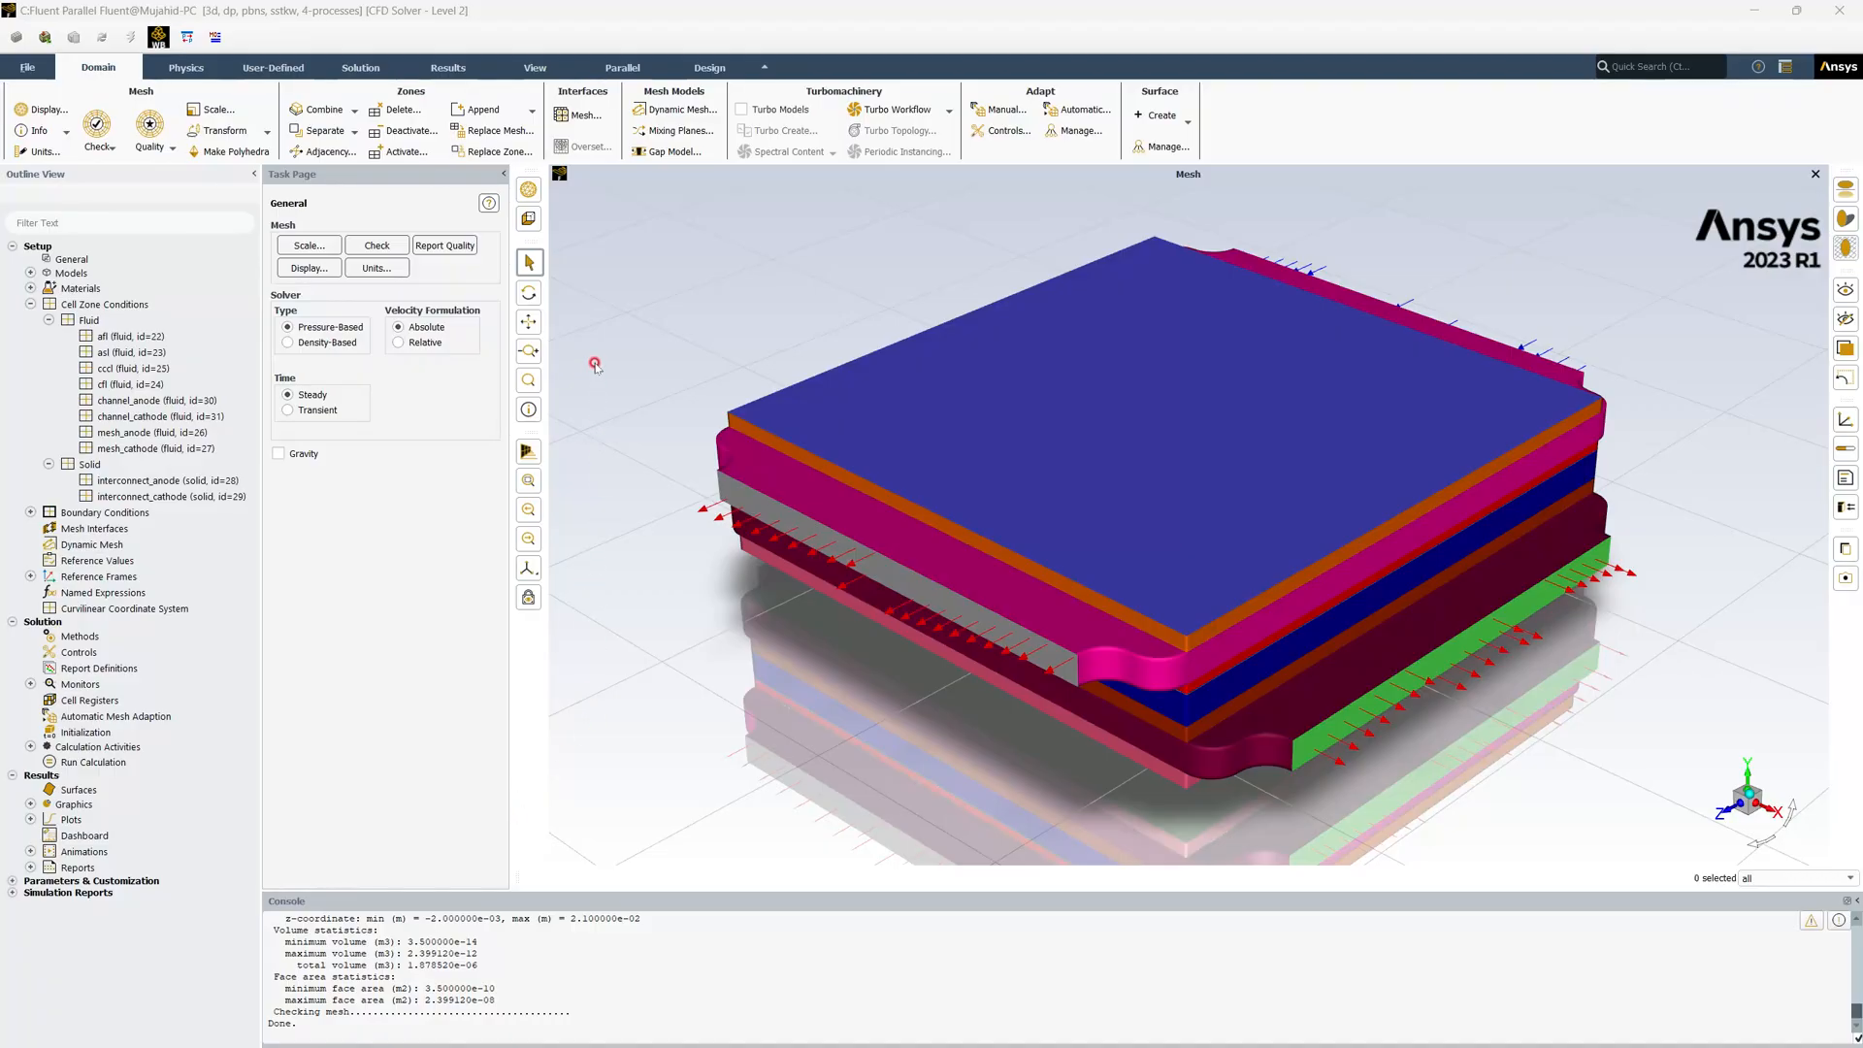
Switch to the Word guidebook and review section 3.4 Simulation, including the electrolyte resistivity equations and the SOFC model parameters
{"action": "key", "text": "alt+Tab"}
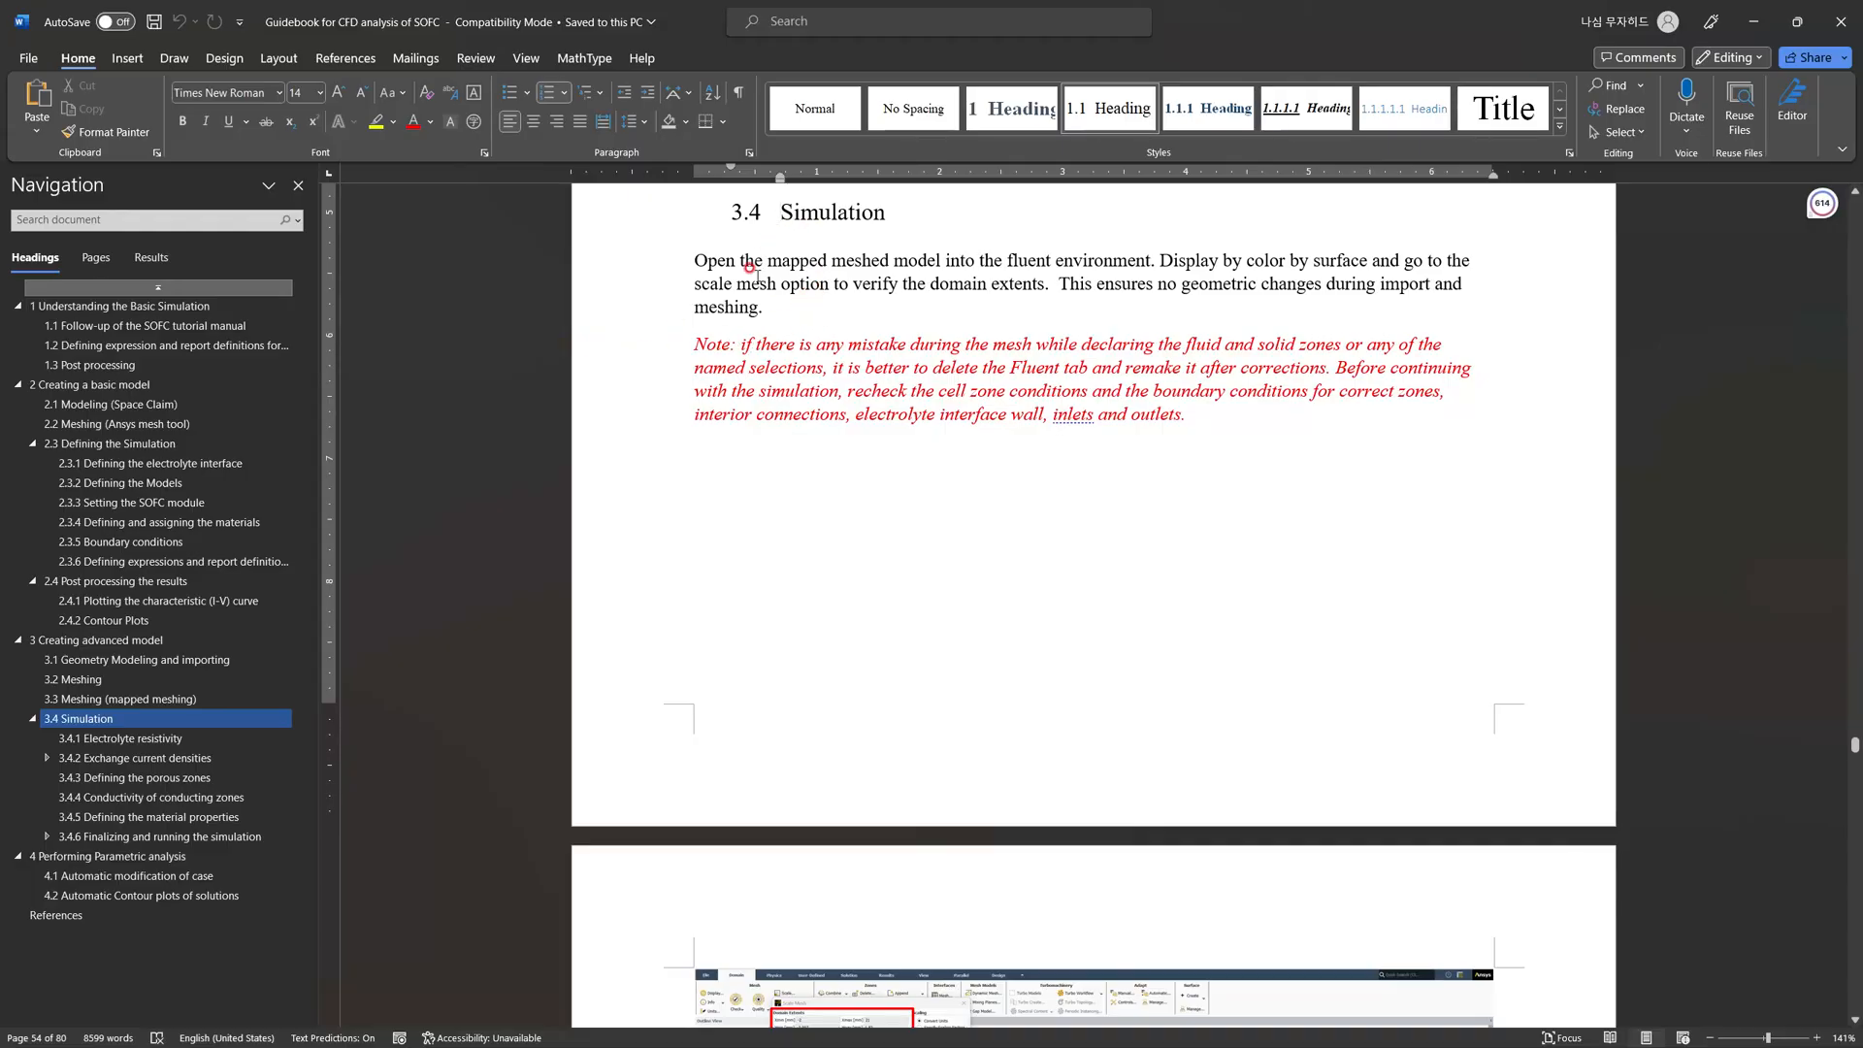
{"action": "scroll", "coordinate": [750, 330], "scroll_direction": "down", "scroll_amount": 10}
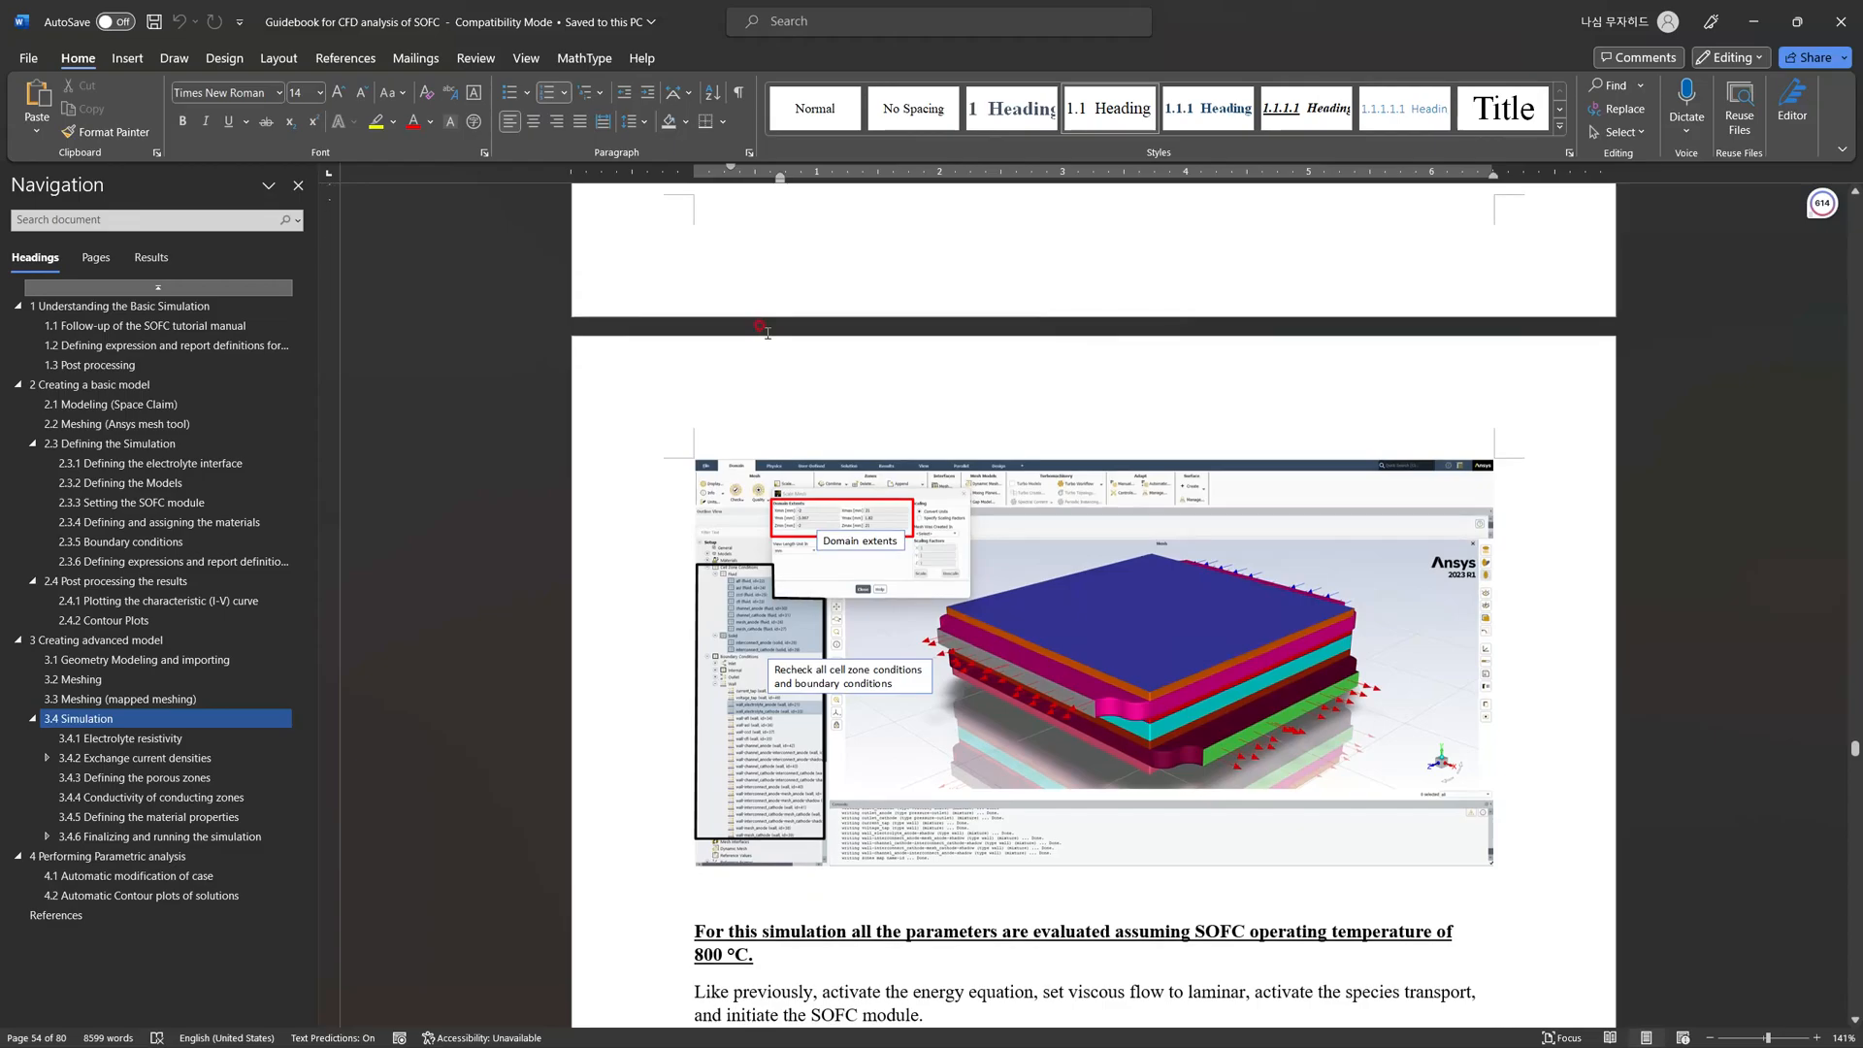
{"action": "scroll", "coordinate": [766, 337], "scroll_direction": "down", "scroll_amount": 4}
{"action": "scroll", "coordinate": [766, 337], "scroll_direction": "up", "scroll_amount": 2}
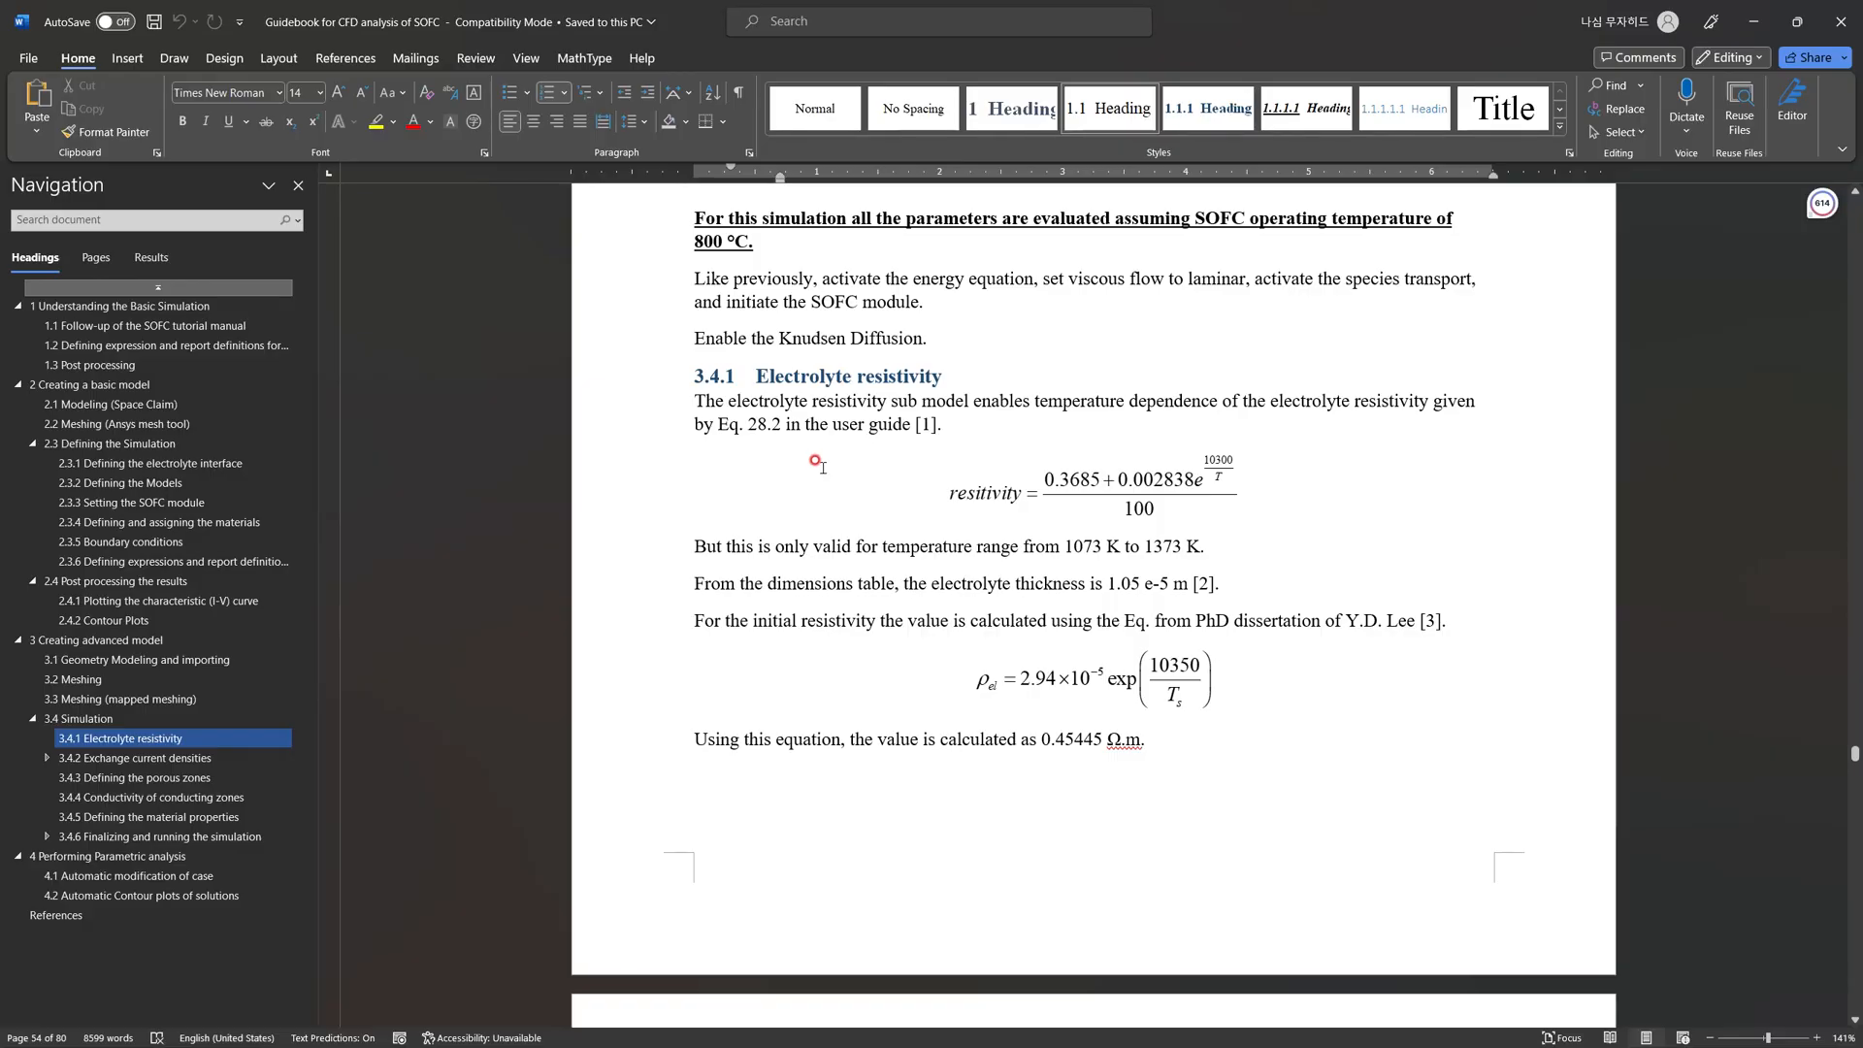
{"action": "scroll", "coordinate": [816, 462], "scroll_direction": "down", "scroll_amount": 5}
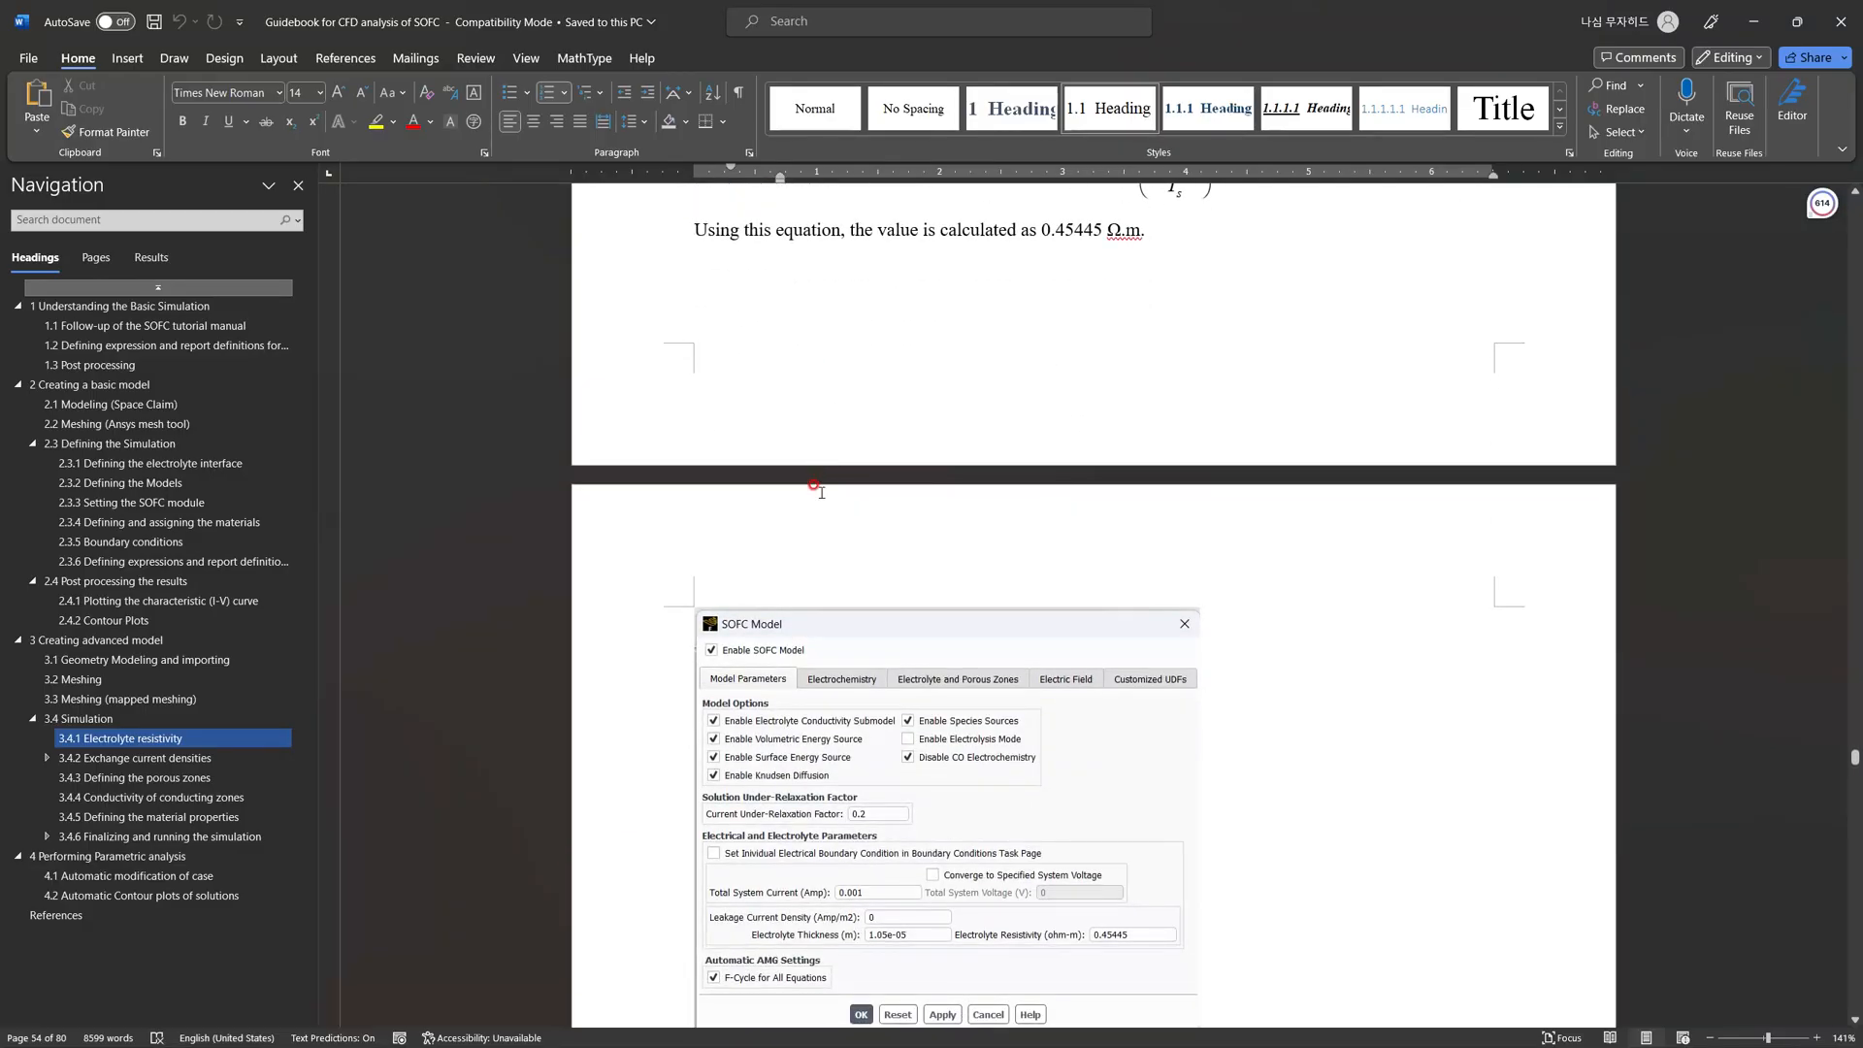
{"action": "double_click", "coordinate": [830, 482]}
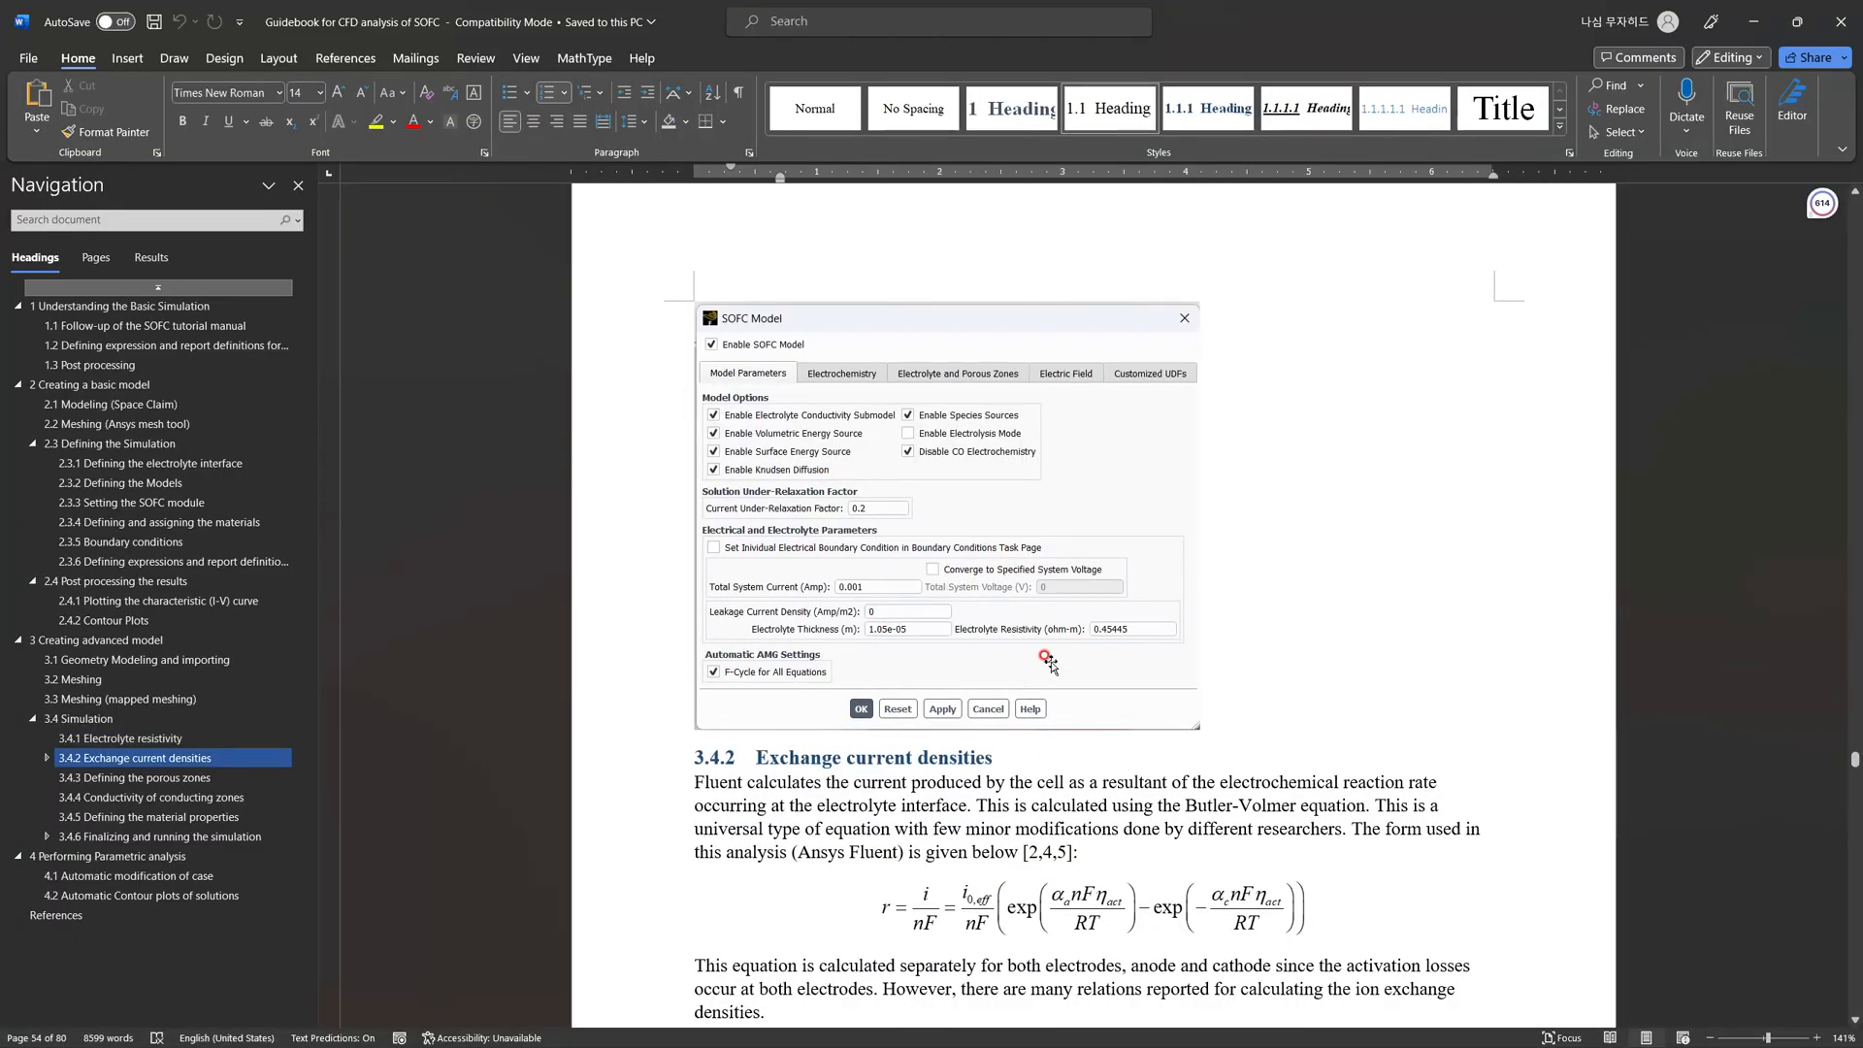
Read the guidebook's sections on exchange current densities and on the tortuosity and pore size of the porous zones
{"action": "scroll", "coordinate": [1049, 663], "scroll_direction": "down", "scroll_amount": 5}
{"action": "scroll", "coordinate": [946, 711], "scroll_direction": "down", "scroll_amount": 8}
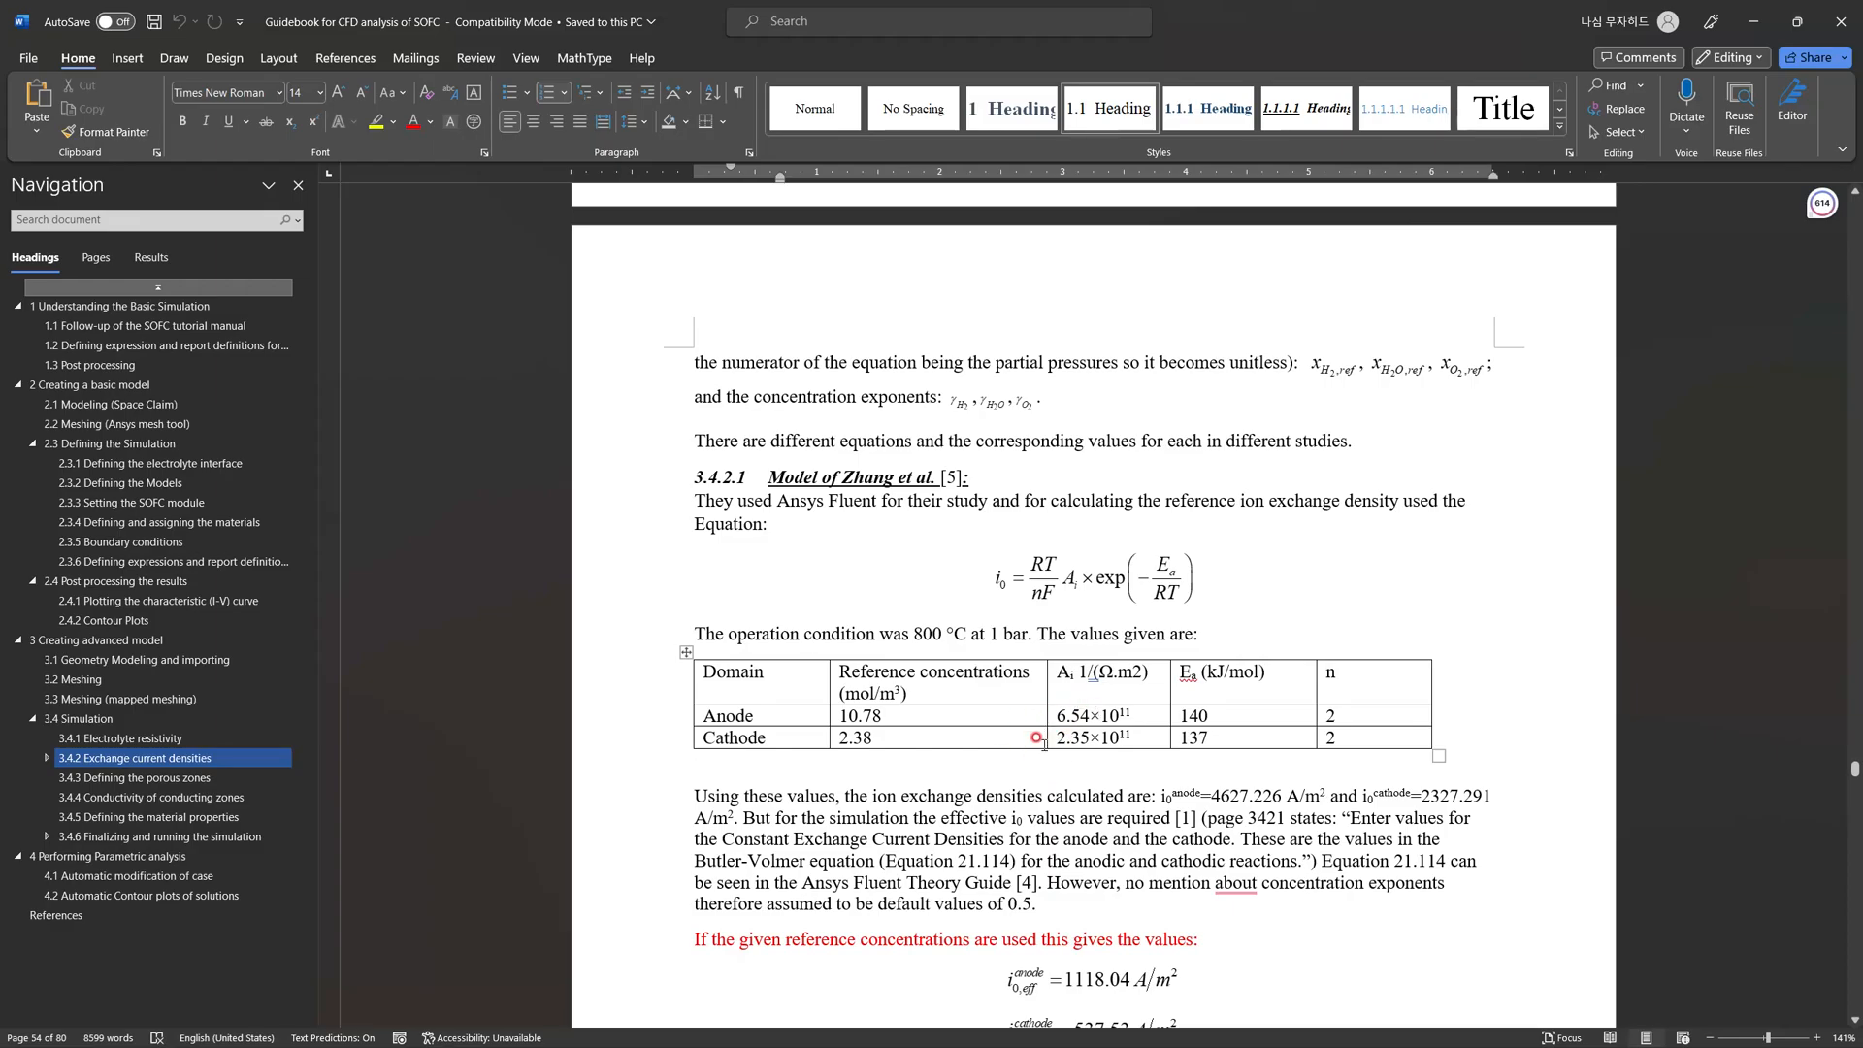
{"action": "scroll", "coordinate": [1034, 734], "scroll_direction": "down", "scroll_amount": 5}
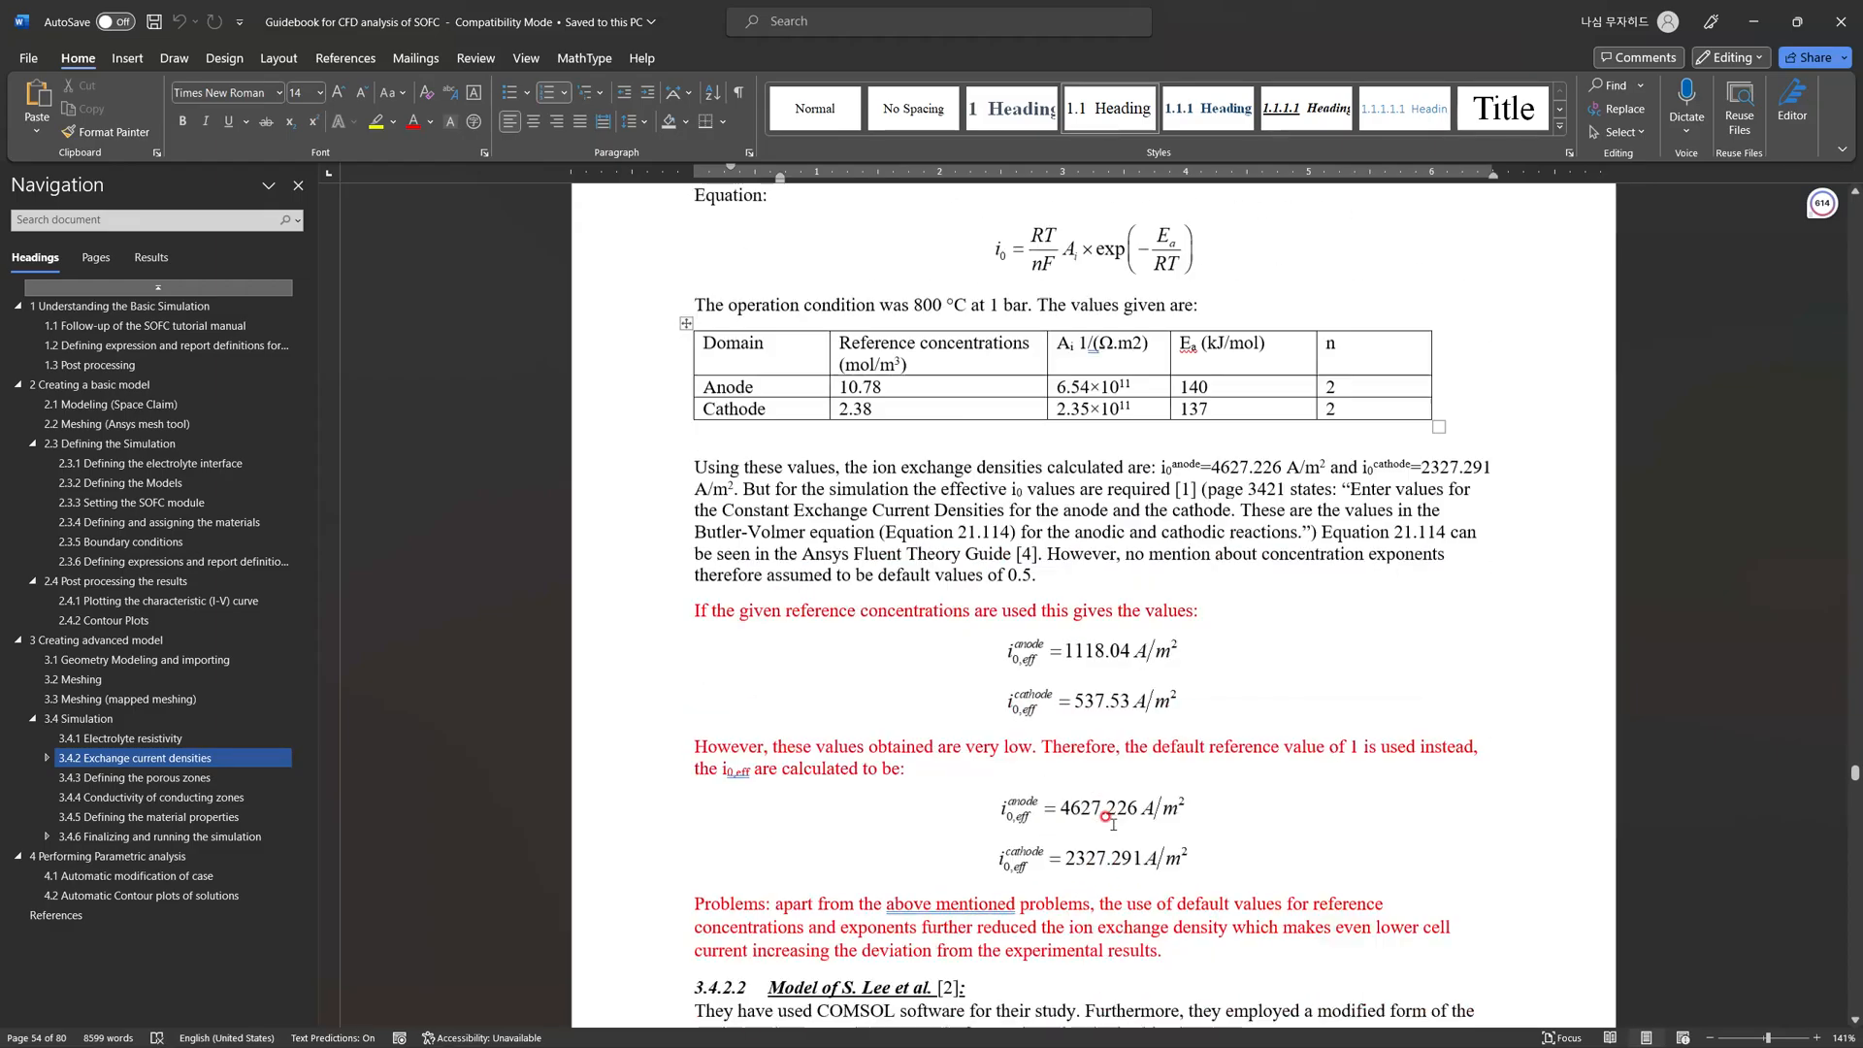
{"action": "scroll", "coordinate": [1048, 500], "scroll_direction": "down", "scroll_amount": 20}
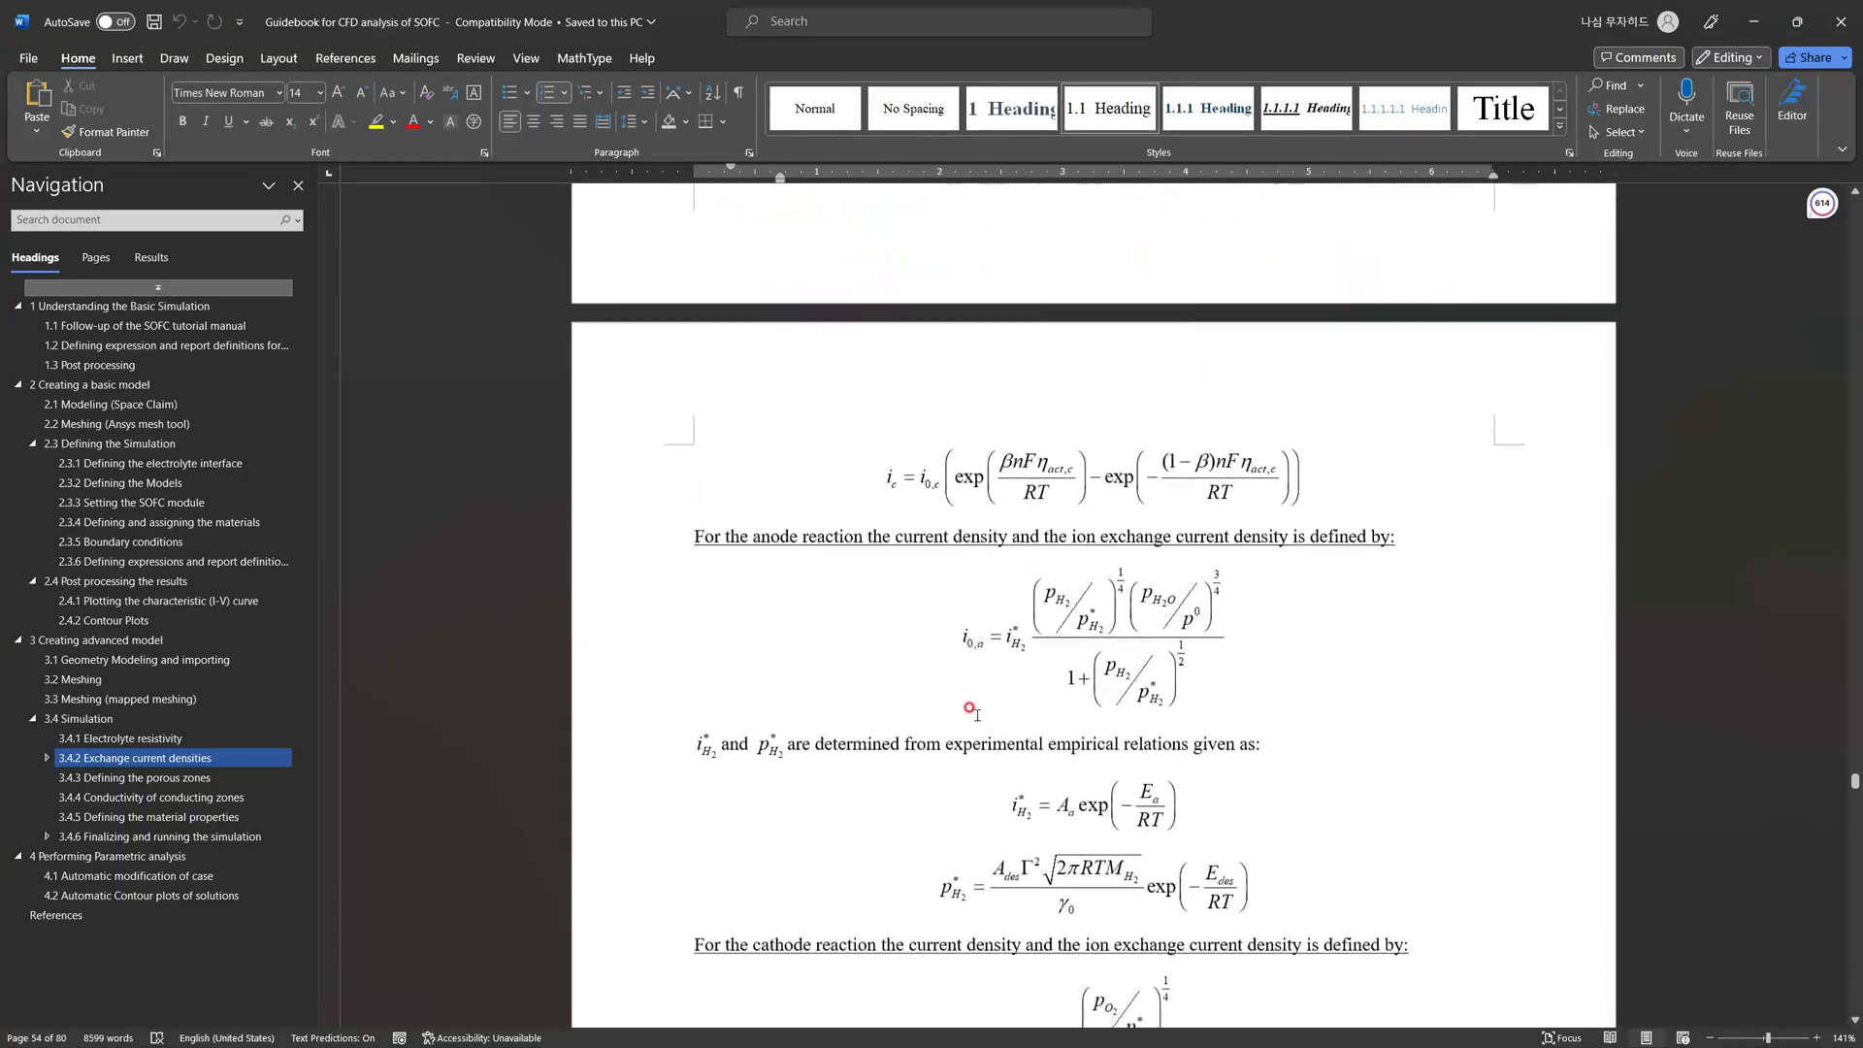
{"action": "scroll", "coordinate": [915, 657], "scroll_direction": "down", "scroll_amount": 10}
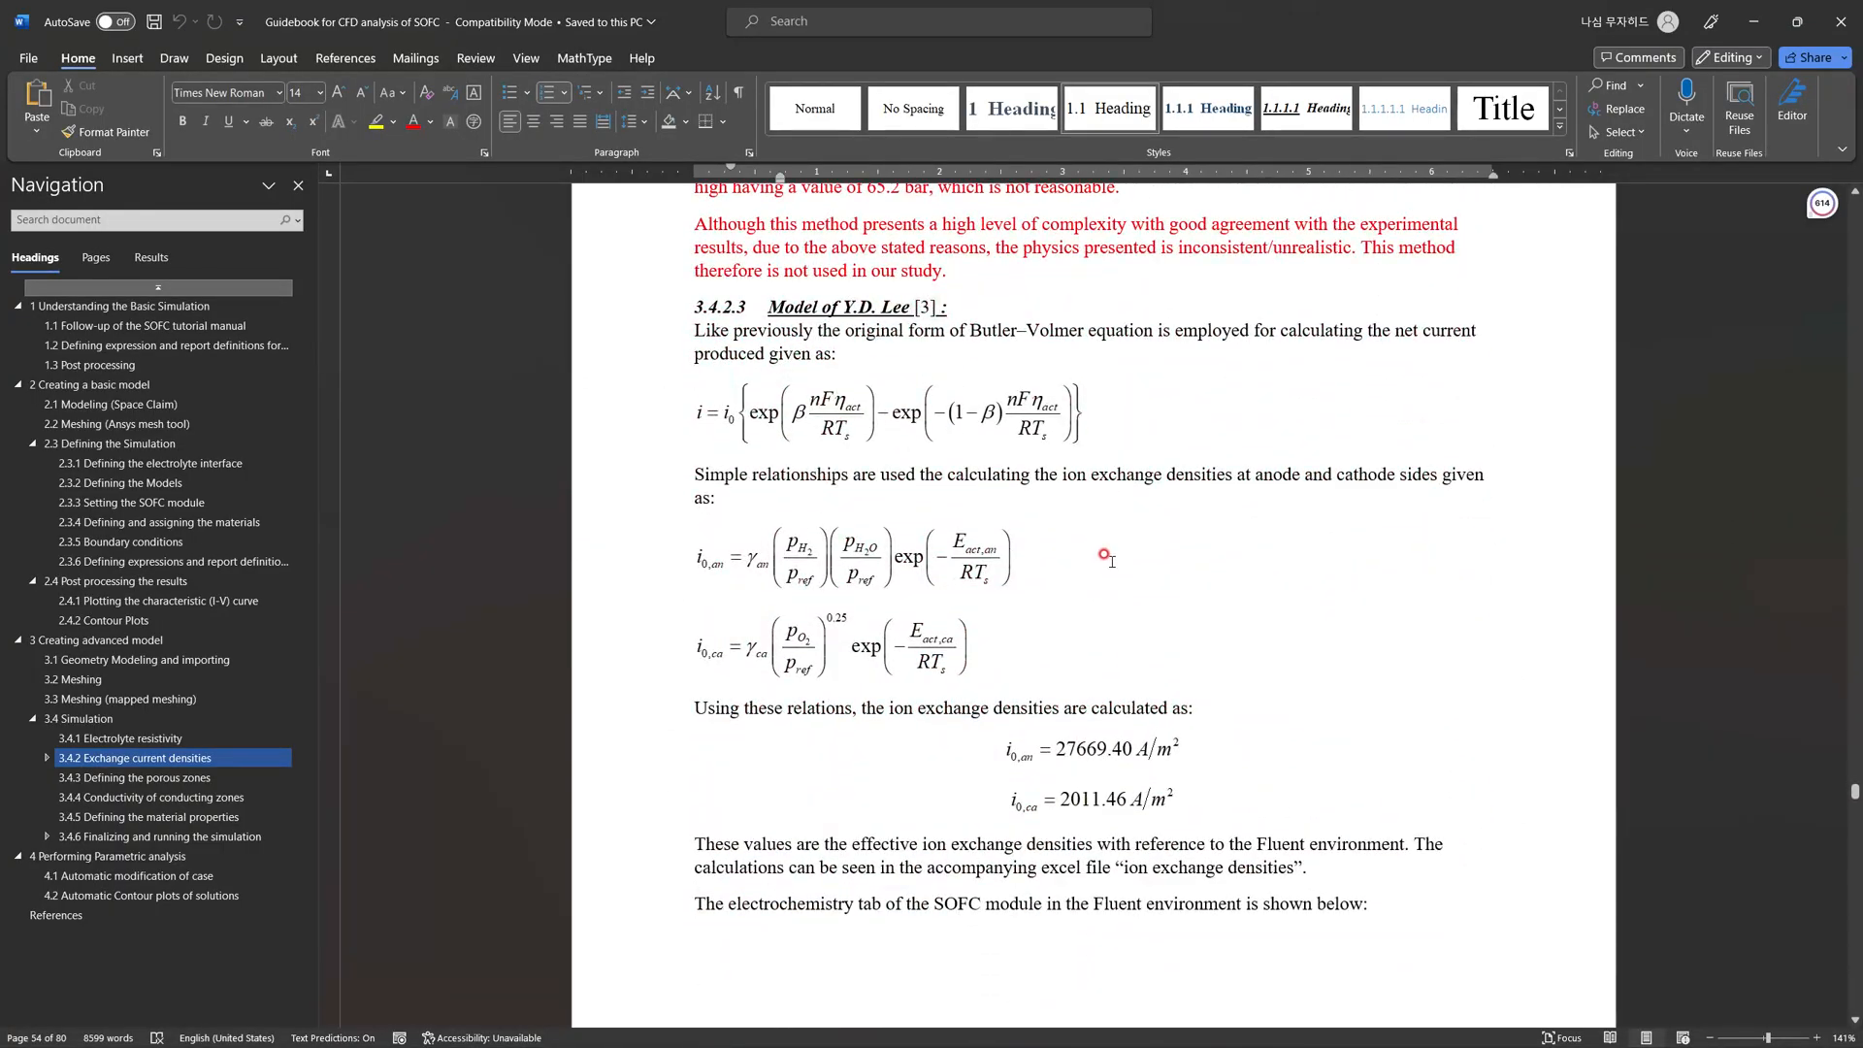
{"action": "scroll", "coordinate": [1104, 553], "scroll_direction": "down", "scroll_amount": 8}
{"action": "scroll", "coordinate": [1097, 540], "scroll_direction": "down", "scroll_amount": 7}
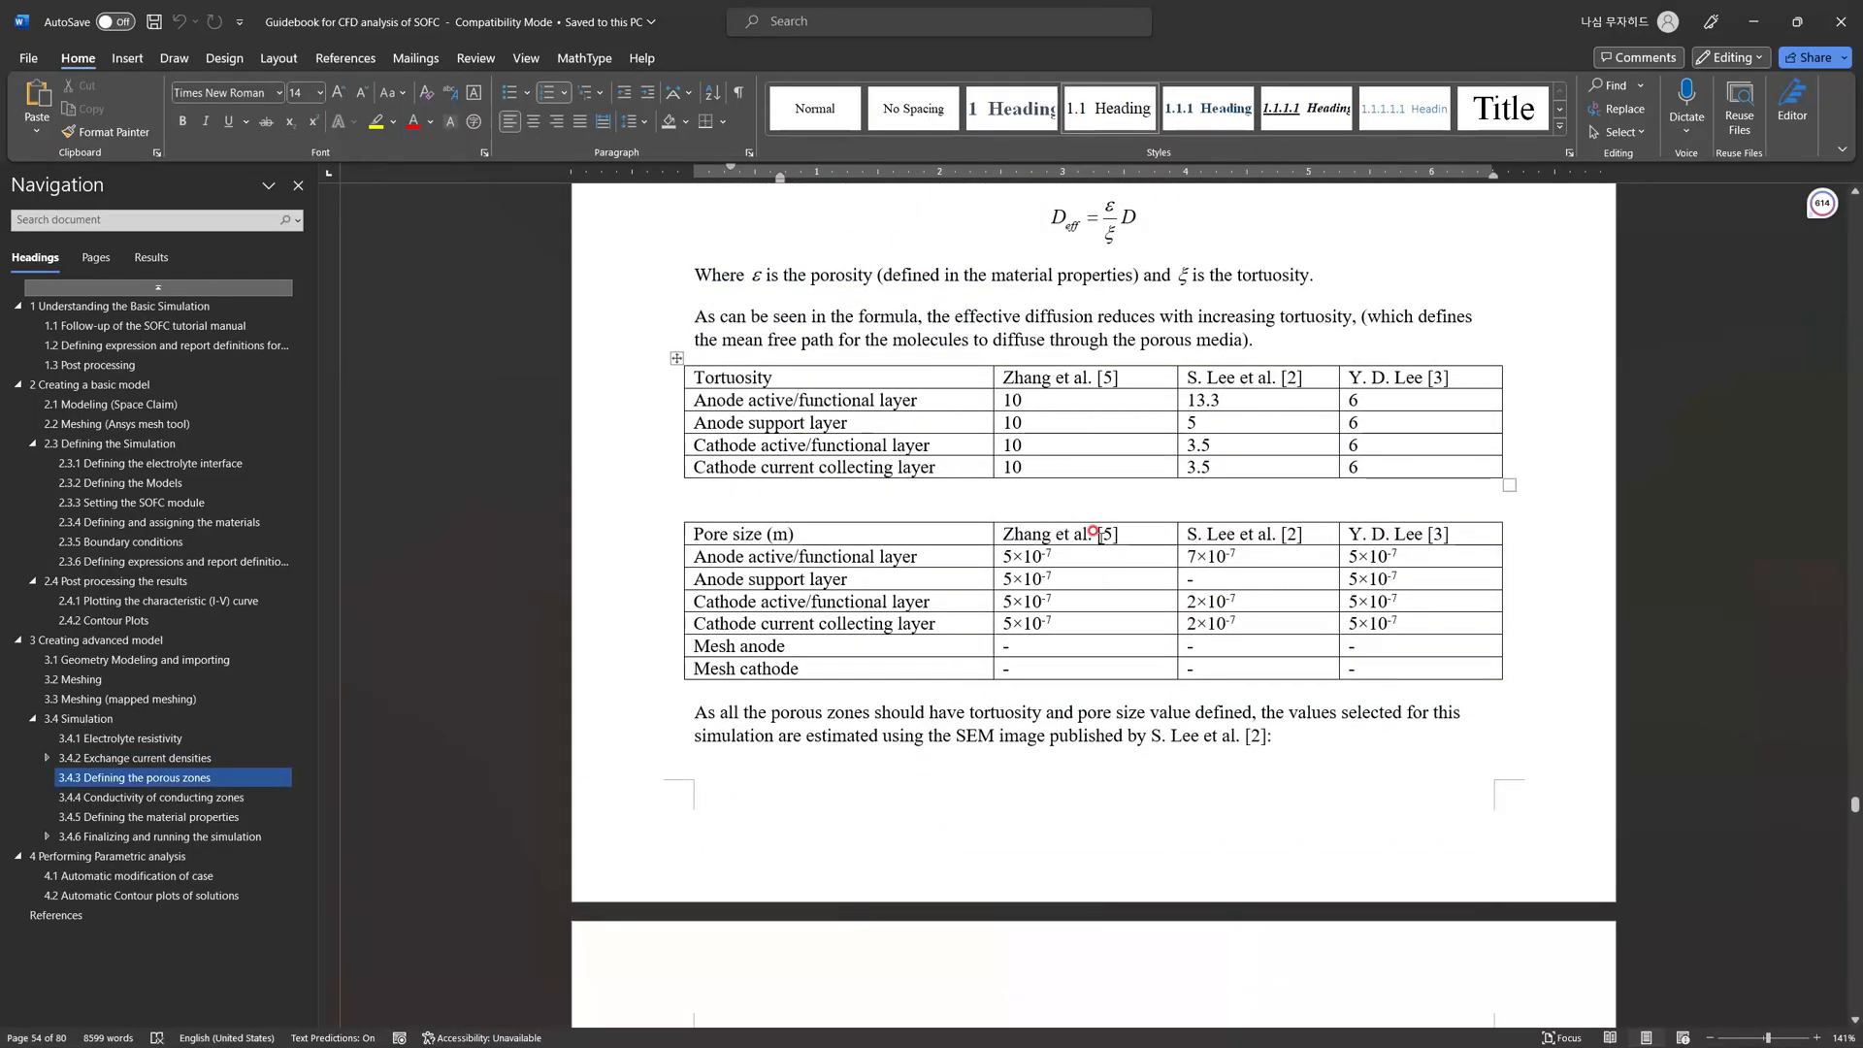
Review the guidebook's electrical conductivities, material property tables and porous zone assignments
{"action": "scroll", "coordinate": [1097, 533], "scroll_direction": "down", "scroll_amount": 19}
{"action": "scroll", "coordinate": [1089, 541], "scroll_direction": "down", "scroll_amount": 18}
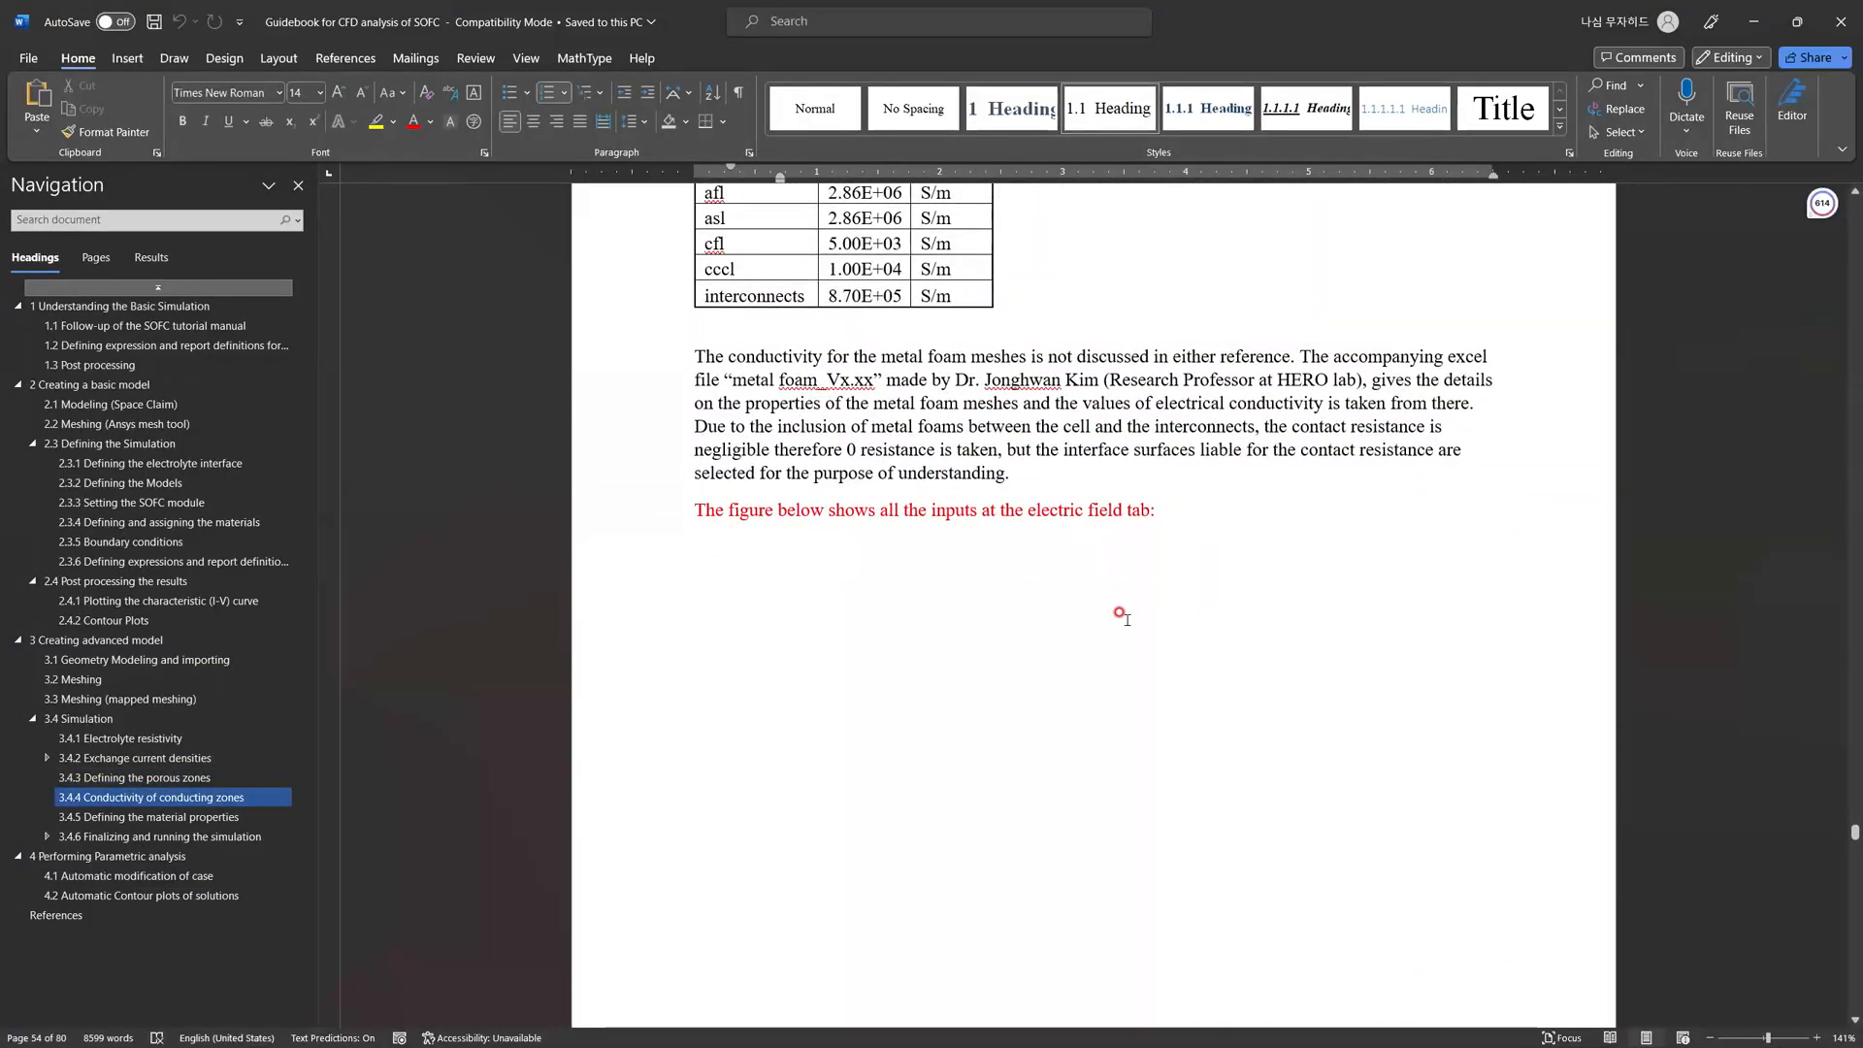
{"action": "scroll", "coordinate": [1119, 613], "scroll_direction": "down", "scroll_amount": 17}
{"action": "scroll", "coordinate": [1109, 637], "scroll_direction": "down", "scroll_amount": 7}
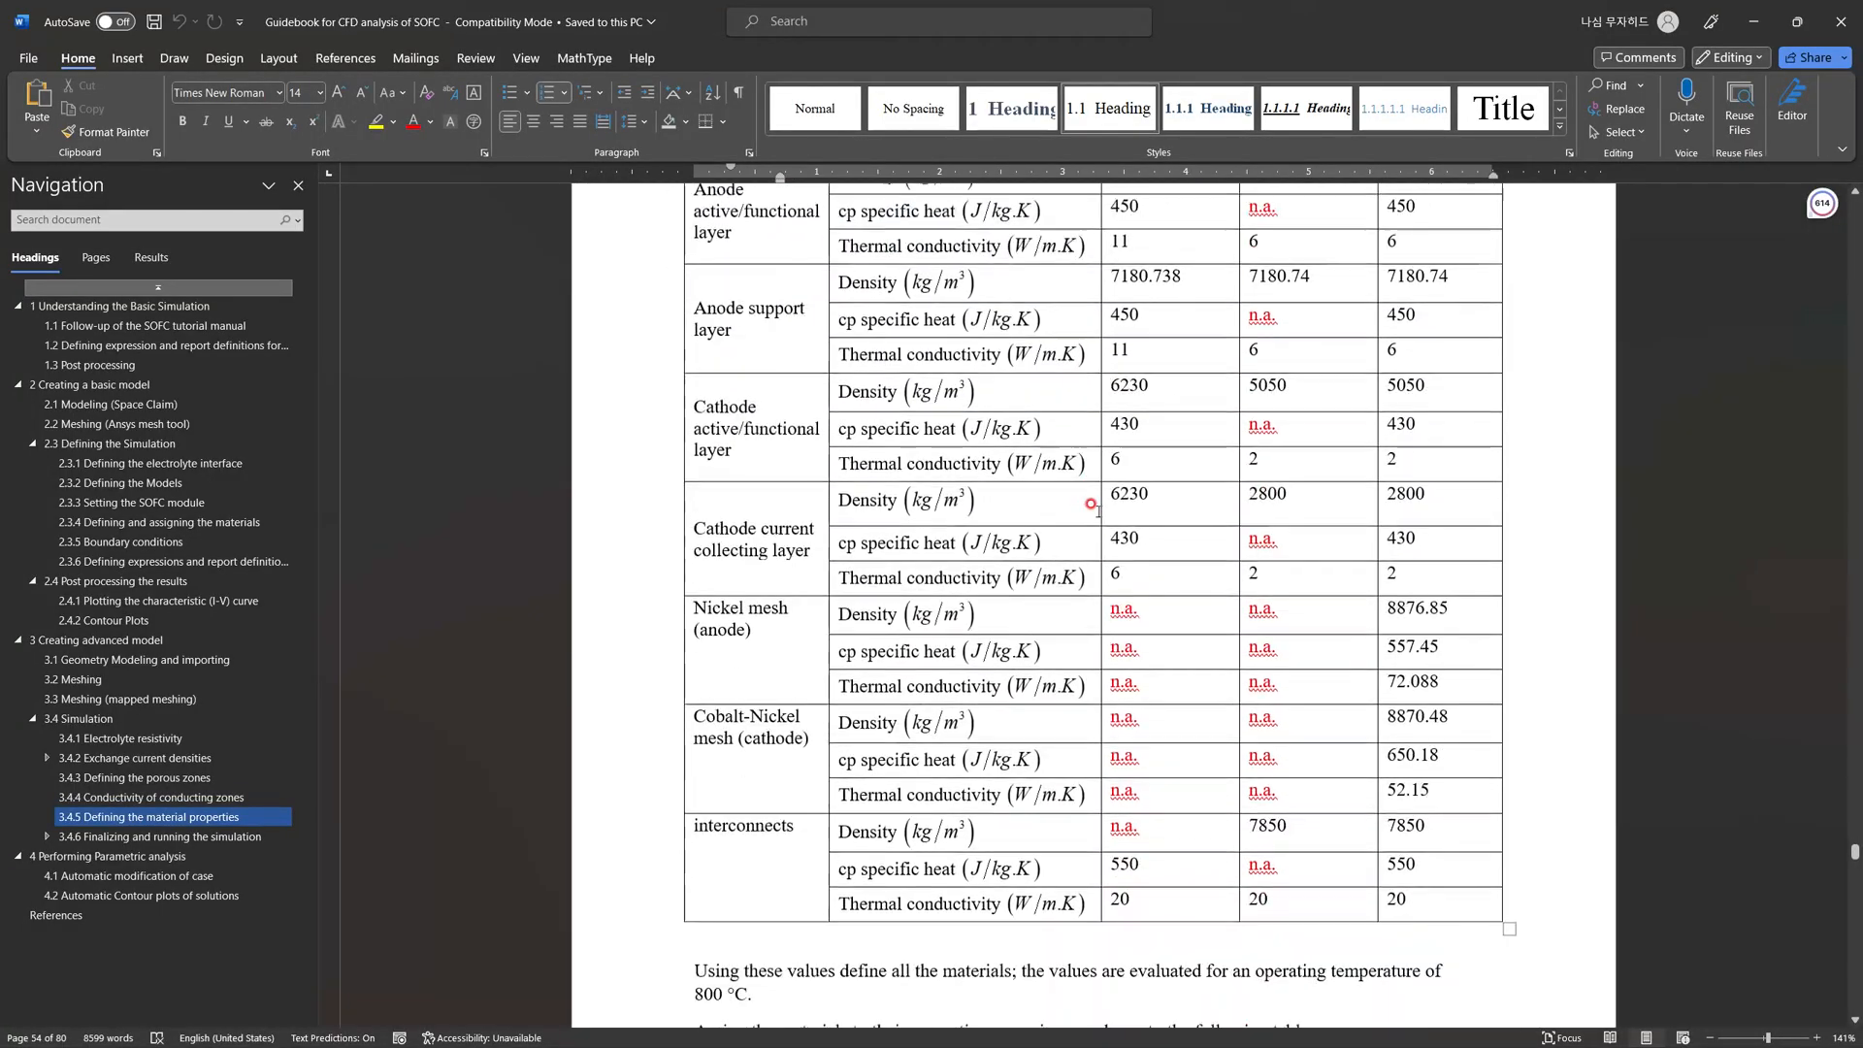
{"action": "scroll", "coordinate": [1093, 507], "scroll_direction": "down", "scroll_amount": 1}
{"action": "scroll", "coordinate": [1082, 536], "scroll_direction": "down", "scroll_amount": 20}
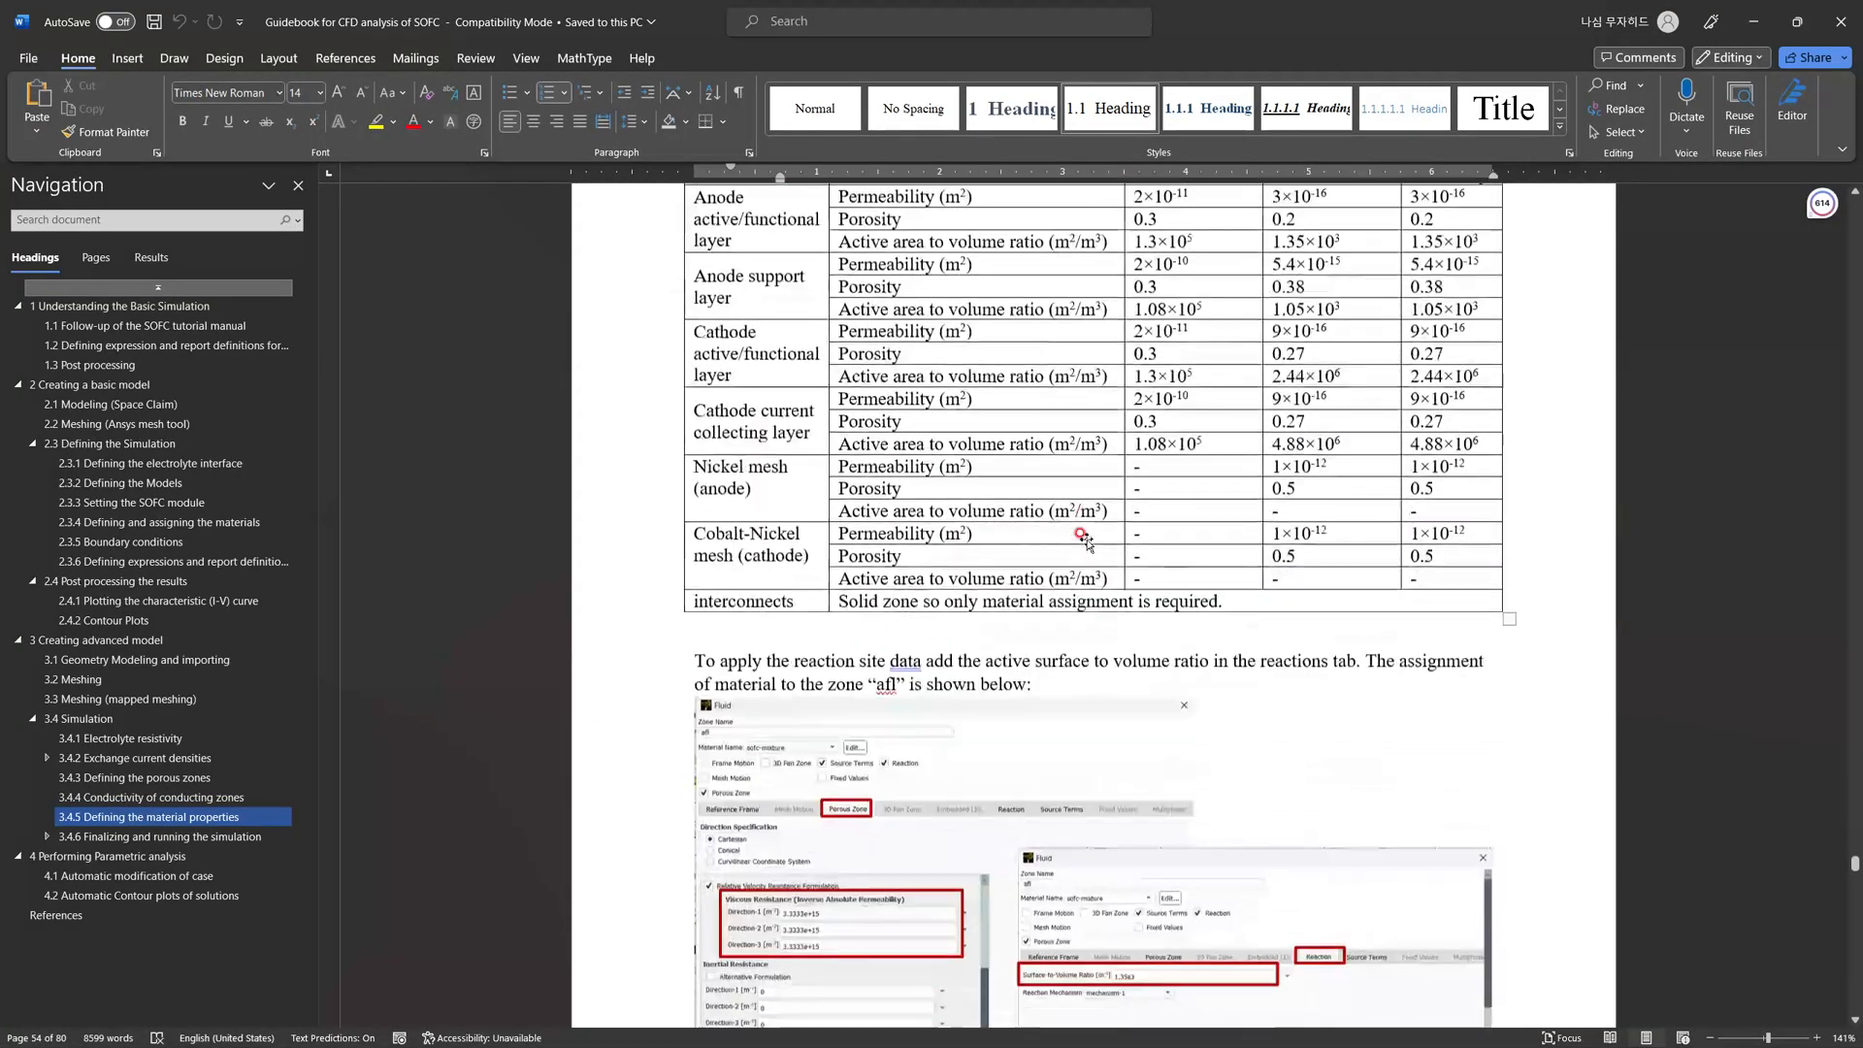
Review section 3.4.6 of the guidebook for the inlet and outlet boundary conditions, named expressions and report definitions
{"action": "scroll", "coordinate": [1080, 533], "scroll_direction": "down", "scroll_amount": 6}
{"action": "scroll", "coordinate": [1080, 533], "scroll_direction": "up", "scroll_amount": 3}
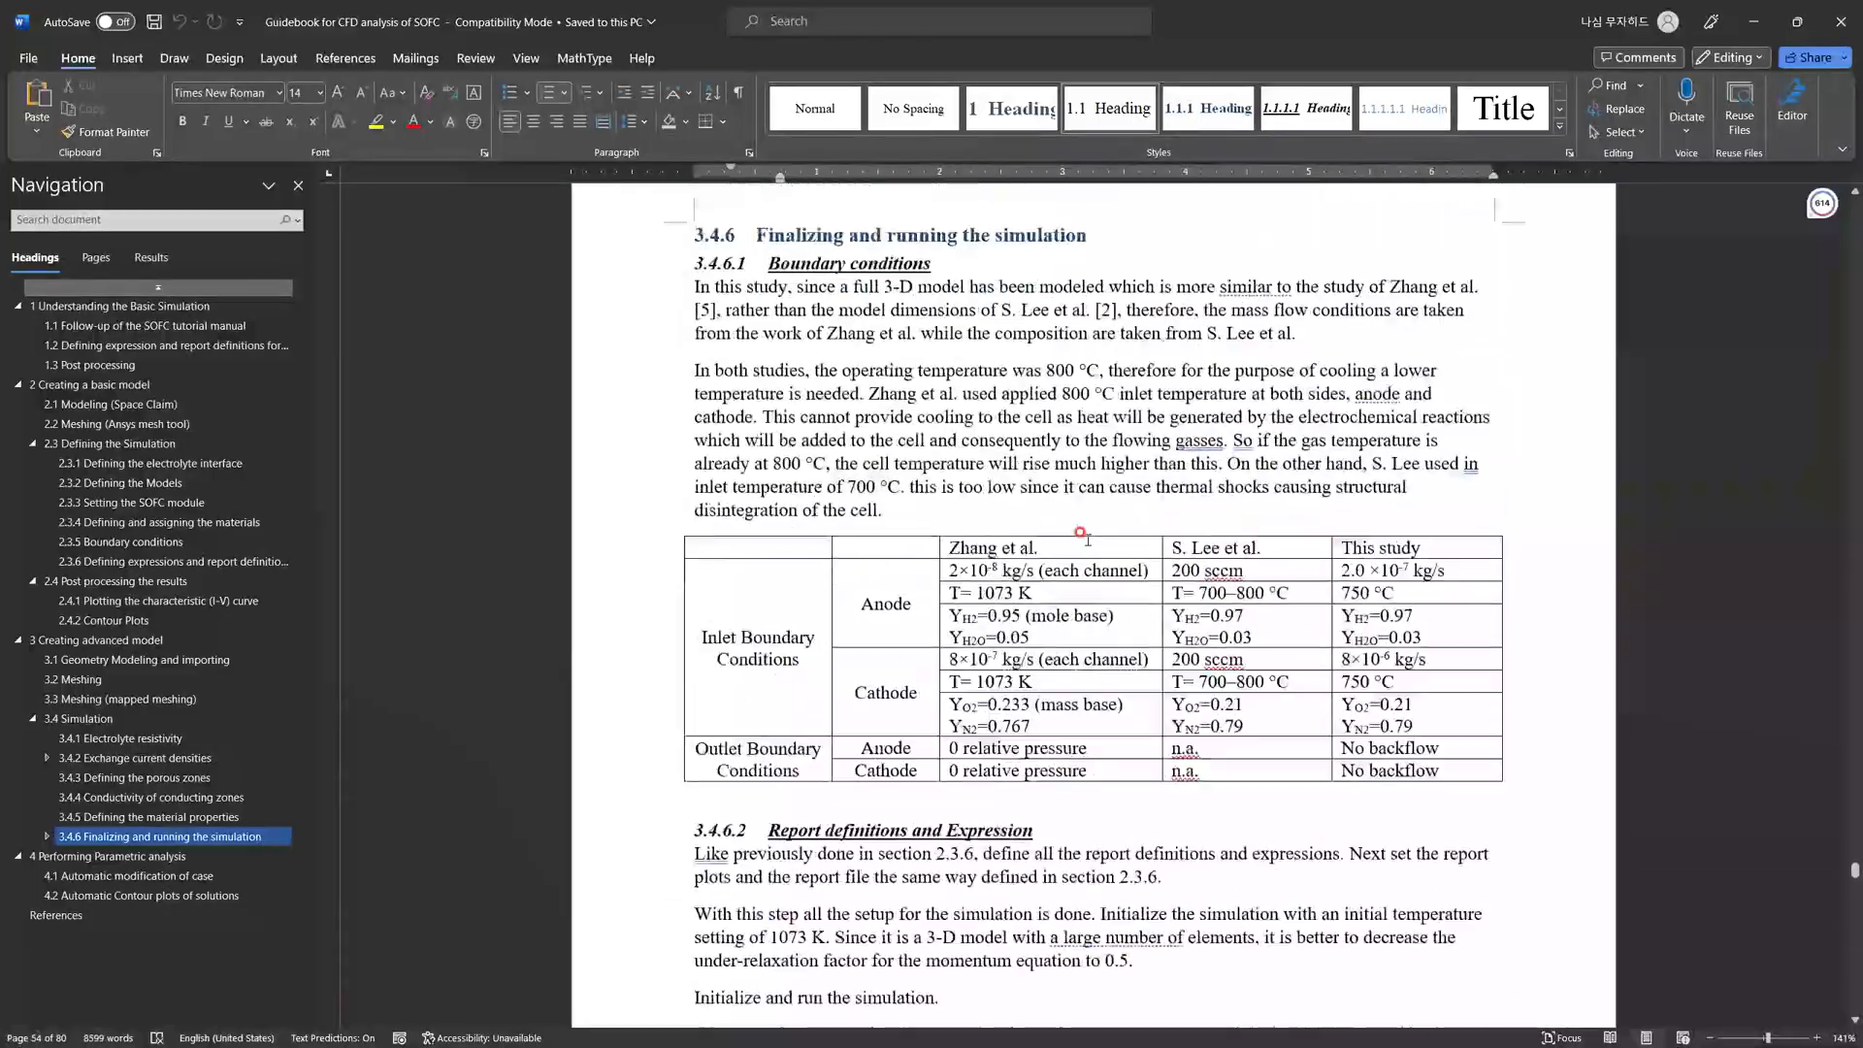
{"action": "scroll", "coordinate": [1080, 533], "scroll_direction": "down", "scroll_amount": 4}
{"action": "scroll", "coordinate": [1080, 533], "scroll_direction": "down", "scroll_amount": 15}
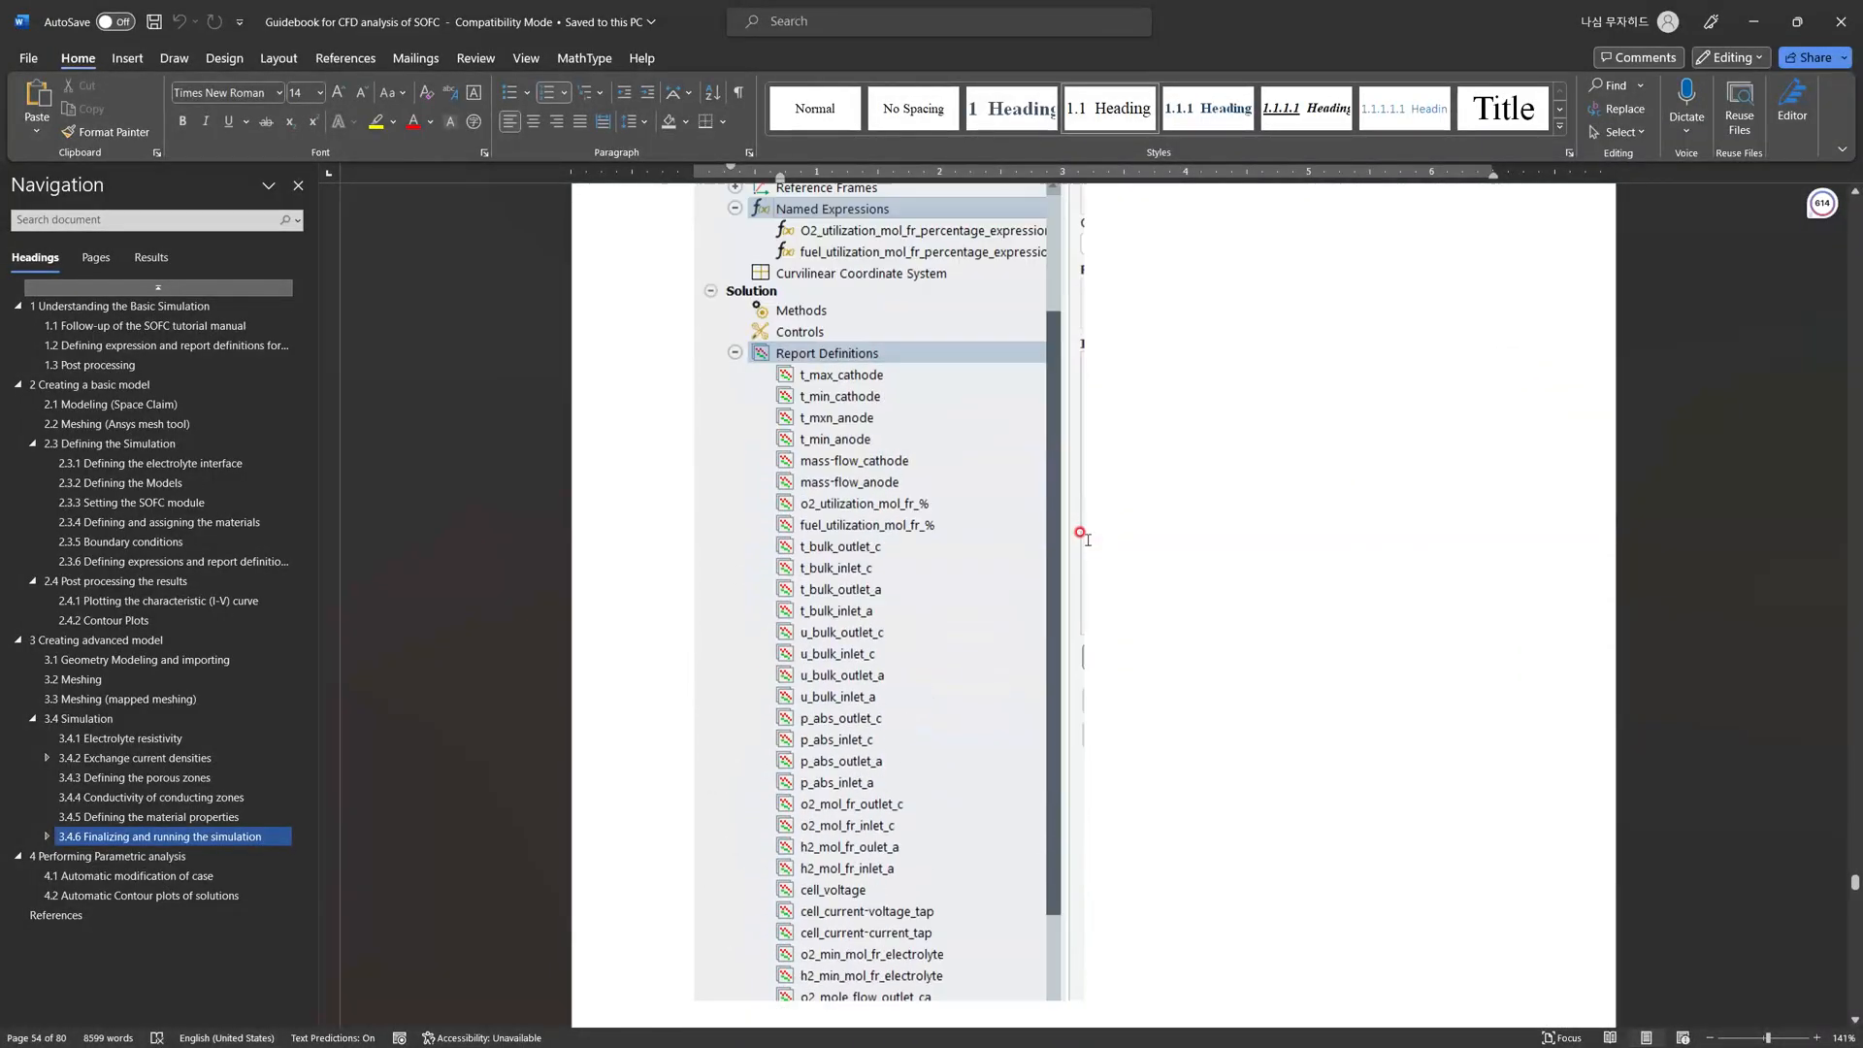
{"action": "scroll", "coordinate": [1084, 539], "scroll_direction": "down", "scroll_amount": 4}
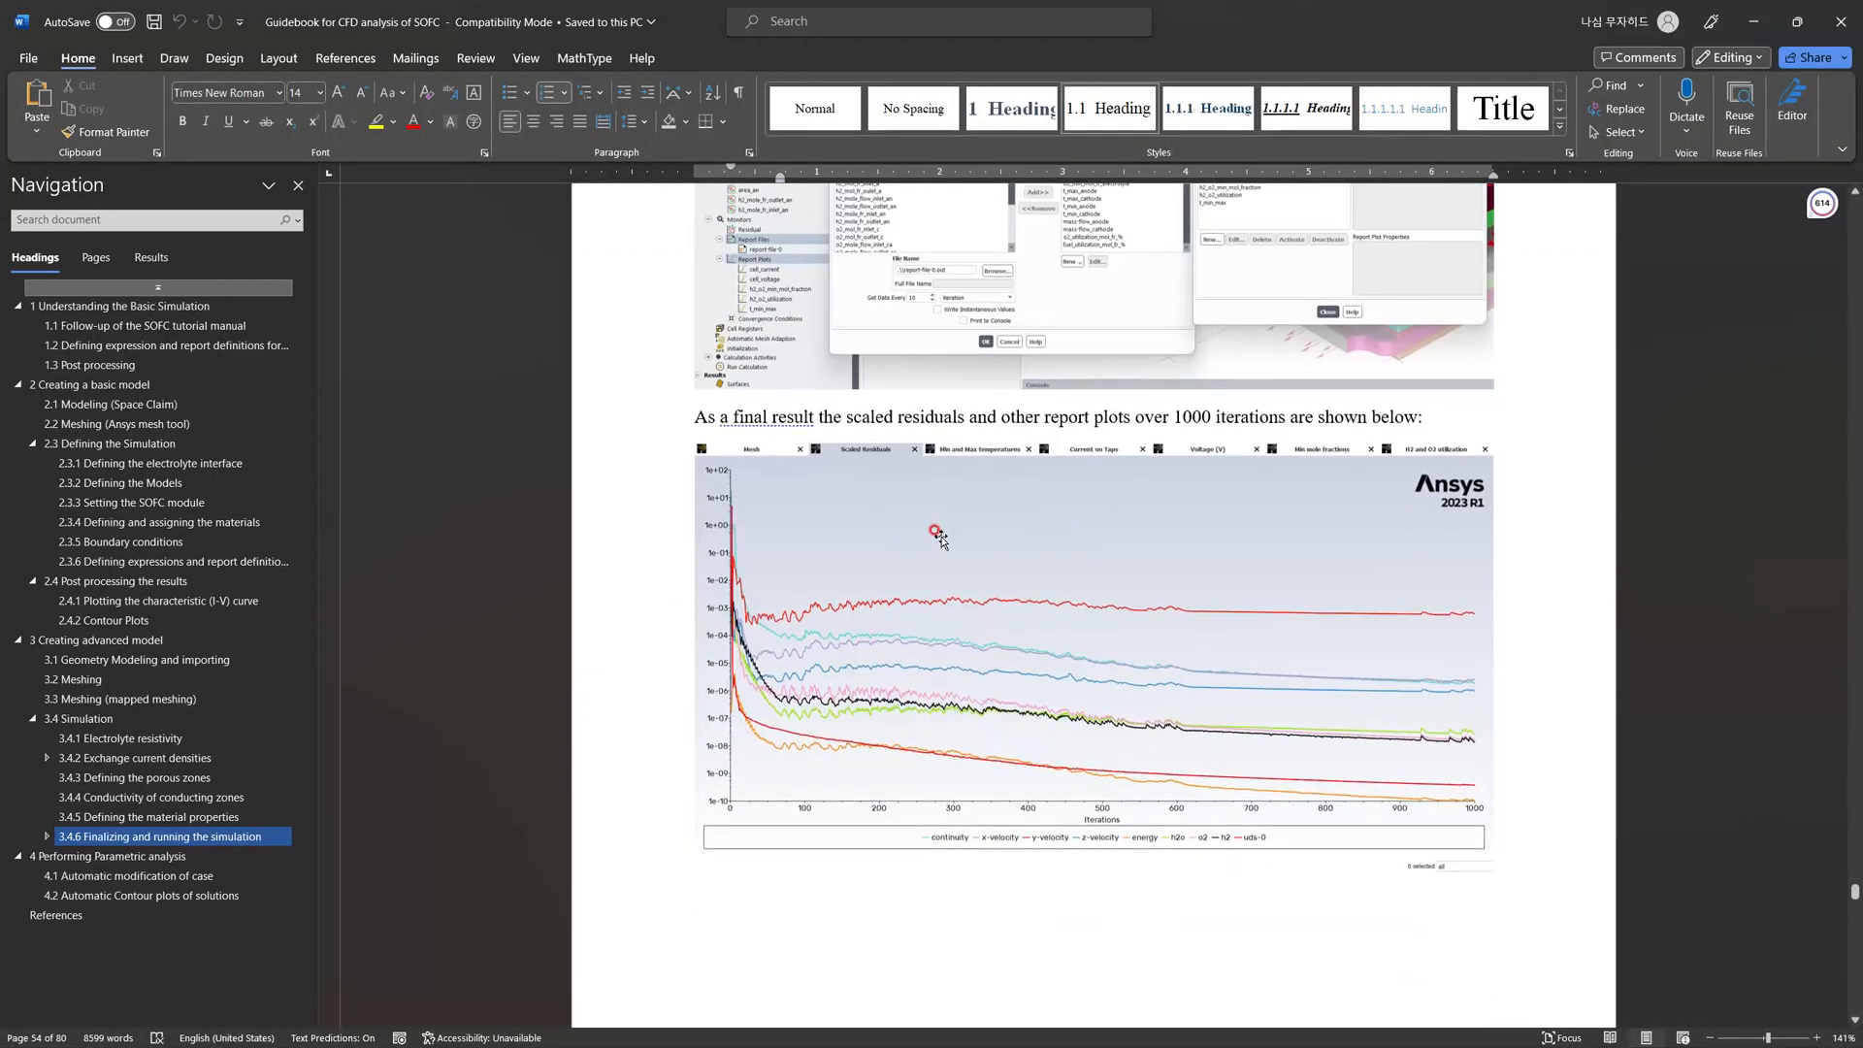
Examine the guidebook's result plots for temperature, tap current, voltage, mole fractions and utilization, up to the start of chapter 4
{"action": "scroll", "coordinate": [990, 691], "scroll_direction": "down", "scroll_amount": 12}
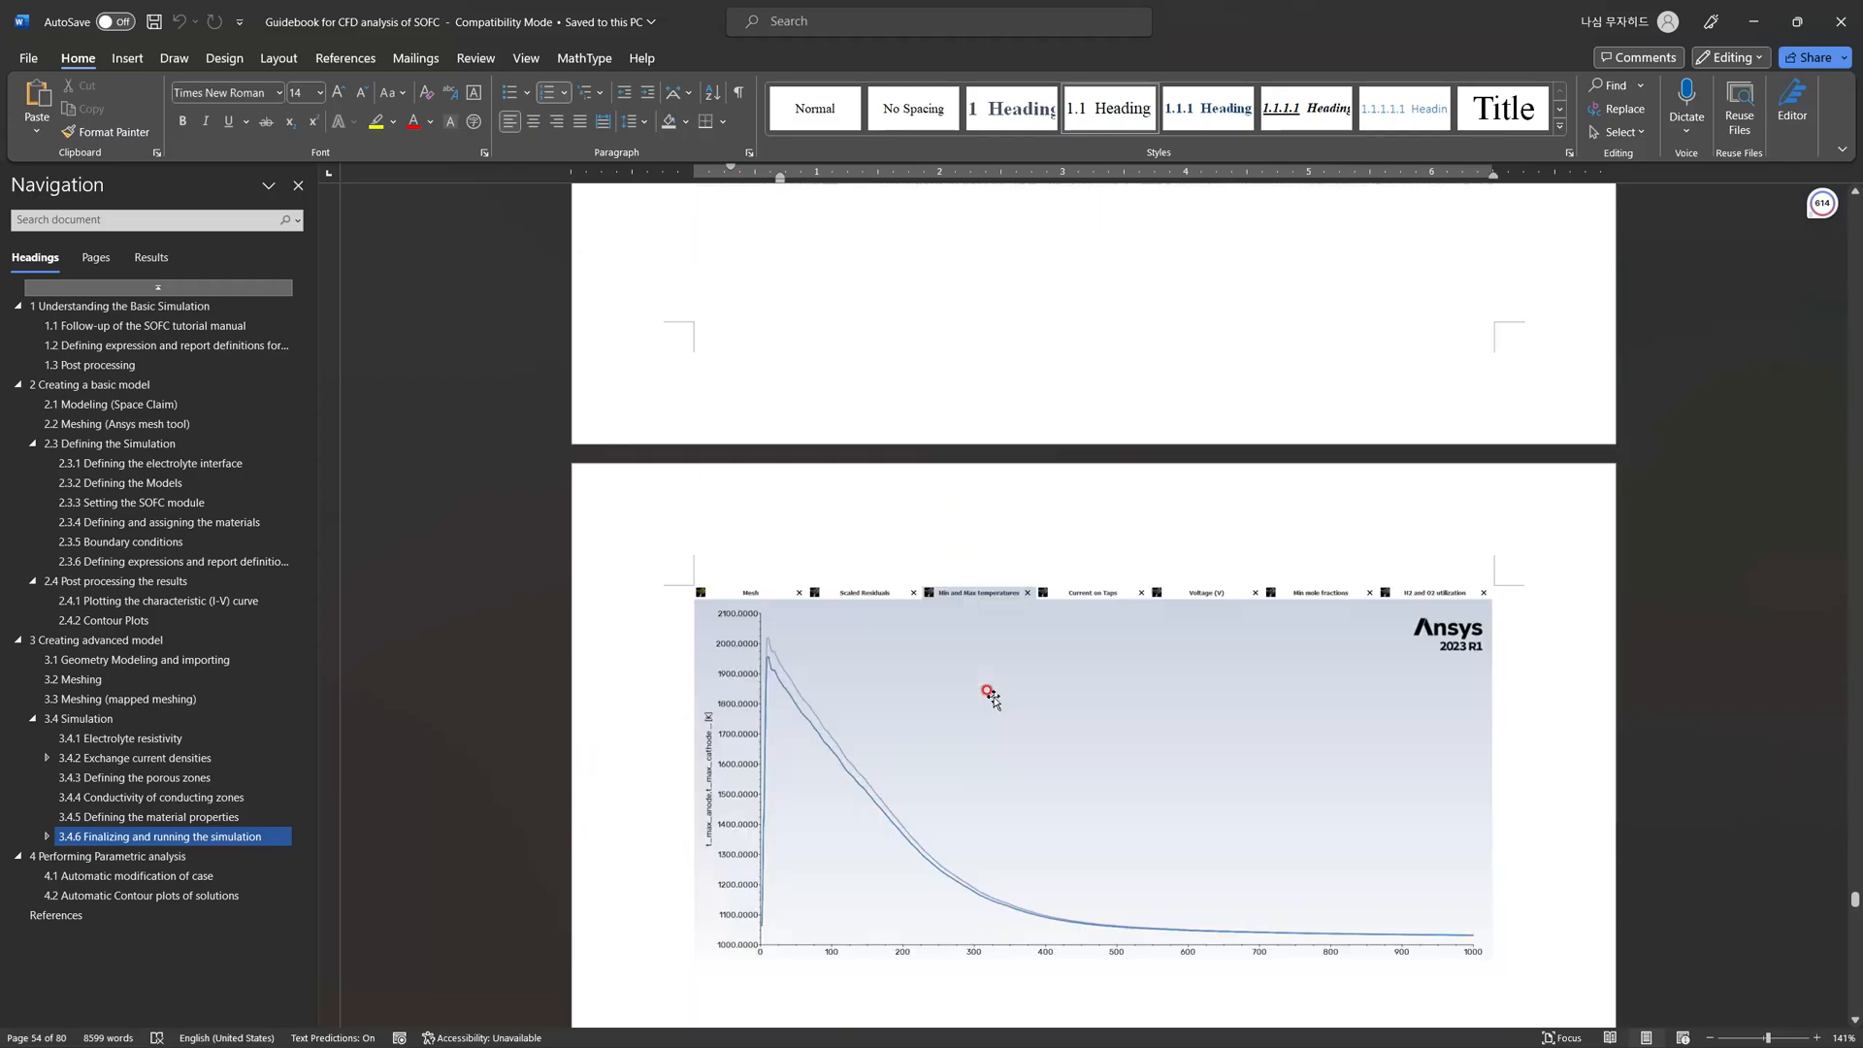
{"action": "scroll", "coordinate": [994, 689], "scroll_direction": "down", "scroll_amount": 15}
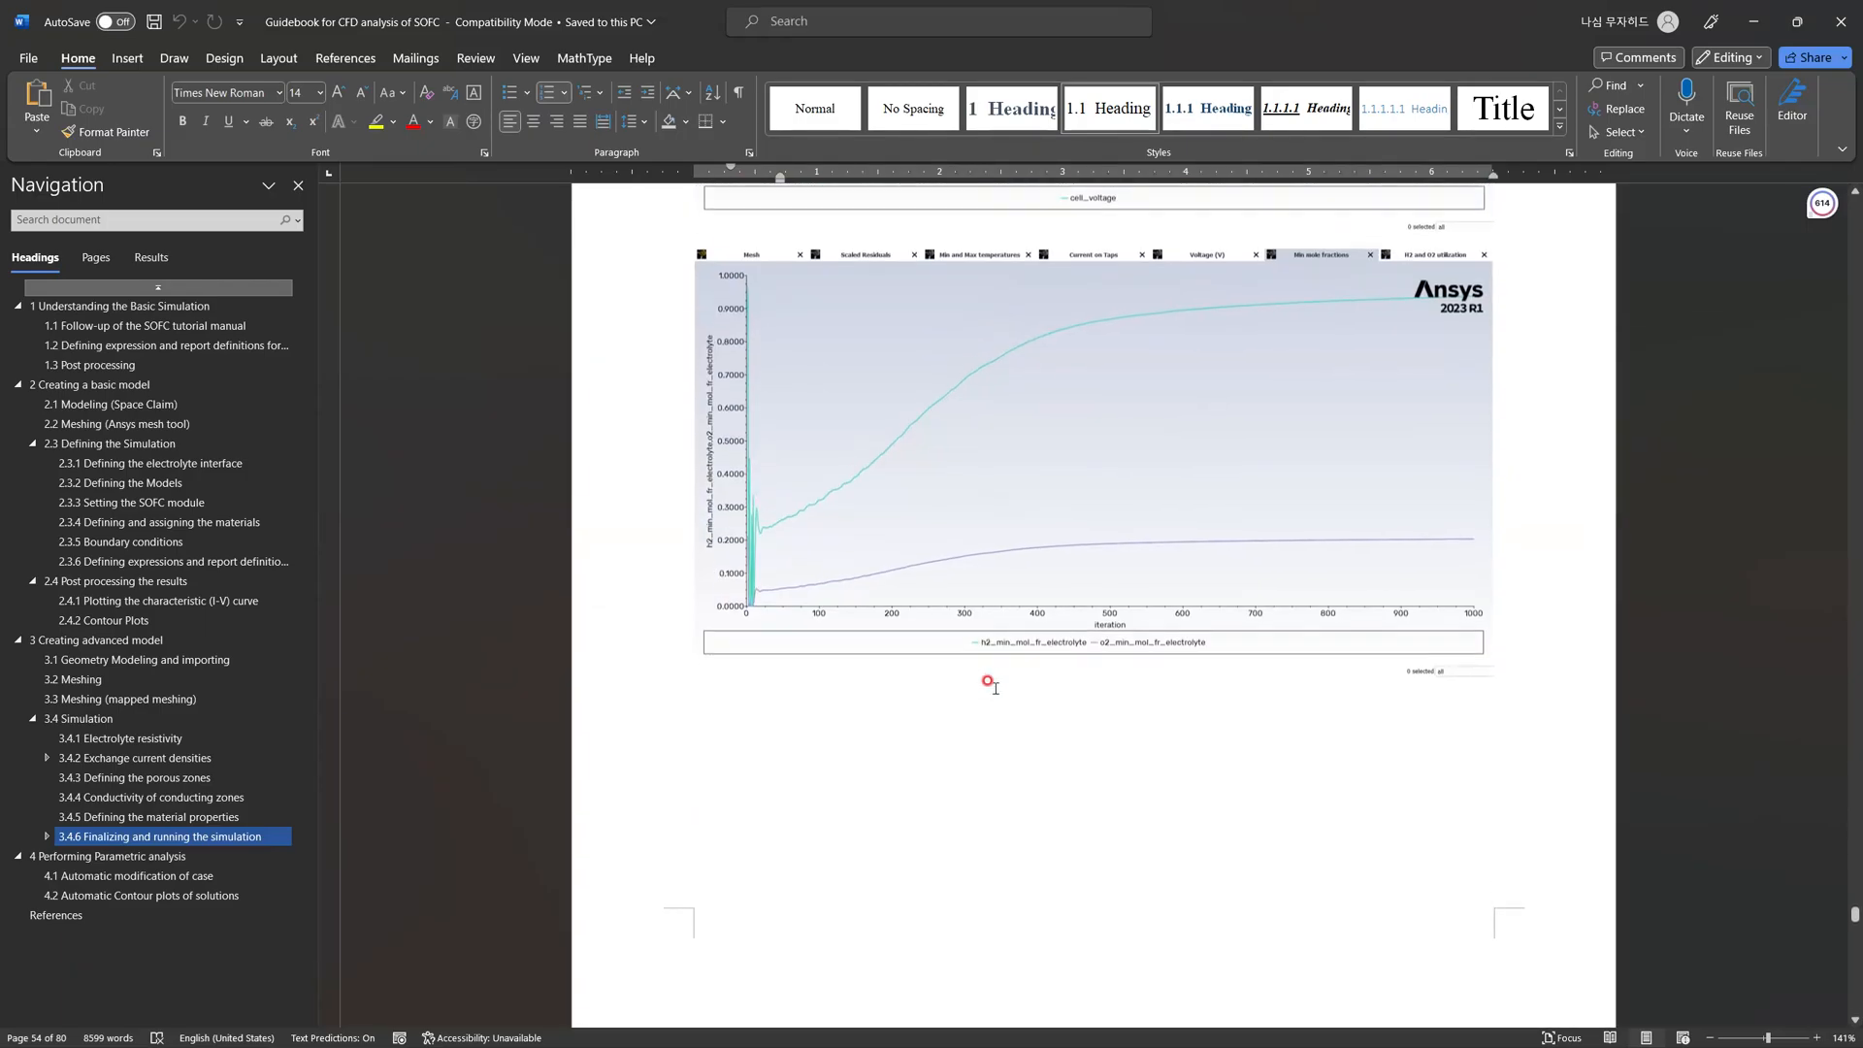
{"action": "scroll", "coordinate": [989, 672], "scroll_direction": "down", "scroll_amount": 5}
{"action": "scroll", "coordinate": [1009, 641], "scroll_direction": "up", "scroll_amount": 2}
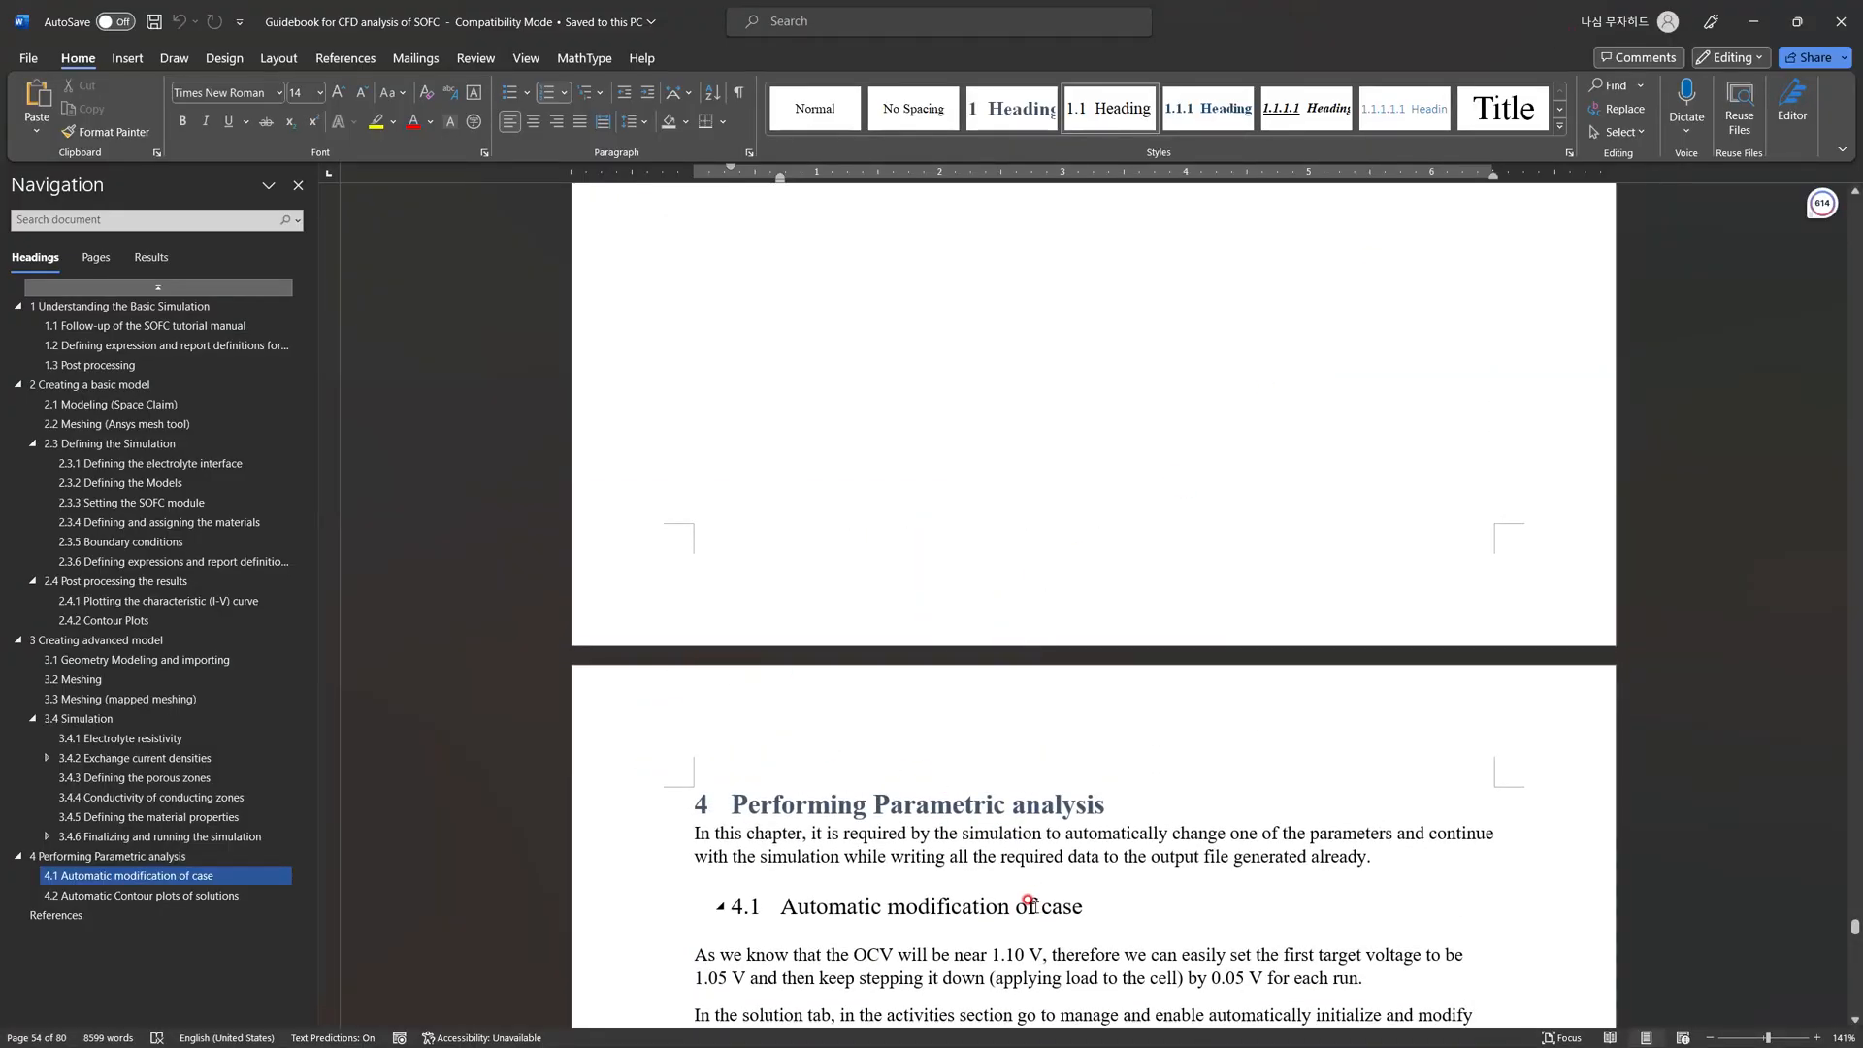
{"action": "scroll", "coordinate": [1034, 894], "scroll_direction": "up", "scroll_amount": 10}
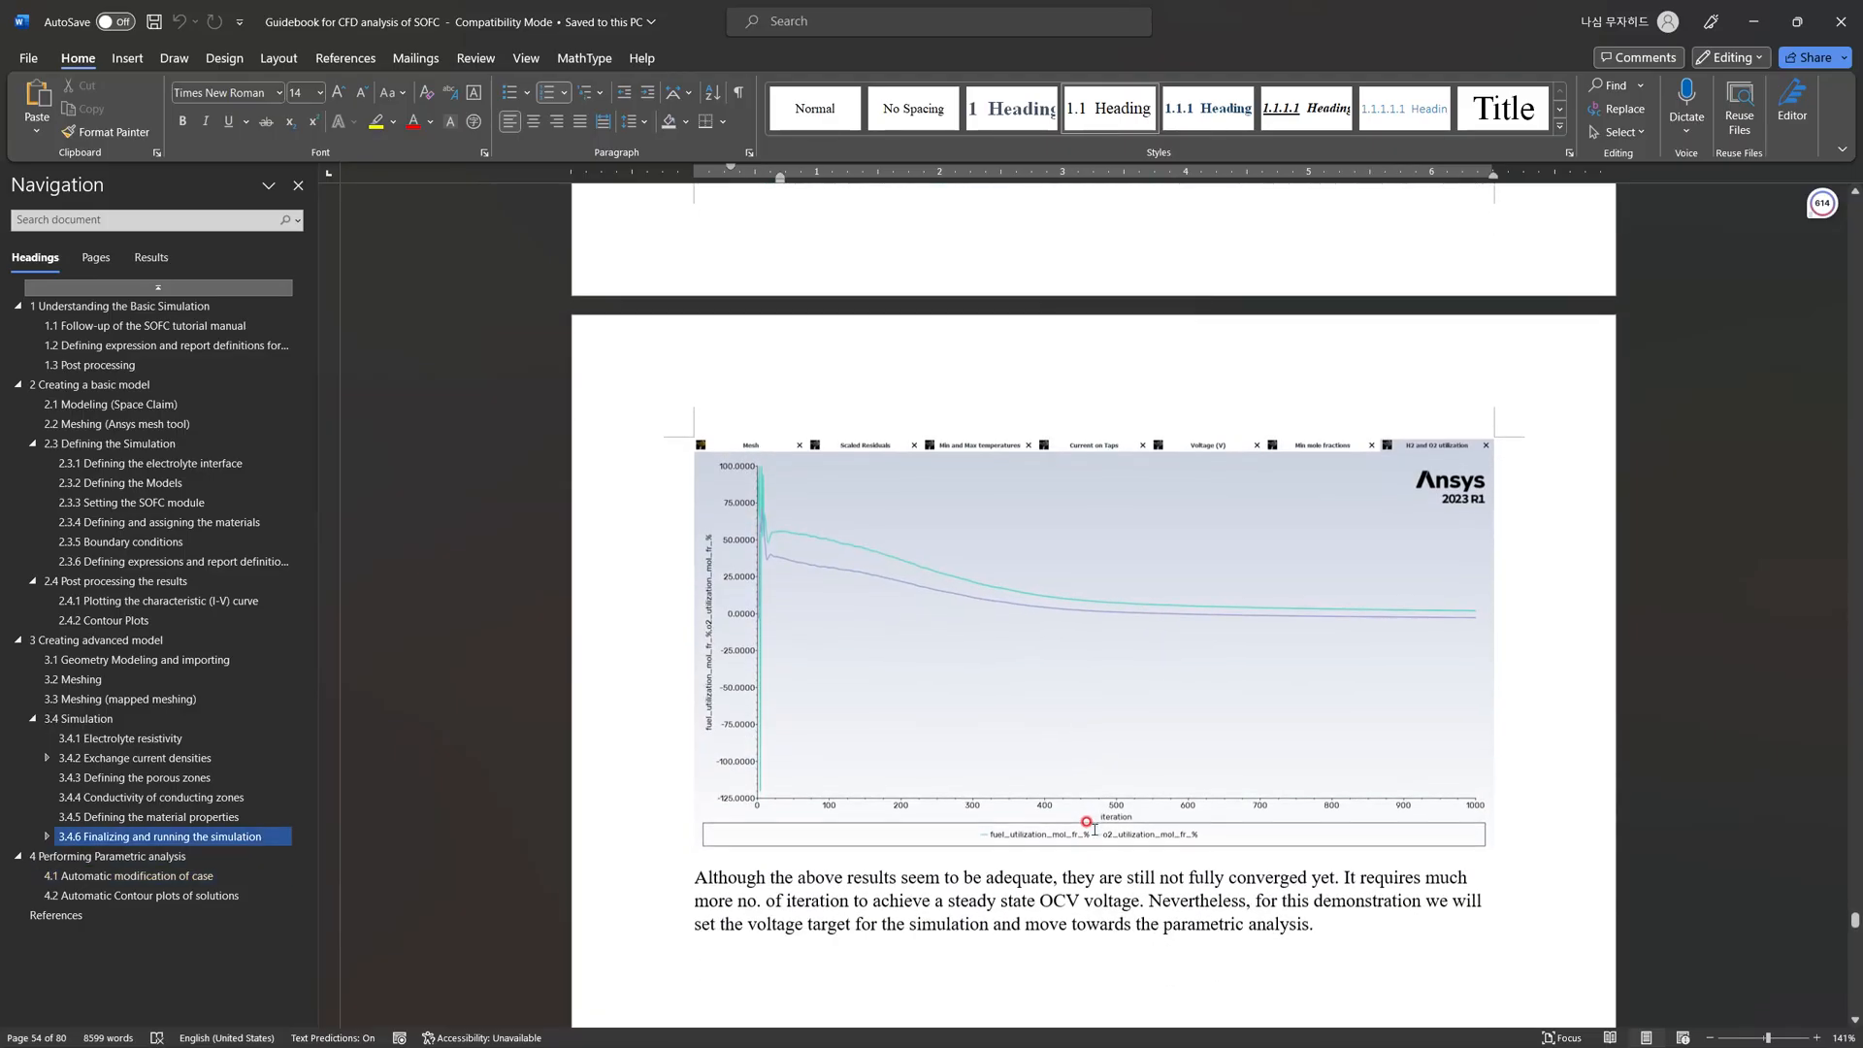
{"action": "scroll", "coordinate": [1077, 805], "scroll_direction": "up", "scroll_amount": 15}
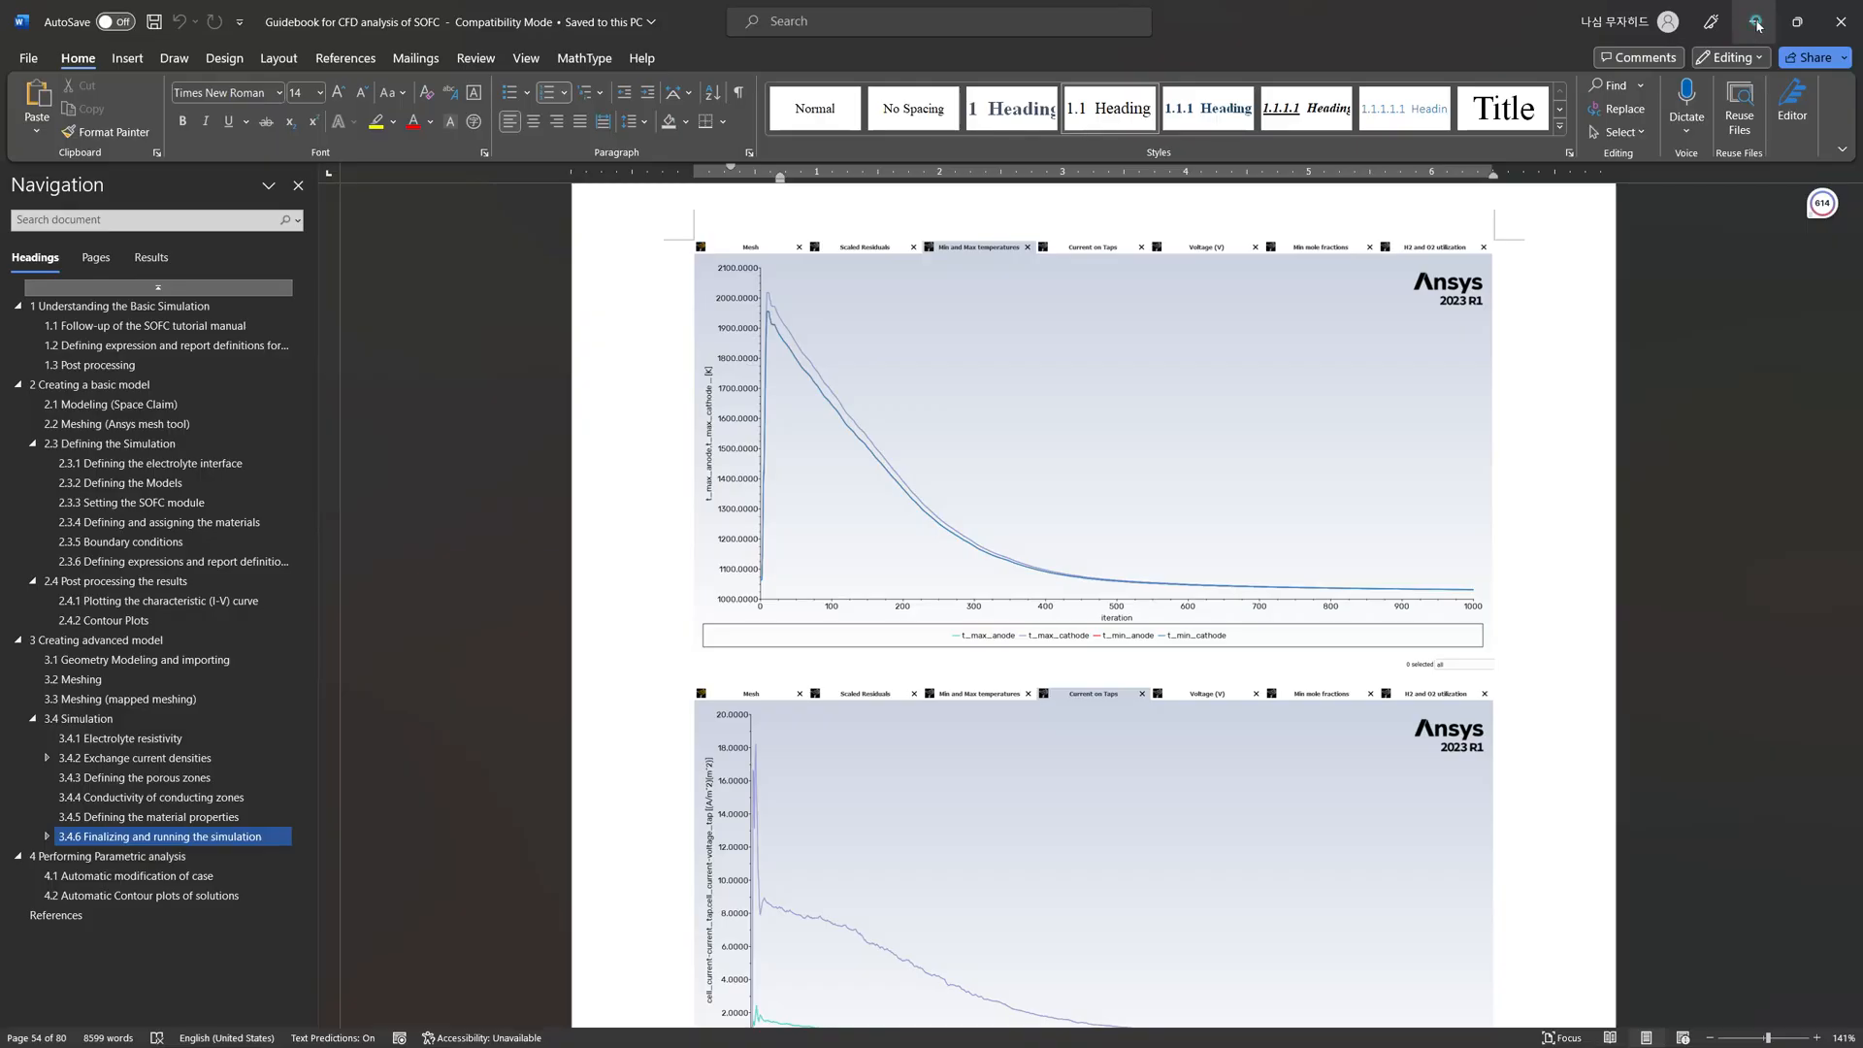
Return to Ansys Fluent and select all fluid and solid cell zones, from the Fluid group through interconnect_cathode
{"action": "left_click", "coordinate": [1754, 21]}
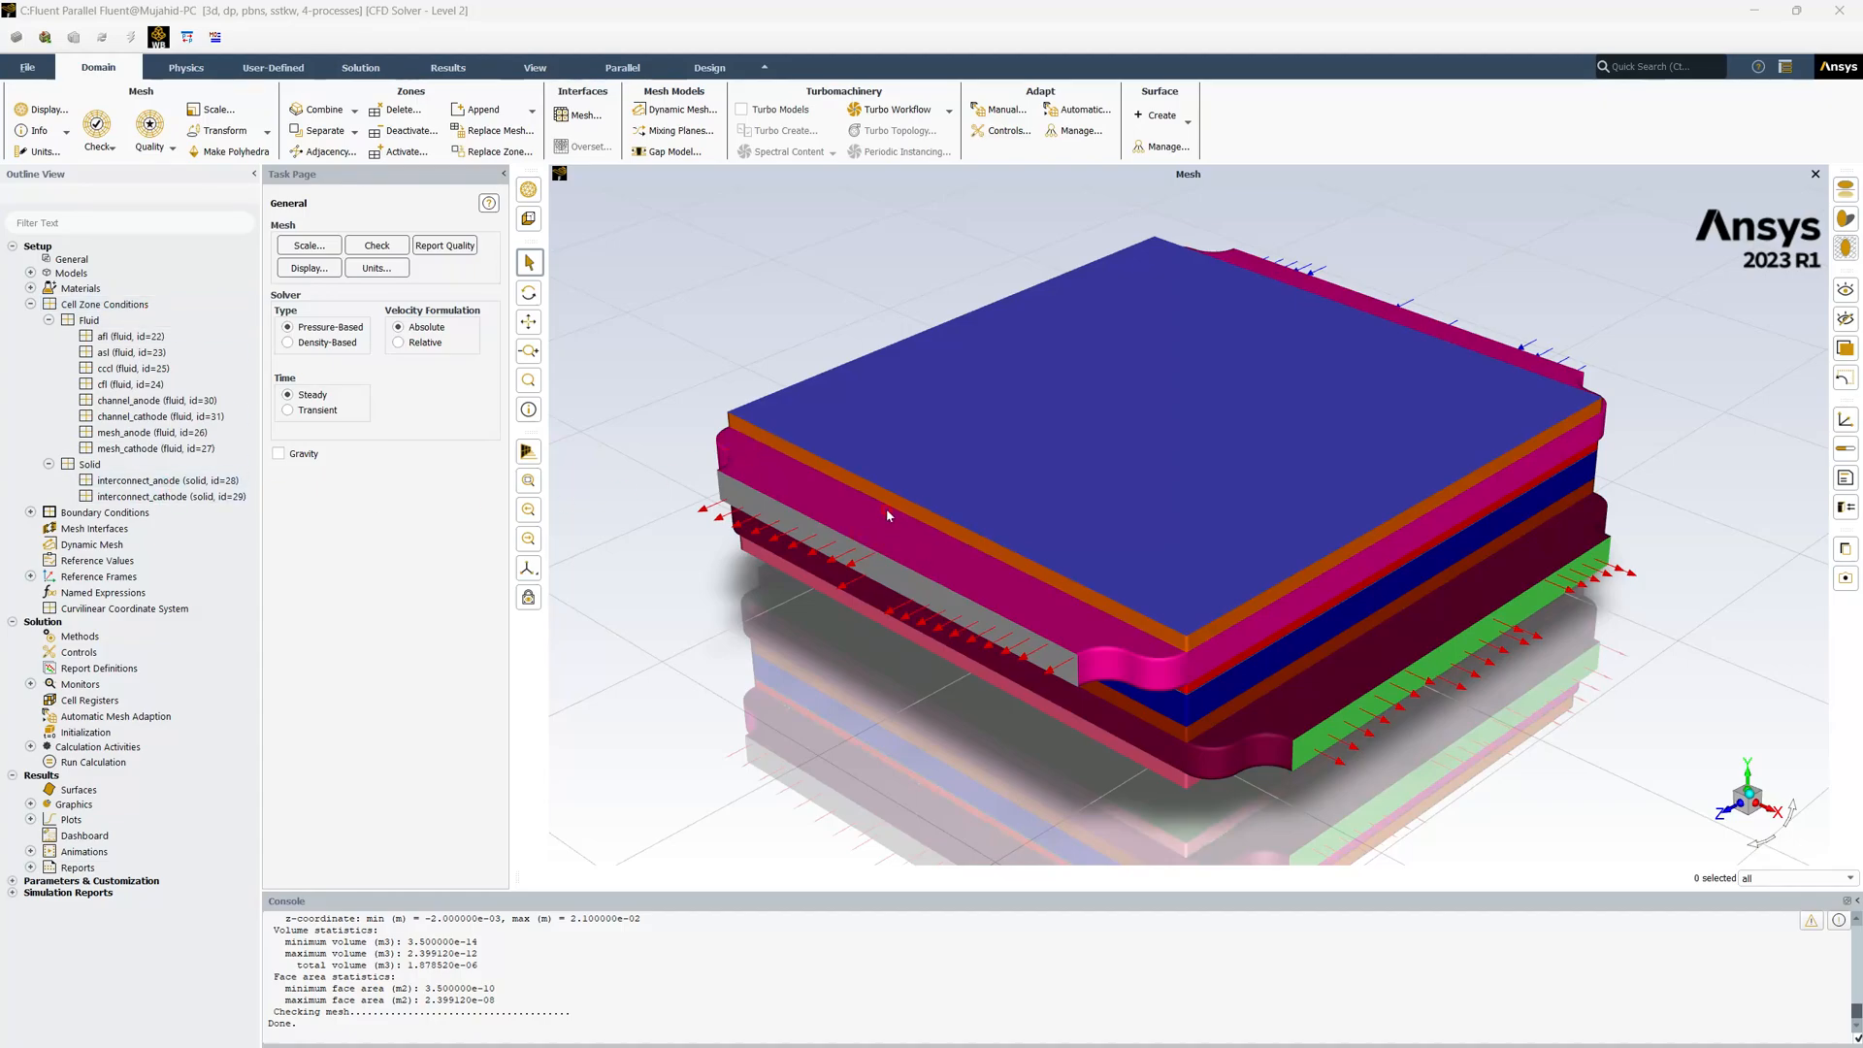
{"action": "left_click", "coordinate": [148, 598]}
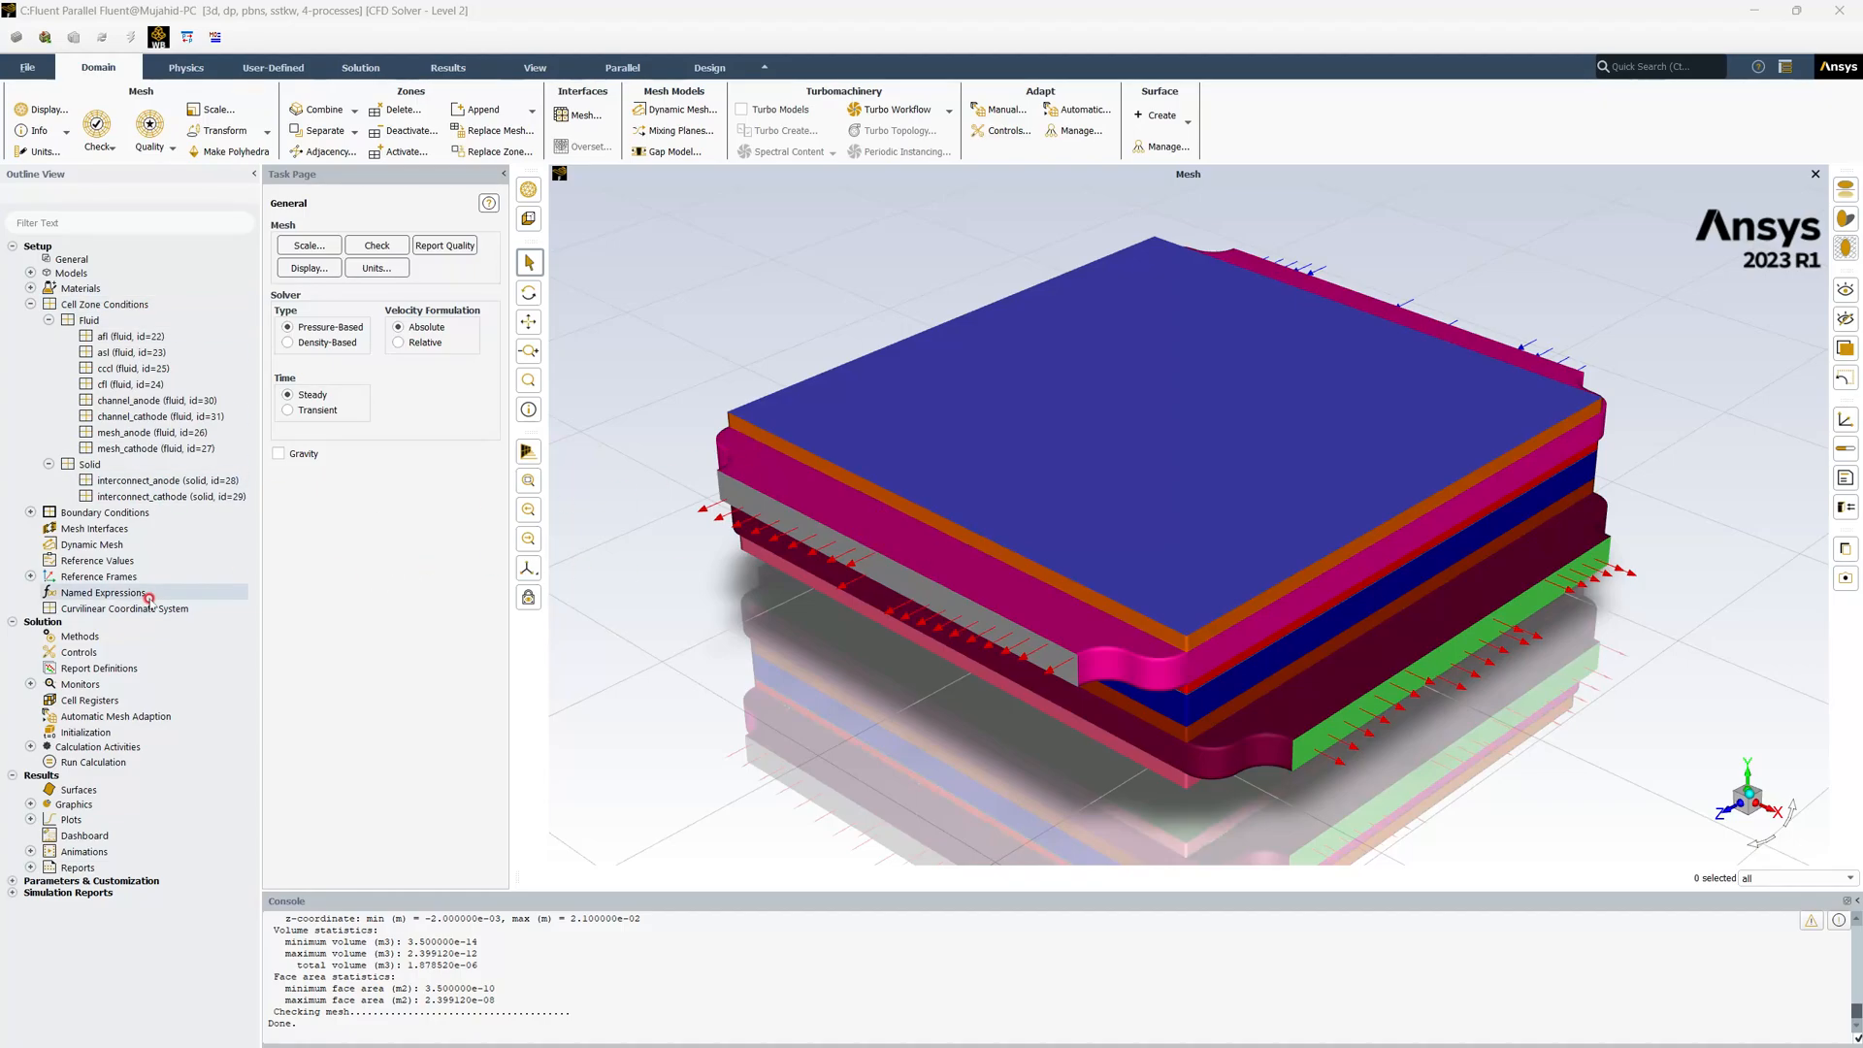
{"action": "left_click", "coordinate": [75, 289]}
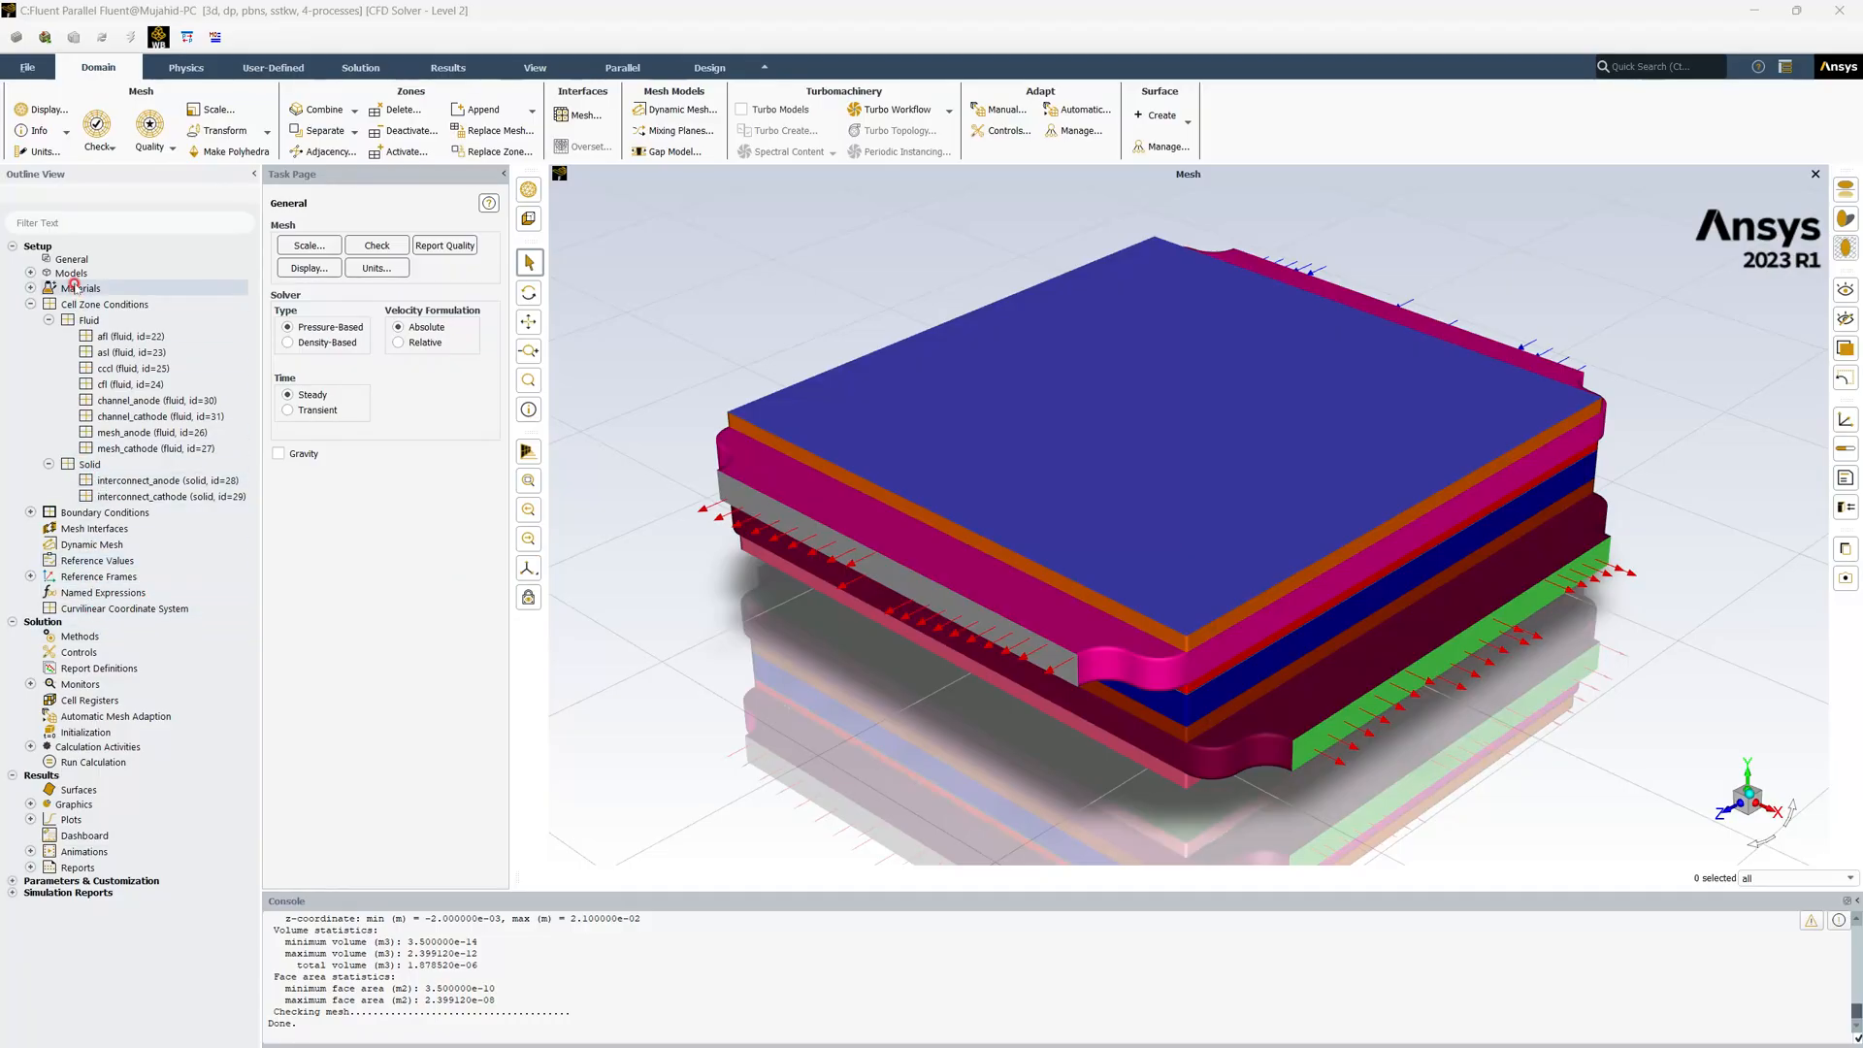
{"action": "left_click", "coordinate": [89, 304]}
{"action": "left_click", "coordinate": [89, 319]}
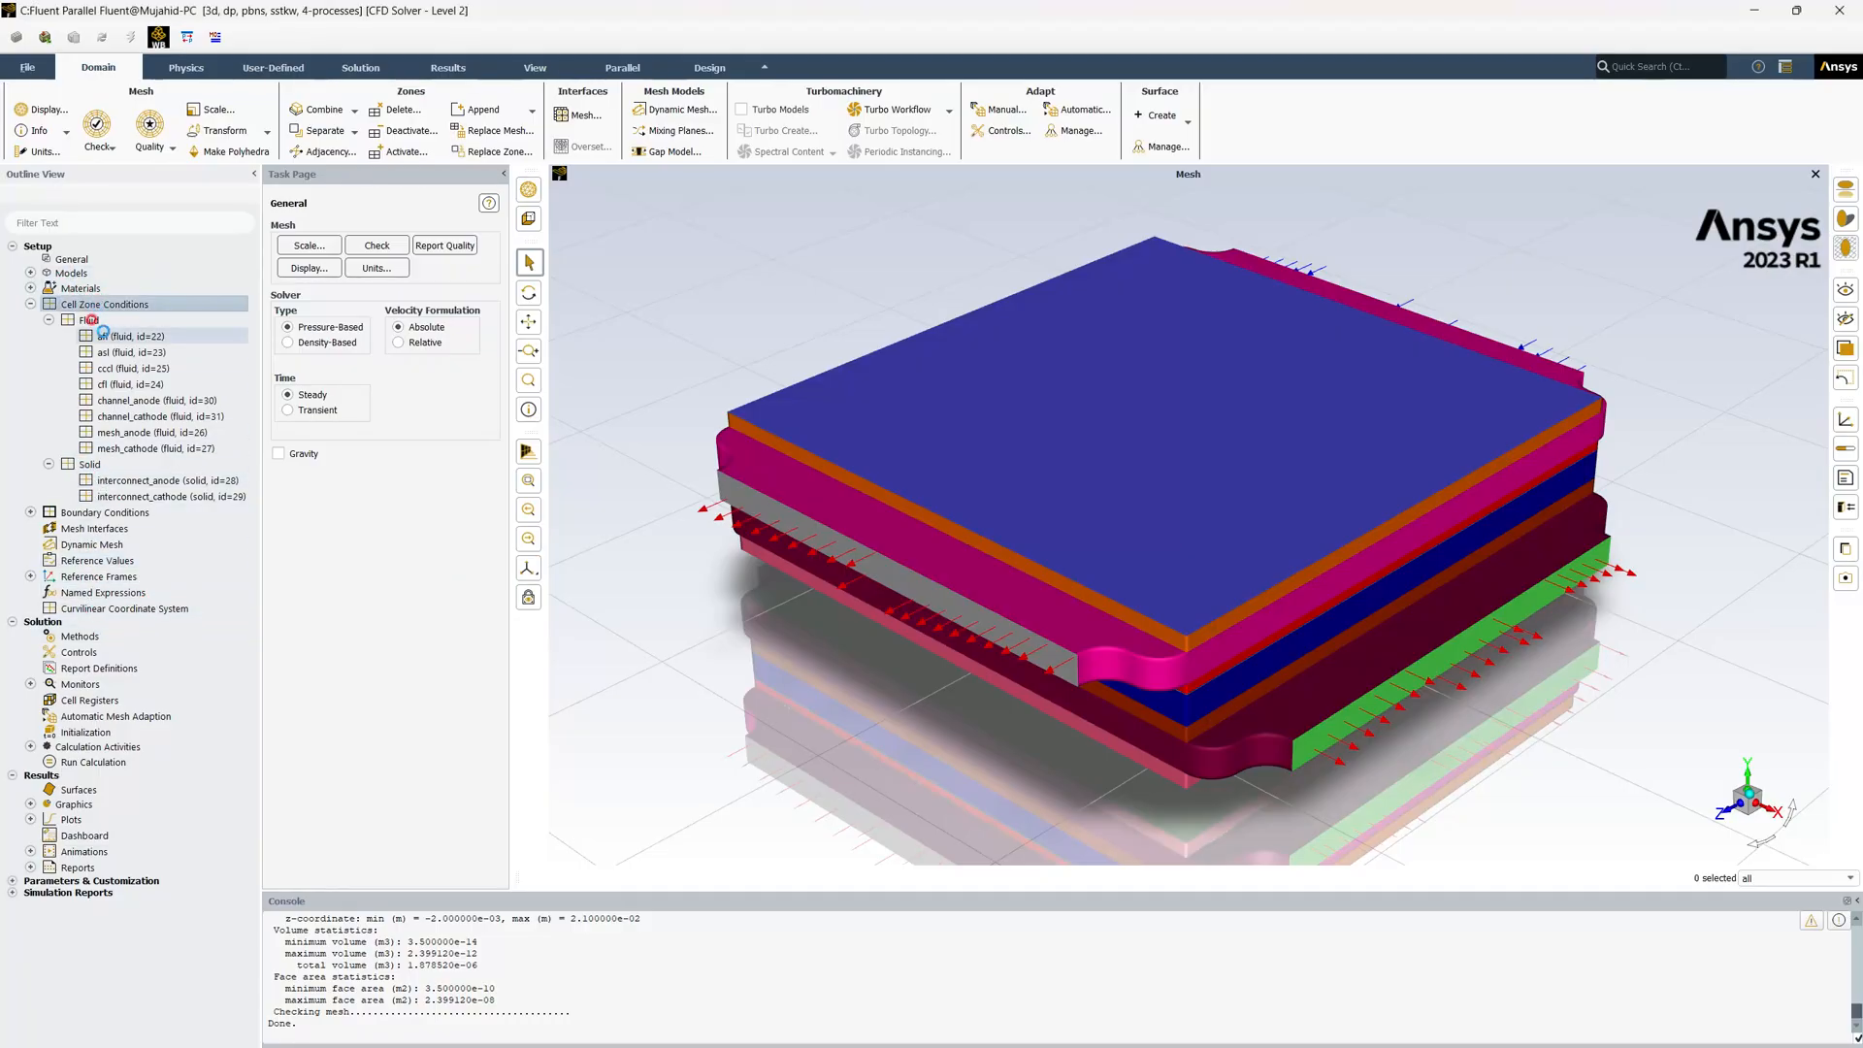
{"action": "left_click", "coordinate": [129, 504]}
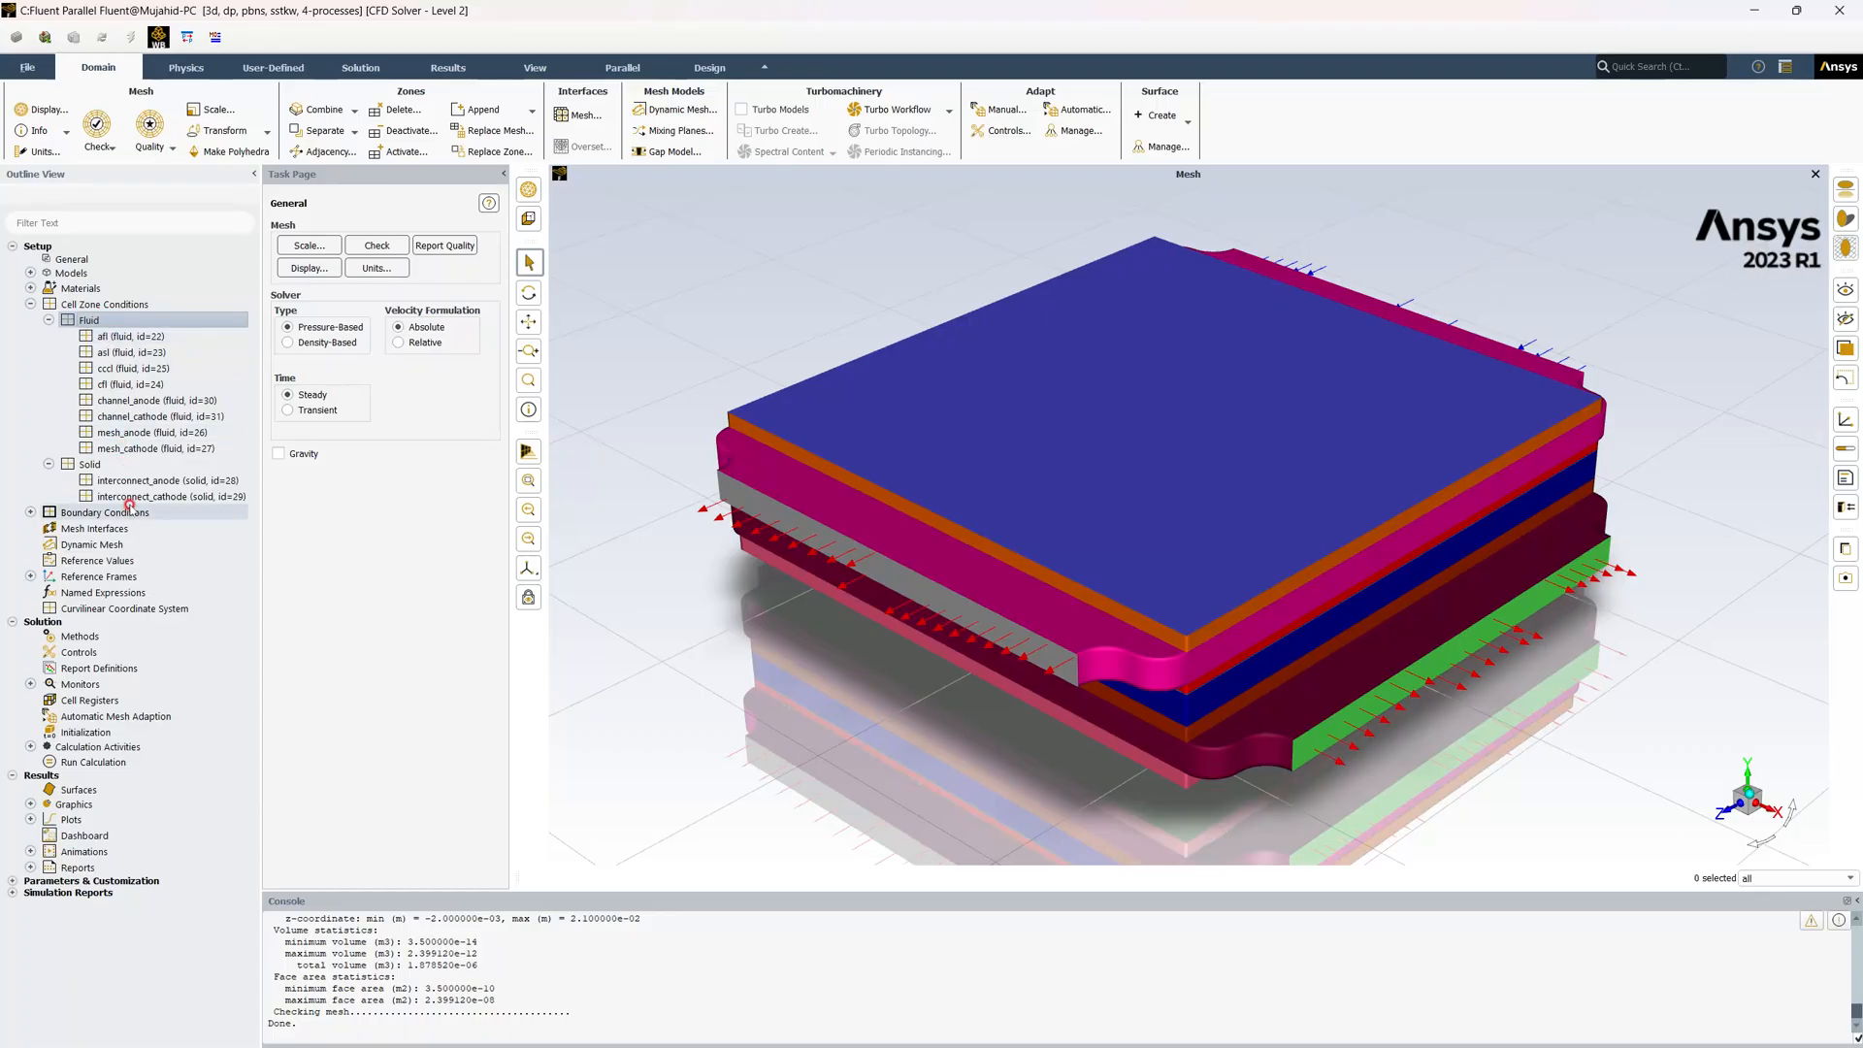
{"action": "left_click", "coordinate": [129, 498], "text": "shift"}
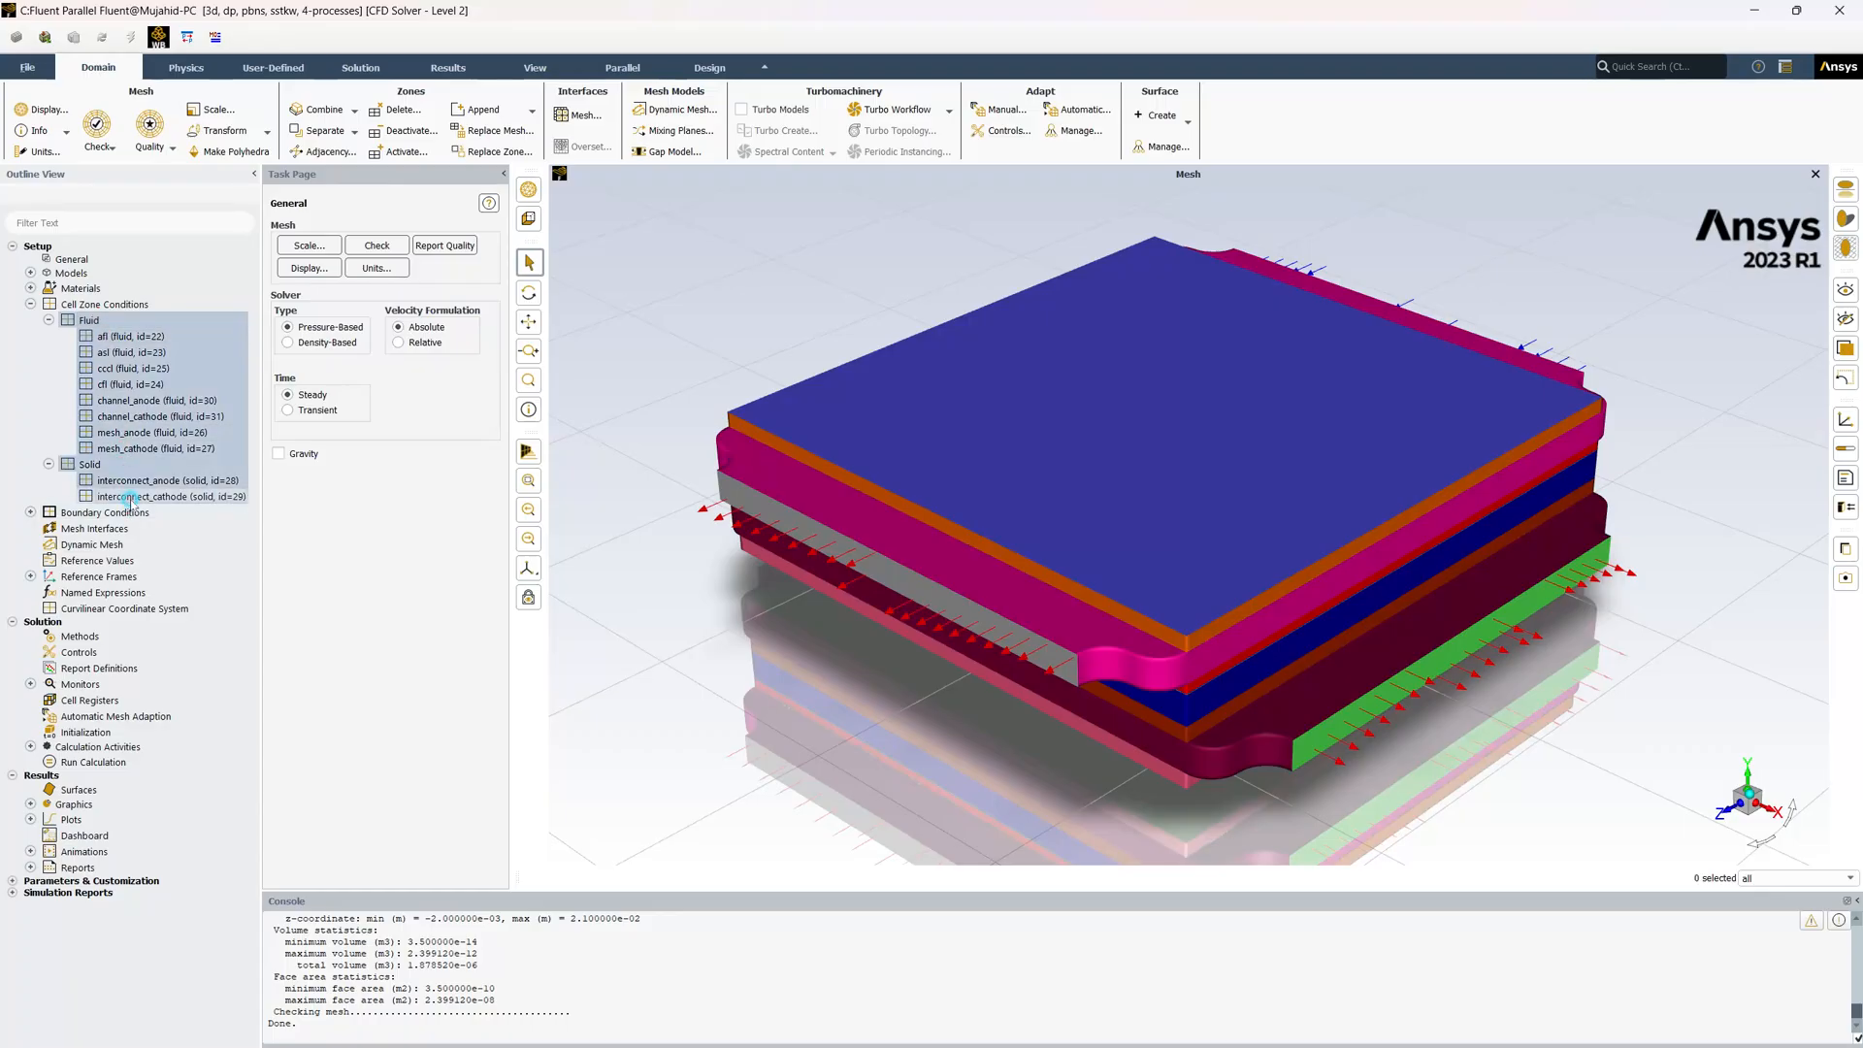
{"action": "right_click", "coordinate": [141, 320]}
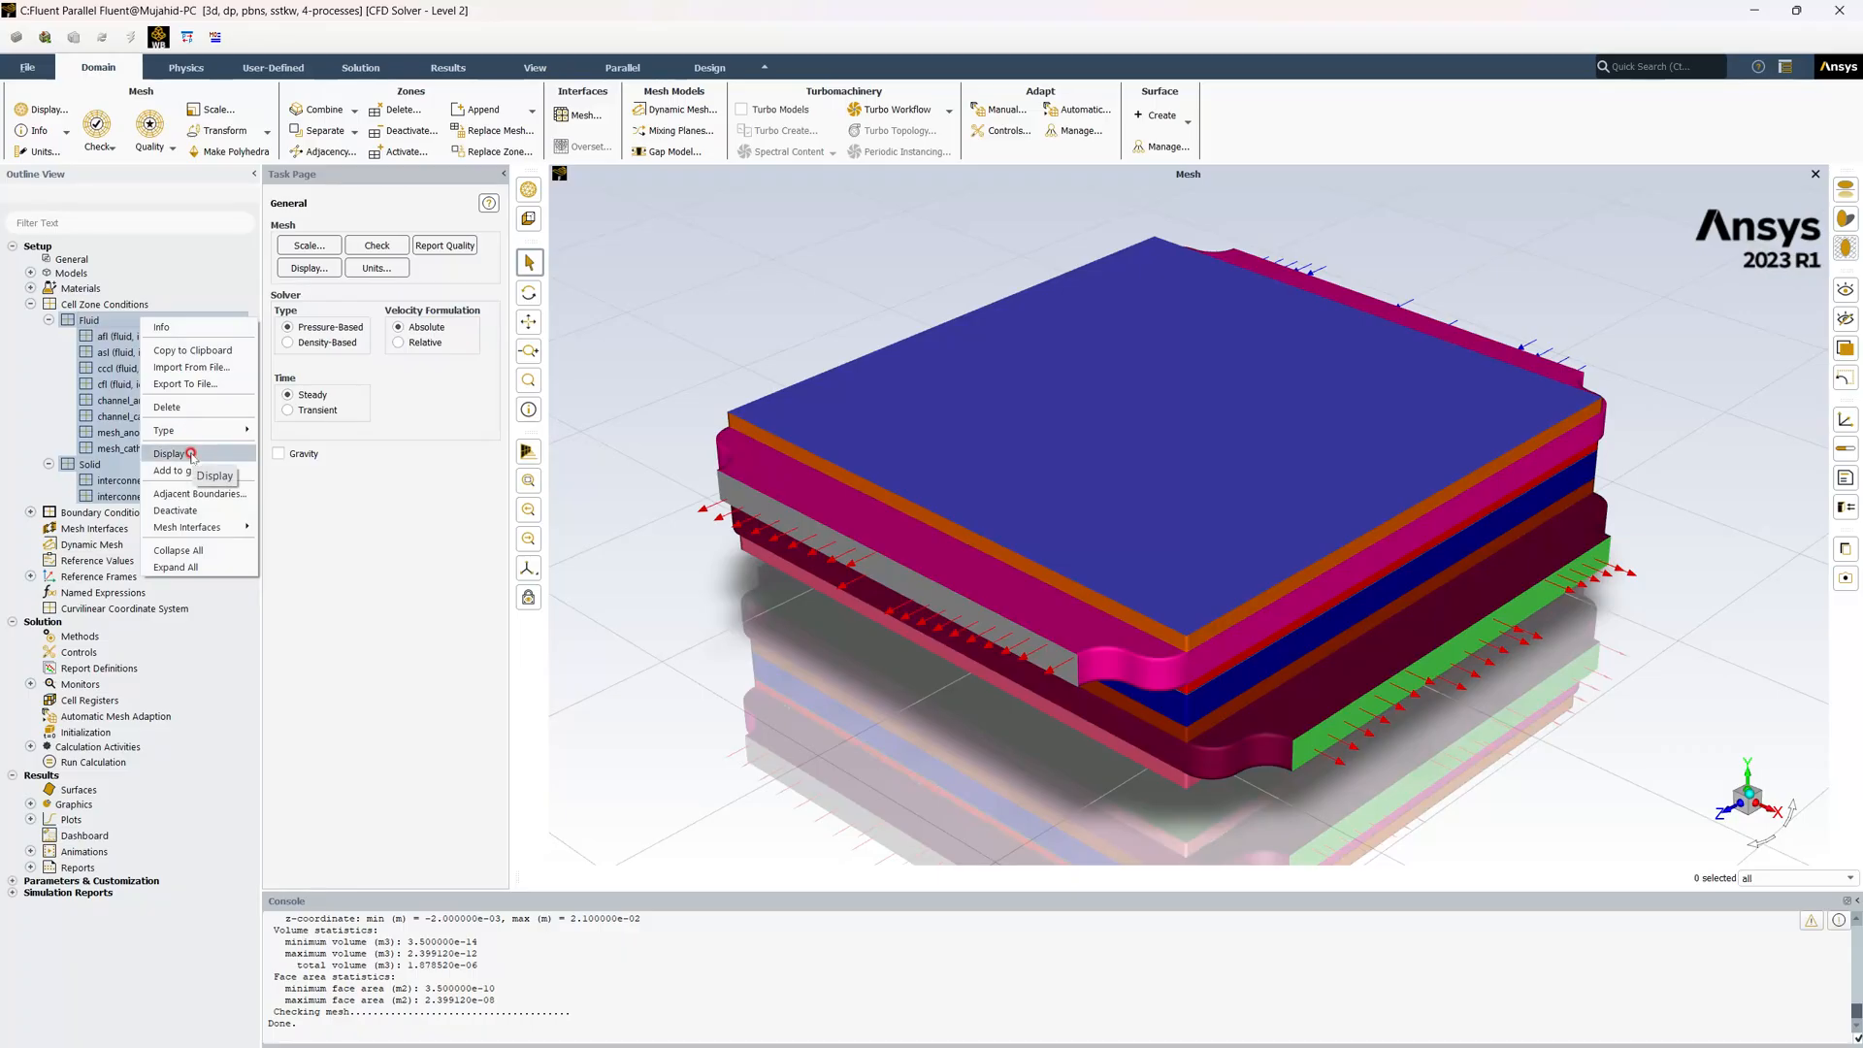
{"action": "left_click", "coordinate": [123, 324]}
Open the mesh display settings and look through the list of inlet, internal, outlet and wall surfaces
{"action": "left_click", "coordinate": [53, 109]}
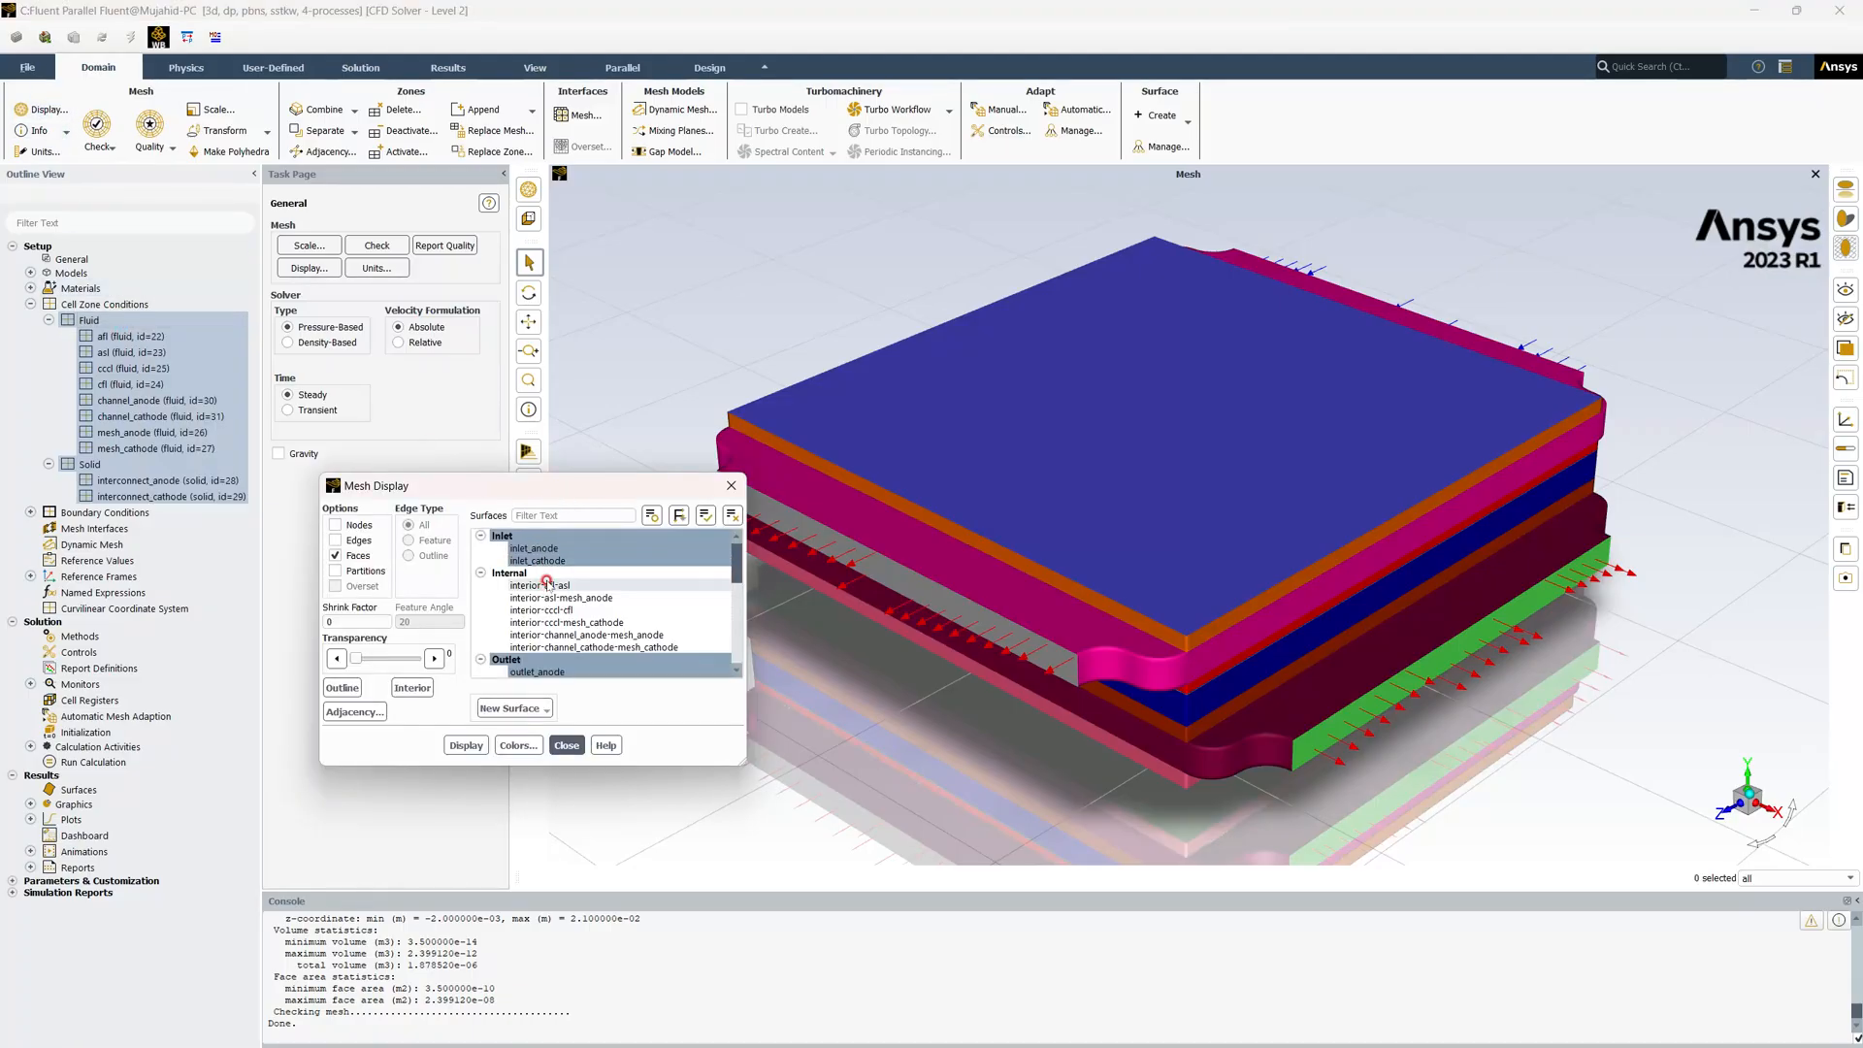
{"action": "scroll", "coordinate": [547, 583], "scroll_direction": "down", "scroll_amount": 8}
{"action": "scroll", "coordinate": [556, 586], "scroll_direction": "up", "scroll_amount": 8}
{"action": "left_click", "coordinate": [523, 563]}
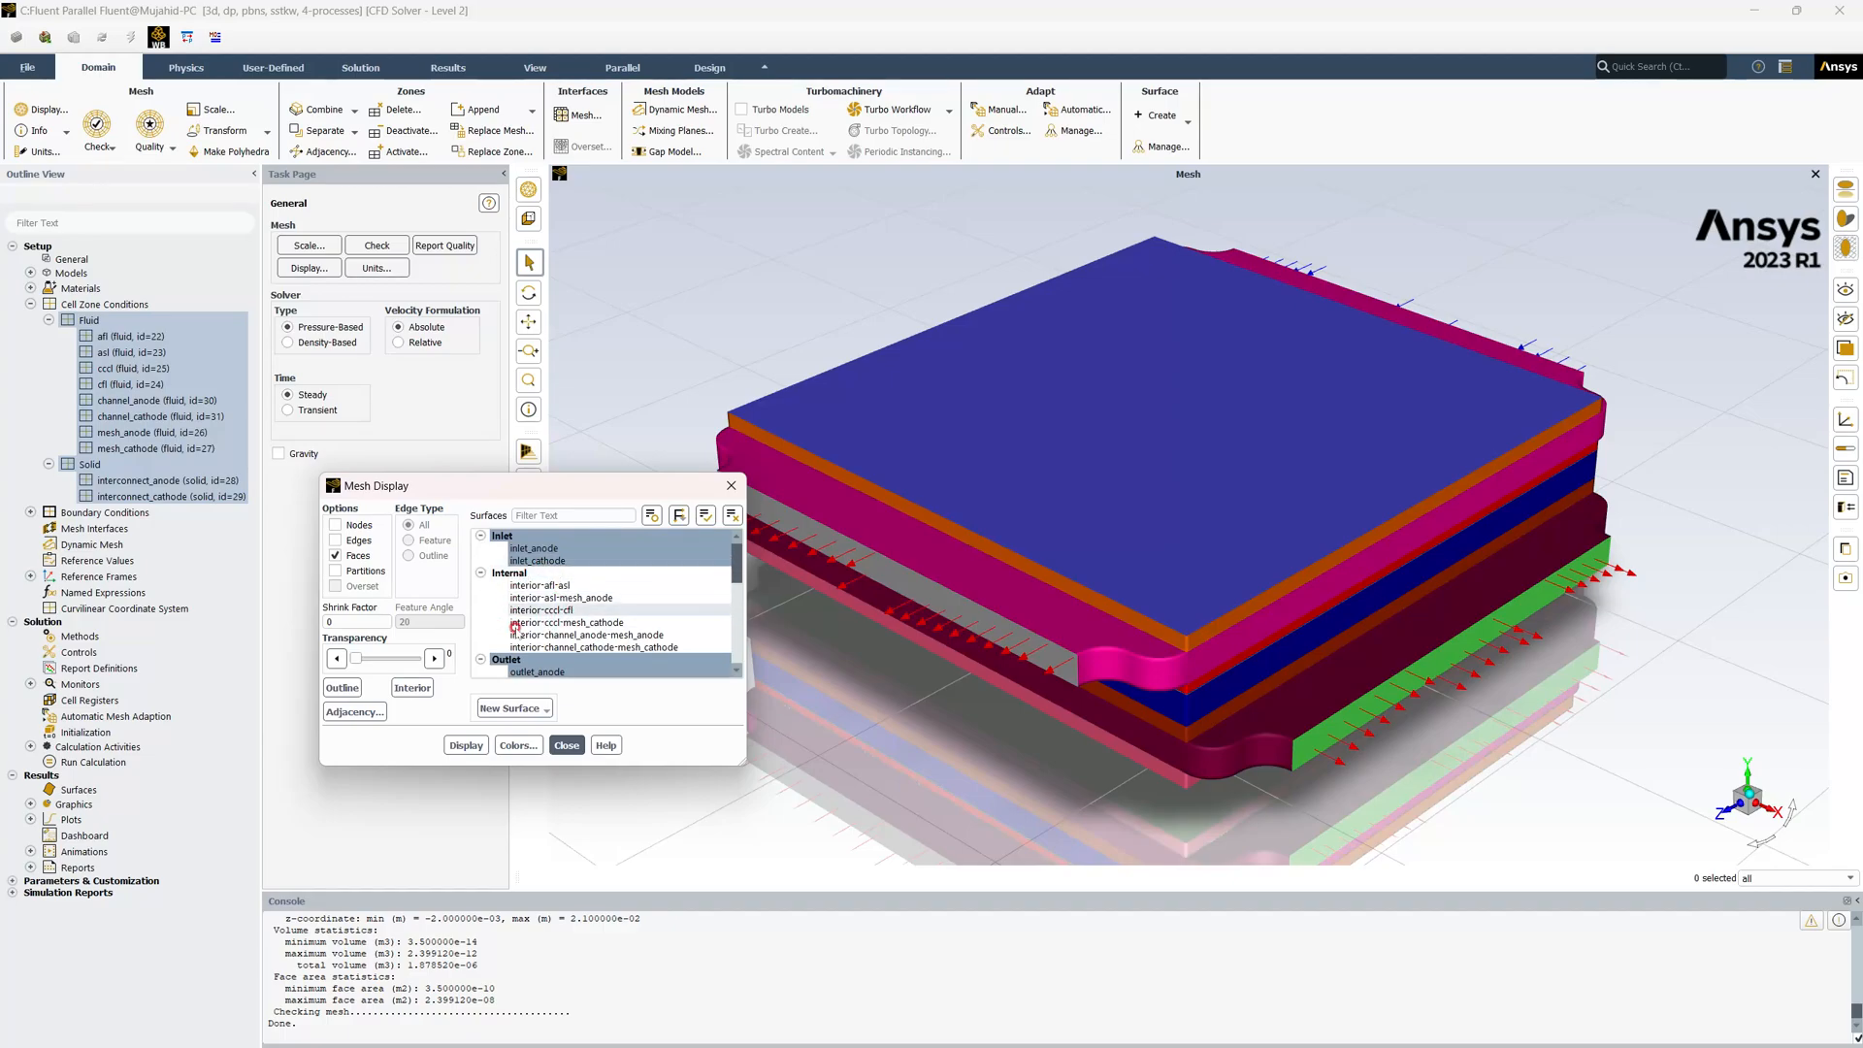
Display the selected fluid and solid cell zones in the graphics window and check their entries in the mesh surface list
{"action": "right_click", "coordinate": [98, 323]}
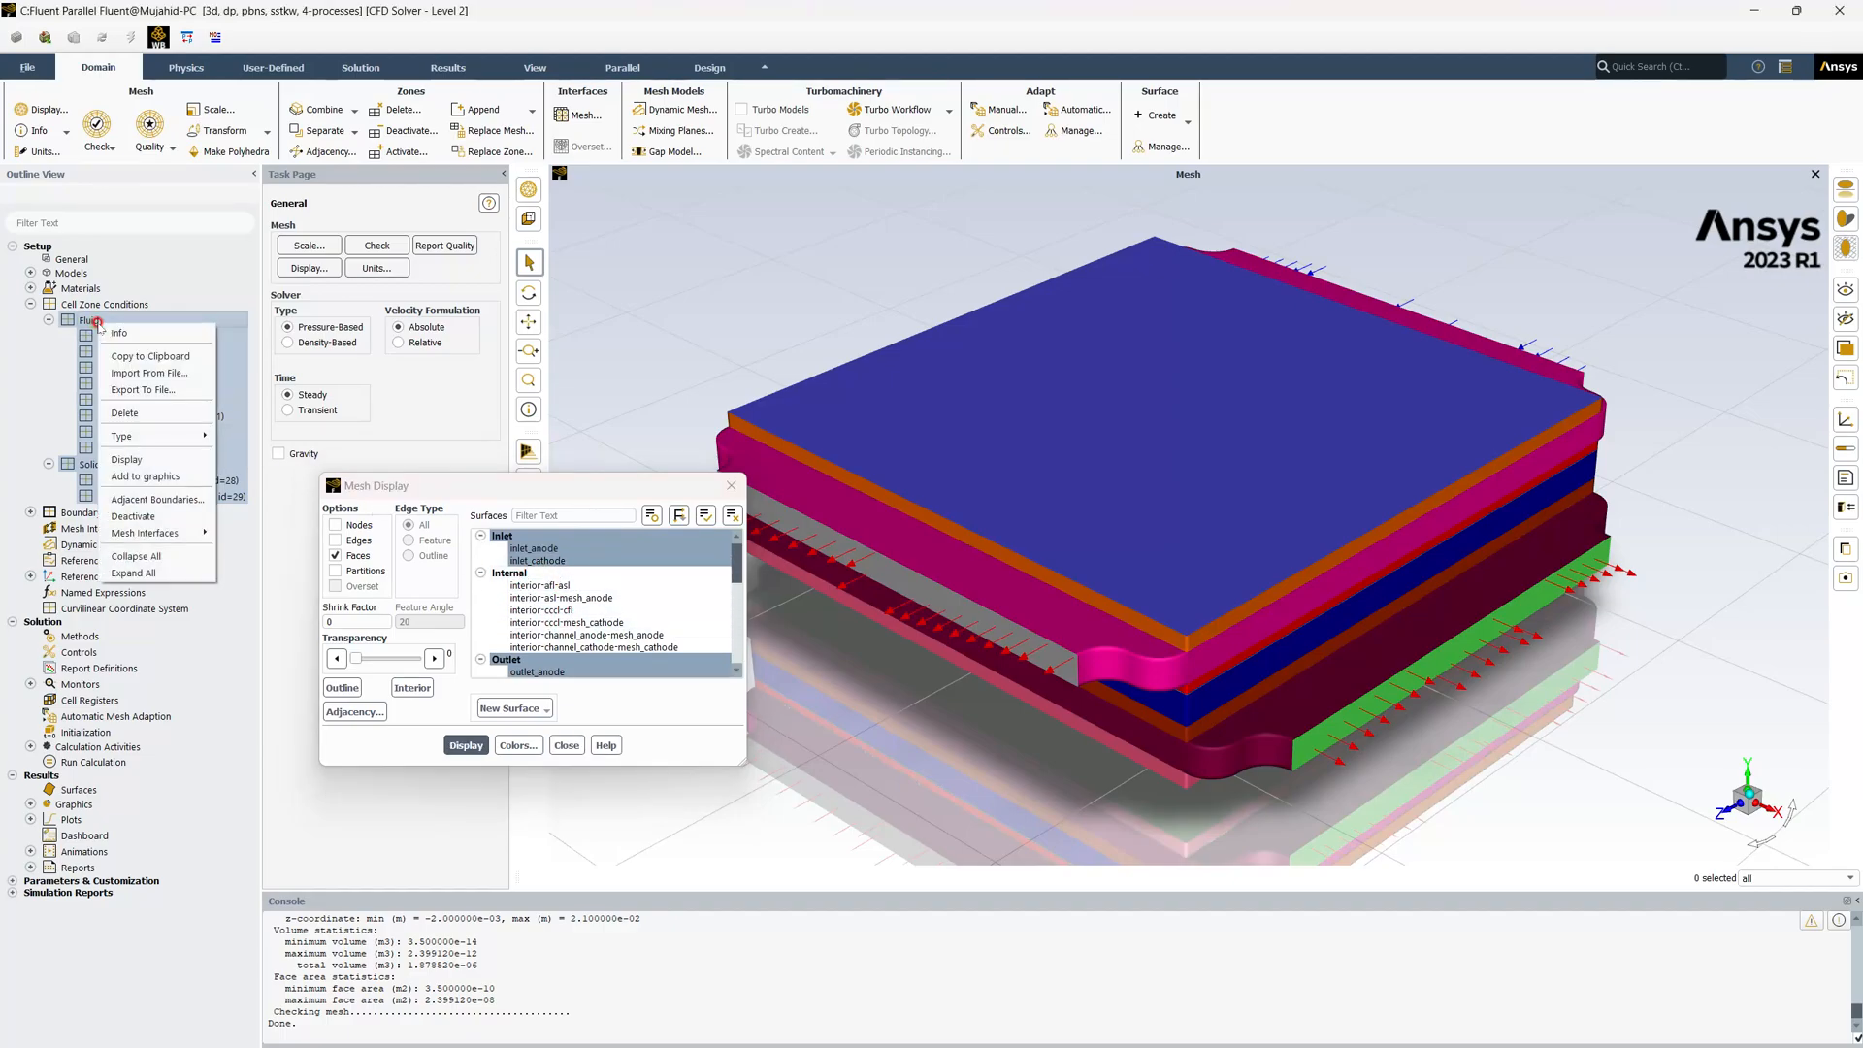
{"action": "left_click", "coordinate": [147, 453]}
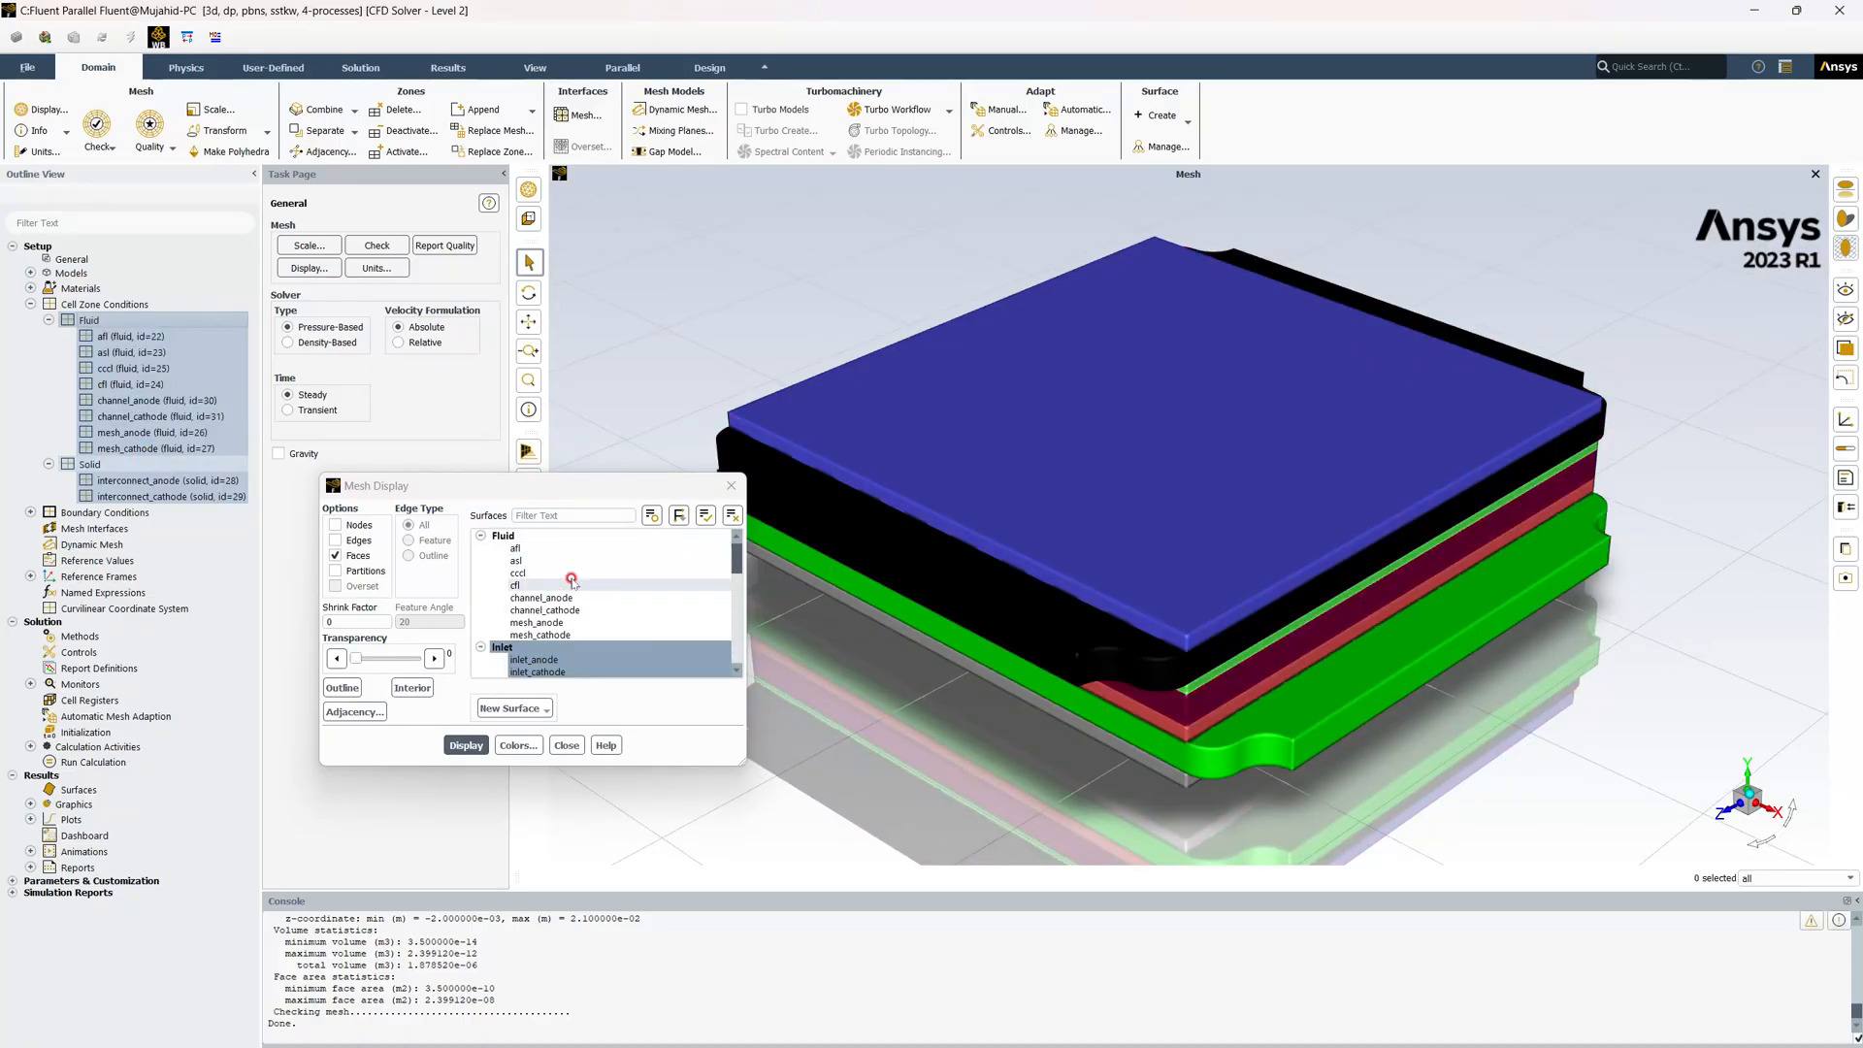
{"action": "scroll", "coordinate": [575, 552], "scroll_direction": "down", "scroll_amount": 5}
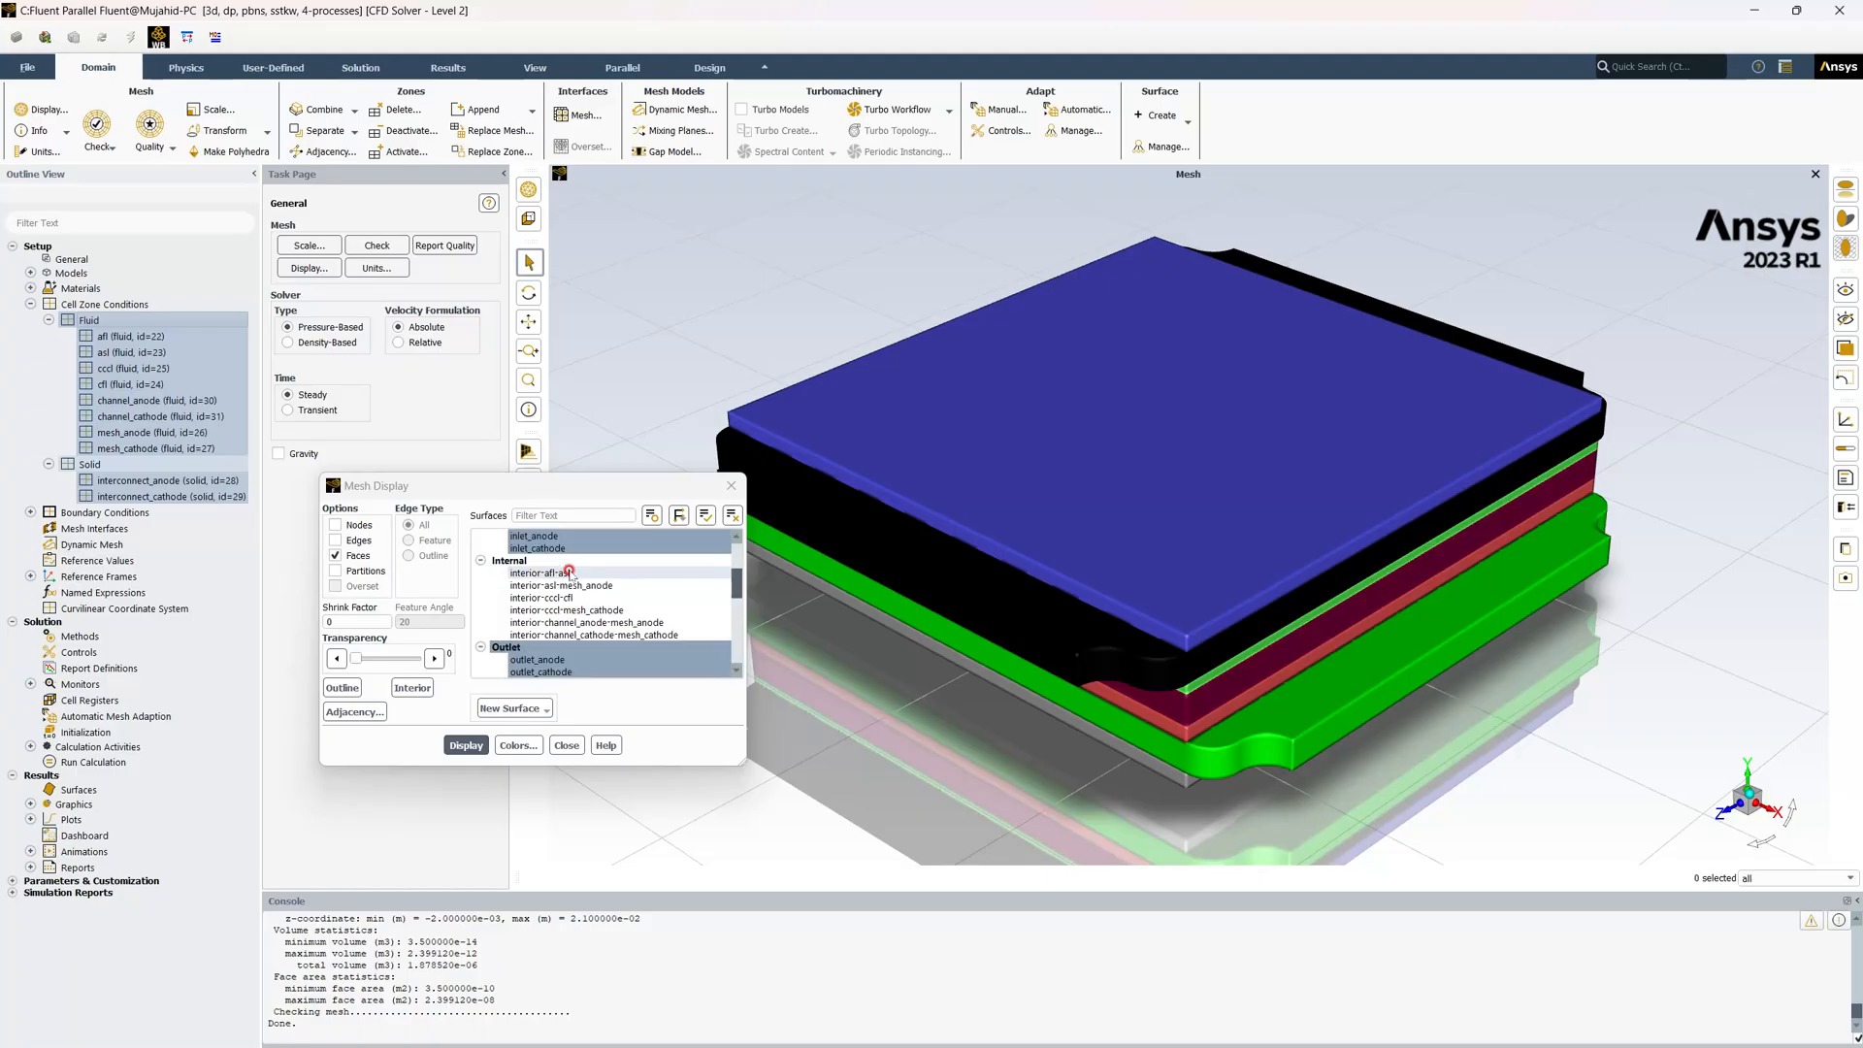
{"action": "scroll", "coordinate": [568, 575], "scroll_direction": "up", "scroll_amount": 5}
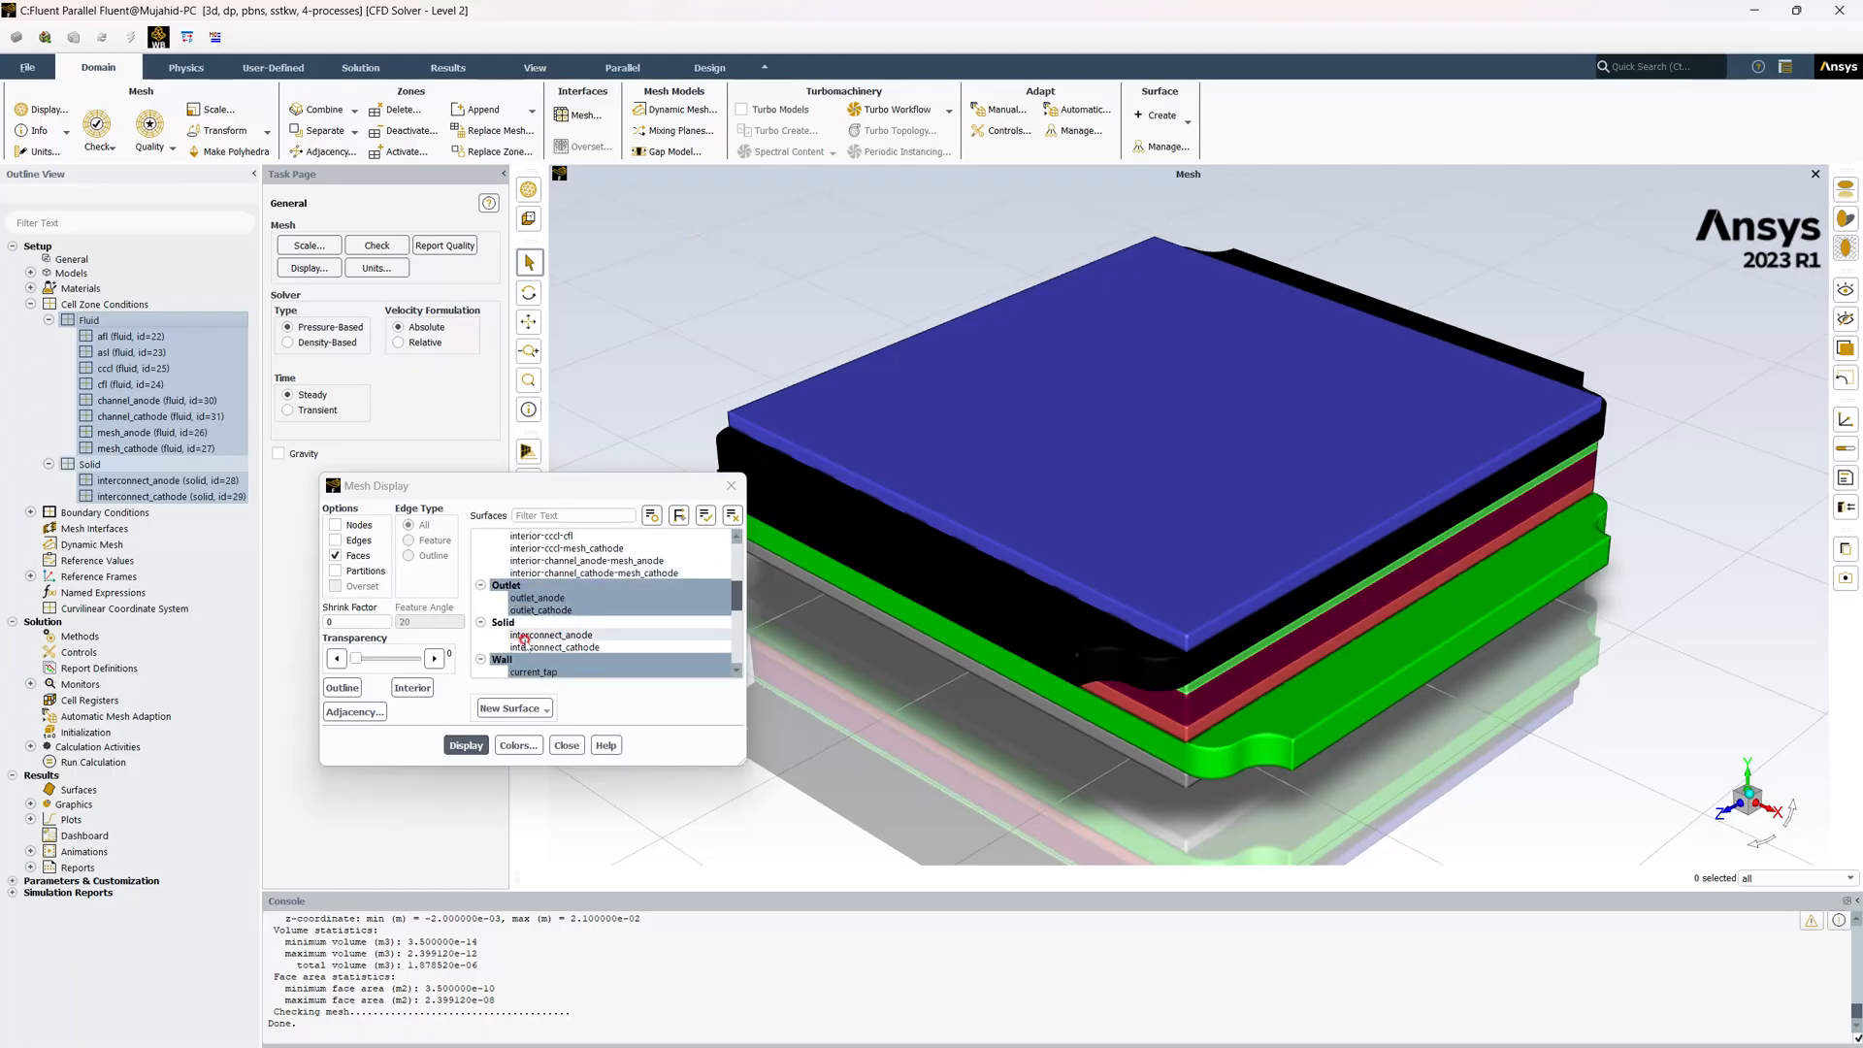
{"action": "scroll", "coordinate": [550, 596], "scroll_direction": "up", "scroll_amount": 2}
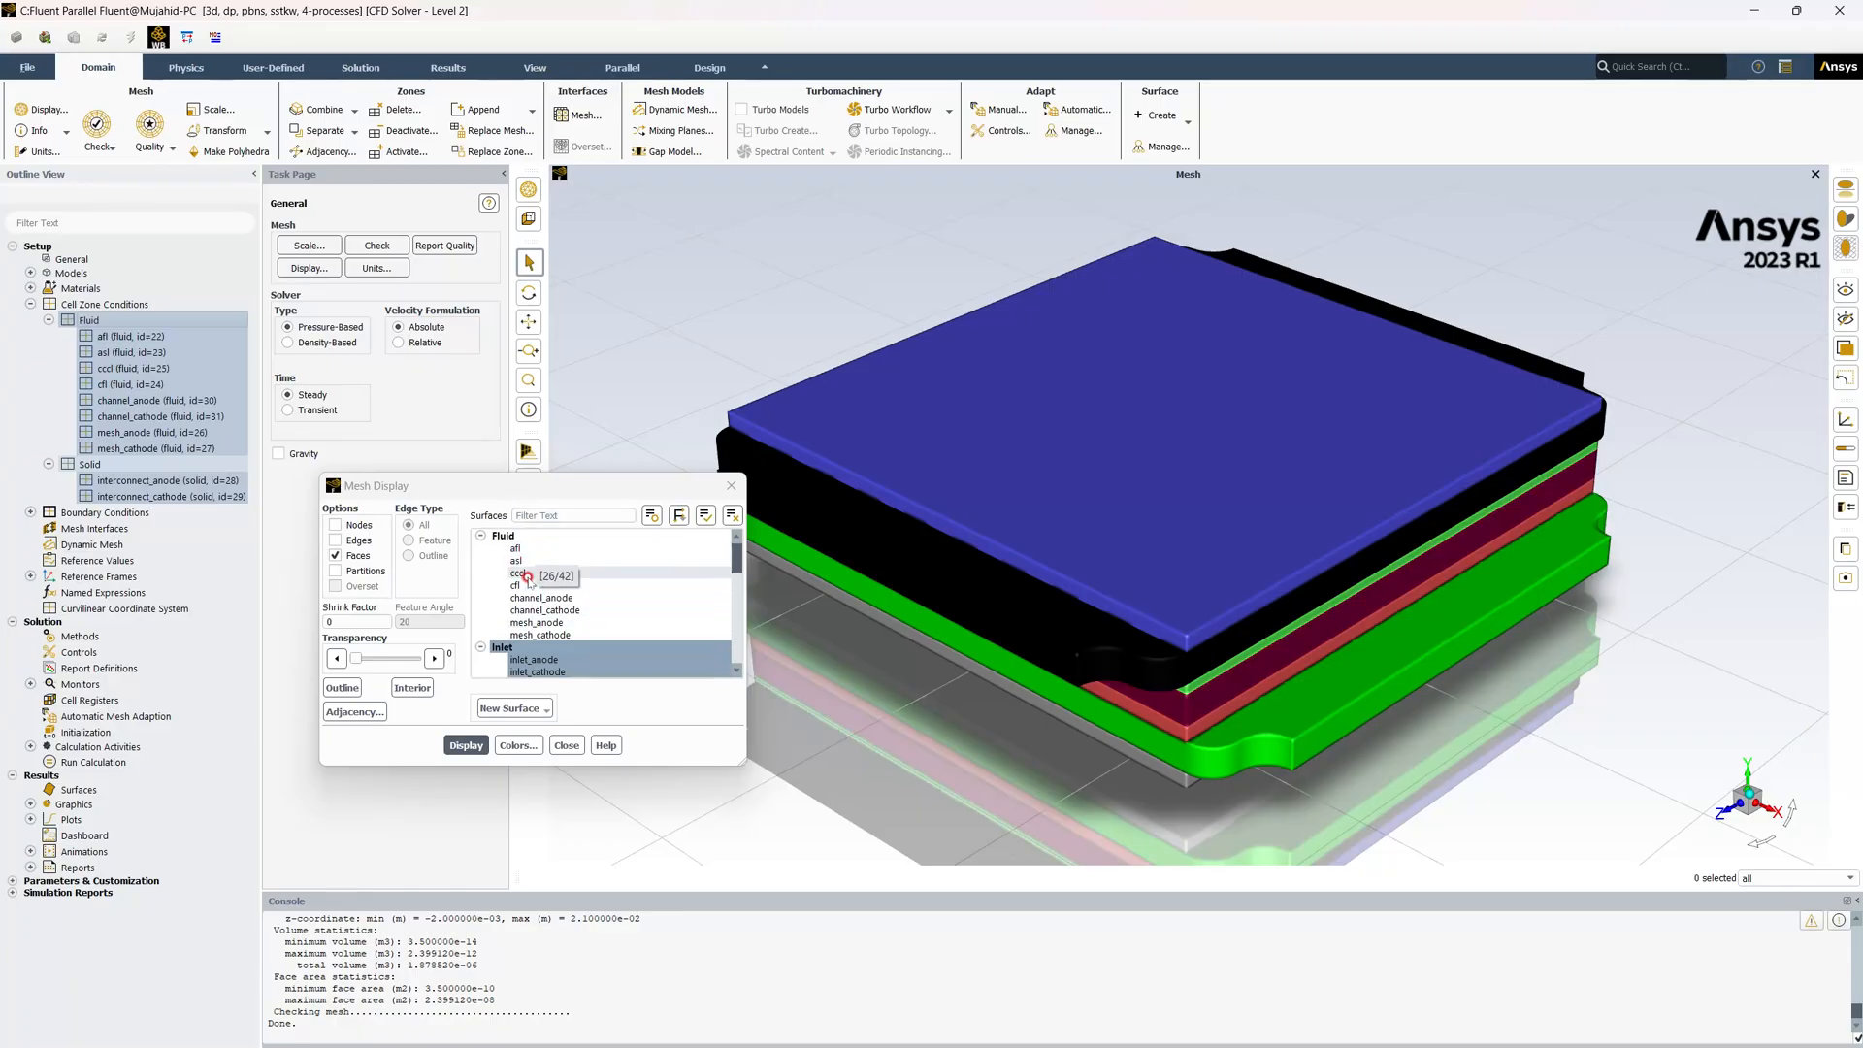
Examine the mesh surface list from the fluid zones down to the electrolyte walls and close the mesh display settings
{"action": "scroll", "coordinate": [527, 577], "scroll_direction": "down", "scroll_amount": 4}
{"action": "scroll", "coordinate": [599, 609], "scroll_direction": "up", "scroll_amount": 4}
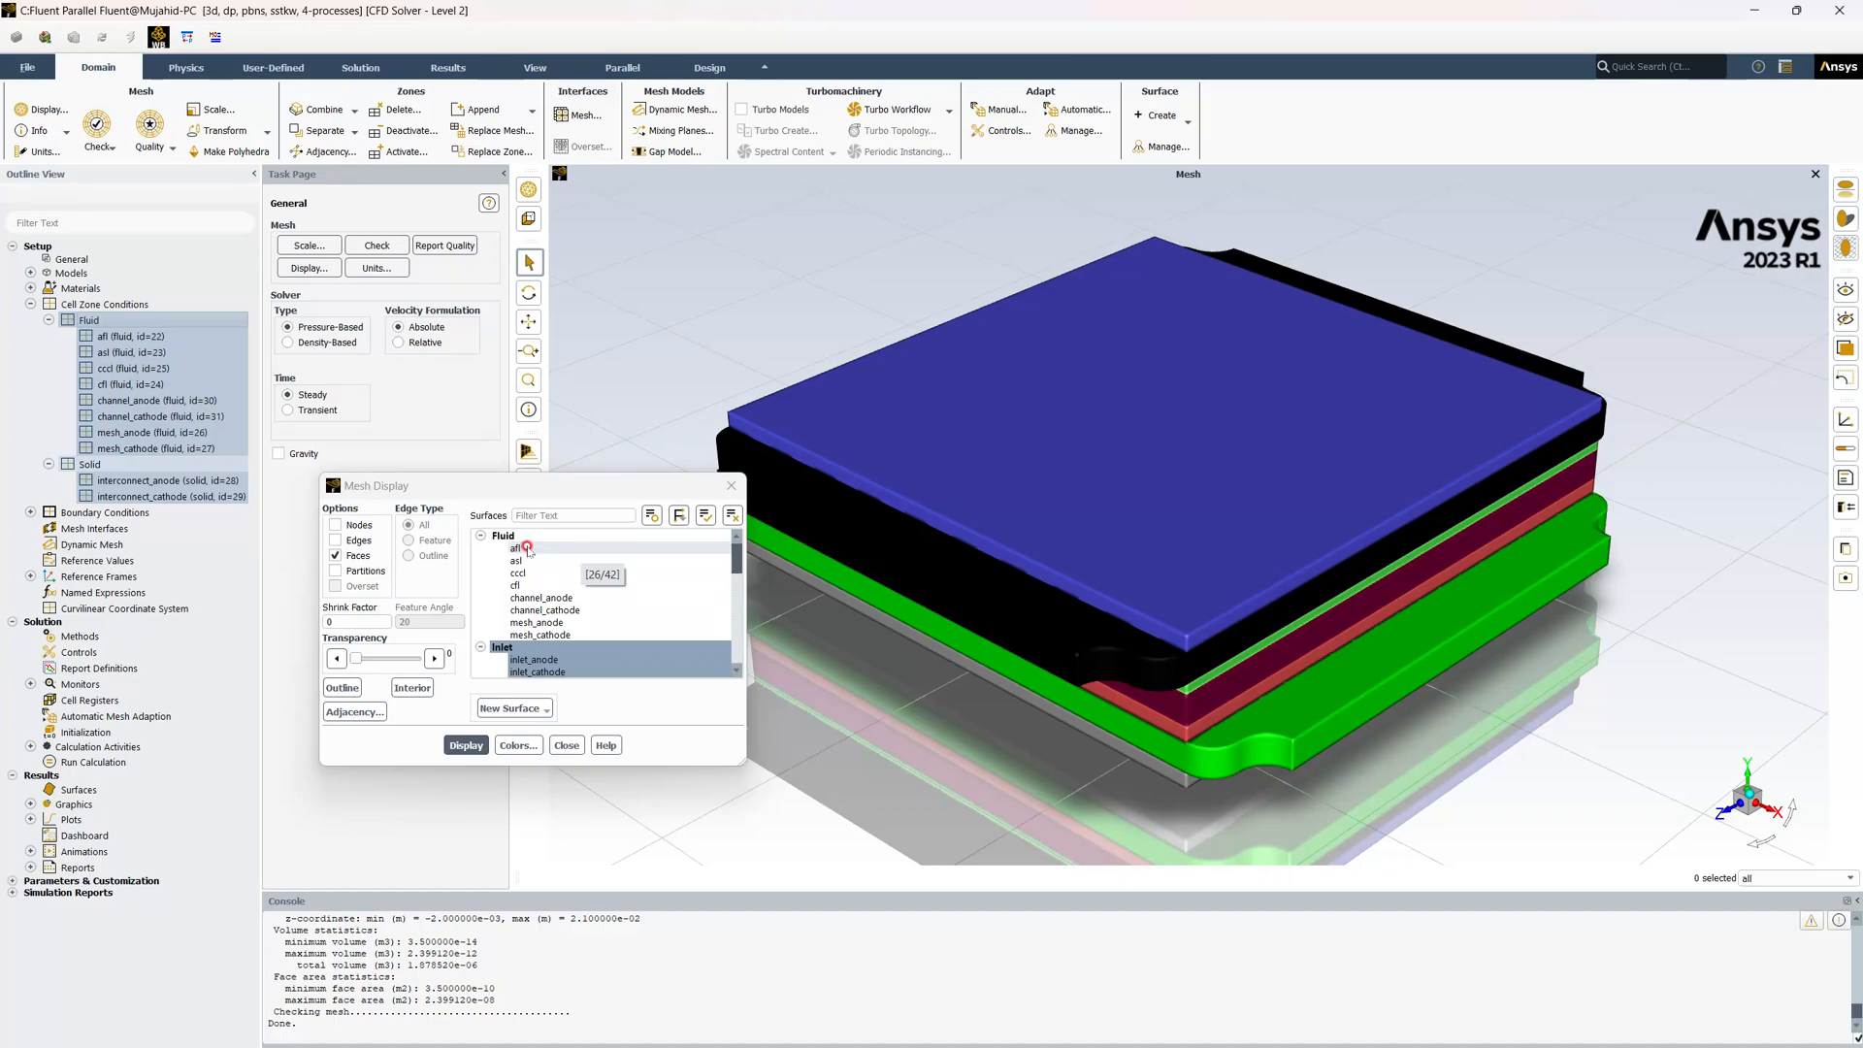
{"action": "scroll", "coordinate": [525, 558], "scroll_direction": "down", "scroll_amount": 6}
{"action": "scroll", "coordinate": [529, 597], "scroll_direction": "up", "scroll_amount": 6}
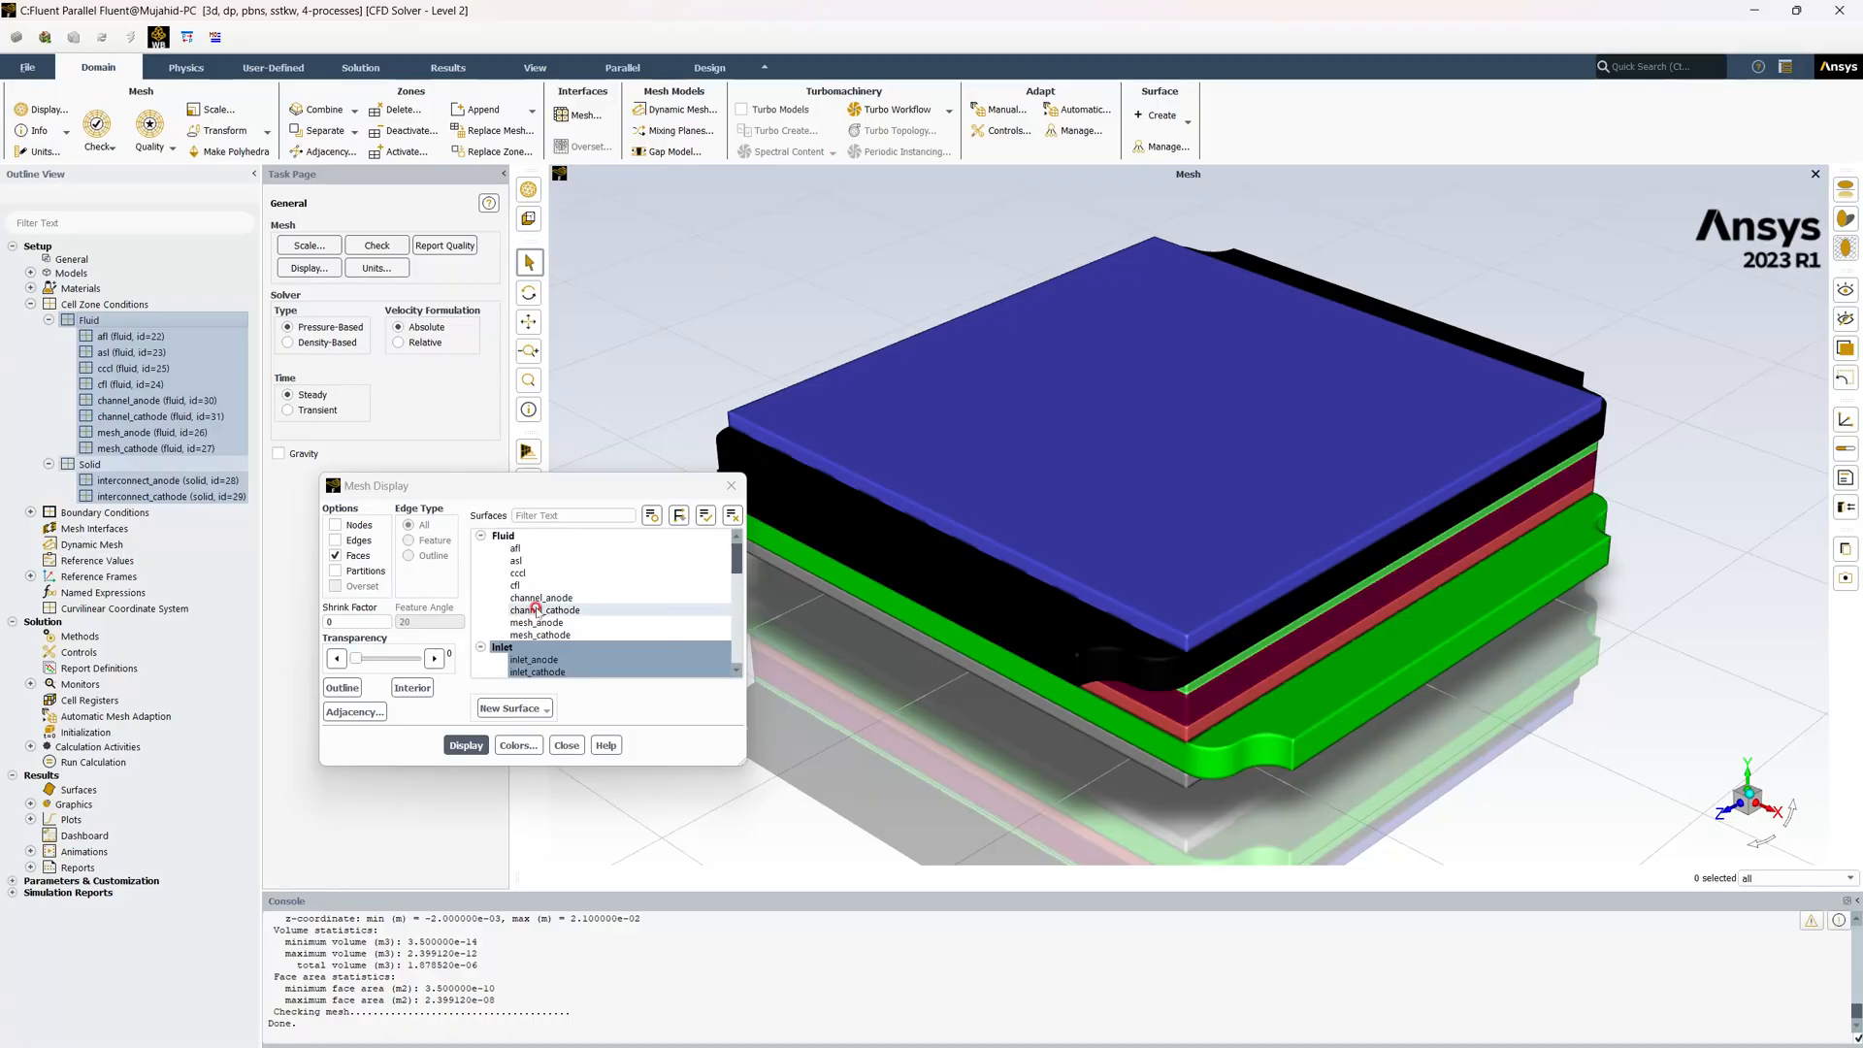
{"action": "scroll", "coordinate": [558, 631], "scroll_direction": "down", "scroll_amount": 10}
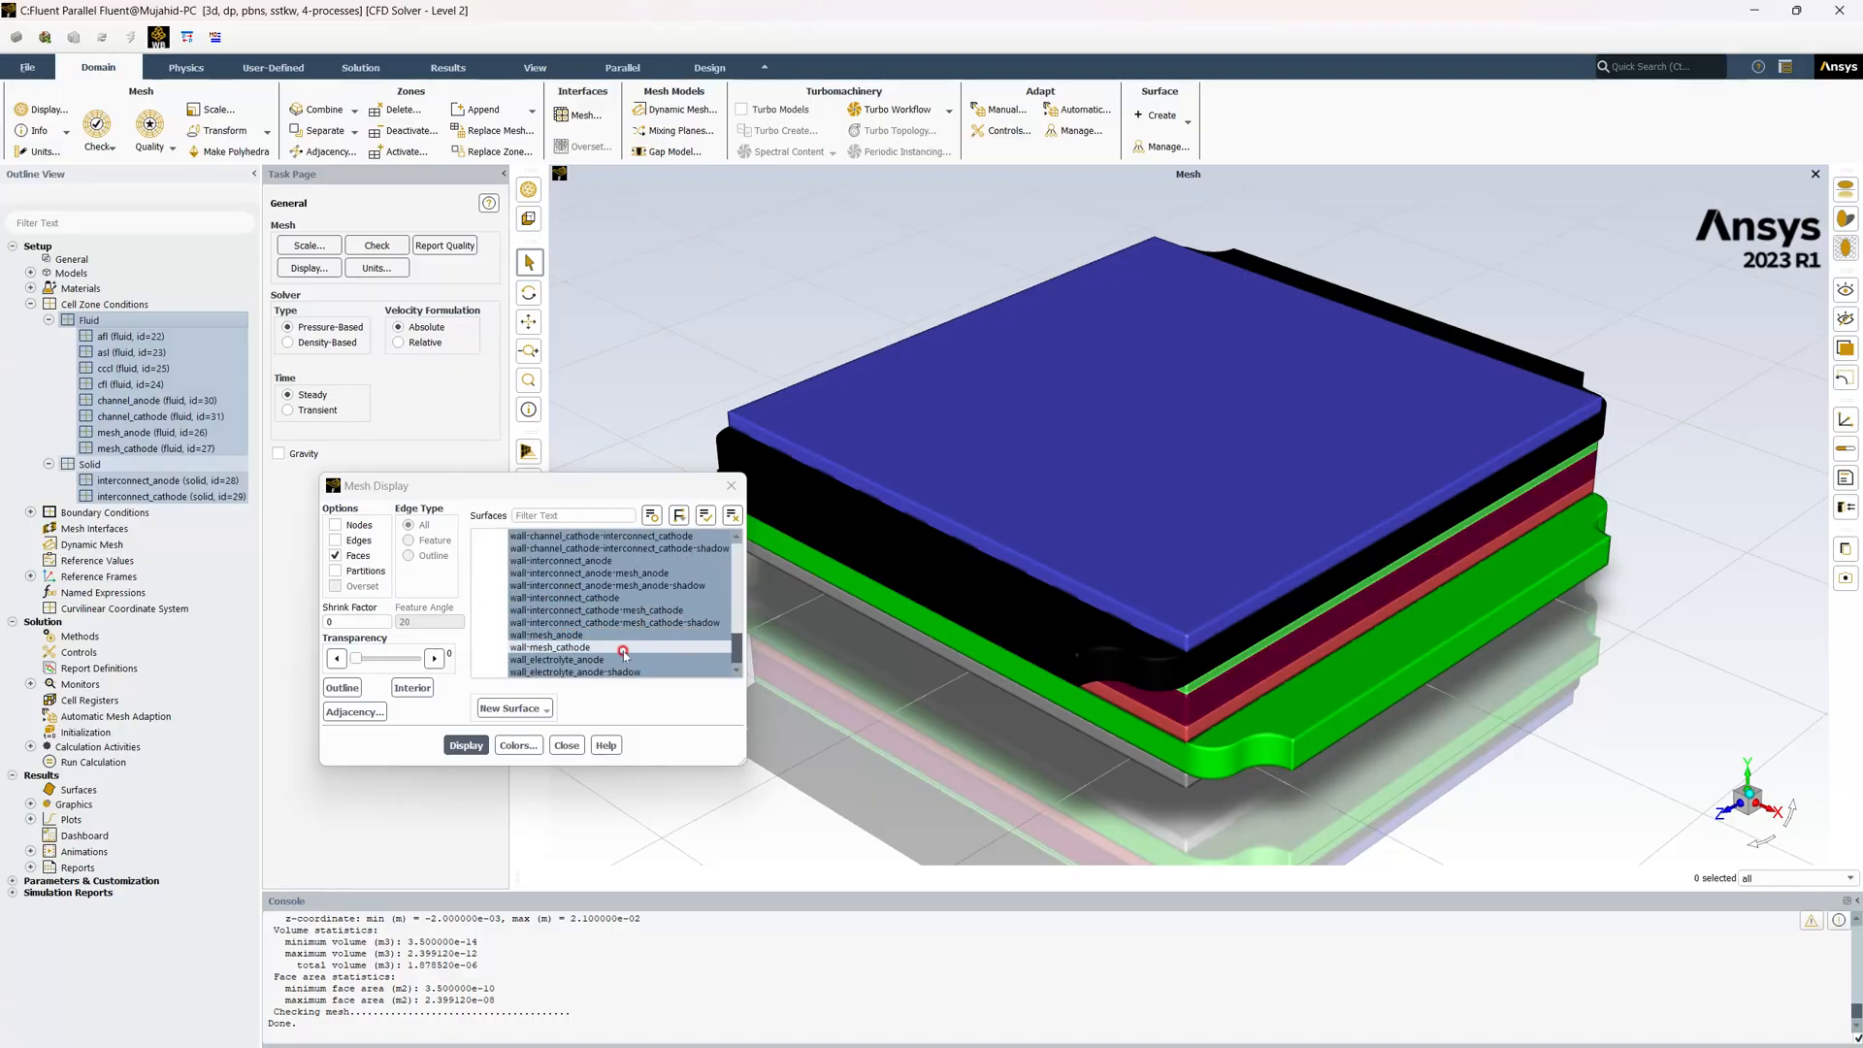
{"action": "left_click", "coordinate": [623, 648]}
{"action": "left_click", "coordinate": [582, 661]}
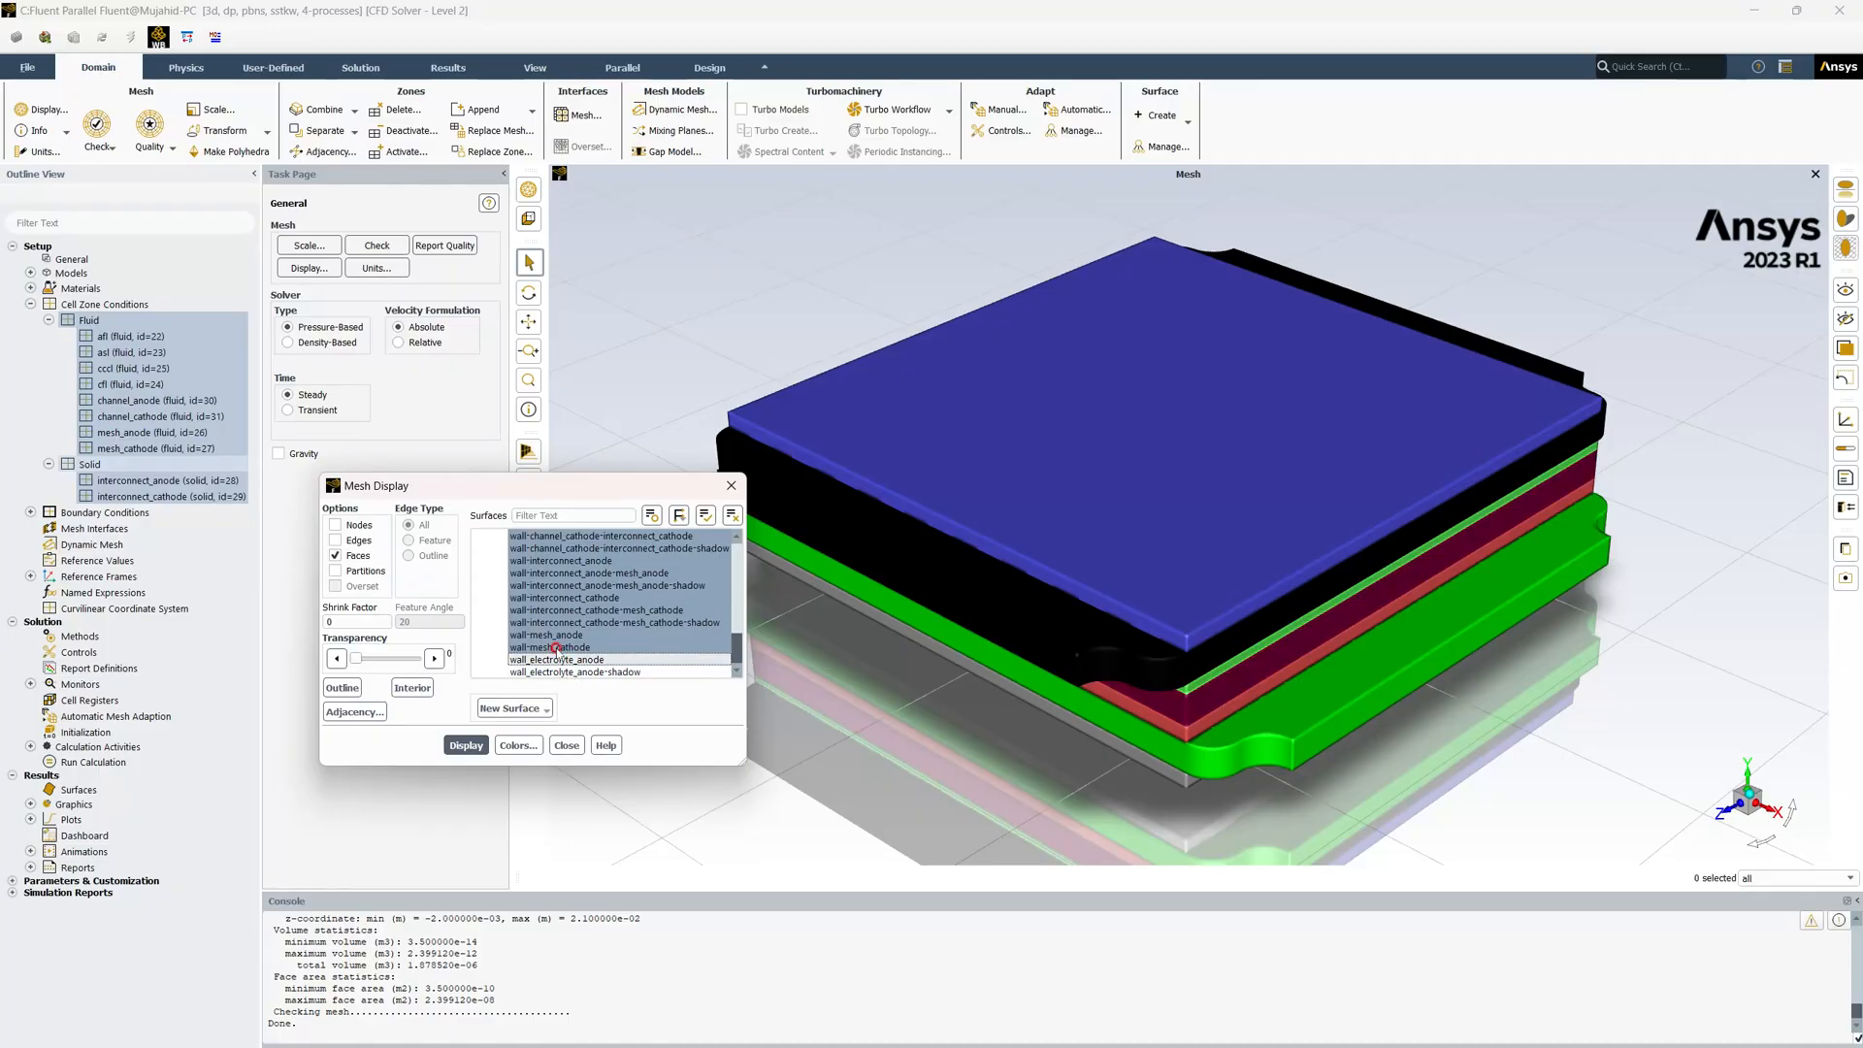
{"action": "left_click", "coordinate": [569, 745]}
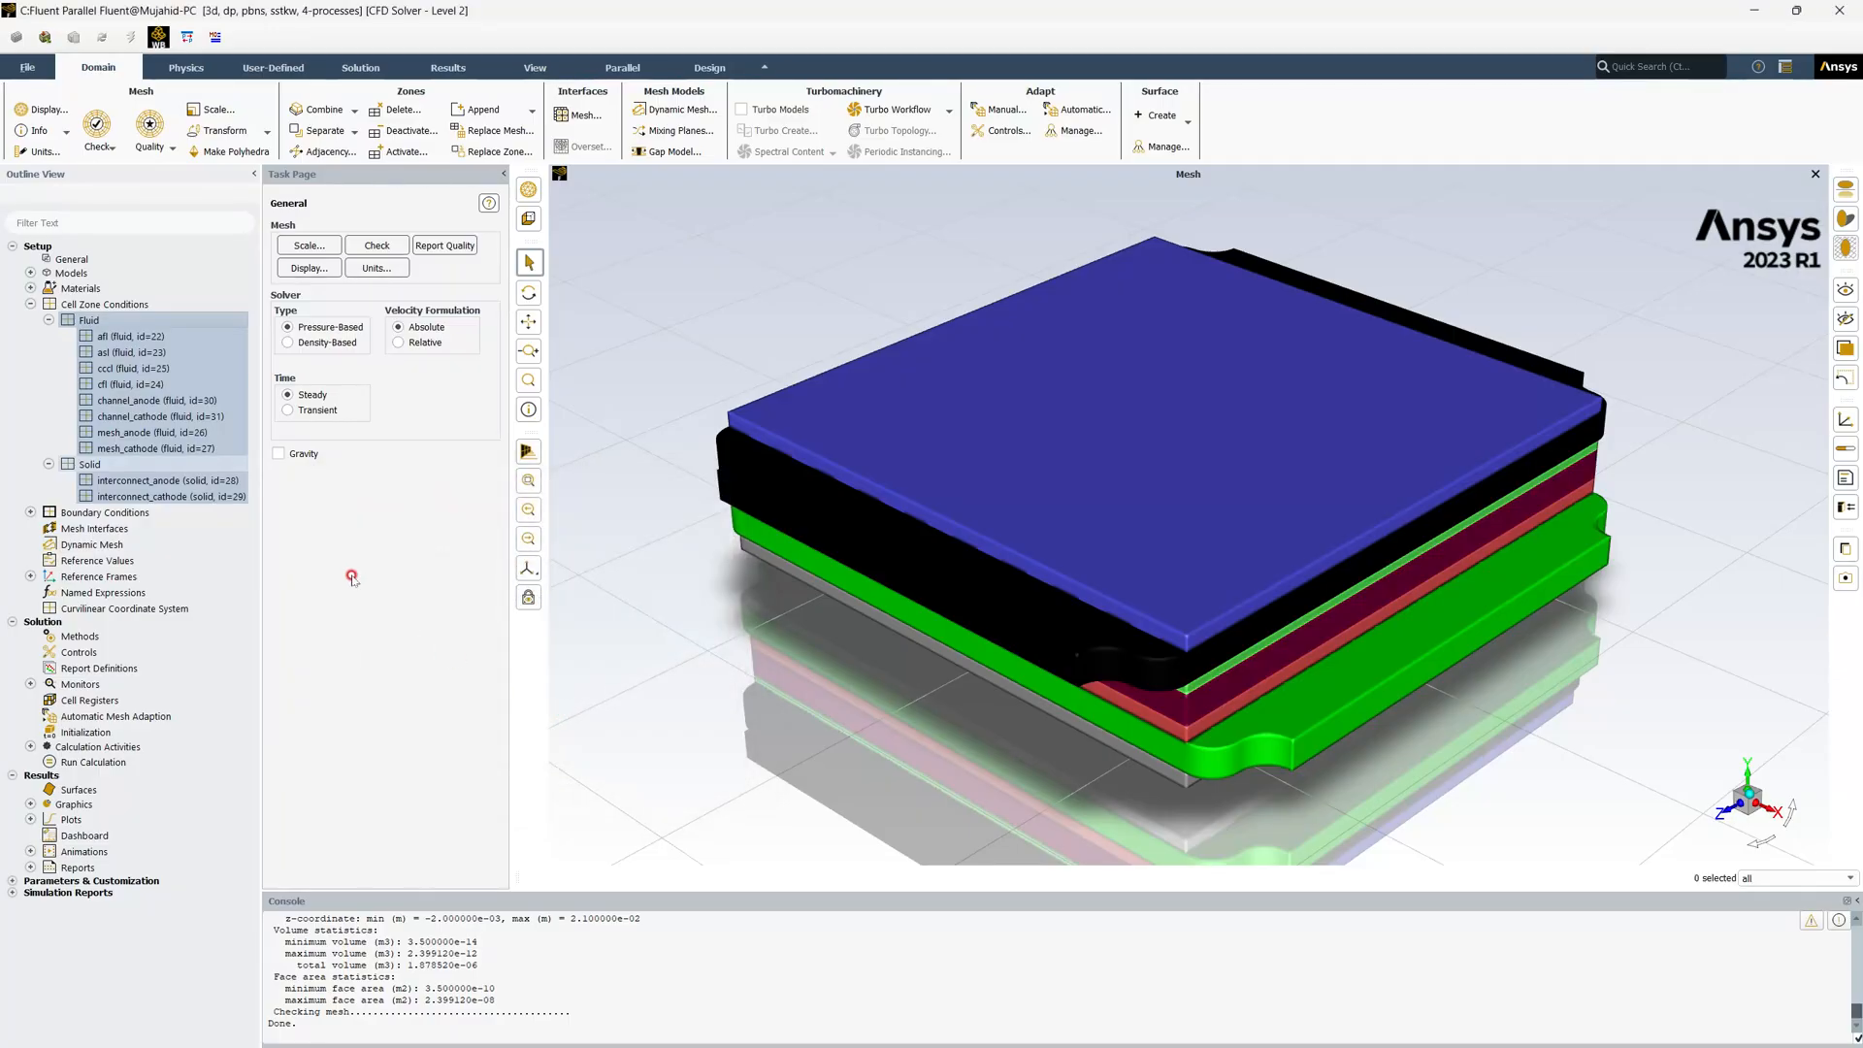
Expand the wall boundary conditions and inspect the zone name, adjacent cell zone and shadow face zone of wall_electrolyte_anode
{"action": "left_click", "coordinate": [118, 320]}
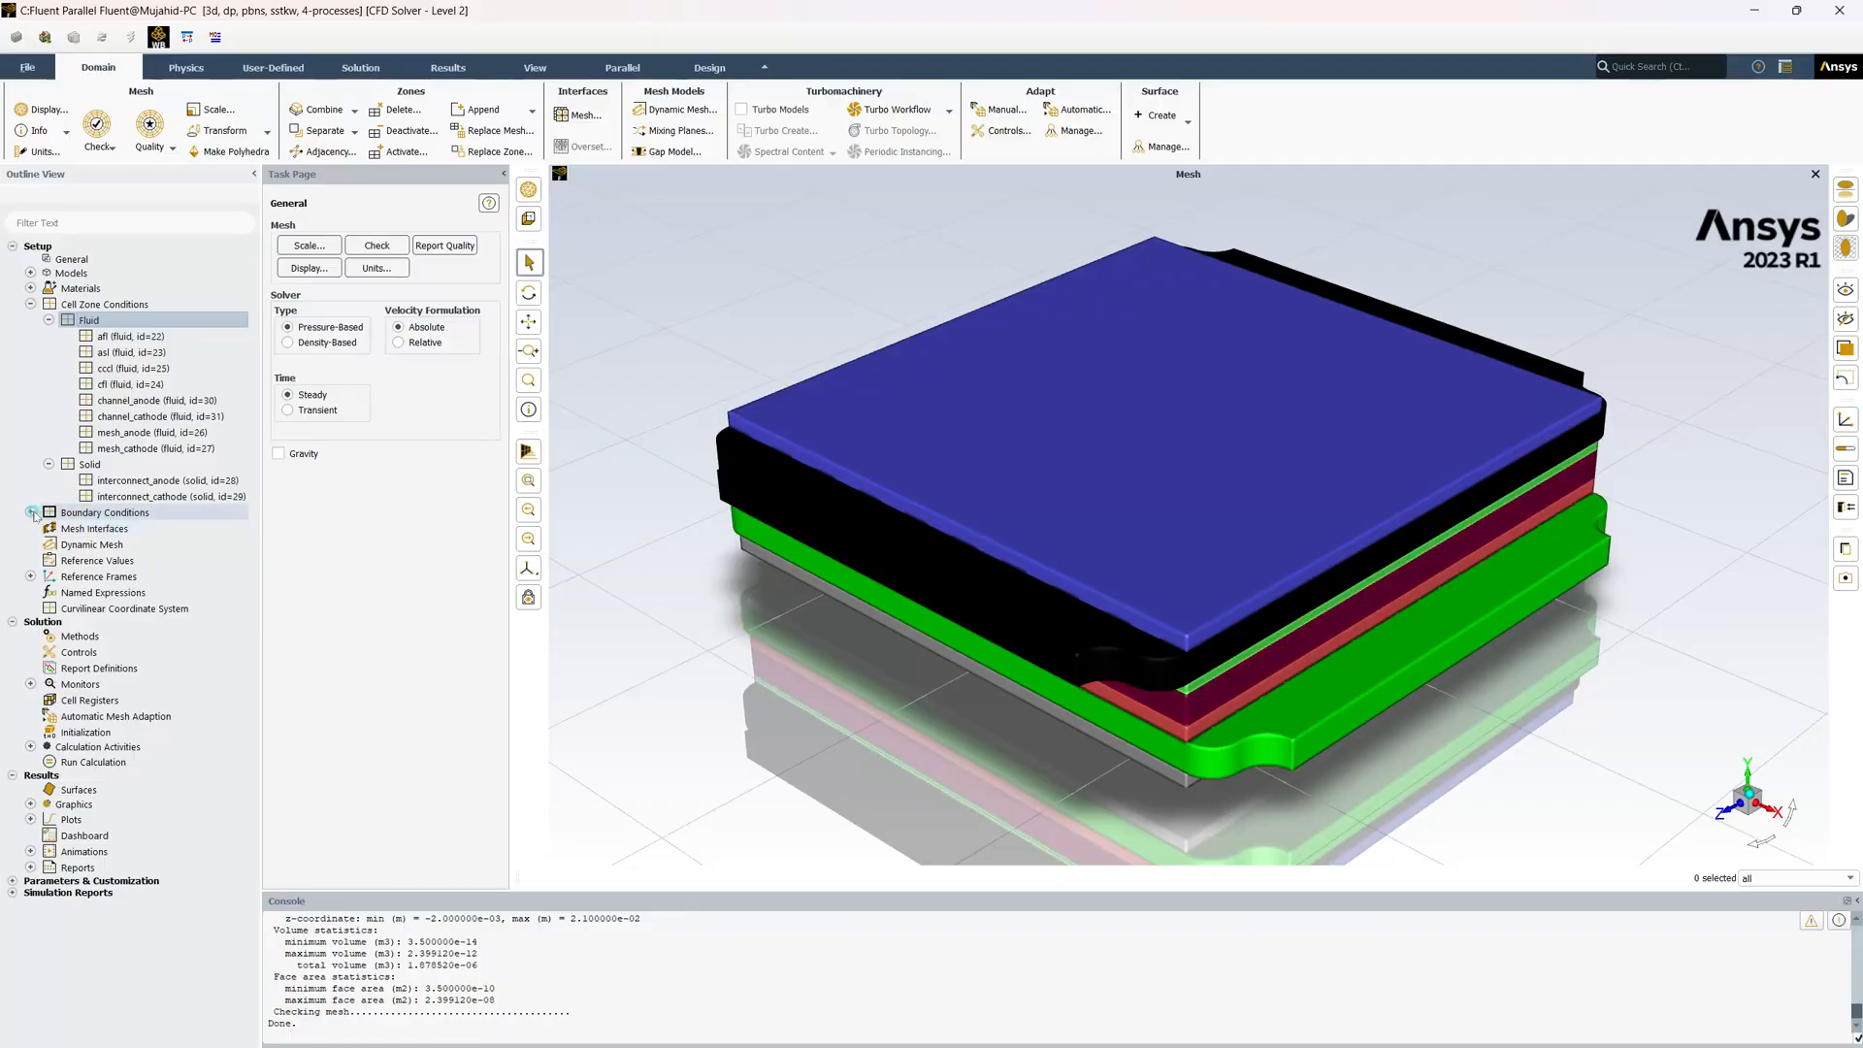
{"action": "left_click", "coordinate": [31, 513]}
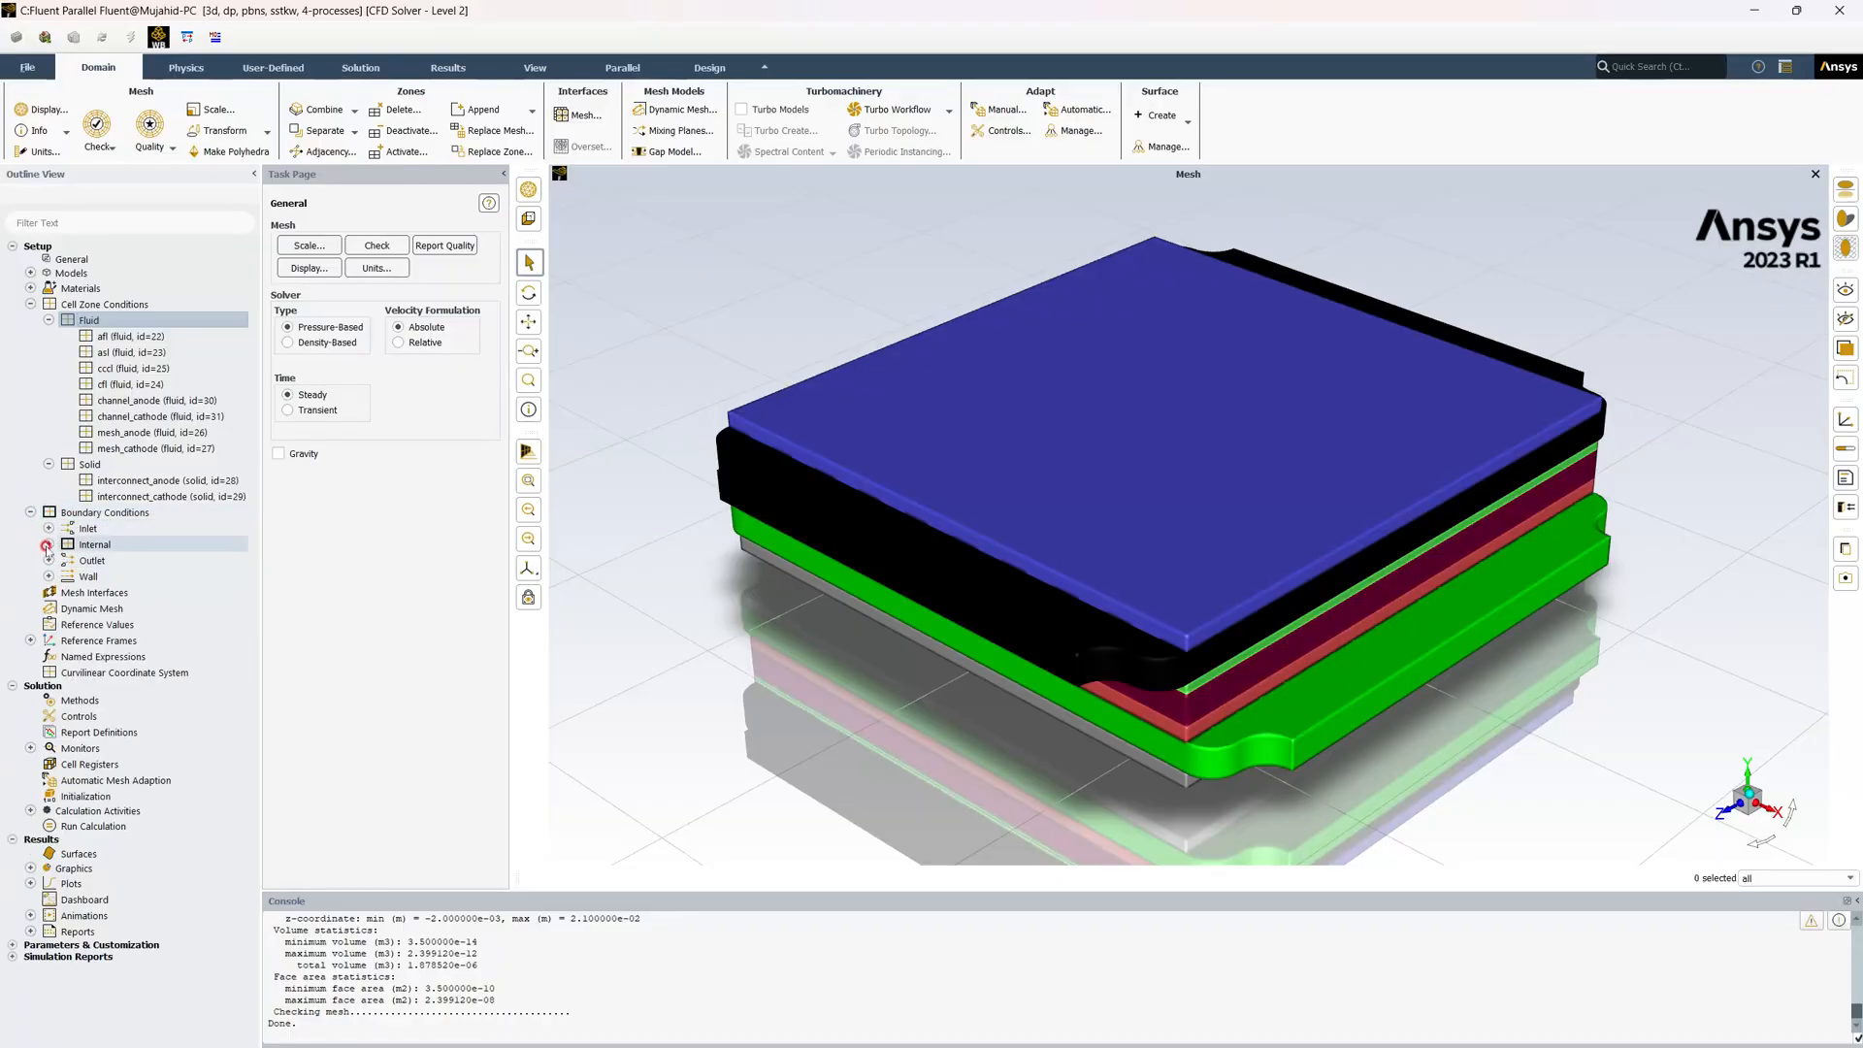
{"action": "left_click", "coordinate": [48, 577]}
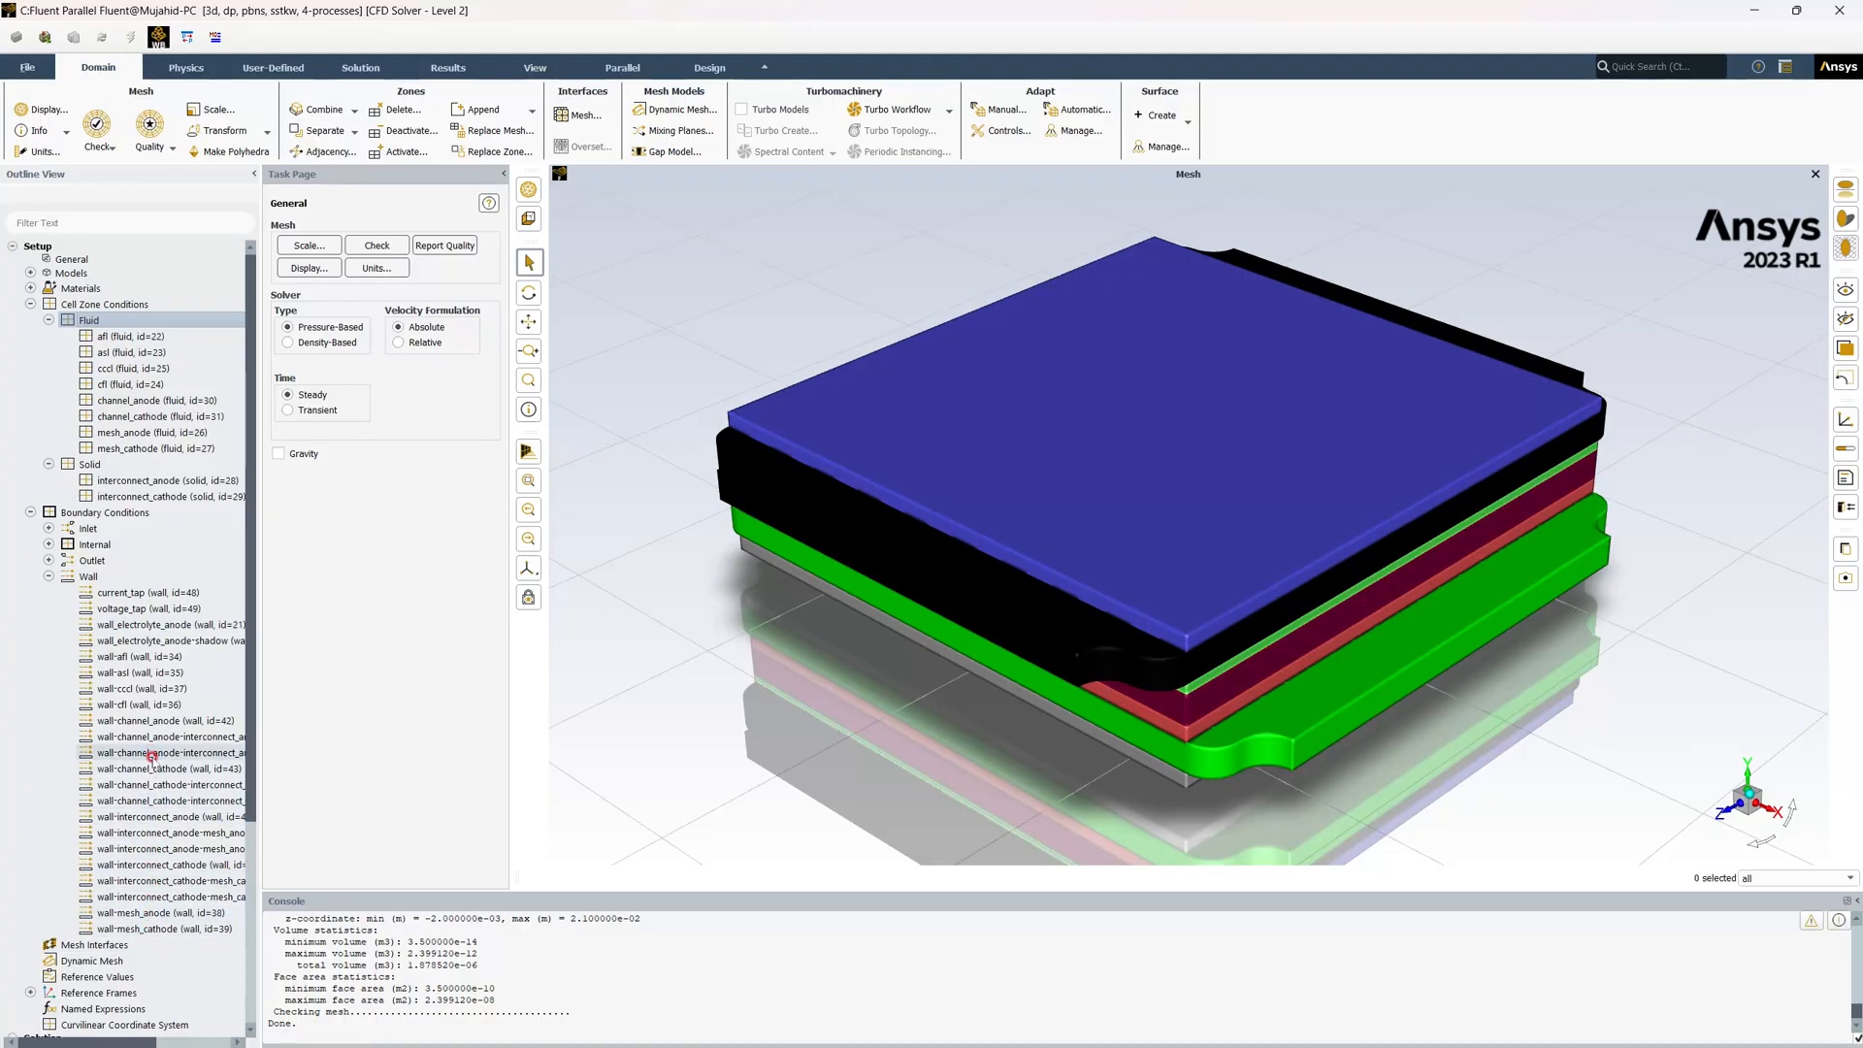
{"action": "left_click", "coordinate": [153, 627]}
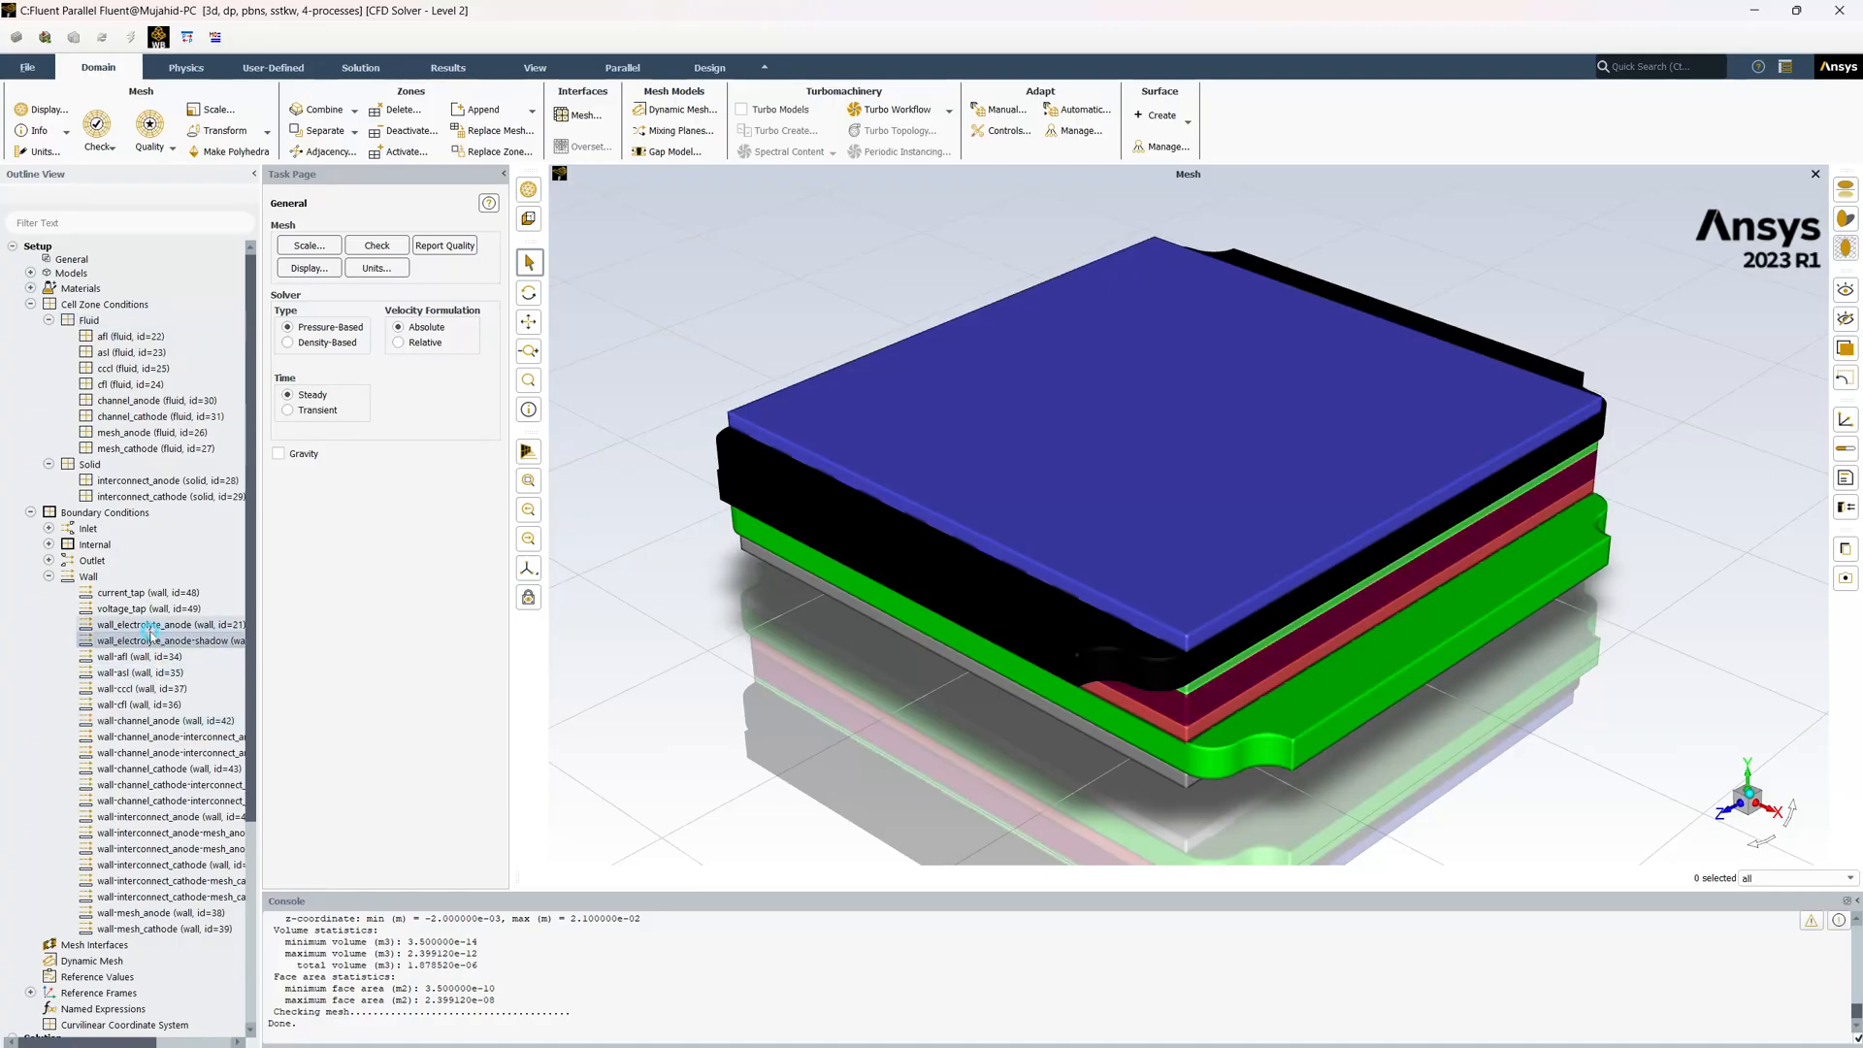
{"action": "double_click", "coordinate": [150, 626]}
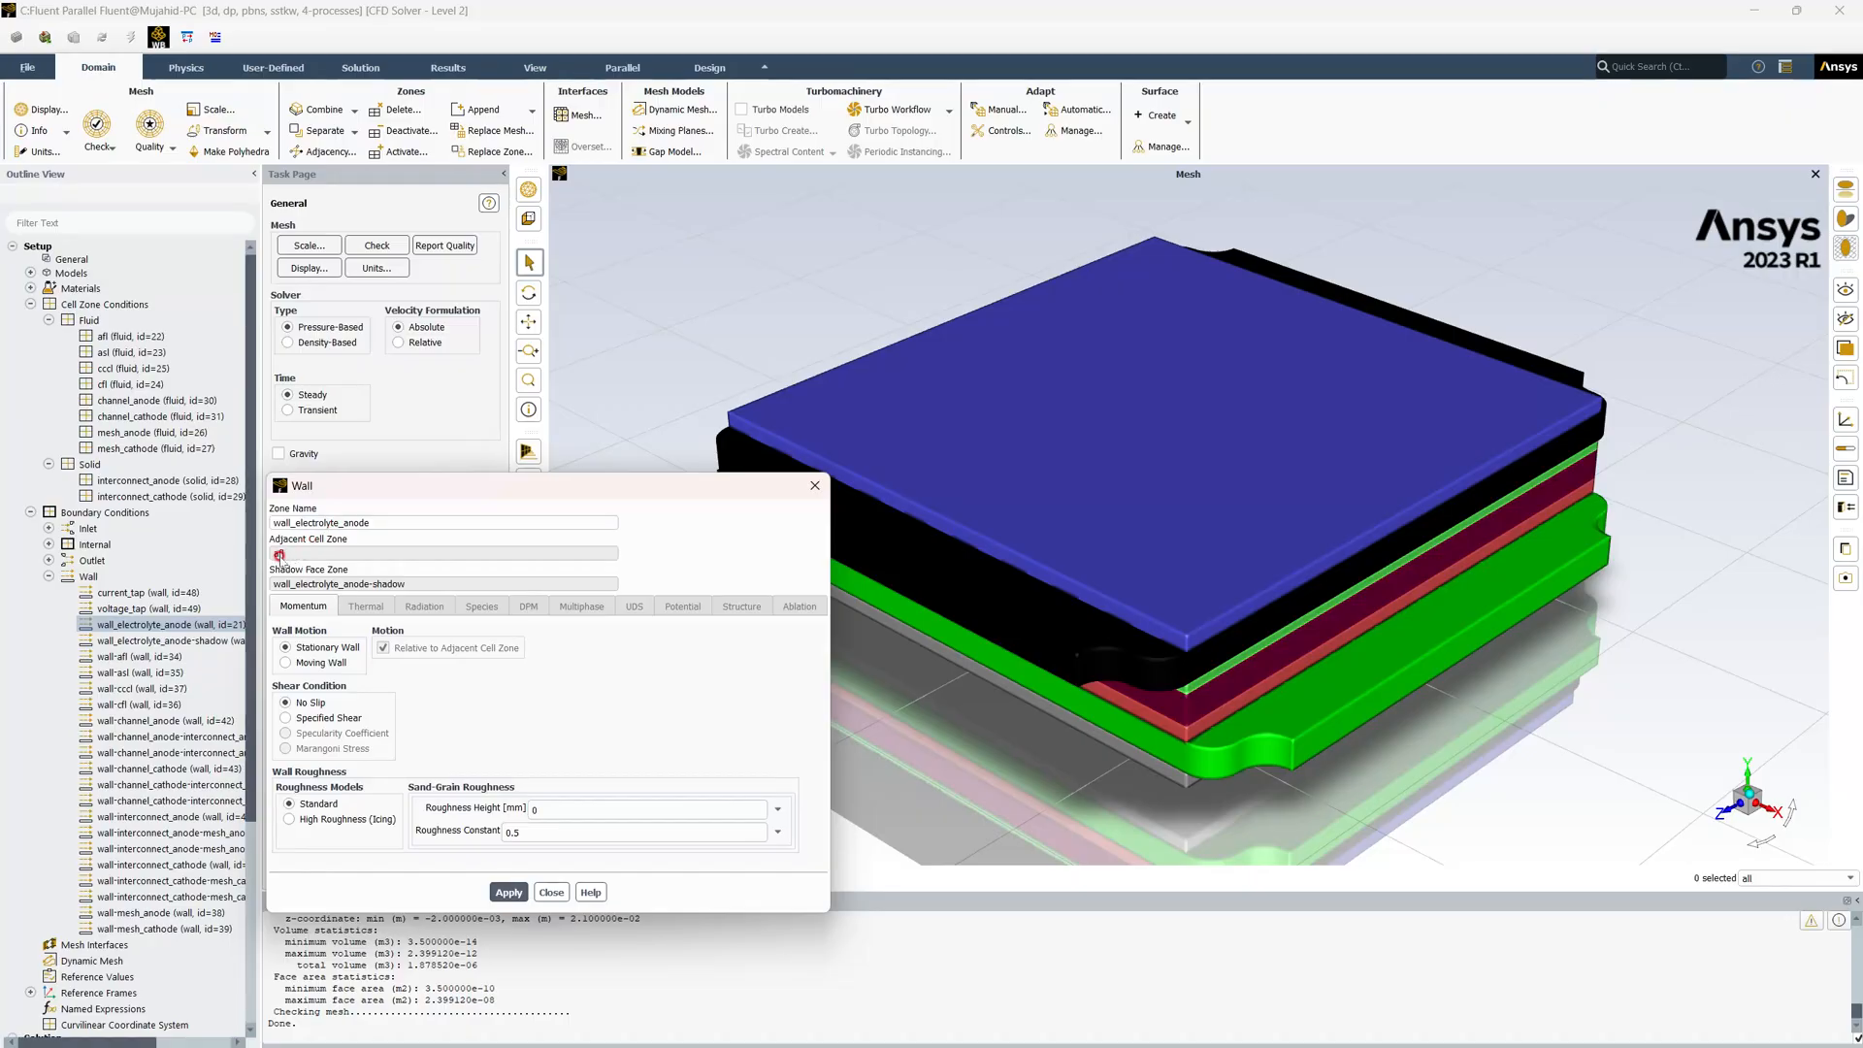
{"action": "left_click", "coordinate": [345, 517]}
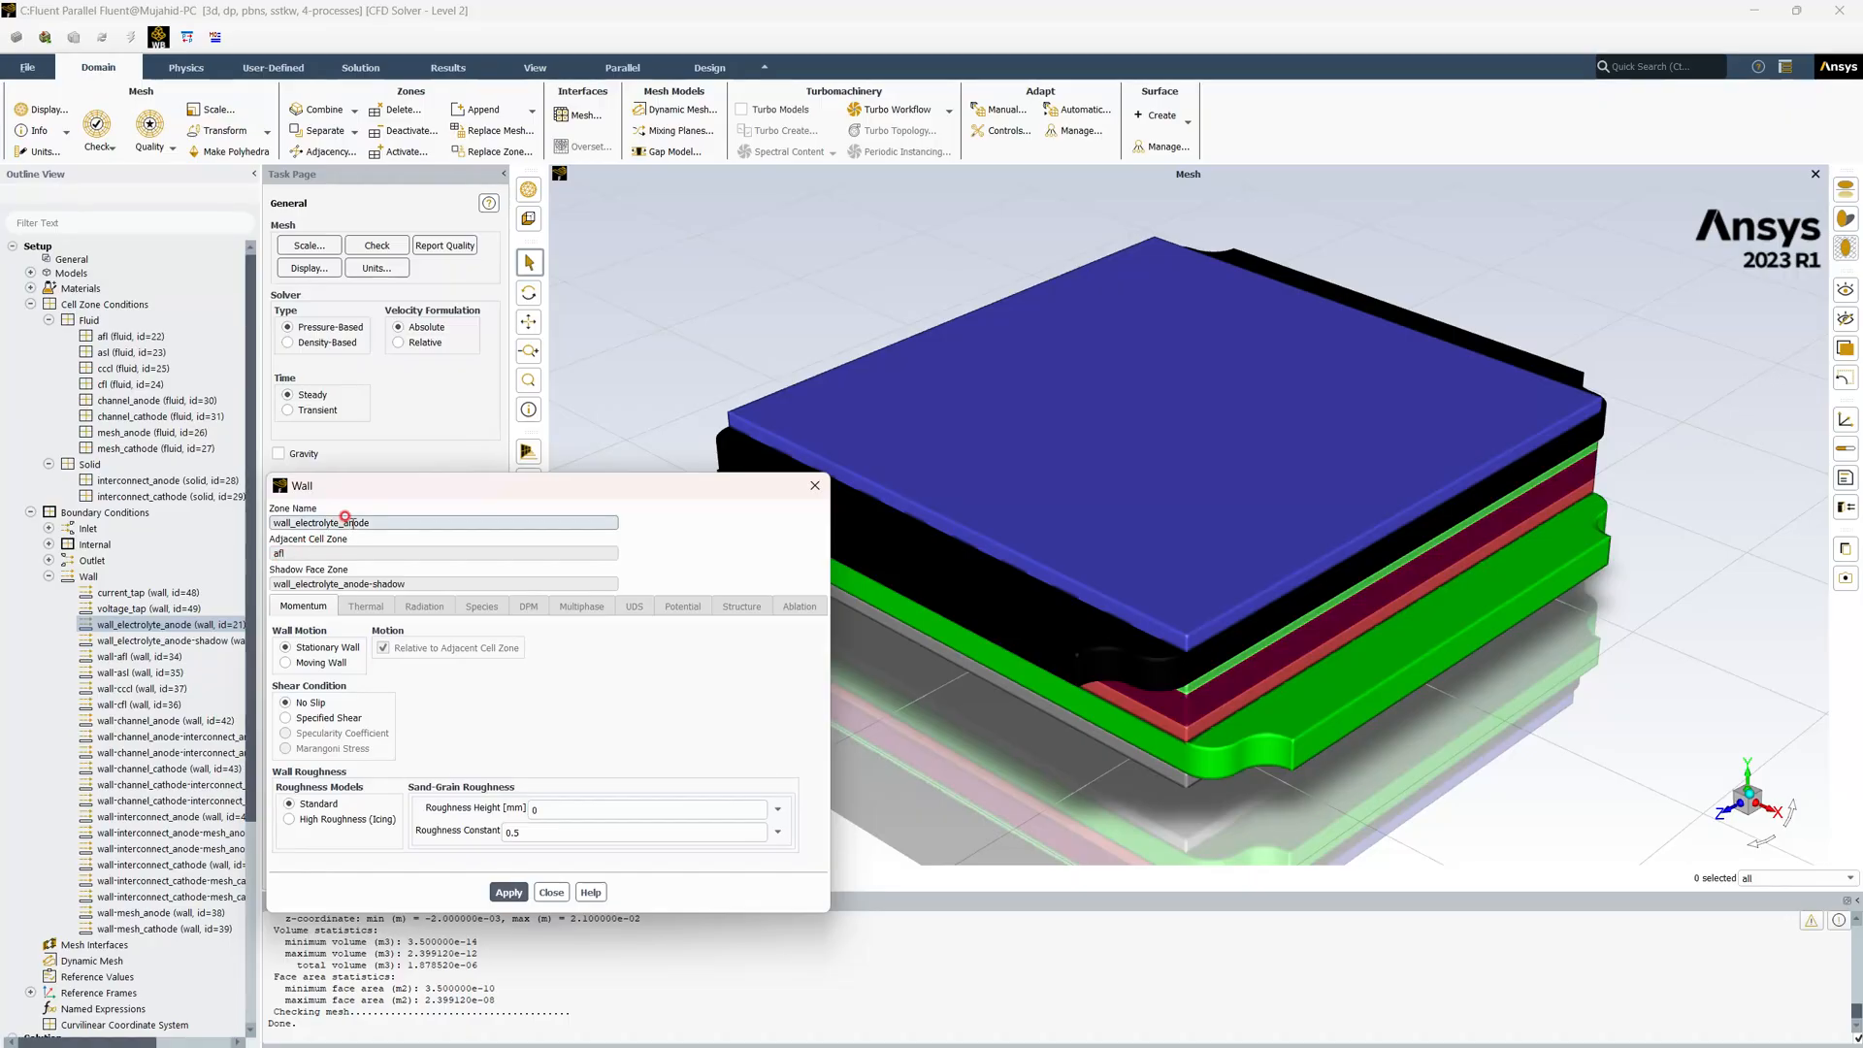
{"action": "left_click", "coordinate": [355, 576]}
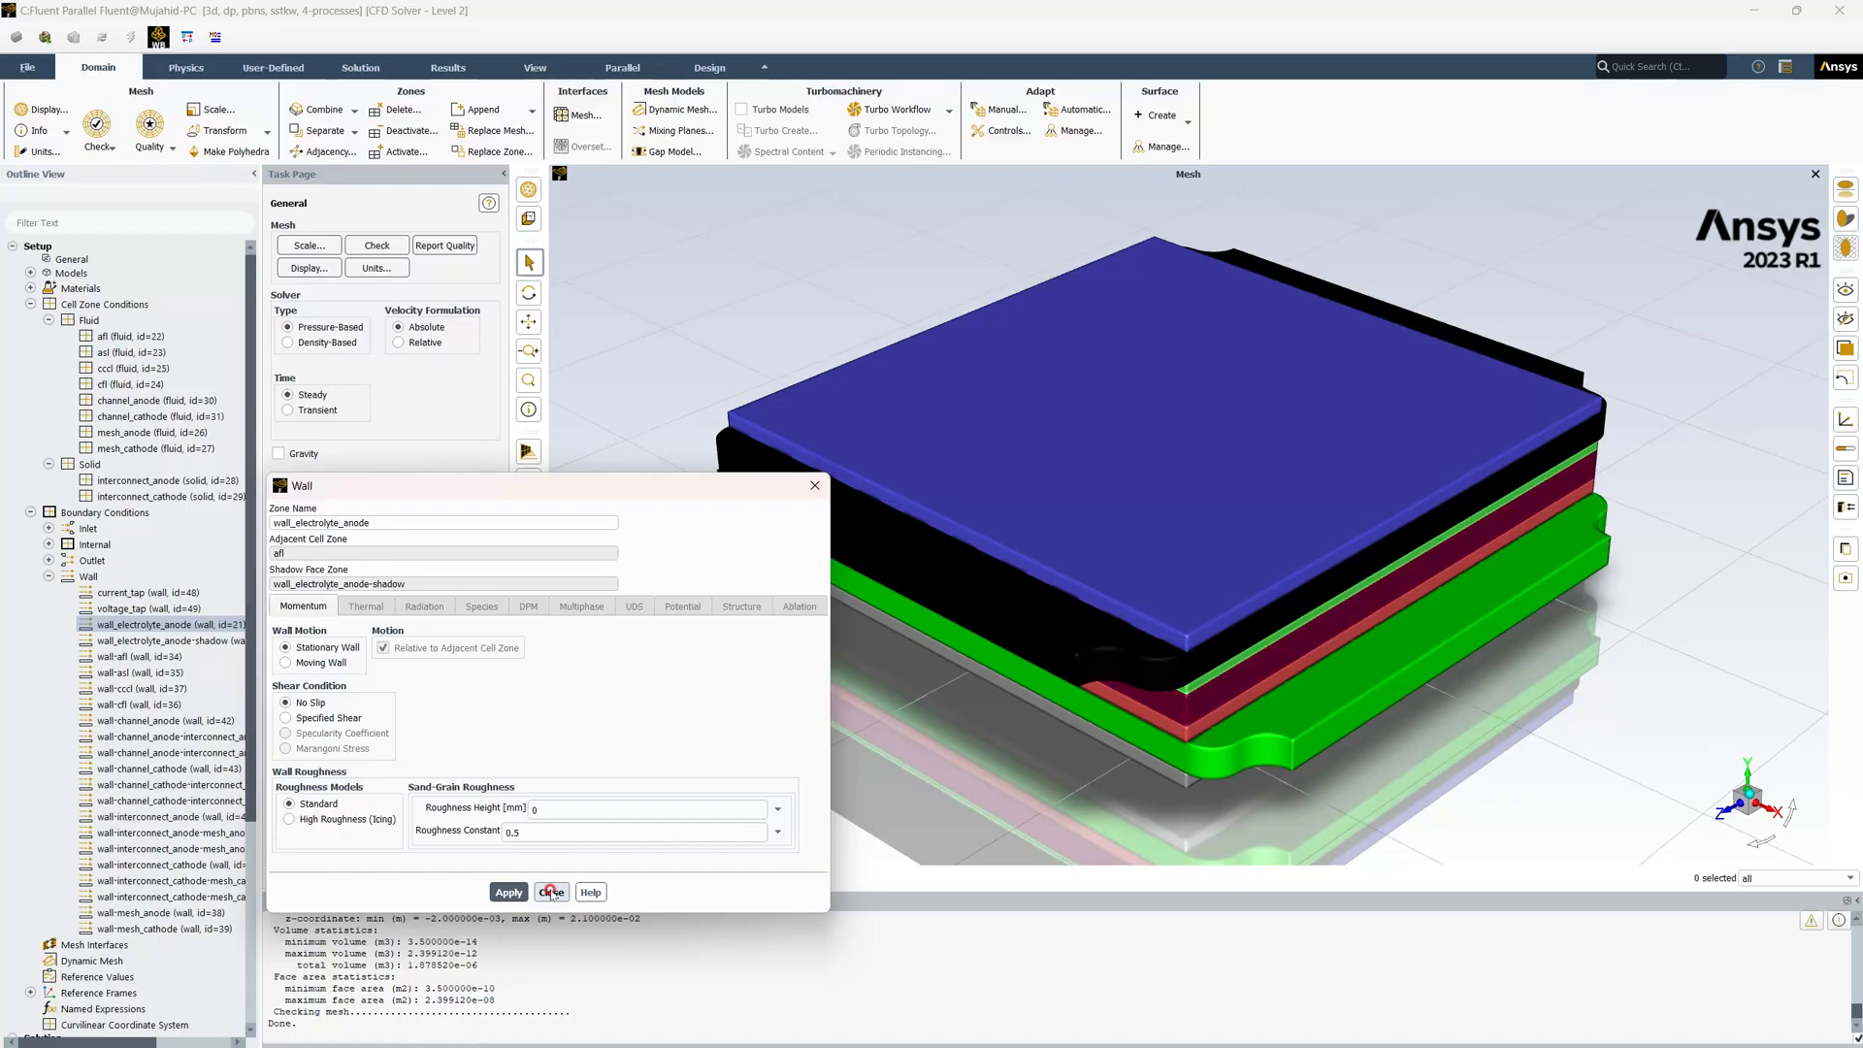
{"action": "left_click", "coordinate": [551, 892]}
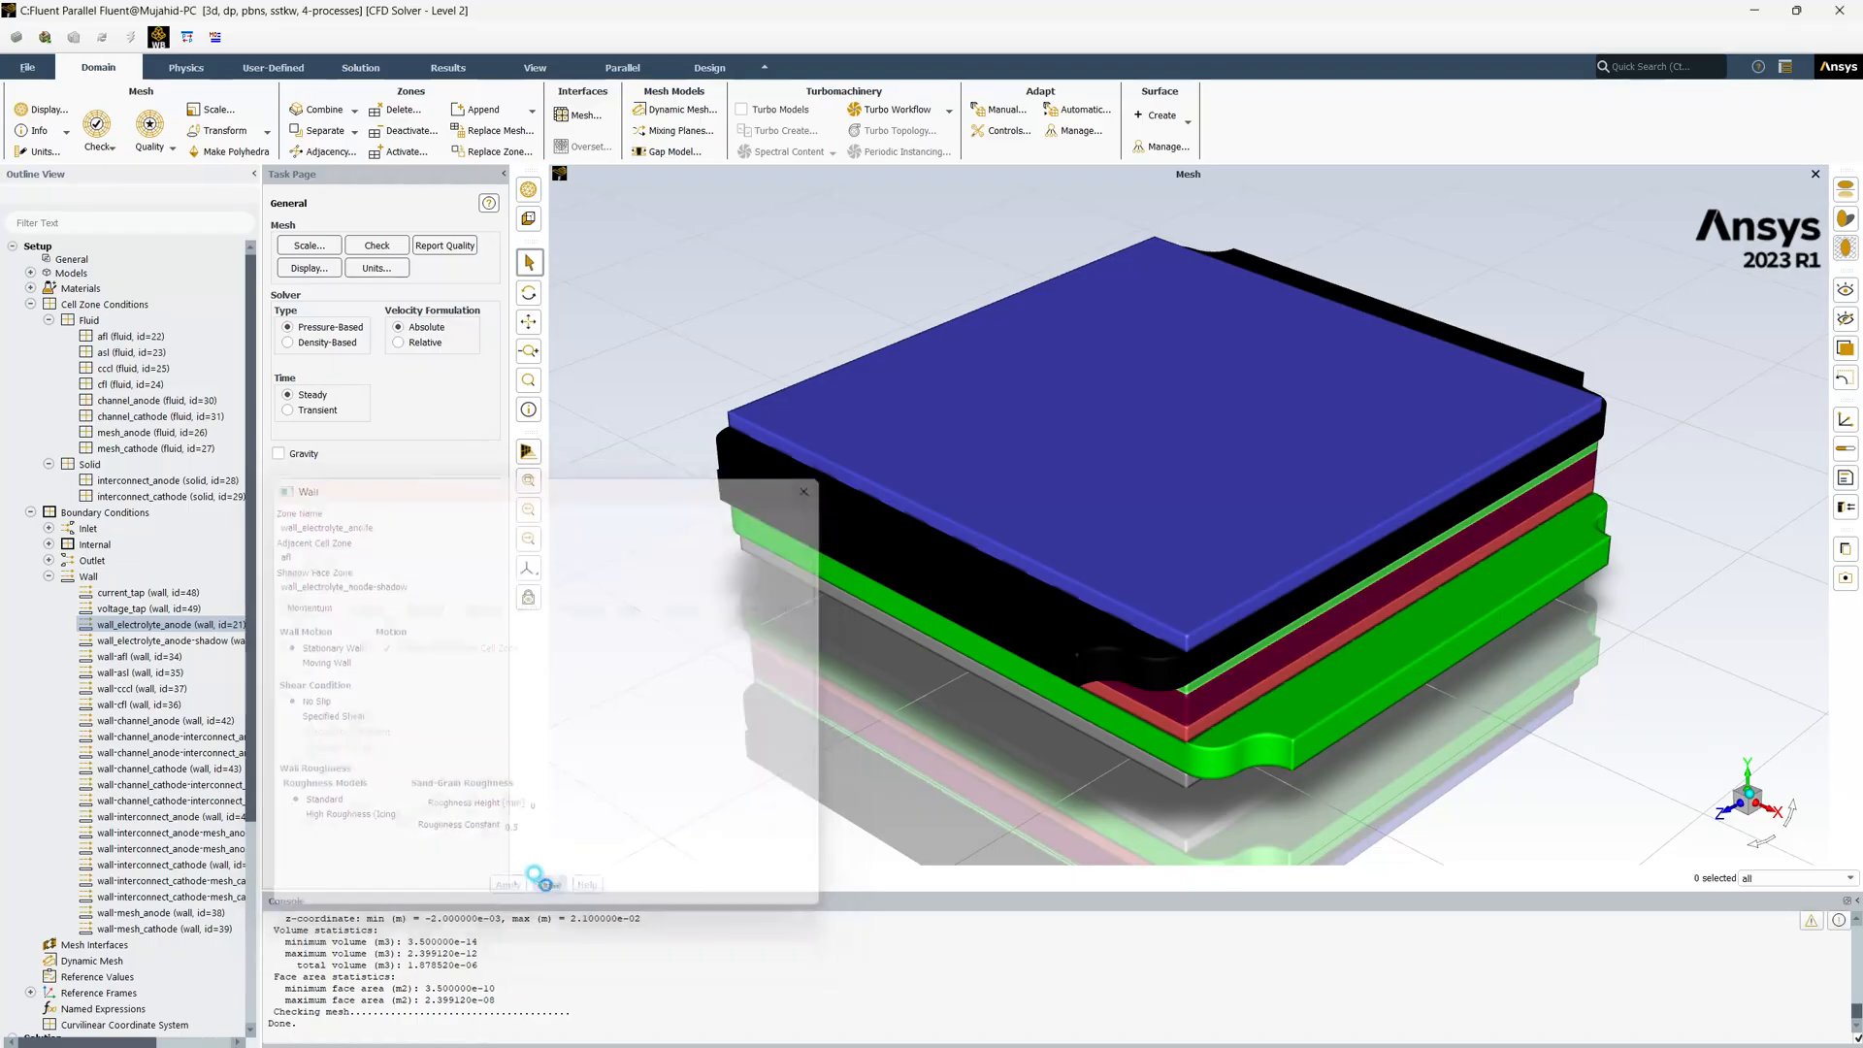
Rename the wall_electrolyte_anode-shadow wall zone to wall_electrolyte_cathode and apply the change
{"action": "left_click", "coordinate": [148, 642]}
{"action": "double_click", "coordinate": [147, 642]}
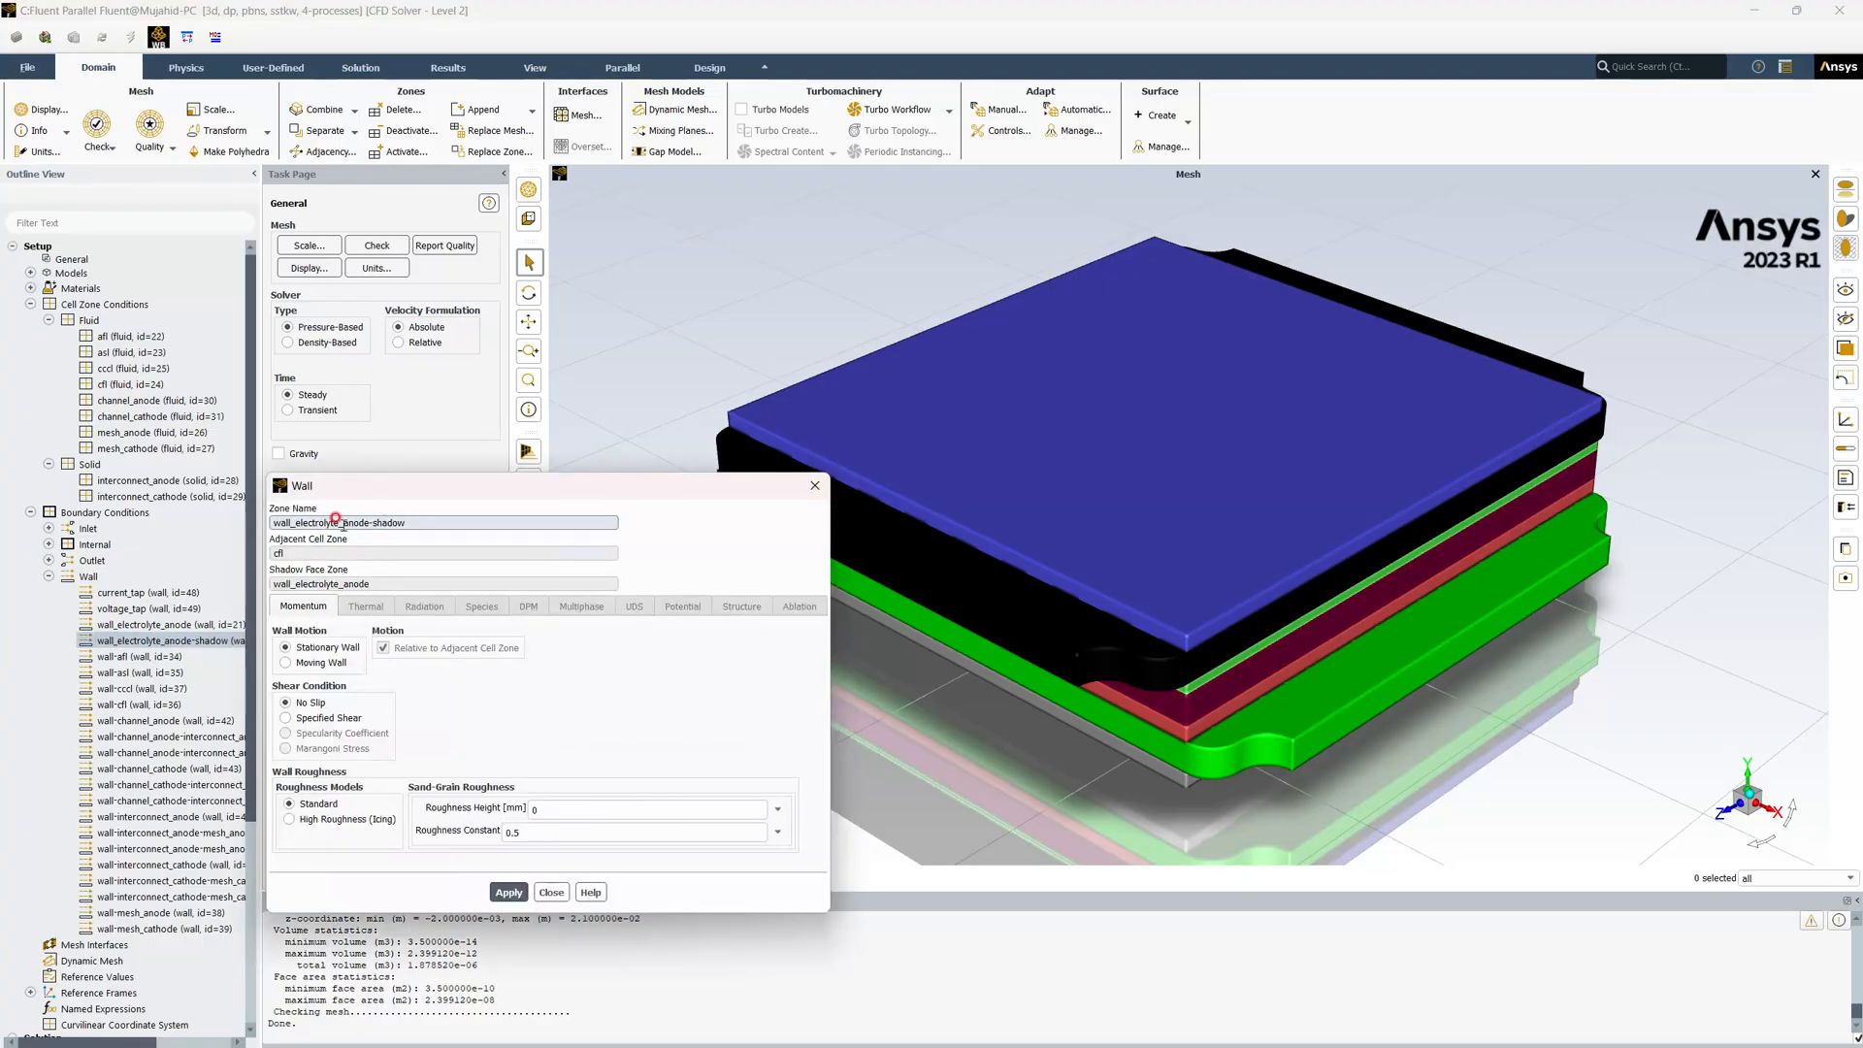
{"action": "left_click_drag", "start_coordinate": [337, 520], "coordinate": [412, 521]}
{"action": "type", "text": "cathode"}
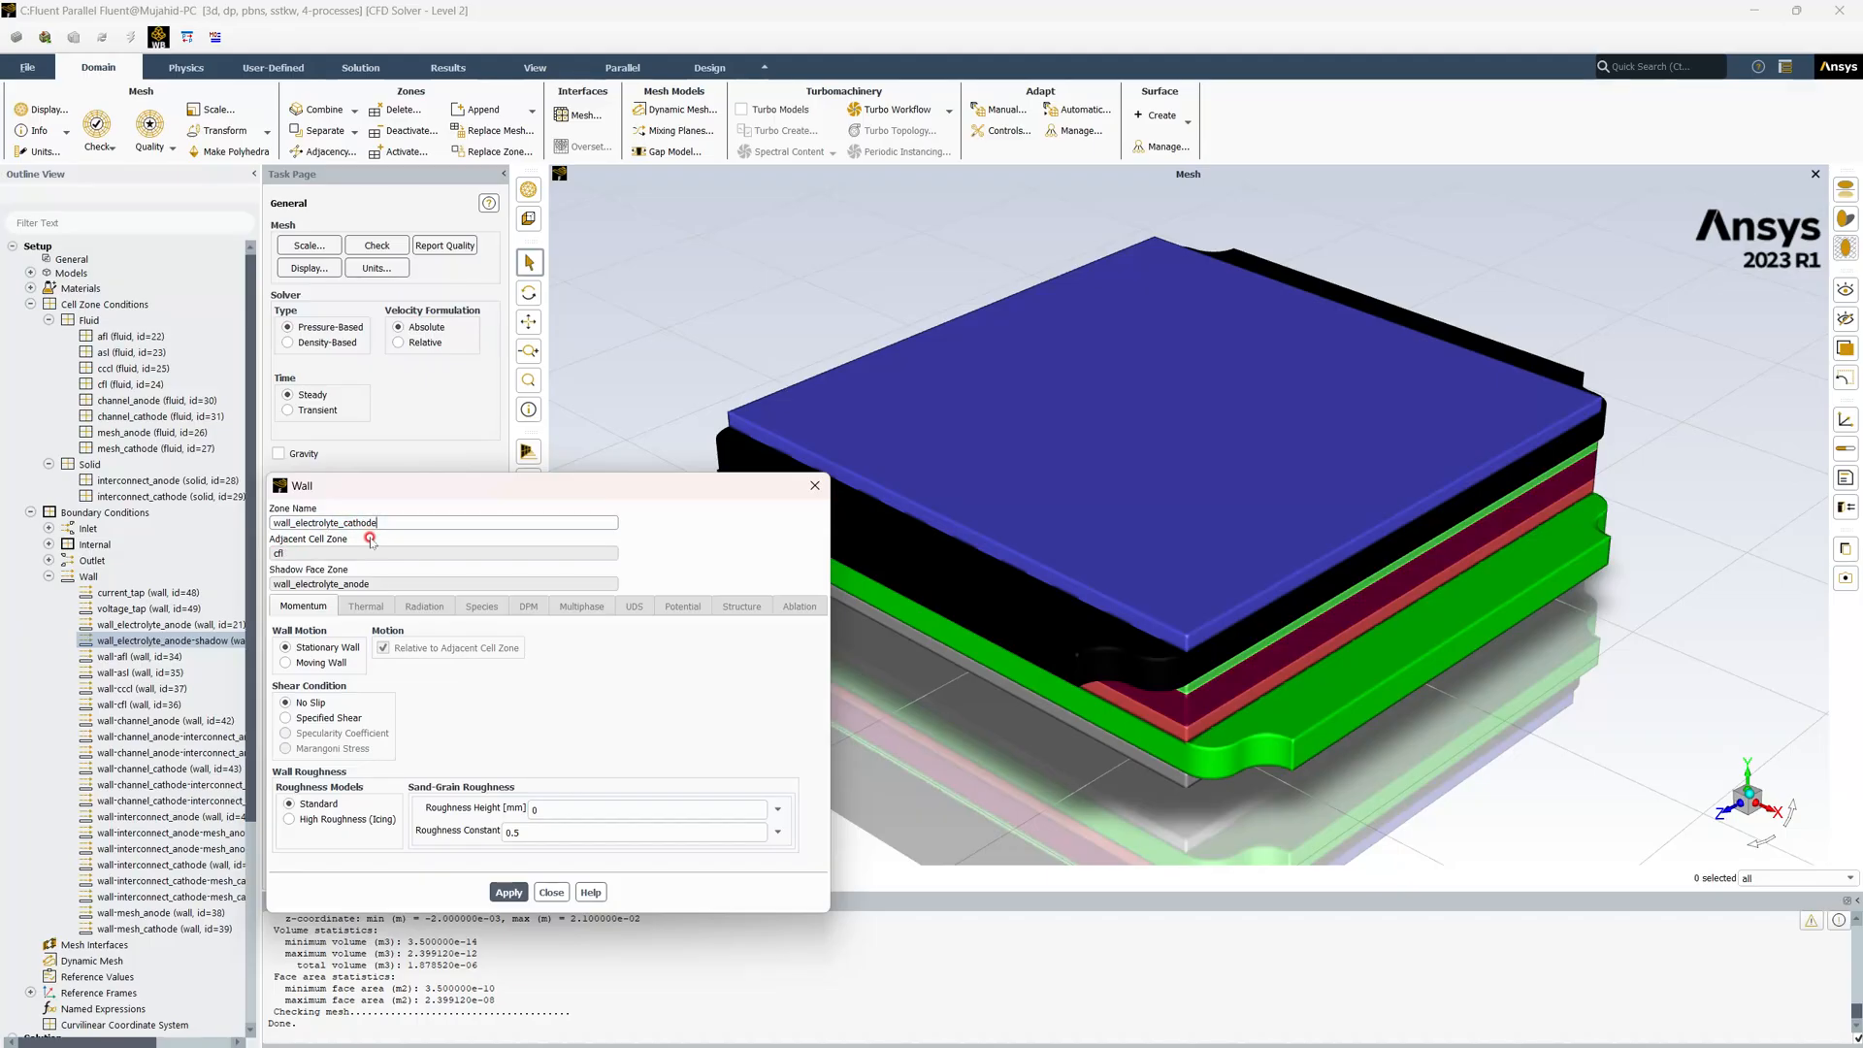
{"action": "left_click", "coordinate": [508, 892]}
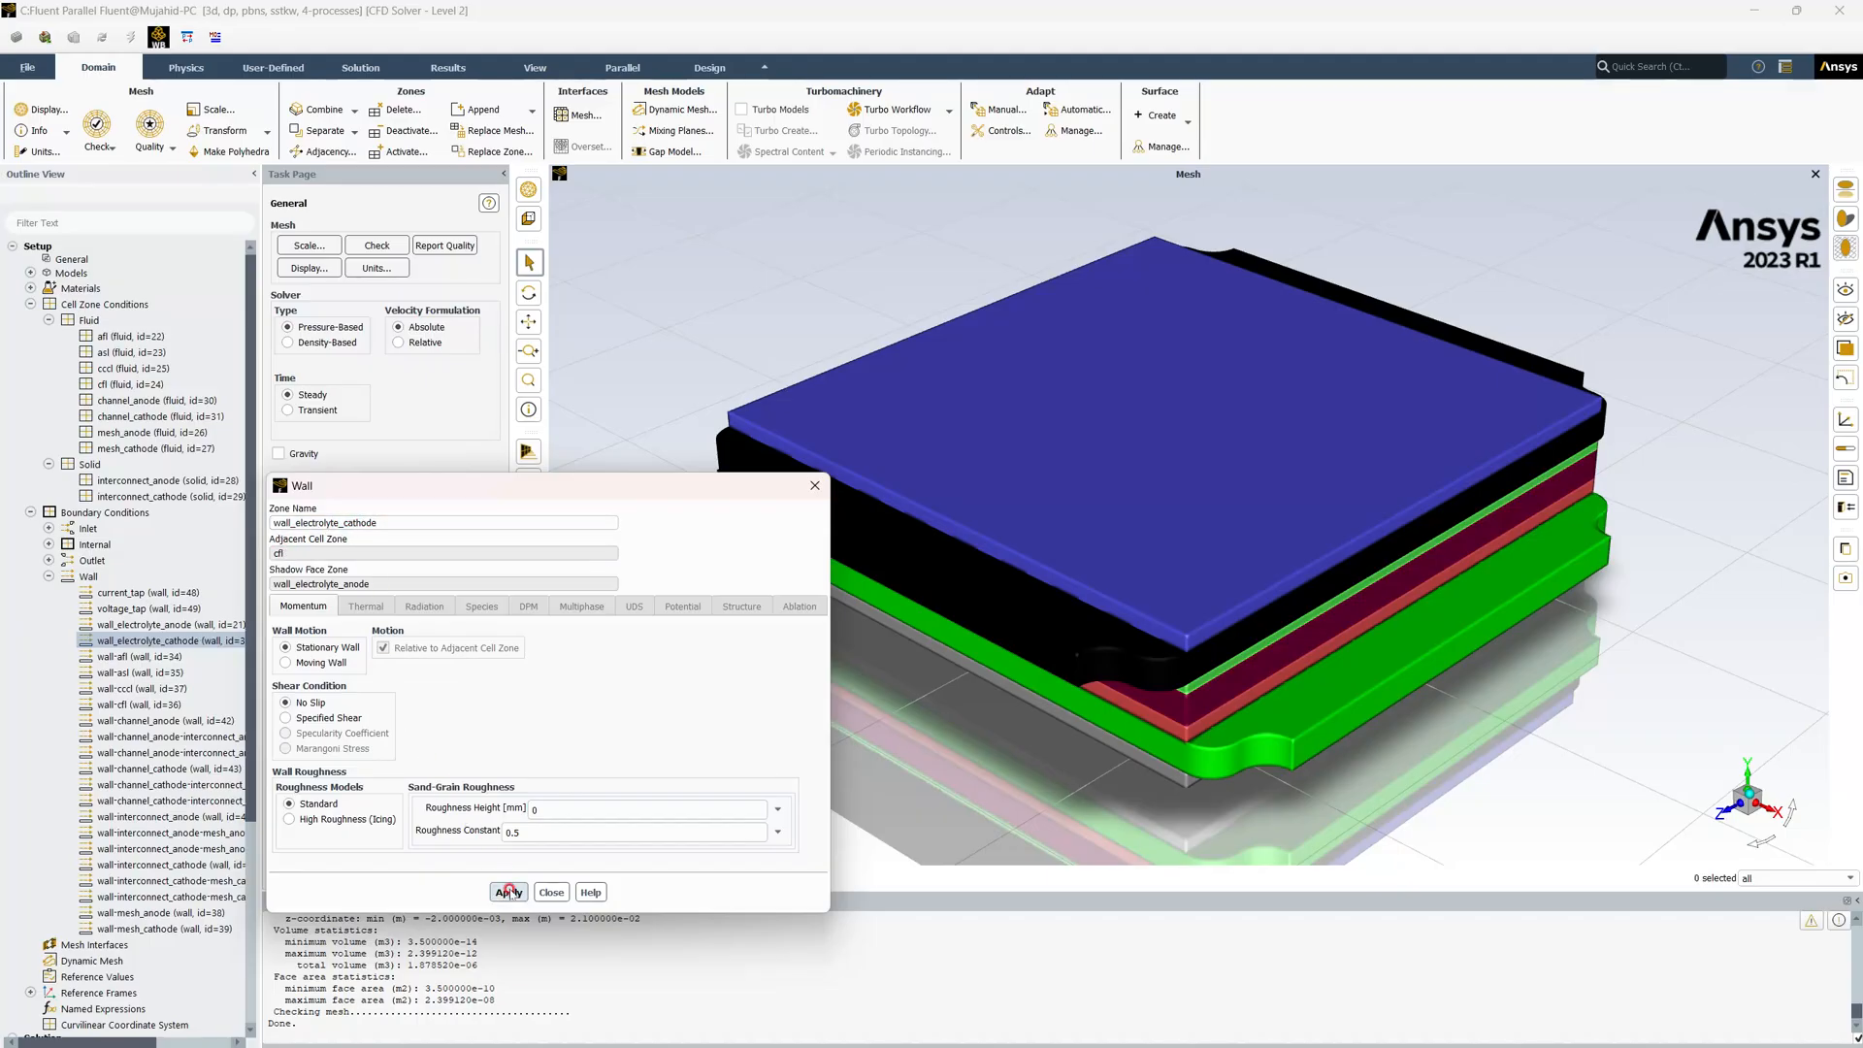
{"action": "left_click", "coordinate": [551, 892]}
Display only the wall_electrolyte_cathode wall in the Mesh graphics window
{"action": "left_click", "coordinate": [171, 639]}
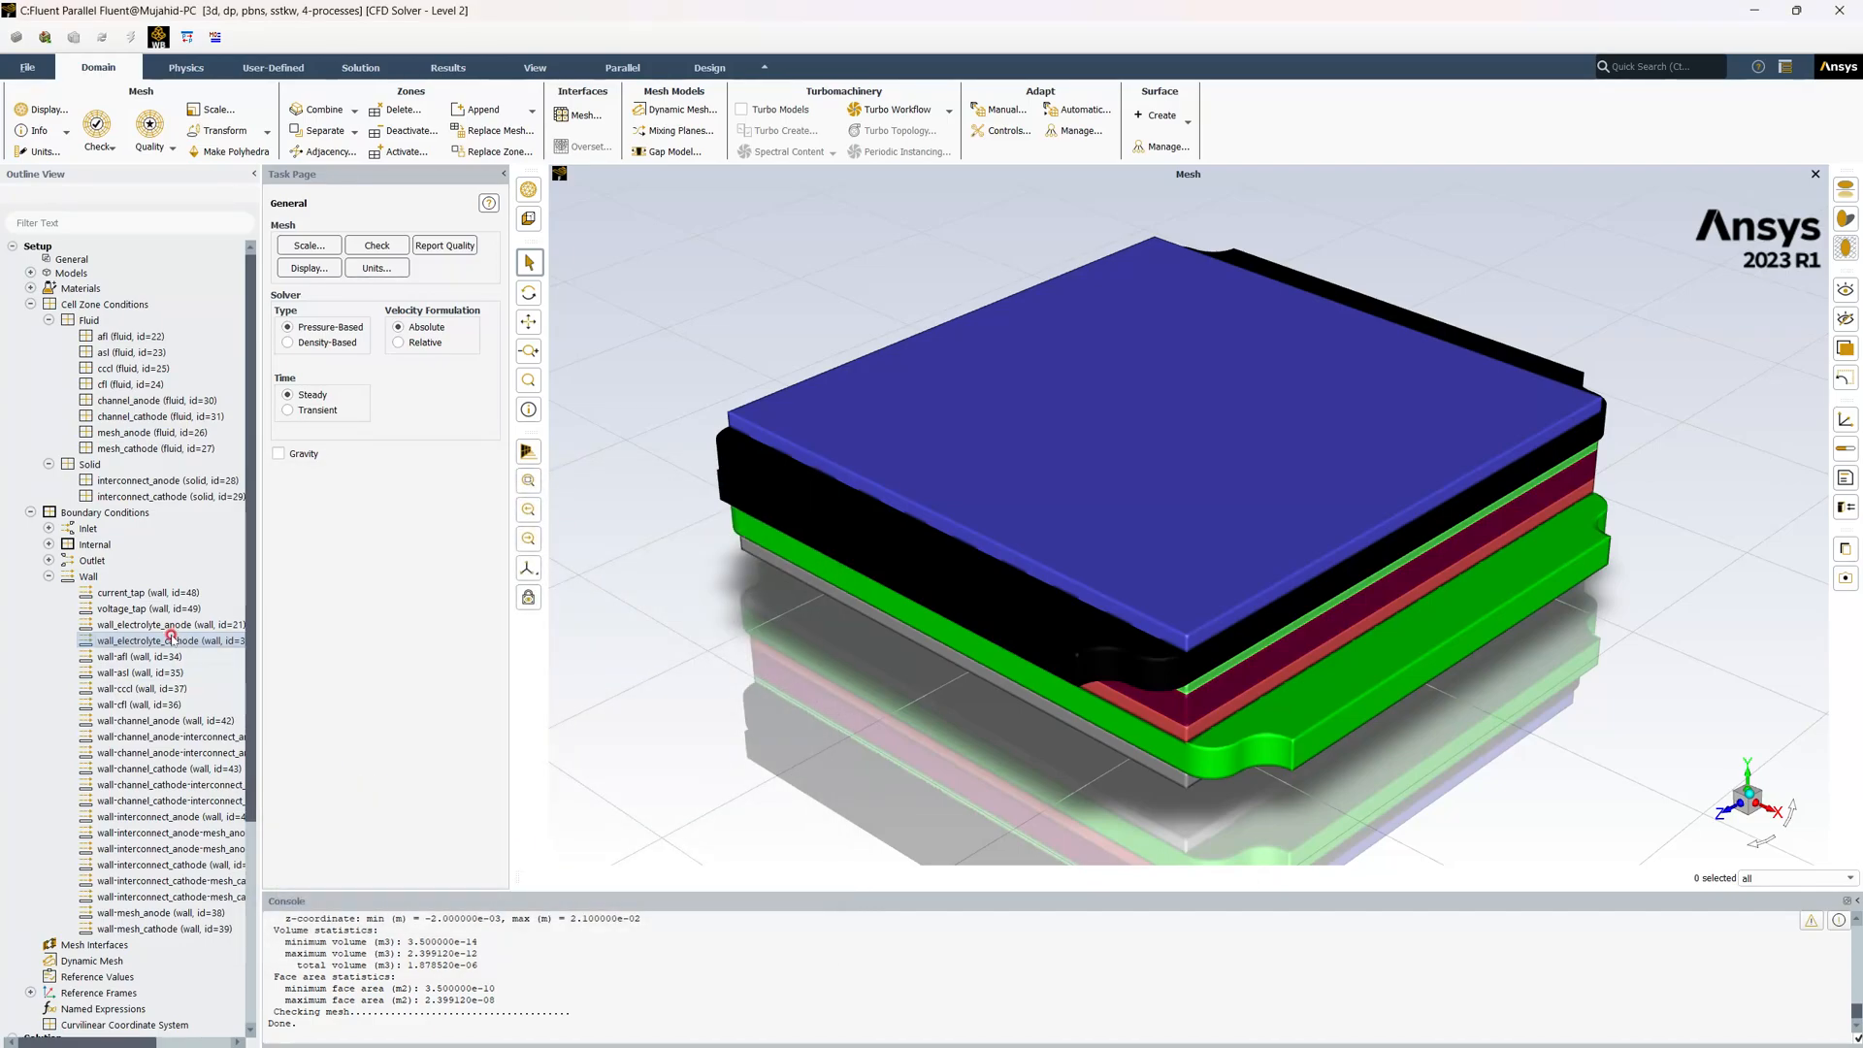
{"action": "right_click", "coordinate": [170, 640]}
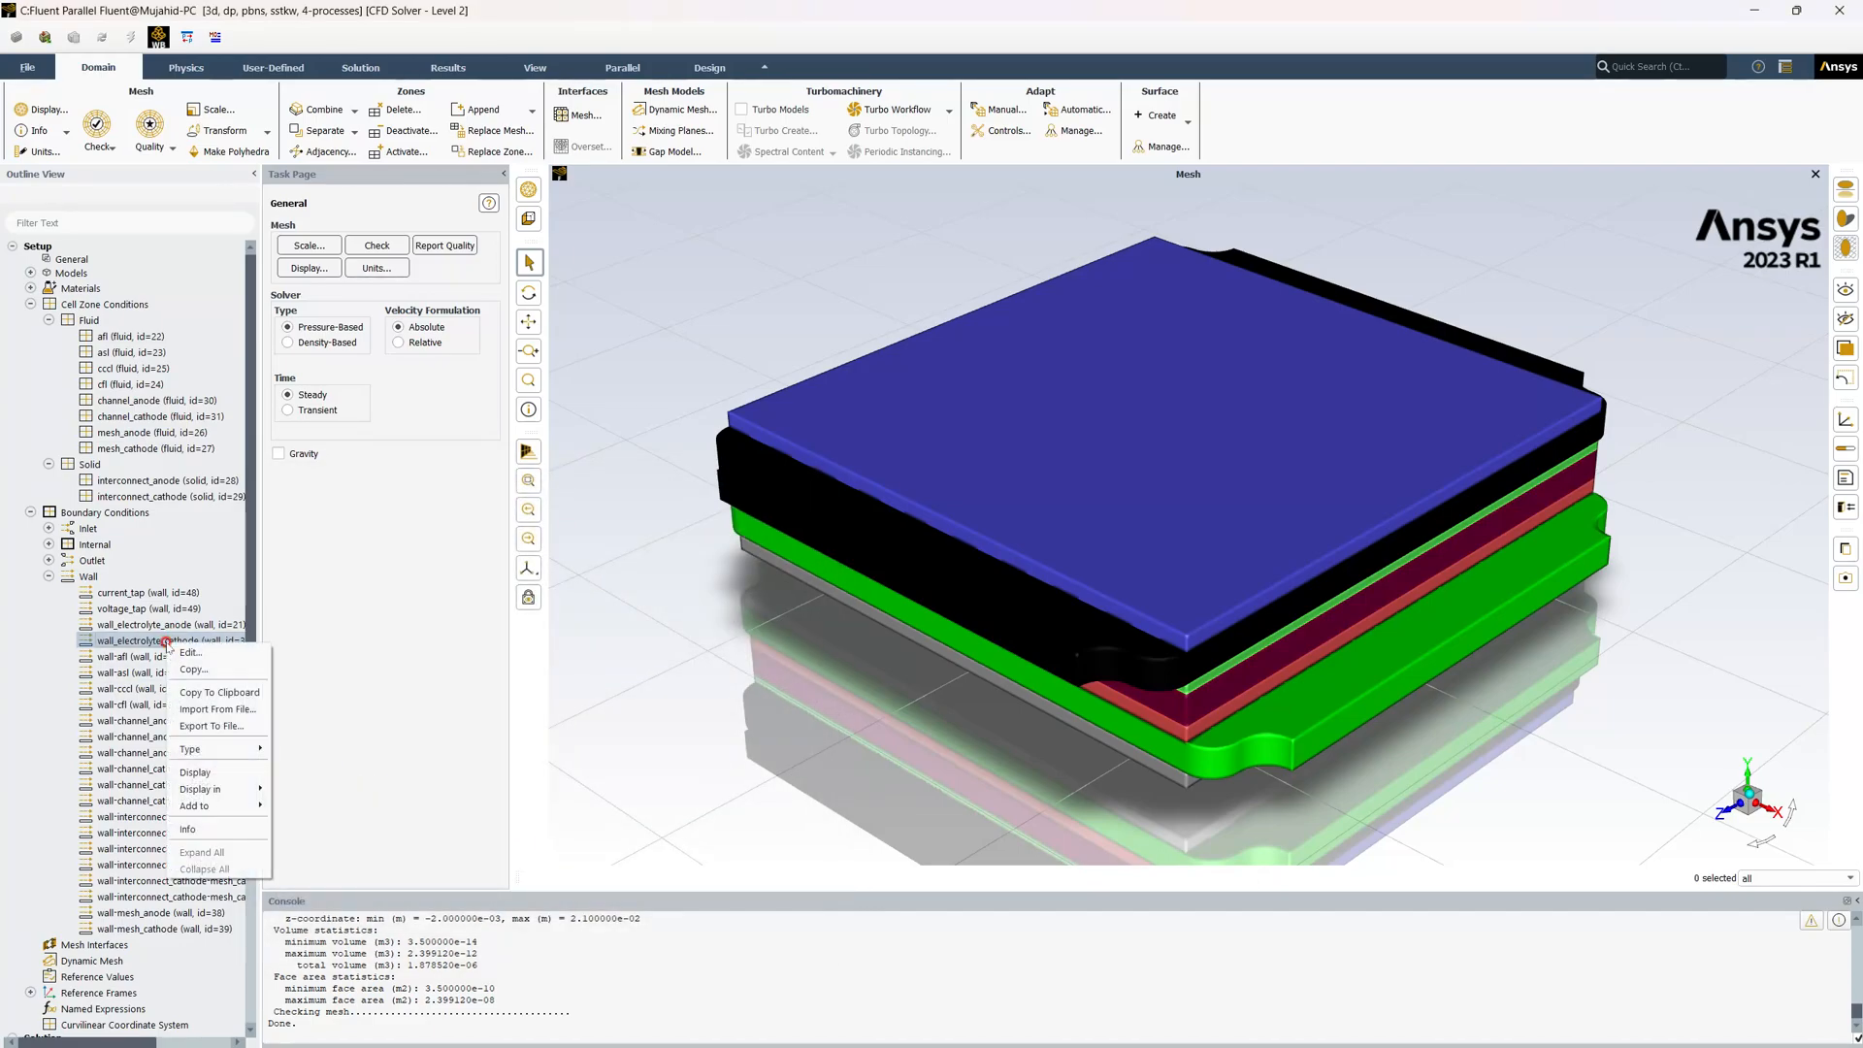
{"action": "mouse_move", "coordinate": [223, 789]}
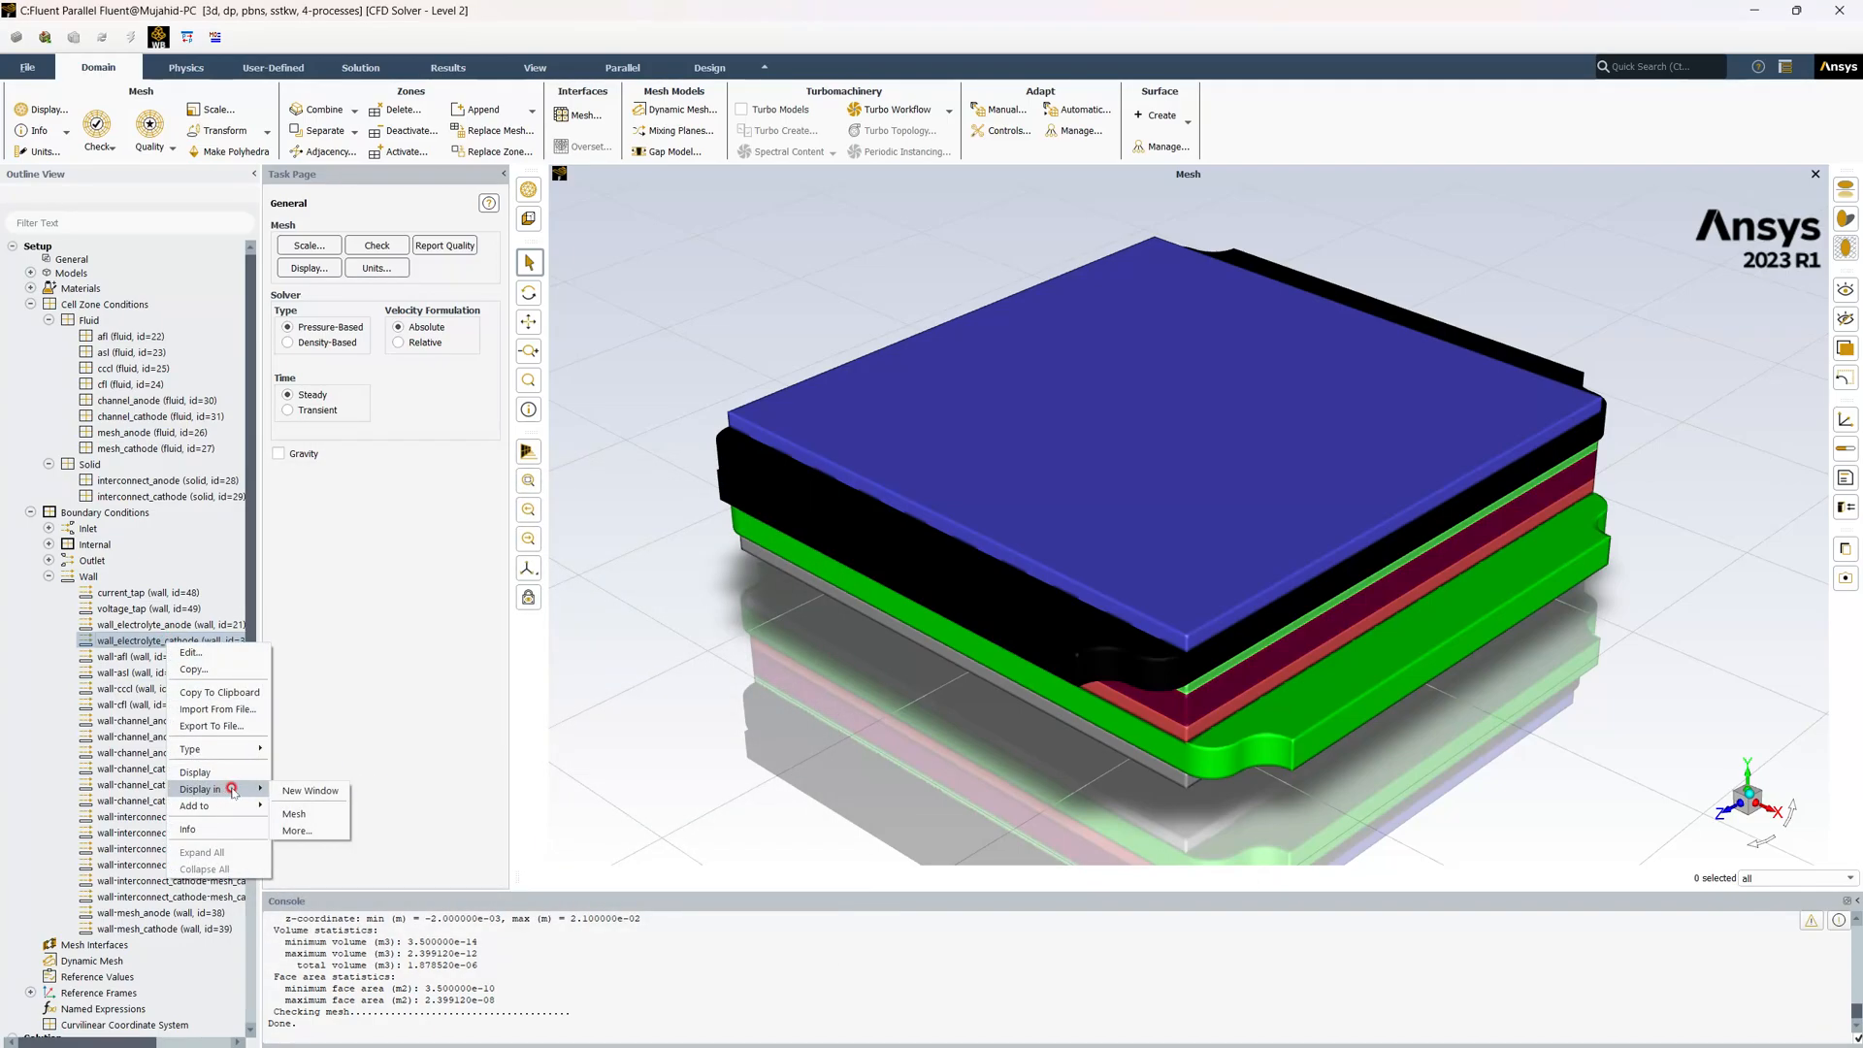
{"action": "left_click", "coordinate": [326, 815]}
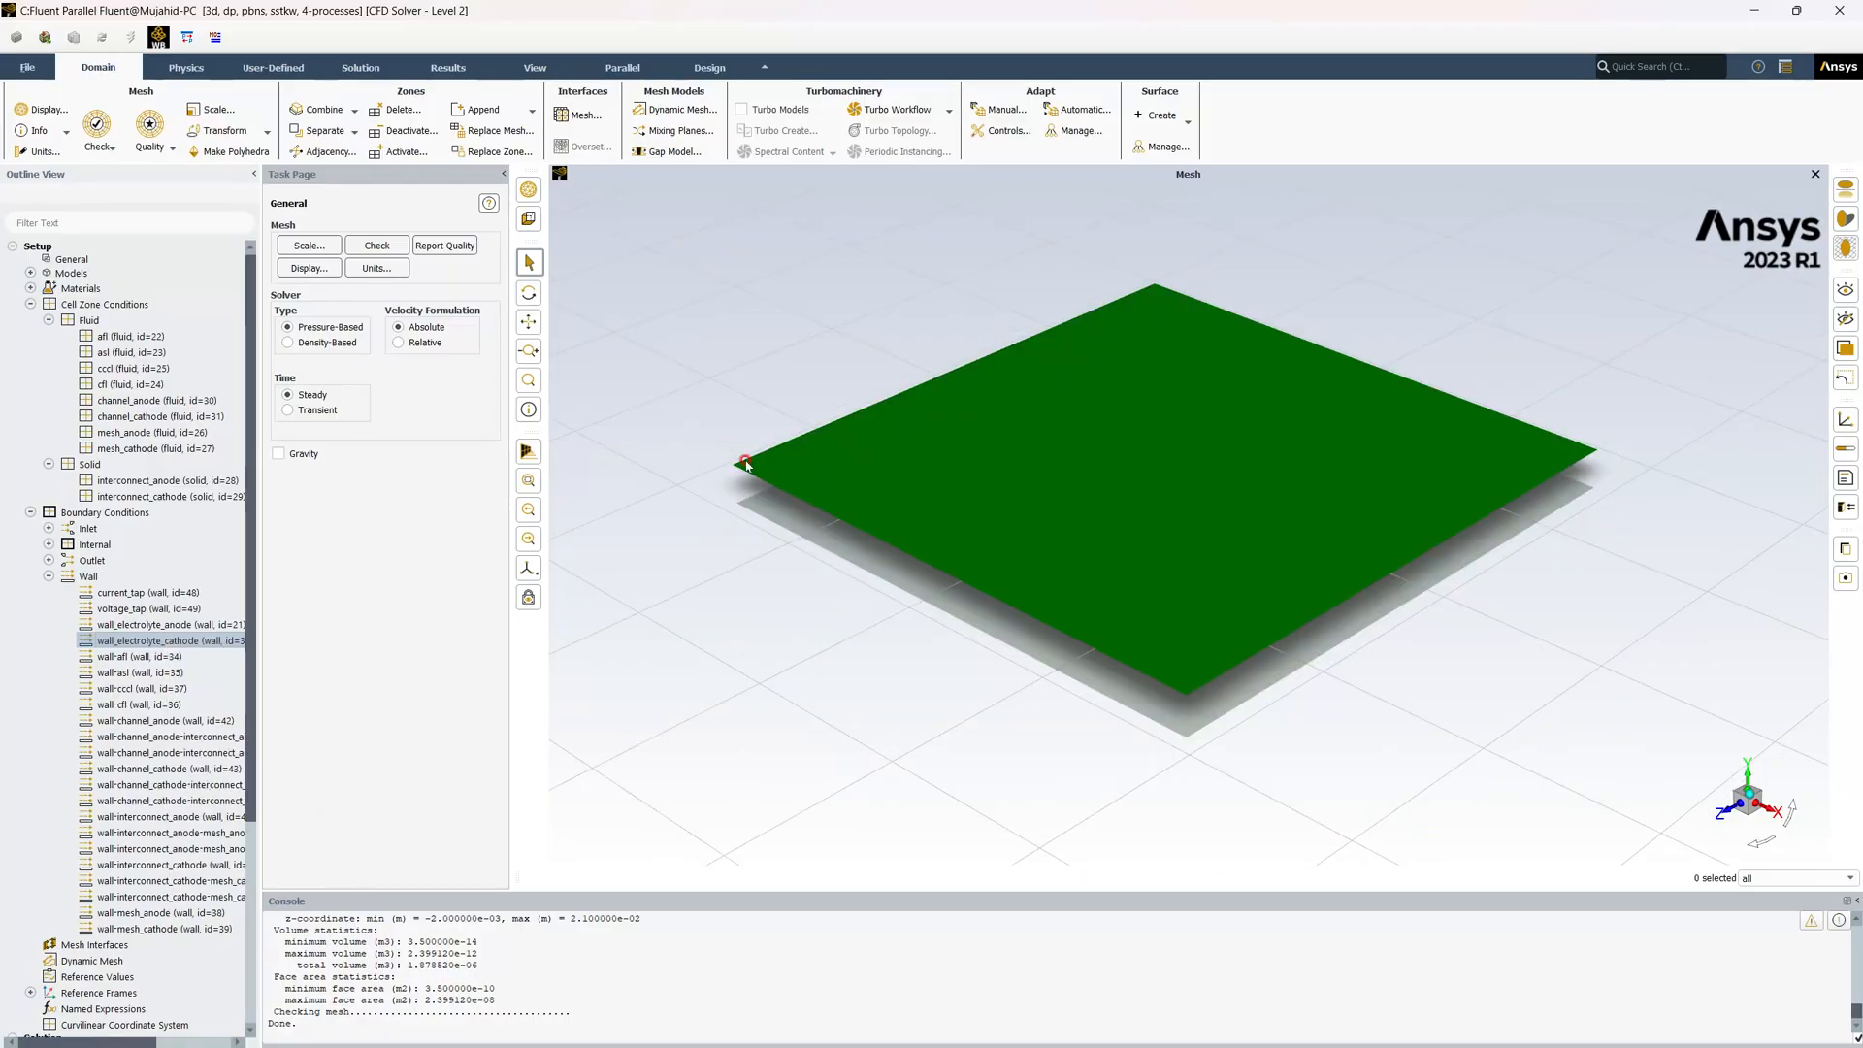
{"action": "right_click", "coordinate": [158, 641]}
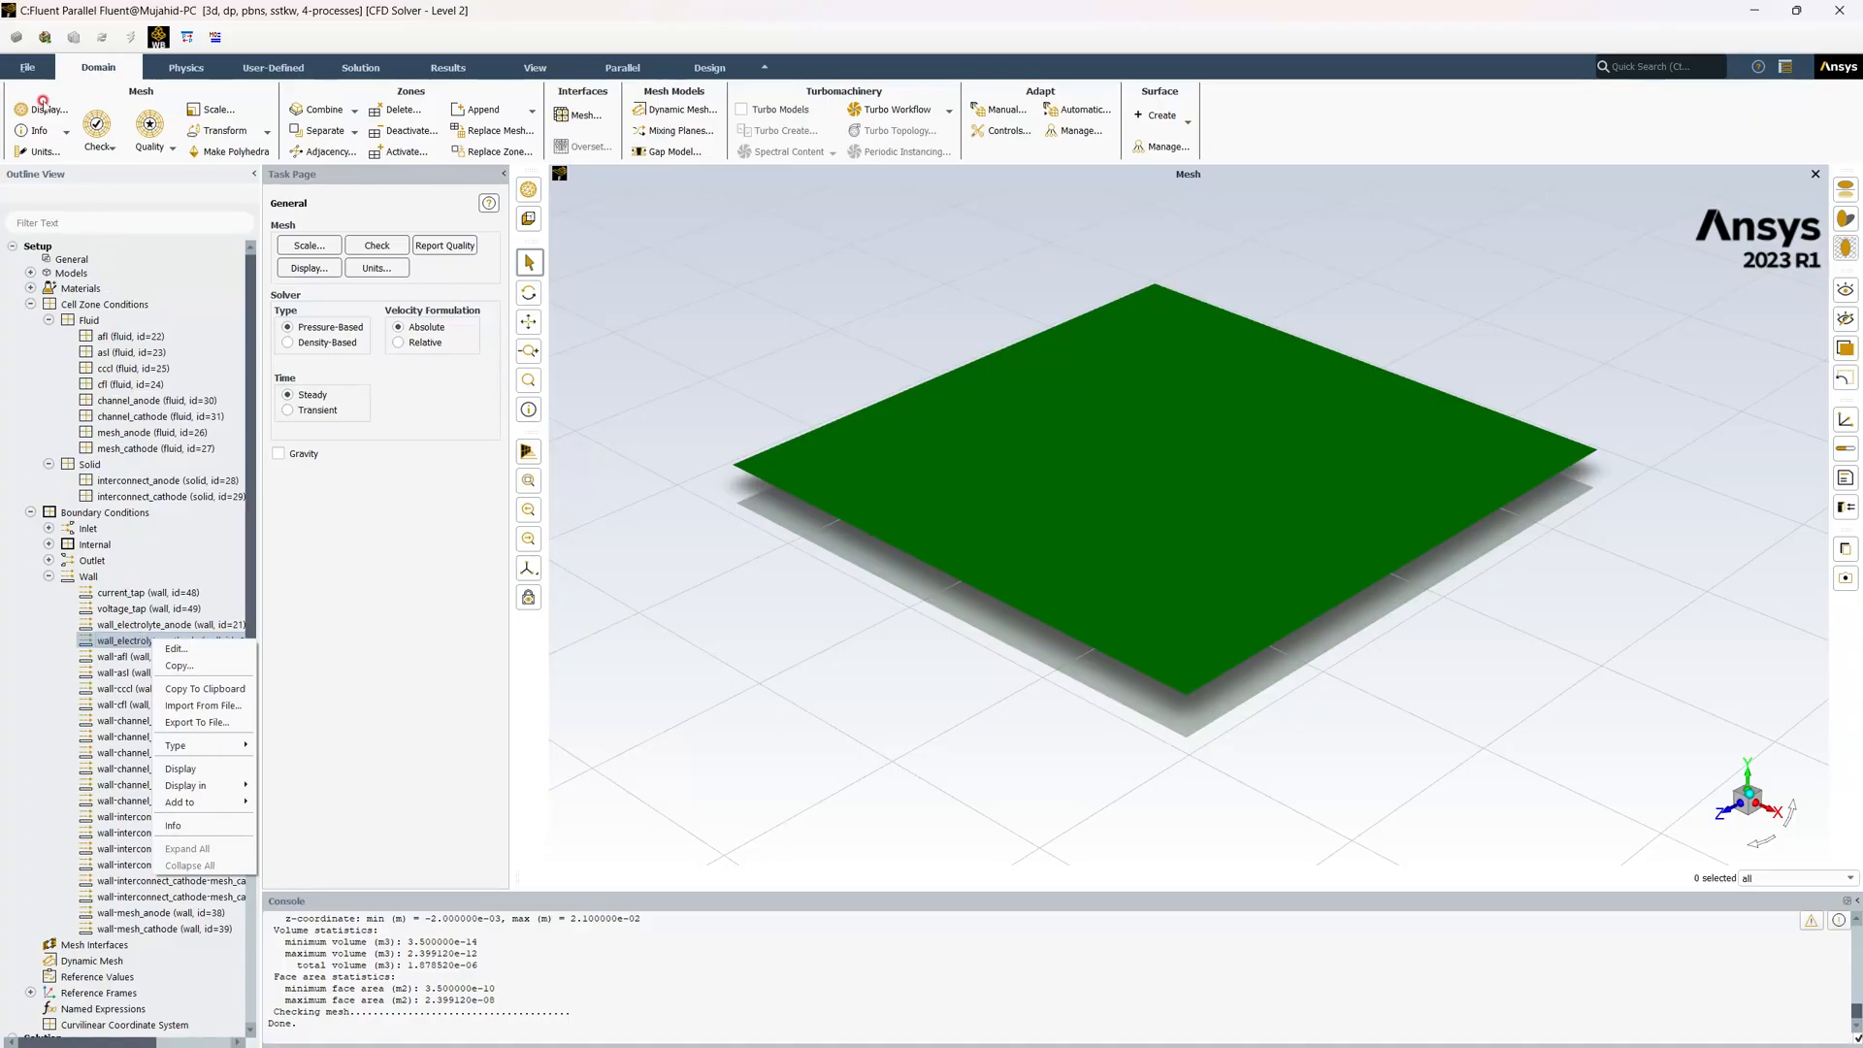
Display the selected inlet, outlet and wall surfaces of the whole cell again and view the model from a lower angle
{"action": "left_click", "coordinate": [43, 107]}
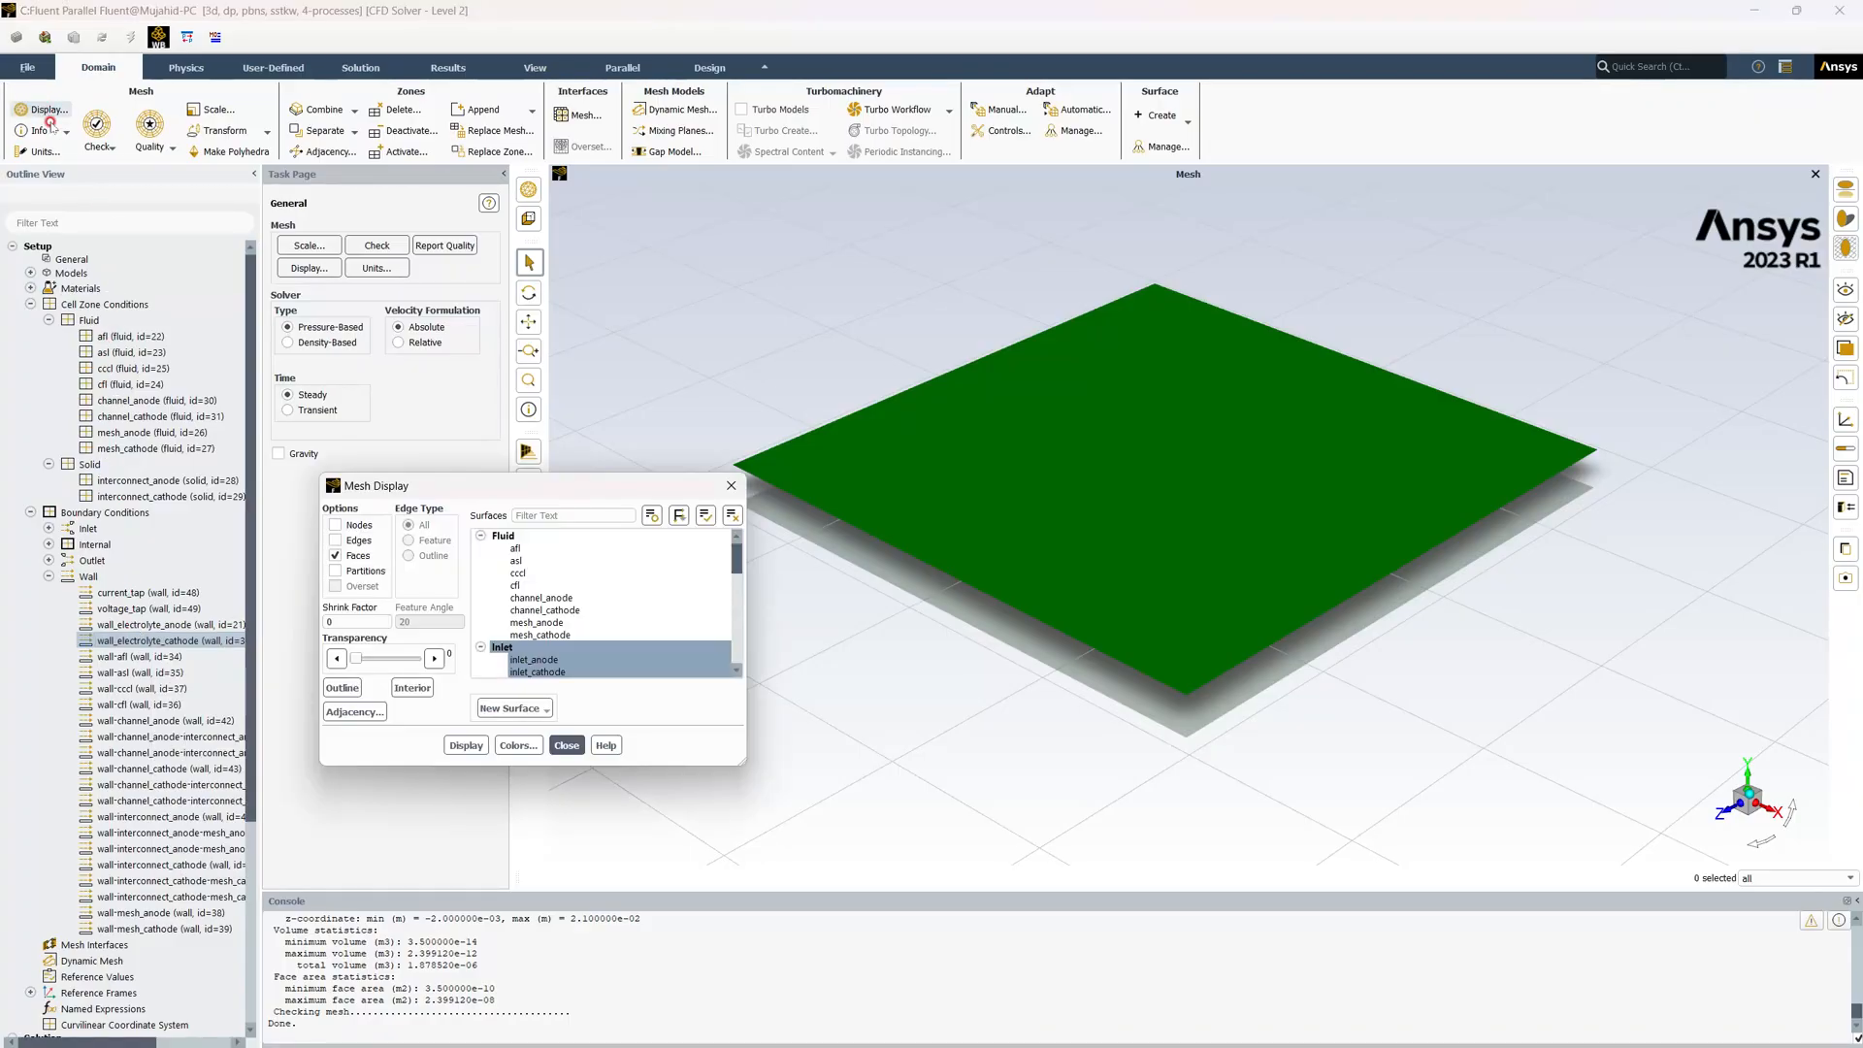
{"action": "scroll", "coordinate": [620, 585], "scroll_direction": "down", "scroll_amount": 4}
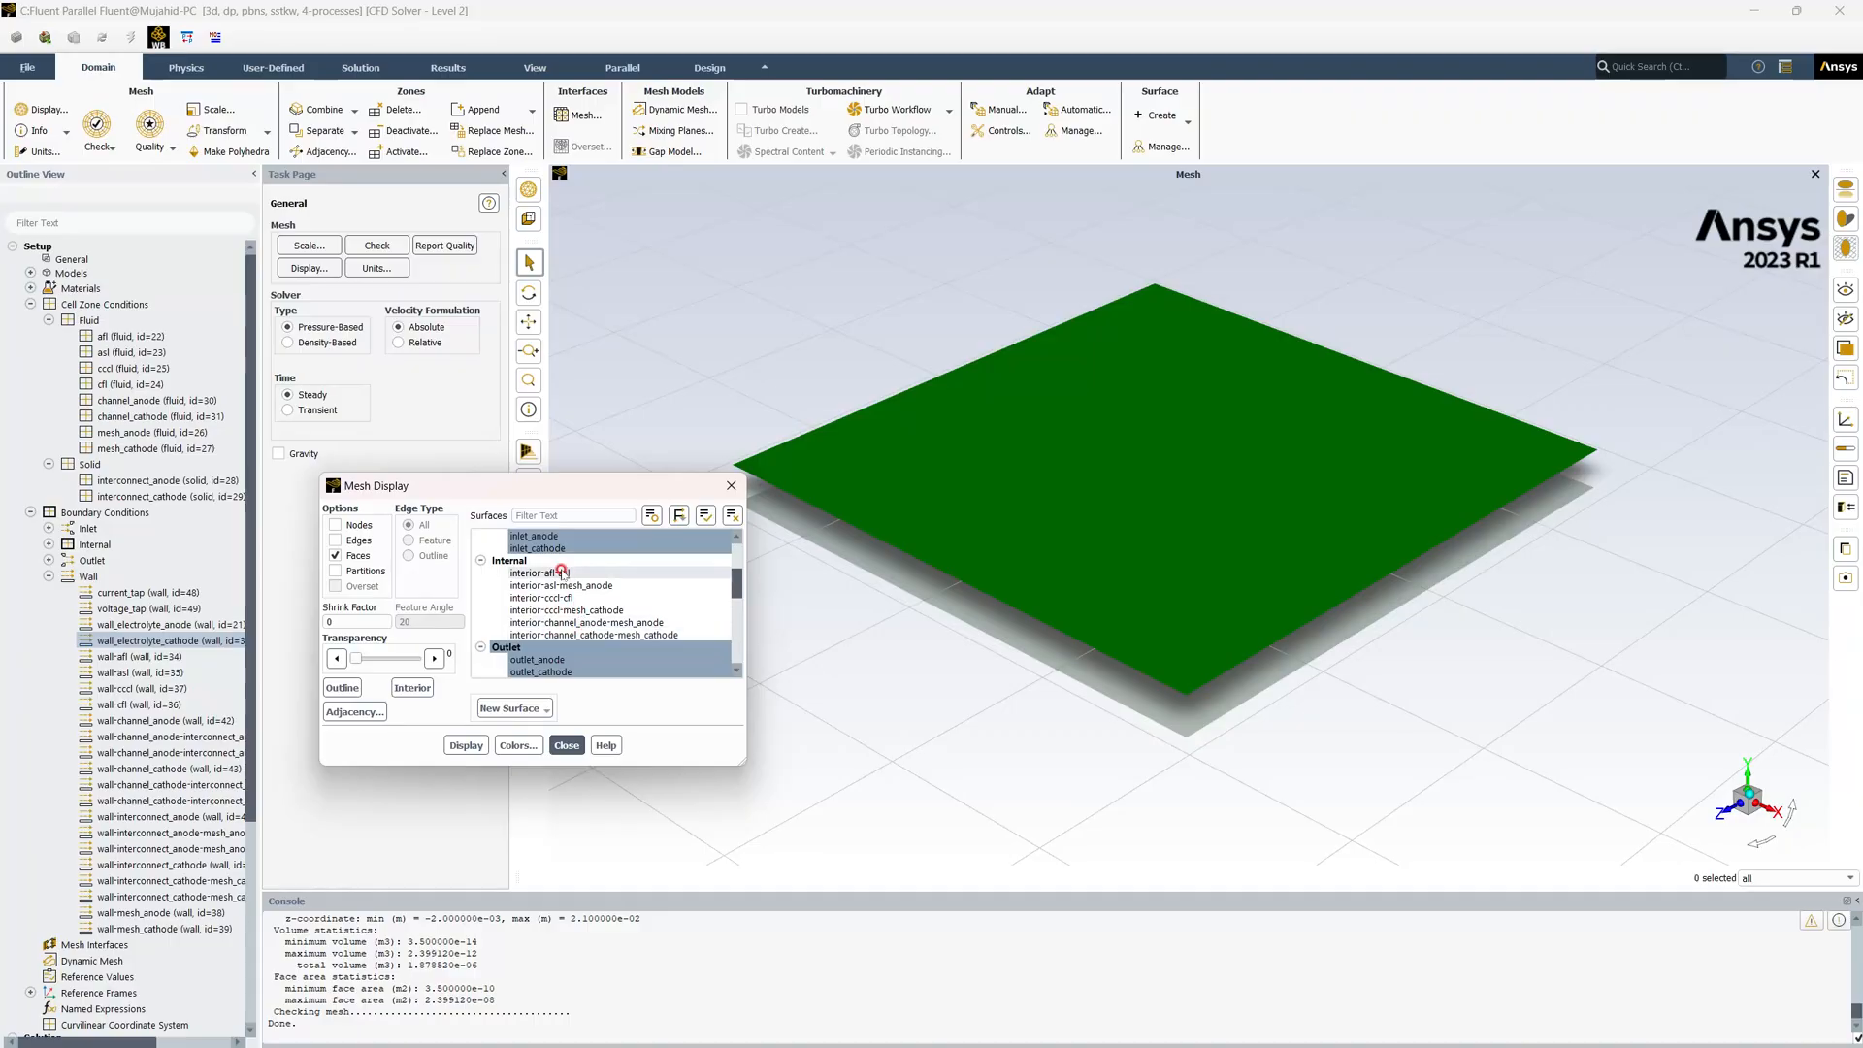
{"action": "scroll", "coordinate": [550, 594], "scroll_direction": "down", "scroll_amount": 6}
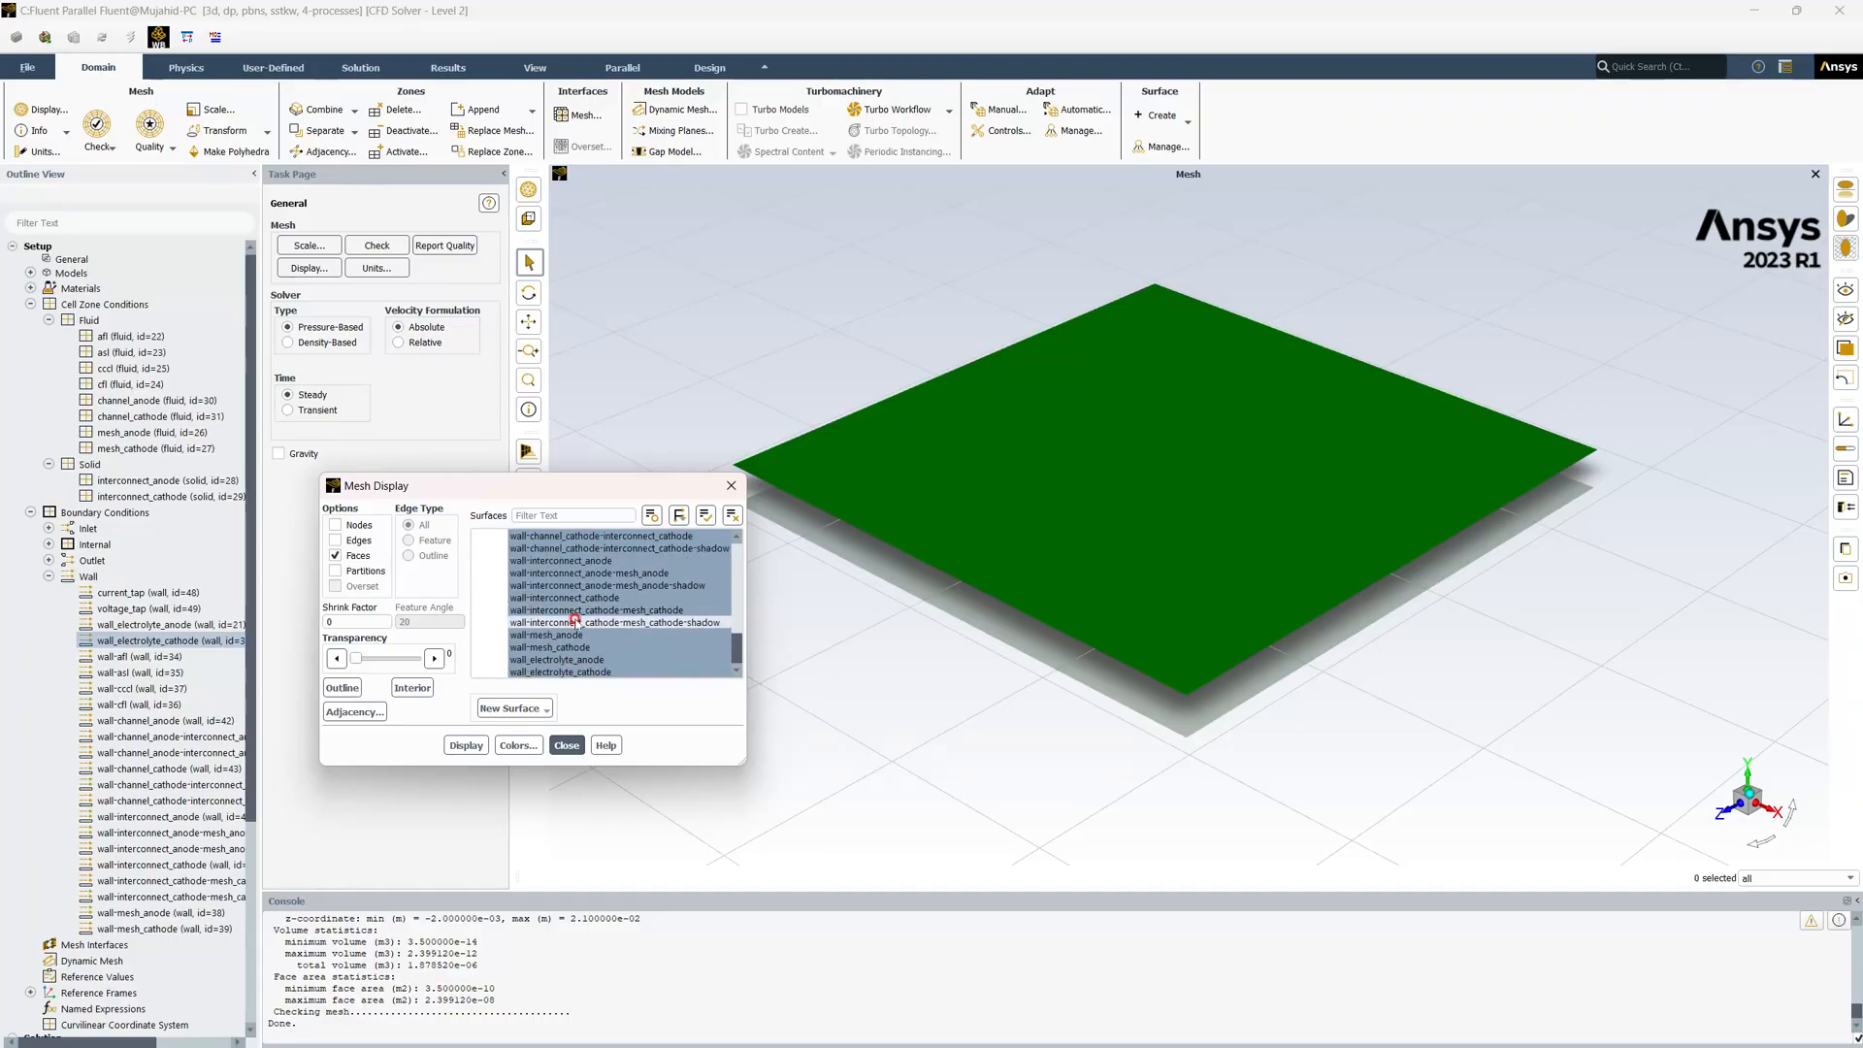
{"action": "left_click", "coordinate": [601, 661]}
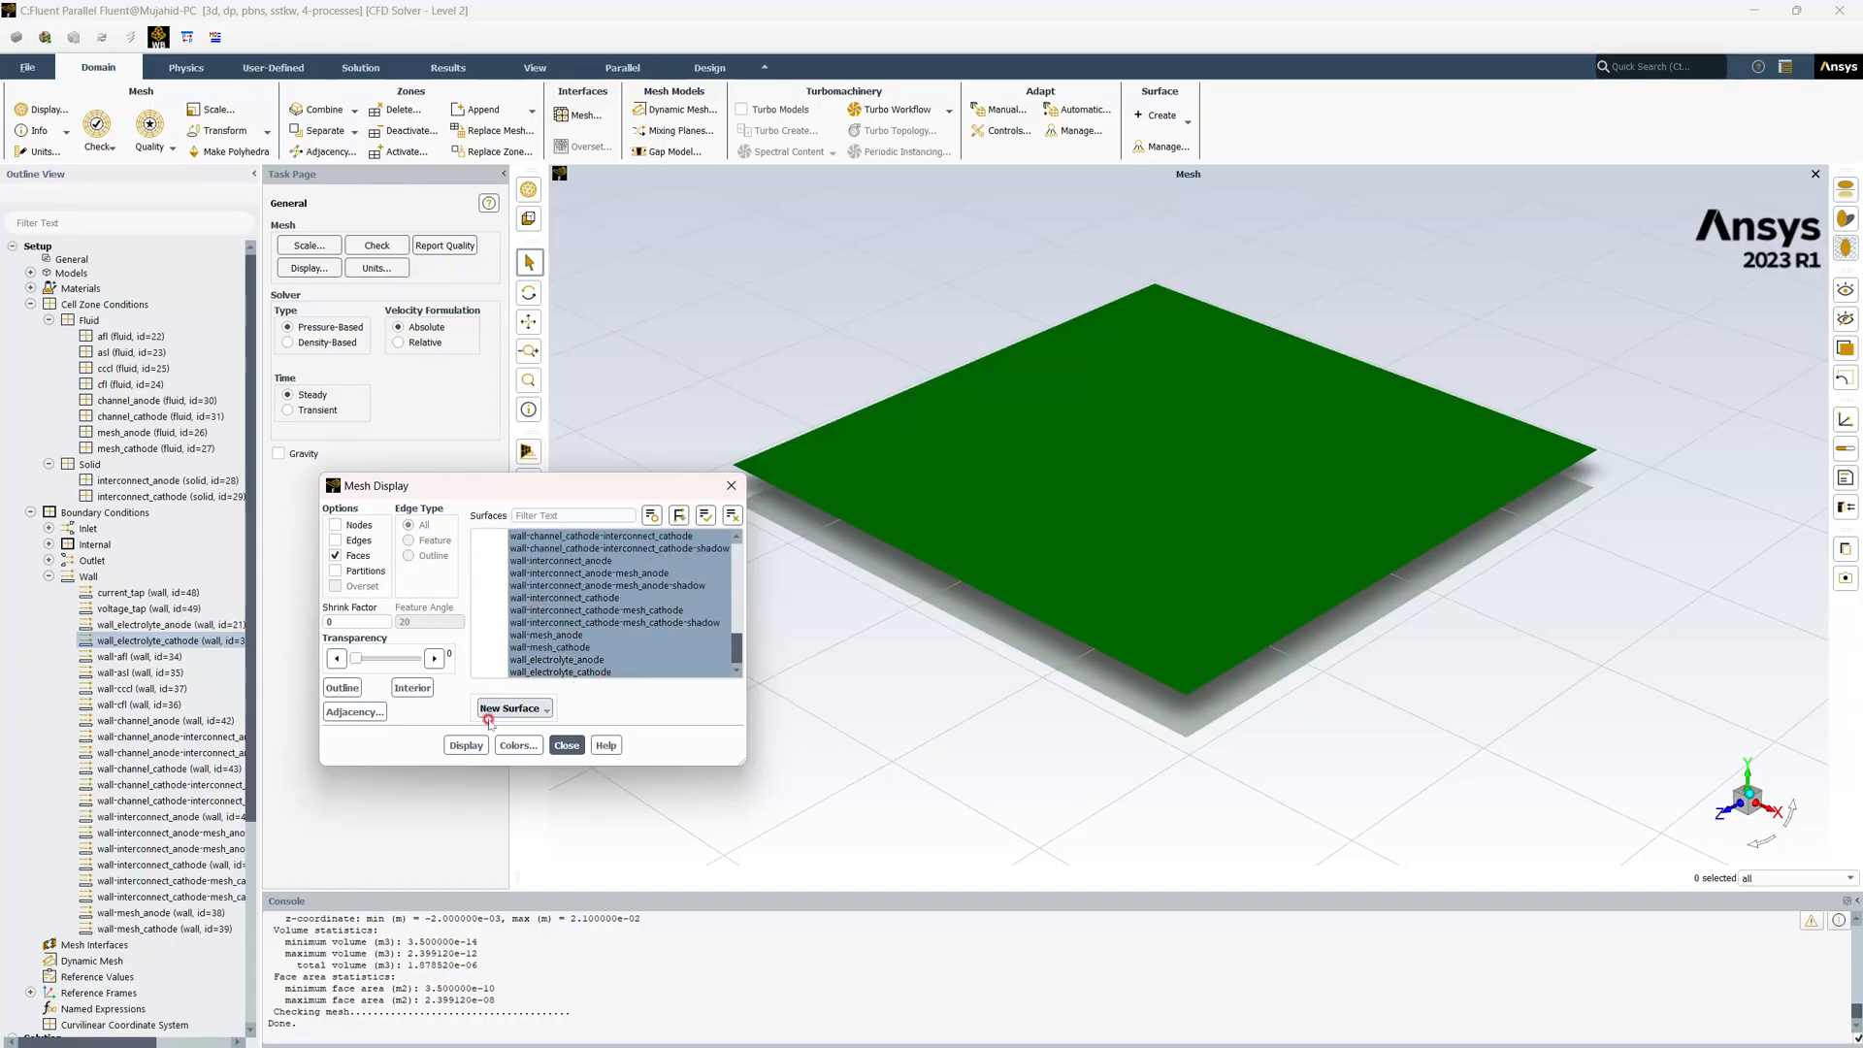
{"action": "scroll", "coordinate": [560, 651], "scroll_direction": "up", "scroll_amount": 5}
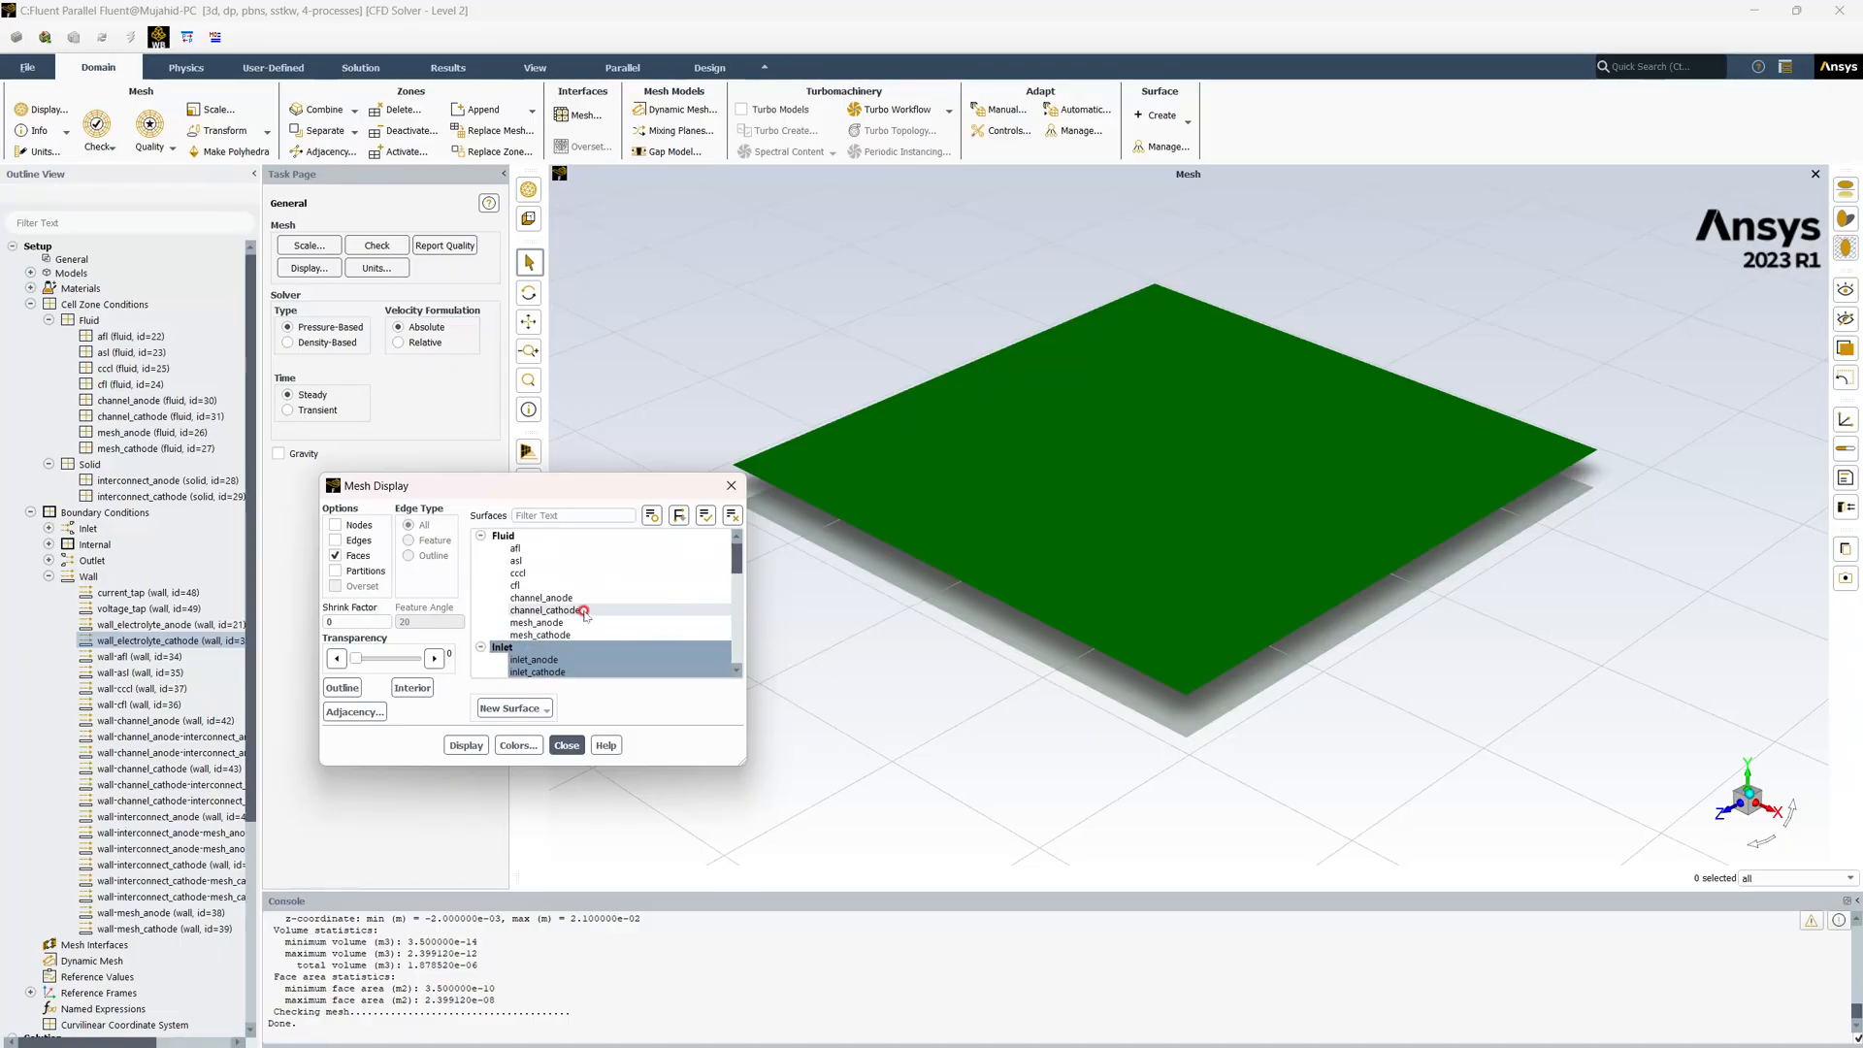
{"action": "left_click", "coordinate": [466, 746]}
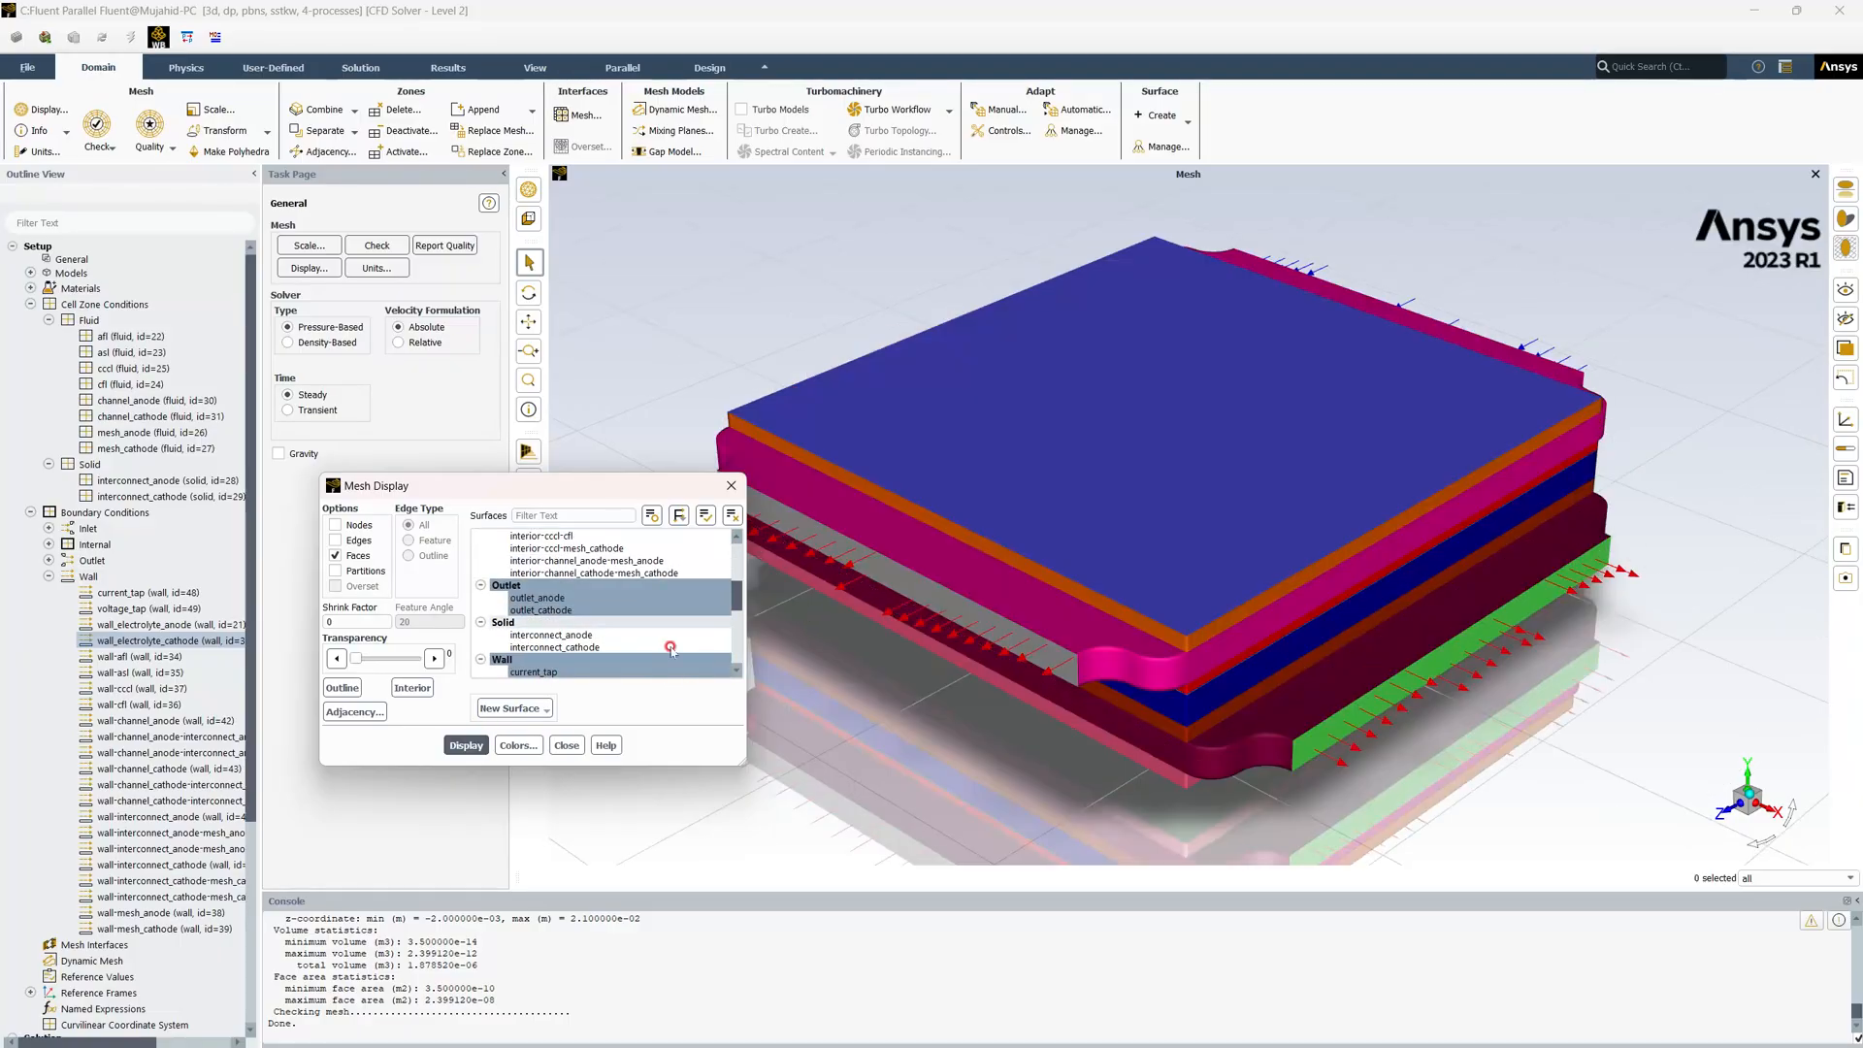
{"action": "left_click", "coordinate": [567, 745]}
{"action": "left_click_drag", "start_coordinate": [1177, 598], "coordinate": [1159, 551]}
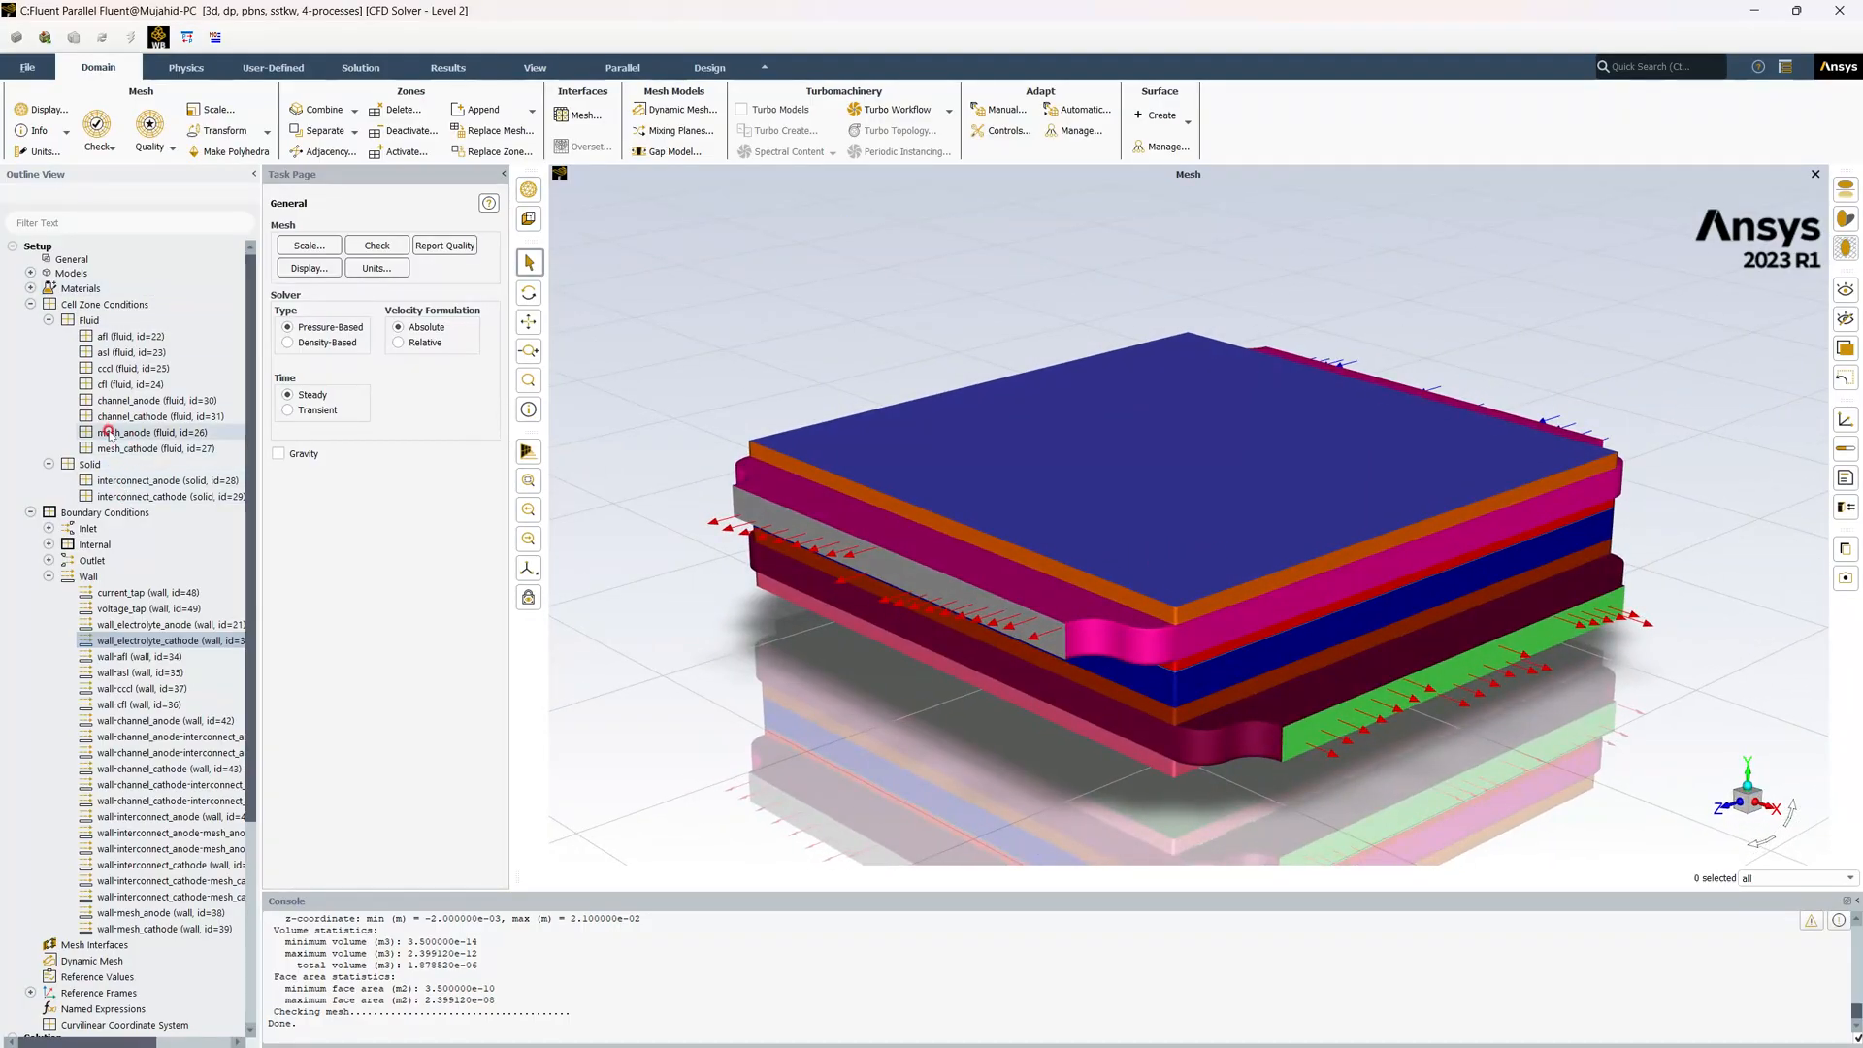
Expand the physics models and enable the energy equation
{"action": "left_click", "coordinate": [30, 272]}
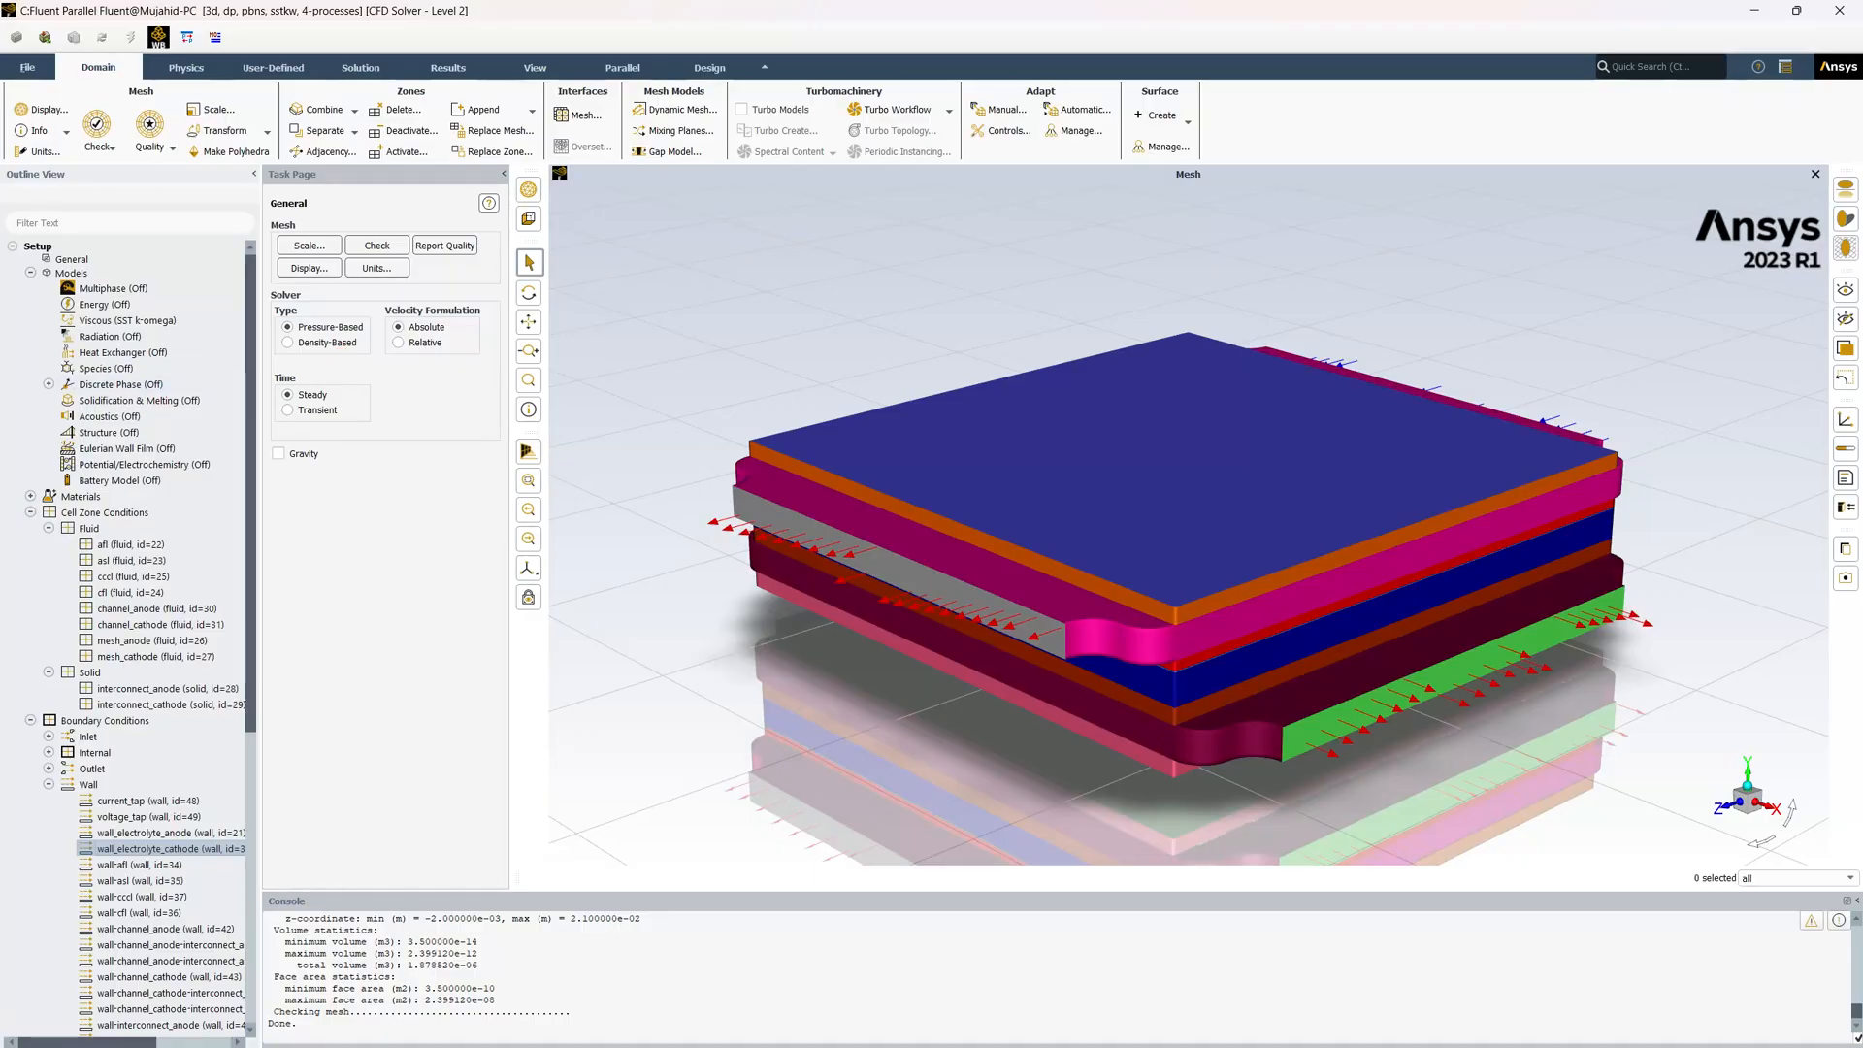
{"action": "left_click", "coordinate": [117, 320]}
{"action": "double_click", "coordinate": [109, 304]}
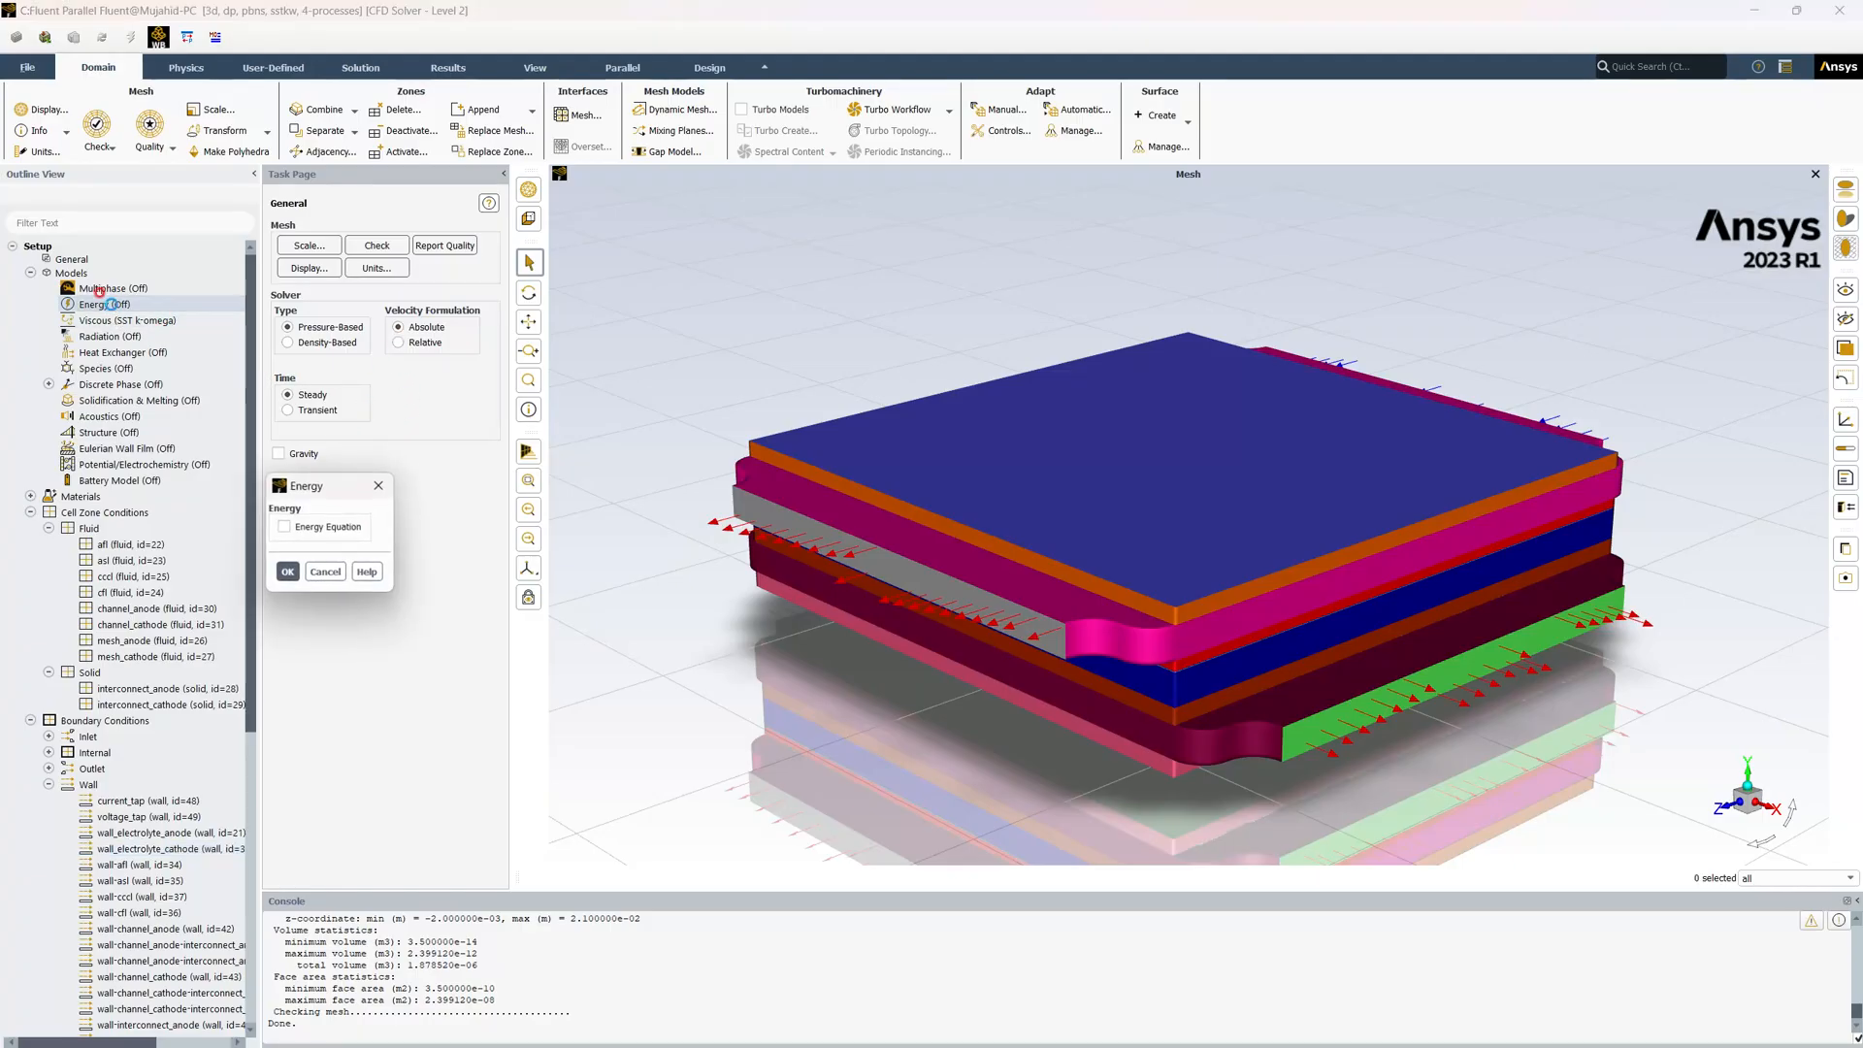
{"action": "left_click", "coordinate": [284, 527]}
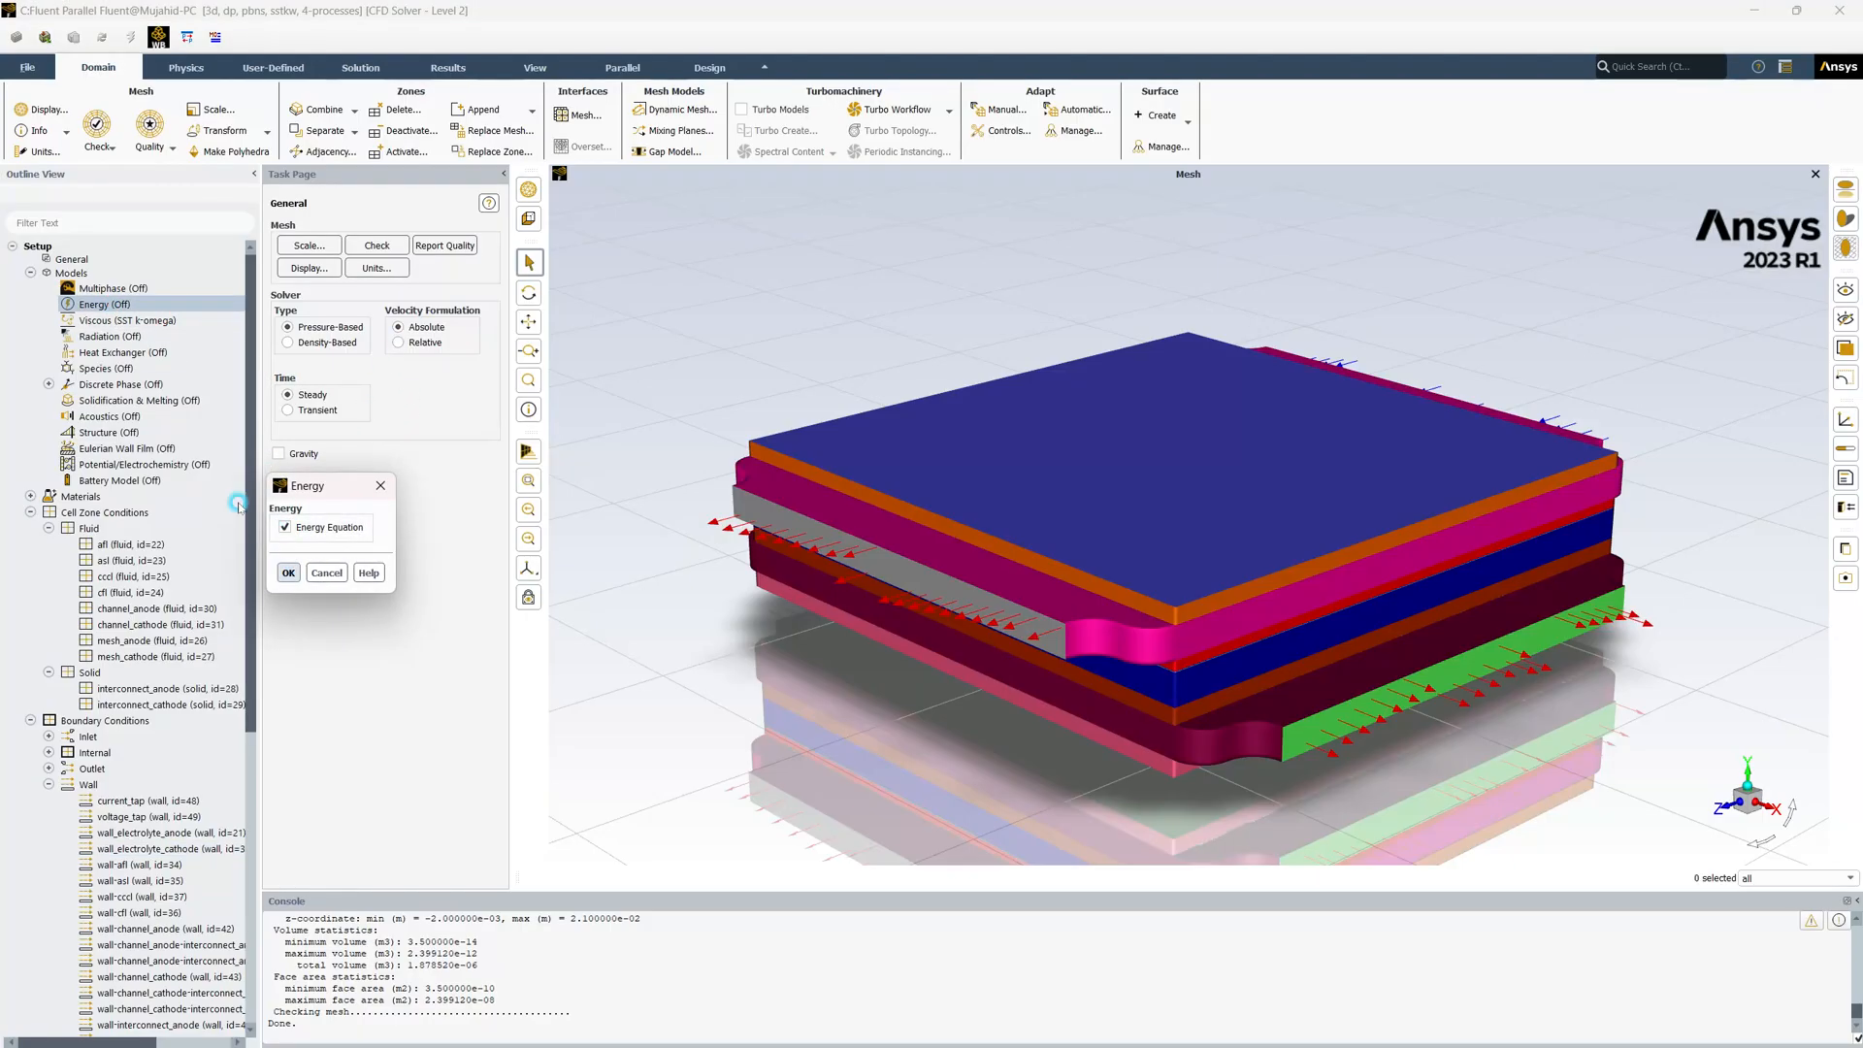
{"action": "left_click", "coordinate": [288, 573]}
Set the viscous model to Laminar
{"action": "left_click", "coordinate": [119, 321]}
{"action": "double_click", "coordinate": [119, 321]}
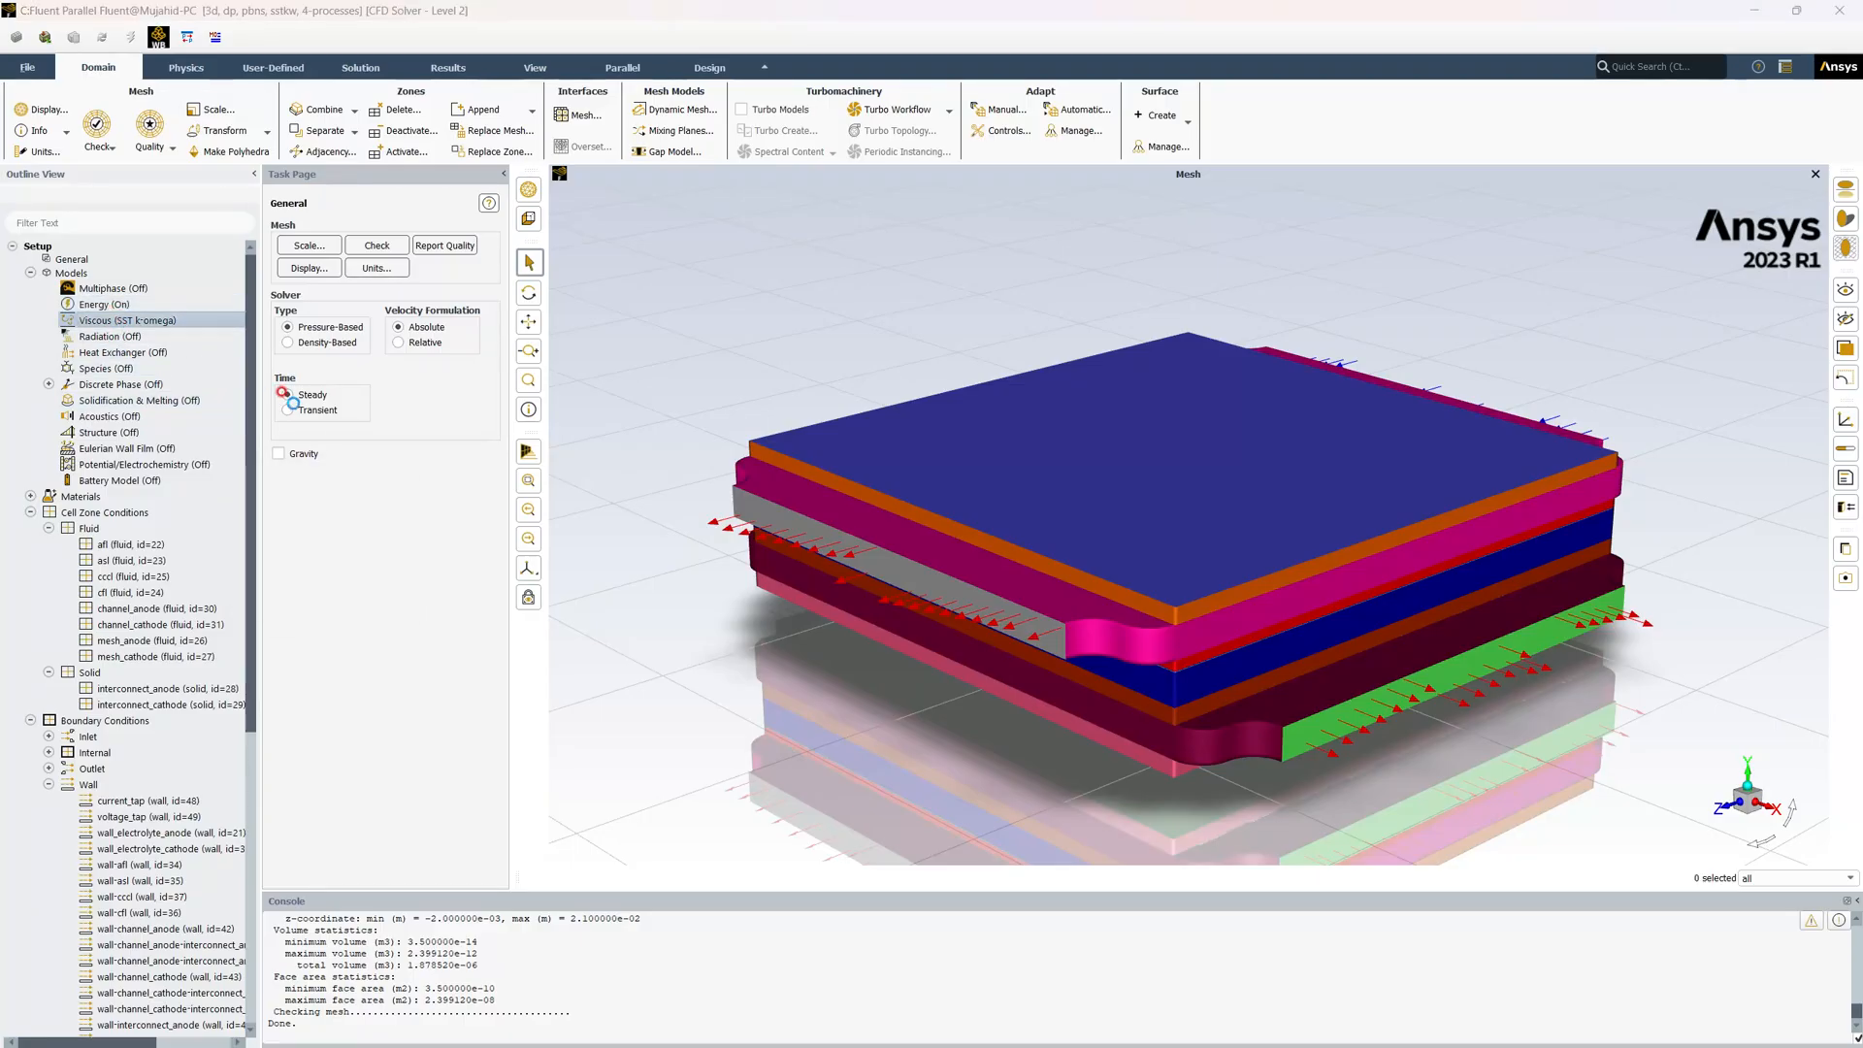
{"action": "left_click", "coordinate": [306, 541]}
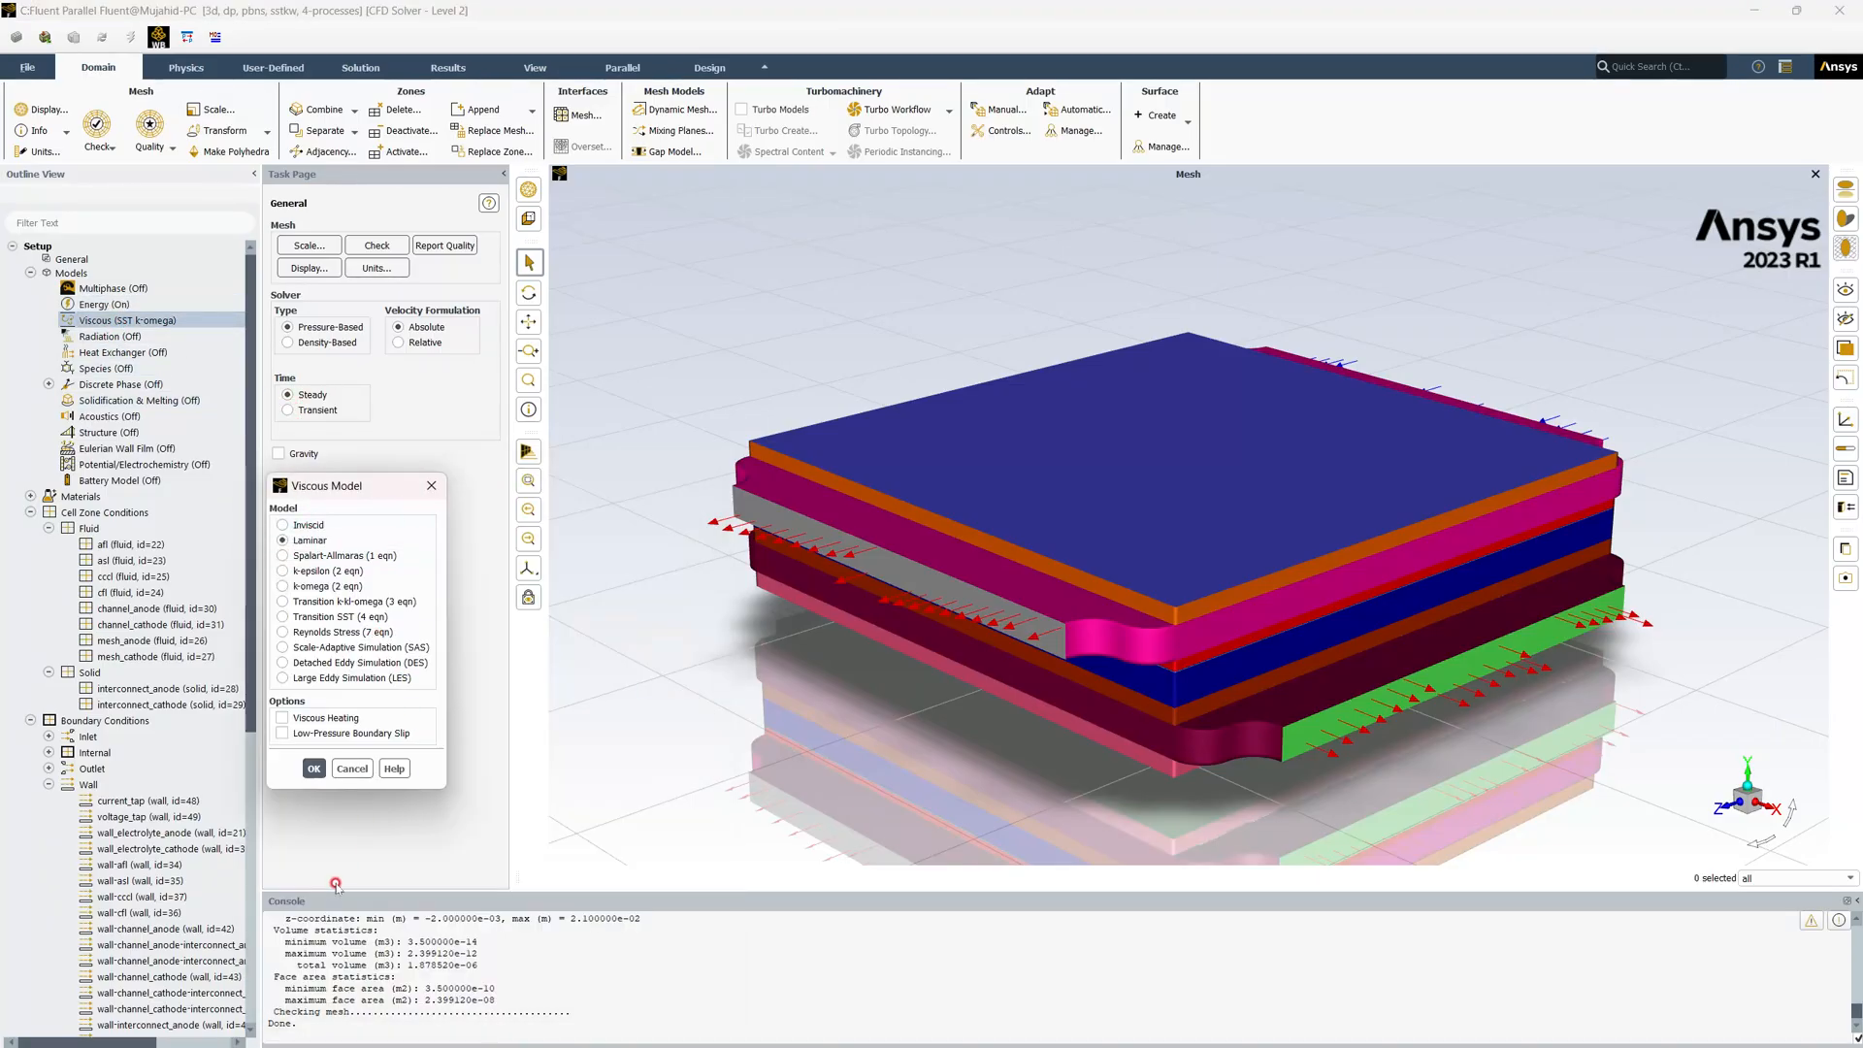
{"action": "left_click", "coordinate": [351, 769]}
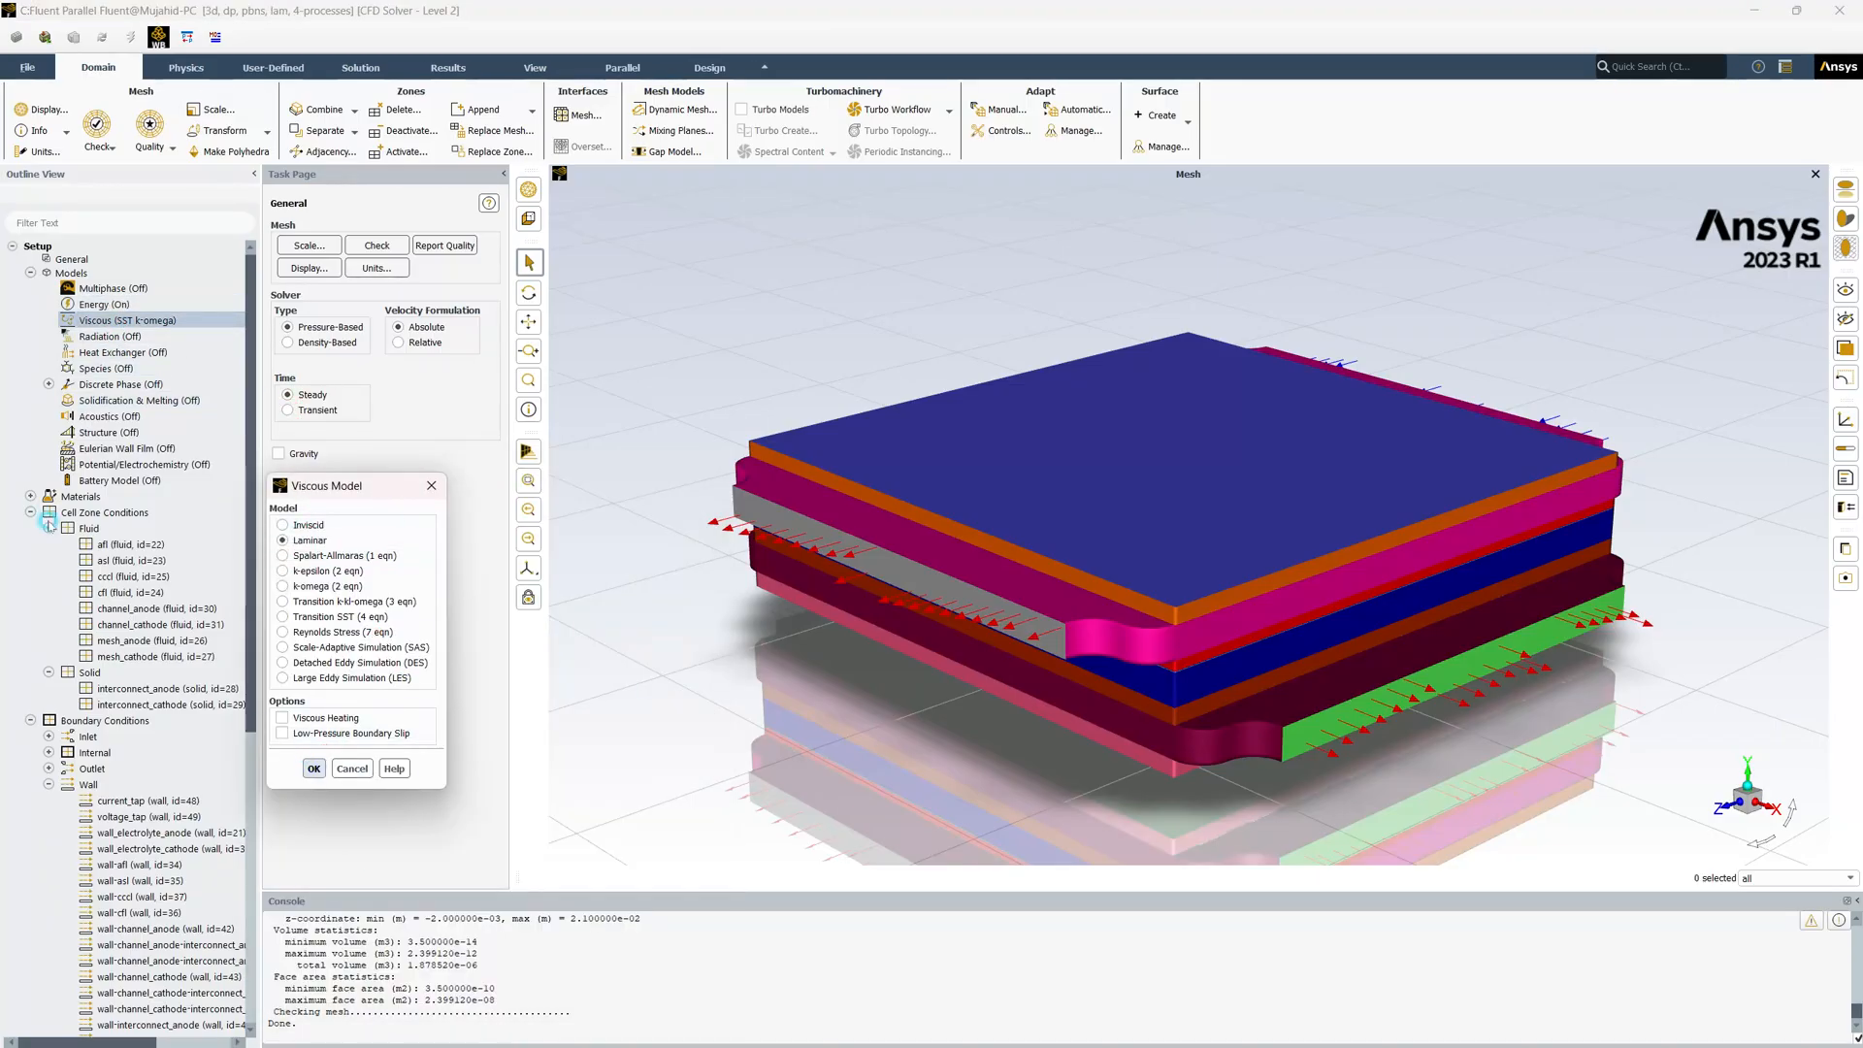
Set the species model to Species Transport with volumetric reactions, full multicomponent diffusion and thermal diffusion enabled
{"action": "left_click", "coordinate": [109, 368]}
{"action": "double_click", "coordinate": [110, 367]}
{"action": "left_click", "coordinate": [312, 540]}
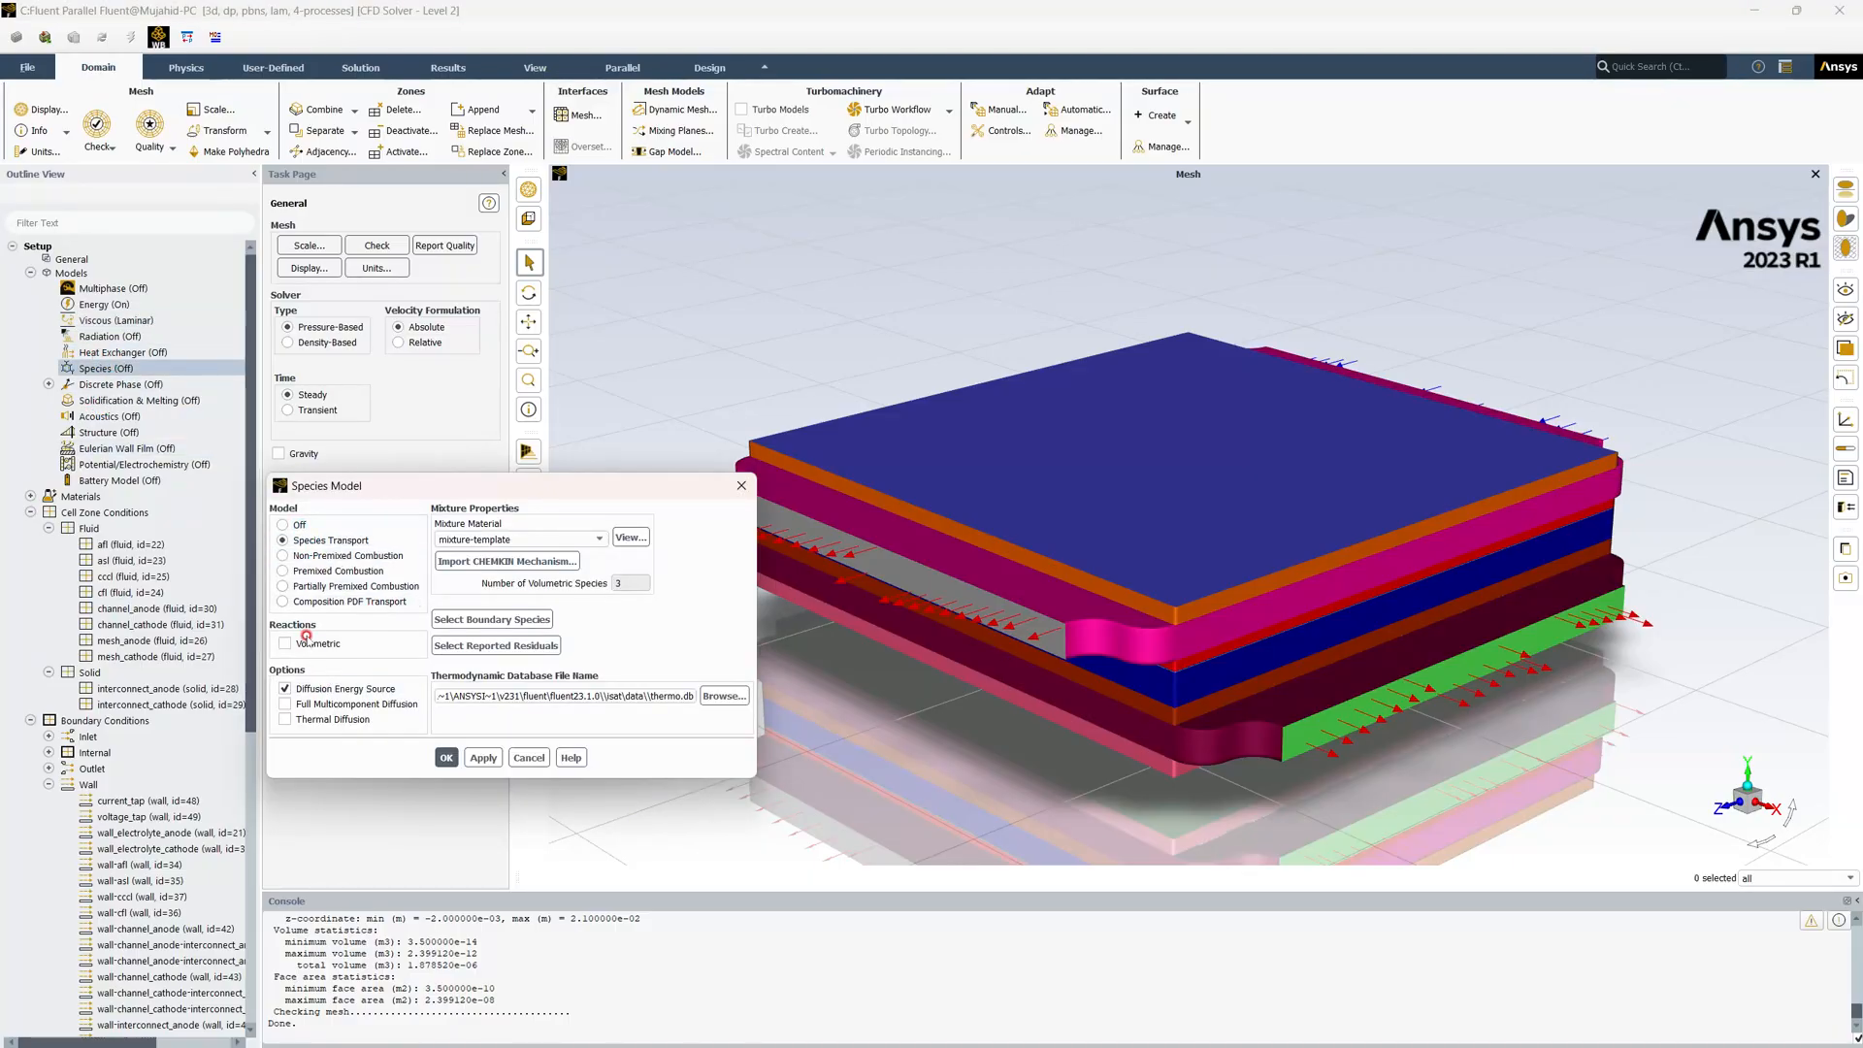
{"action": "left_click", "coordinate": [285, 644]}
{"action": "left_click", "coordinate": [284, 792]}
{"action": "left_click", "coordinate": [285, 808]}
{"action": "left_click", "coordinate": [468, 845]}
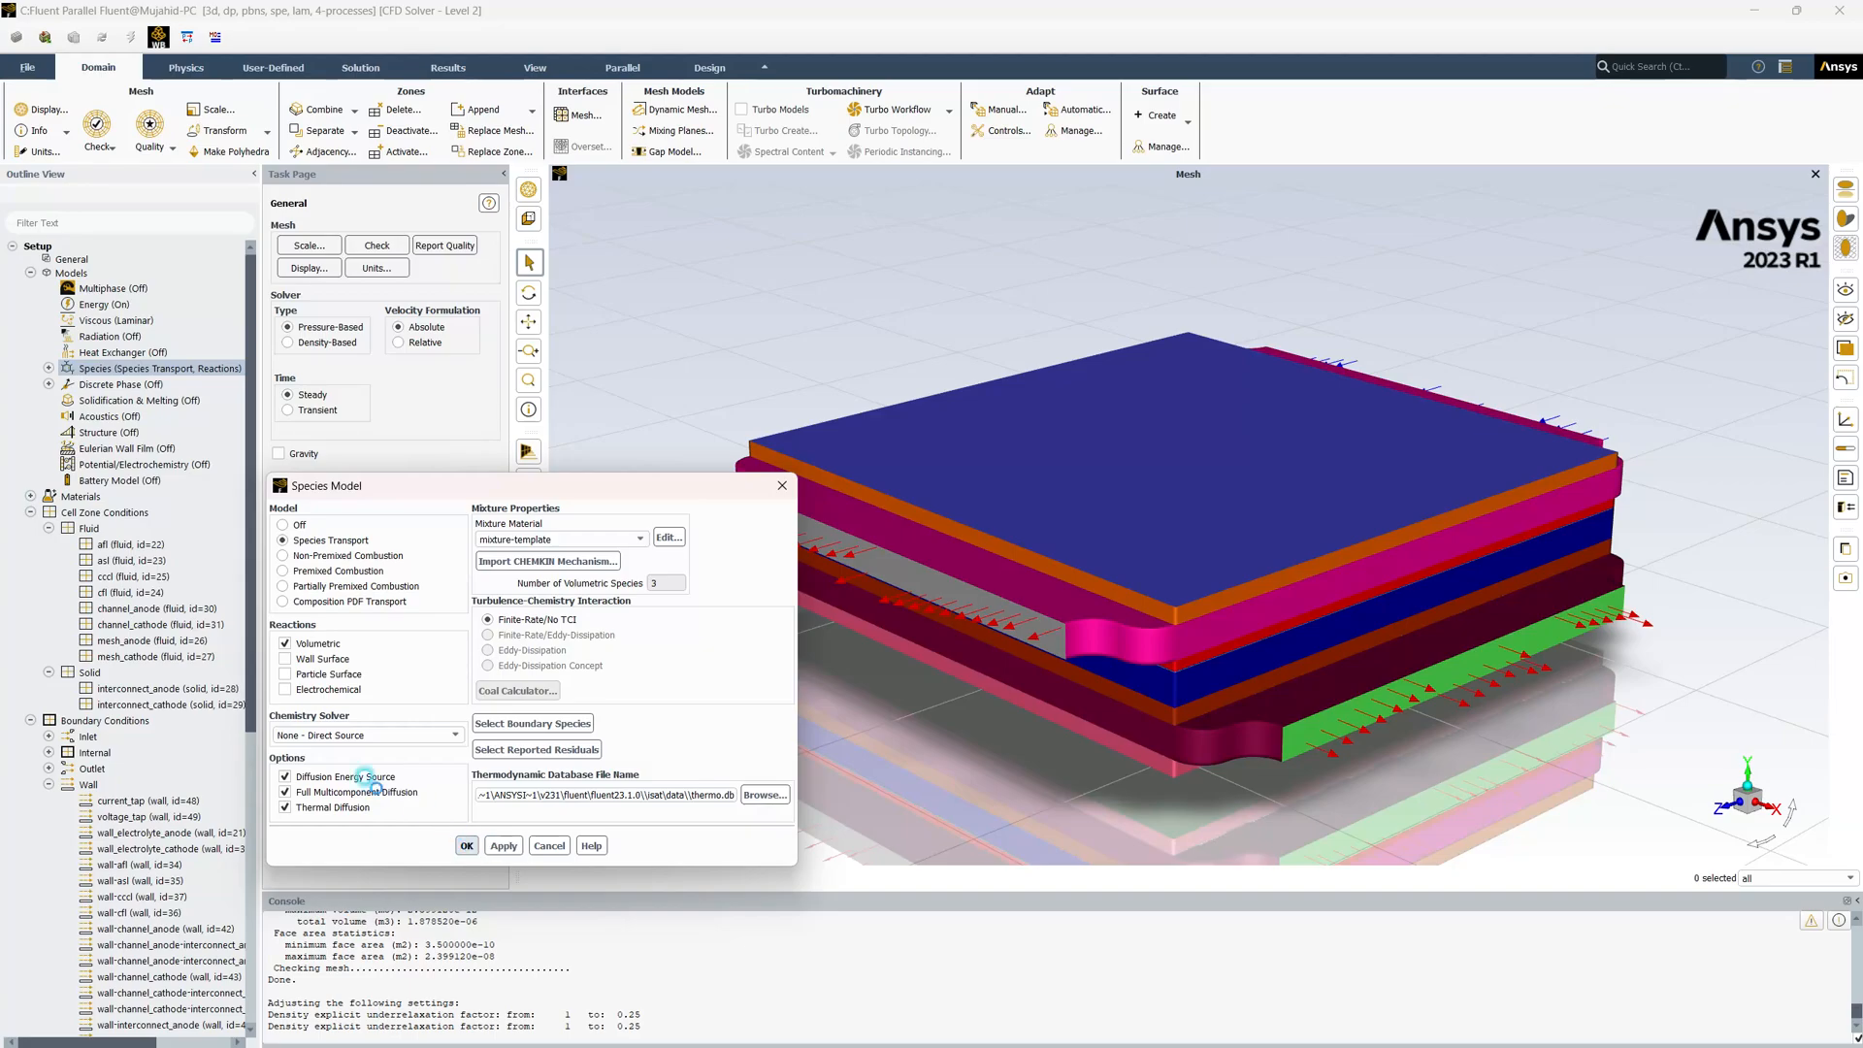
Load add-on module 4, SOFC Model with Unresolved Electrolyte, using text commands under define and models in the console
{"action": "left_click", "coordinate": [129, 481]}
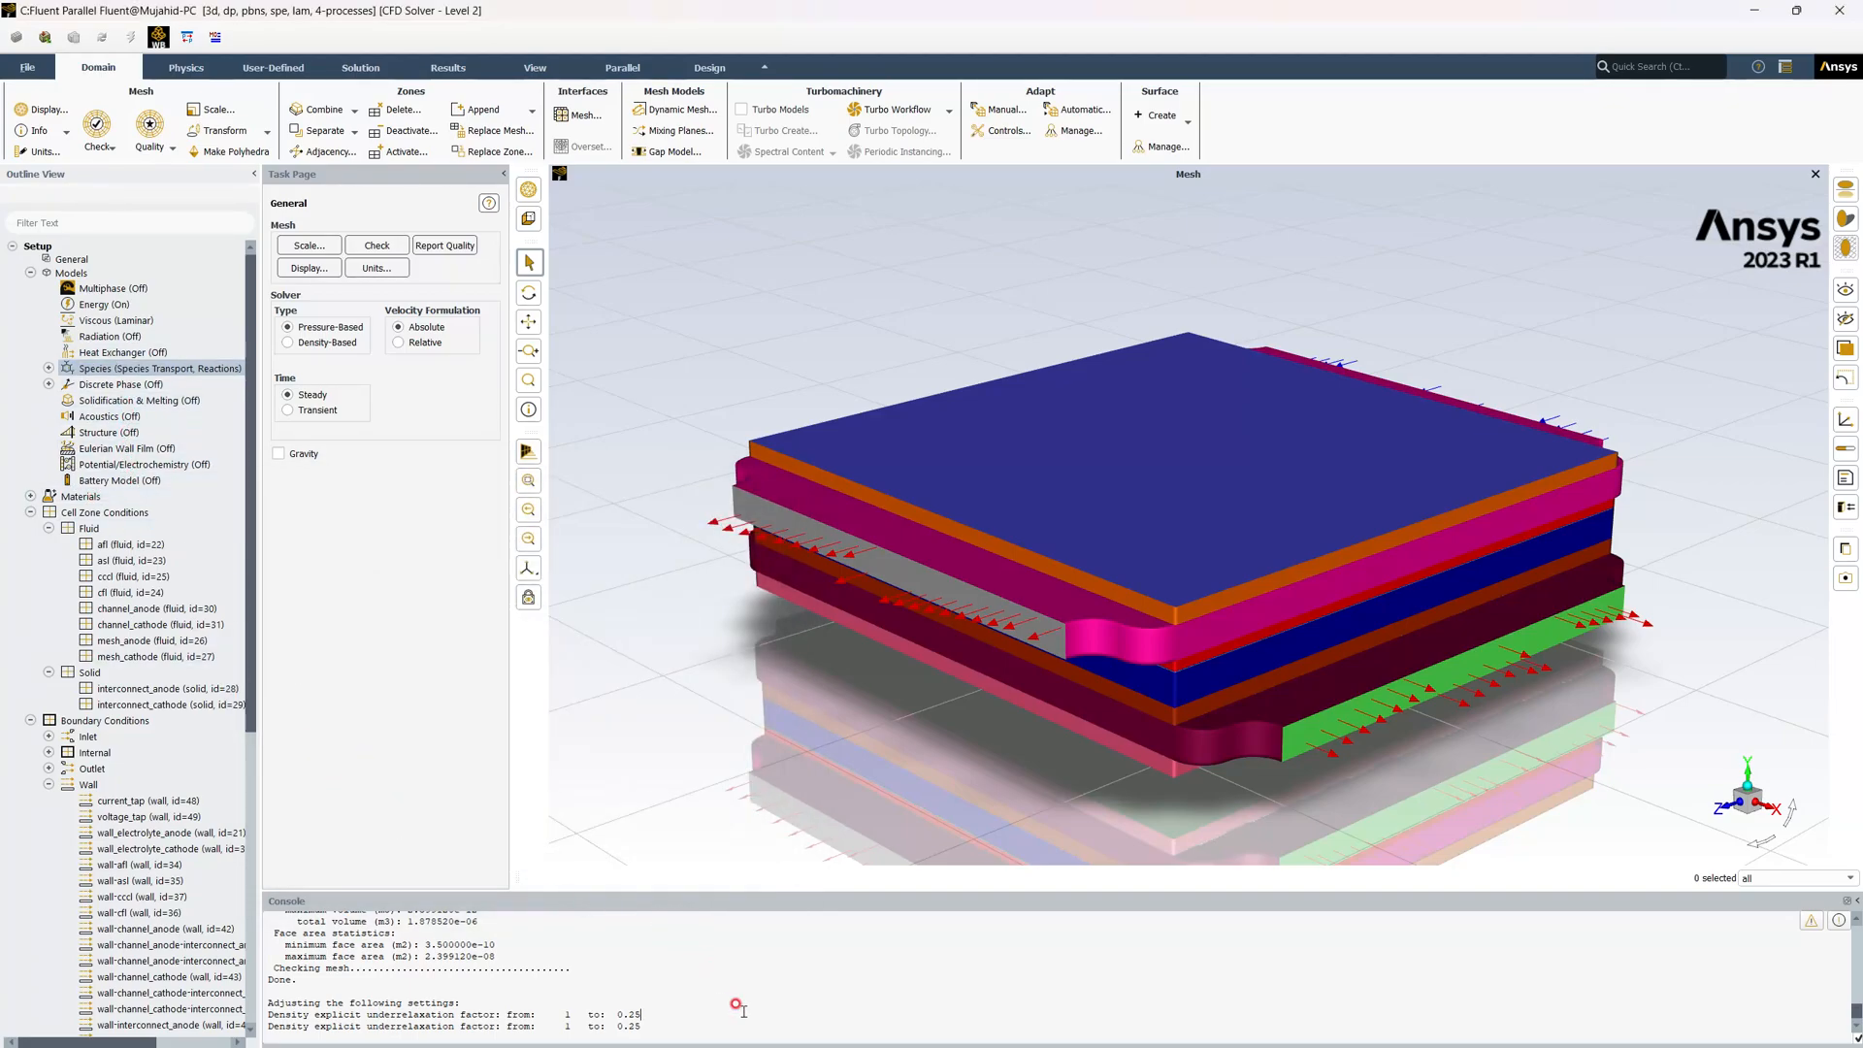
{"action": "key", "text": "Return"}
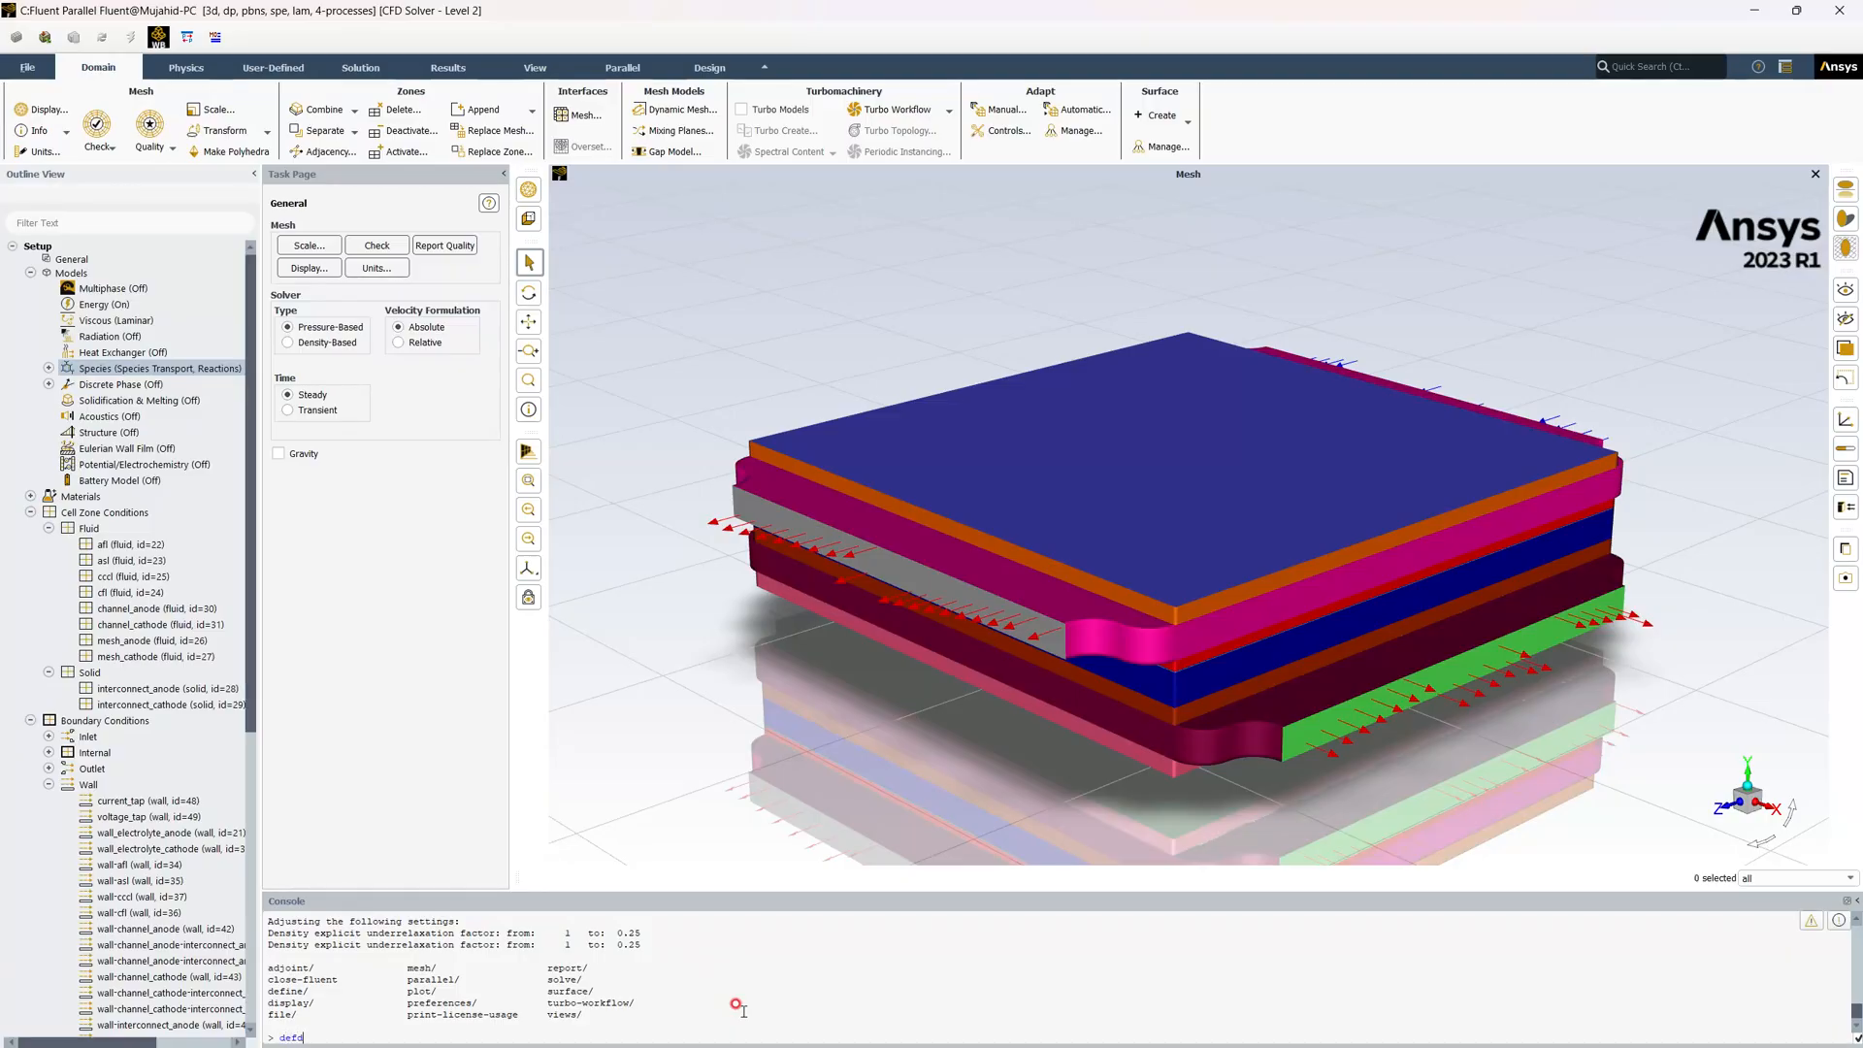
{"action": "type", "text": "define"}
{"action": "key", "text": "Return"}
{"action": "type", "text": "models"}
{"action": "key", "text": "Return"}
{"action": "type", "text": "addo"}
{"action": "key", "text": "Return"}
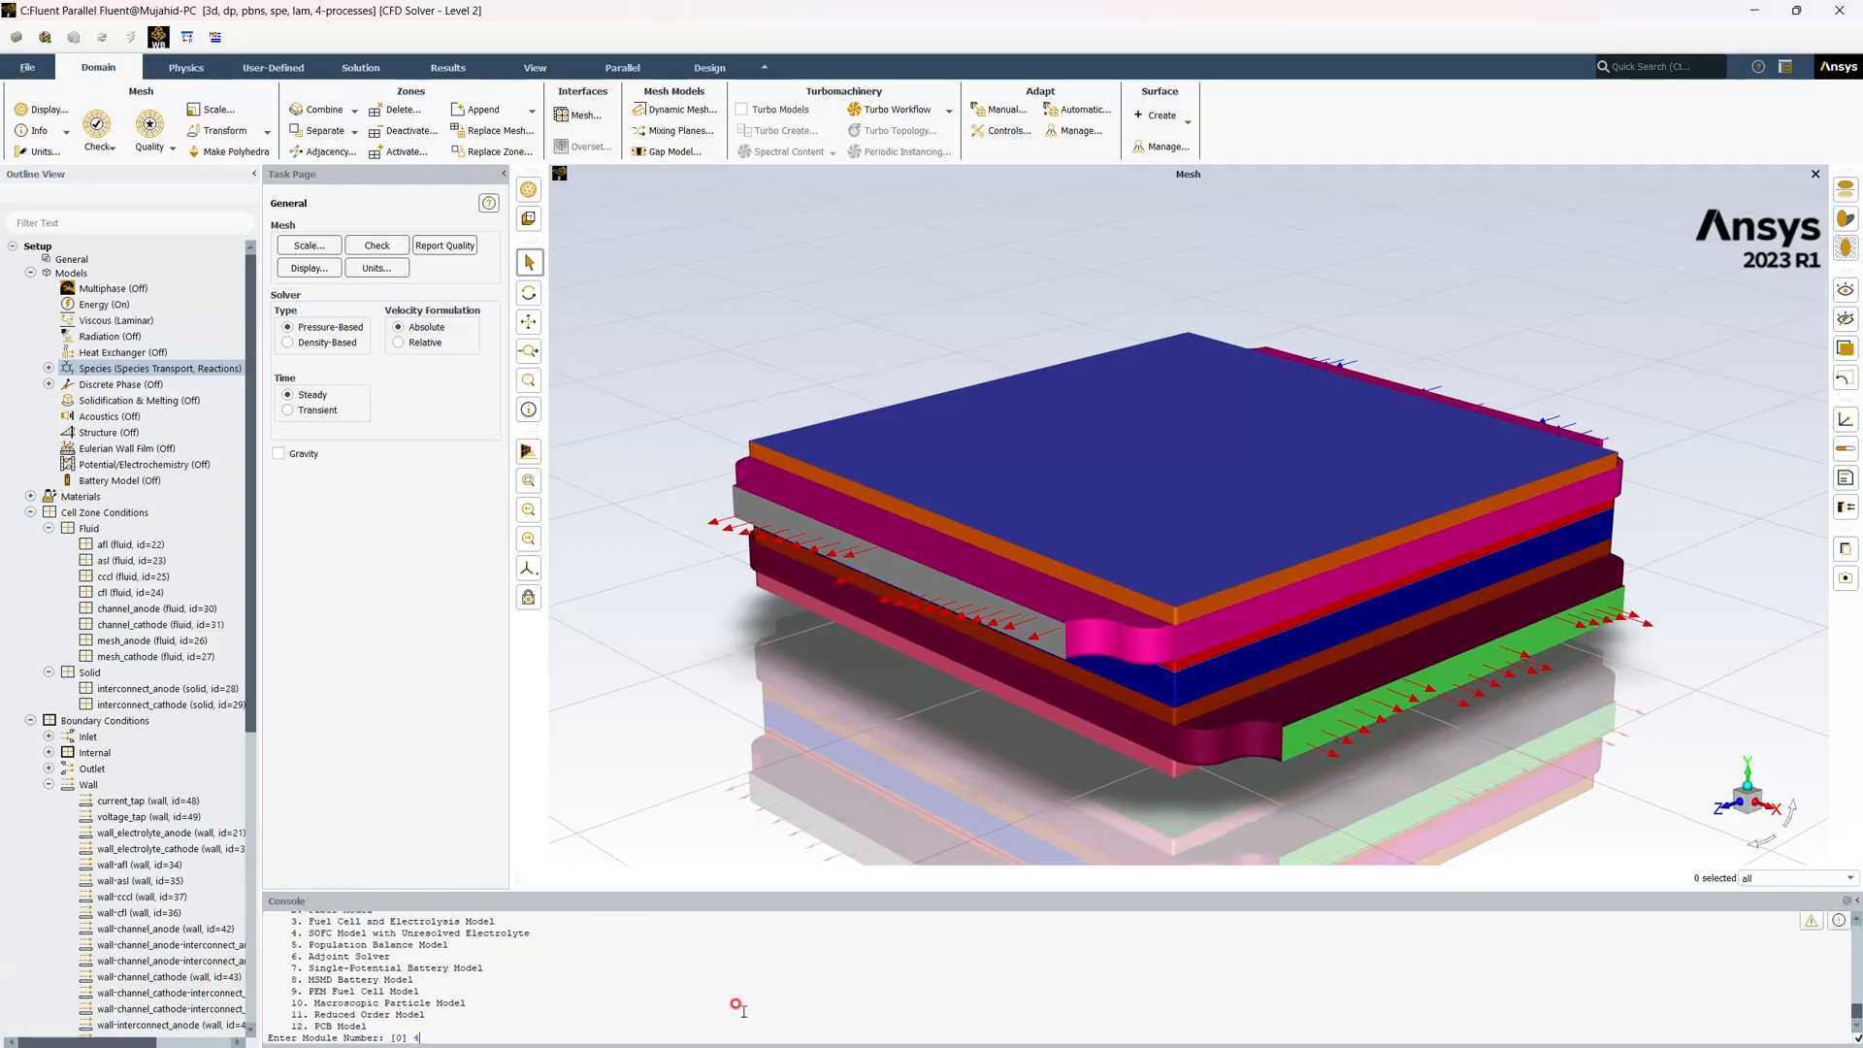
{"action": "type", "text": "4"}
{"action": "key", "text": "Return"}
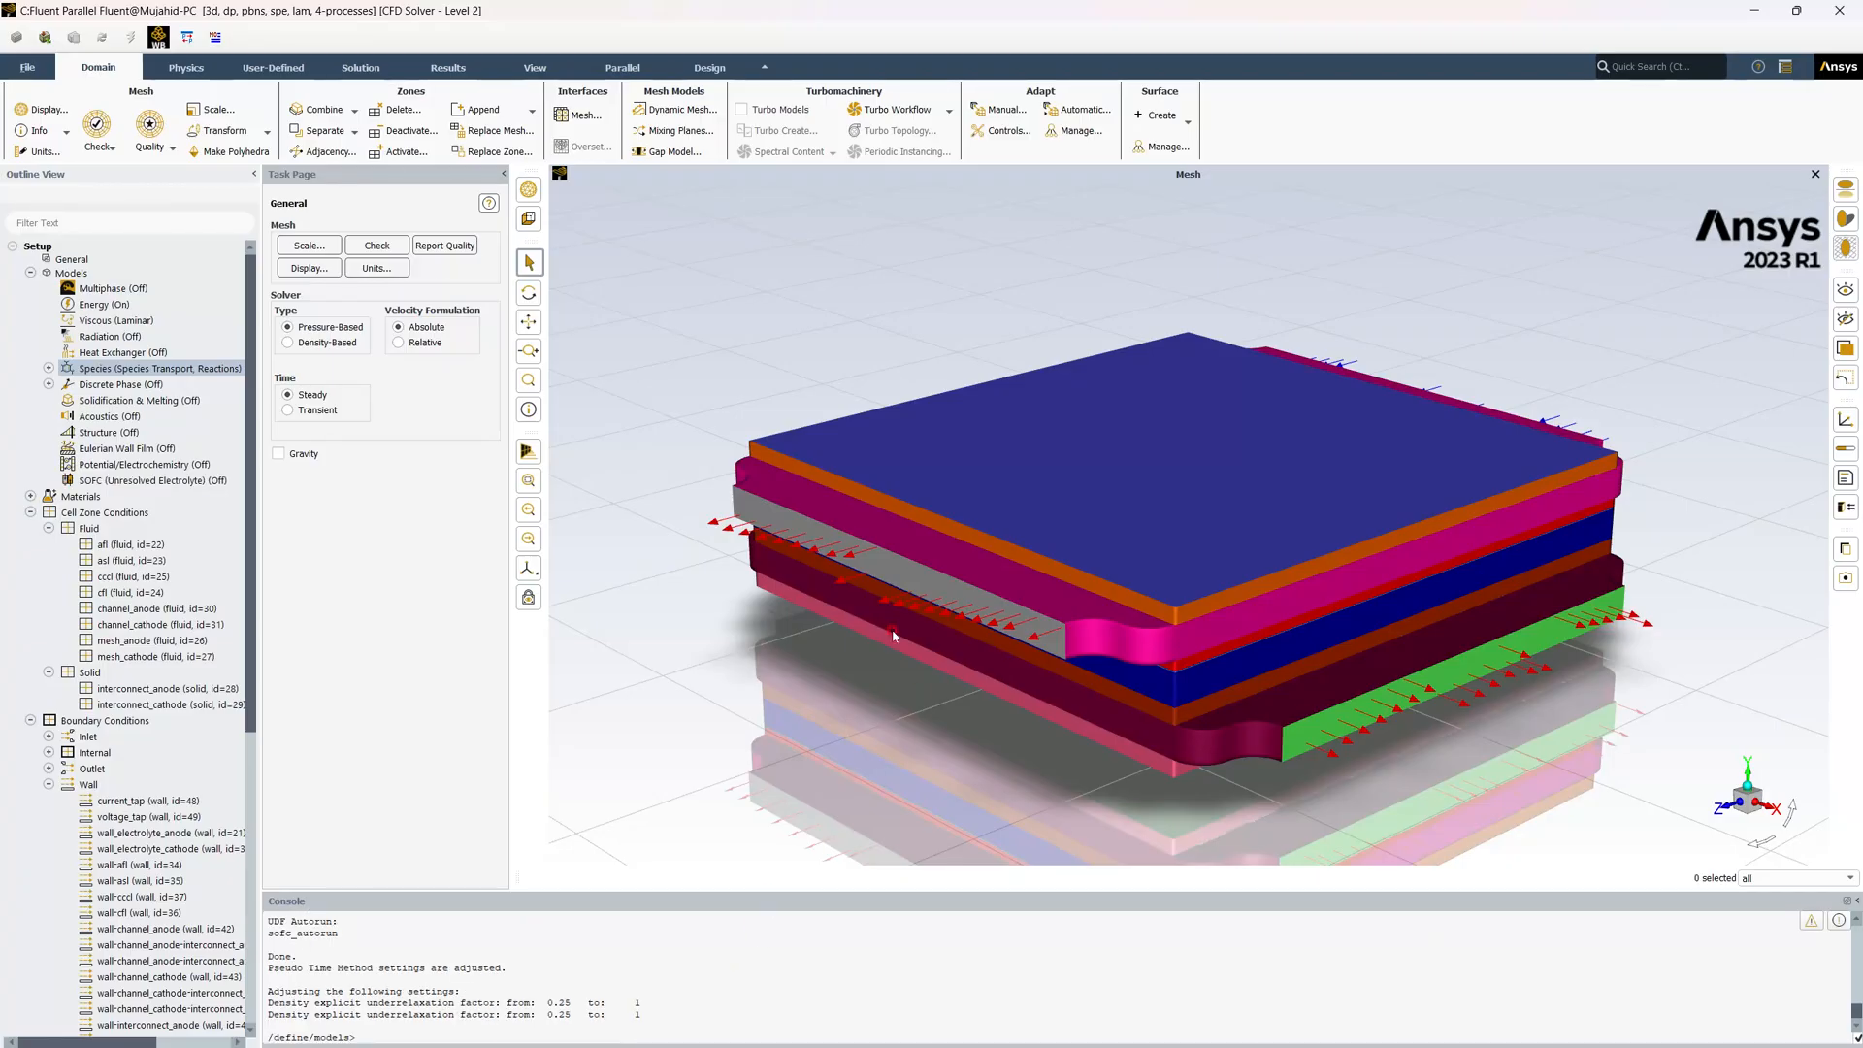
Enable the SOFC (Unresolved Electrolyte) model and turn on Knudsen diffusion in its model options
{"action": "left_click", "coordinate": [160, 480]}
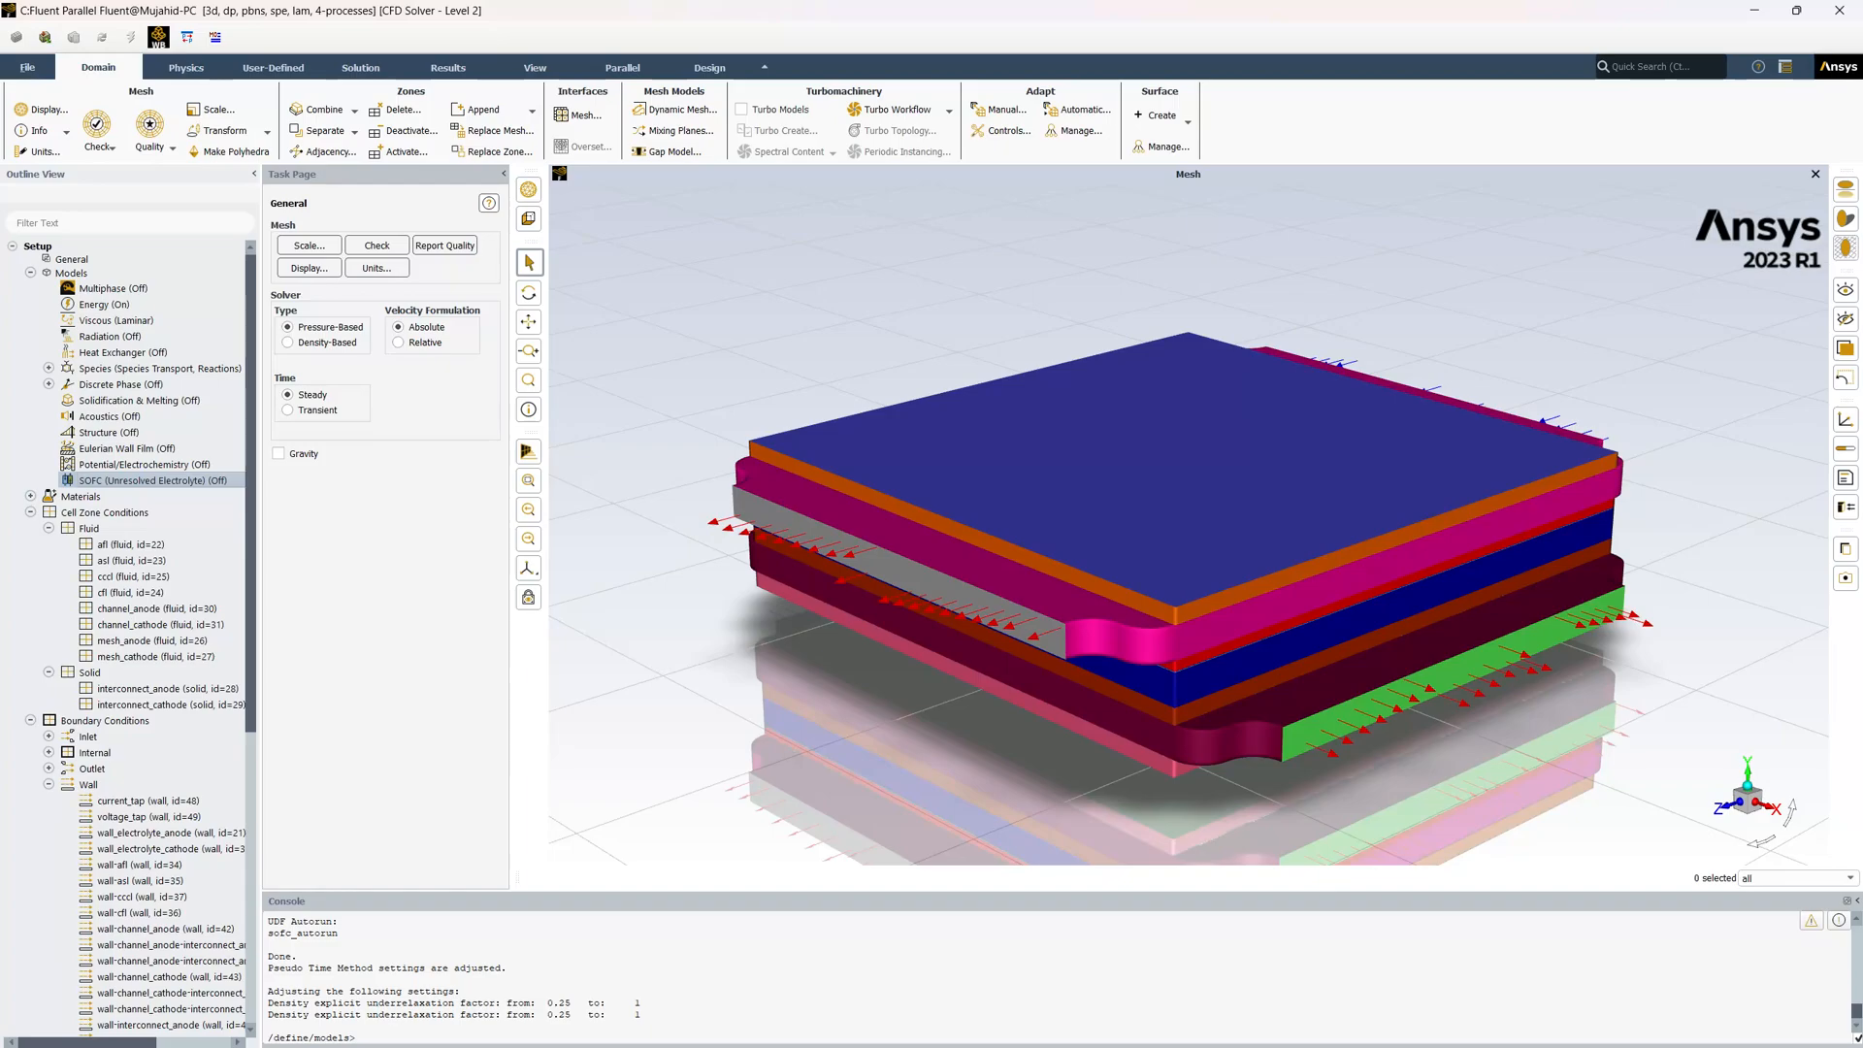
{"action": "left_click", "coordinate": [276, 511]}
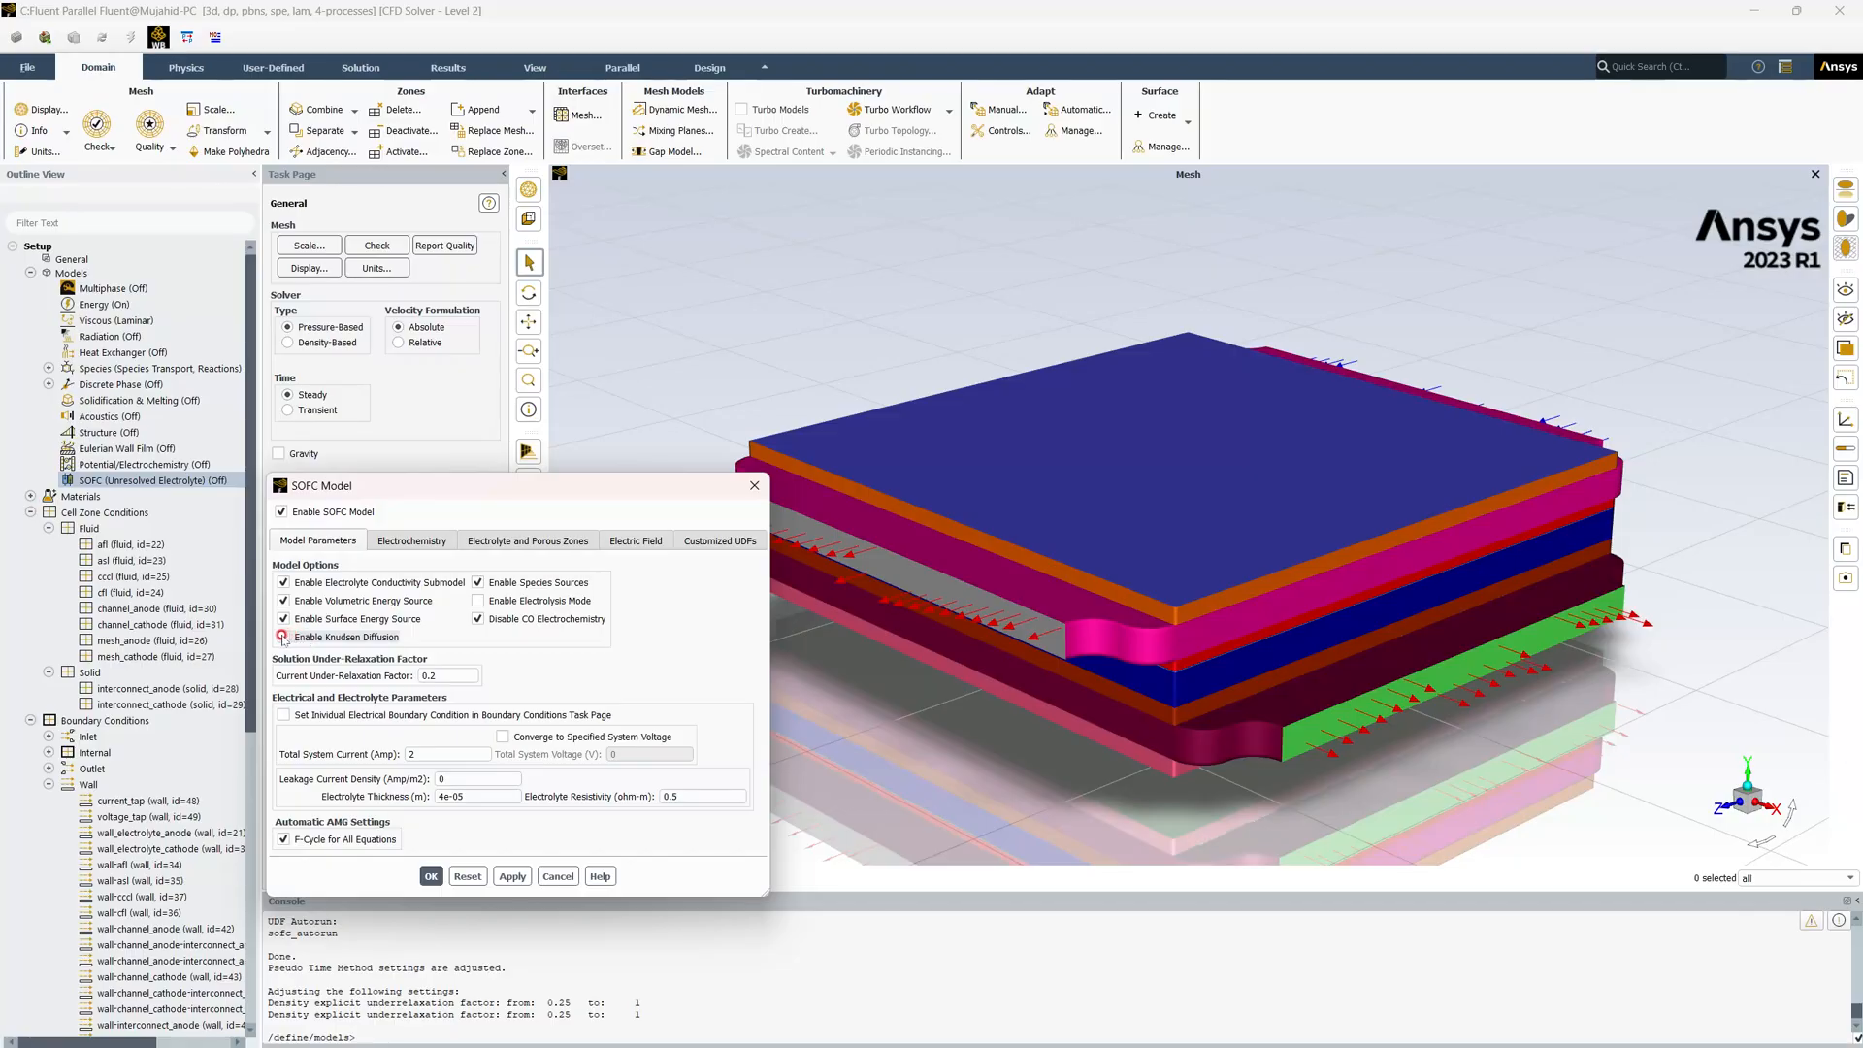
{"action": "left_click", "coordinate": [282, 637]}
{"action": "left_click_drag", "start_coordinate": [396, 486], "coordinate": [489, 405]}
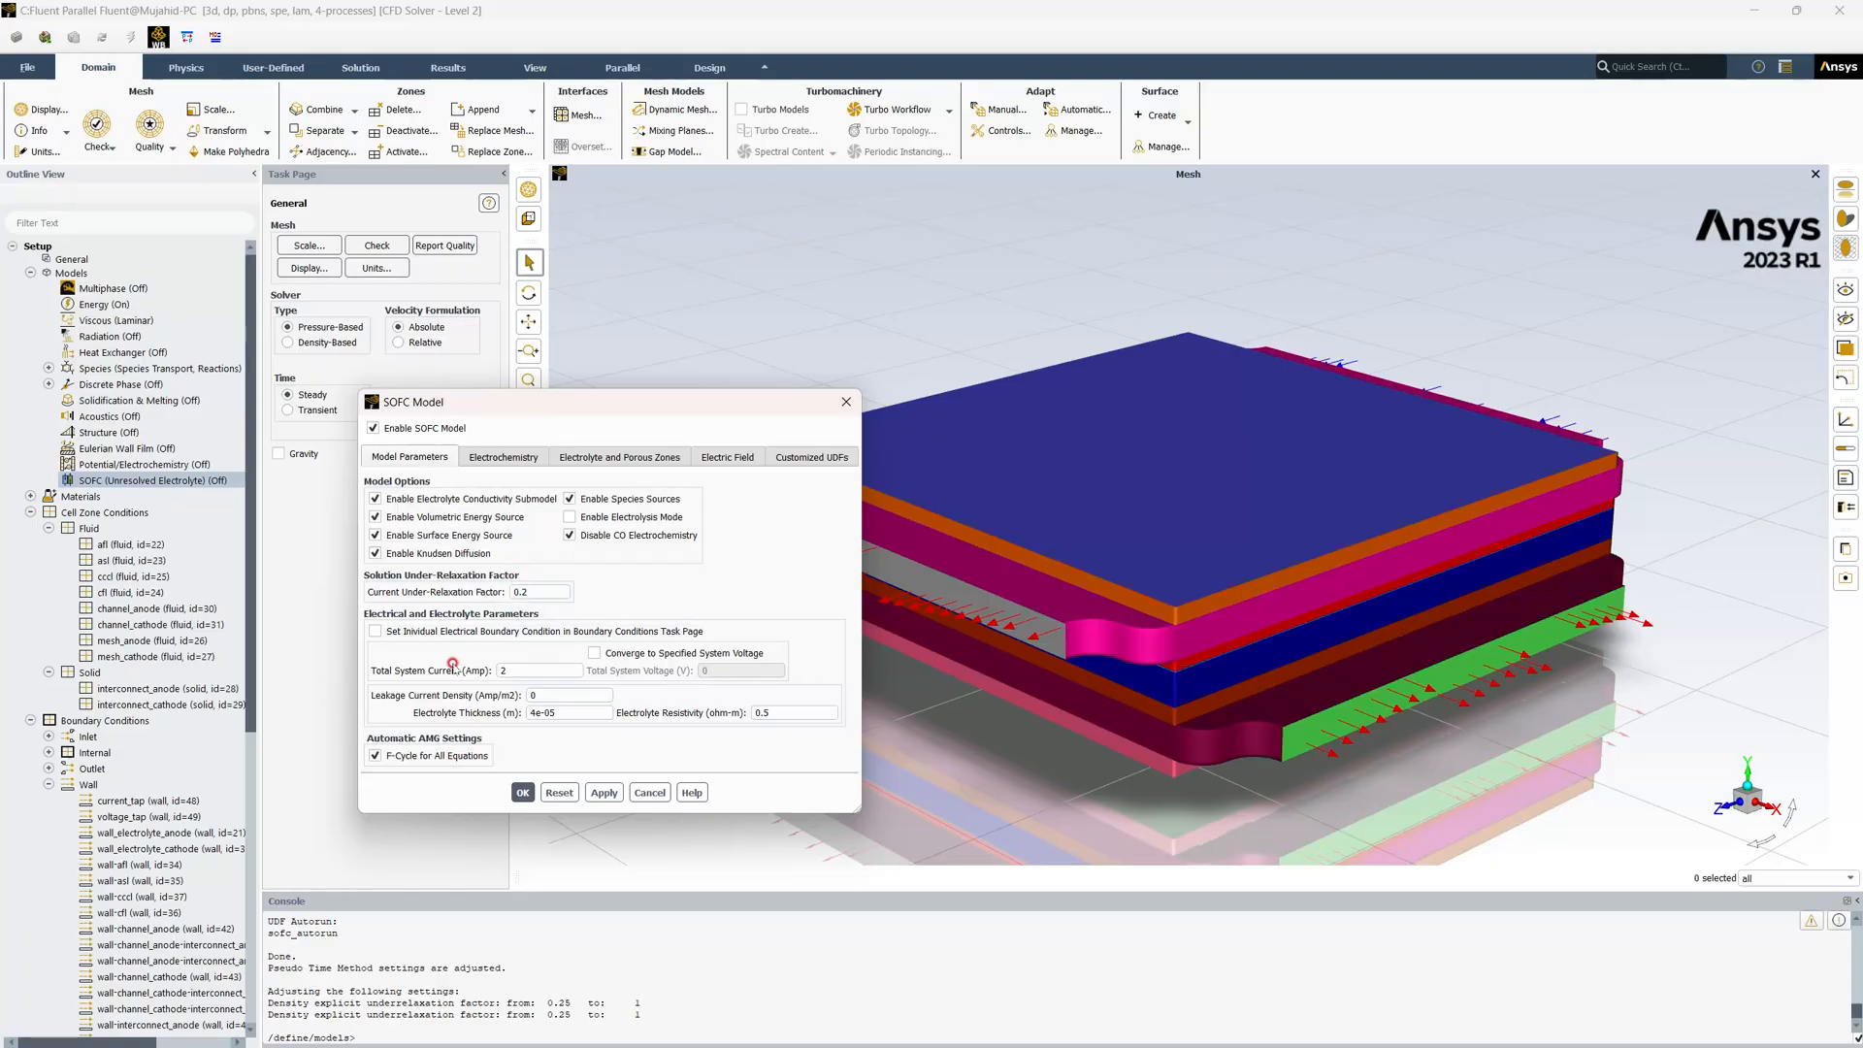
Set the SOFC total system current to 0.01 A, electrolyte thickness to 1.05e-5 m and electrolyte resistivity to 0.45445 ohm-m, and apply
{"action": "double_click", "coordinate": [507, 670]}
{"action": "type", "text": "0.01"}
{"action": "left_click", "coordinate": [579, 710]}
{"action": "left_click_drag", "start_coordinate": [583, 713], "coordinate": [490, 713]}
{"action": "type", "text": "1.05e-5"}
{"action": "left_click", "coordinate": [678, 713]}
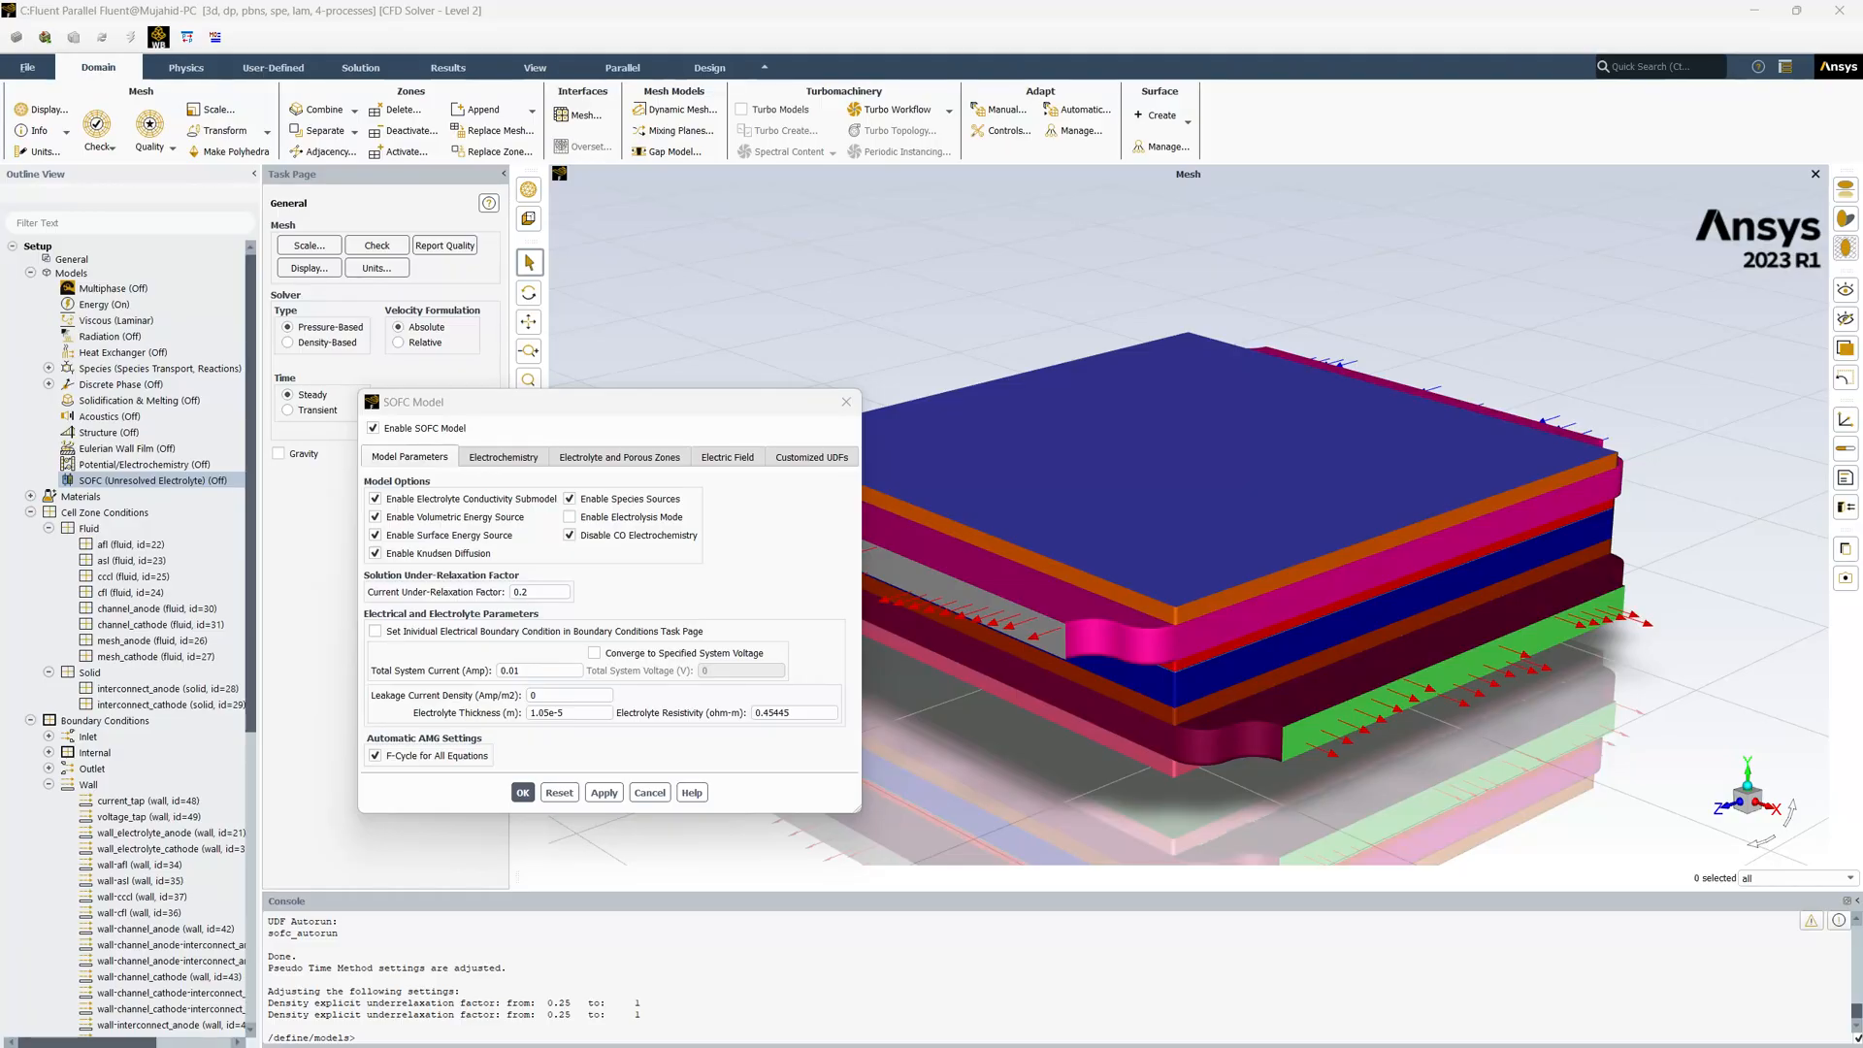
{"action": "left_click", "coordinate": [600, 793]}
Set the electrochemistry exchange current densities to 27669.40 for the anode and 2011.46 for the cathode
{"action": "left_click", "coordinate": [499, 458]}
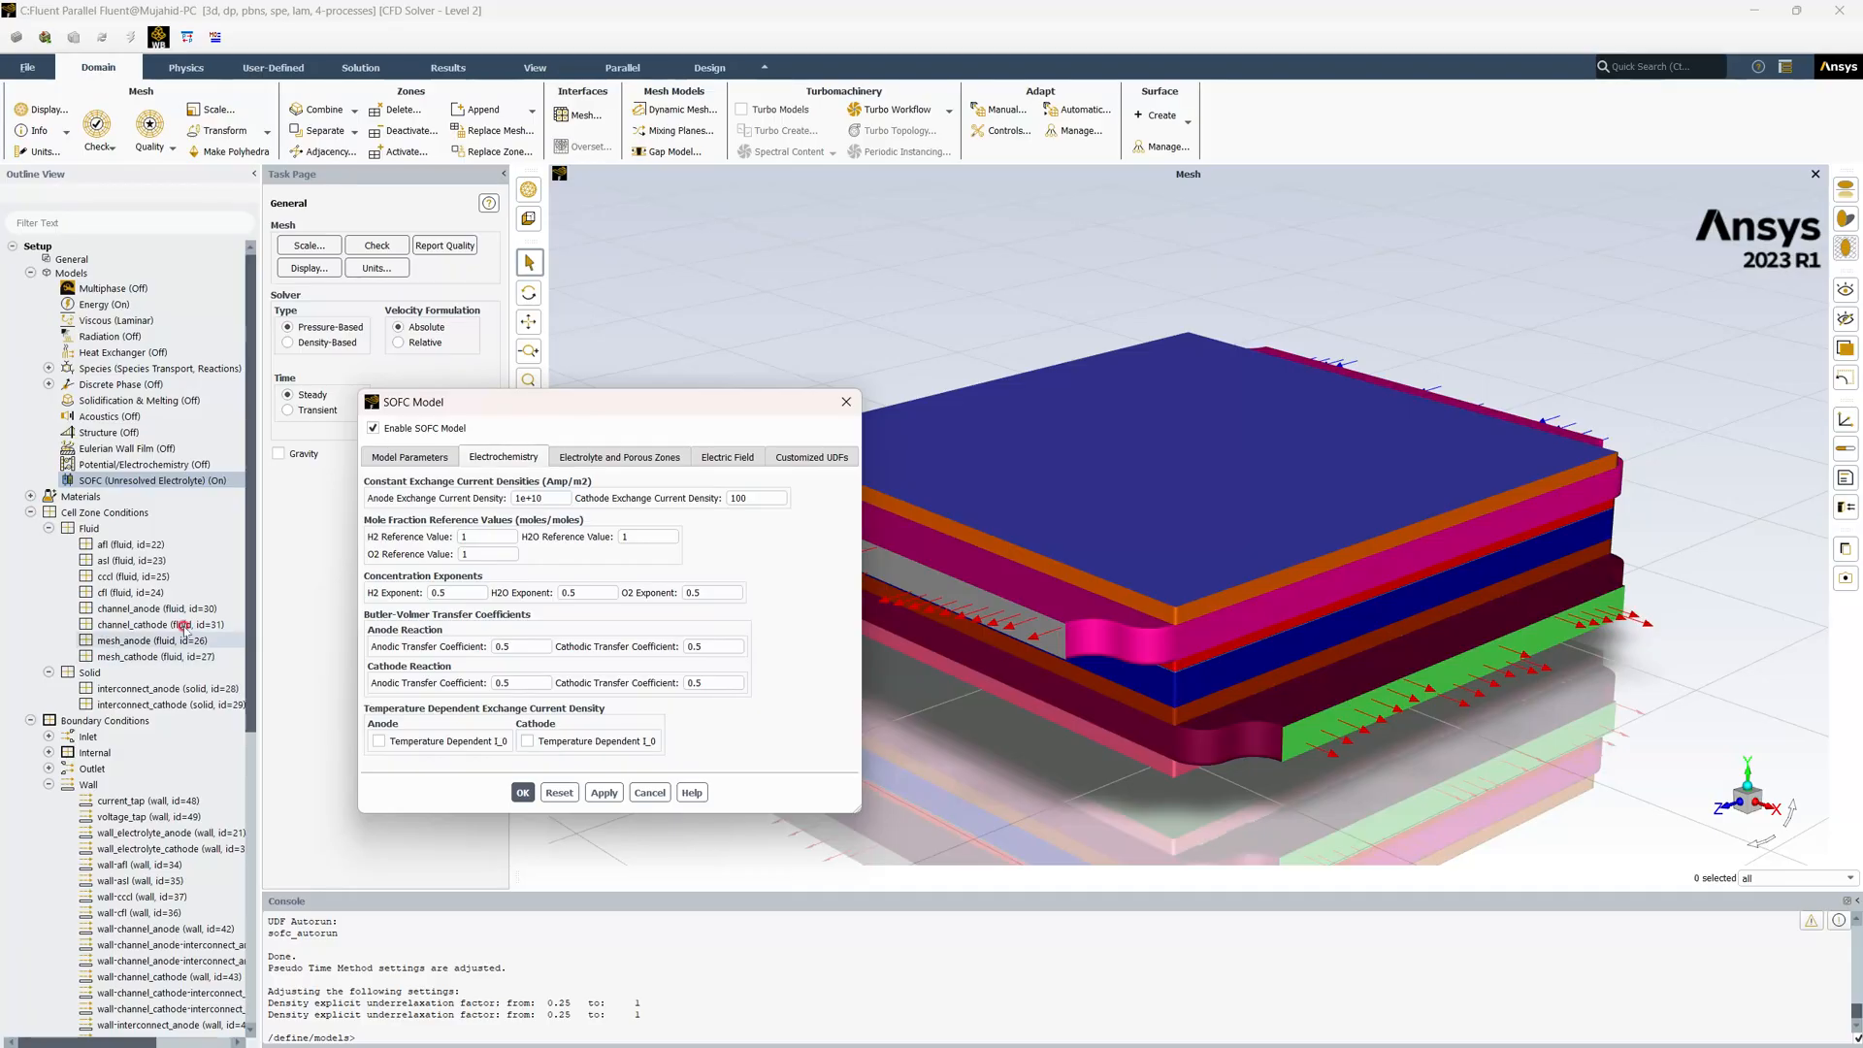
{"action": "left_click_drag", "start_coordinate": [569, 499], "coordinate": [494, 491]}
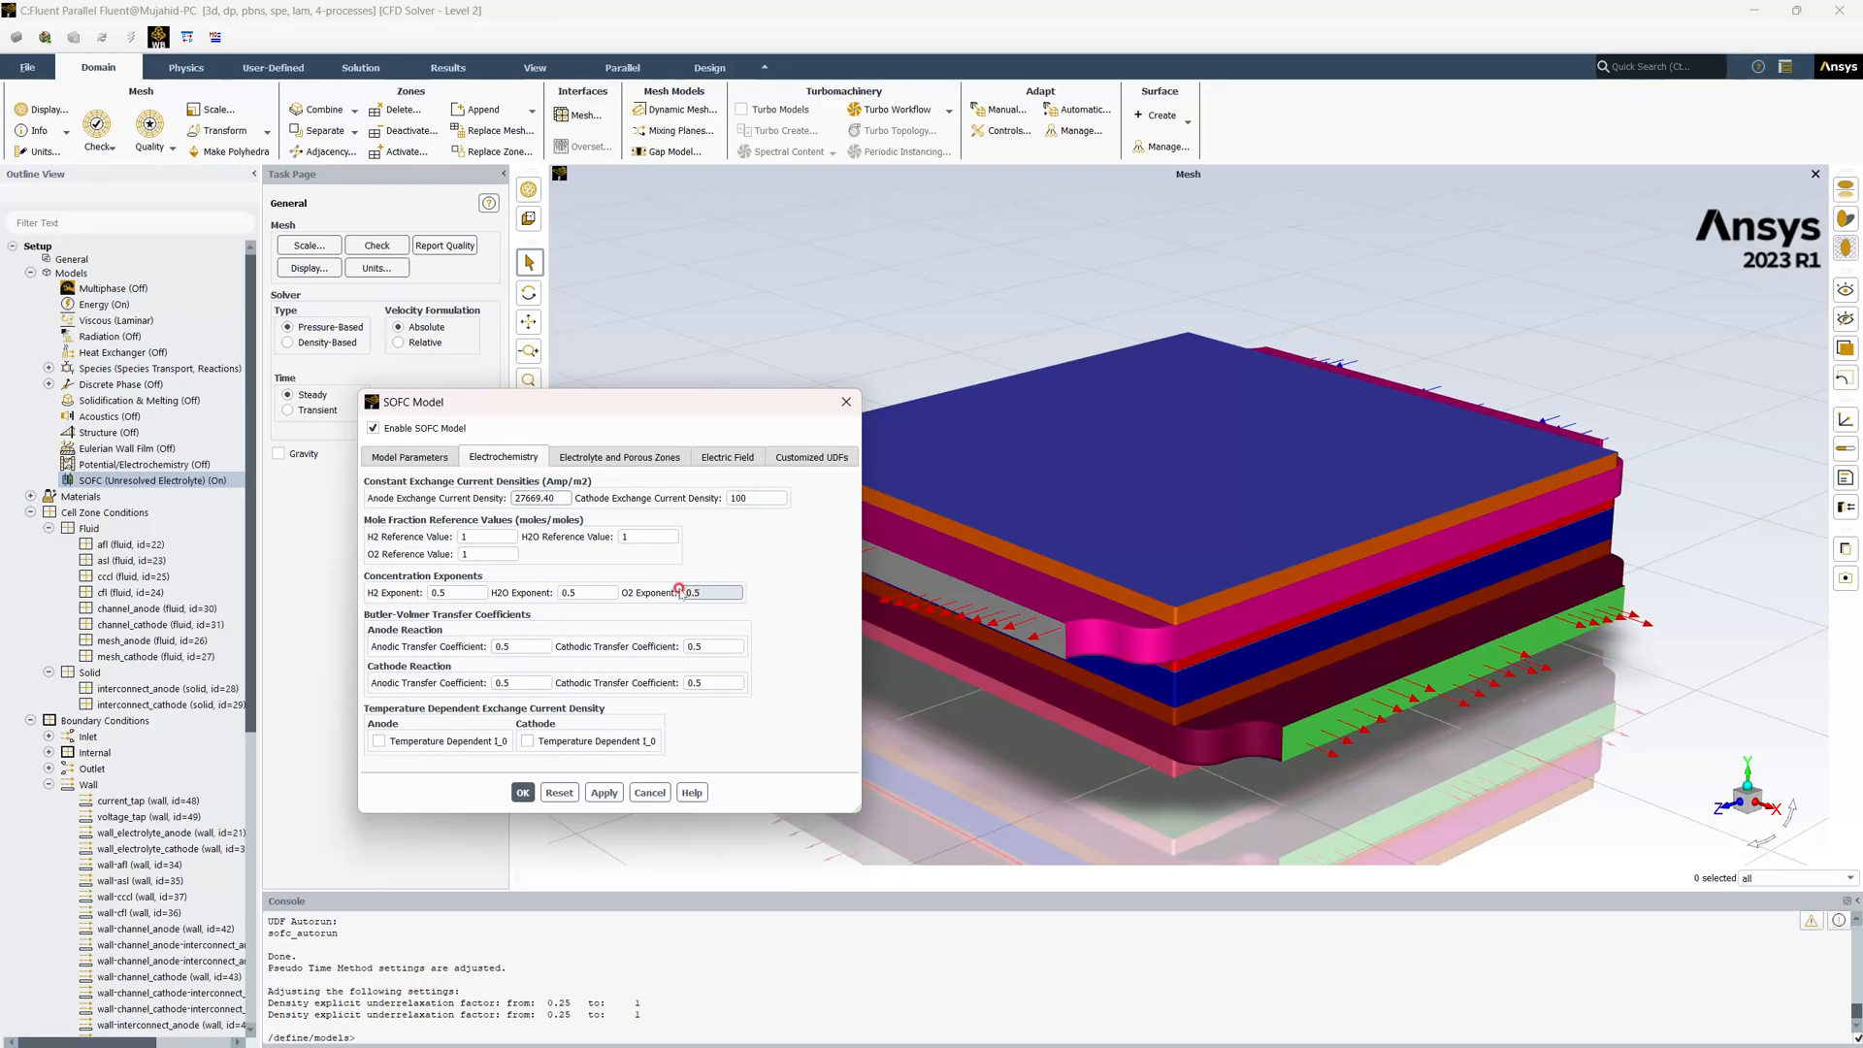
{"action": "left_click_drag", "start_coordinate": [754, 499], "coordinate": [719, 500]}
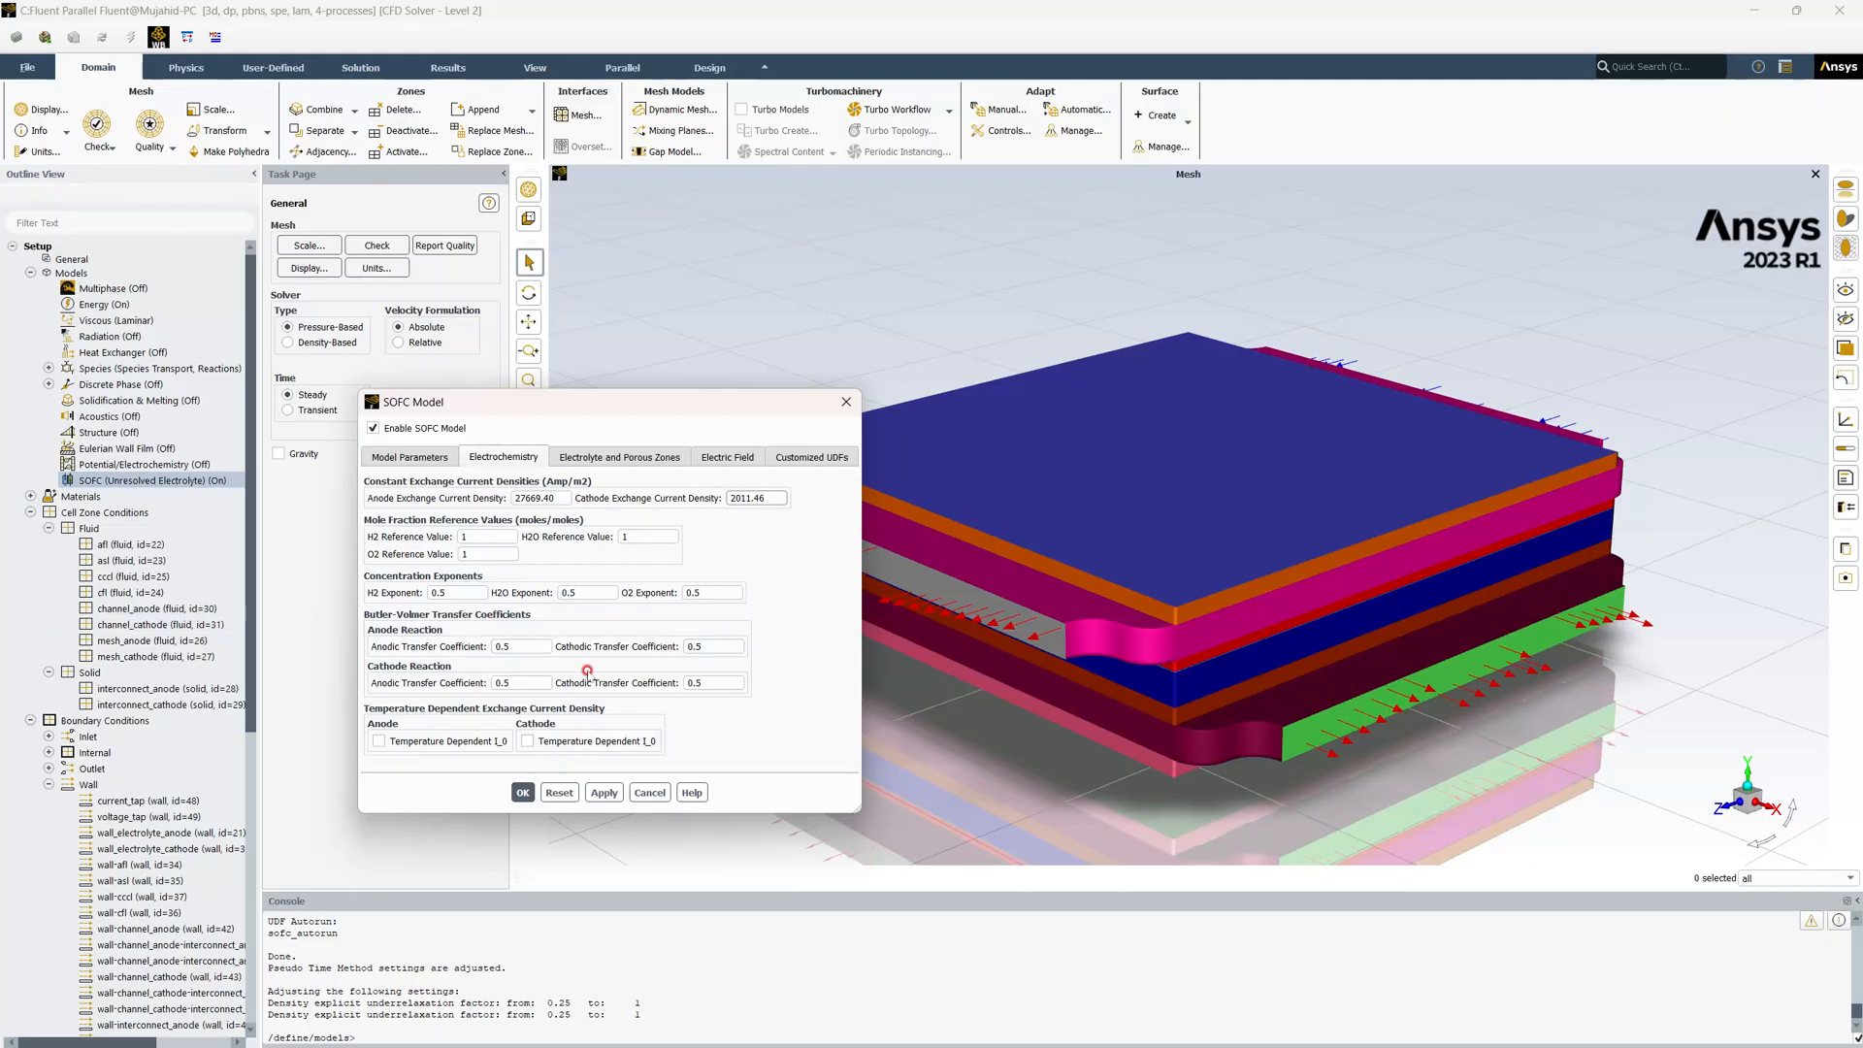
Set the concentration exponents to 1 for H2, 1 for H2O and 0.25 for O2, and apply them
{"action": "left_click", "coordinate": [450, 590]}
{"action": "double_click", "coordinate": [446, 592]}
{"action": "type", "text": "1"}
{"action": "double_click", "coordinate": [574, 592]}
{"action": "type", "text": "1"}
{"action": "key", "text": "Tab"}
{"action": "type", "text": "0.25"}
{"action": "left_click", "coordinate": [602, 792]}
{"action": "left_click", "coordinate": [493, 644]}
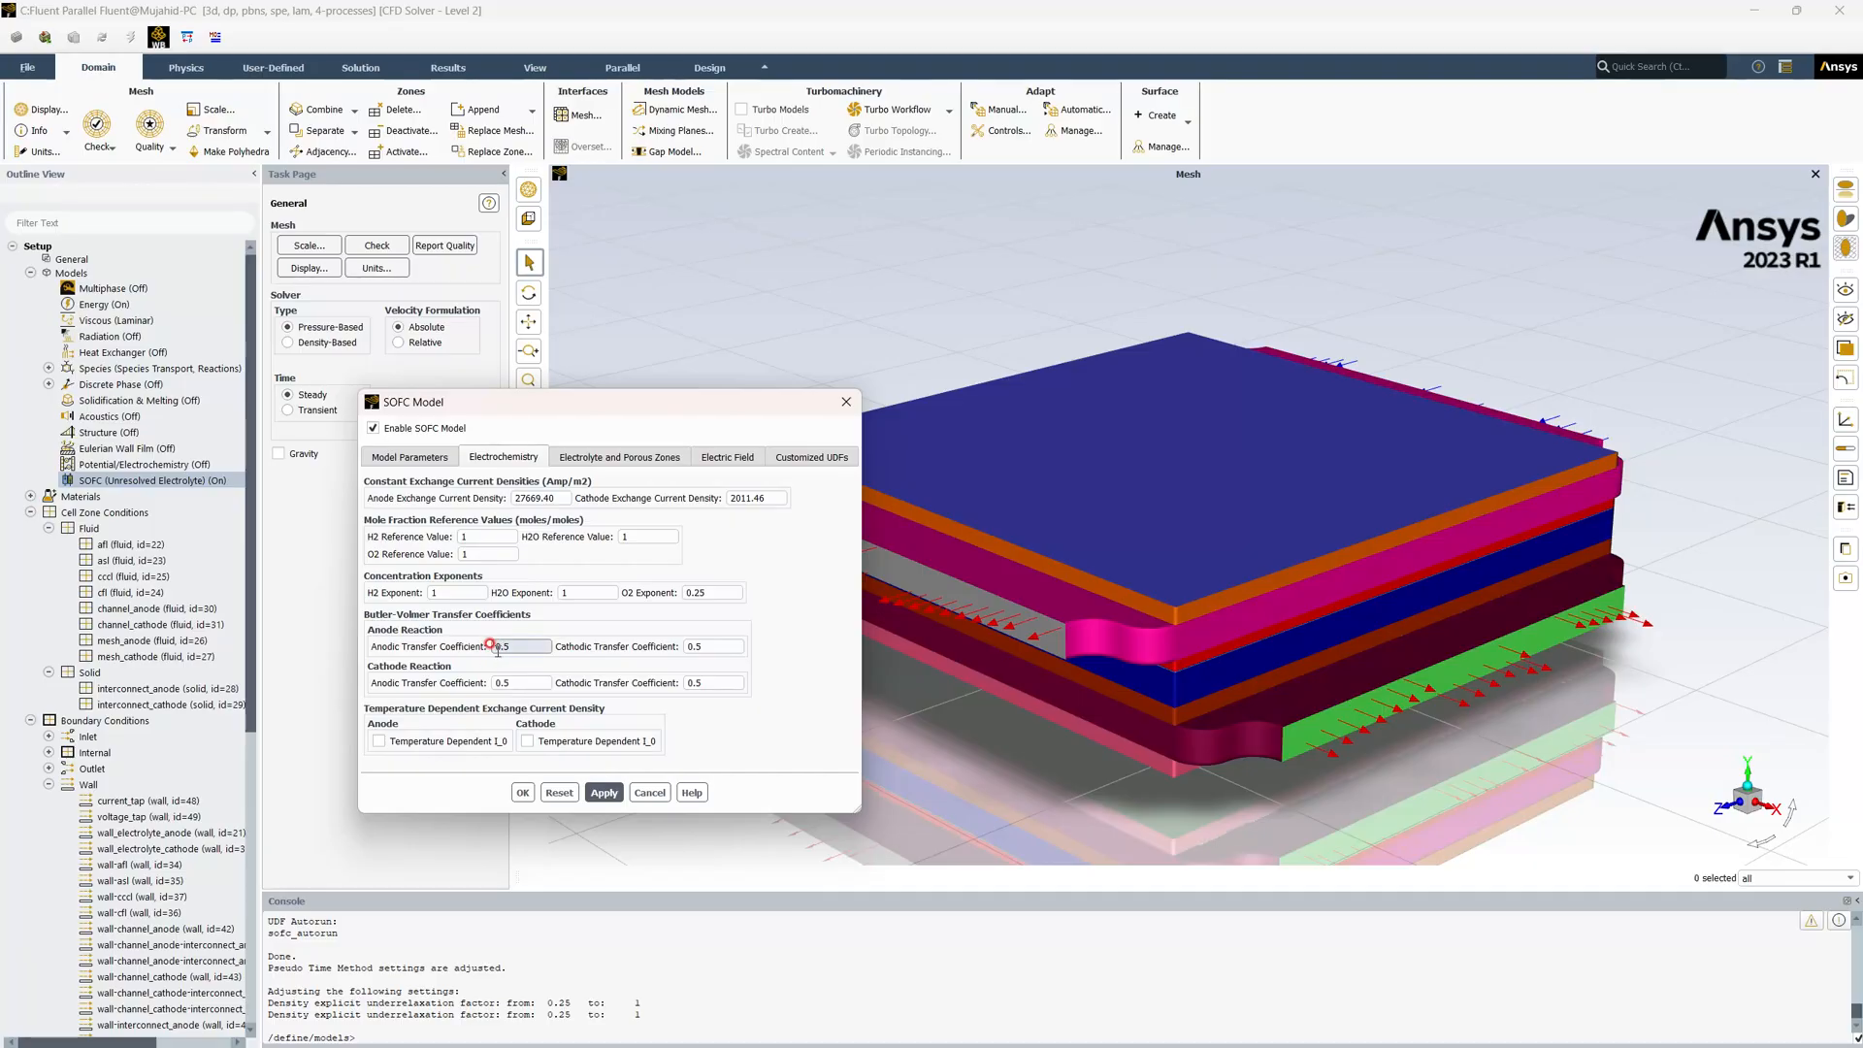
{"action": "left_click", "coordinate": [525, 679]}
Assign wall_electrolyte_anode as the anode electrolyte interface and wall_electrolyte_cathode as the cathode electrolyte interface
{"action": "left_click", "coordinate": [596, 458]}
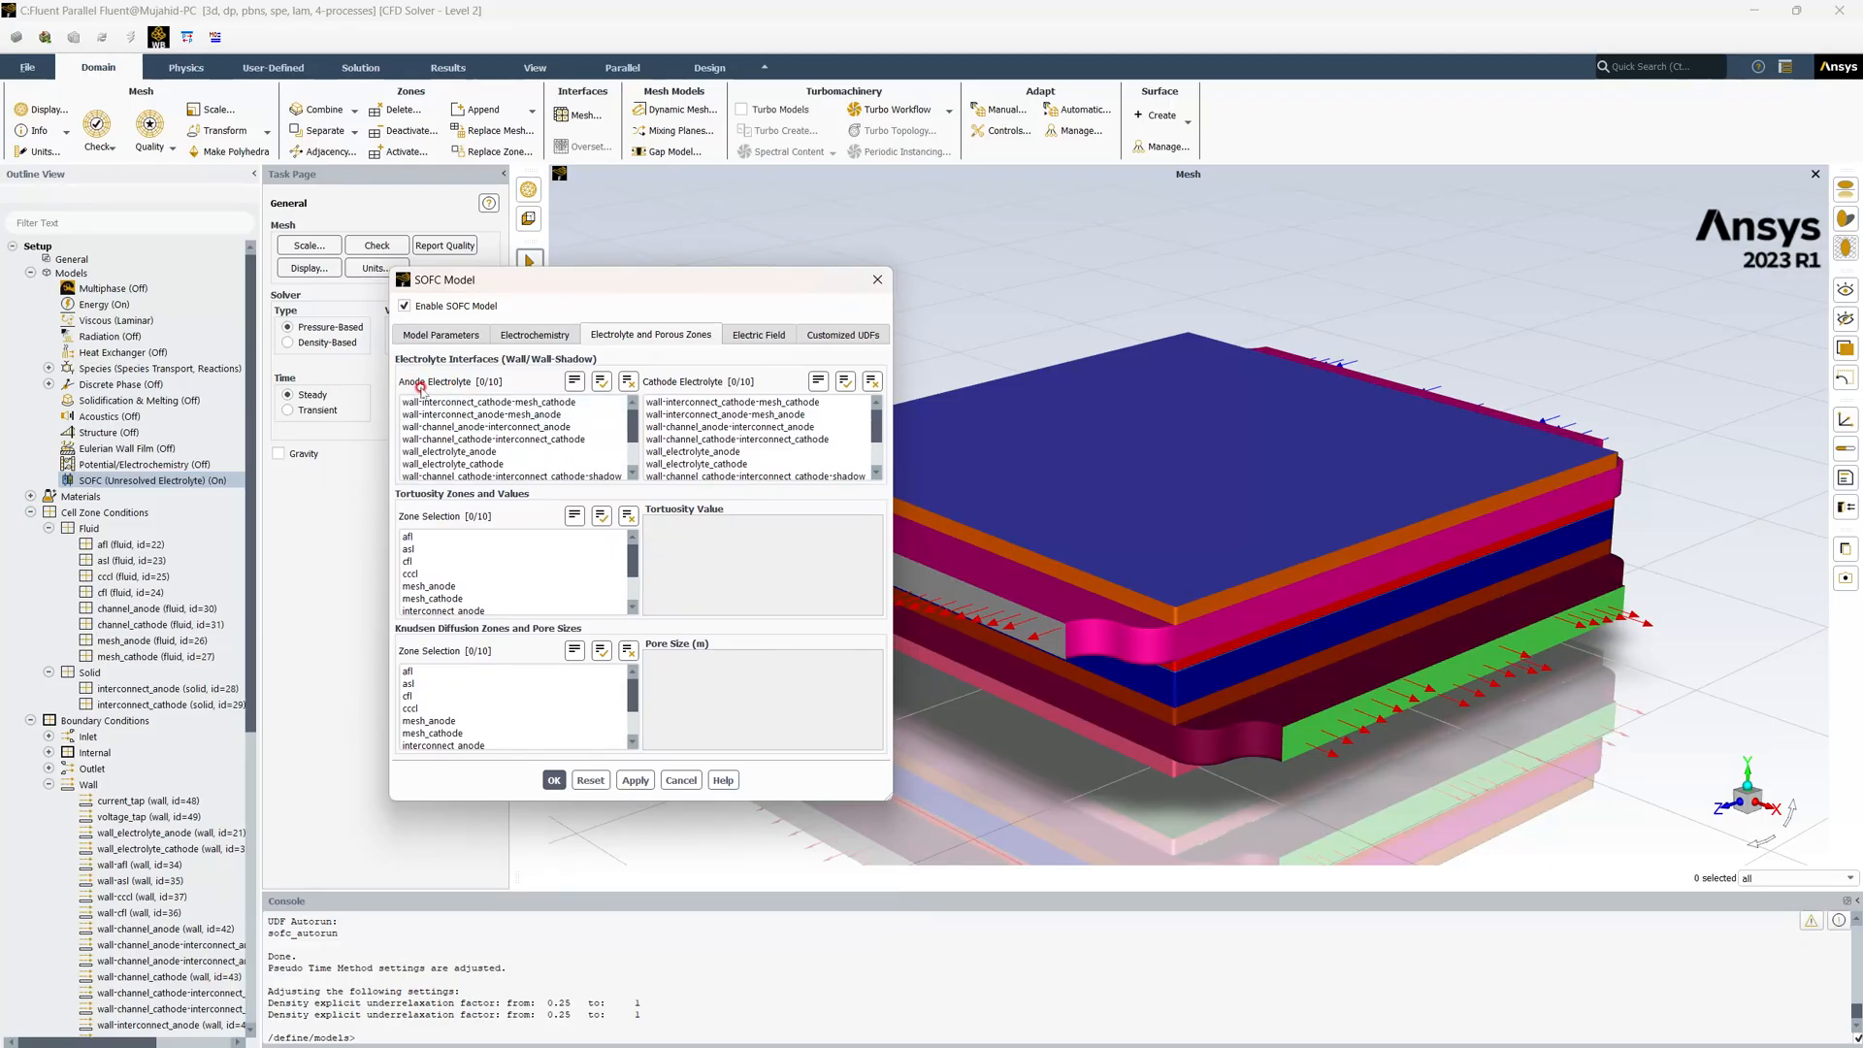
{"action": "left_click", "coordinate": [465, 453]}
{"action": "left_click", "coordinate": [713, 463]}
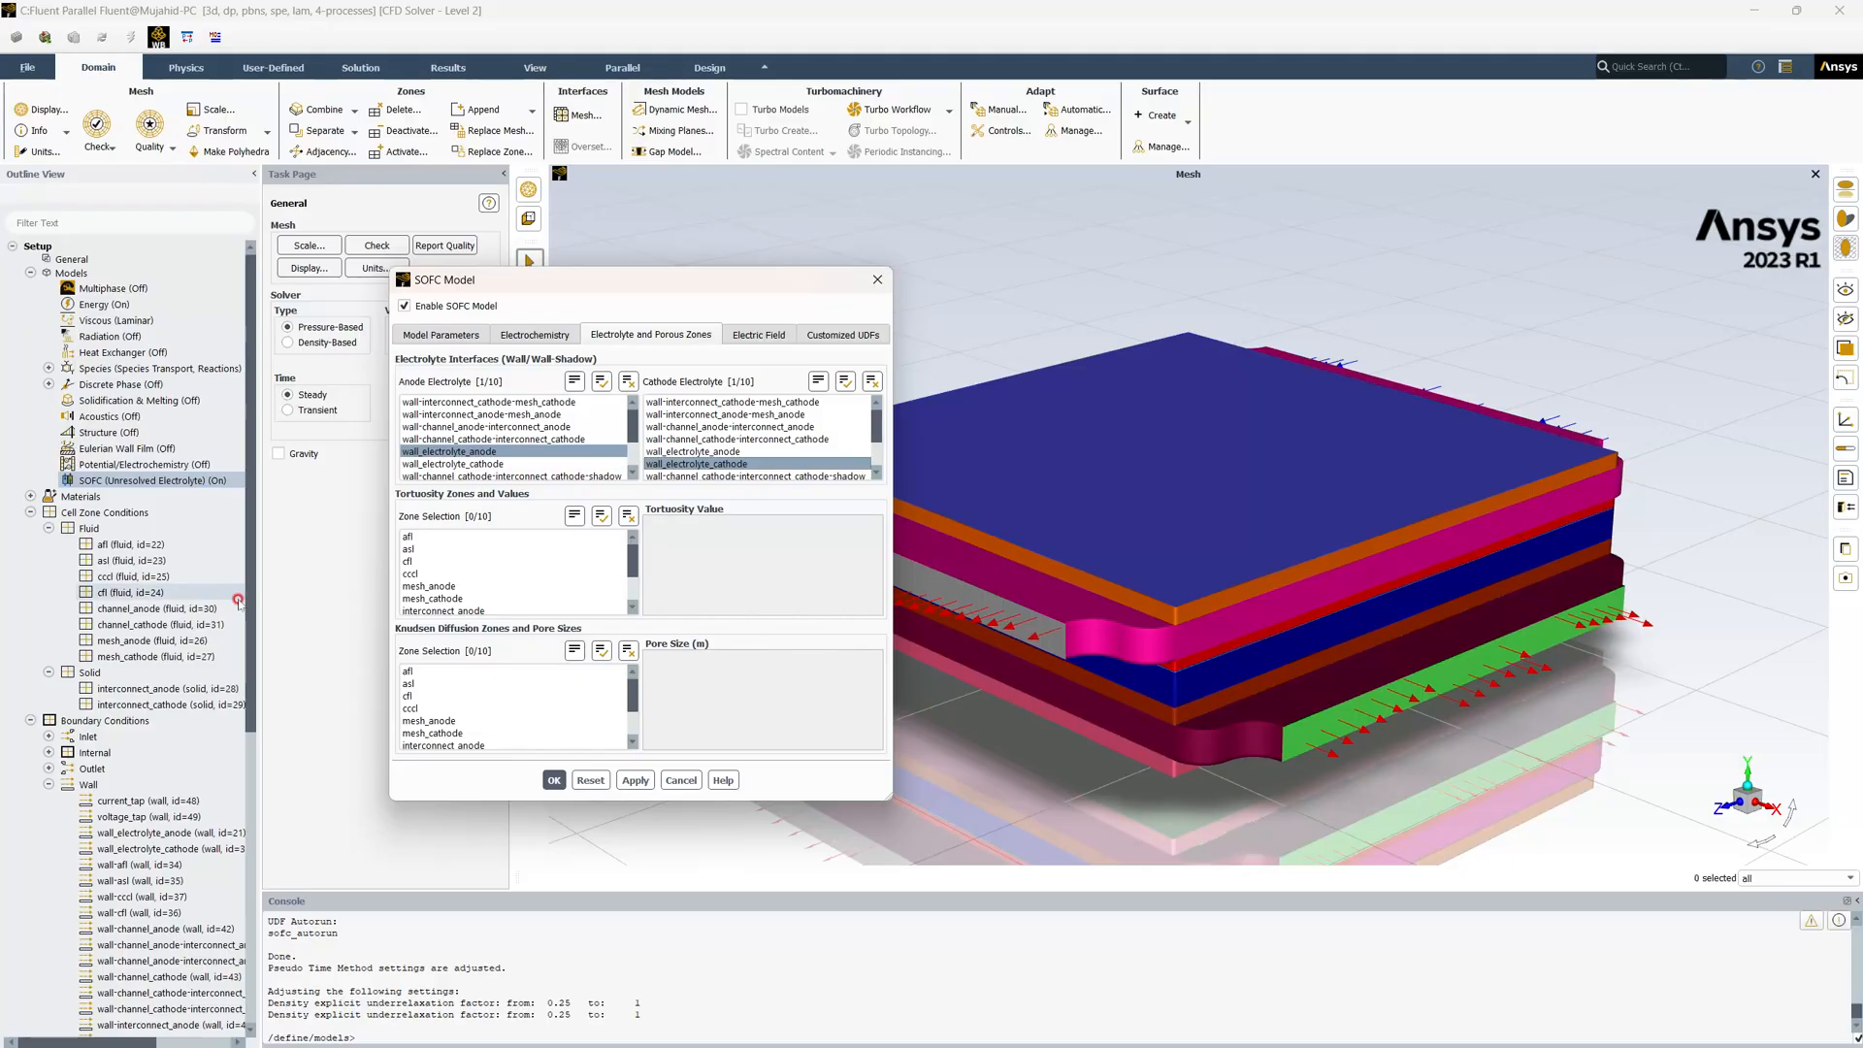
Select afl, asl, cfl, cccl, mesh_anode and mesh_cathode as the tortuosity zones
{"action": "left_click", "coordinate": [433, 536]}
{"action": "left_click", "coordinate": [411, 549]}
{"action": "left_click", "coordinate": [418, 561]}
{"action": "left_click", "coordinate": [430, 573]}
{"action": "left_click", "coordinate": [436, 588]}
{"action": "left_click", "coordinate": [435, 597]}
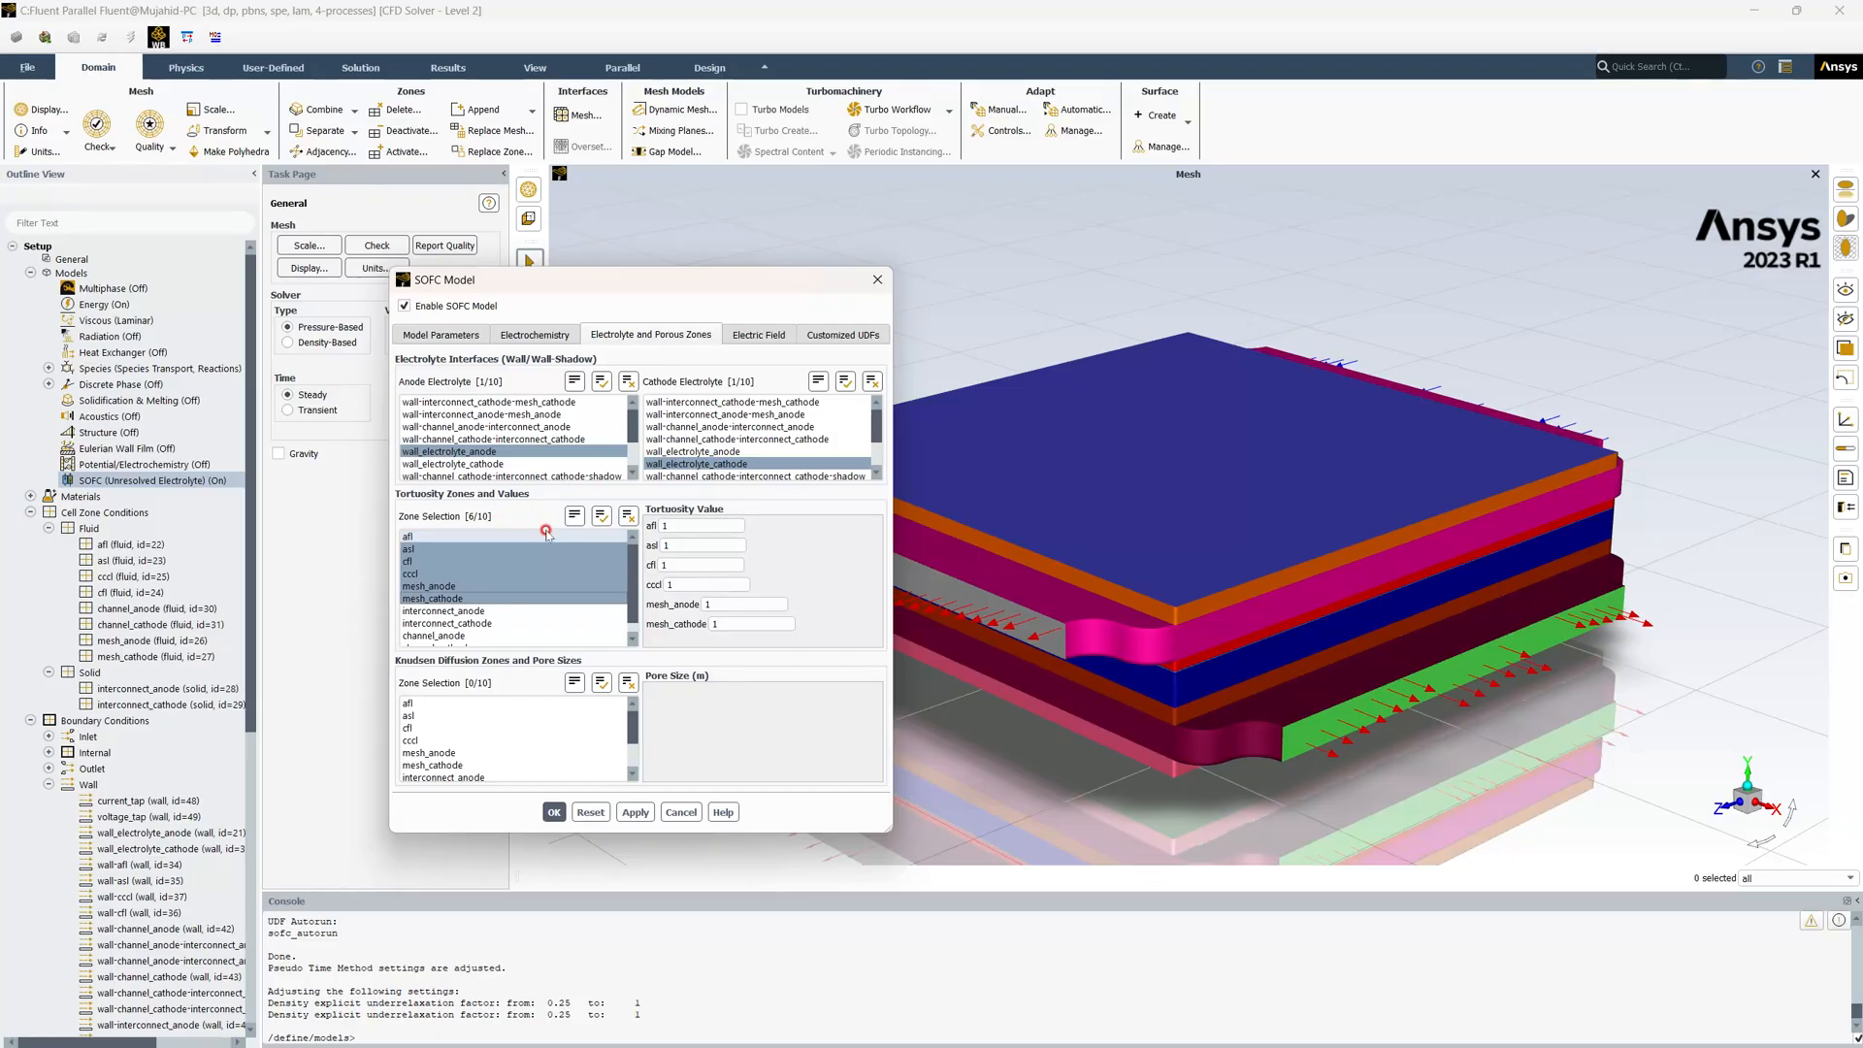
Set the tortuosity values to 13.3 for afl, 1 for asl, 5 for cfl and 3.5 for cccl
{"action": "left_click", "coordinate": [693, 525]}
{"action": "left_click", "coordinate": [701, 526]}
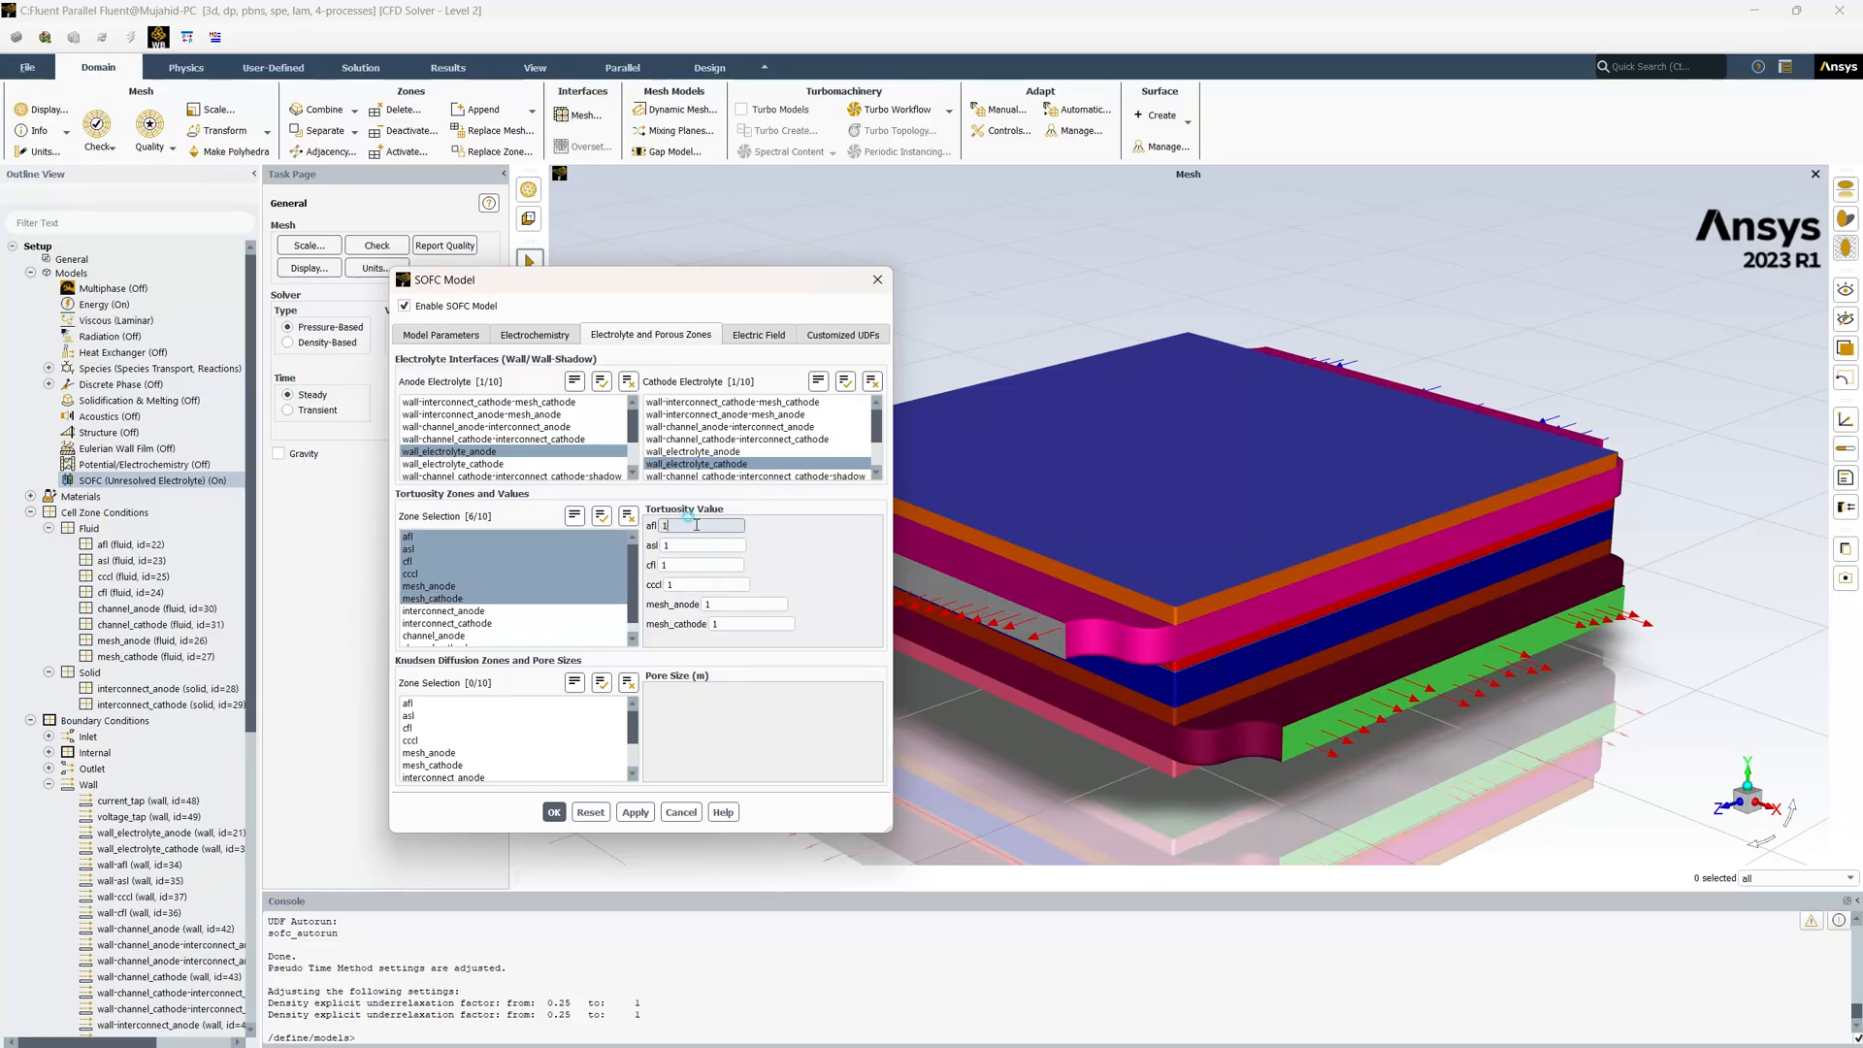
{"action": "key", "text": "Tab"}
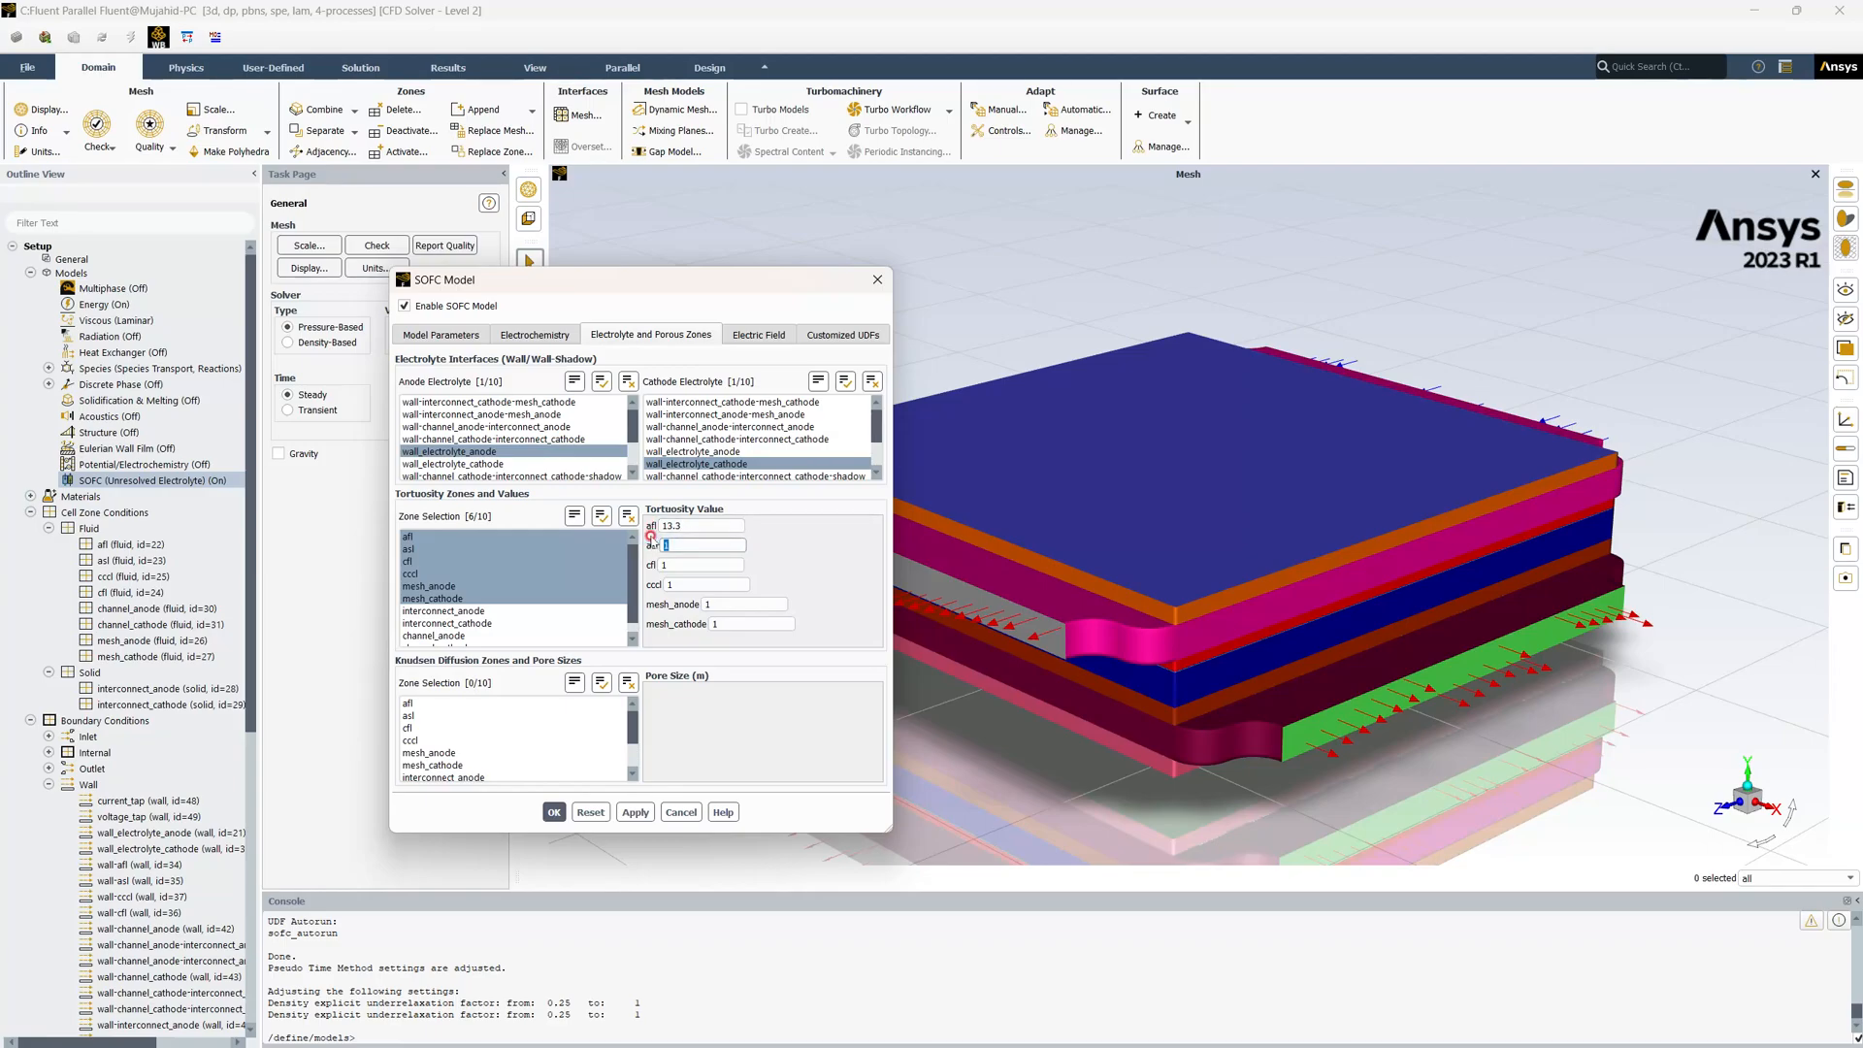
{"action": "type", "text": "5"}
{"action": "left_click", "coordinate": [693, 583]}
{"action": "left_click", "coordinate": [681, 568]}
{"action": "left_click_drag", "start_coordinate": [681, 570], "coordinate": [649, 572]}
{"action": "type", "text": "5"}
{"action": "left_click_drag", "start_coordinate": [679, 546], "coordinate": [633, 555]}
{"action": "type", "text": "1"}
{"action": "left_click", "coordinate": [670, 583]}
{"action": "left_click", "coordinate": [624, 589]}
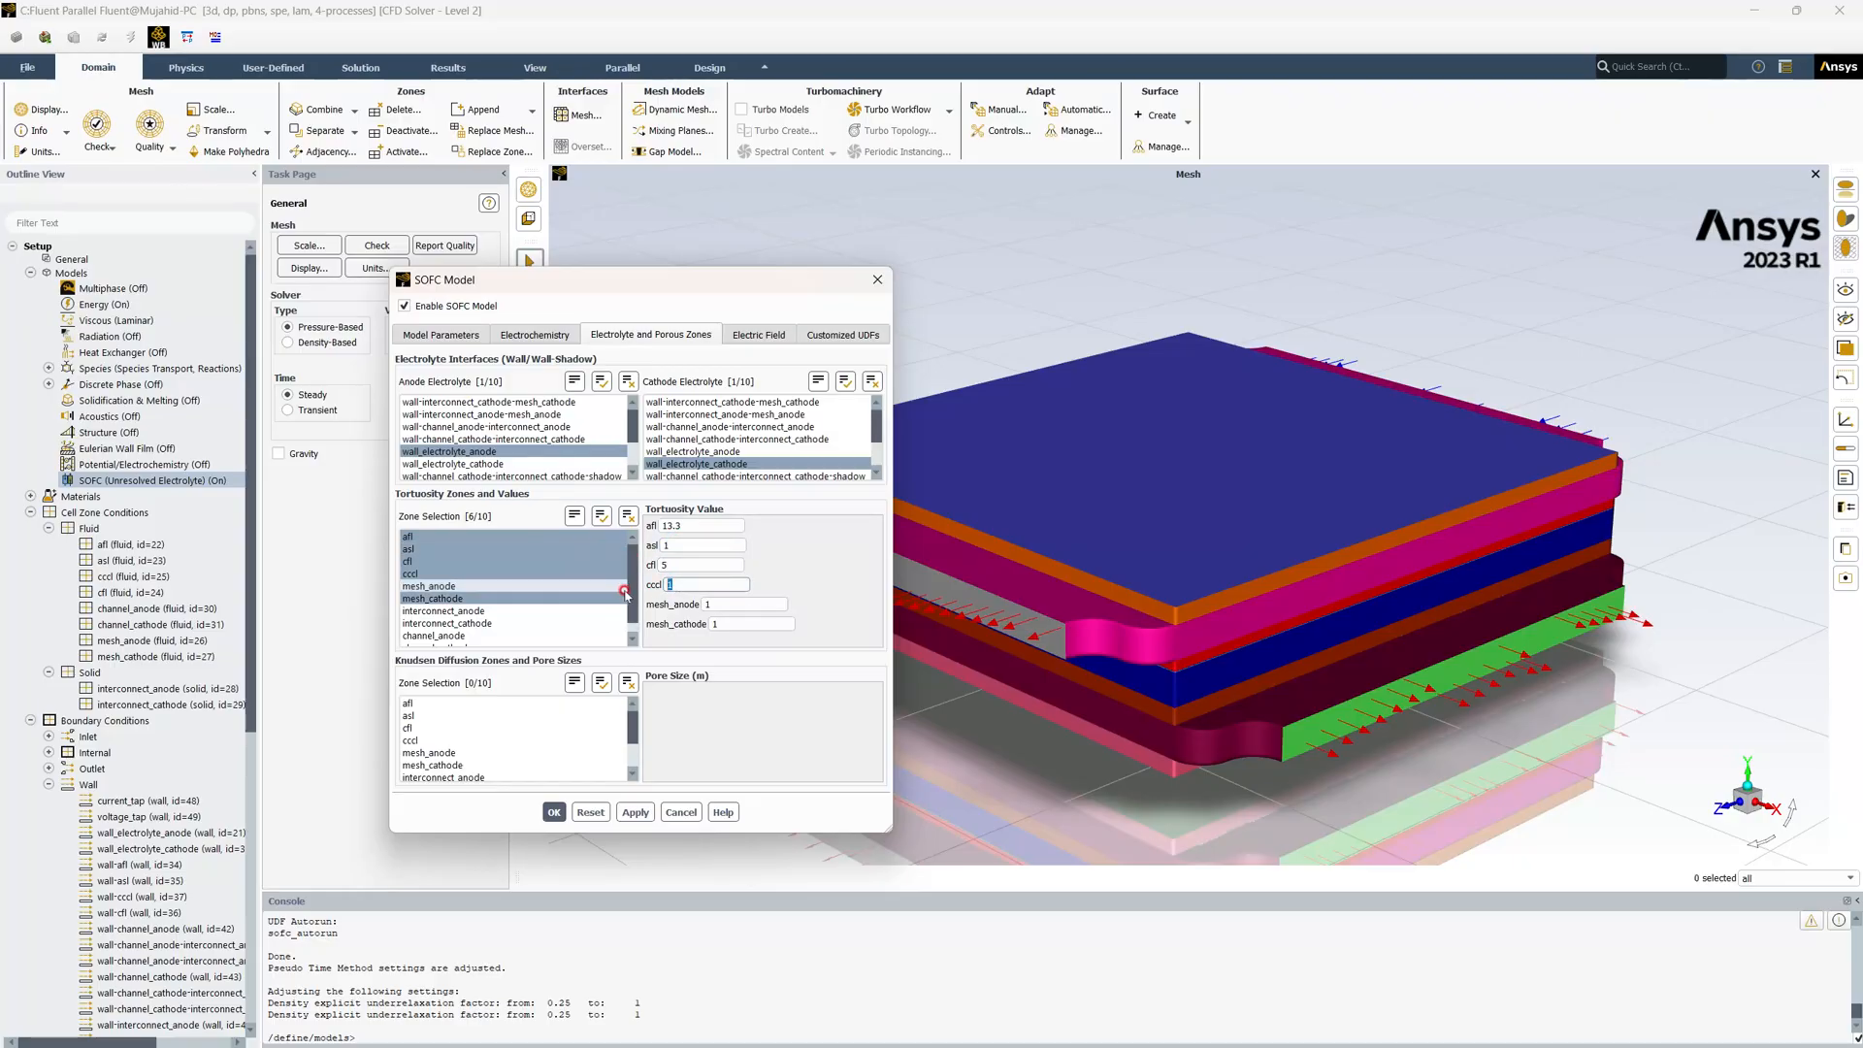
{"action": "left_click", "coordinate": [625, 588]}
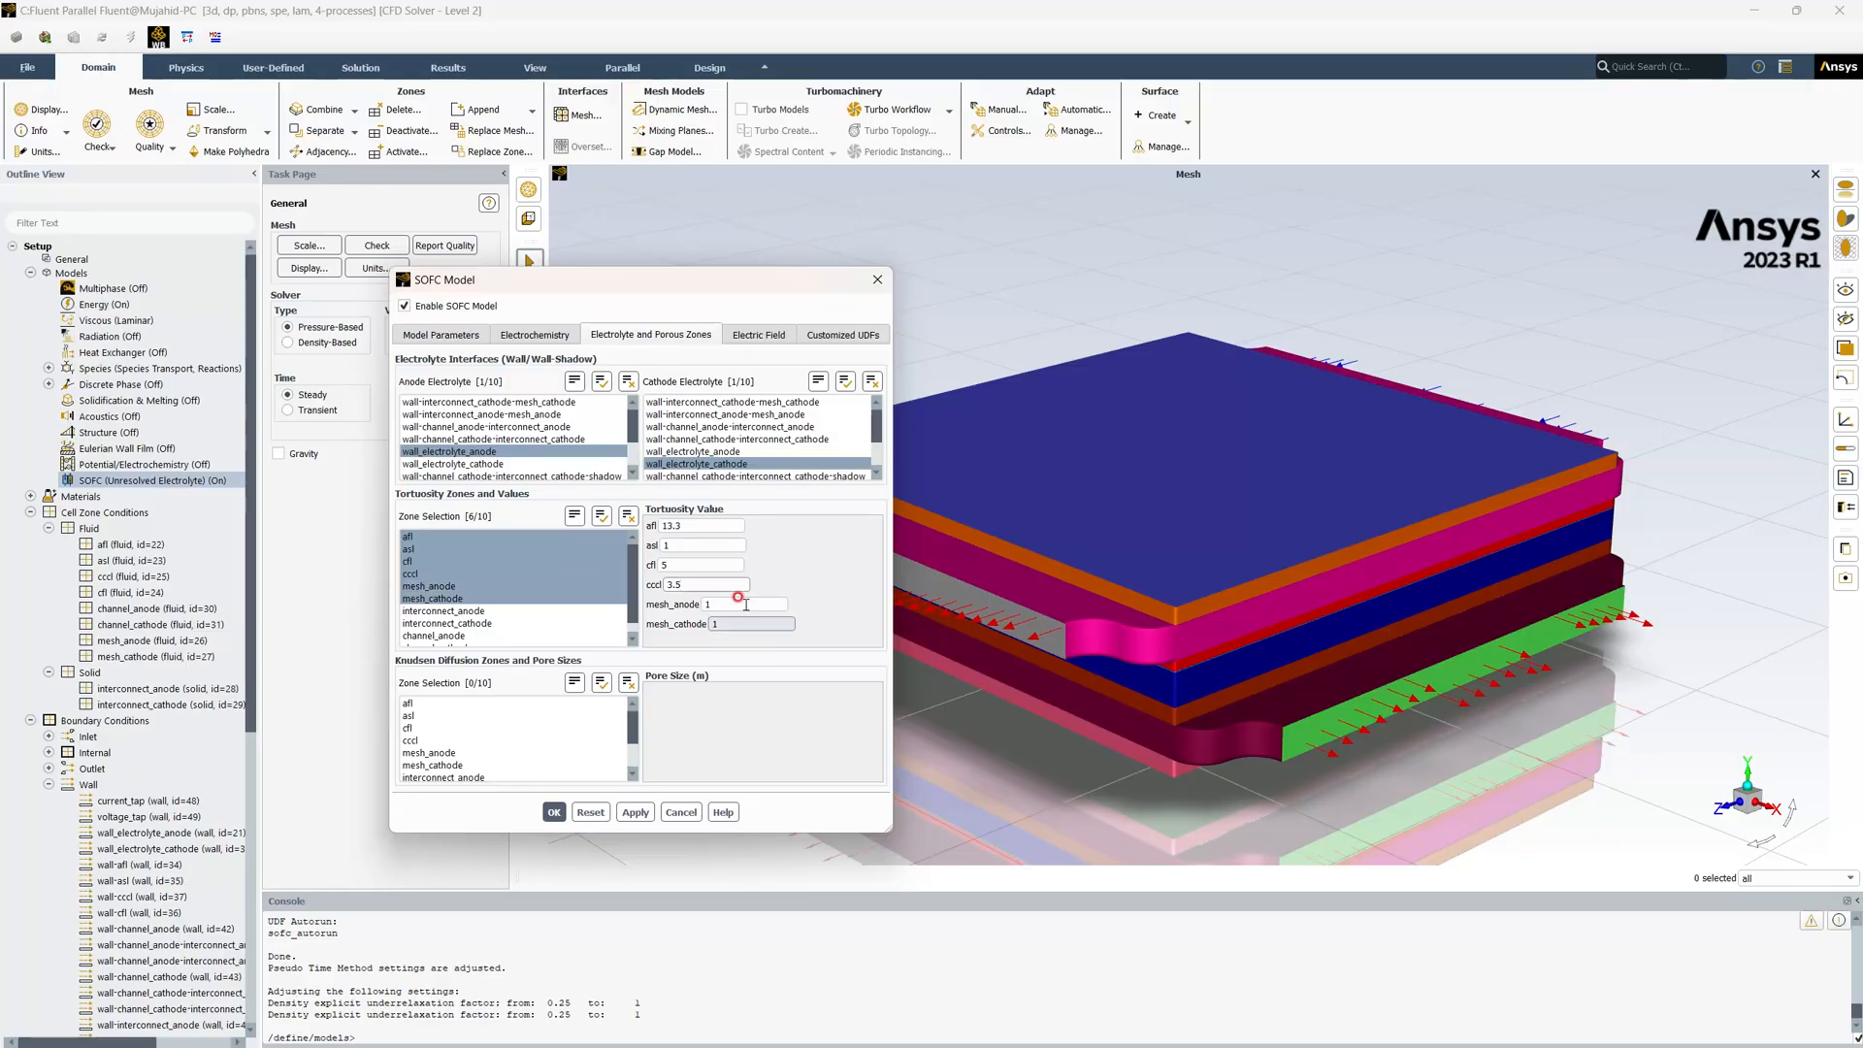
{"action": "left_click", "coordinate": [729, 631]}
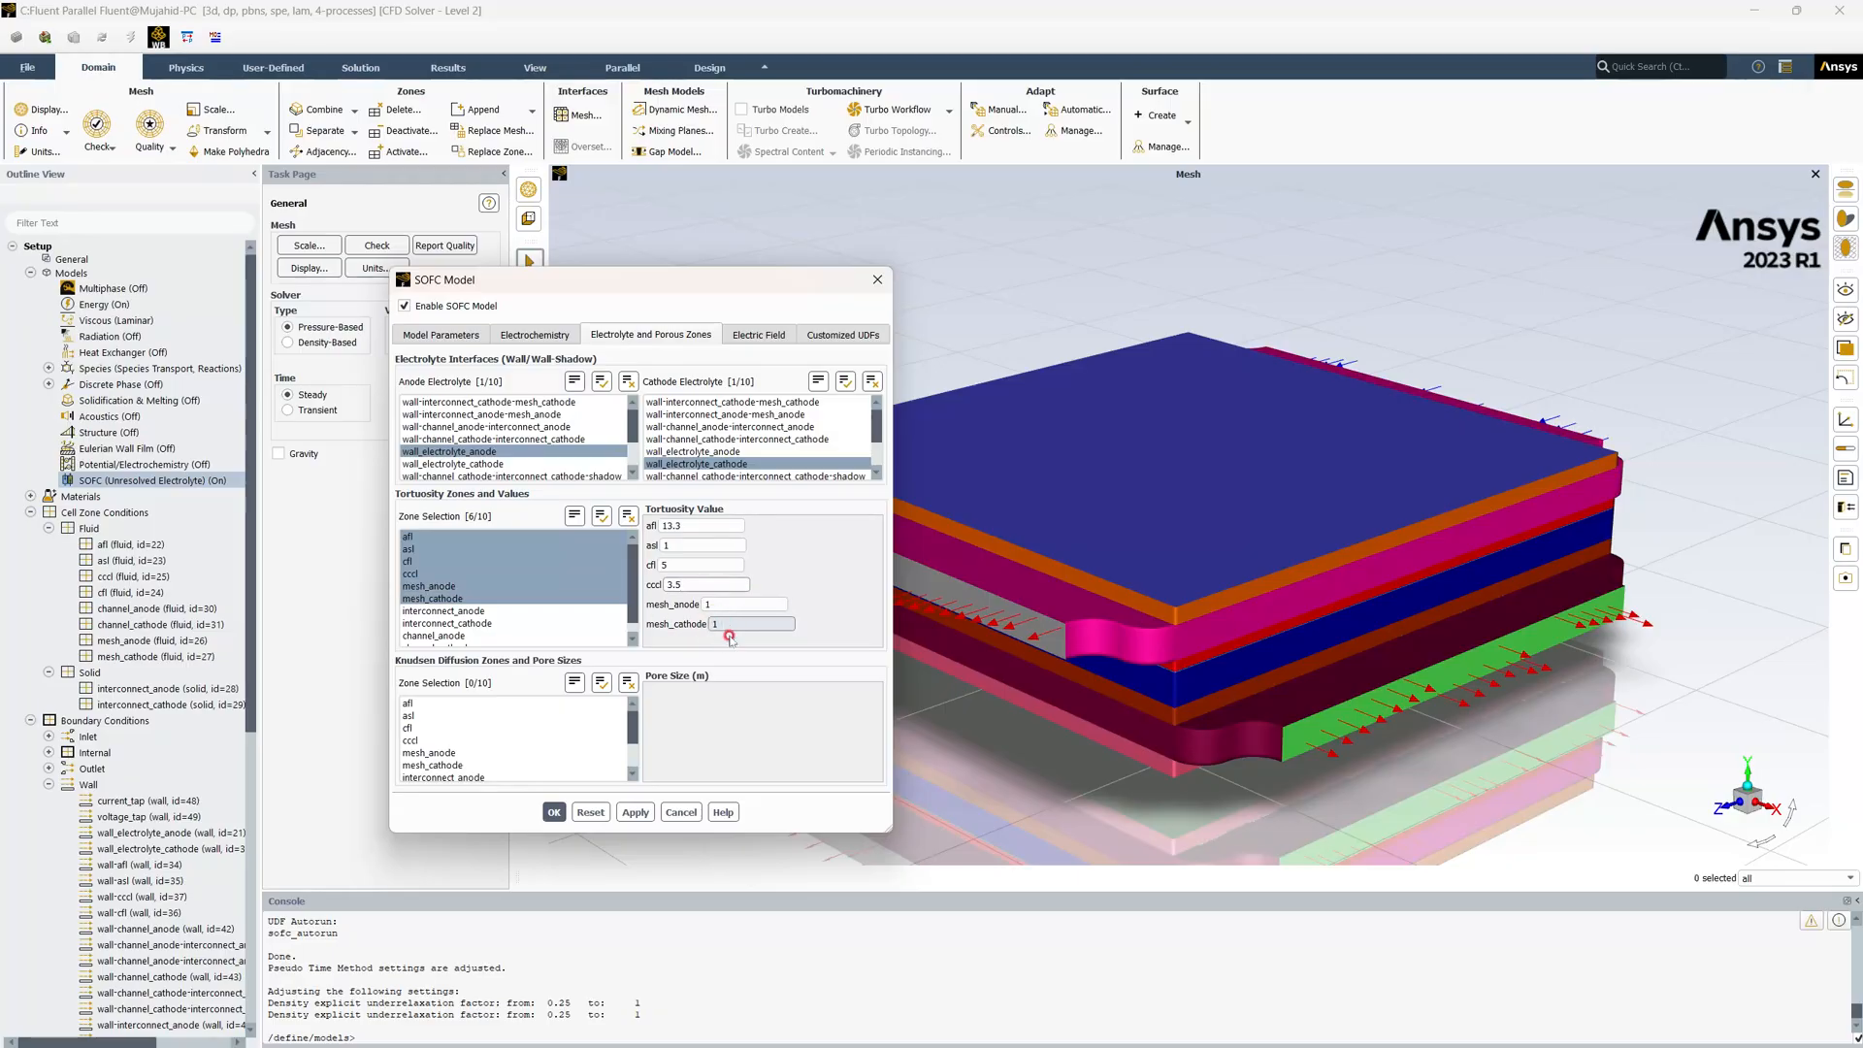
{"action": "left_click", "coordinate": [709, 605]}
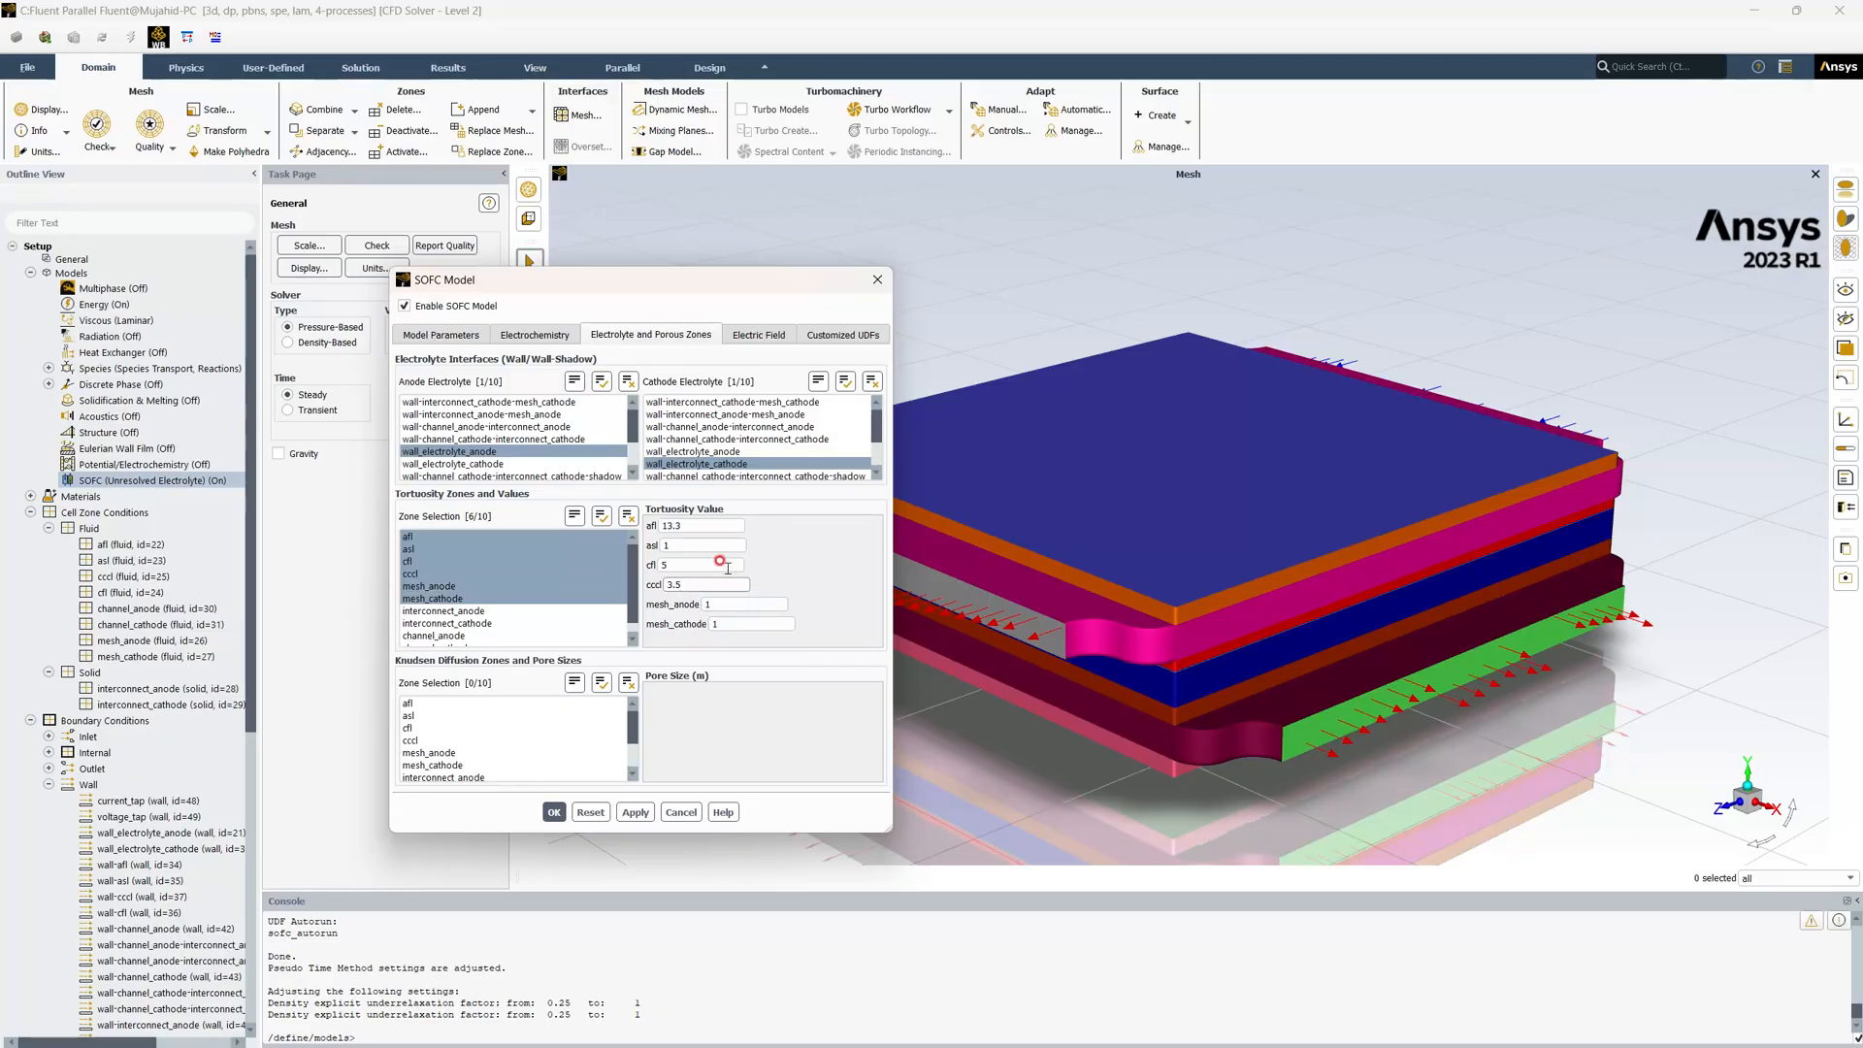
Select afl, asl, cfl, cccl, mesh_anode and mesh_cathode as the Knudsen diffusion zones
{"action": "left_click", "coordinate": [546, 661]}
{"action": "left_click", "coordinate": [464, 700]}
{"action": "left_click", "coordinate": [422, 703]}
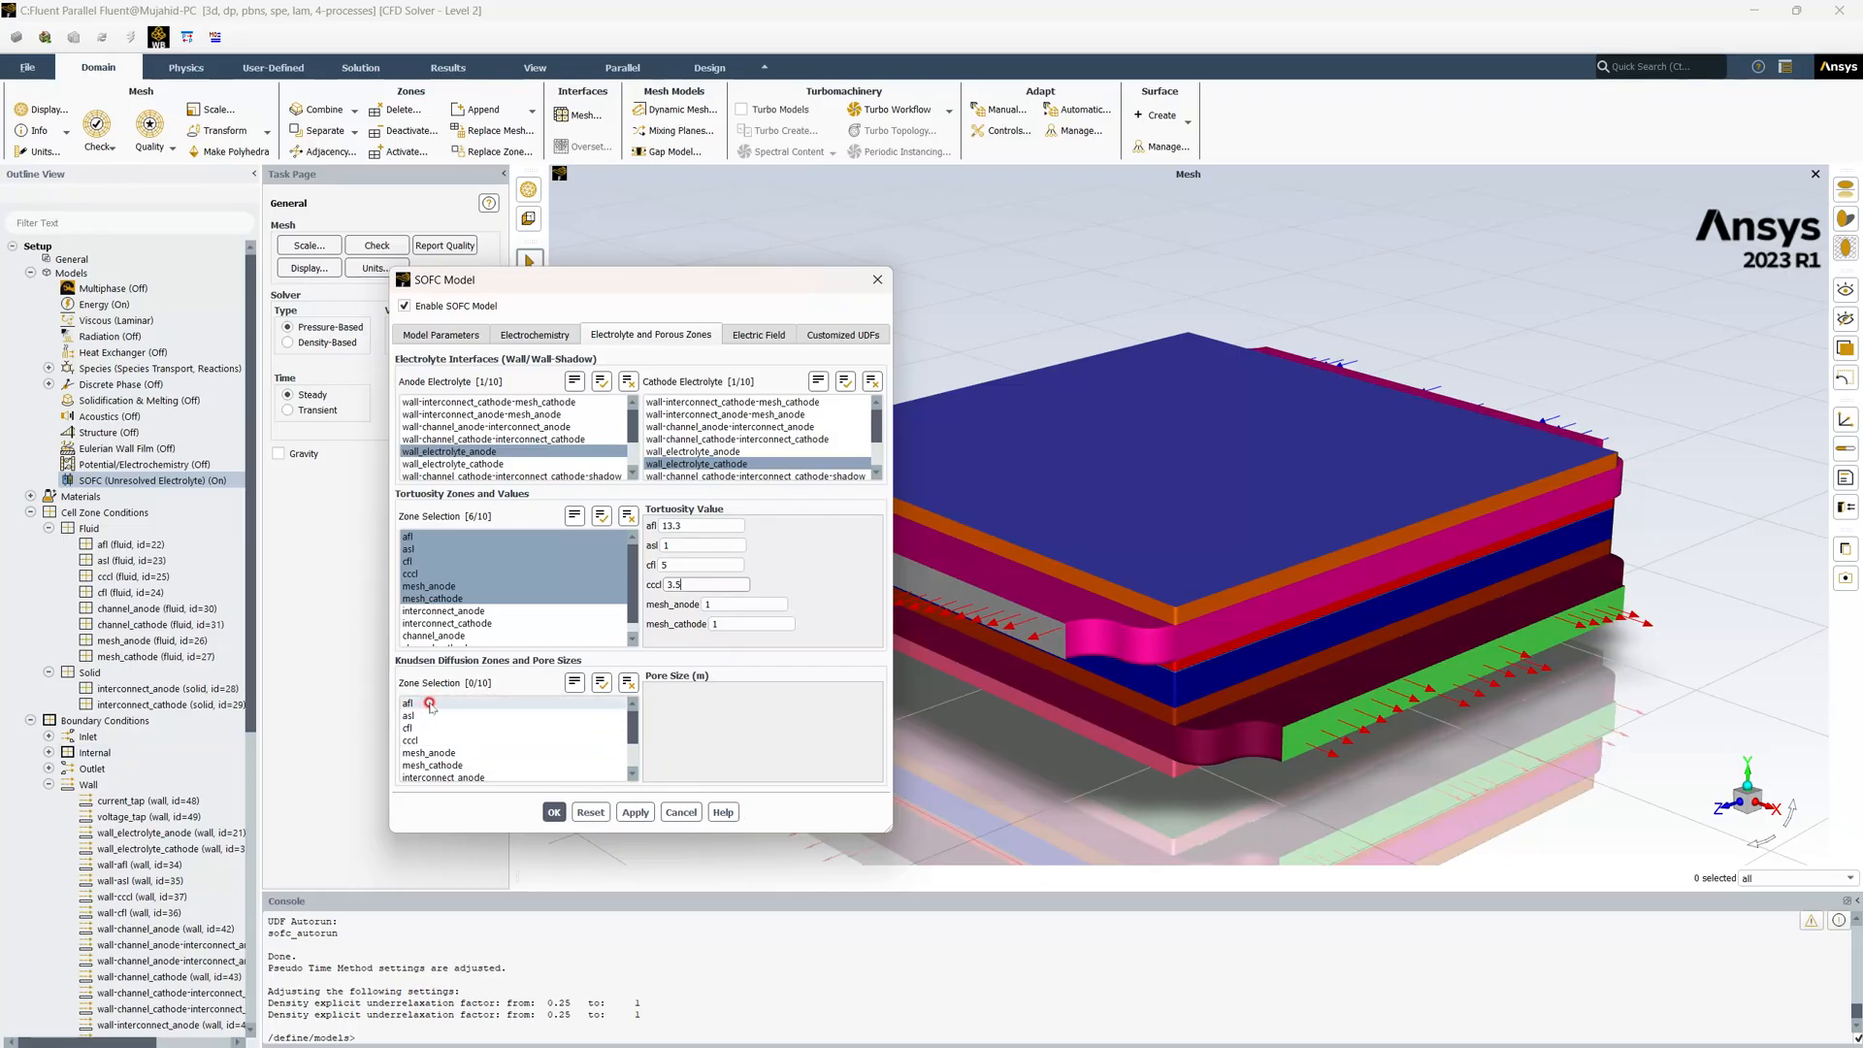
{"action": "left_click", "coordinate": [429, 703]}
{"action": "left_click", "coordinate": [429, 716]}
{"action": "left_click", "coordinate": [429, 728]}
{"action": "left_click", "coordinate": [433, 740]}
{"action": "left_click", "coordinate": [433, 753]}
{"action": "left_click", "coordinate": [433, 766]}
Set the pore sizes to 3e-07 m for afl, 5e-06 m for asl and 7e-07 m for cccl
{"action": "left_click", "coordinate": [737, 751]}
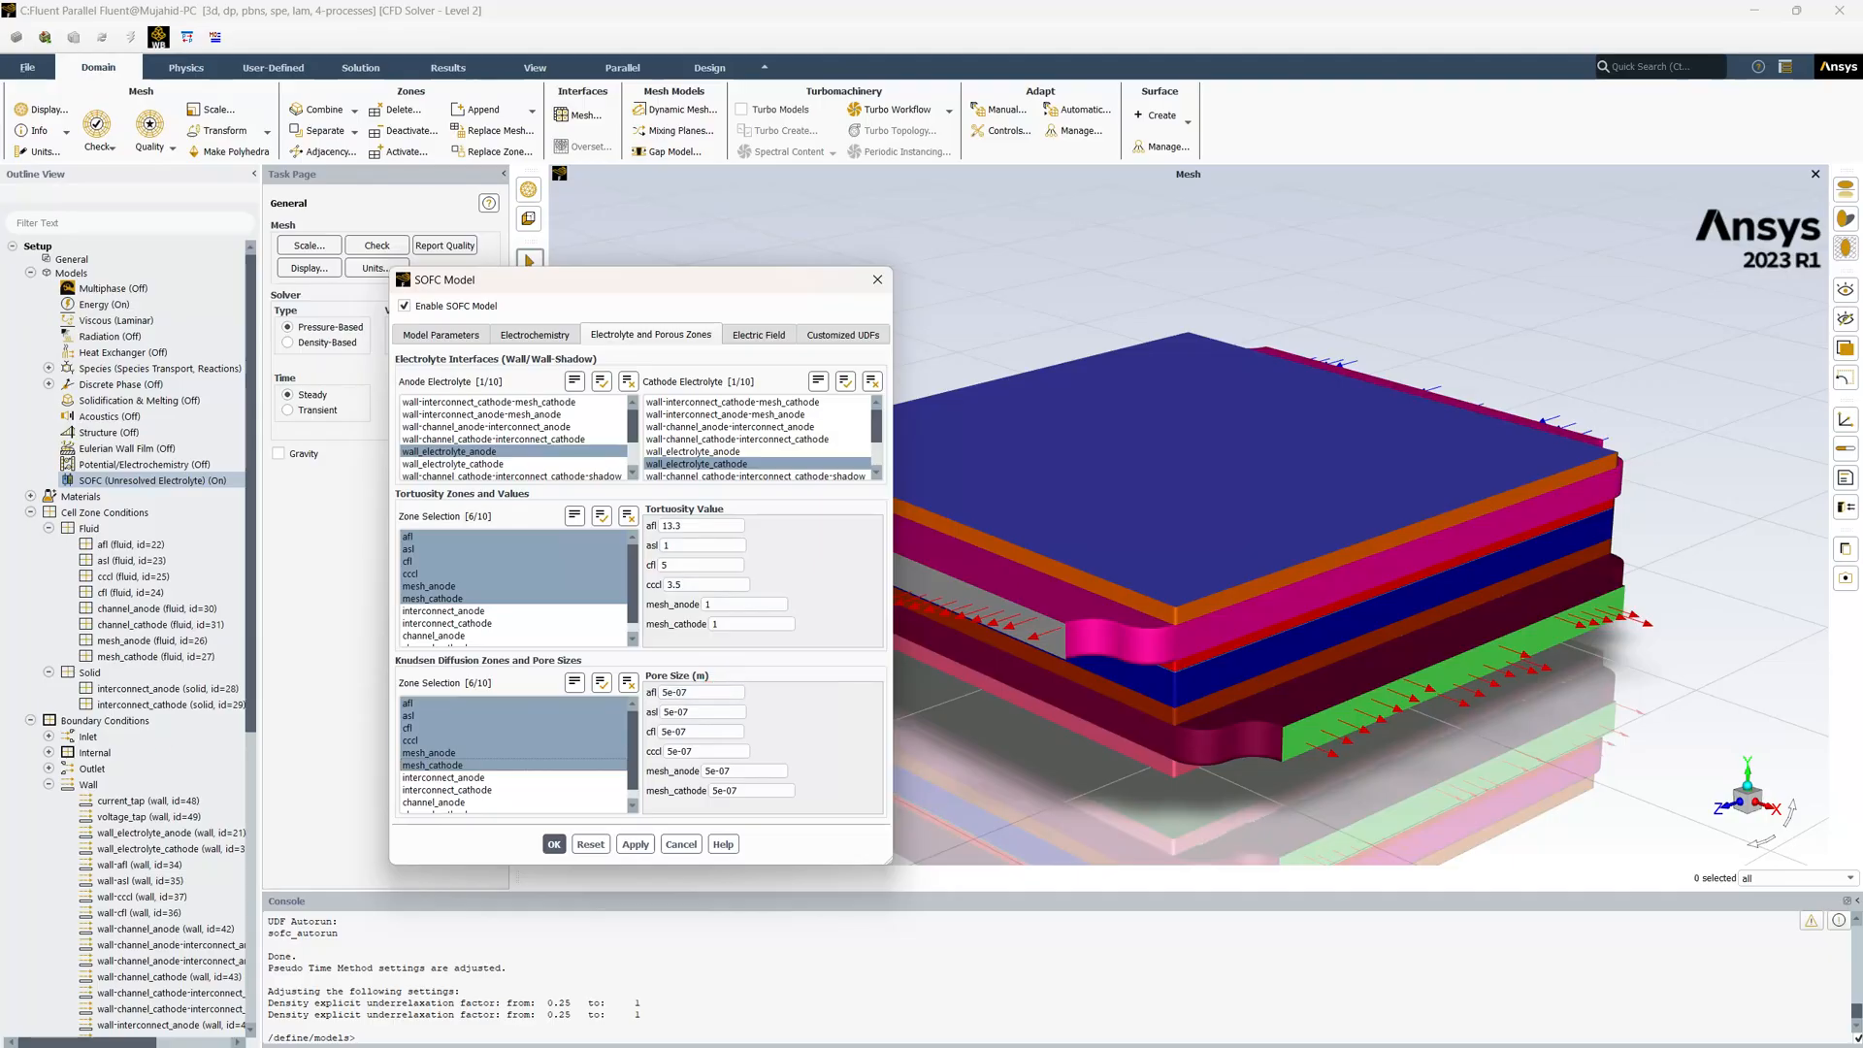
{"action": "left_click_drag", "start_coordinate": [691, 691], "coordinate": [632, 696]}
{"action": "left_click", "coordinate": [667, 695]}
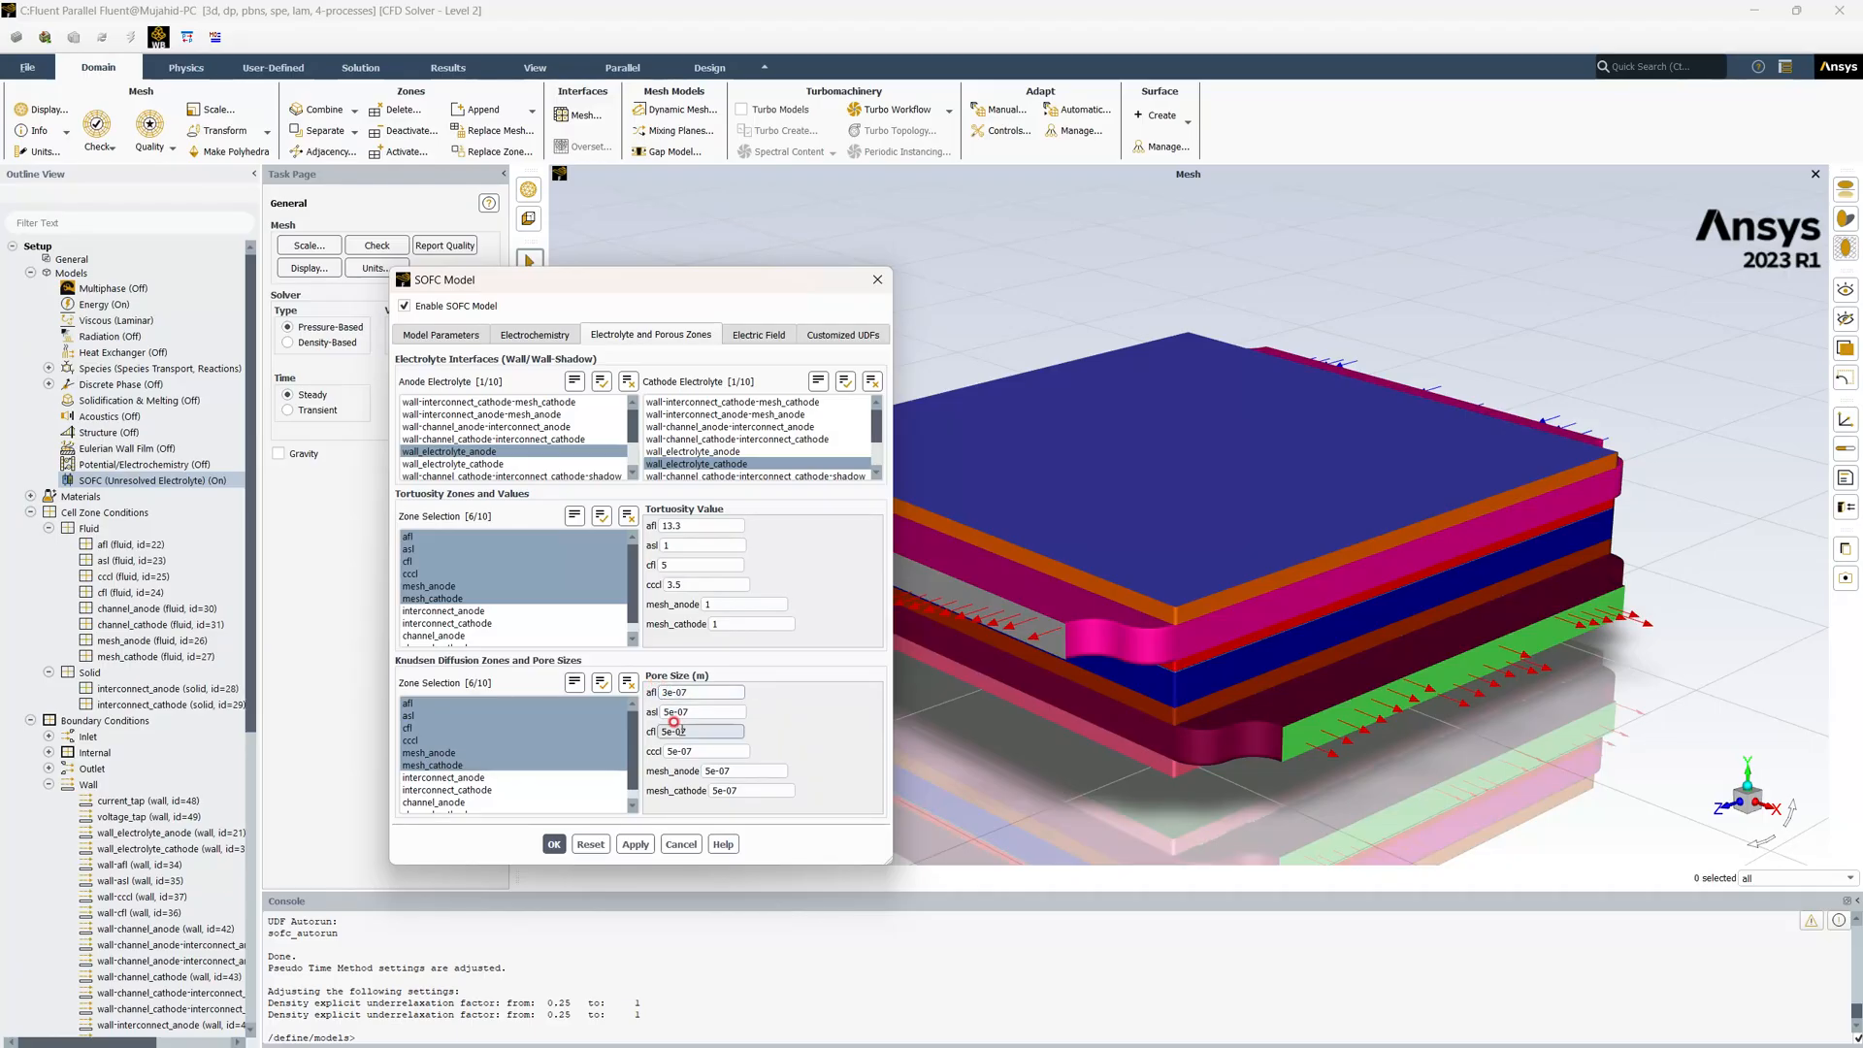
{"action": "left_click", "coordinate": [662, 707]}
{"action": "left_click_drag", "start_coordinate": [684, 711], "coordinate": [701, 712]}
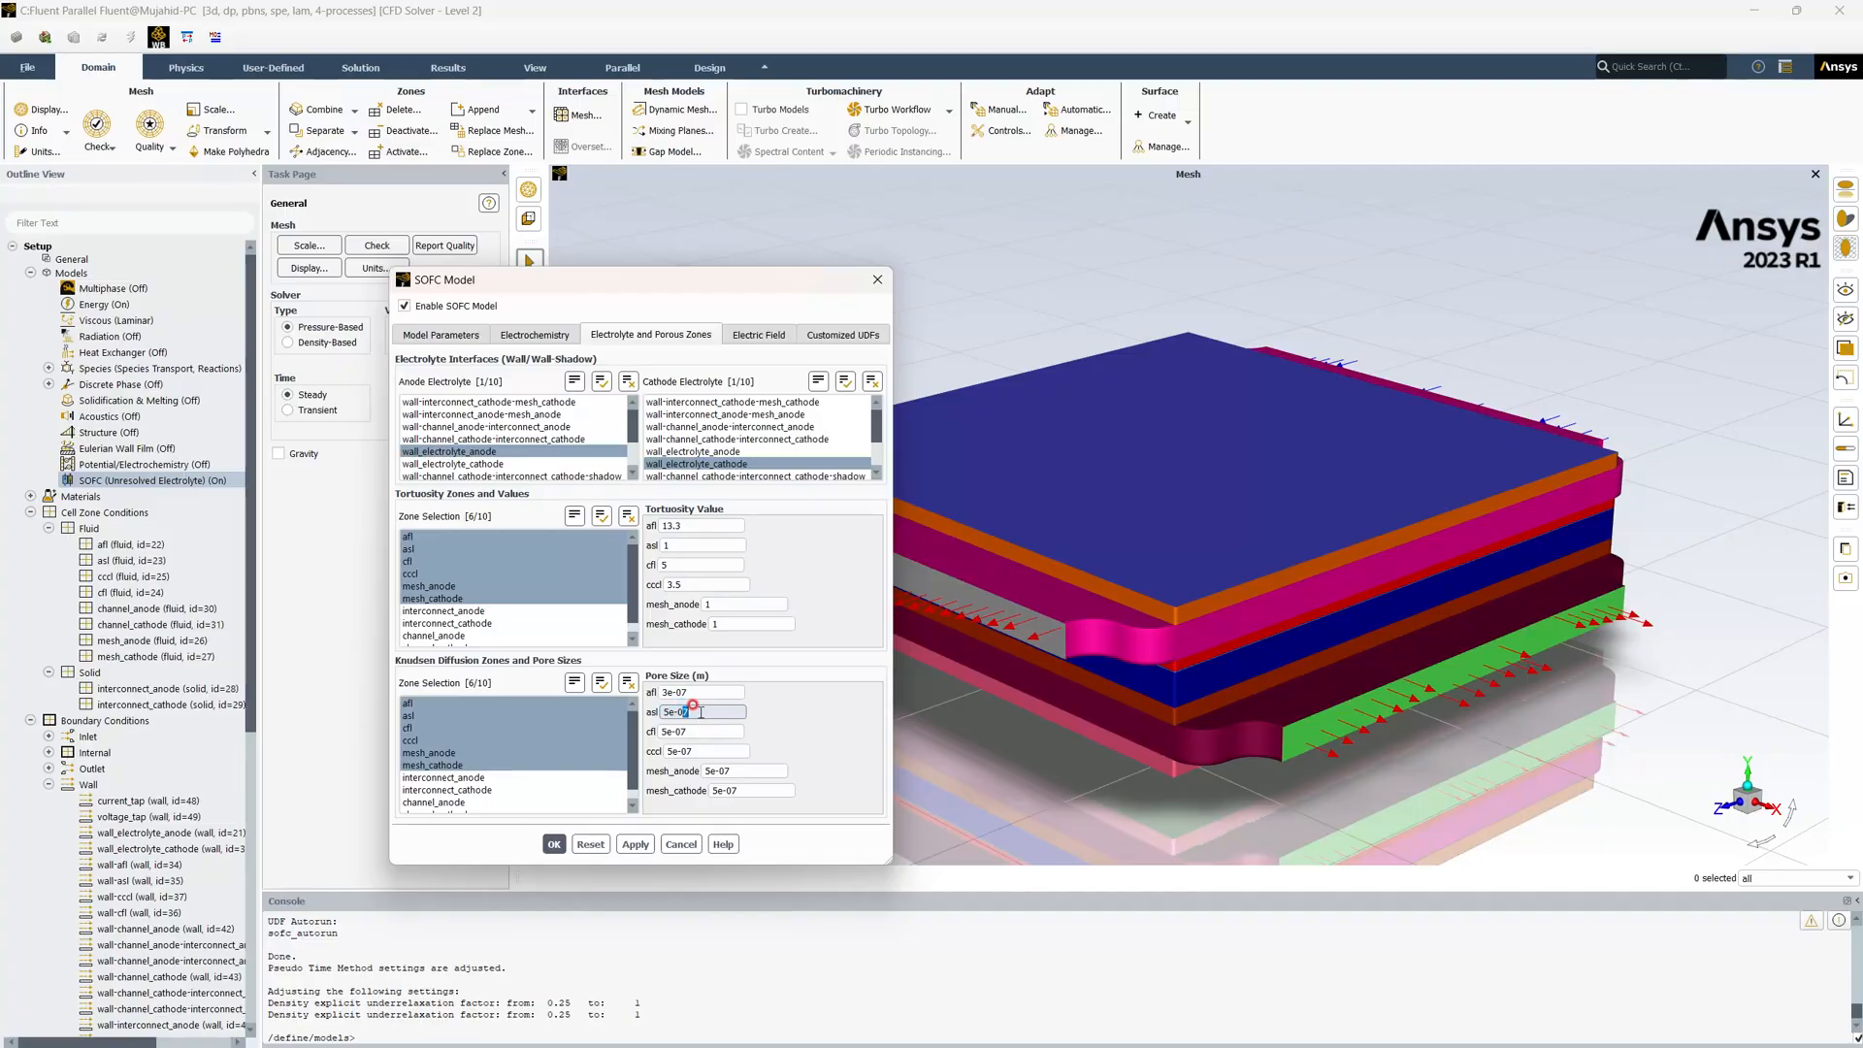
{"action": "type", "text": "6"}
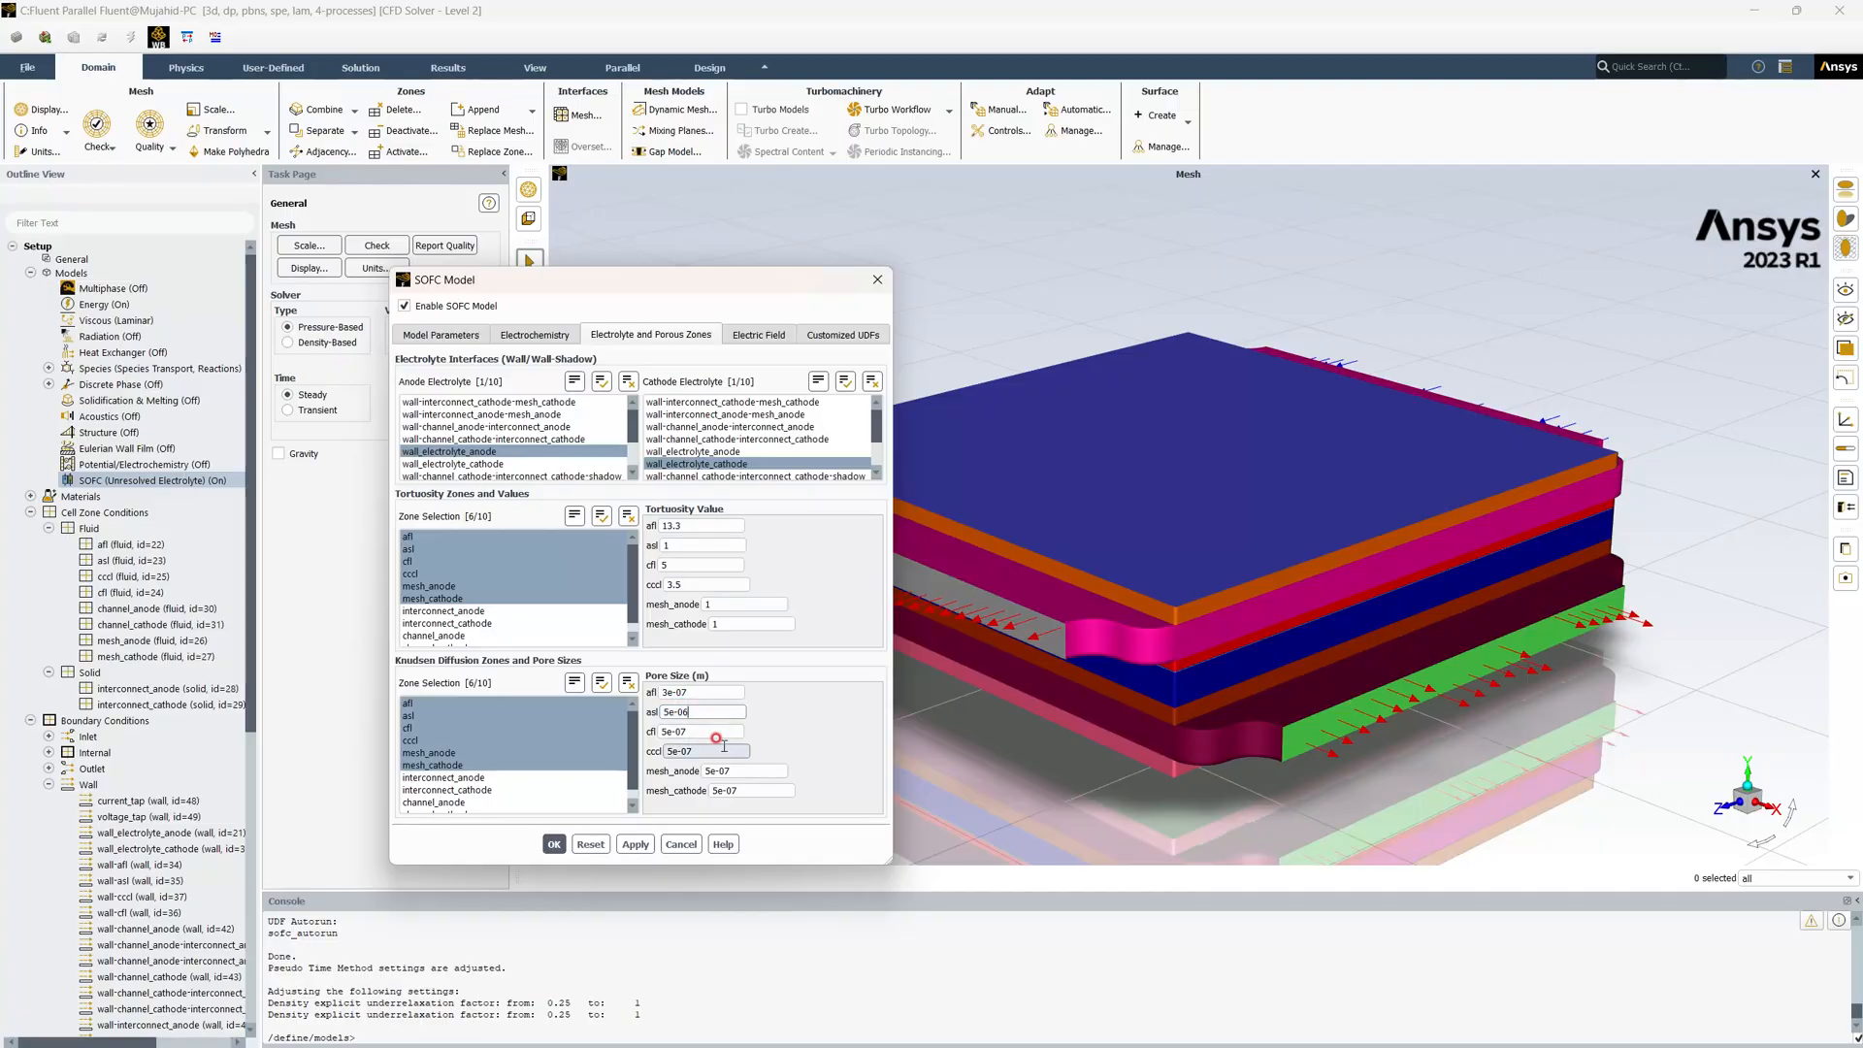
{"action": "left_click", "coordinate": [682, 736]}
{"action": "left_click", "coordinate": [674, 751]}
{"action": "left_click", "coordinate": [668, 751]}
{"action": "left_click_drag", "start_coordinate": [667, 751], "coordinate": [673, 751]}
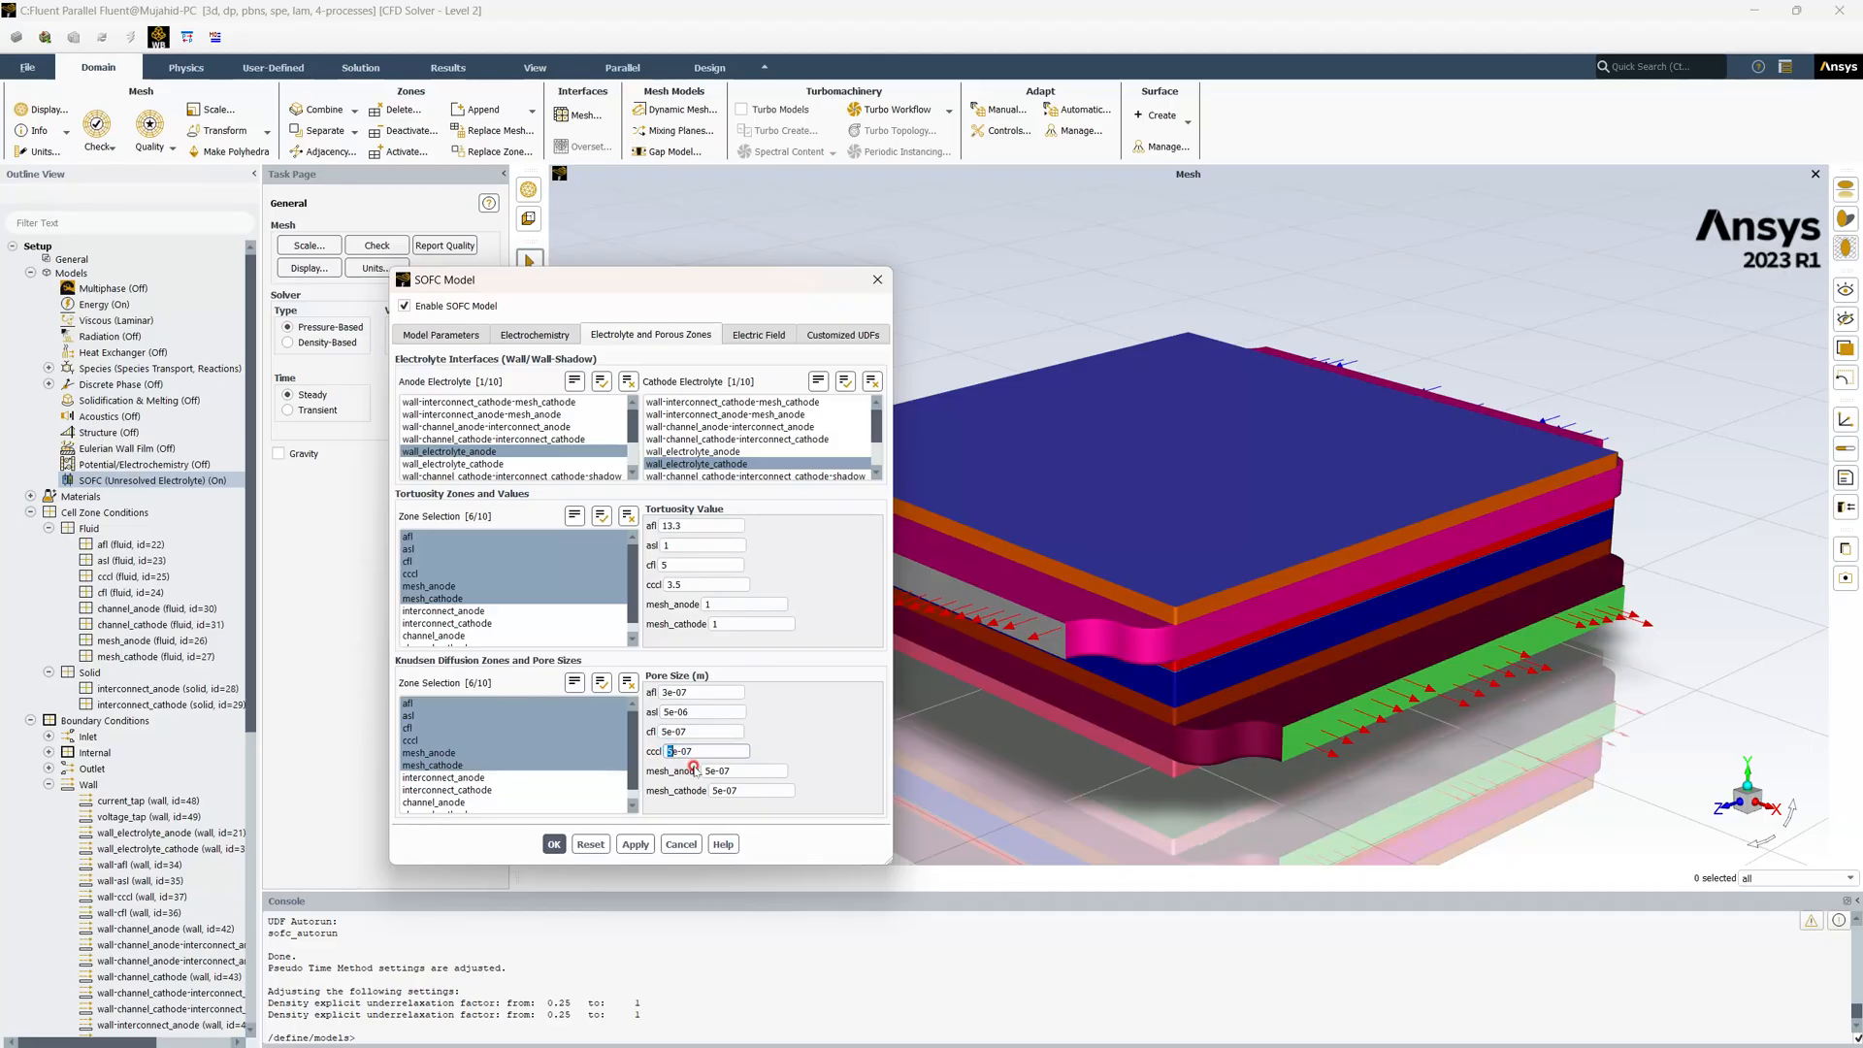
Set the mesh_anode and mesh_cathode pore sizes to 0.000365 m and apply the electrolyte and porous zone settings
{"action": "left_click", "coordinate": [734, 766]}
{"action": "left_click_drag", "start_coordinate": [742, 772], "coordinate": [692, 775]}
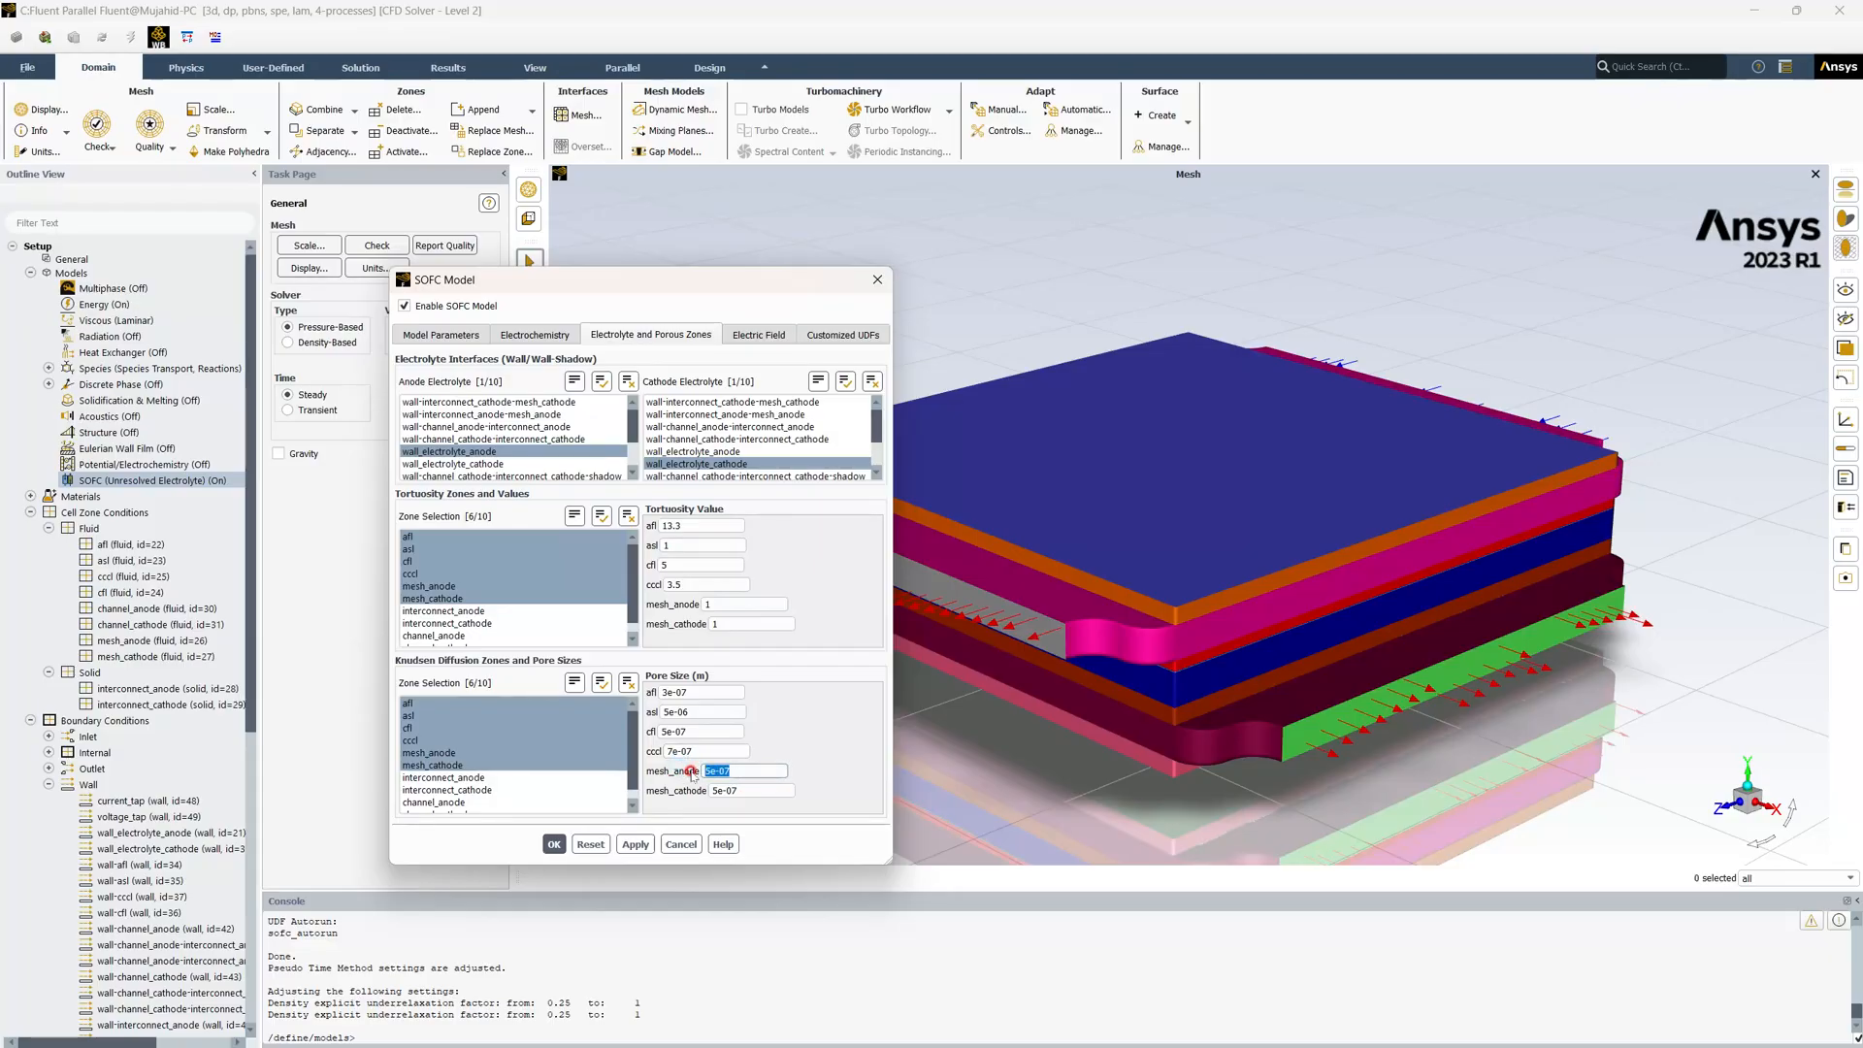
{"action": "type", "text": "365e0"}
{"action": "key", "text": "BackSpace"}
{"action": "type", "text": "-"}
{"action": "left_click_drag", "start_coordinate": [766, 771], "coordinate": [665, 772]}
{"action": "type", "text": "0."}
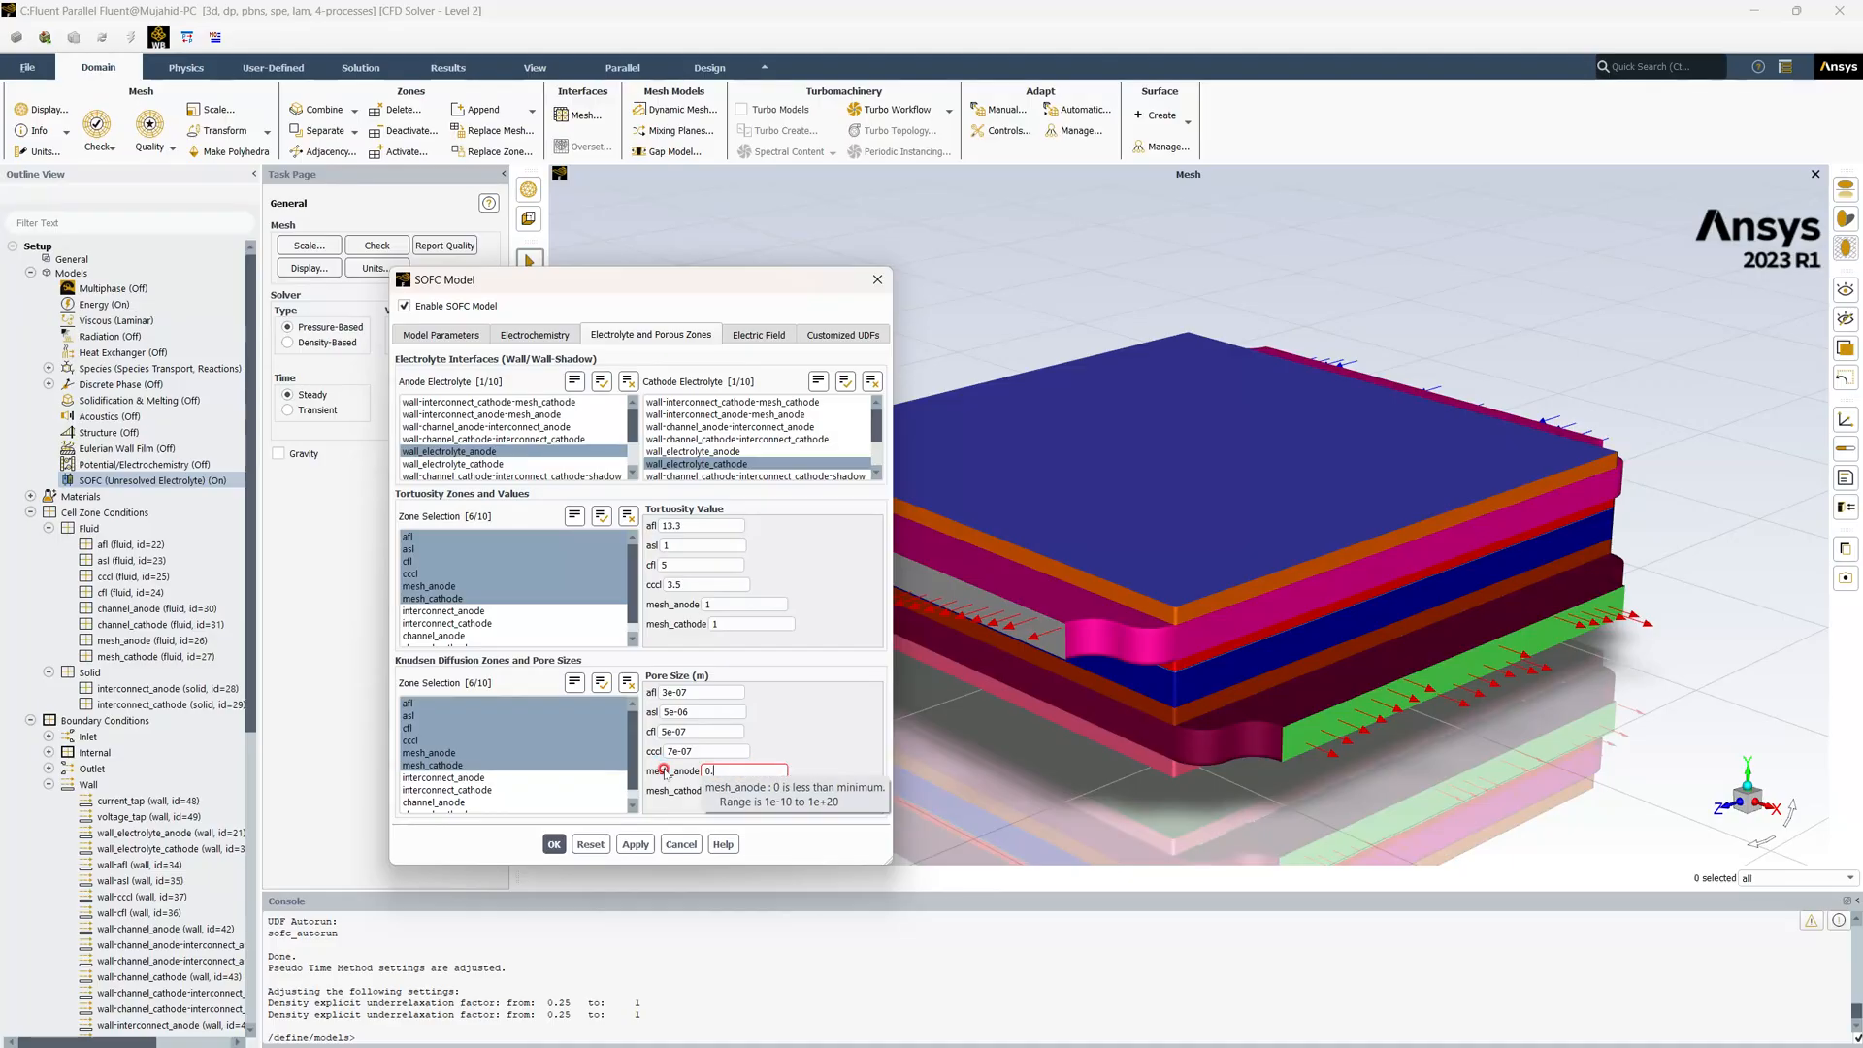
{"action": "type", "text": "000365"}
{"action": "left_click_drag", "start_coordinate": [778, 778], "coordinate": [672, 788]}
{"action": "type", "text": "0.000365"}
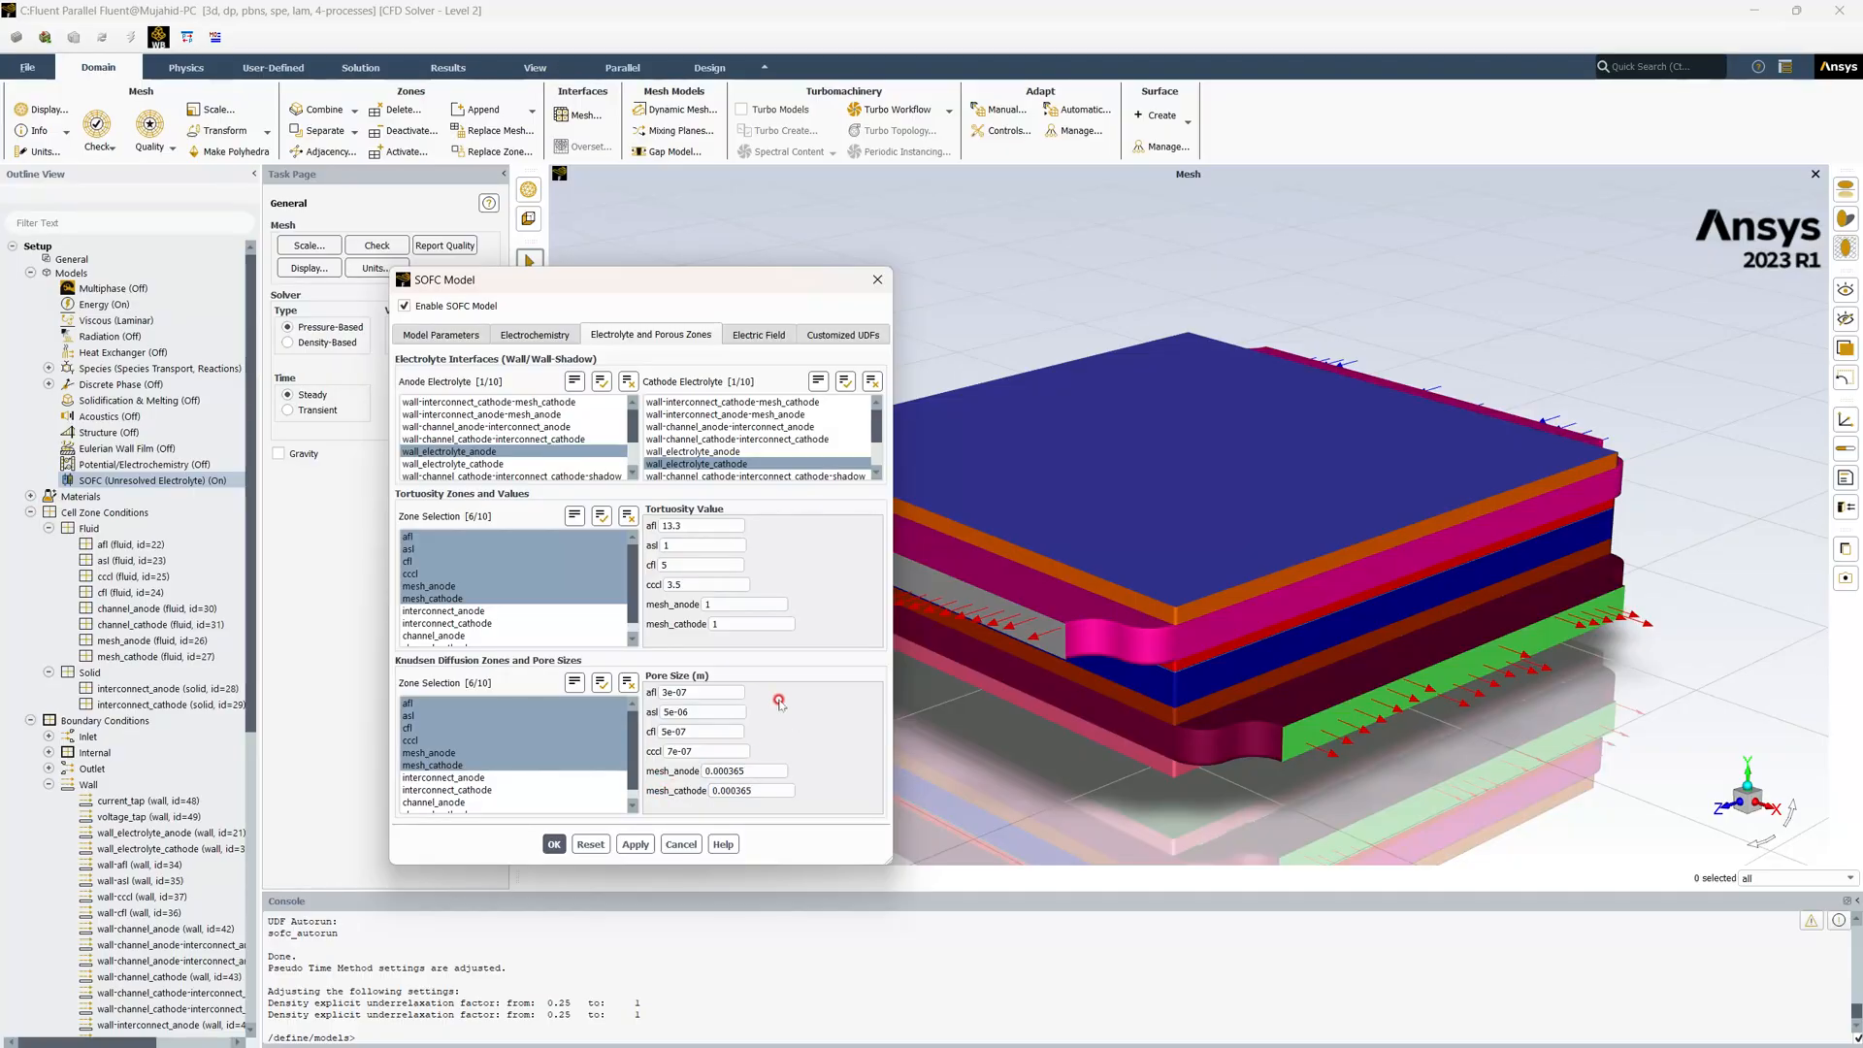
{"action": "left_click", "coordinate": [636, 844]}
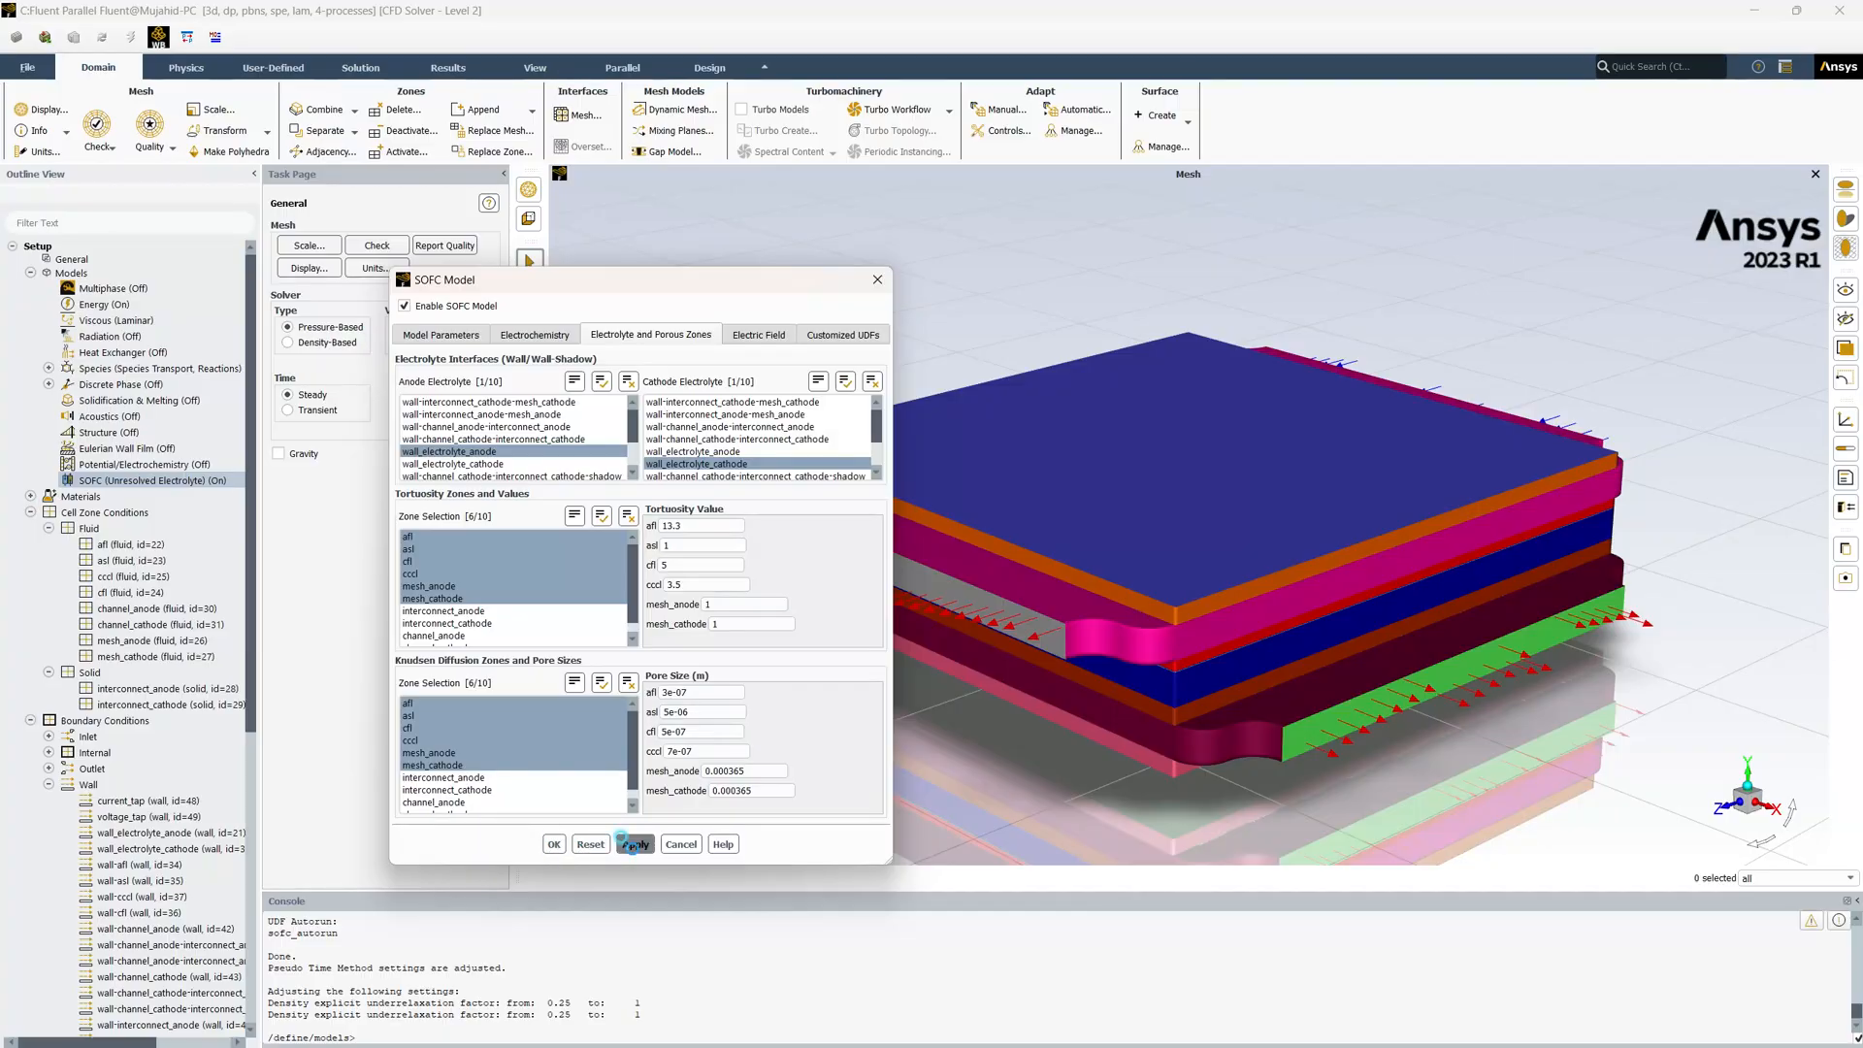
Open the SOFC electric field settings, then switch to Excel and review the conductivity and density data on both sheets of the conductivity workbook
{"action": "left_click", "coordinate": [759, 335]}
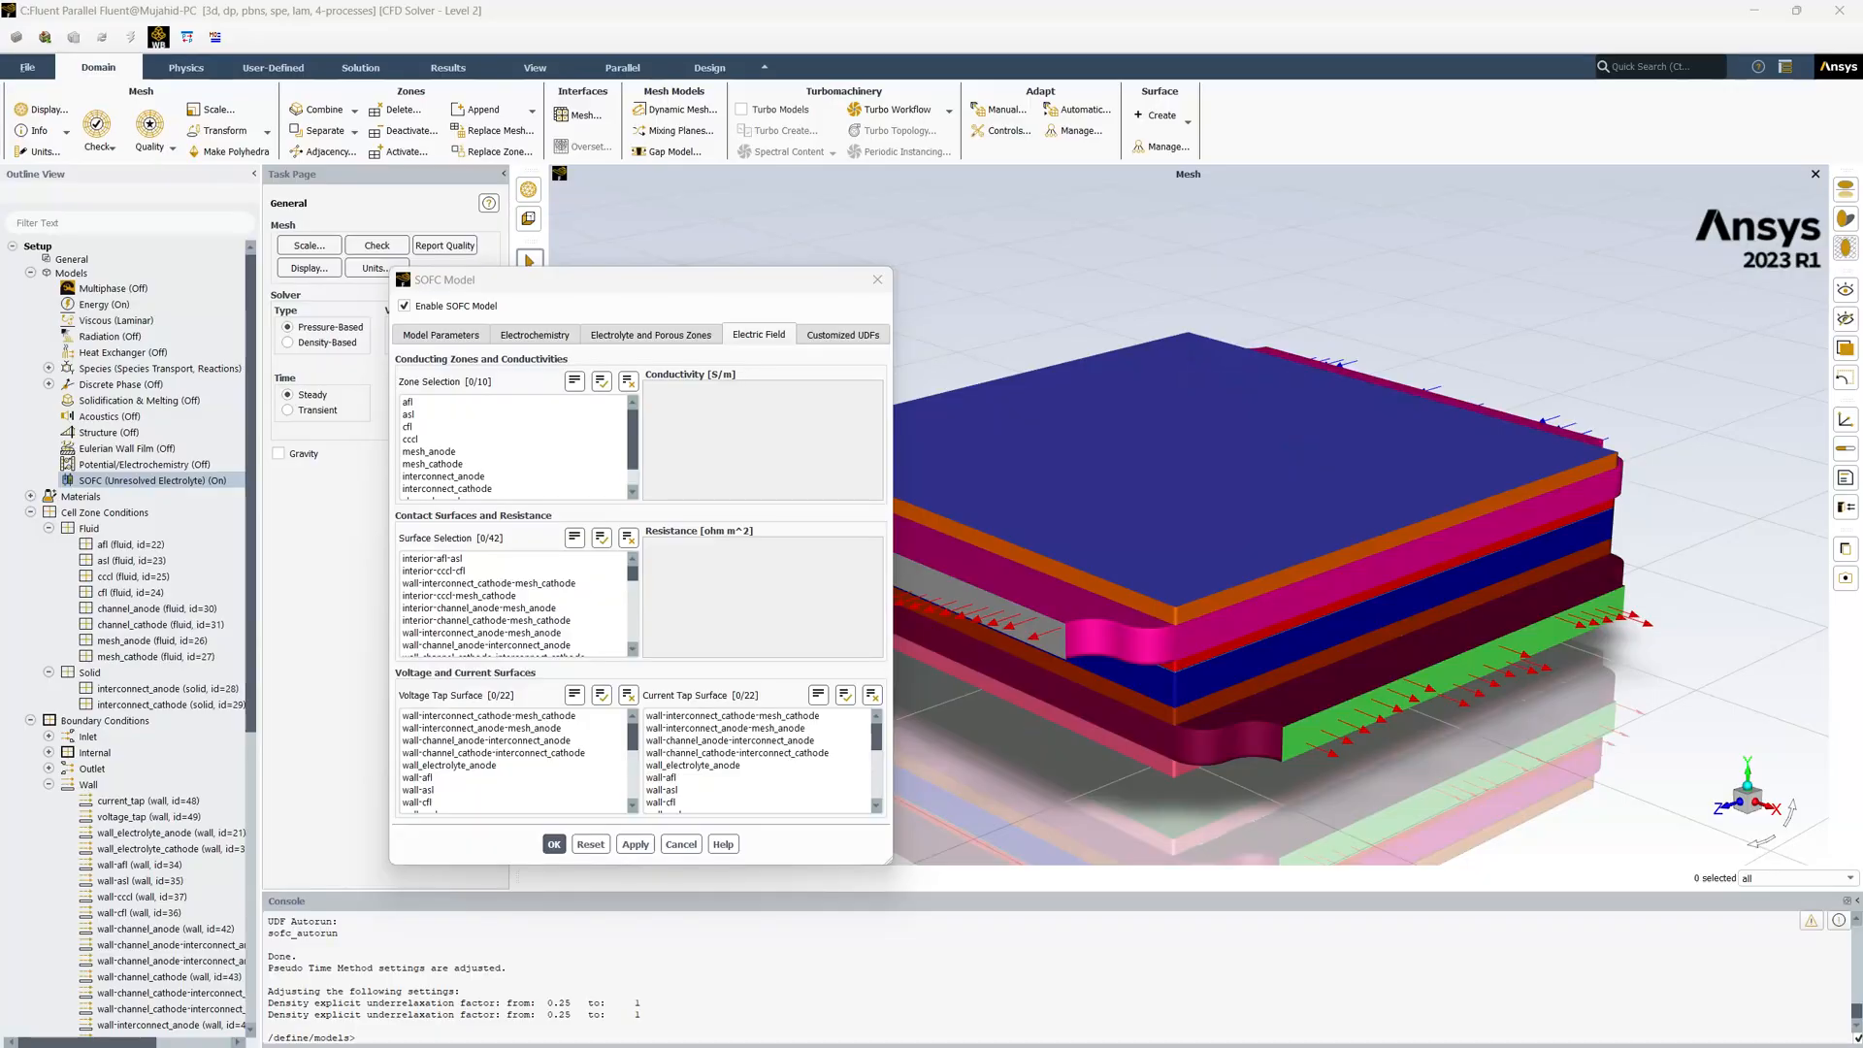
{"action": "key", "text": "alt+Tab"}
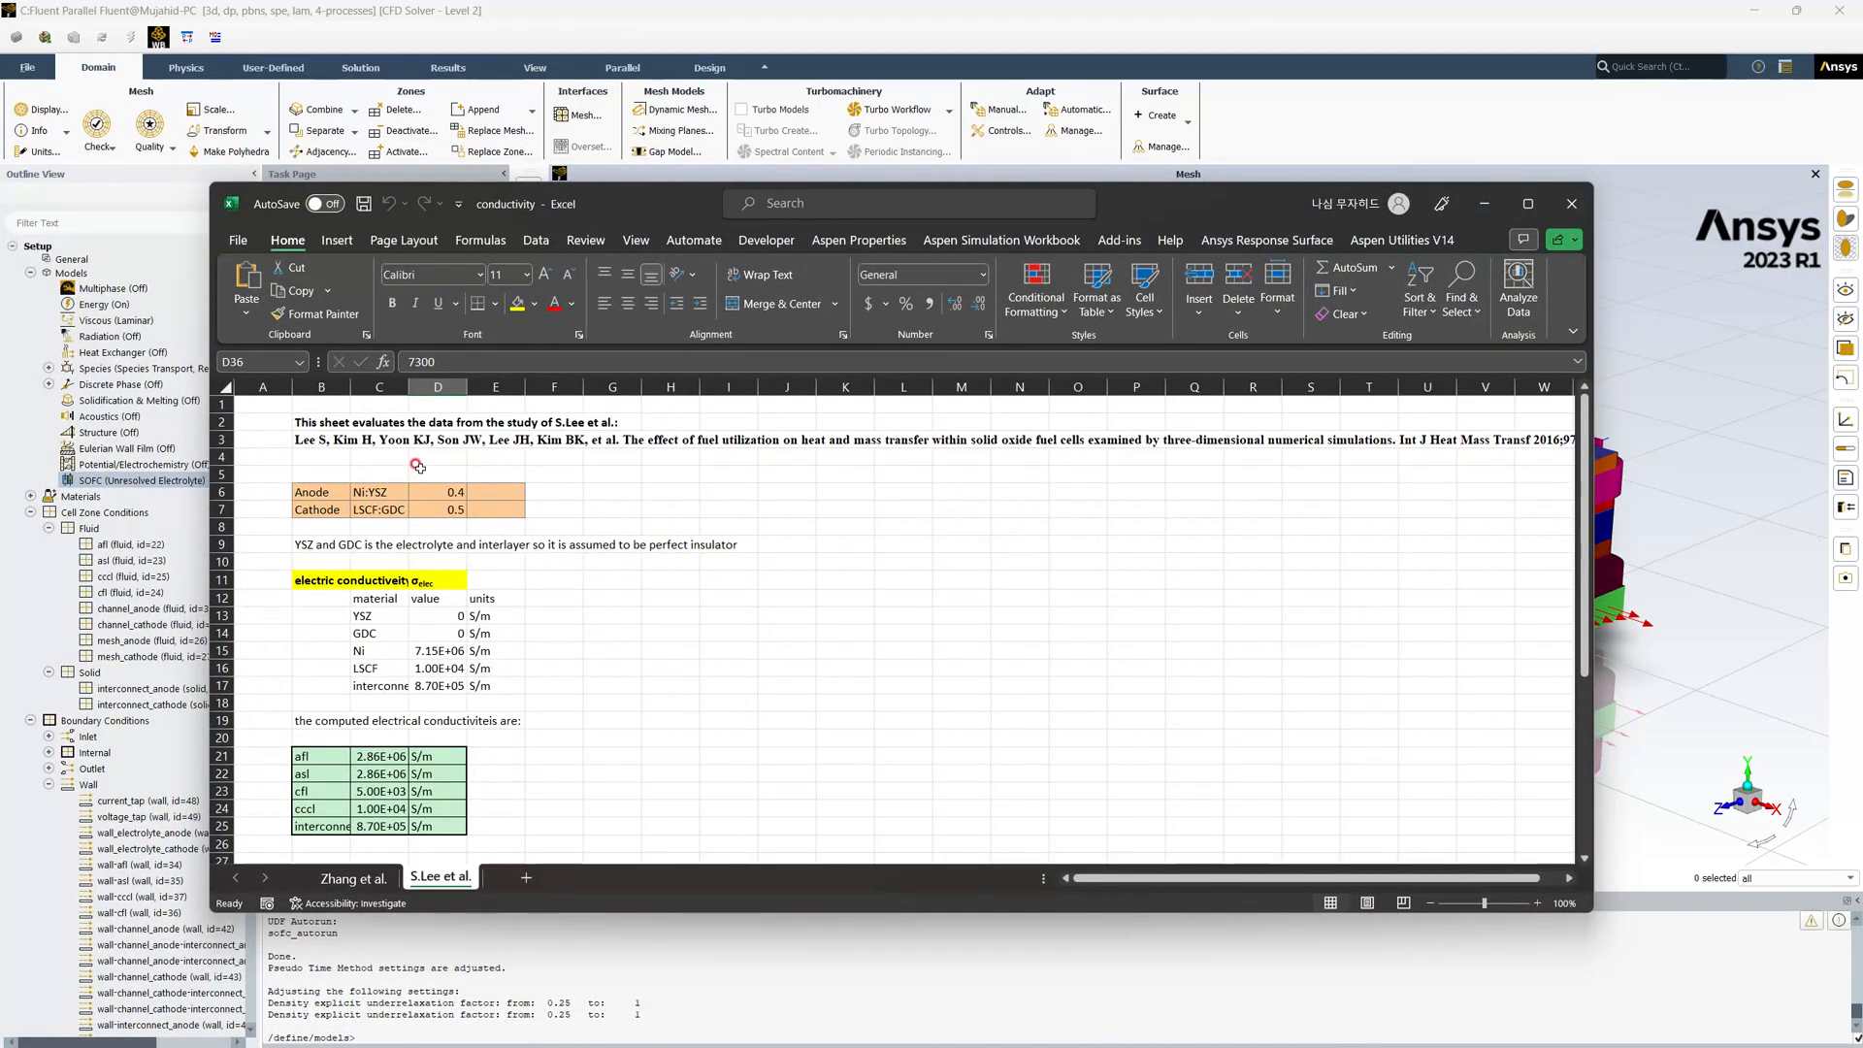
{"action": "left_click", "coordinate": [354, 879]}
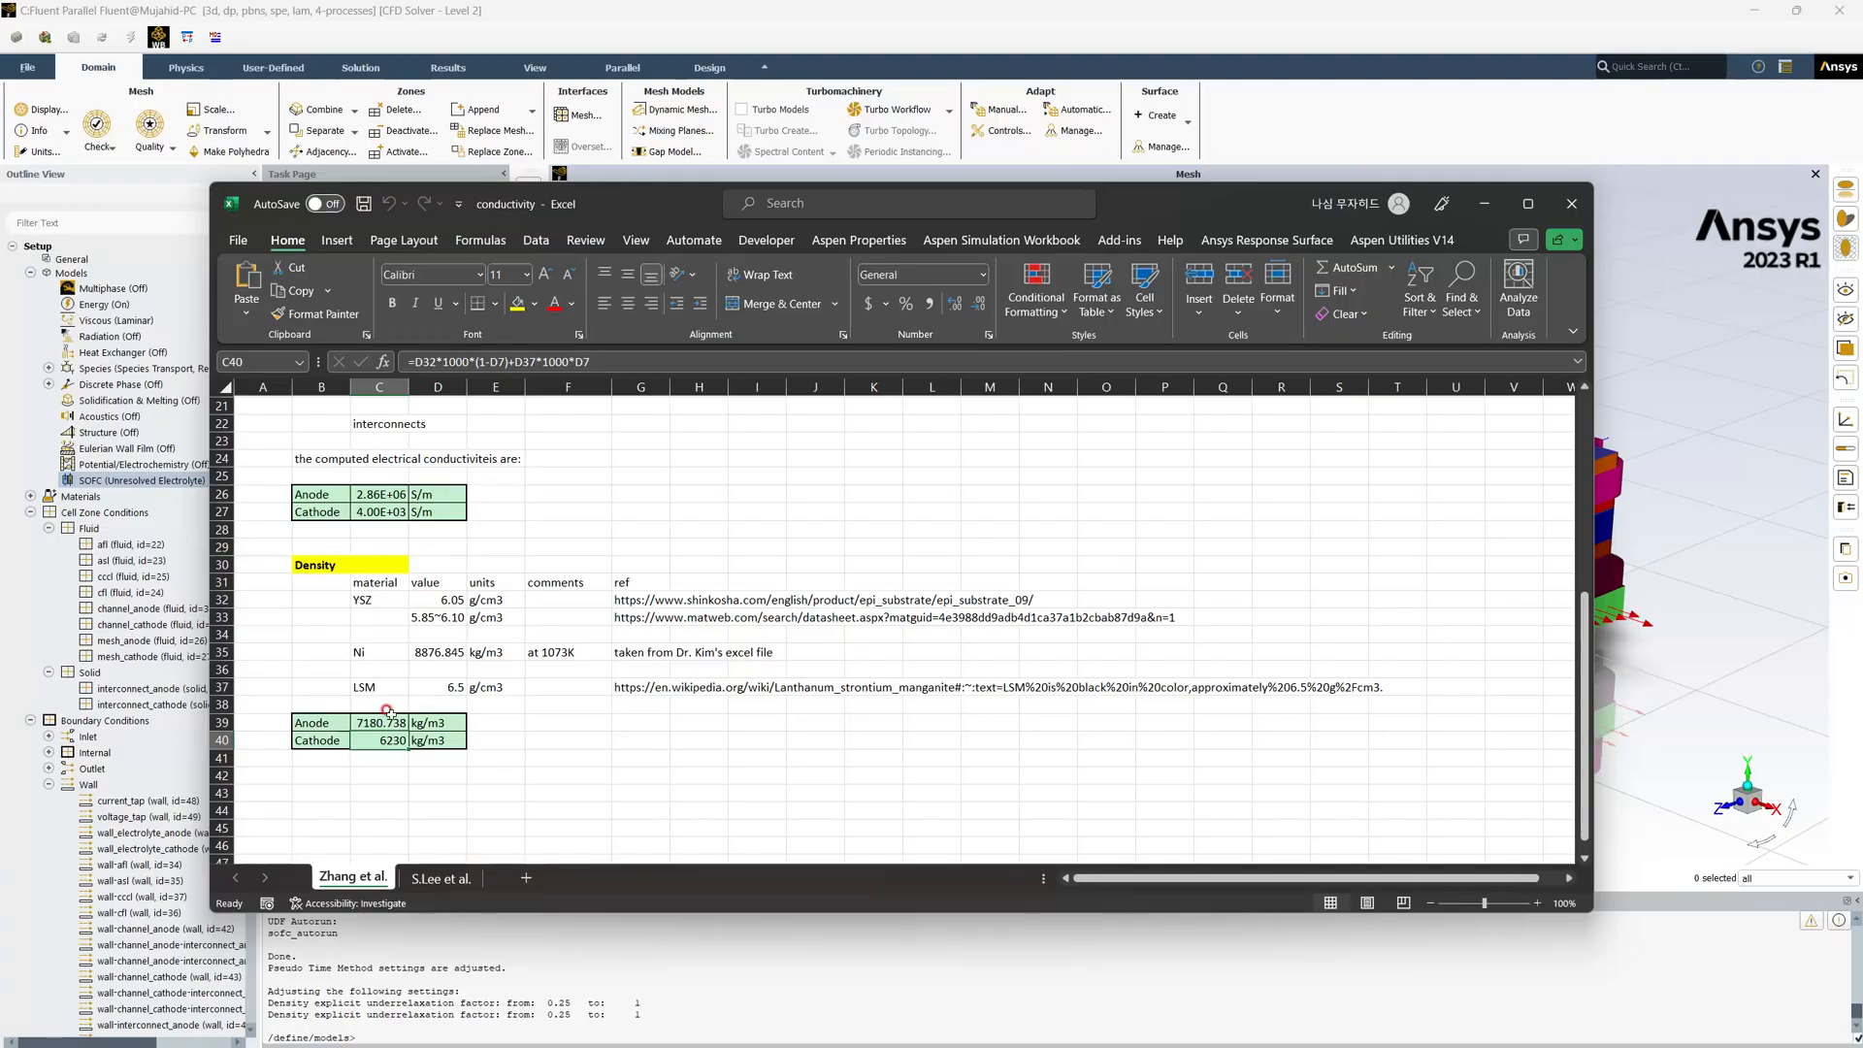
{"action": "scroll", "coordinate": [366, 690], "scroll_direction": "up", "scroll_amount": 7}
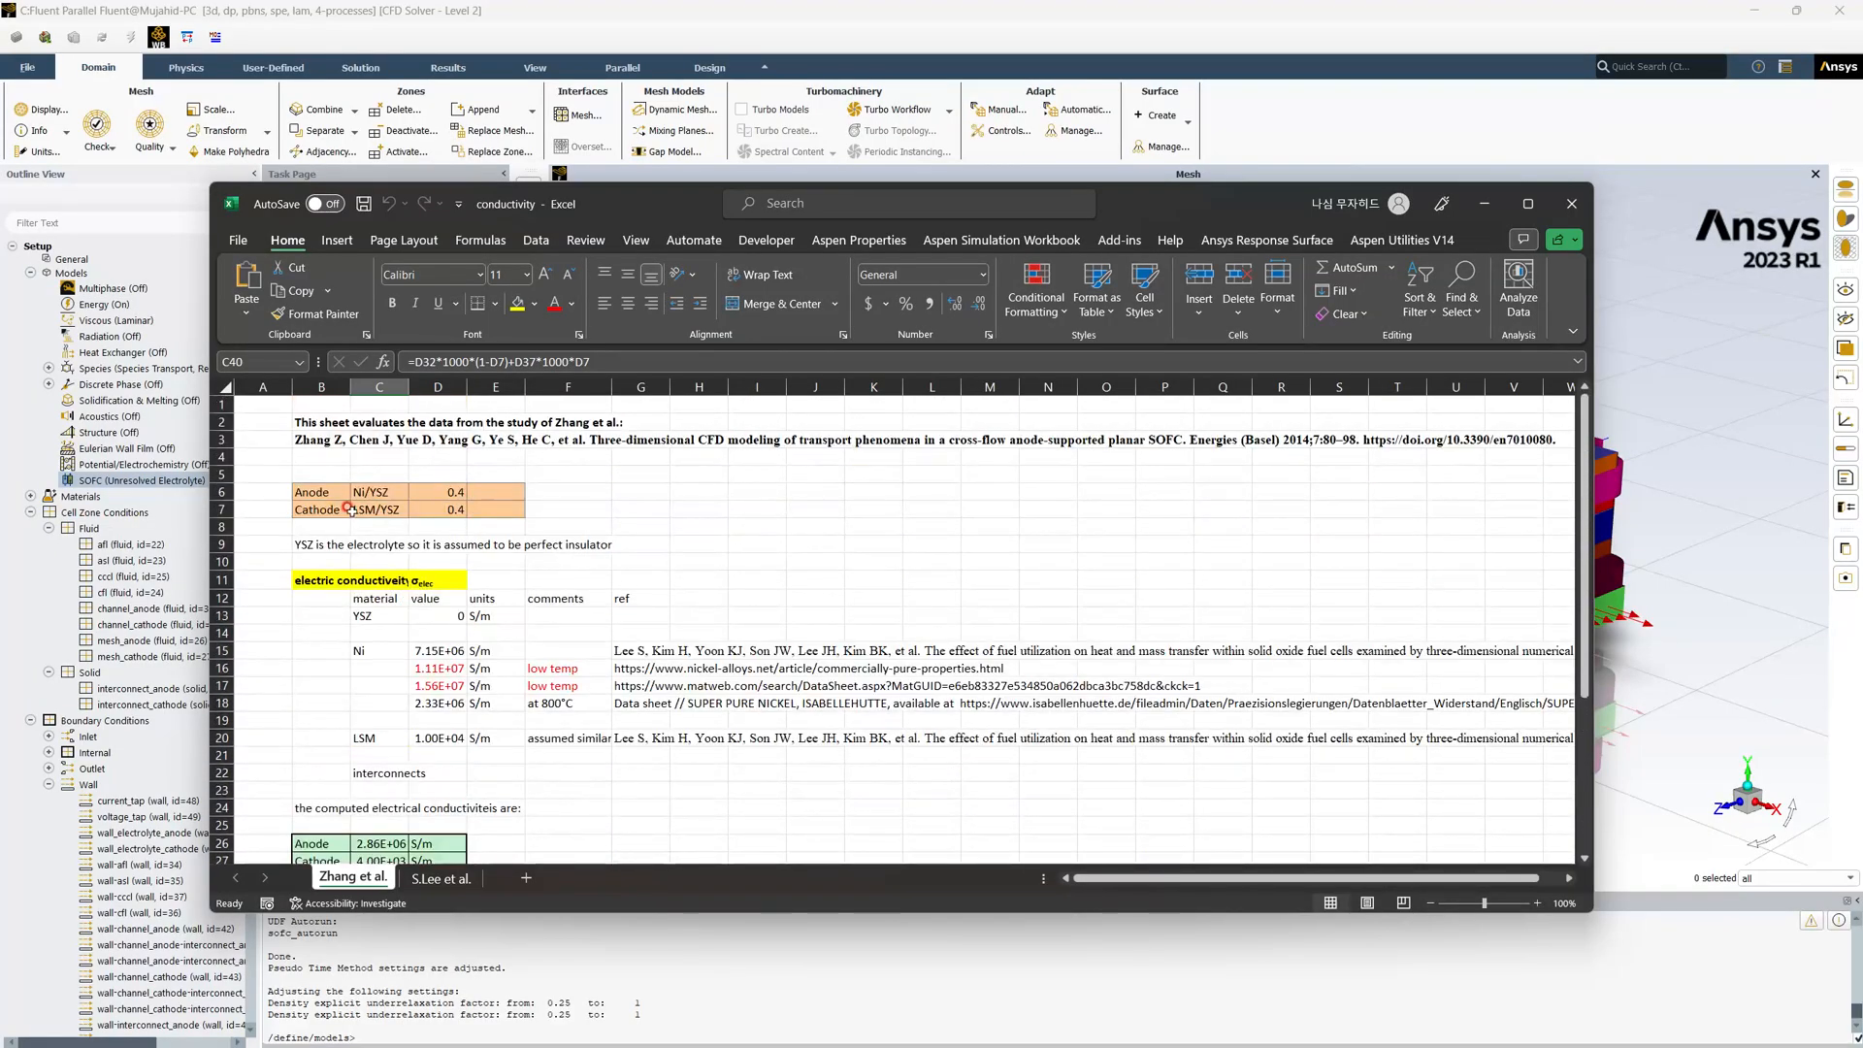
{"action": "left_click", "coordinate": [441, 878]}
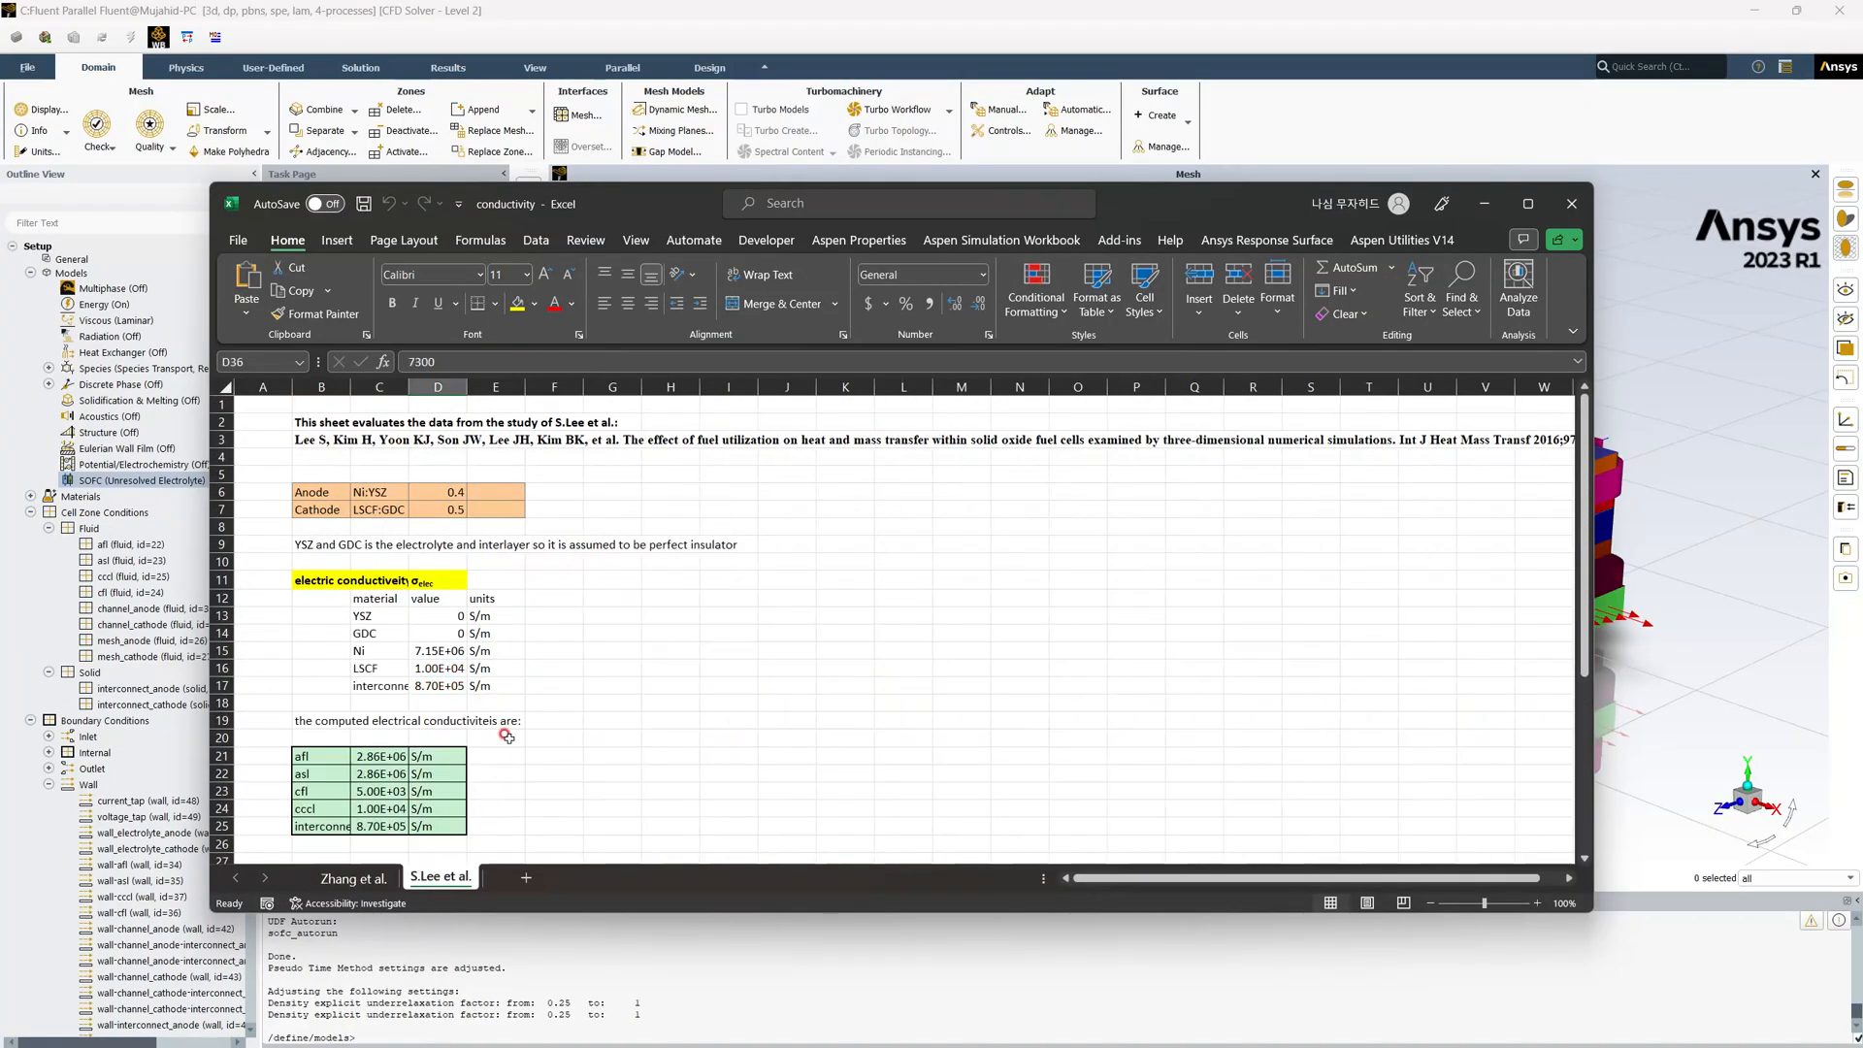
{"action": "scroll", "coordinate": [466, 760], "scroll_direction": "down", "scroll_amount": 7}
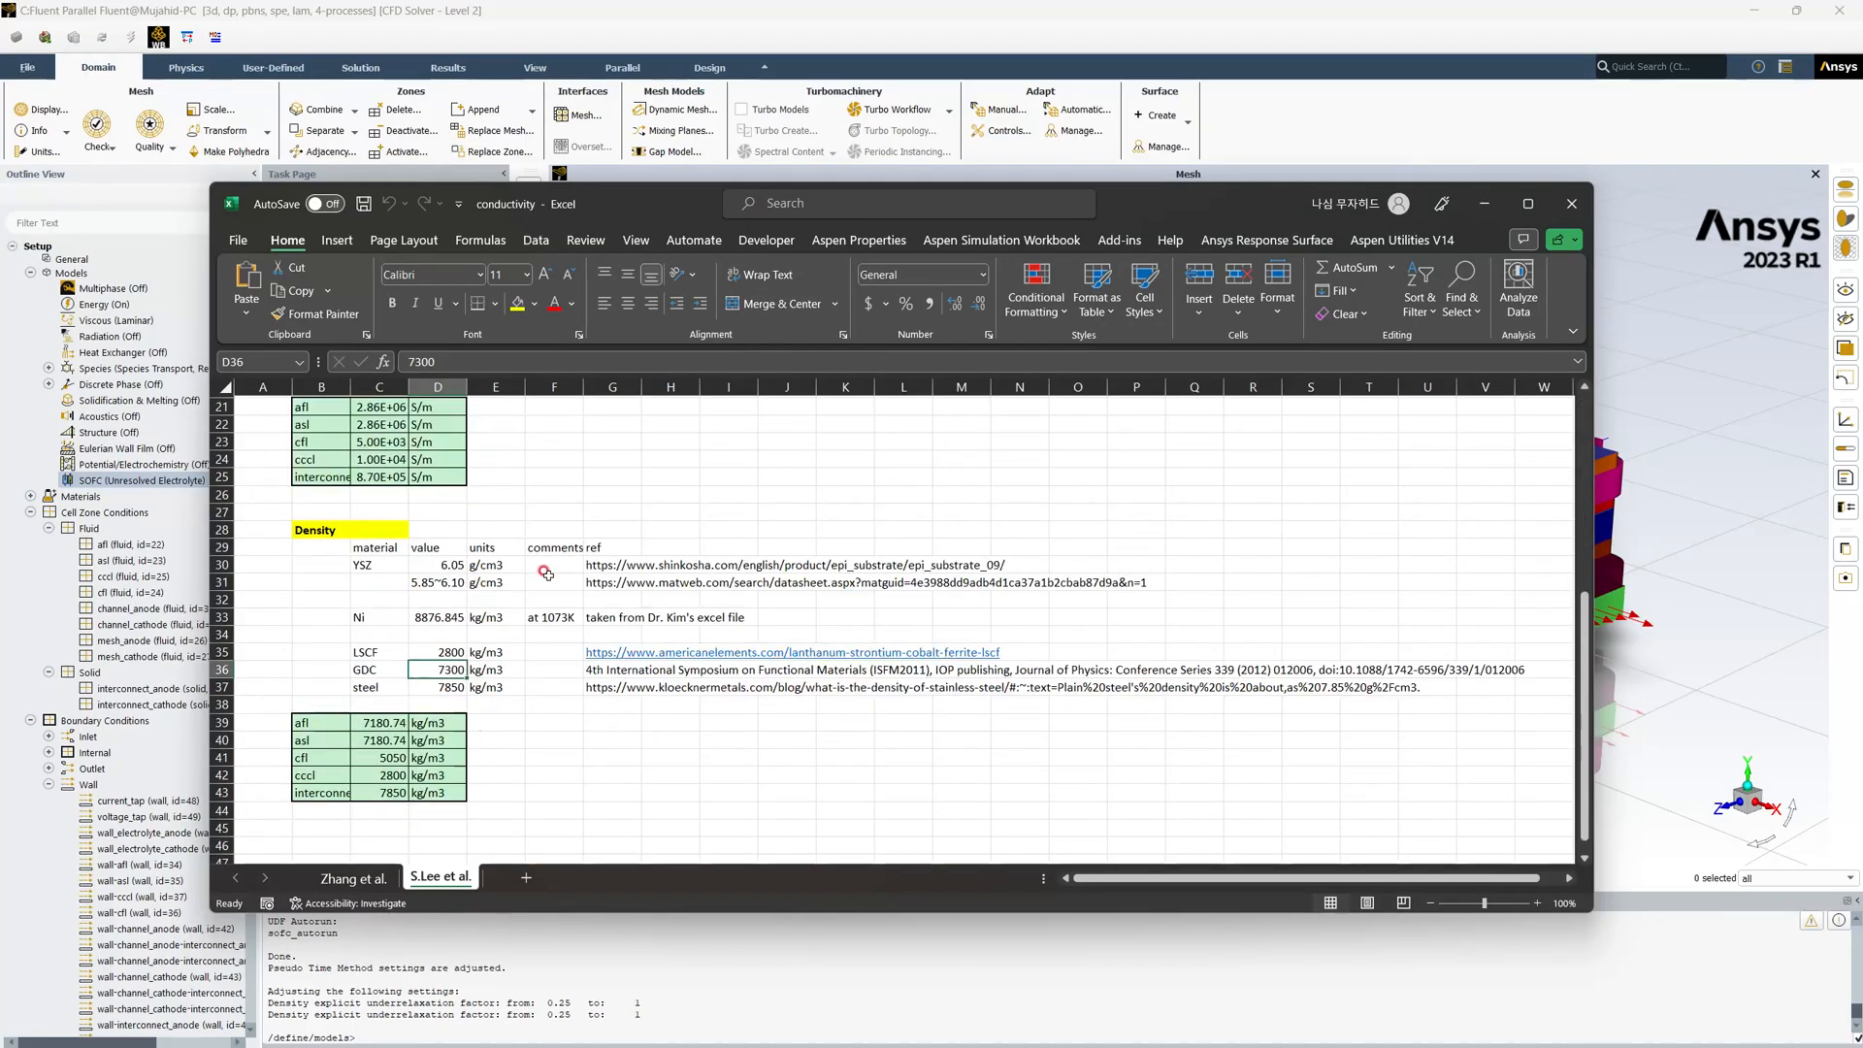
{"action": "scroll", "coordinate": [404, 774], "scroll_direction": "up", "scroll_amount": 7}
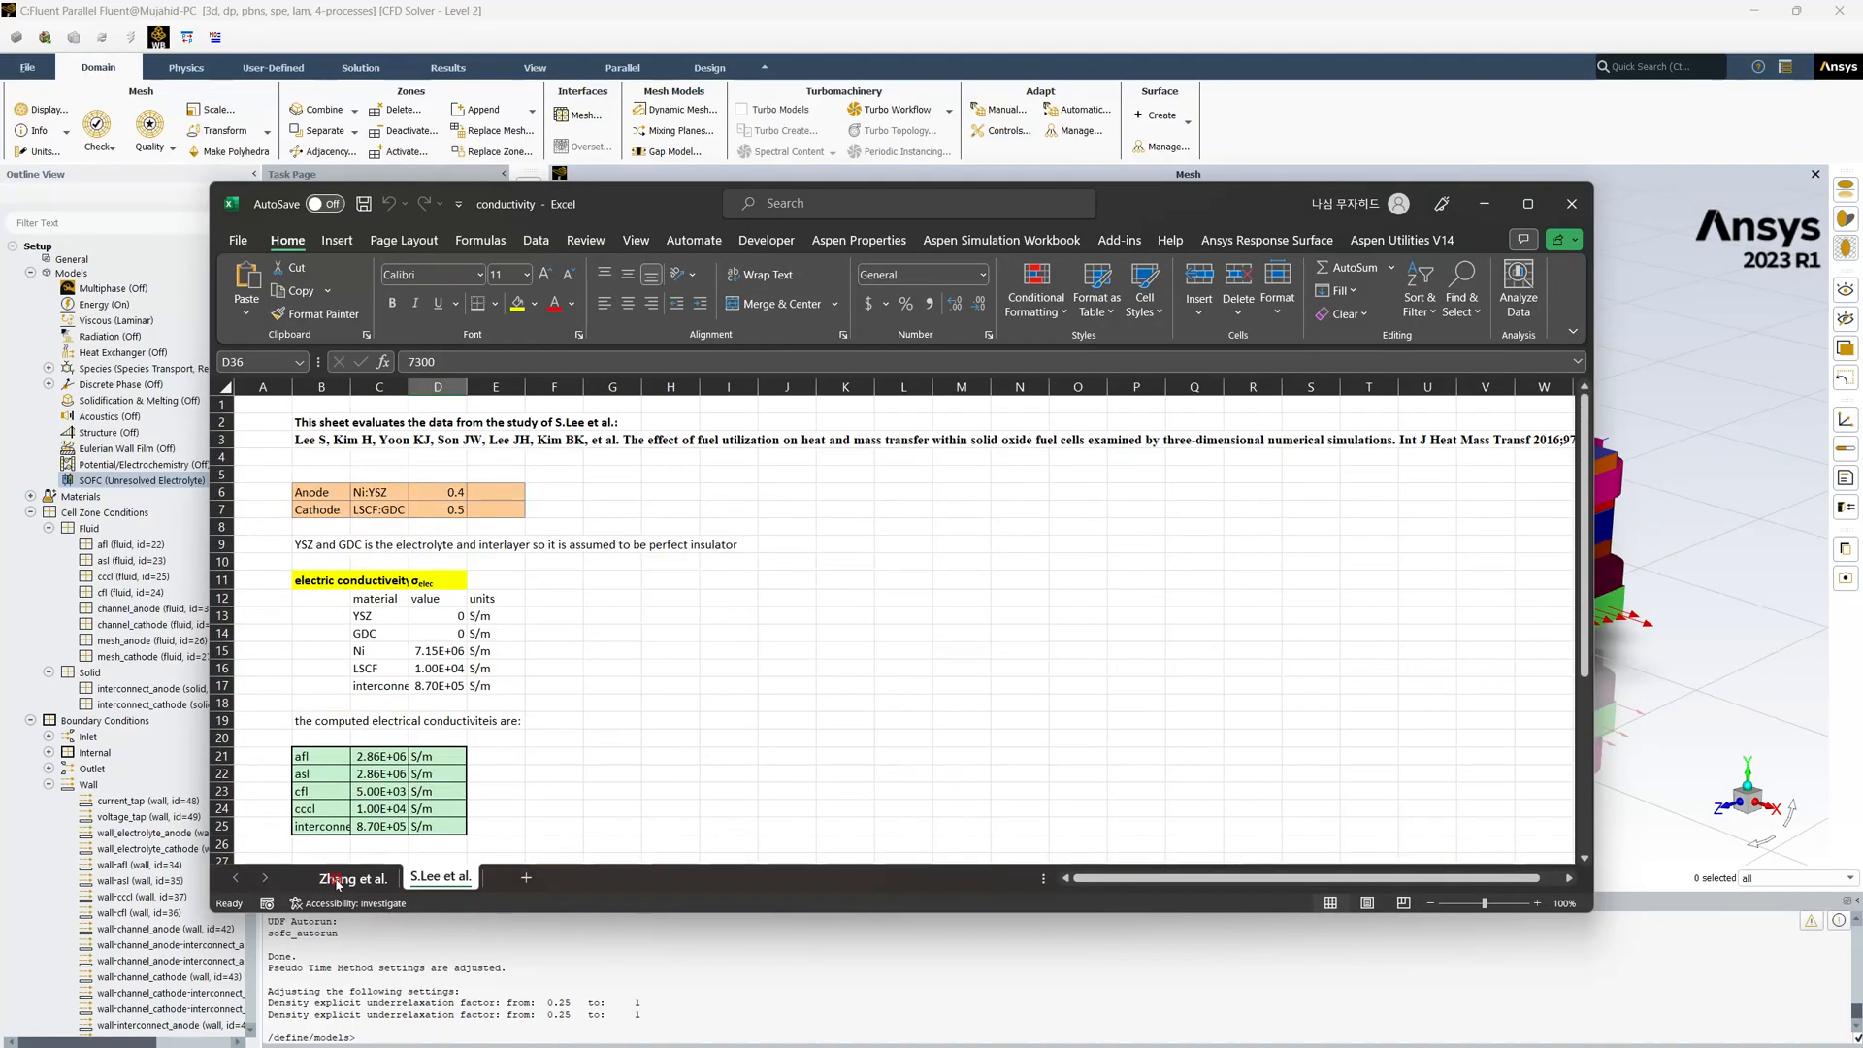
{"action": "left_click", "coordinate": [336, 878]}
{"action": "scroll", "coordinate": [388, 756], "scroll_direction": "down", "scroll_amount": 7}
{"action": "left_click", "coordinate": [1484, 203]}
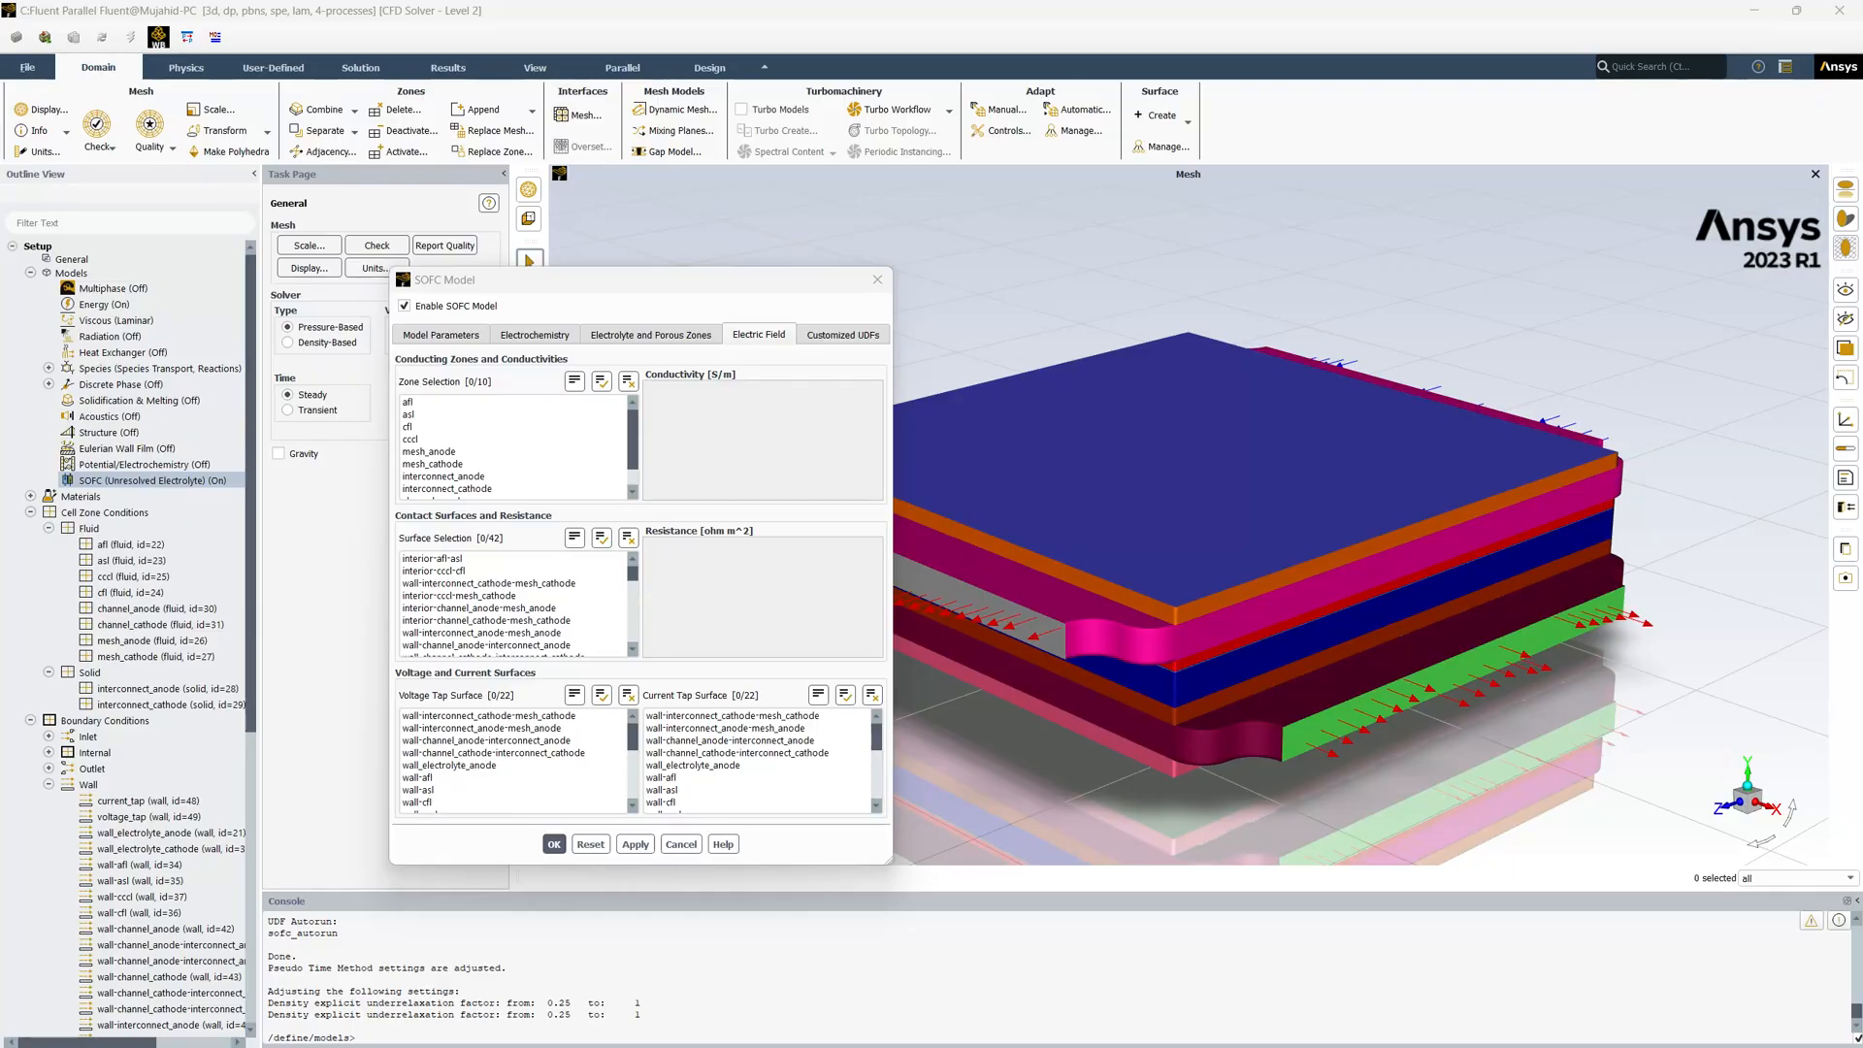
Select all zones except the two channels as conducting and set conductivities of 2860000 S/m for afl and asl, 5000 for cfl and 10000 for cccl
{"action": "left_click", "coordinate": [445, 401]}
{"action": "left_click_drag", "start_coordinate": [447, 399], "coordinate": [532, 482]}
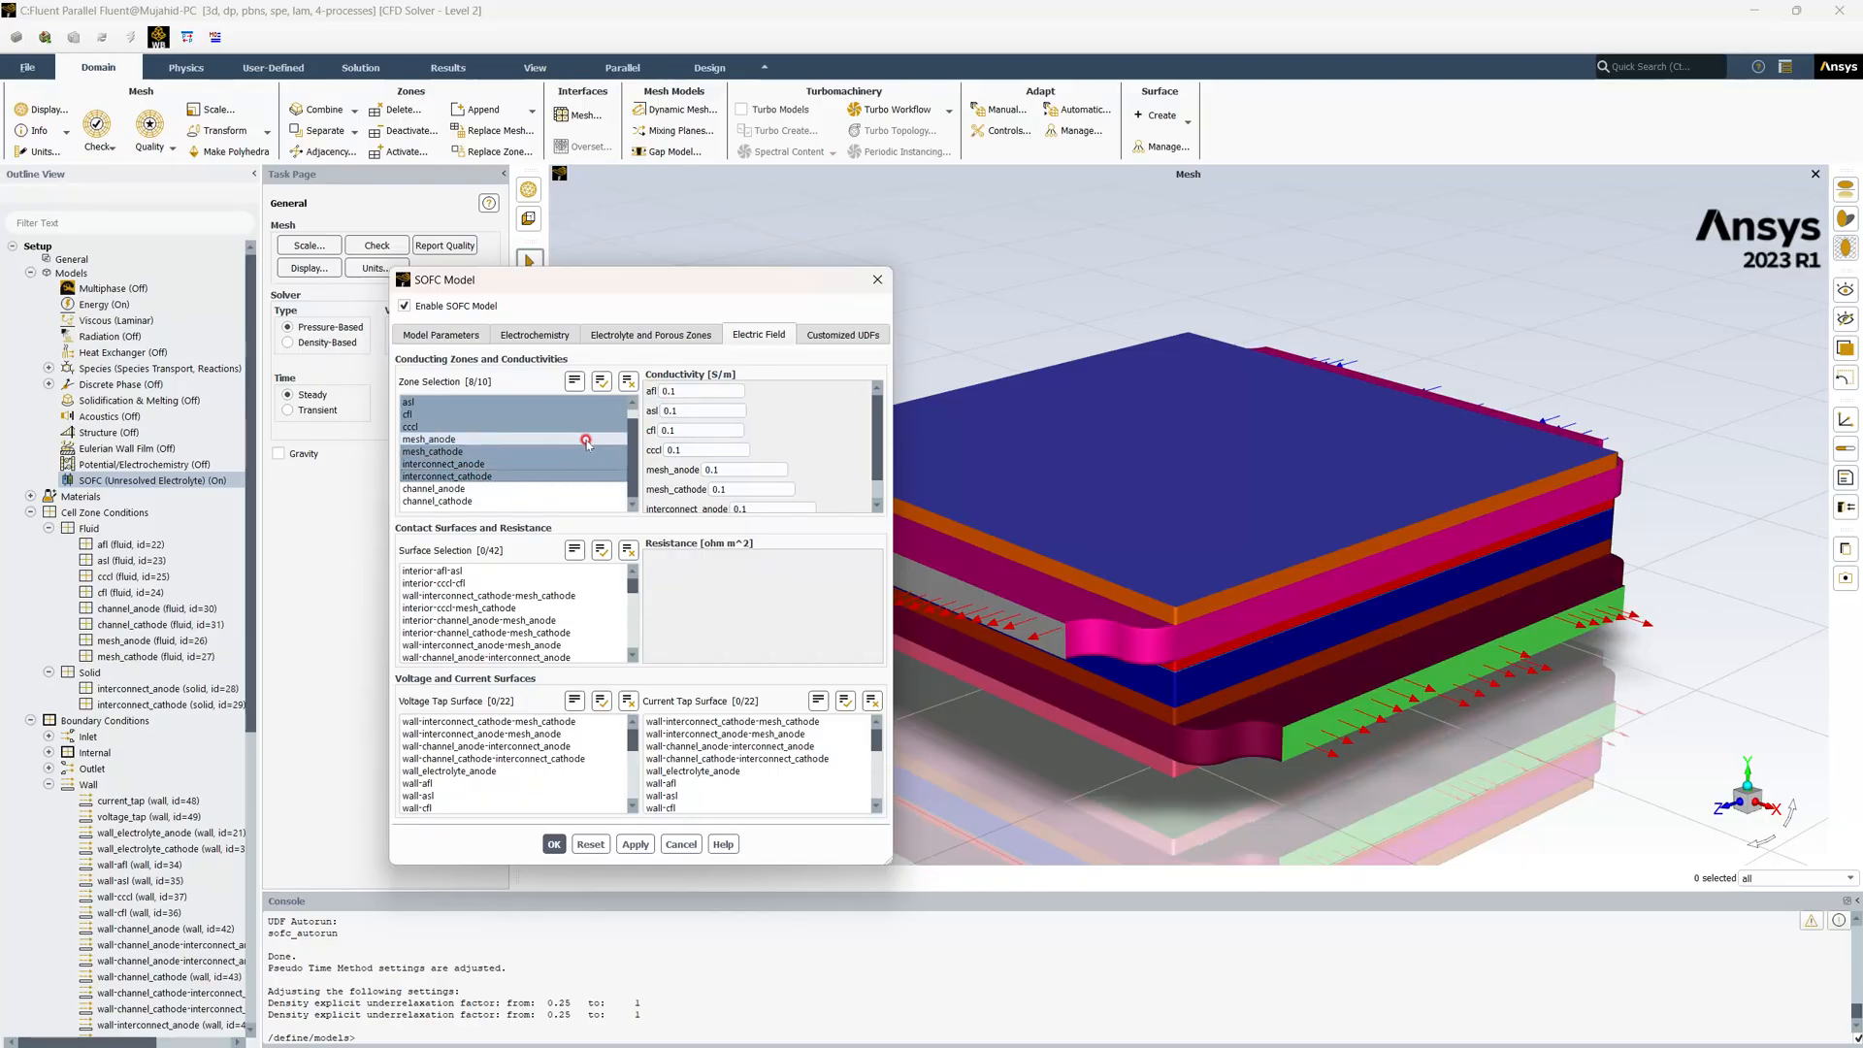
{"action": "left_click_drag", "start_coordinate": [686, 392], "coordinate": [649, 393]}
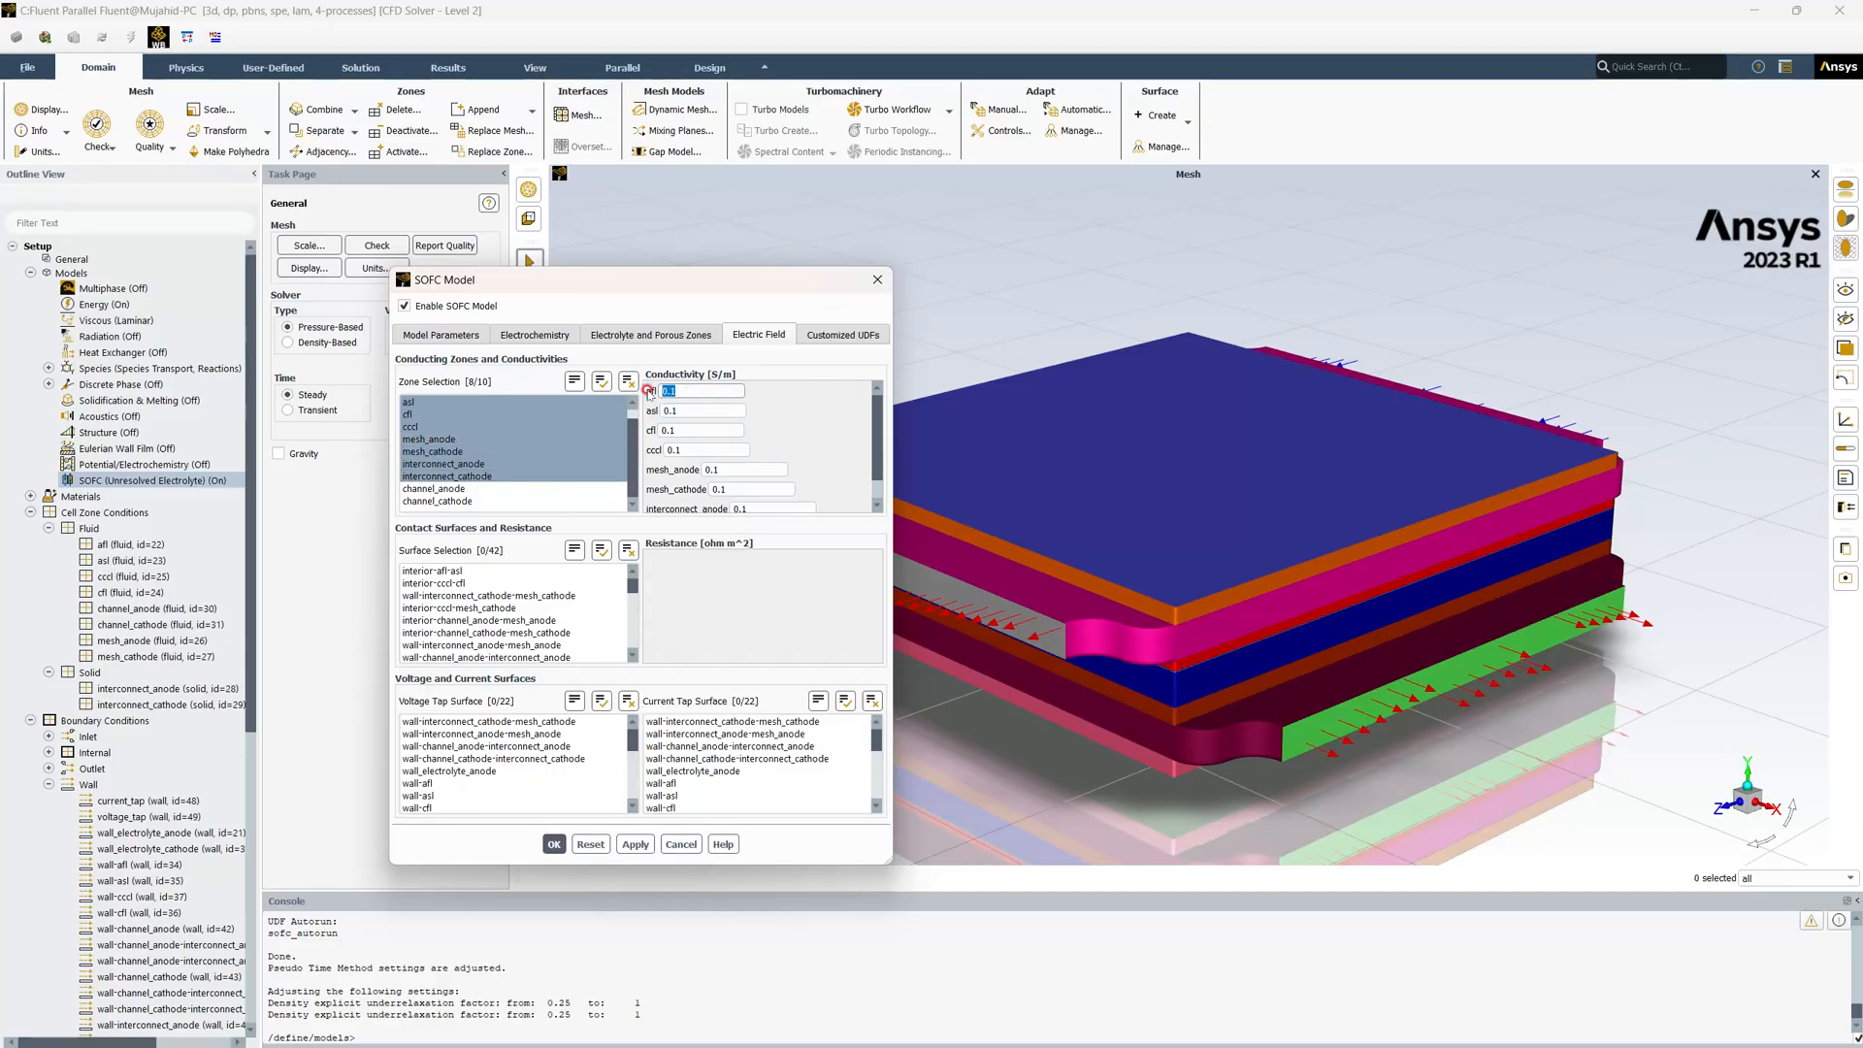
{"action": "type", "text": "2860000"}
{"action": "left_click", "coordinate": [693, 422]}
{"action": "left_click_drag", "start_coordinate": [700, 429], "coordinate": [637, 428]}
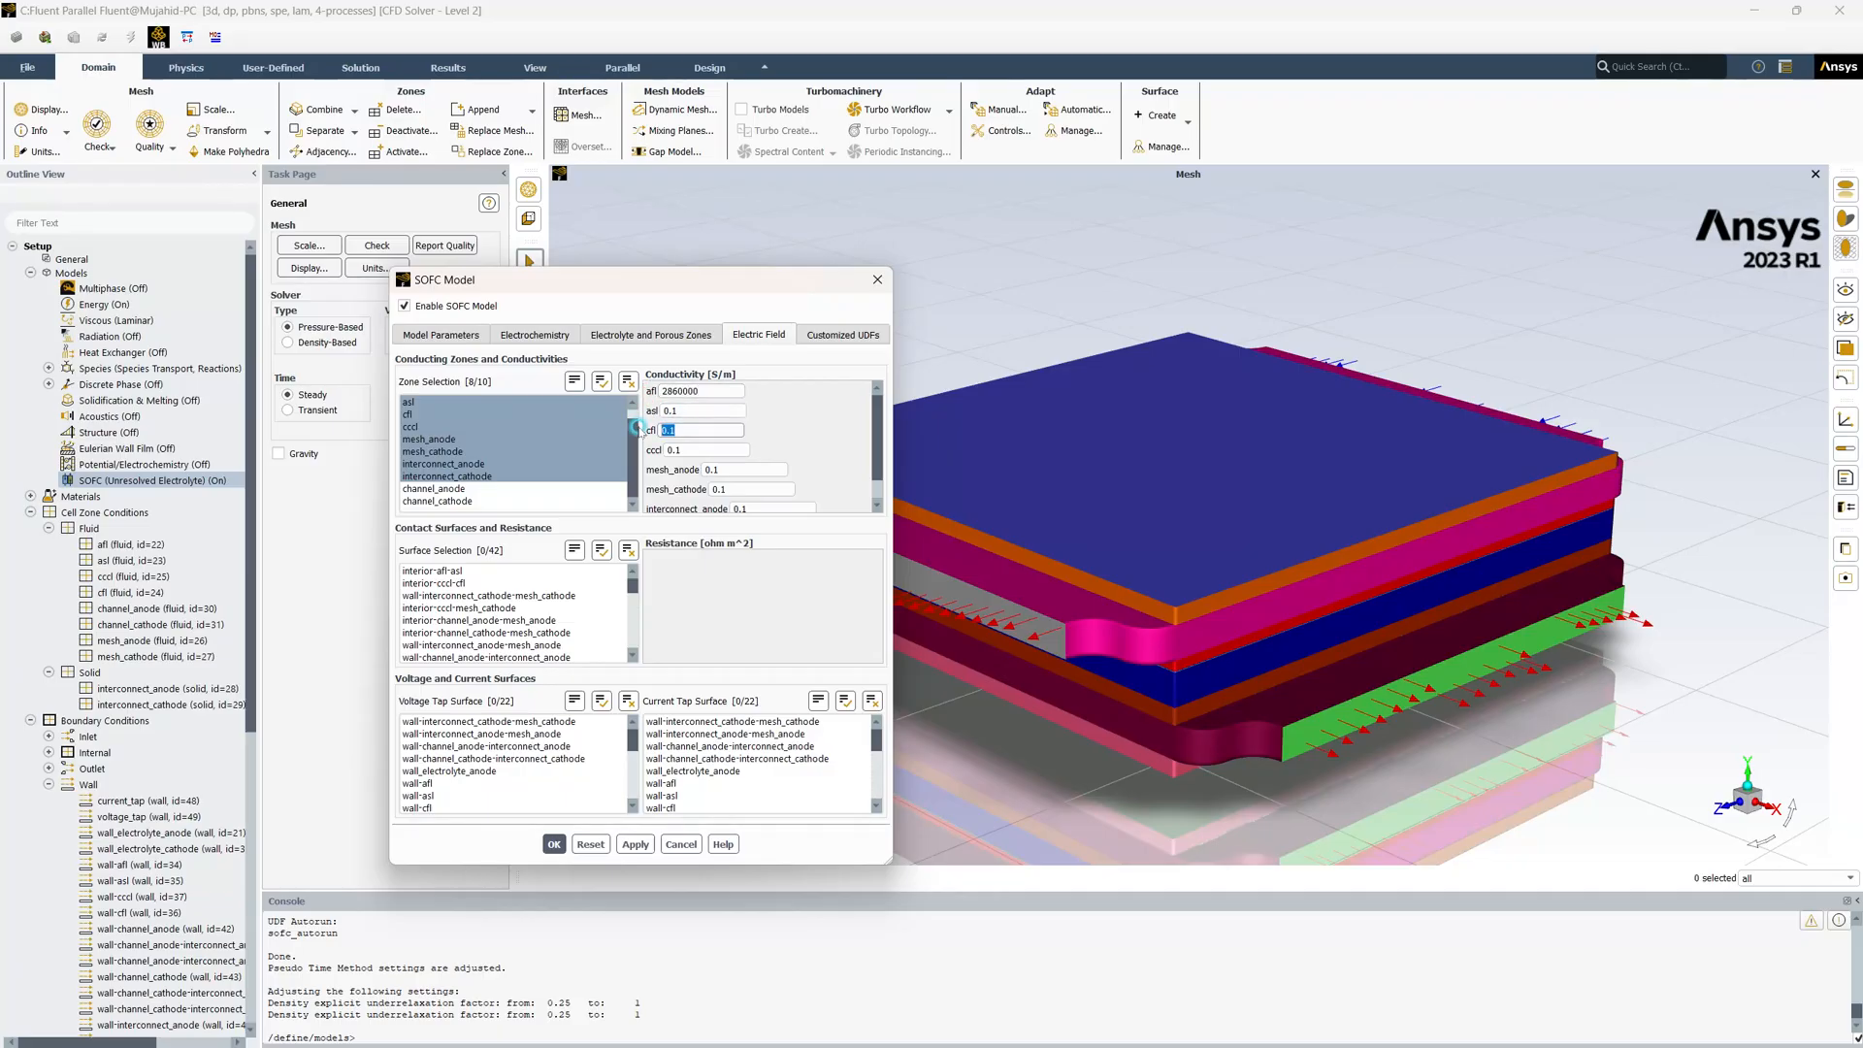
{"action": "type", "text": "5000"}
{"action": "left_click_drag", "start_coordinate": [695, 410], "coordinate": [644, 411]}
{"action": "type", "text": "2860000"}
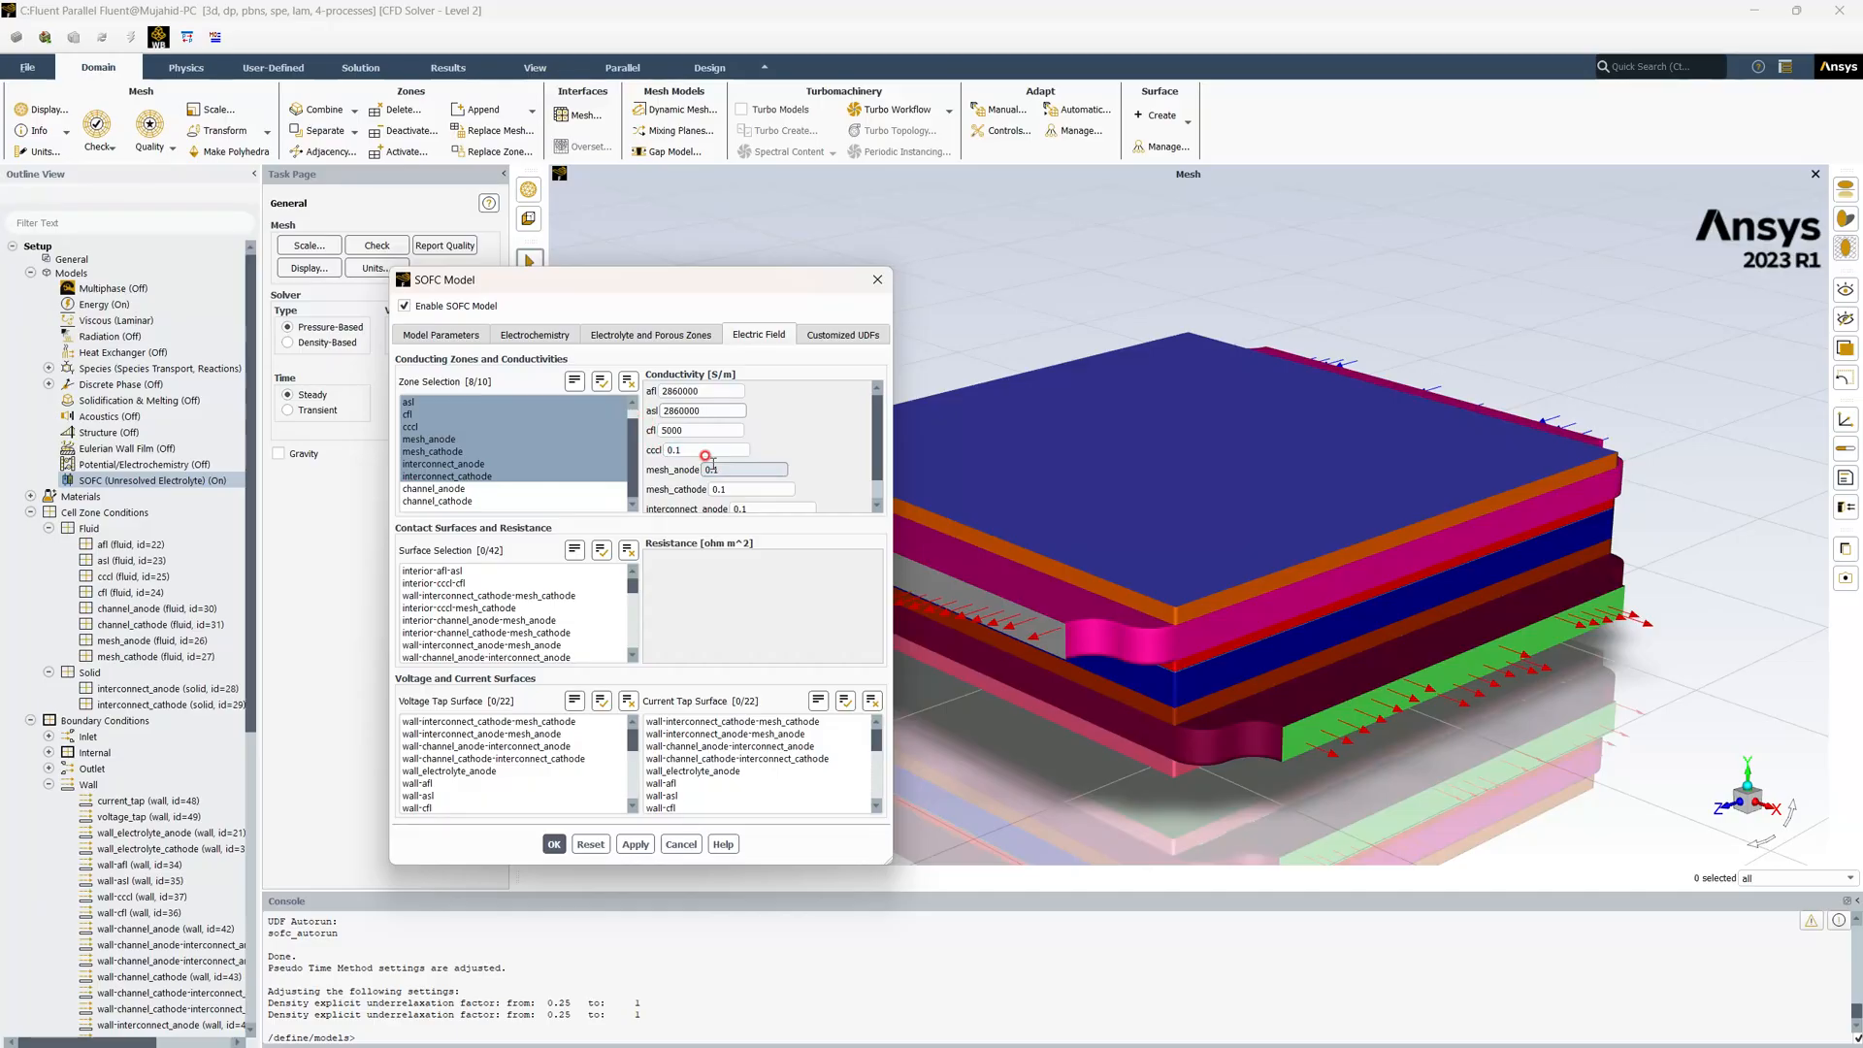
{"action": "left_click_drag", "start_coordinate": [685, 450], "coordinate": [634, 446]}
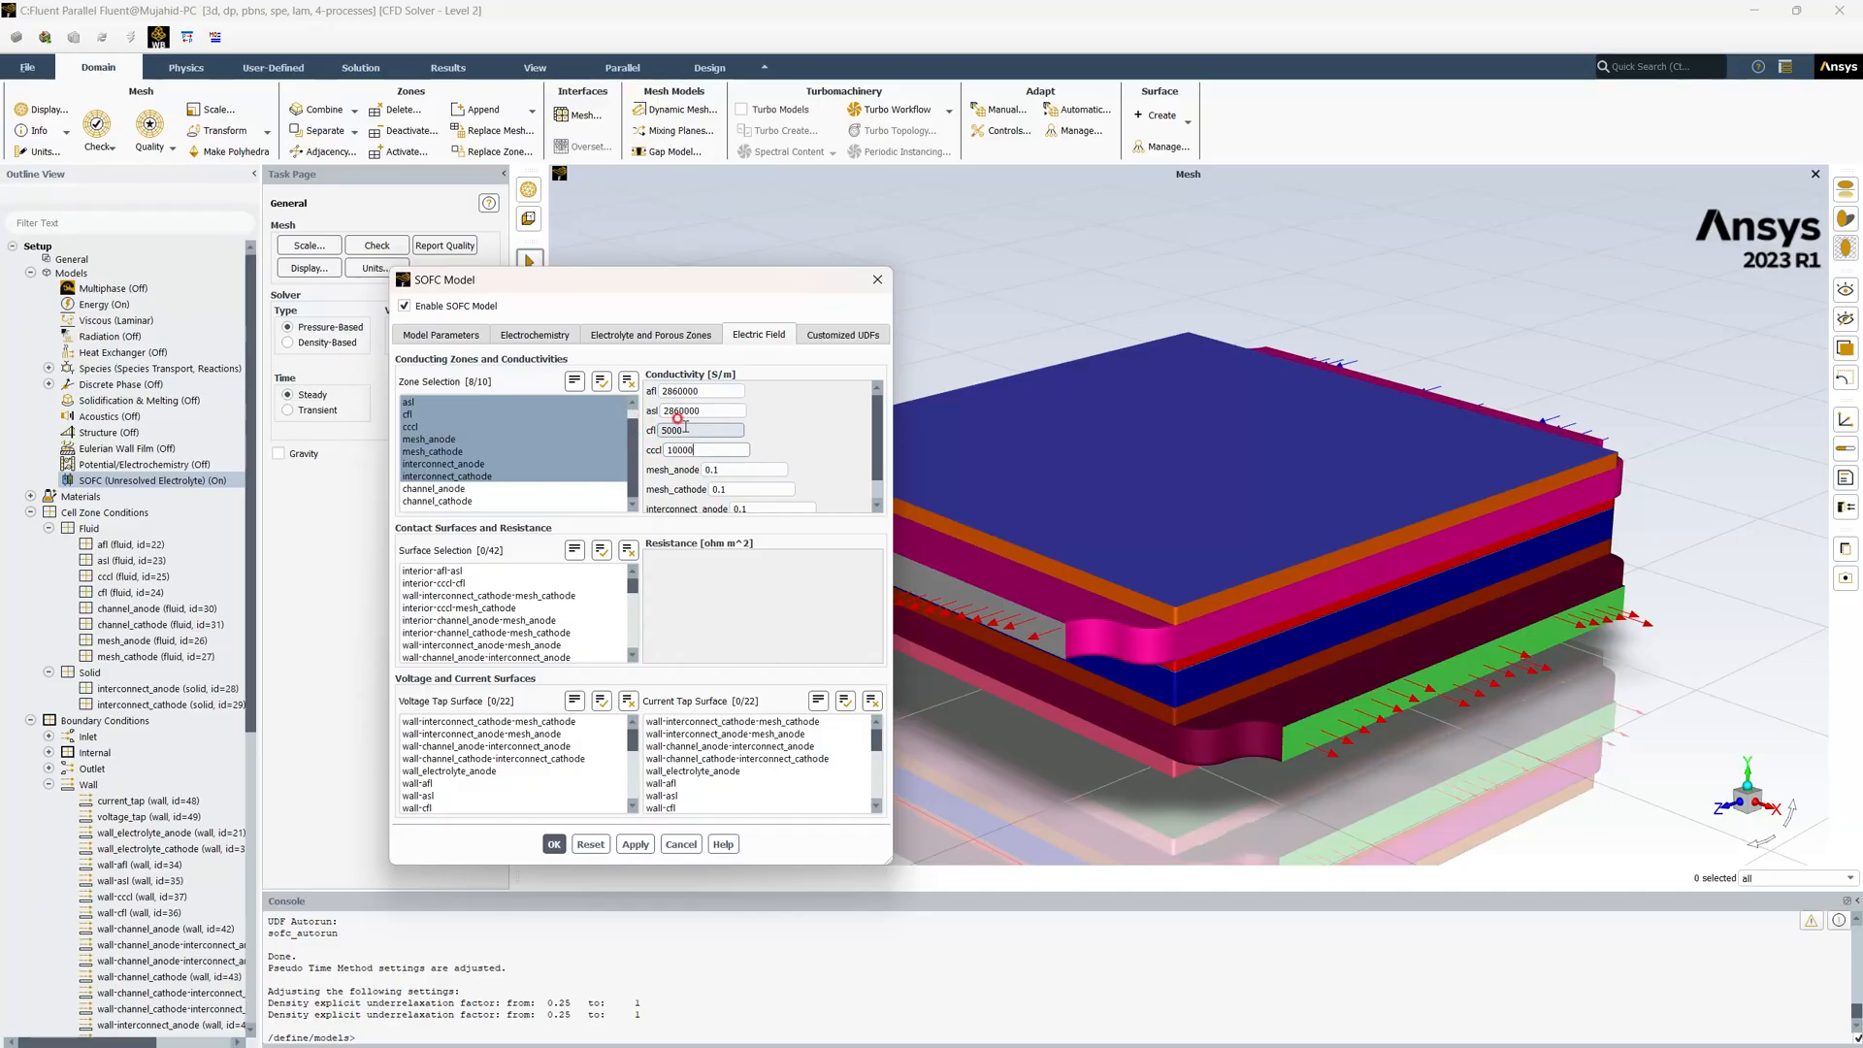
Set the conductivity of mesh_anode to 2.433e6 S/m and of mesh_cathode to 1.54e7 S/m
{"action": "scroll", "coordinate": [854, 437], "scroll_direction": "down", "scroll_amount": 1}
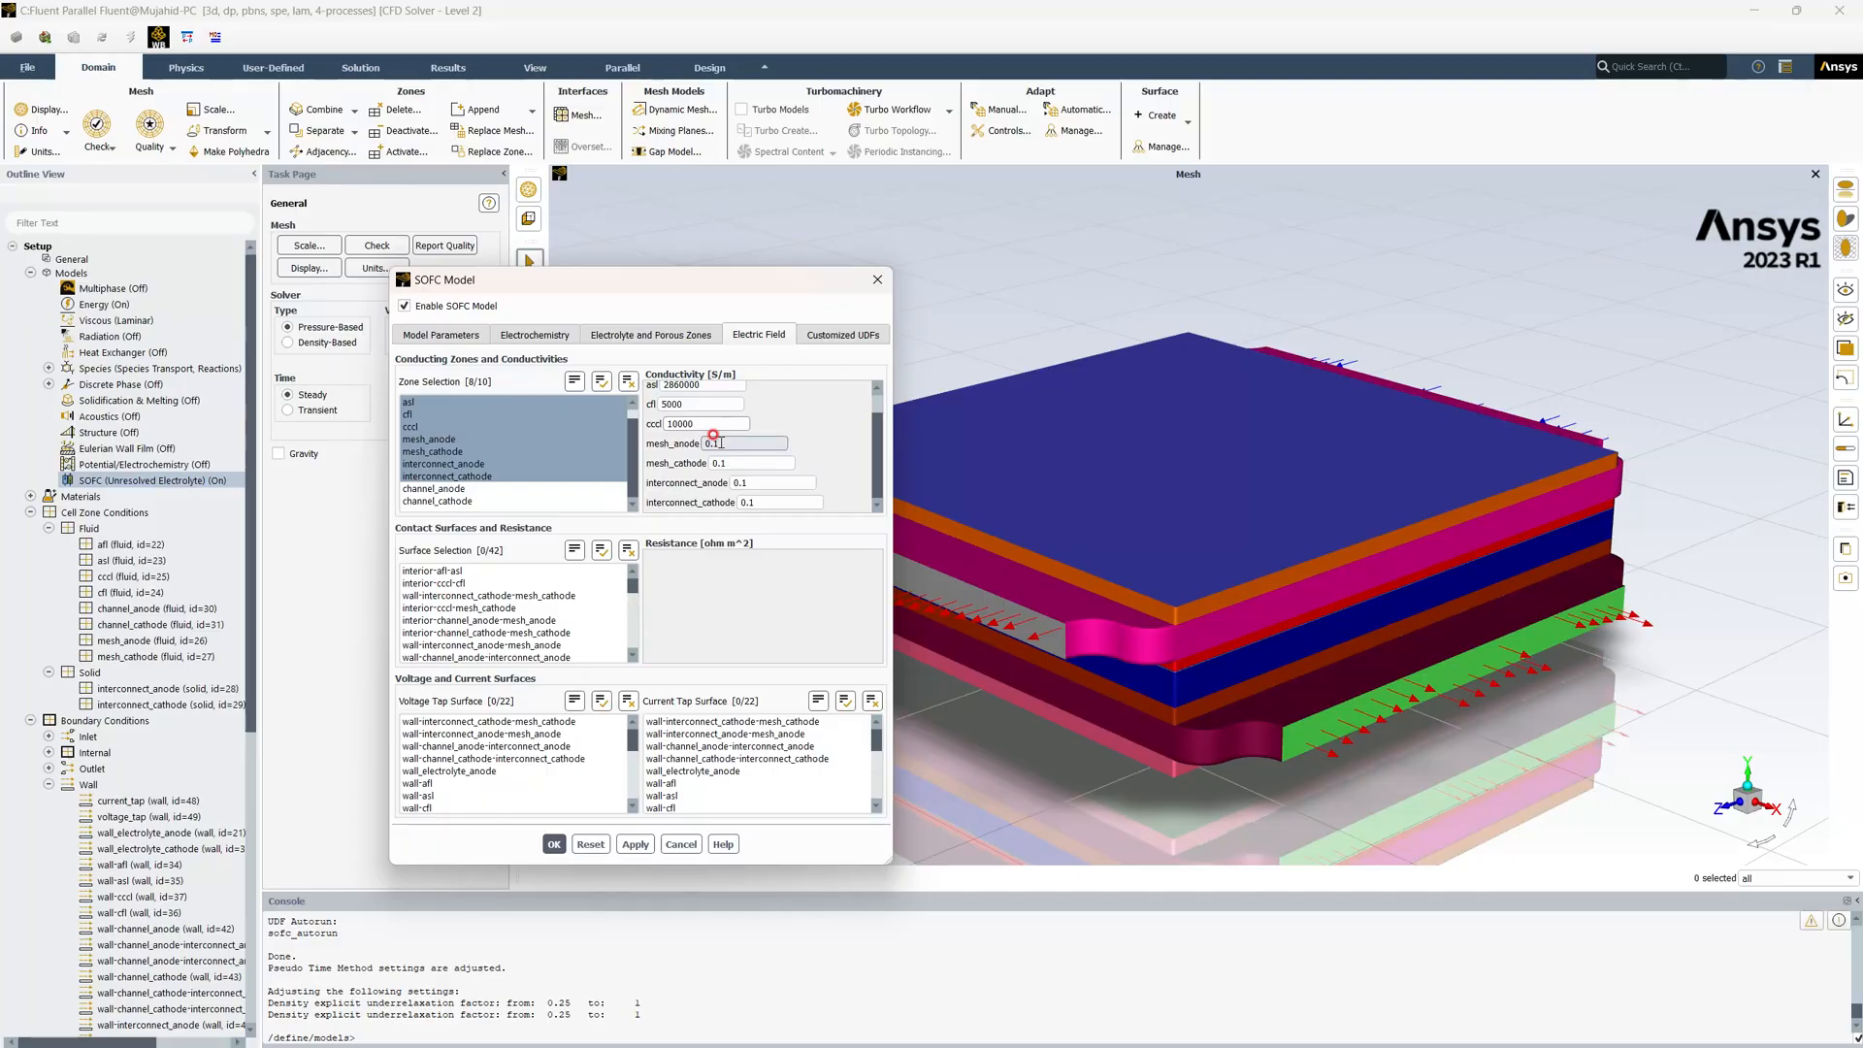
{"action": "left_click_drag", "start_coordinate": [721, 443], "coordinate": [657, 447]}
{"action": "type", "text": "2.433e6"}
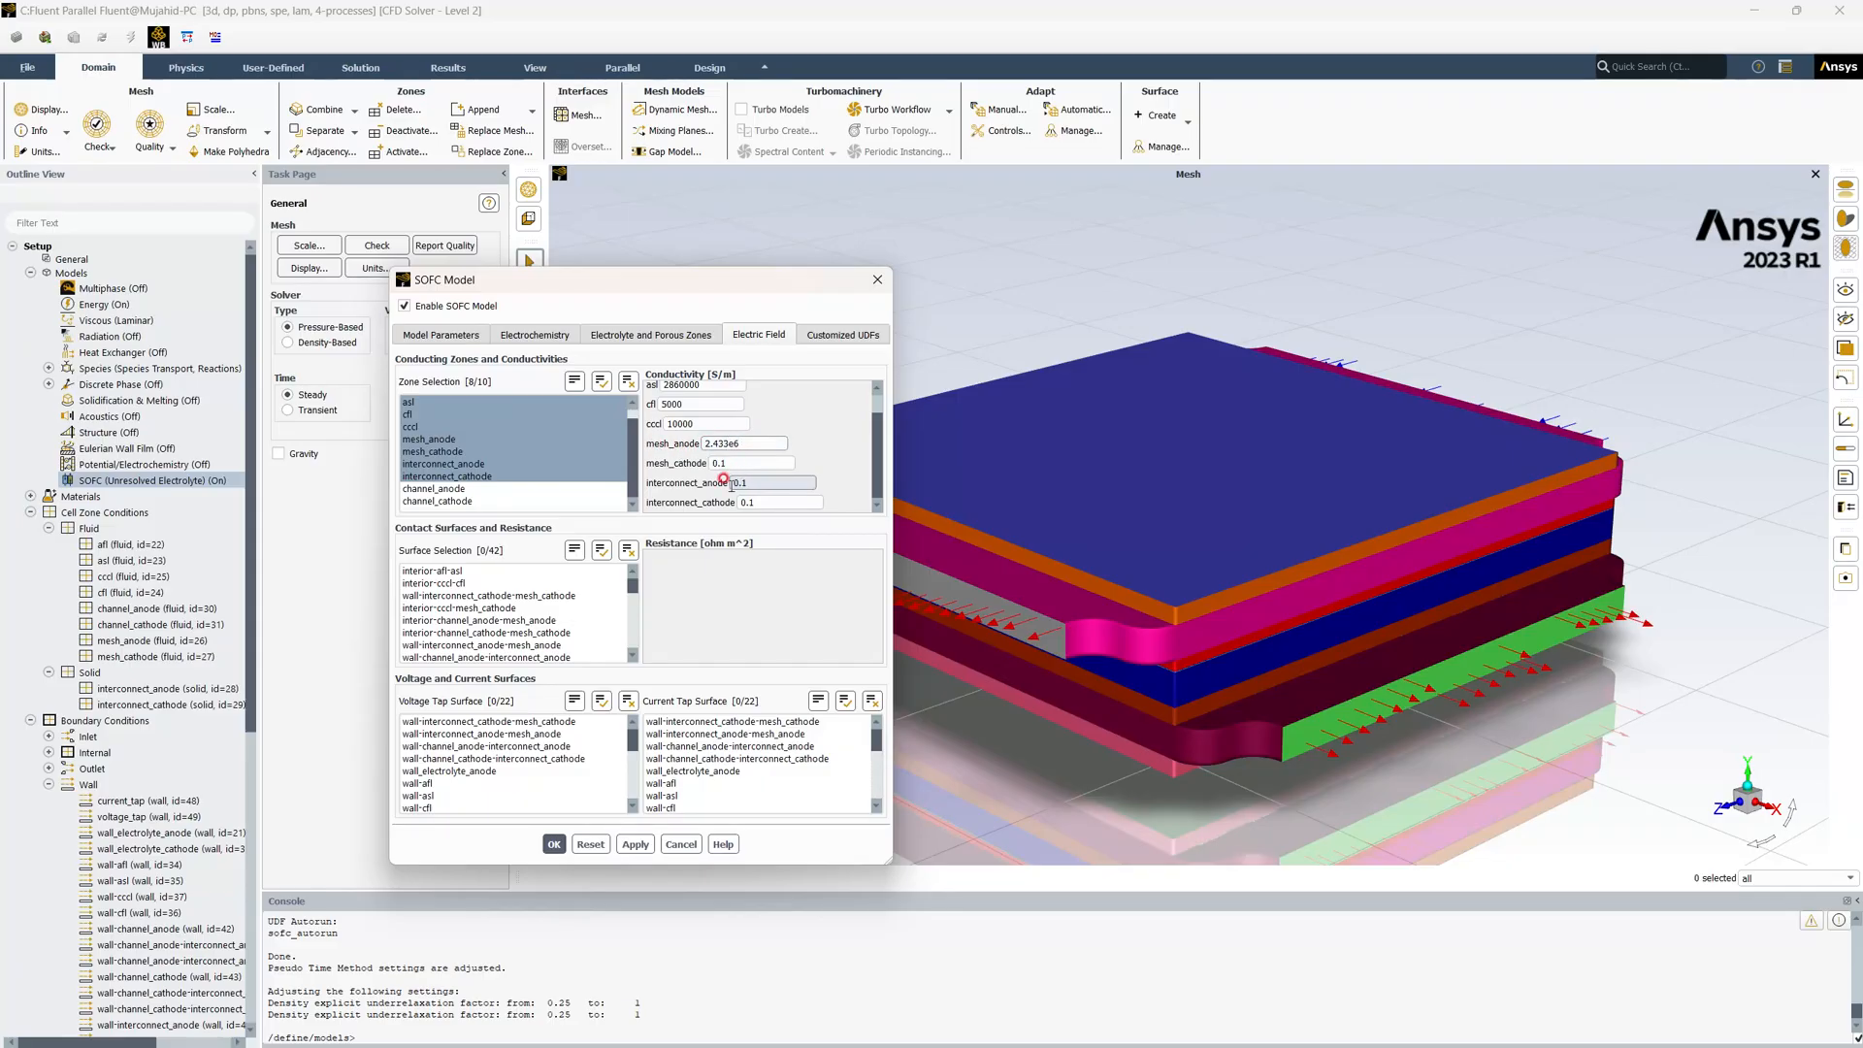
{"action": "key", "text": "Tab"}
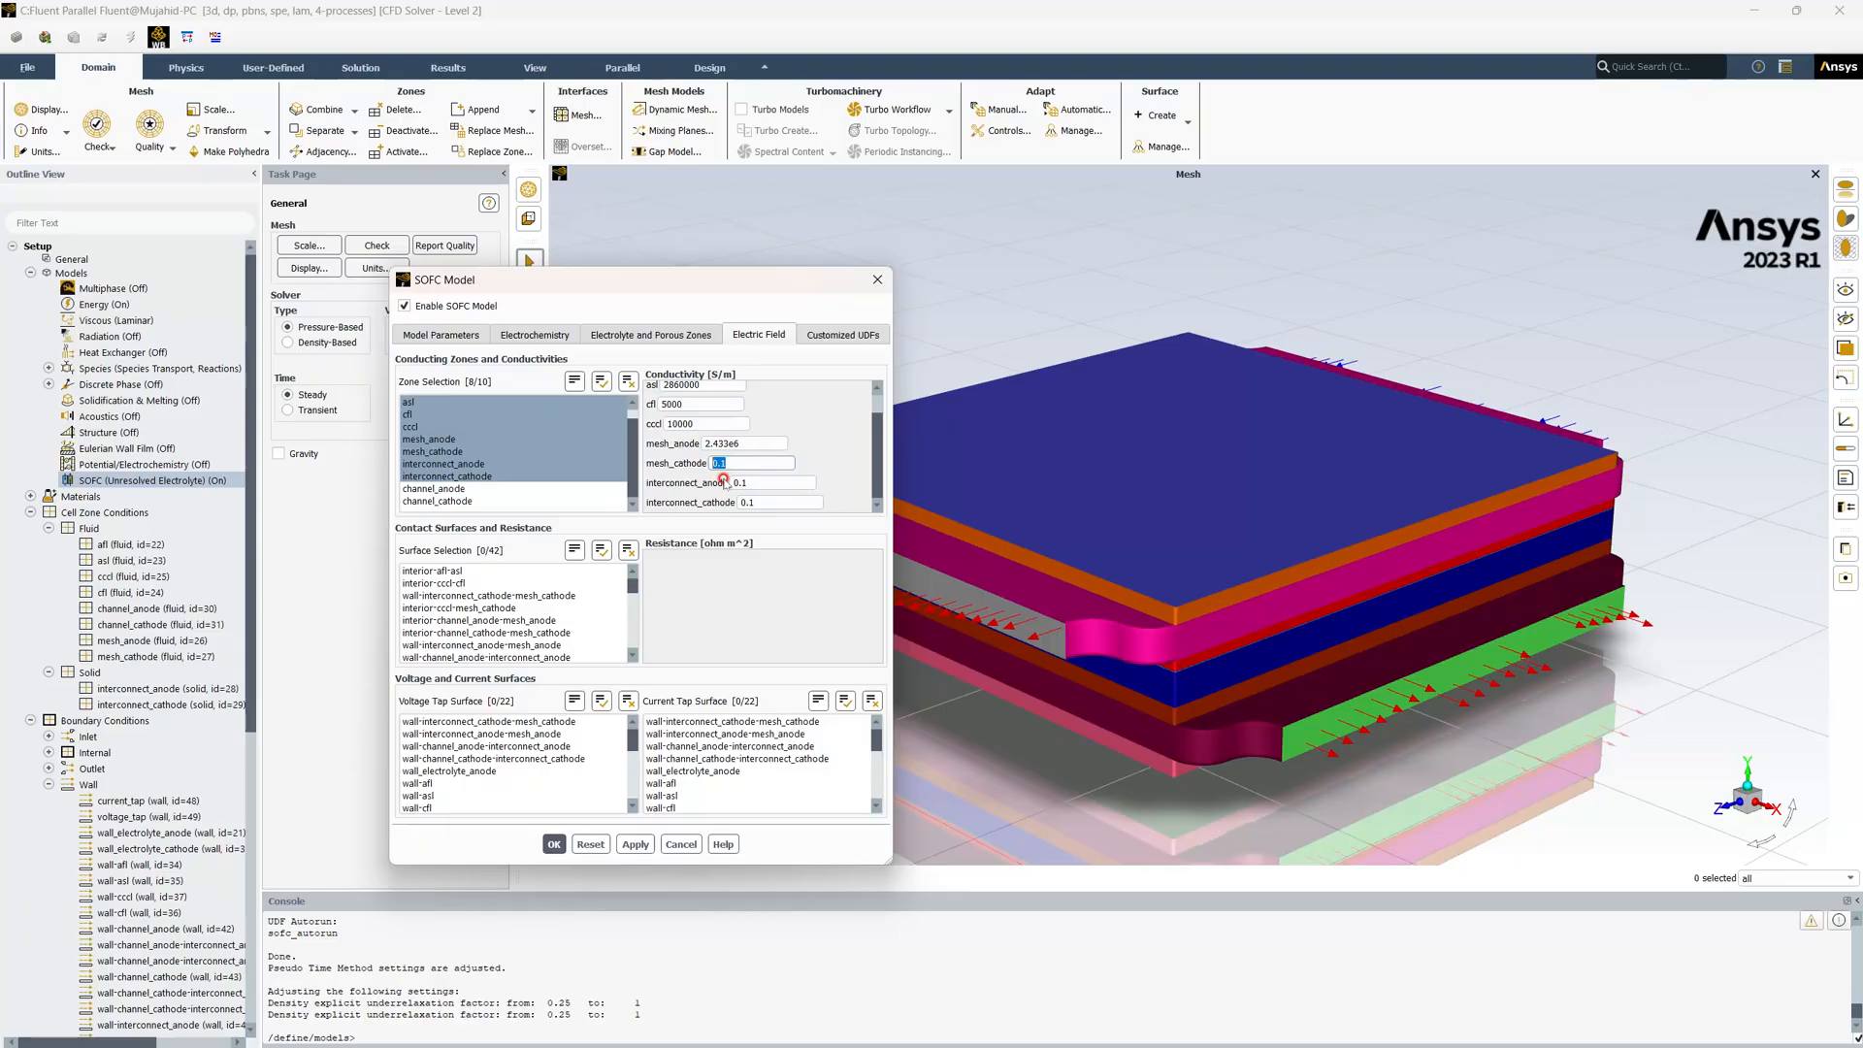
{"action": "type", "text": "1.54e7"}
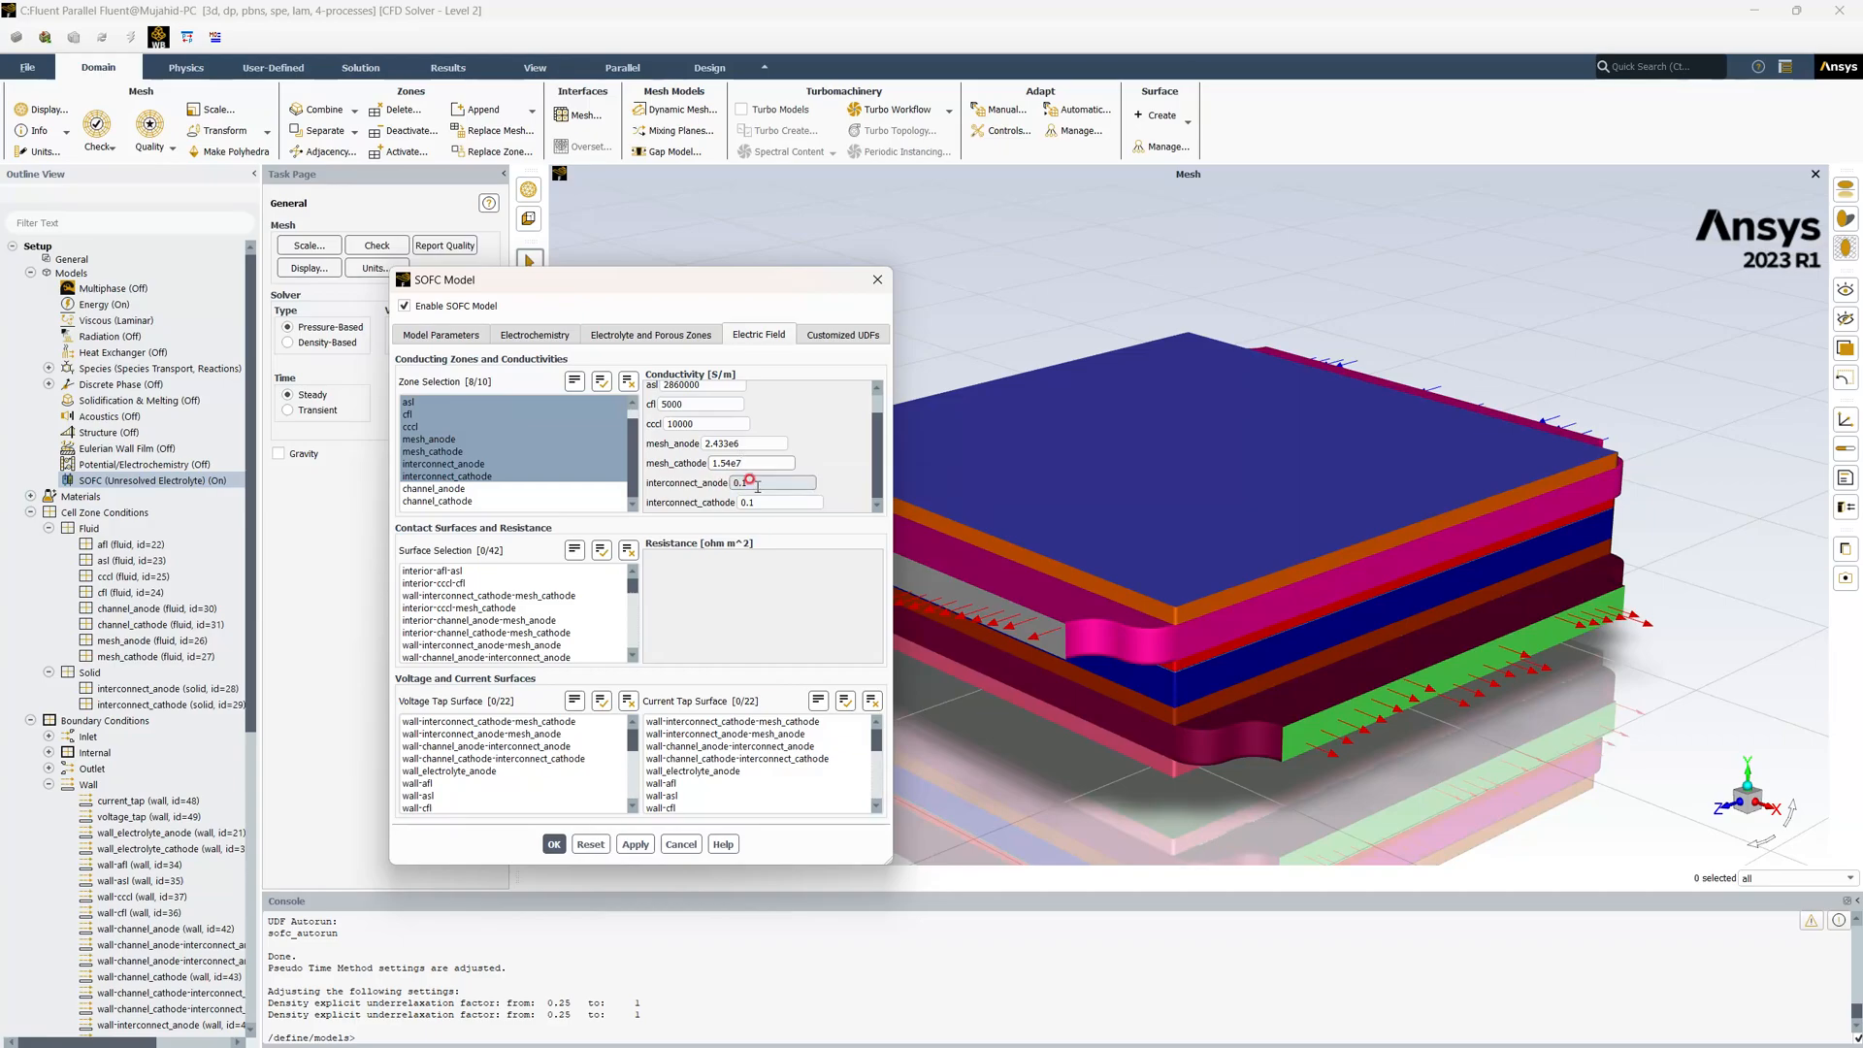
Set the conductivity of both interconnect_anode and interconnect_cathode to 870000 S/m
{"action": "key", "text": "Tab"}
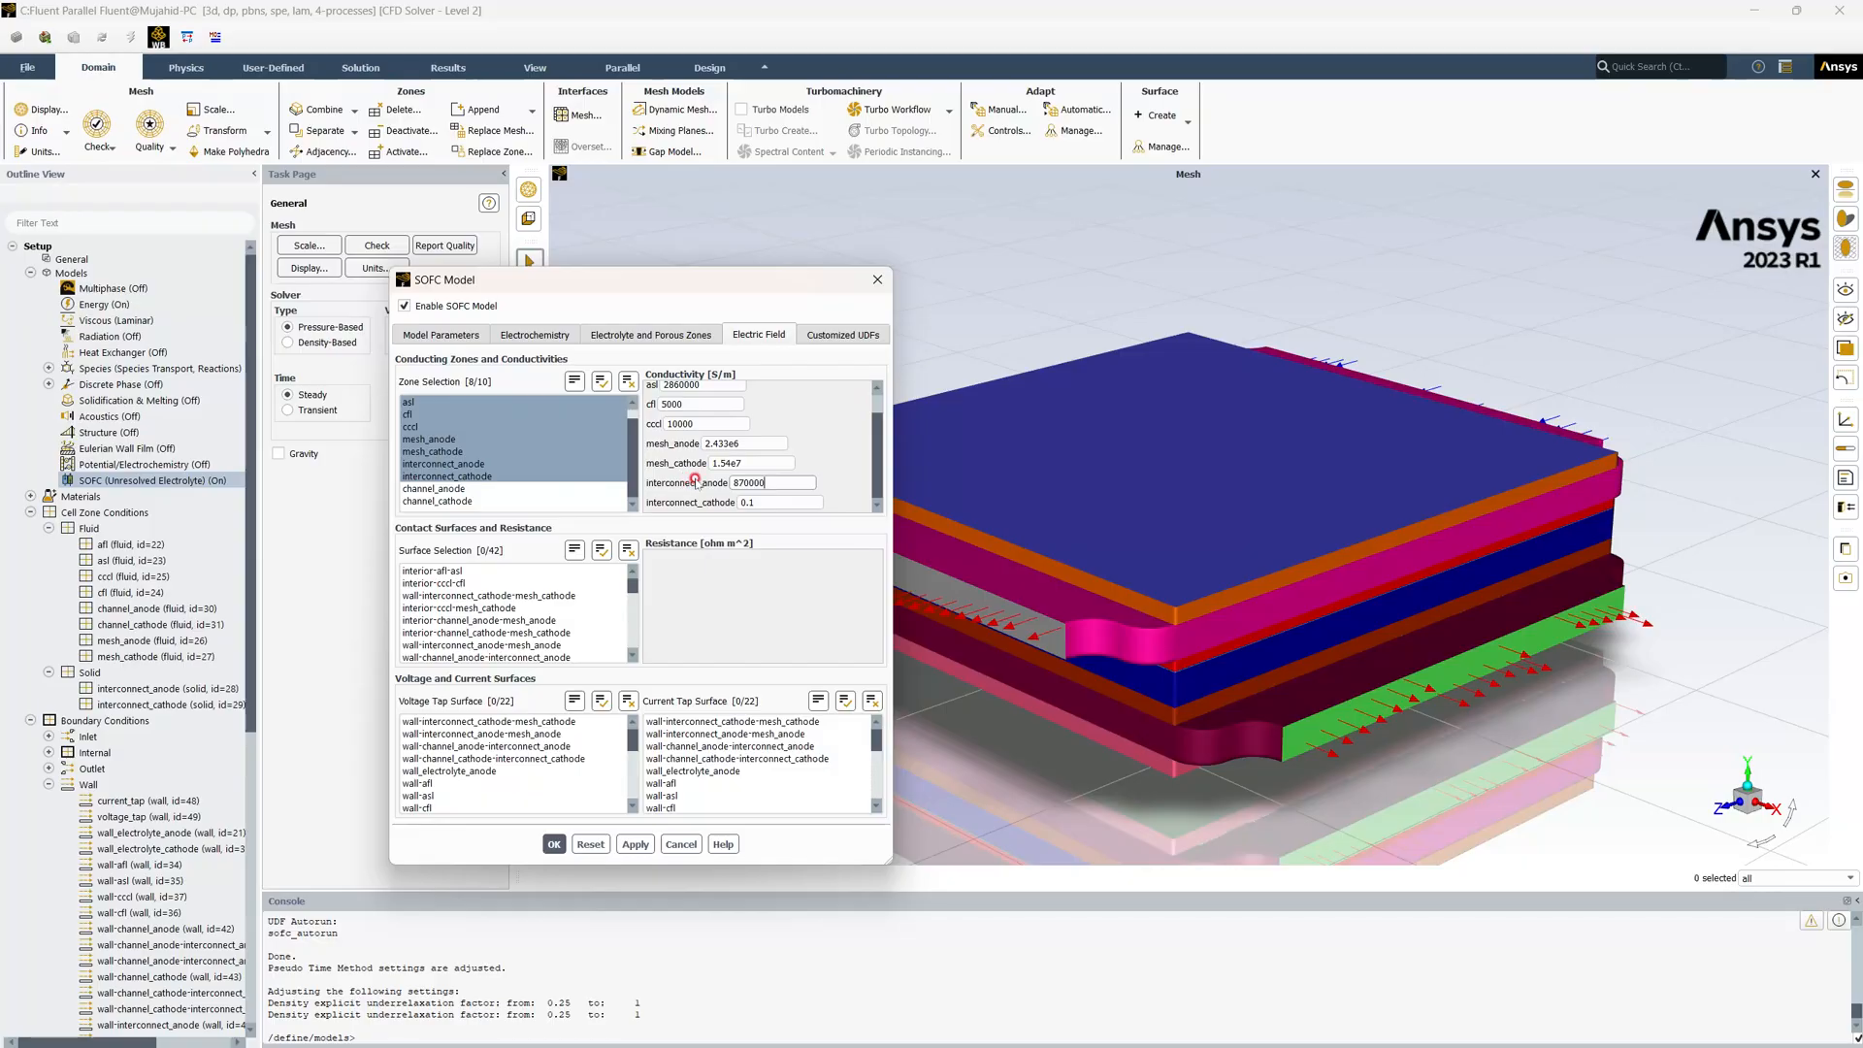
{"action": "double_click", "coordinate": [786, 482]}
{"action": "key", "text": "ctrl+c"}
{"action": "key", "text": "Tab"}
{"action": "key", "text": "ctrl+v"}
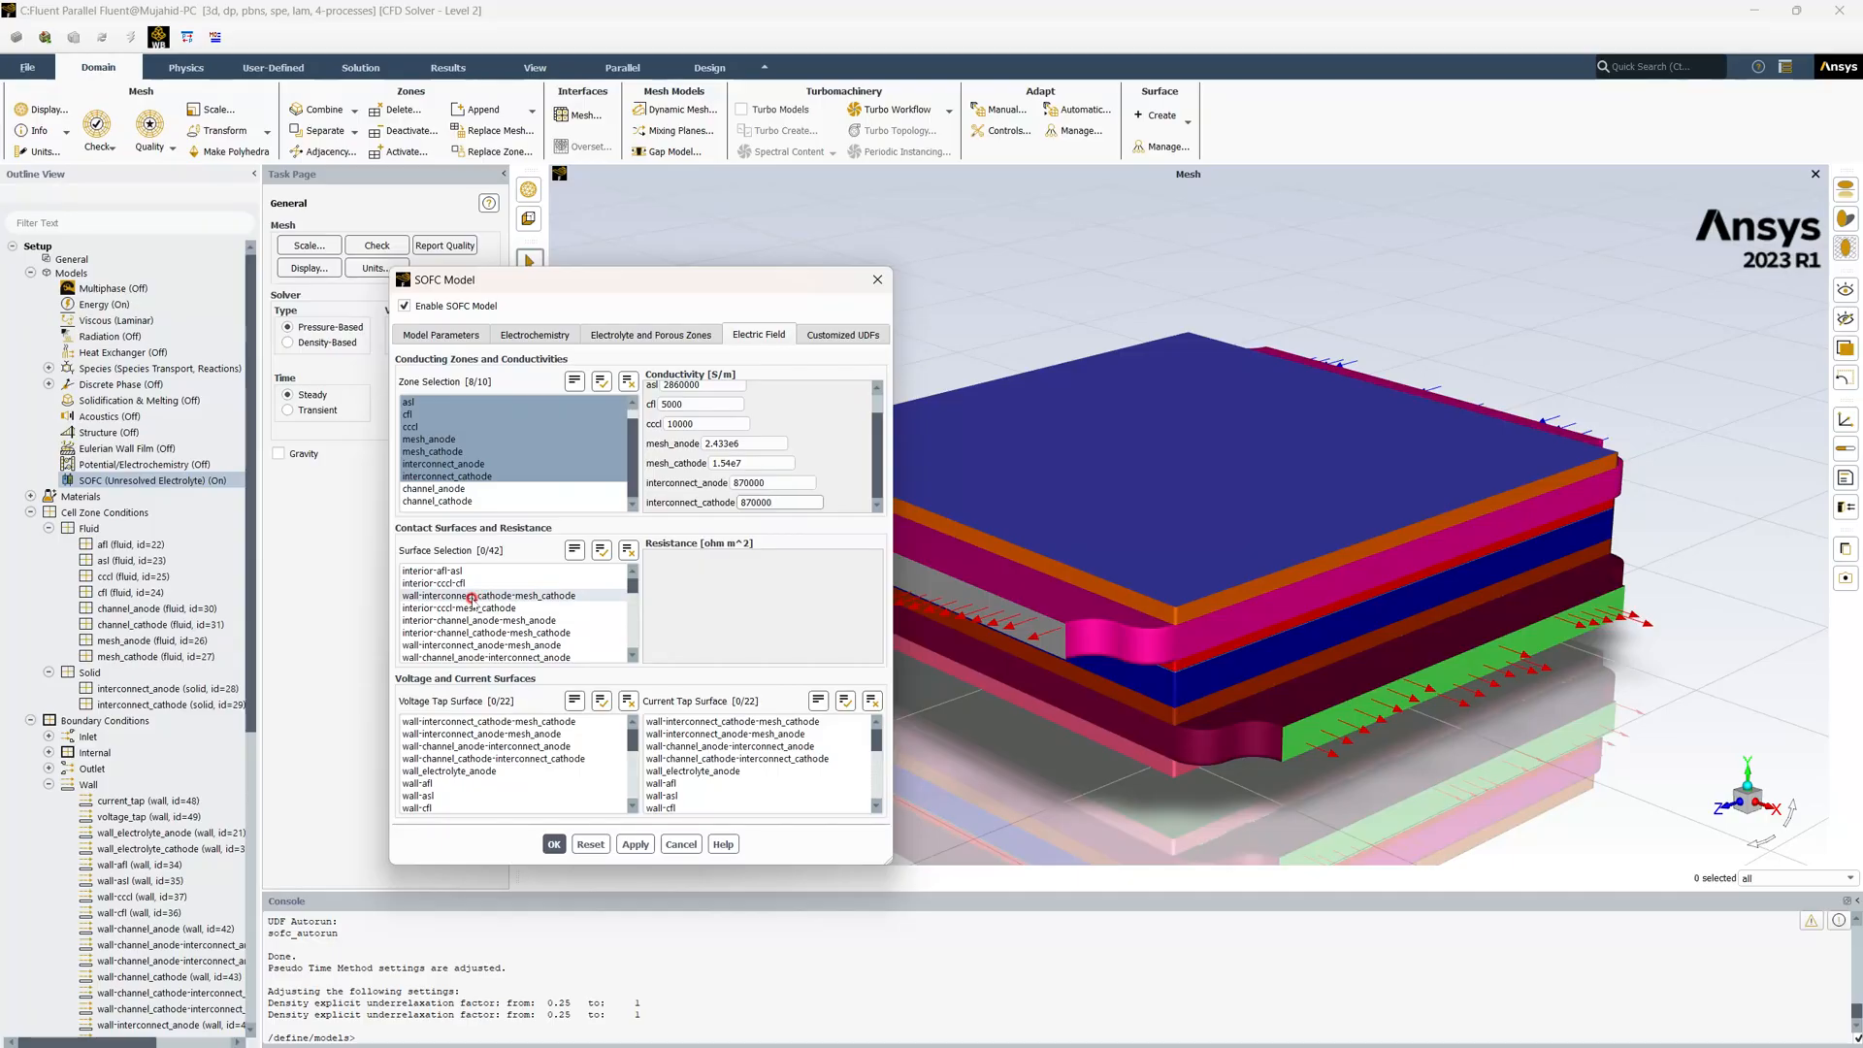
Select wall-interconnect_cathode-mesh_cathode, interior-cccl-mesh_cathode, interior-asl-mesh_anode and wall-interconnect_anode-mesh_anode as the contact surfaces
{"action": "left_click", "coordinate": [485, 596]}
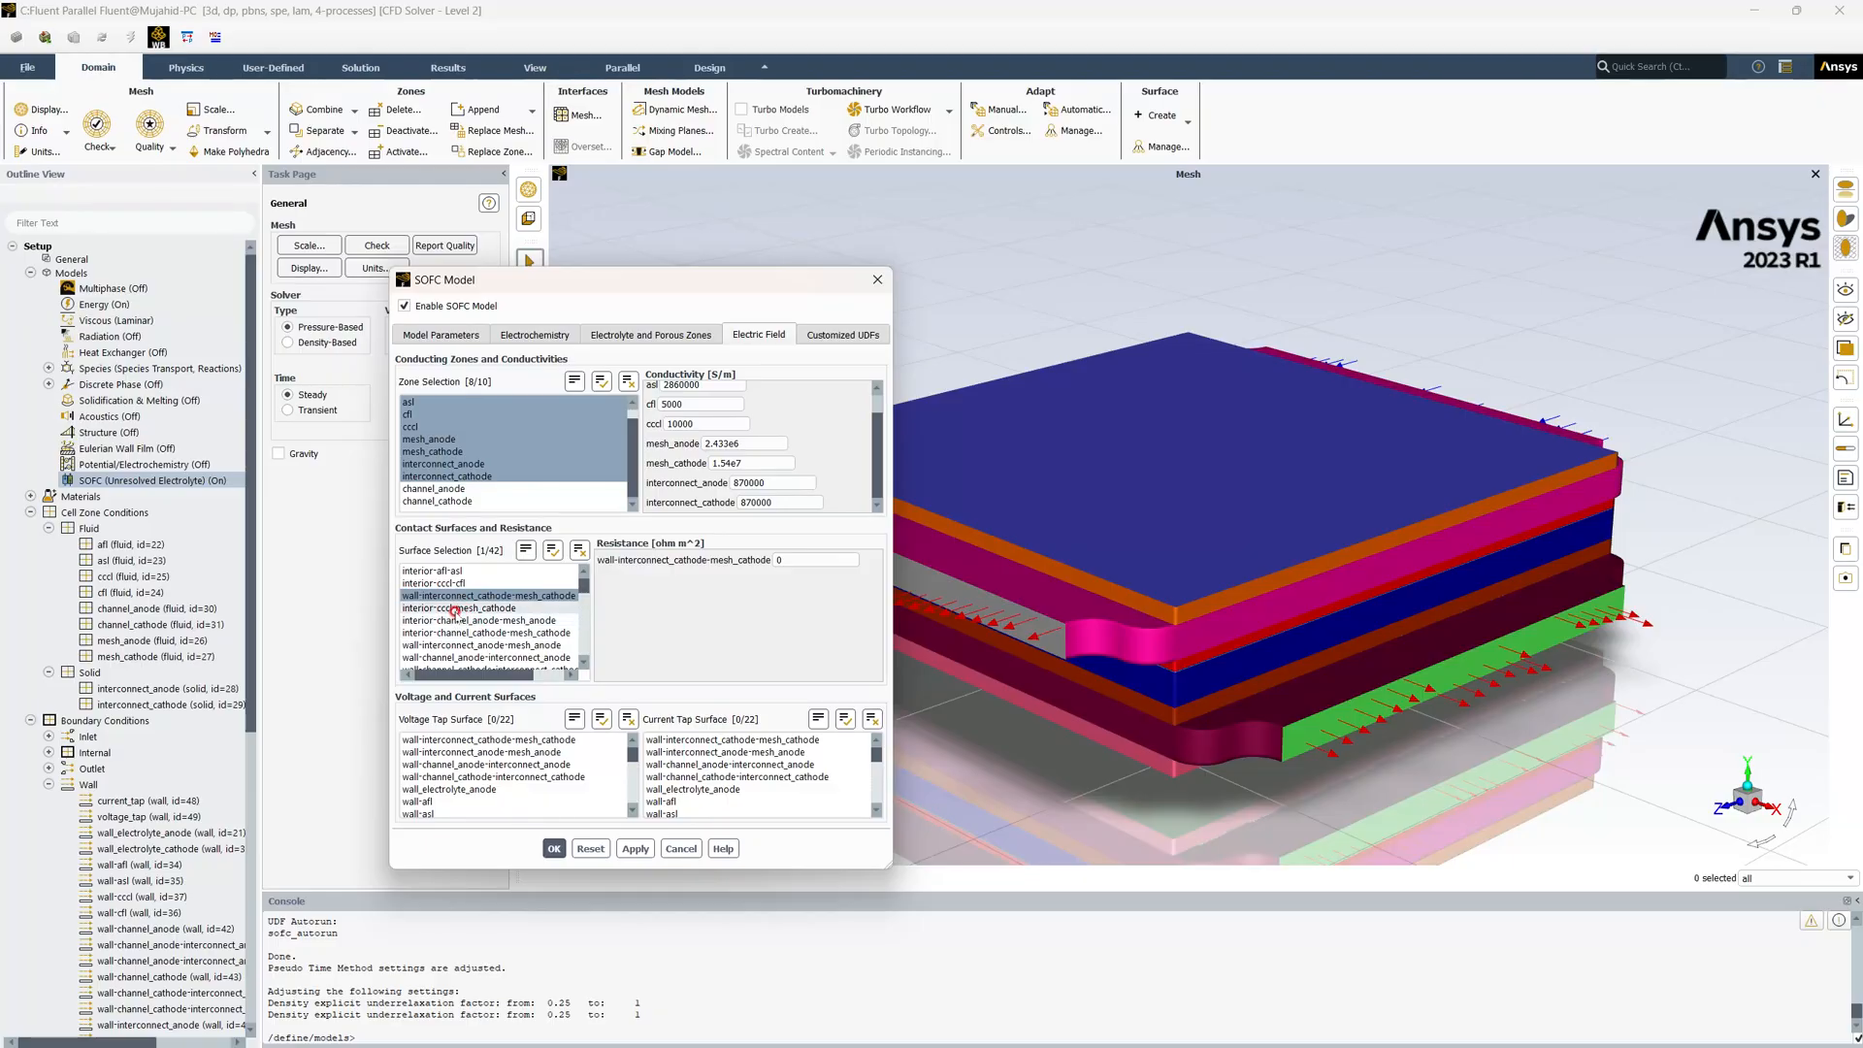
{"action": "left_click", "coordinate": [456, 608]}
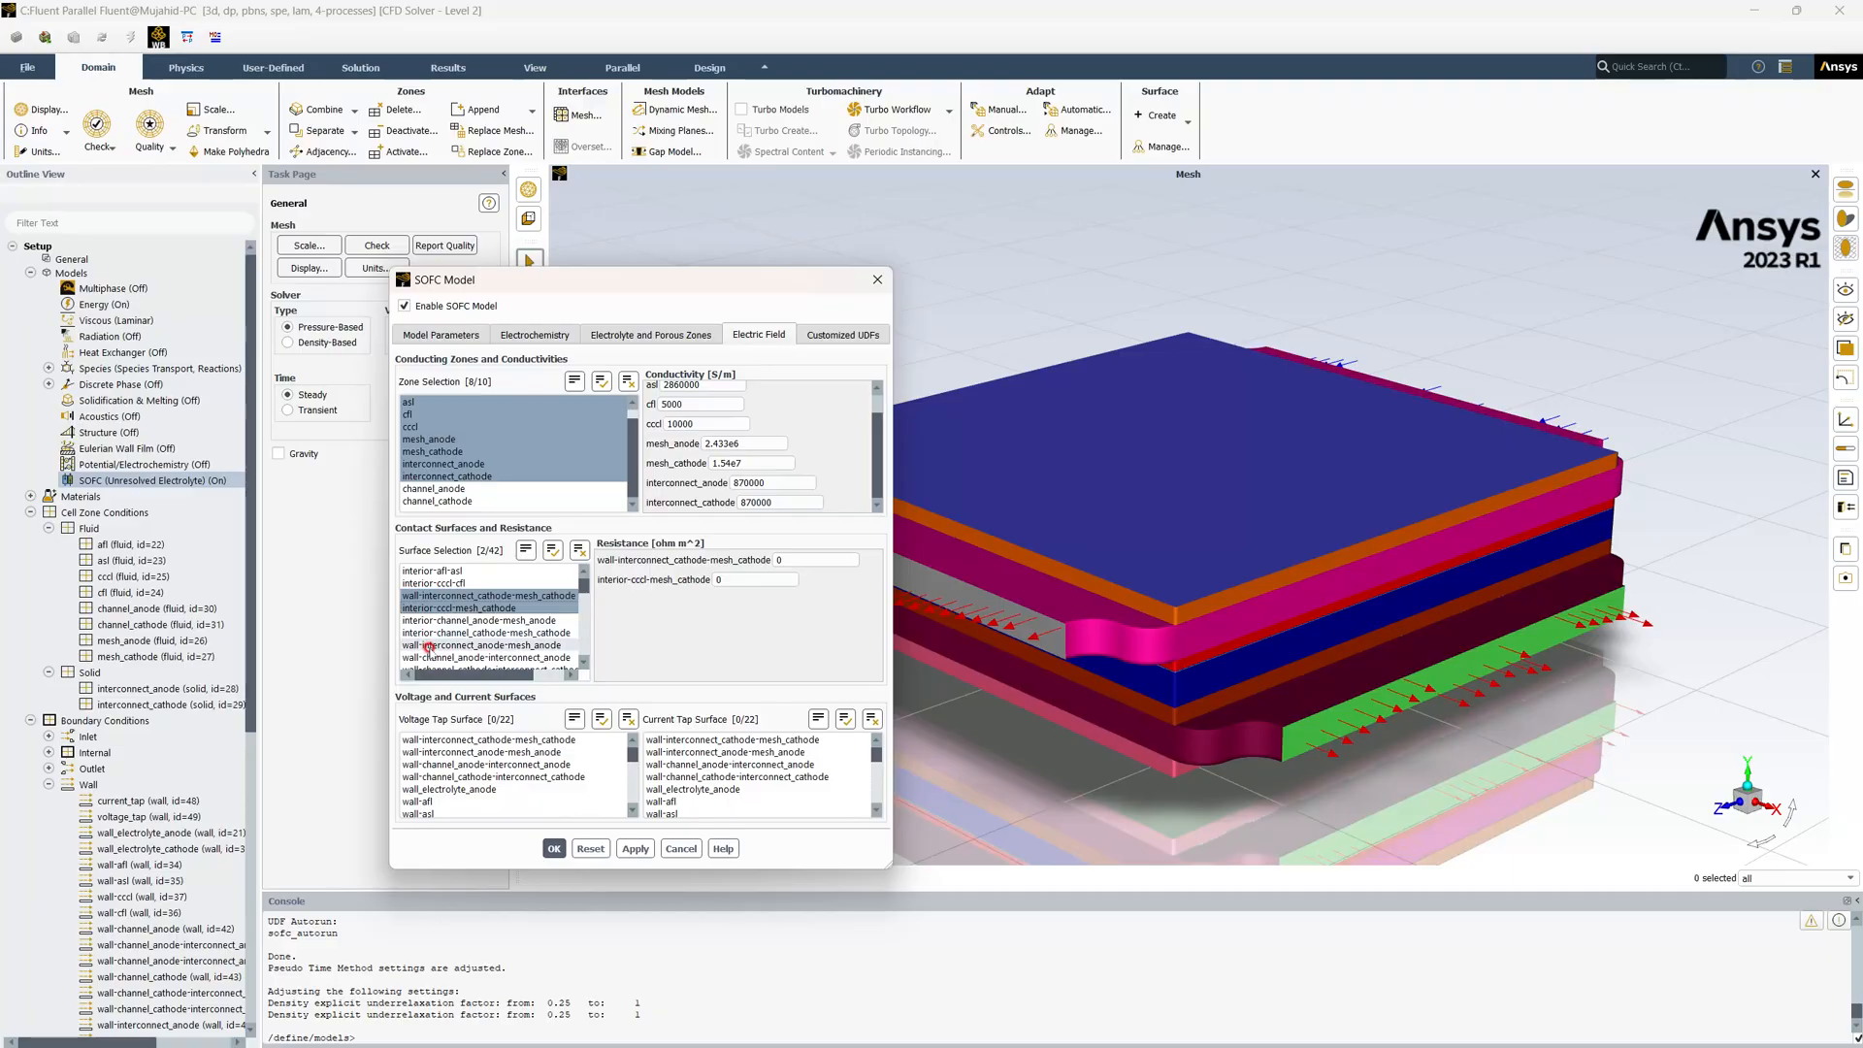
{"action": "scroll", "coordinate": [428, 647], "scroll_direction": "down", "scroll_amount": 2}
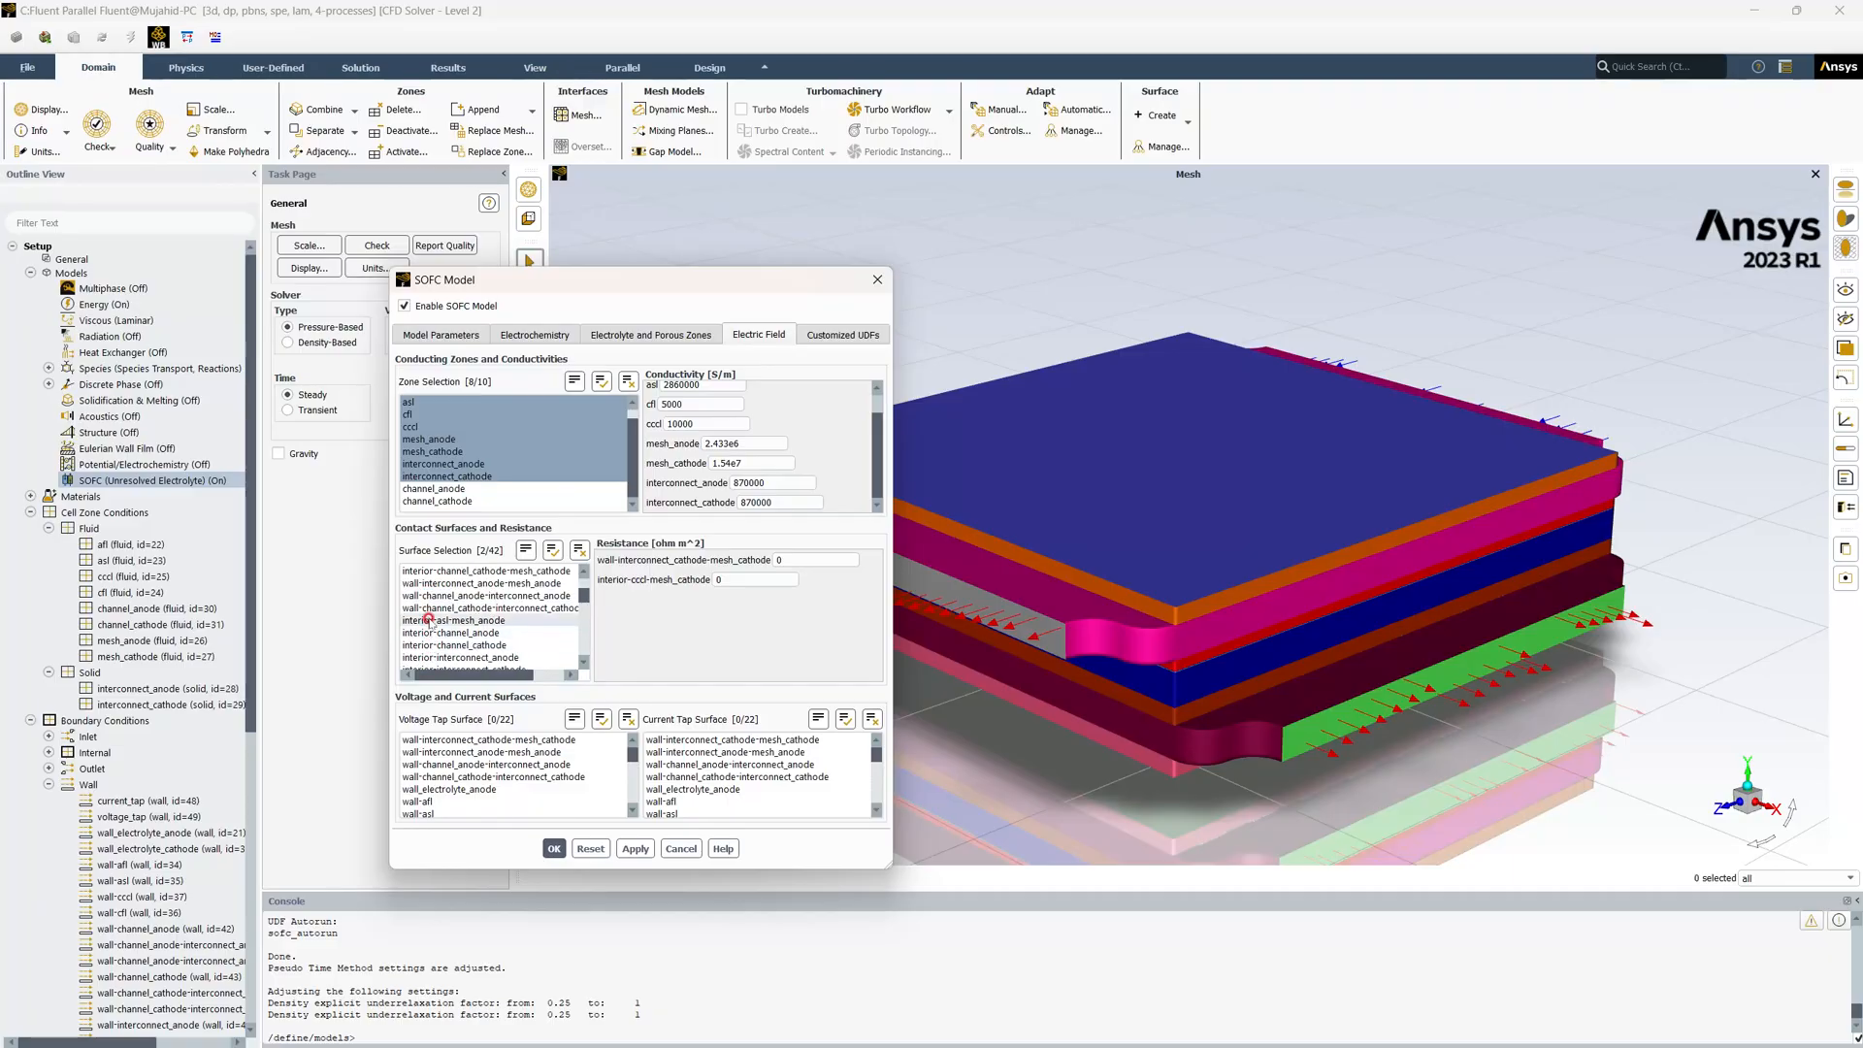
{"action": "left_click", "coordinate": [430, 620]}
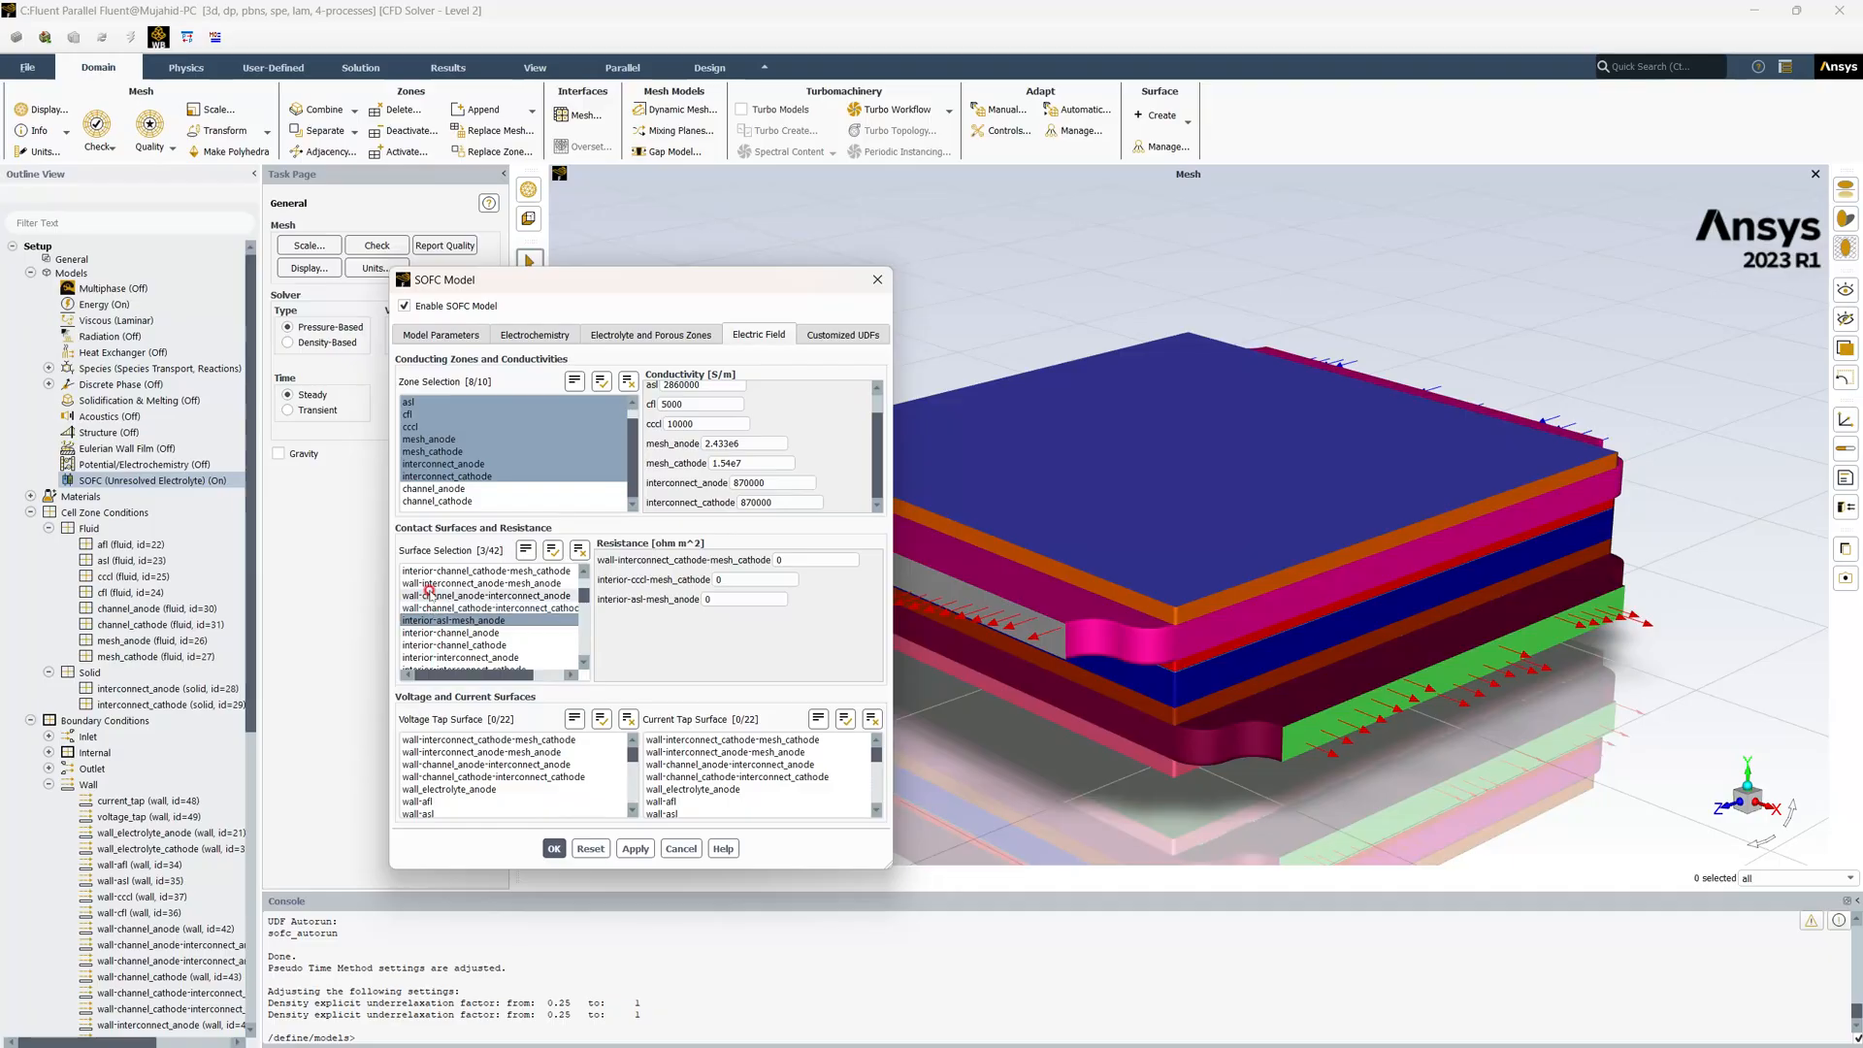
{"action": "left_click", "coordinate": [433, 583]}
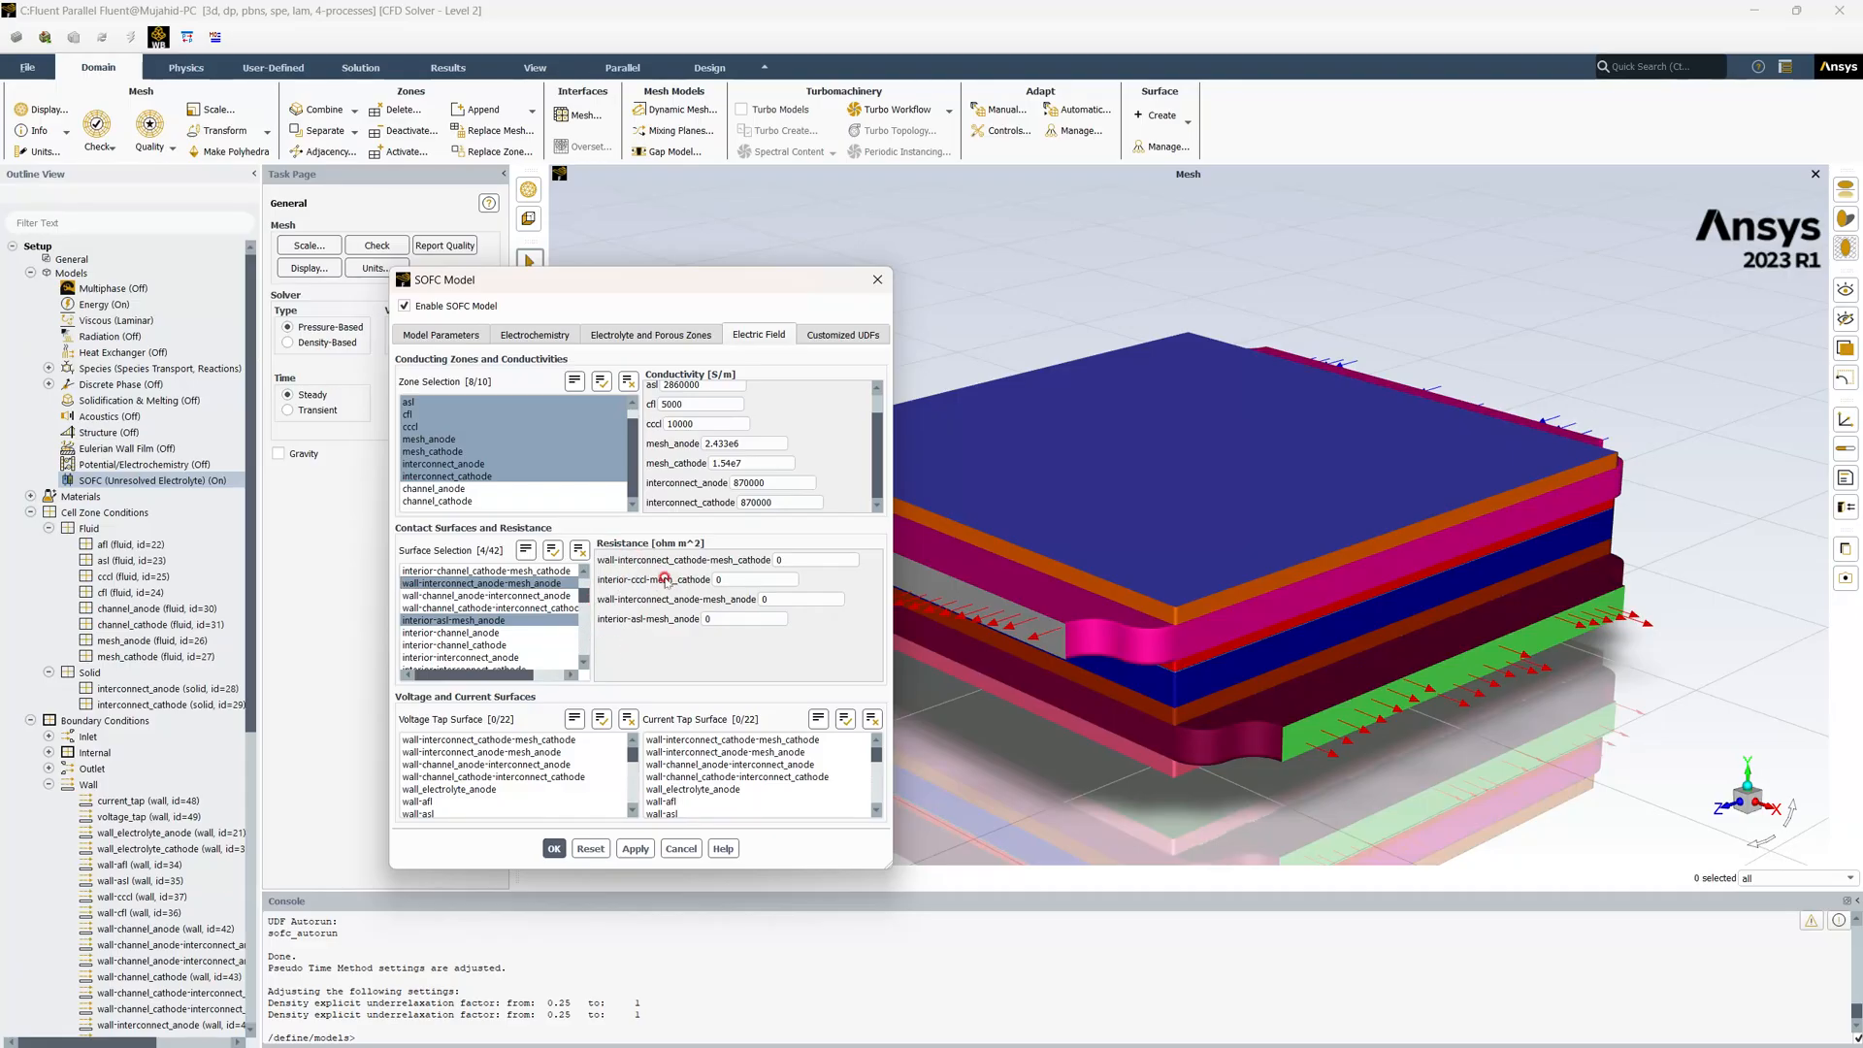
{"action": "left_click", "coordinate": [815, 559]}
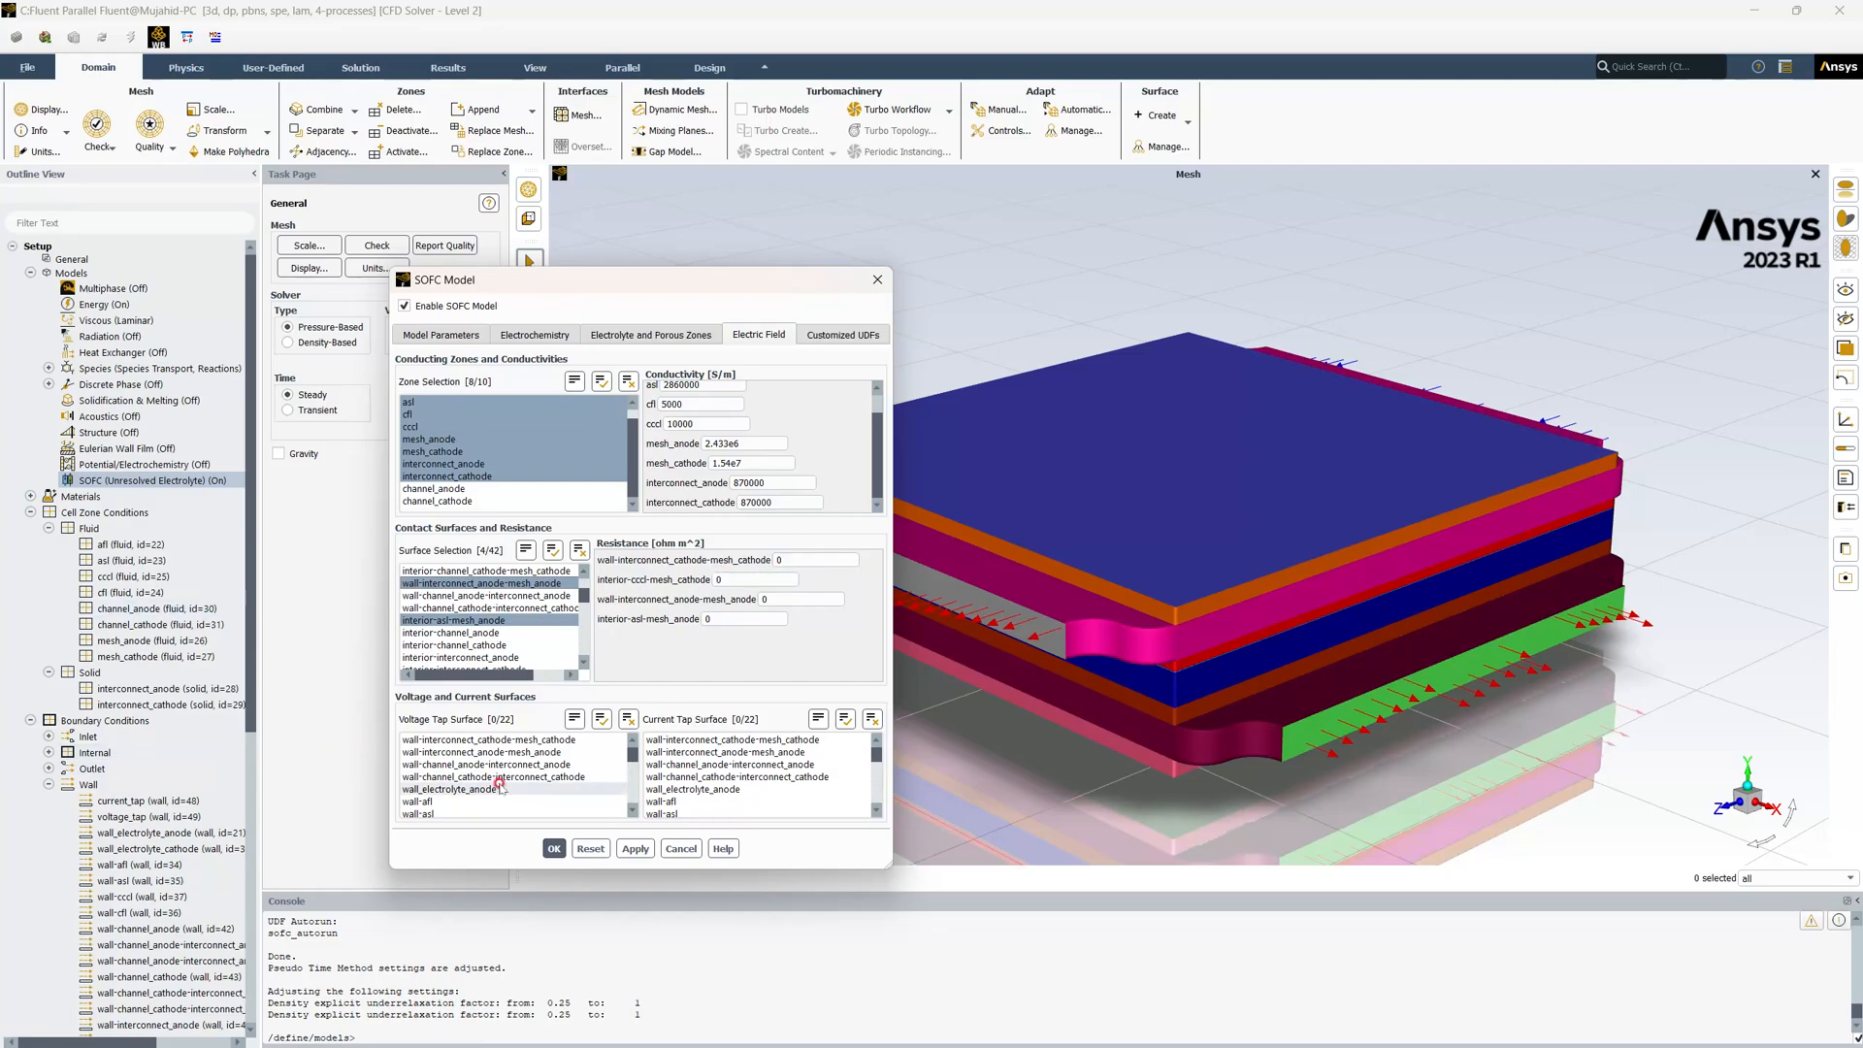
Assign voltage_tap as the voltage tap surface and current_tap as the current tap surface, and accept the SOFC model settings
{"action": "scroll", "coordinate": [507, 781], "scroll_direction": "down", "scroll_amount": 3}
{"action": "left_click", "coordinate": [432, 752]}
{"action": "scroll", "coordinate": [693, 778], "scroll_direction": "down", "scroll_amount": 3}
{"action": "scroll", "coordinate": [693, 778], "scroll_direction": "up", "scroll_amount": 2}
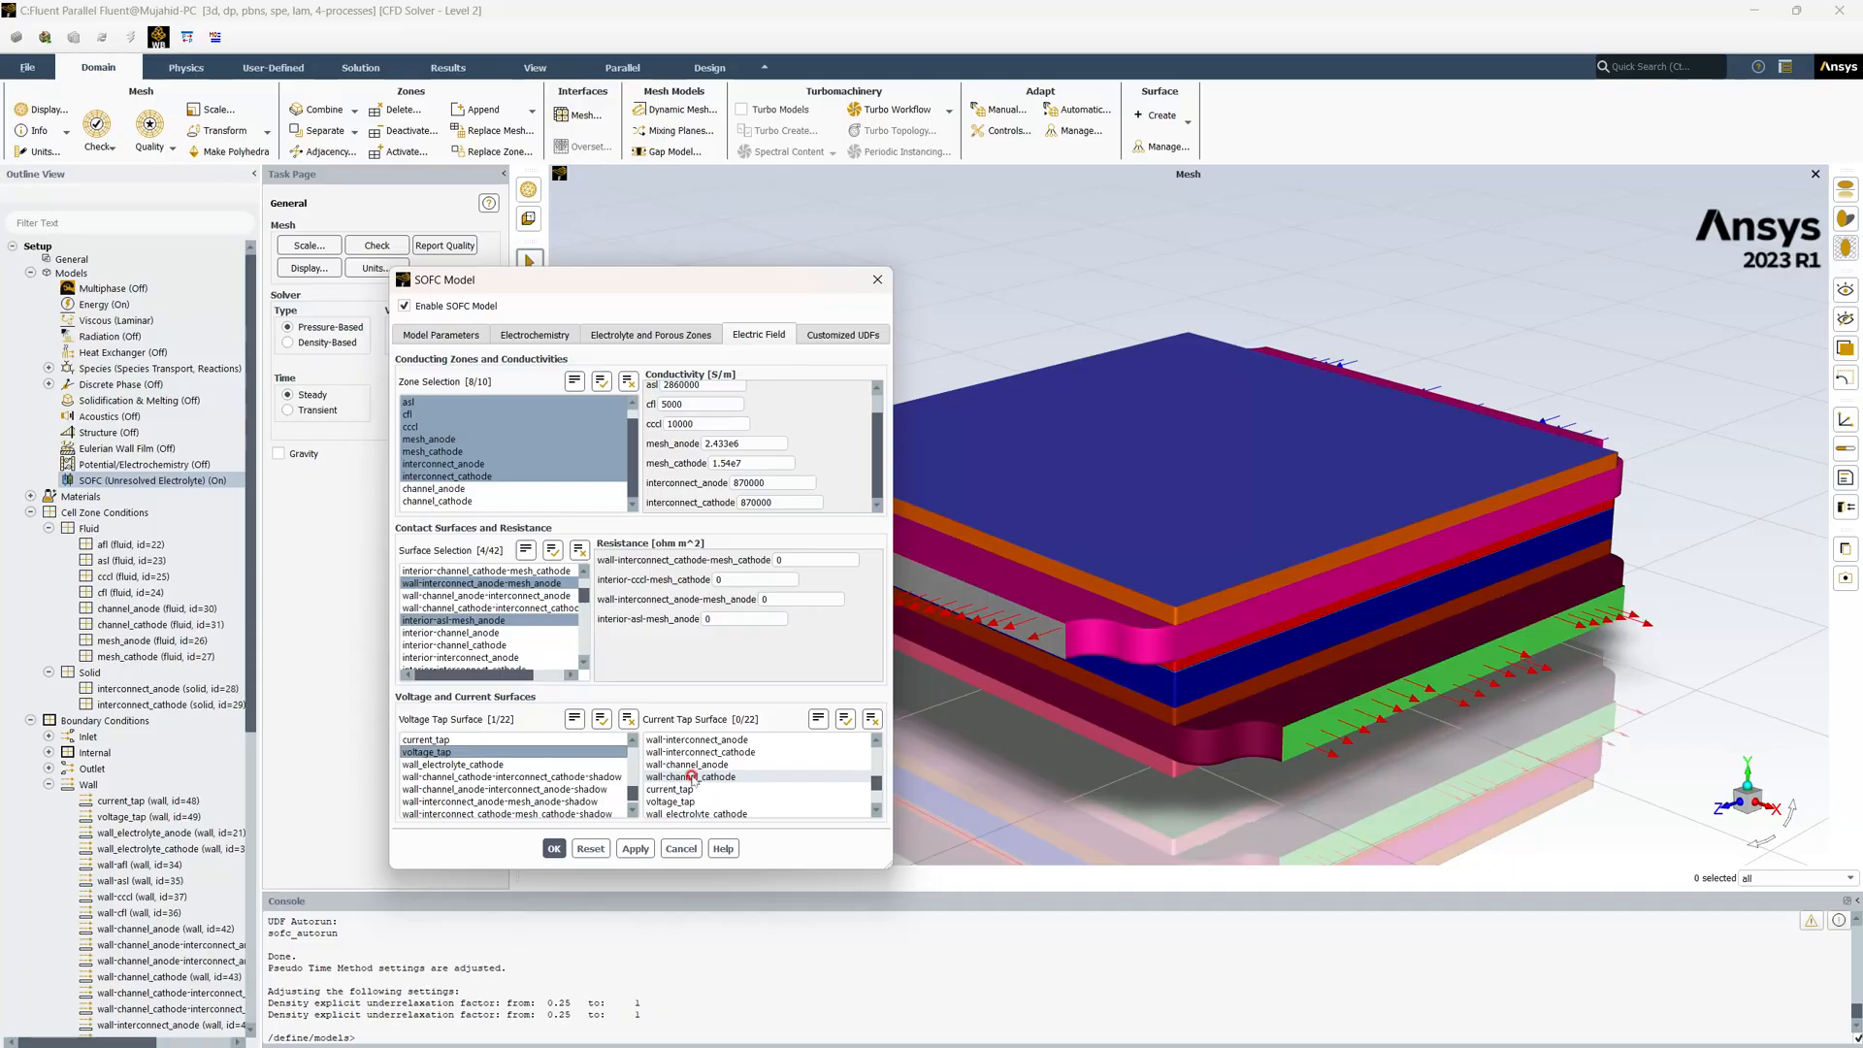
{"action": "left_click", "coordinate": [684, 789]}
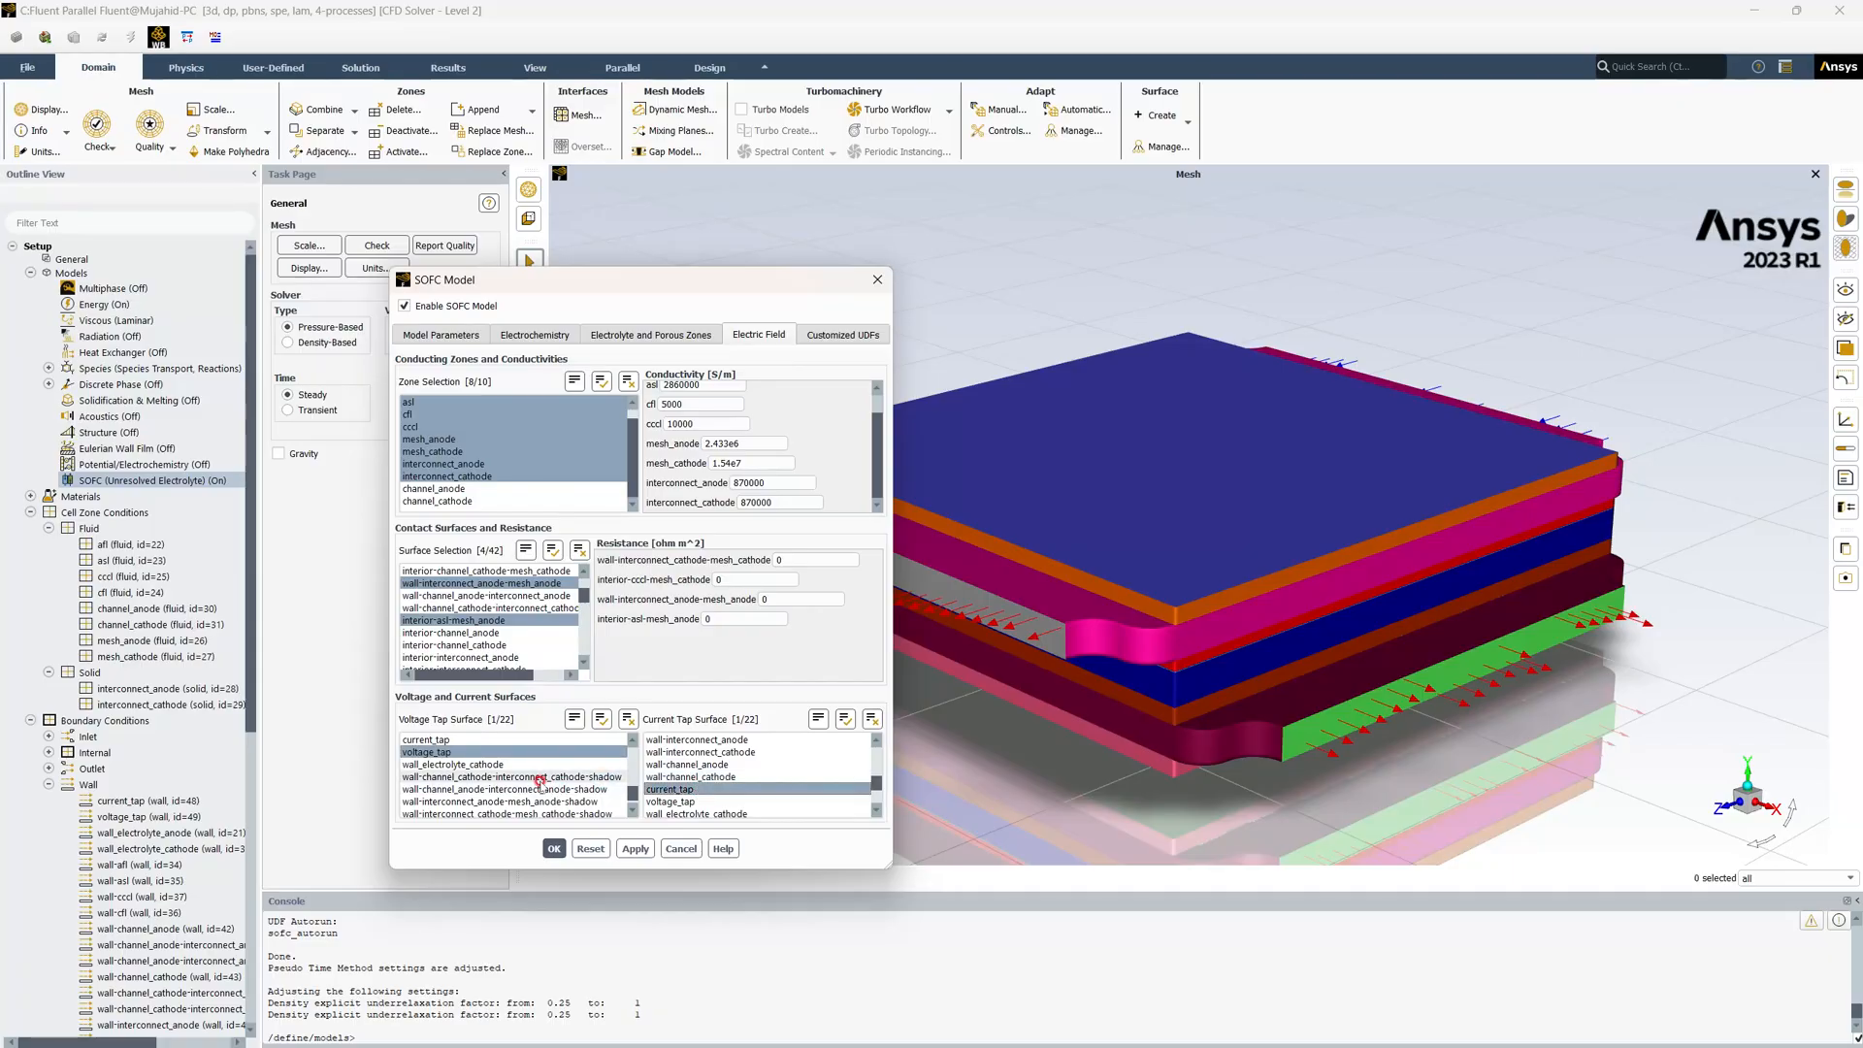
{"action": "left_click", "coordinate": [555, 848]}
Reopen the SOFC model to check its electric field settings, reapply them and close the dialog
{"action": "left_click", "coordinate": [152, 478]}
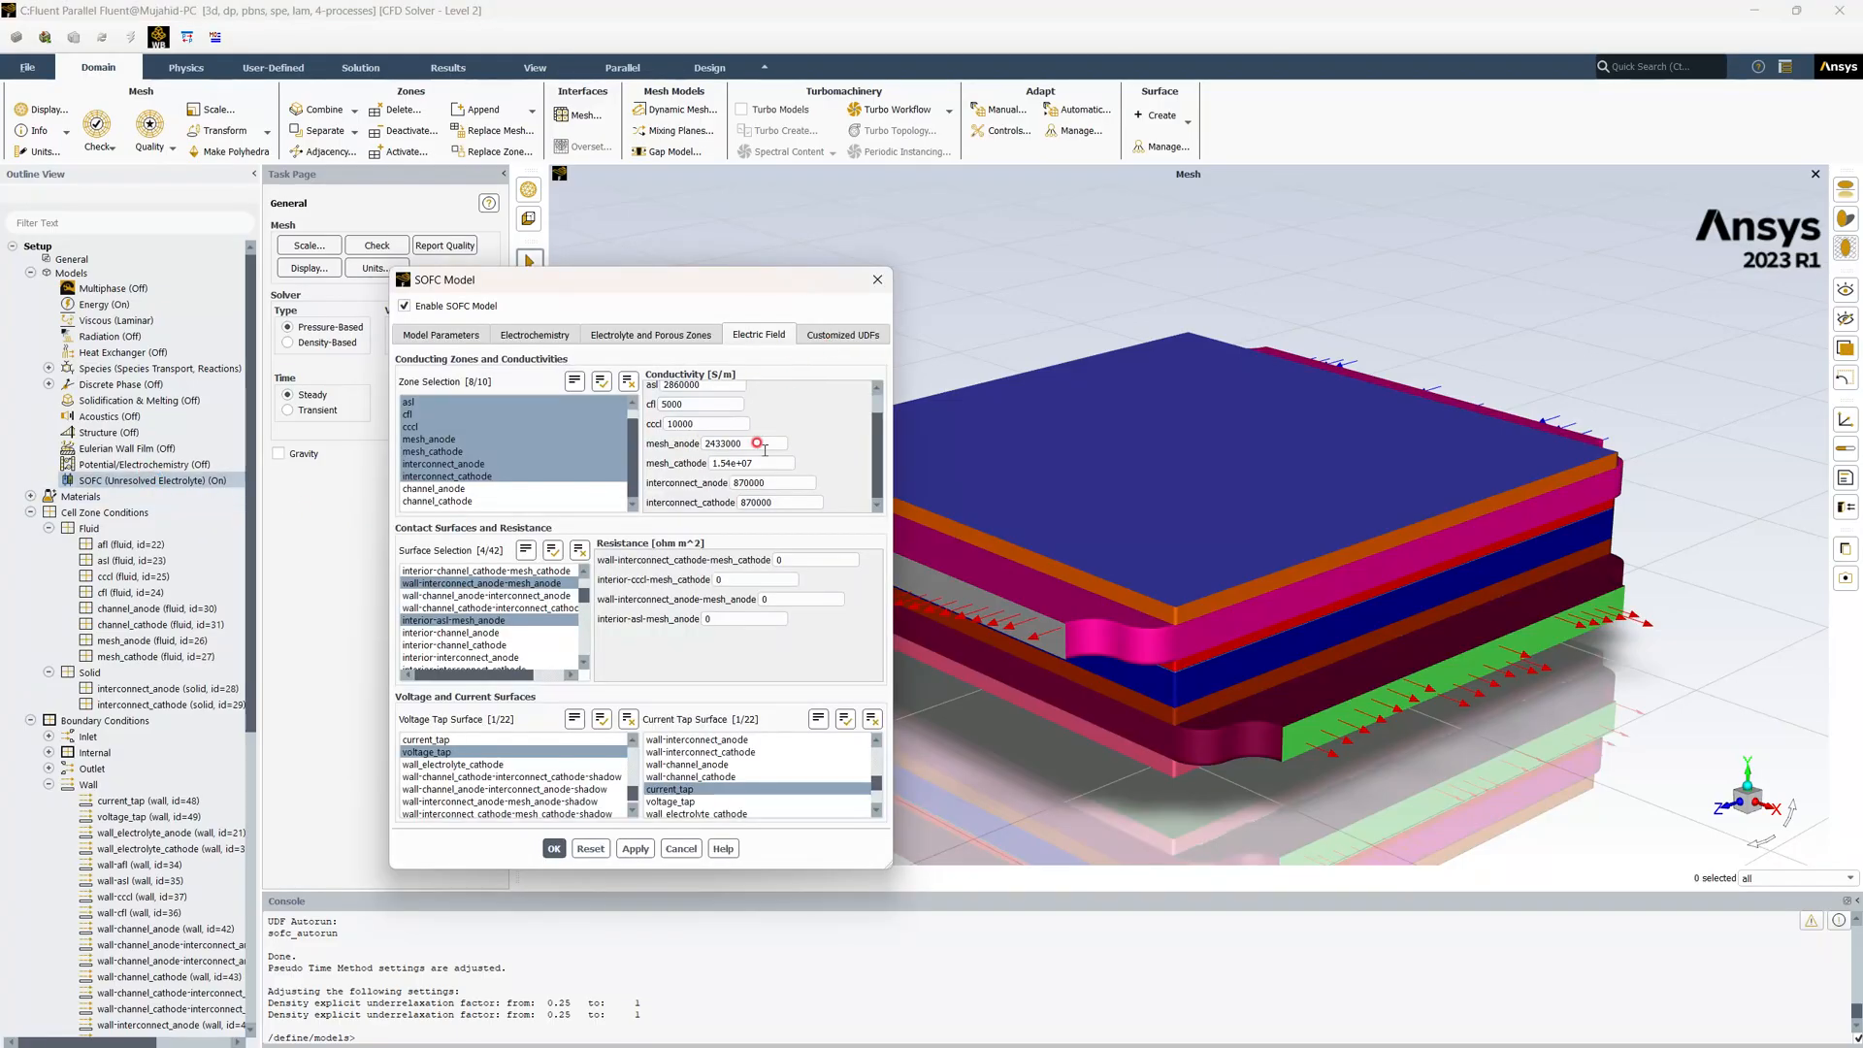
{"action": "scroll", "coordinate": [661, 806], "scroll_direction": "down", "scroll_amount": 2}
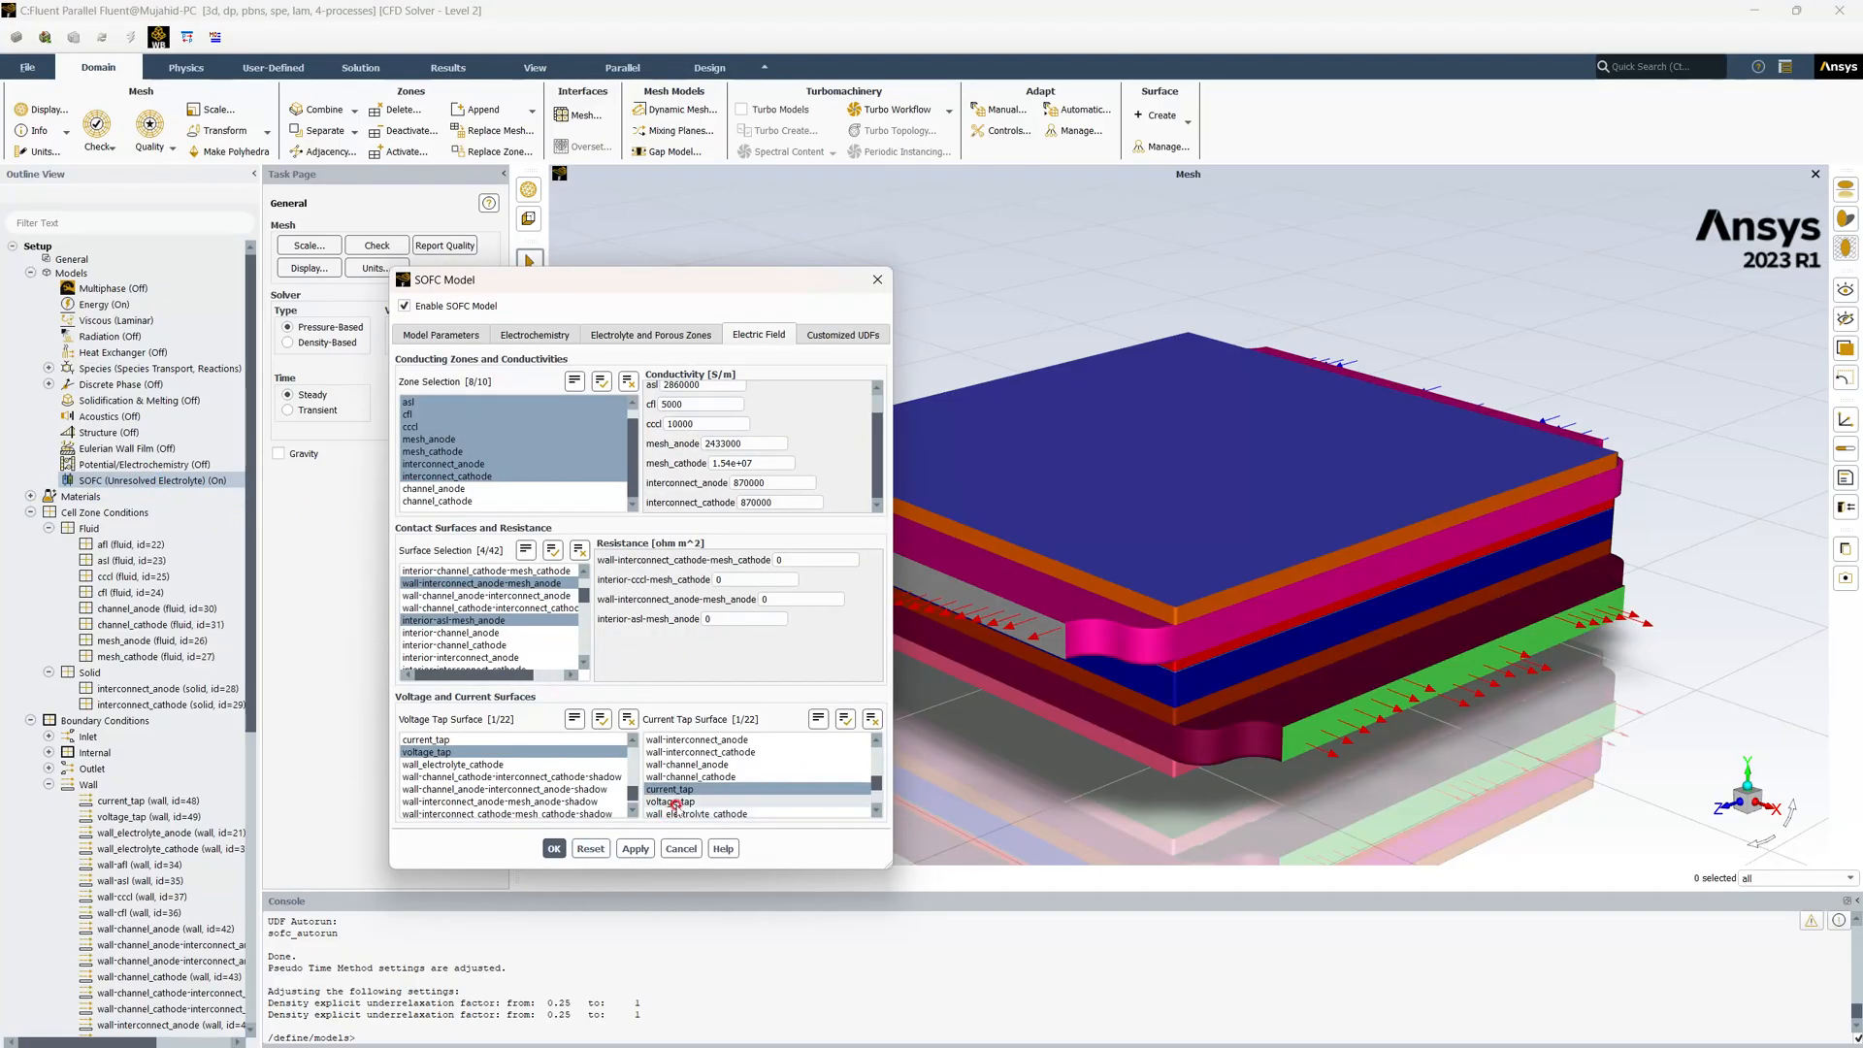
{"action": "left_click", "coordinate": [632, 849]}
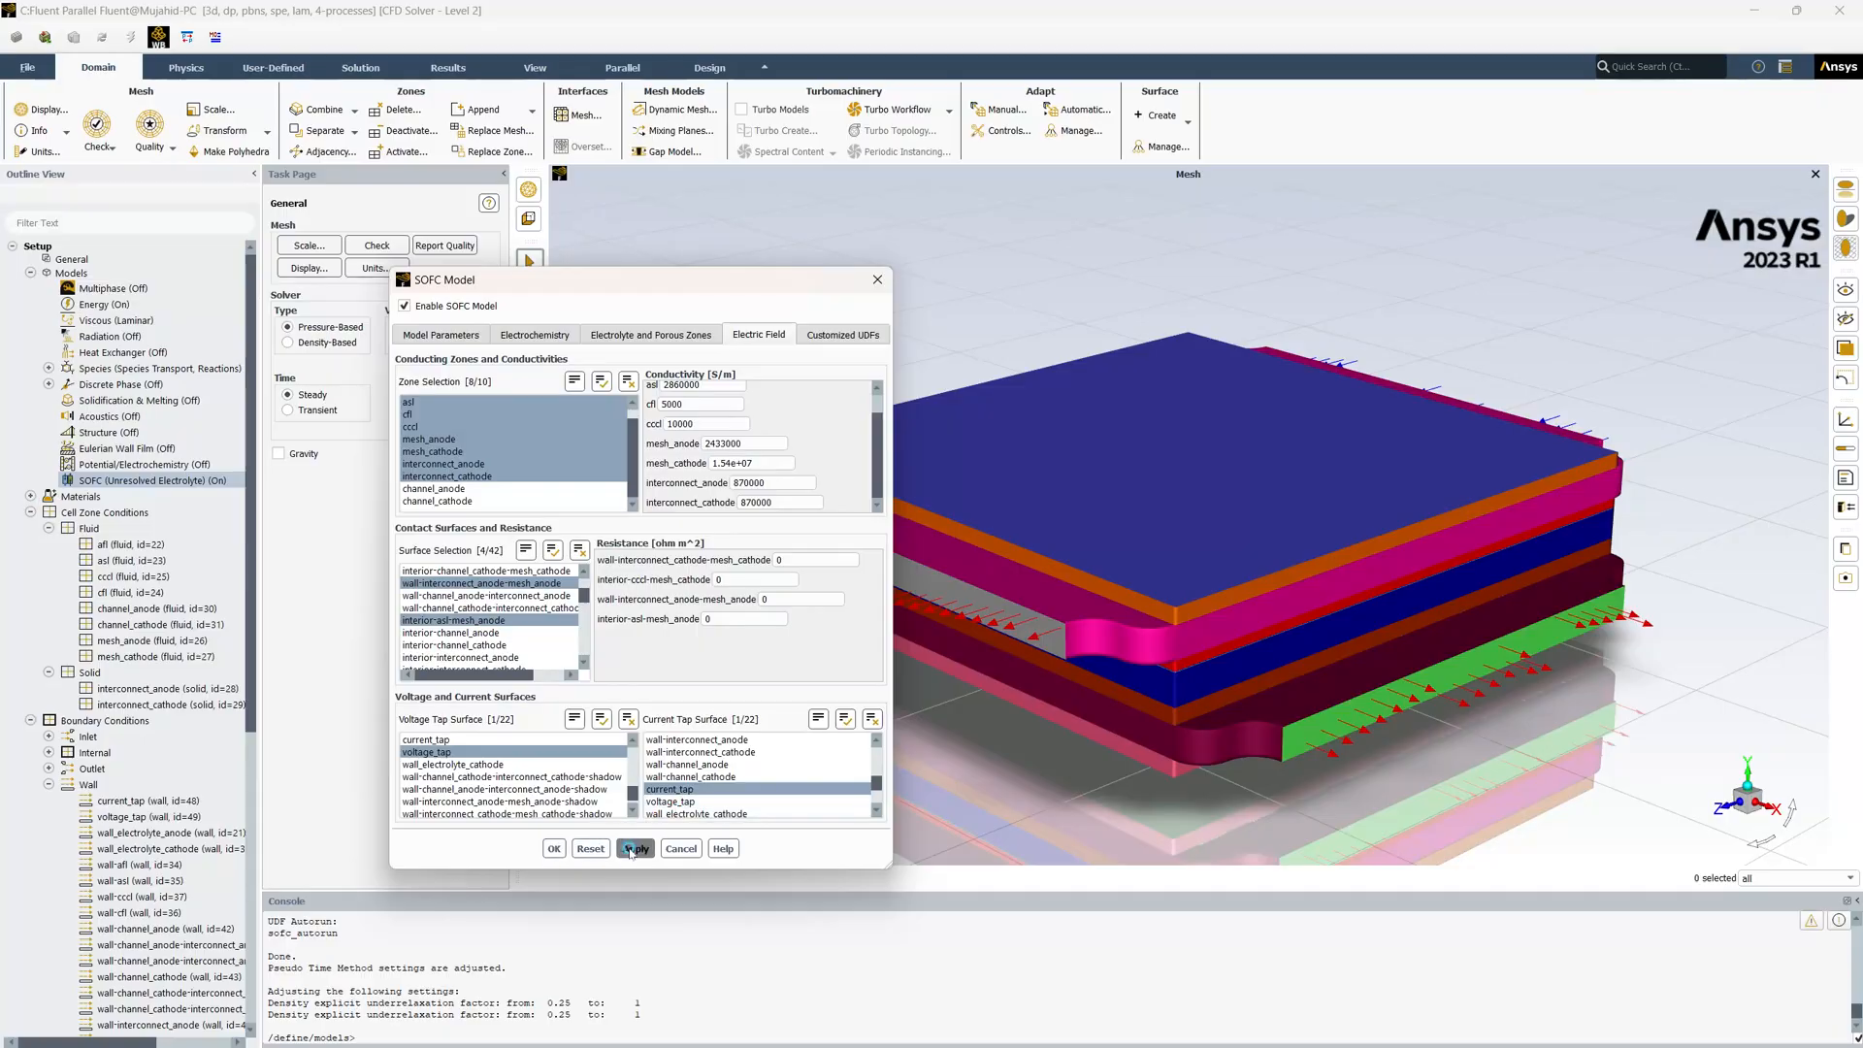
{"action": "left_click", "coordinate": [553, 848]}
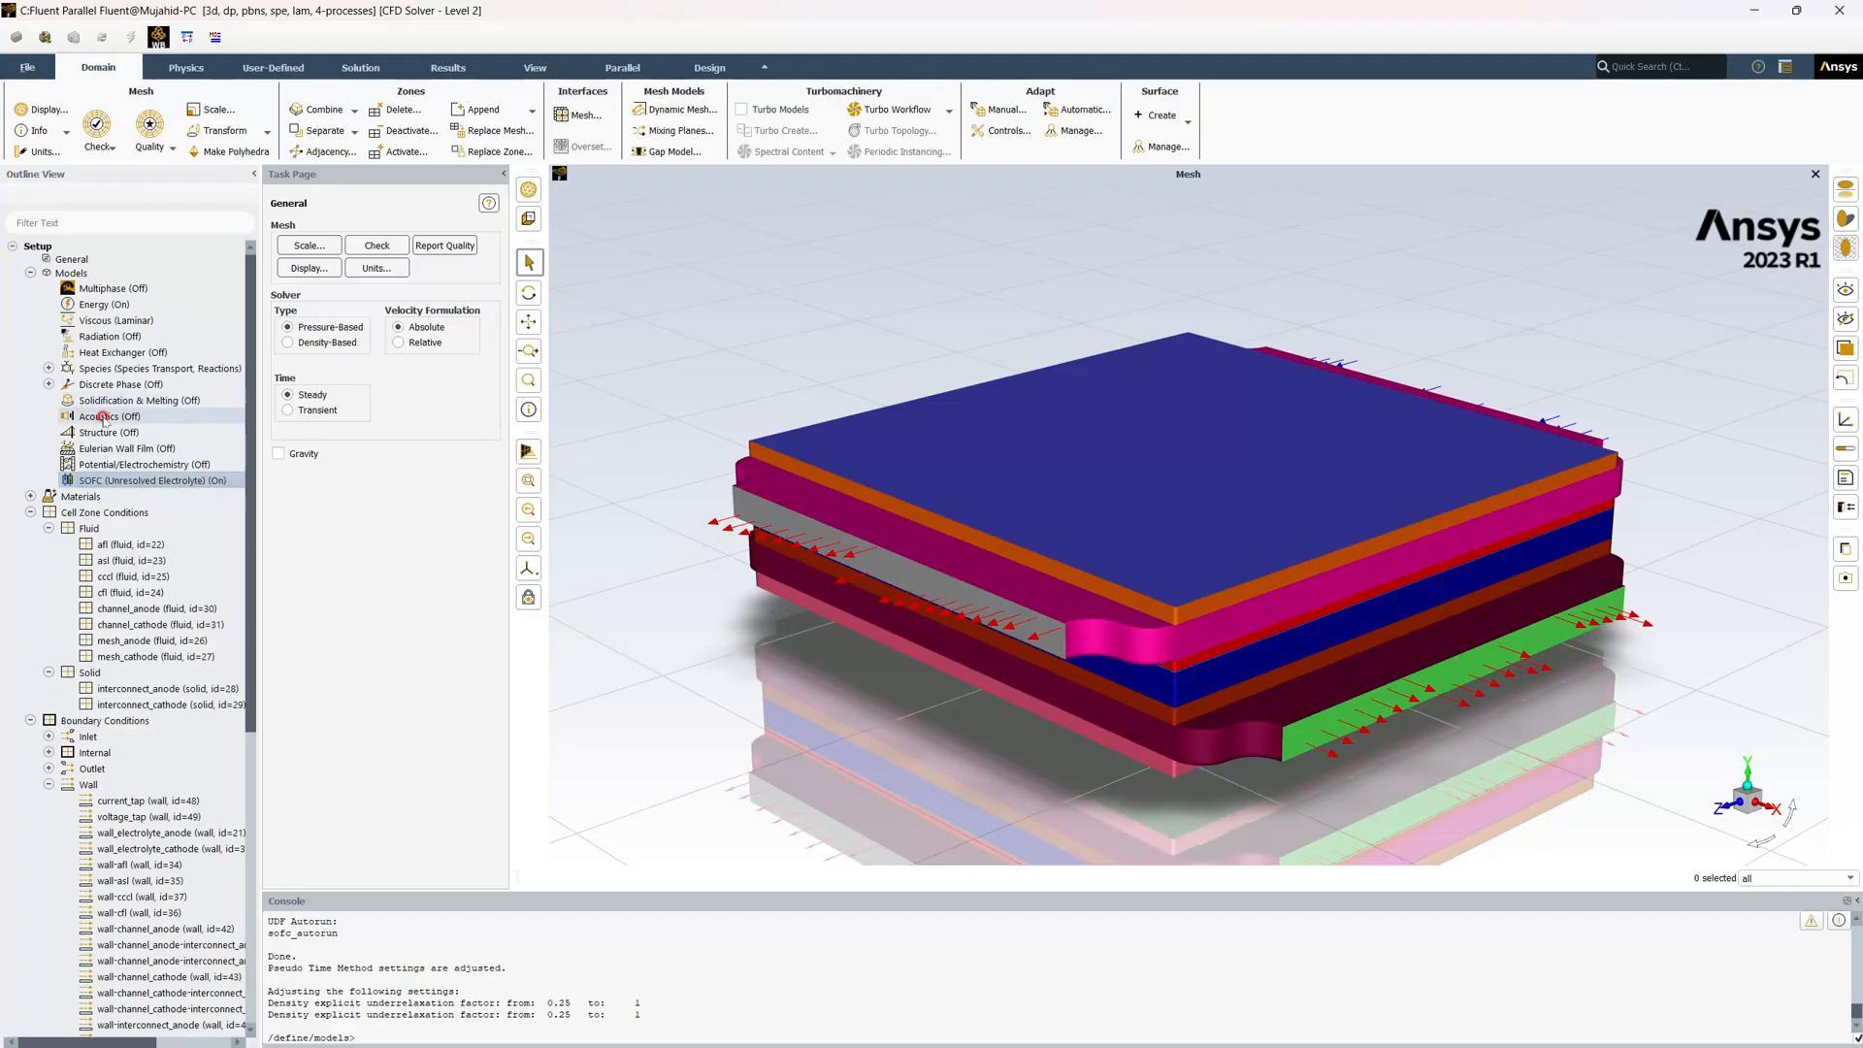
Expand the Materials branch and list its solid materials
{"action": "left_click", "coordinate": [30, 496]}
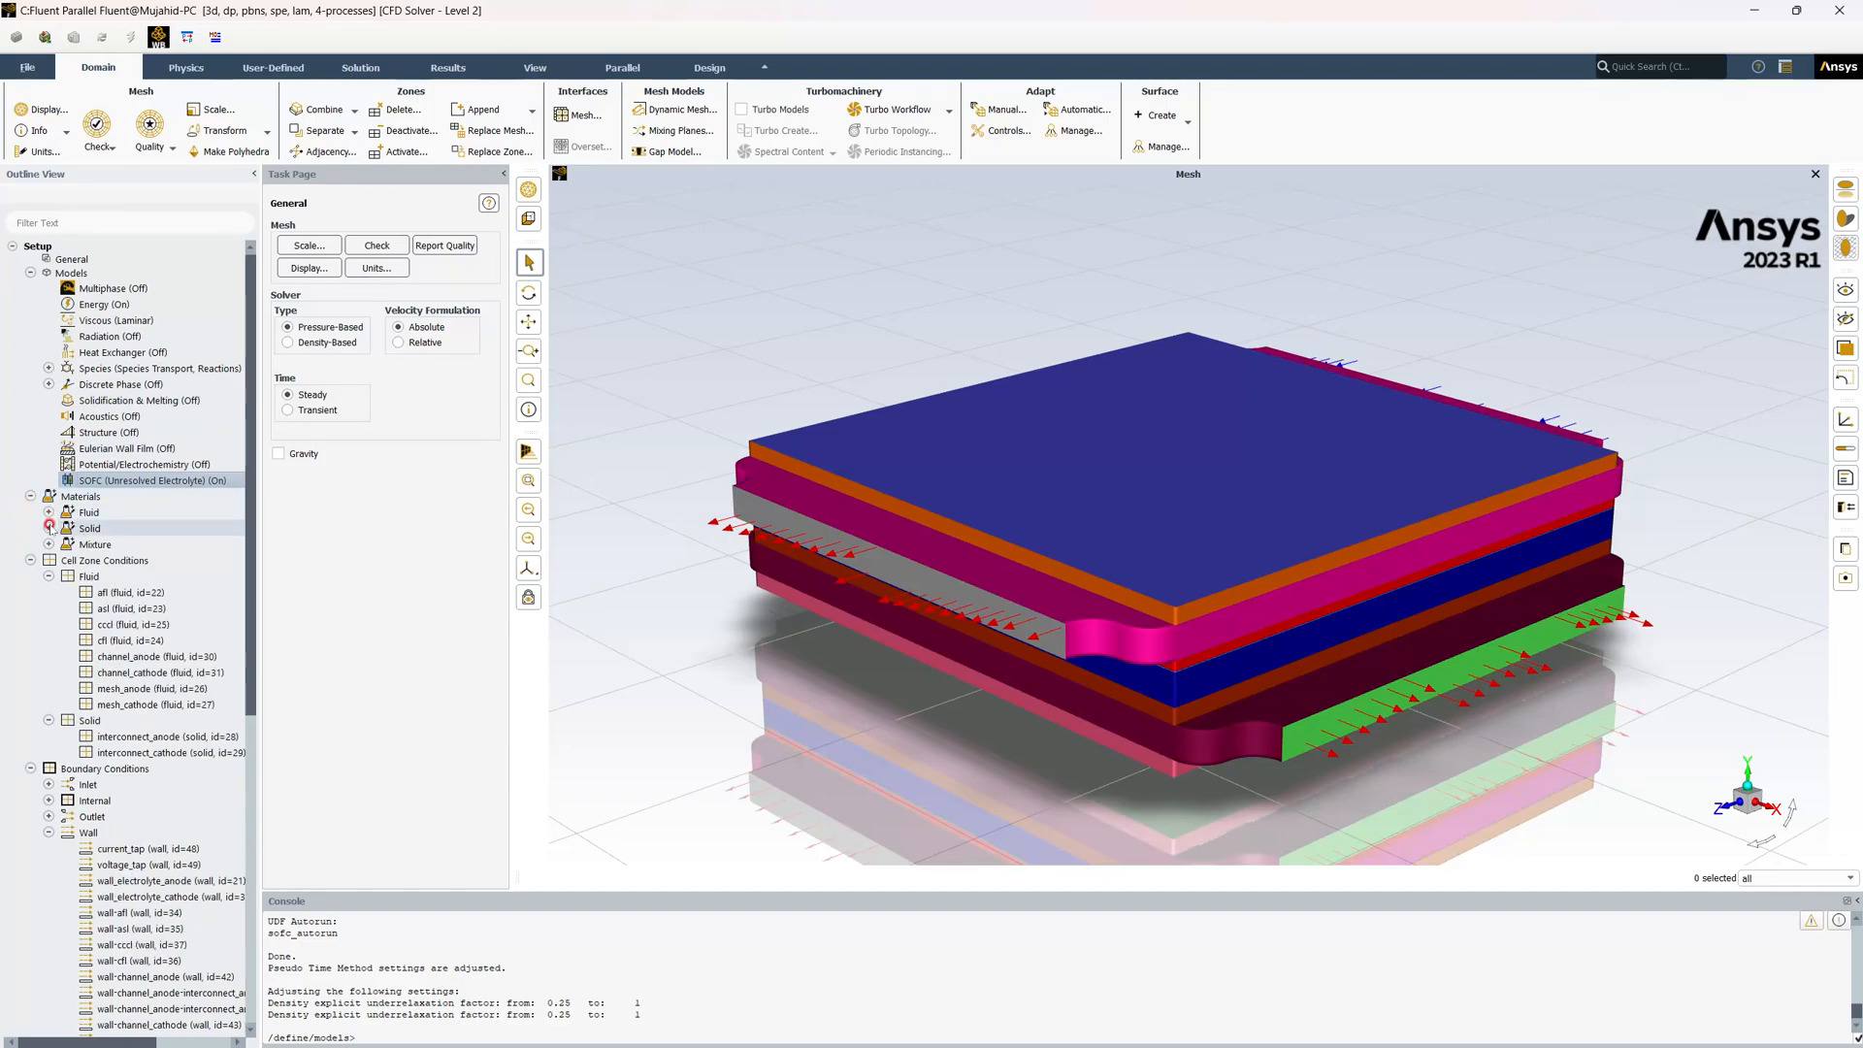
{"action": "left_click", "coordinate": [49, 512]}
{"action": "left_click", "coordinate": [48, 512]}
{"action": "left_click", "coordinate": [48, 529]}
{"action": "left_click", "coordinate": [161, 594]}
{"action": "left_click", "coordinate": [93, 527]}
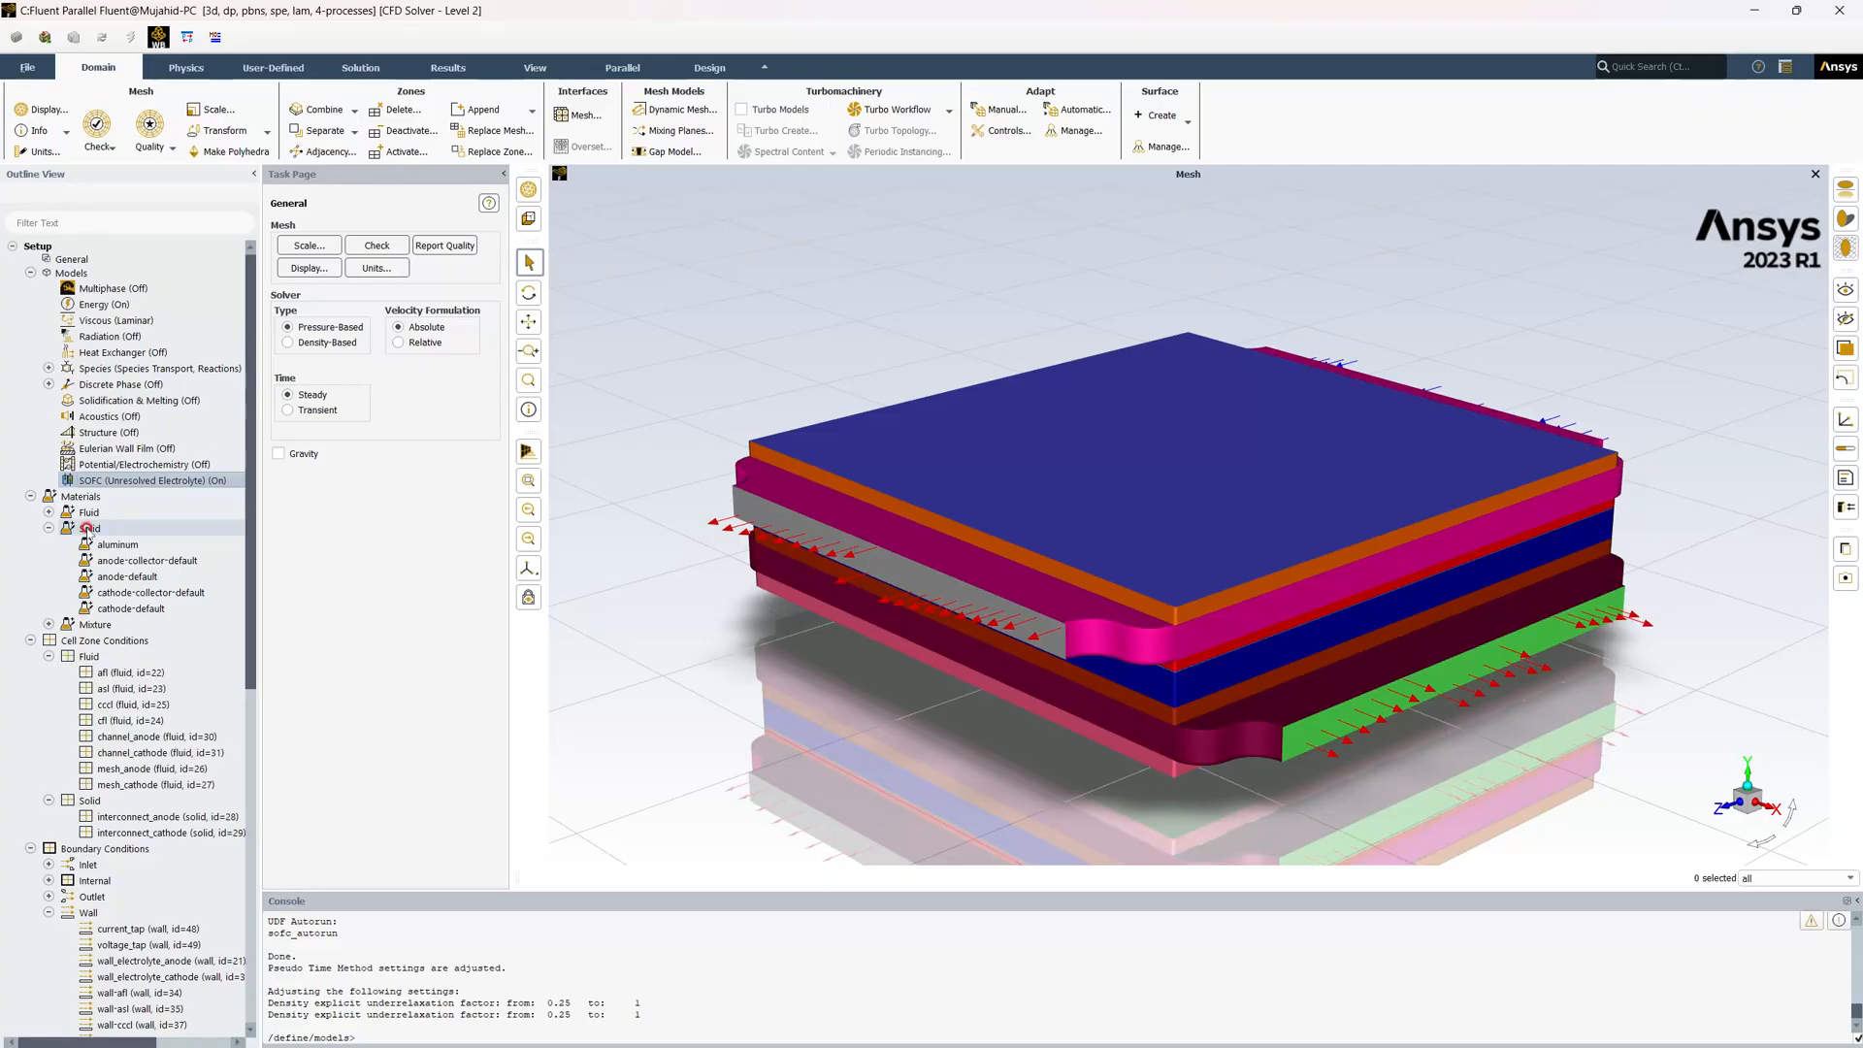
{"action": "right_click", "coordinate": [86, 529]}
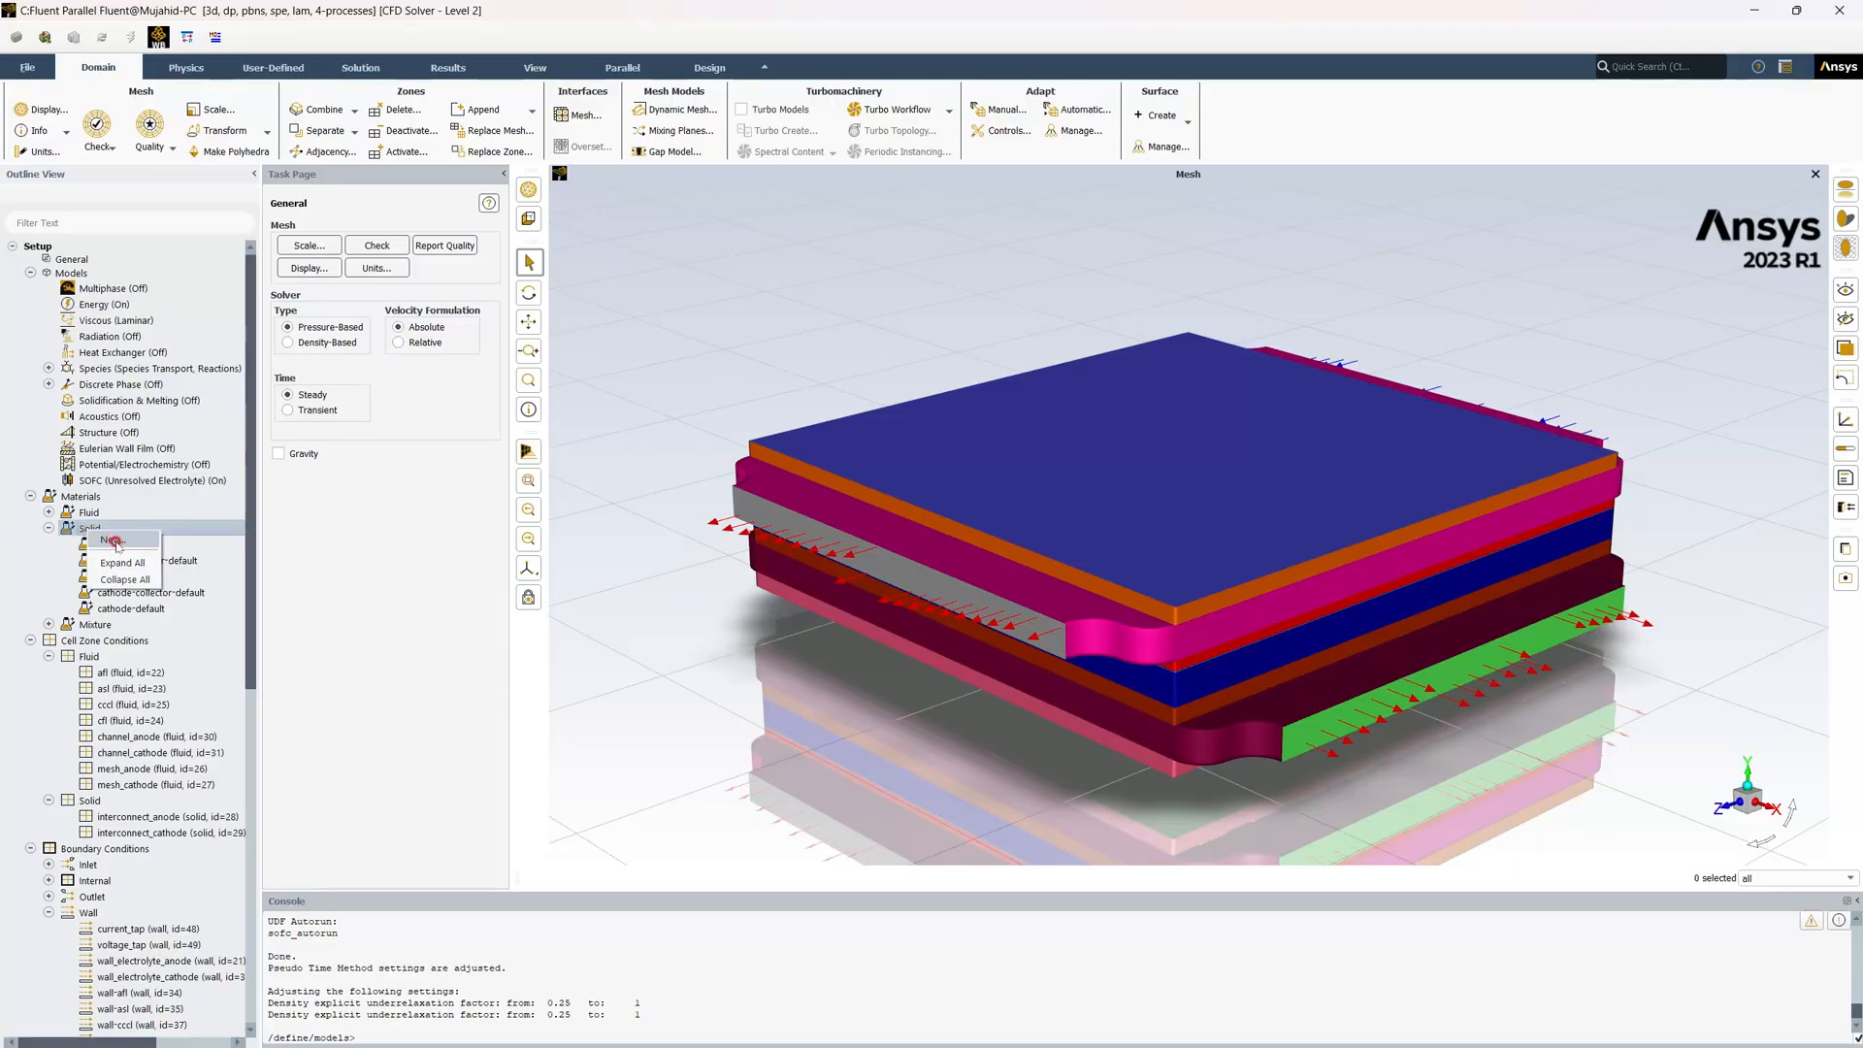
{"action": "left_click", "coordinate": [121, 544]}
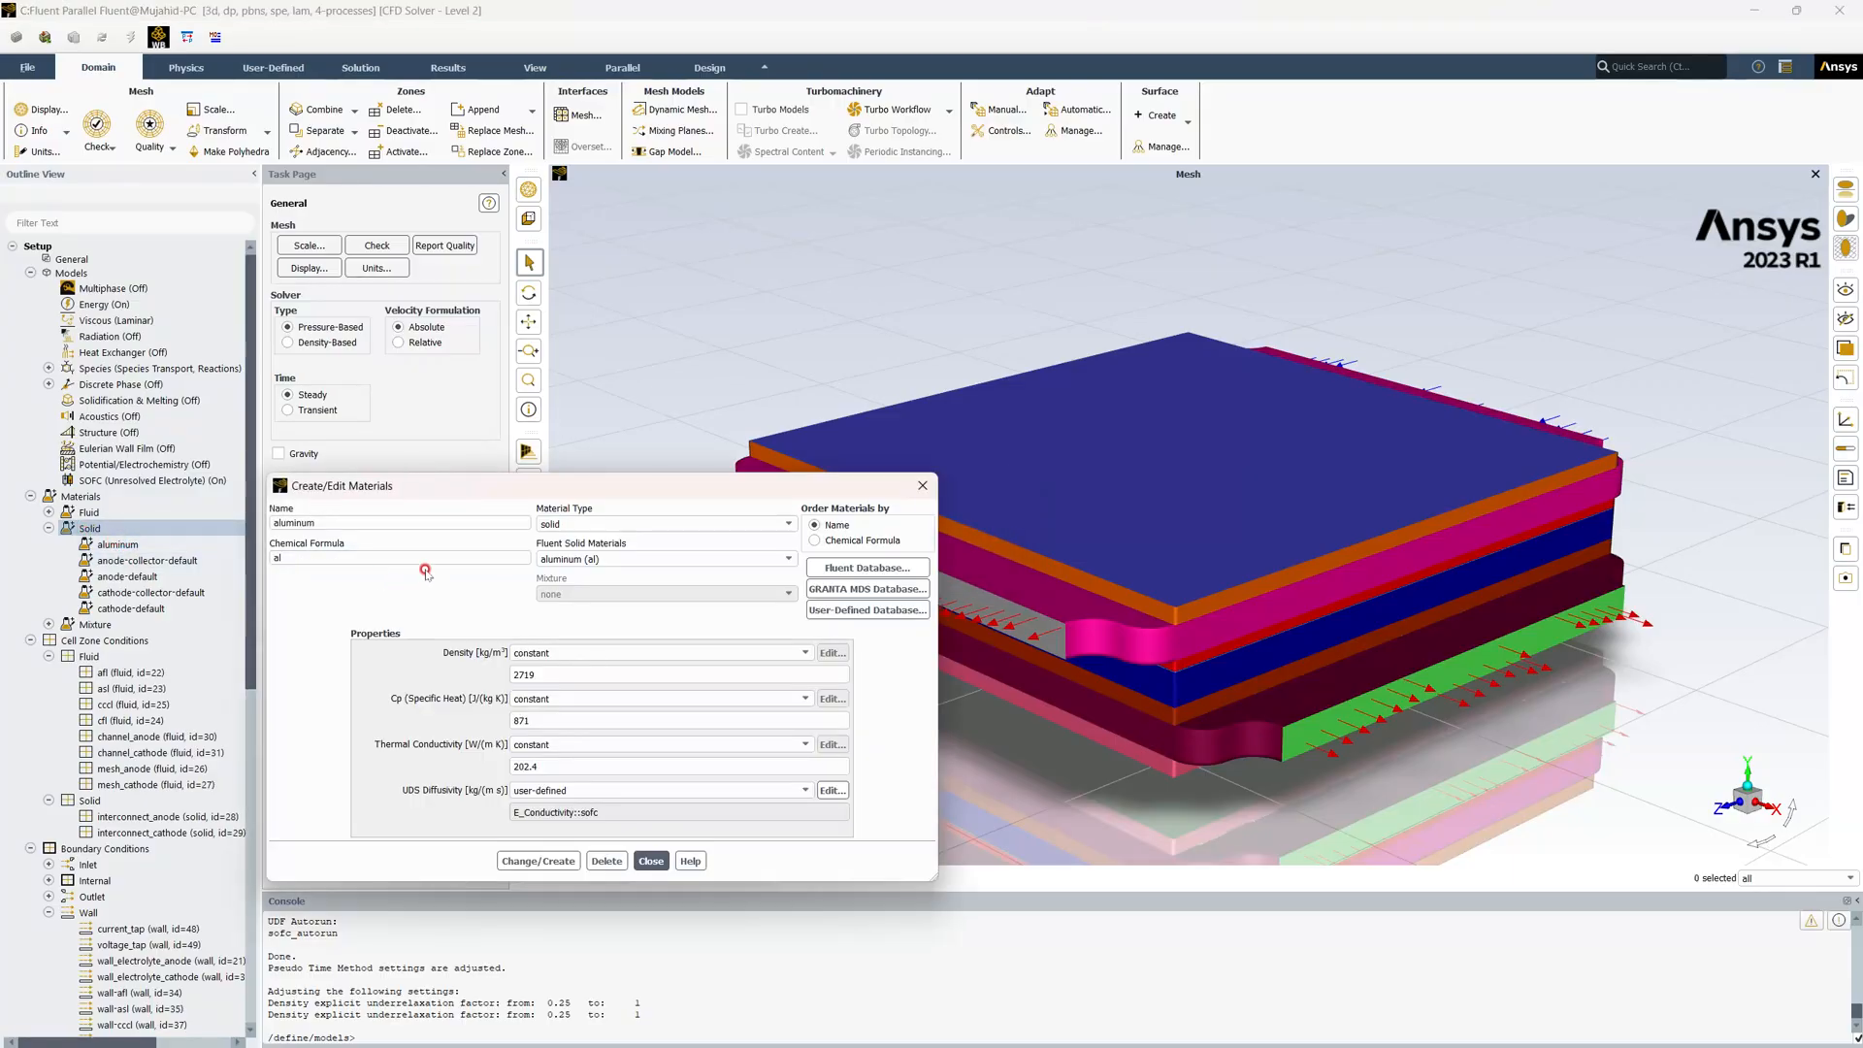
{"action": "double_click", "coordinate": [335, 521]}
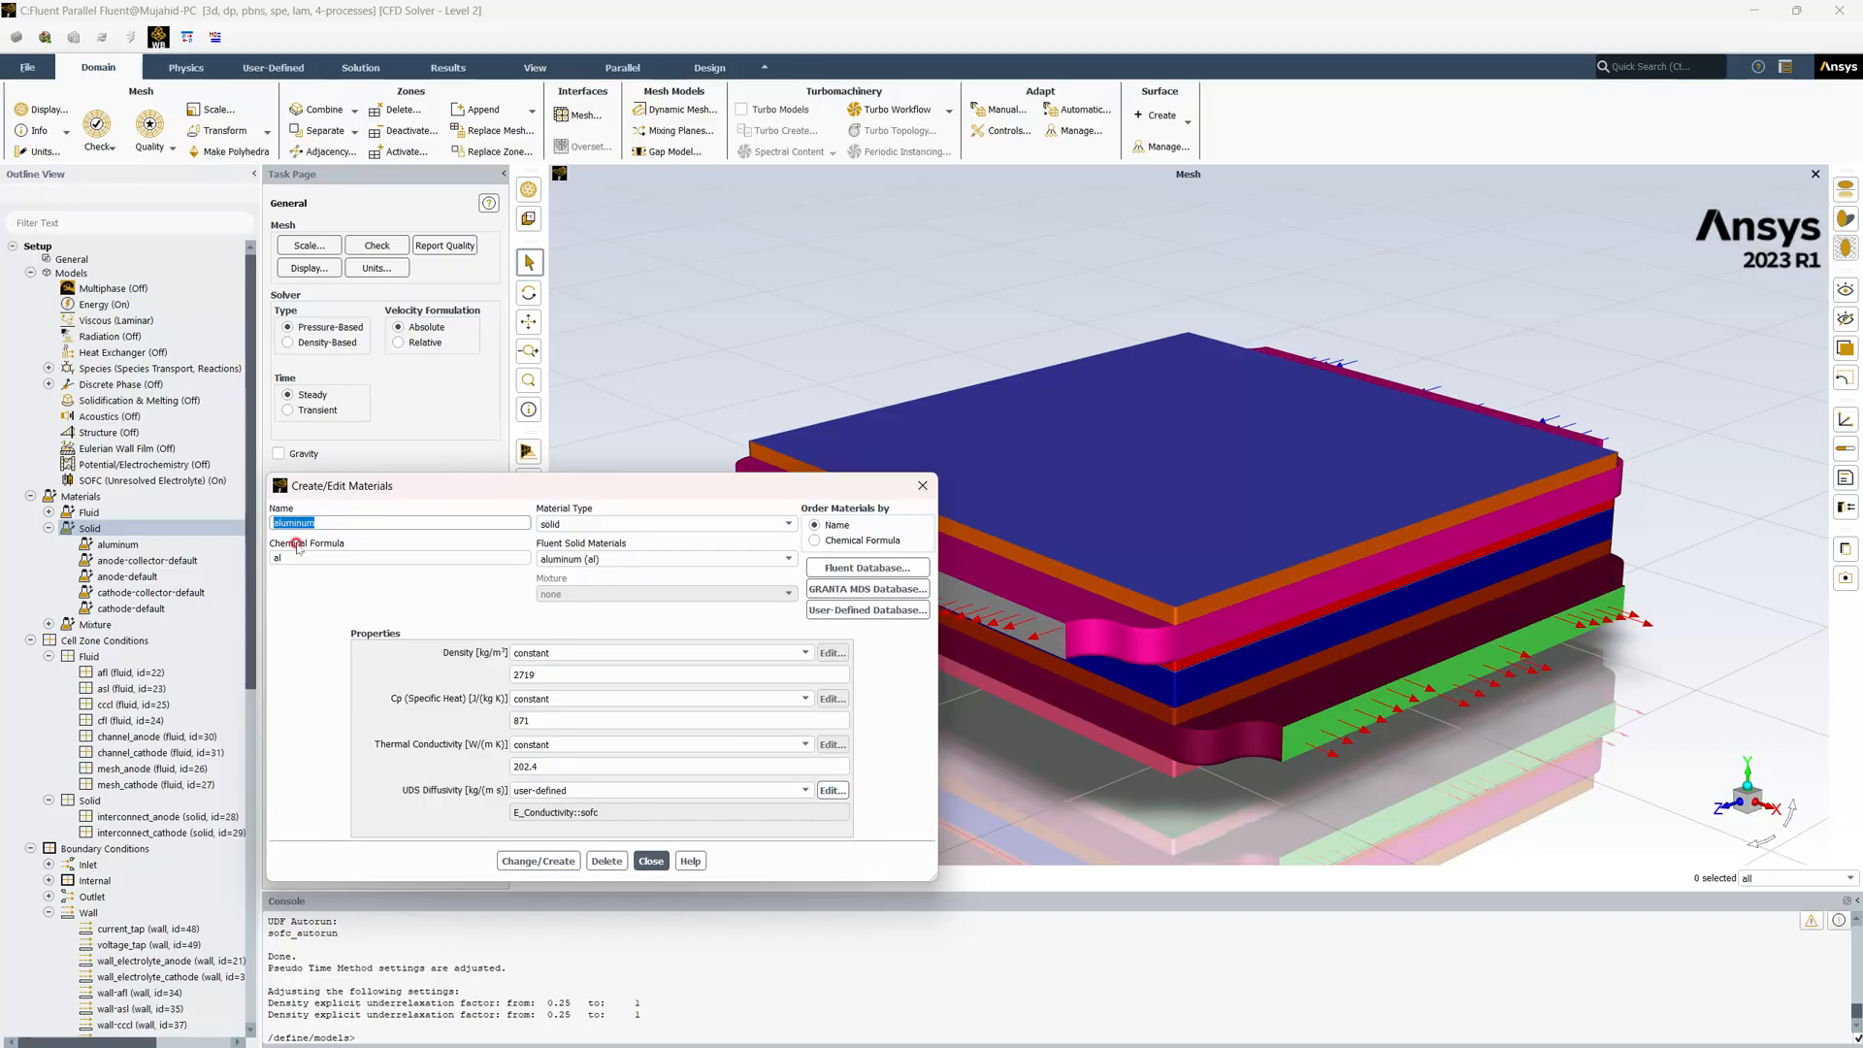
{"action": "type", "text": "al"}
{"action": "type", "text": "l"}
{"action": "left_click", "coordinate": [651, 861]}
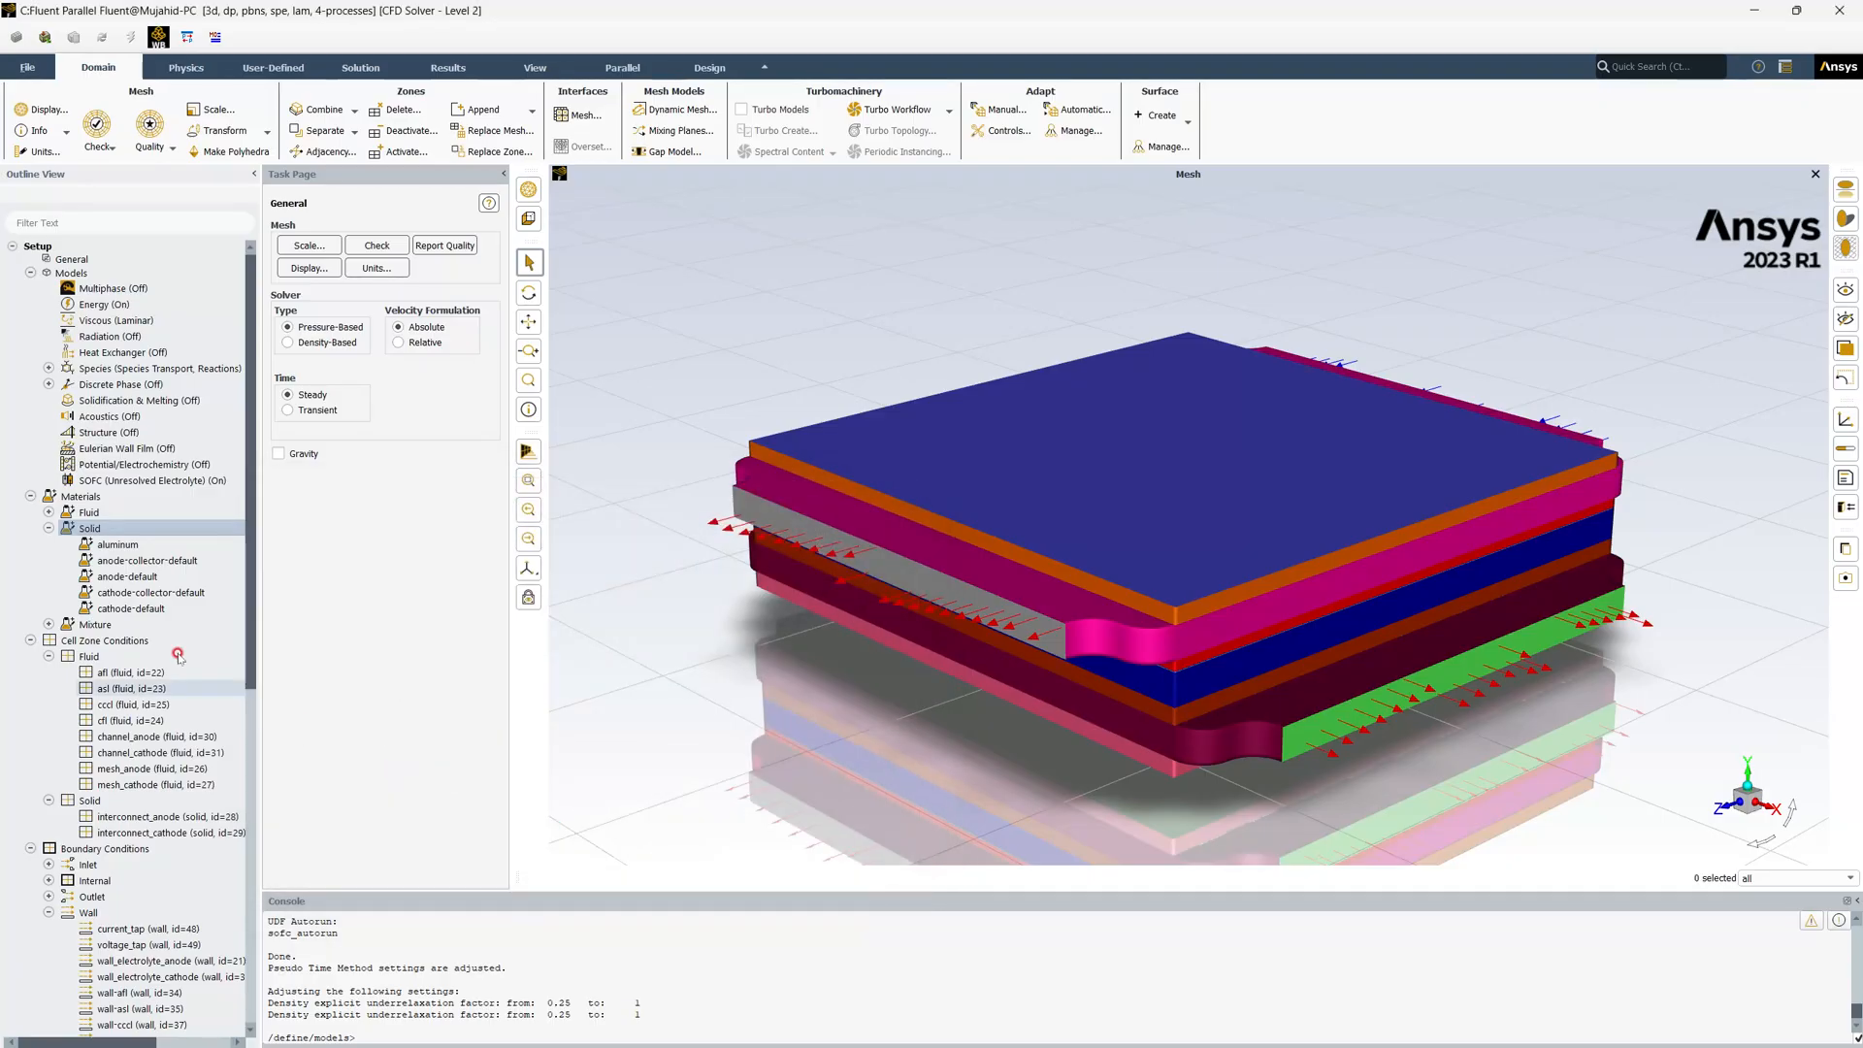
Copy the solid material anode-default and name the copy afl
{"action": "left_click", "coordinate": [141, 577]}
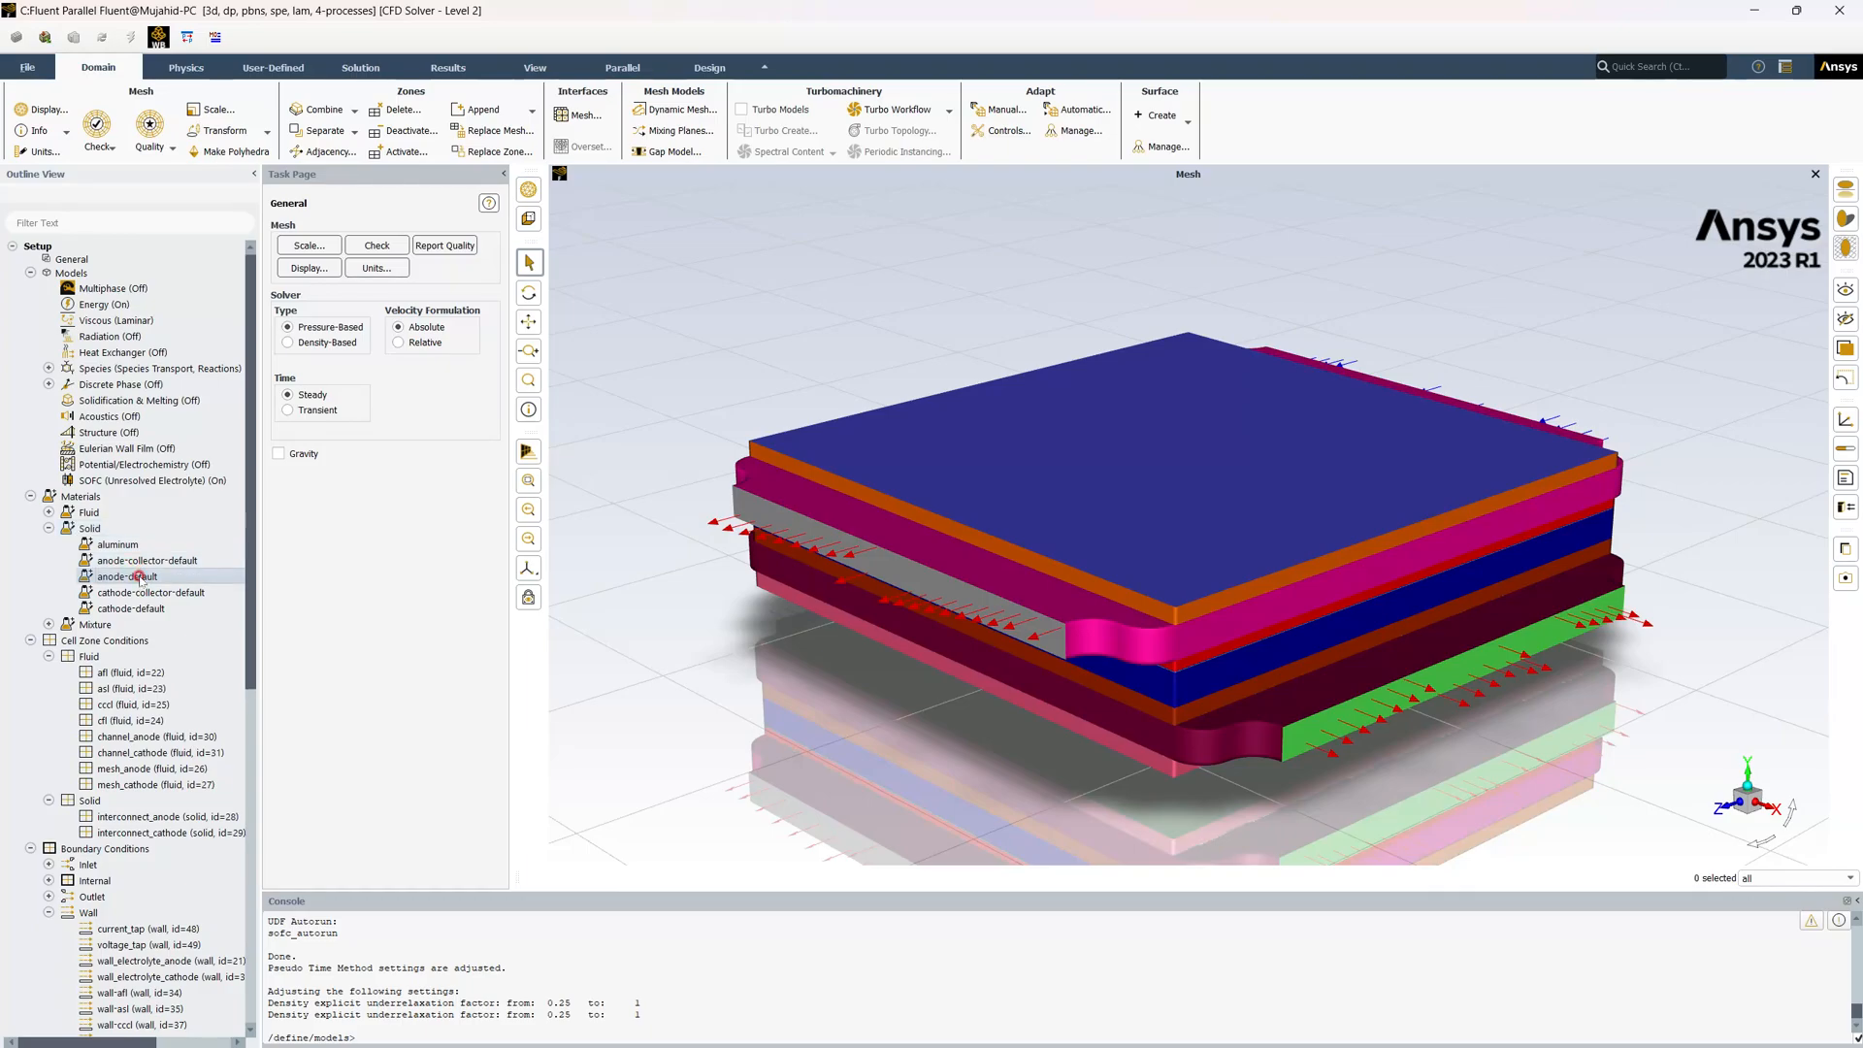
{"action": "right_click", "coordinate": [141, 580]}
{"action": "left_click", "coordinate": [165, 604]}
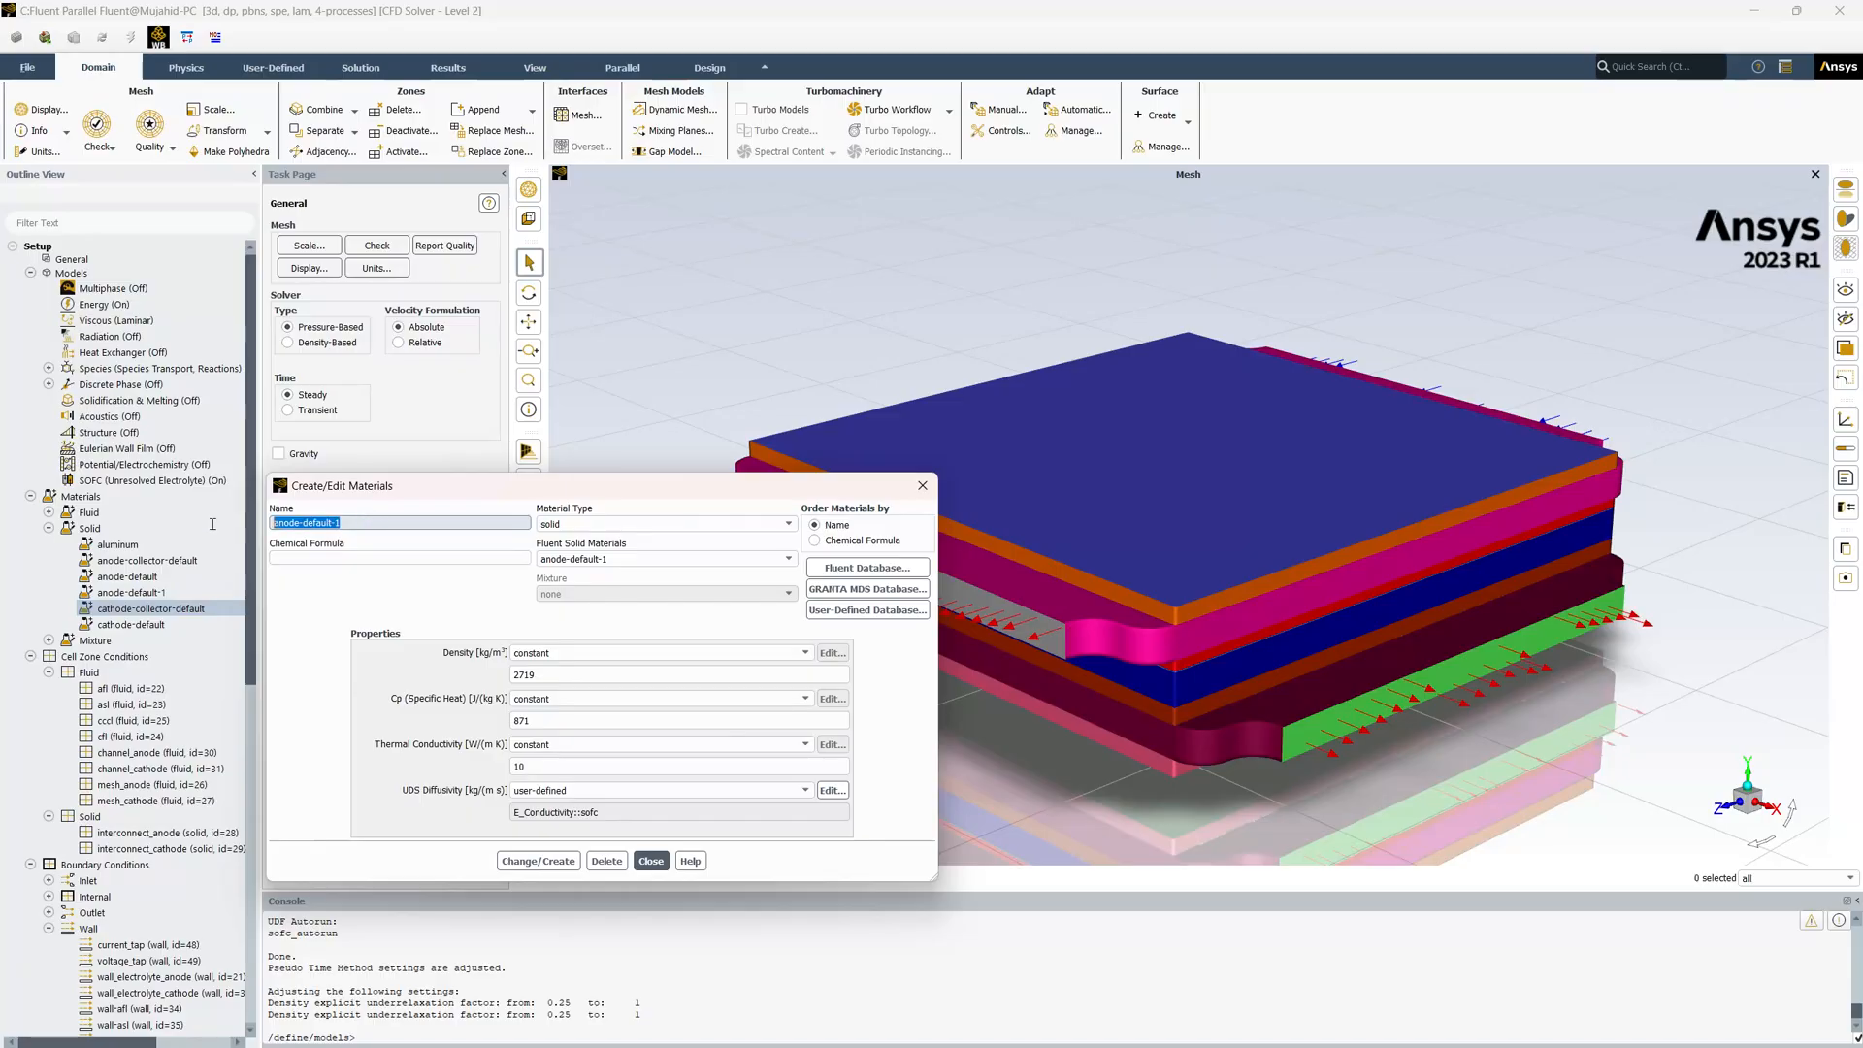
{"action": "type", "text": "af"}
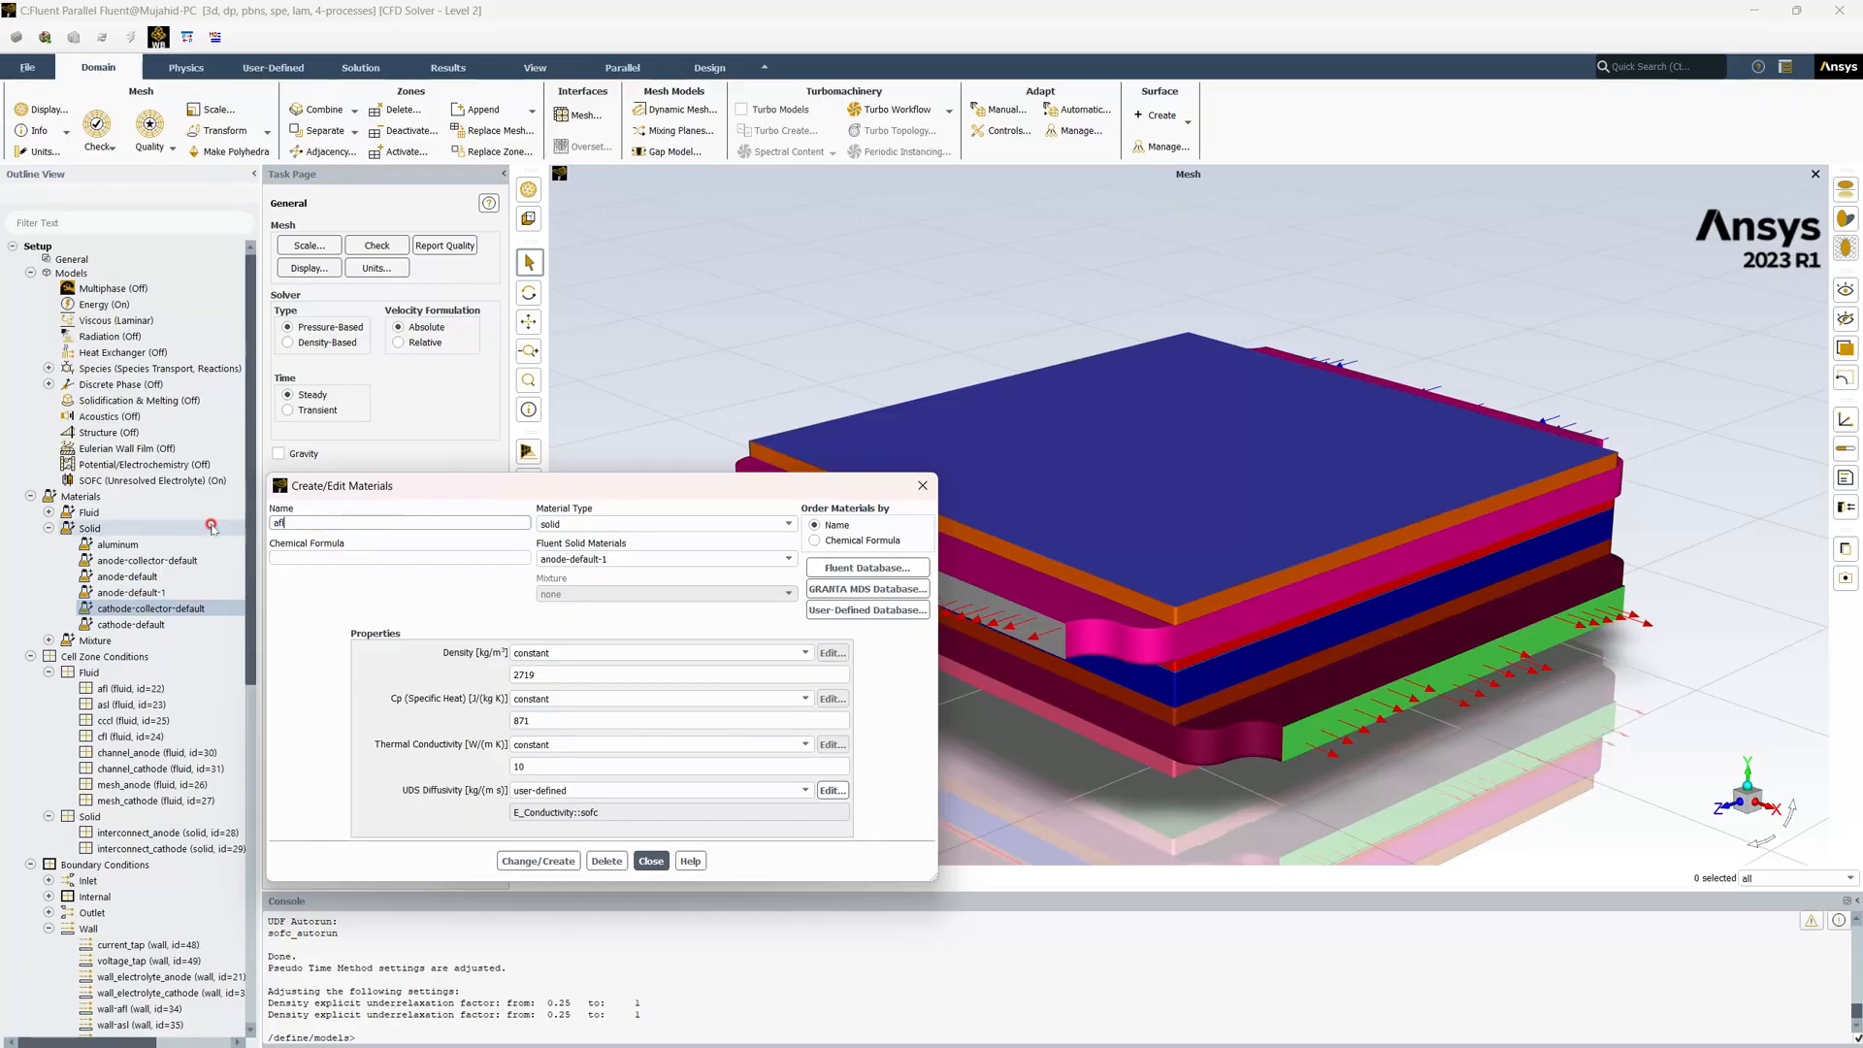
{"action": "type", "text": "l"}
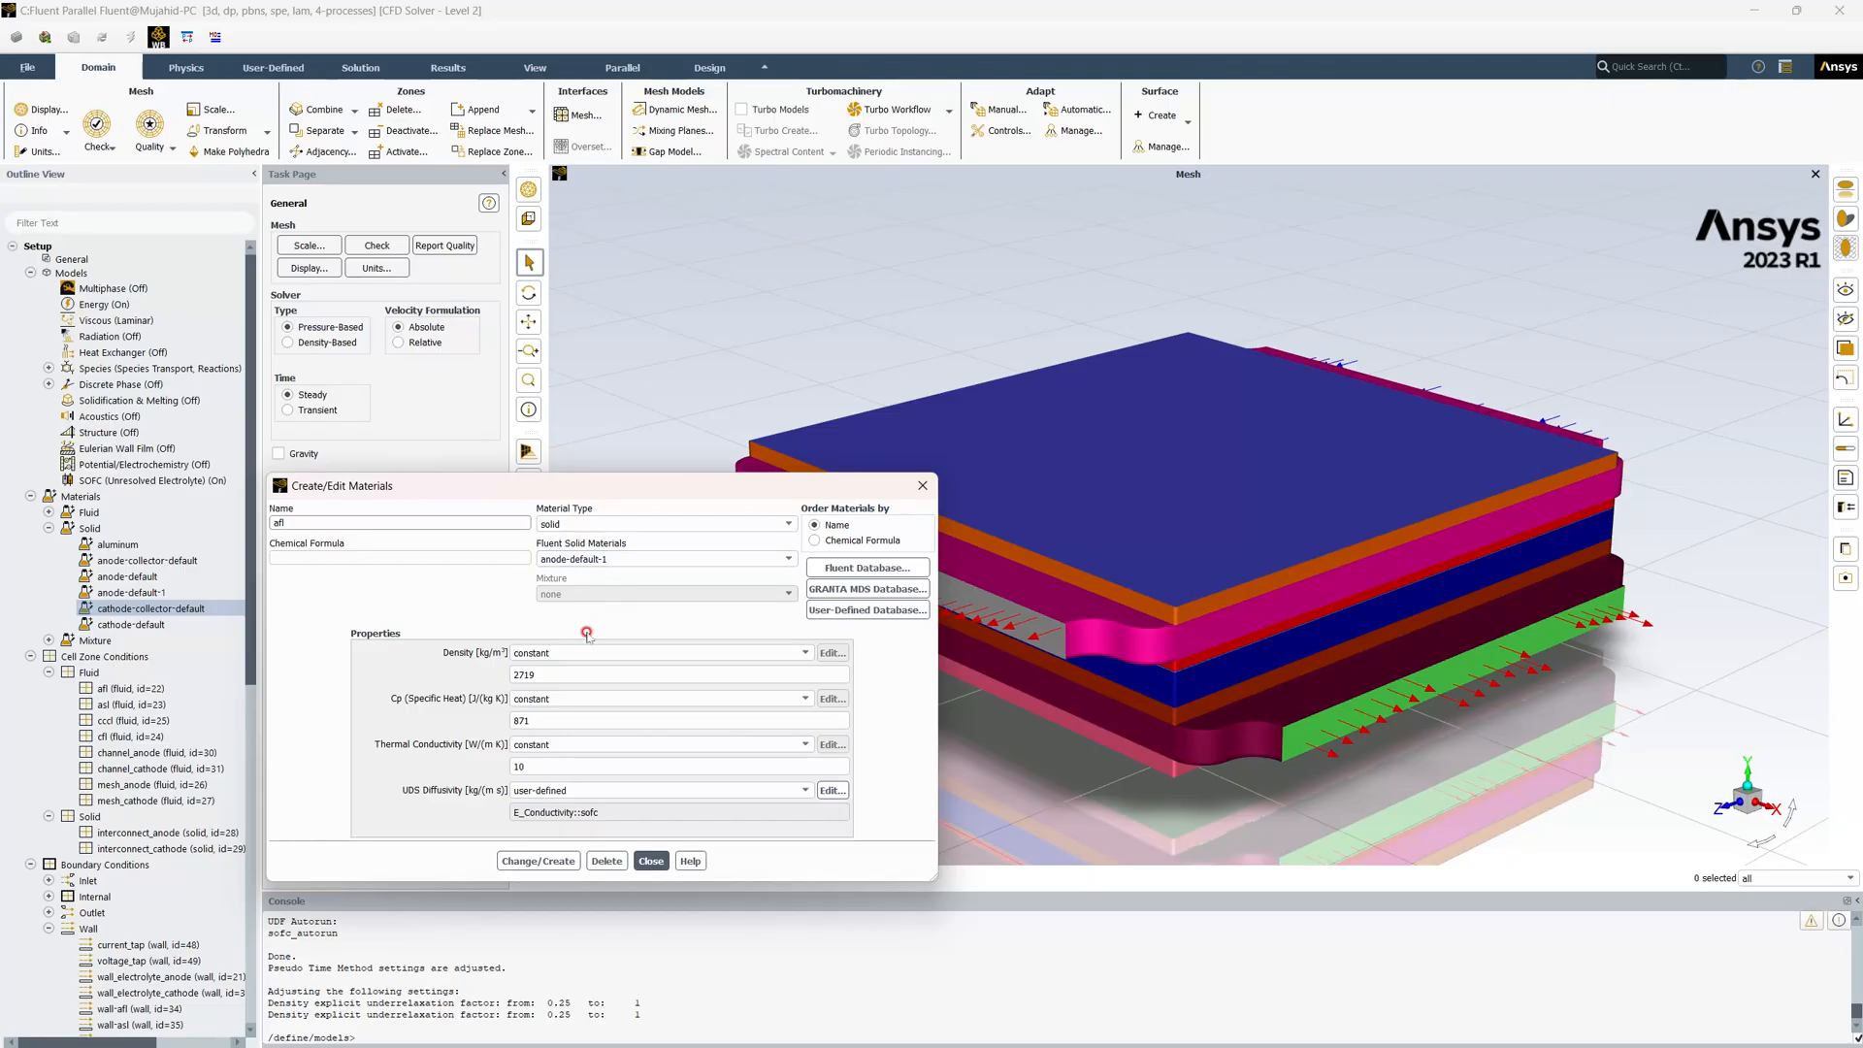
Give afl a density of 7180.738 kg/m³, specific heat of 450 J/(kg K) and thermal conductivity of 6 W/(m K), overwriting the copied material
{"action": "left_click", "coordinate": [563, 670]}
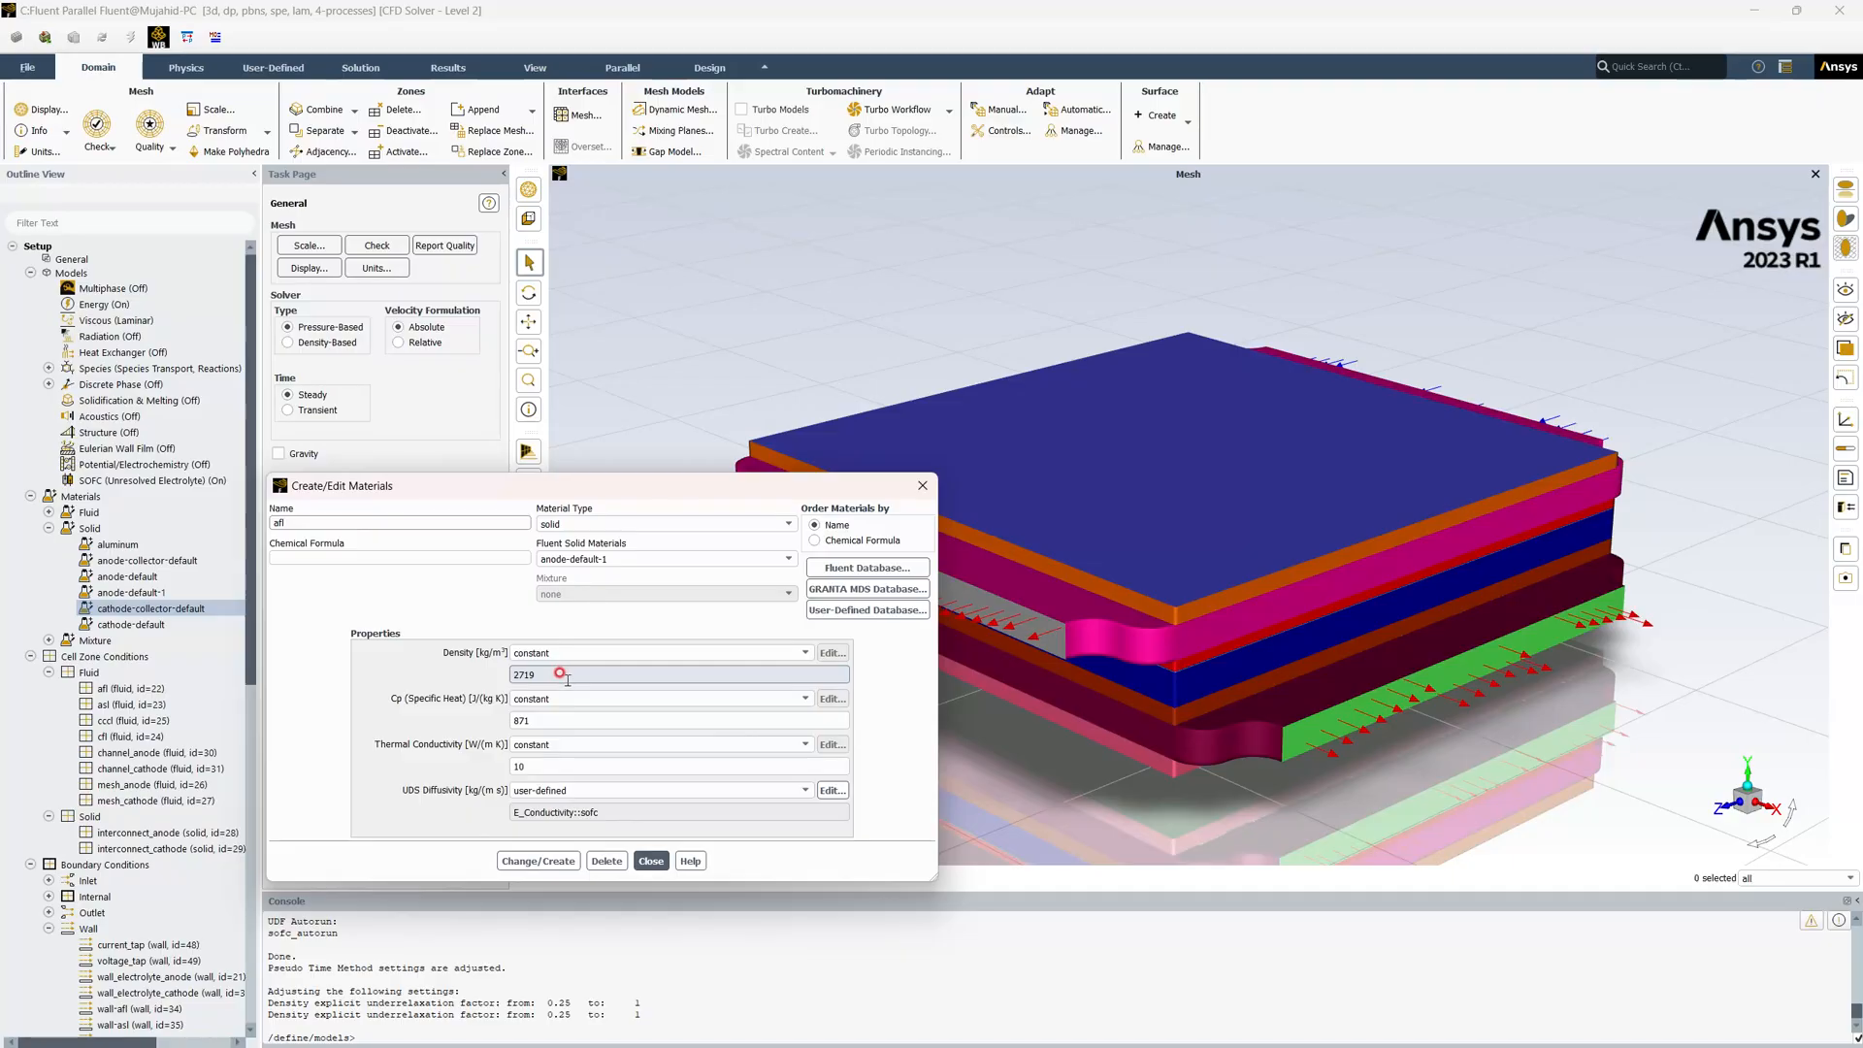
{"action": "left_click_drag", "start_coordinate": [558, 674], "coordinate": [457, 669]}
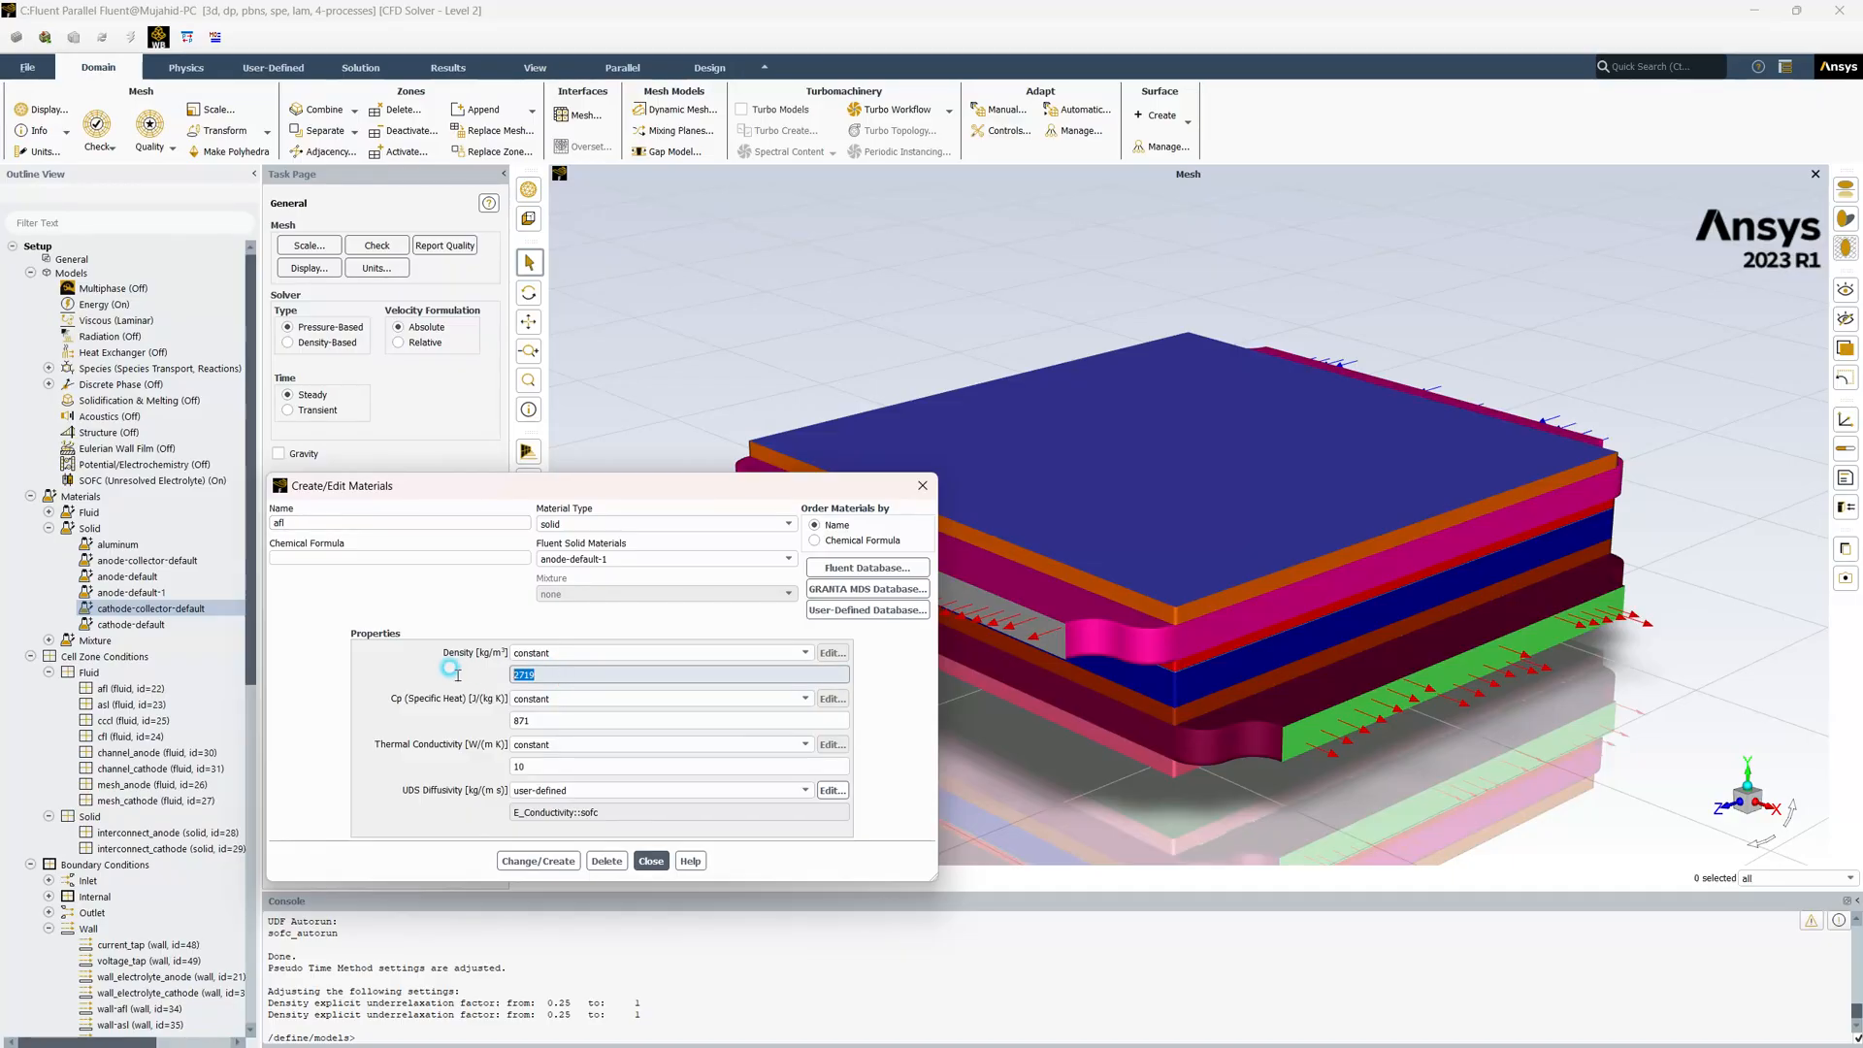
{"action": "type", "text": "7180.738"}
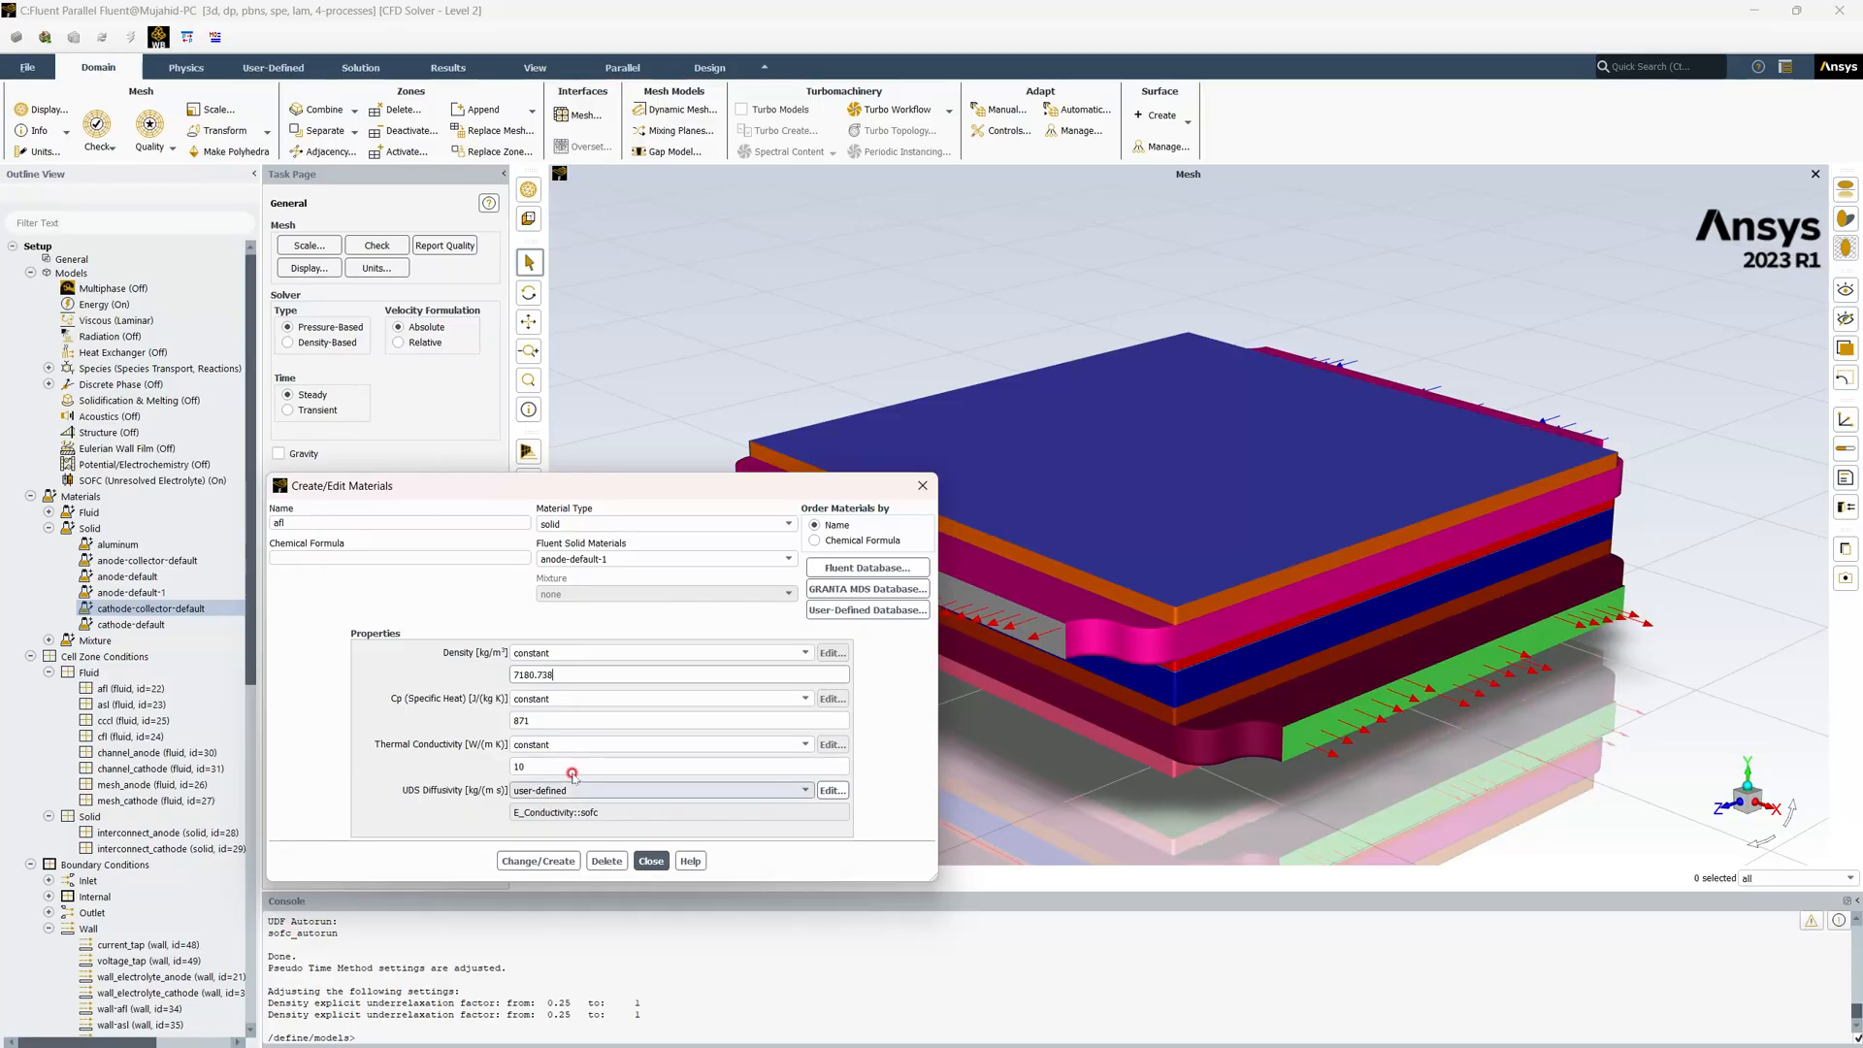
{"action": "left_click", "coordinate": [546, 720]}
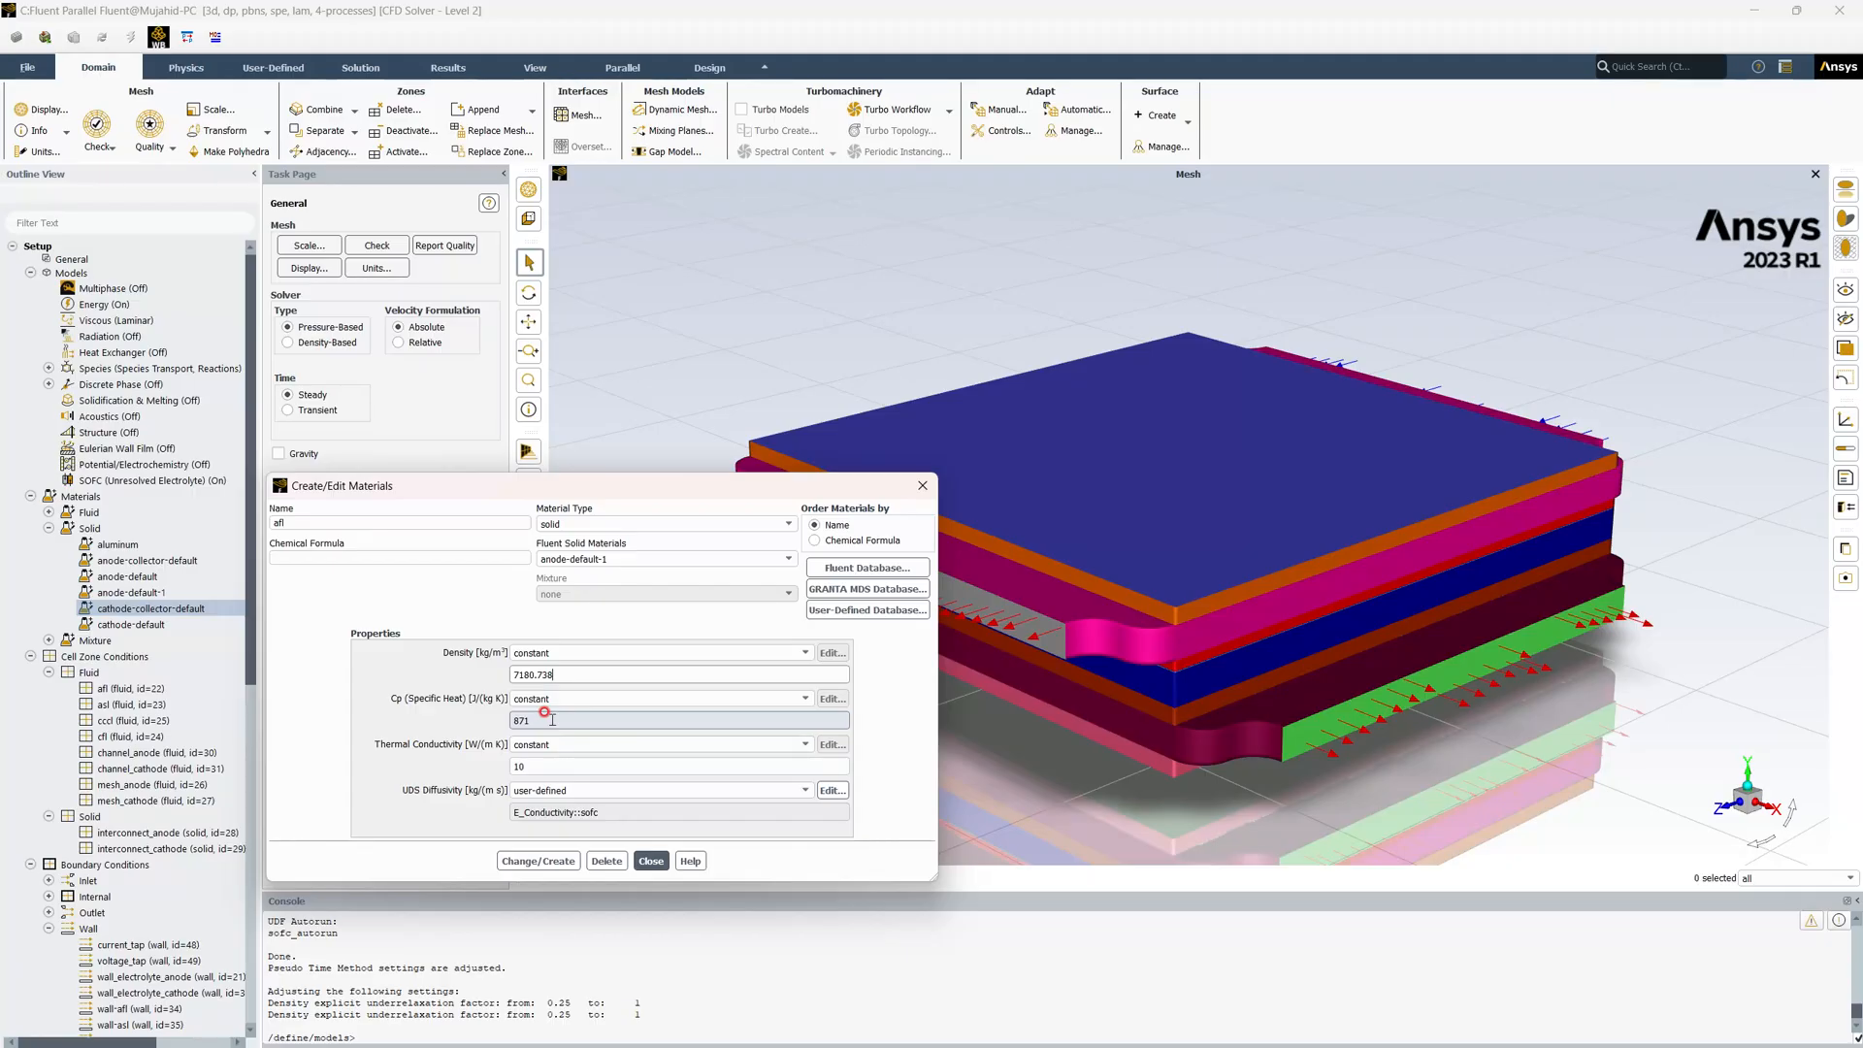
{"action": "left_click_drag", "start_coordinate": [552, 720], "coordinate": [491, 719]}
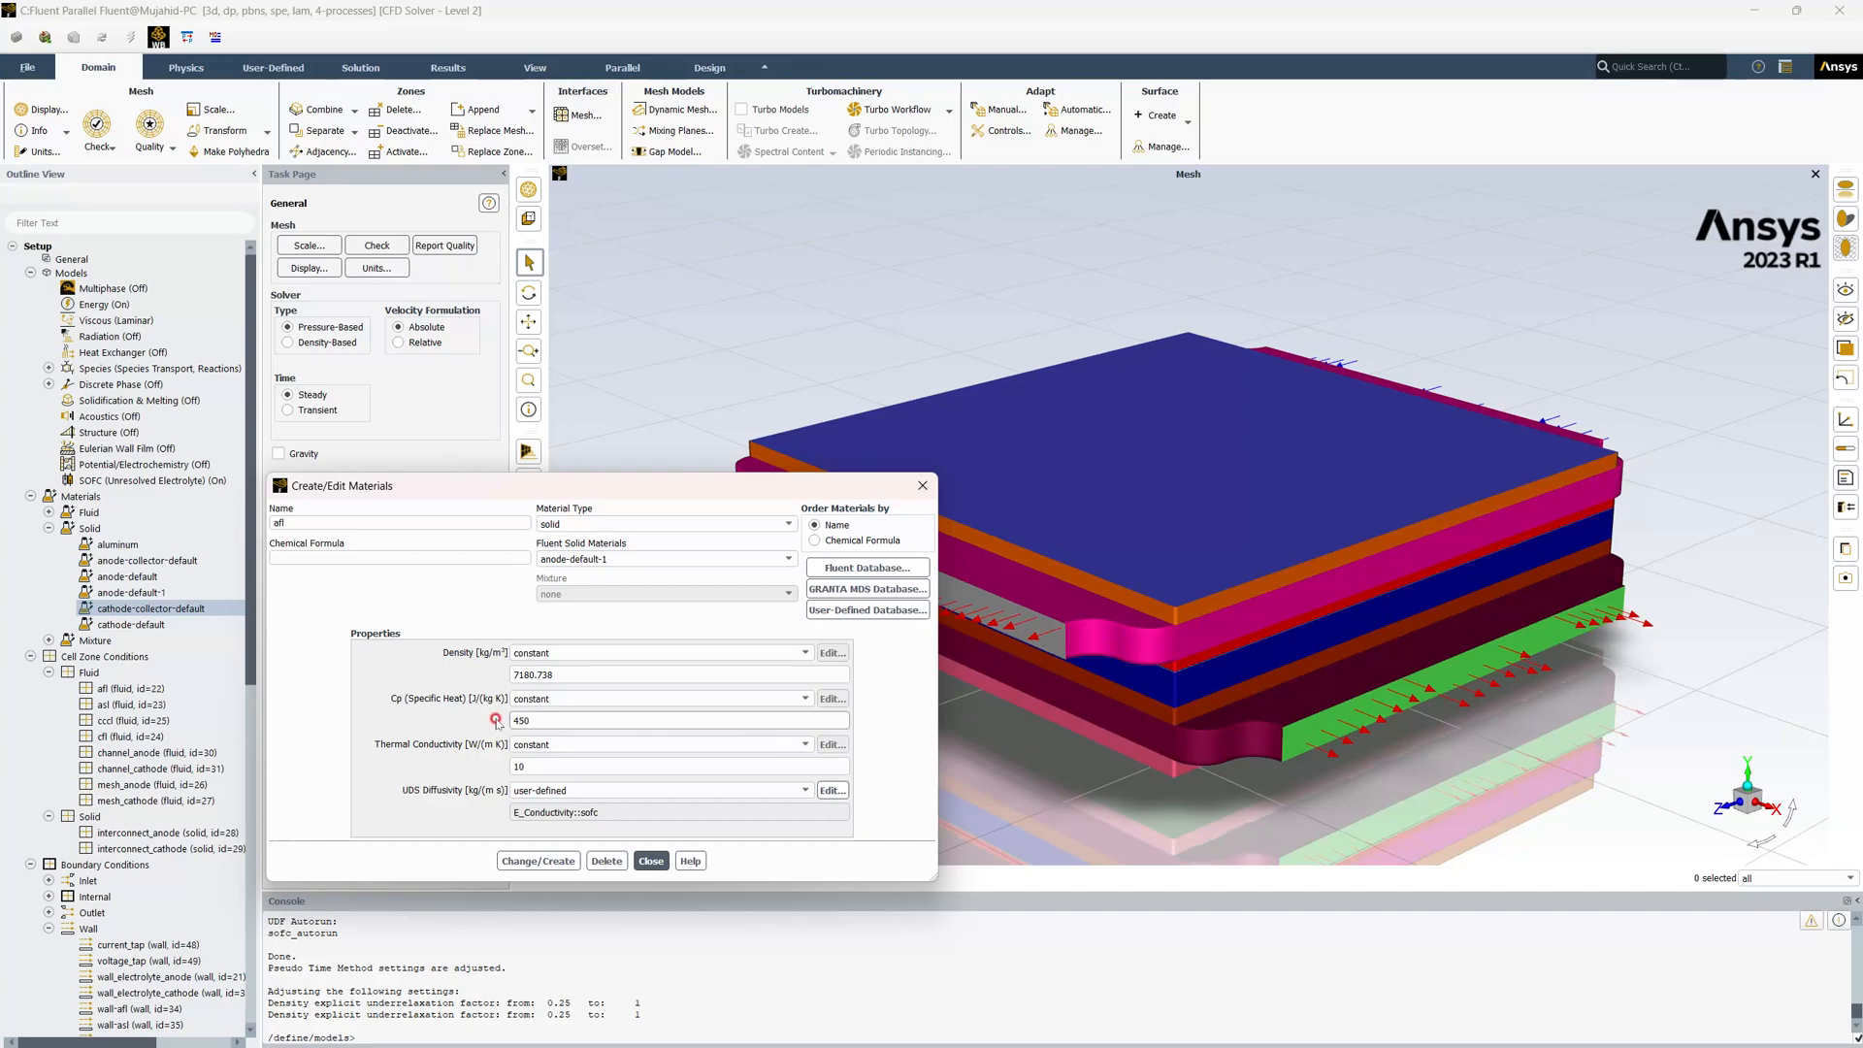
{"action": "left_click_drag", "start_coordinate": [535, 767], "coordinate": [450, 759]}
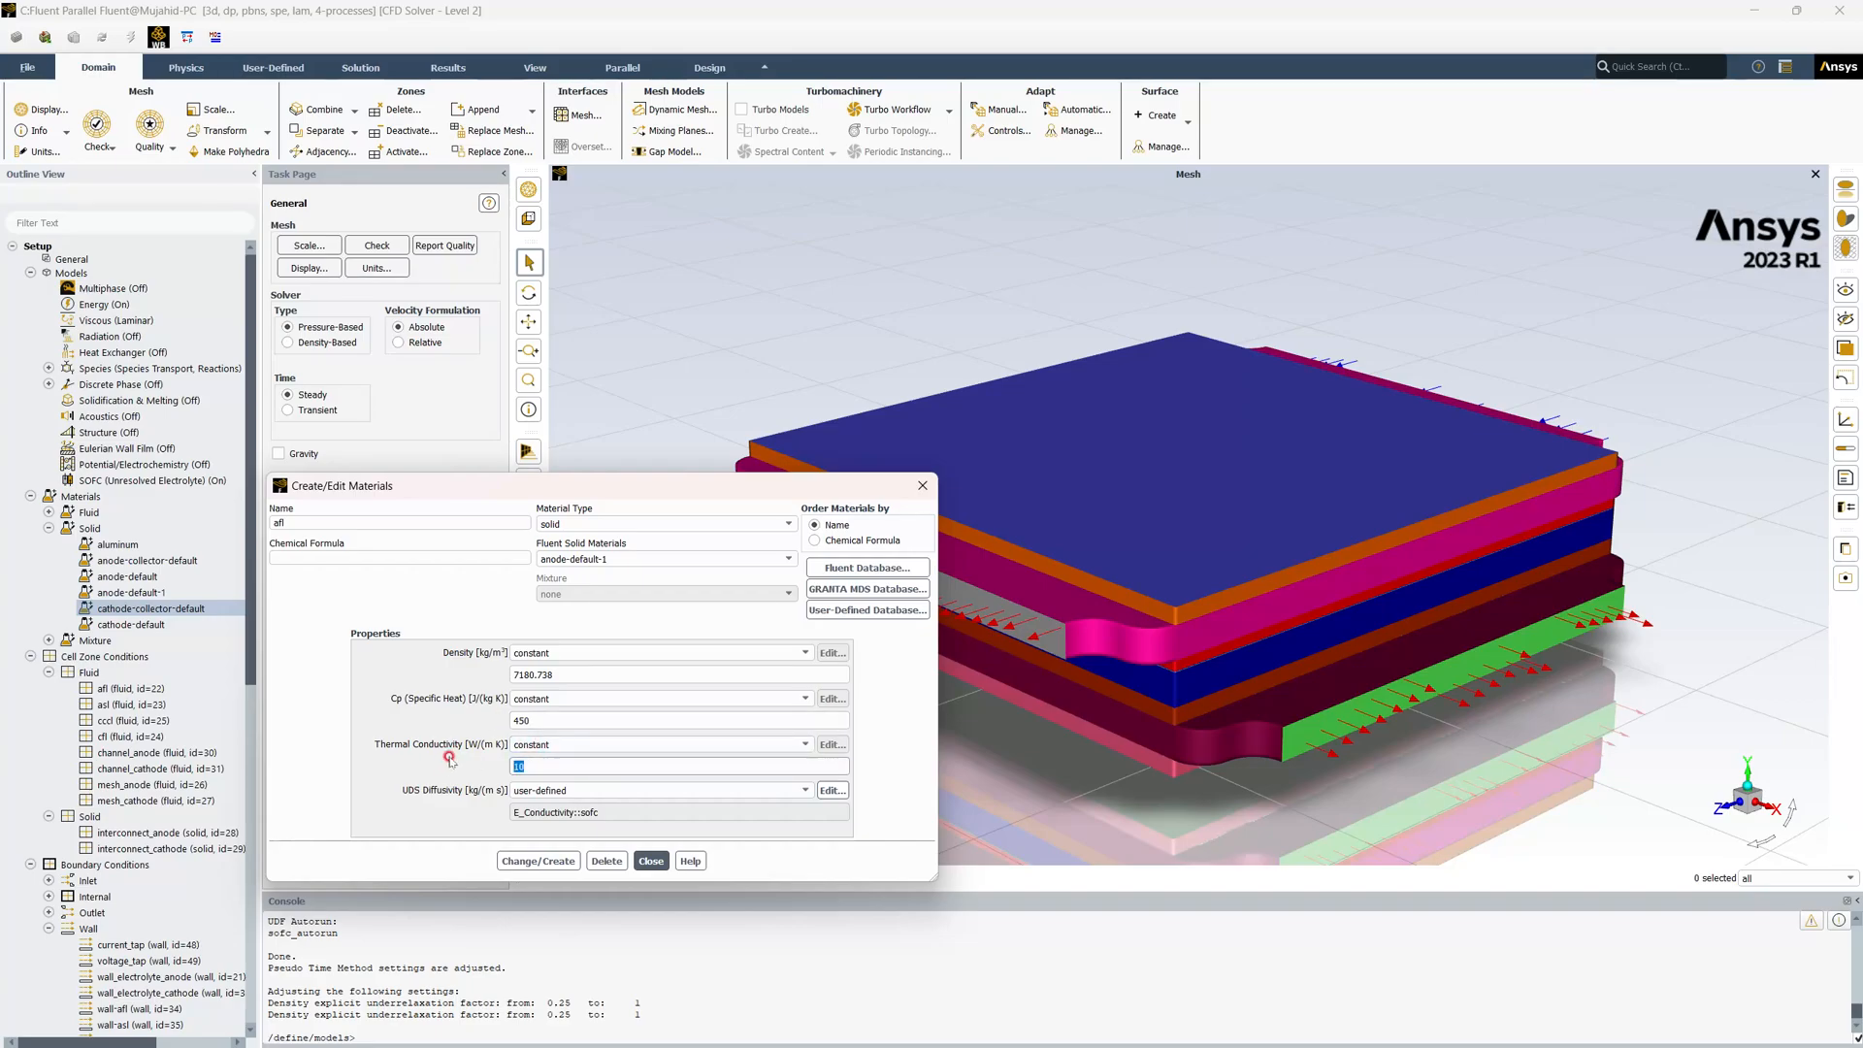
{"action": "left_click", "coordinate": [551, 858]}
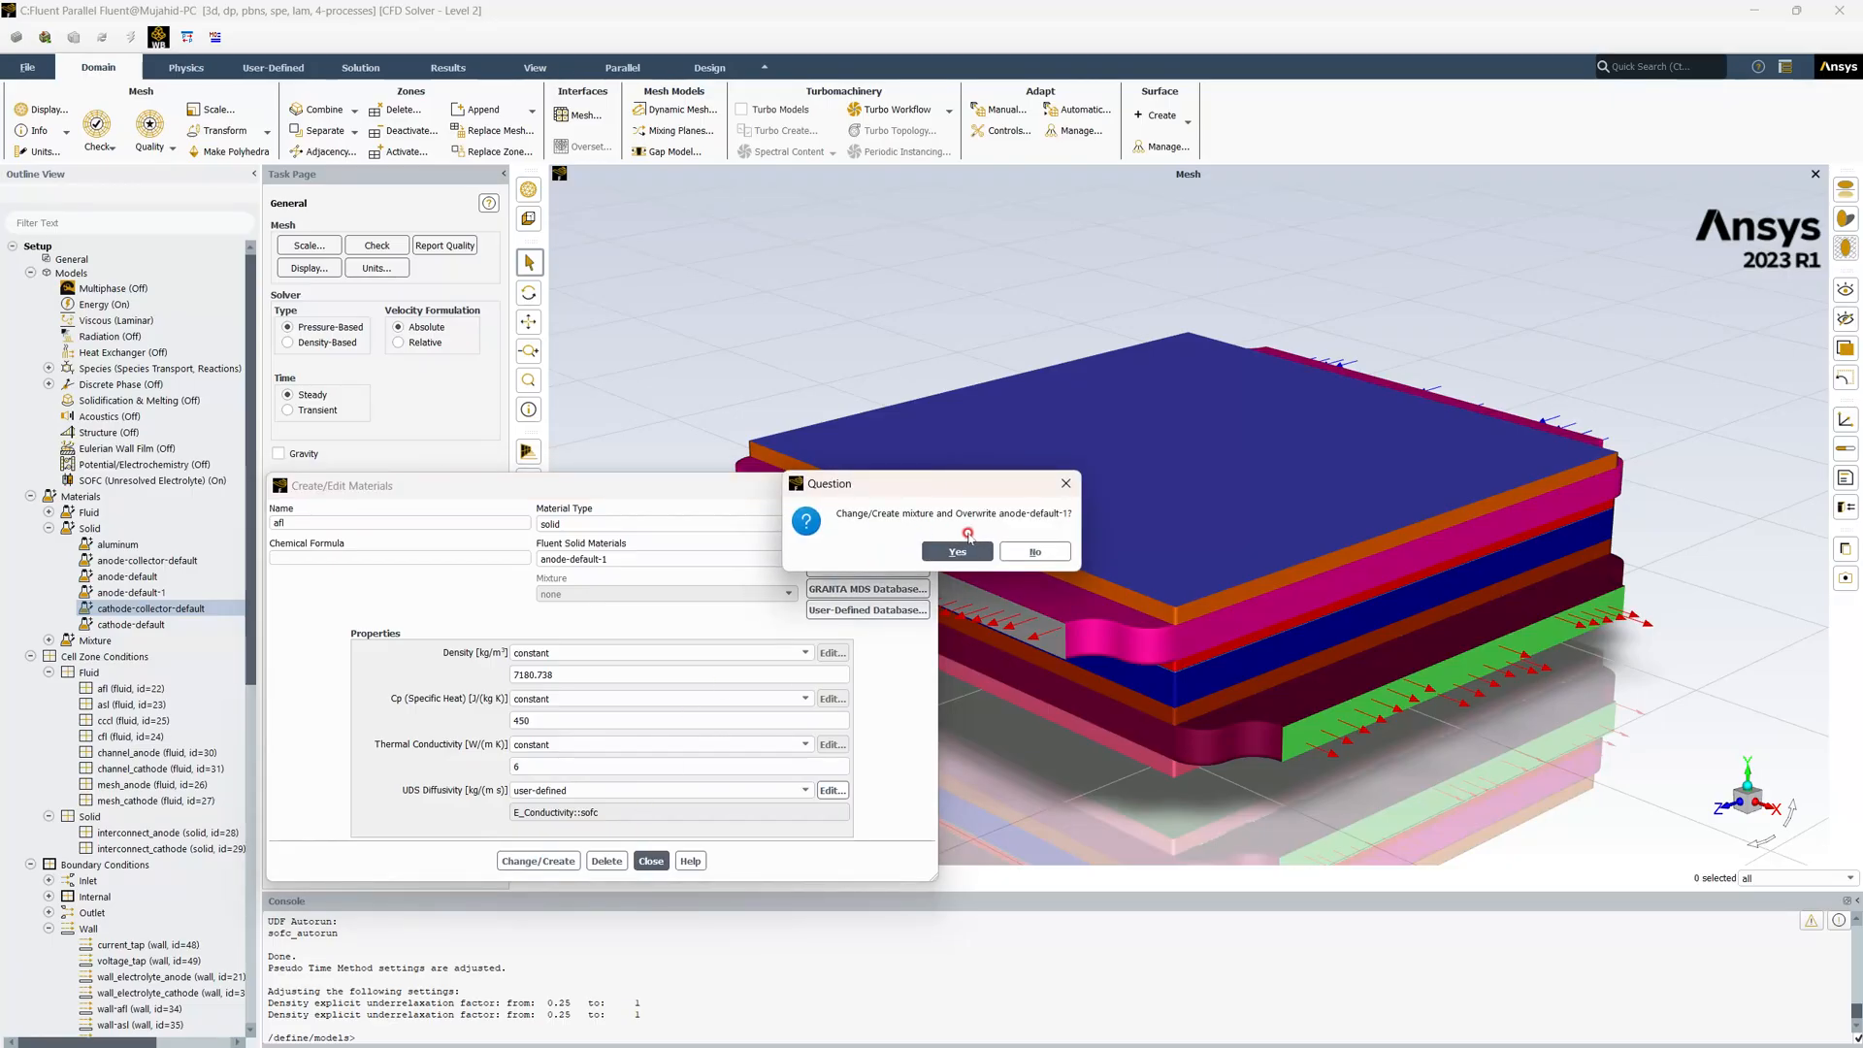
{"action": "left_click", "coordinate": [958, 550]}
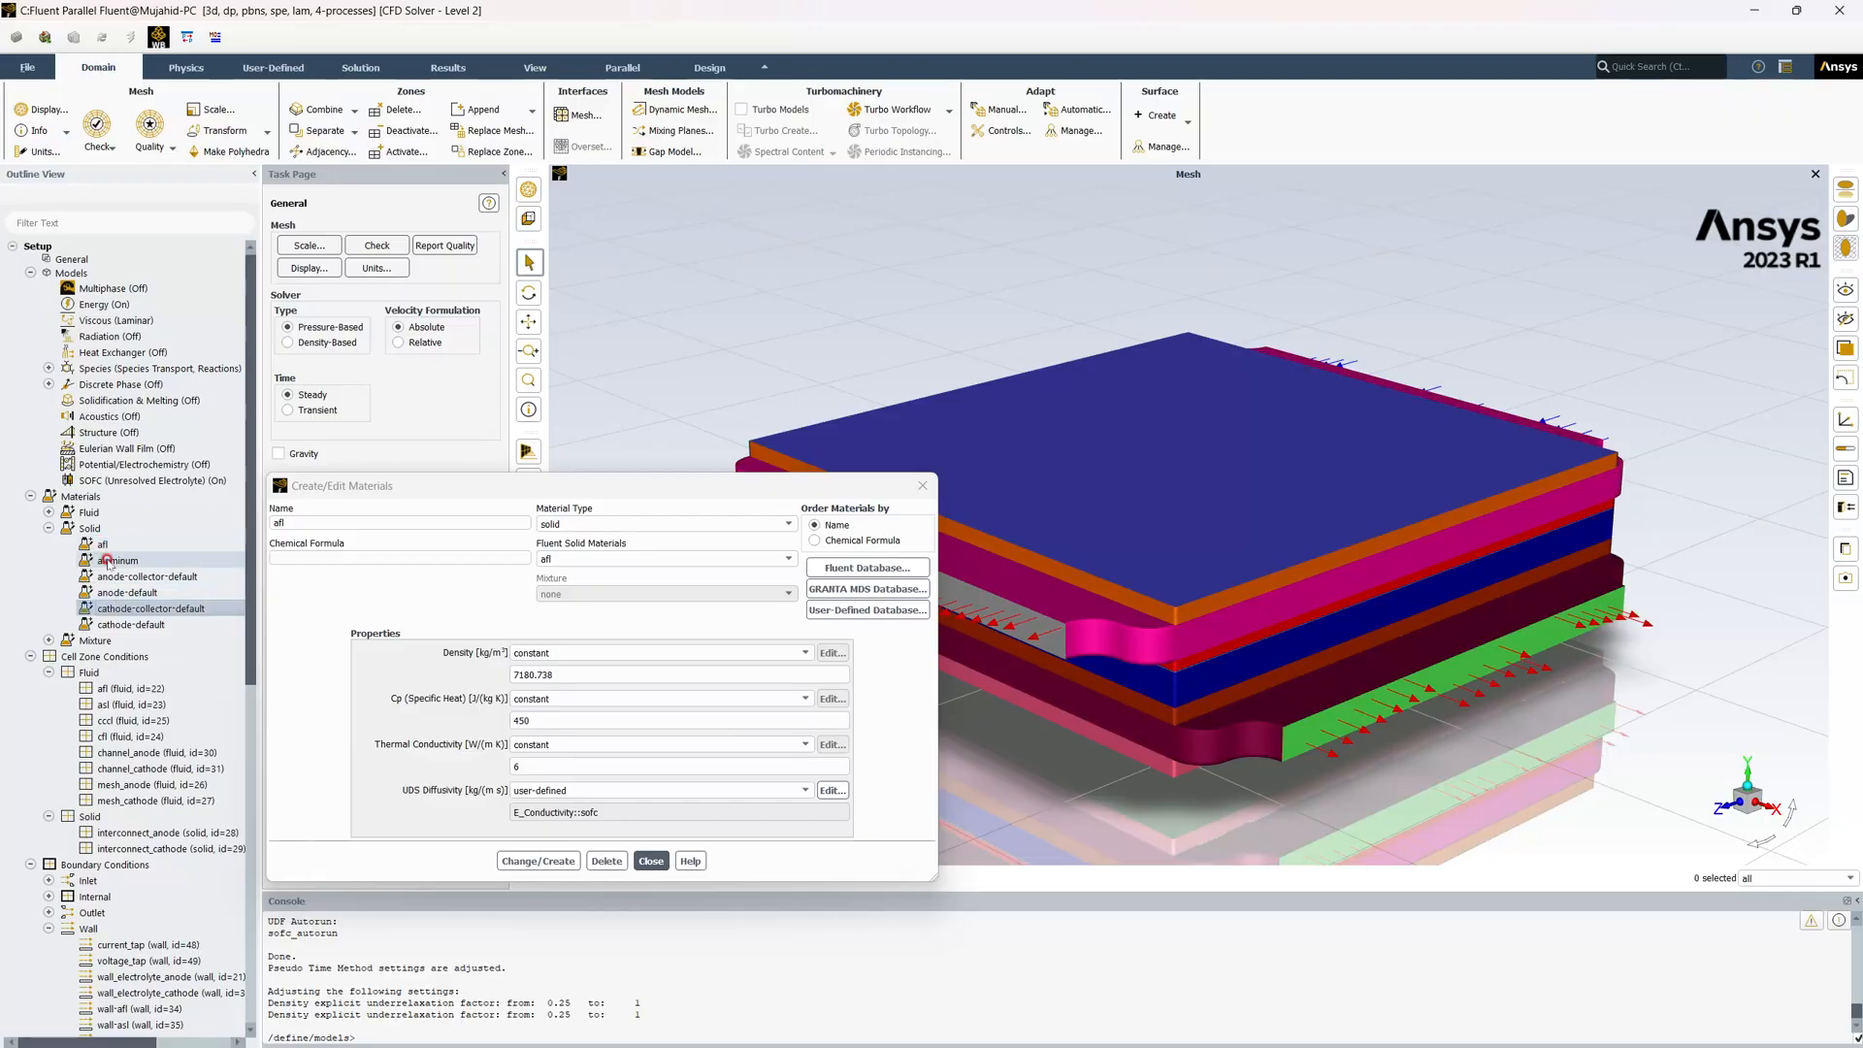
{"action": "left_click", "coordinate": [651, 861]}
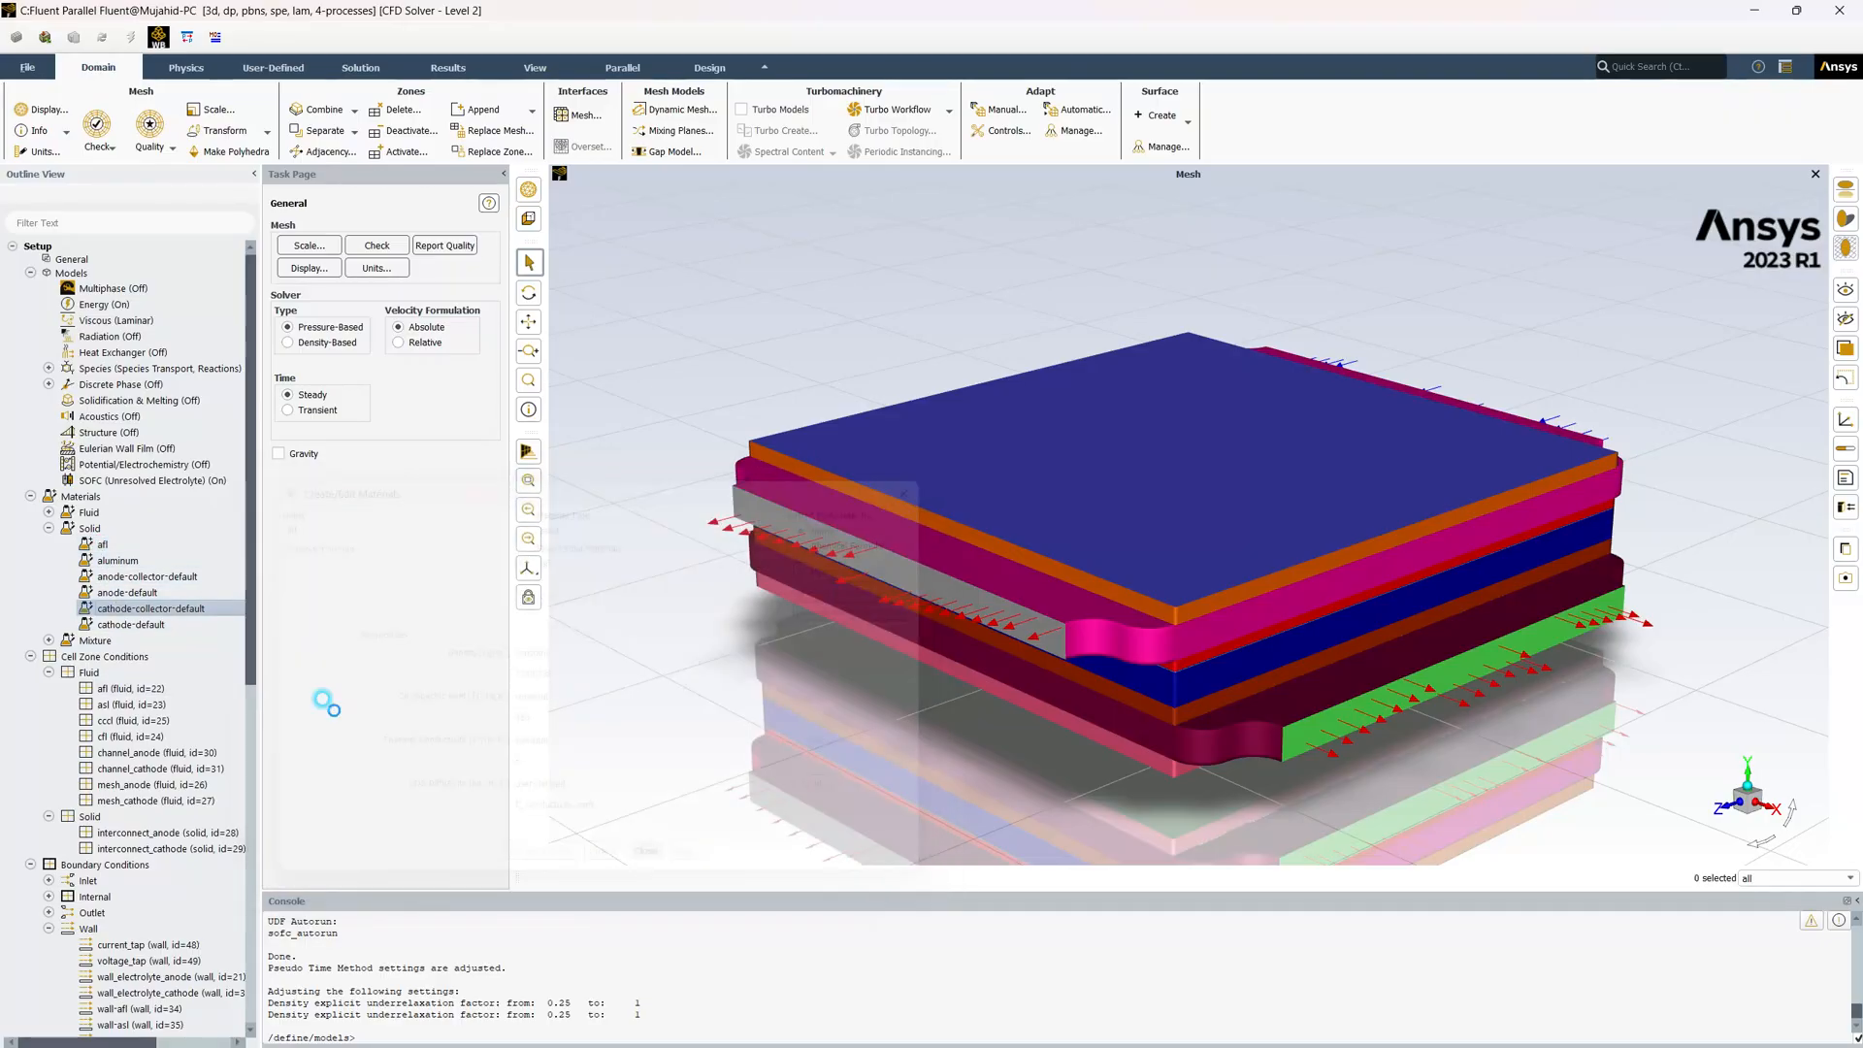
Make another copy of anode-default and name it asl
{"action": "right_click", "coordinate": [141, 594]}
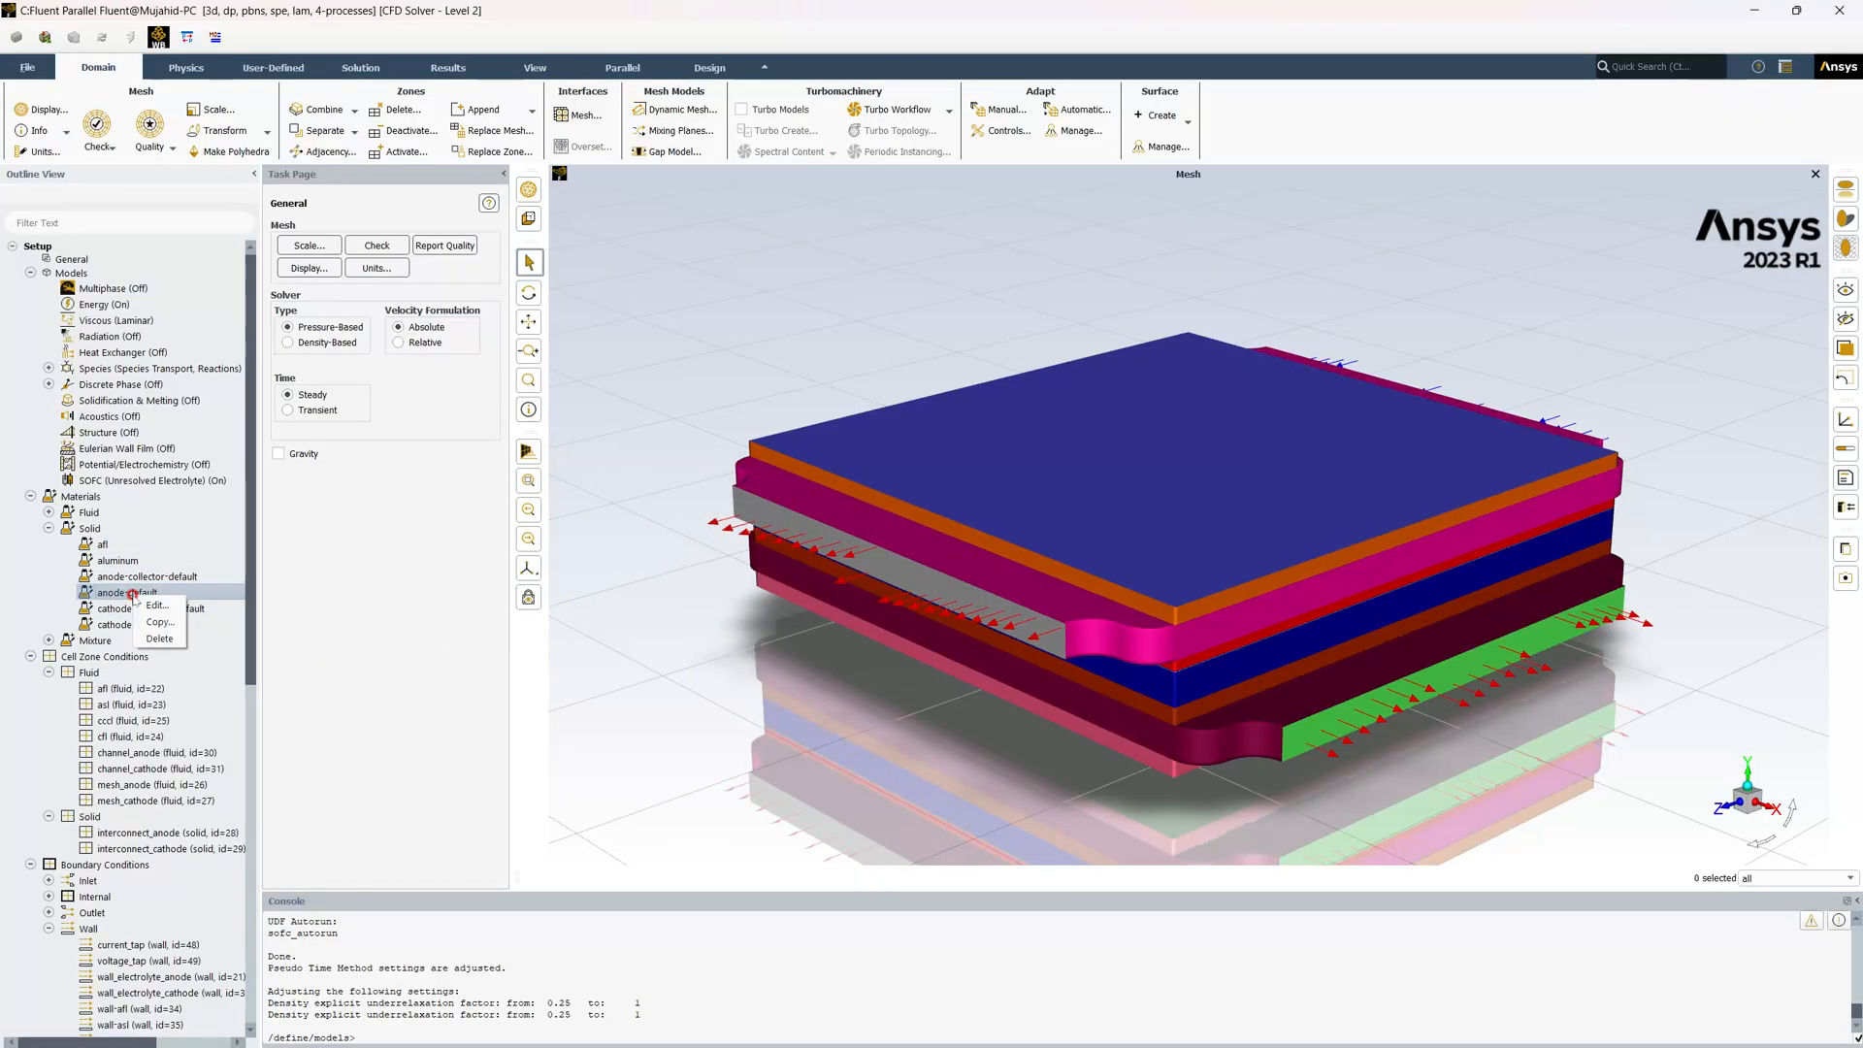
{"action": "left_click", "coordinate": [159, 619]}
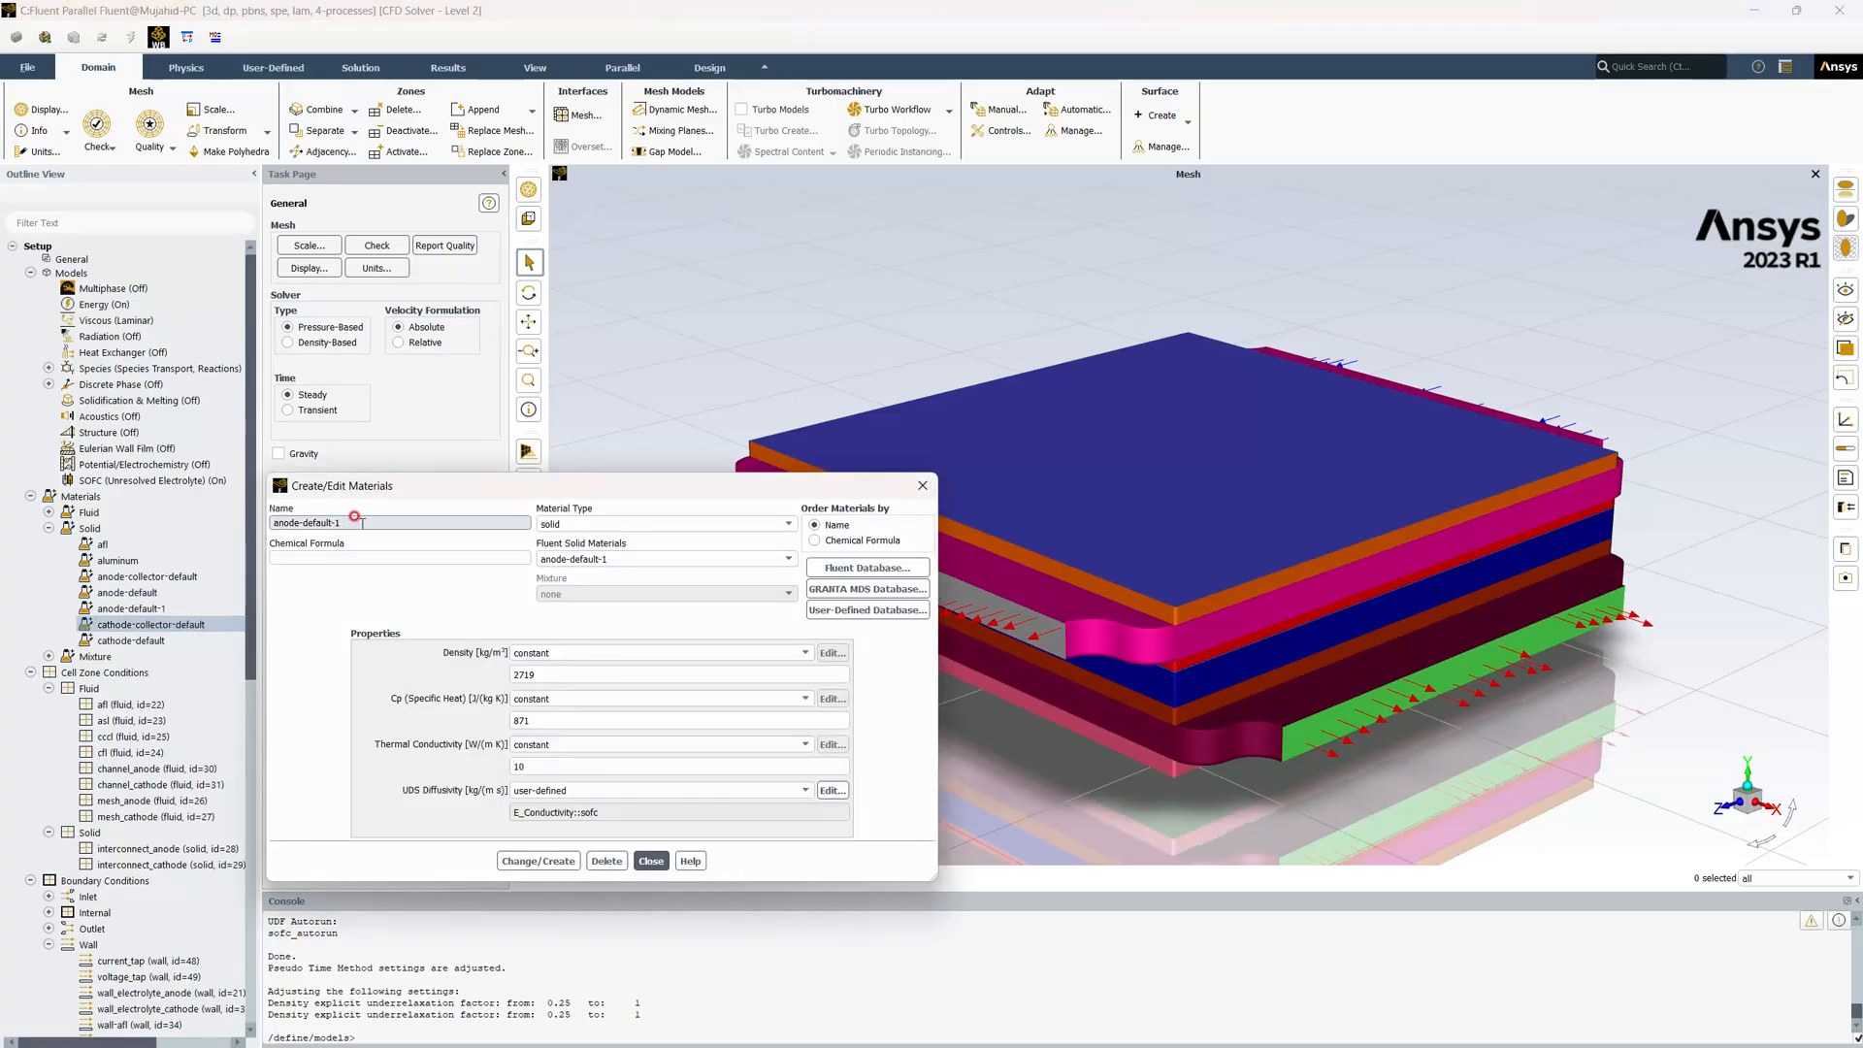
{"action": "type", "text": "asl"}
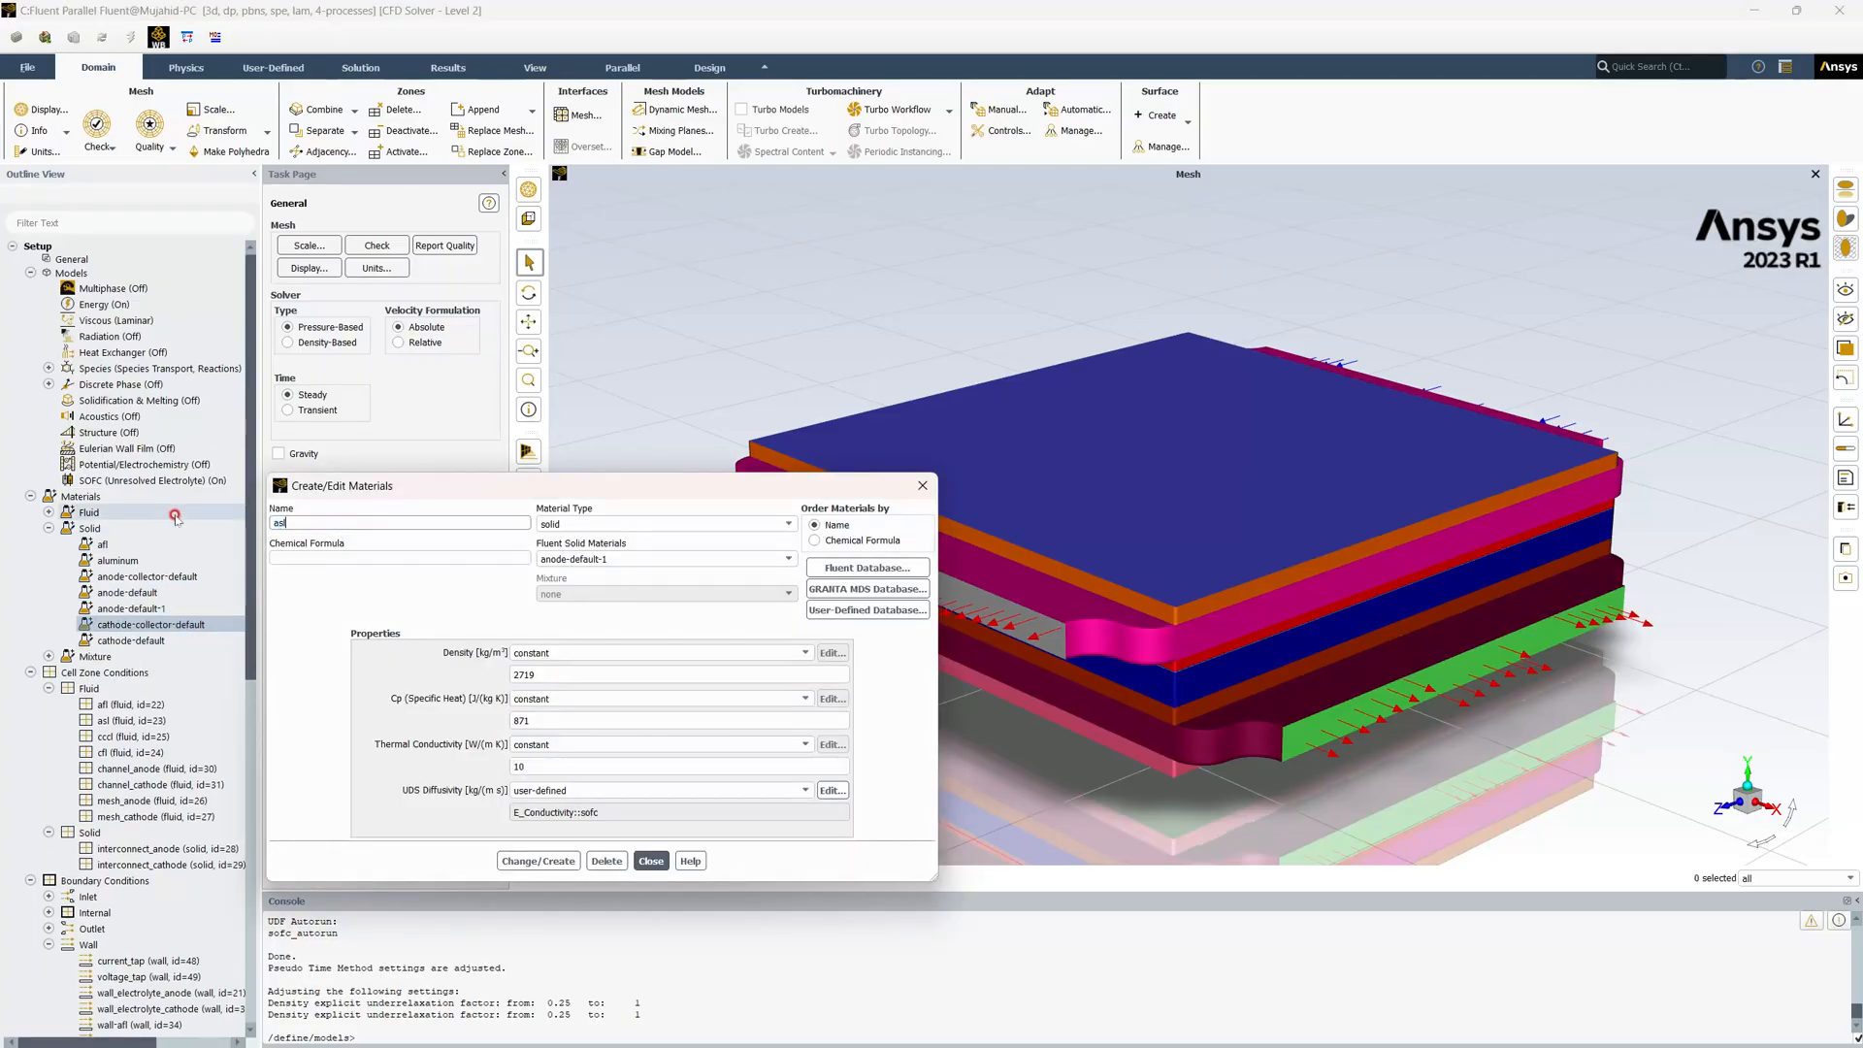
Give asl a density of 7180.74 kg/m³, specific heat of 450 J/(kg K) and thermal conductivity of 6 W/(m K), overwriting the copied material
{"action": "left_click", "coordinate": [552, 668]}
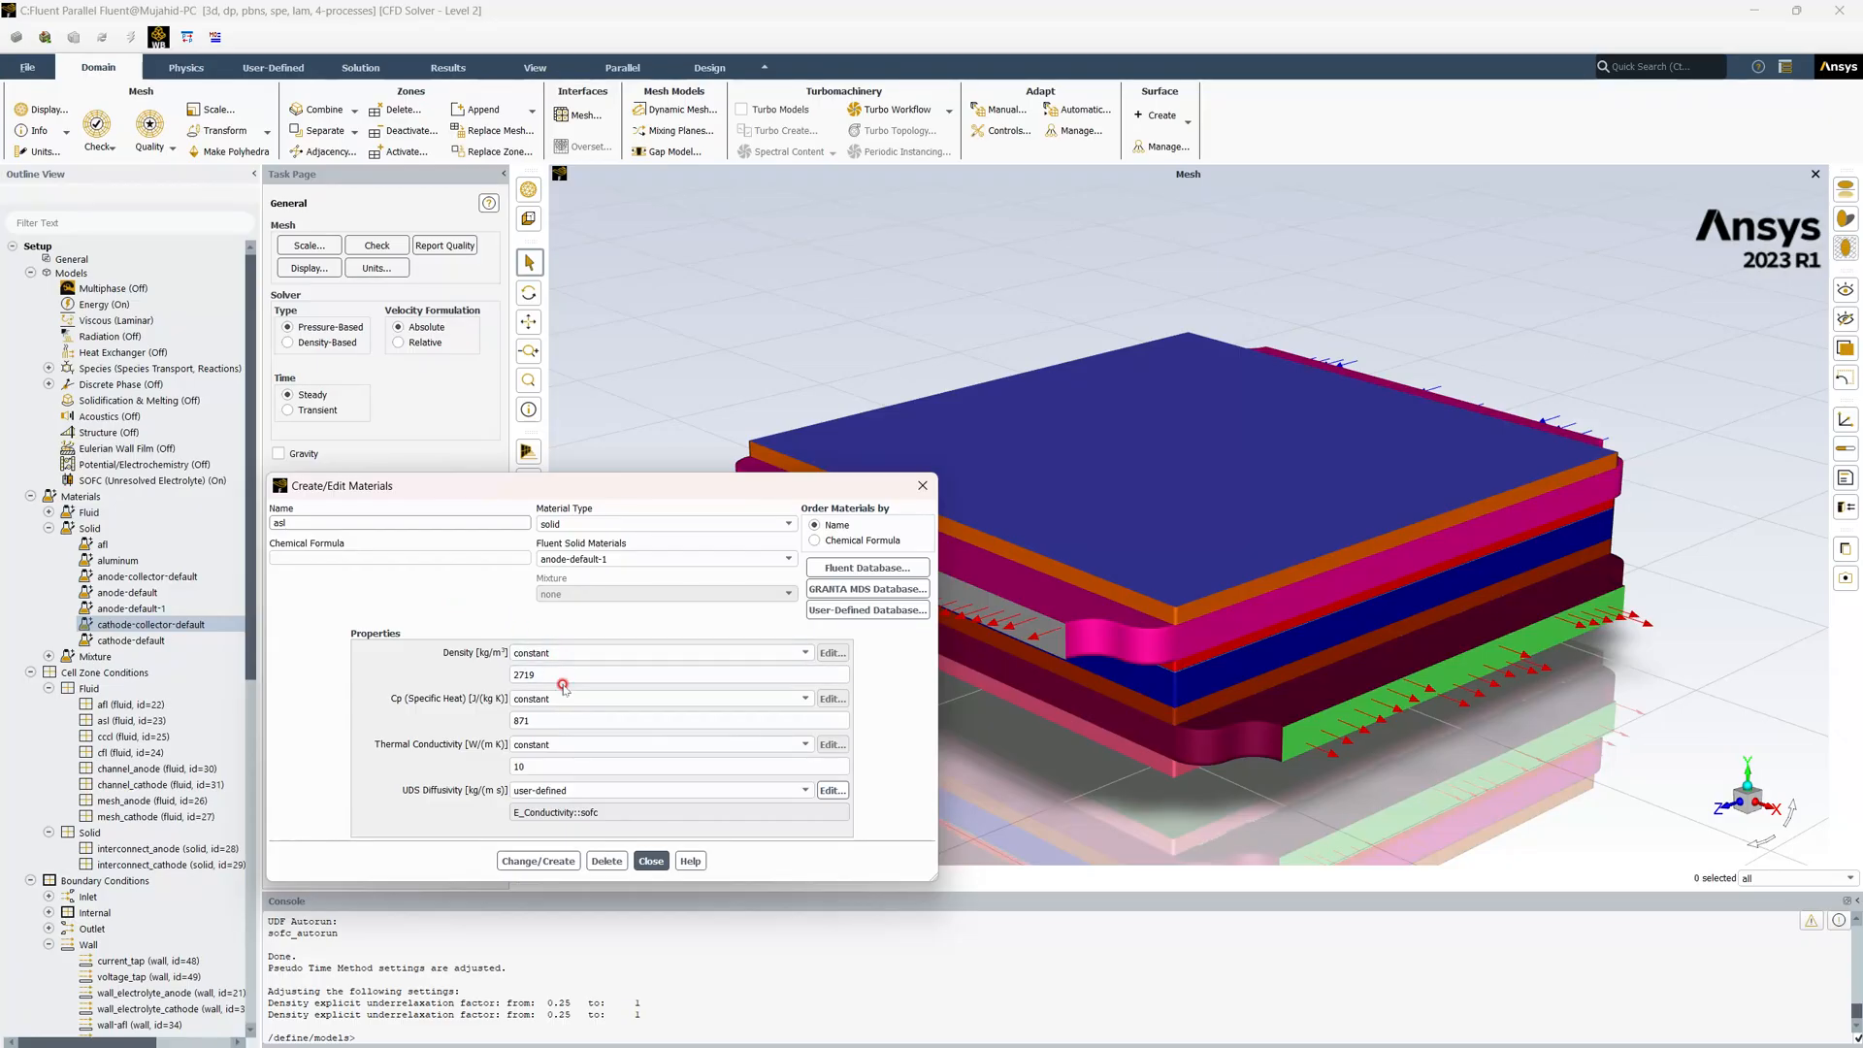
{"action": "left_click_drag", "start_coordinate": [541, 674], "coordinate": [448, 669]}
{"action": "type", "text": "7180.74"}
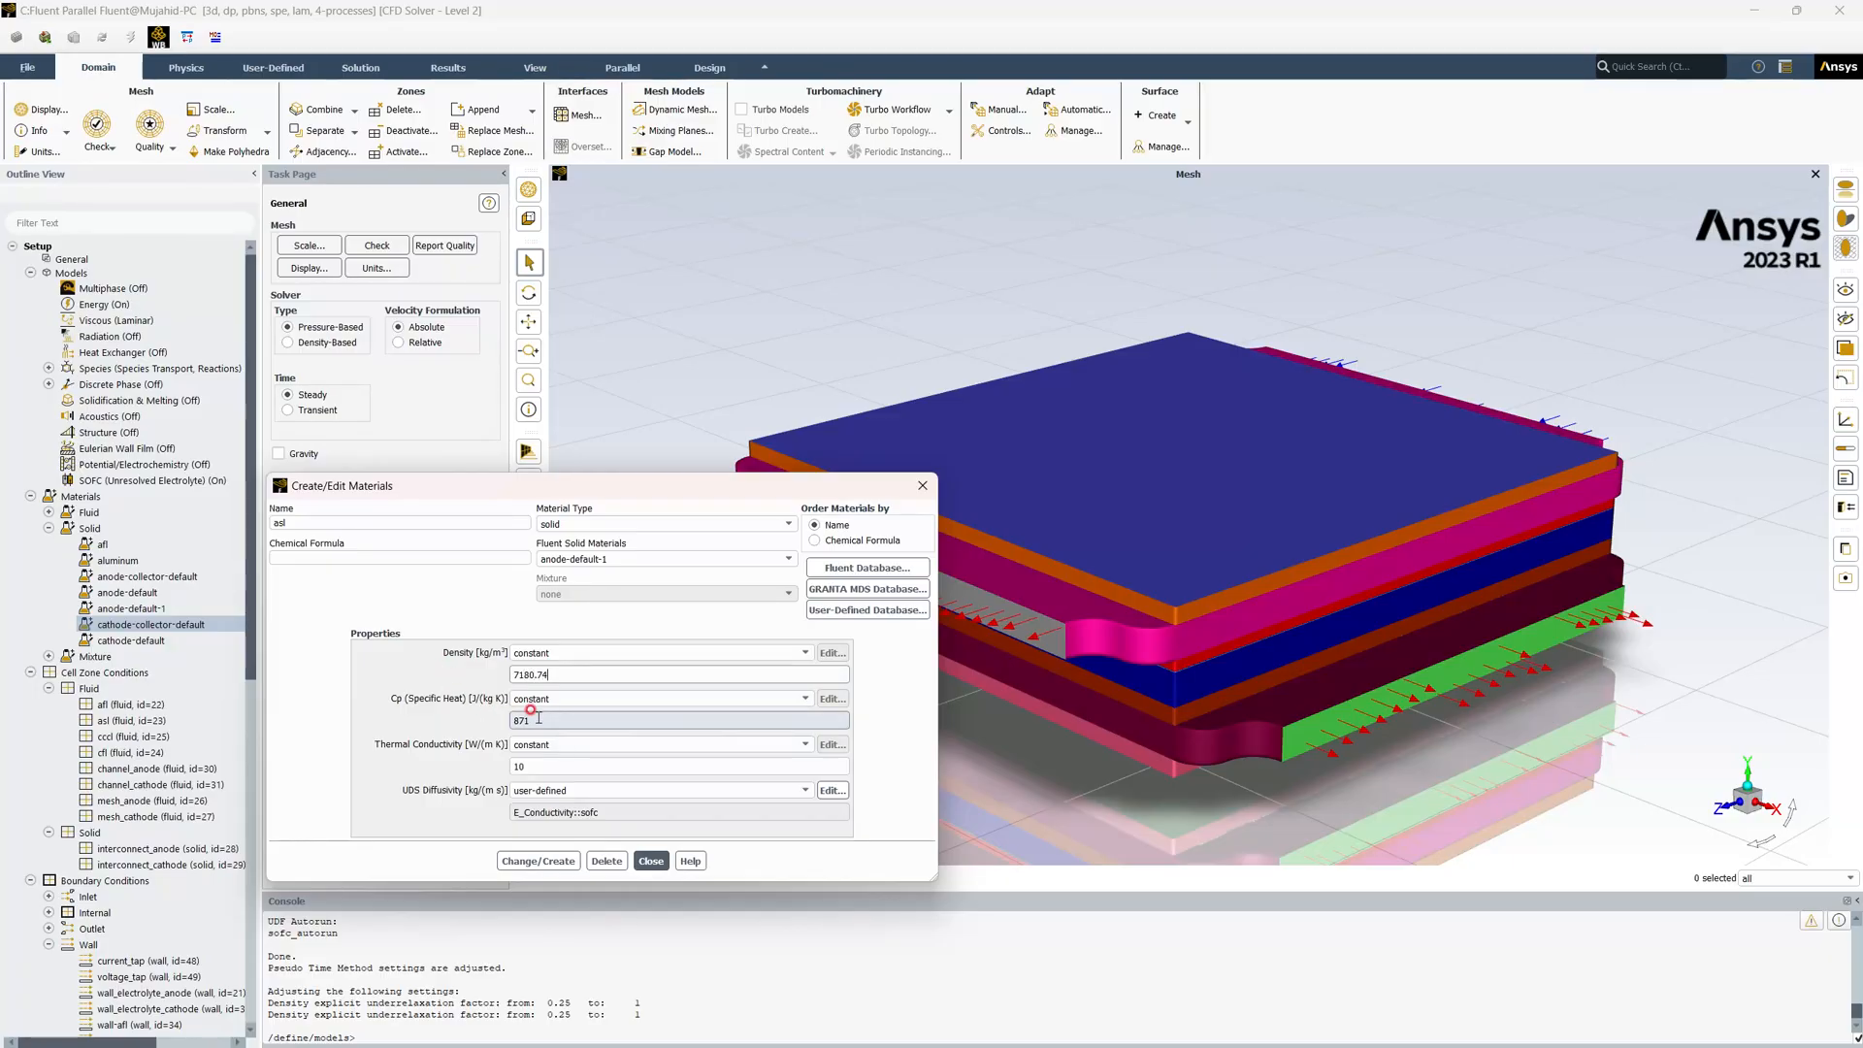
{"action": "left_click_drag", "start_coordinate": [553, 720], "coordinate": [464, 722]}
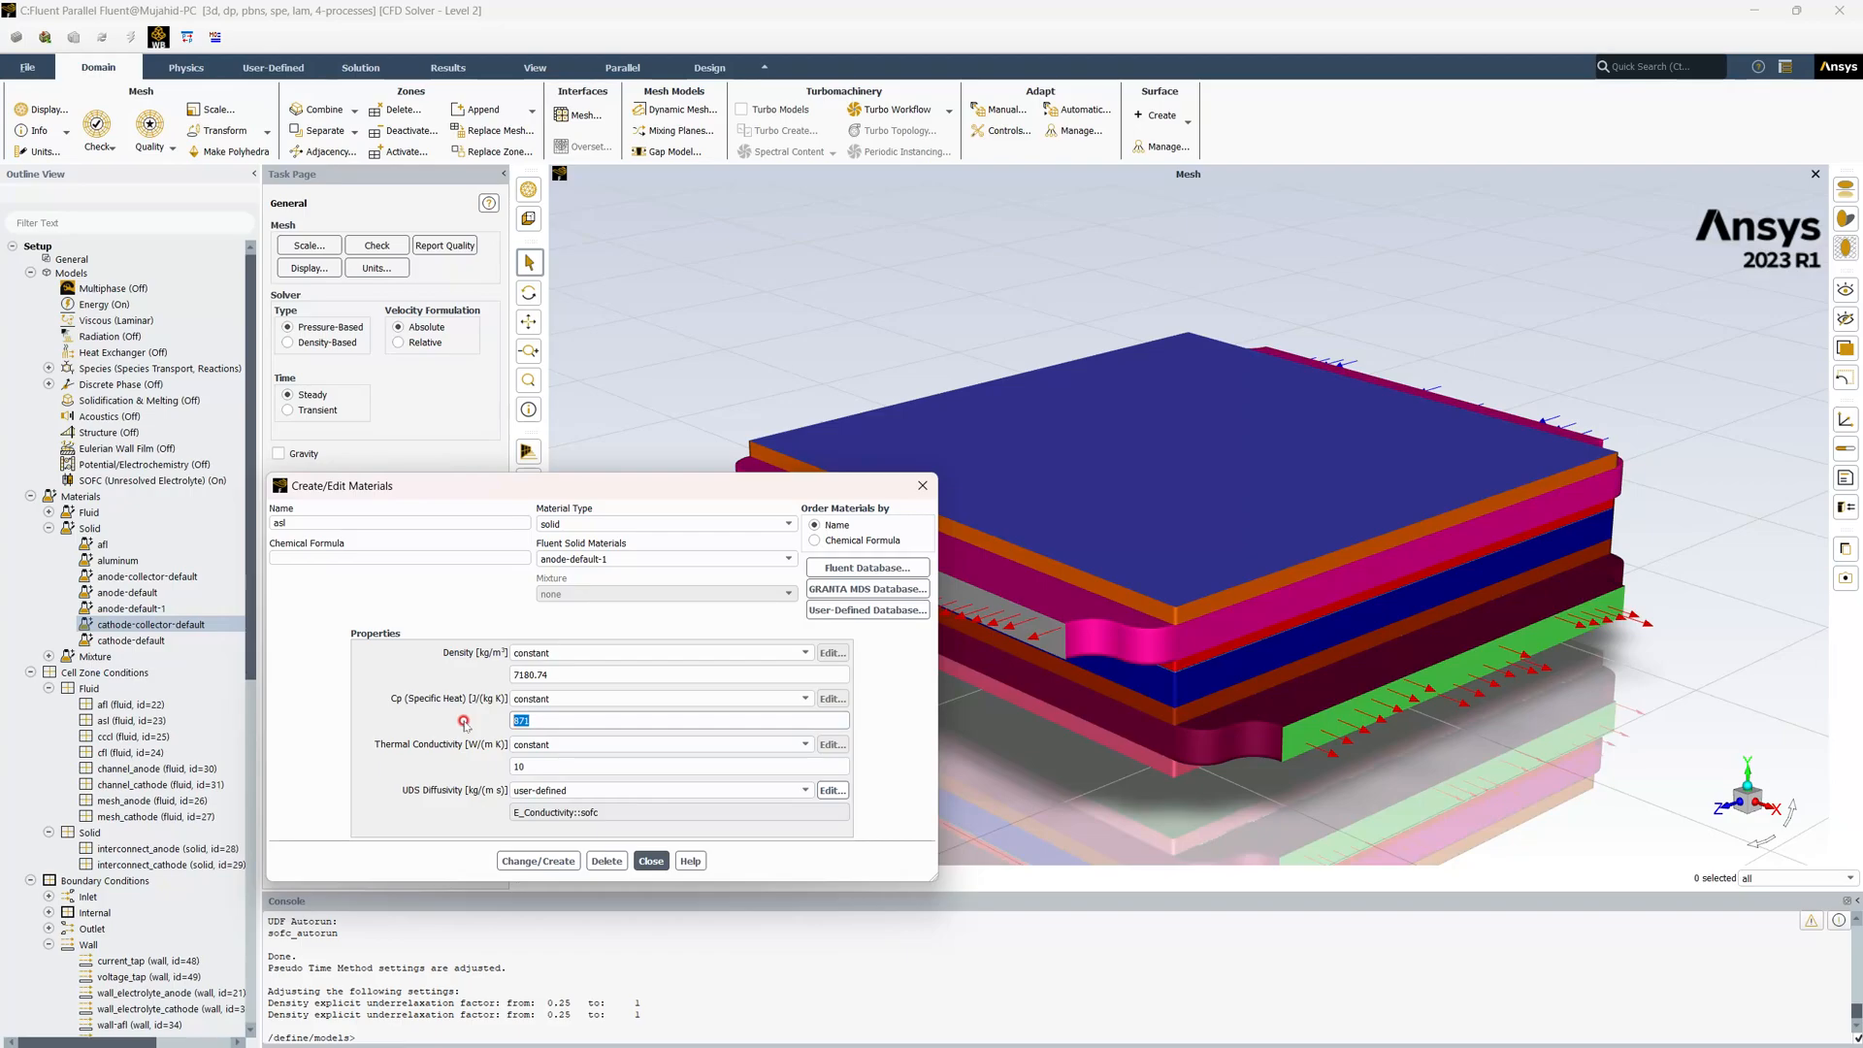
{"action": "left_click_drag", "start_coordinate": [536, 767], "coordinate": [484, 765]}
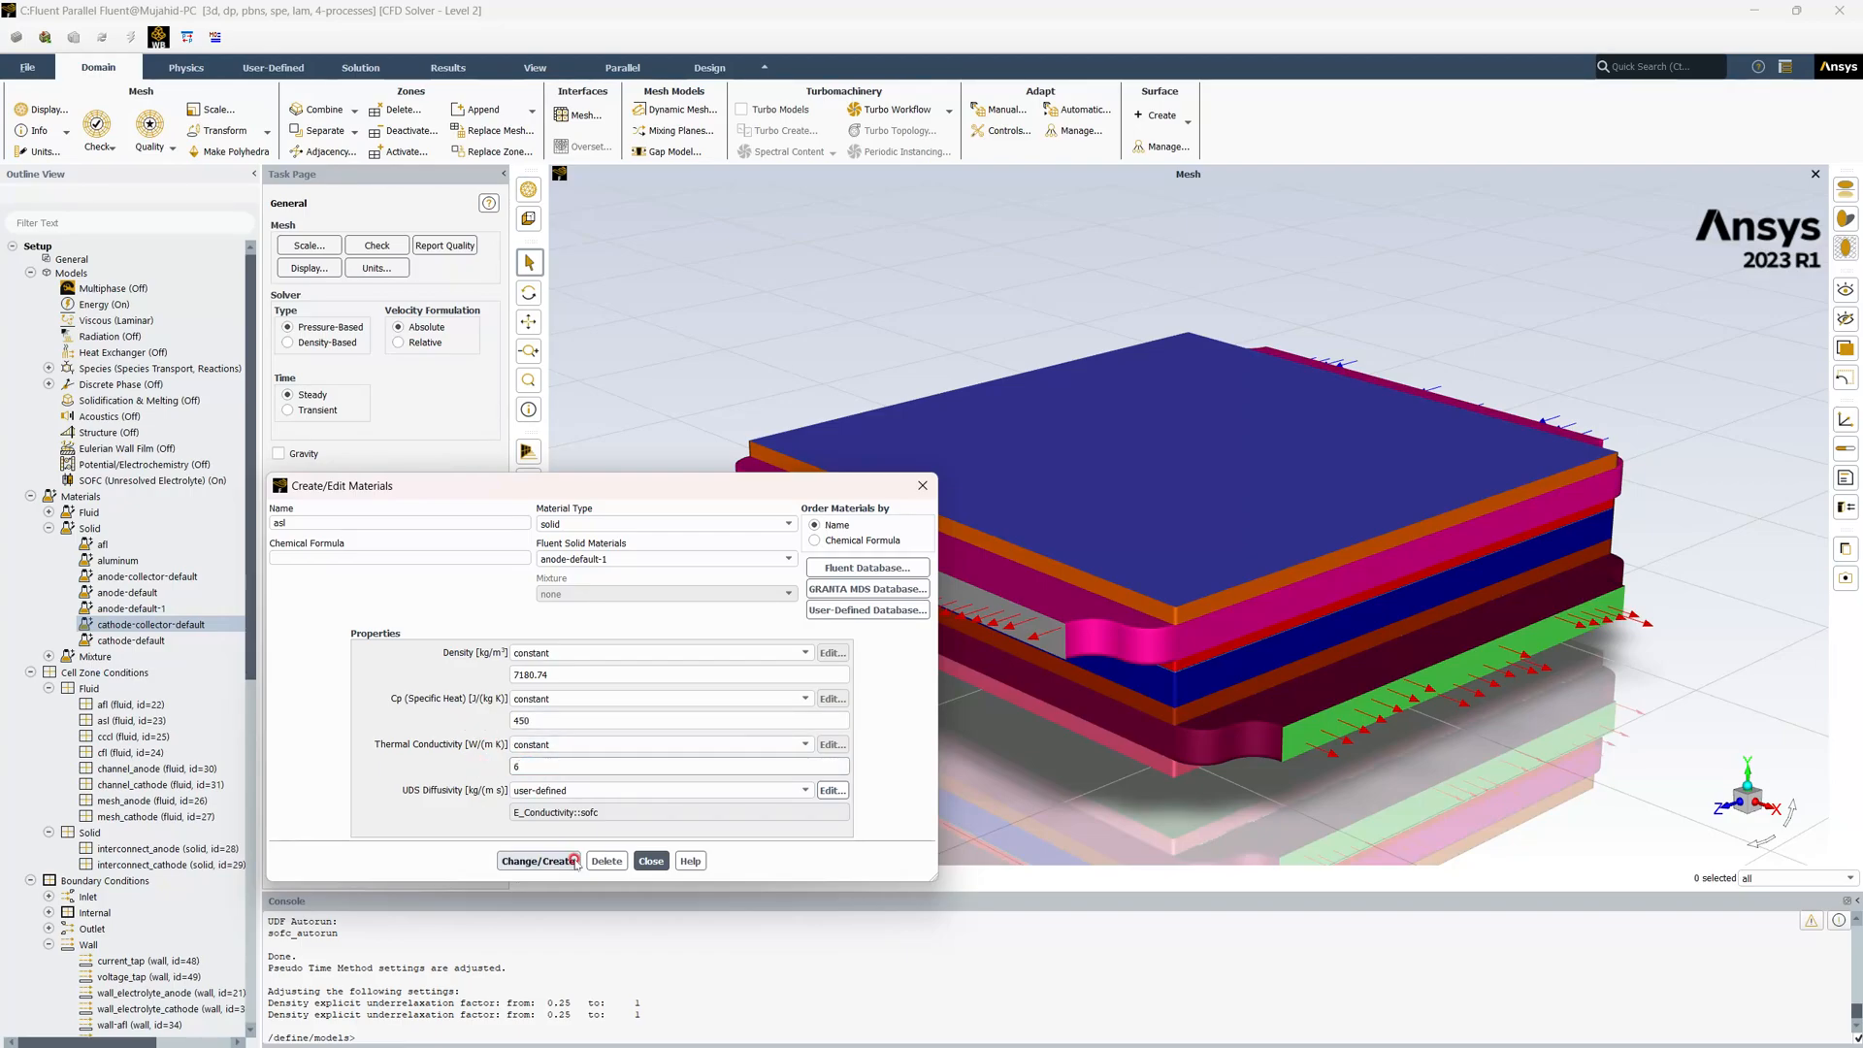
{"action": "left_click", "coordinate": [538, 861]}
{"action": "left_click", "coordinate": [959, 550]}
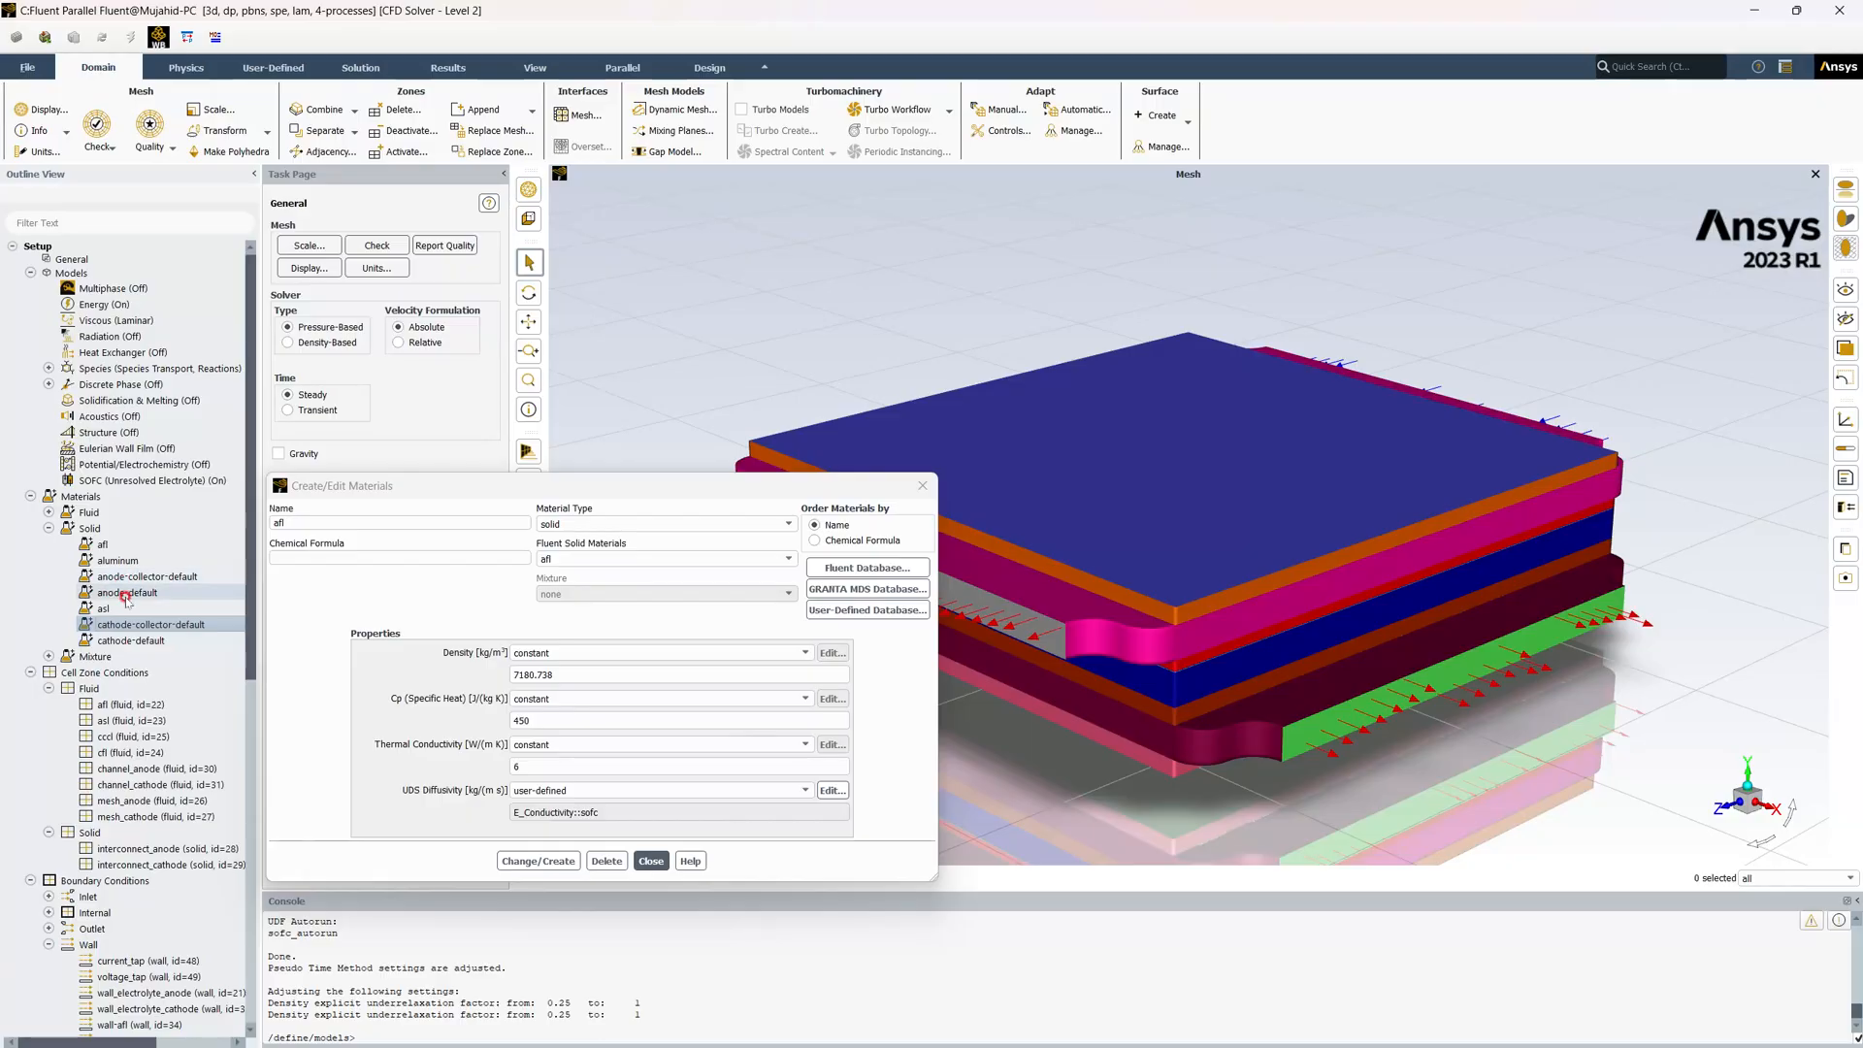
Copy the solid material cathode-default and name the copy cfl
{"action": "left_click", "coordinate": [125, 640]}
{"action": "right_click", "coordinate": [127, 641]}
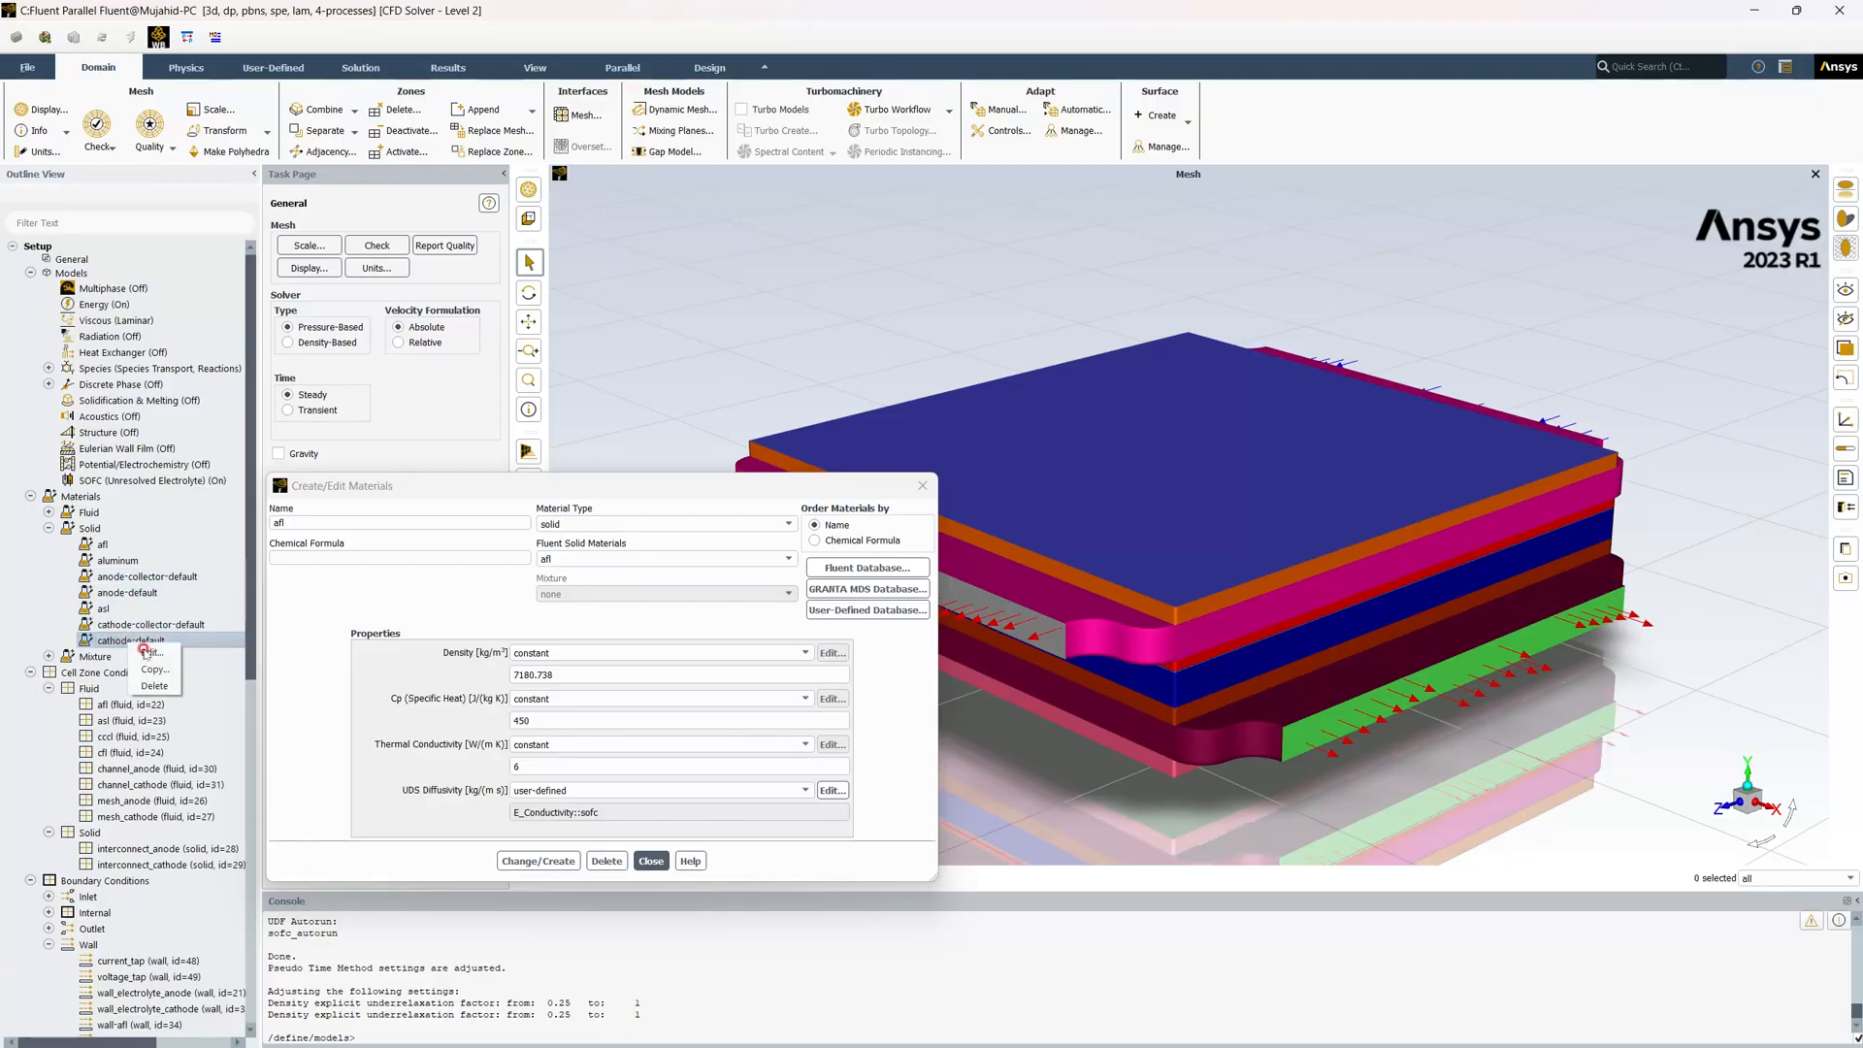
{"action": "left_click", "coordinate": [158, 667]}
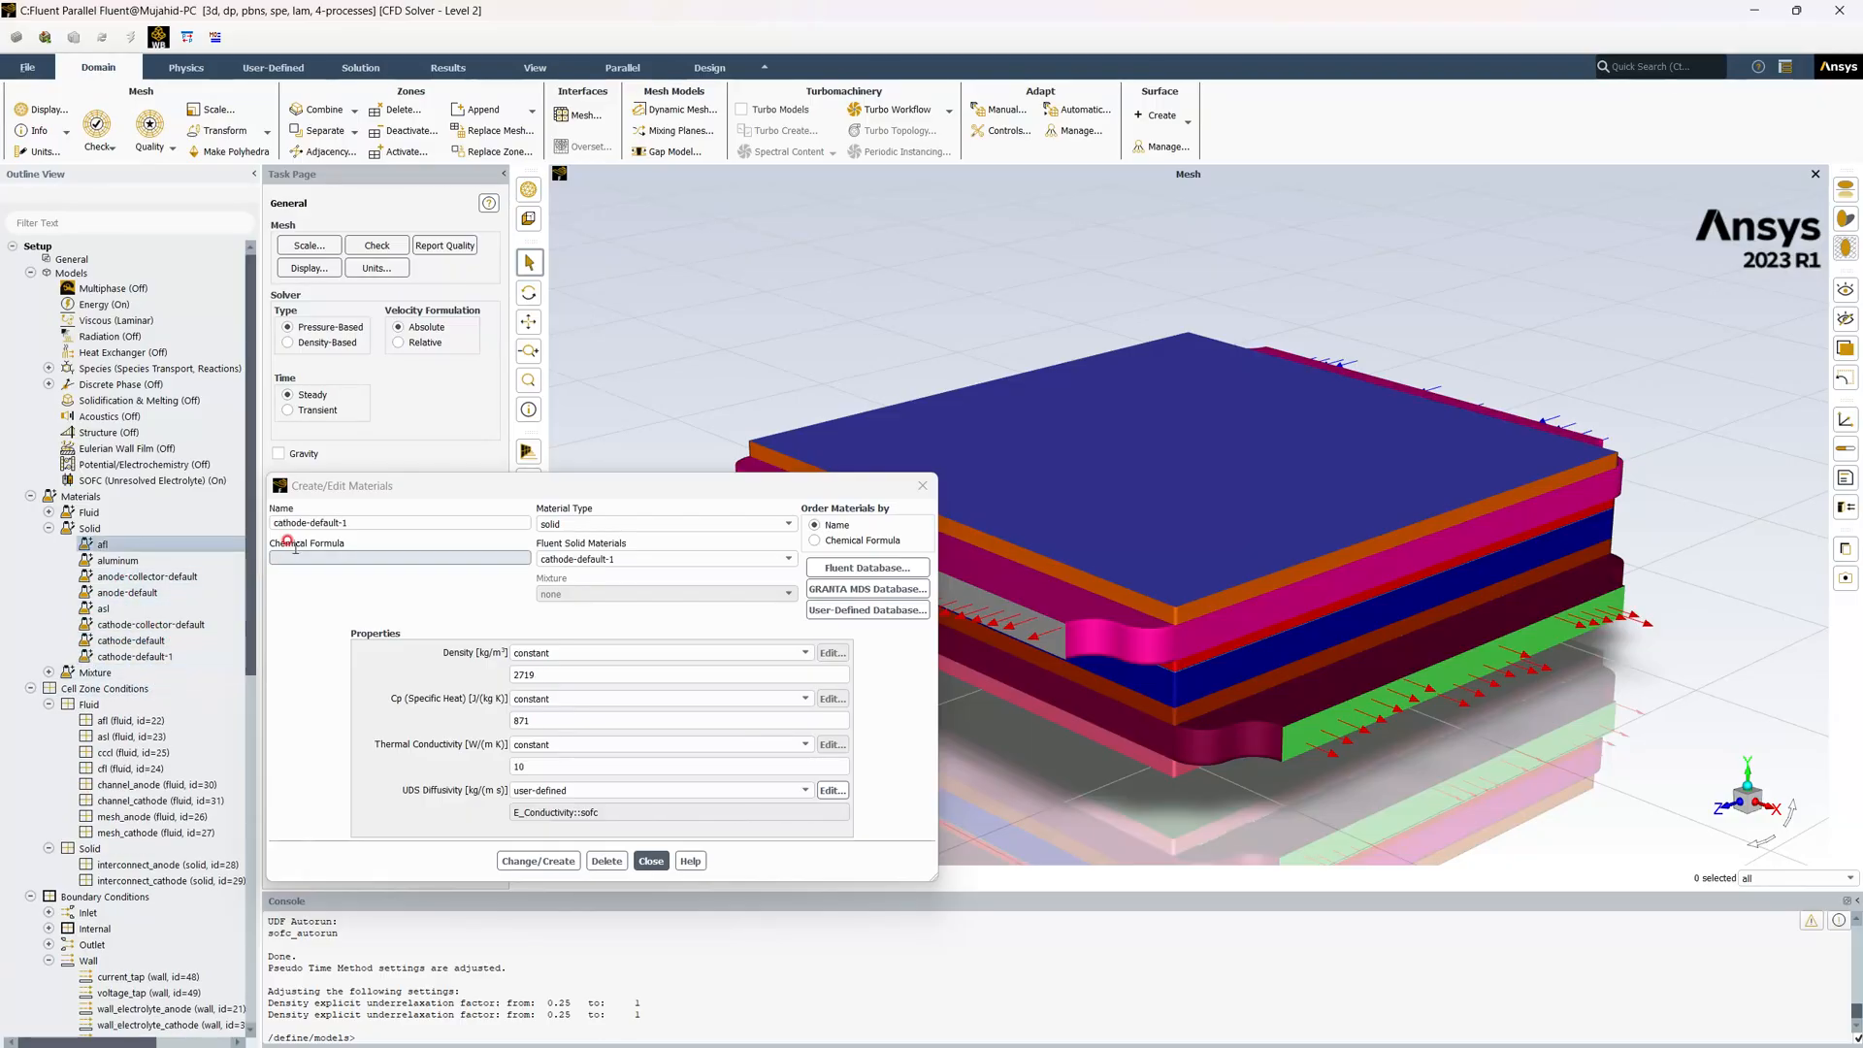
{"action": "left_click", "coordinate": [366, 523]}
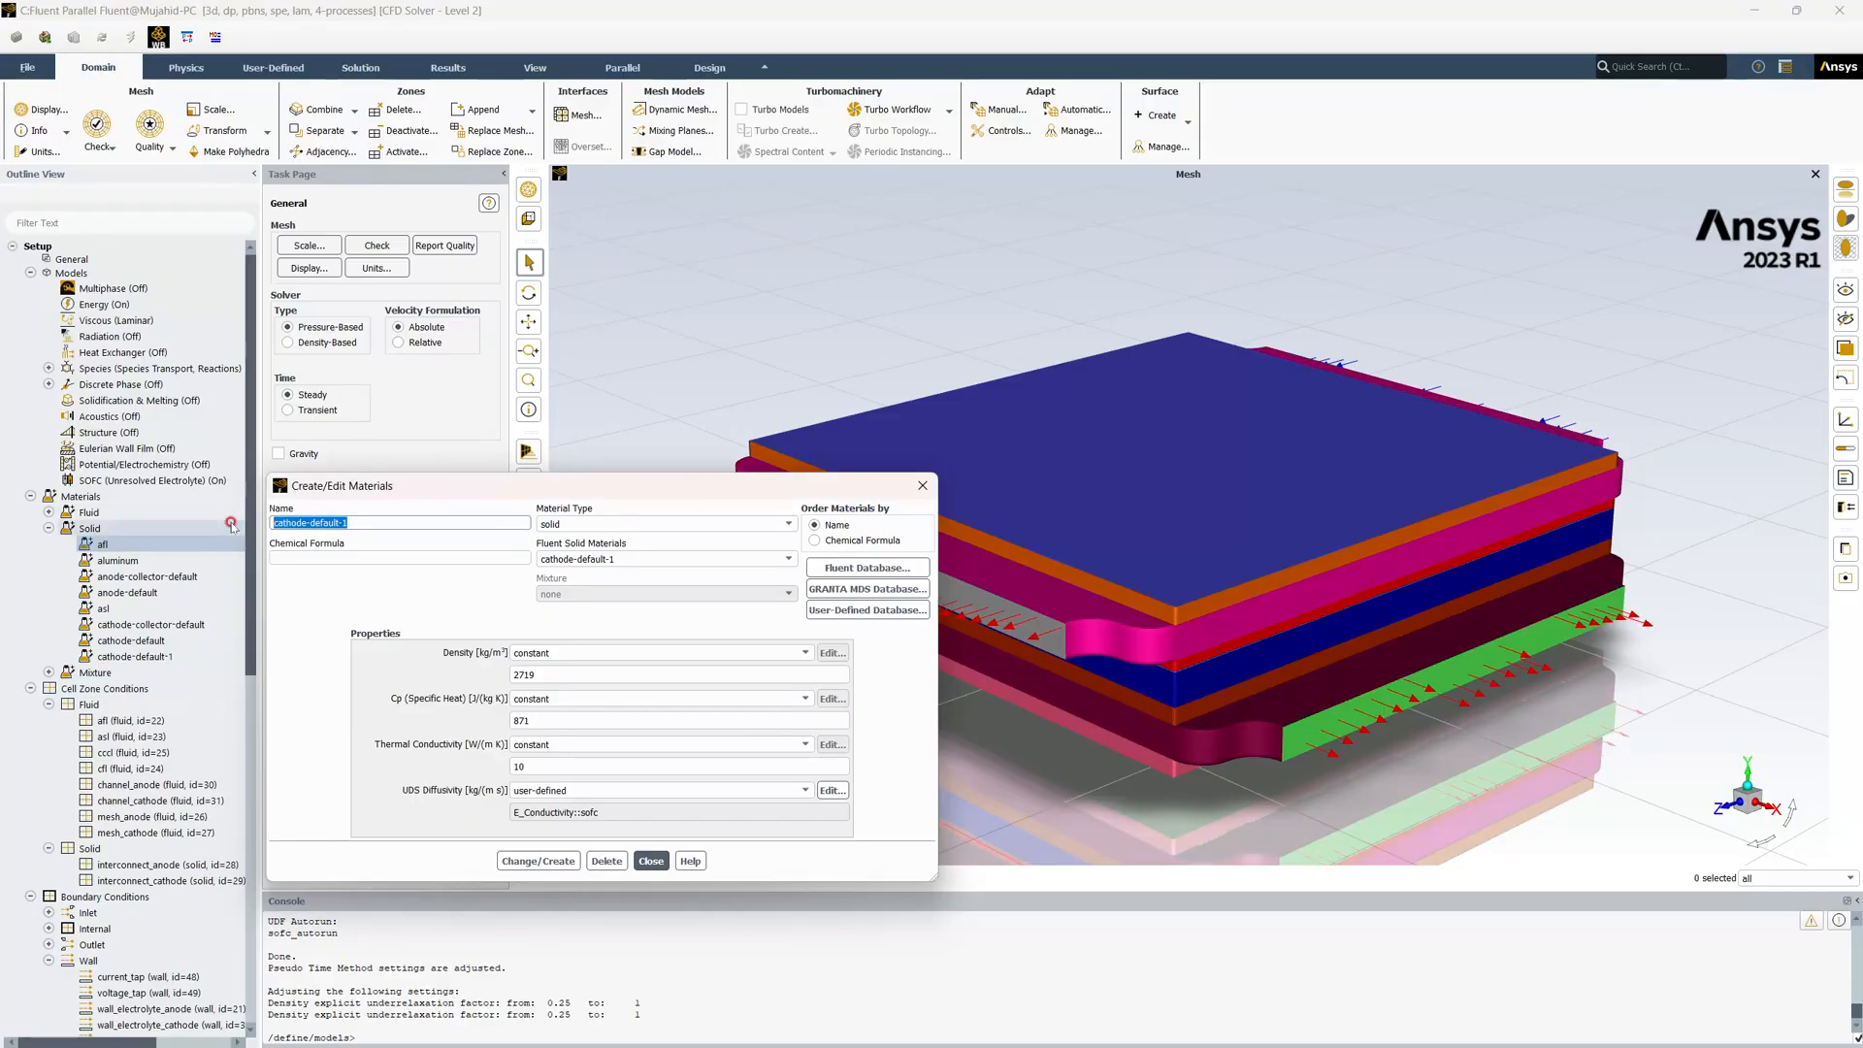
{"action": "type", "text": "cfl"}
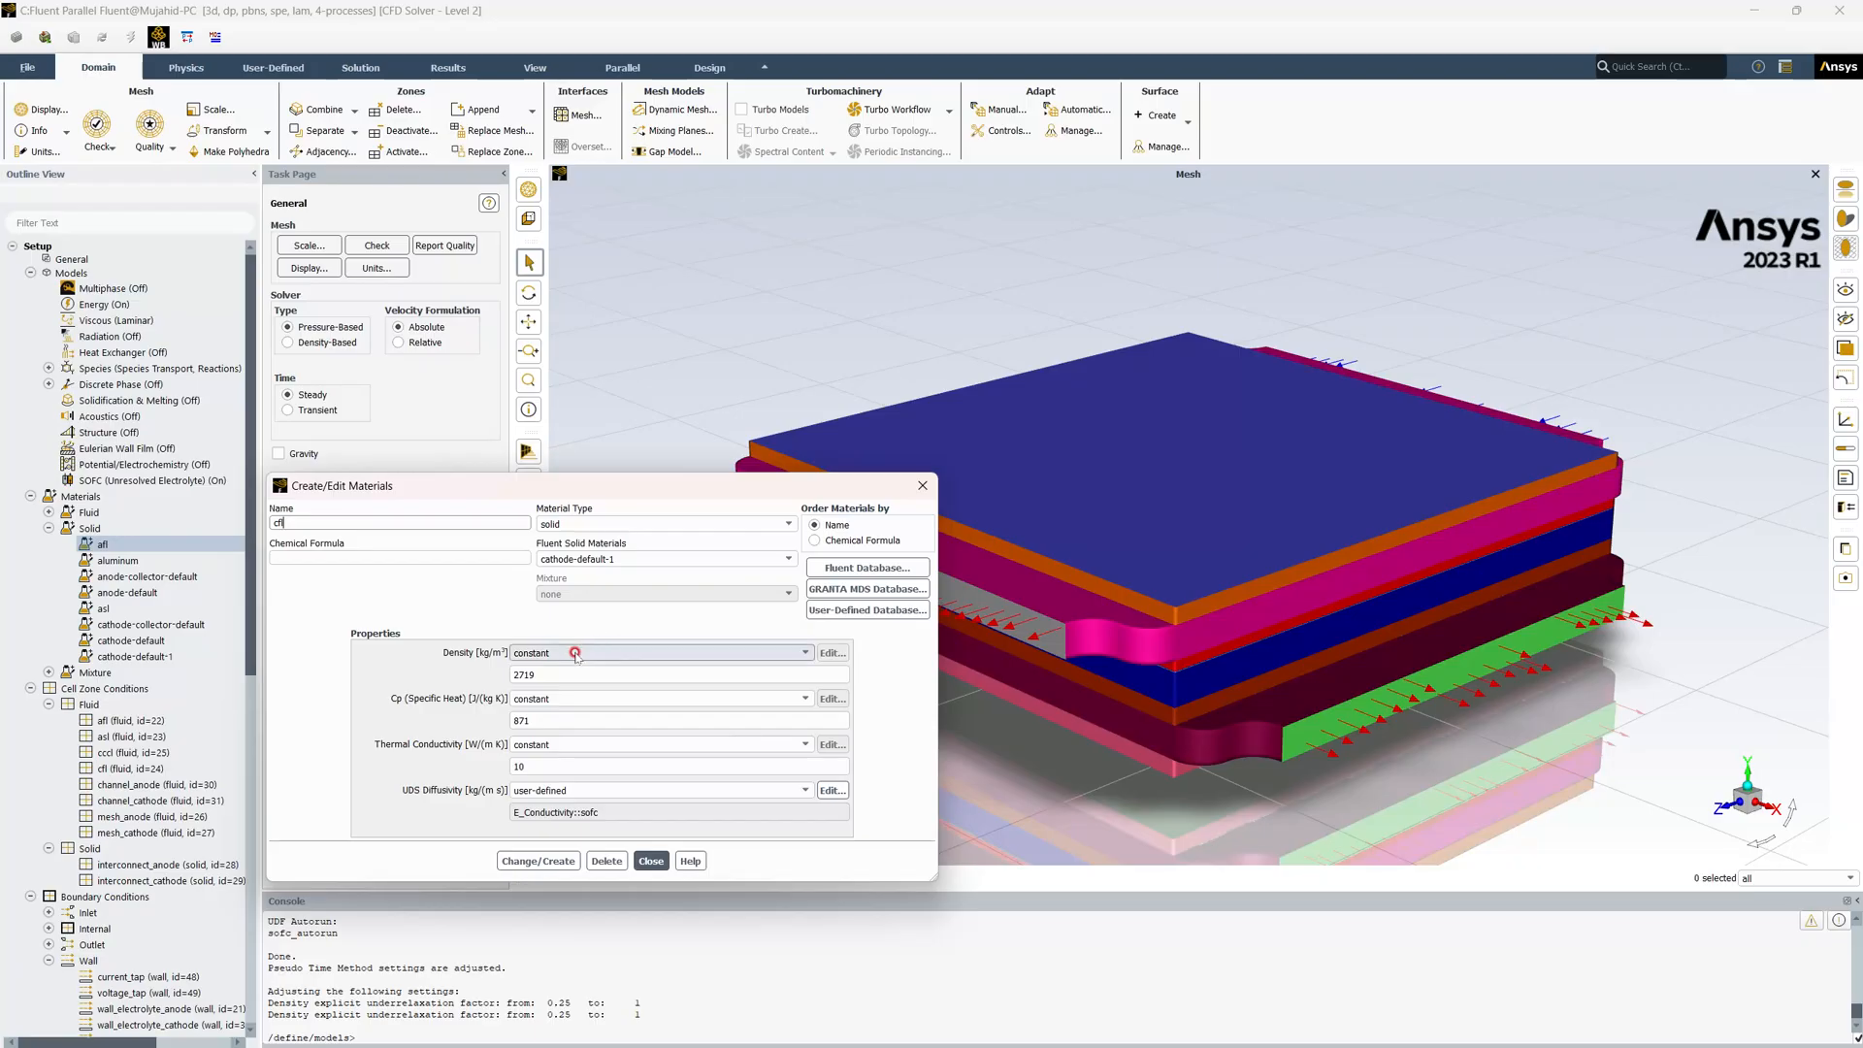
Give cfl a density of 5050 kg/m³, specific heat of 430 J/(kg K) and thermal conductivity of 2 W/(m K), overwriting the copied material
{"action": "double_click", "coordinate": [525, 674]}
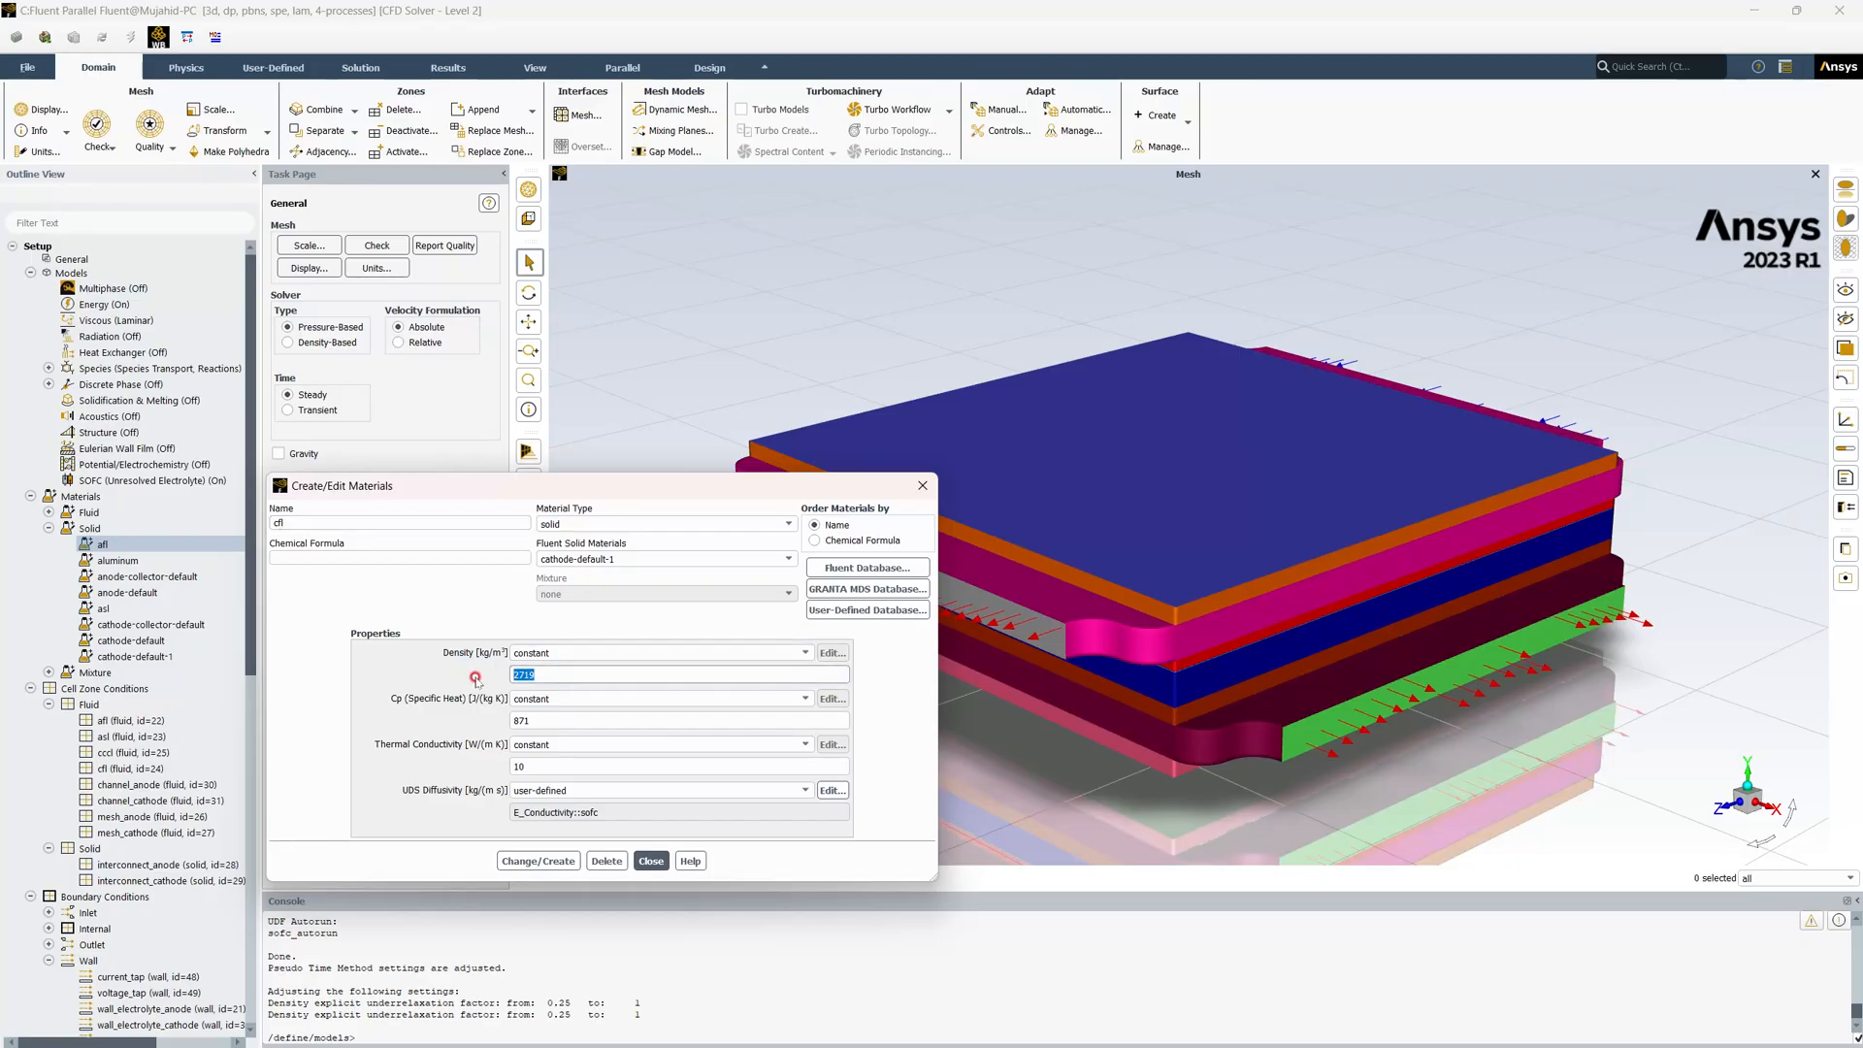
{"action": "double_click", "coordinate": [525, 720]}
{"action": "type", "text": "430"}
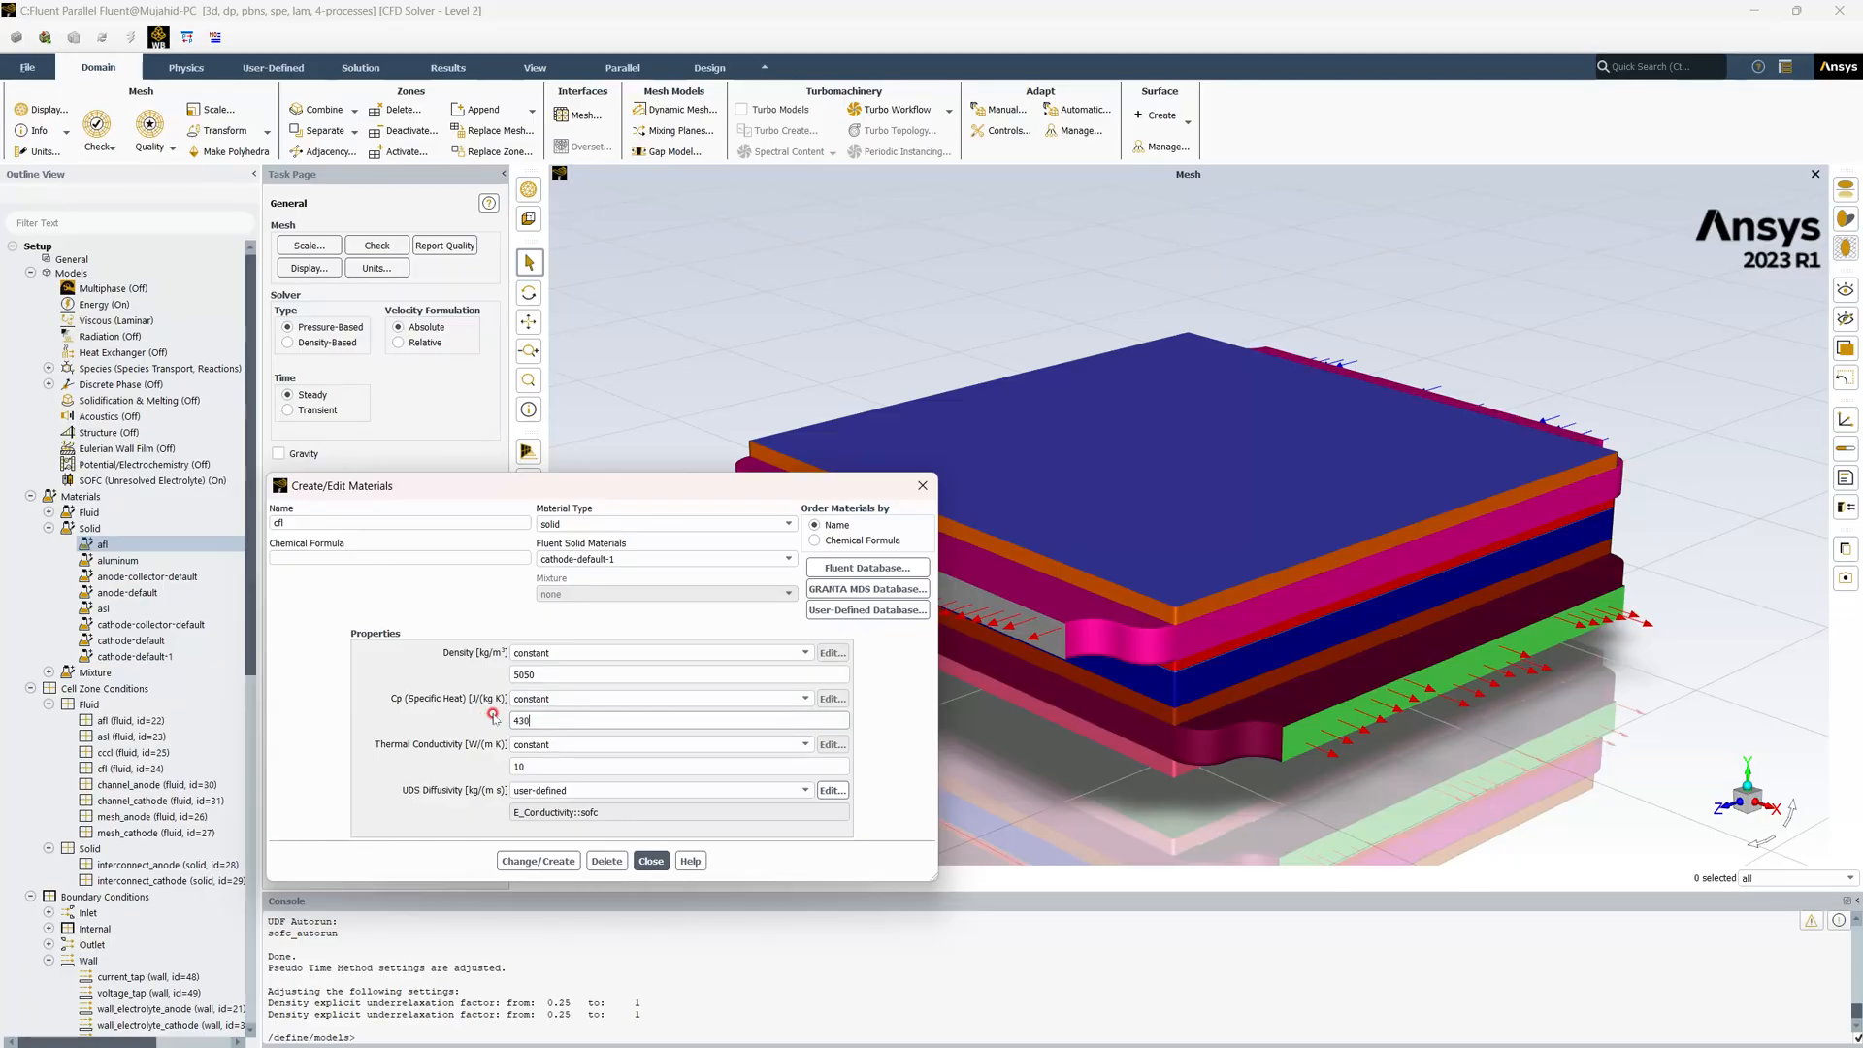
{"action": "double_click", "coordinate": [532, 765]}
{"action": "type", "text": "2"}
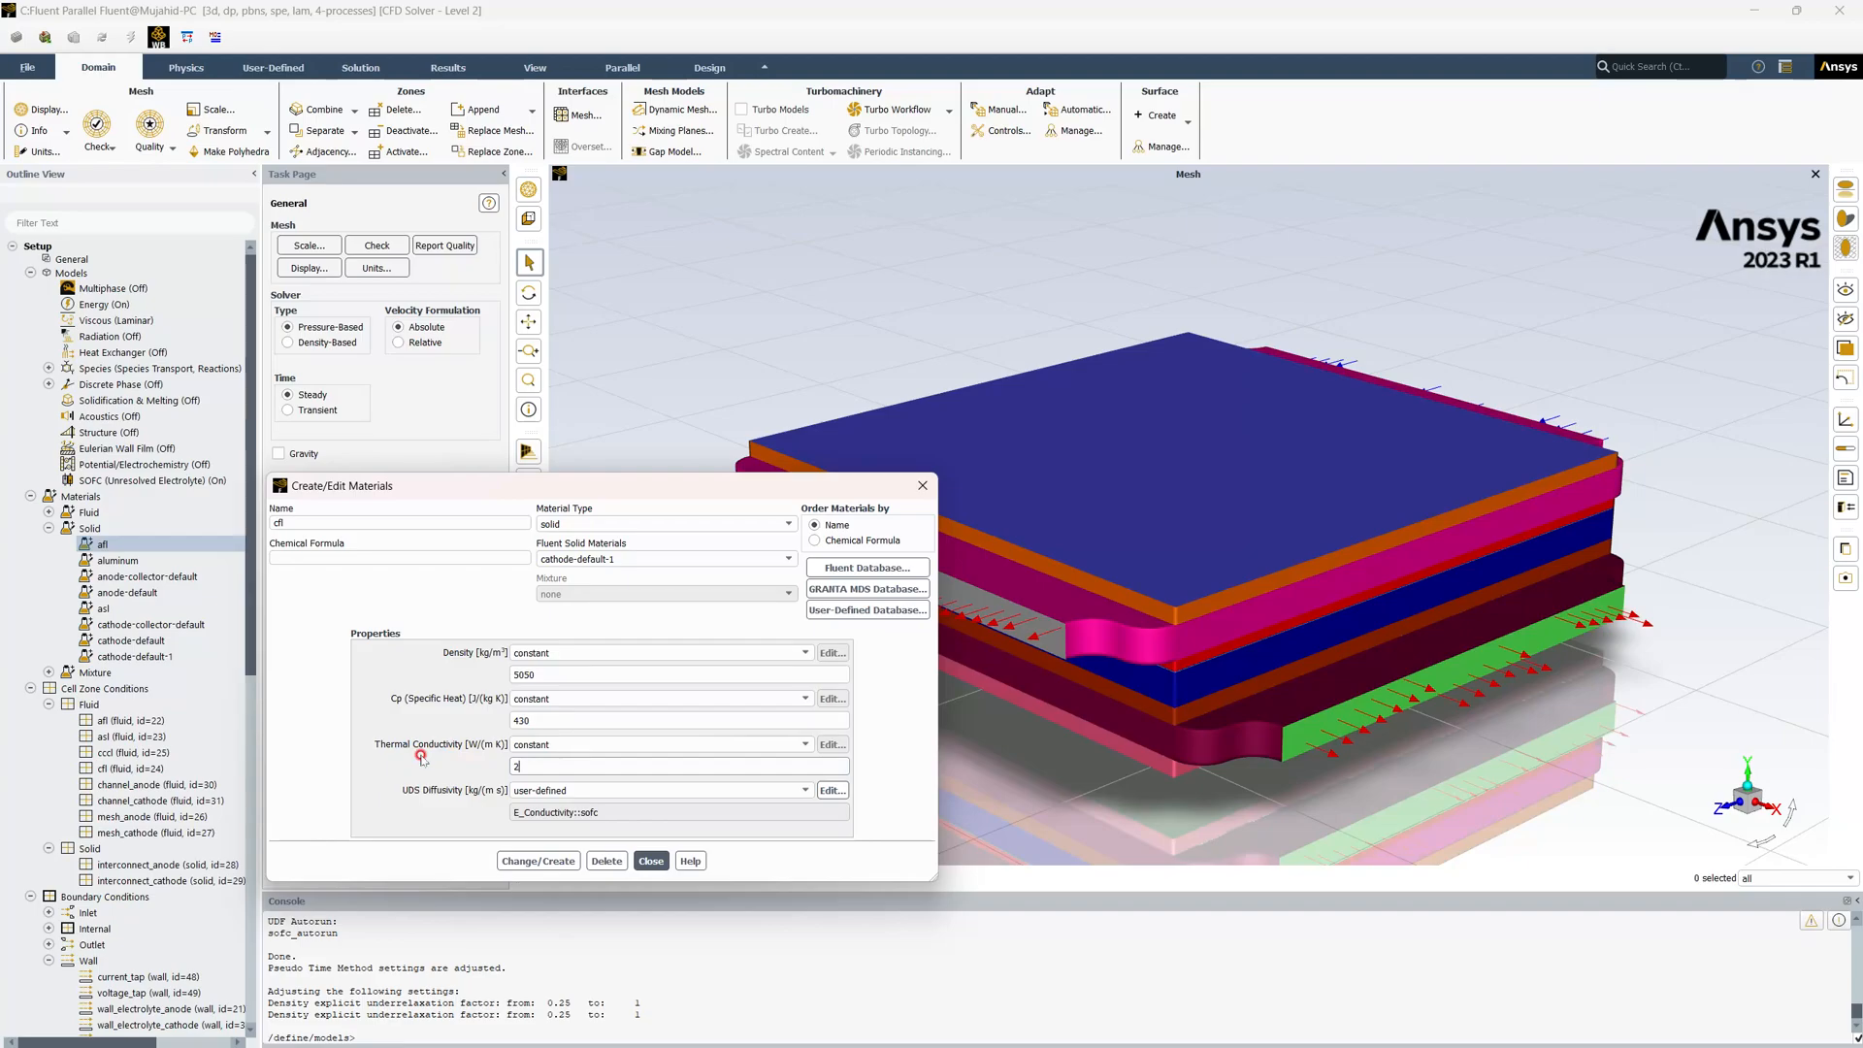
{"action": "left_click", "coordinate": [565, 860]}
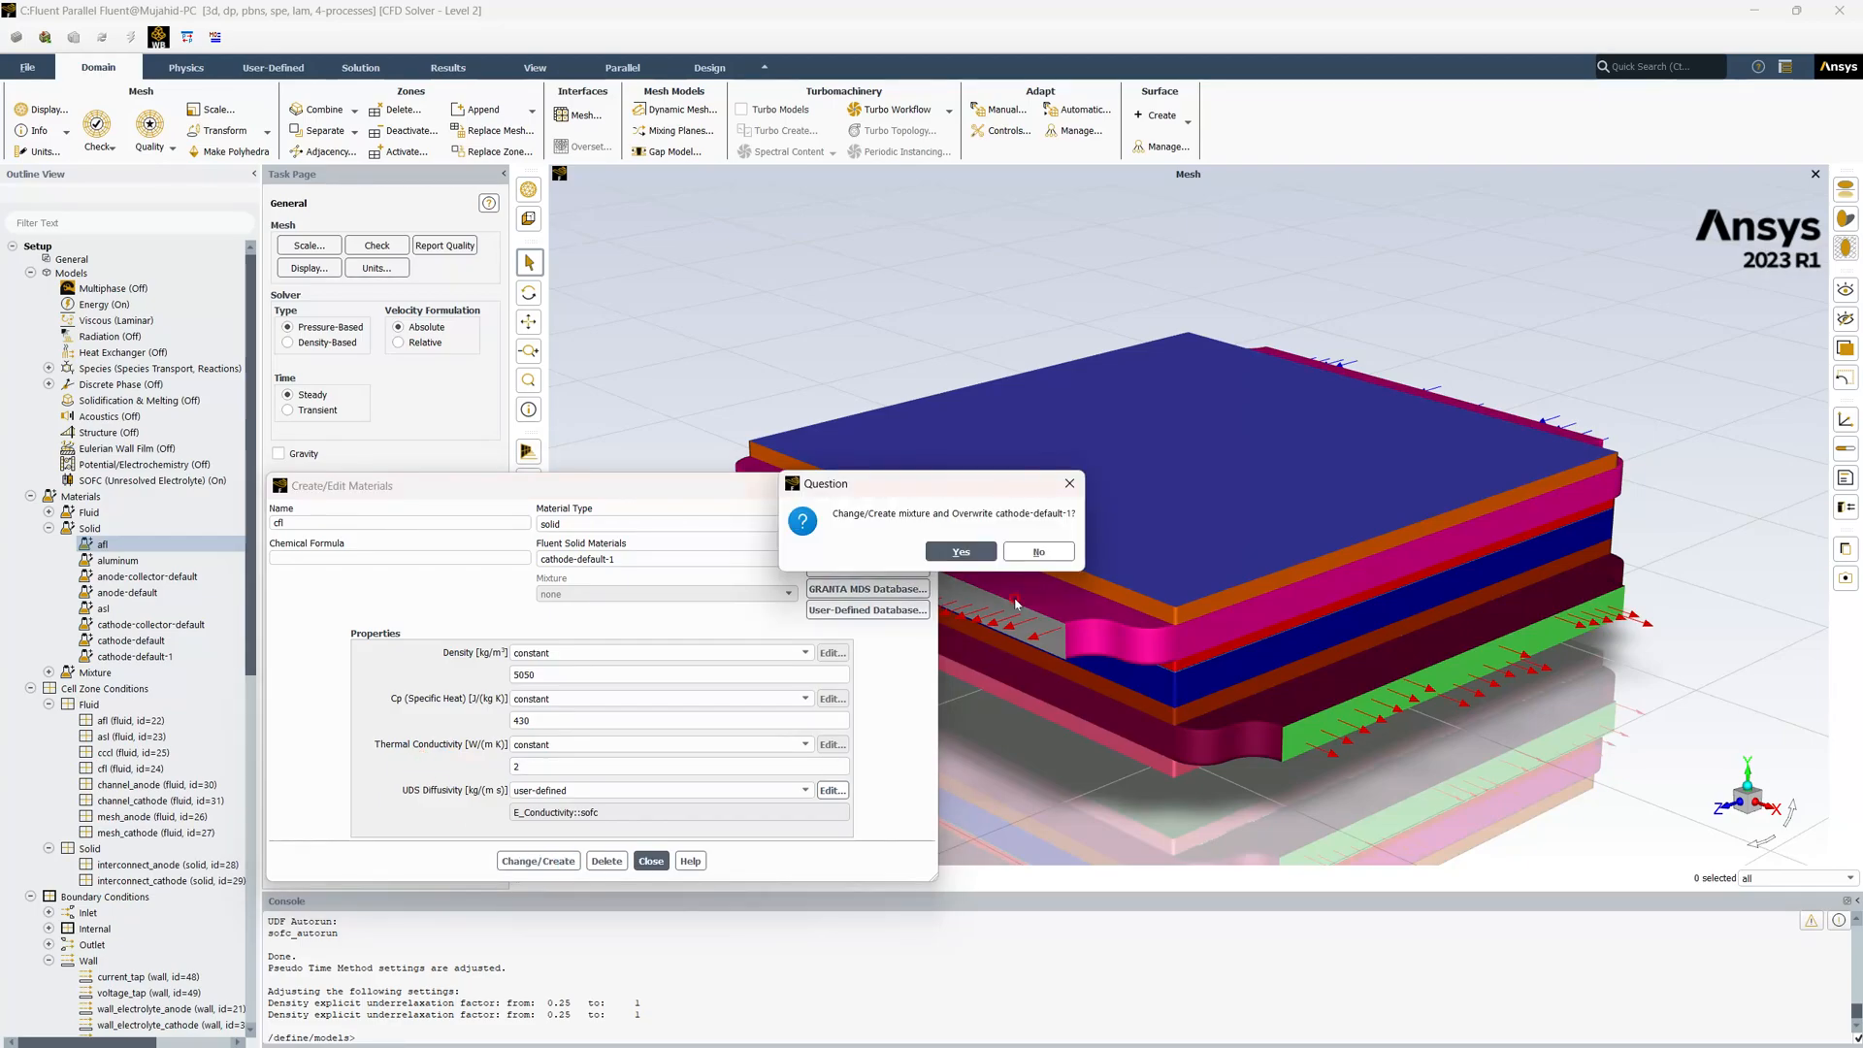
{"action": "left_click", "coordinate": [970, 552]}
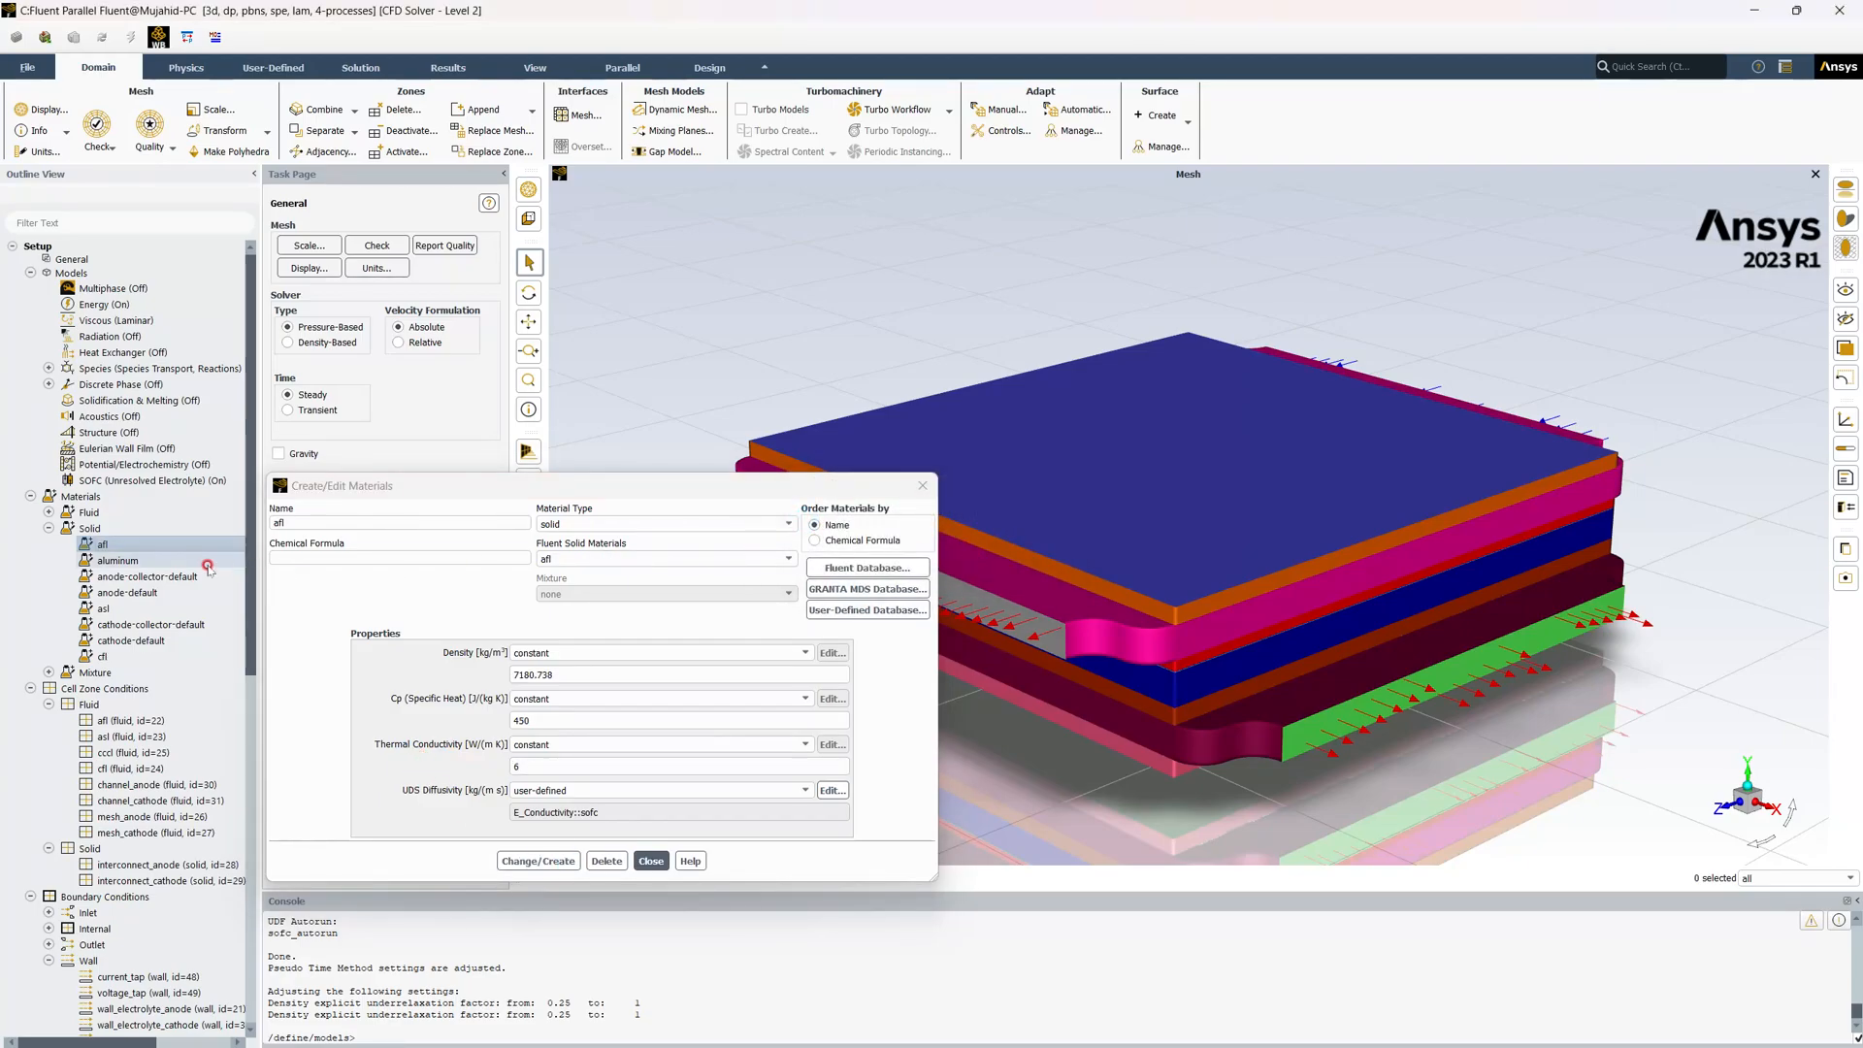
Copy the solid material anode-default and name the copy cccl
{"action": "left_click", "coordinate": [128, 592]}
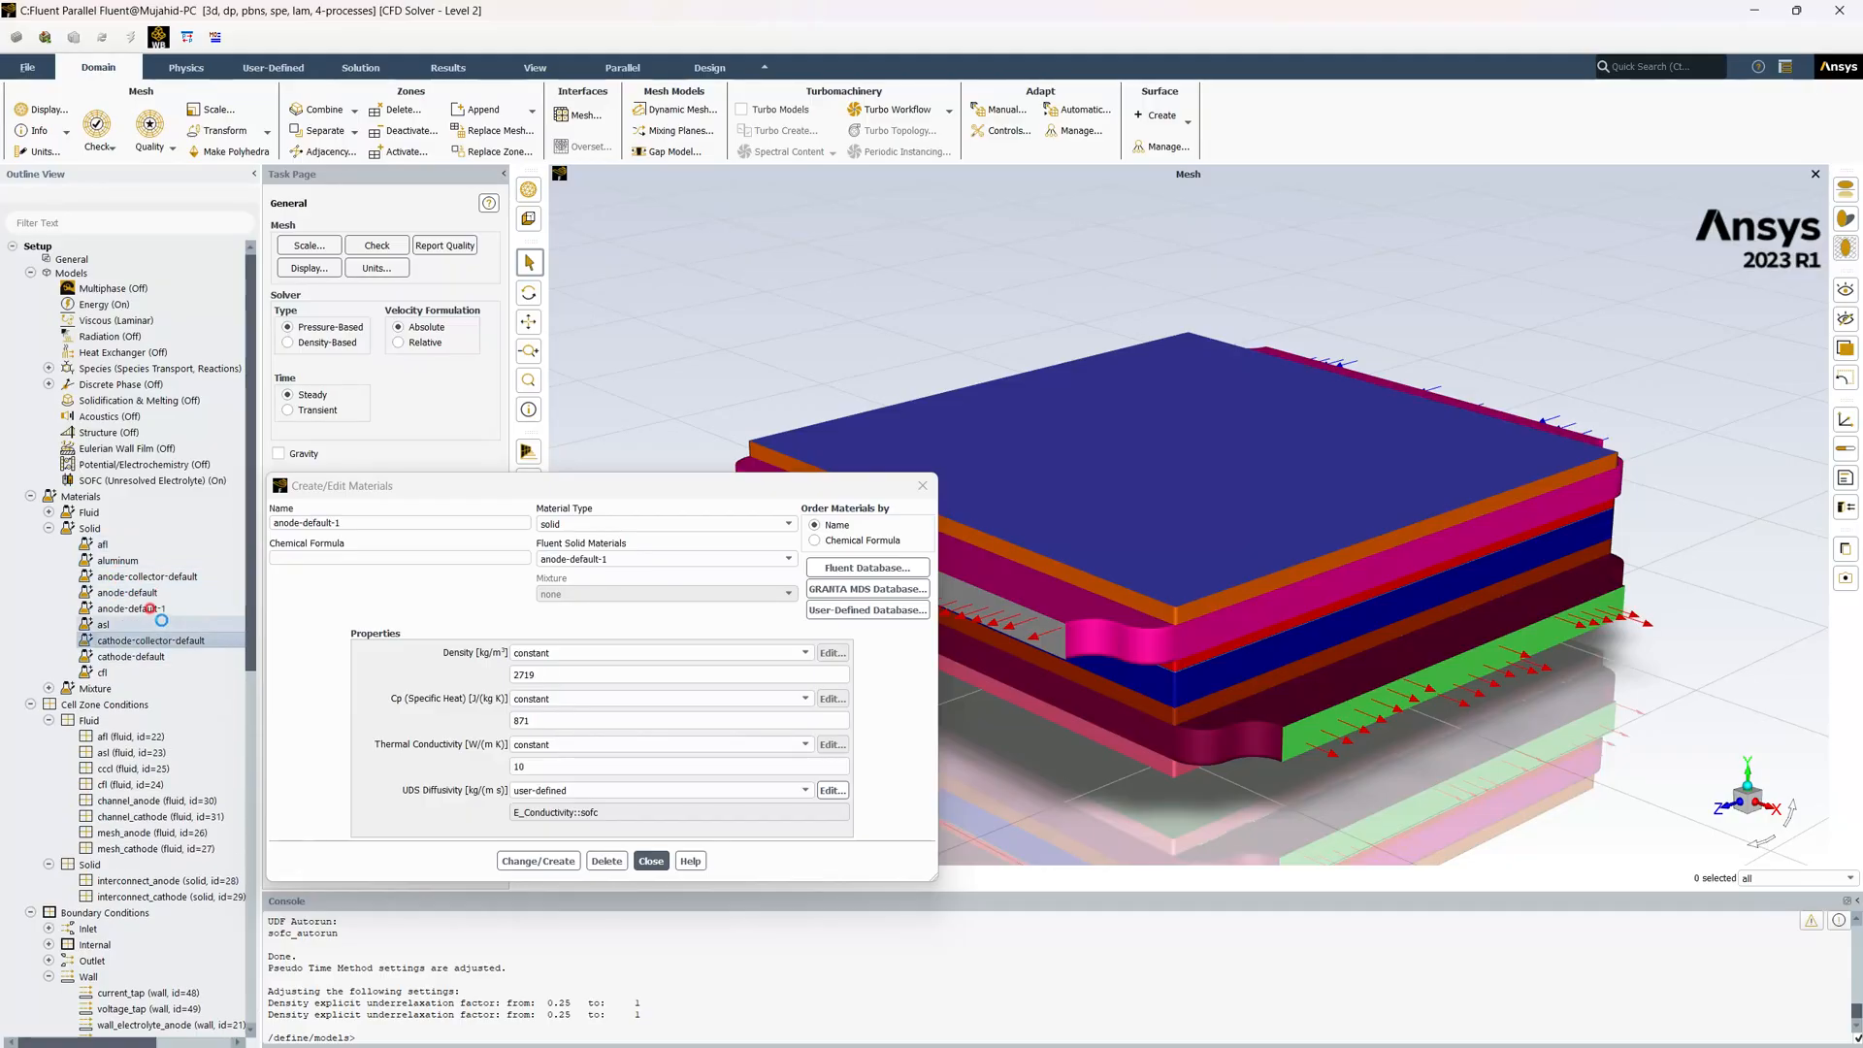
{"action": "left_click_drag", "start_coordinate": [376, 520], "coordinate": [176, 497]}
{"action": "type", "text": "cccl"}
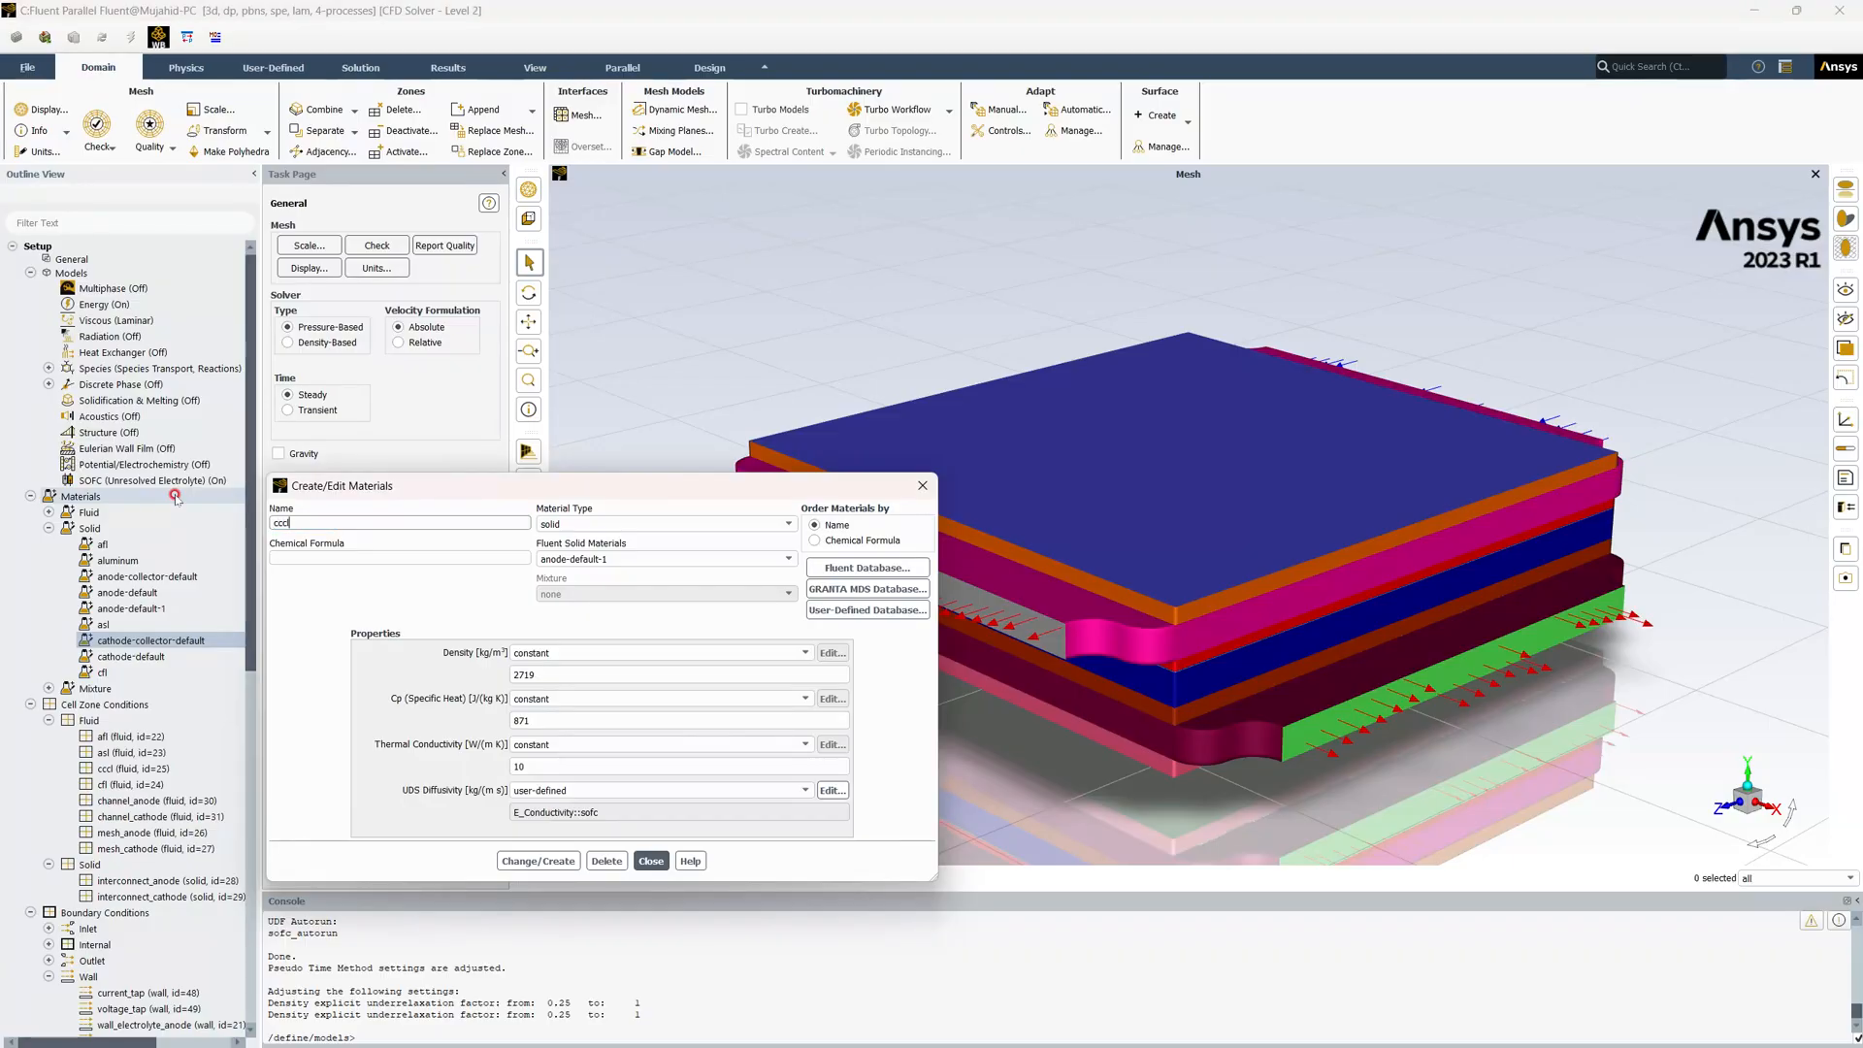
Give cccl a density of 2800 kg/m³, specific heat of 430 J/(kg K) and thermal conductivity of 2 W/(m K), overwriting the copied material
{"action": "left_click_drag", "start_coordinate": [573, 674], "coordinate": [468, 668]}
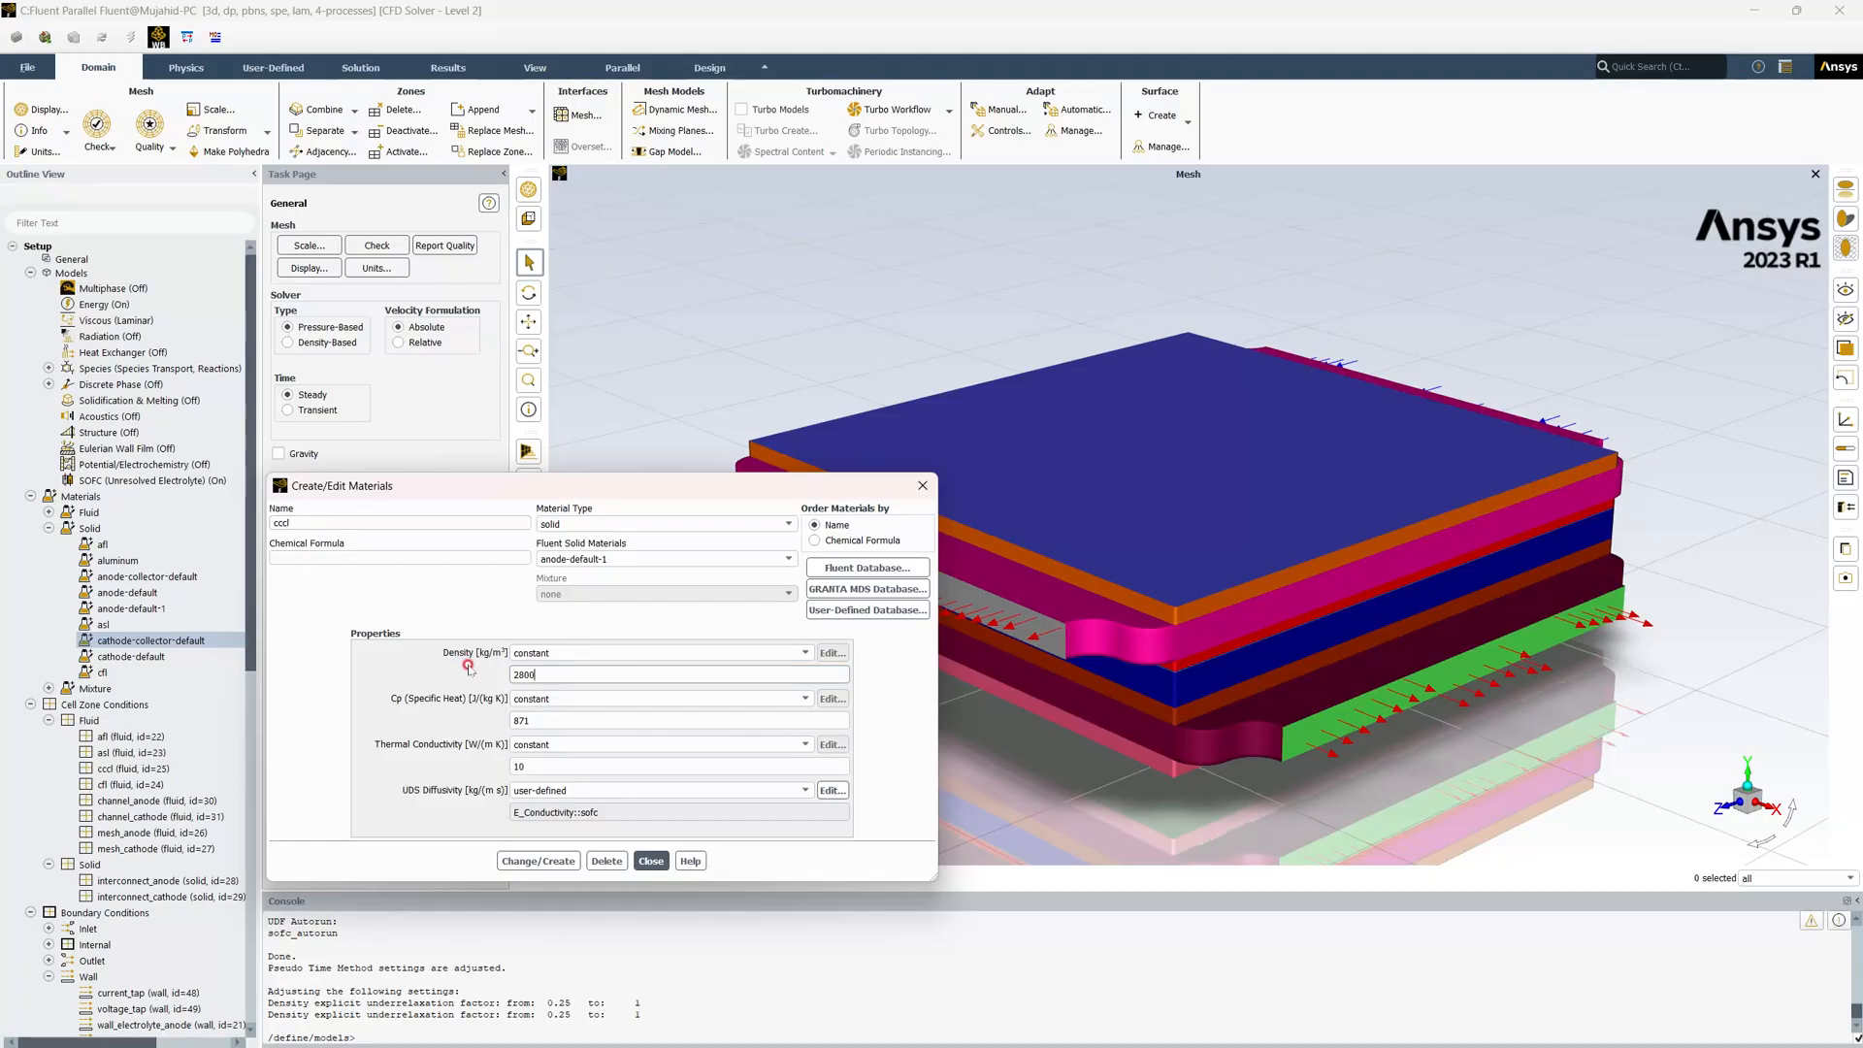
{"action": "left_click_drag", "start_coordinate": [553, 722], "coordinate": [411, 710]}
{"action": "type", "text": "4"}
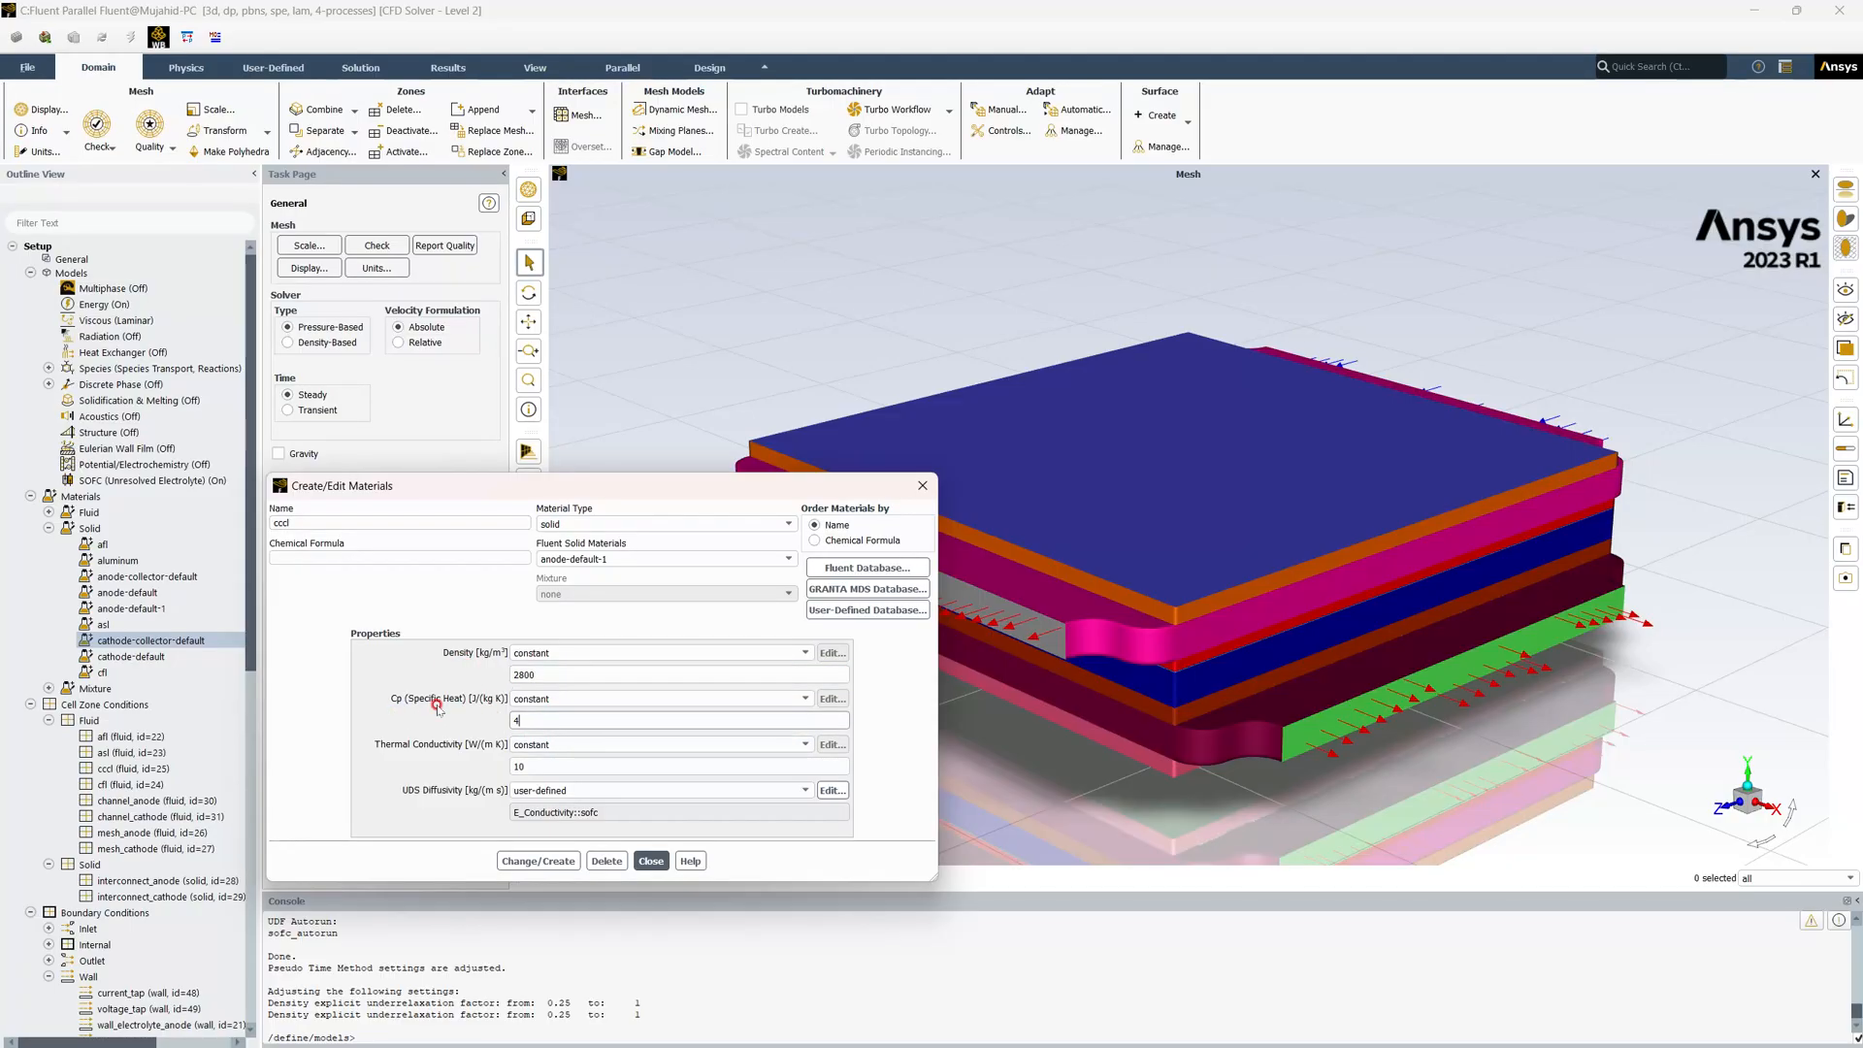
{"action": "type", "text": "30"}
{"action": "left_click_drag", "start_coordinate": [573, 768], "coordinate": [464, 761]}
{"action": "type", "text": "2"}
{"action": "left_click", "coordinate": [537, 860]}
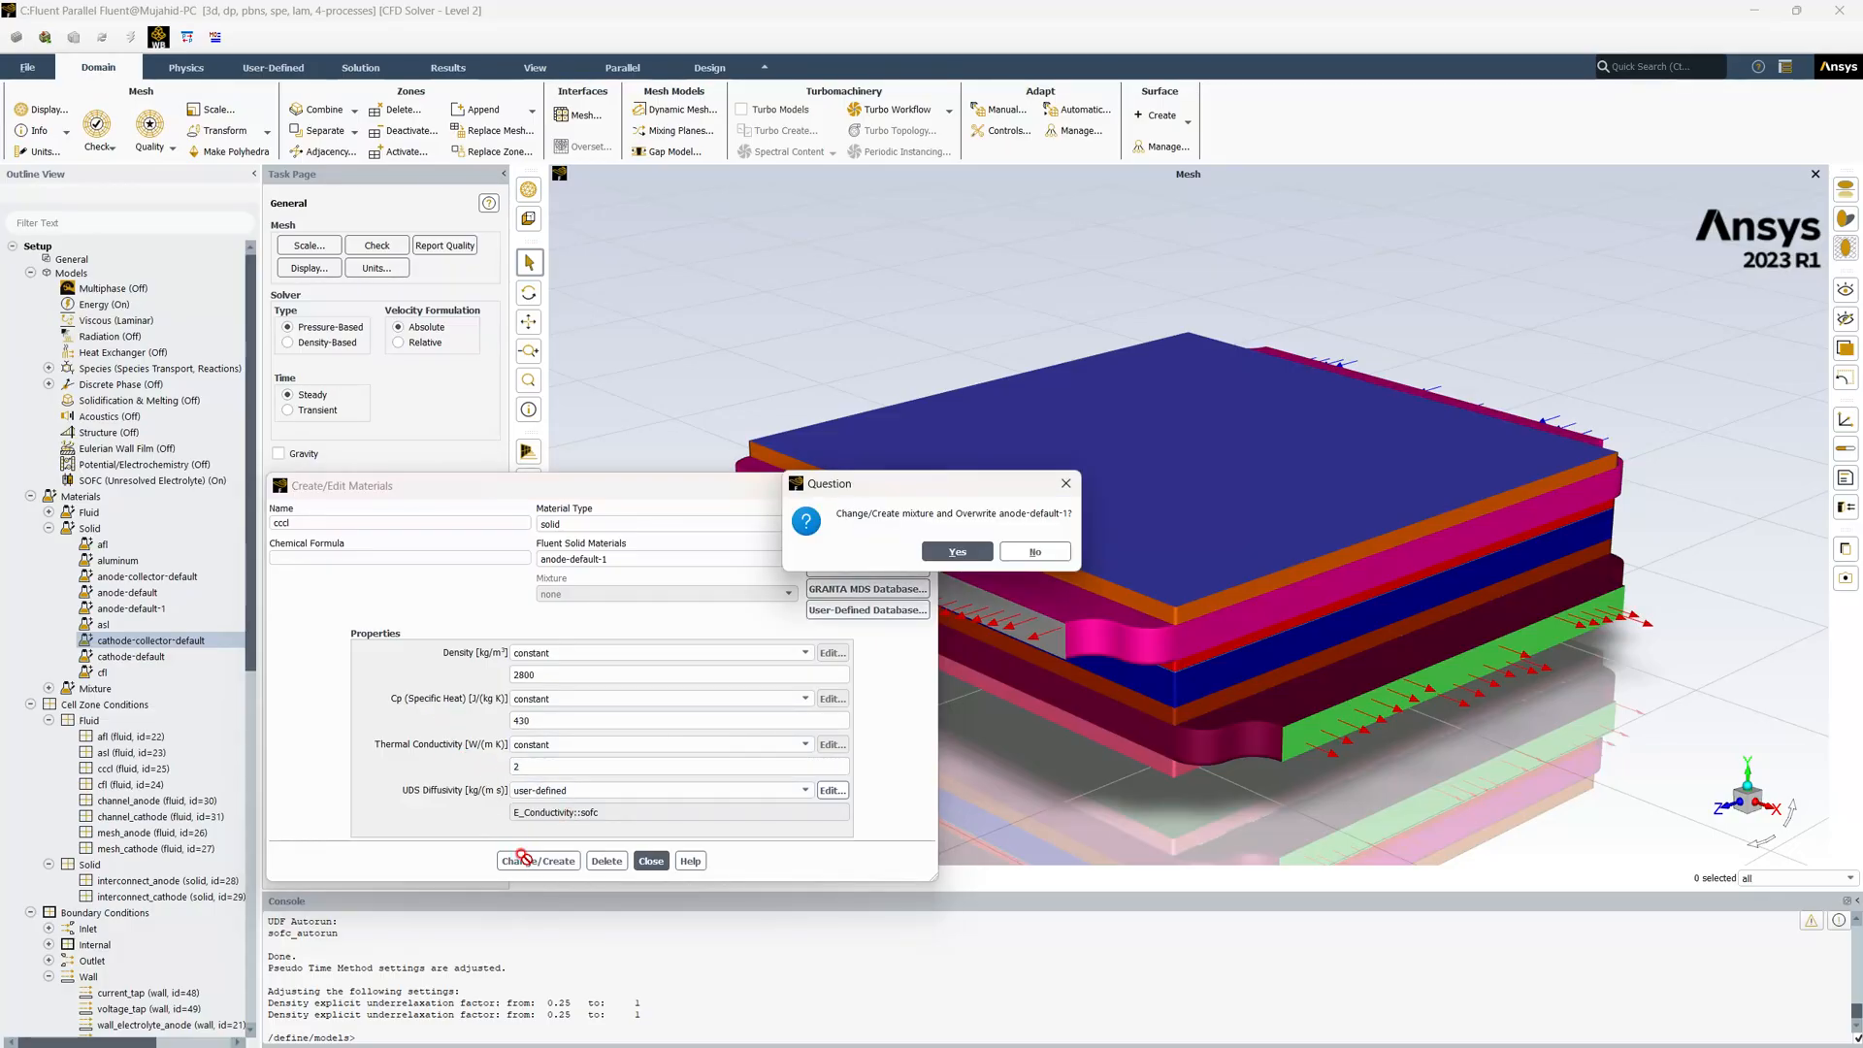
{"action": "left_click", "coordinate": [955, 551]}
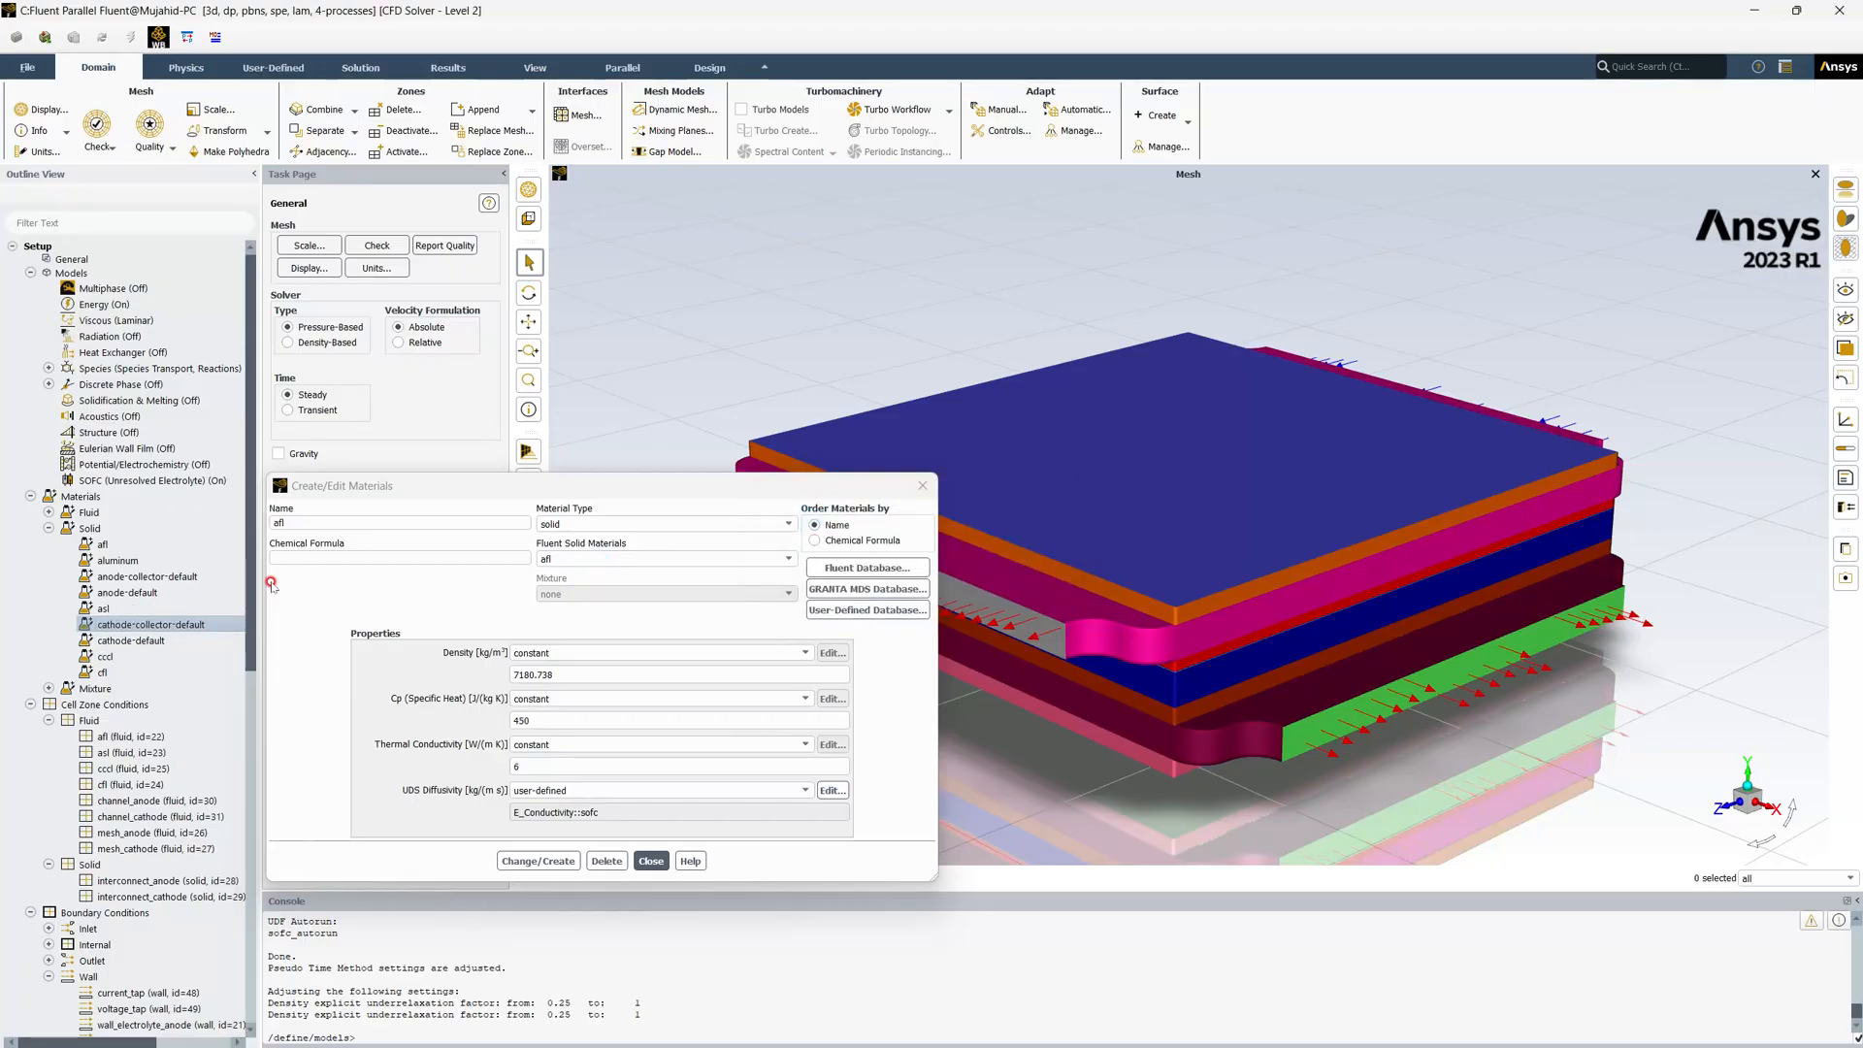
Copy the solid material cathode-default and name the copy mesh_anode
{"action": "left_click", "coordinate": [134, 542]}
{"action": "left_click", "coordinate": [124, 624]}
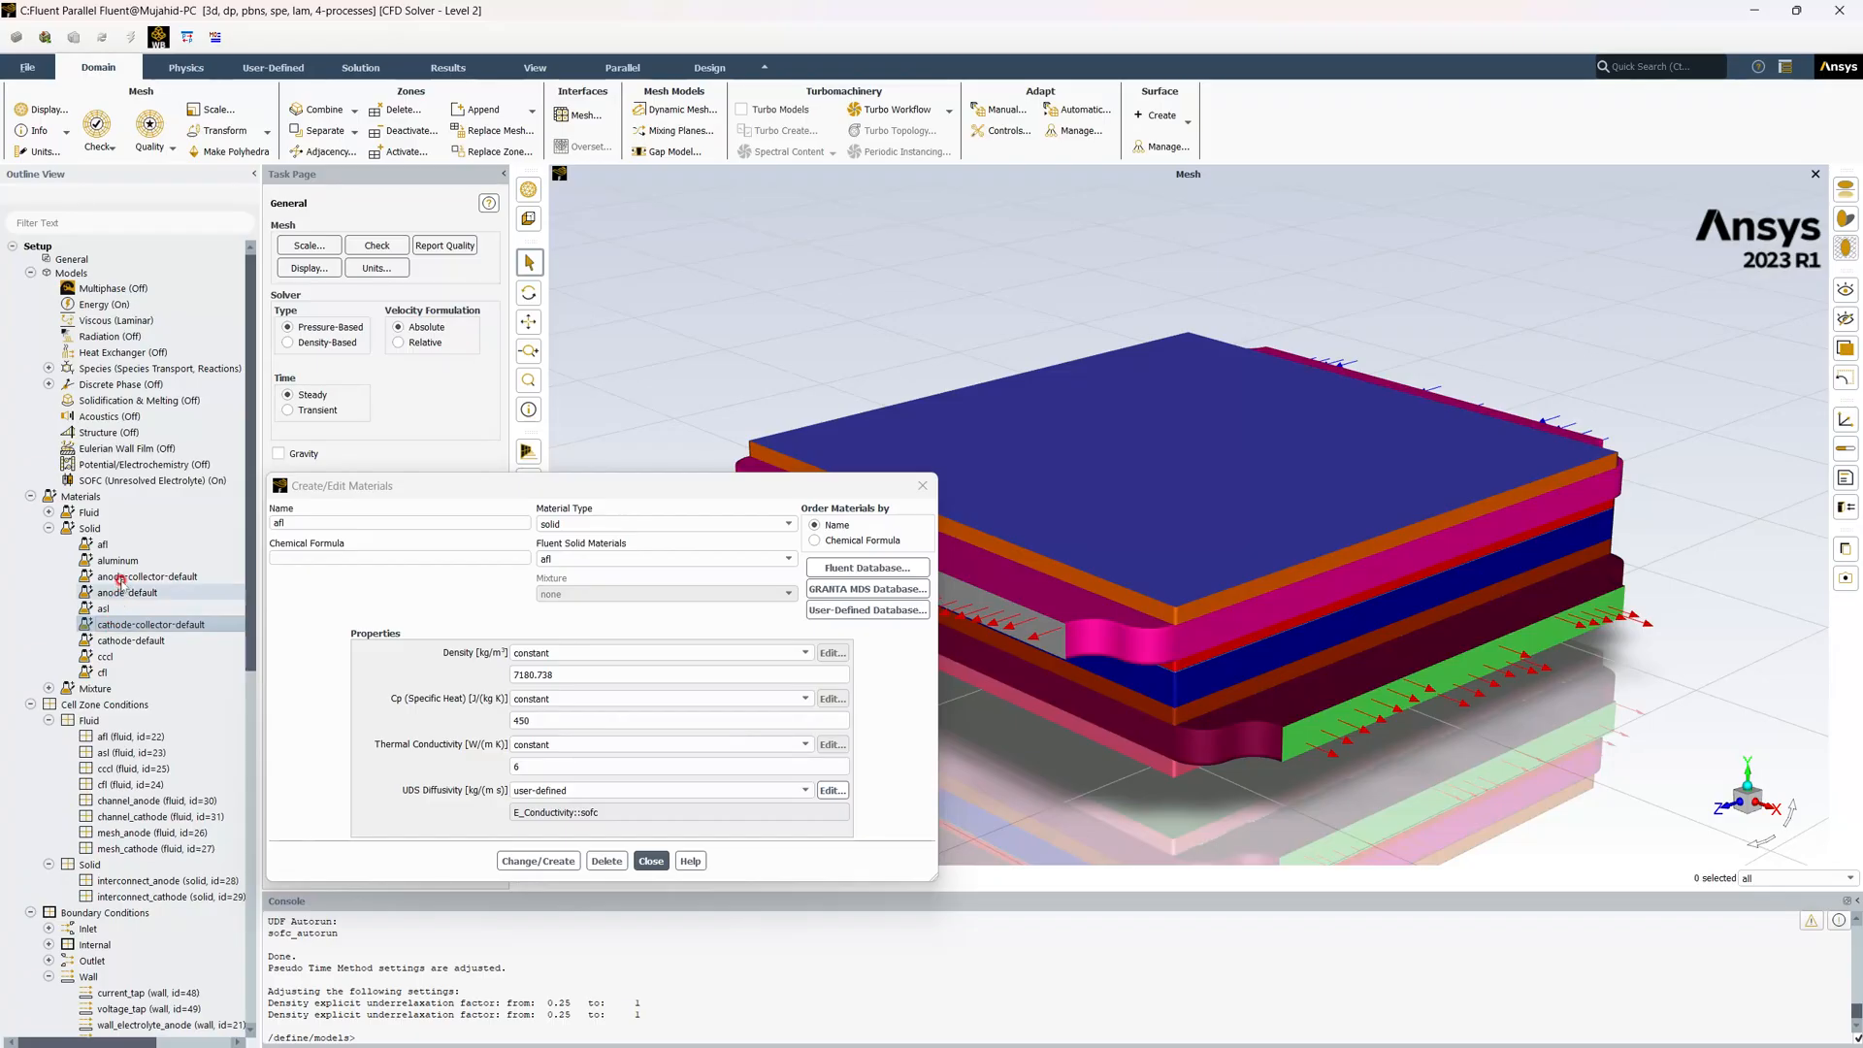
{"action": "double_click", "coordinate": [118, 647]}
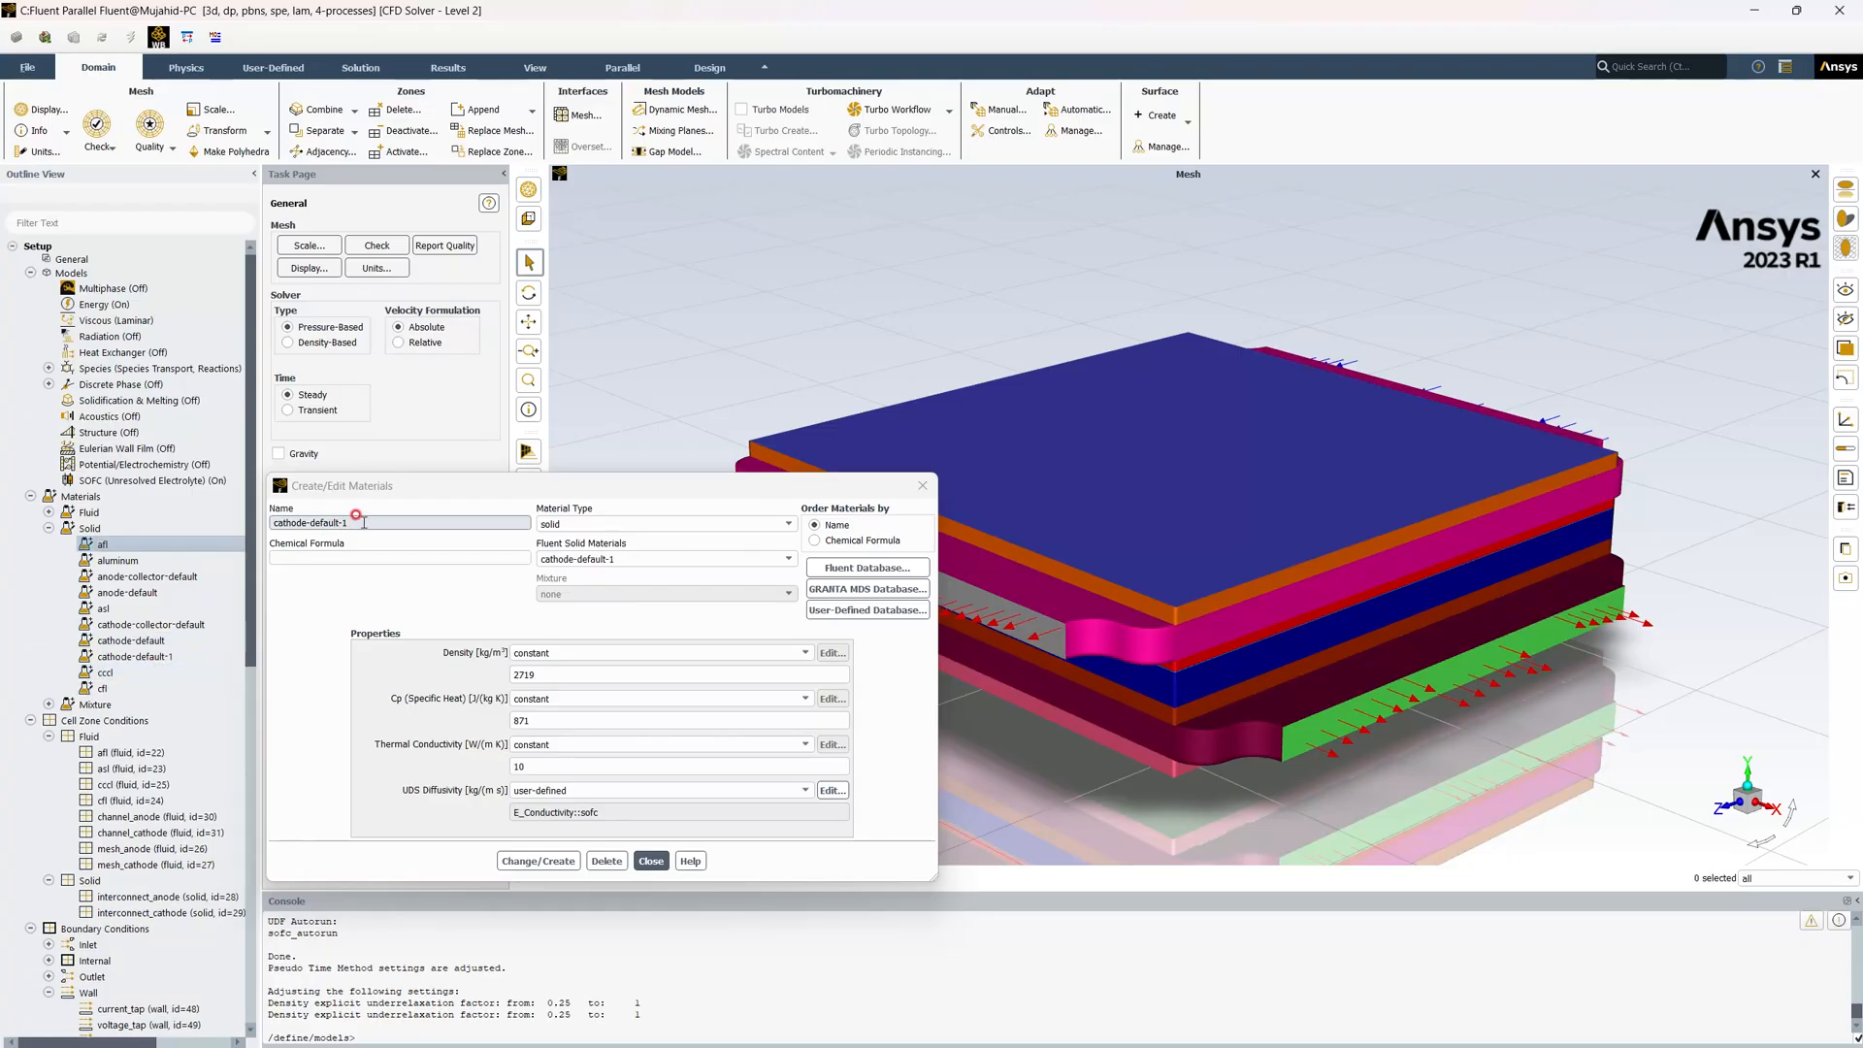
{"action": "type", "text": "mesh_anode"}
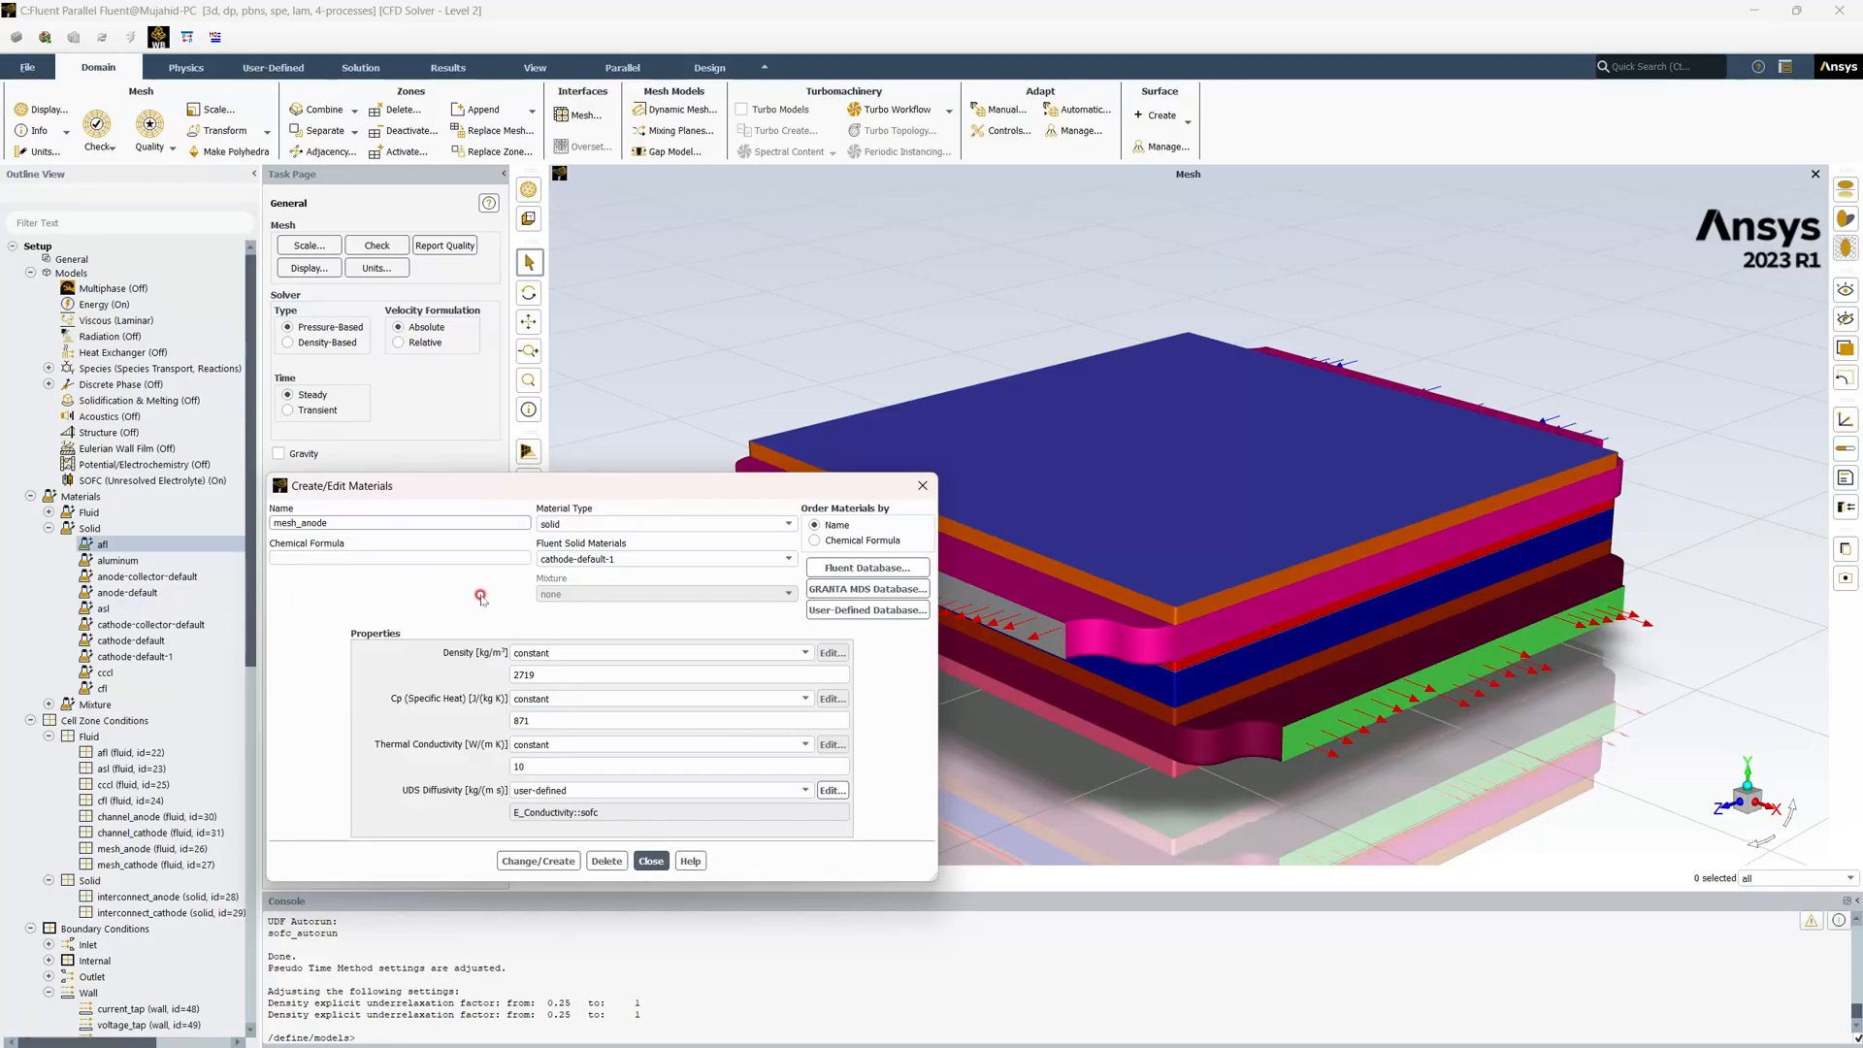
Give mesh_anode a density of 8876.85 kg/m³, specific heat of 557.45 J/(kg K) and thermal conductivity of 72.088 W/(m K), overwriting the copied material
{"action": "left_click_drag", "start_coordinate": [597, 673], "coordinate": [408, 671]}
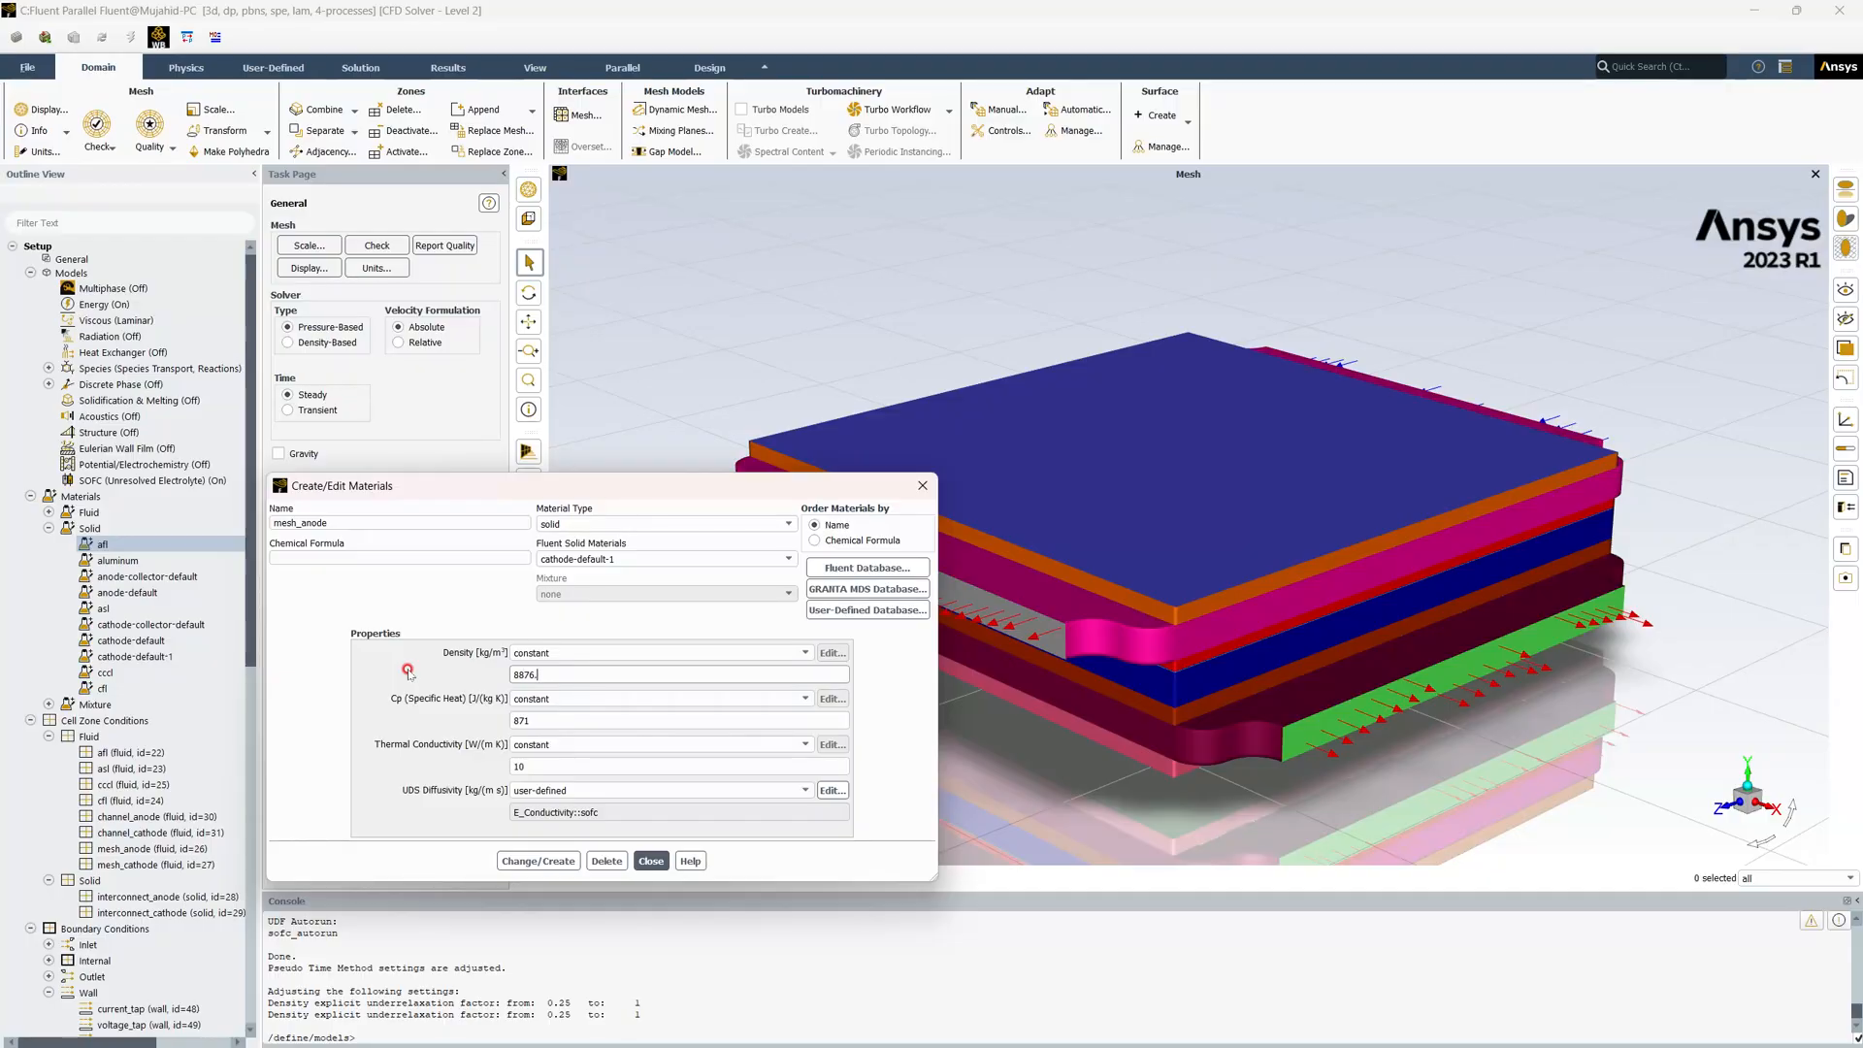
{"action": "left_click_drag", "start_coordinate": [594, 720], "coordinate": [449, 713]}
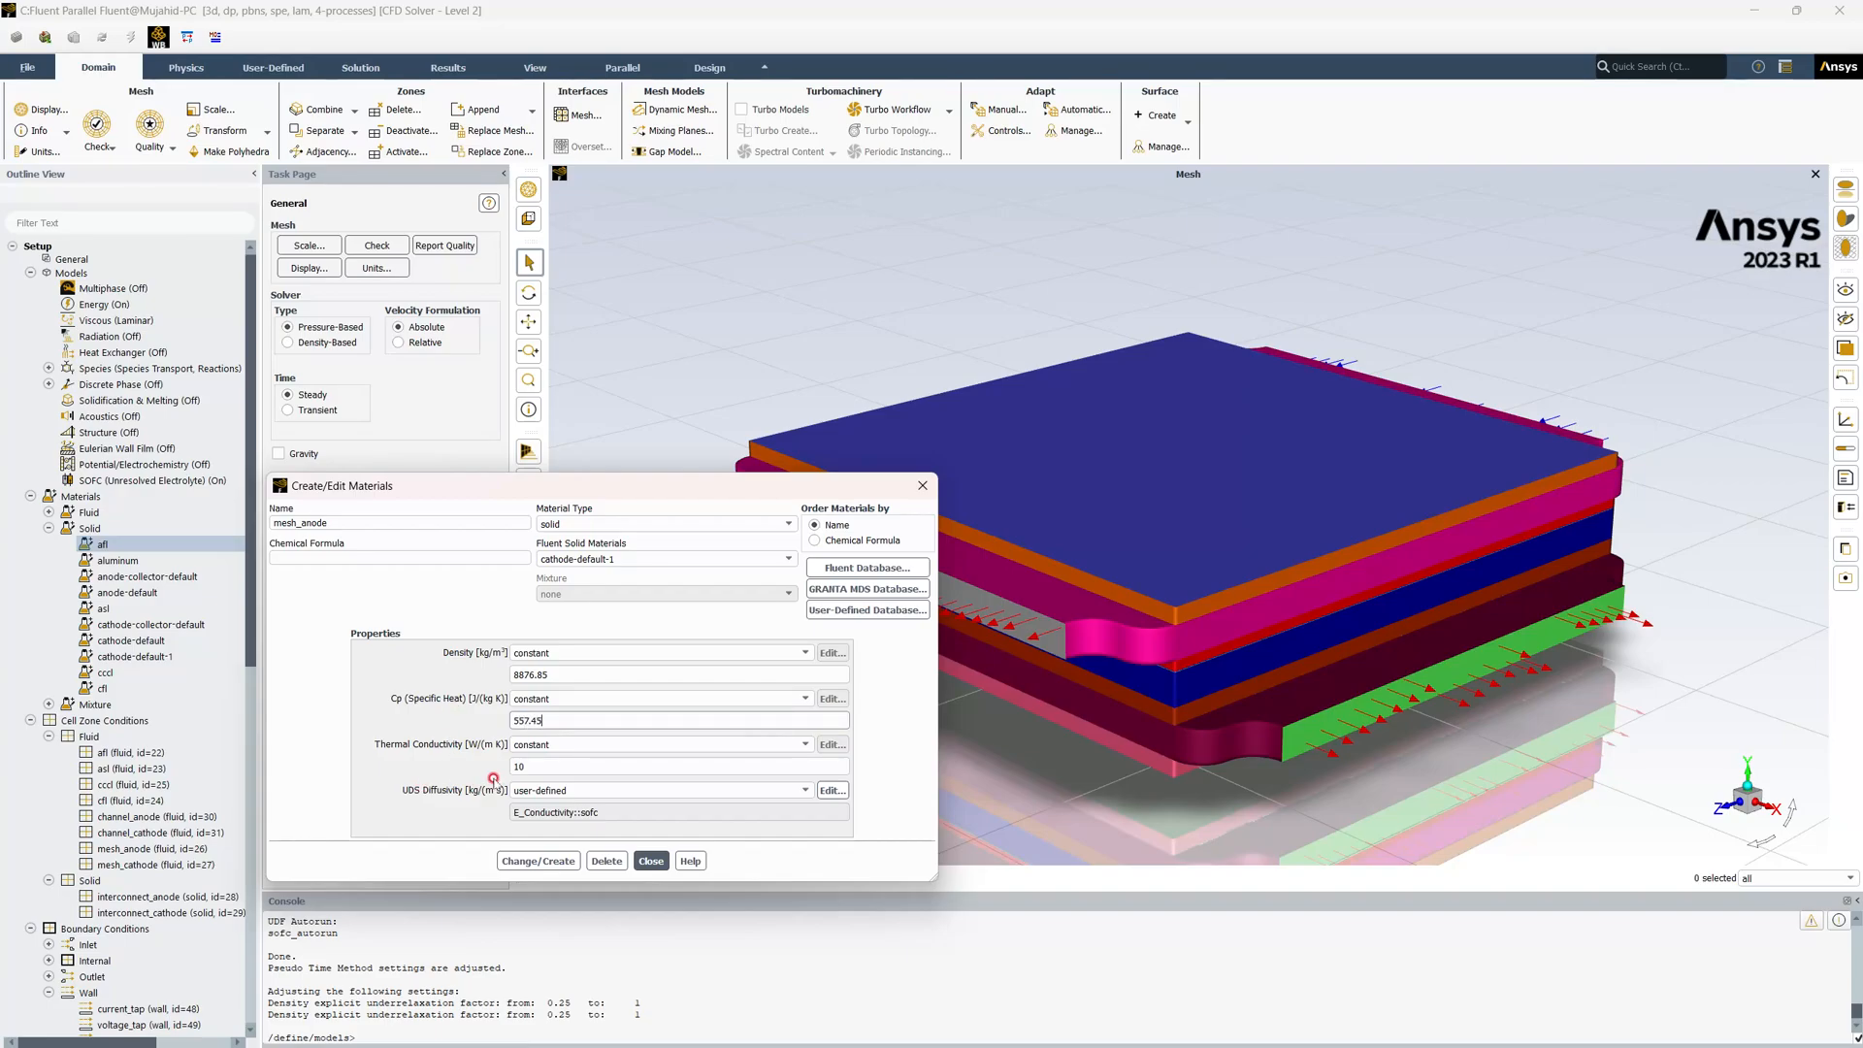
{"action": "left_click_drag", "start_coordinate": [543, 767], "coordinate": [399, 763]}
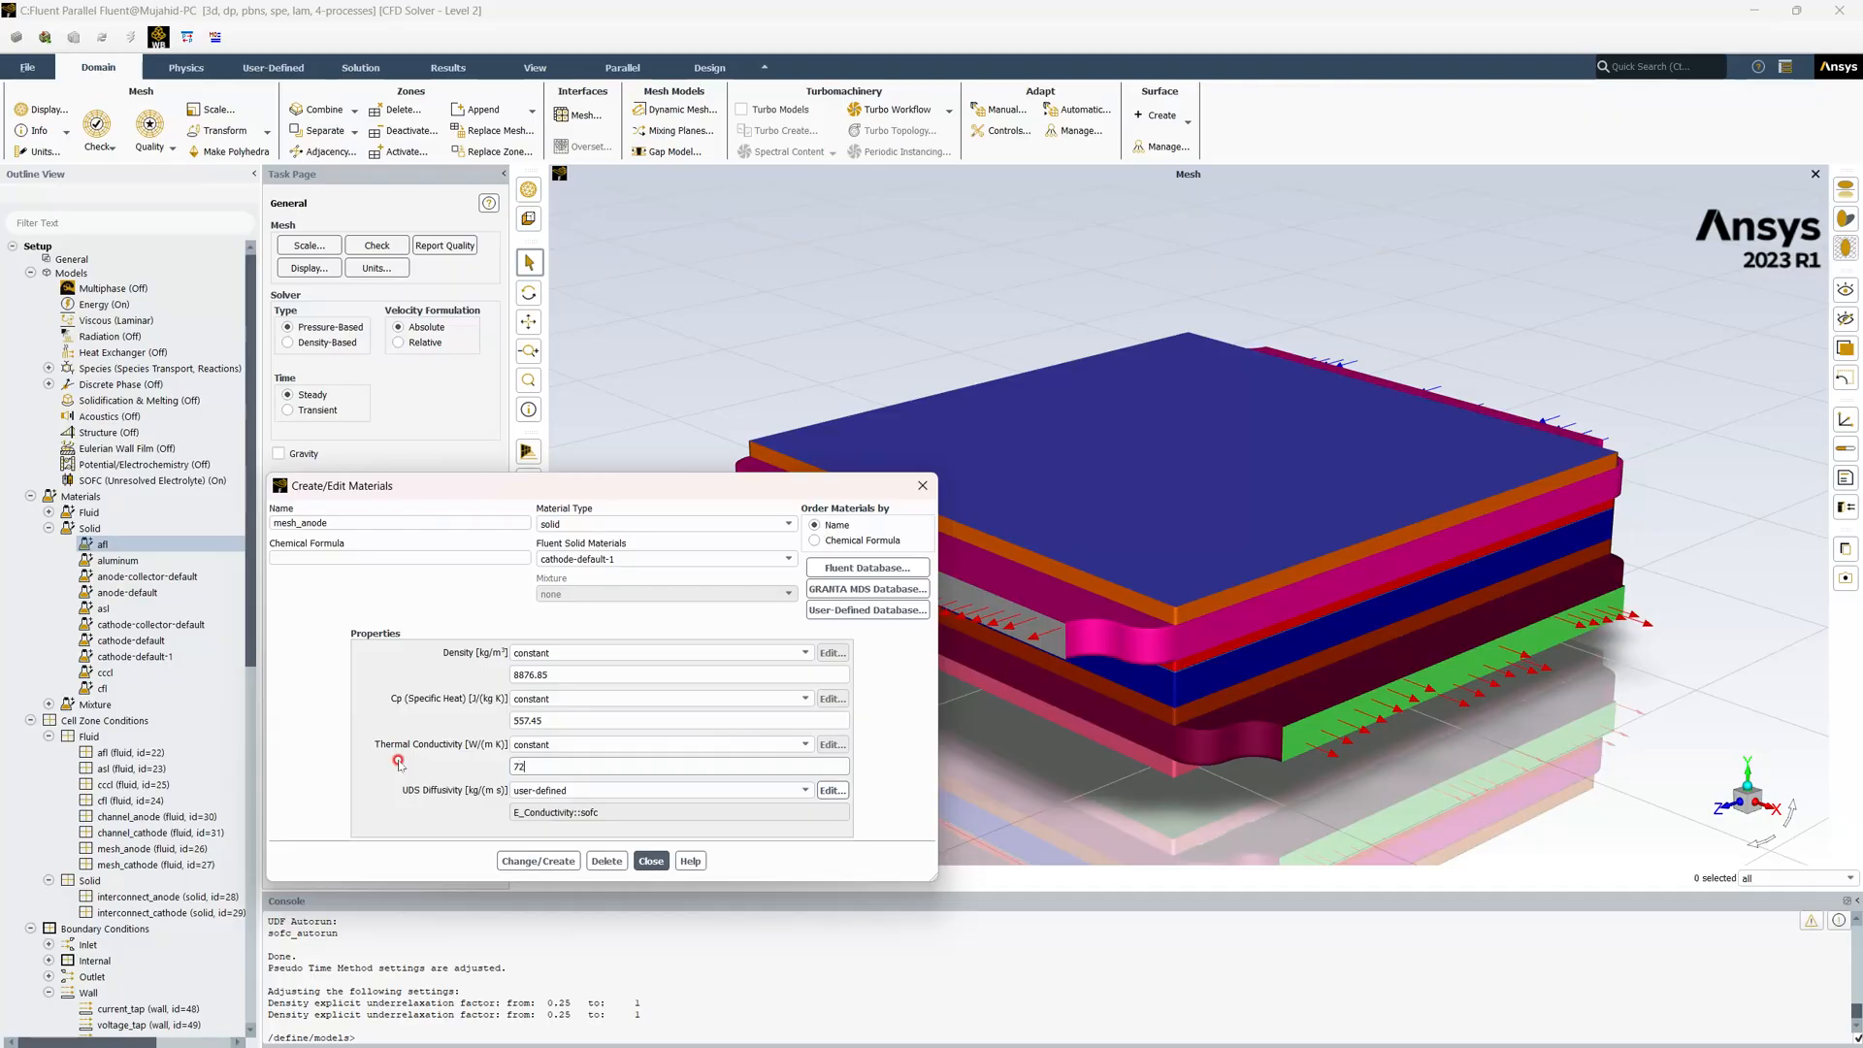
{"action": "left_click", "coordinate": [539, 860]}
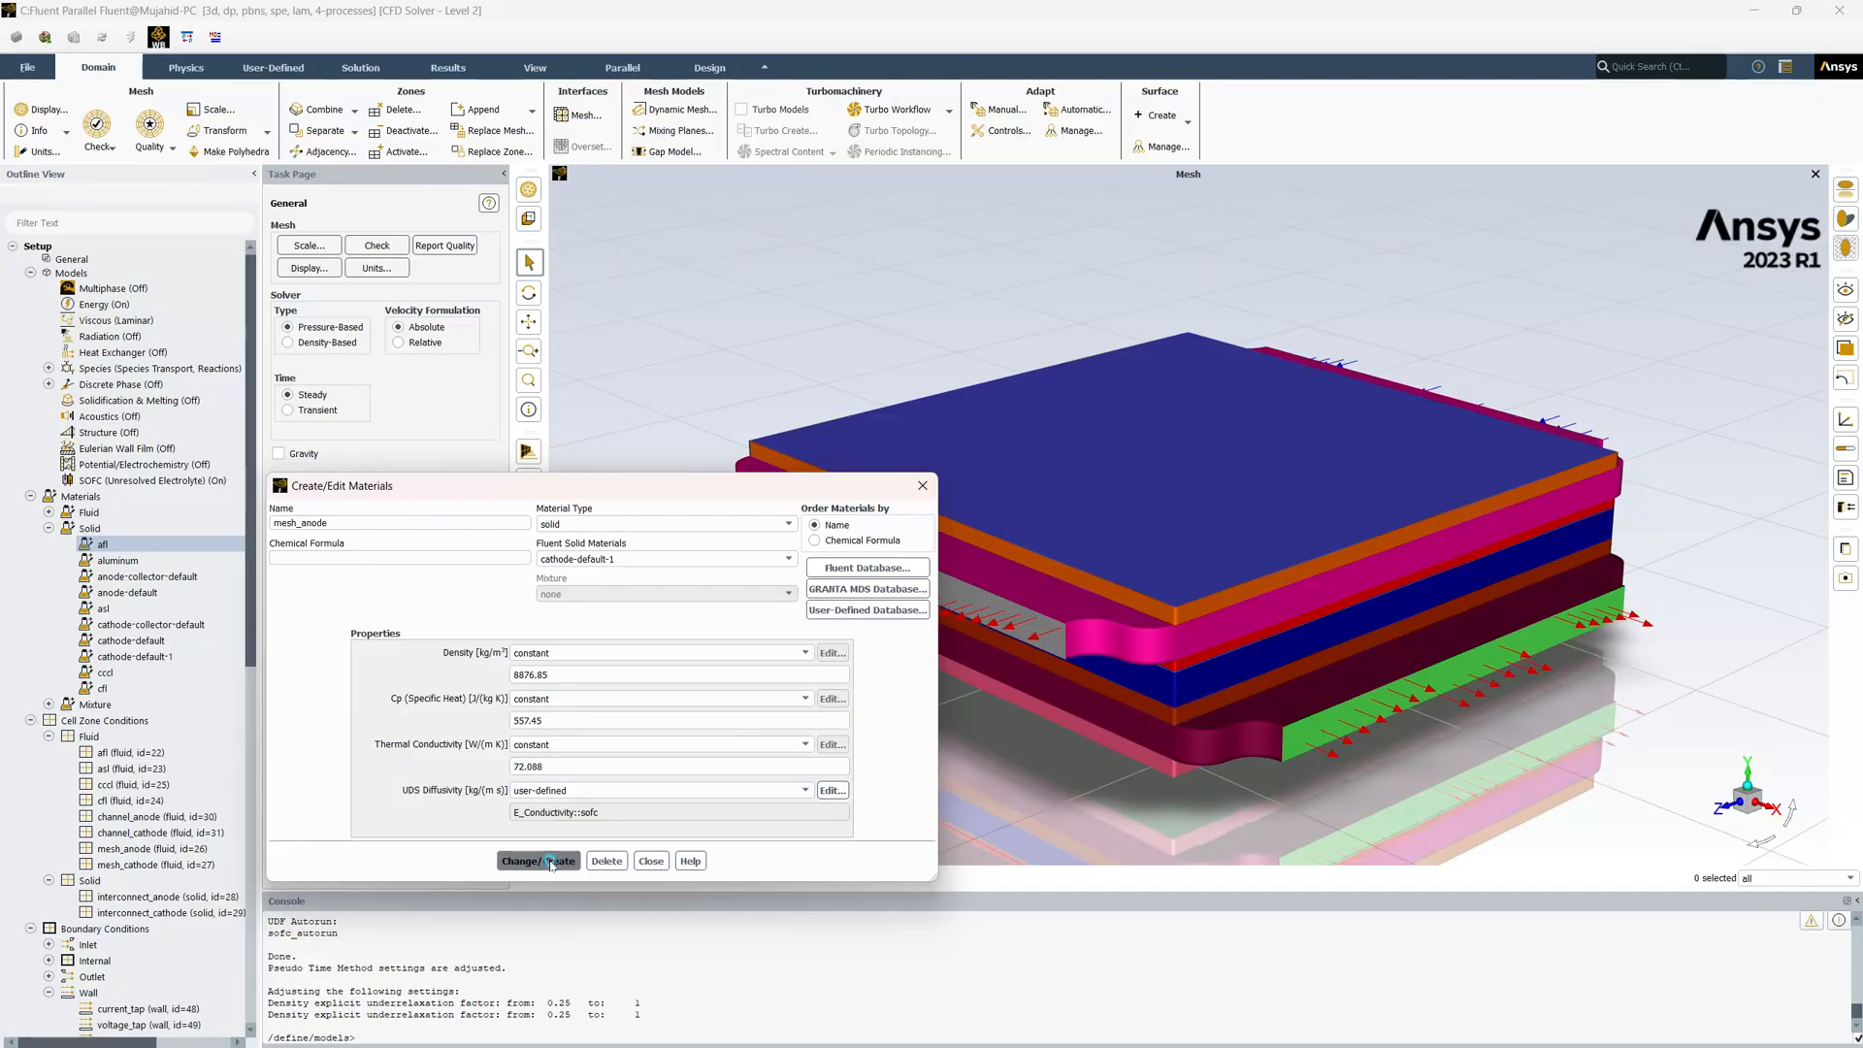
{"action": "left_click", "coordinate": [961, 555]}
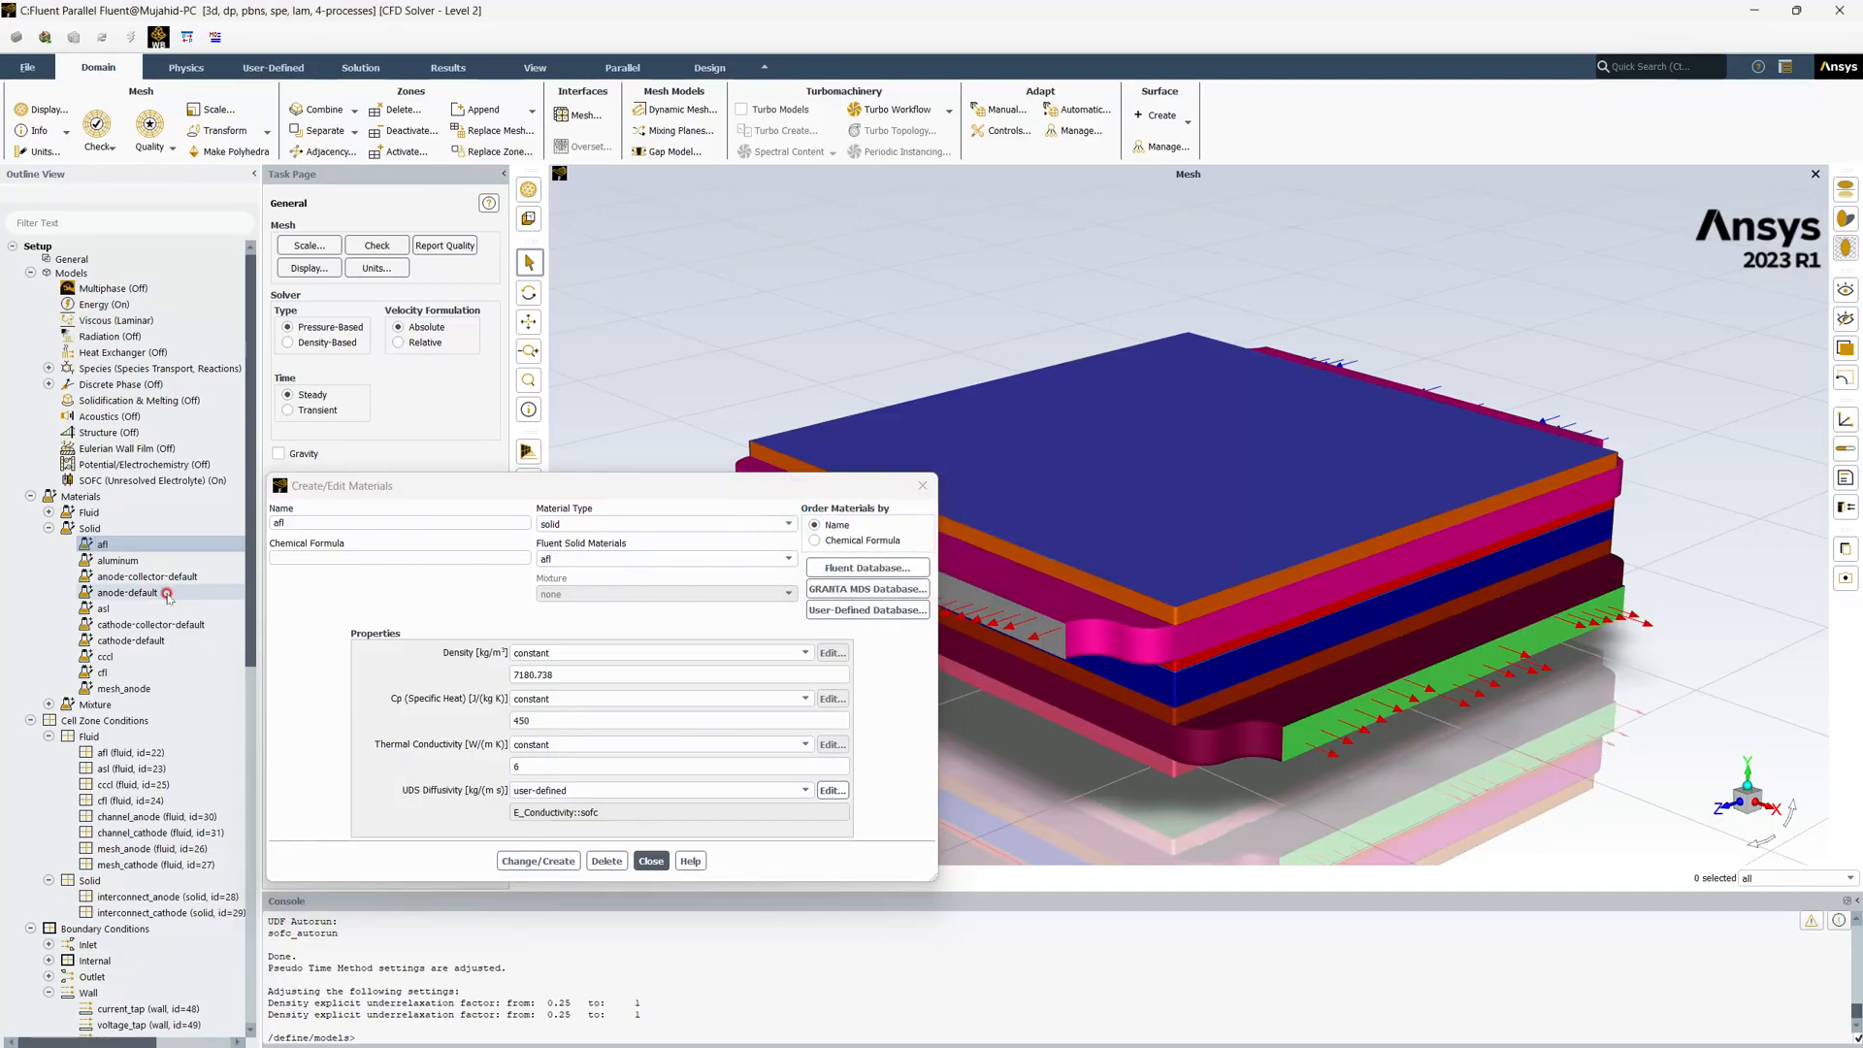
Copy the solid material mesh_anode and name the copy mesh_cathode
{"action": "right_click", "coordinate": [137, 690]}
{"action": "left_click", "coordinate": [148, 717]}
{"action": "left_click_drag", "start_coordinate": [300, 521], "coordinate": [468, 534]}
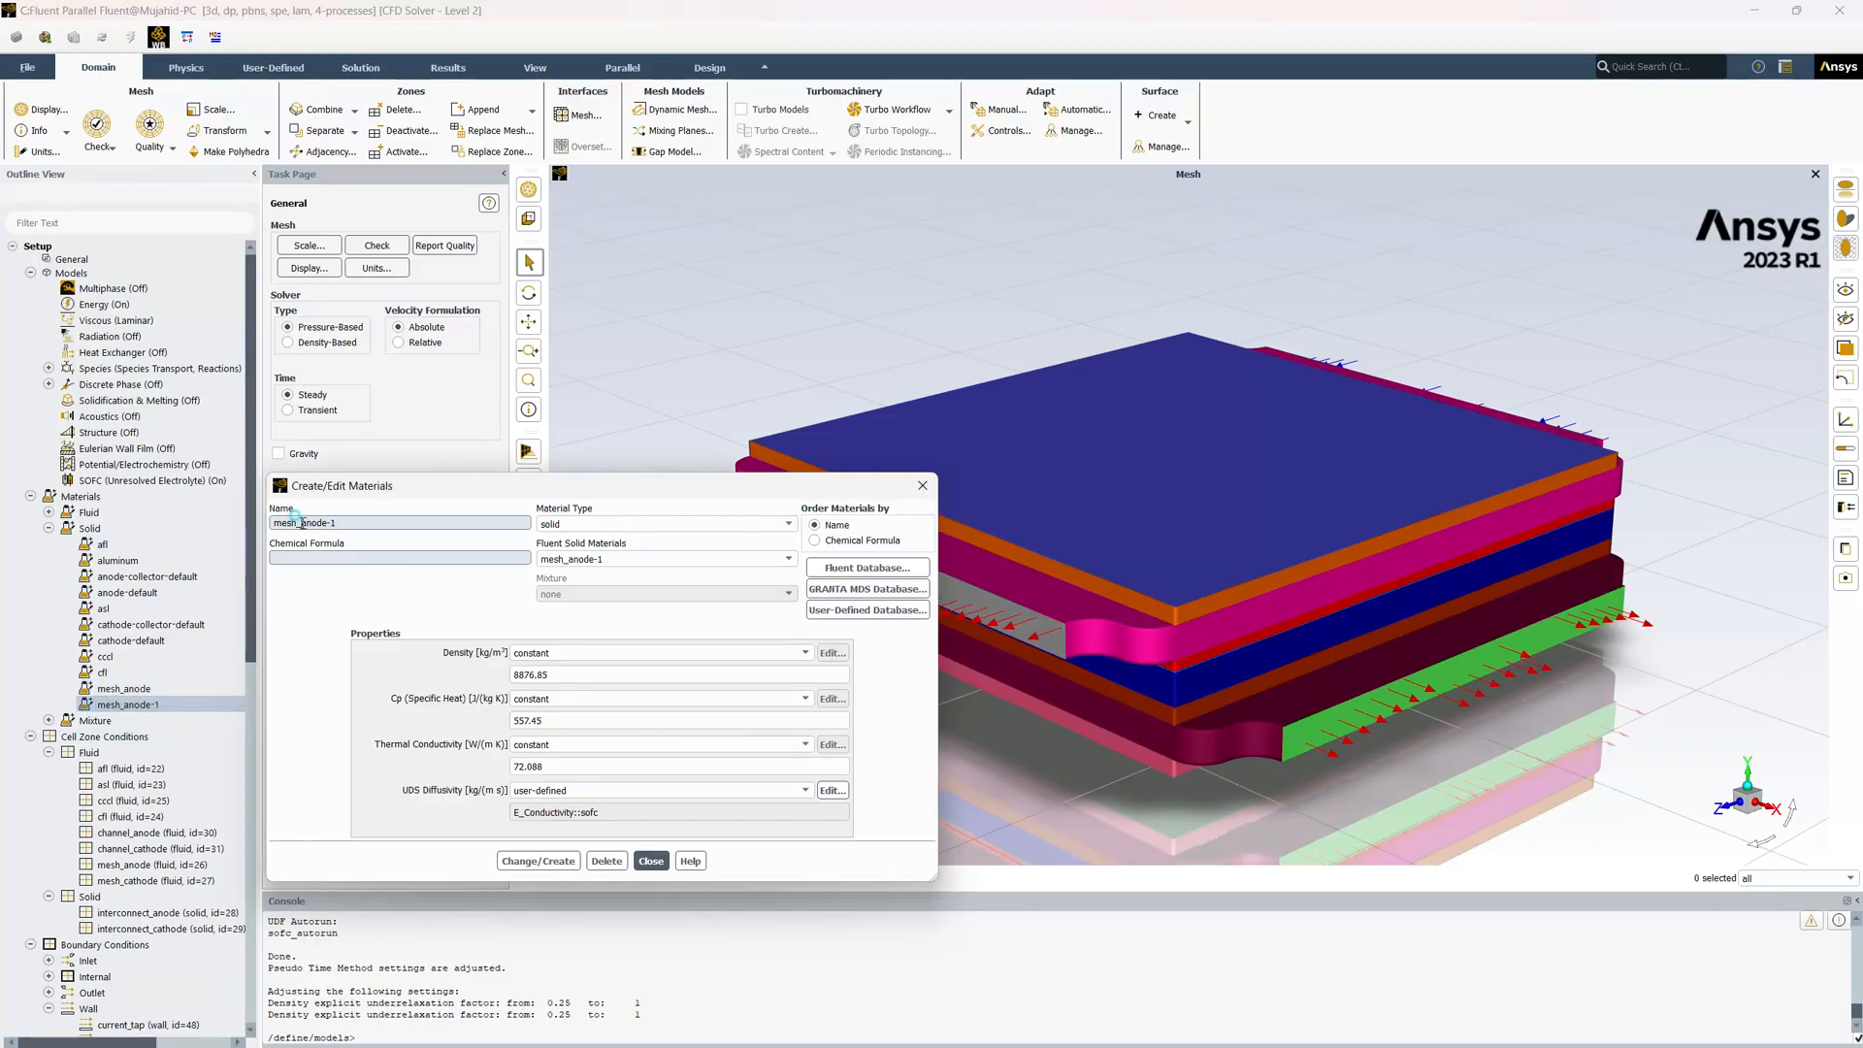
{"action": "type", "text": "cath"}
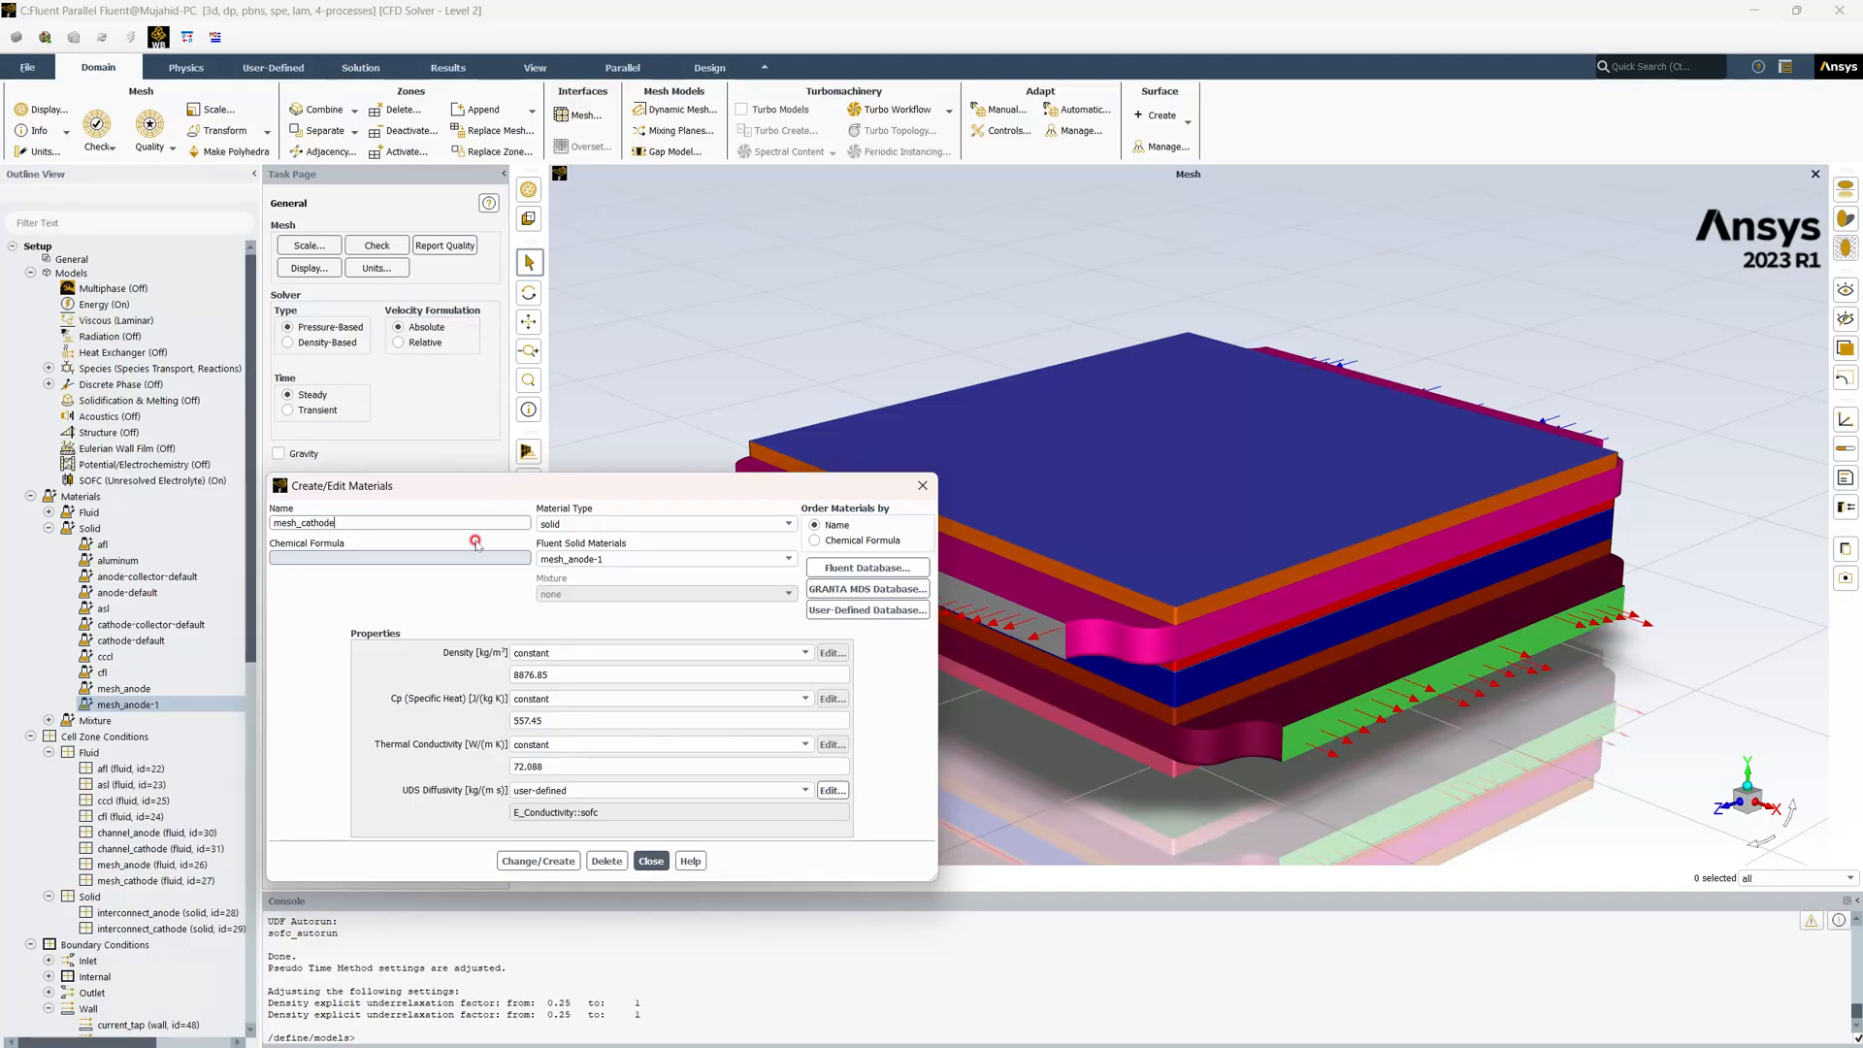
Give mesh_cathode a density of 8870.48 kg/m³, specific heat of 650.18 J/(kg K) and thermal conductivity of 52.15 W/(m K), overwriting the copied material
{"action": "left_click_drag", "start_coordinate": [563, 674], "coordinate": [442, 678]}
{"action": "type", "text": "8870"}
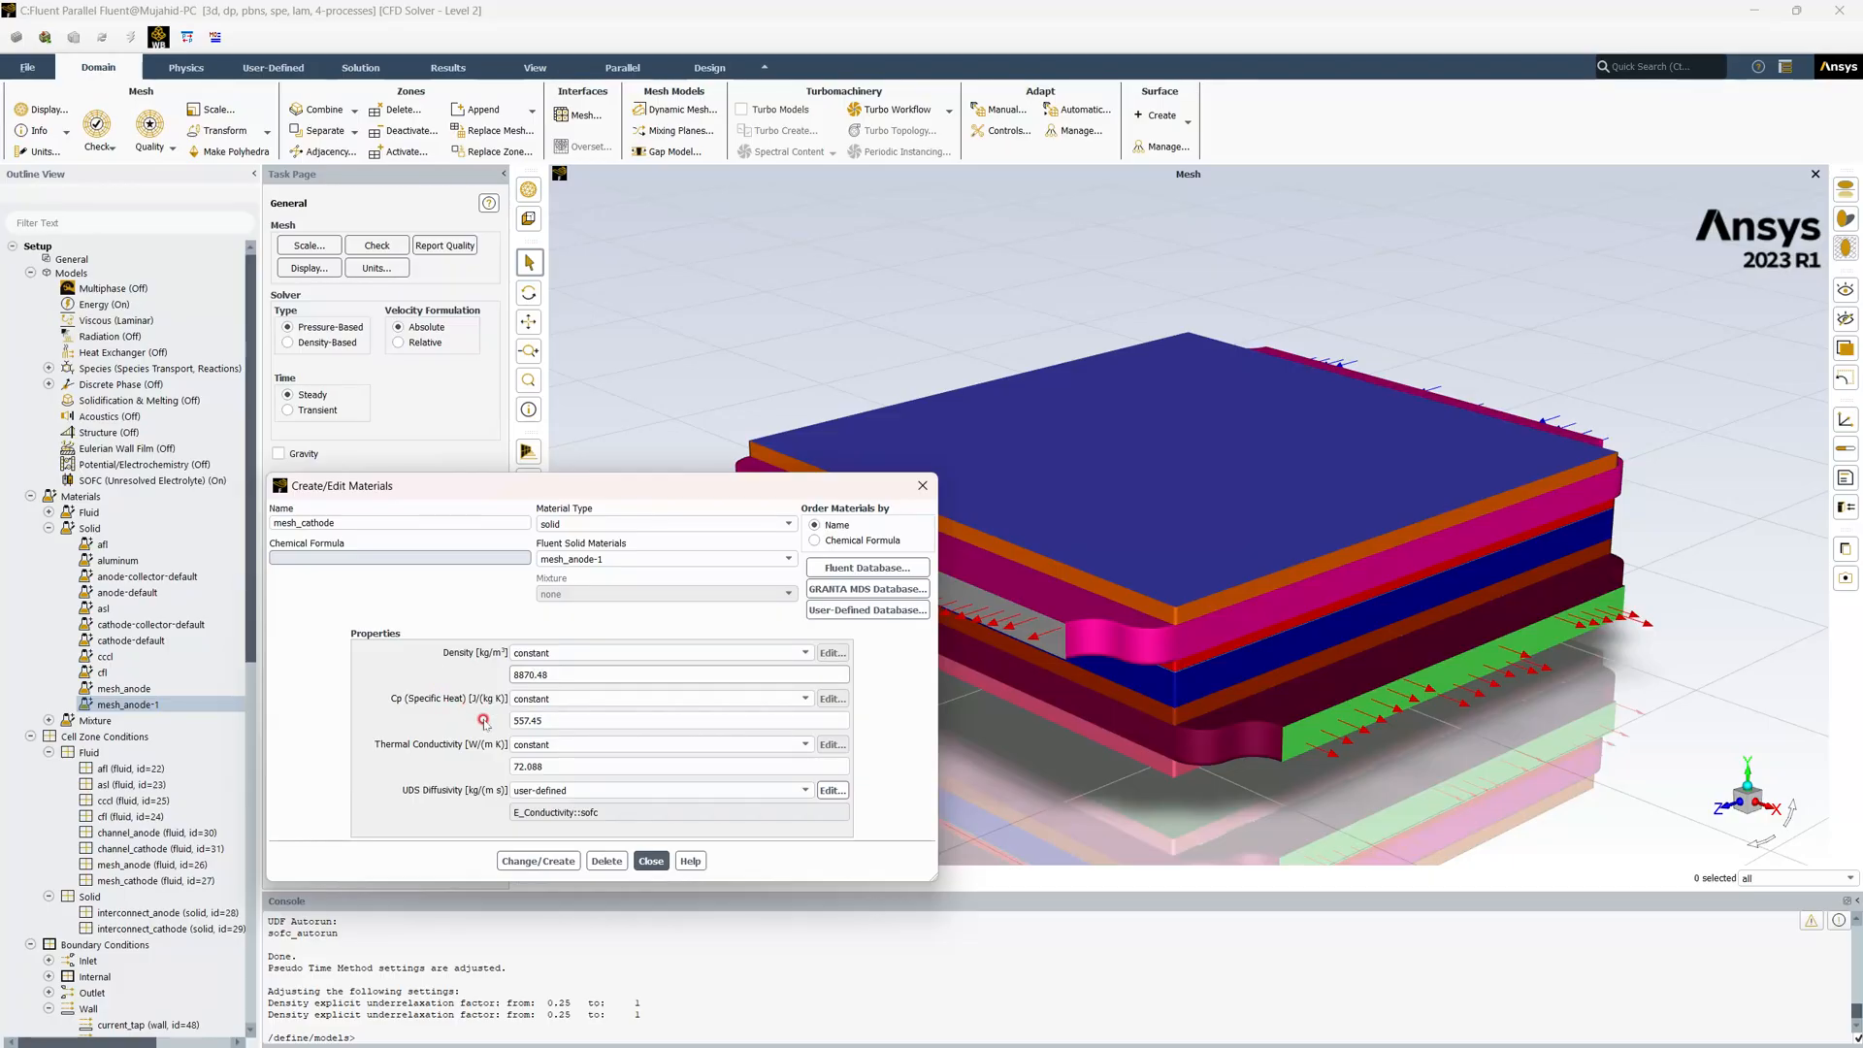
{"action": "left_click_drag", "start_coordinate": [536, 726], "coordinate": [414, 695]}
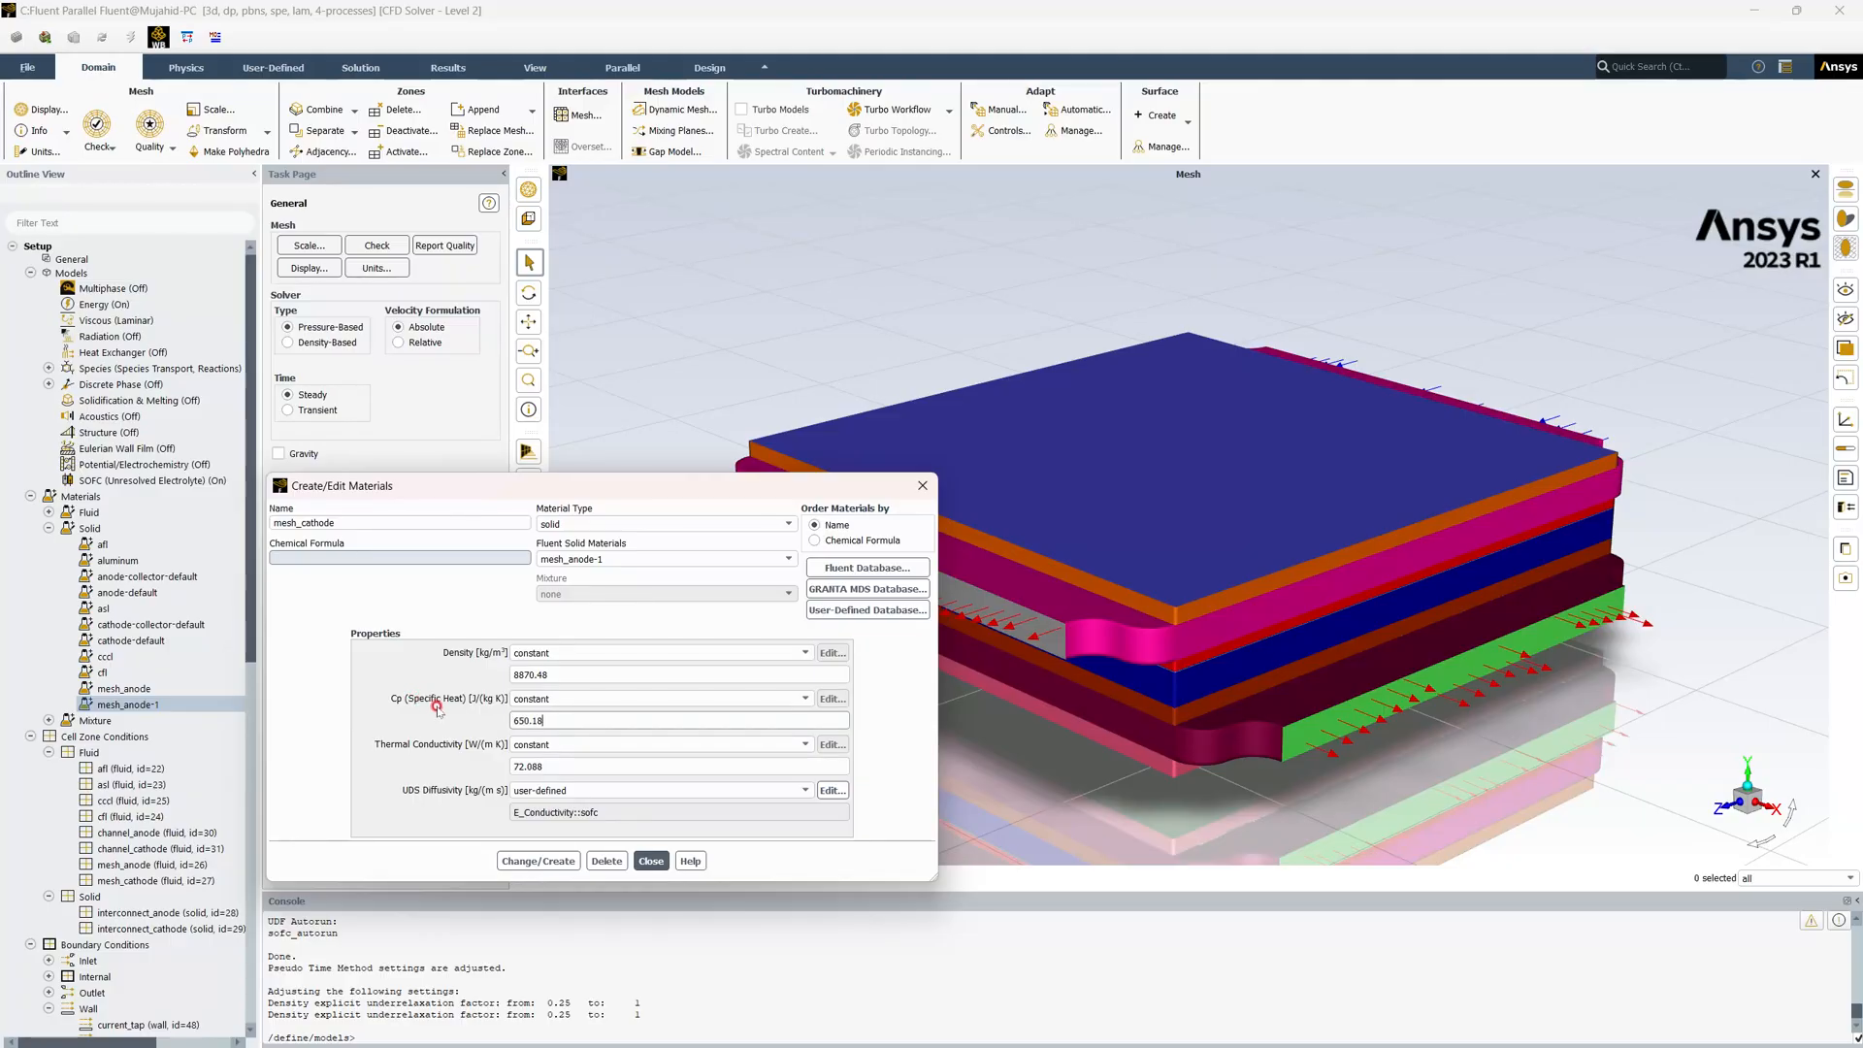
{"action": "left_click", "coordinate": [560, 765]}
{"action": "left_click_drag", "start_coordinate": [564, 765], "coordinate": [437, 766]}
{"action": "type", "text": "52.15"}
{"action": "left_click", "coordinate": [539, 861]}
{"action": "left_click", "coordinate": [949, 549]}
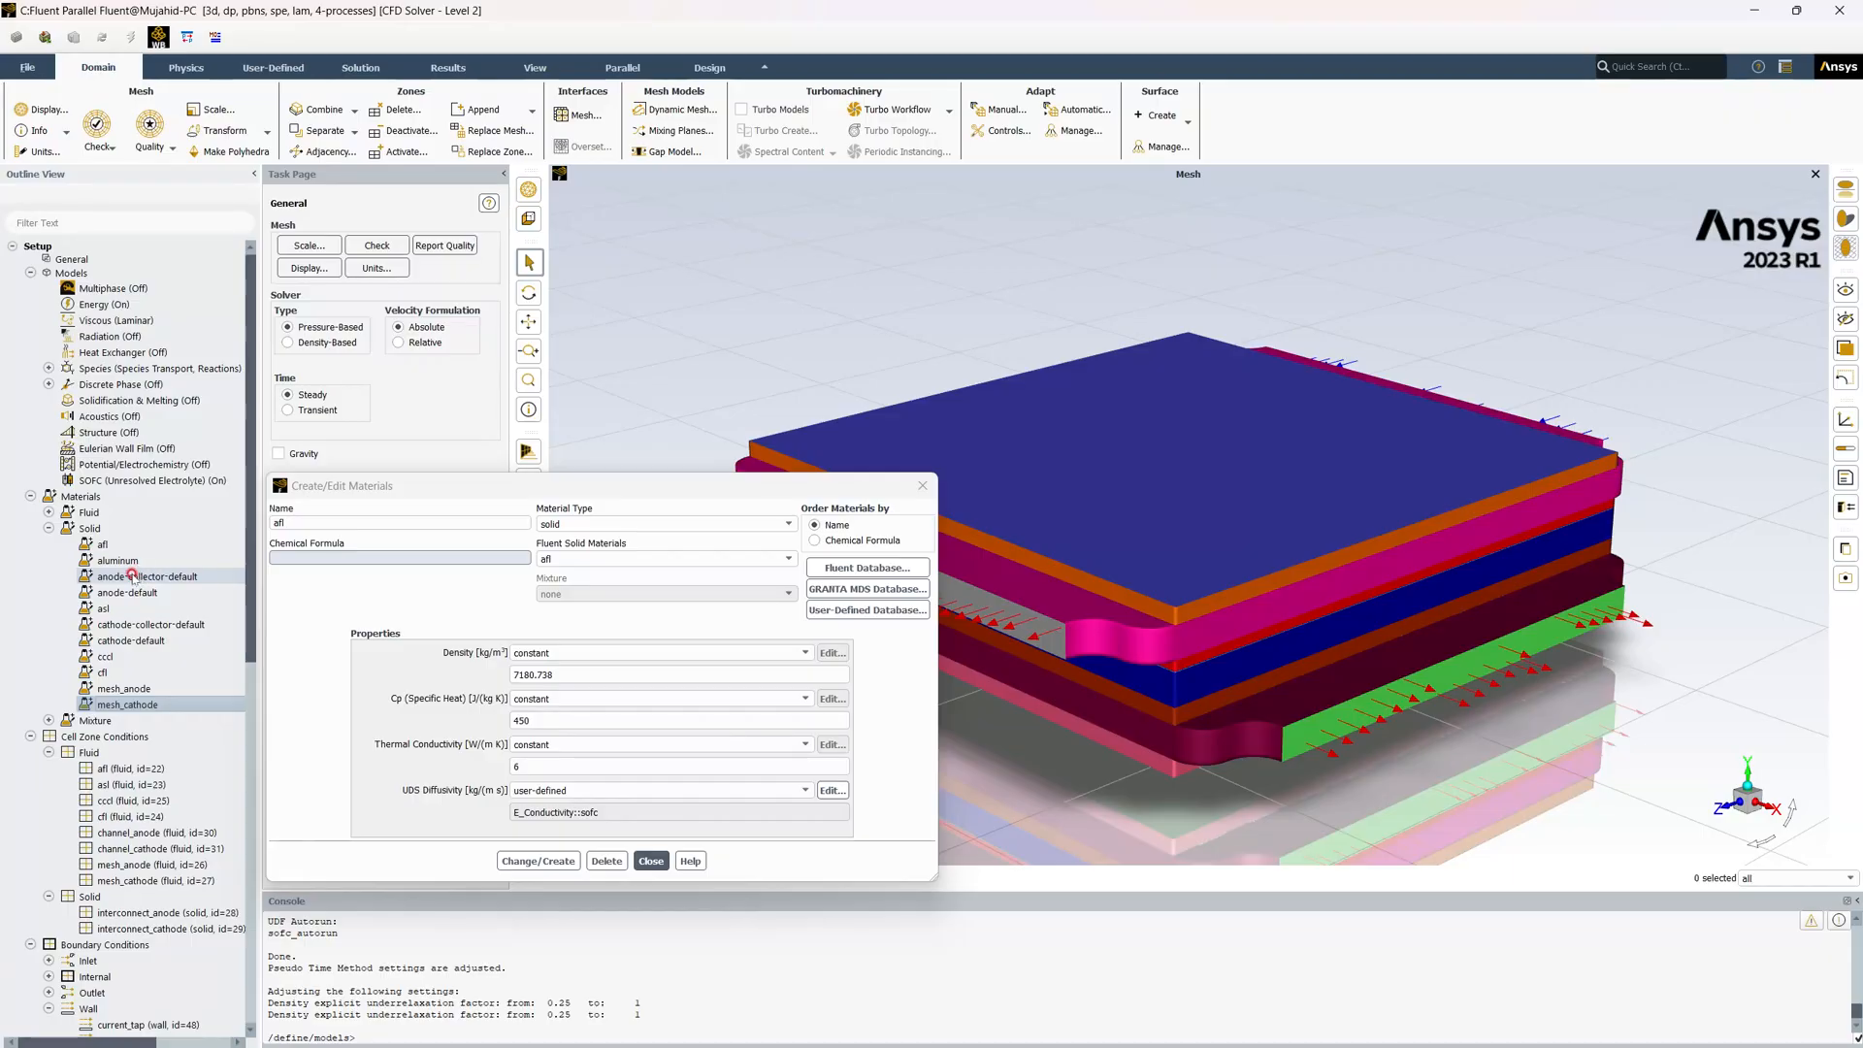
Copy the solid material cathode-collector-default and name the copy interconnects
{"action": "right_click", "coordinate": [141, 625]}
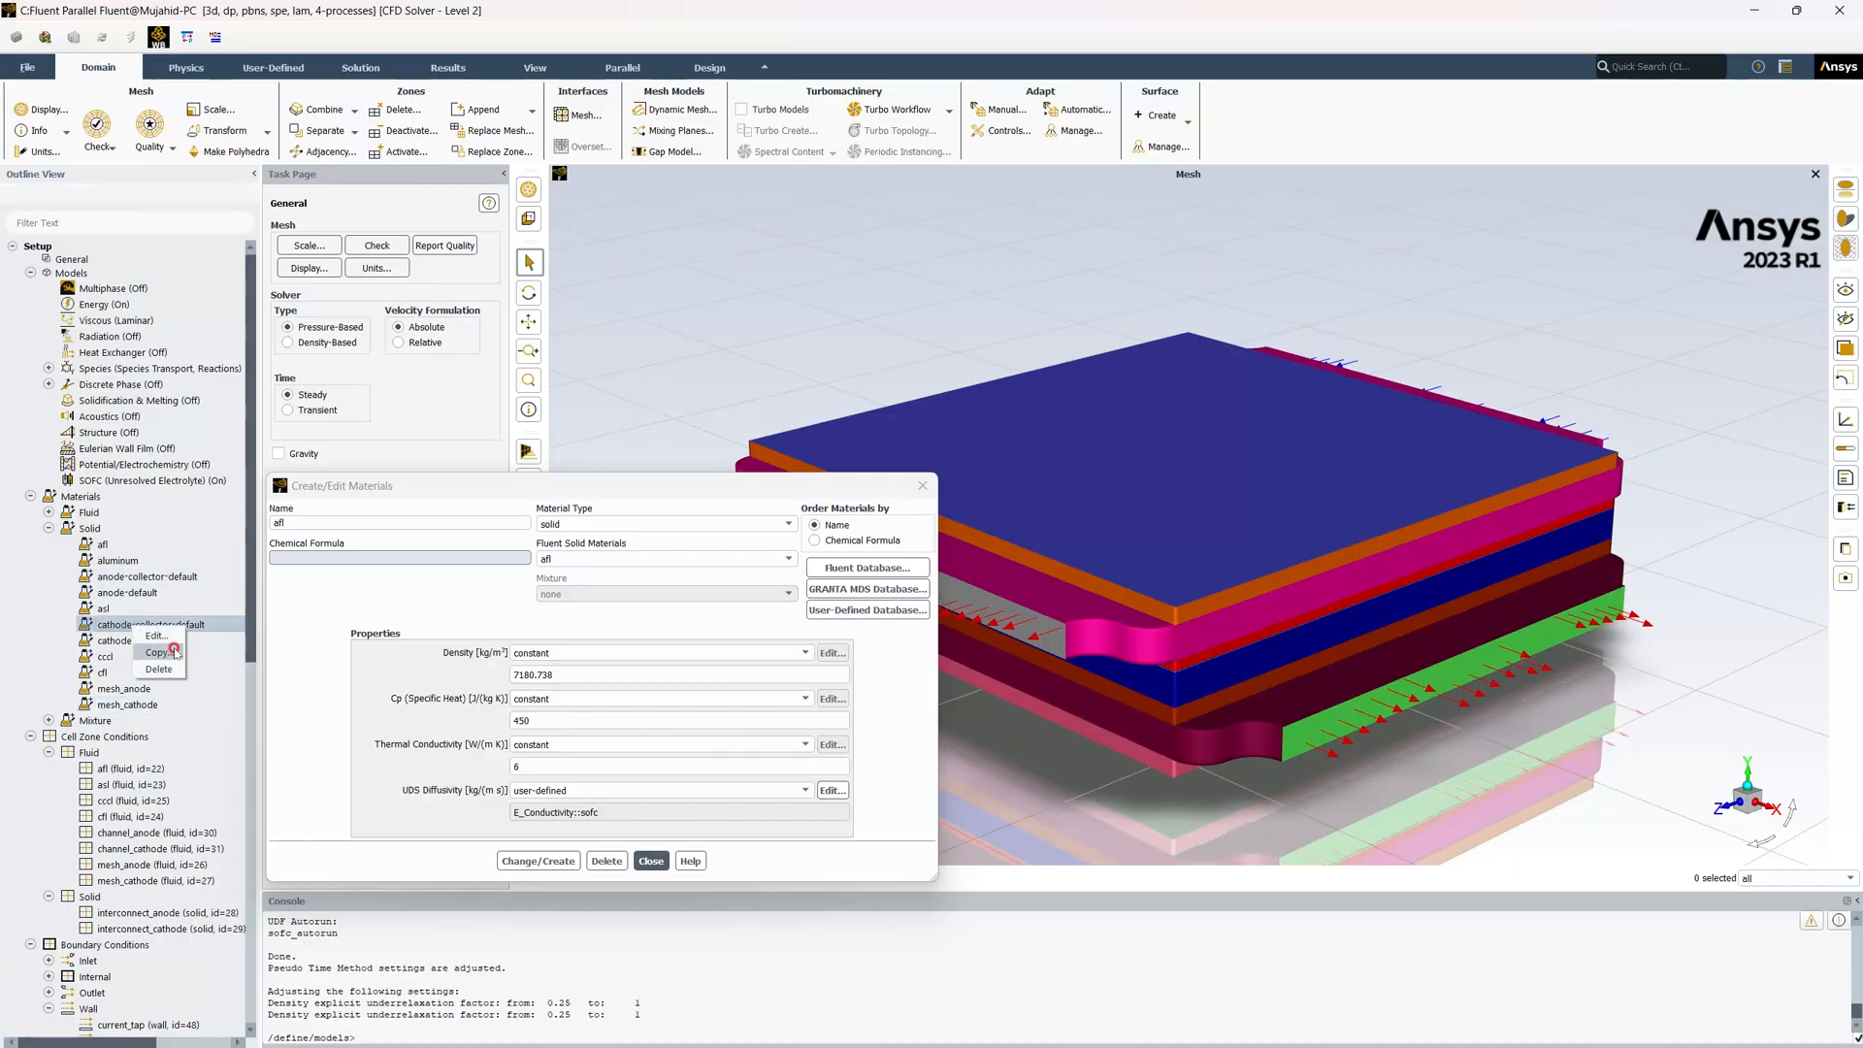
{"action": "left_click", "coordinate": [160, 652]}
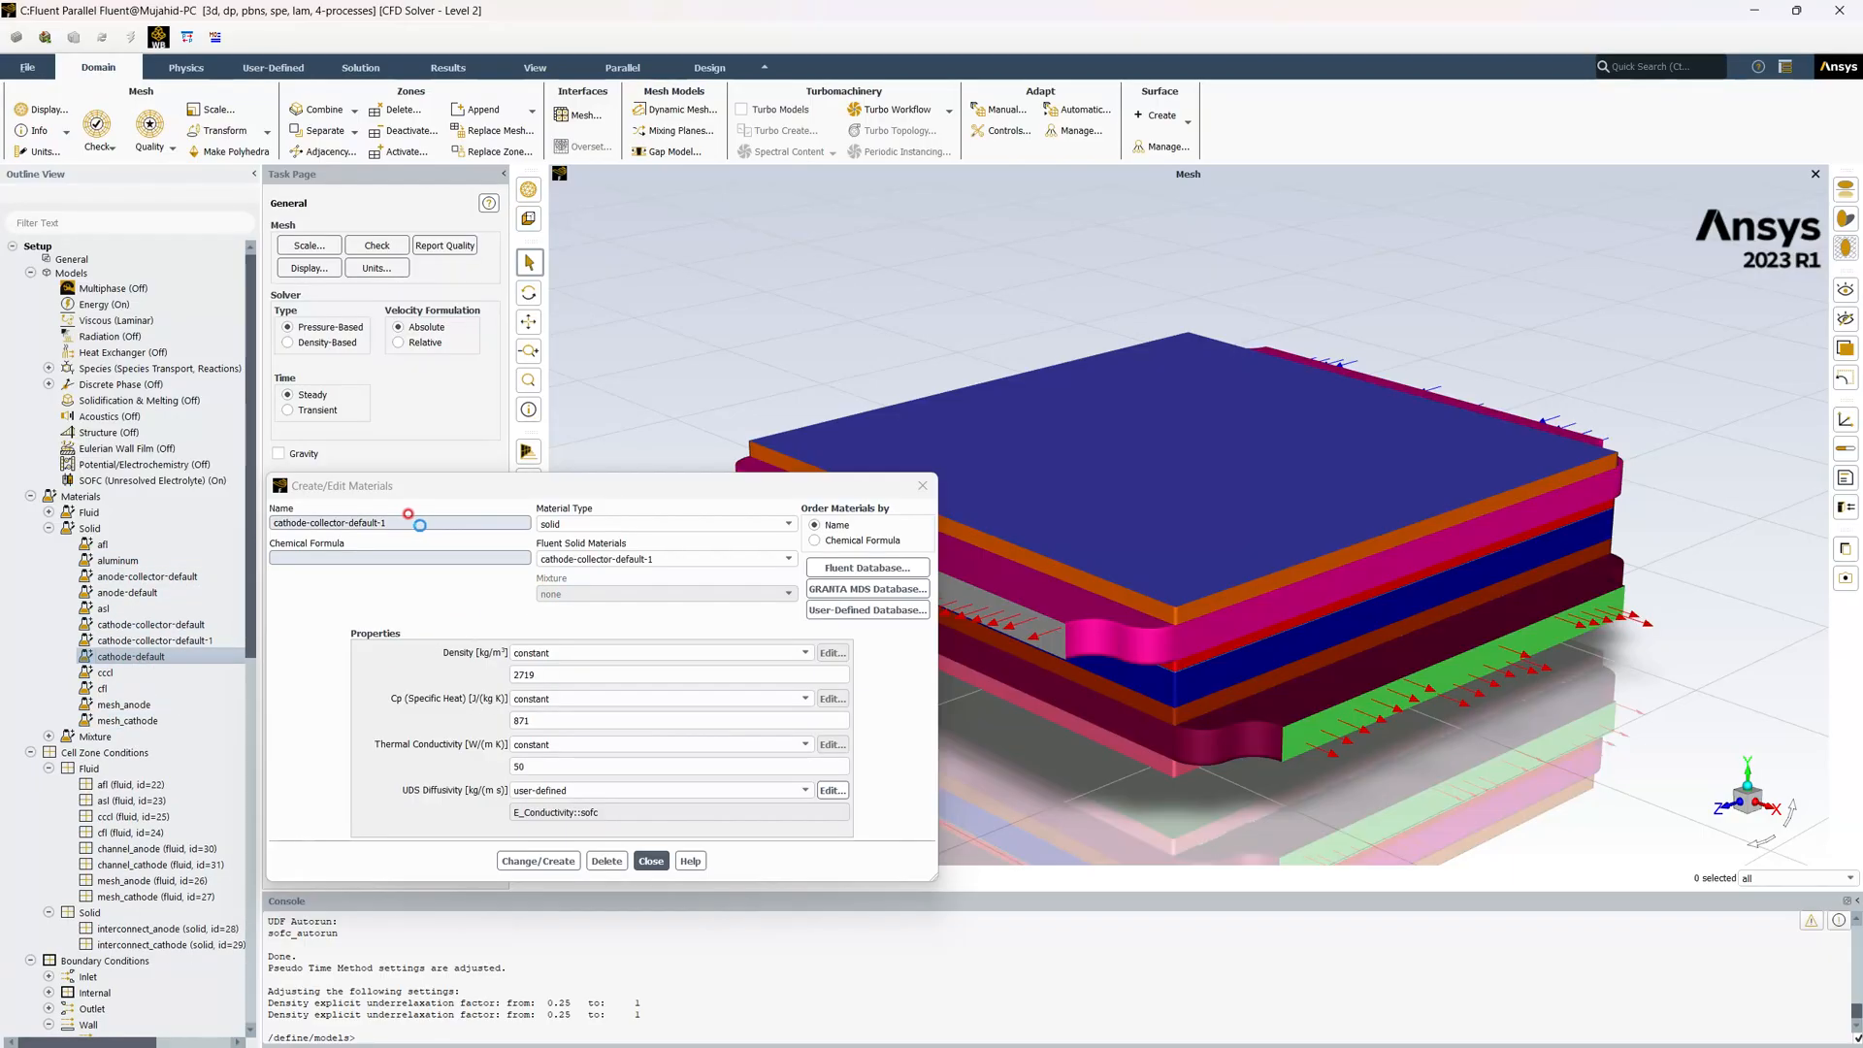
{"action": "left_click_drag", "start_coordinate": [420, 525], "coordinate": [171, 517]}
{"action": "type", "text": "interco"}
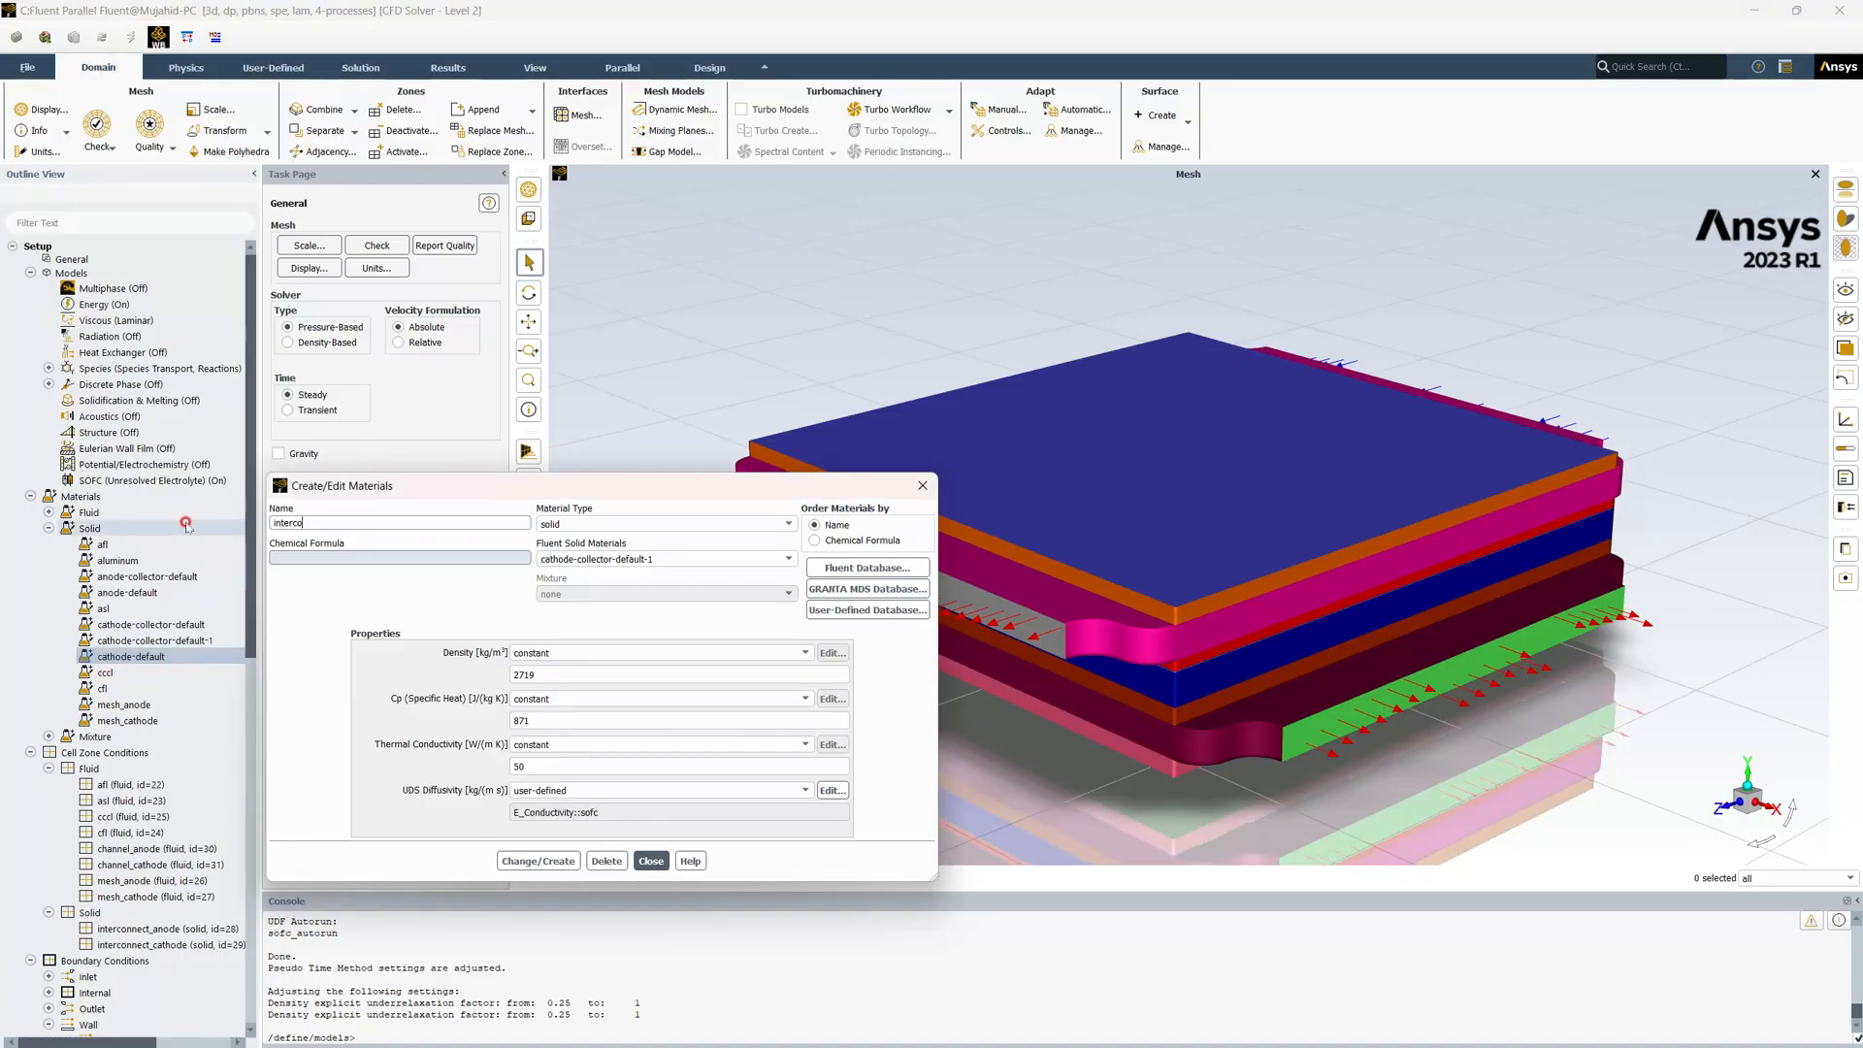
{"action": "type", "text": "nnects"}
Give interconnects a density of 7850 kg/m³, specific heat of 550 J/(kg K) and thermal conductivity of 20 W/(m K), overwriting the copied material
{"action": "left_click_drag", "start_coordinate": [548, 674], "coordinate": [407, 674]}
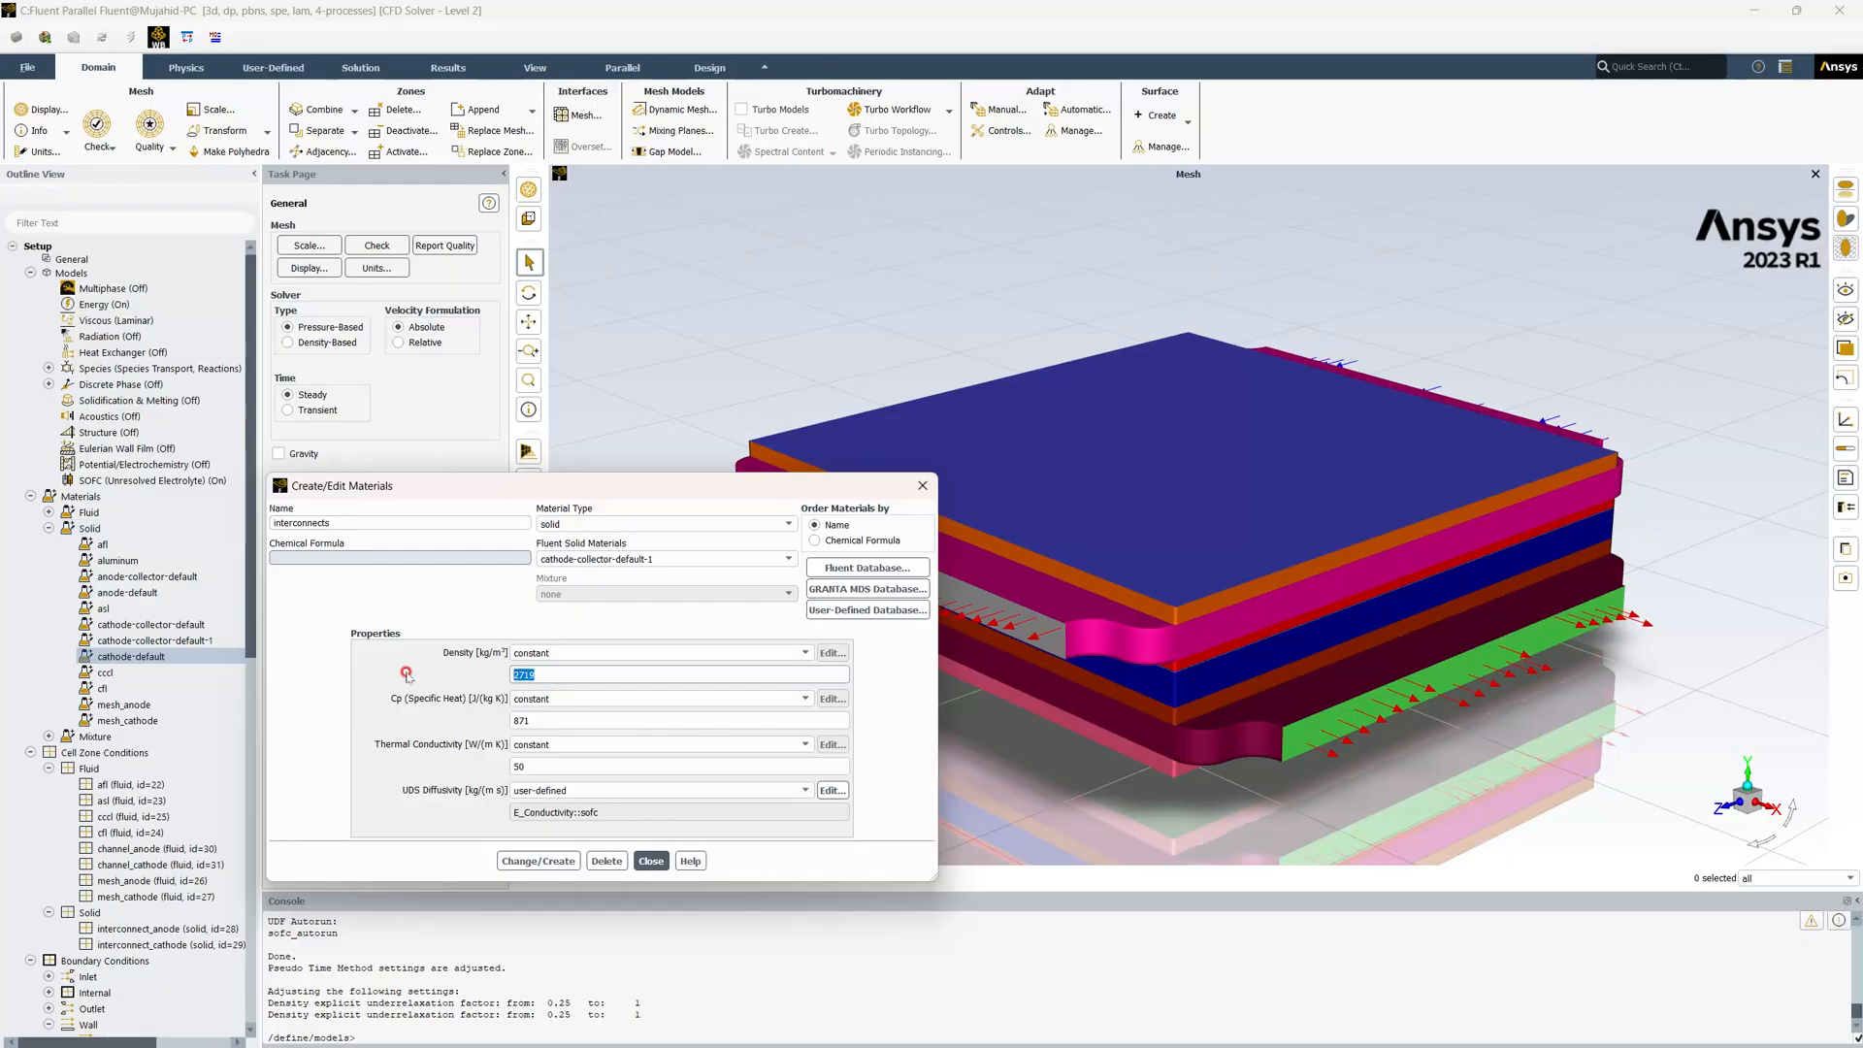
{"action": "left_click_drag", "start_coordinate": [532, 721], "coordinate": [425, 703]}
{"action": "type", "text": "5"}
{"action": "left_click_drag", "start_coordinate": [533, 768], "coordinate": [456, 756]}
{"action": "type", "text": "20"}
{"action": "left_click", "coordinate": [538, 861]}
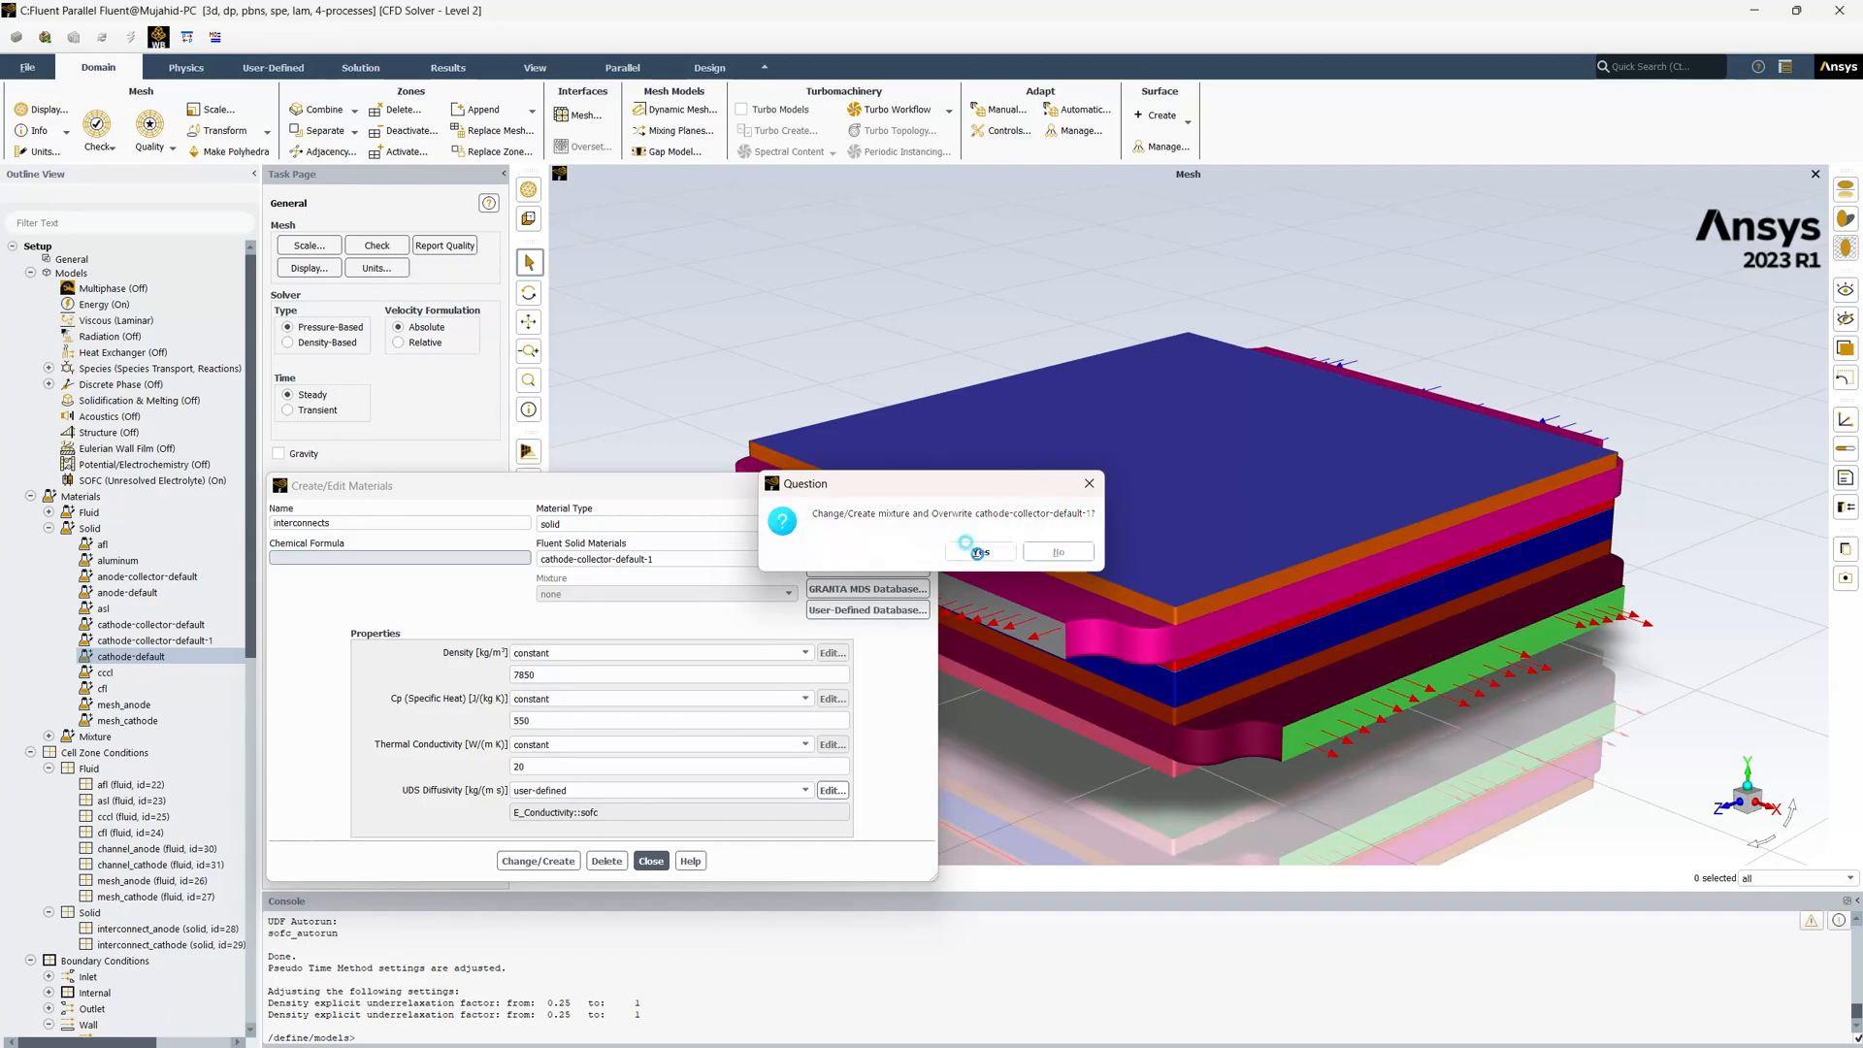
{"action": "left_click", "coordinate": [980, 551]}
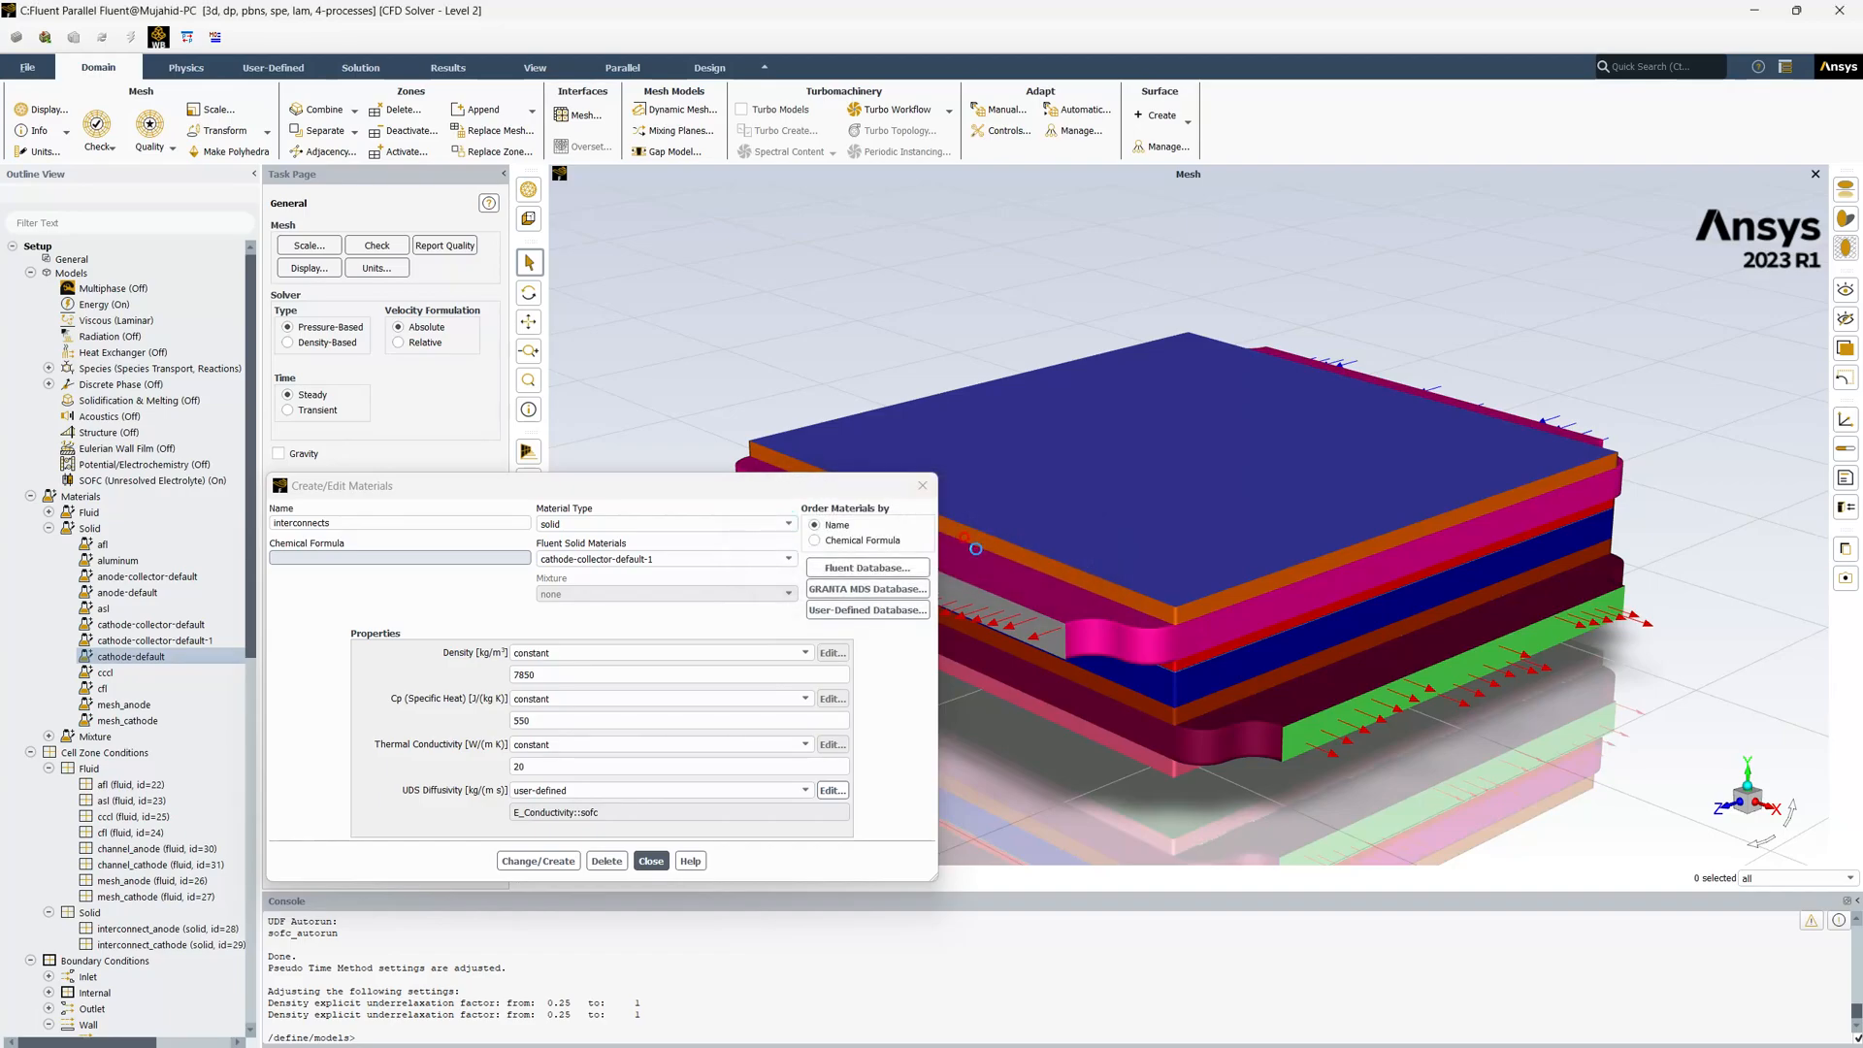
Delete the solid materials anode-collector-default and anode-default, confirming each deletion
{"action": "left_click", "coordinate": [142, 562]}
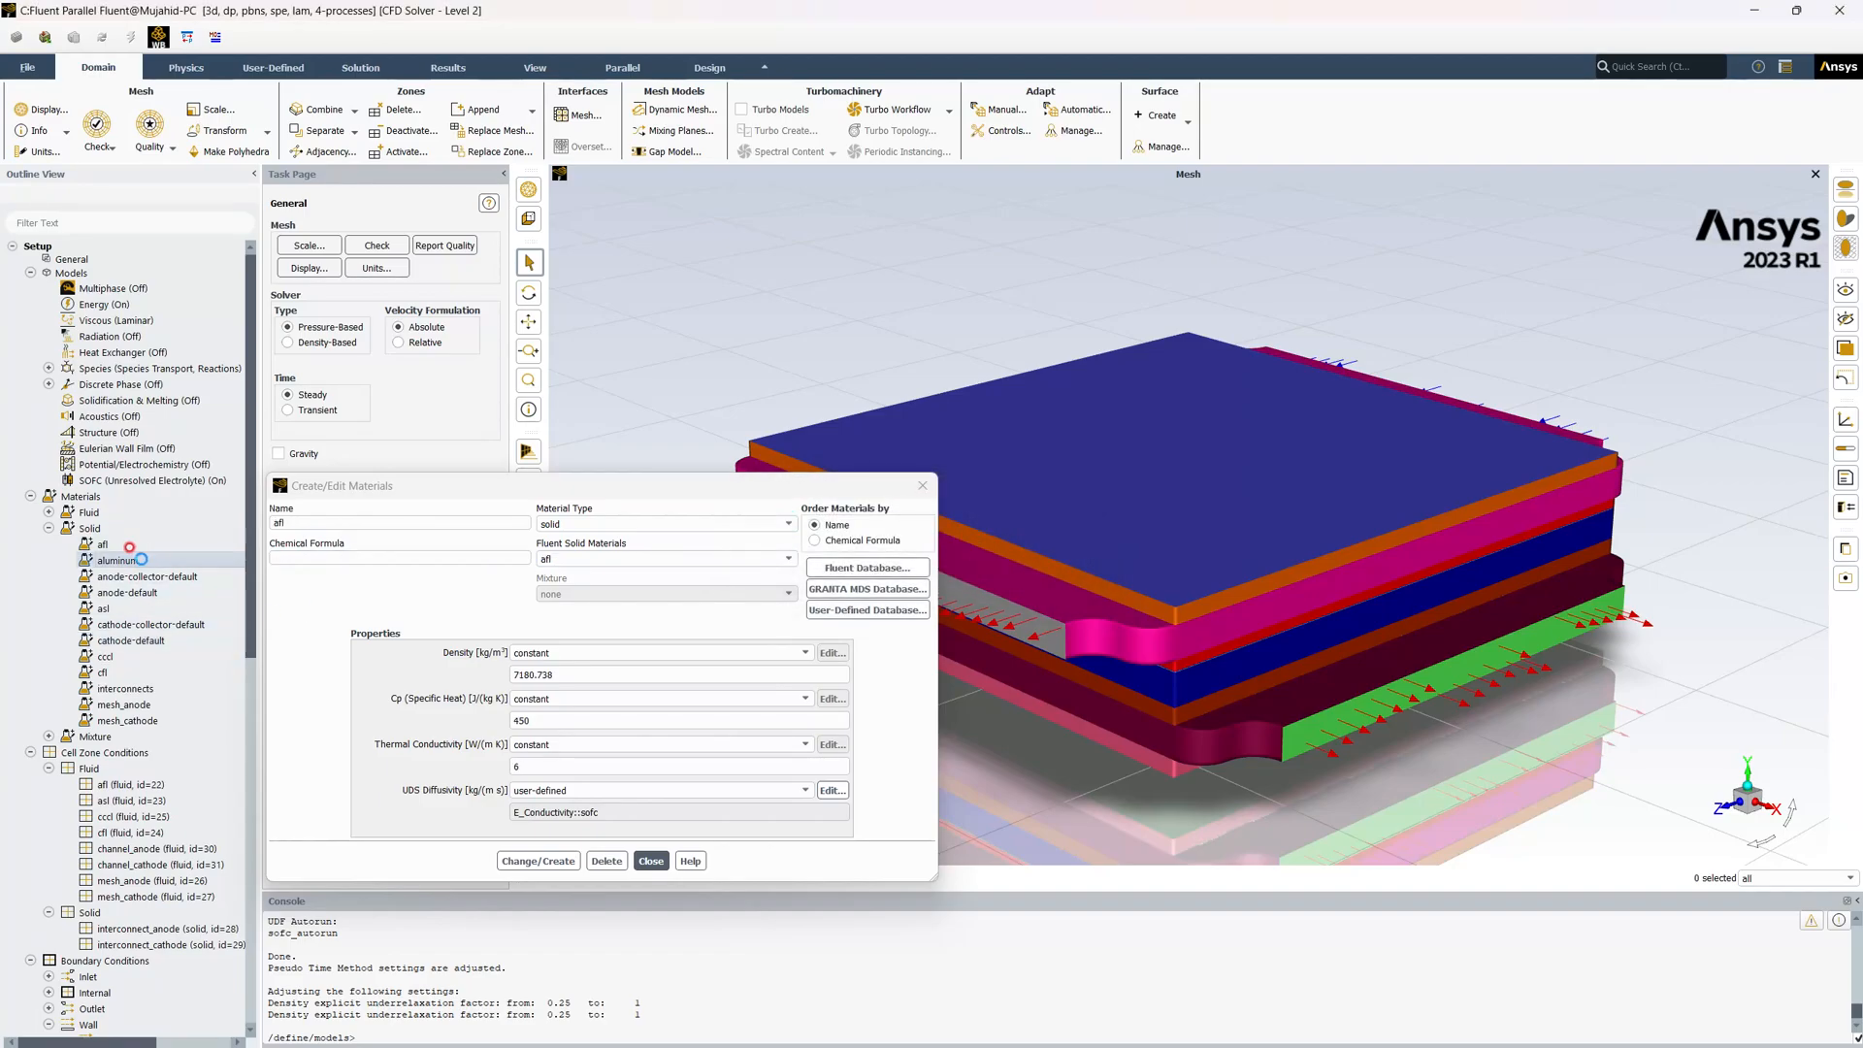
{"action": "left_click", "coordinate": [136, 579]}
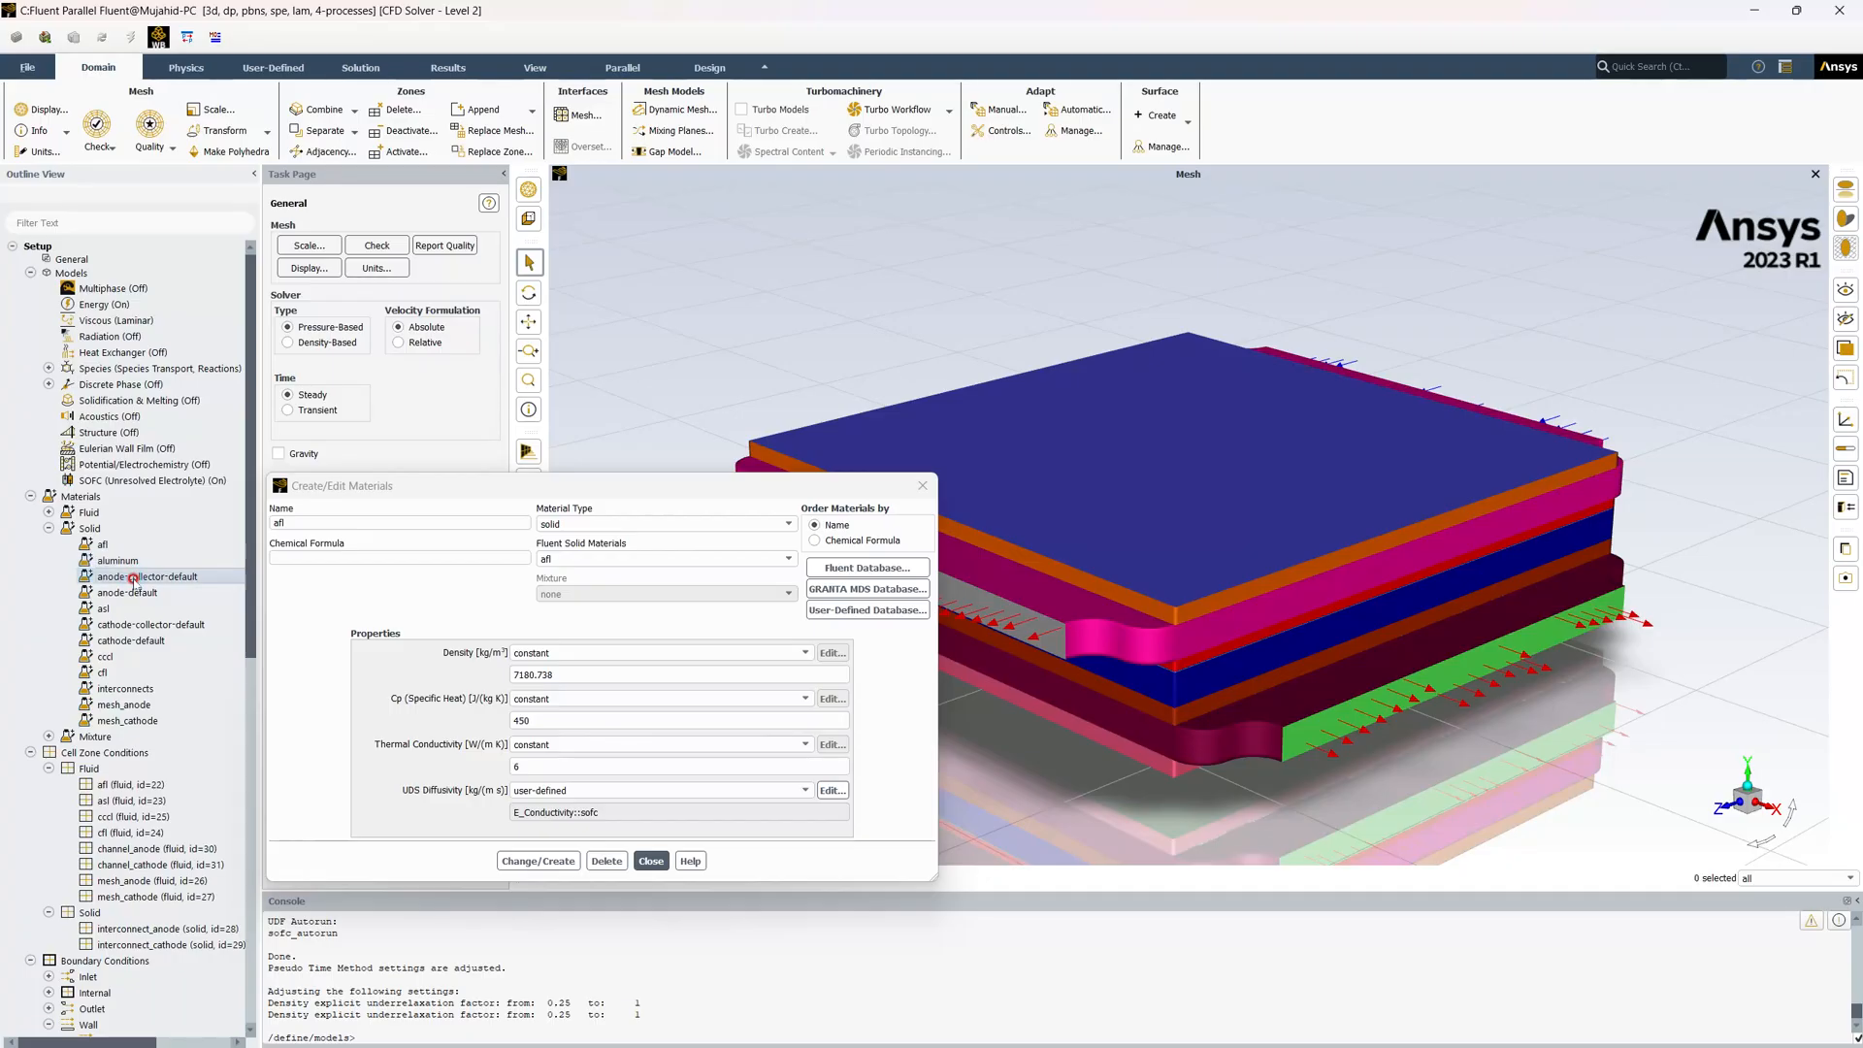
{"action": "right_click", "coordinate": [136, 579]}
{"action": "left_click", "coordinate": [160, 611]}
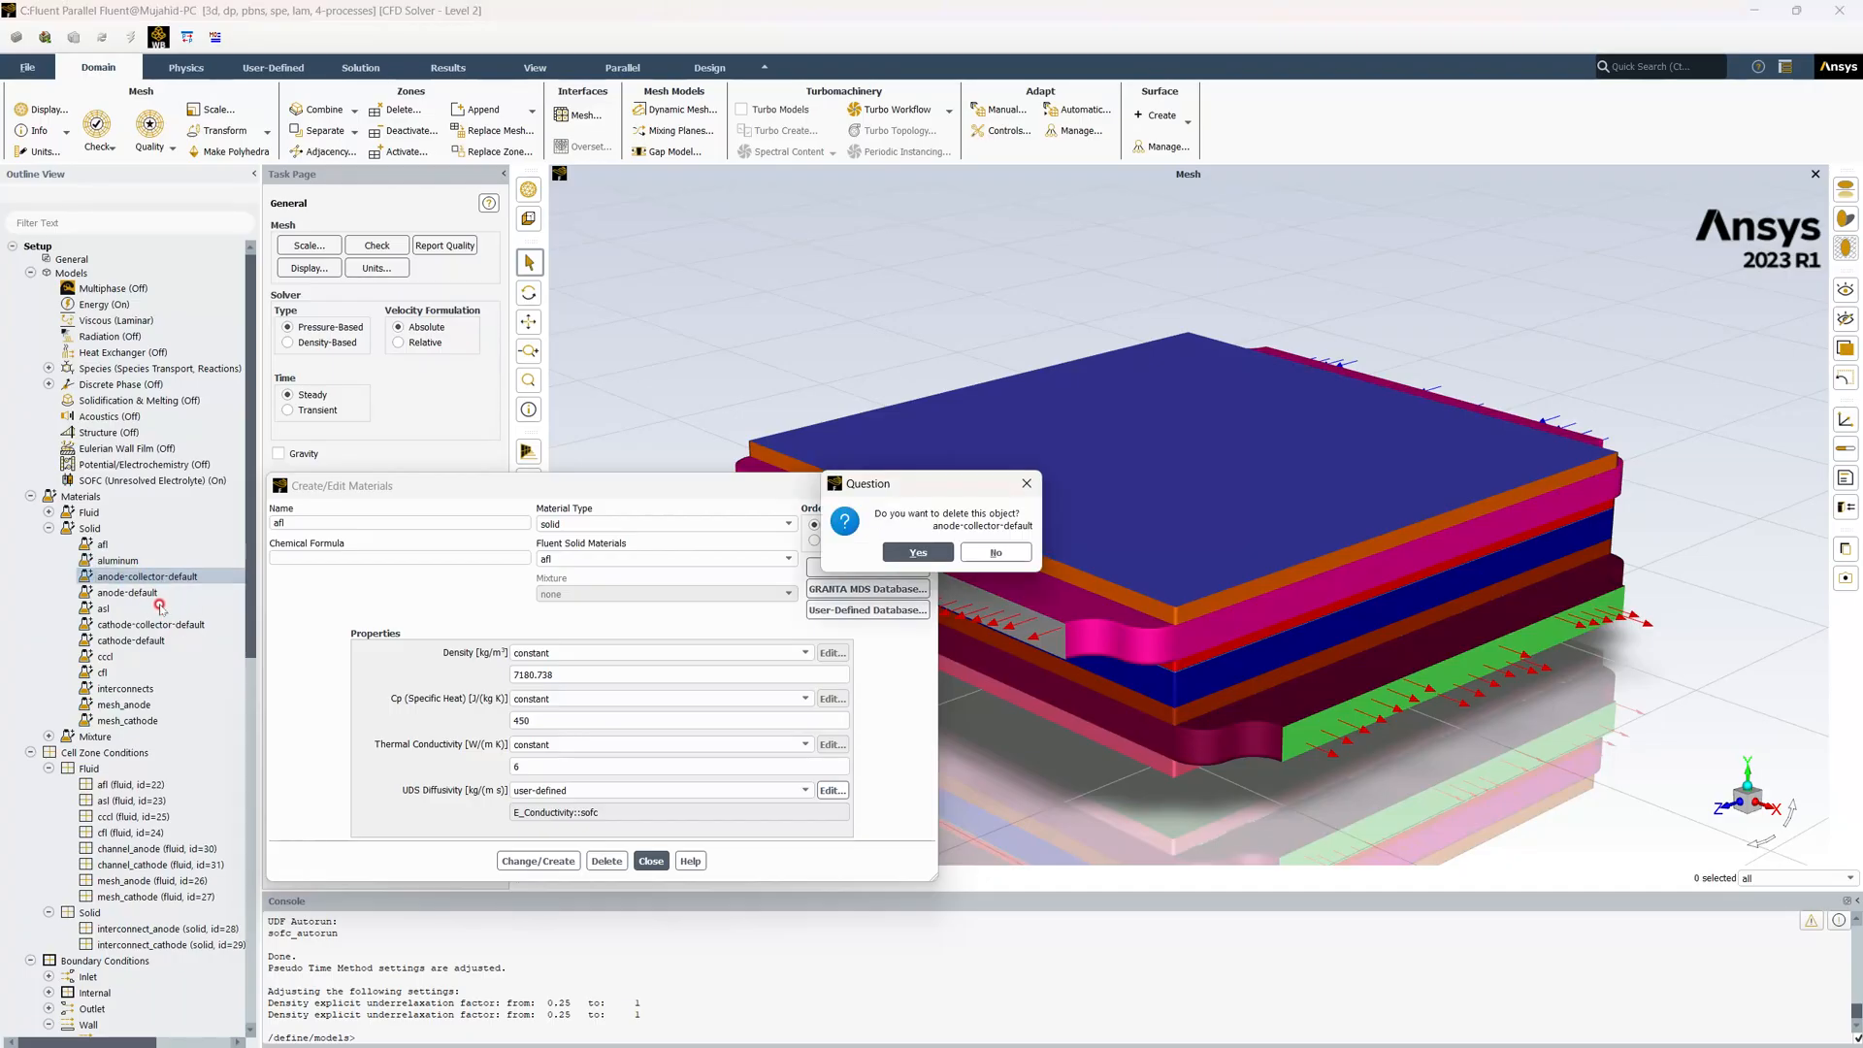
{"action": "left_click", "coordinate": [908, 561]}
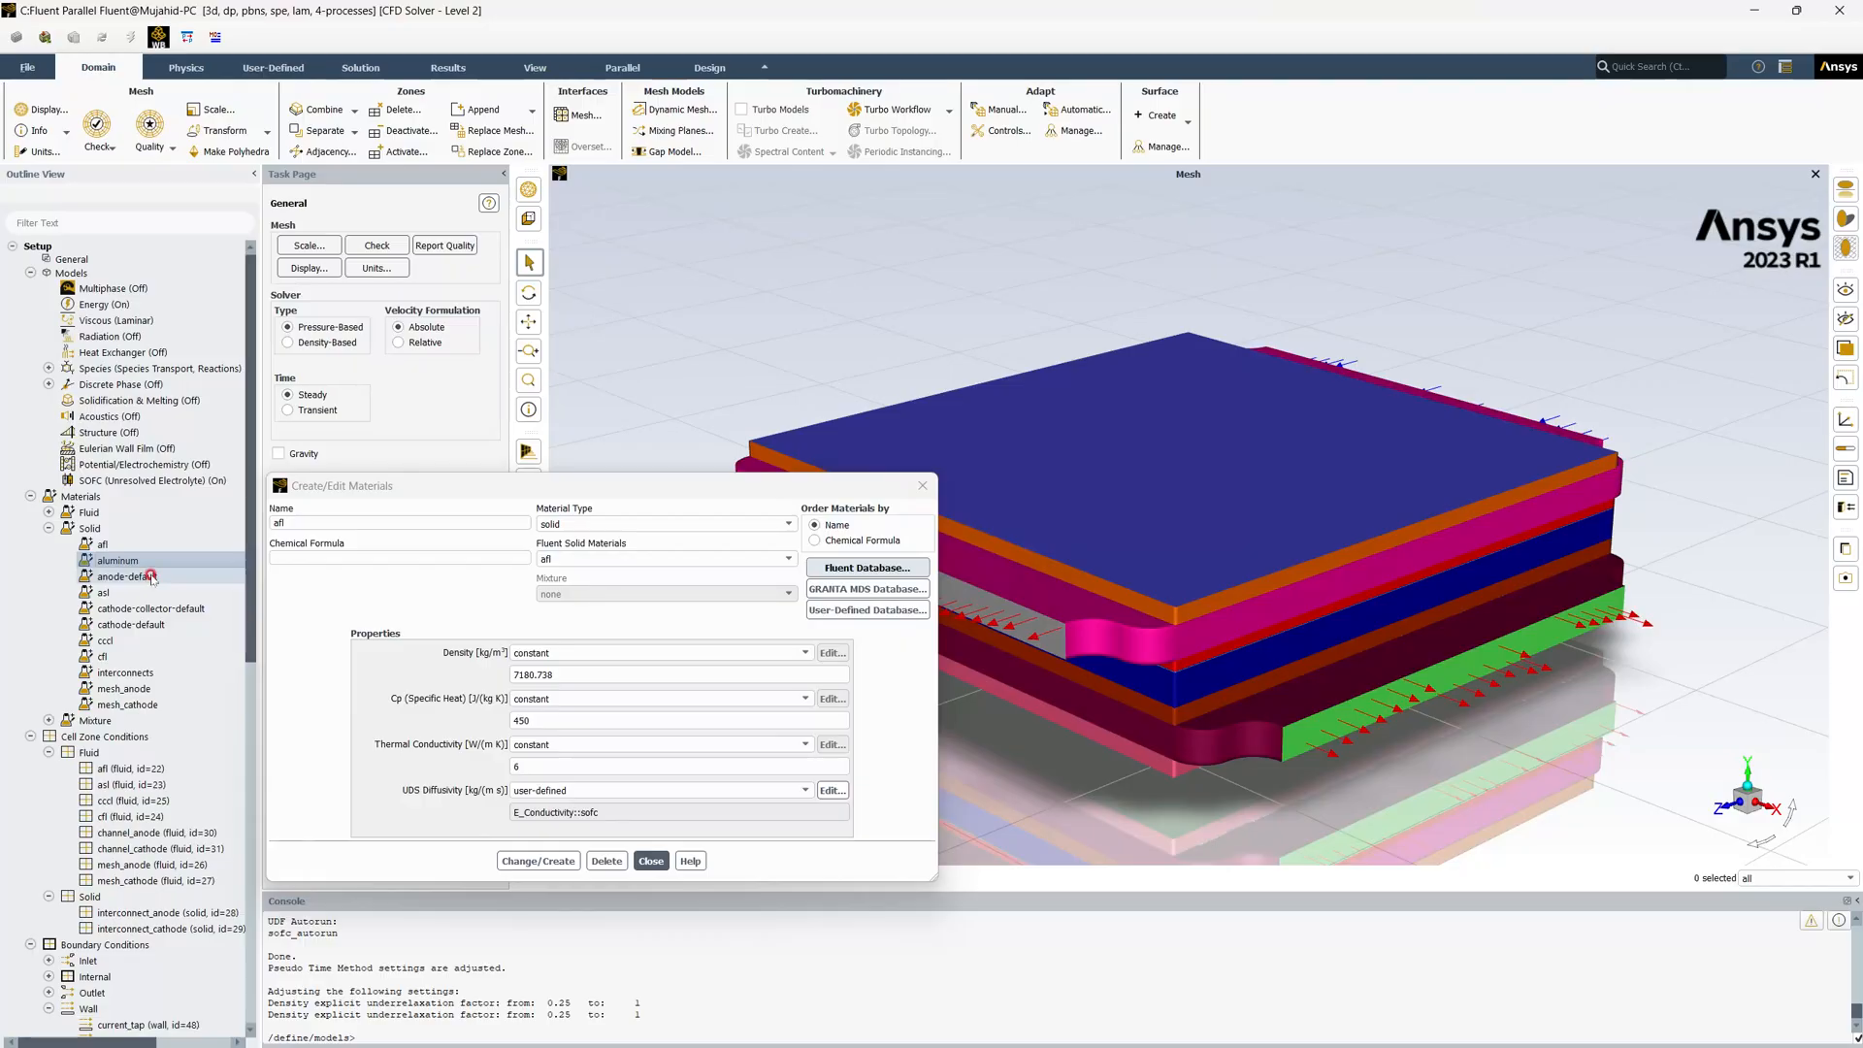
{"action": "right_click", "coordinate": [151, 577]}
{"action": "left_click", "coordinate": [178, 618]}
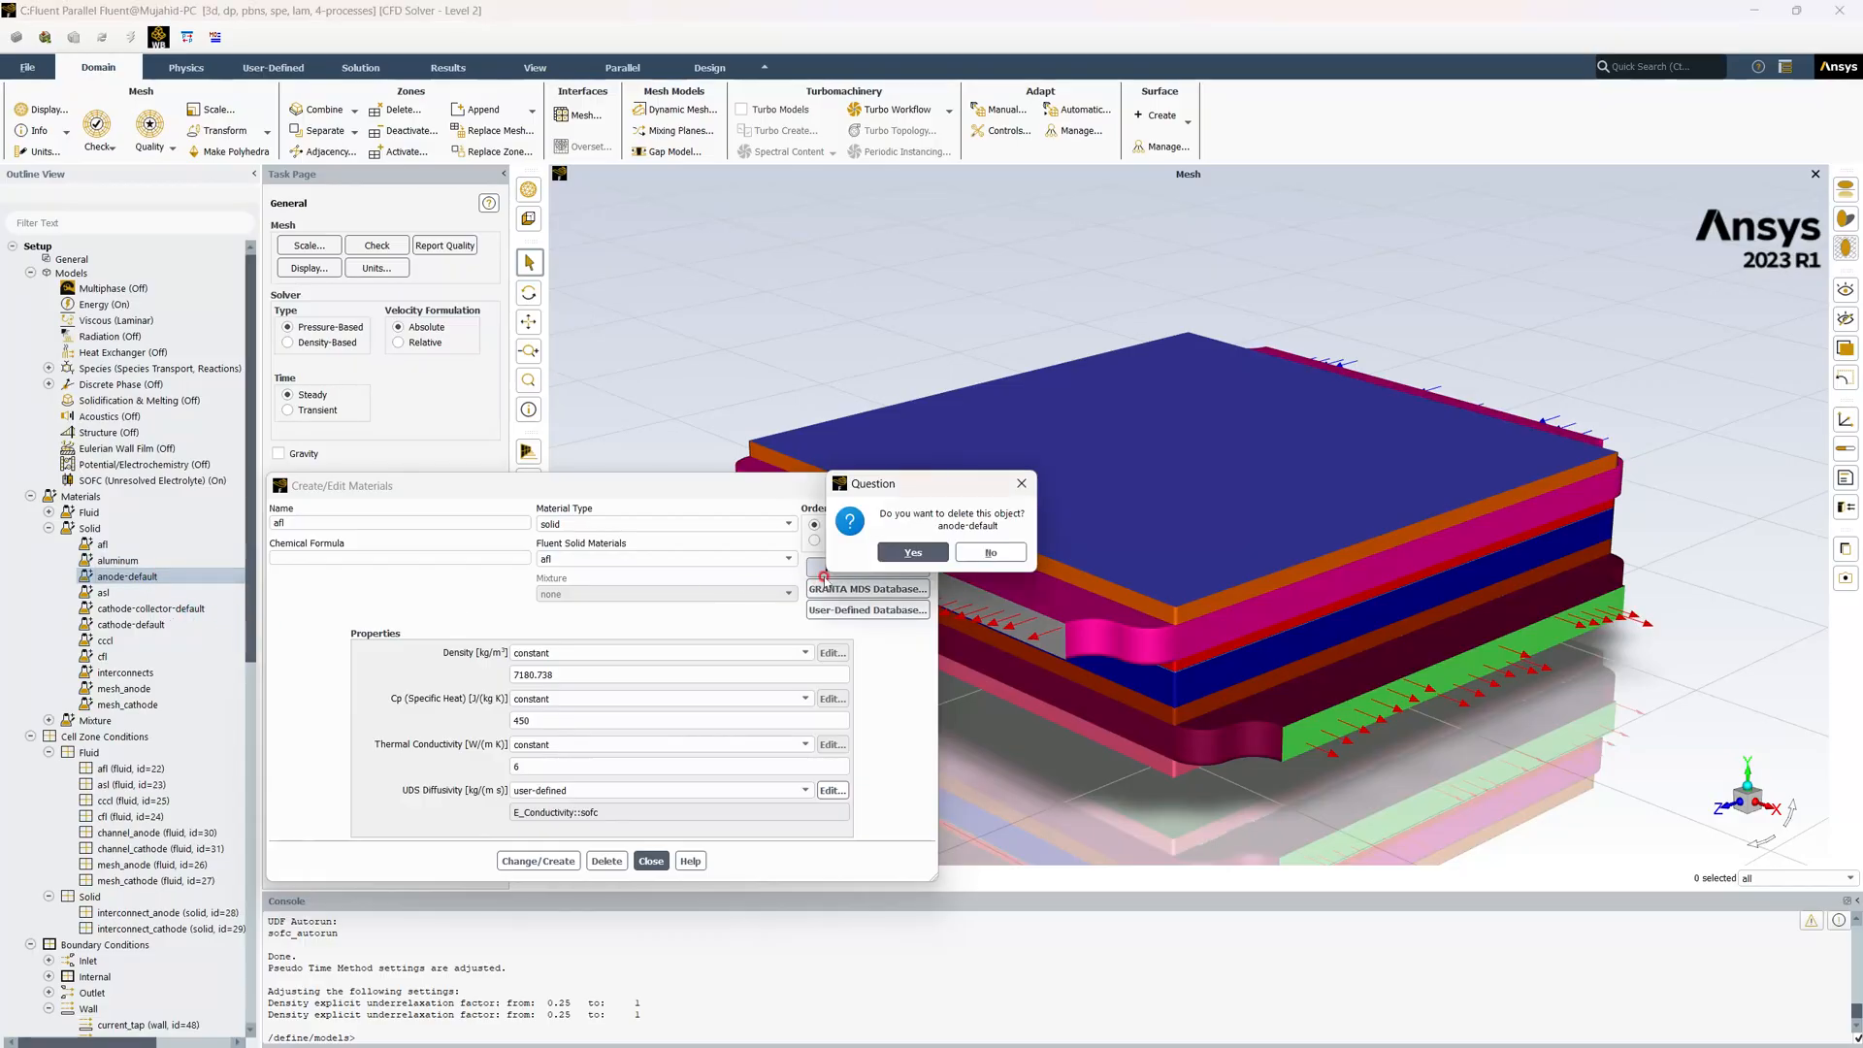
{"action": "left_click", "coordinate": [899, 553]}
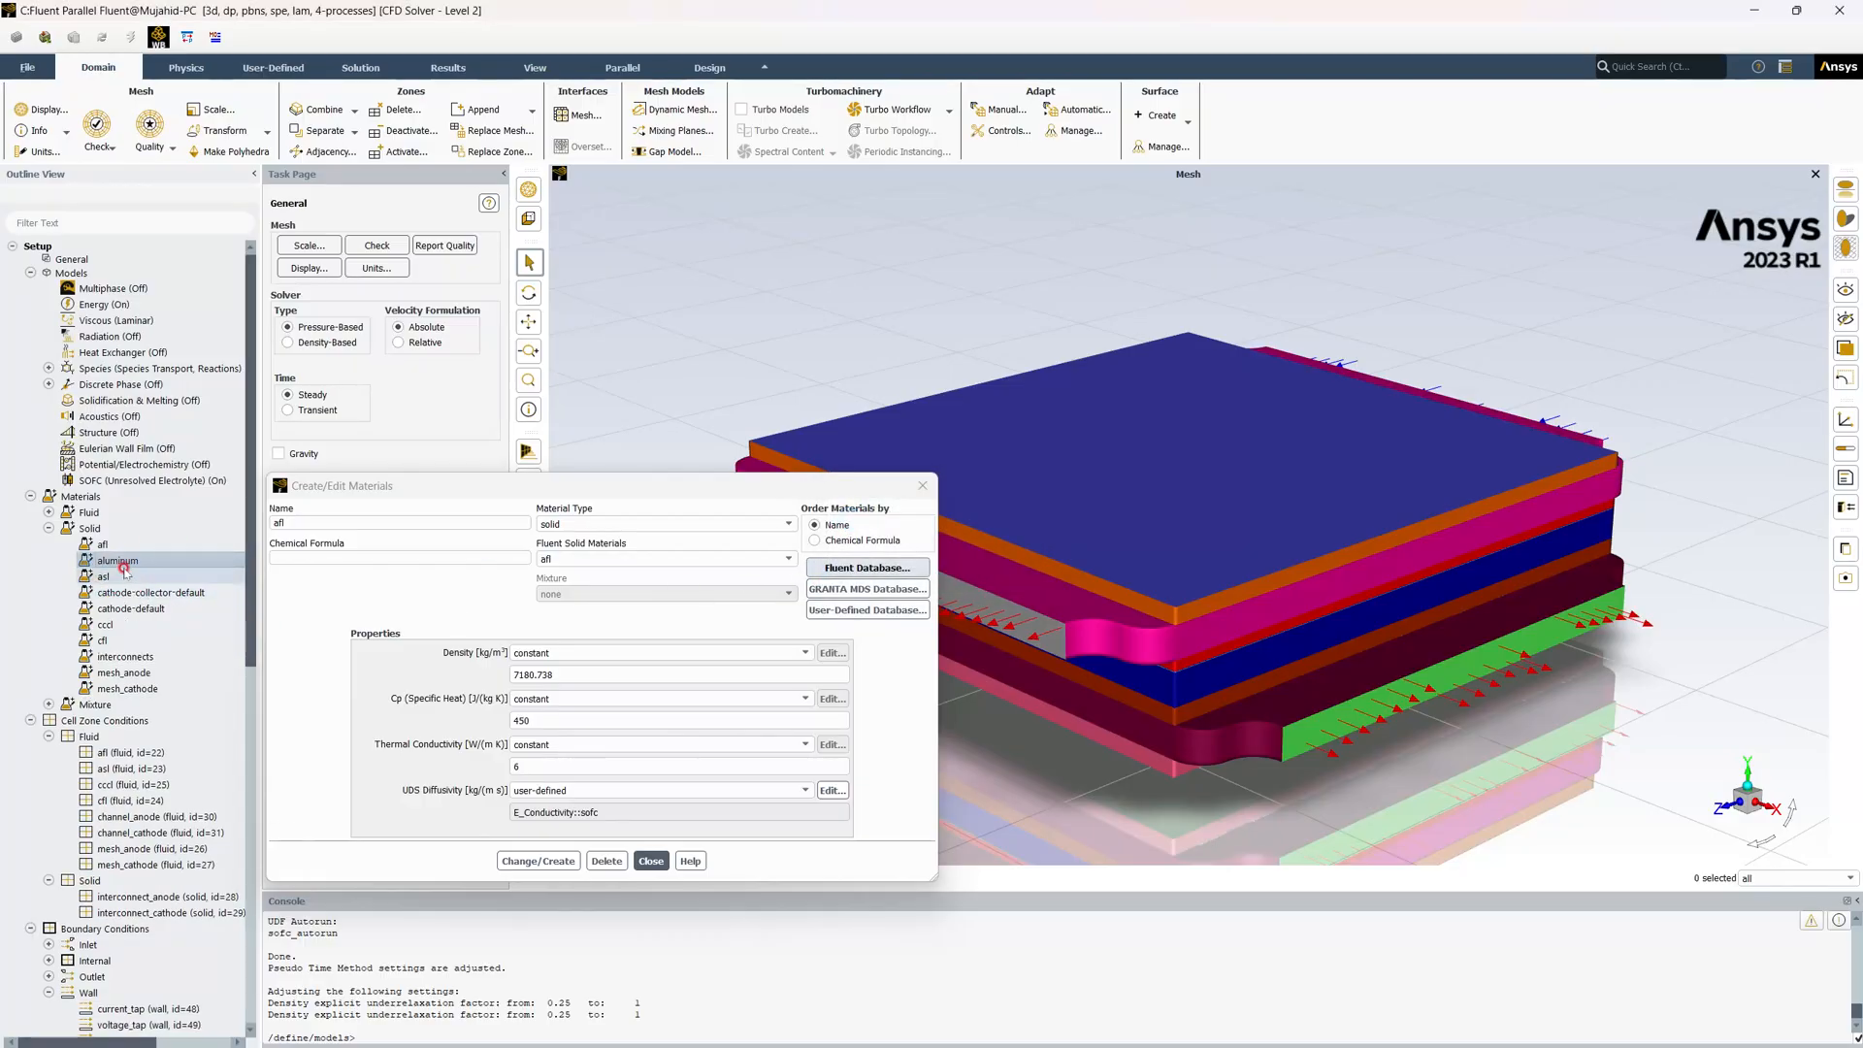
Delete the solid materials cathode-collector-default and cathode-default, confirming each deletion
{"action": "right_click", "coordinate": [121, 590]}
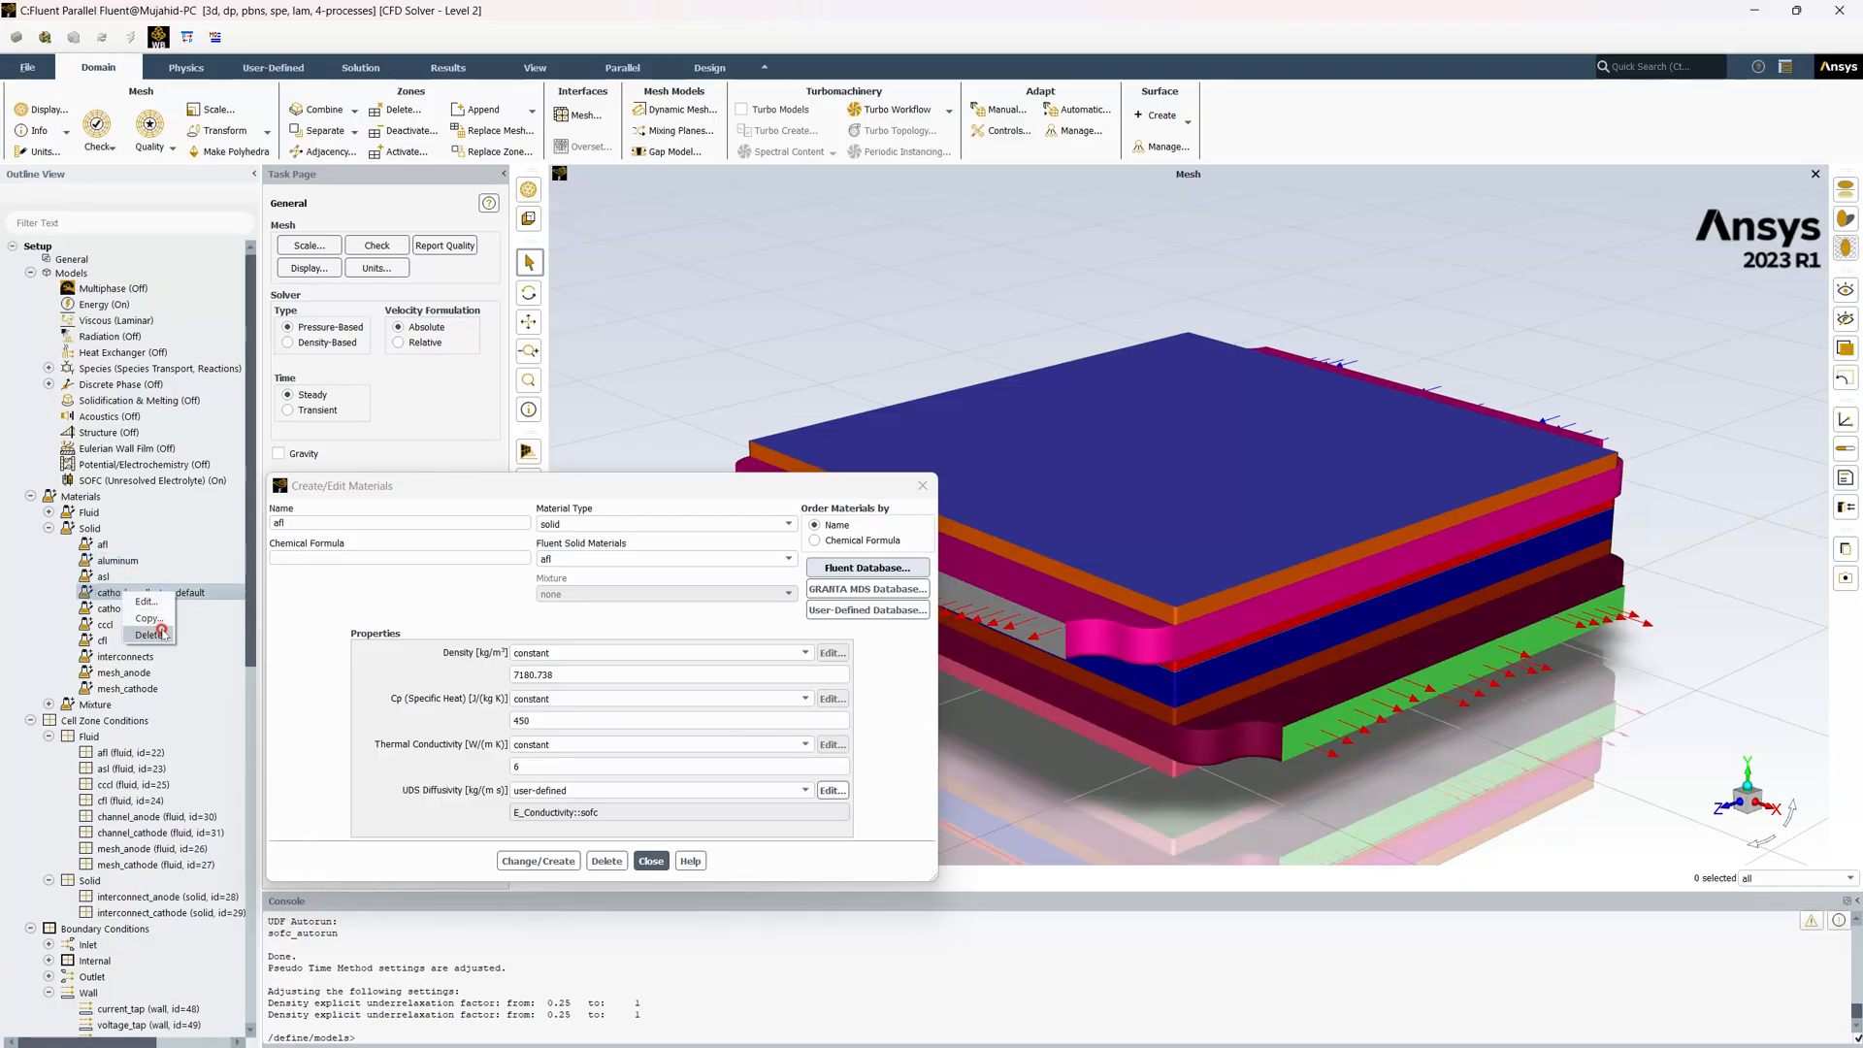
{"action": "left_click", "coordinate": [161, 631]}
{"action": "left_click", "coordinate": [929, 553]}
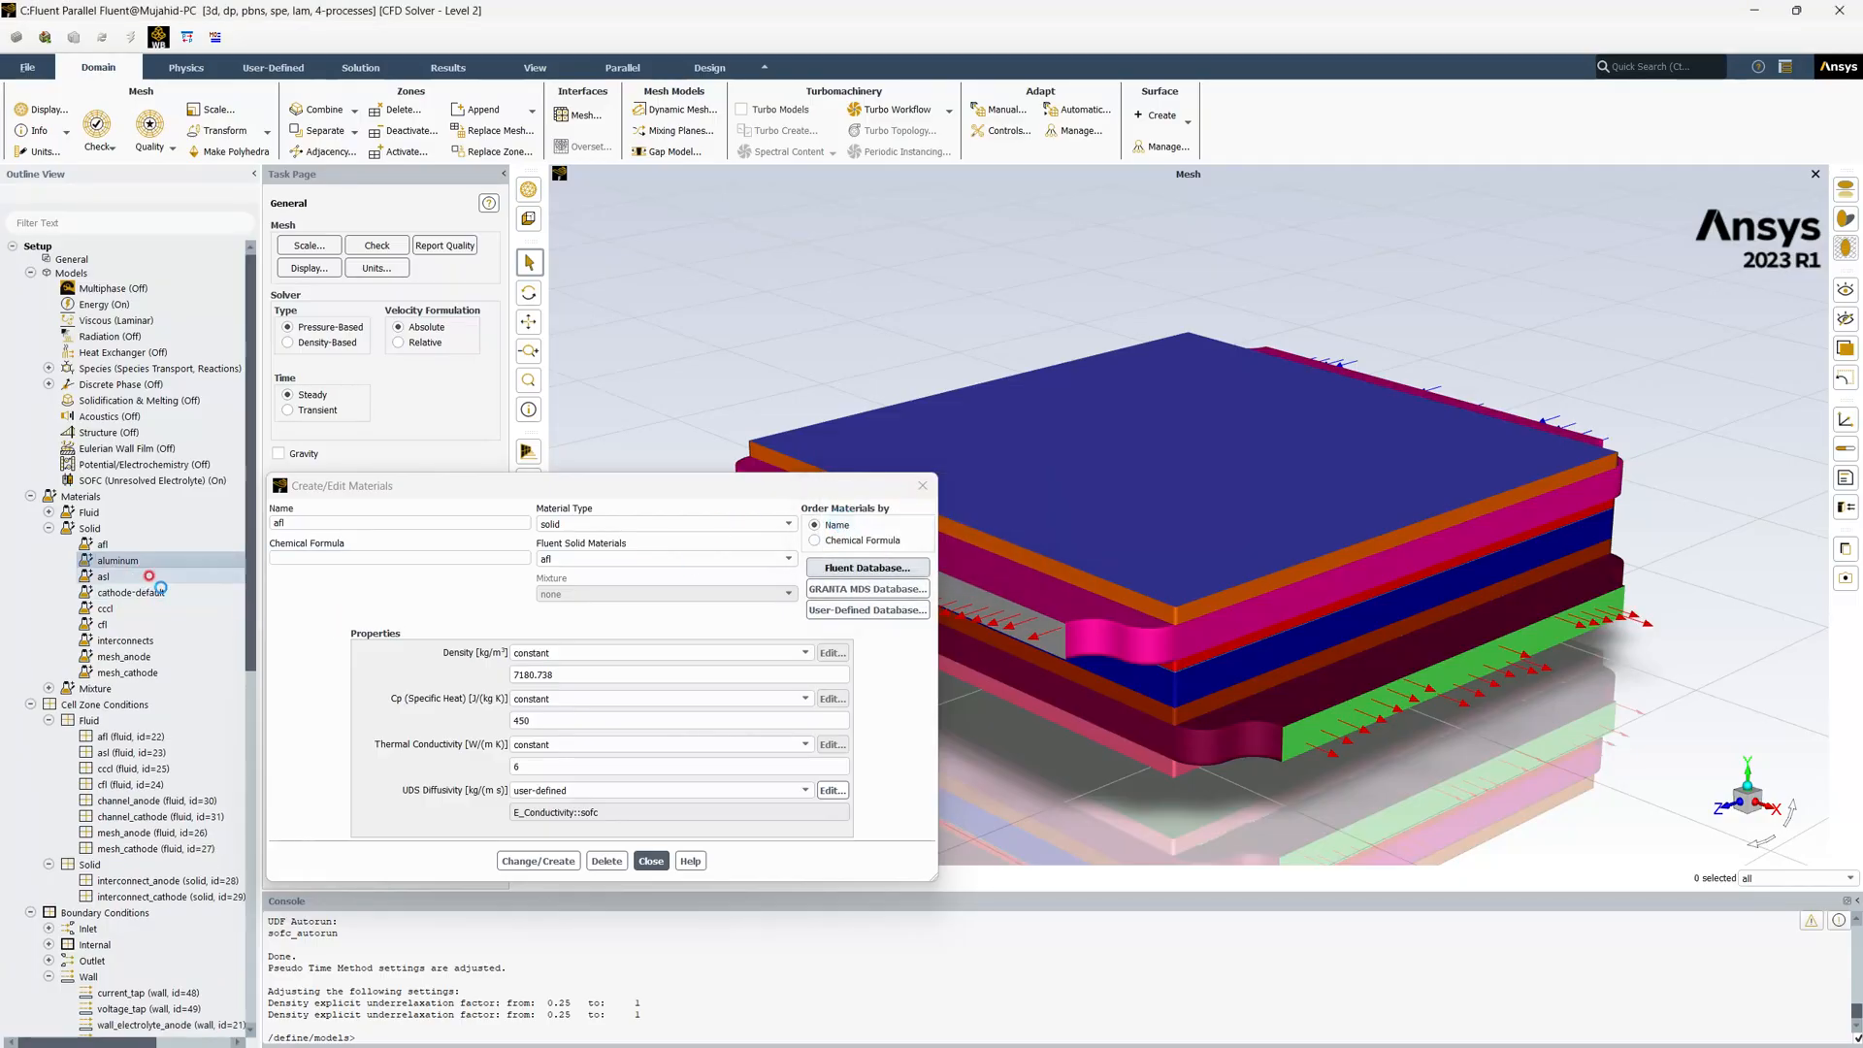
{"action": "right_click", "coordinate": [147, 594]}
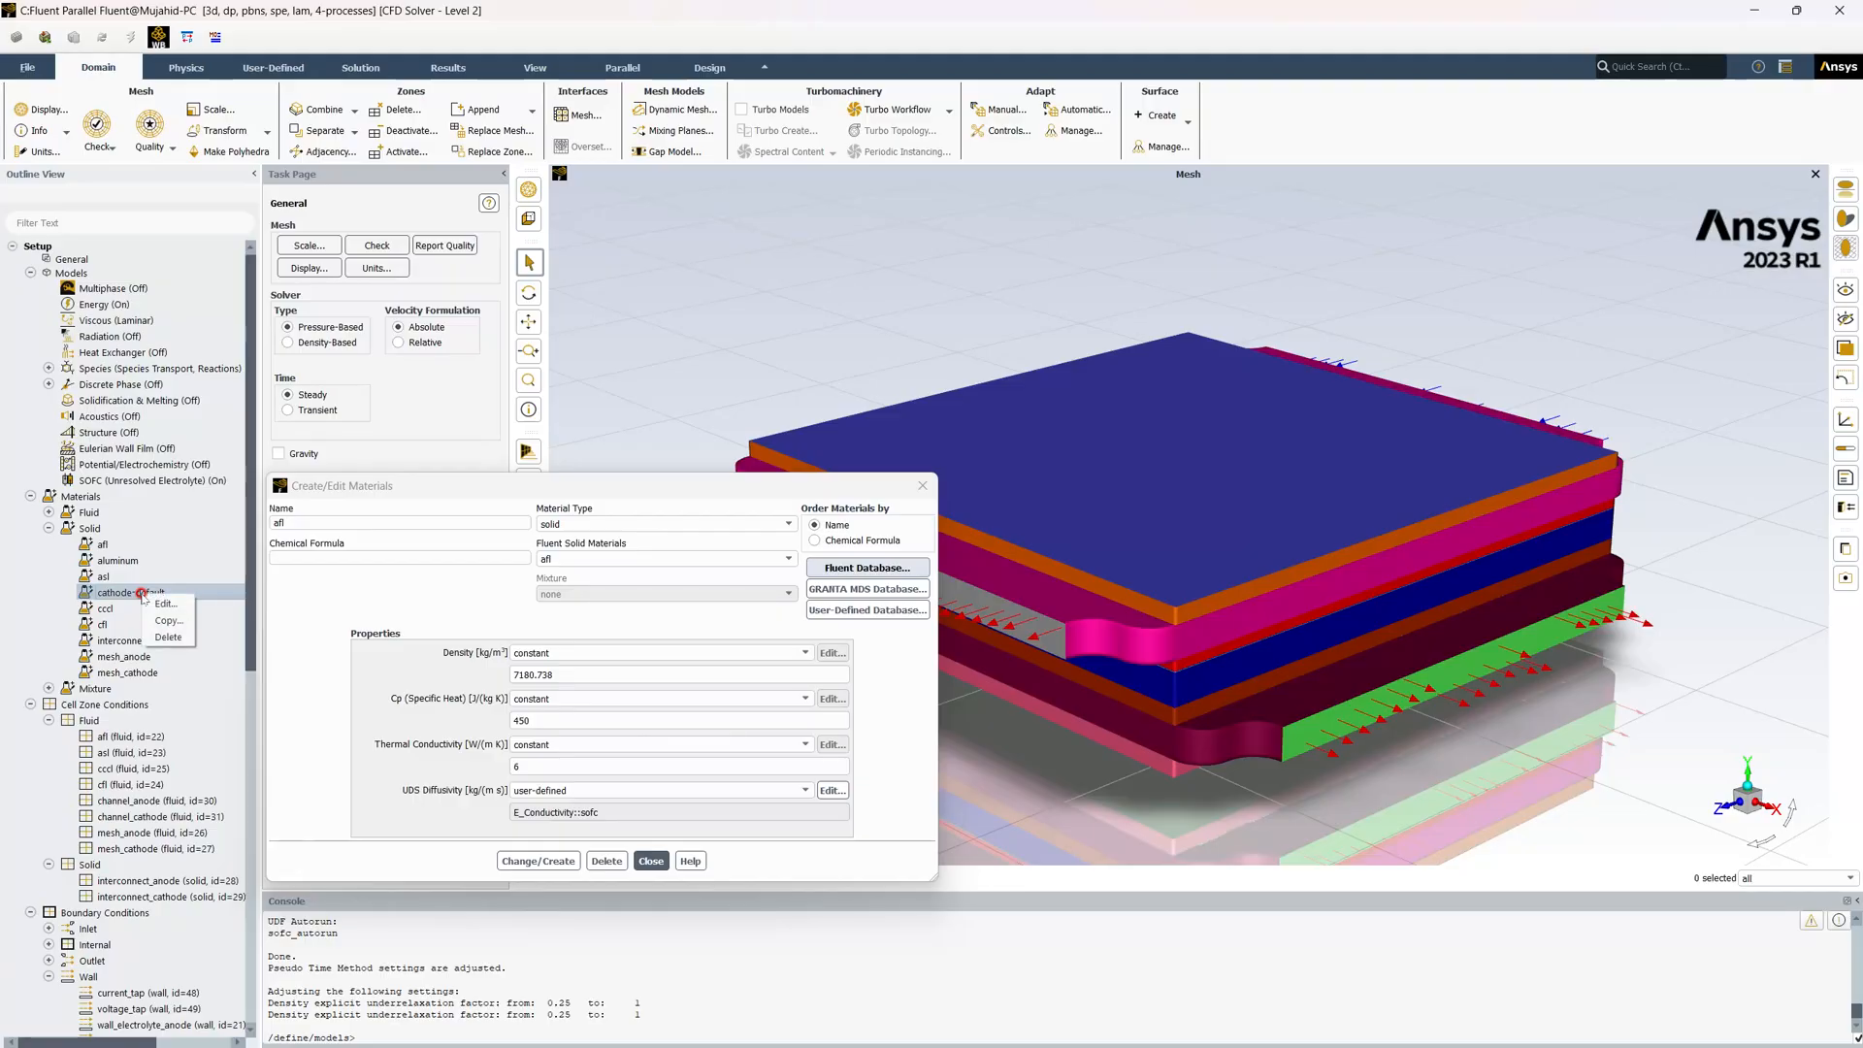
{"action": "left_click", "coordinate": [169, 637]}
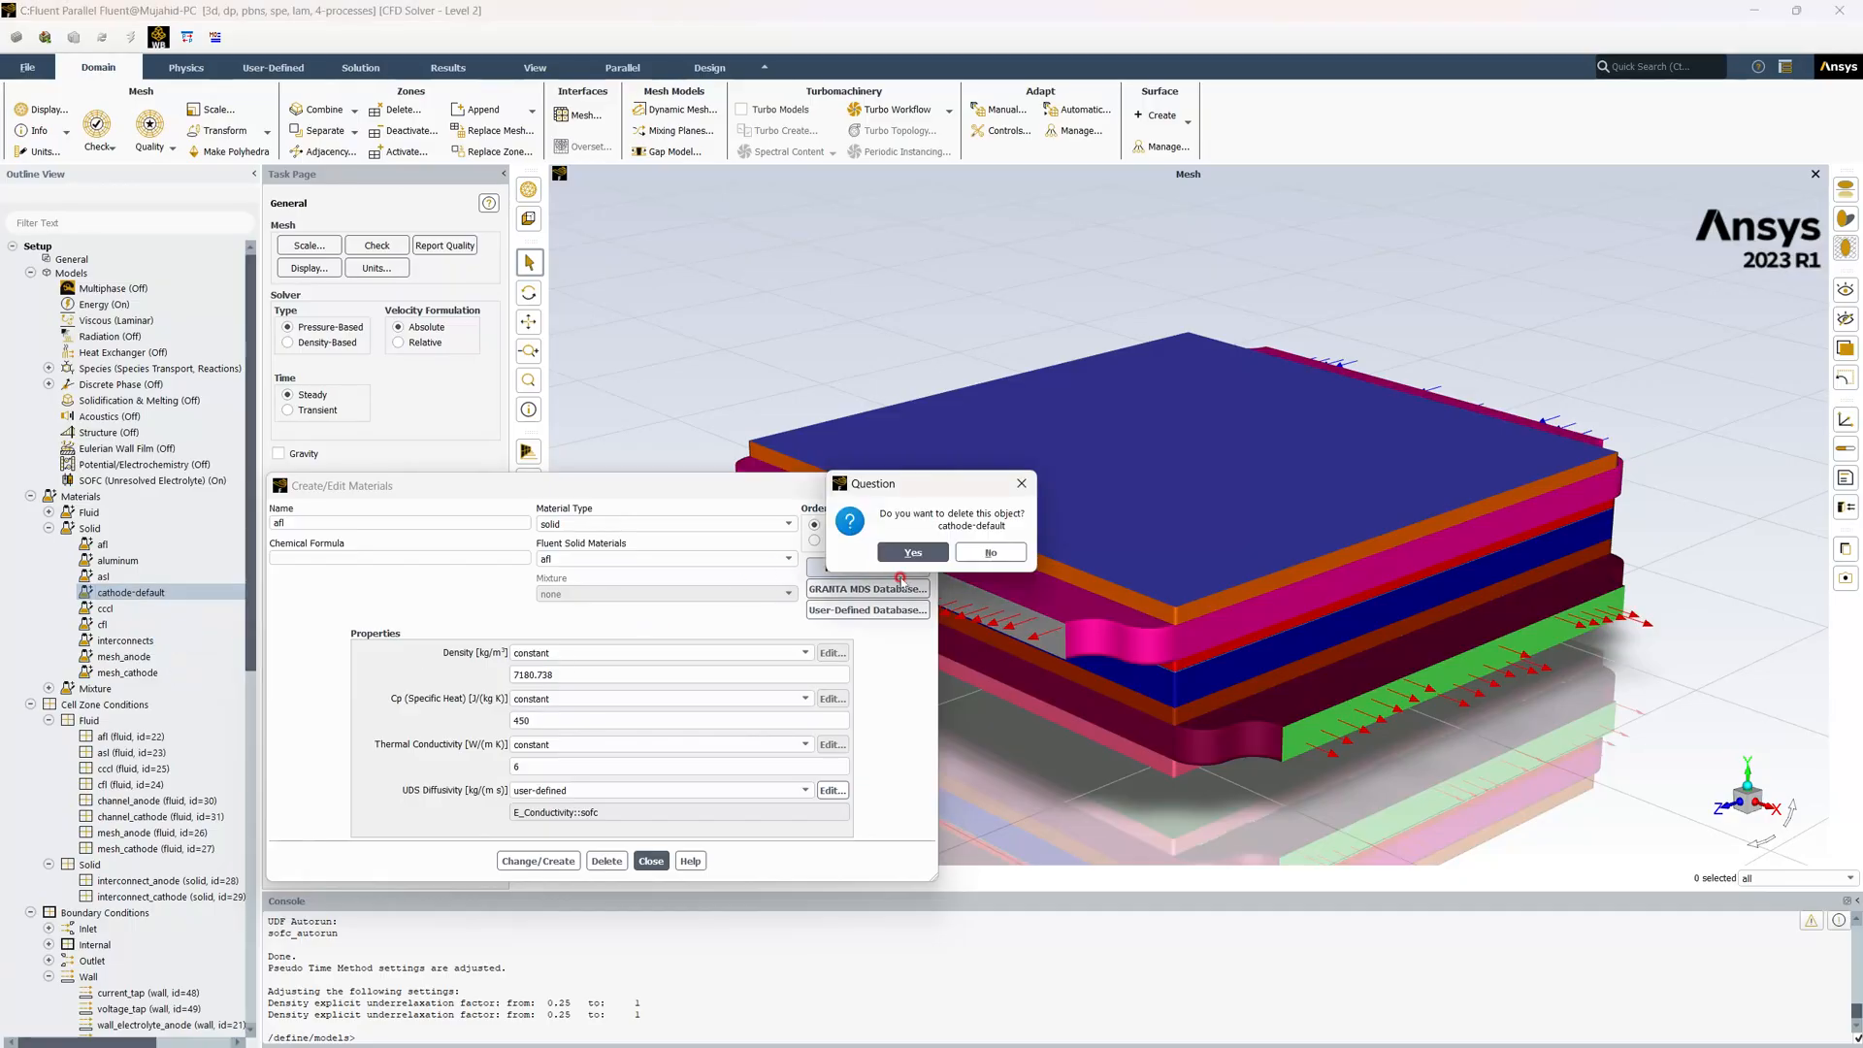
{"action": "left_click", "coordinate": [913, 552]}
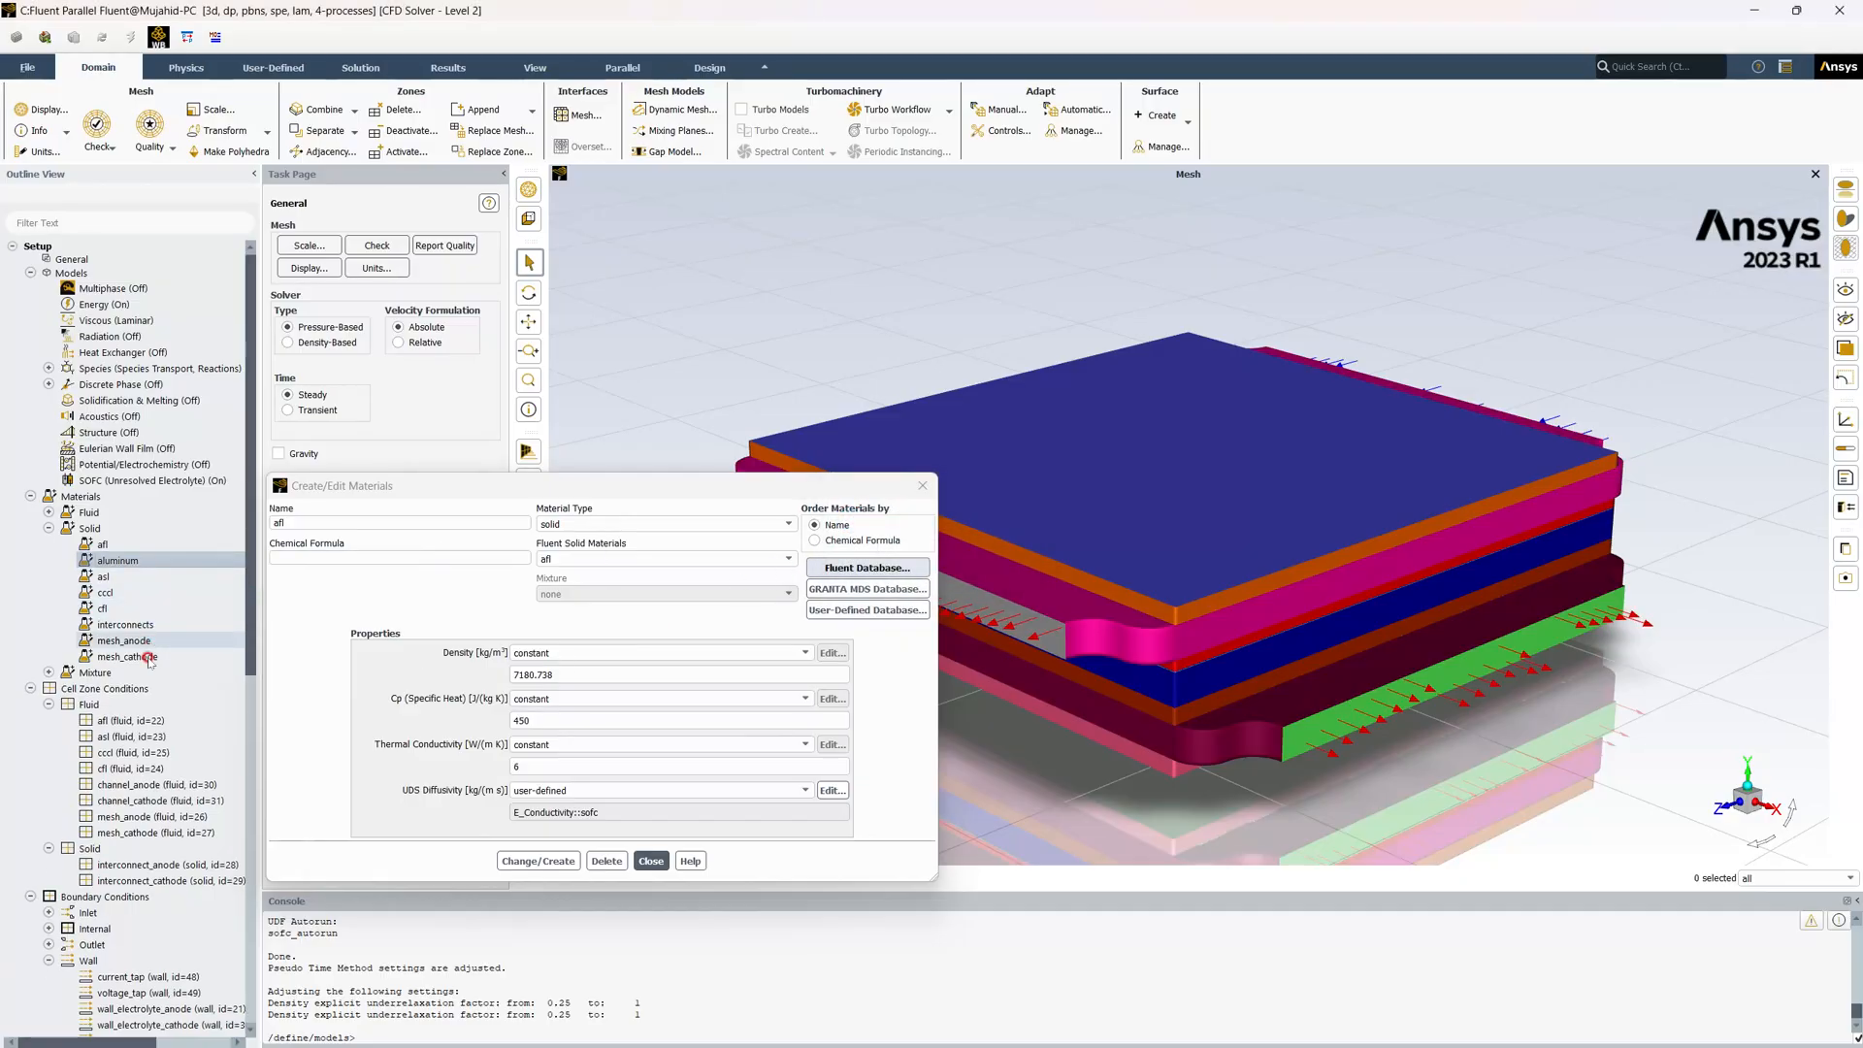
Review the density, specific heat and thermal conductivity of the electrode-layer materials afl, asl, cfl and cccl
{"action": "left_click", "coordinate": [126, 543]}
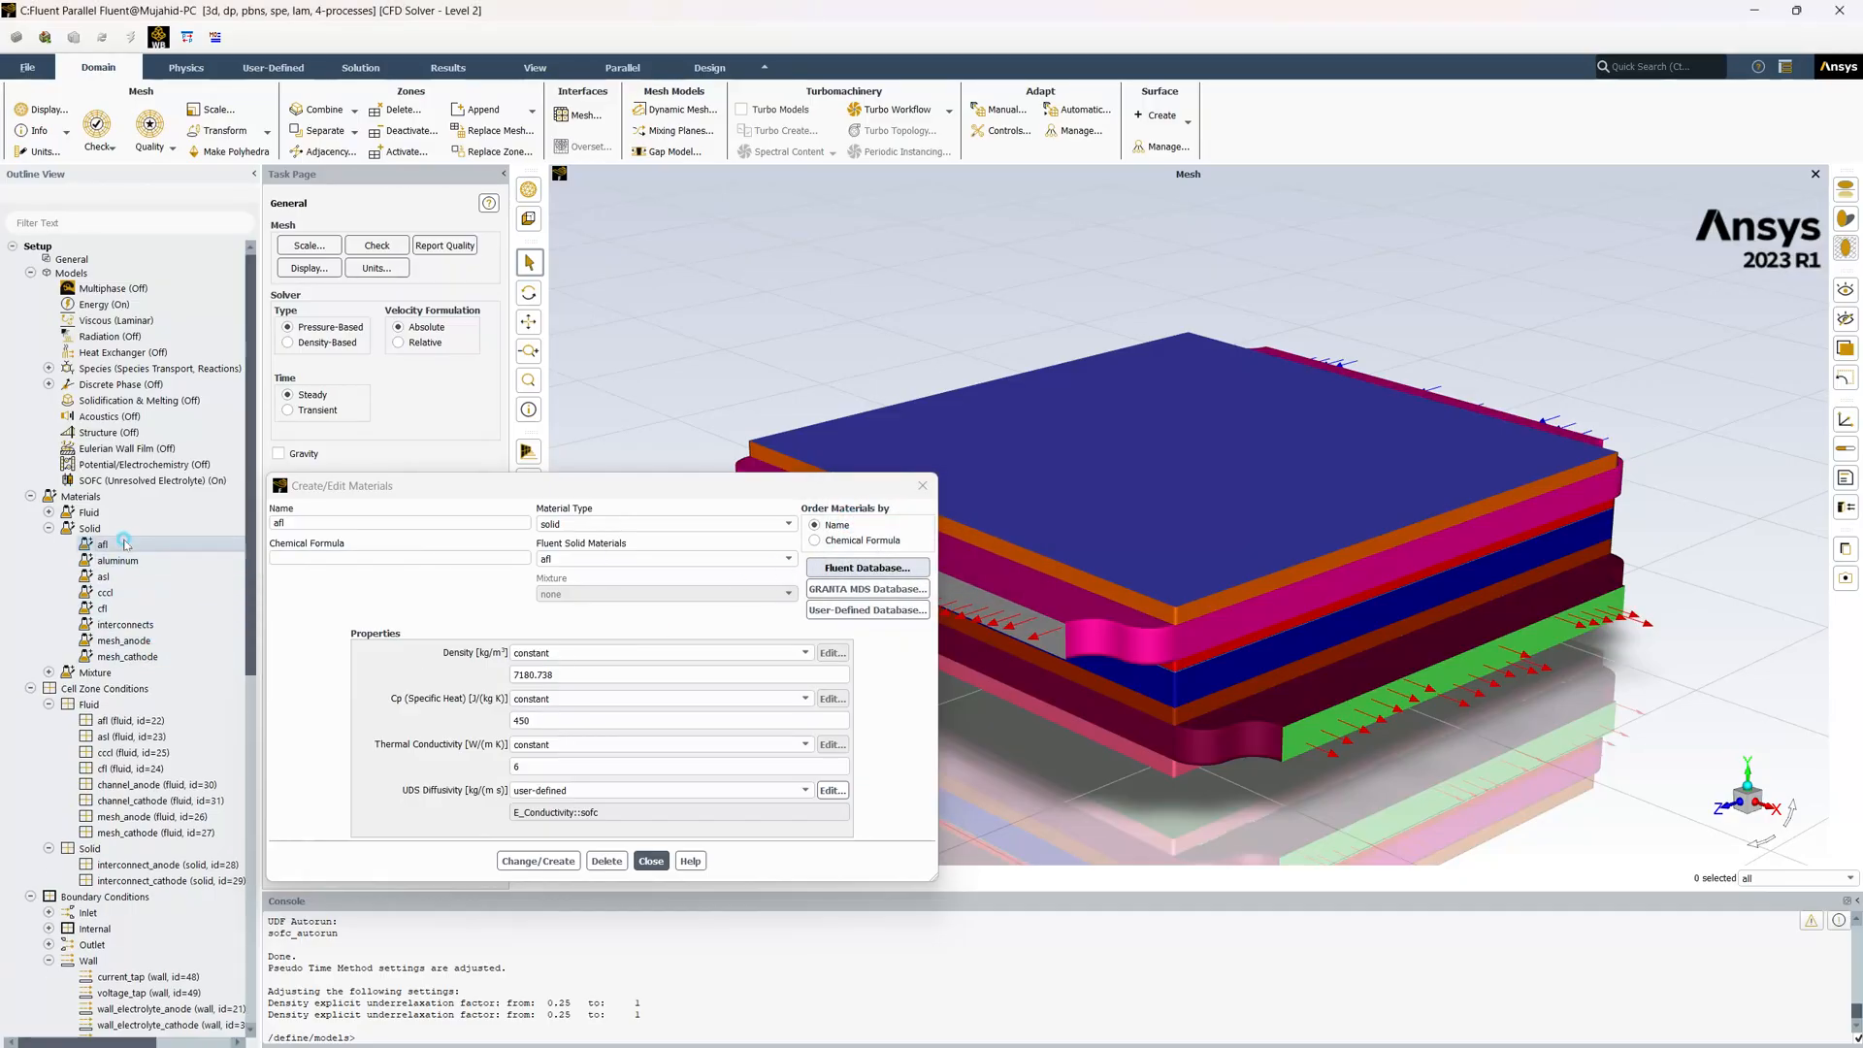
{"action": "left_click", "coordinate": [651, 860]}
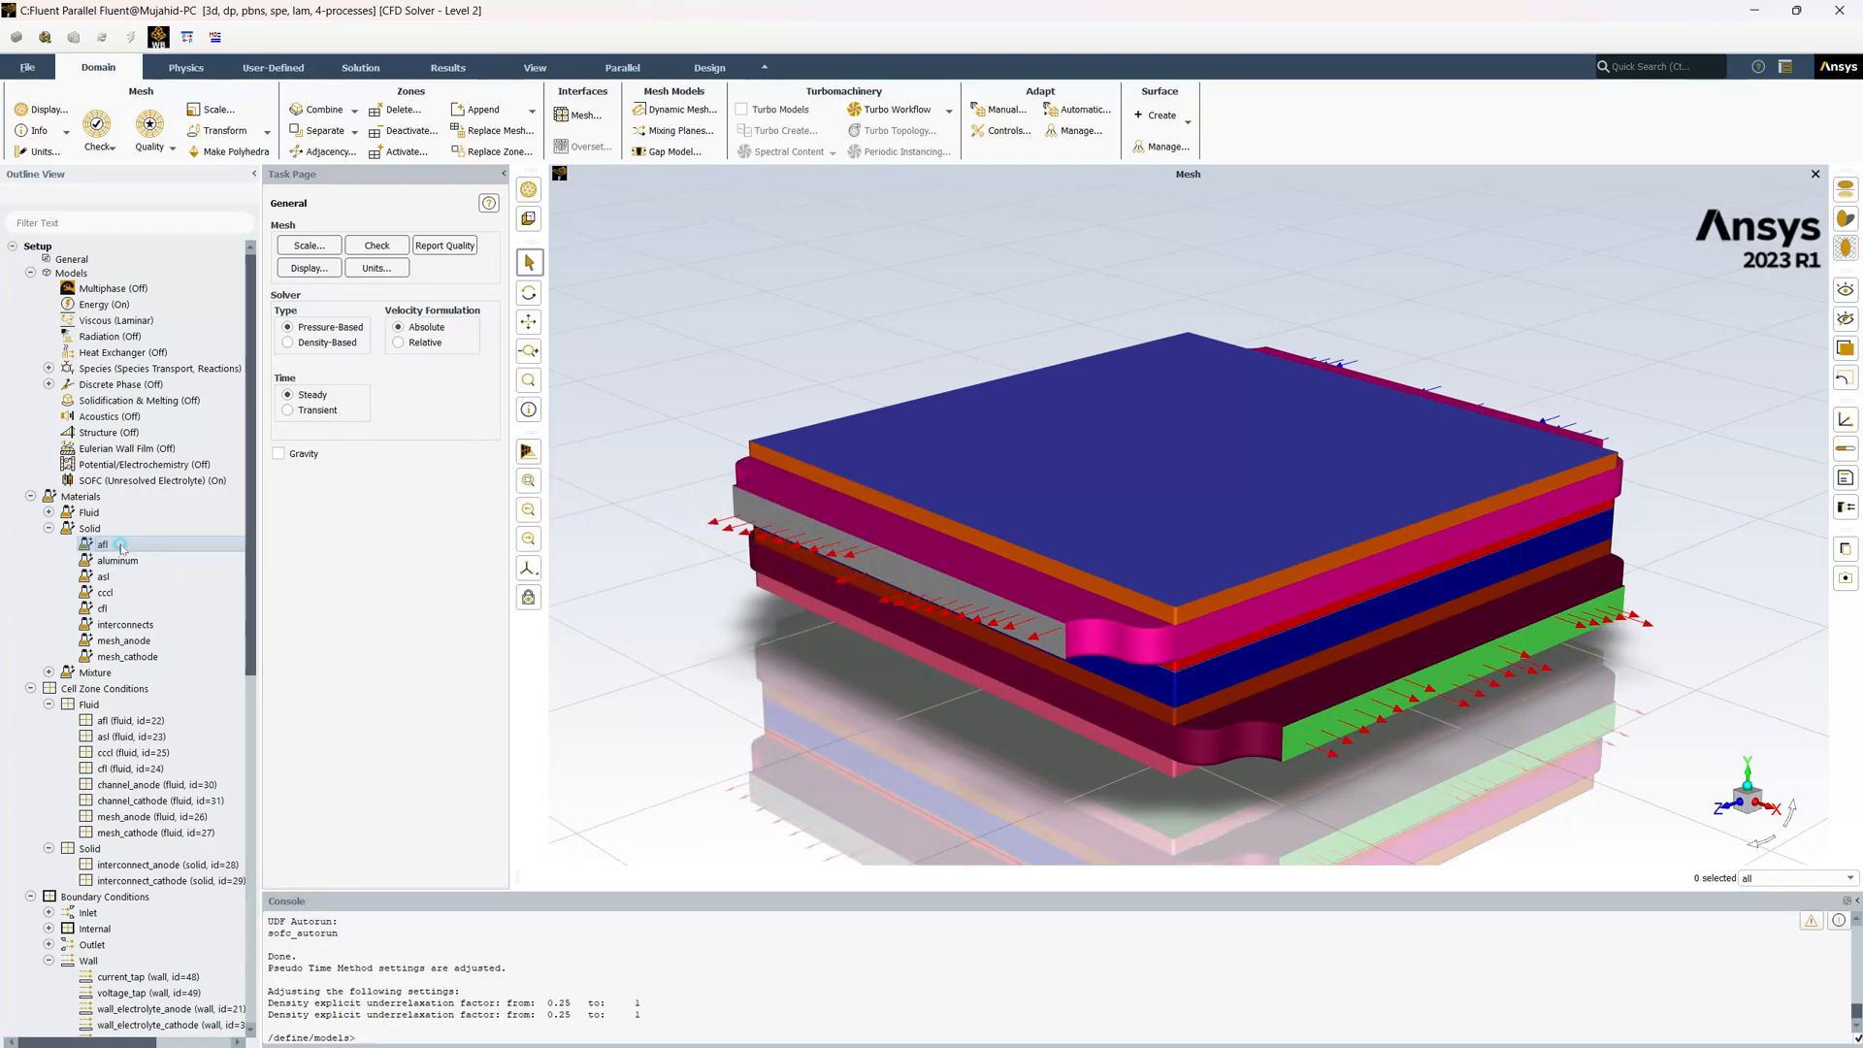
{"action": "double_click", "coordinate": [120, 546]}
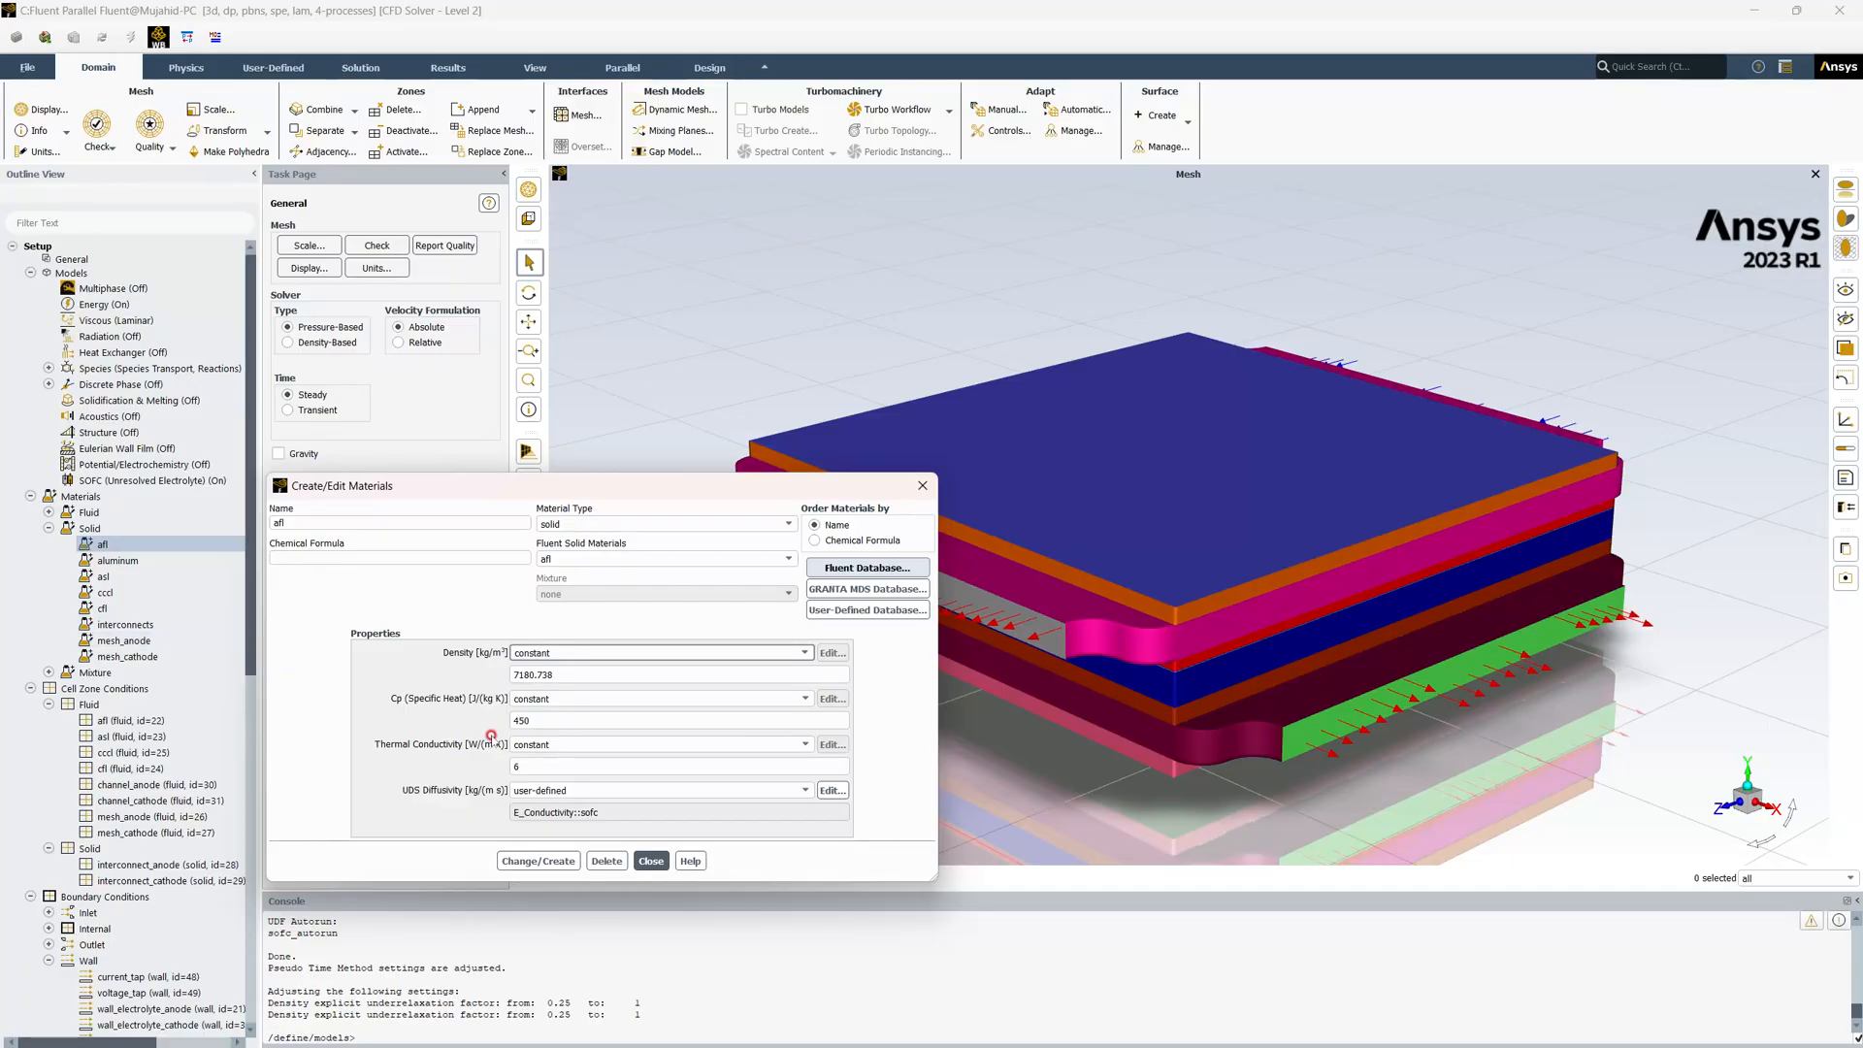
{"action": "left_click", "coordinate": [641, 860]}
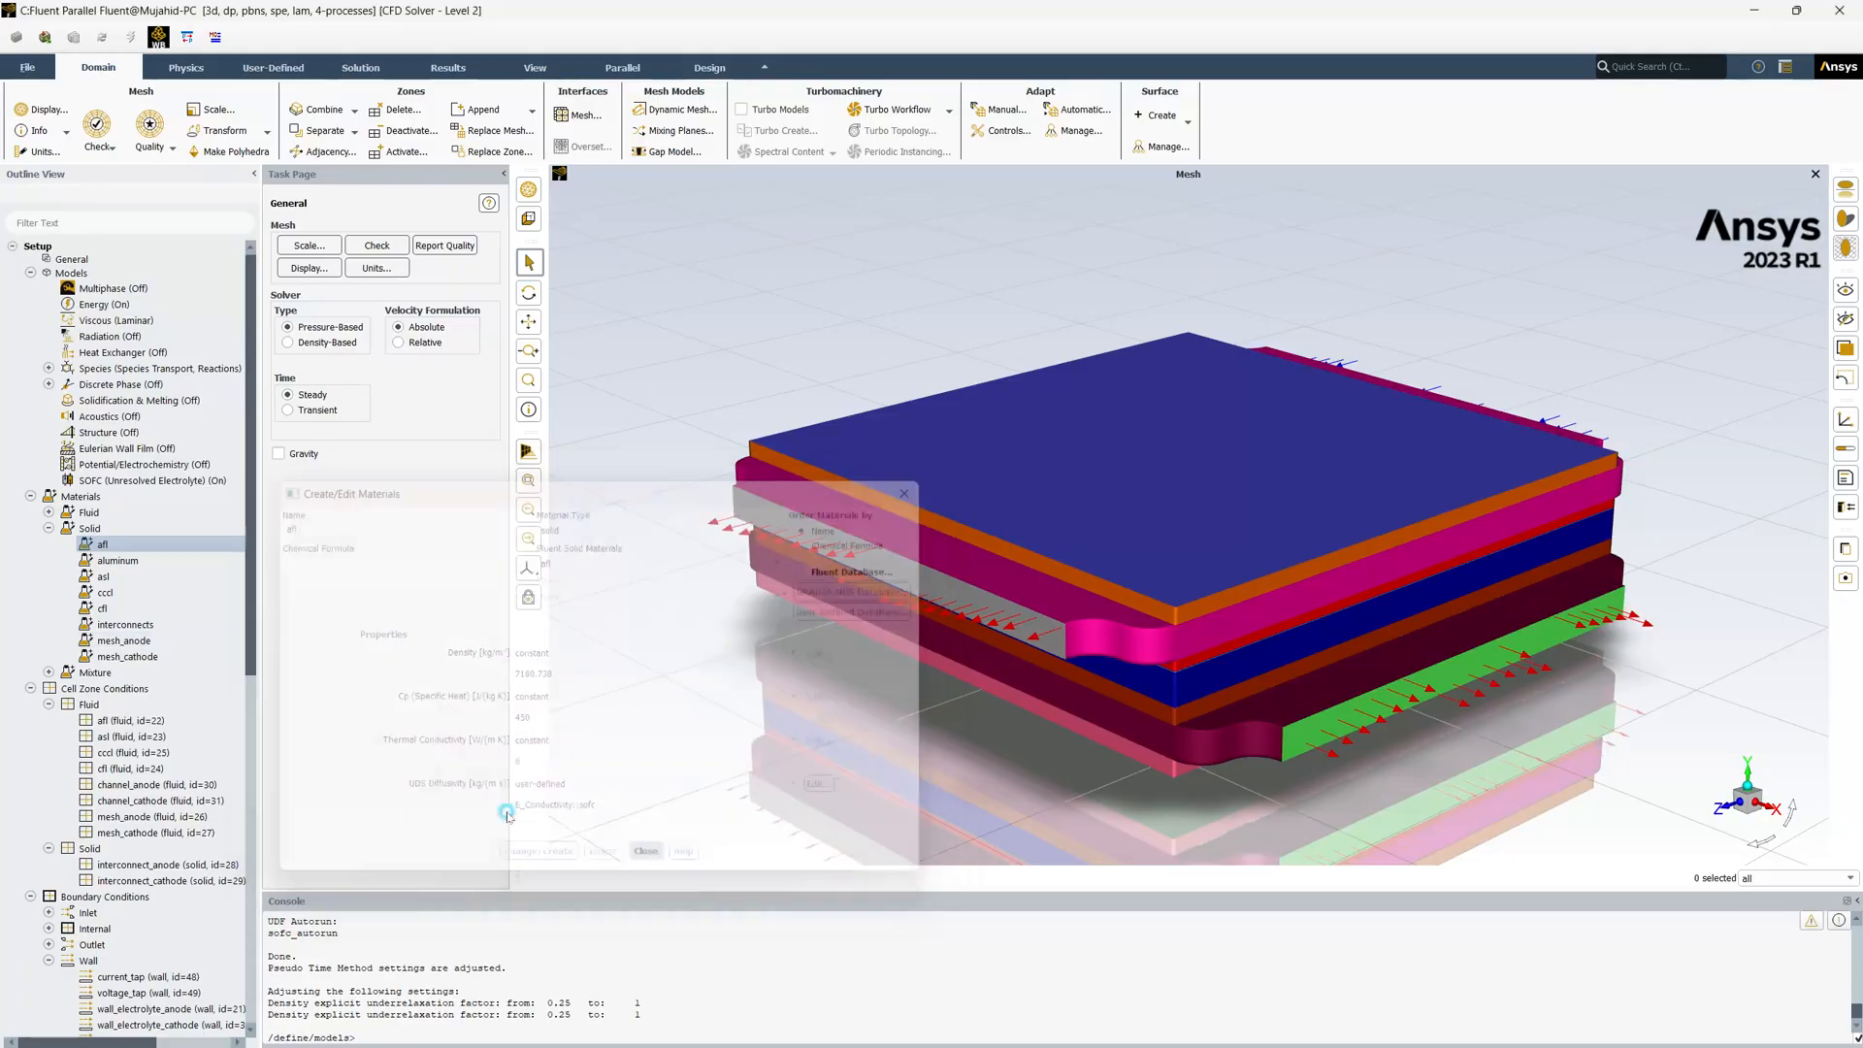
{"action": "left_click", "coordinate": [139, 576]}
{"action": "double_click", "coordinate": [139, 578]}
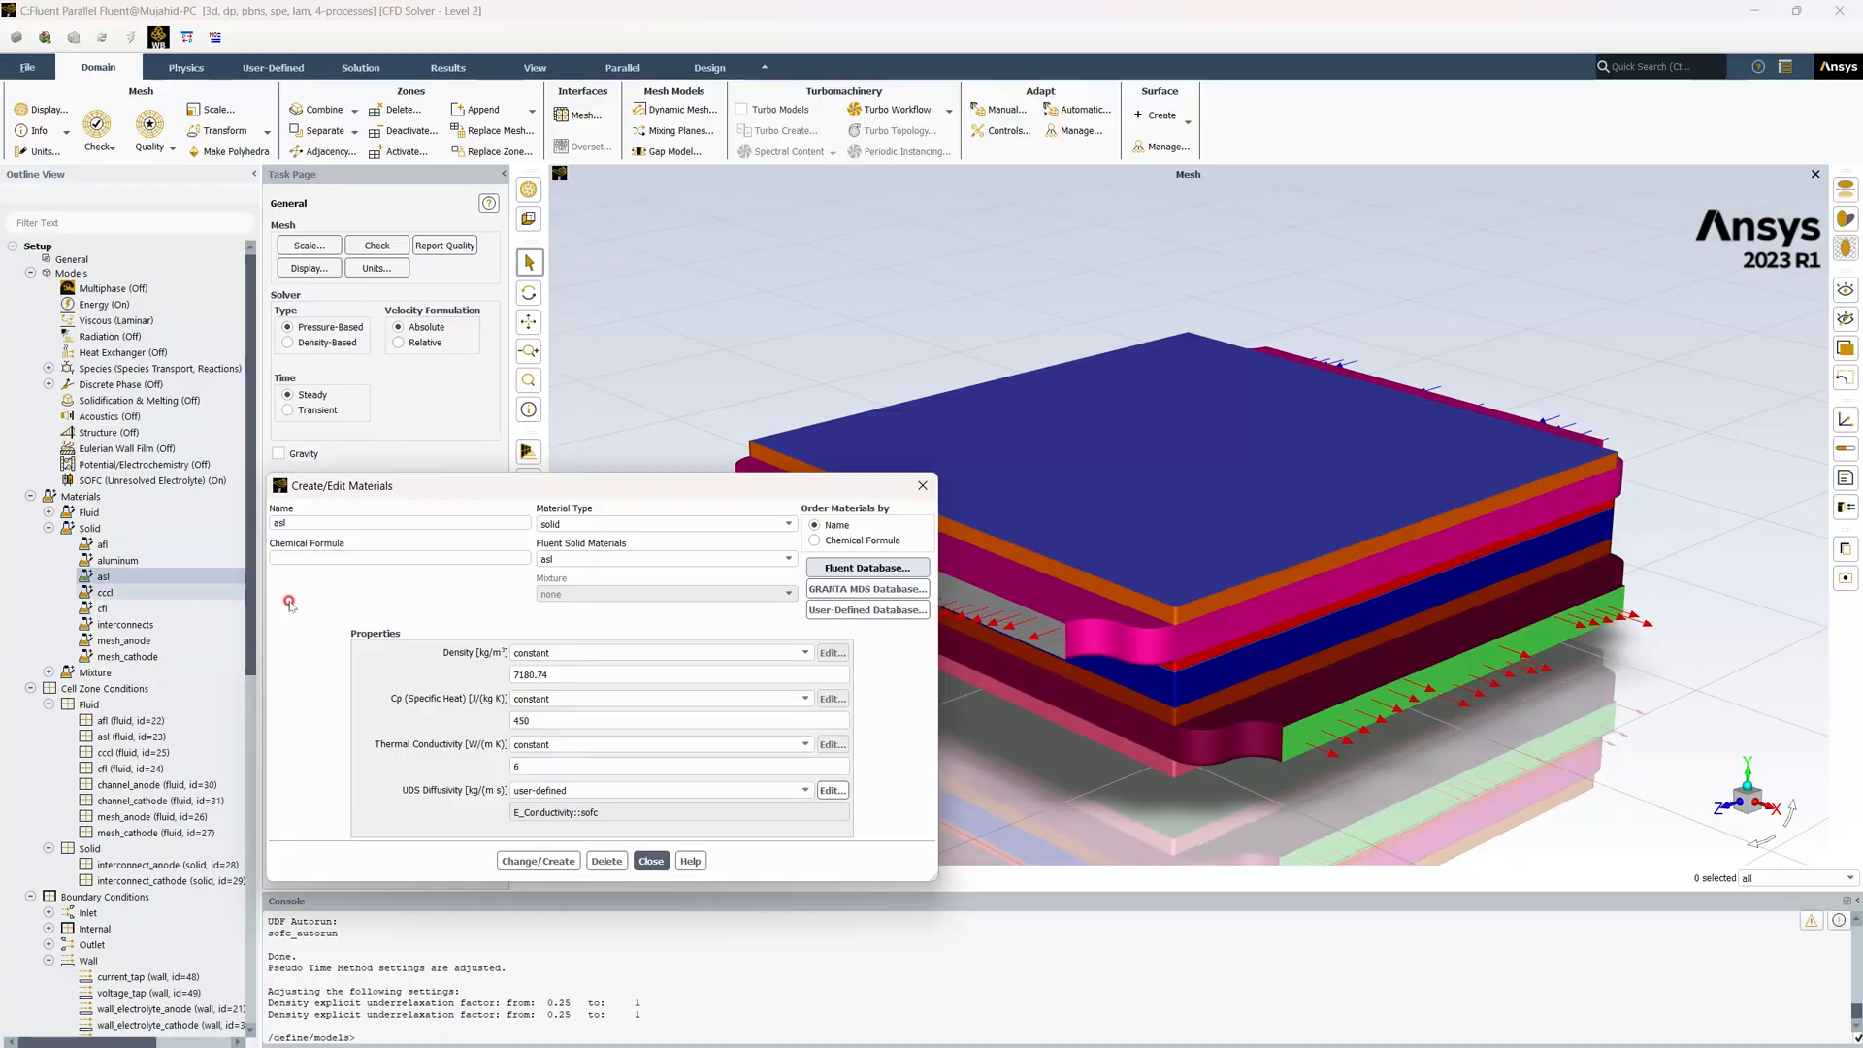
{"action": "left_click", "coordinate": [650, 861]}
{"action": "double_click", "coordinate": [103, 608]}
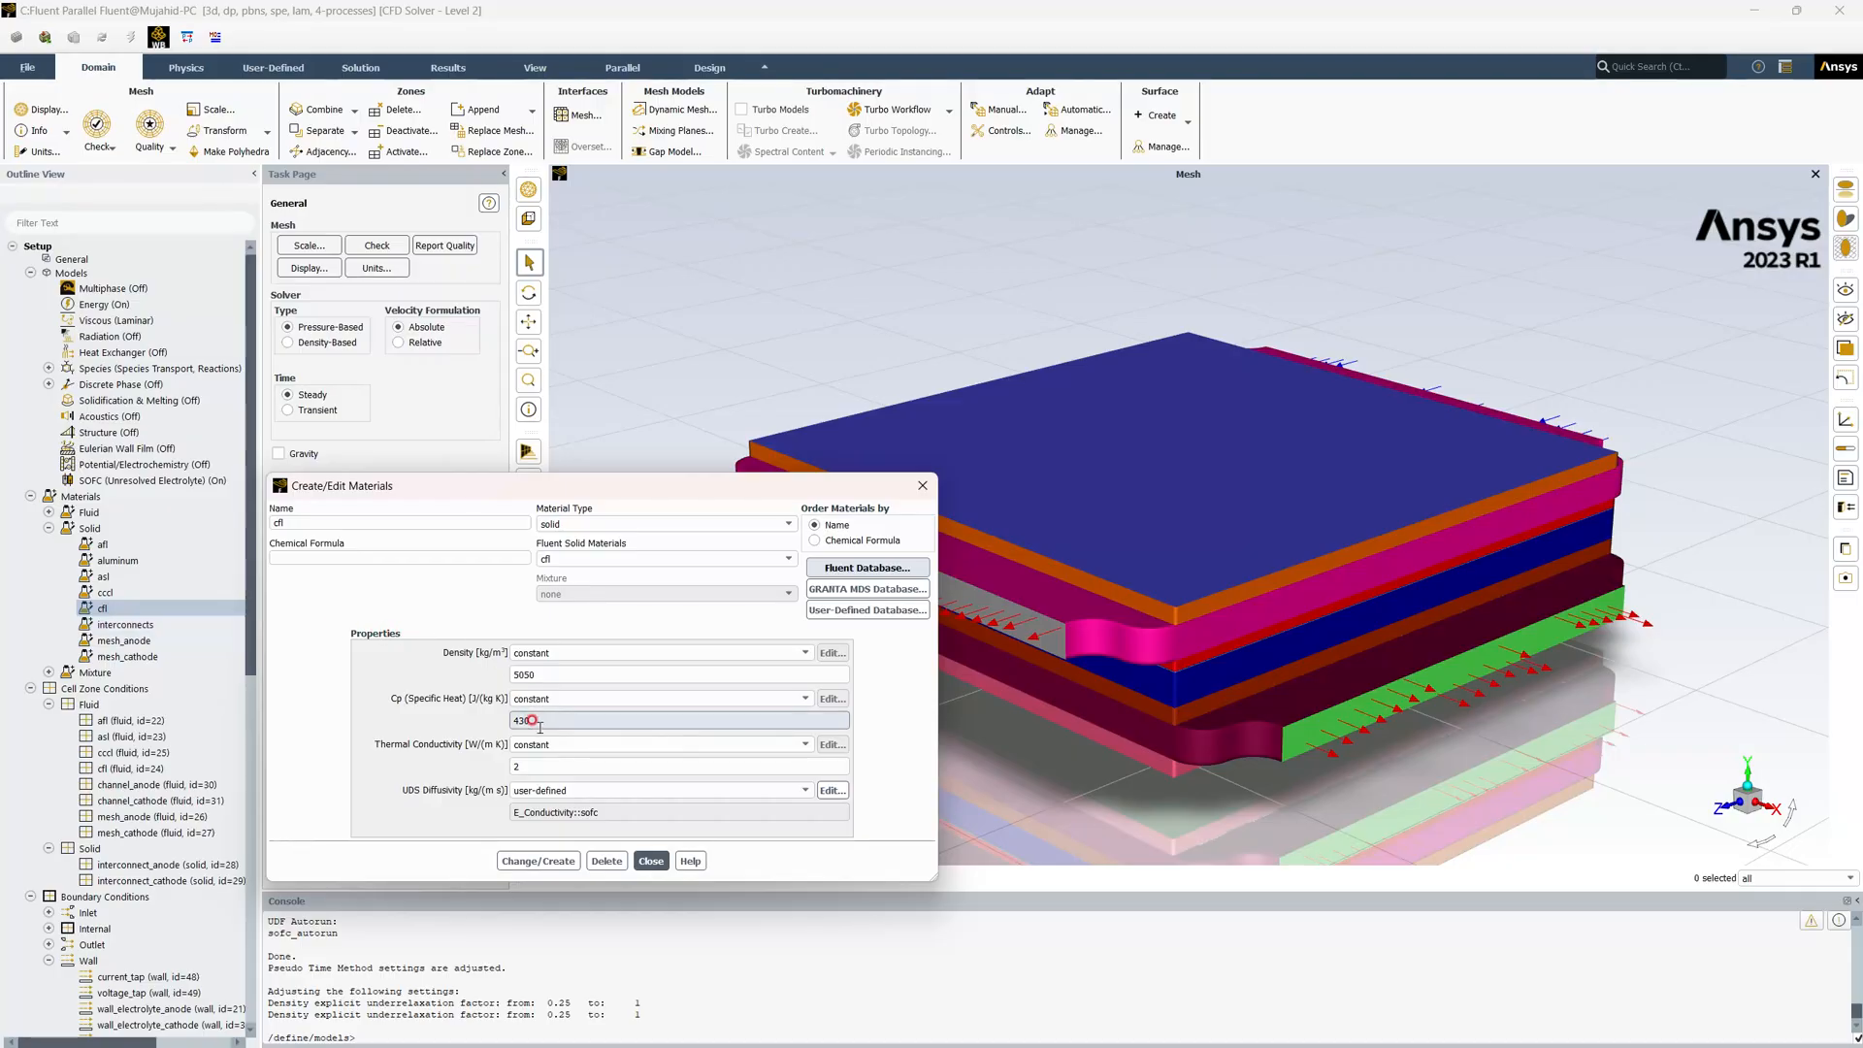
{"action": "left_click", "coordinate": [650, 859]}
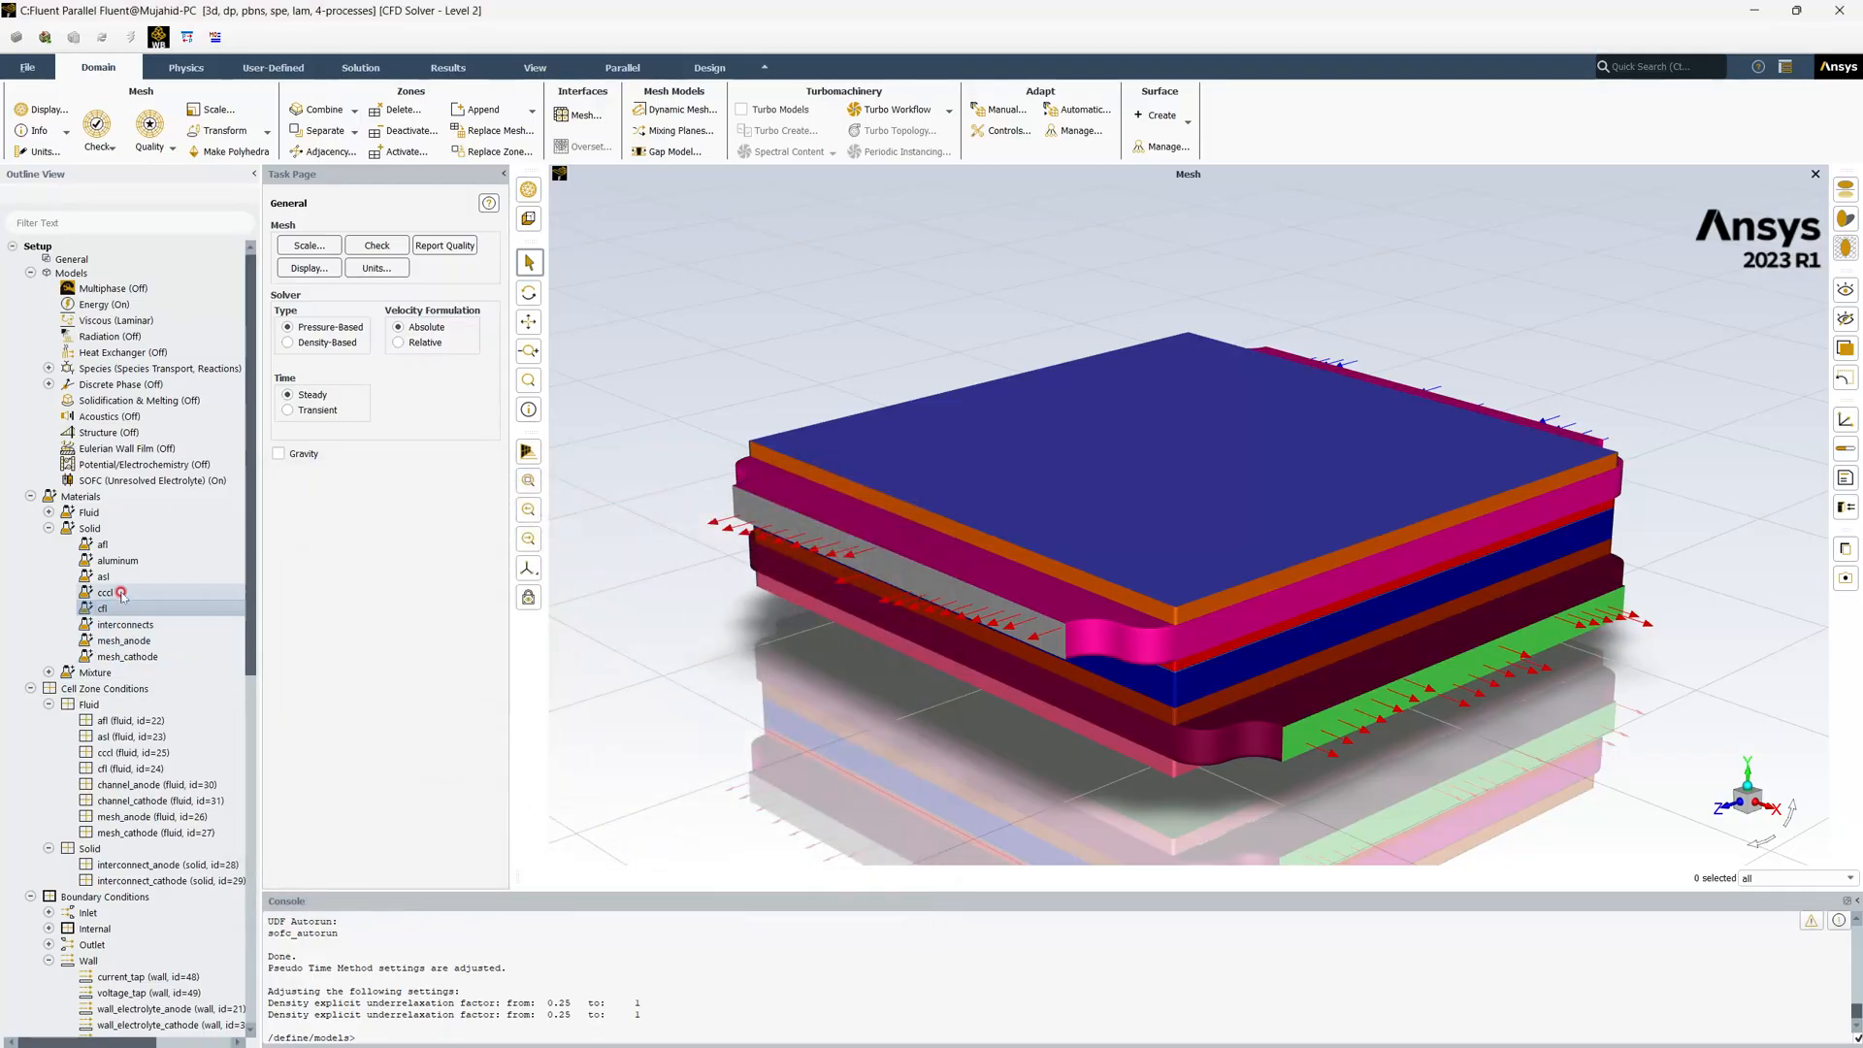
{"action": "double_click", "coordinate": [142, 590]}
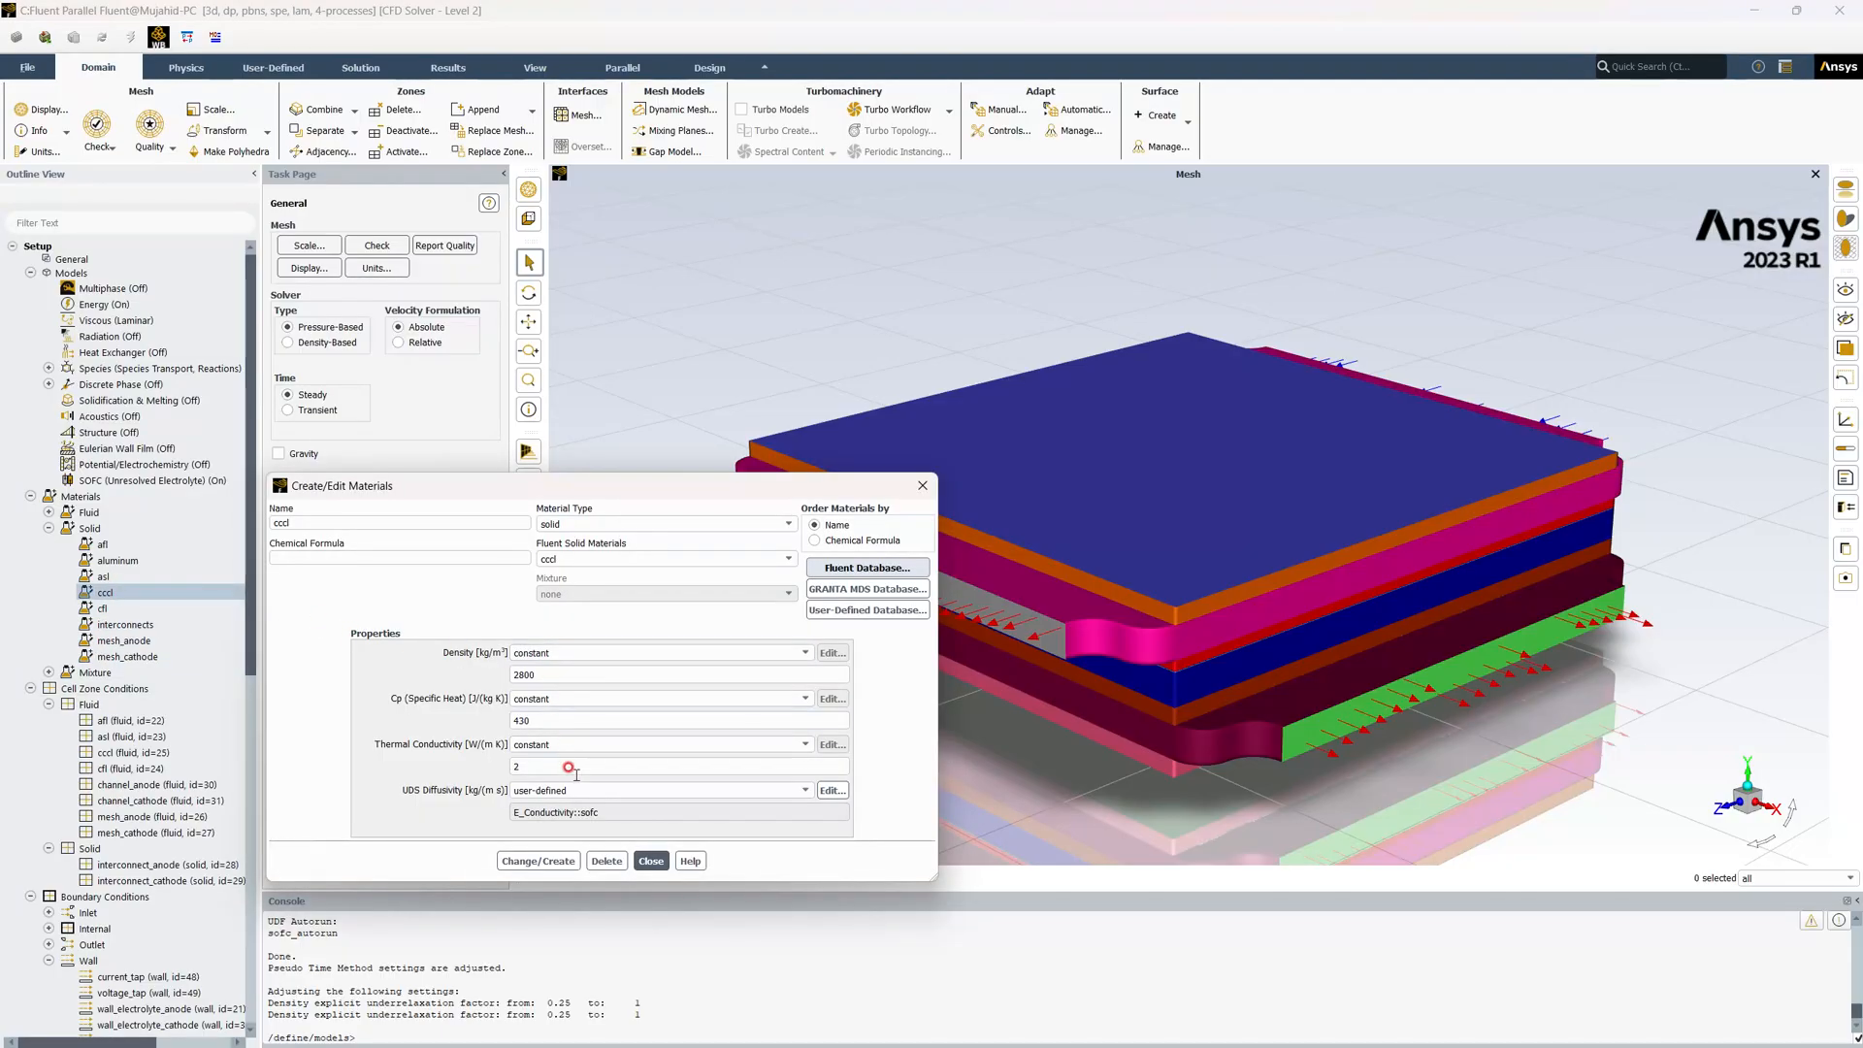
{"action": "left_click", "coordinate": [650, 860]}
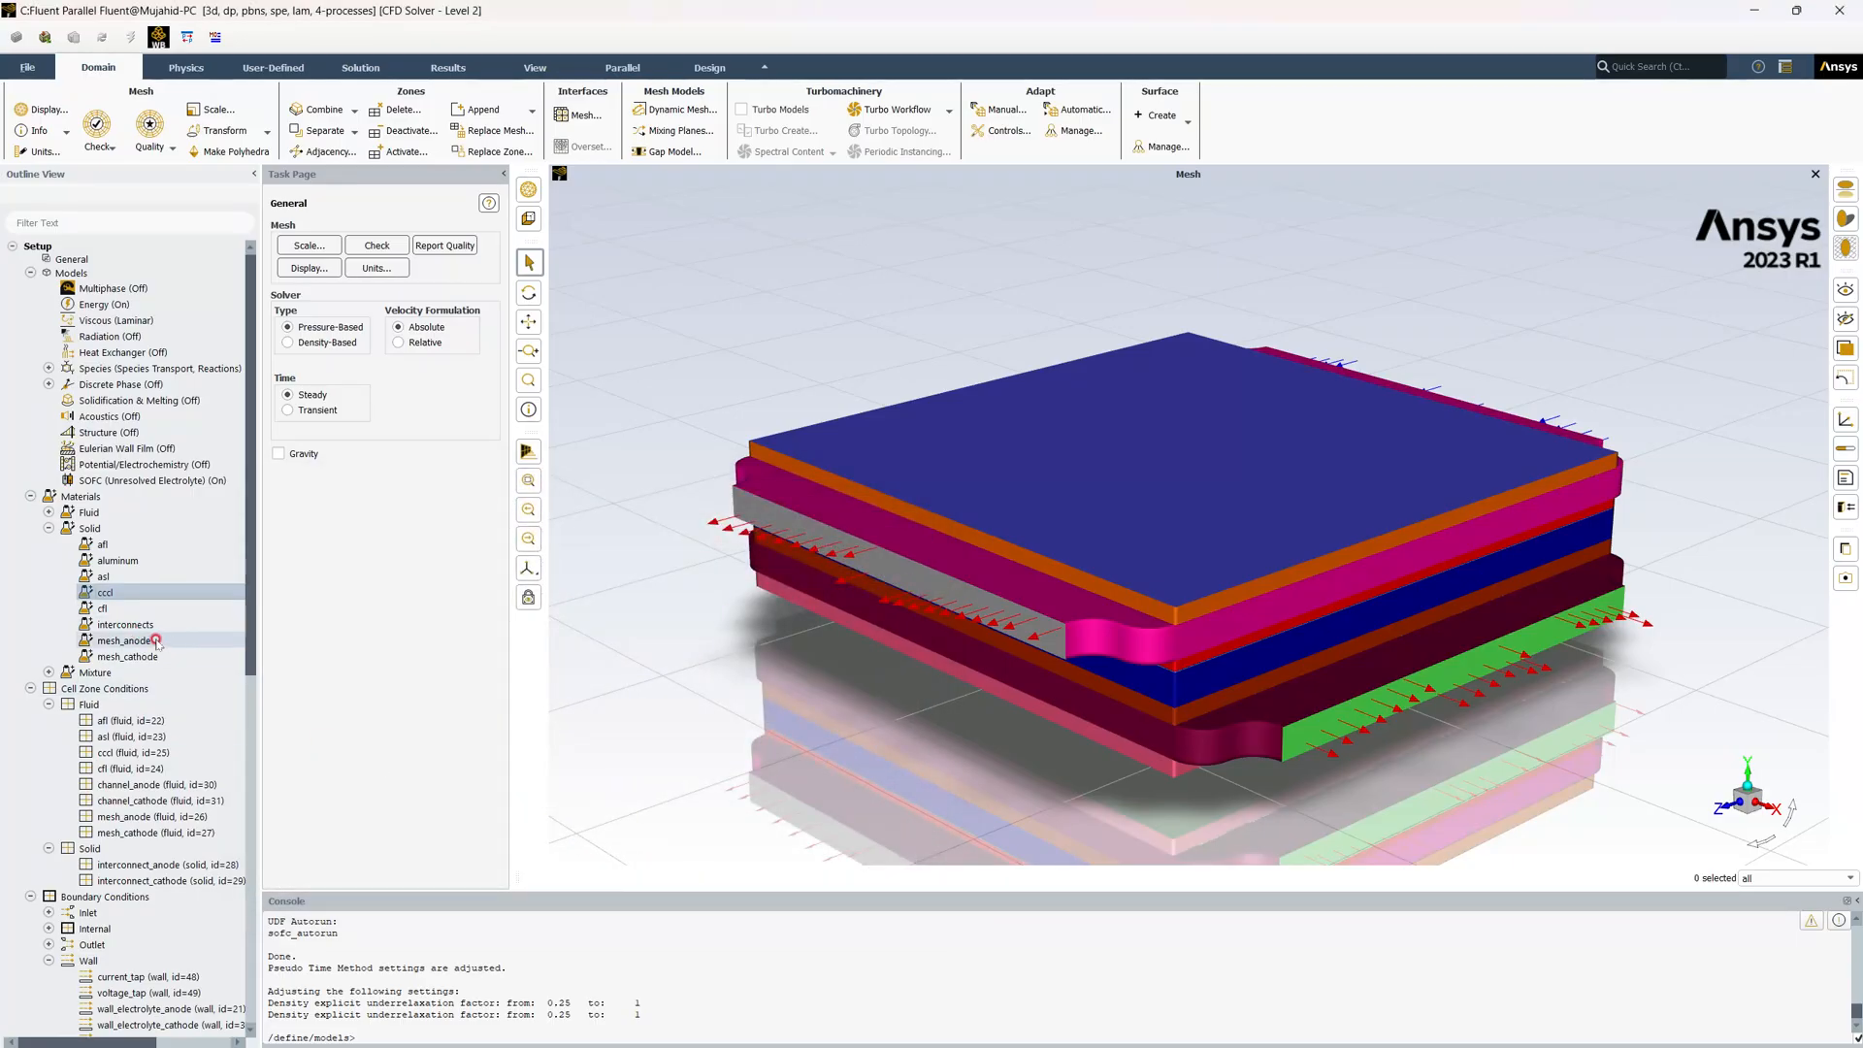
Check the properties of the solid materials mesh_anode, mesh_cathode and interconnects, closing each without changes
{"action": "double_click", "coordinate": [127, 641]}
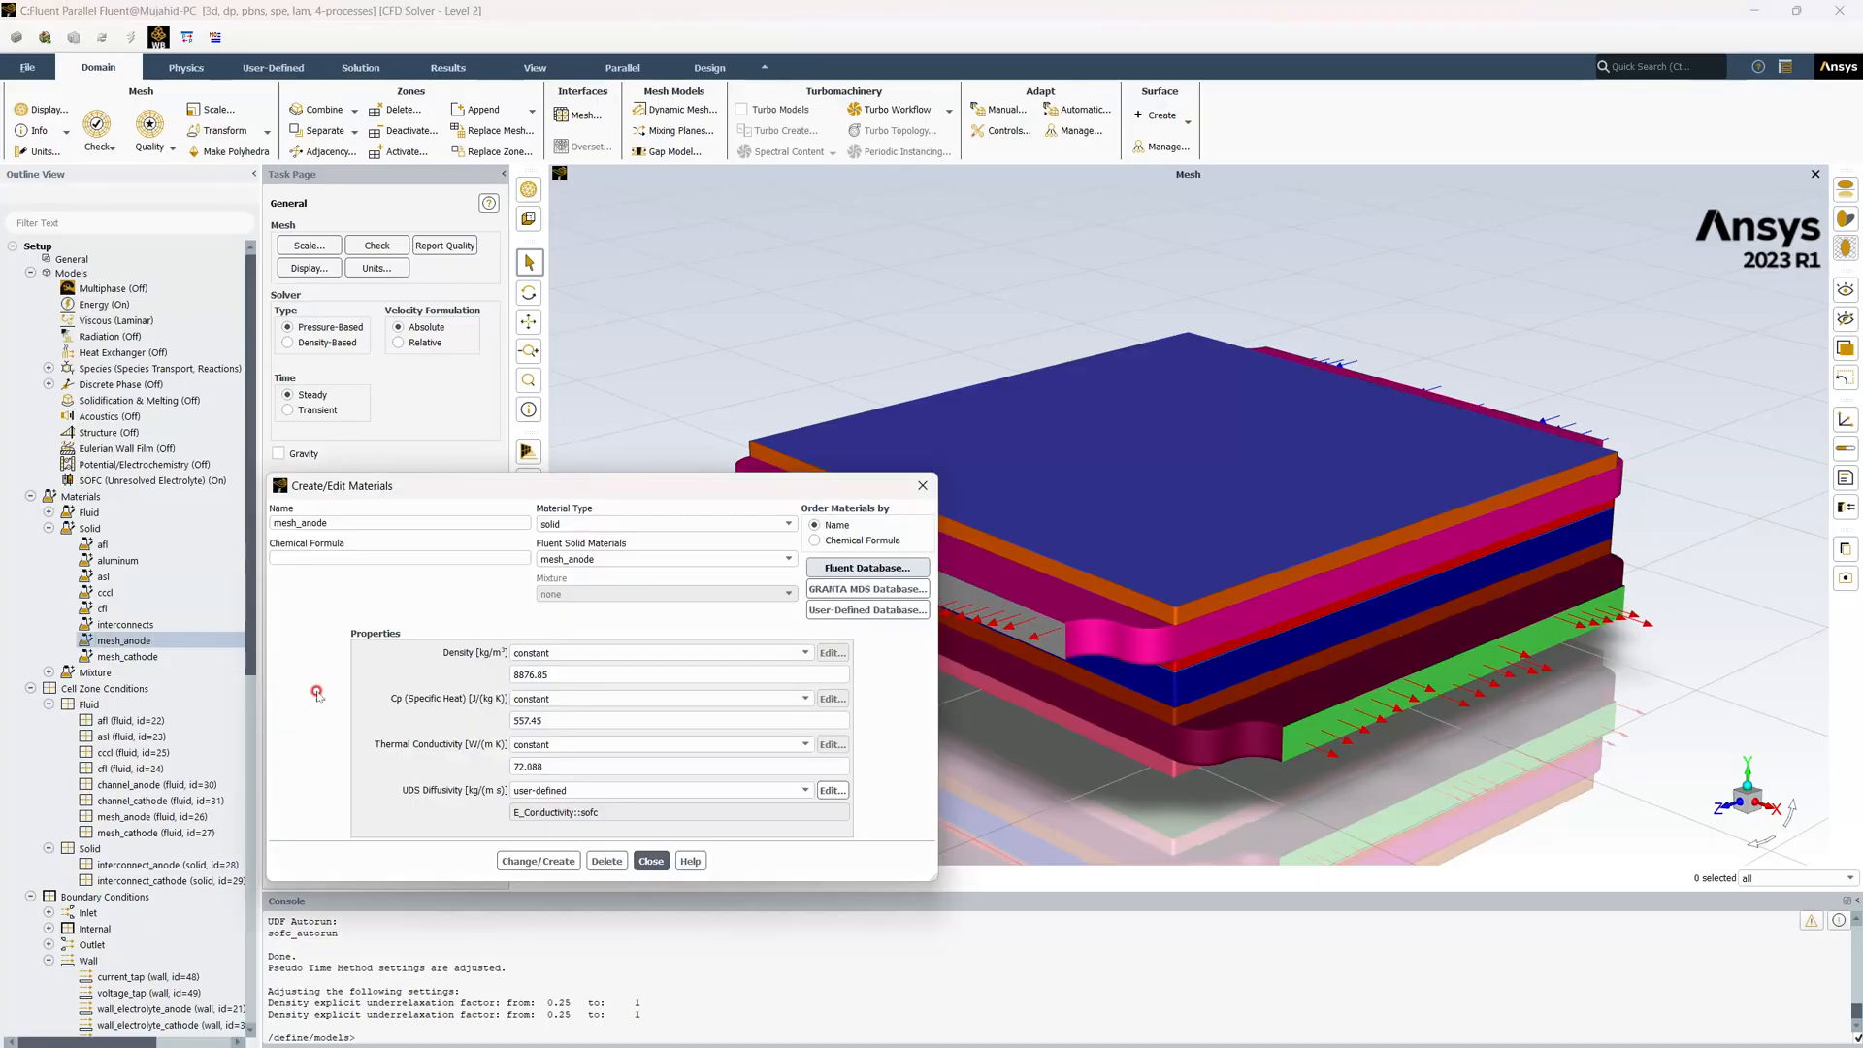
{"action": "left_click", "coordinate": [646, 861]}
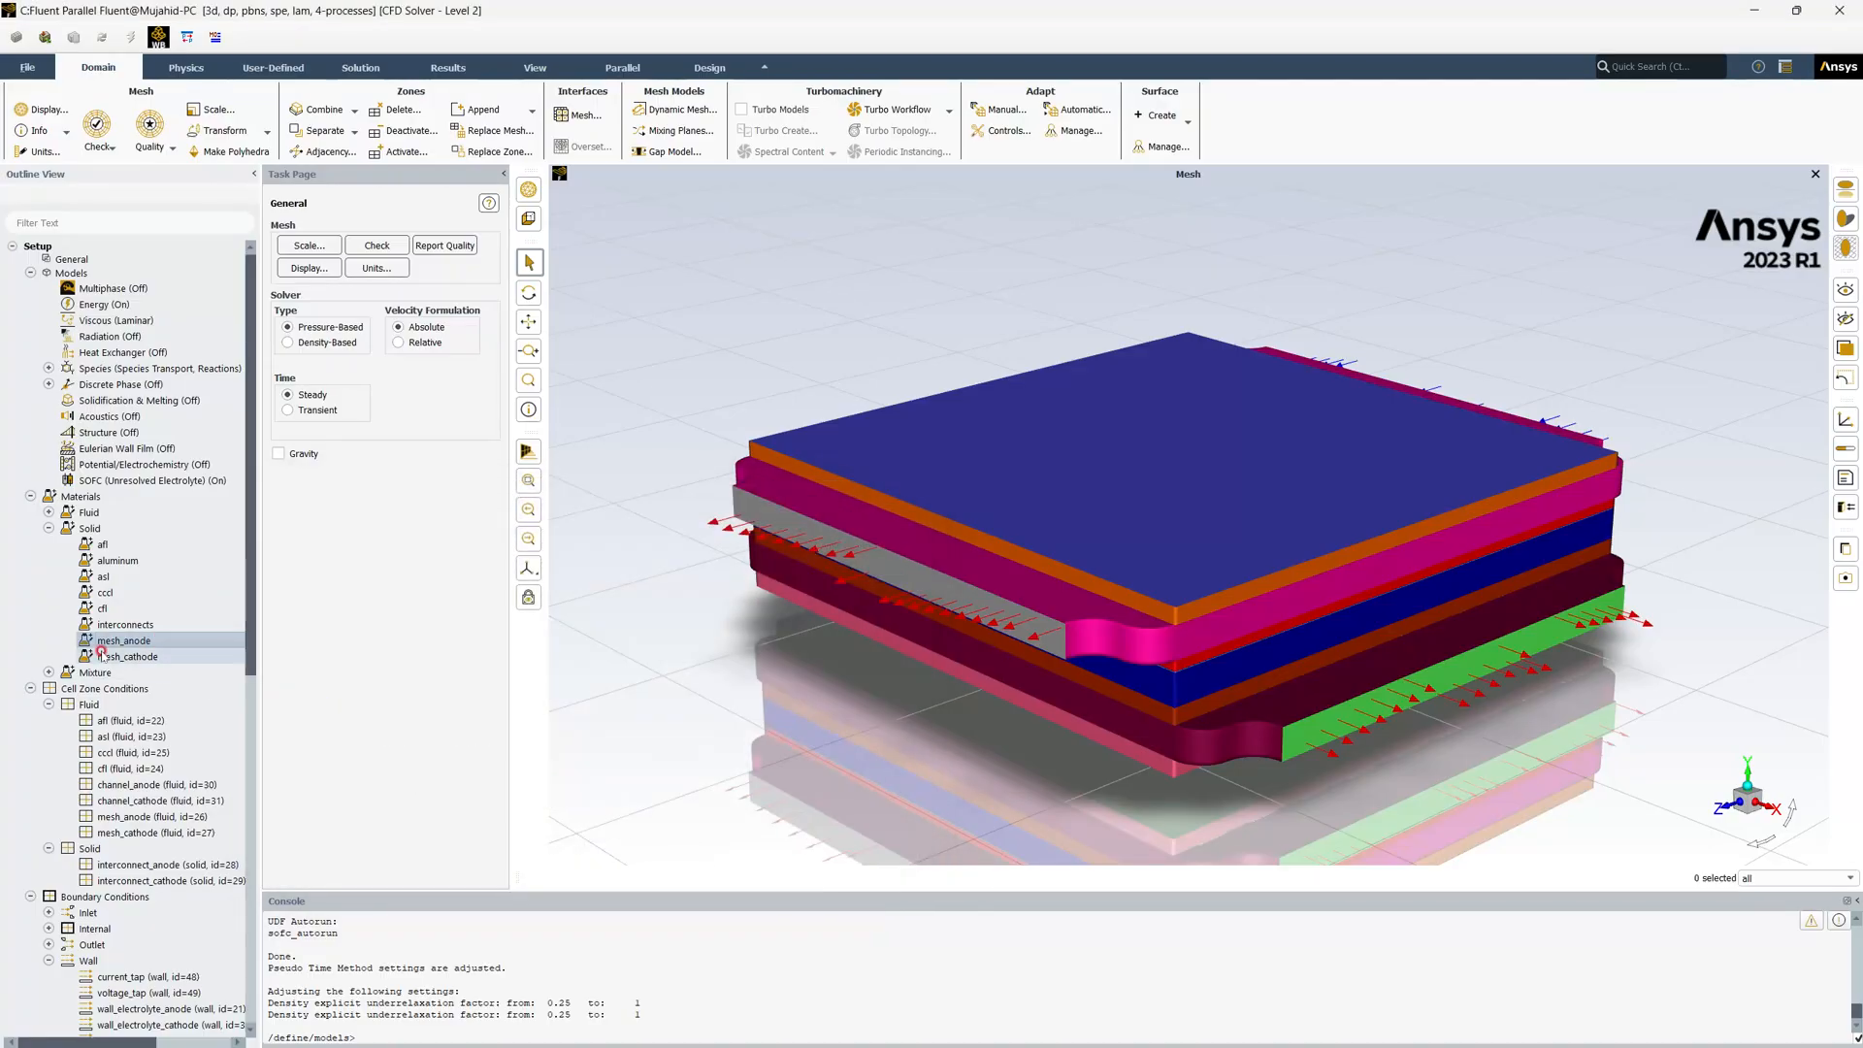
{"action": "double_click", "coordinate": [127, 656]}
{"action": "left_click", "coordinate": [534, 768]}
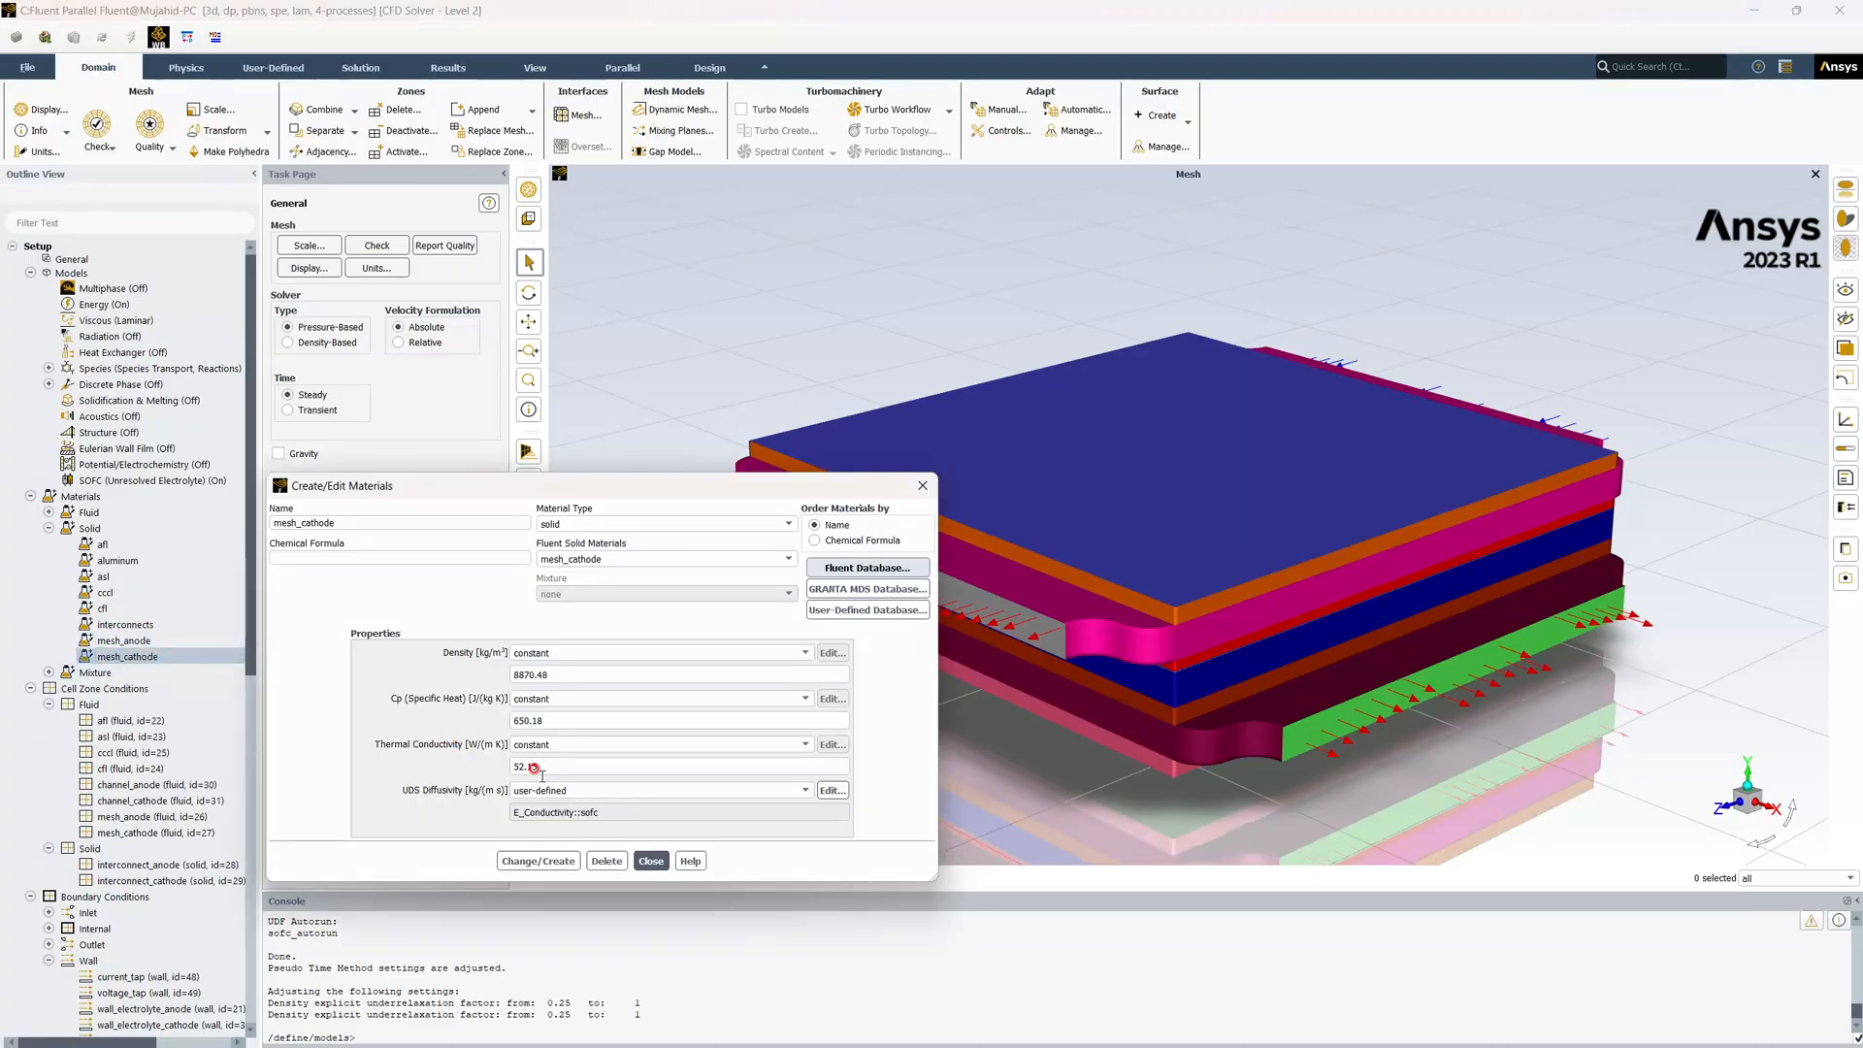
{"action": "left_click", "coordinate": [651, 861]}
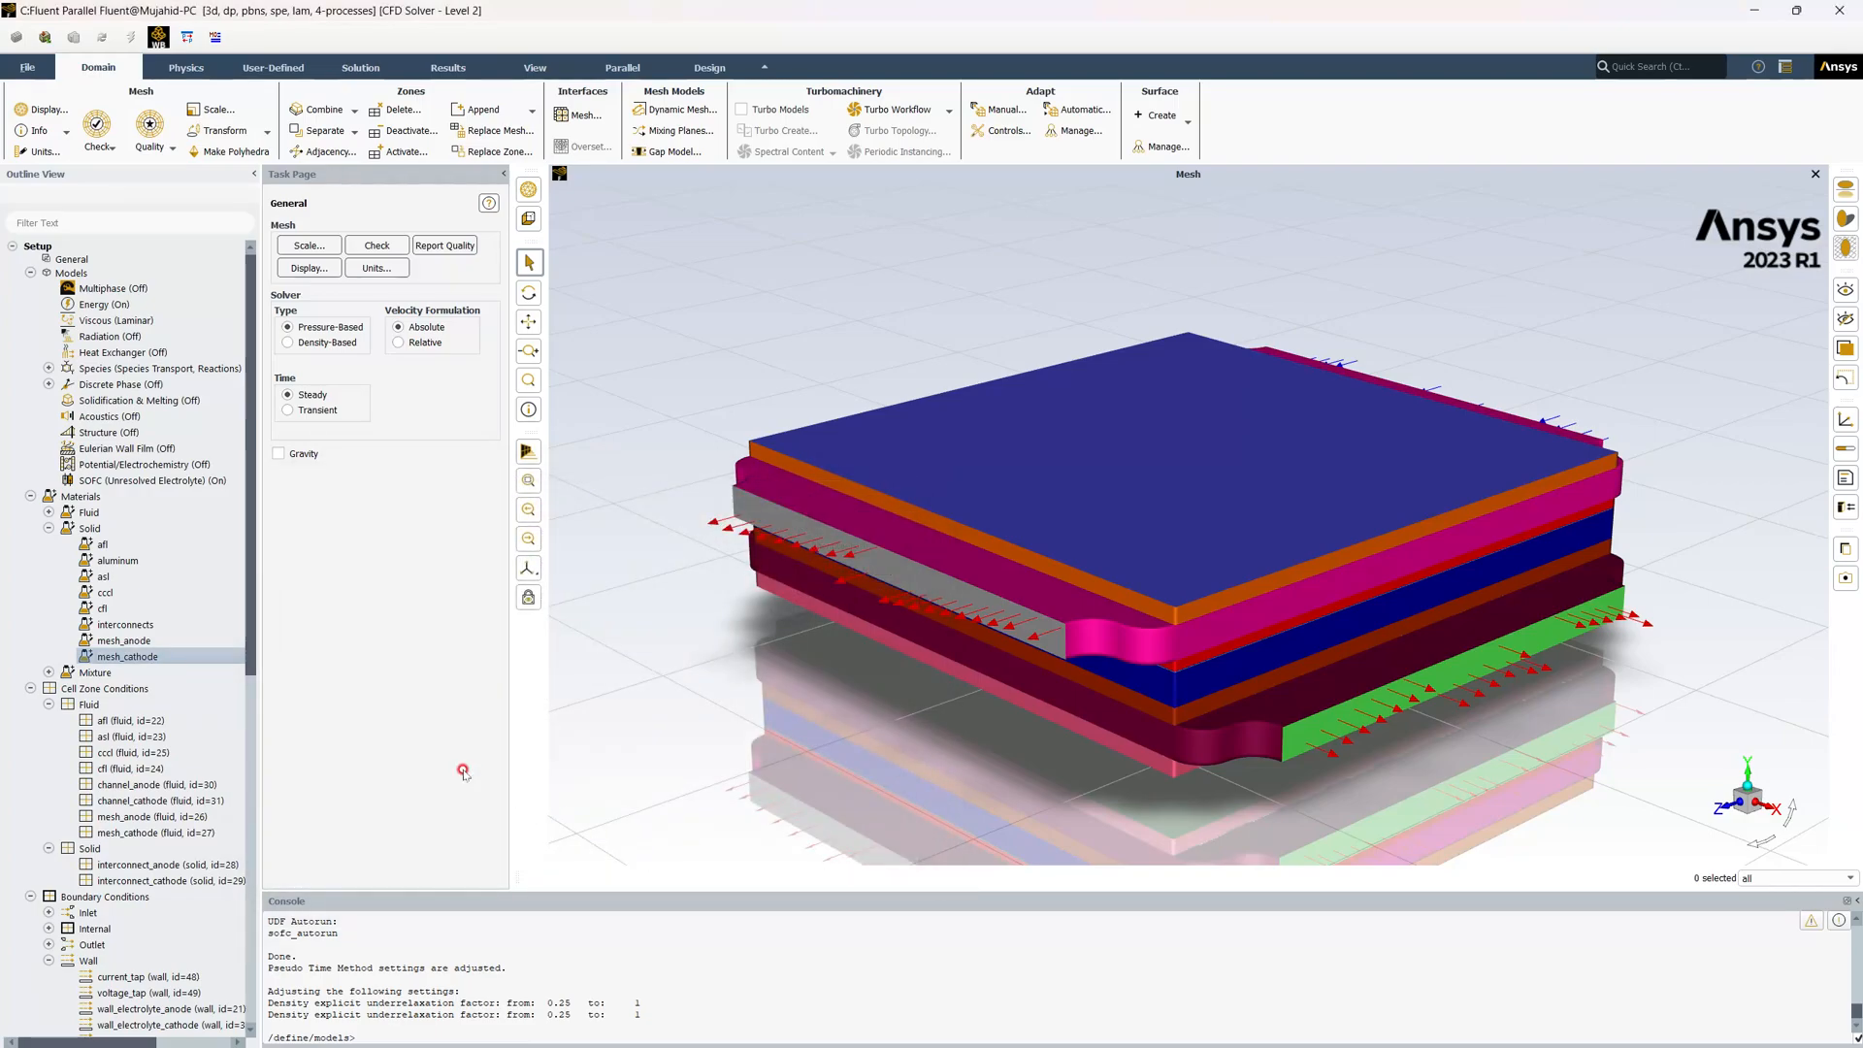
{"action": "double_click", "coordinate": [126, 624]}
{"action": "left_click", "coordinate": [653, 864]}
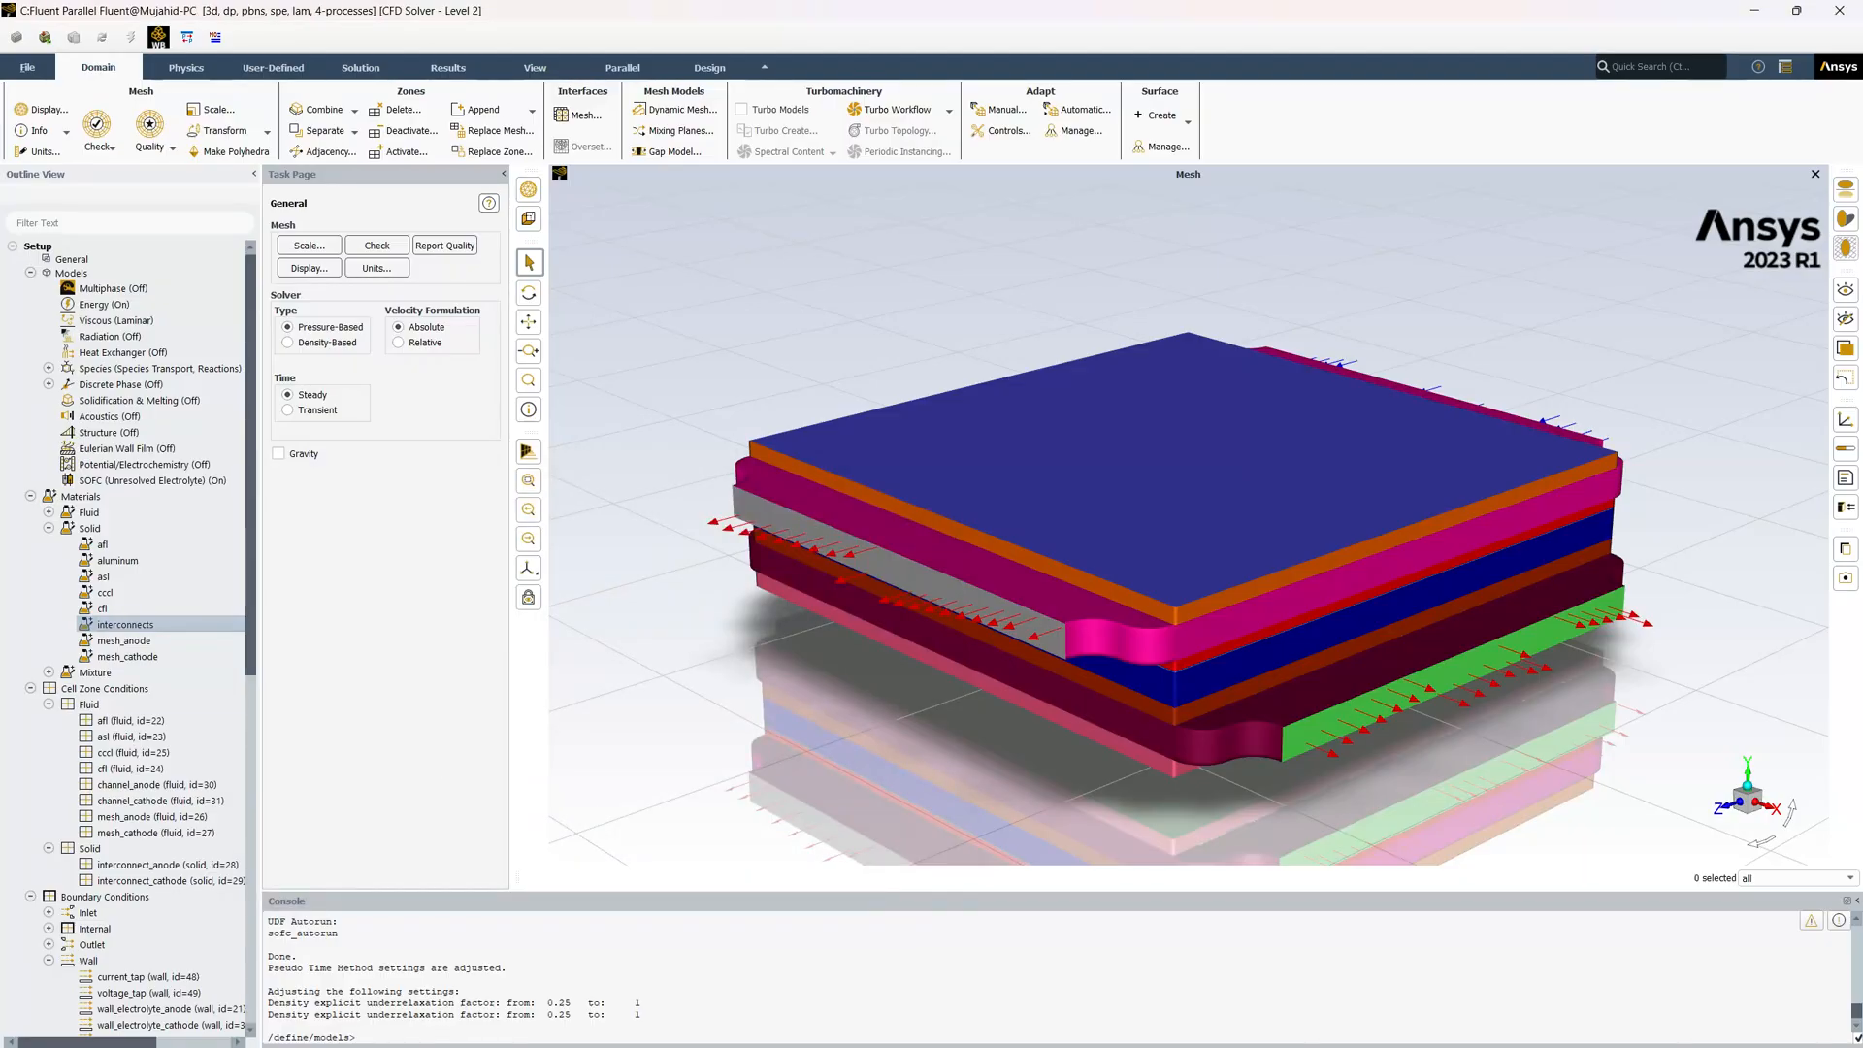
In the porous zone settings of the afl fluid cell zone, set the viscous resistance to 3.333e15 m⁻² in all three directions
{"action": "left_click", "coordinate": [30, 272]}
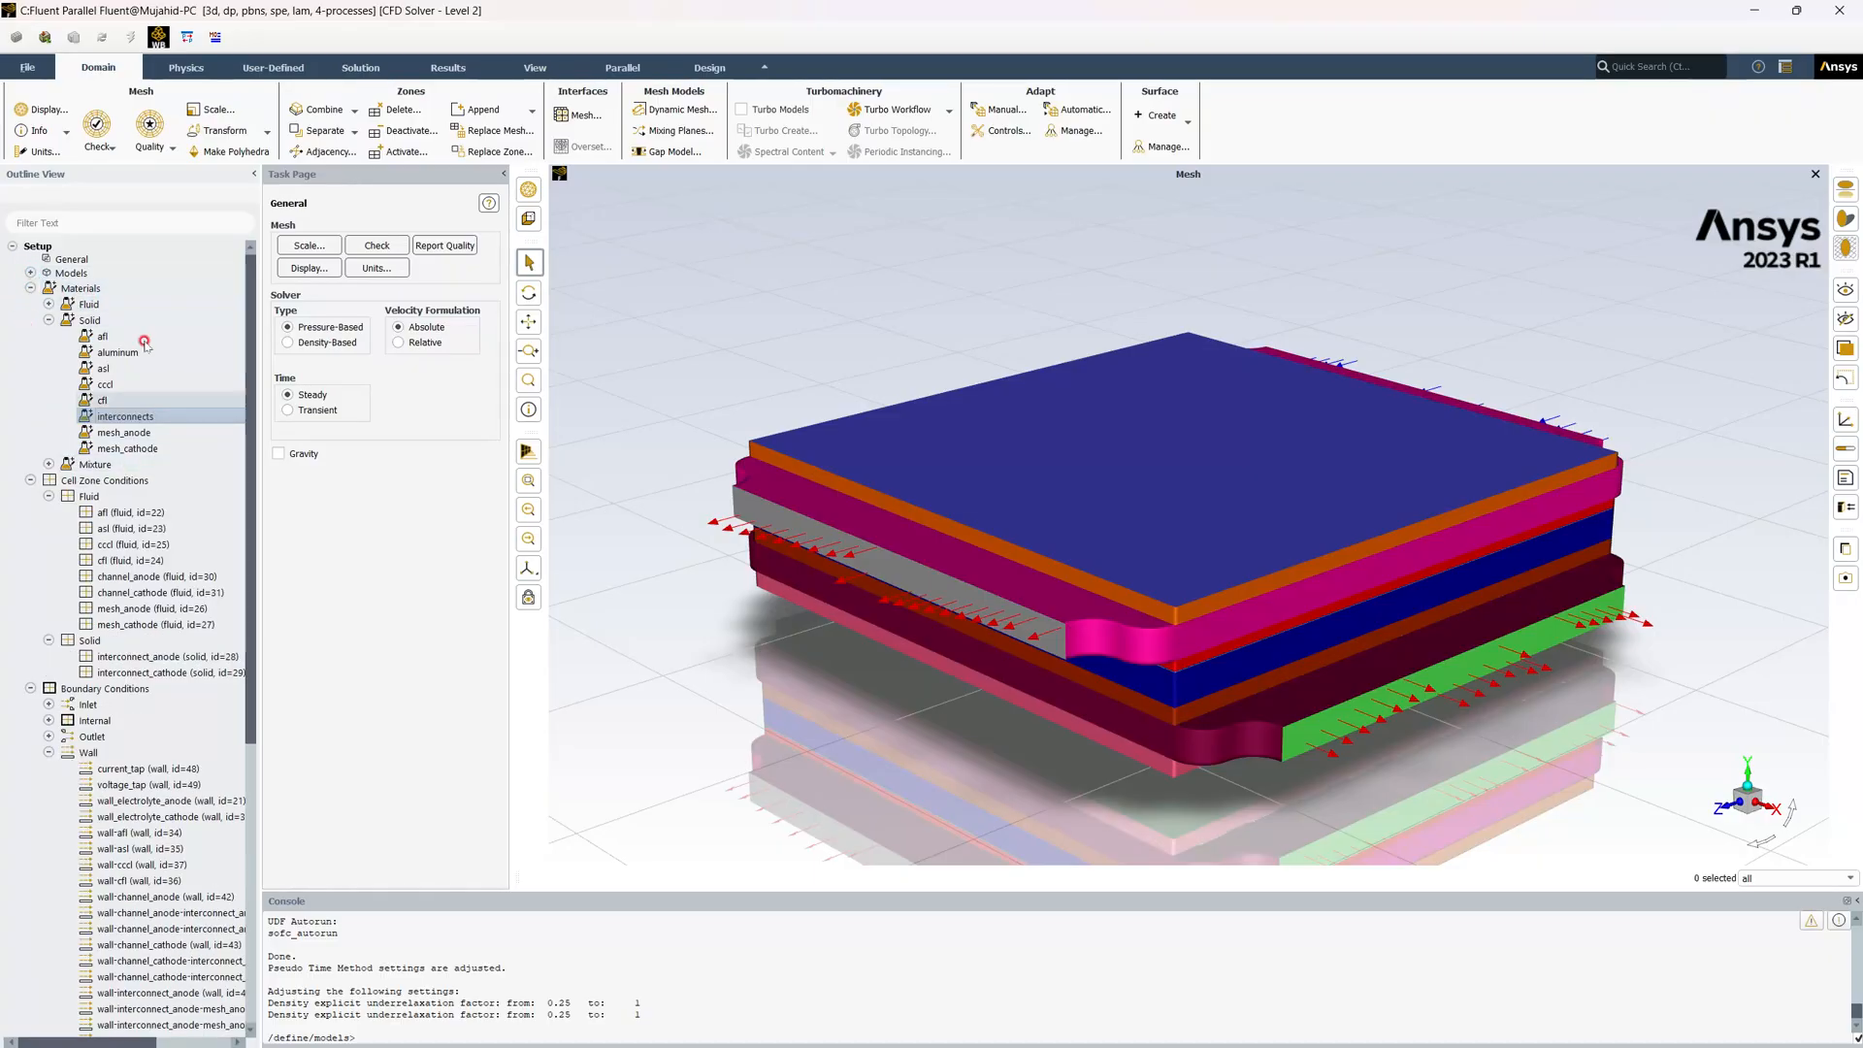
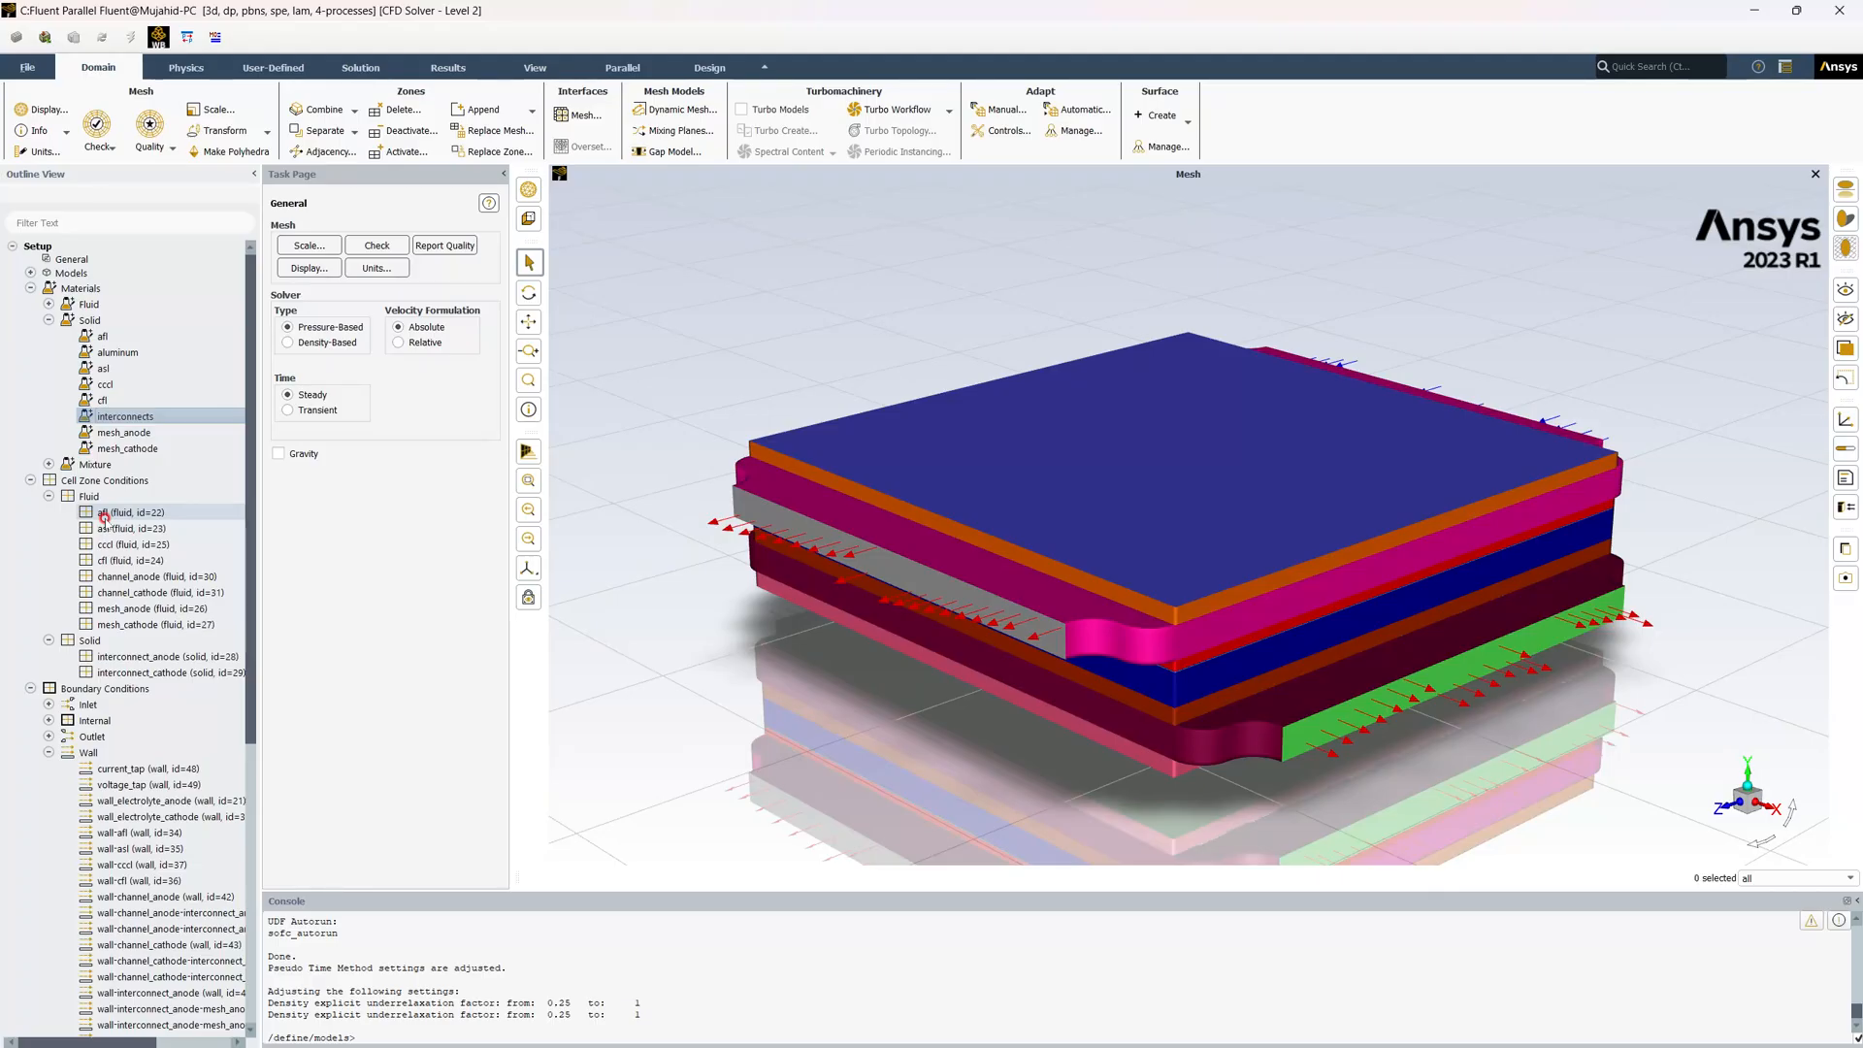
{"action": "left_click", "coordinate": [103, 514]}
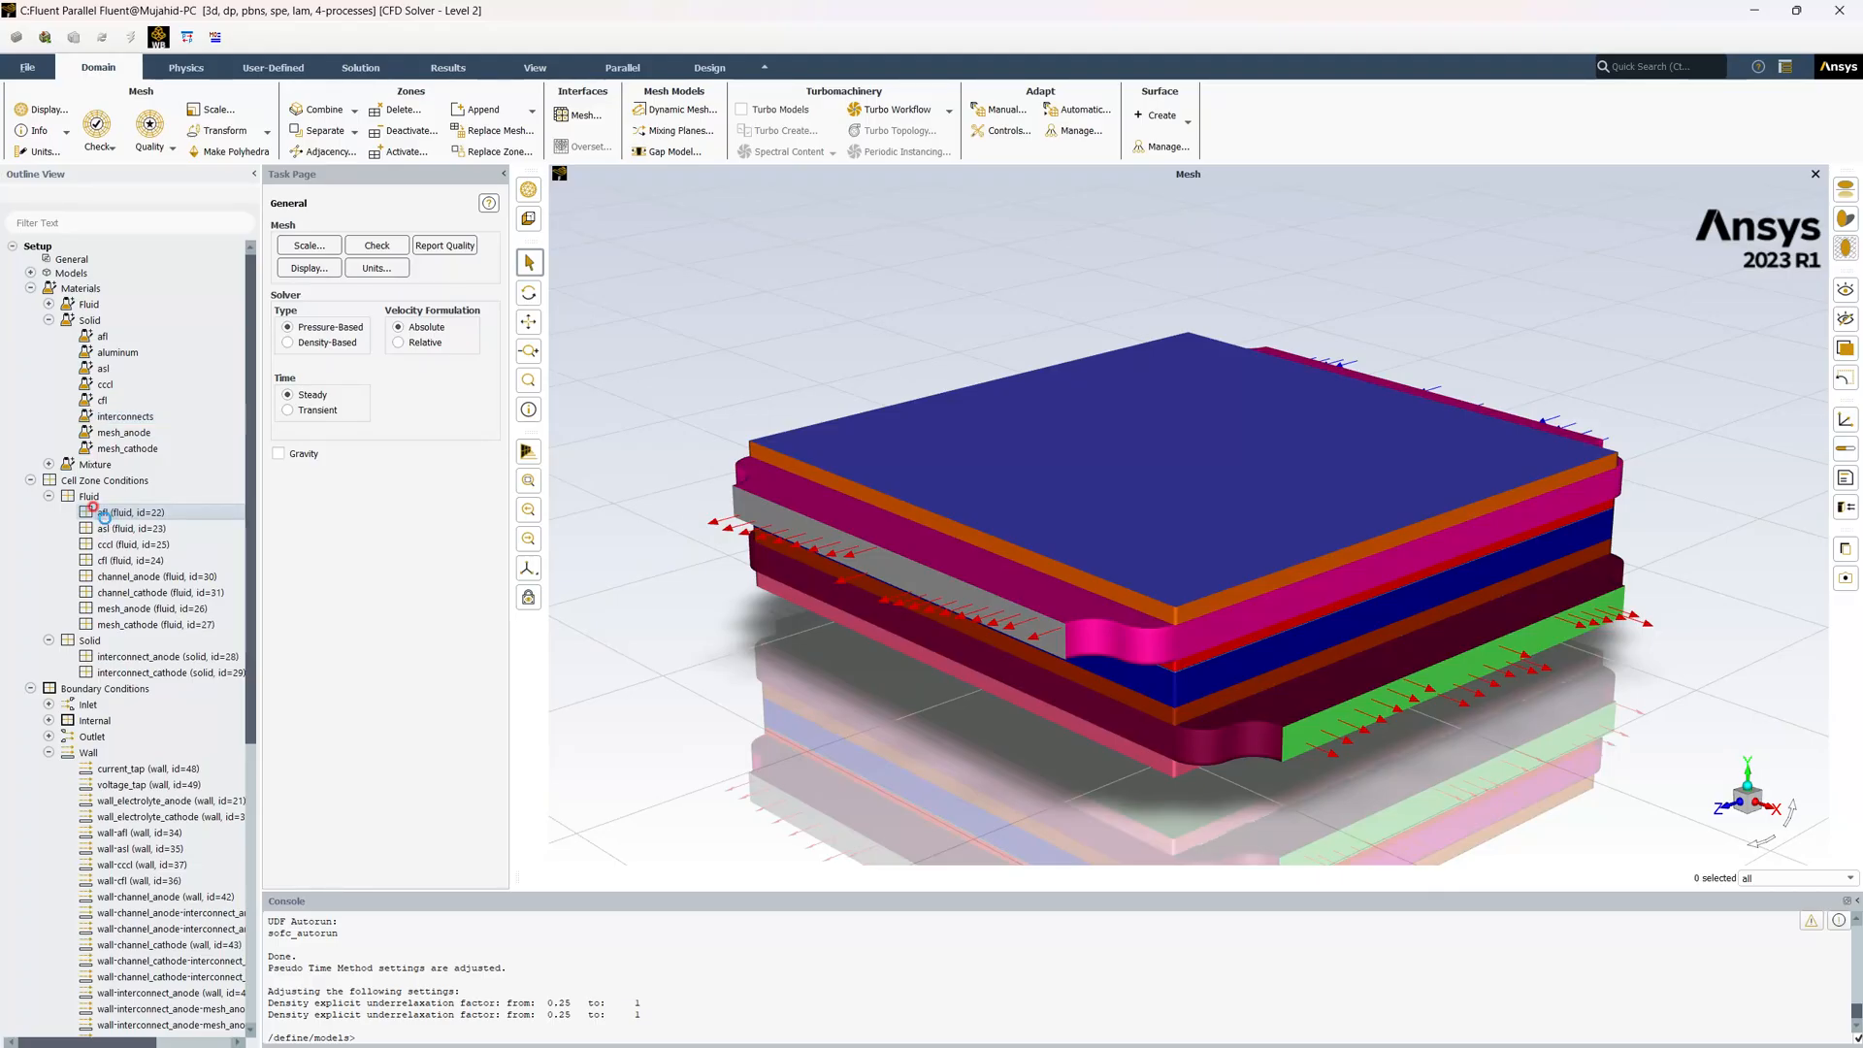
{"action": "double_click", "coordinate": [104, 515]}
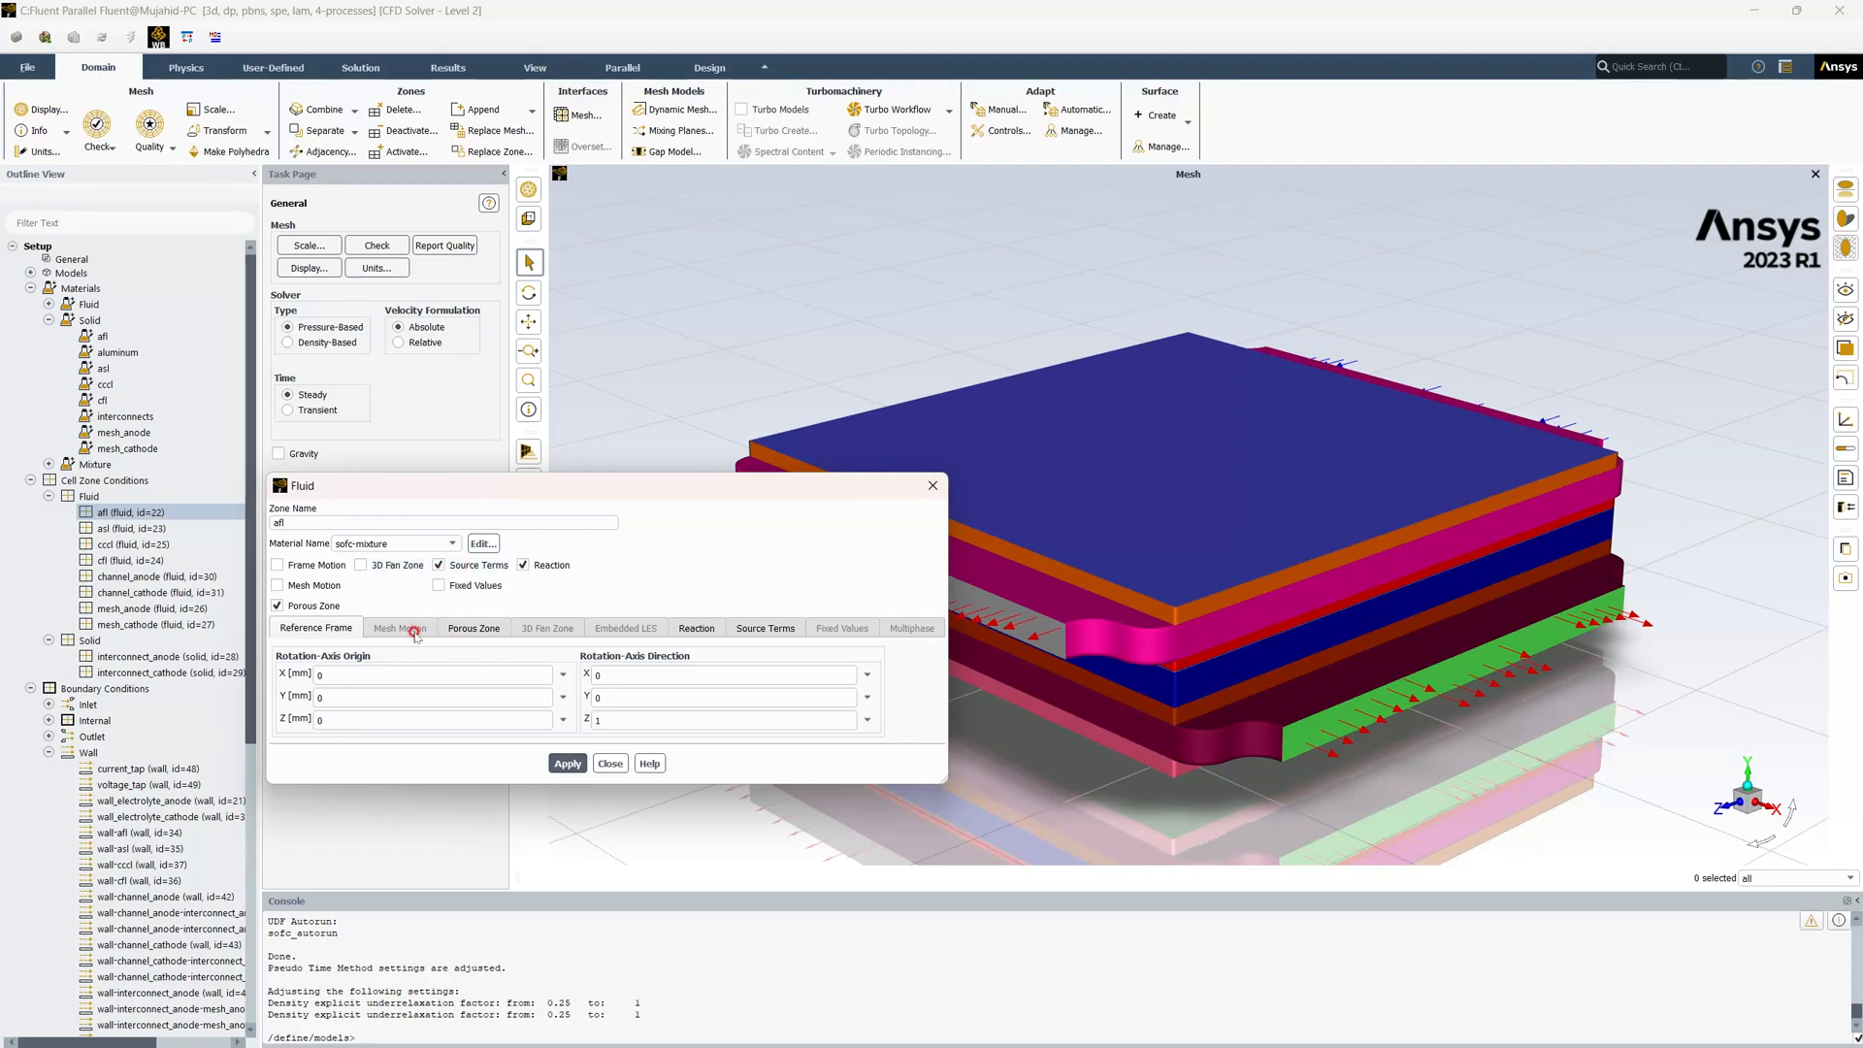
{"action": "left_click", "coordinate": [467, 629]}
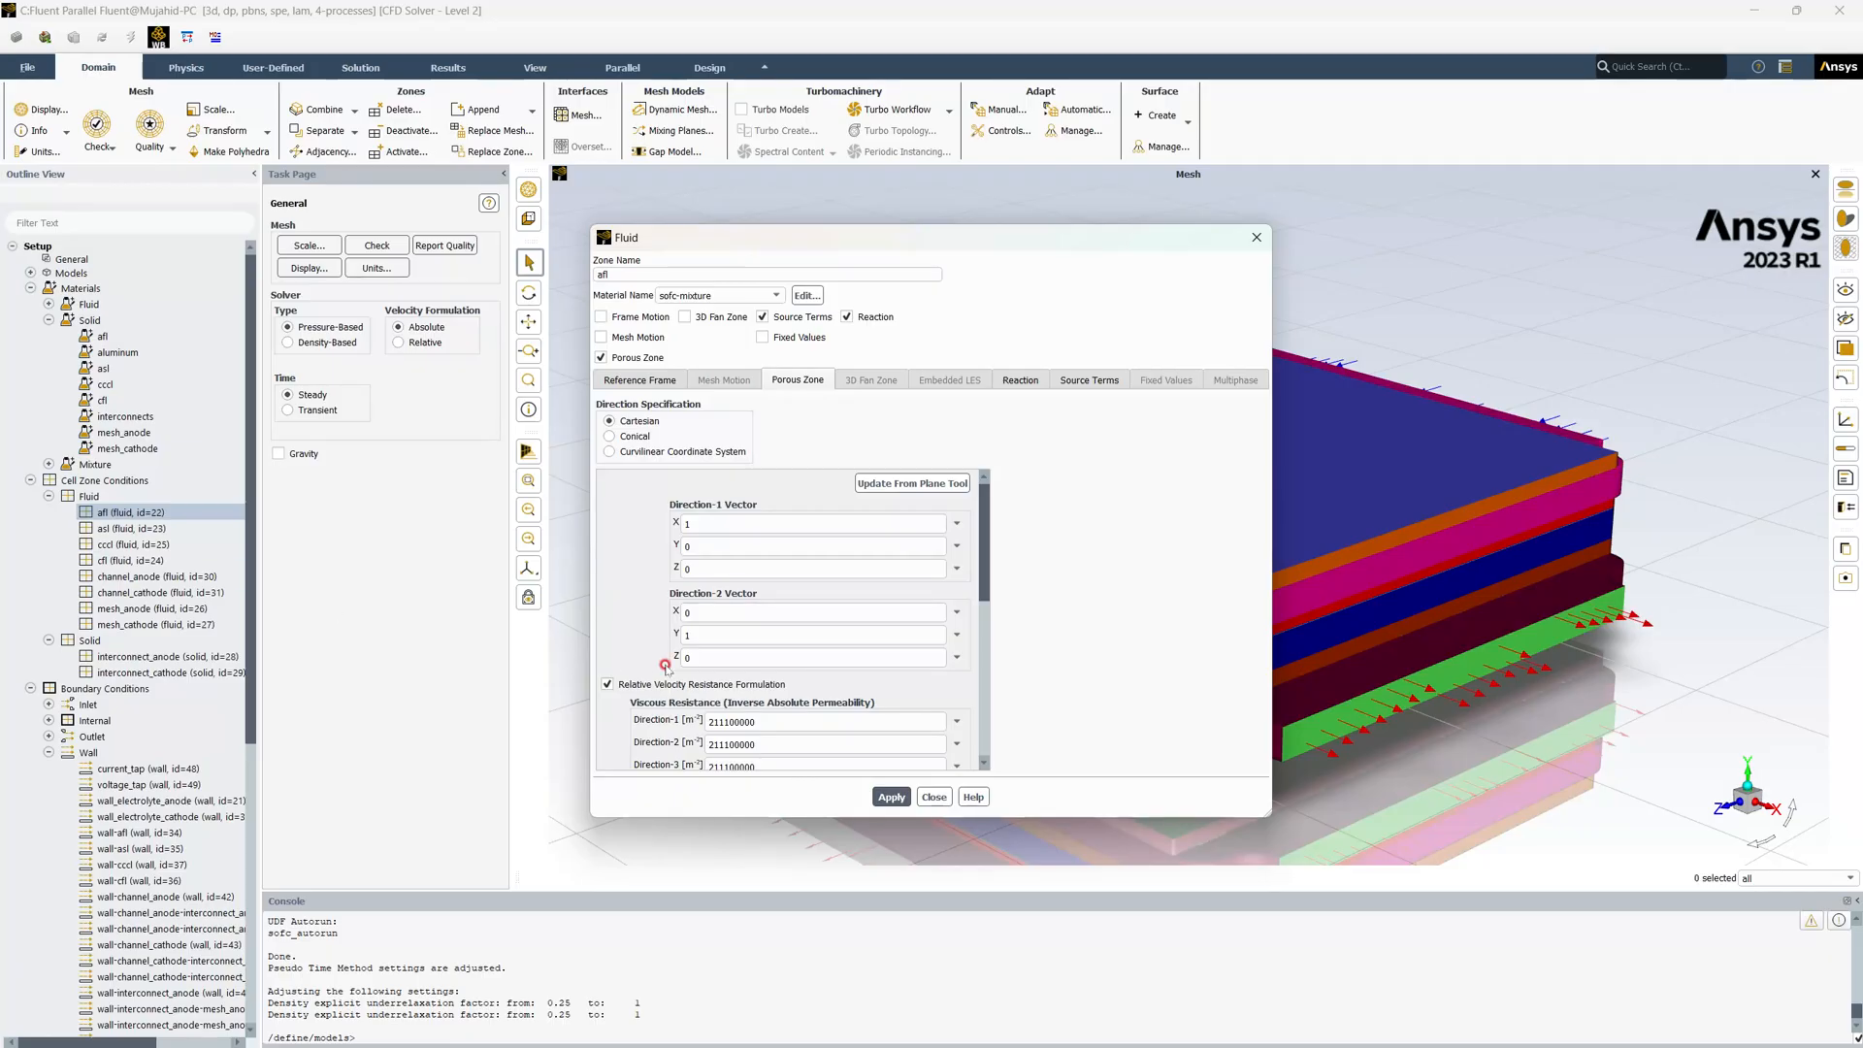
{"action": "left_click", "coordinate": [714, 658]}
{"action": "scroll", "coordinate": [742, 674], "scroll_direction": "down", "scroll_amount": 1}
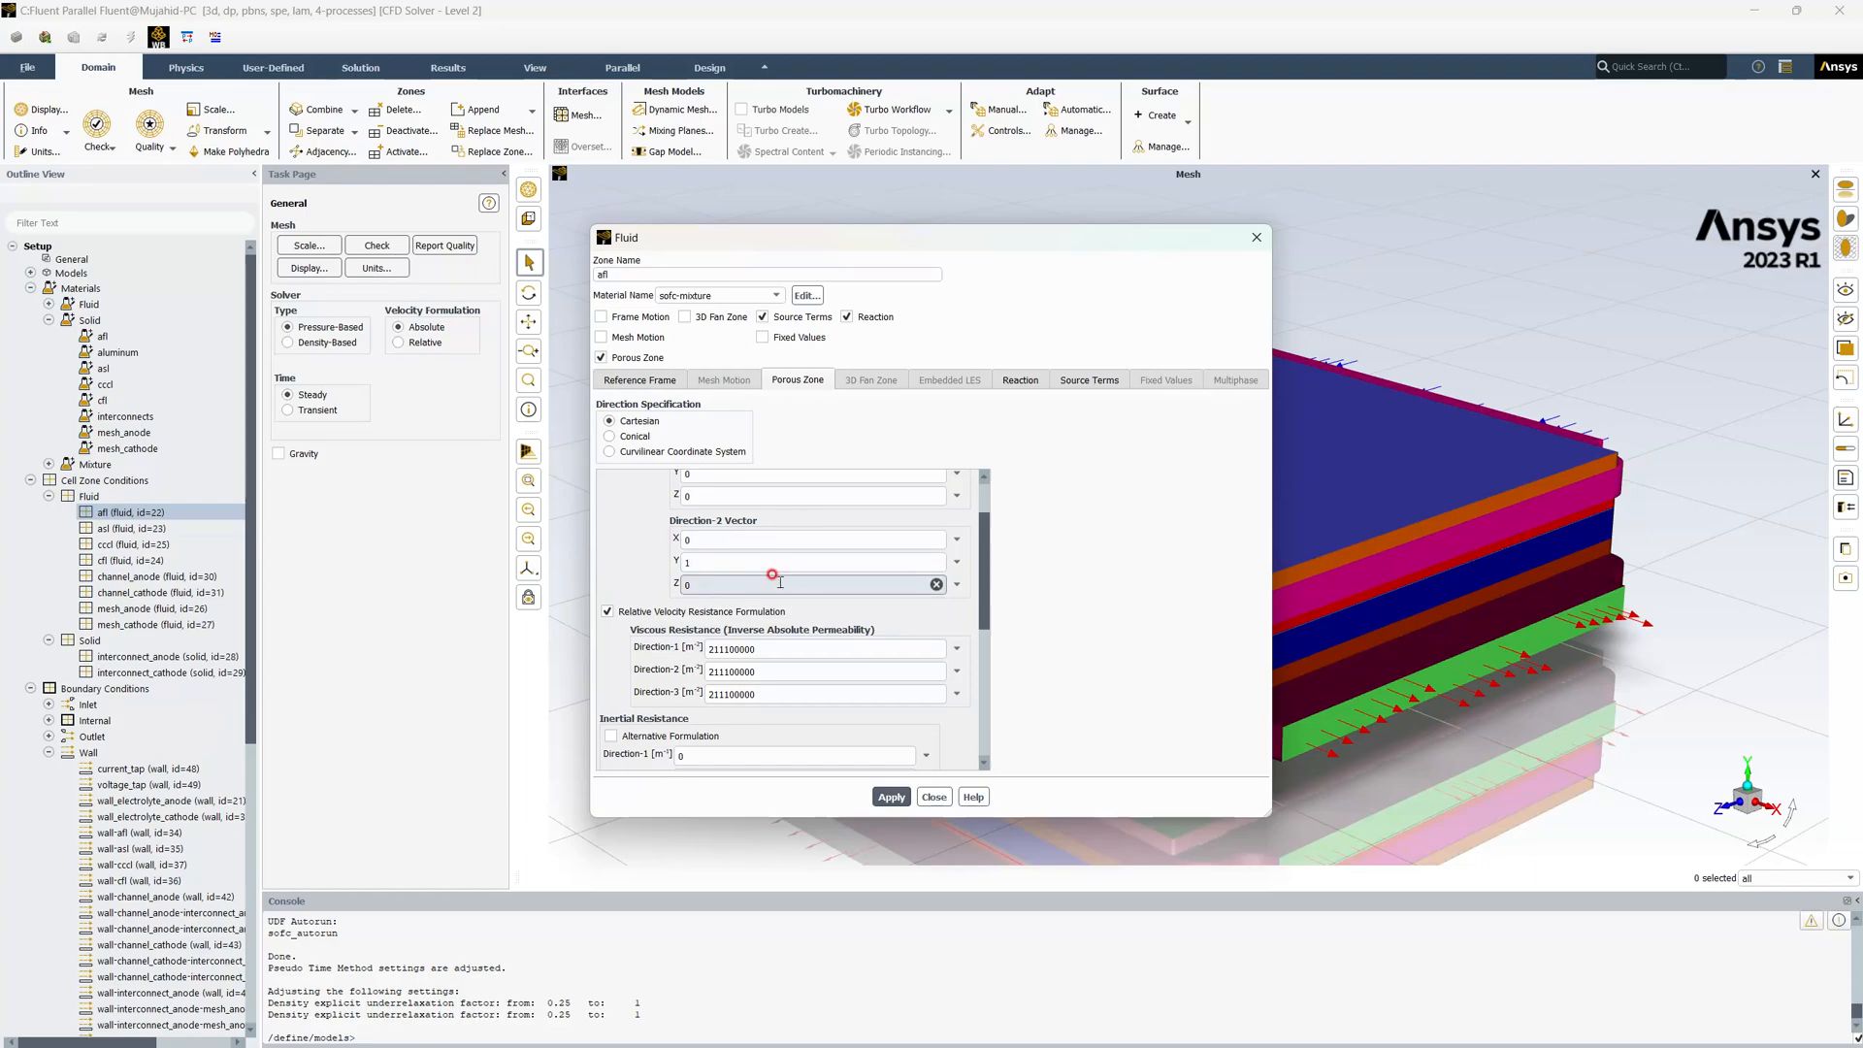
{"action": "left_click_drag", "start_coordinate": [767, 648], "coordinate": [593, 664]}
{"action": "type", "text": "3"}
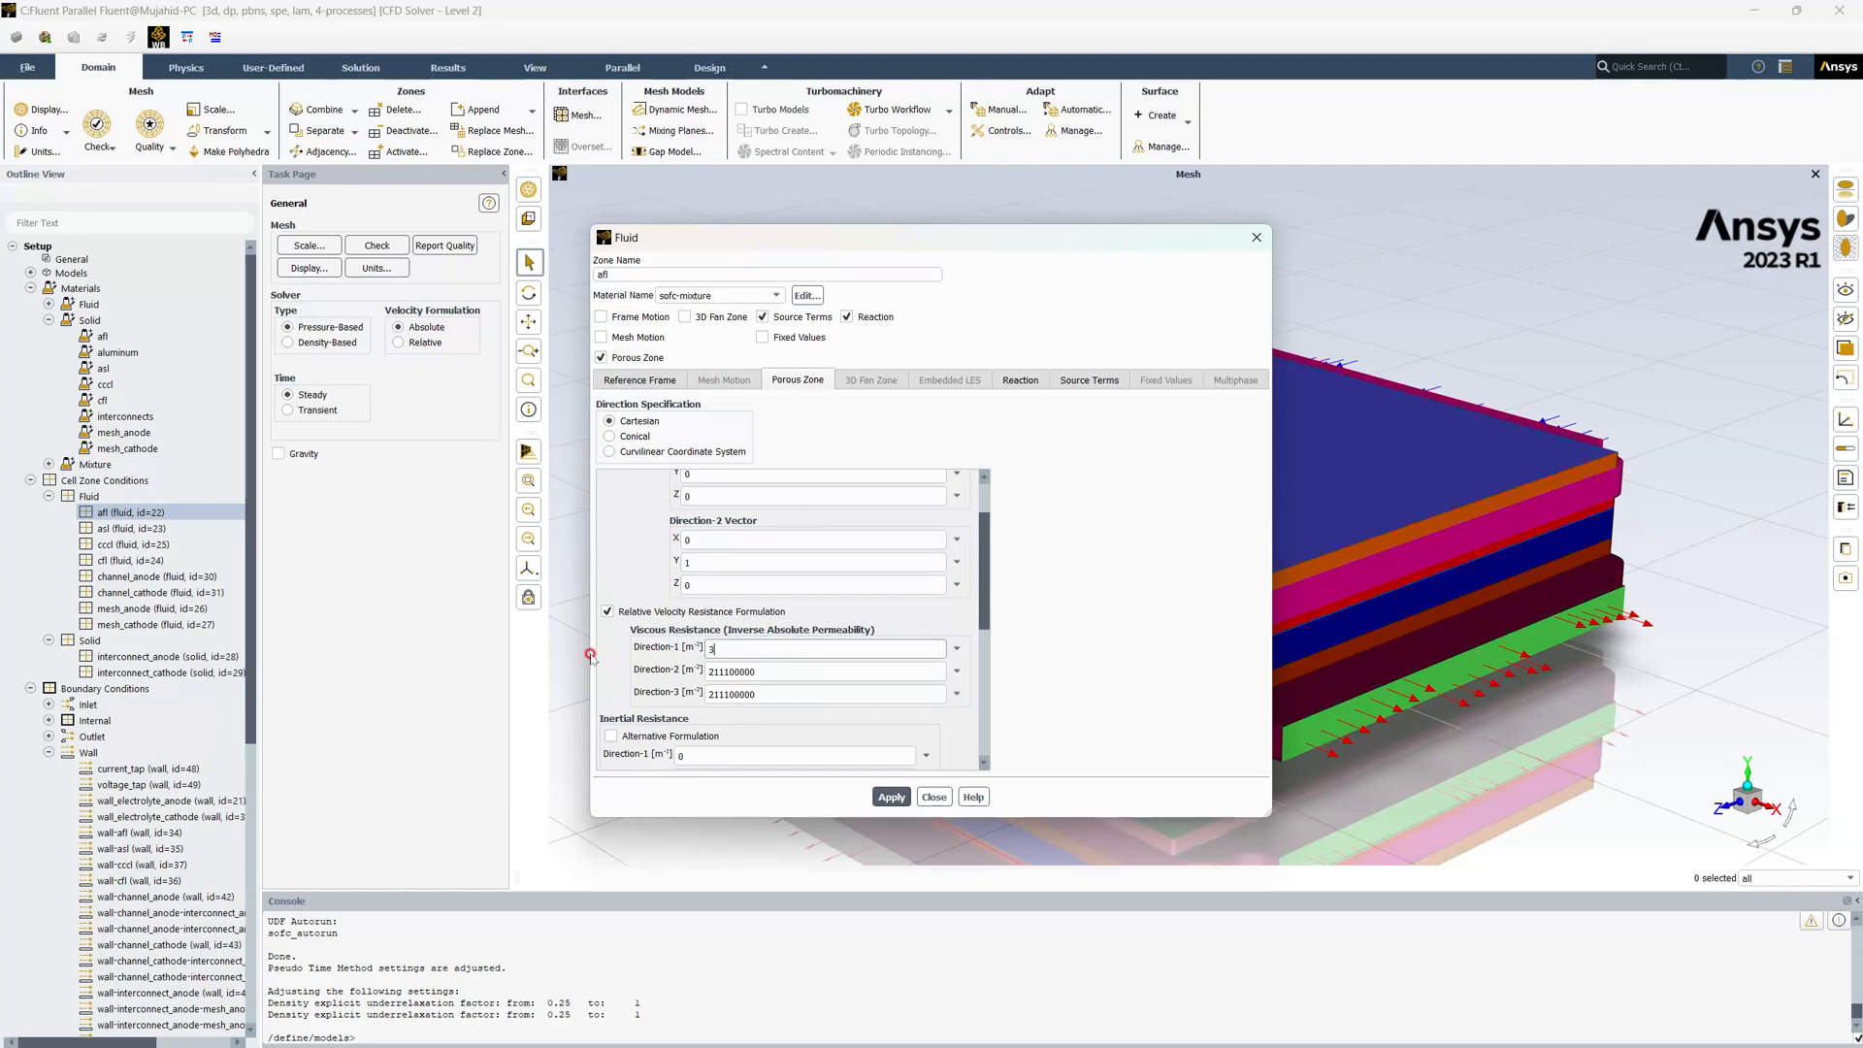
{"action": "type", "text": ".333e15"}
{"action": "left_click_drag", "start_coordinate": [769, 649], "coordinate": [672, 651]}
{"action": "key", "text": "ctrl+c"}
{"action": "left_click_drag", "start_coordinate": [784, 671], "coordinate": [600, 678]}
{"action": "key", "text": "ctrl+v"}
{"action": "left_click_drag", "start_coordinate": [762, 695], "coordinate": [594, 697]}
{"action": "key", "text": "ctrl+v"}
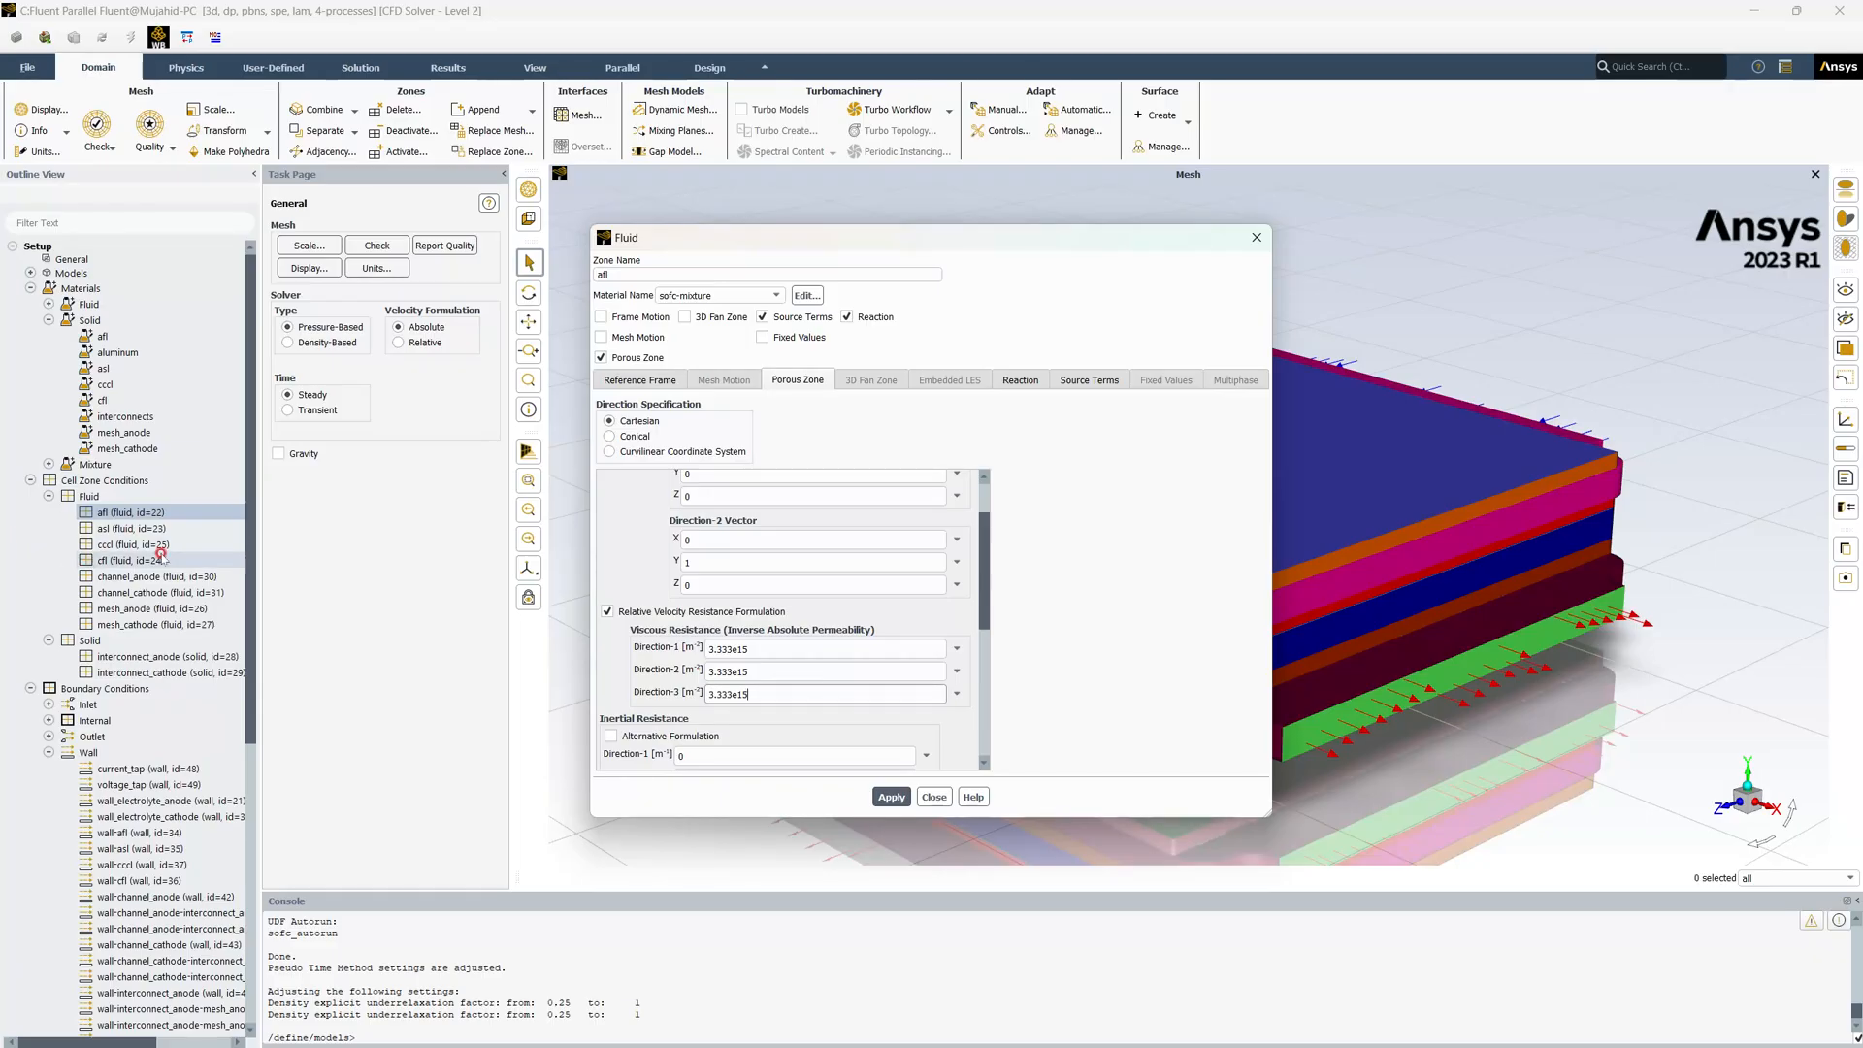
Set the afl zone's fluid porosity to 0.2 and its solid material to afl, and apply
{"action": "scroll", "coordinate": [768, 638], "scroll_direction": "down", "scroll_amount": 3}
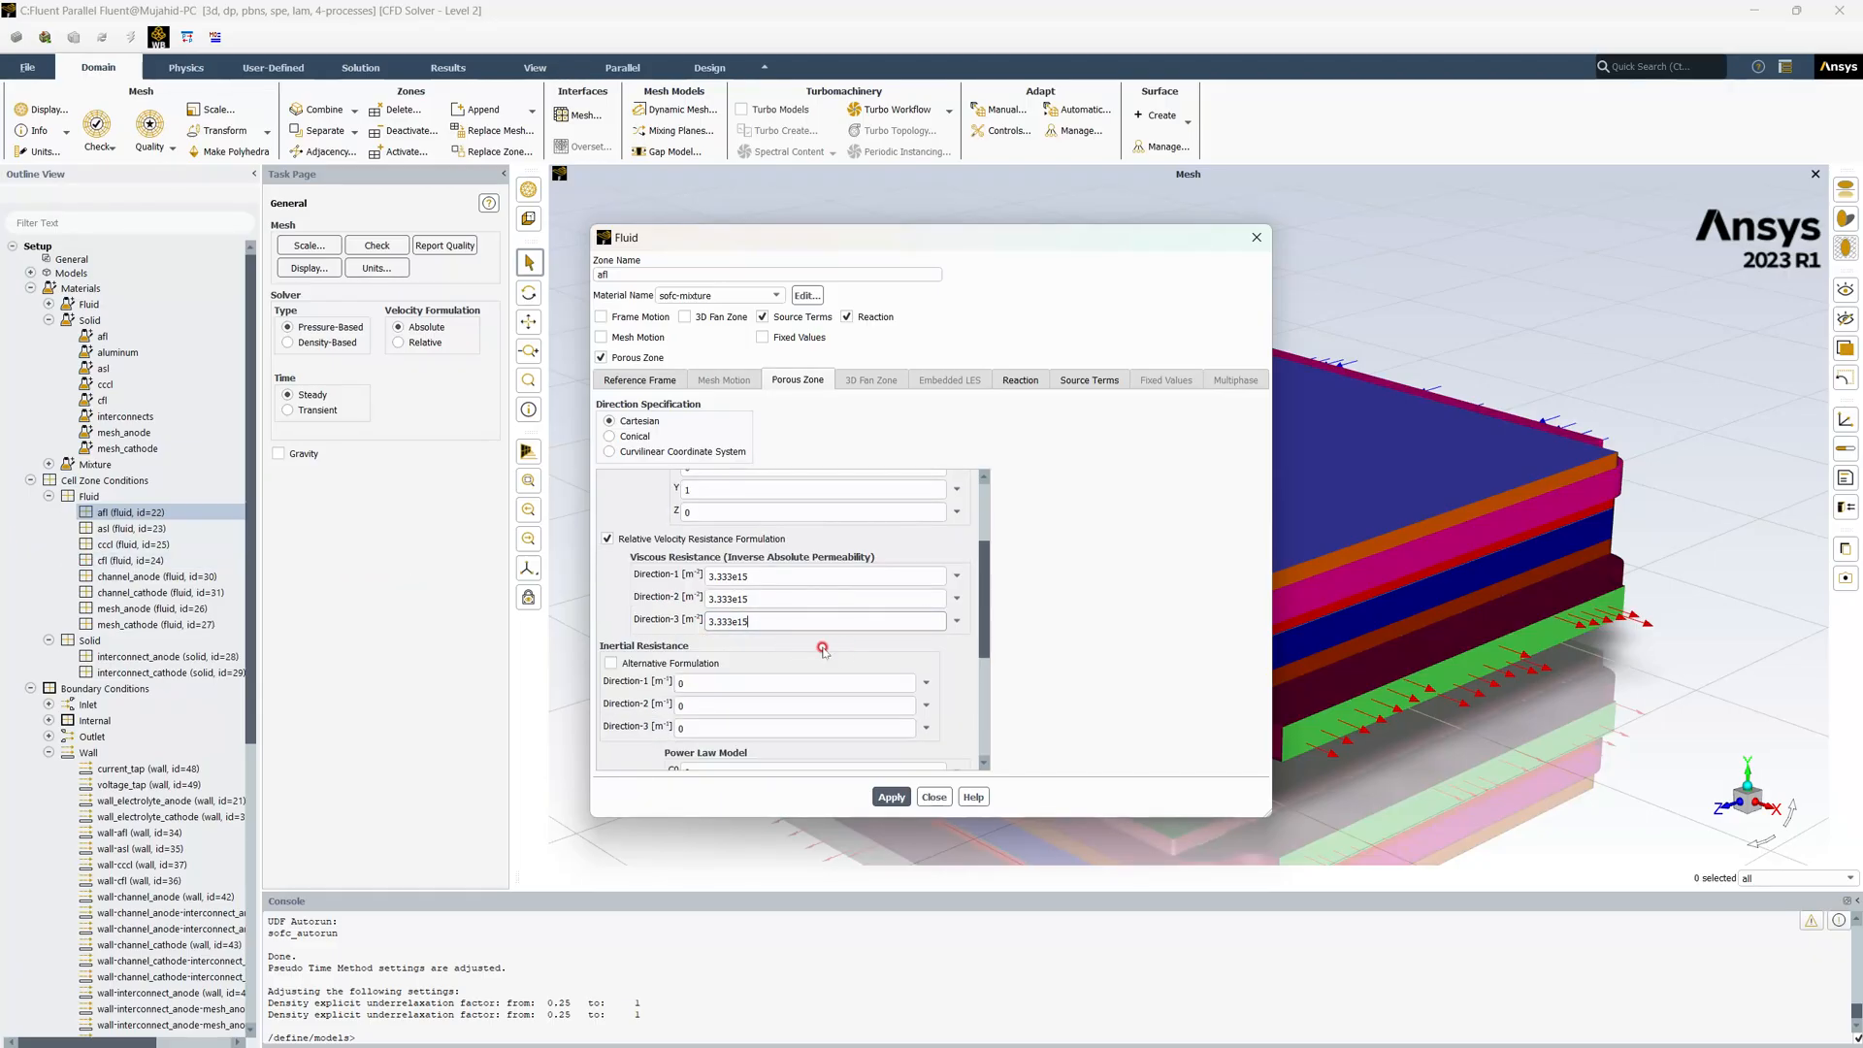
{"action": "scroll", "coordinate": [815, 641], "scroll_direction": "down", "scroll_amount": 6}
{"action": "left_click_drag", "start_coordinate": [706, 691], "coordinate": [626, 679]}
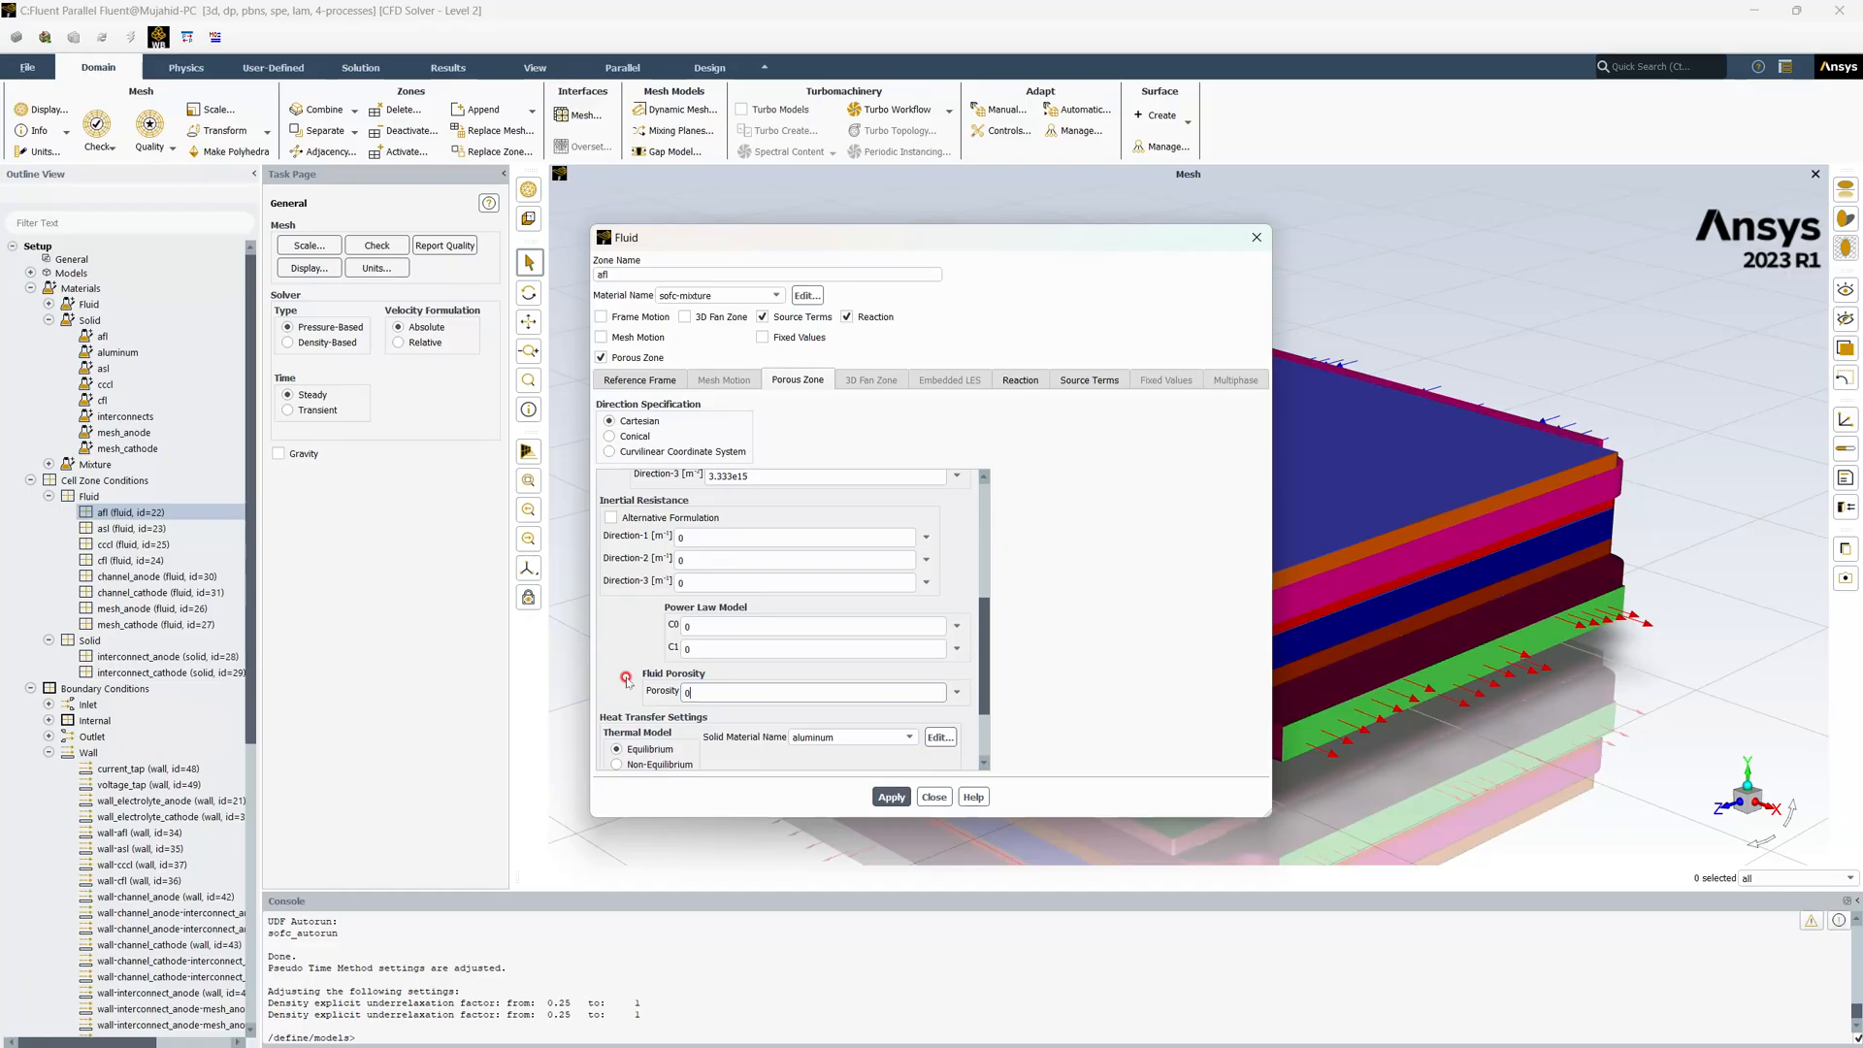
{"action": "type", "text": "0.2"}
{"action": "left_click", "coordinate": [866, 737]}
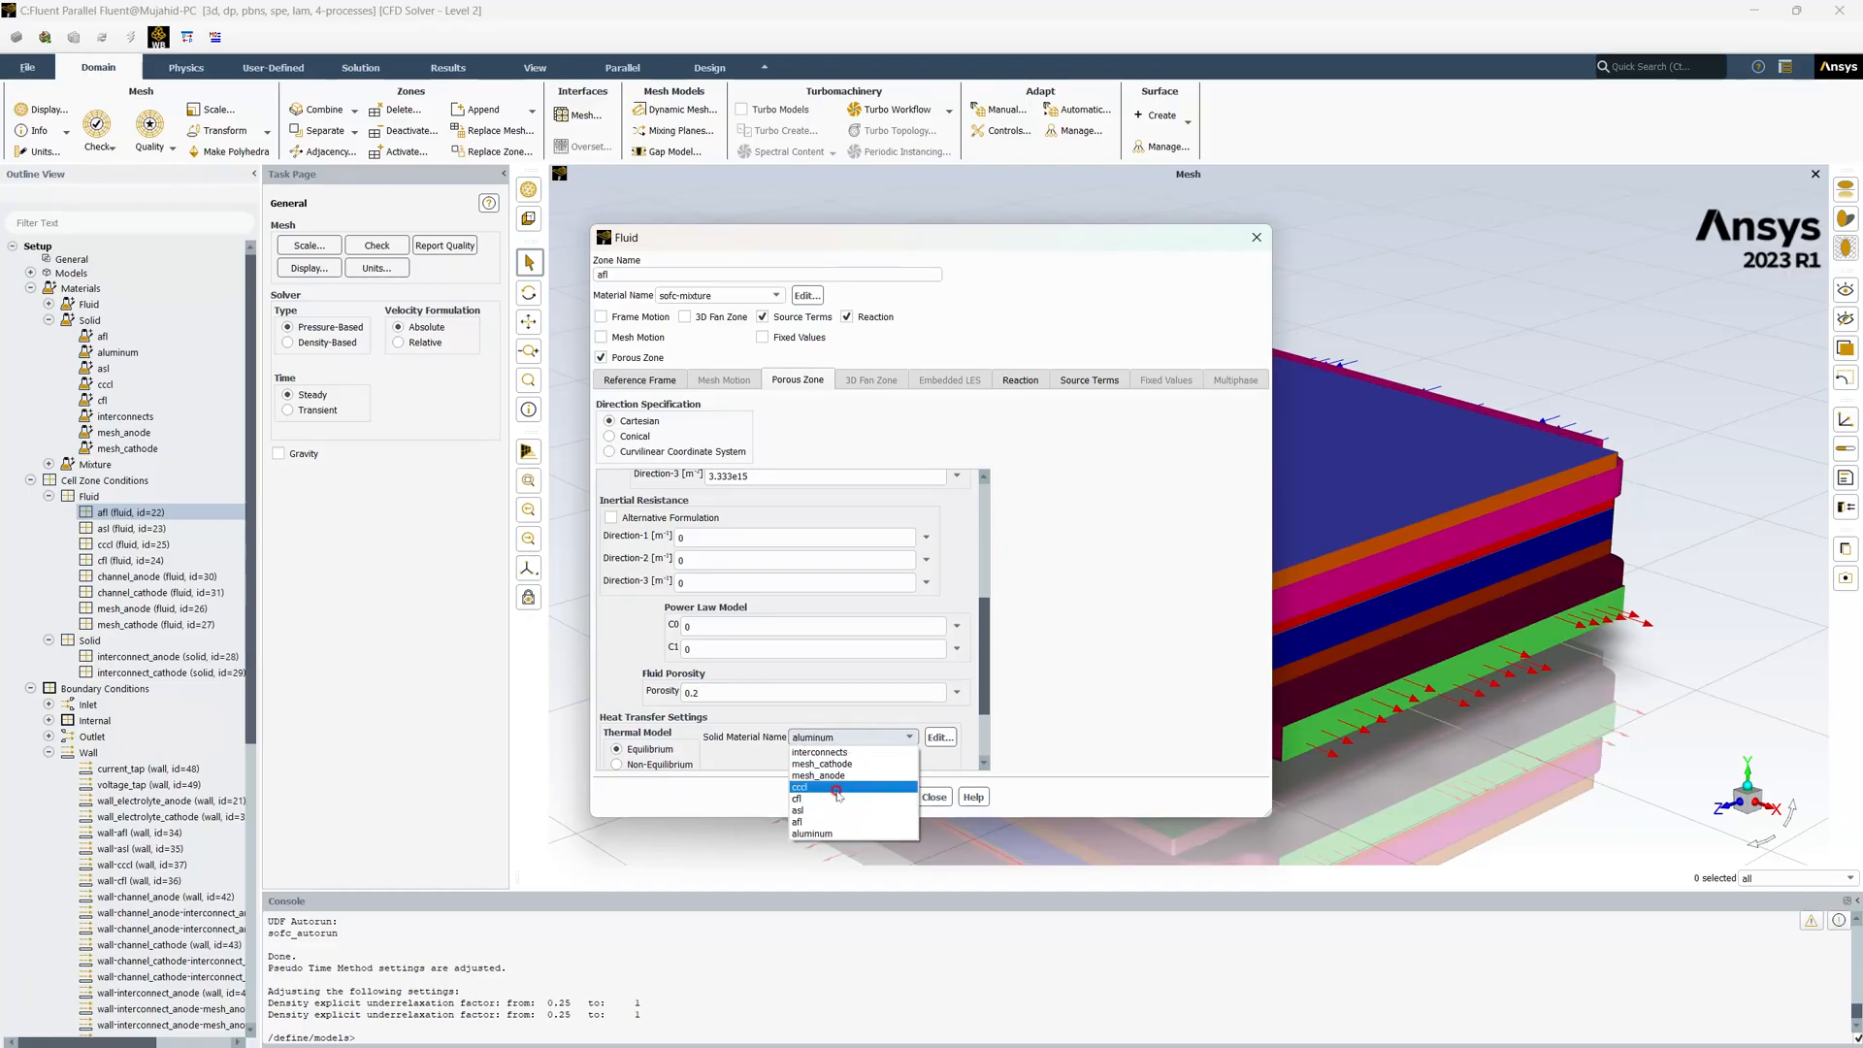
{"action": "left_click", "coordinate": [827, 822]}
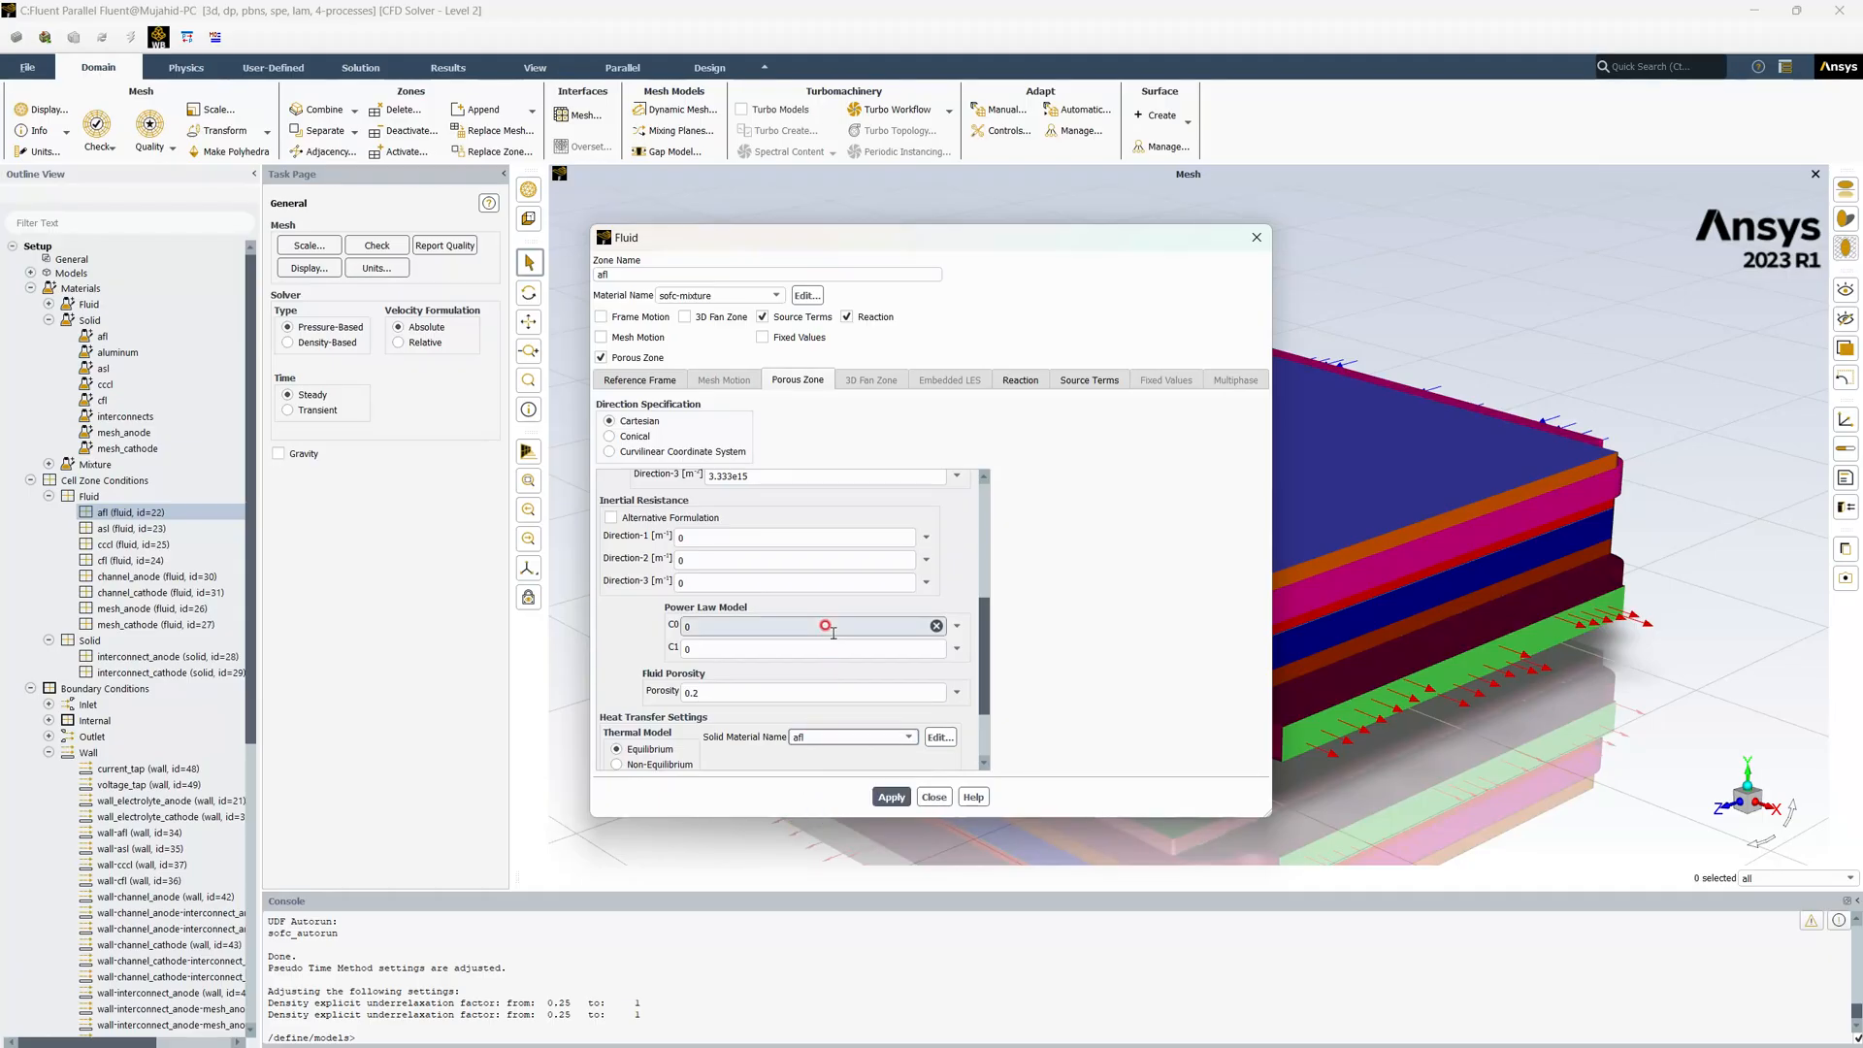
{"action": "left_click", "coordinate": [879, 793]}
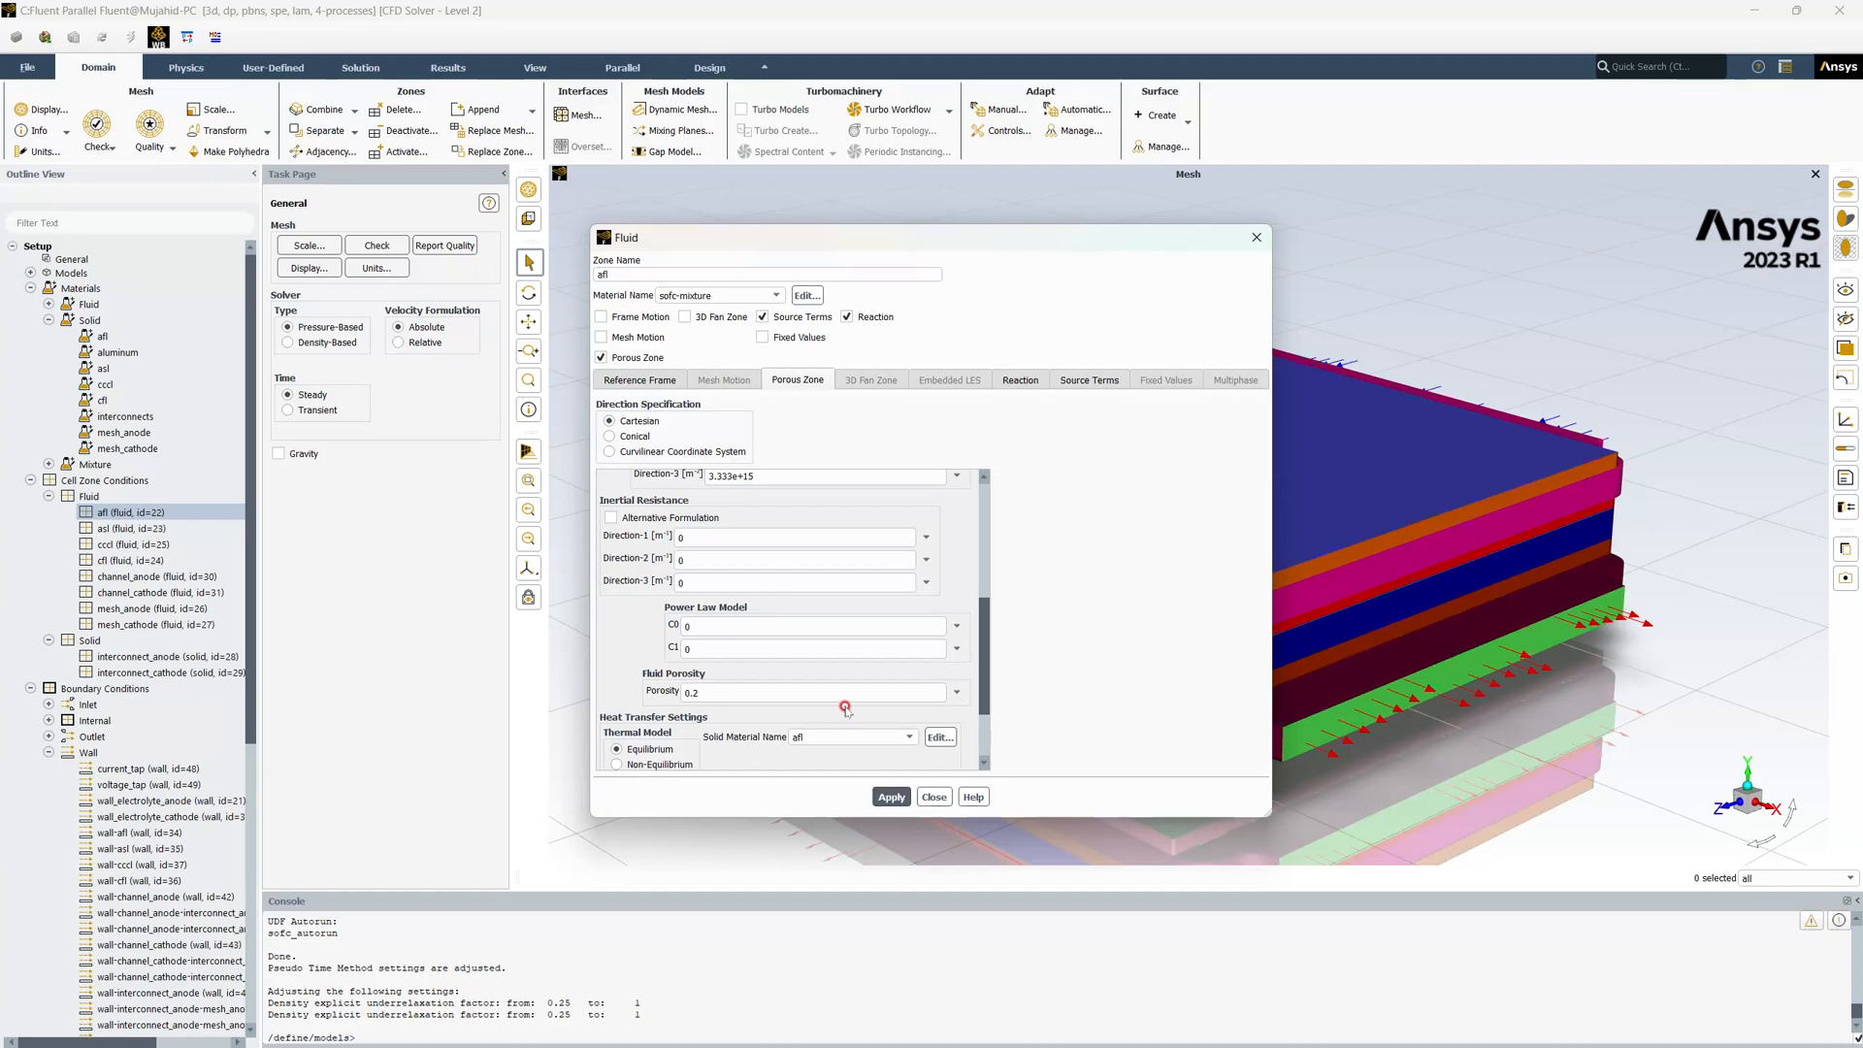
In the reaction settings of the afl zone, set the surface-to-volume ratio to 1.35e3 m⁻¹, apply it and close the zone
{"action": "left_click", "coordinate": [1020, 380]}
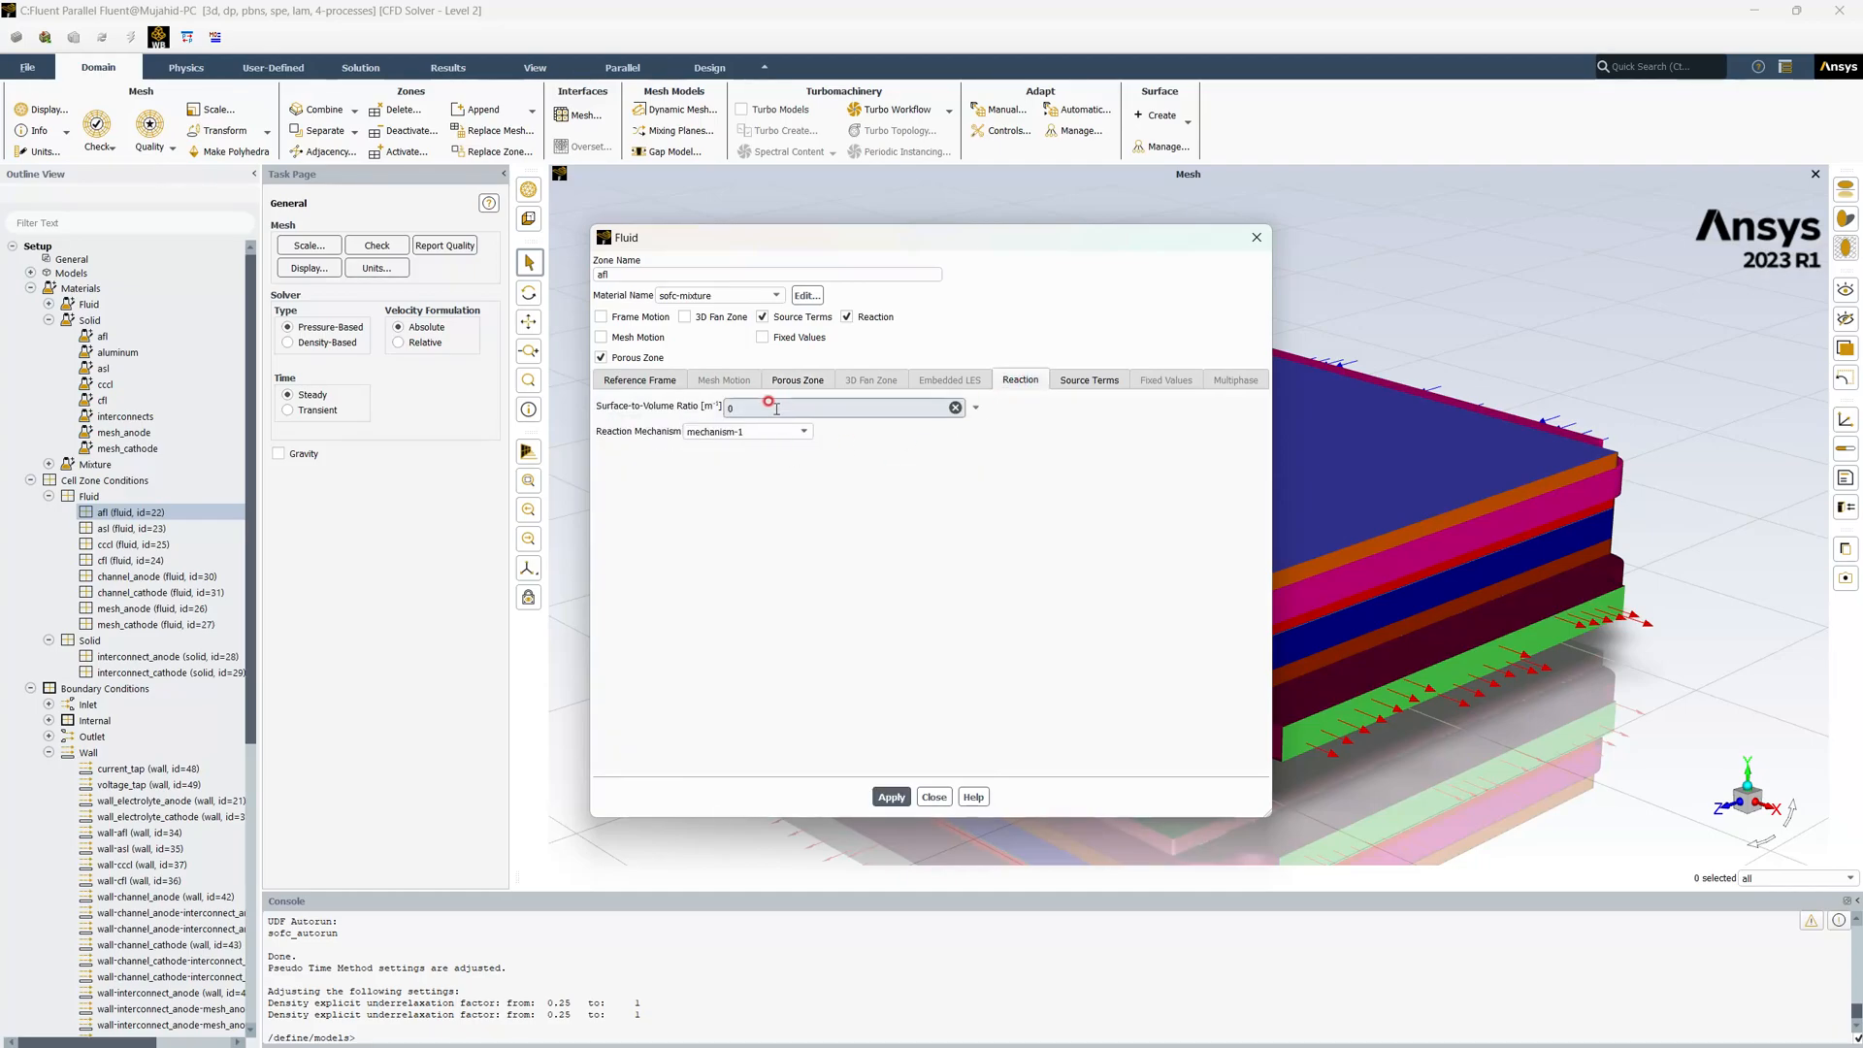
{"action": "left_click", "coordinate": [648, 434]}
{"action": "left_click", "coordinate": [701, 413]}
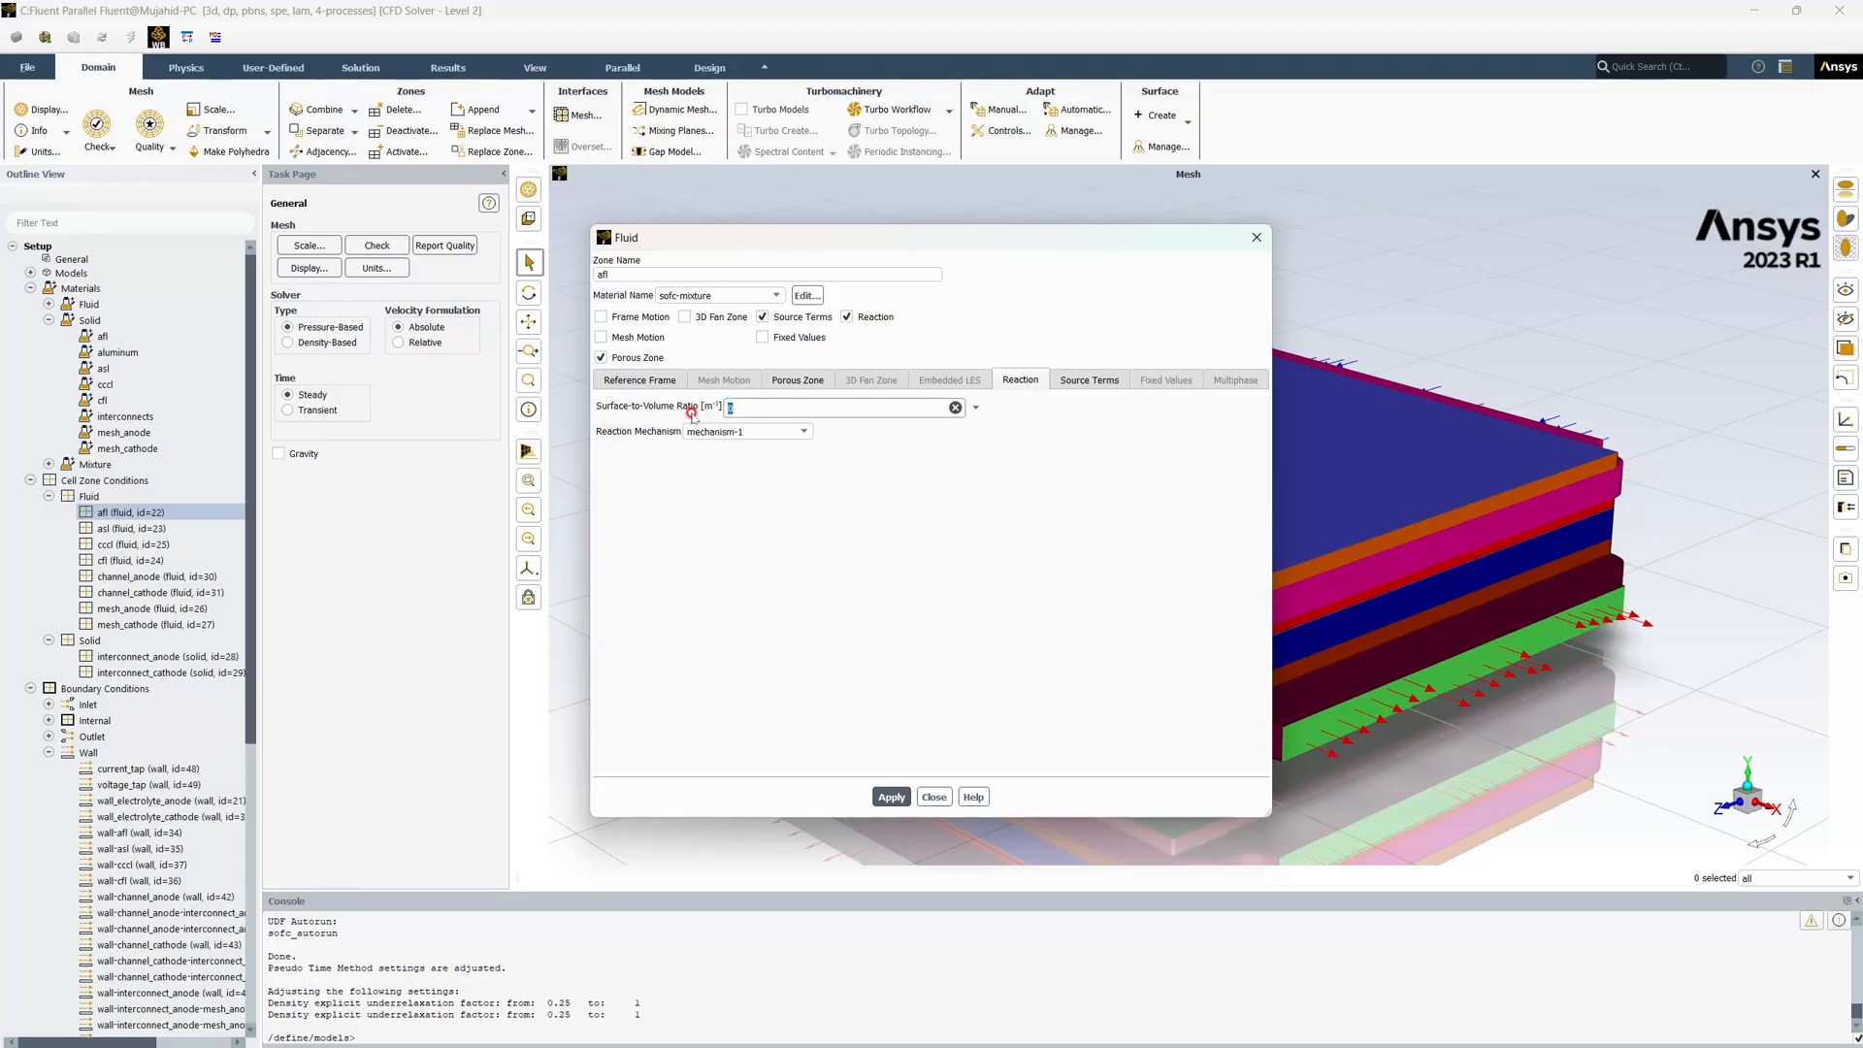
{"action": "type", "text": "1.35e3"}
{"action": "left_click", "coordinate": [891, 797]}
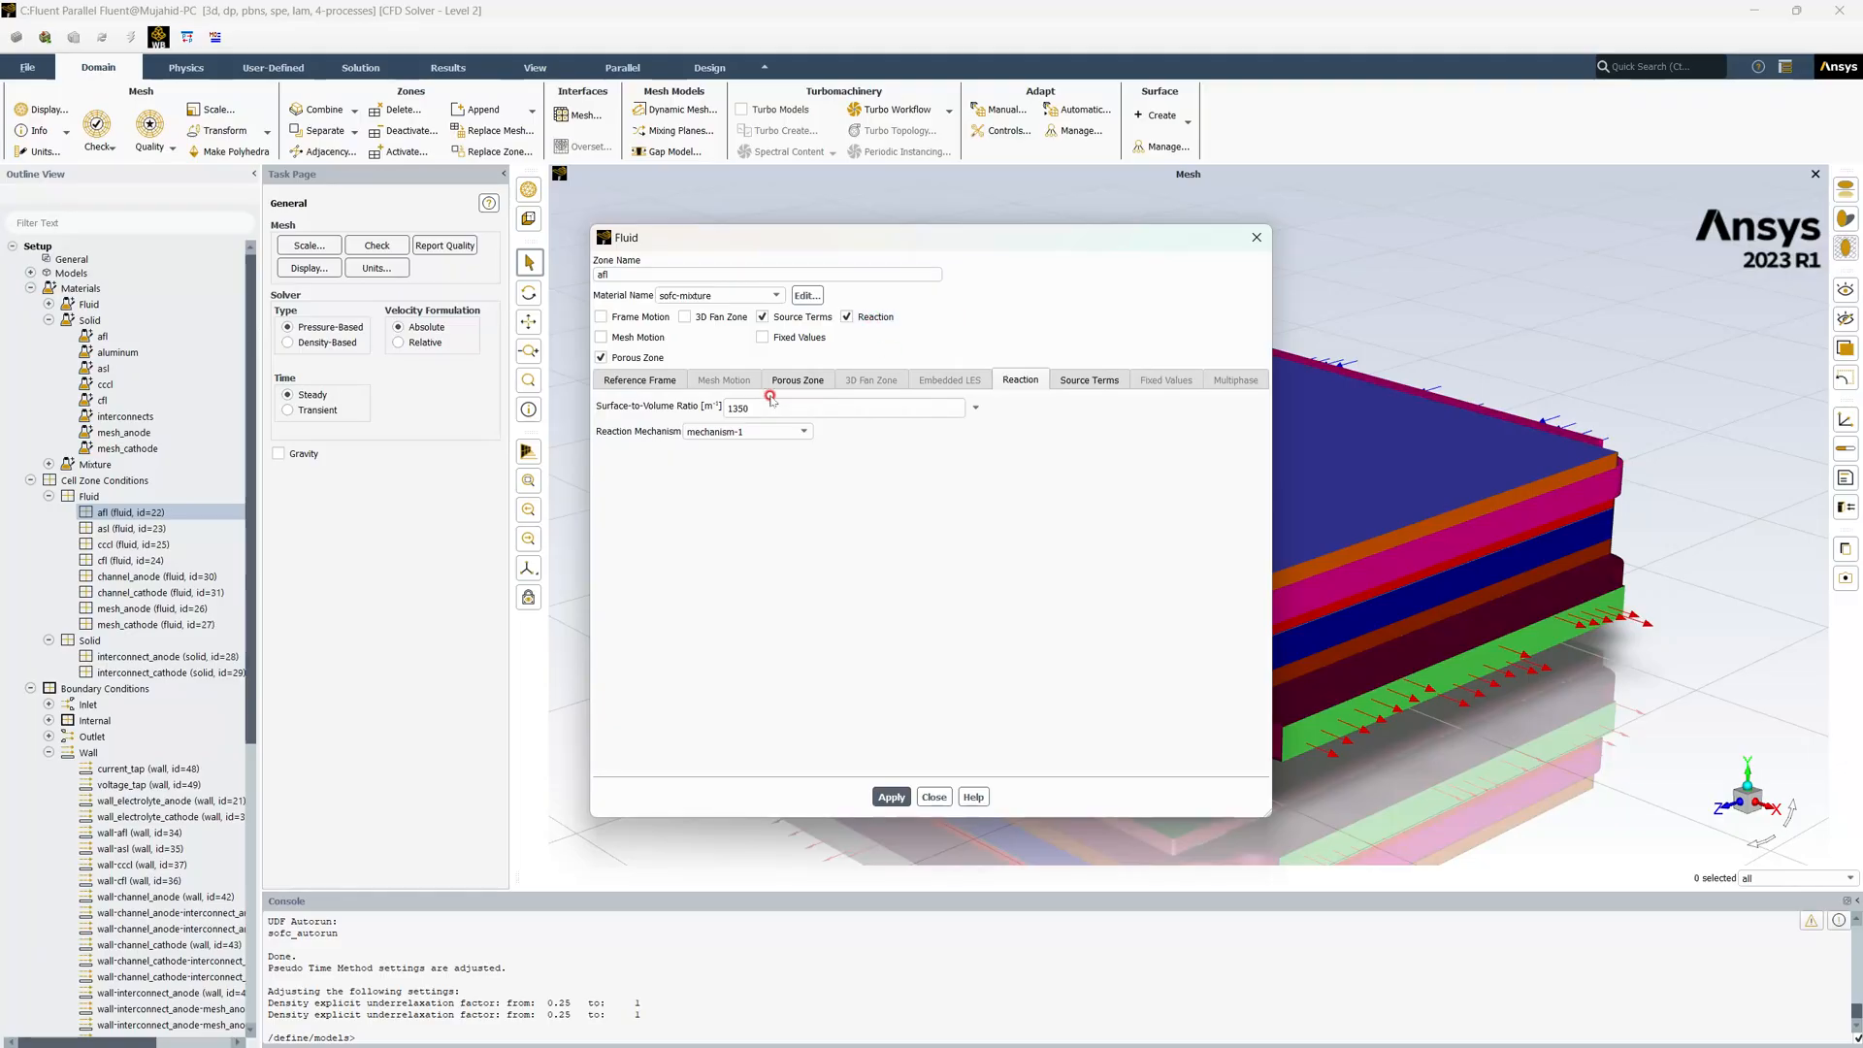
{"action": "left_click", "coordinate": [894, 792]}
{"action": "left_click", "coordinate": [933, 796]}
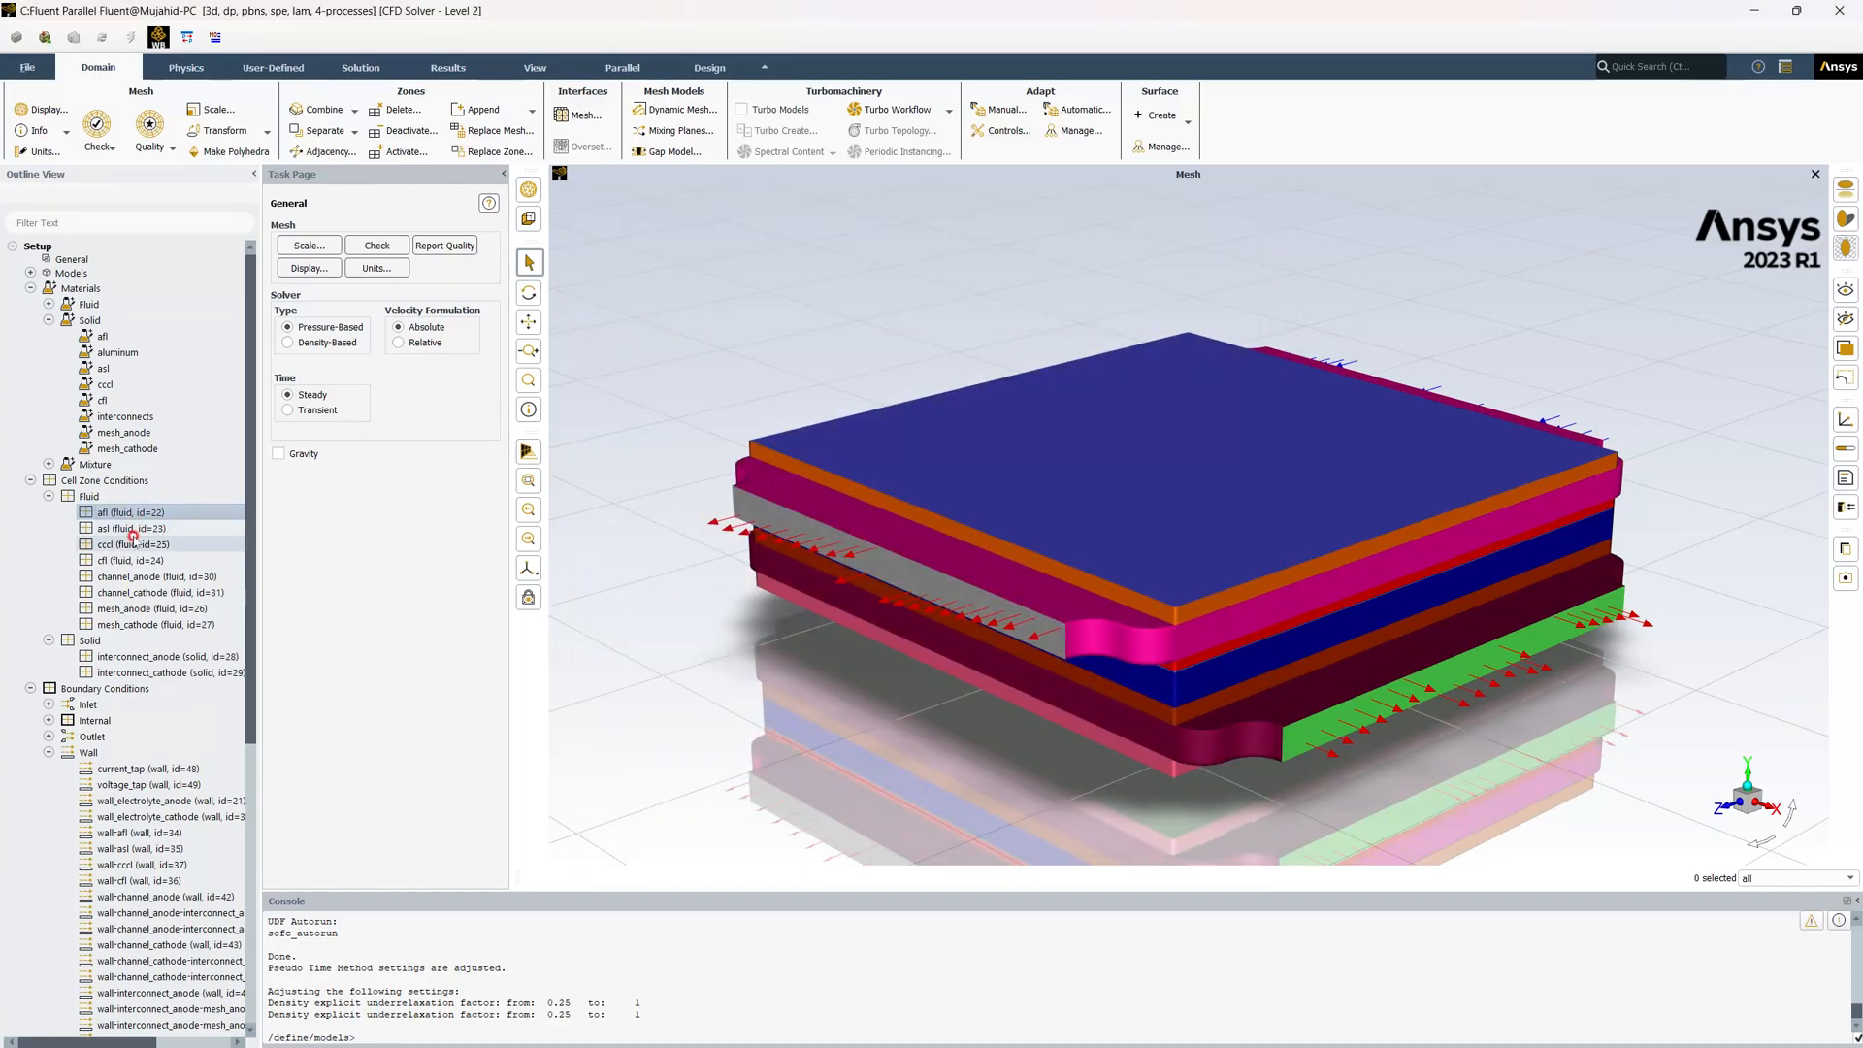
In the porous zone settings of the asl fluid cell zone, set the viscous resistance to 1.85e14 m⁻² in all three directions
{"action": "left_click", "coordinate": [136, 528]}
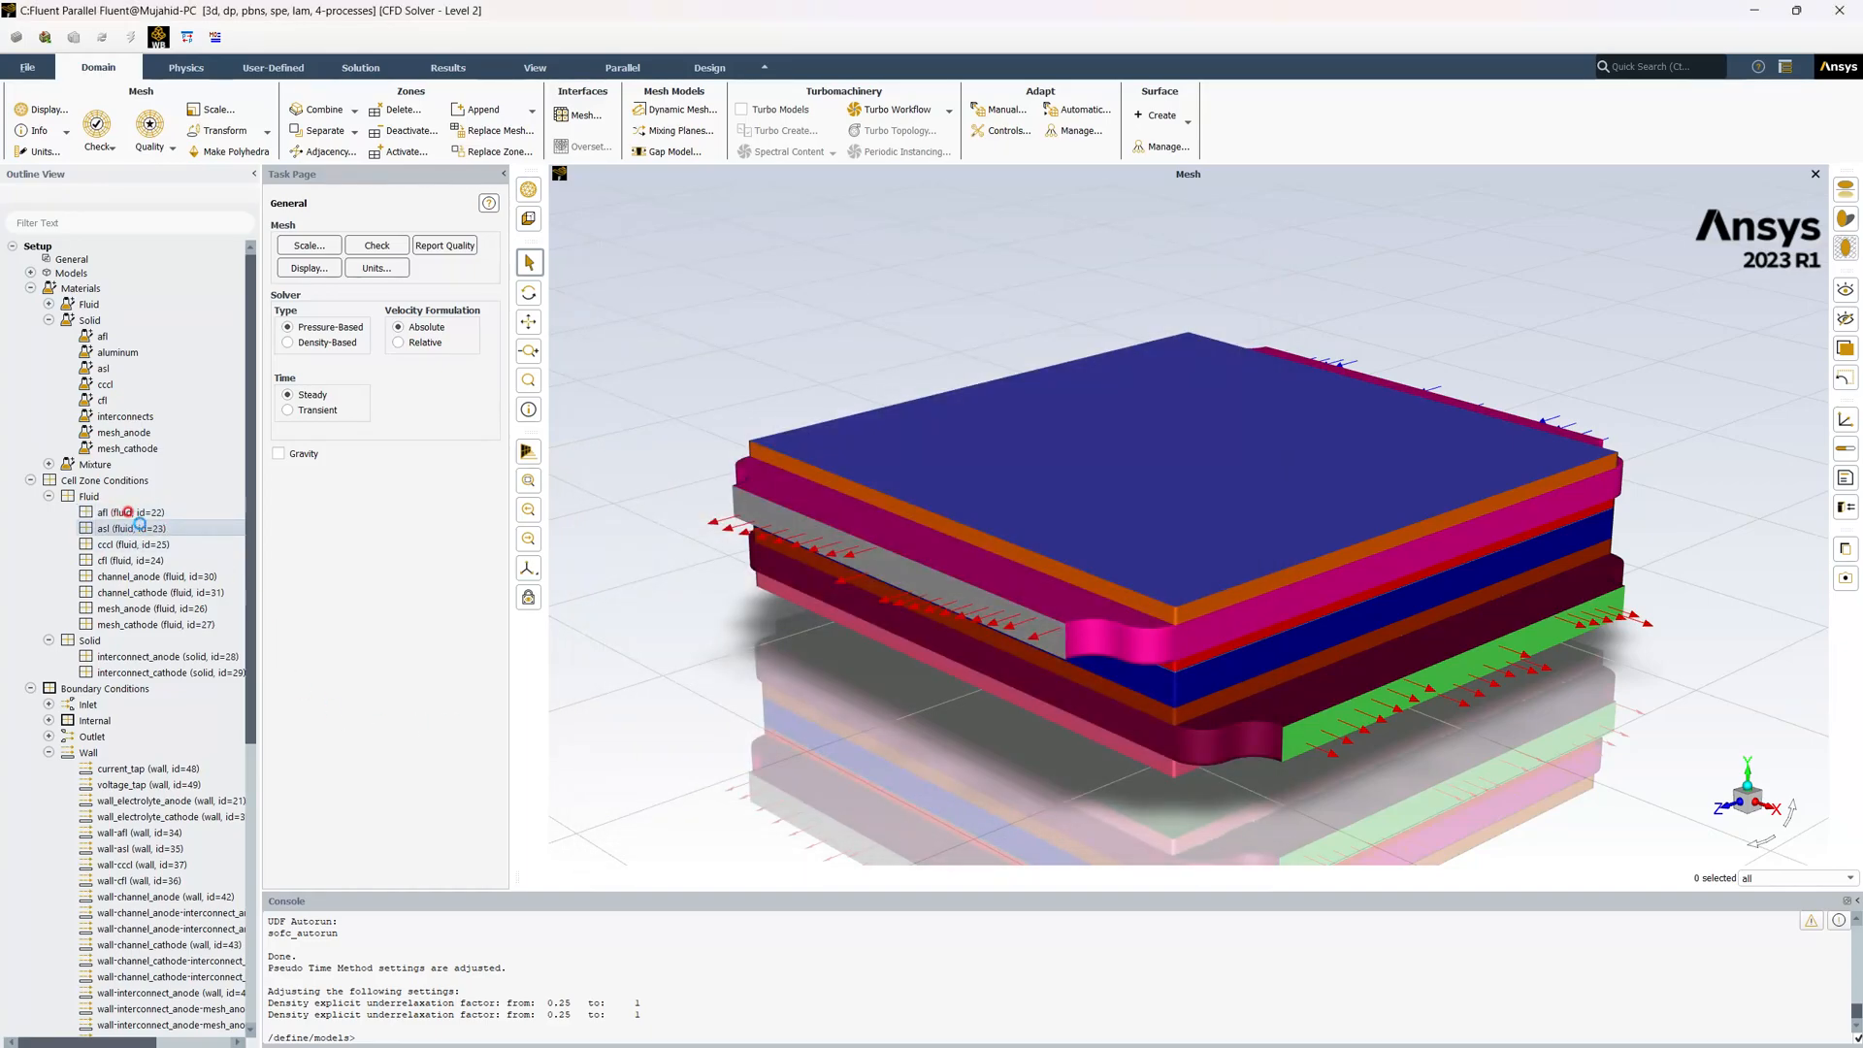
{"action": "double_click", "coordinate": [139, 527]}
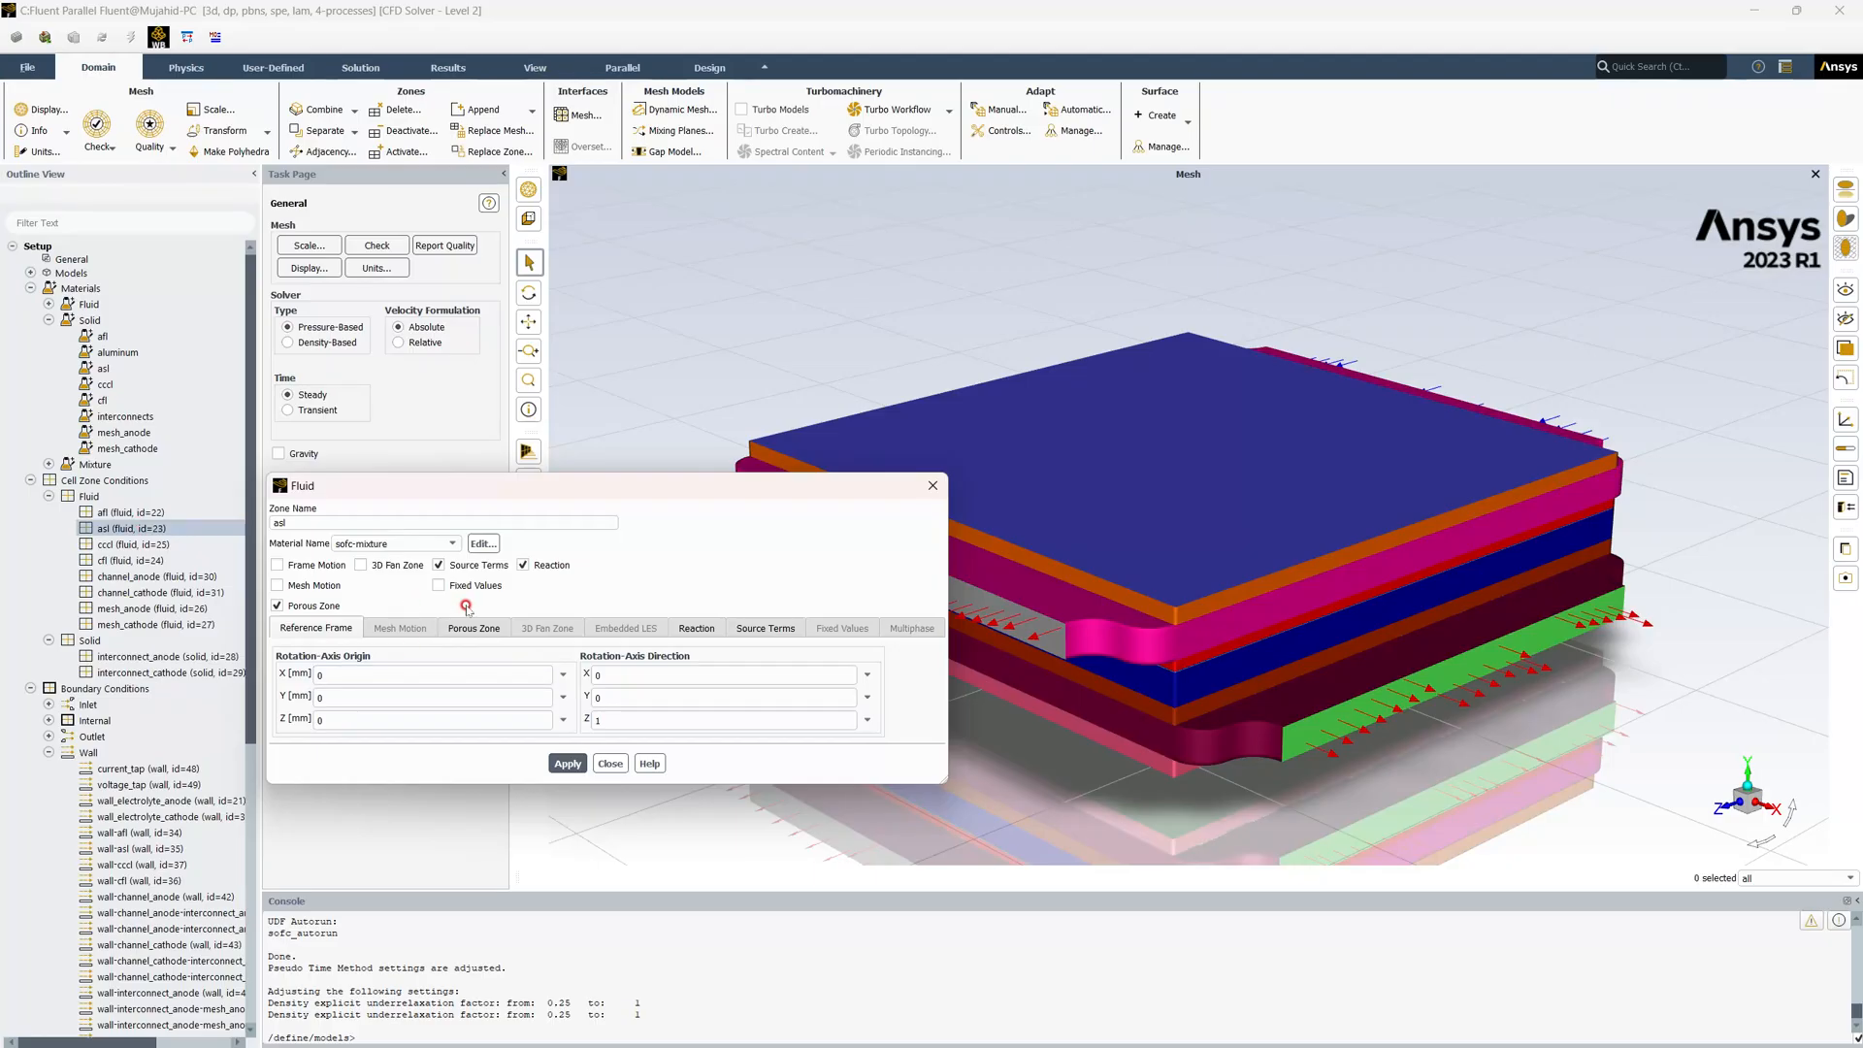
{"action": "left_click", "coordinate": [470, 627]}
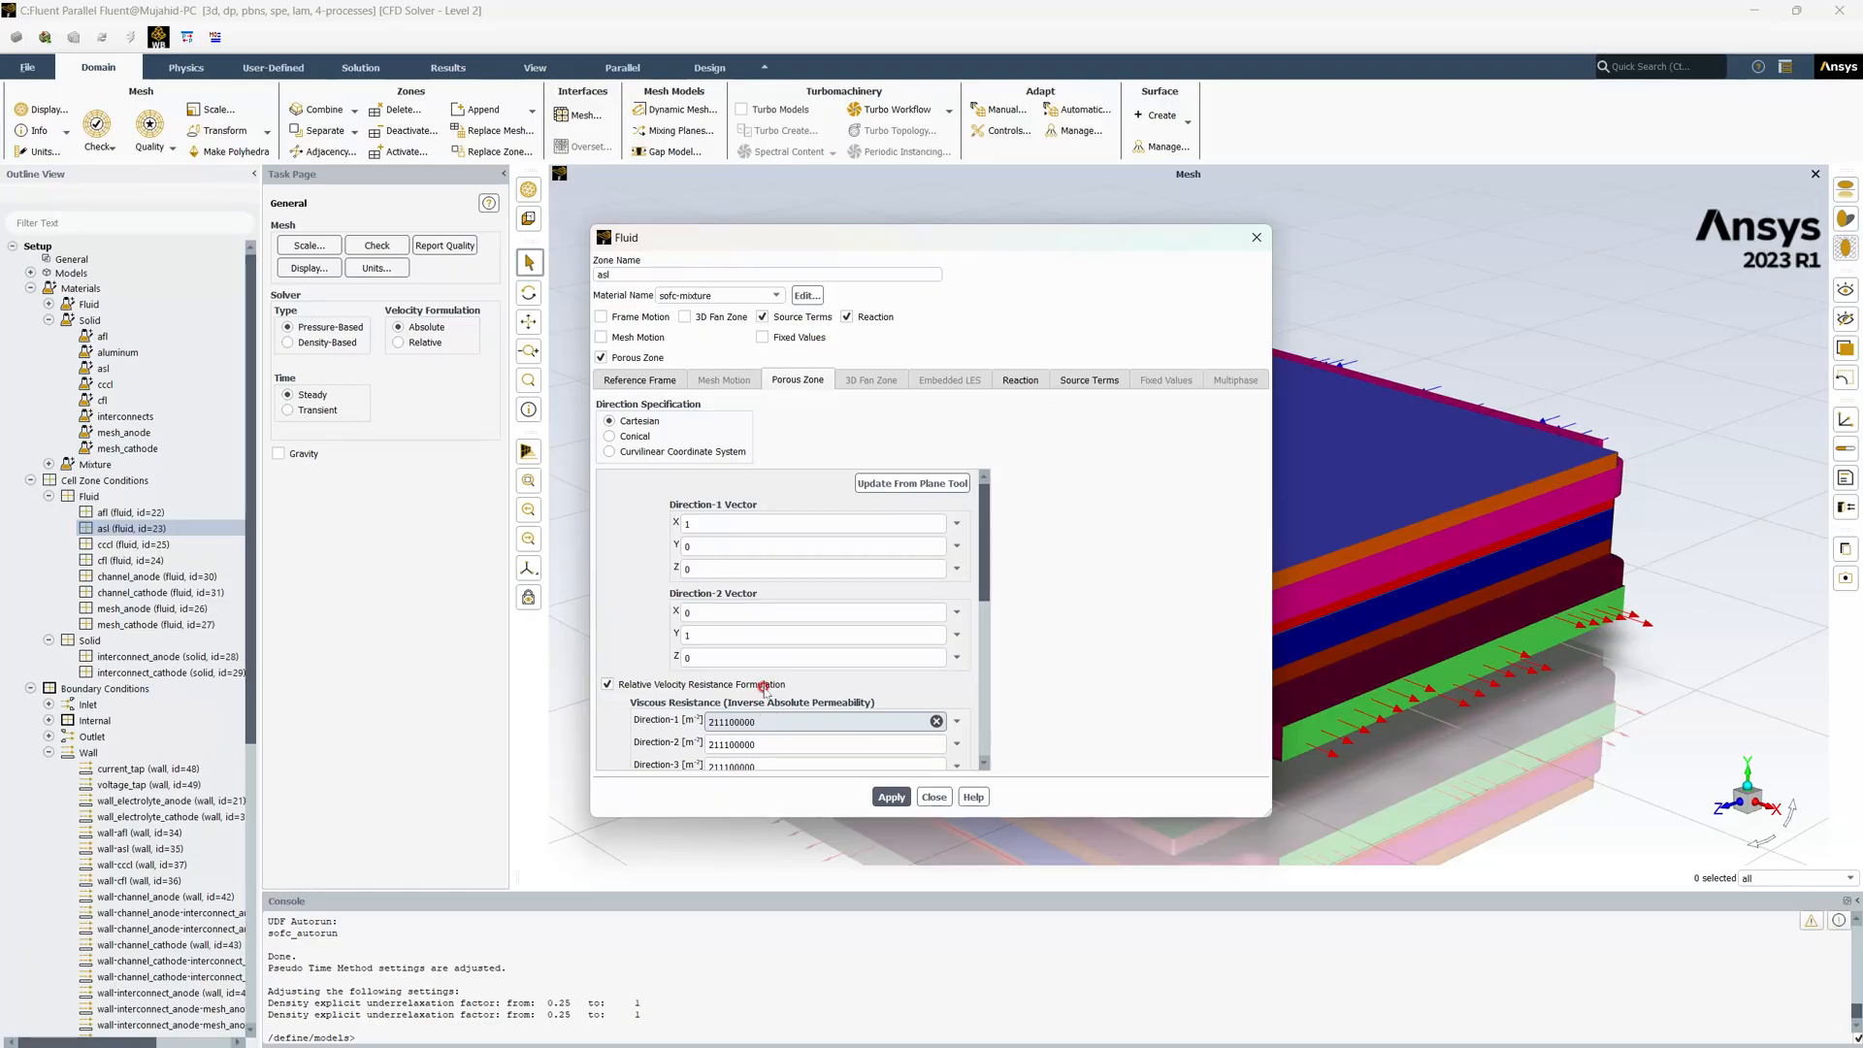
{"action": "left_click_drag", "start_coordinate": [773, 720], "coordinate": [637, 710]}
{"action": "type", "text": "1.85e14"}
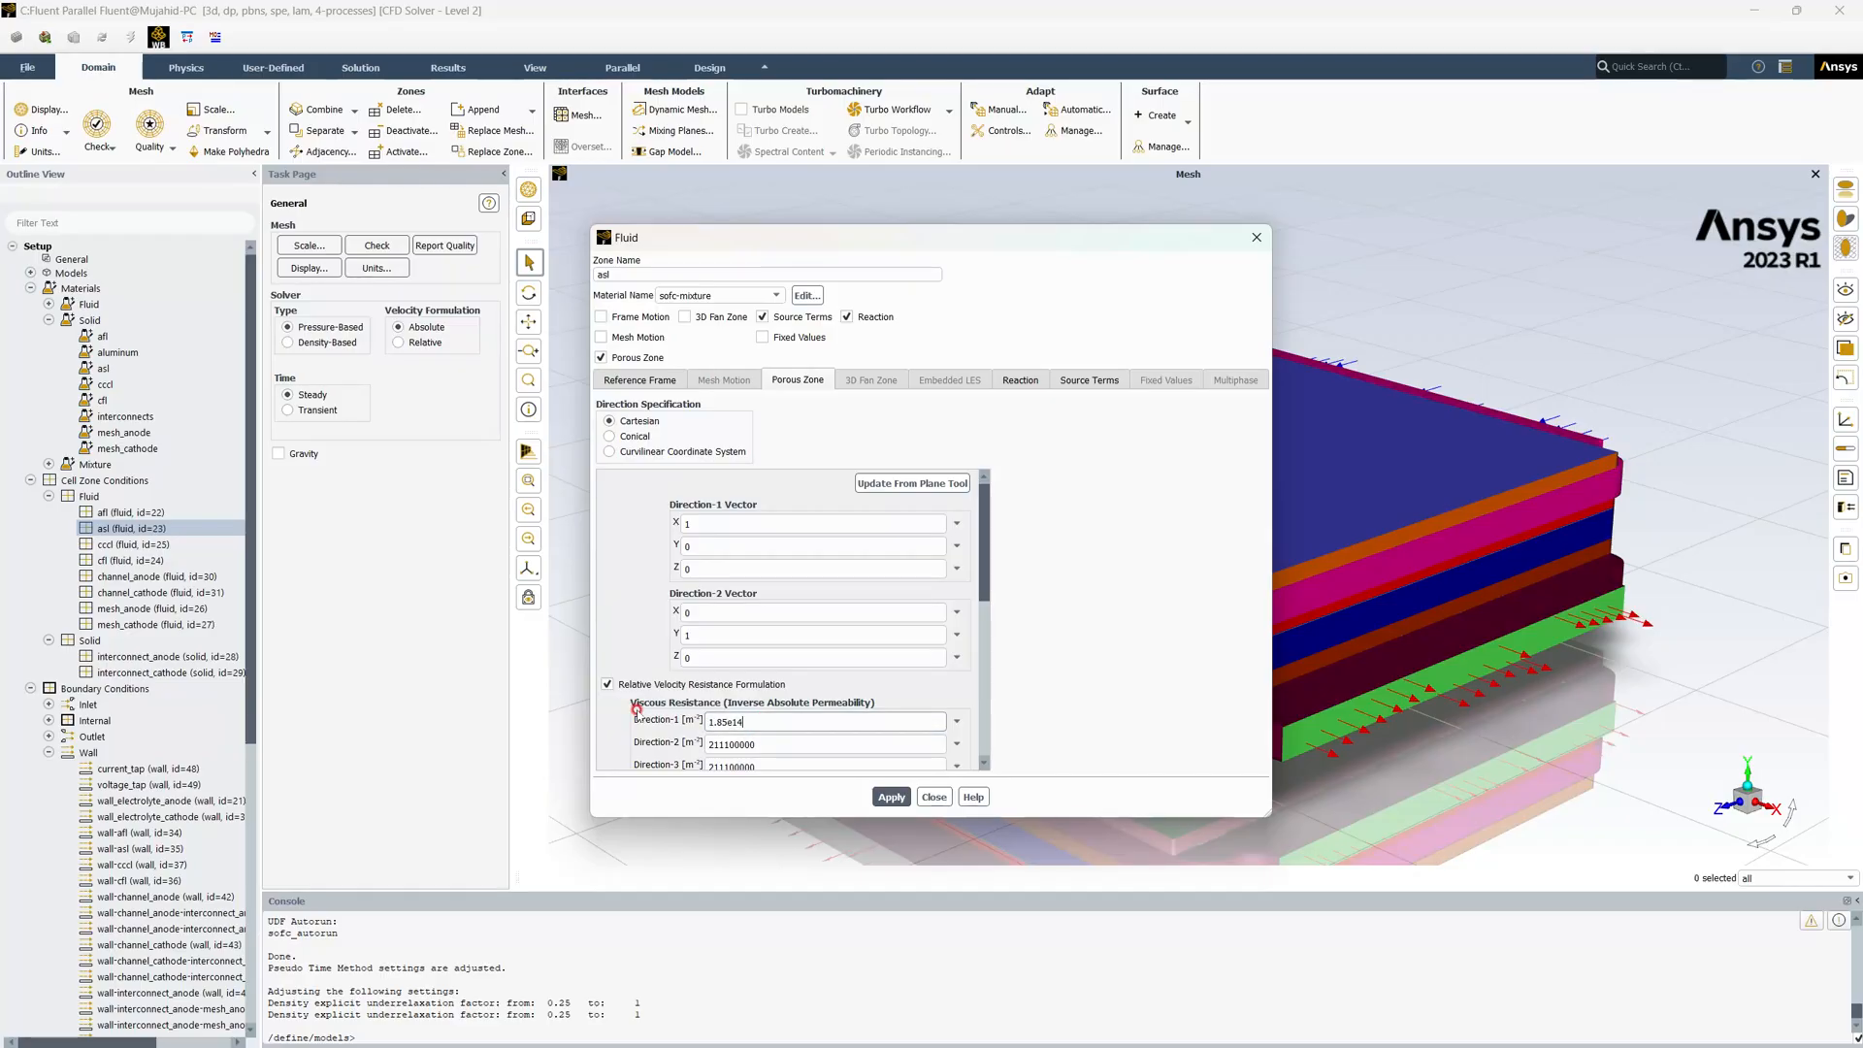
{"action": "left_click_drag", "start_coordinate": [754, 720], "coordinate": [627, 730]}
{"action": "key", "text": "ctrl+c"}
{"action": "scroll", "coordinate": [844, 694], "scroll_direction": "down", "scroll_amount": 3}
{"action": "left_click_drag", "start_coordinate": [776, 671], "coordinate": [652, 671]}
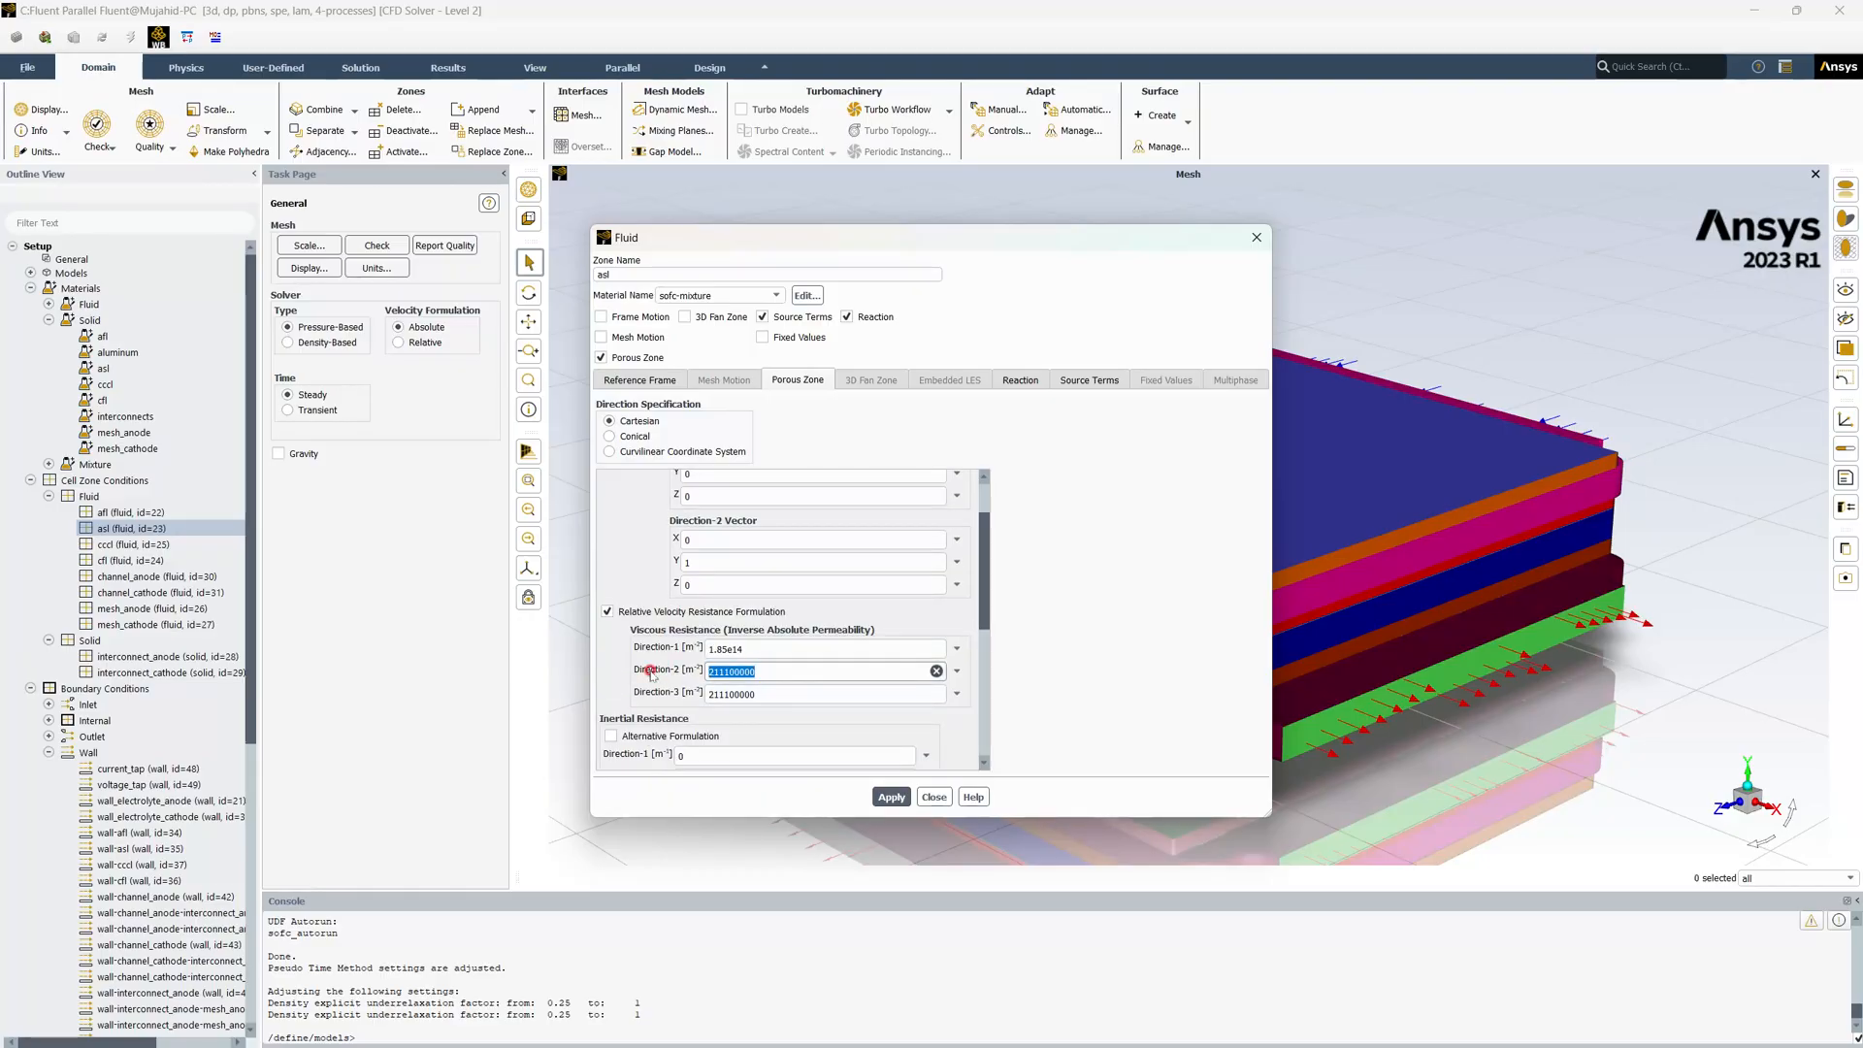
{"action": "key", "text": "ctrl+v"}
{"action": "key", "text": "Tab"}
{"action": "key", "text": "ctrl+v"}
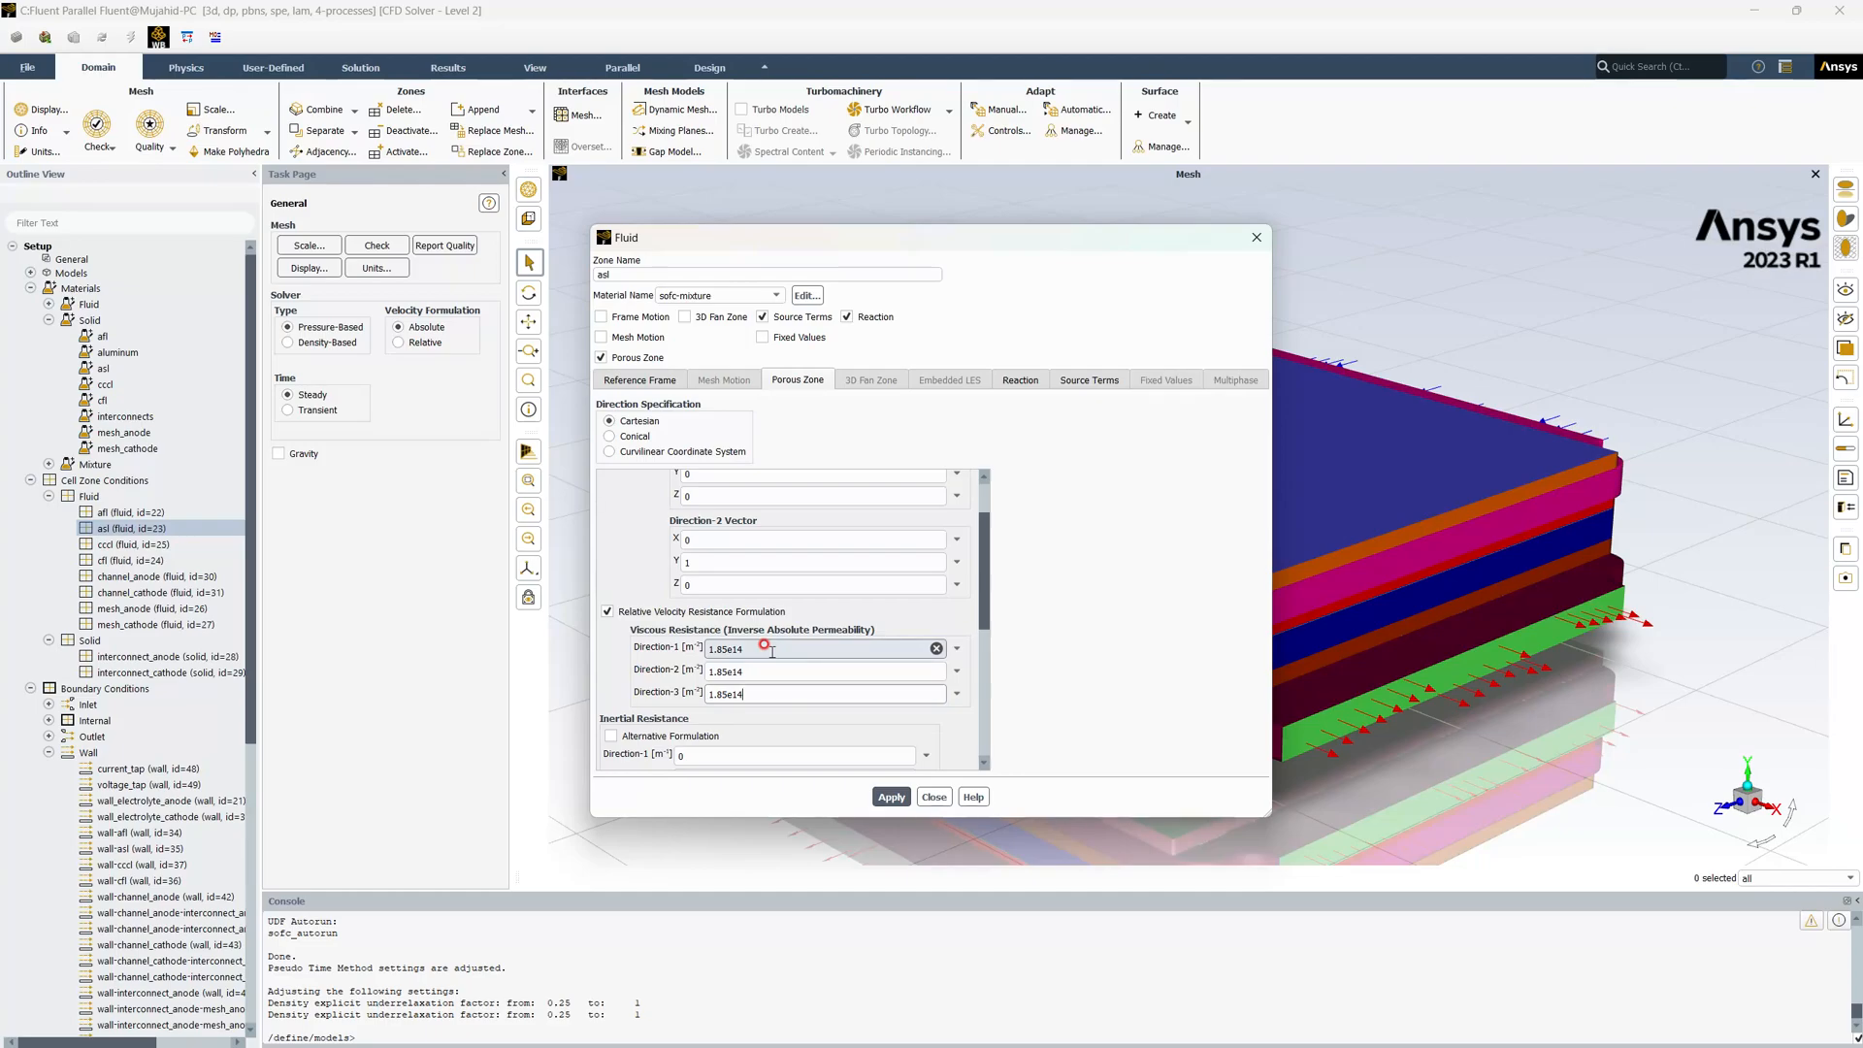
Set the asl zone's fluid porosity to 0.38 and its solid material to asl, and apply
{"action": "scroll", "coordinate": [761, 536], "scroll_direction": "down", "scroll_amount": 6}
{"action": "left_click", "coordinate": [641, 625]}
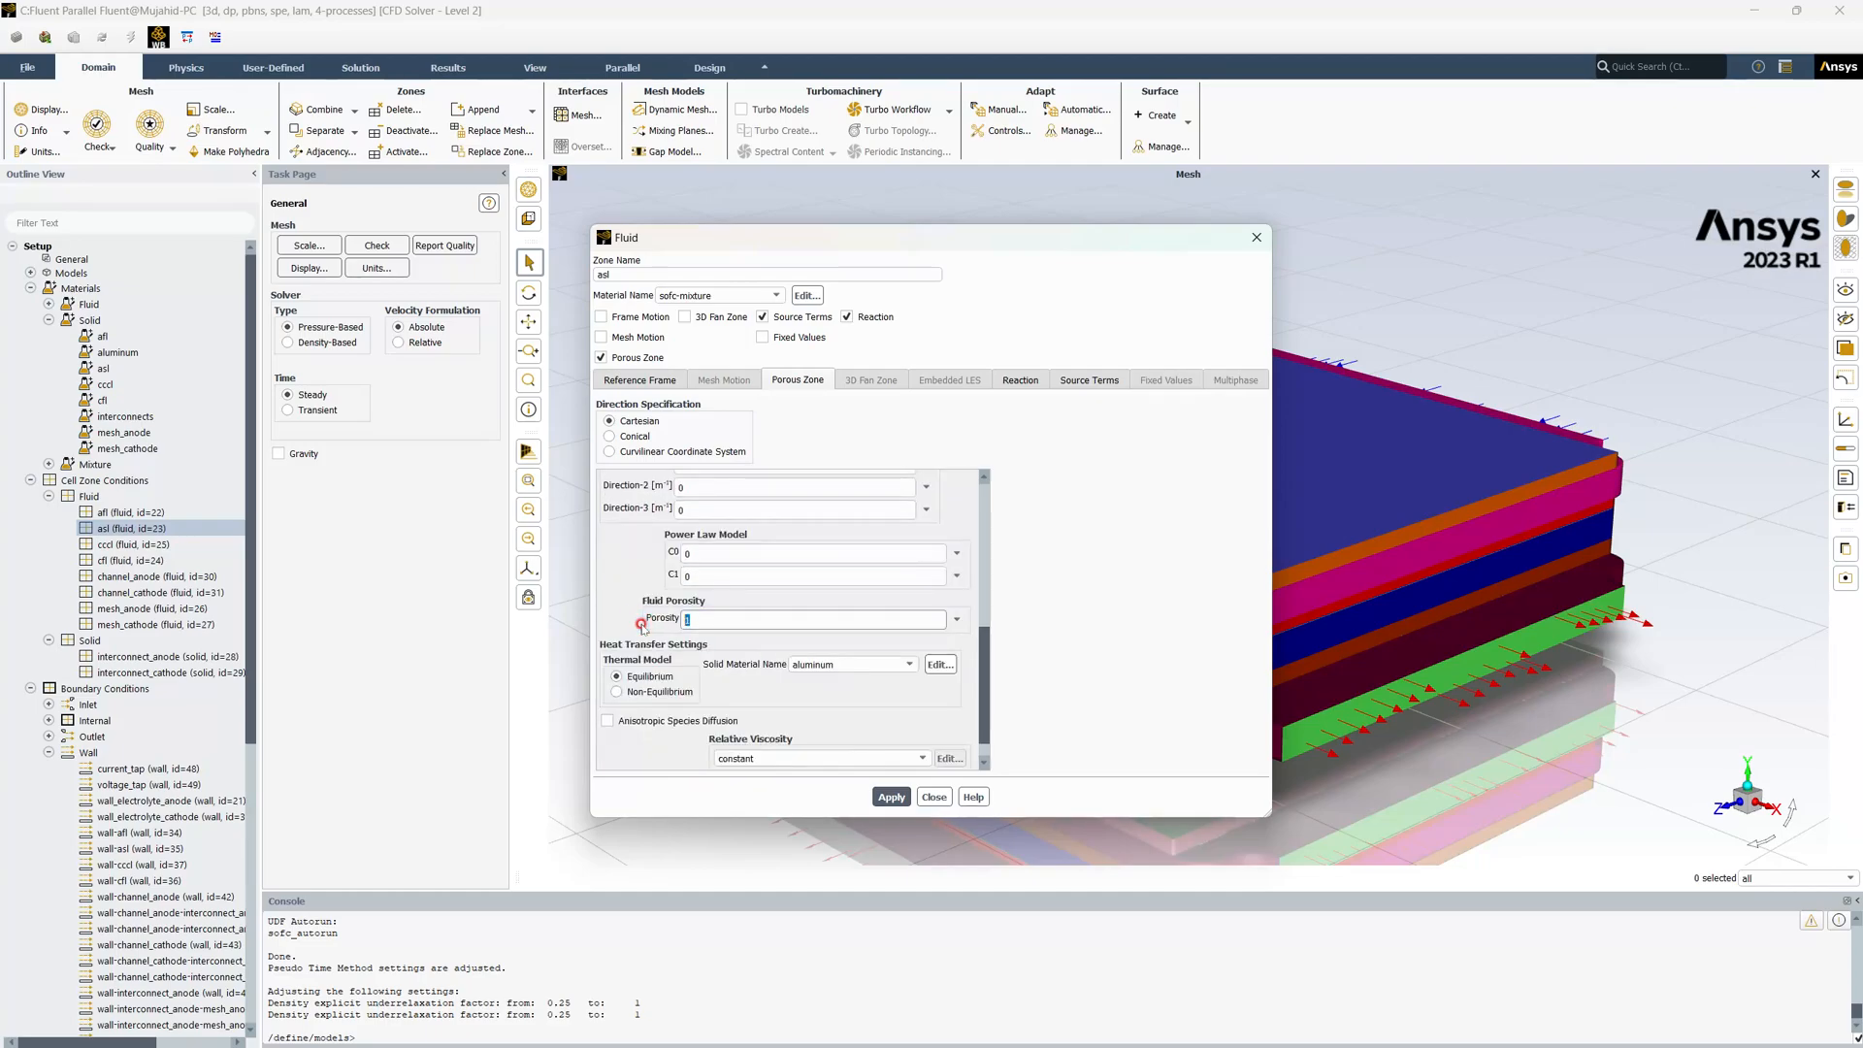
{"action": "type", "text": "0.38"}
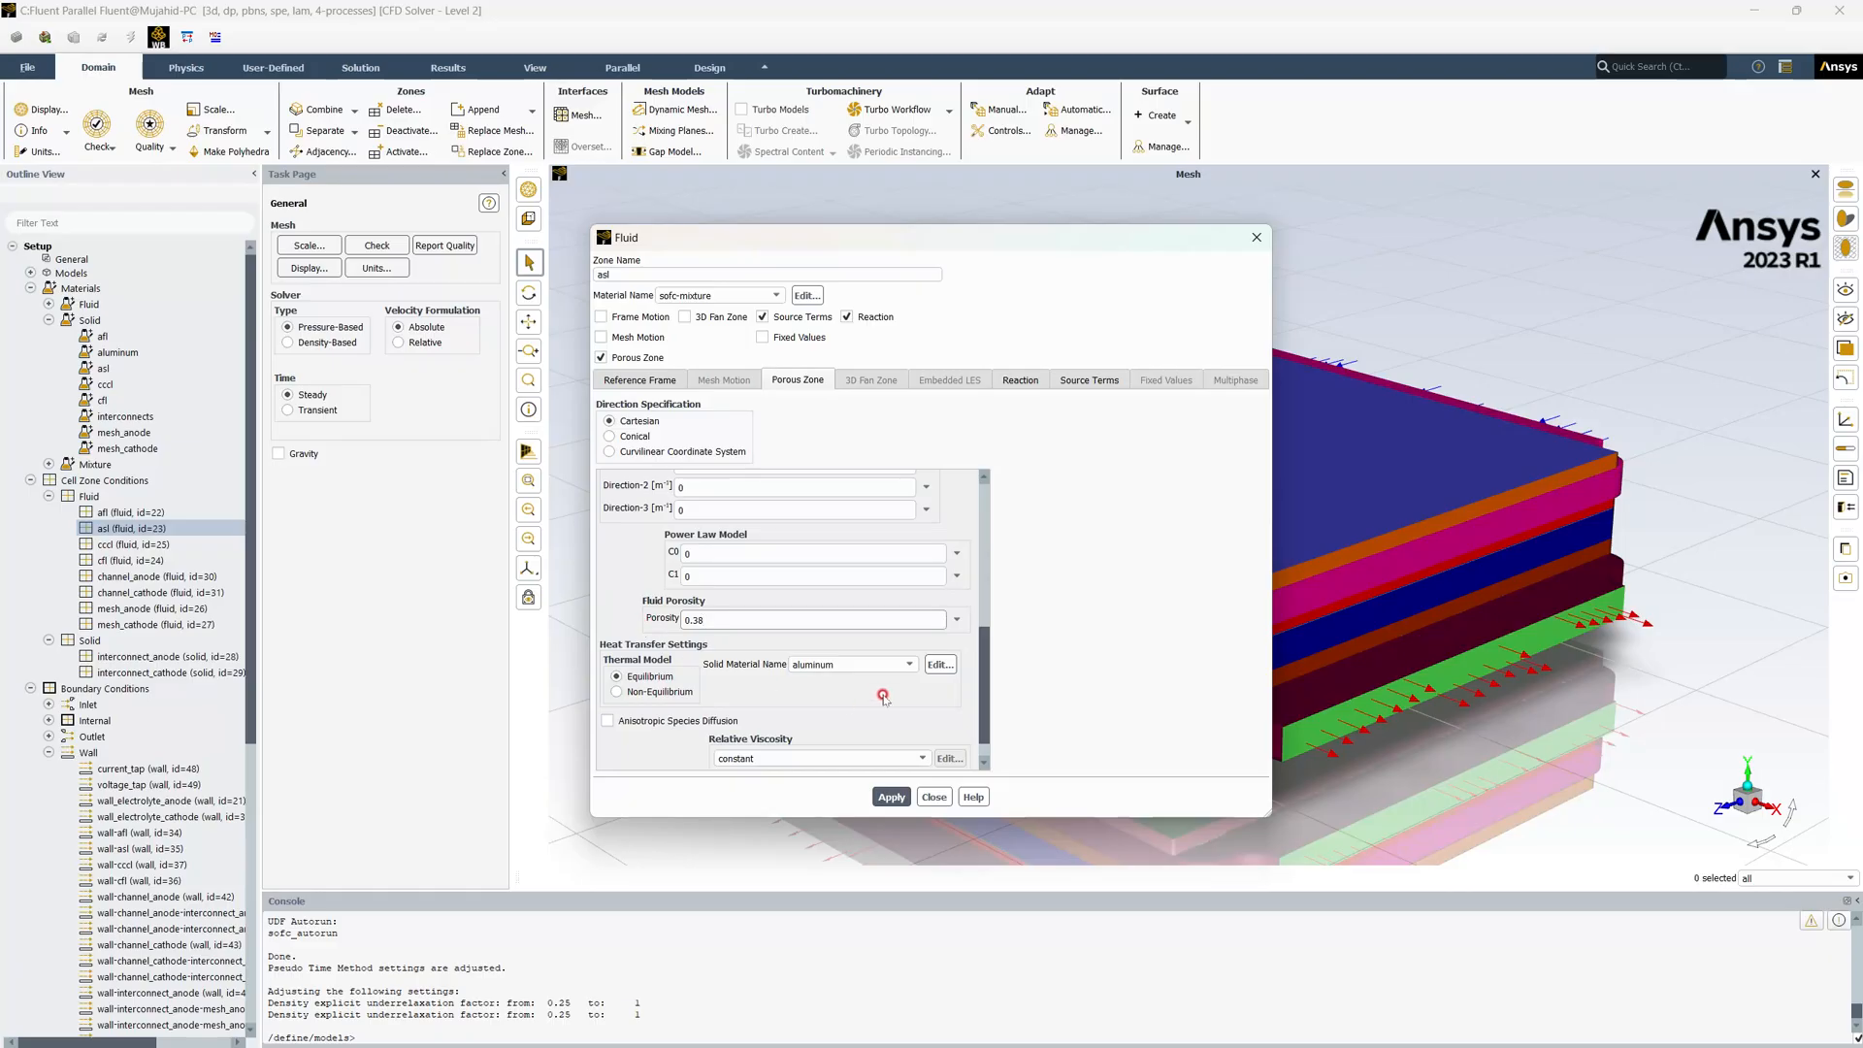
{"action": "left_click", "coordinate": [862, 665]}
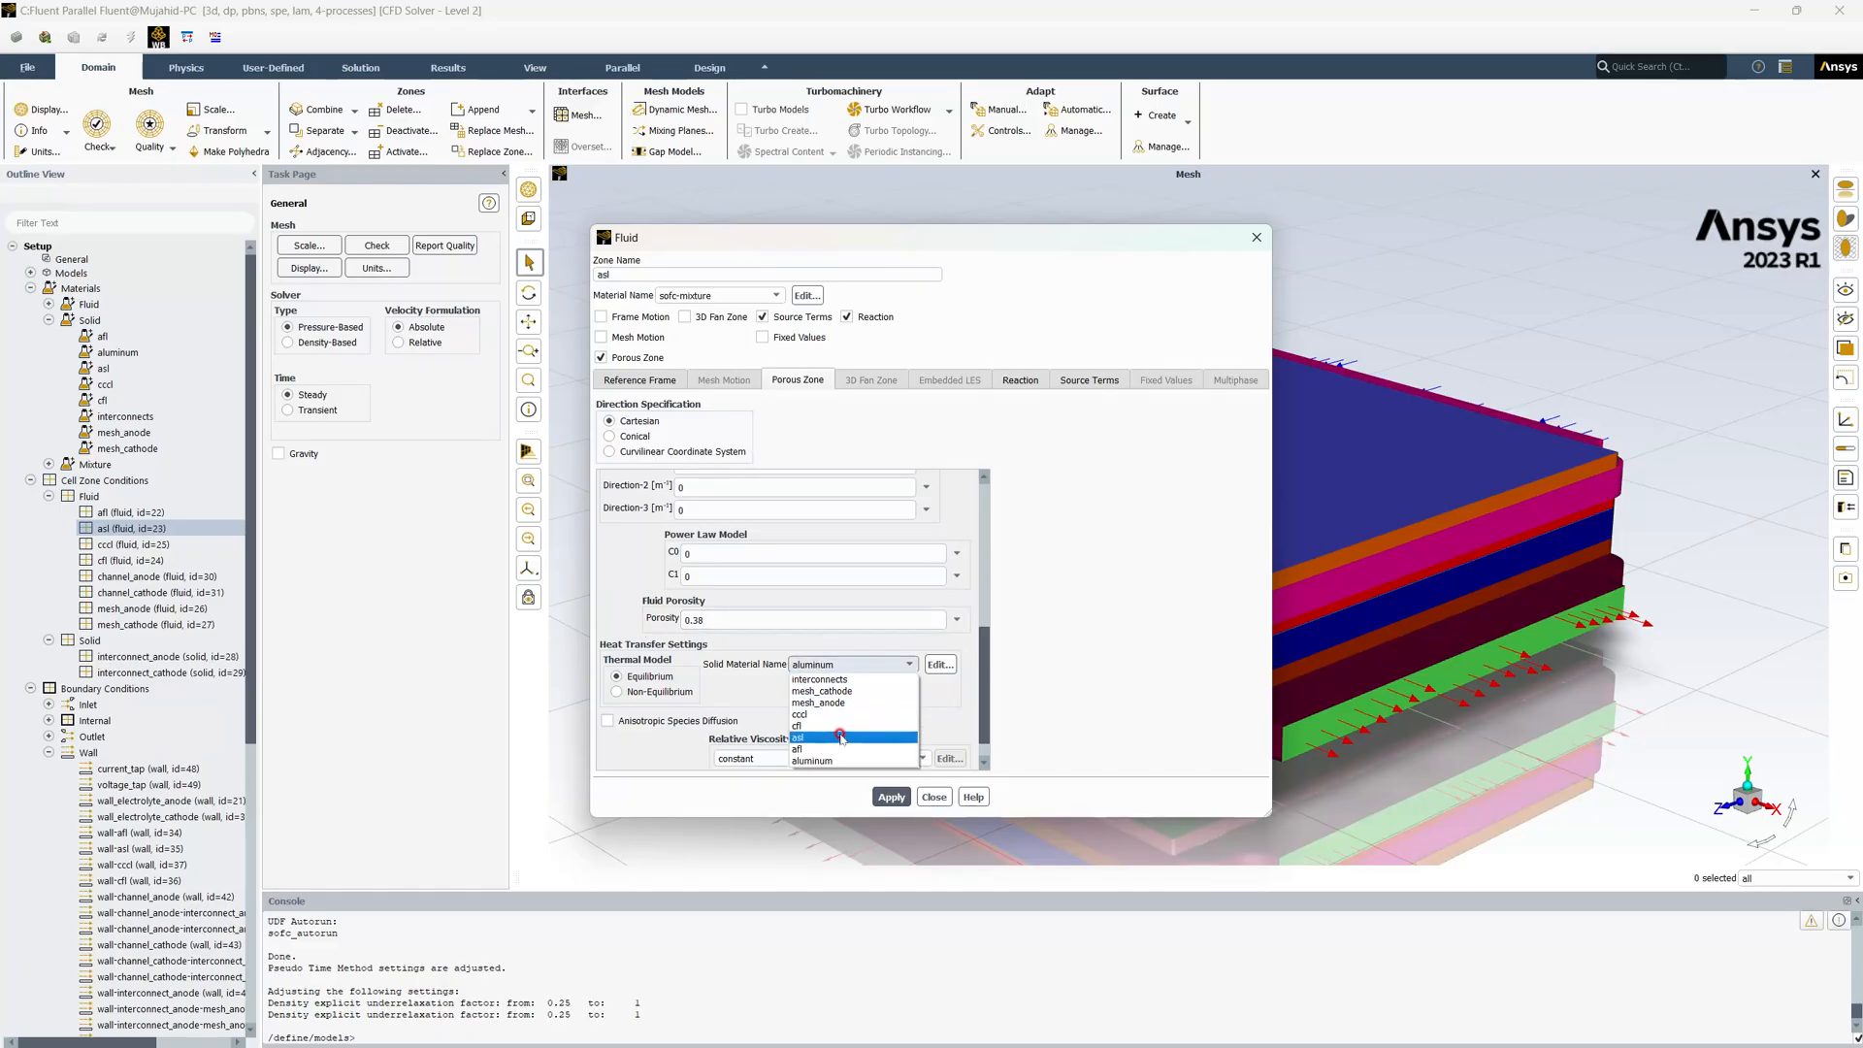
{"action": "left_click", "coordinate": [837, 737]}
{"action": "left_click", "coordinate": [887, 795]}
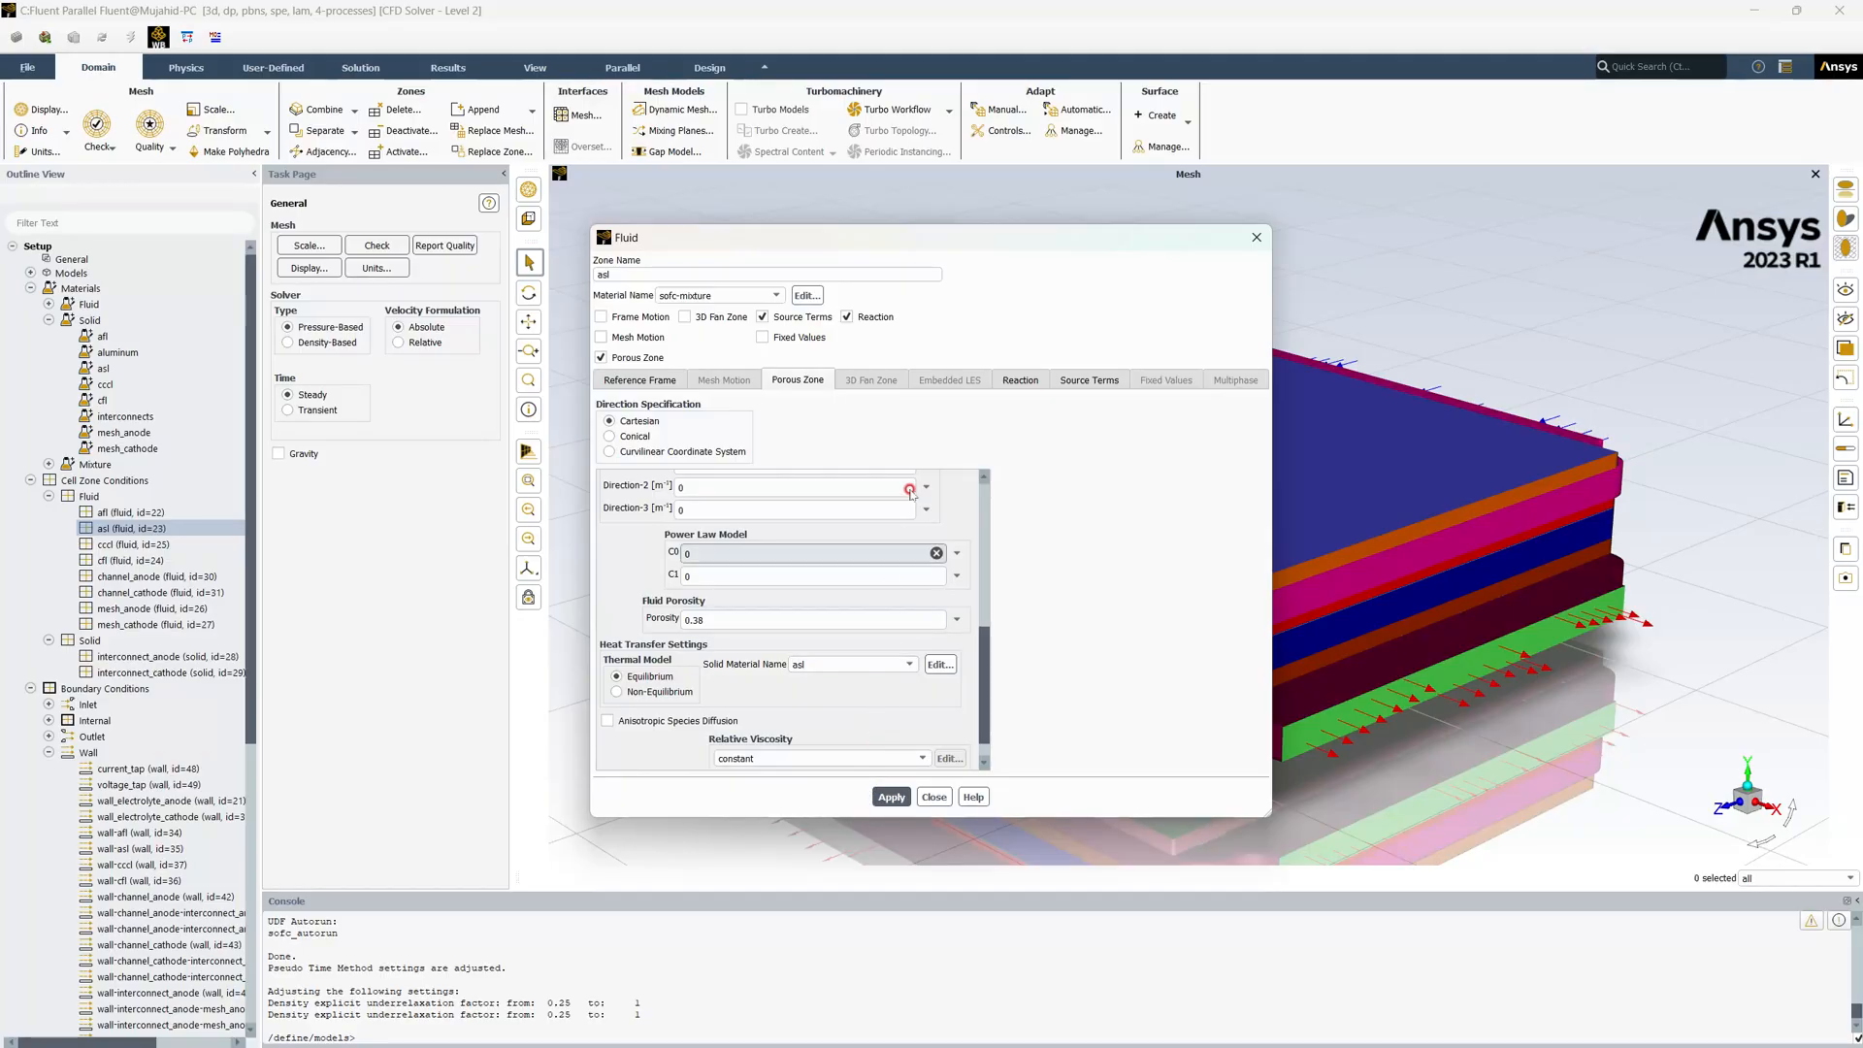
In the reaction settings of the asl zone, set the surface-to-volume ratio to 1.05e3 m⁻¹, apply it and close the zone
{"action": "left_click", "coordinate": [1014, 382]}
{"action": "key", "text": "Tab"}
{"action": "type", "text": "1.05"}
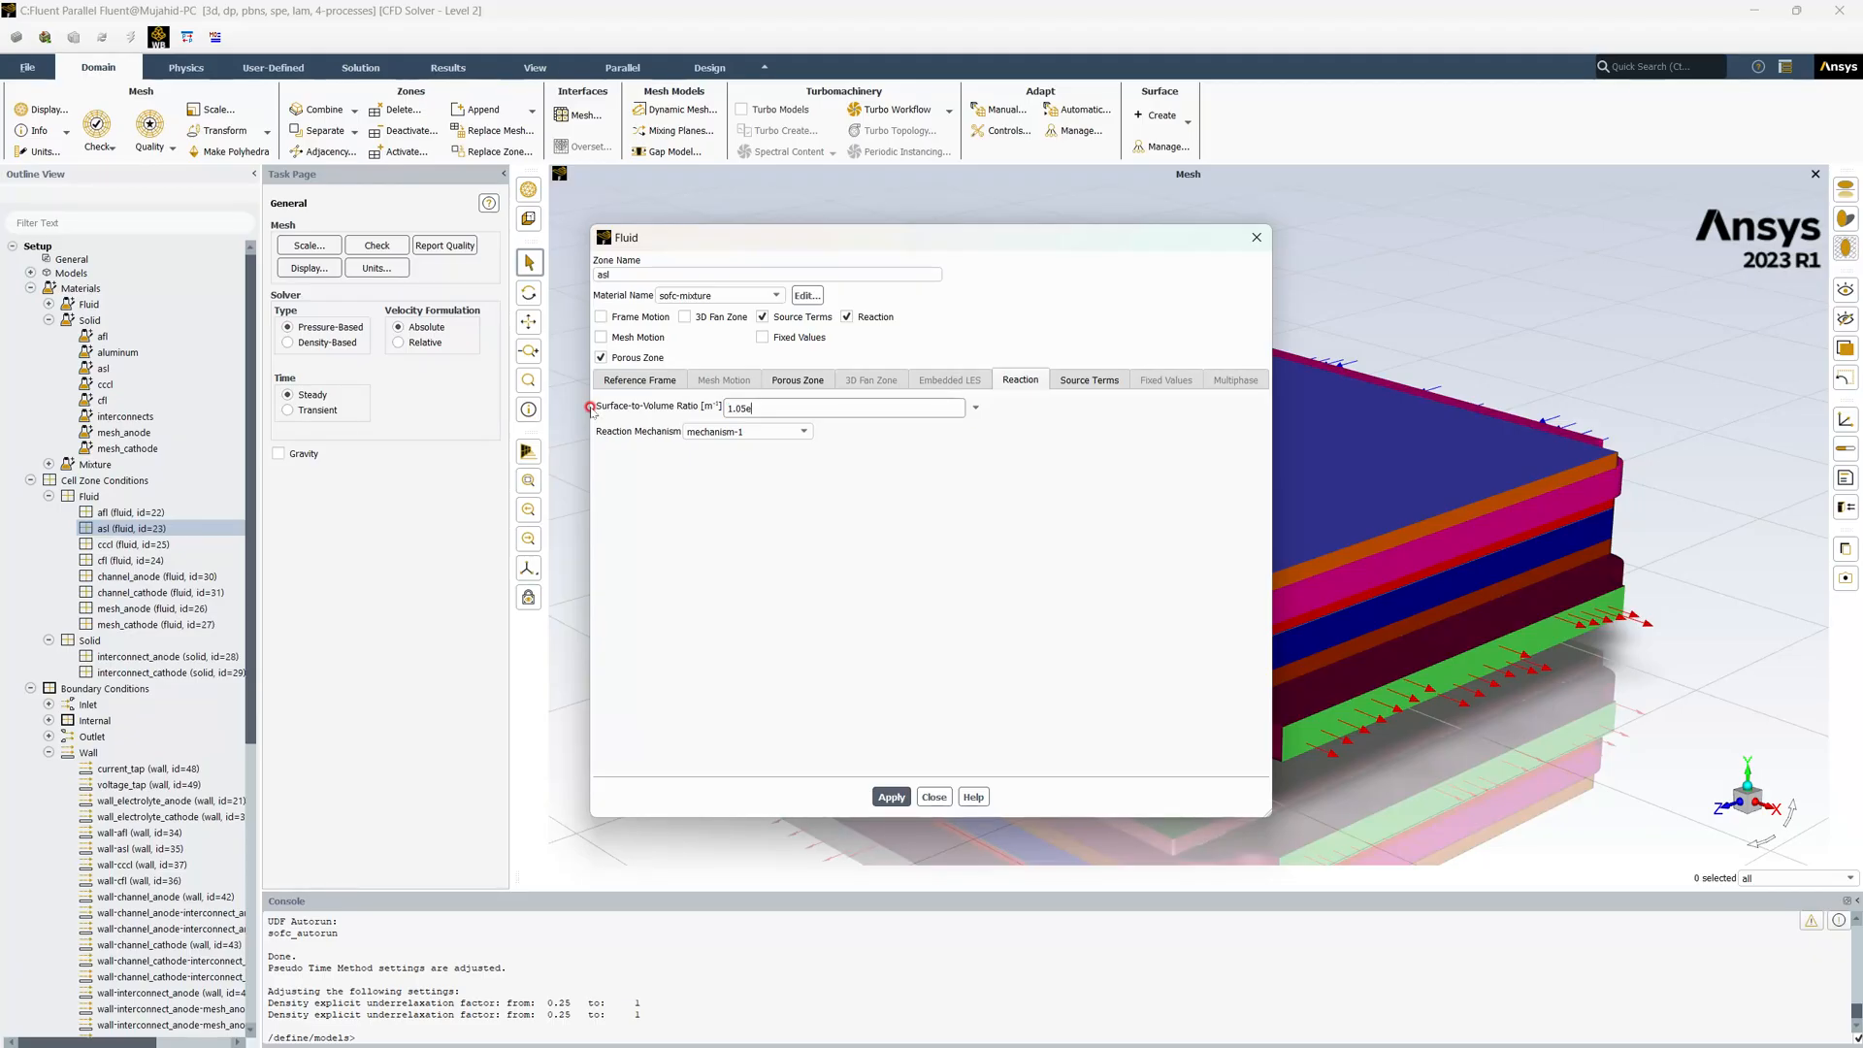
{"action": "type", "text": "e3"}
{"action": "left_click", "coordinate": [887, 796]}
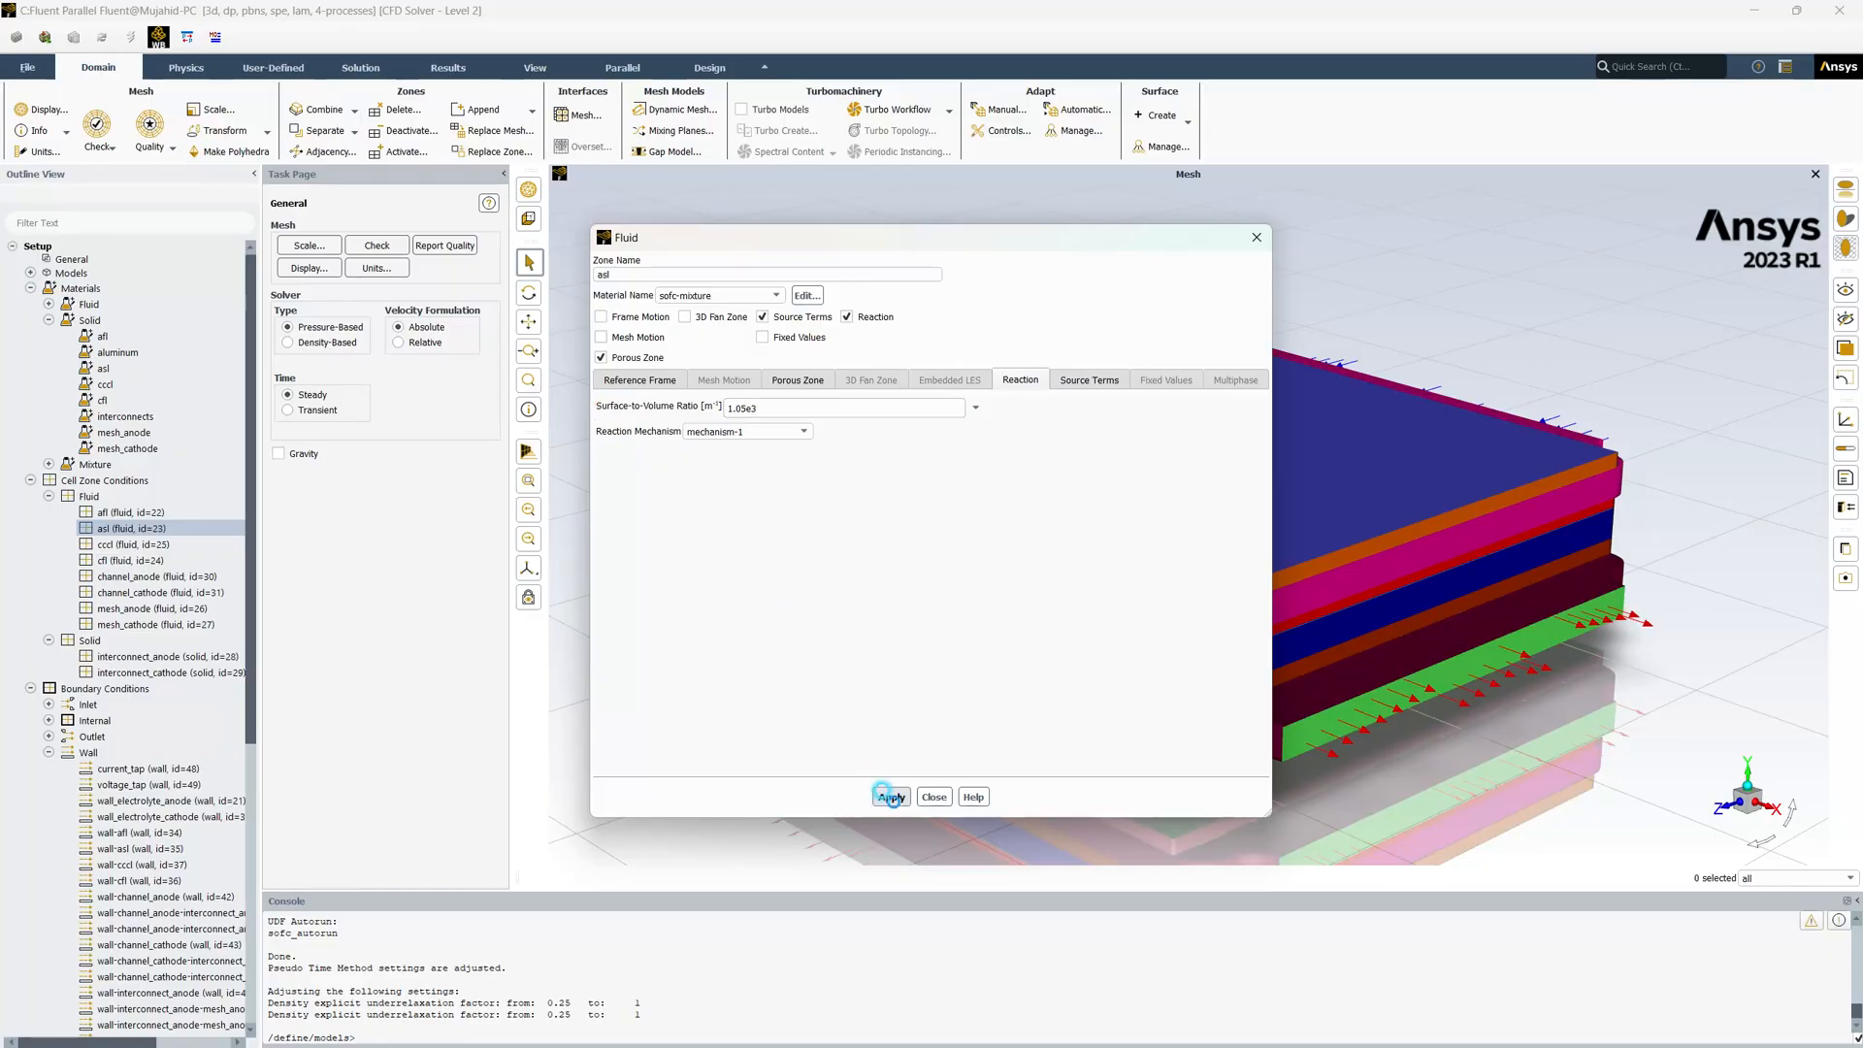
{"action": "left_click", "coordinate": [934, 797]}
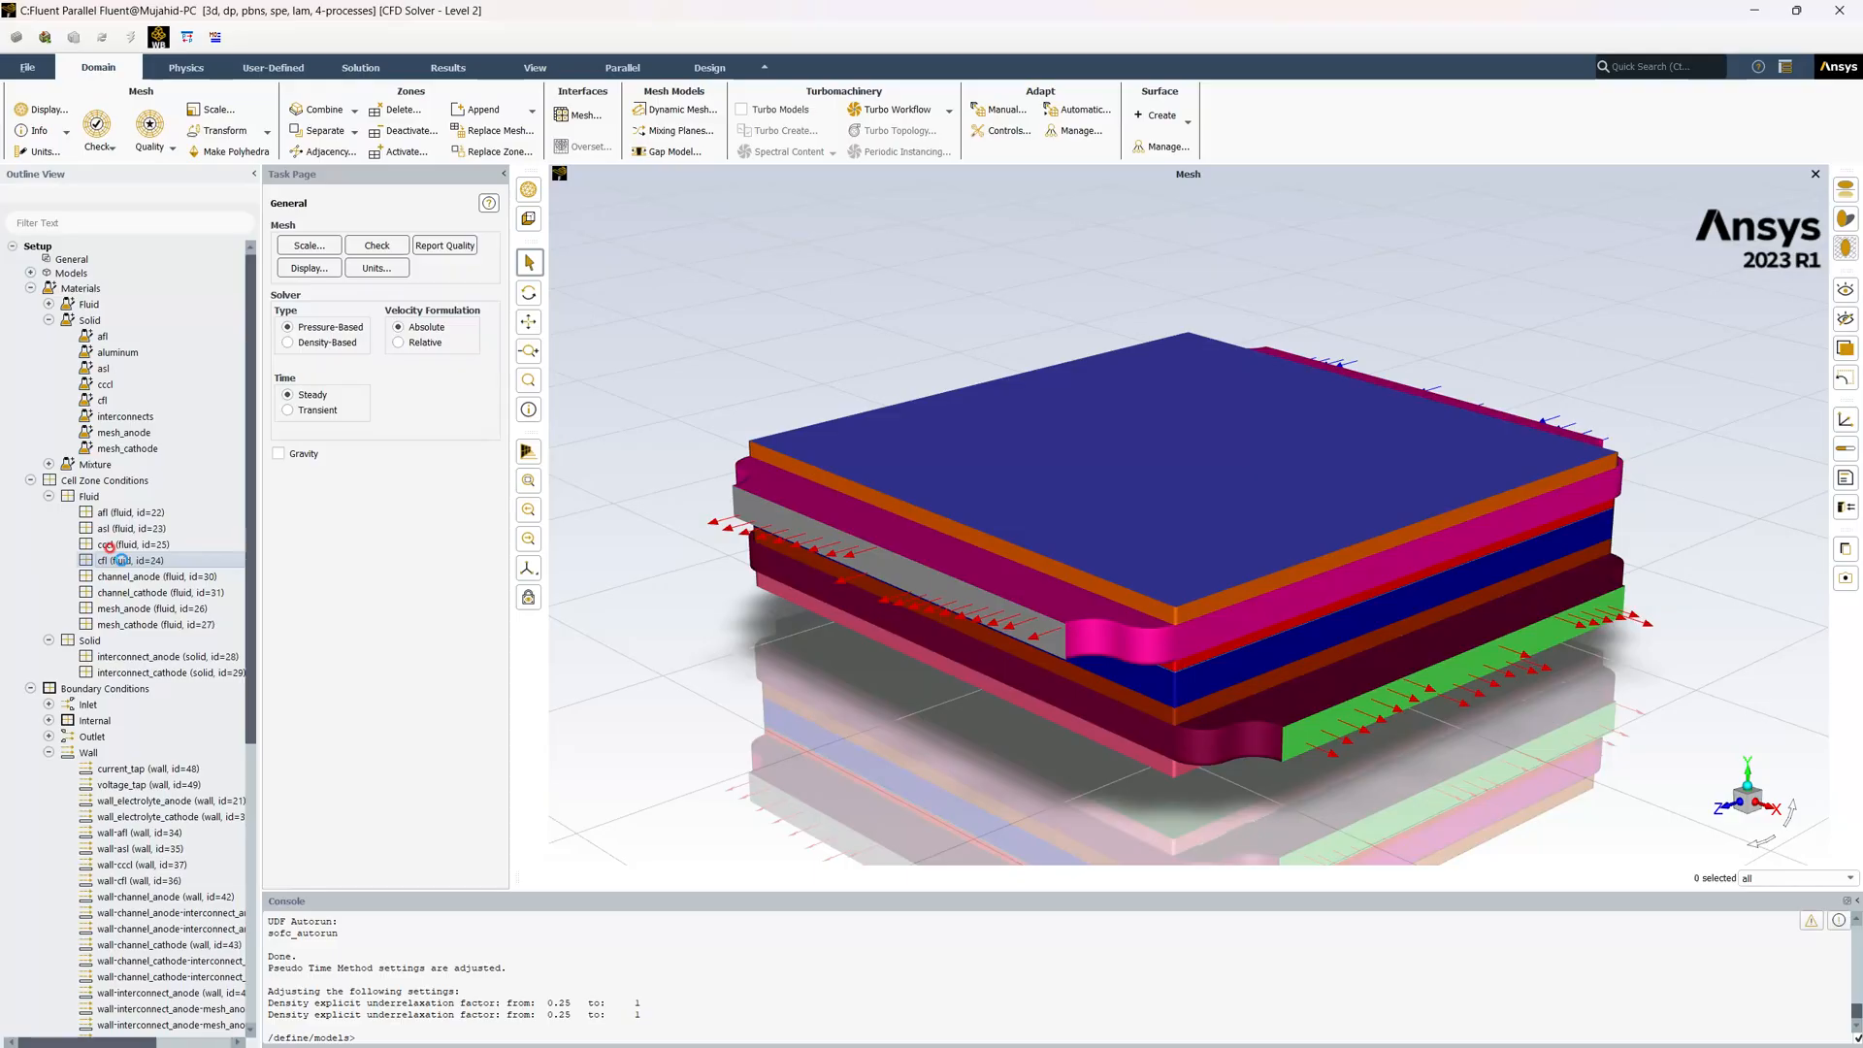
In the porous zone settings of the cfl fluid cell zone, set the viscous resistance to 1.111e15 m⁻² in all three directions and apply
{"action": "double_click", "coordinate": [117, 561]}
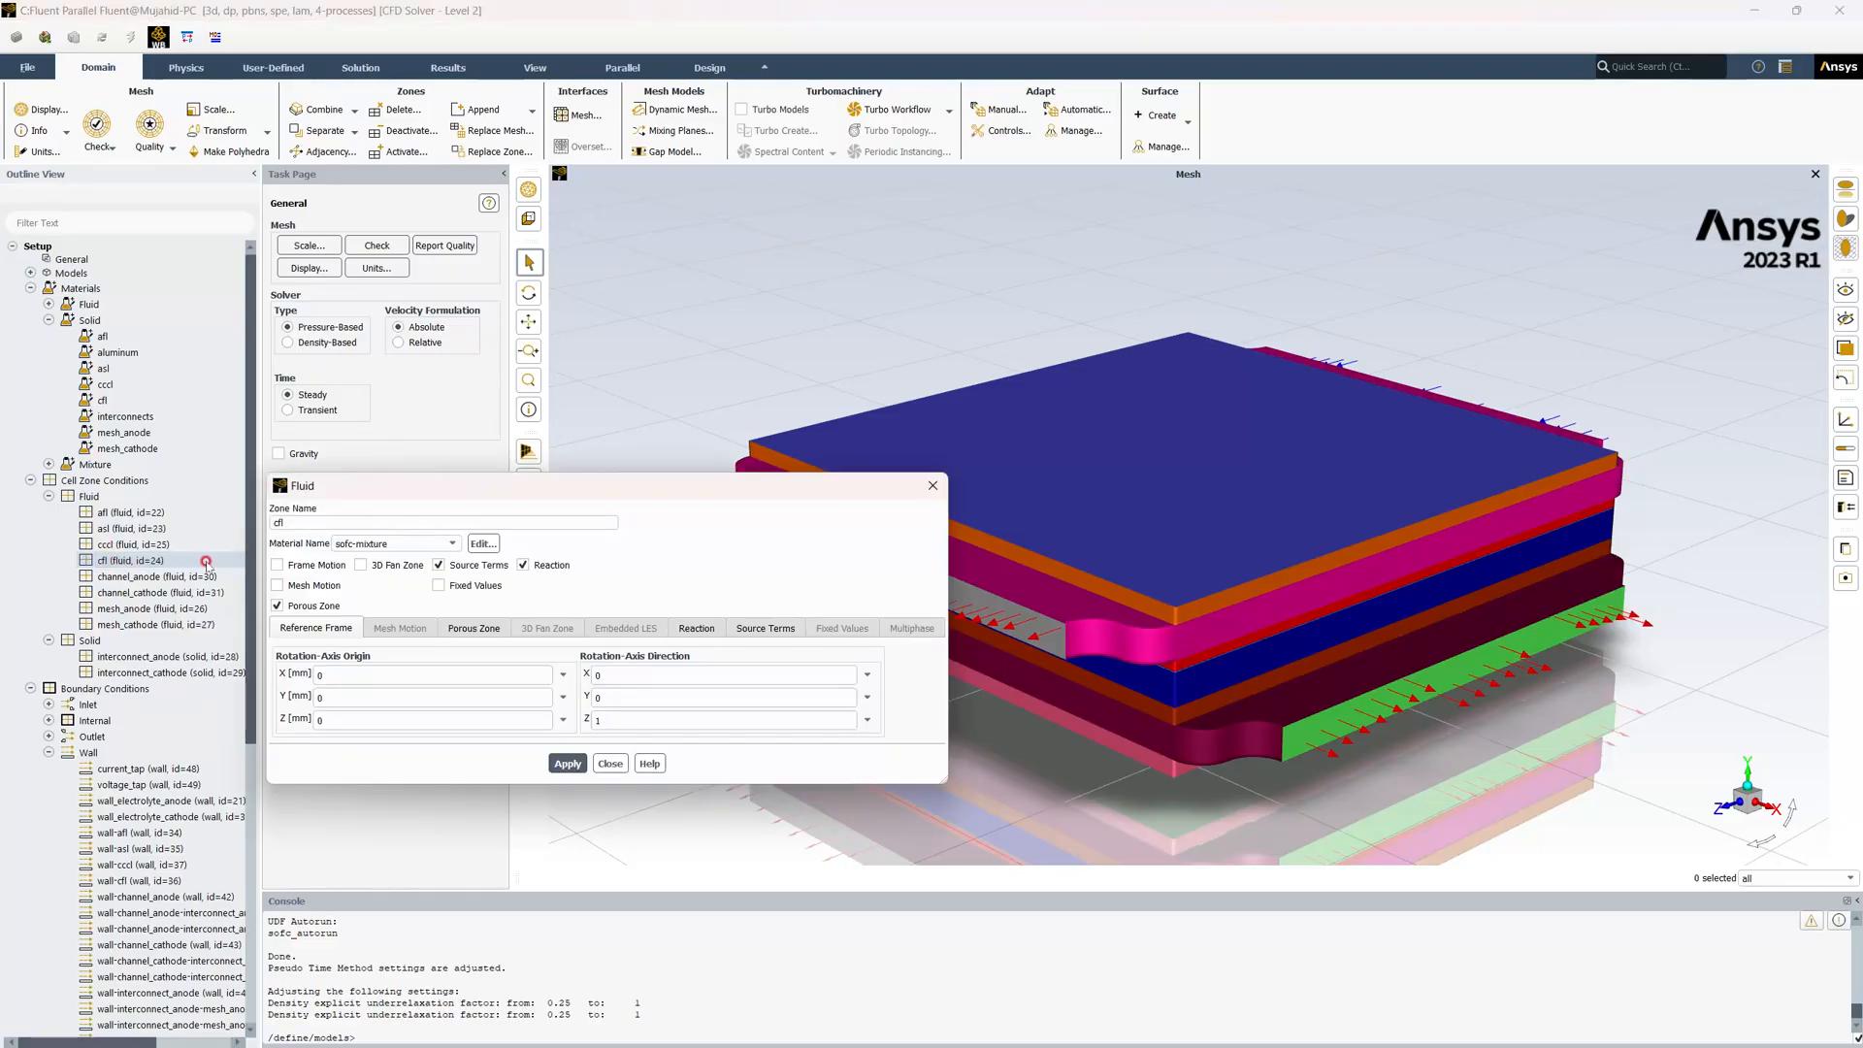
{"action": "left_click", "coordinate": [473, 629]}
{"action": "scroll", "coordinate": [734, 656], "scroll_direction": "down", "scroll_amount": 3}
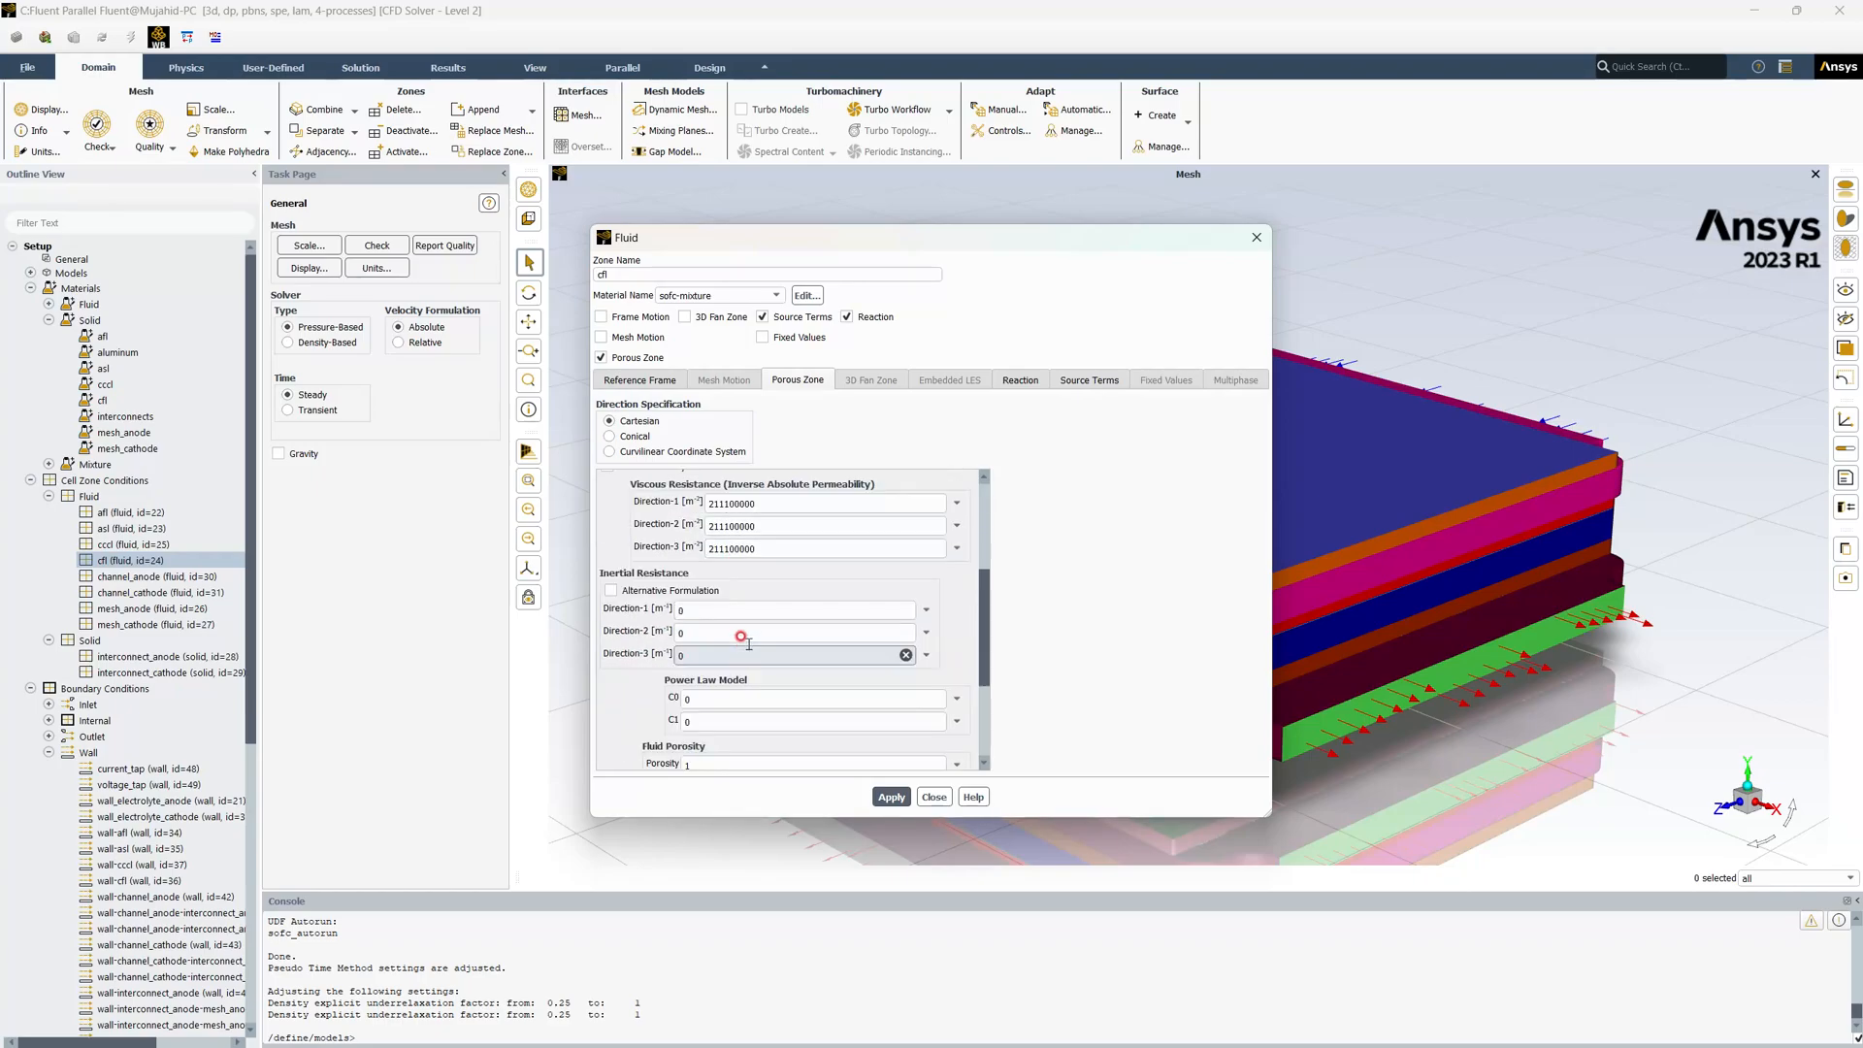
{"action": "left_click_drag", "start_coordinate": [785, 502], "coordinate": [655, 486]}
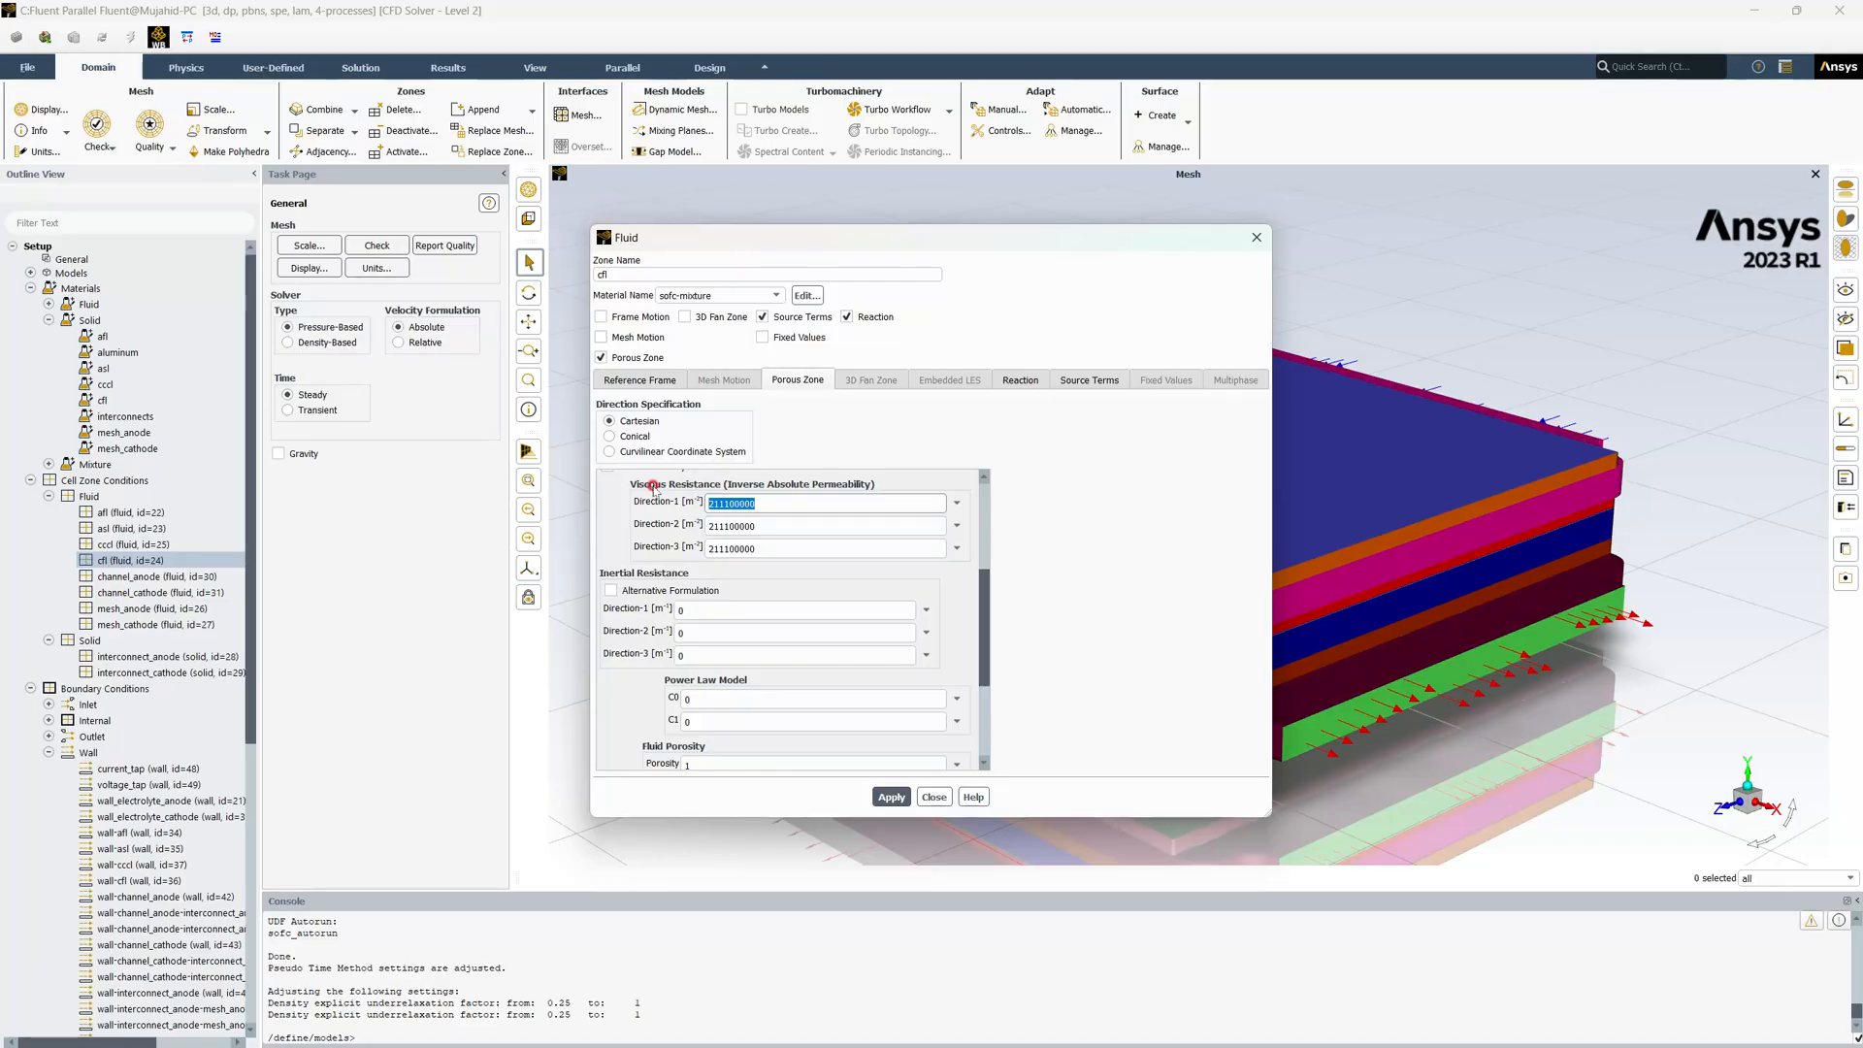
{"action": "type", "text": "1.111e15"}
{"action": "left_click_drag", "start_coordinate": [758, 503], "coordinate": [676, 503]}
{"action": "key", "text": "ctrl+c"}
{"action": "left_click_drag", "start_coordinate": [789, 525], "coordinate": [623, 529]}
{"action": "key", "text": "ctrl+v"}
{"action": "left_click_drag", "start_coordinate": [767, 548], "coordinate": [622, 543]}
{"action": "key", "text": "ctrl+v"}
{"action": "left_click", "coordinate": [891, 797]}
Set the cfl zone's fluid porosity to 0.27 and its solid material to cfl, and apply
{"action": "scroll", "coordinate": [878, 703], "scroll_direction": "down", "scroll_amount": 3}
{"action": "left_click_drag", "start_coordinate": [722, 621], "coordinate": [631, 622]}
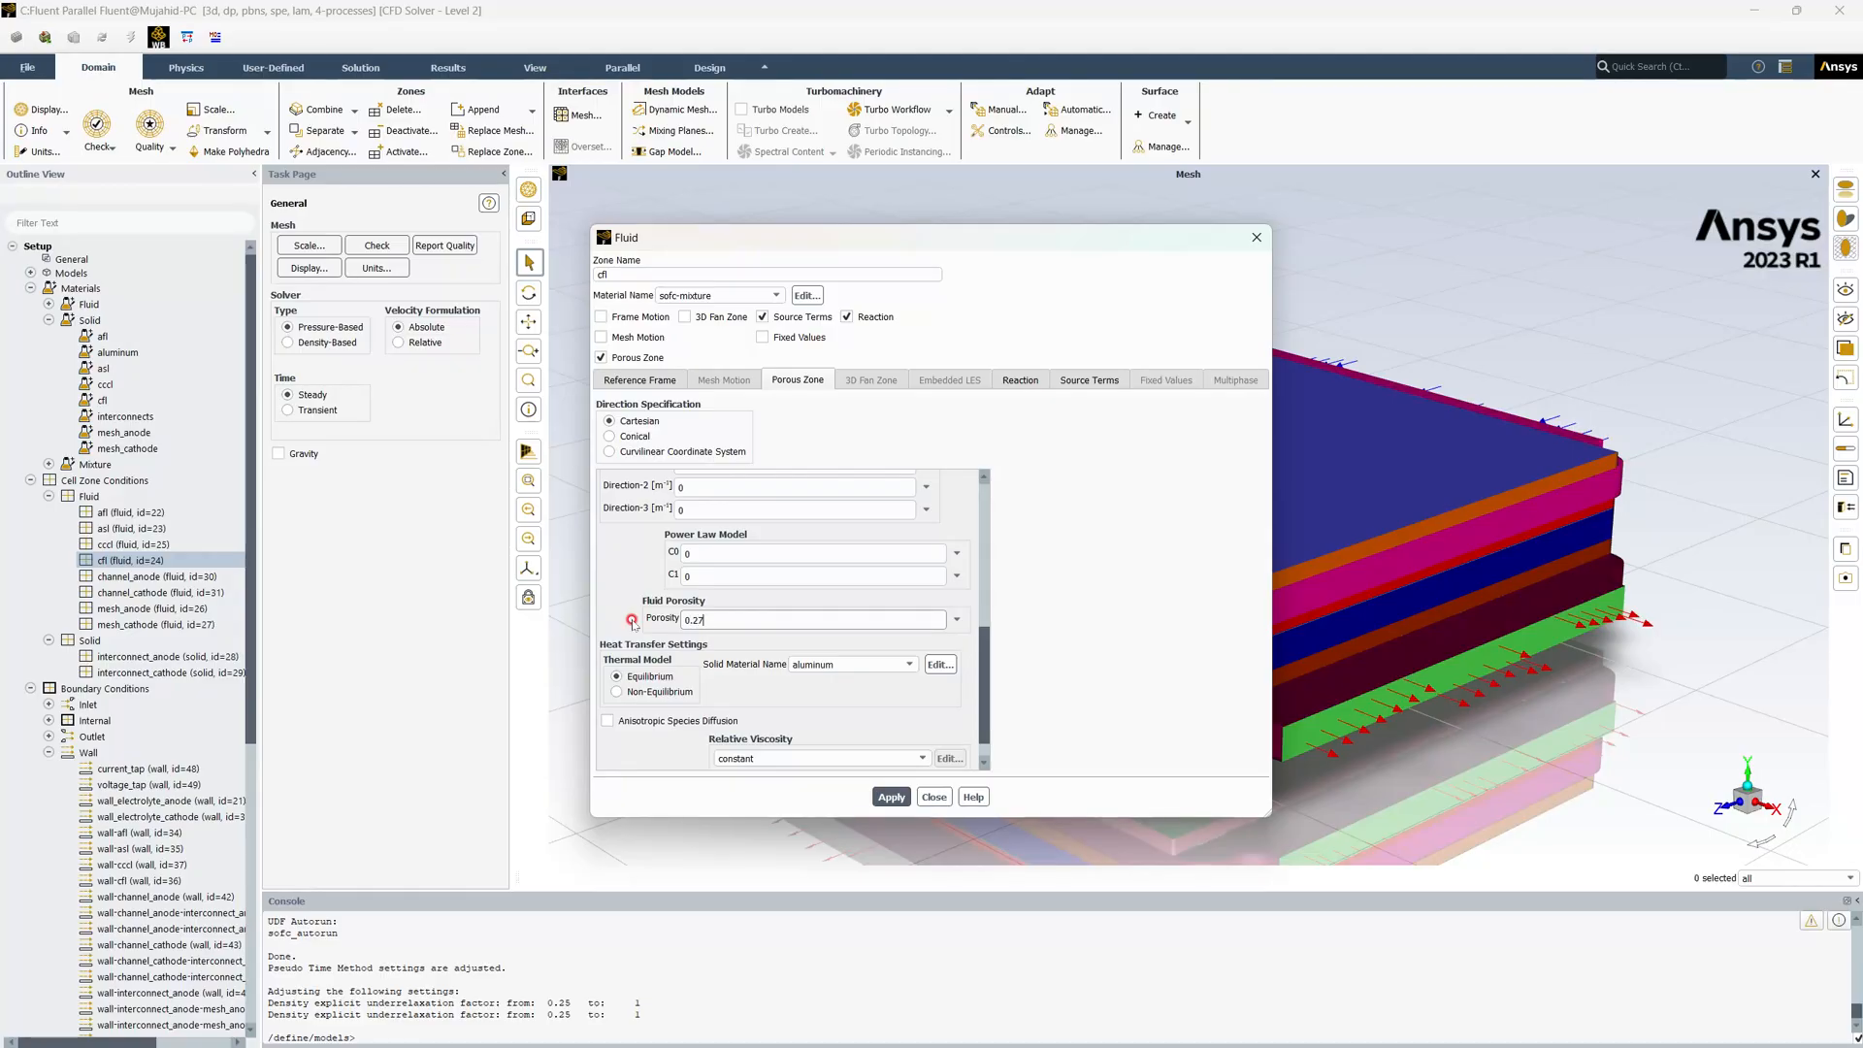
{"action": "left_click", "coordinate": [859, 665]}
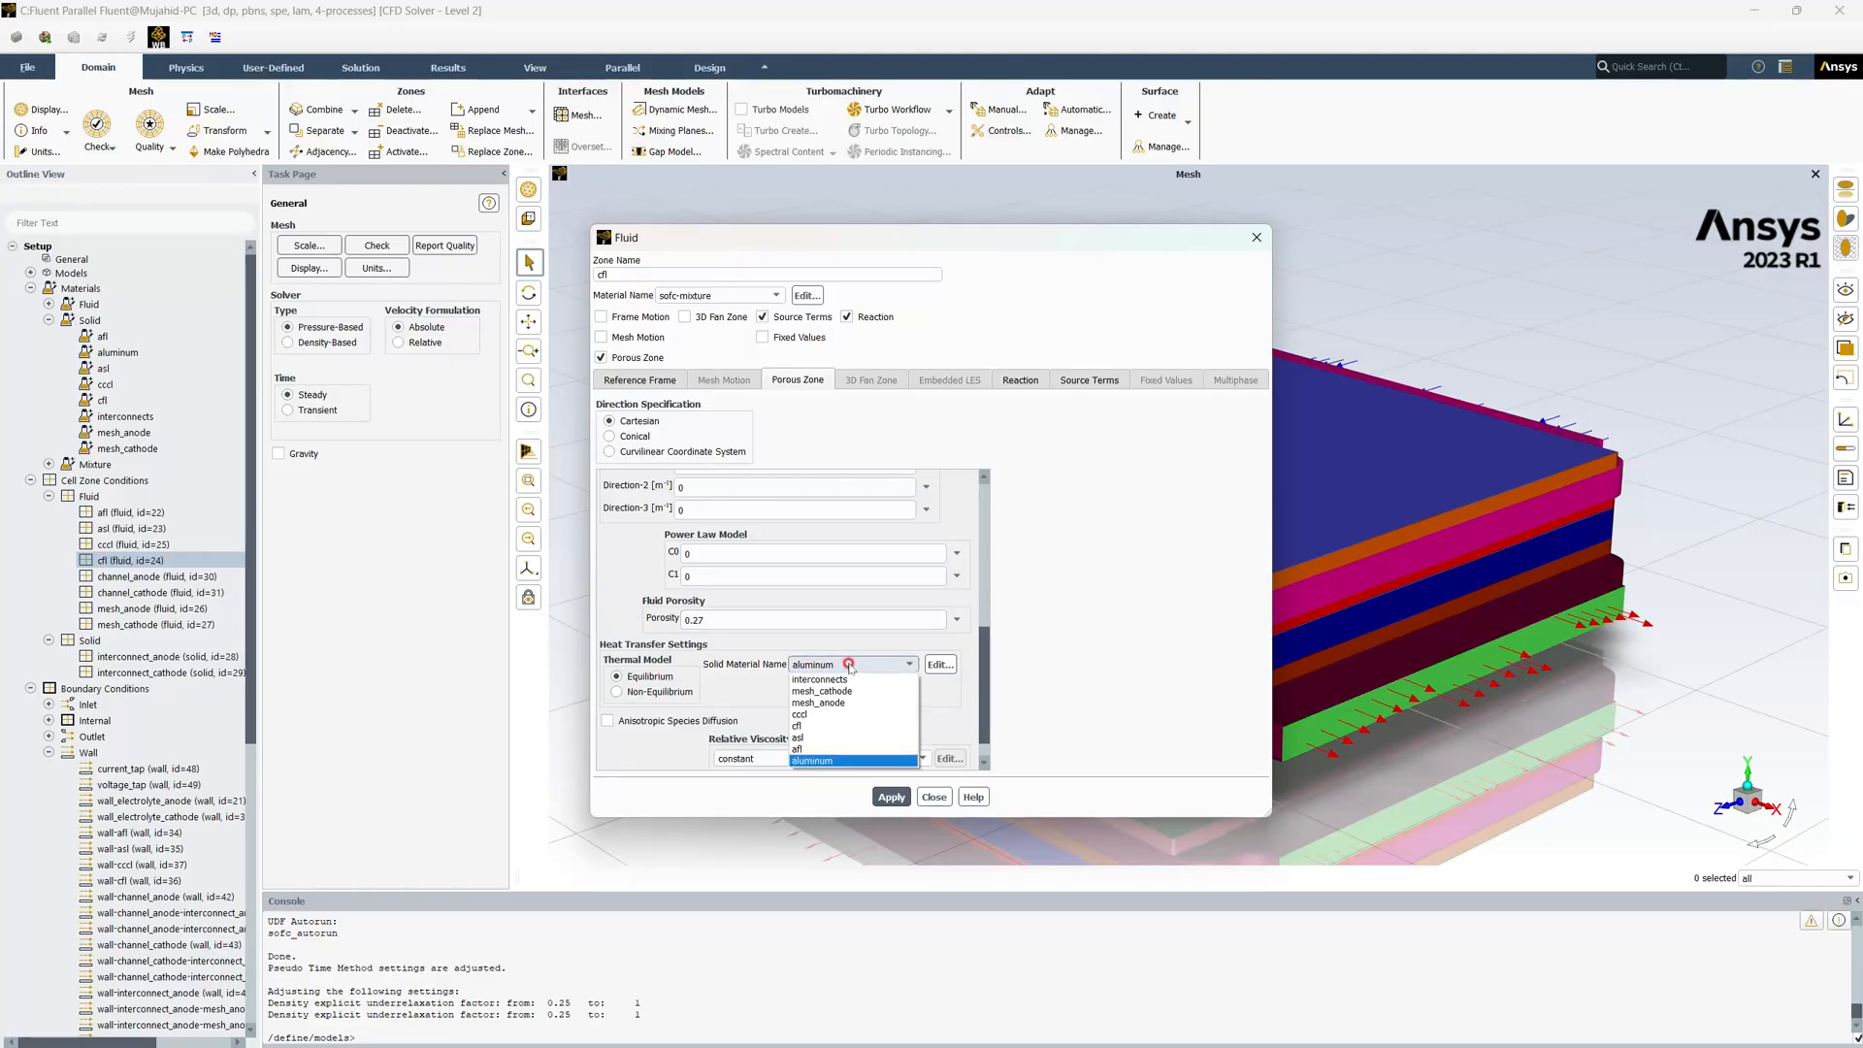
{"action": "left_click", "coordinate": [841, 725]}
{"action": "left_click", "coordinate": [885, 788]}
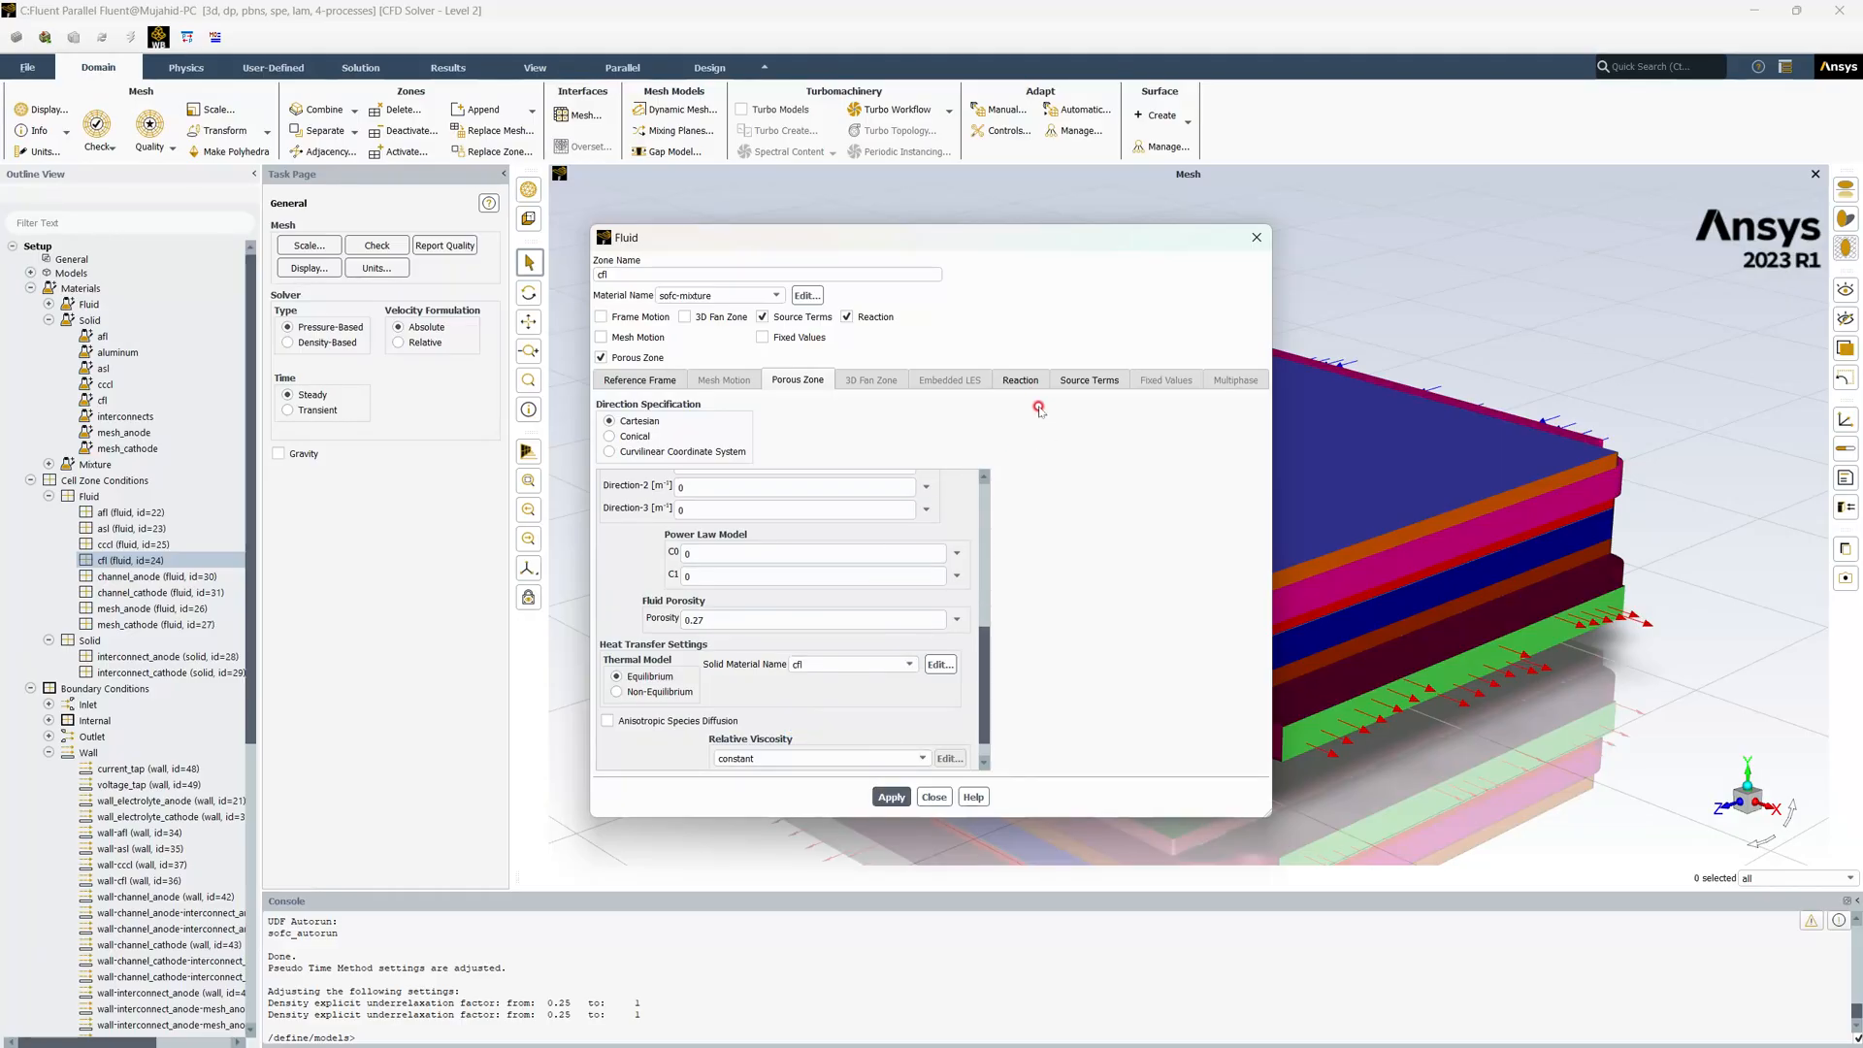
In the reaction settings of the cfl zone, set the surface-to-volume ratio to 2.44e6 m⁻¹, apply it and close the zone
{"action": "left_click", "coordinate": [1026, 380]}
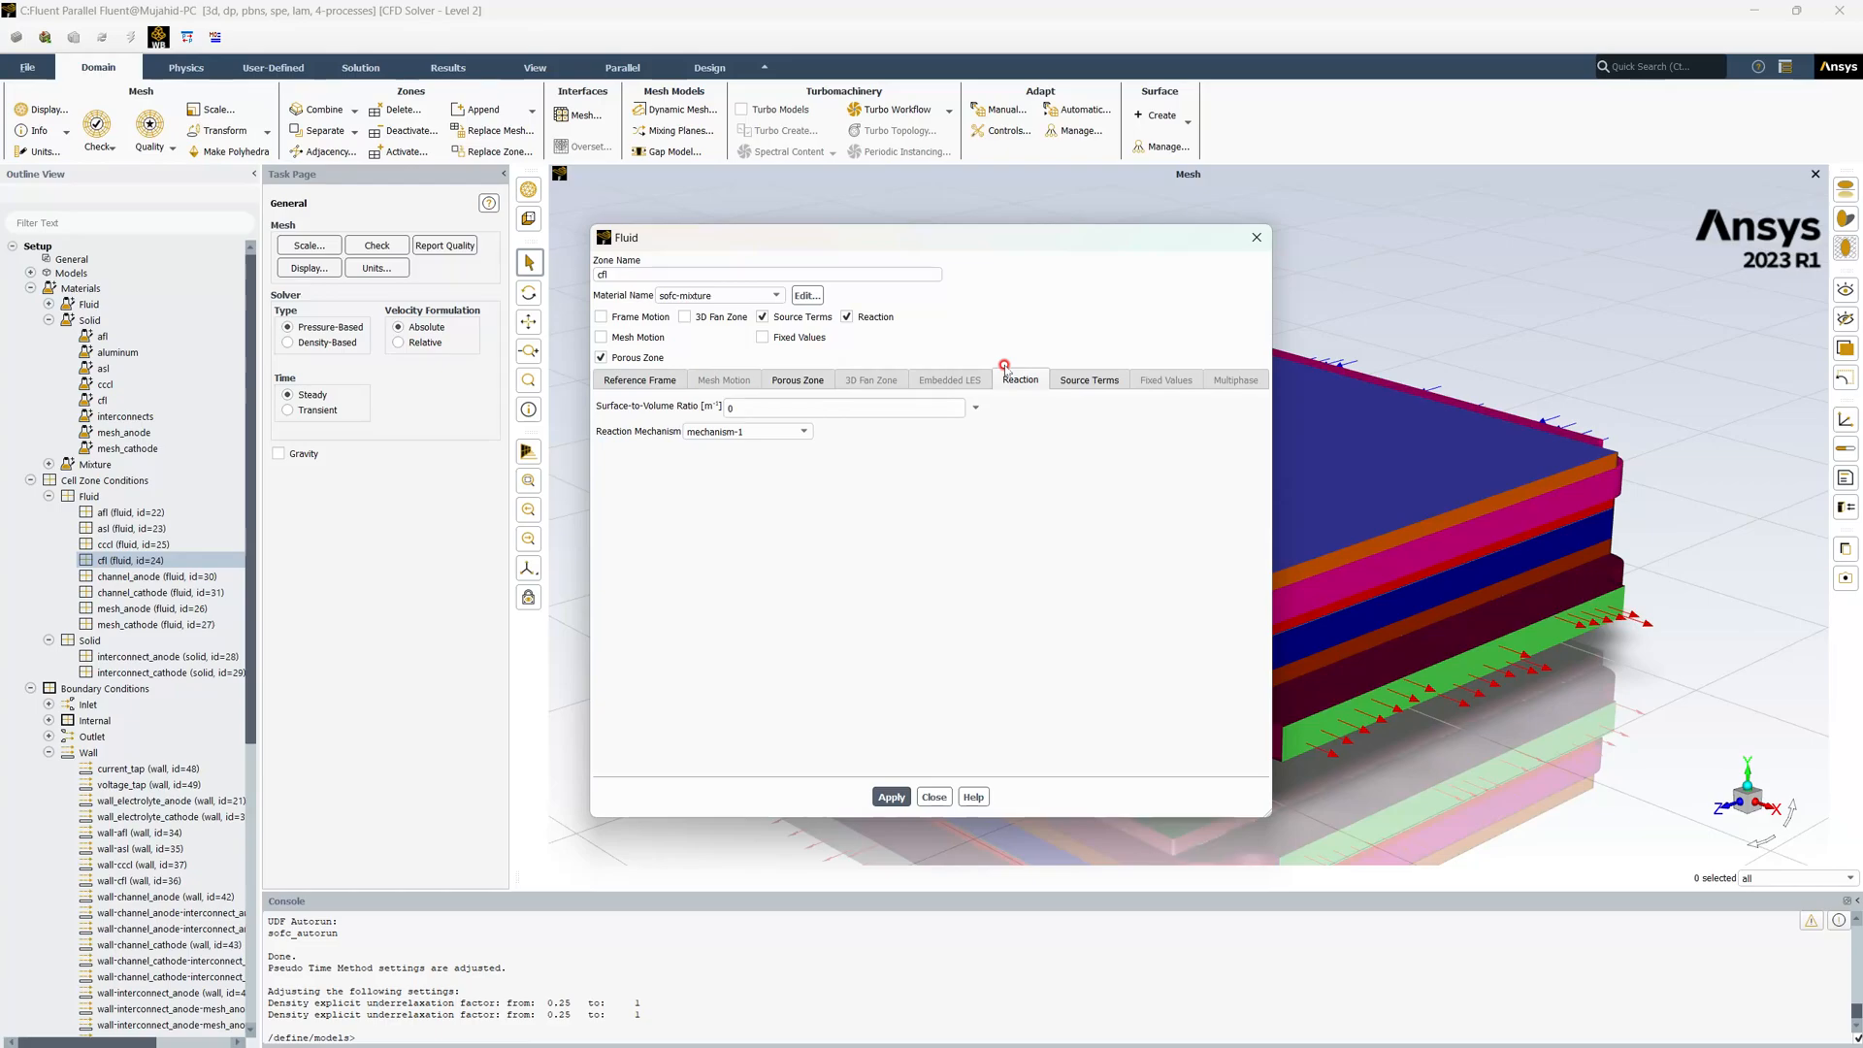
{"action": "left_click_drag", "start_coordinate": [896, 399], "coordinate": [627, 399]}
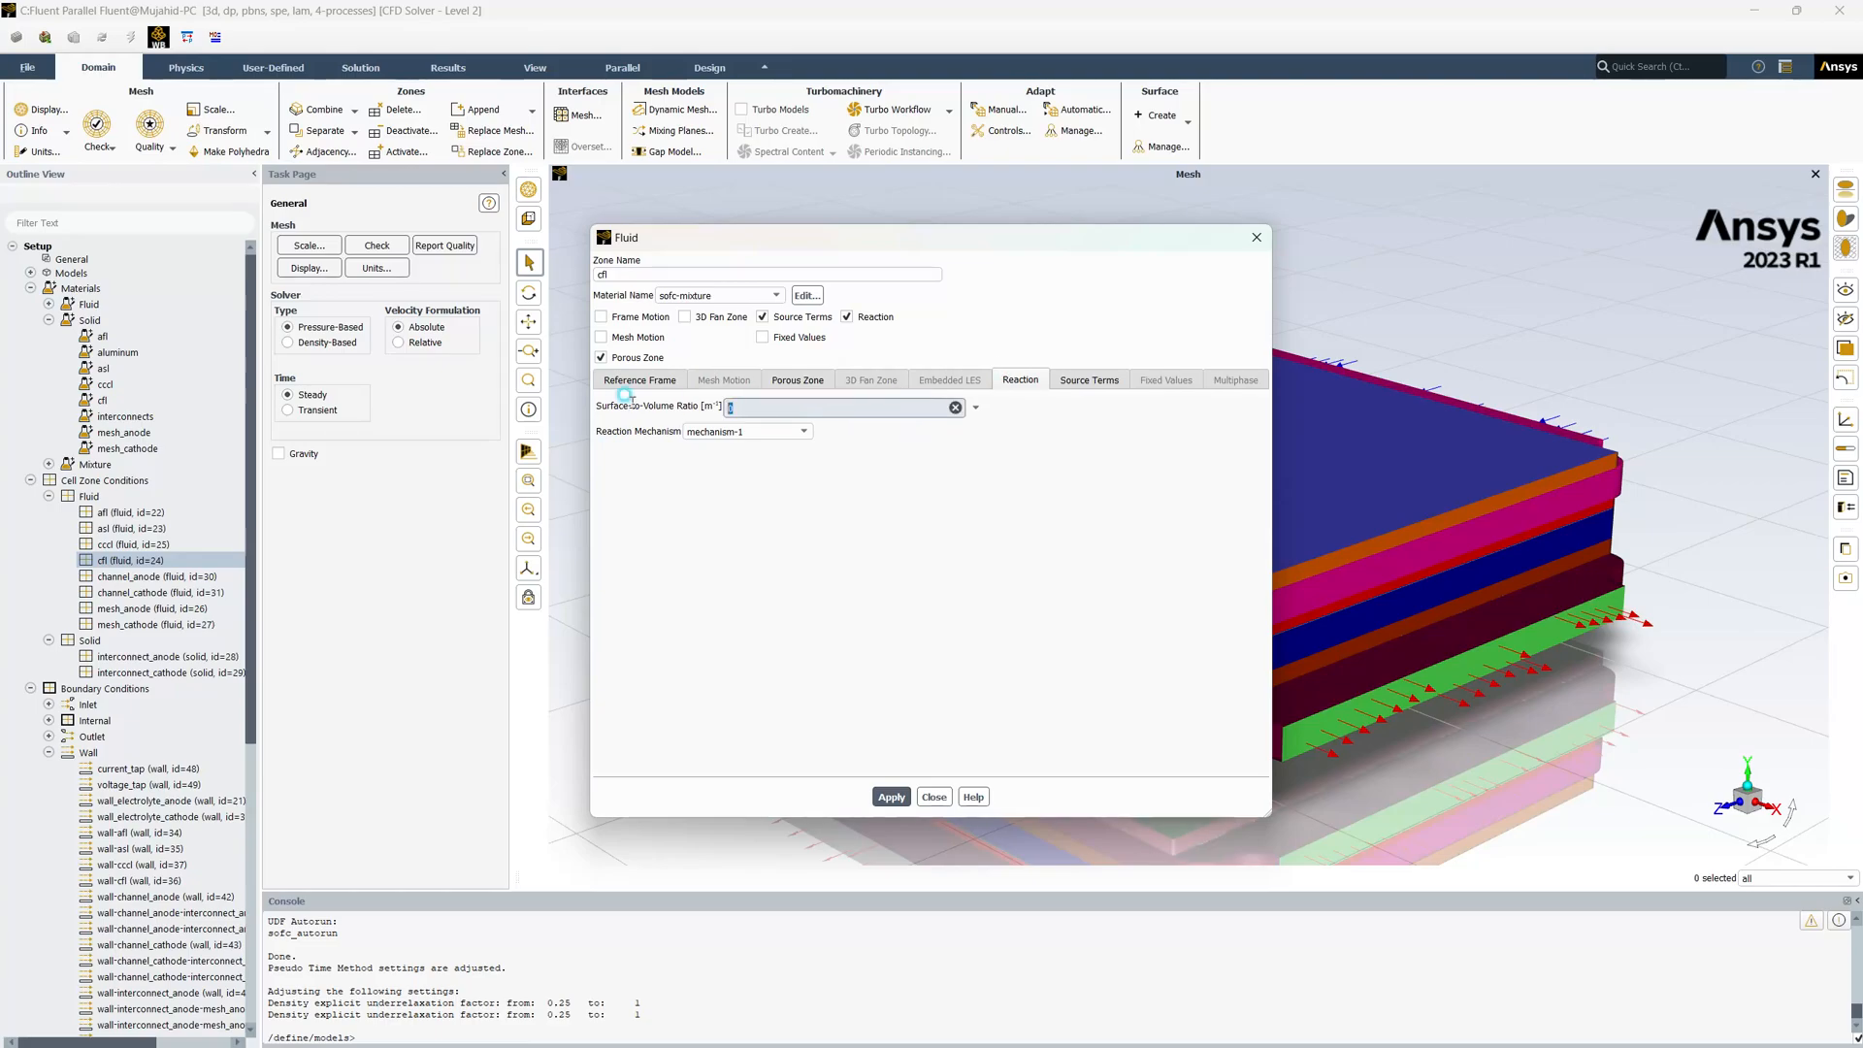
{"action": "type", "text": "2.44"}
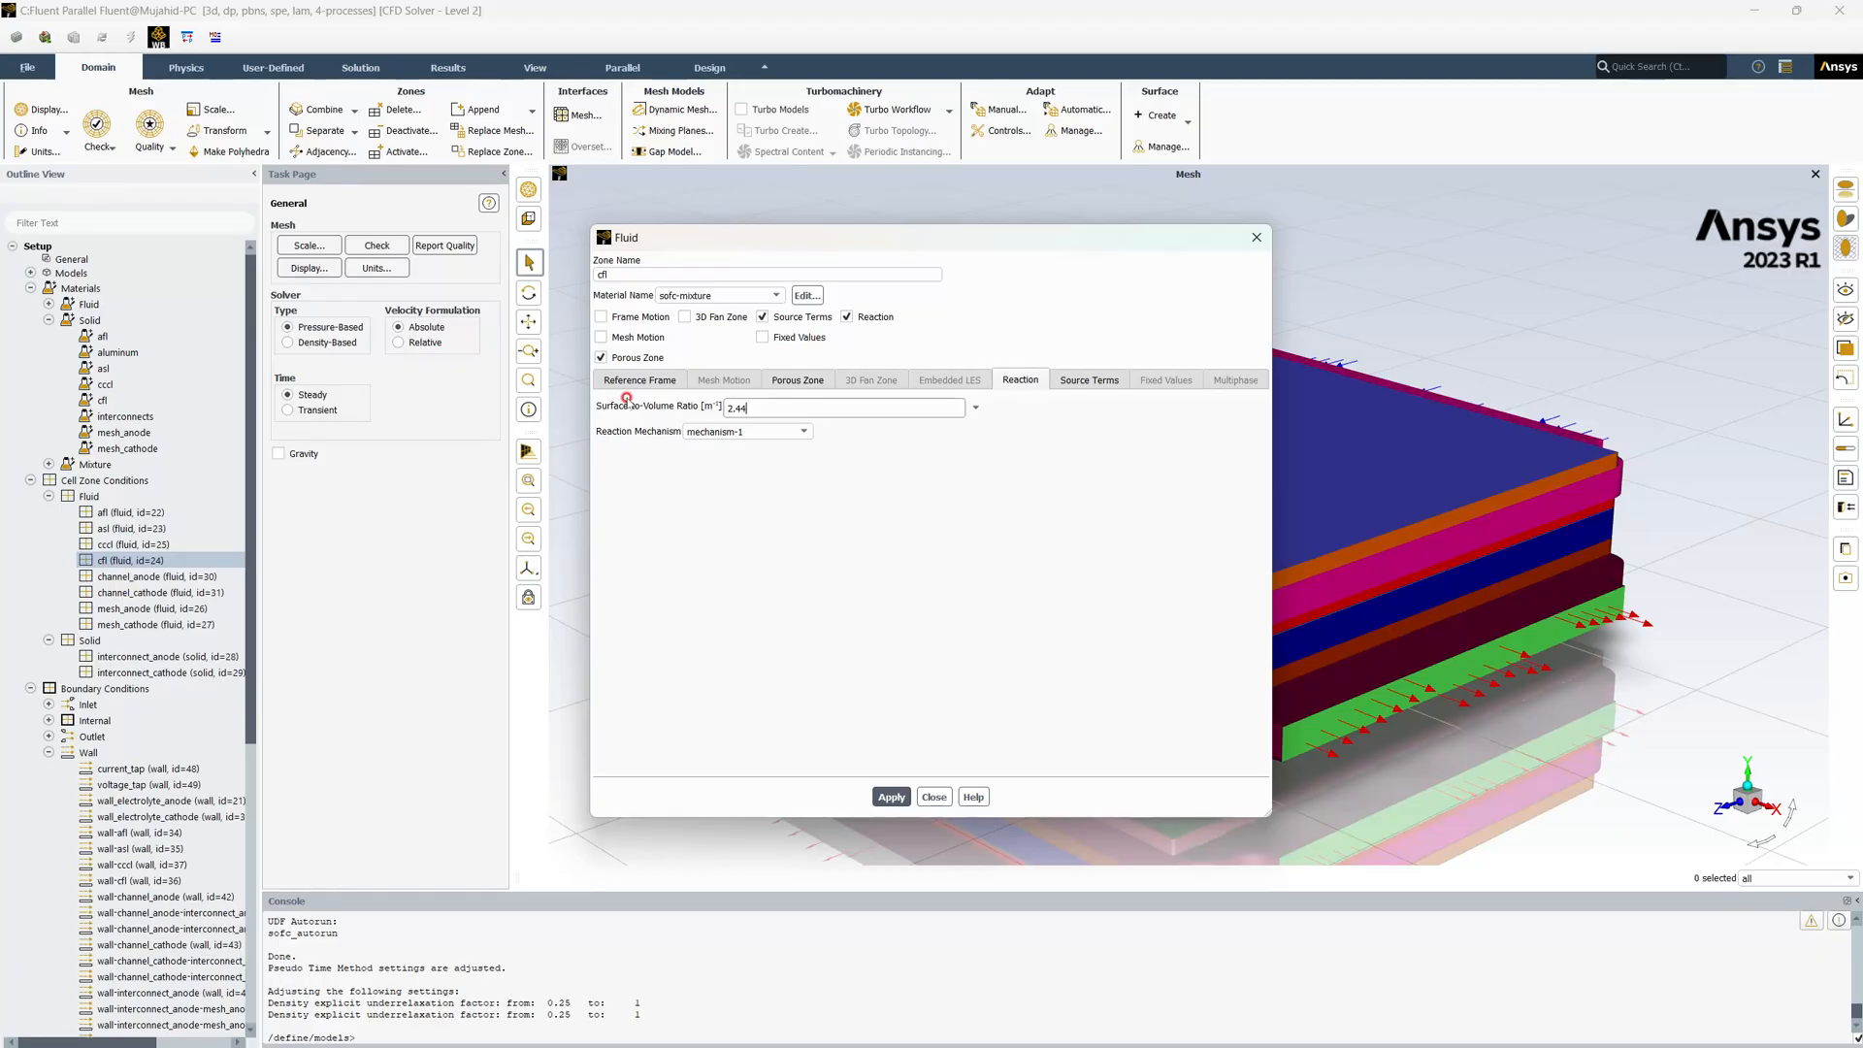
{"action": "type", "text": "e6"}
{"action": "left_click", "coordinate": [891, 786]}
{"action": "left_click", "coordinate": [820, 412]}
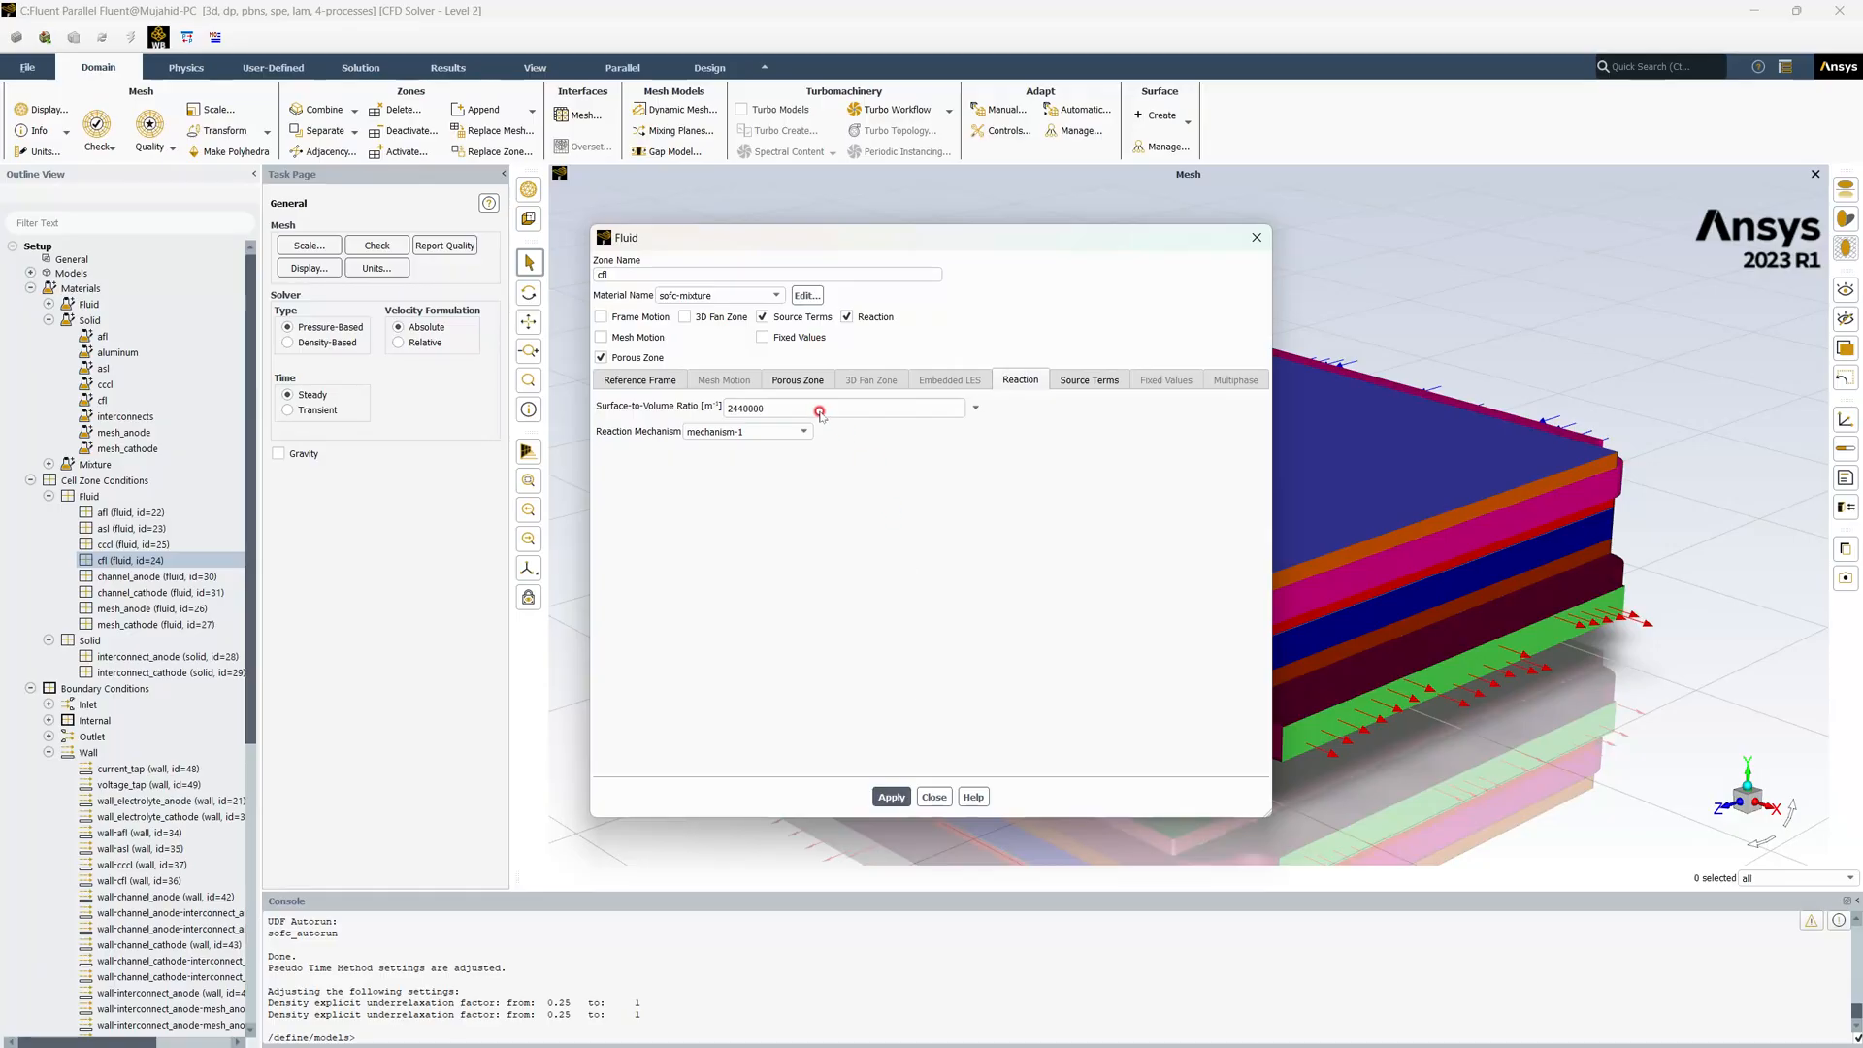
{"action": "left_click", "coordinate": [1257, 236]}
In the porous zone settings of the cccl fluid cell zone, set the viscous resistance to 1.111e15 m⁻² in all three directions
{"action": "left_click", "coordinate": [124, 545]}
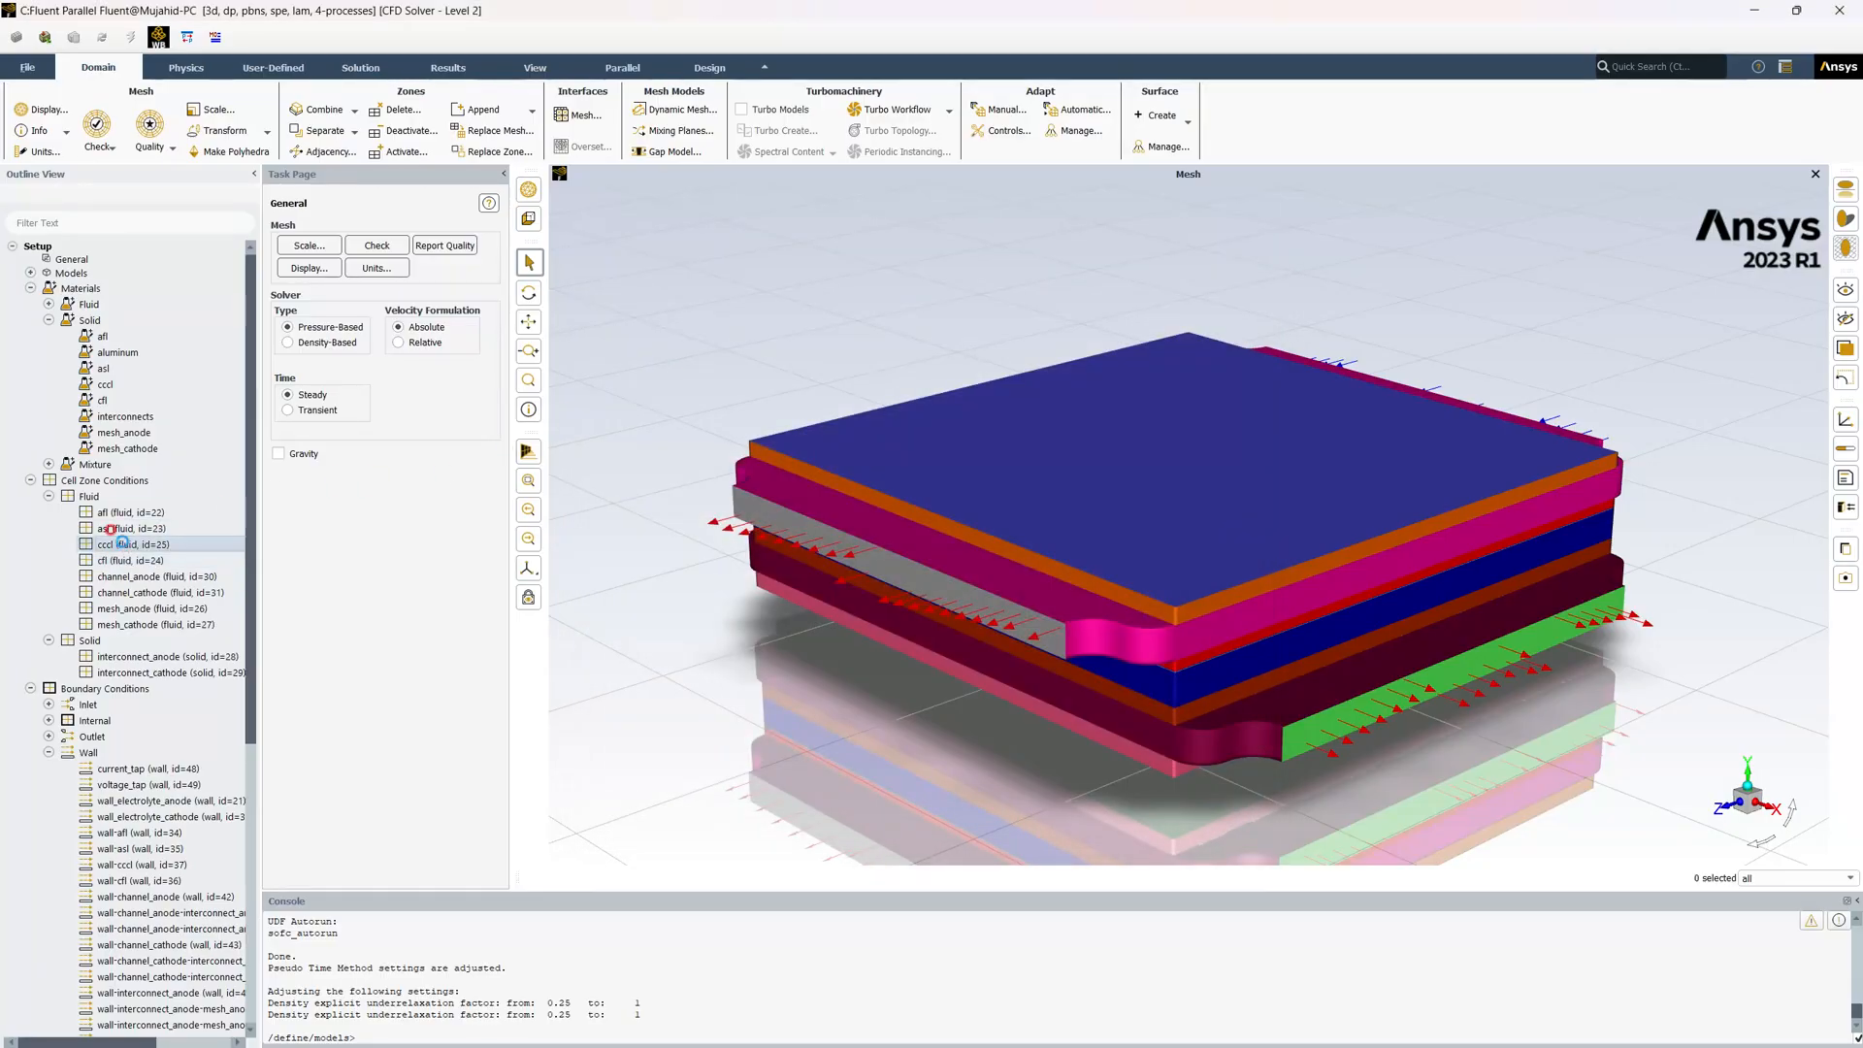
{"action": "double_click", "coordinate": [122, 543]}
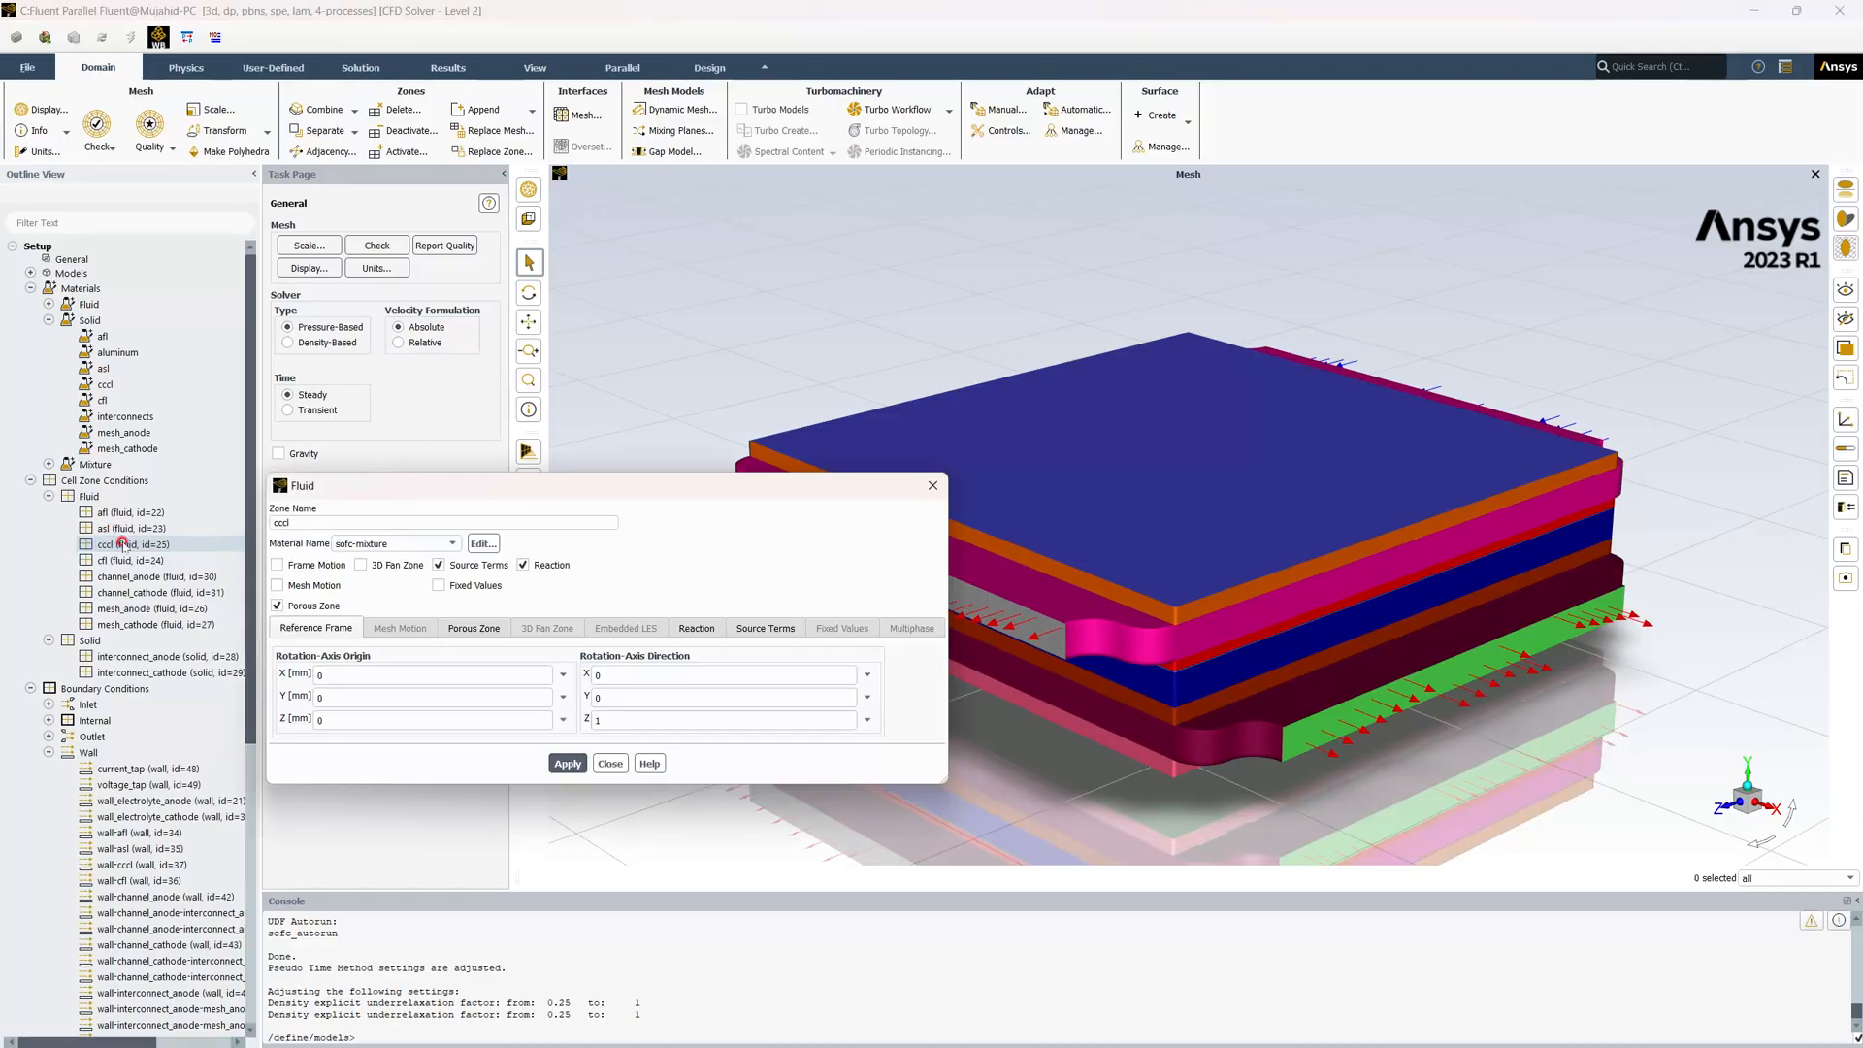
{"action": "left_click", "coordinate": [628, 627]}
{"action": "left_click", "coordinate": [471, 626]}
{"action": "scroll", "coordinate": [769, 677], "scroll_direction": "down", "scroll_amount": 1}
{"action": "left_click_drag", "start_coordinate": [764, 640], "coordinate": [608, 639]}
{"action": "type", "text": "1.111e15"}
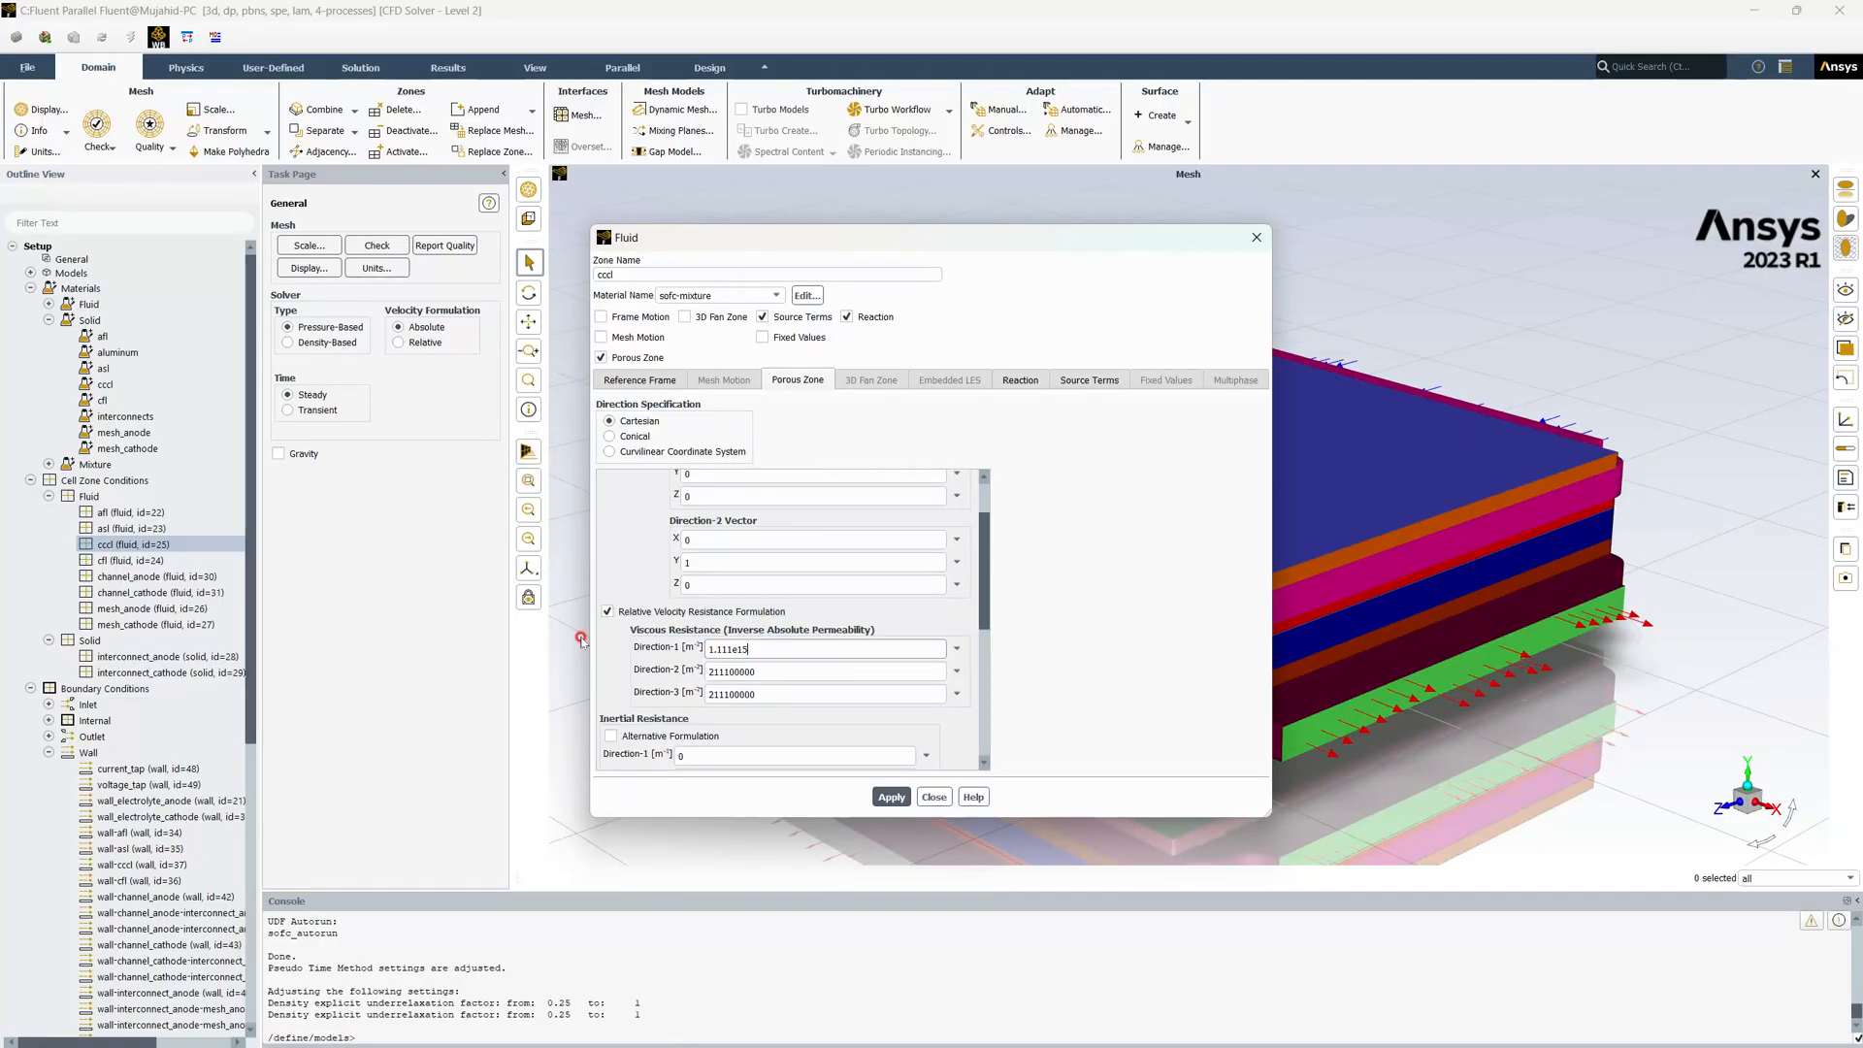
{"action": "key", "text": "Tab"}
{"action": "type", "text": "1.111e15"}
{"action": "key", "text": "Tab"}
{"action": "type", "text": "1.111e15"}
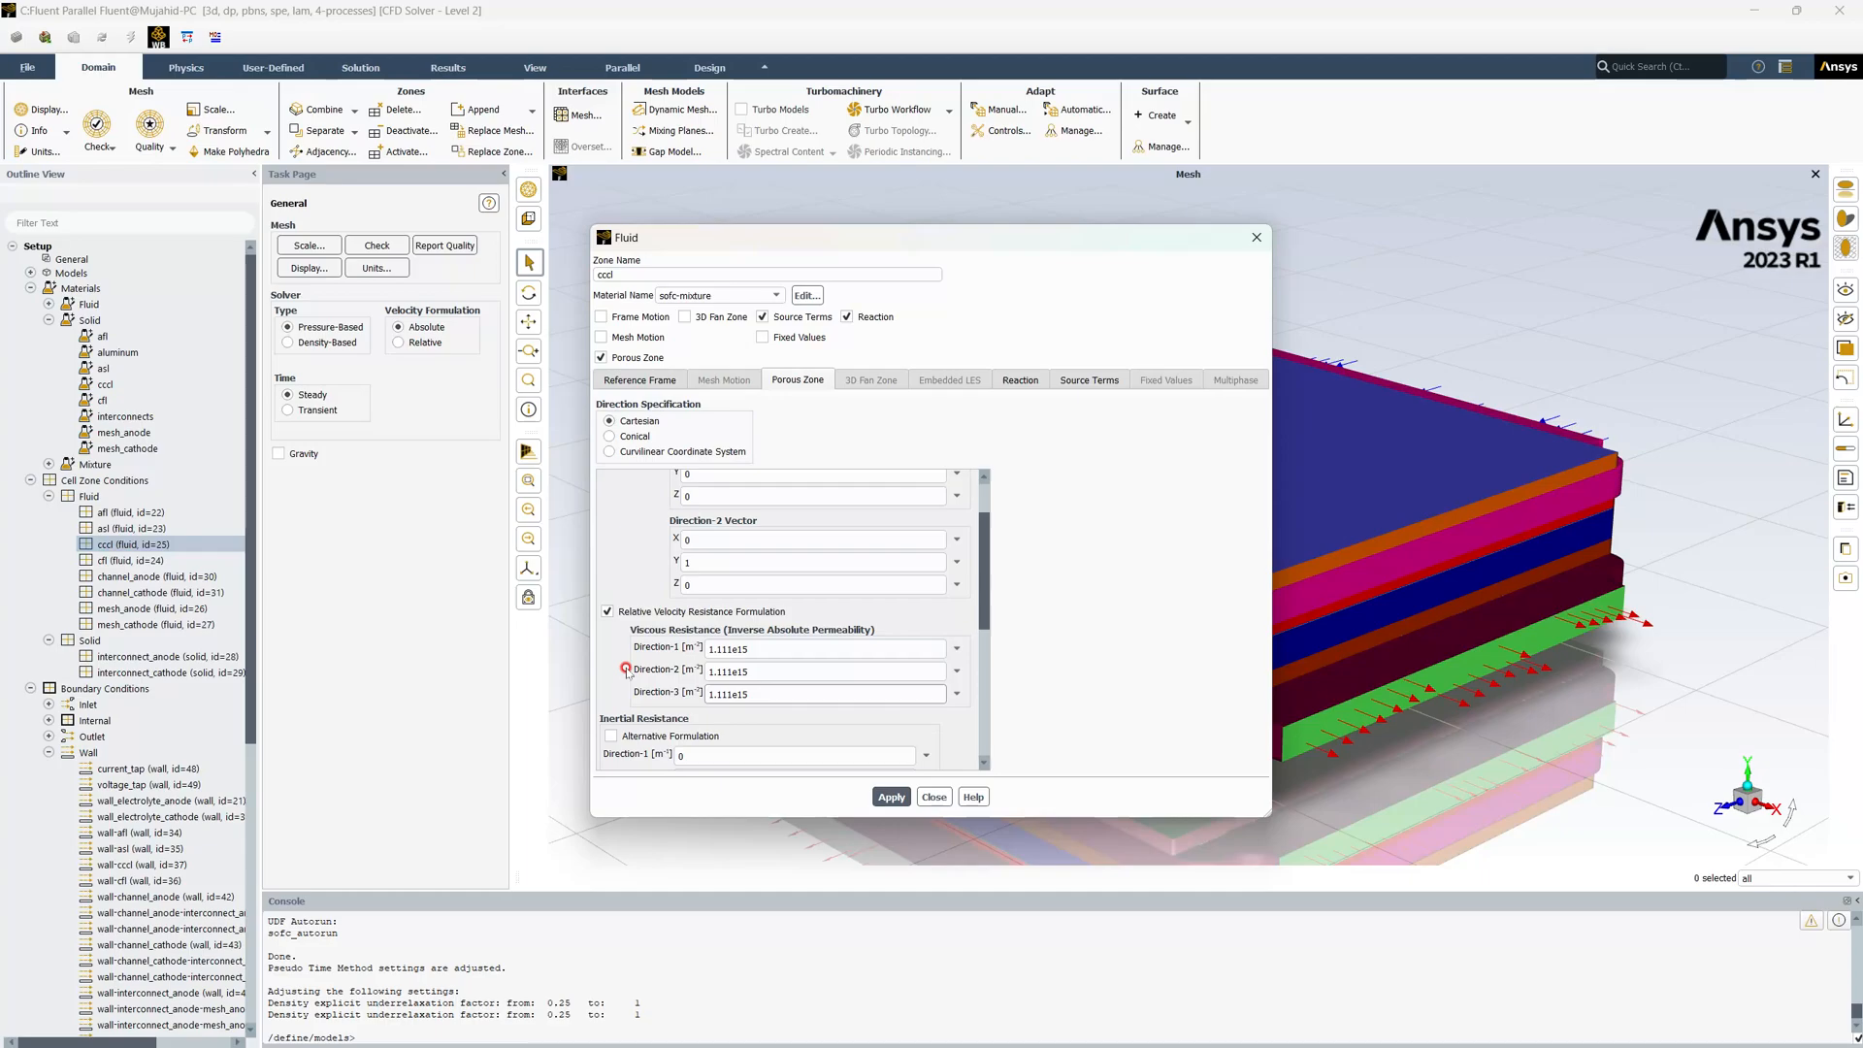
Set the cccl zone's fluid porosity to 0.27 and its solid material to cccl, and apply
{"action": "scroll", "coordinate": [638, 644], "scroll_direction": "down", "scroll_amount": 3}
{"action": "left_click", "coordinate": [706, 636]}
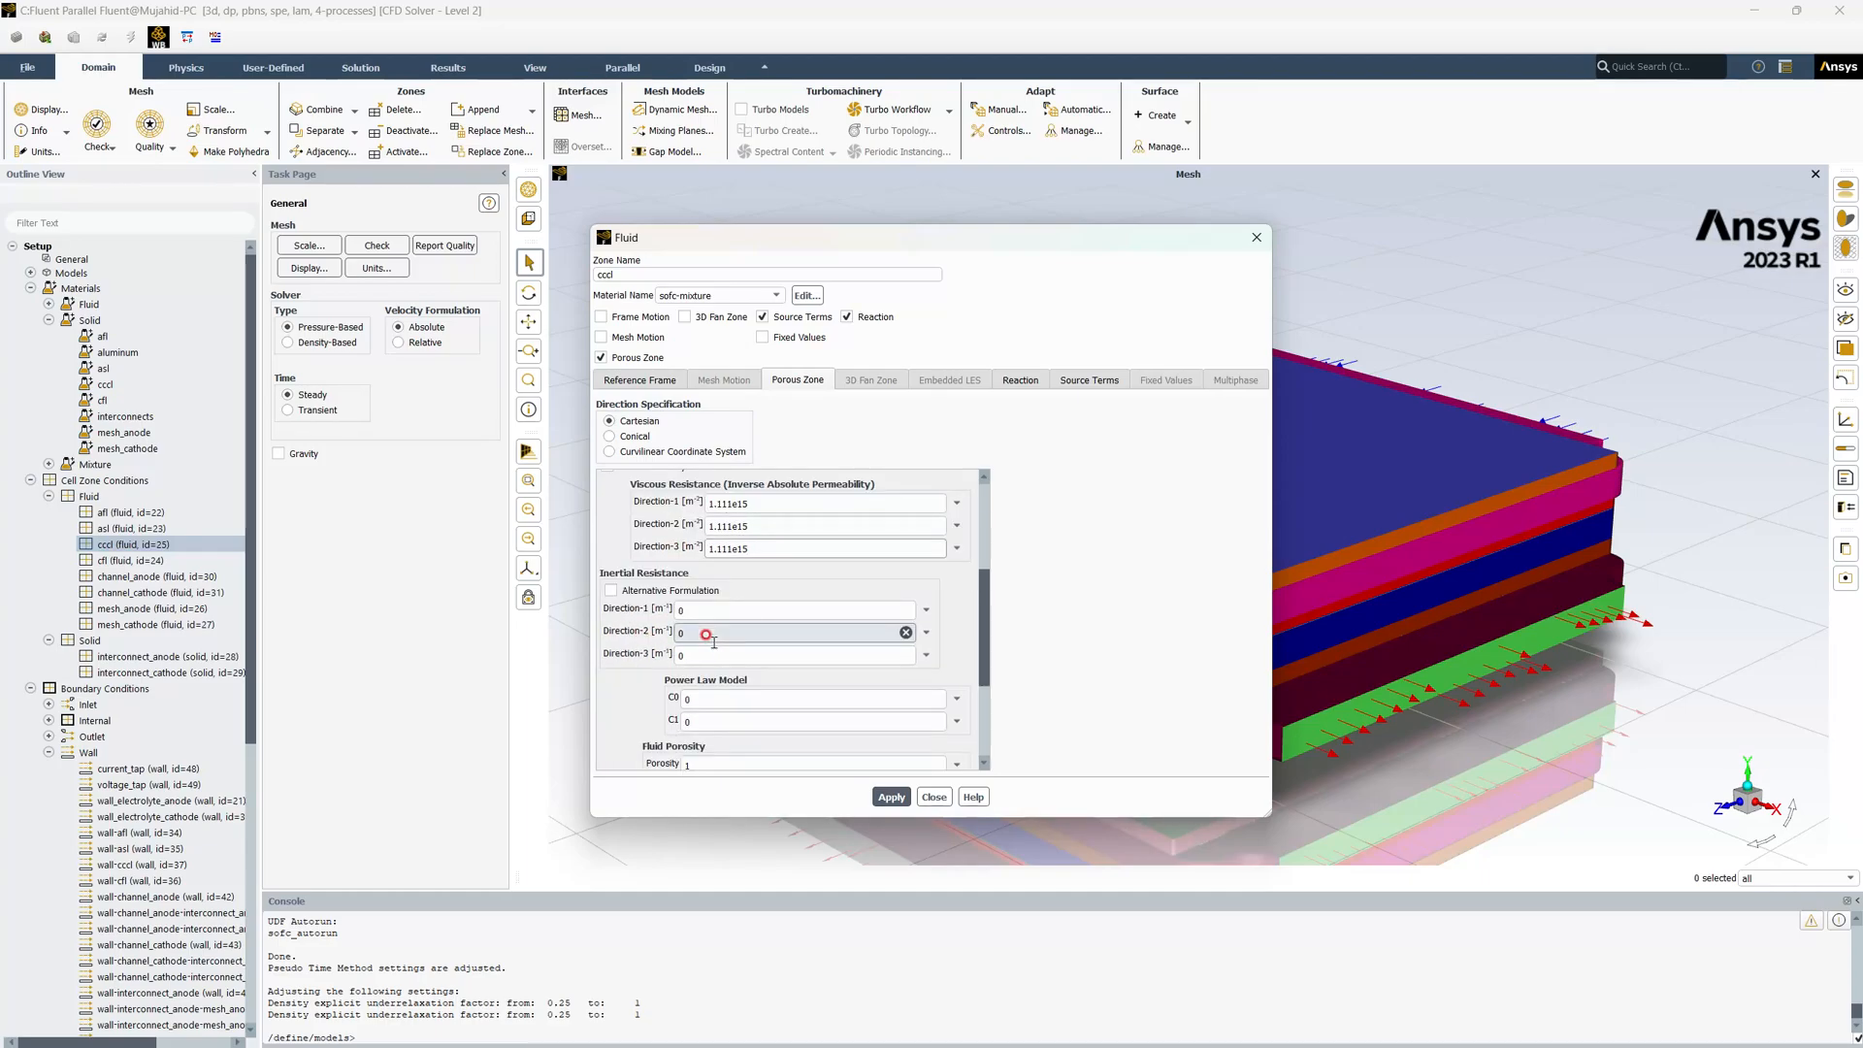
{"action": "scroll", "coordinate": [718, 641], "scroll_direction": "down", "scroll_amount": 3}
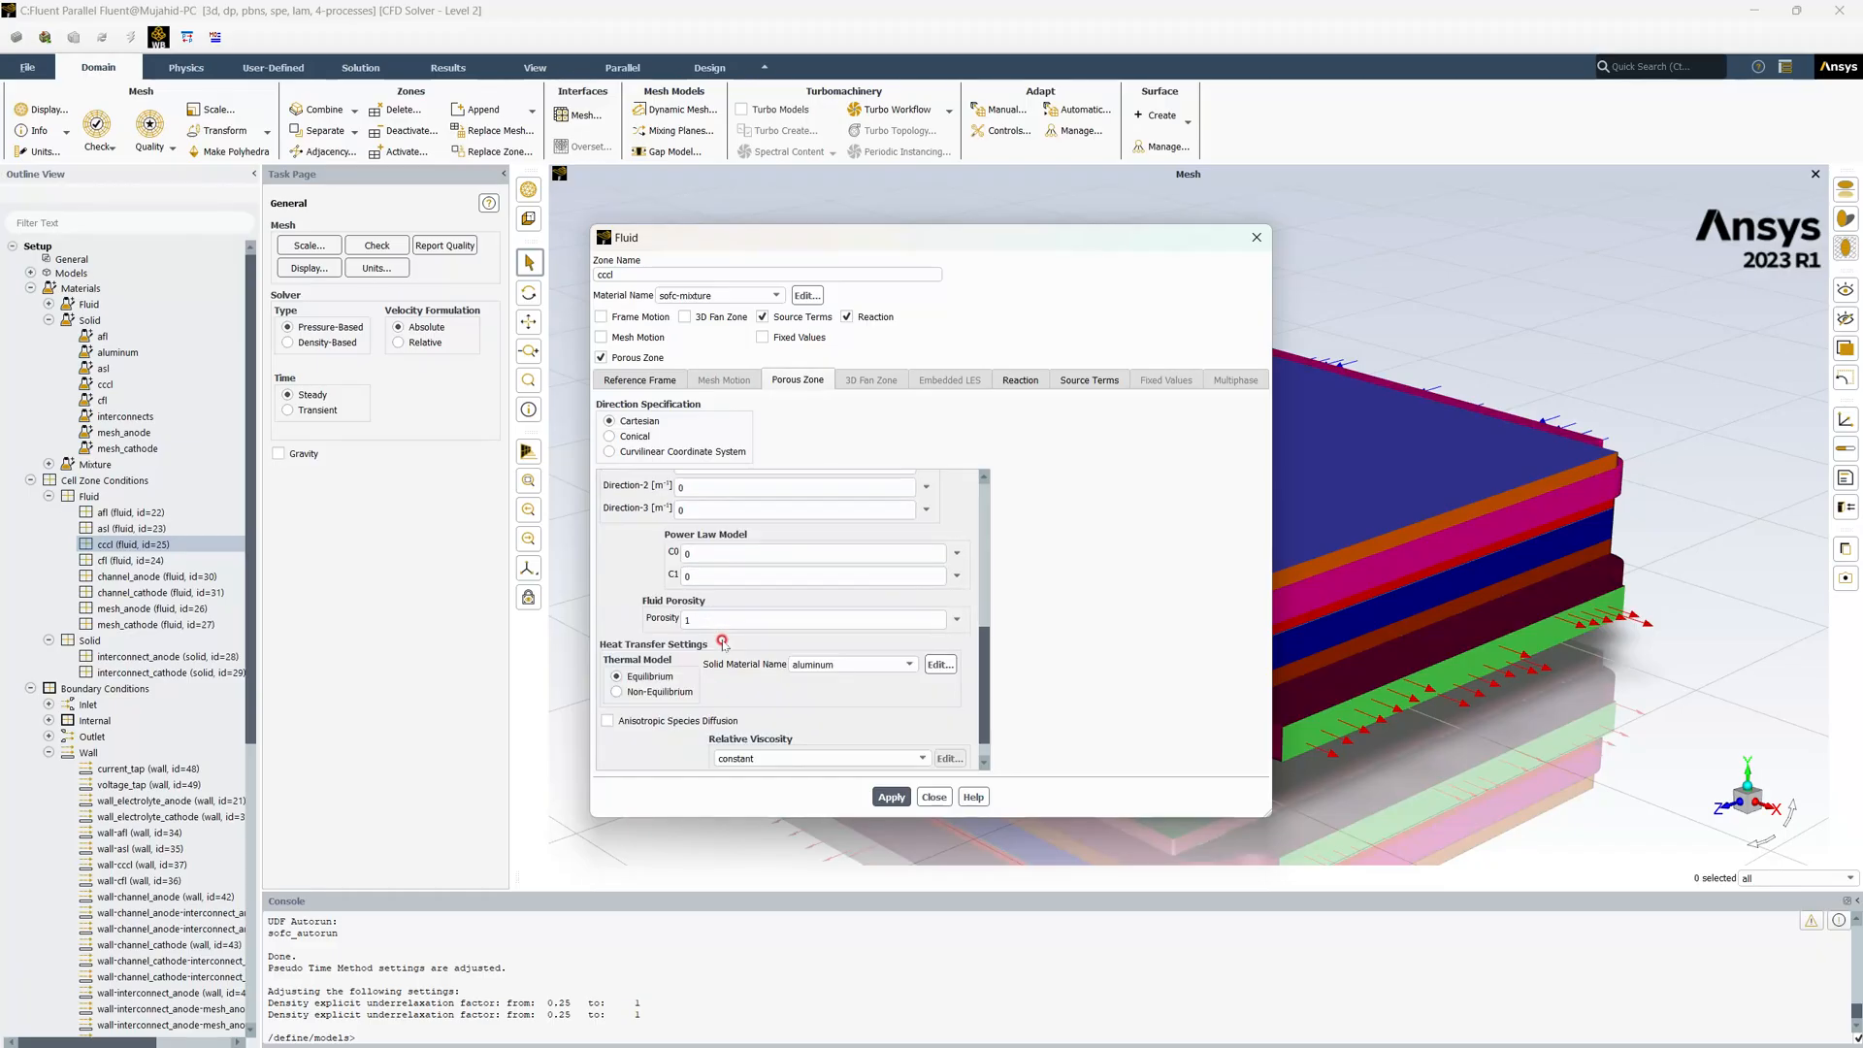
{"action": "left_click_drag", "start_coordinate": [752, 619], "coordinate": [611, 620]}
{"action": "type", "text": "0.27"}
{"action": "left_click", "coordinate": [861, 665]}
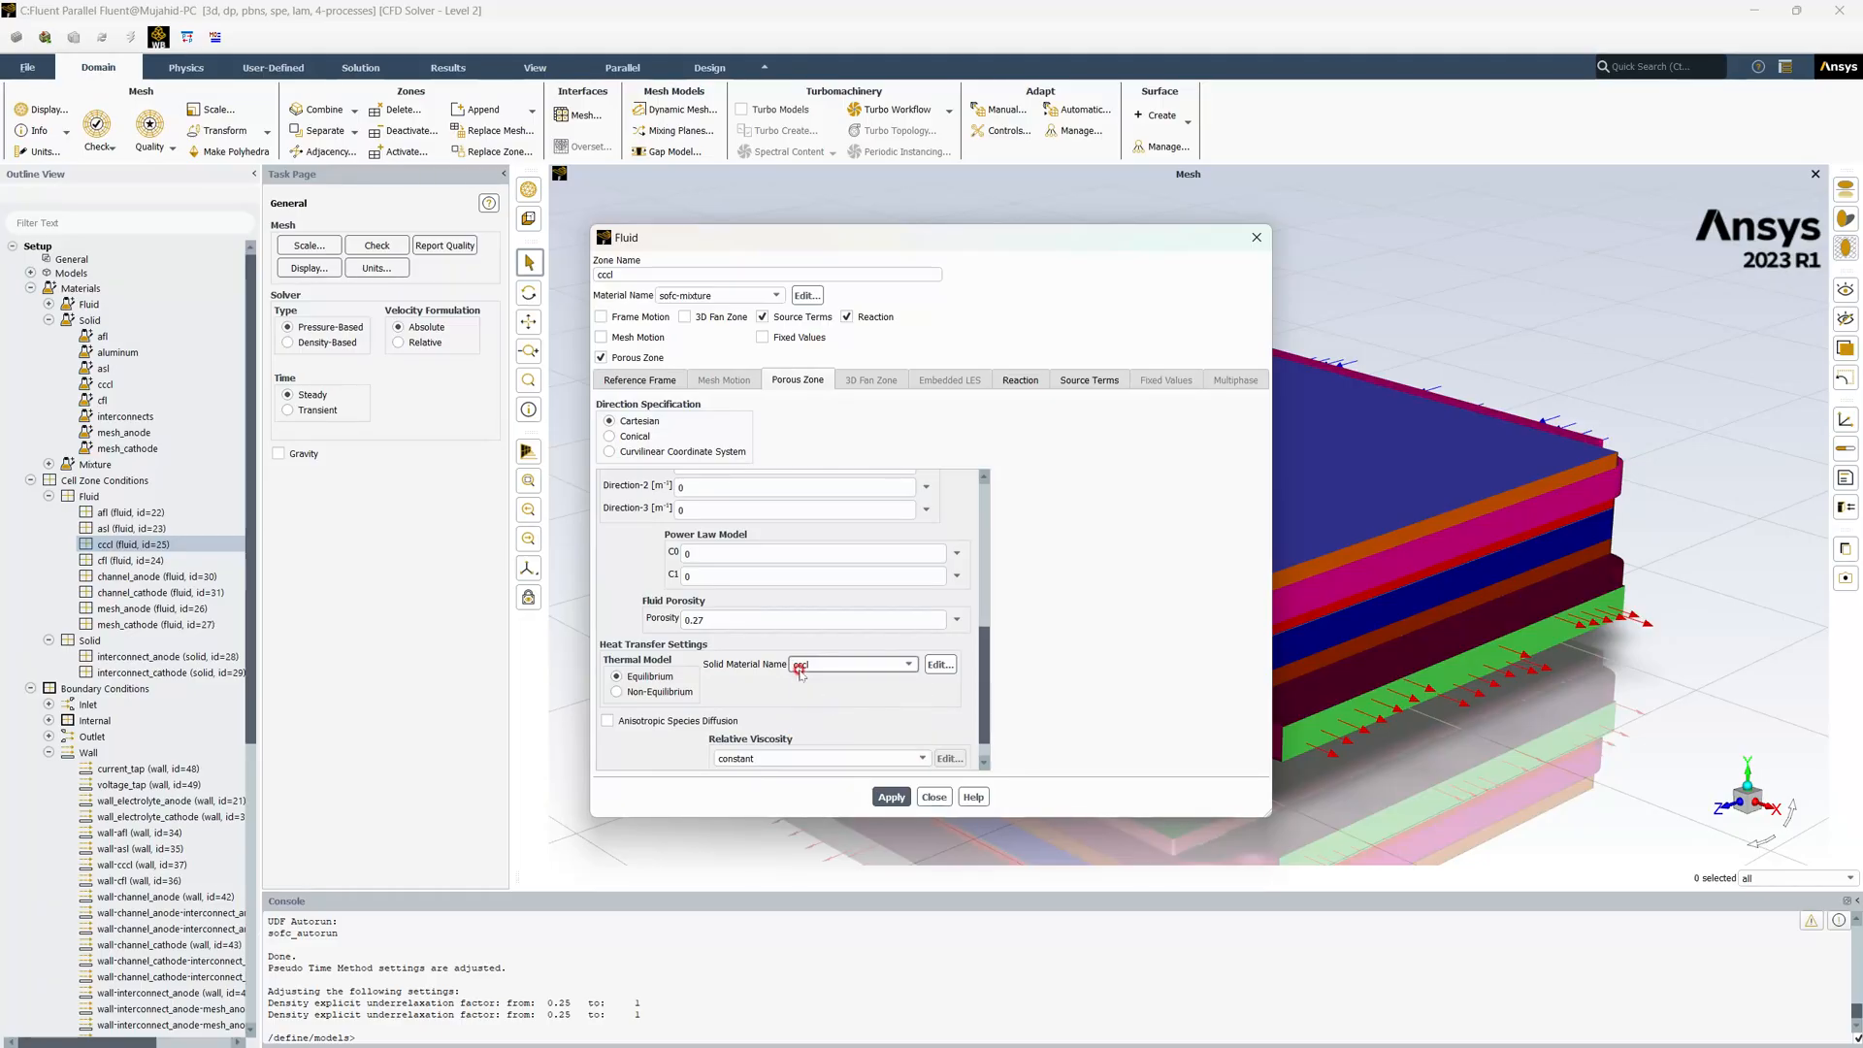
{"action": "left_click", "coordinate": [890, 796]}
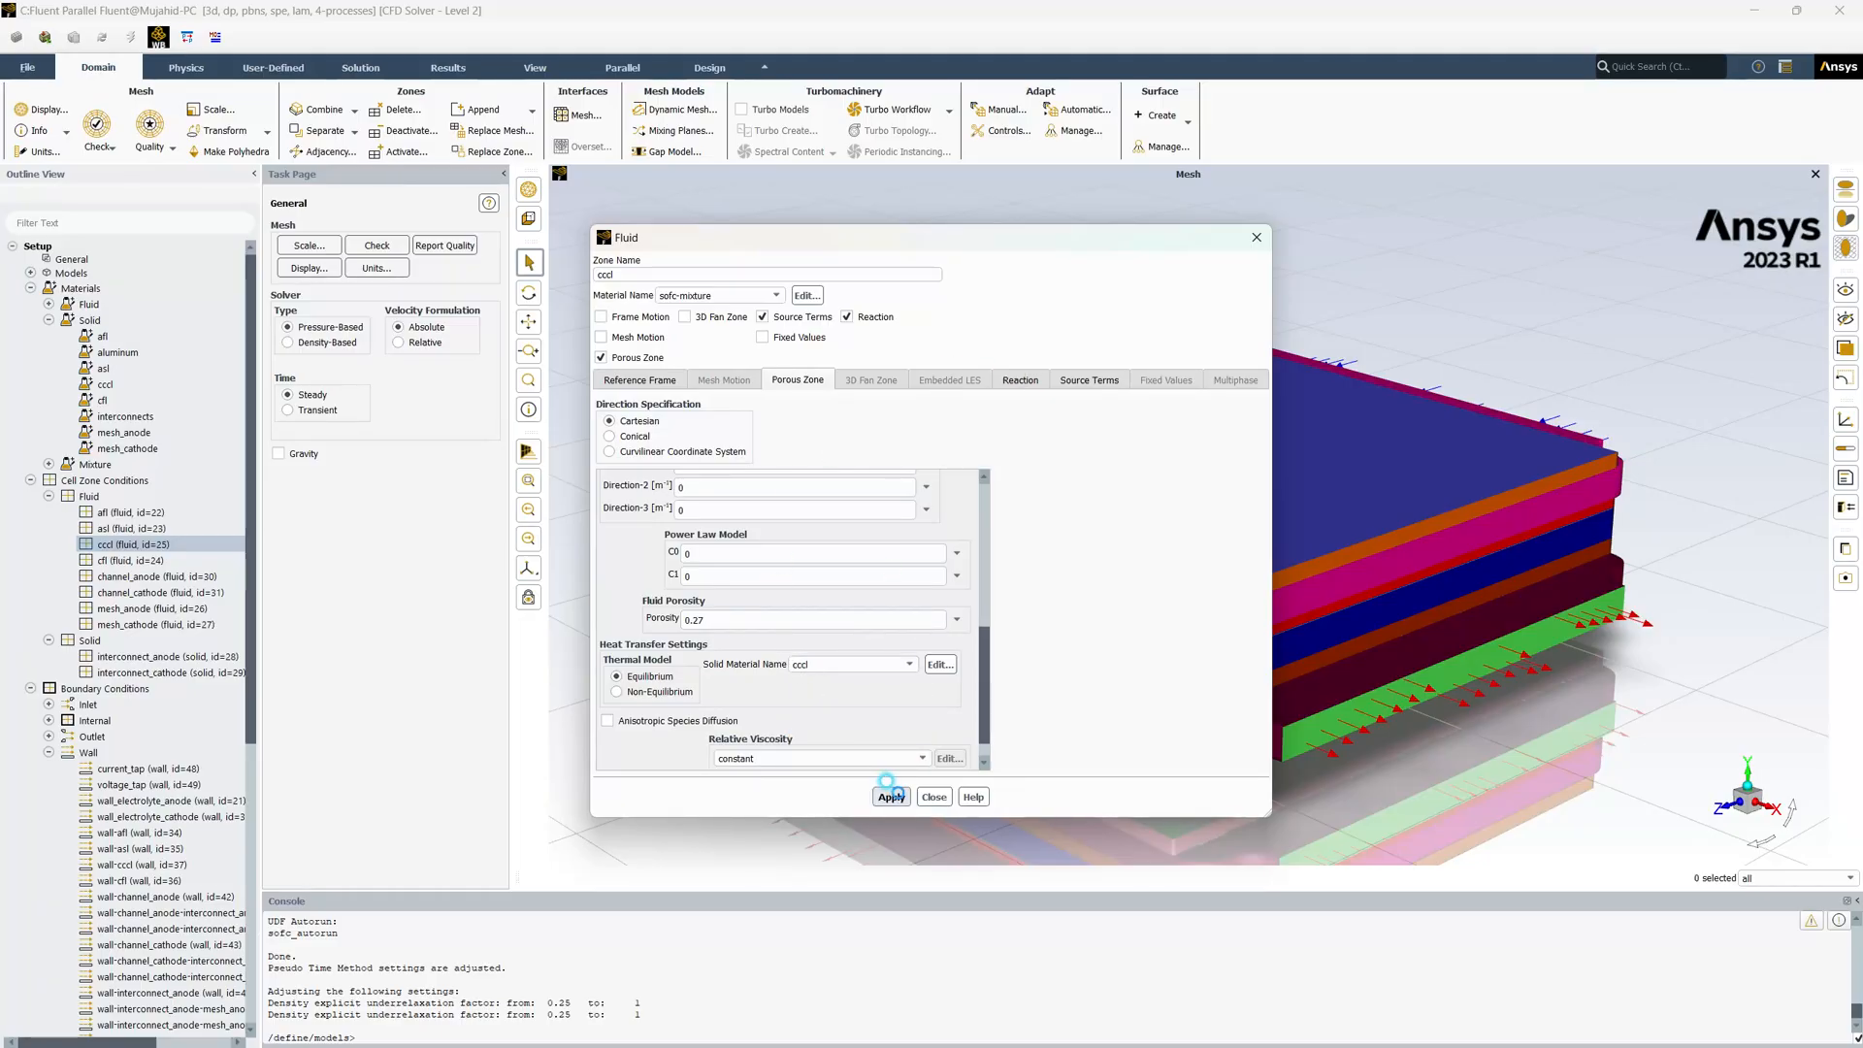
In the reaction settings of the cccl zone, set the surface-to-volume ratio to 4.88e6 m⁻¹, apply it and close the zone
{"action": "left_click", "coordinate": [1021, 380]}
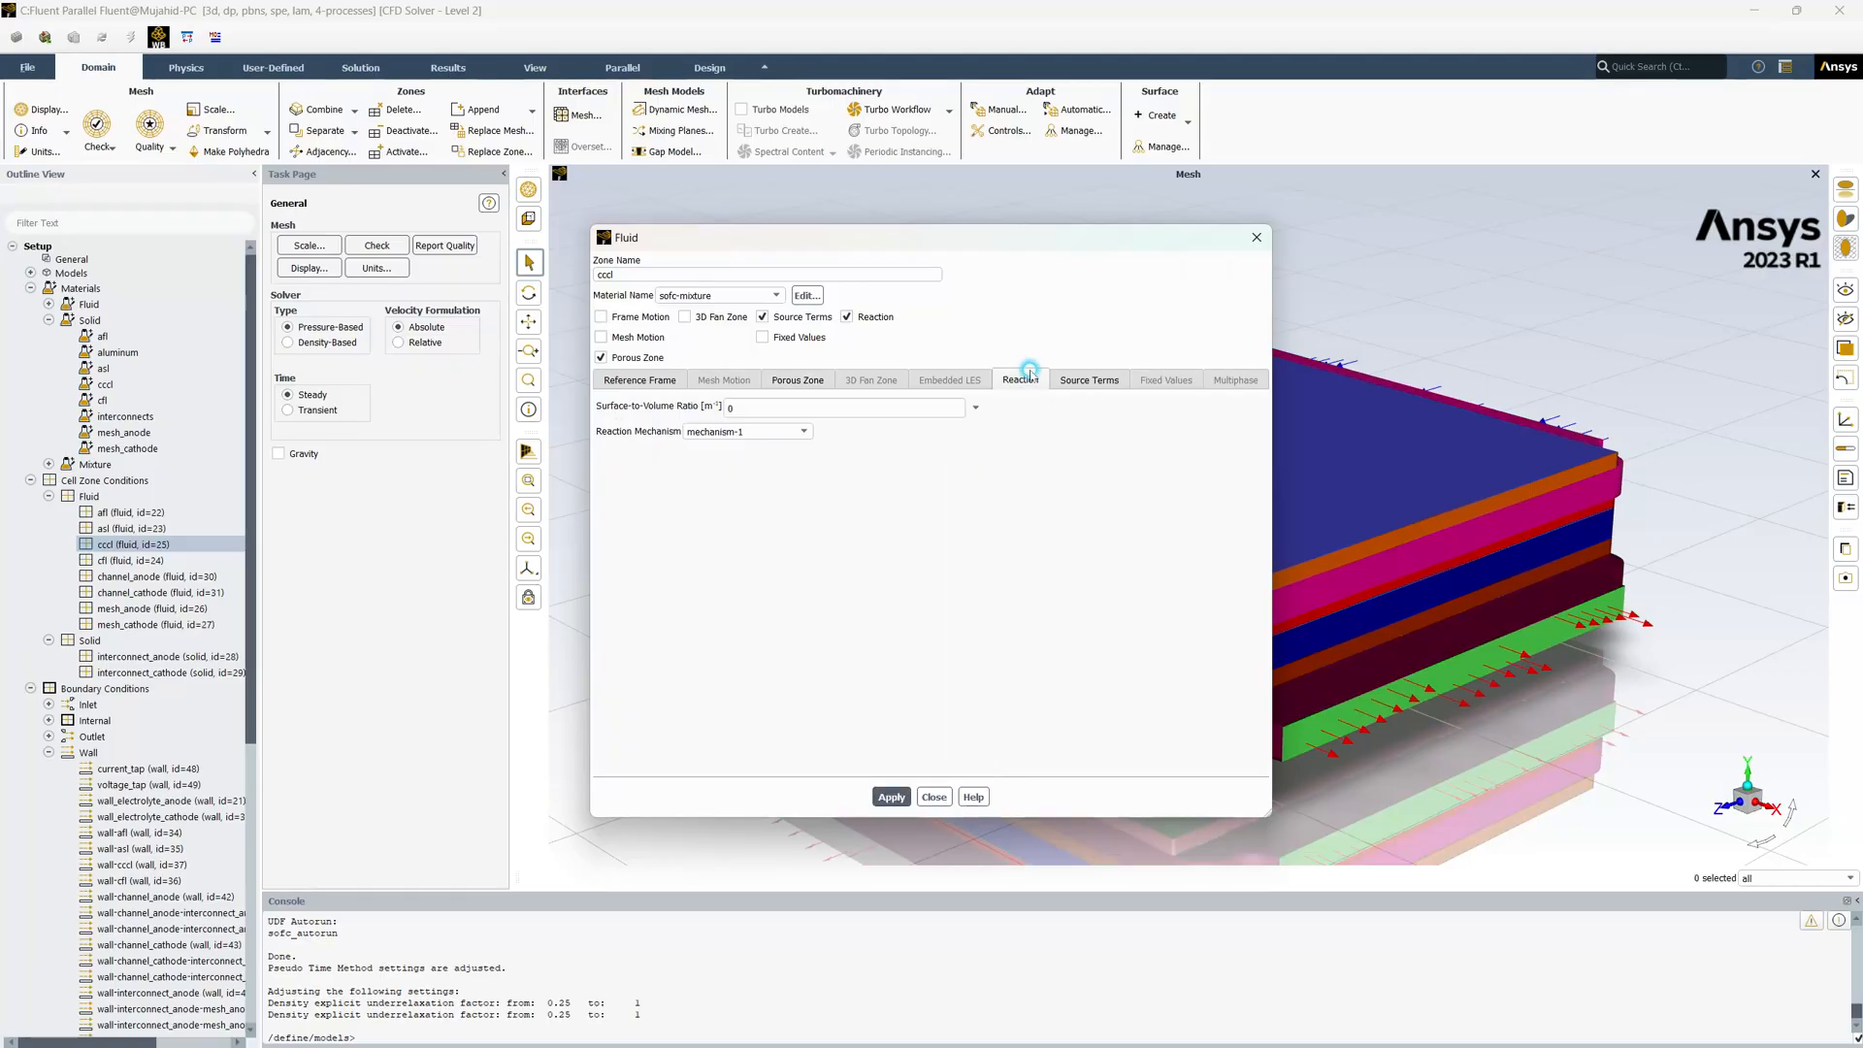
{"action": "left_click", "coordinate": [764, 407]}
{"action": "left_click_drag", "start_coordinate": [771, 412], "coordinate": [638, 411]}
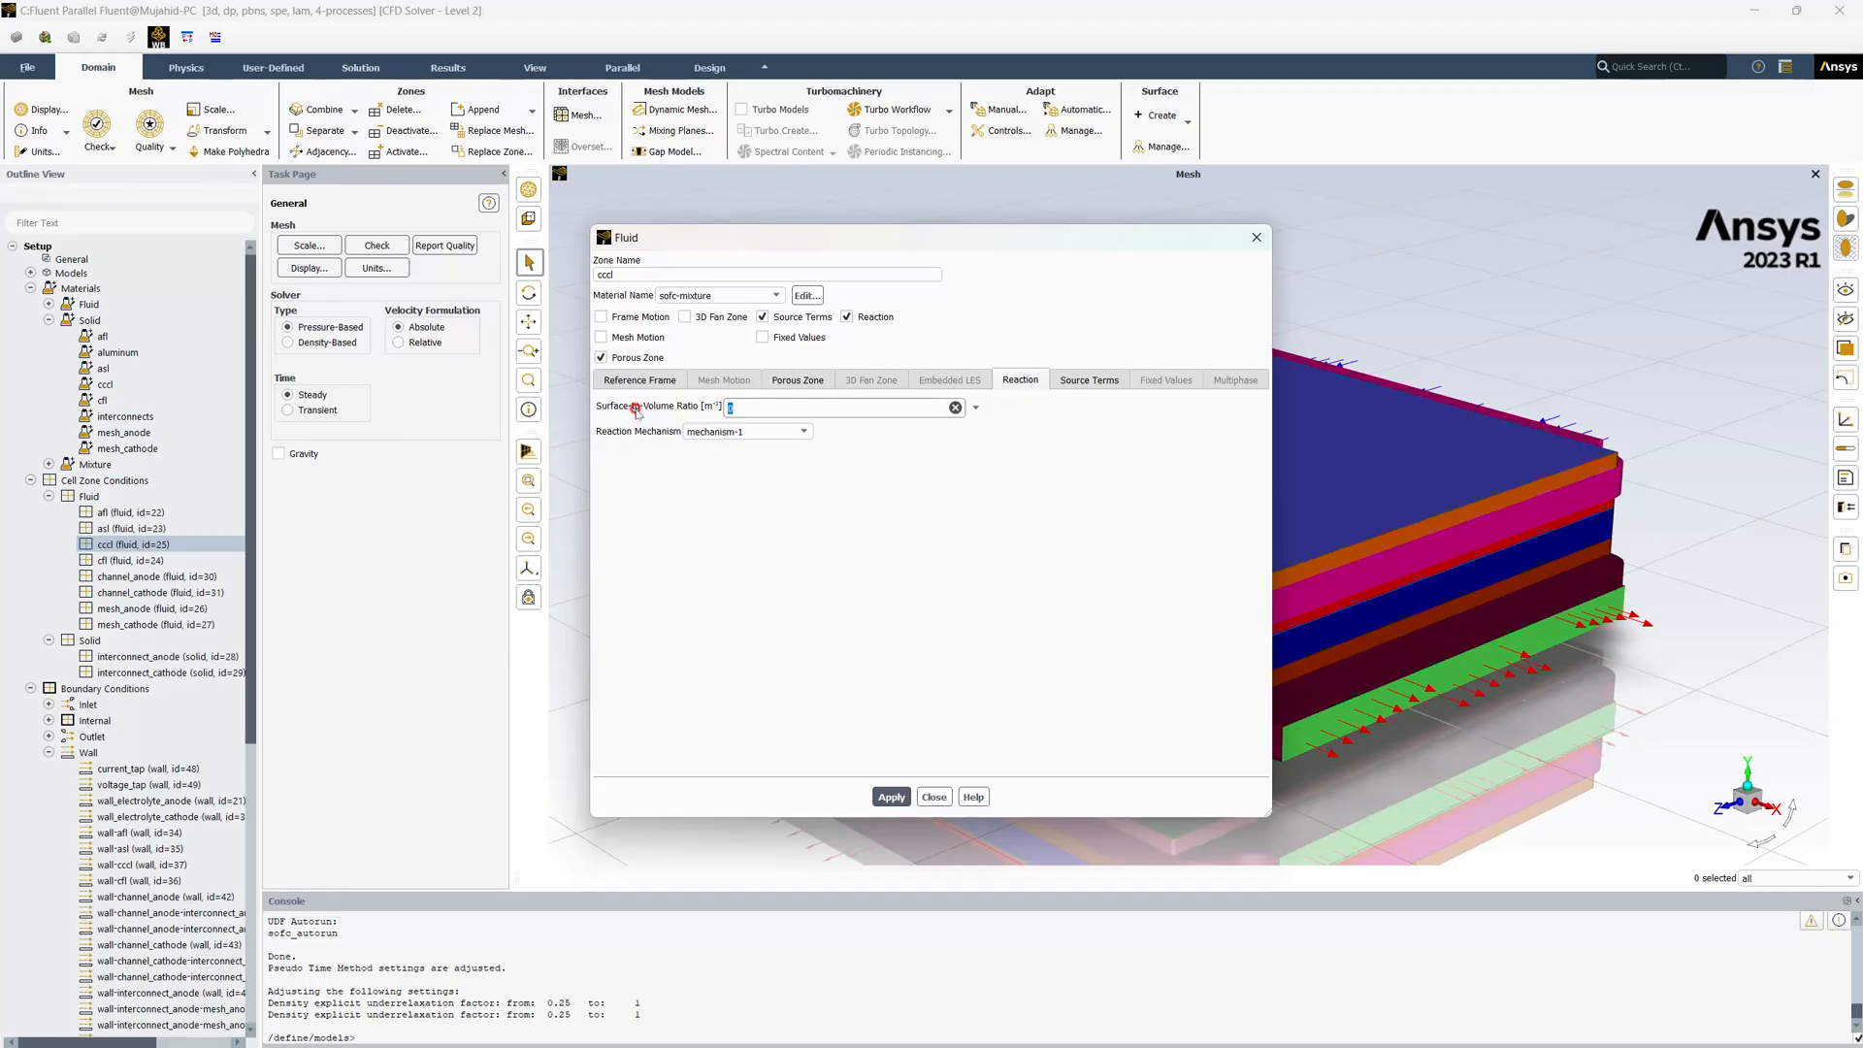
{"action": "type", "text": "4.88e6"}
{"action": "left_click", "coordinate": [891, 796]}
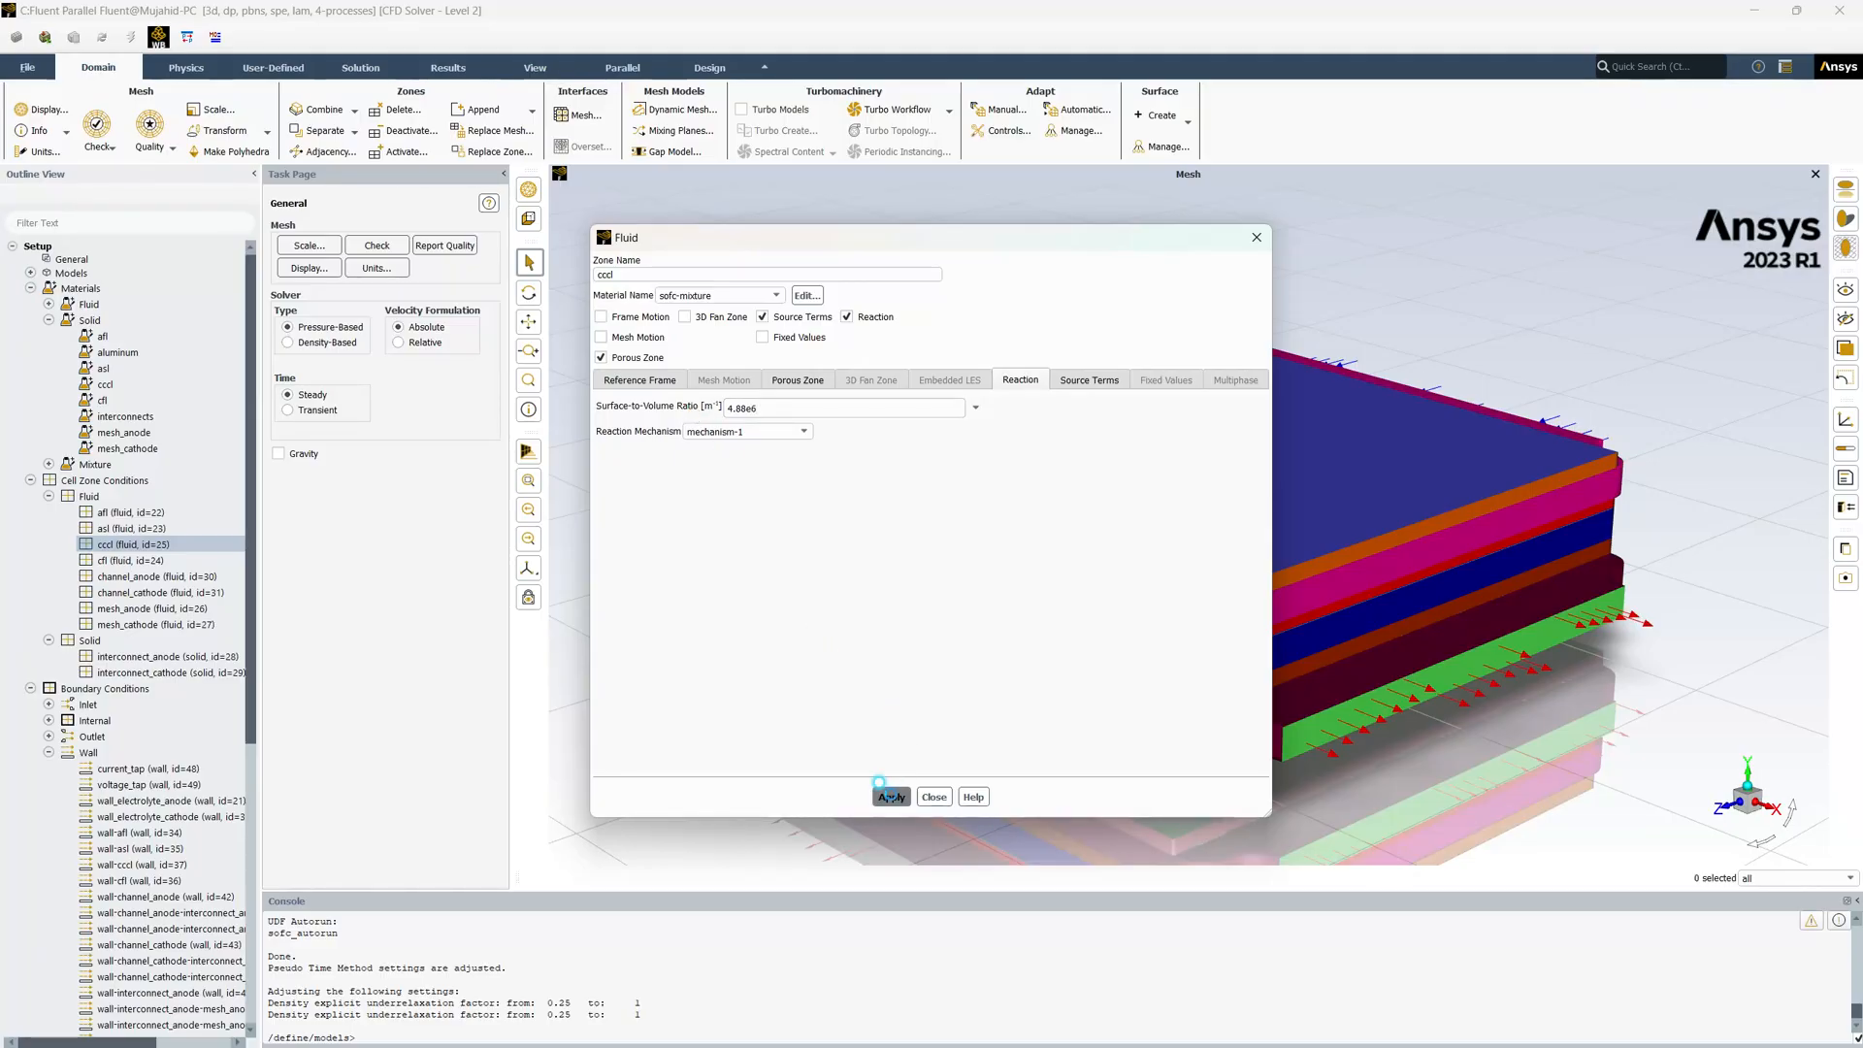
{"action": "left_click", "coordinate": [934, 797]}
Review the channel_anode fluid cell zone's settings and close it without changes
{"action": "left_click", "coordinate": [109, 544]}
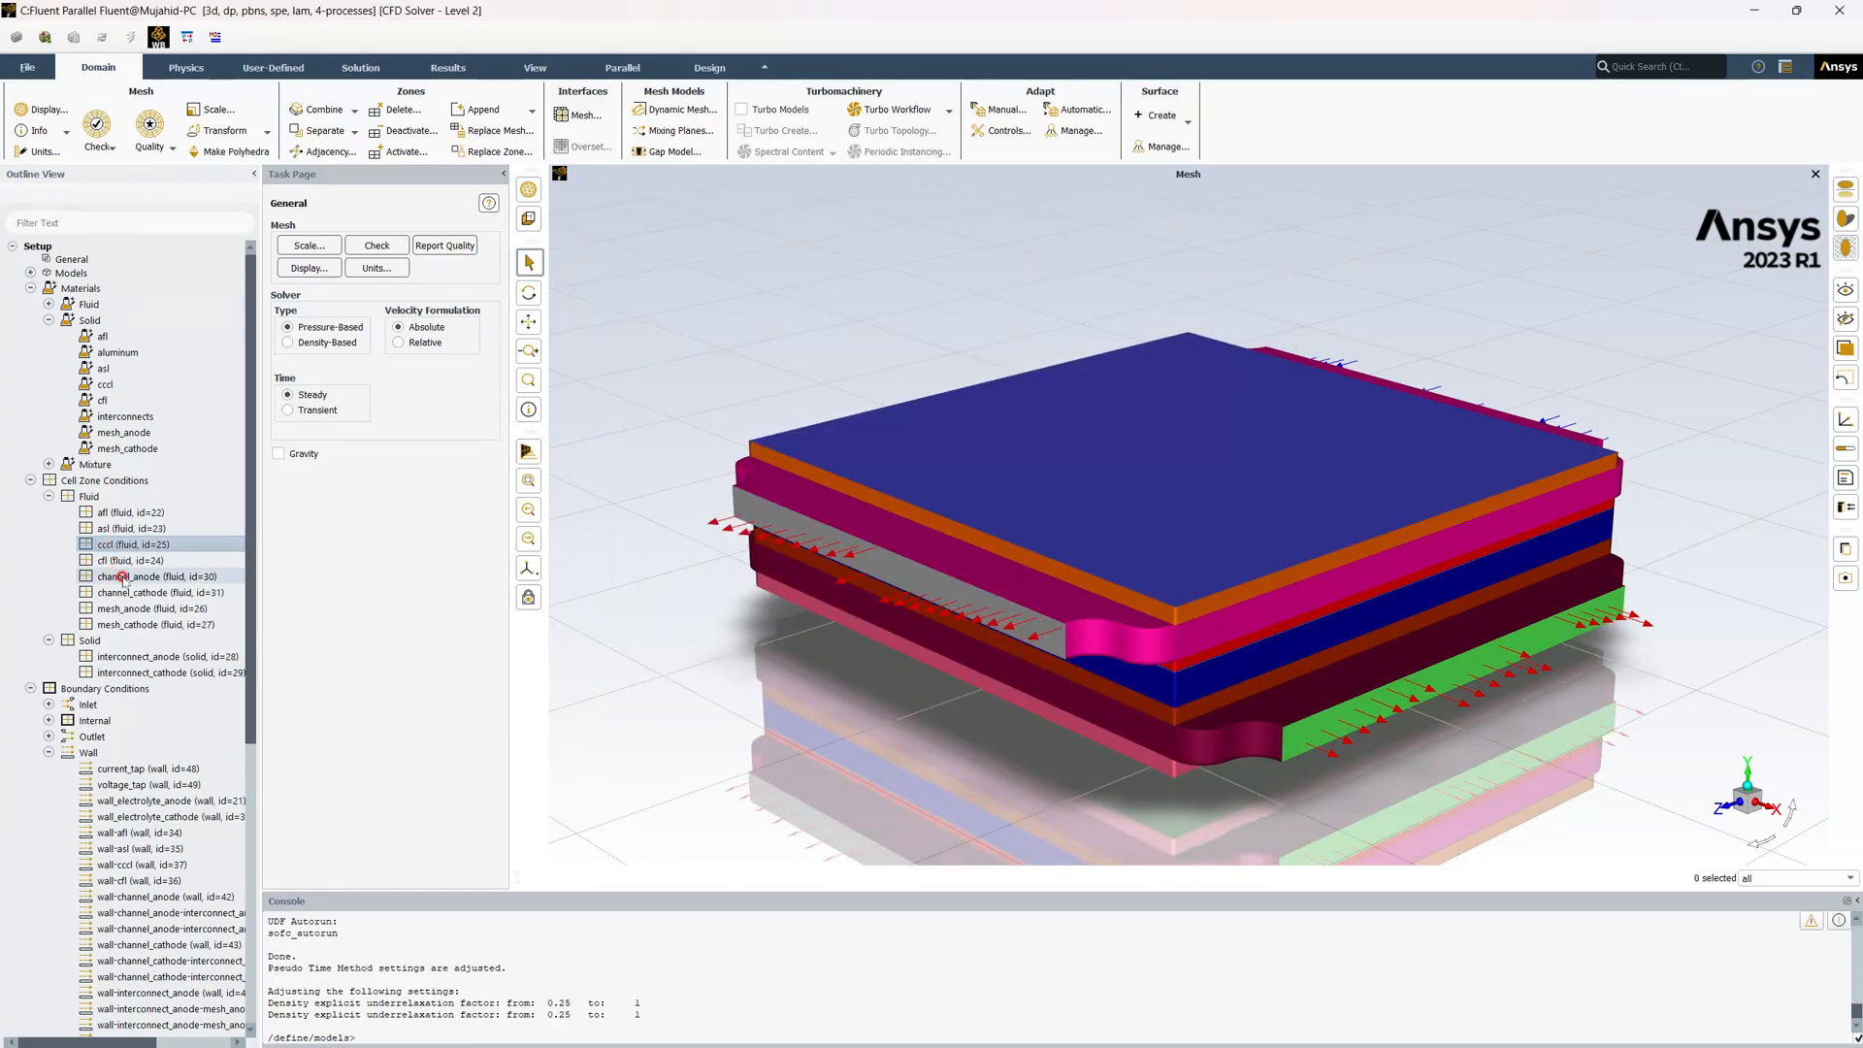
{"action": "left_click", "coordinate": [123, 580]}
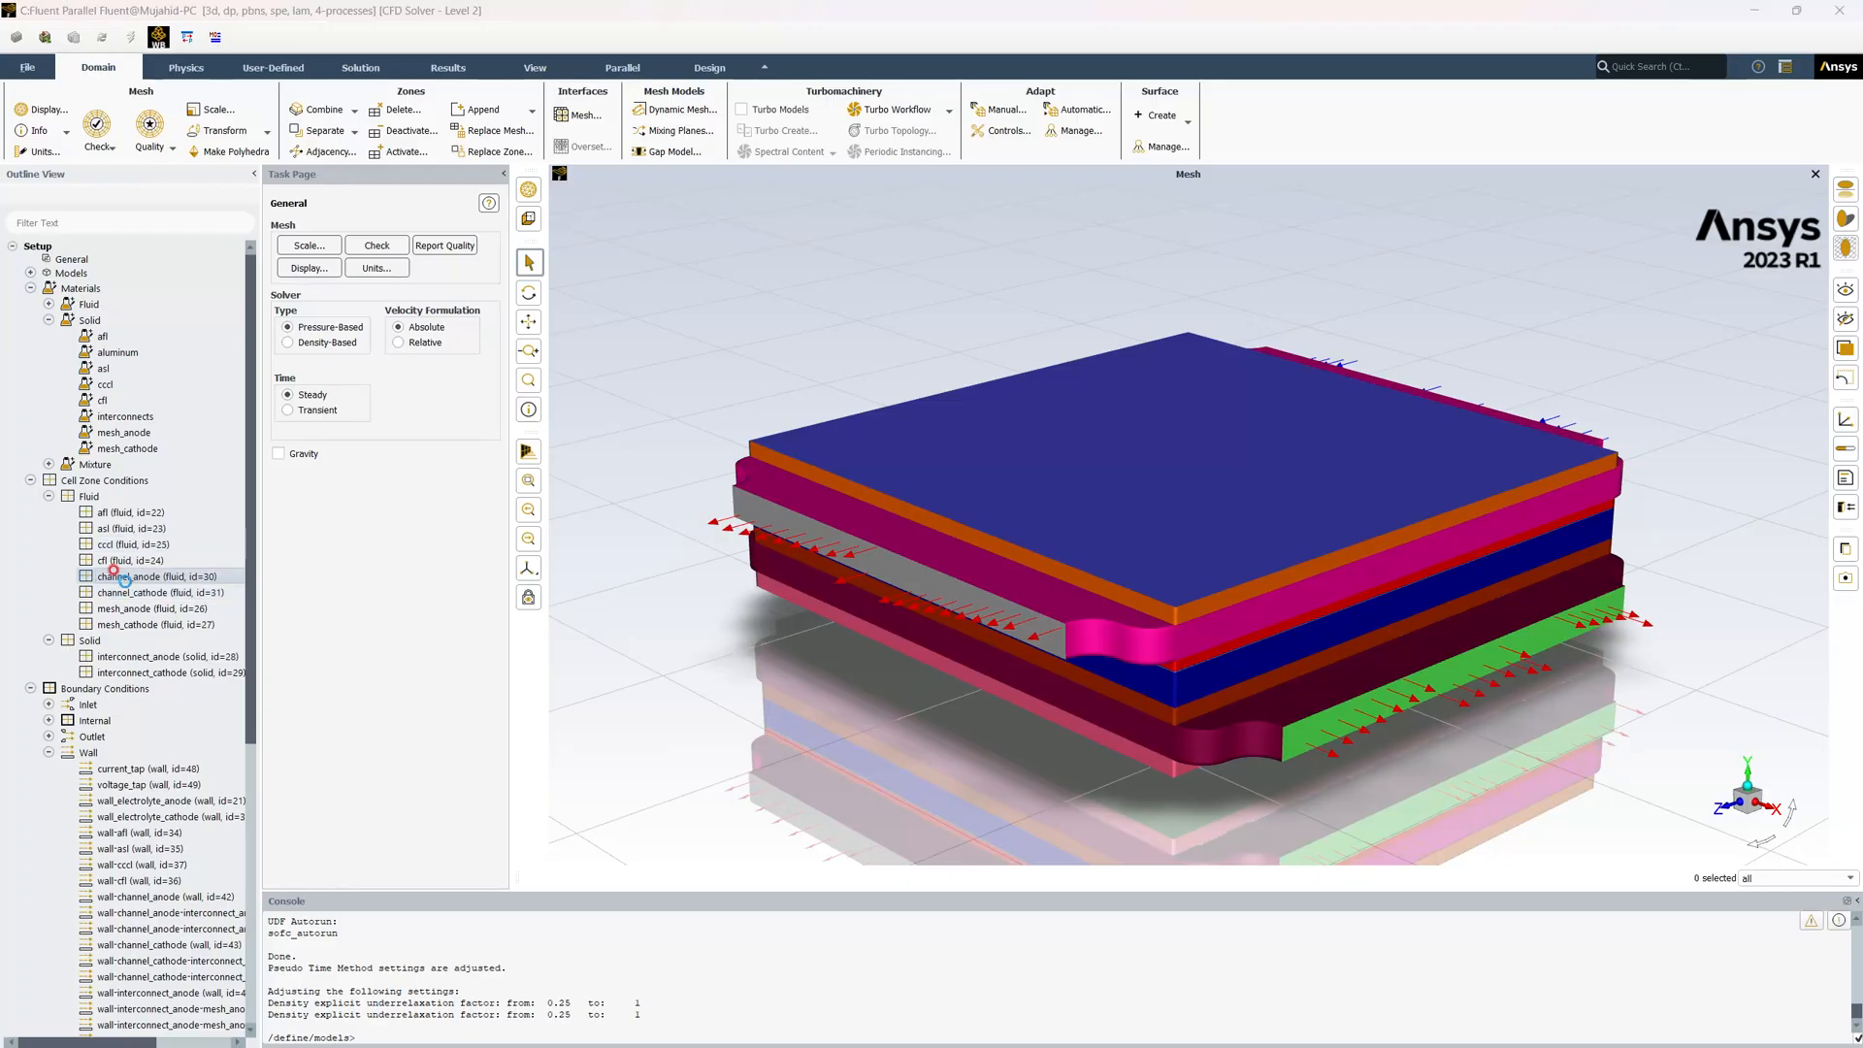
{"action": "double_click", "coordinate": [123, 579]}
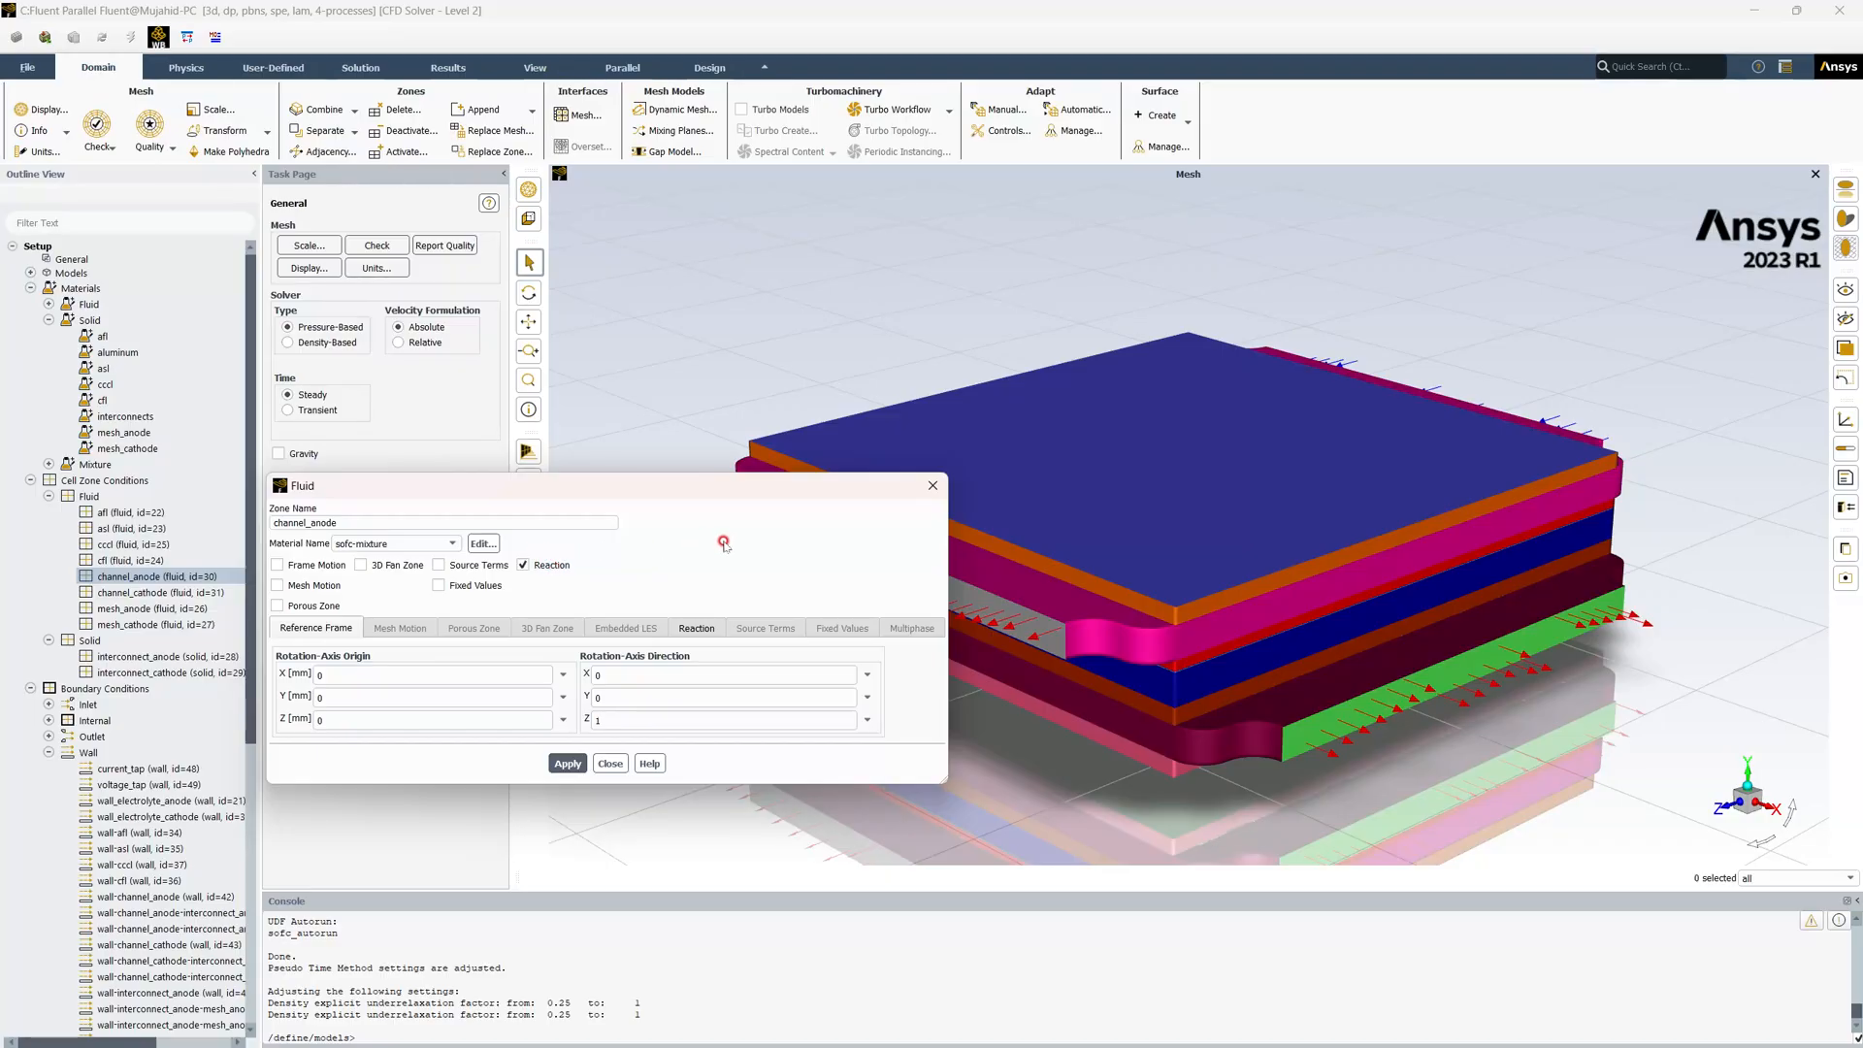
{"action": "left_click", "coordinate": [610, 764]}
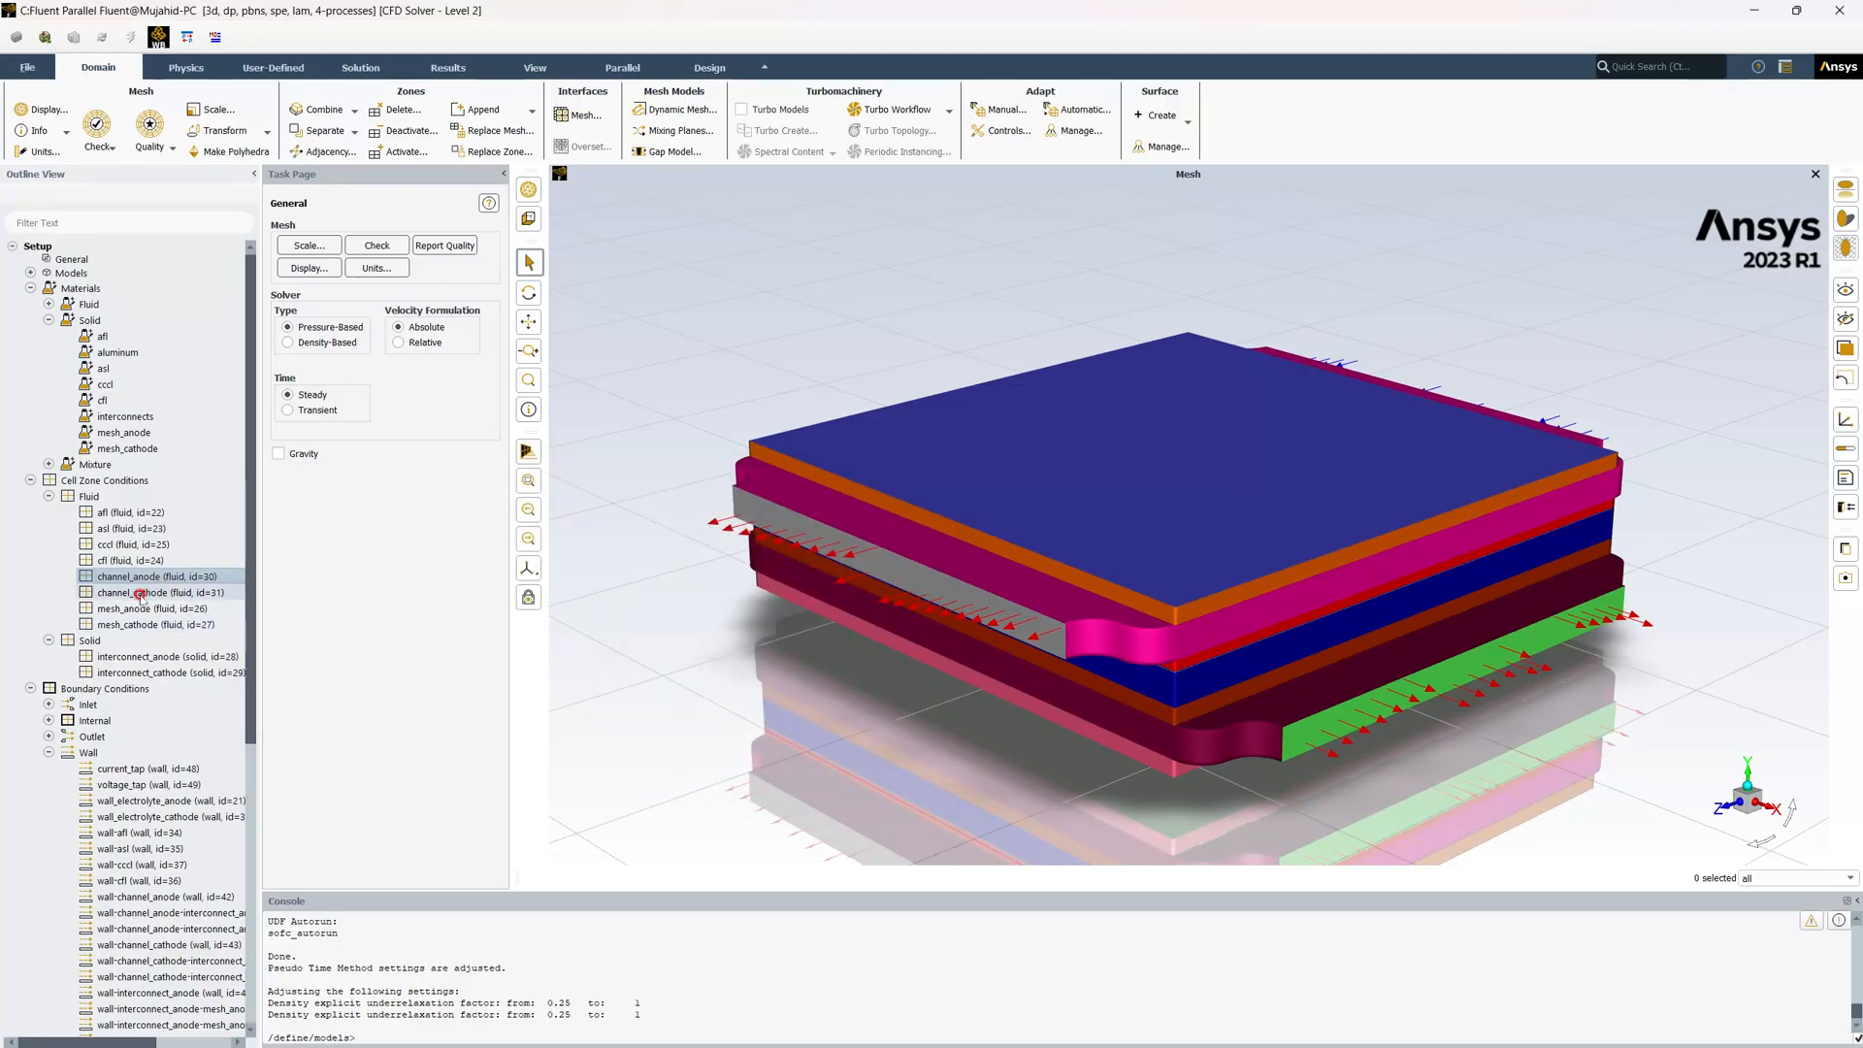
In the porous zone settings of the mesh_anode fluid cell zone, set the viscous resistance to 1e12 m⁻² in all three directions
{"action": "left_click", "coordinate": [140, 609]}
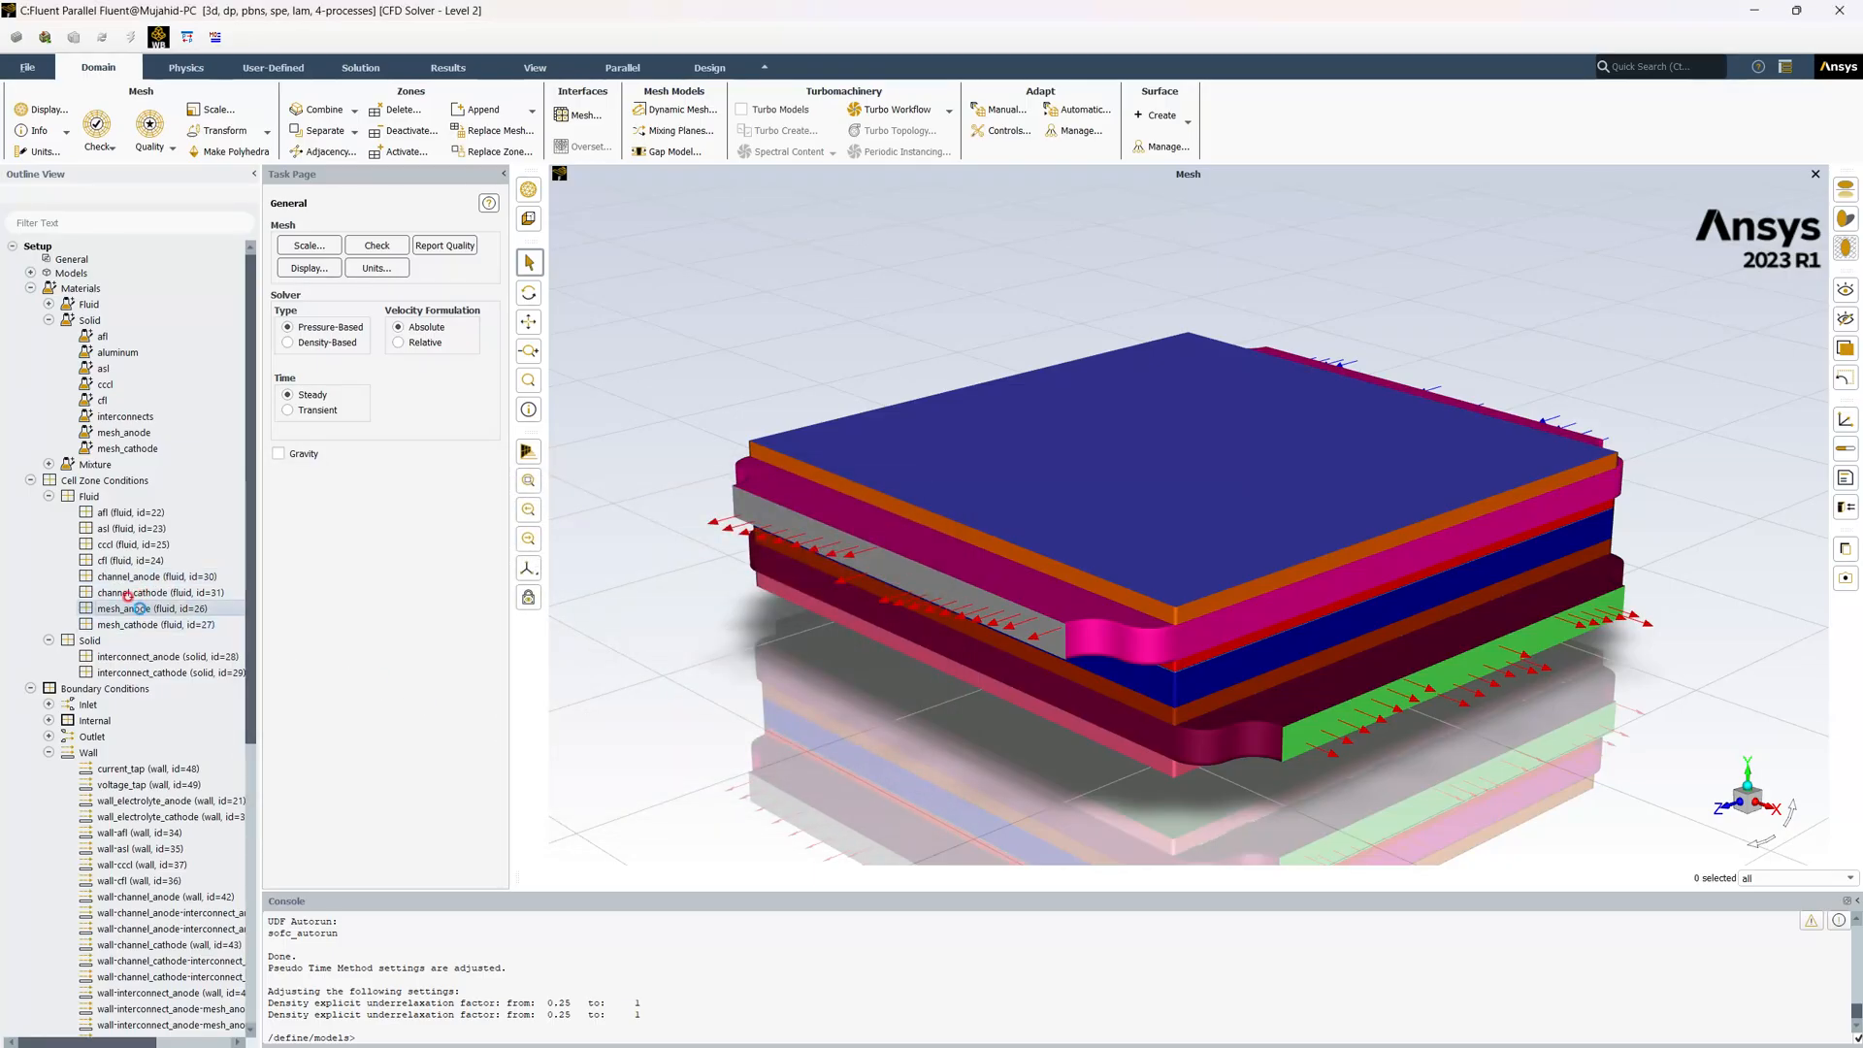
{"action": "double_click", "coordinate": [139, 608]}
{"action": "left_click", "coordinate": [462, 628]}
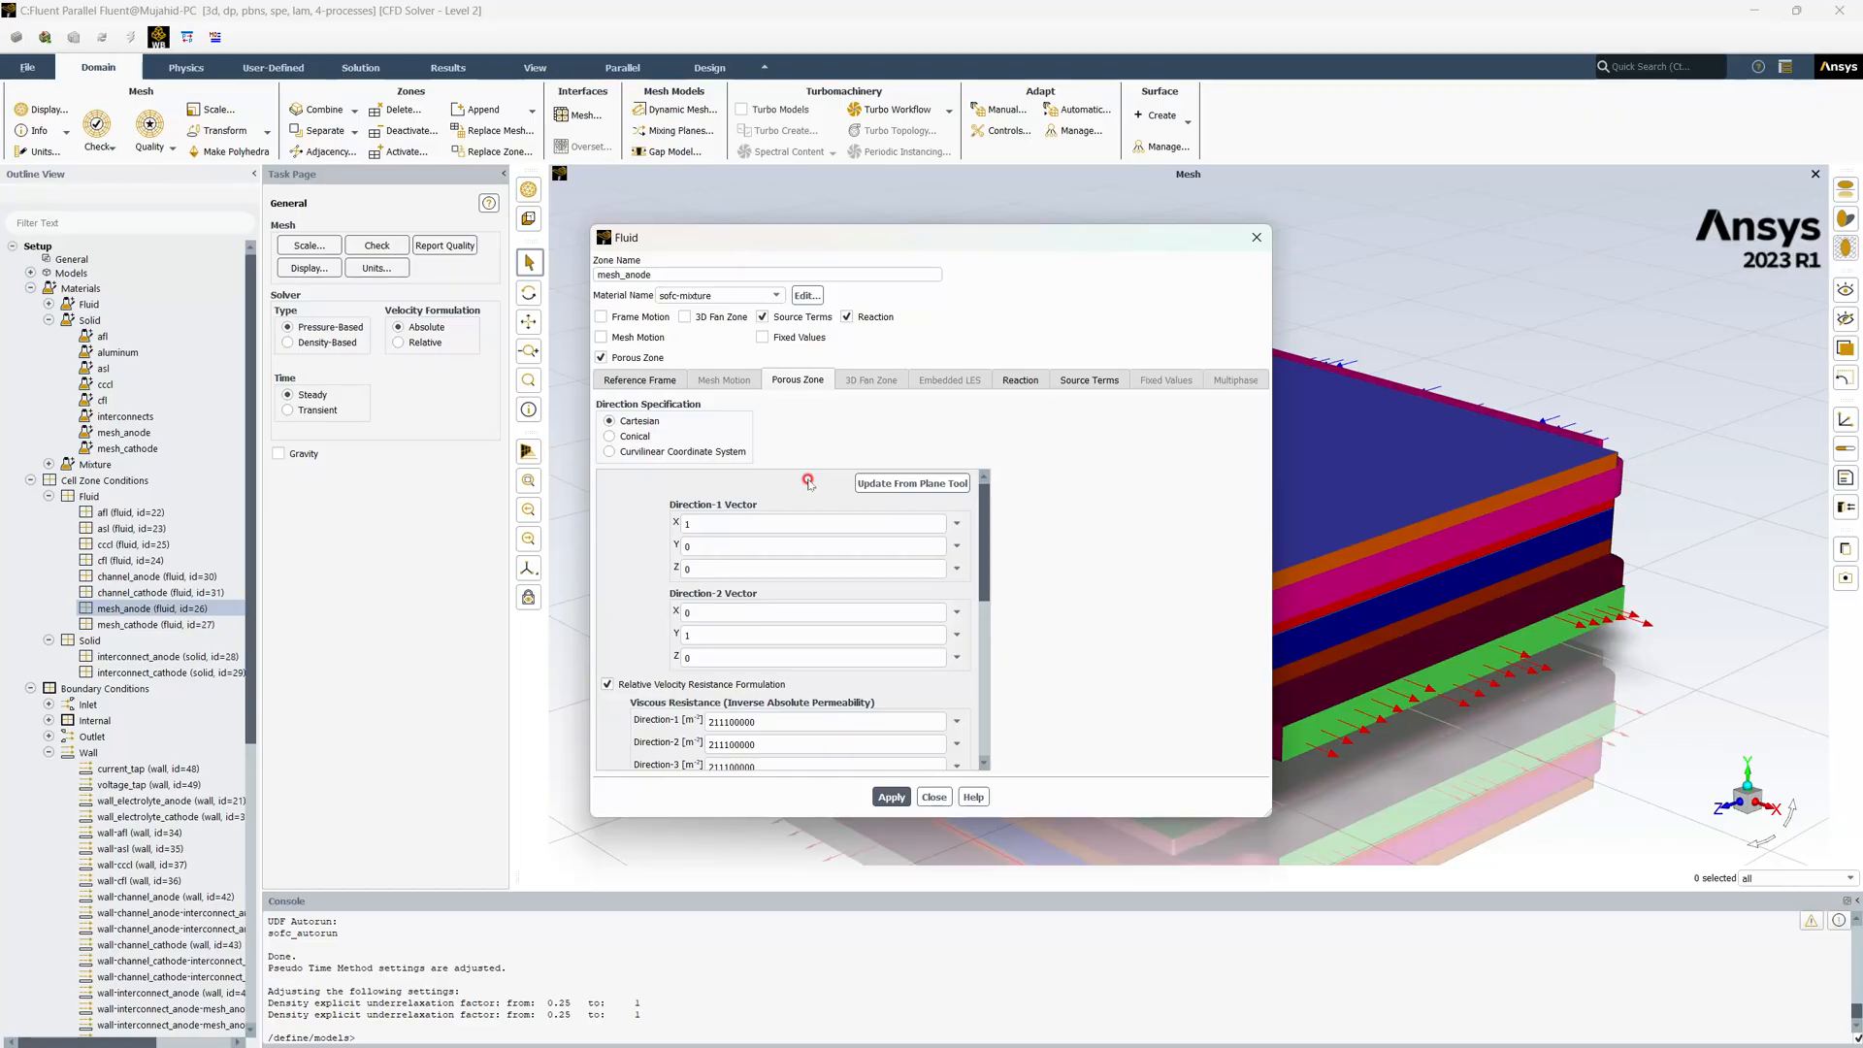
{"action": "left_click_drag", "start_coordinate": [805, 721], "coordinate": [623, 719]}
{"action": "type", "text": "1e12"}
{"action": "left_click_drag", "start_coordinate": [750, 719], "coordinate": [606, 725]}
{"action": "key", "text": "ctrl+c"}
{"action": "scroll", "coordinate": [765, 666], "scroll_direction": "down", "scroll_amount": 3}
{"action": "left_click_drag", "start_coordinate": [767, 597], "coordinate": [595, 595]}
{"action": "key", "text": "ctrl+v"}
{"action": "left_click_drag", "start_coordinate": [767, 621], "coordinate": [638, 622]}
{"action": "key", "text": "ctrl+v"}
Set the mesh_anode zone's fluid porosity to 0.5 and its solid material to mesh_anode, check its reaction settings and apply
{"action": "scroll", "coordinate": [826, 663], "scroll_direction": "down", "scroll_amount": 3}
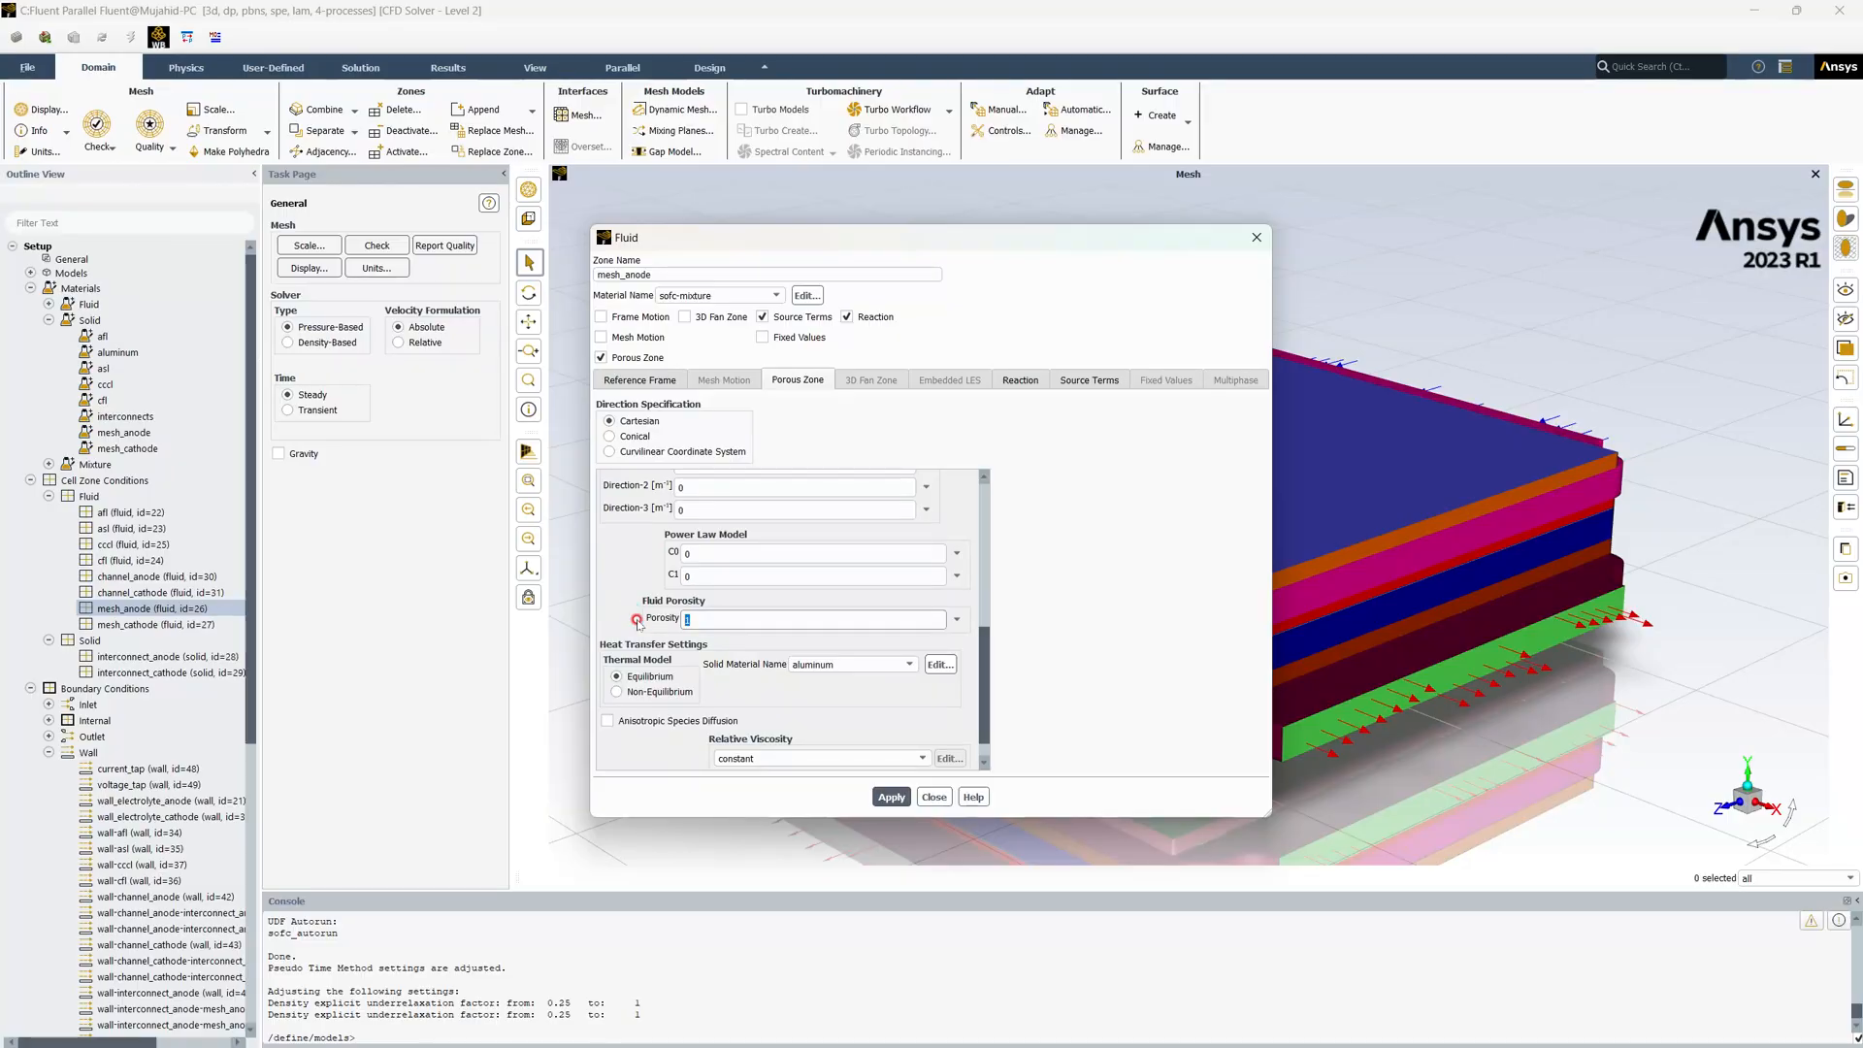
{"action": "left_click", "coordinate": [852, 665]}
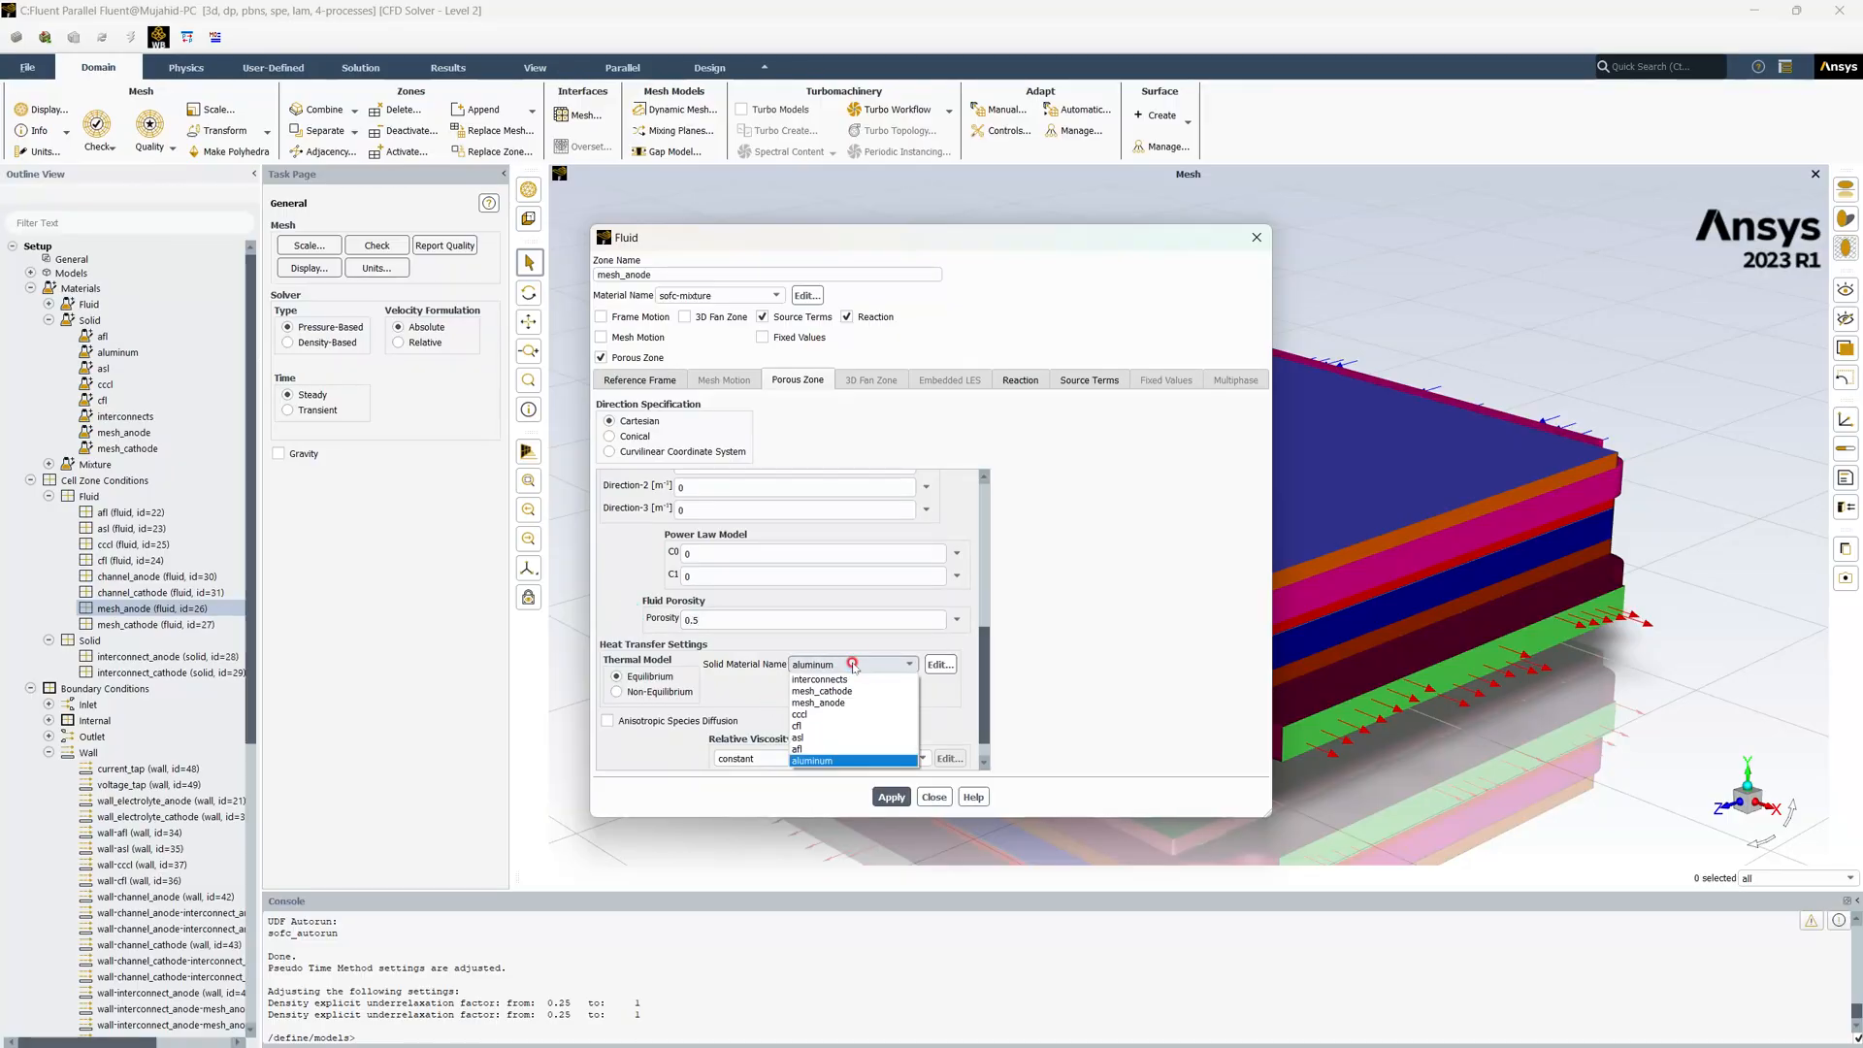
{"action": "left_click", "coordinate": [818, 703]}
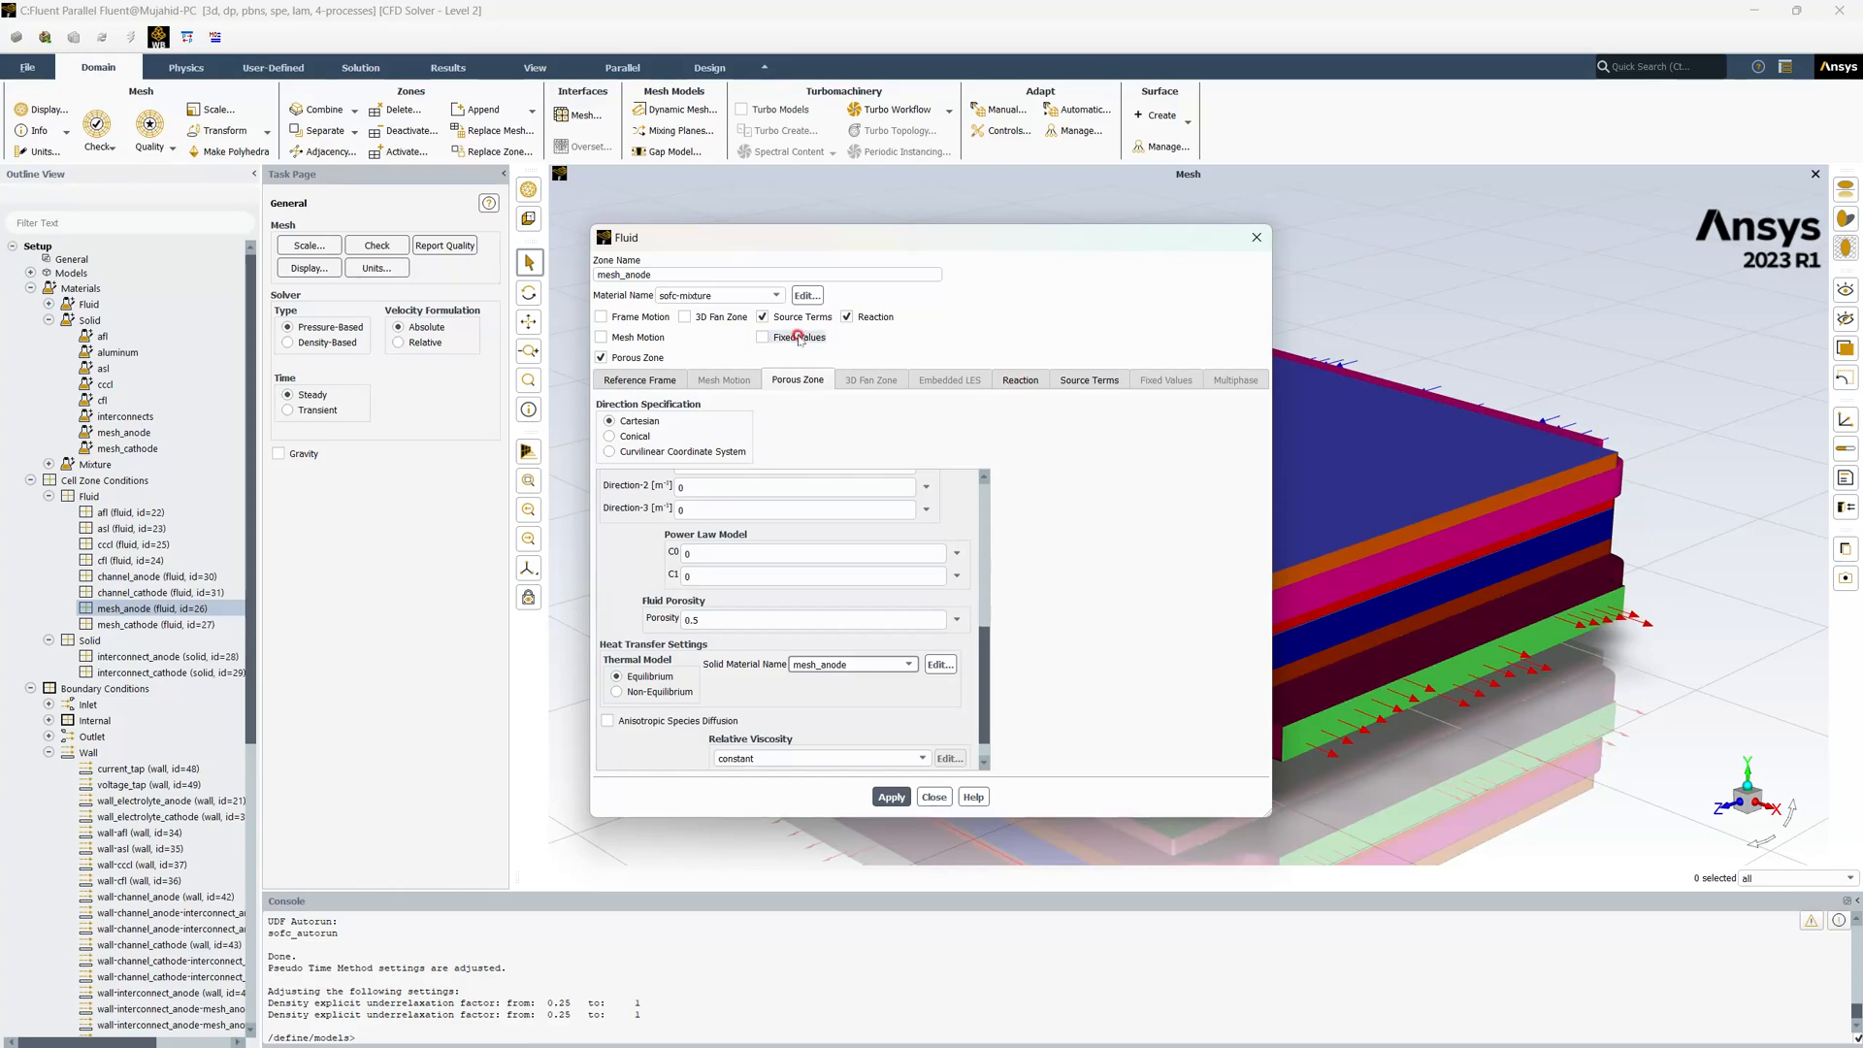
{"action": "left_click", "coordinate": [1019, 383]}
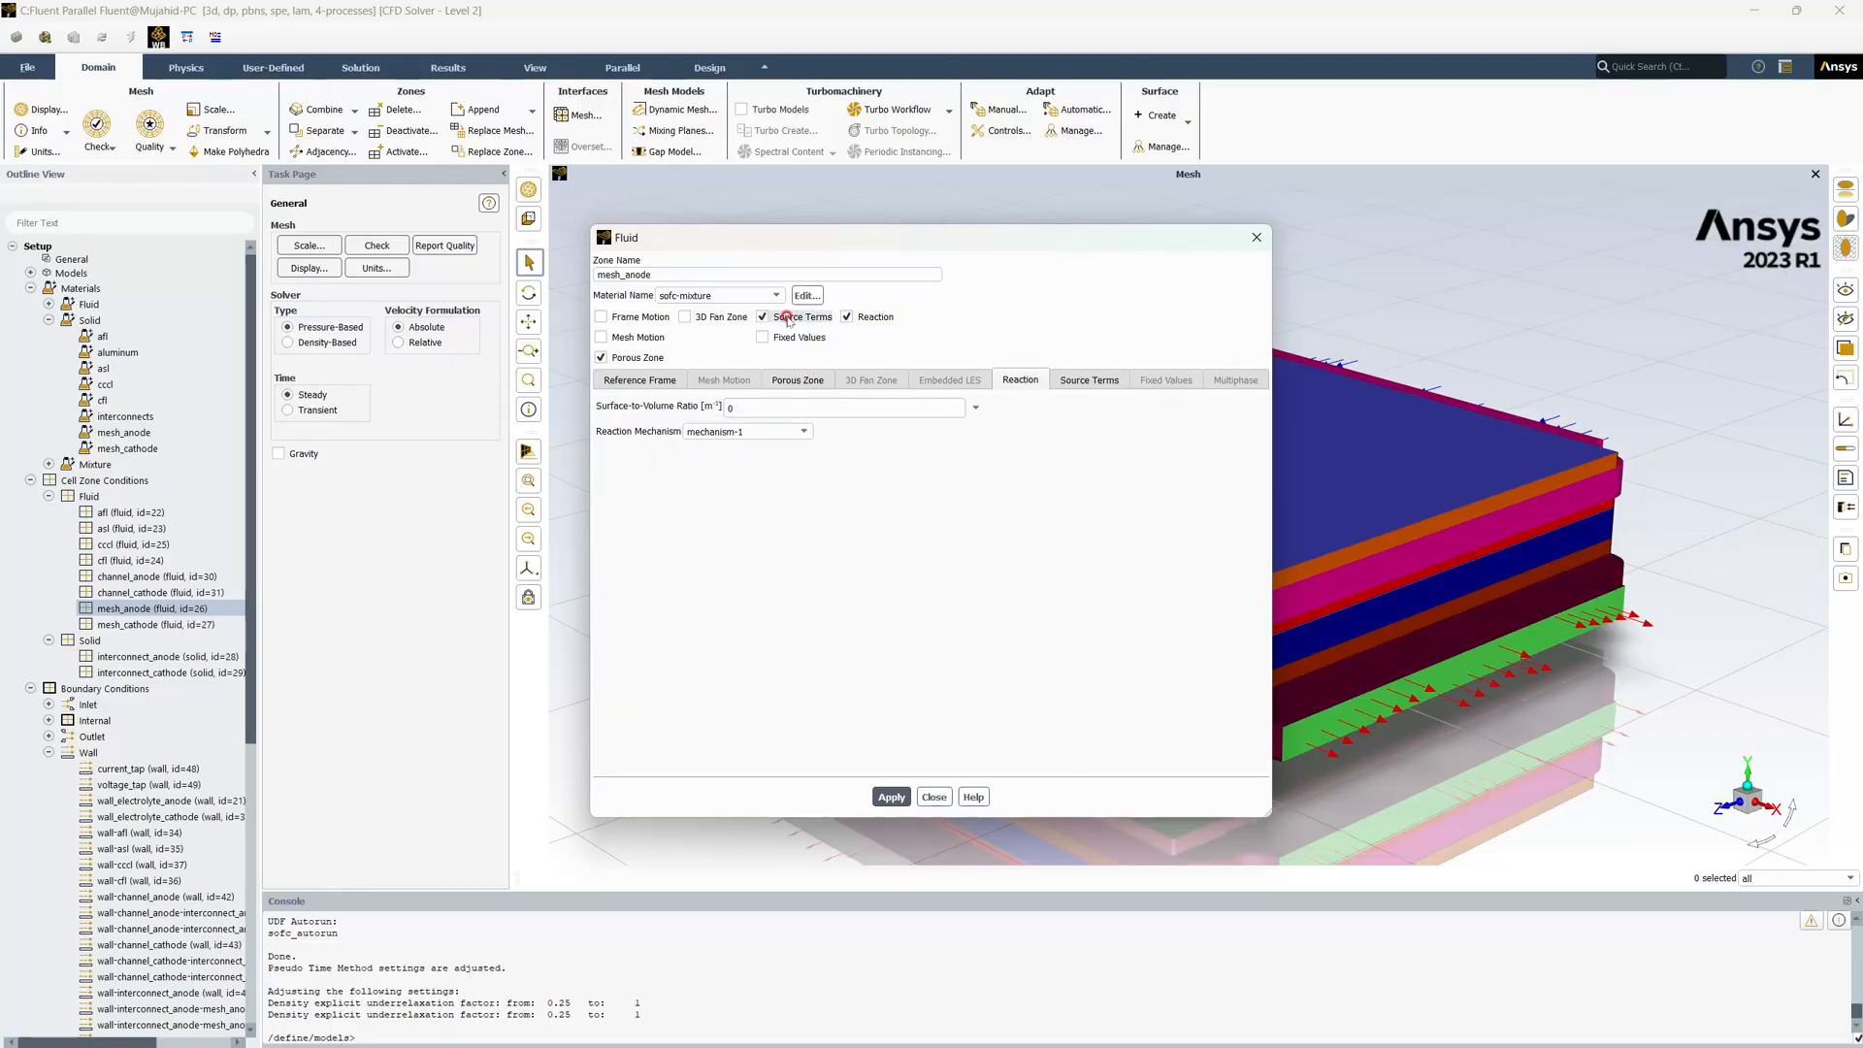
{"action": "left_click", "coordinate": [891, 797]}
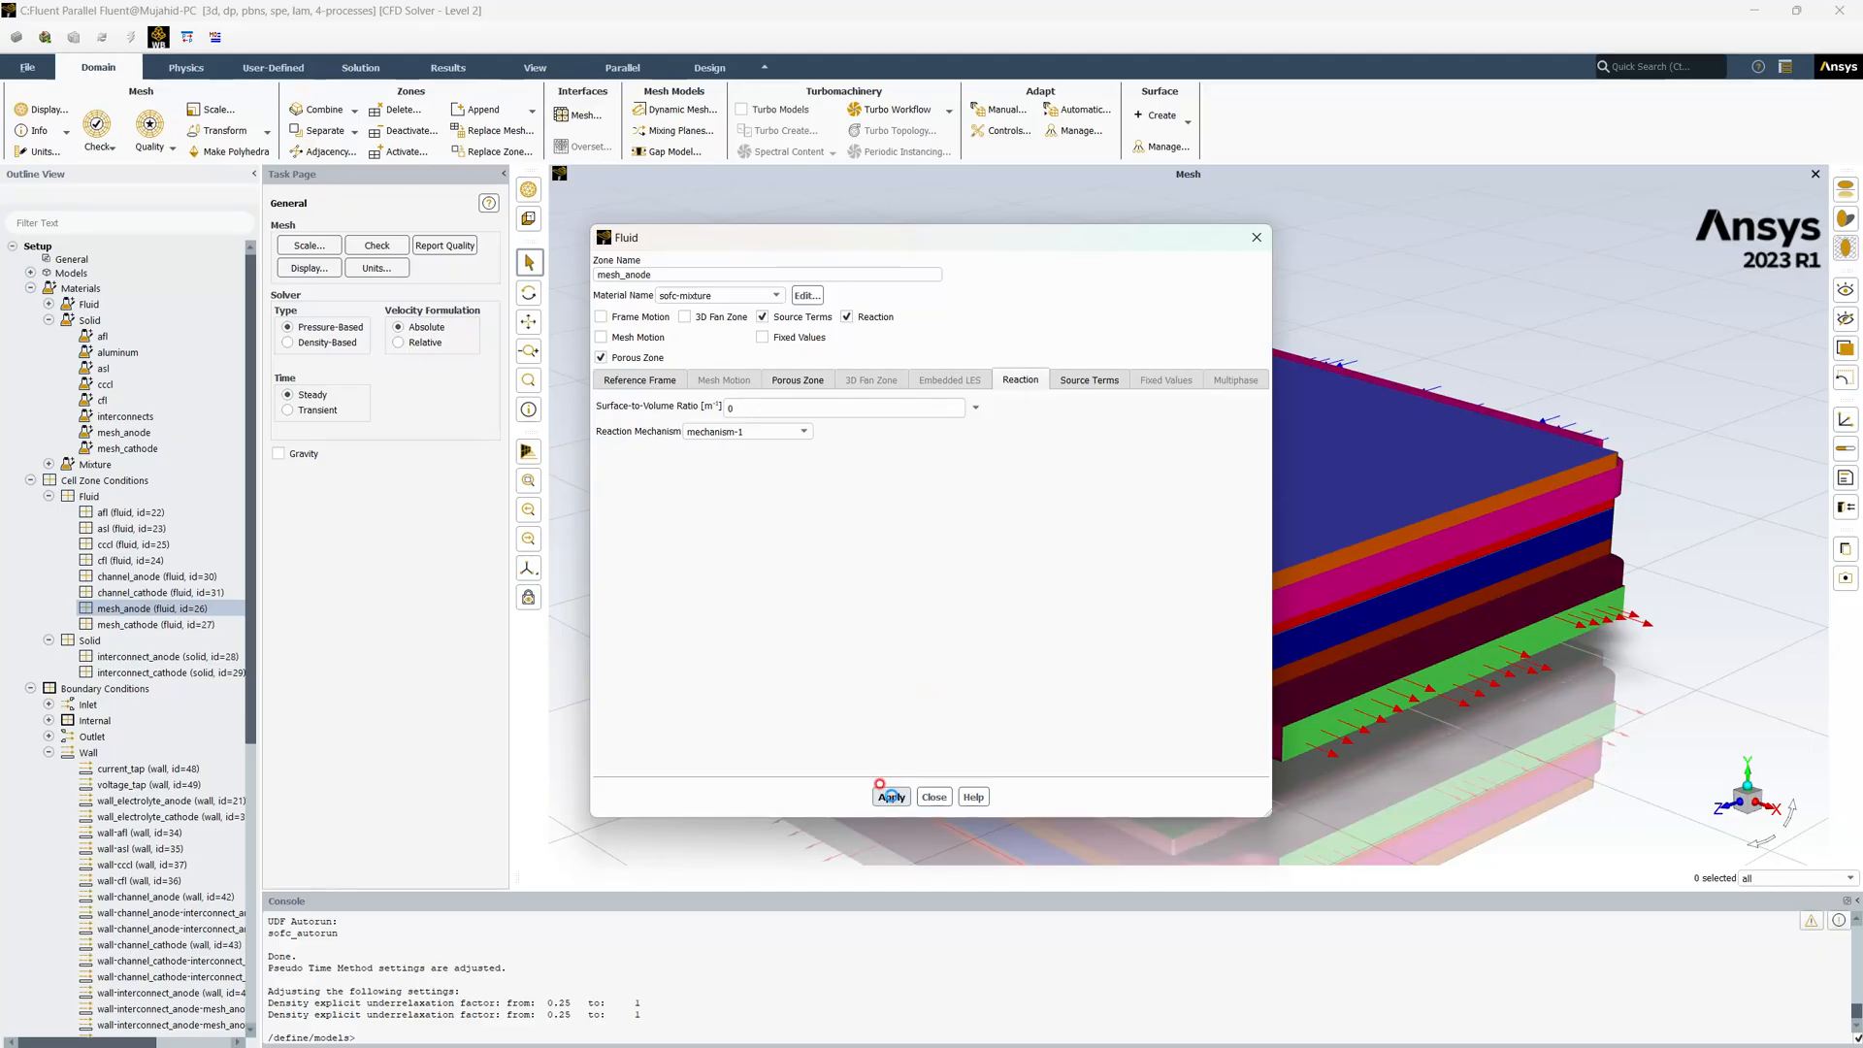
Set the Direction-1 viscous resistance of the mesh_cathode porous zone to 1e12
{"action": "left_click", "coordinate": [152, 626]}
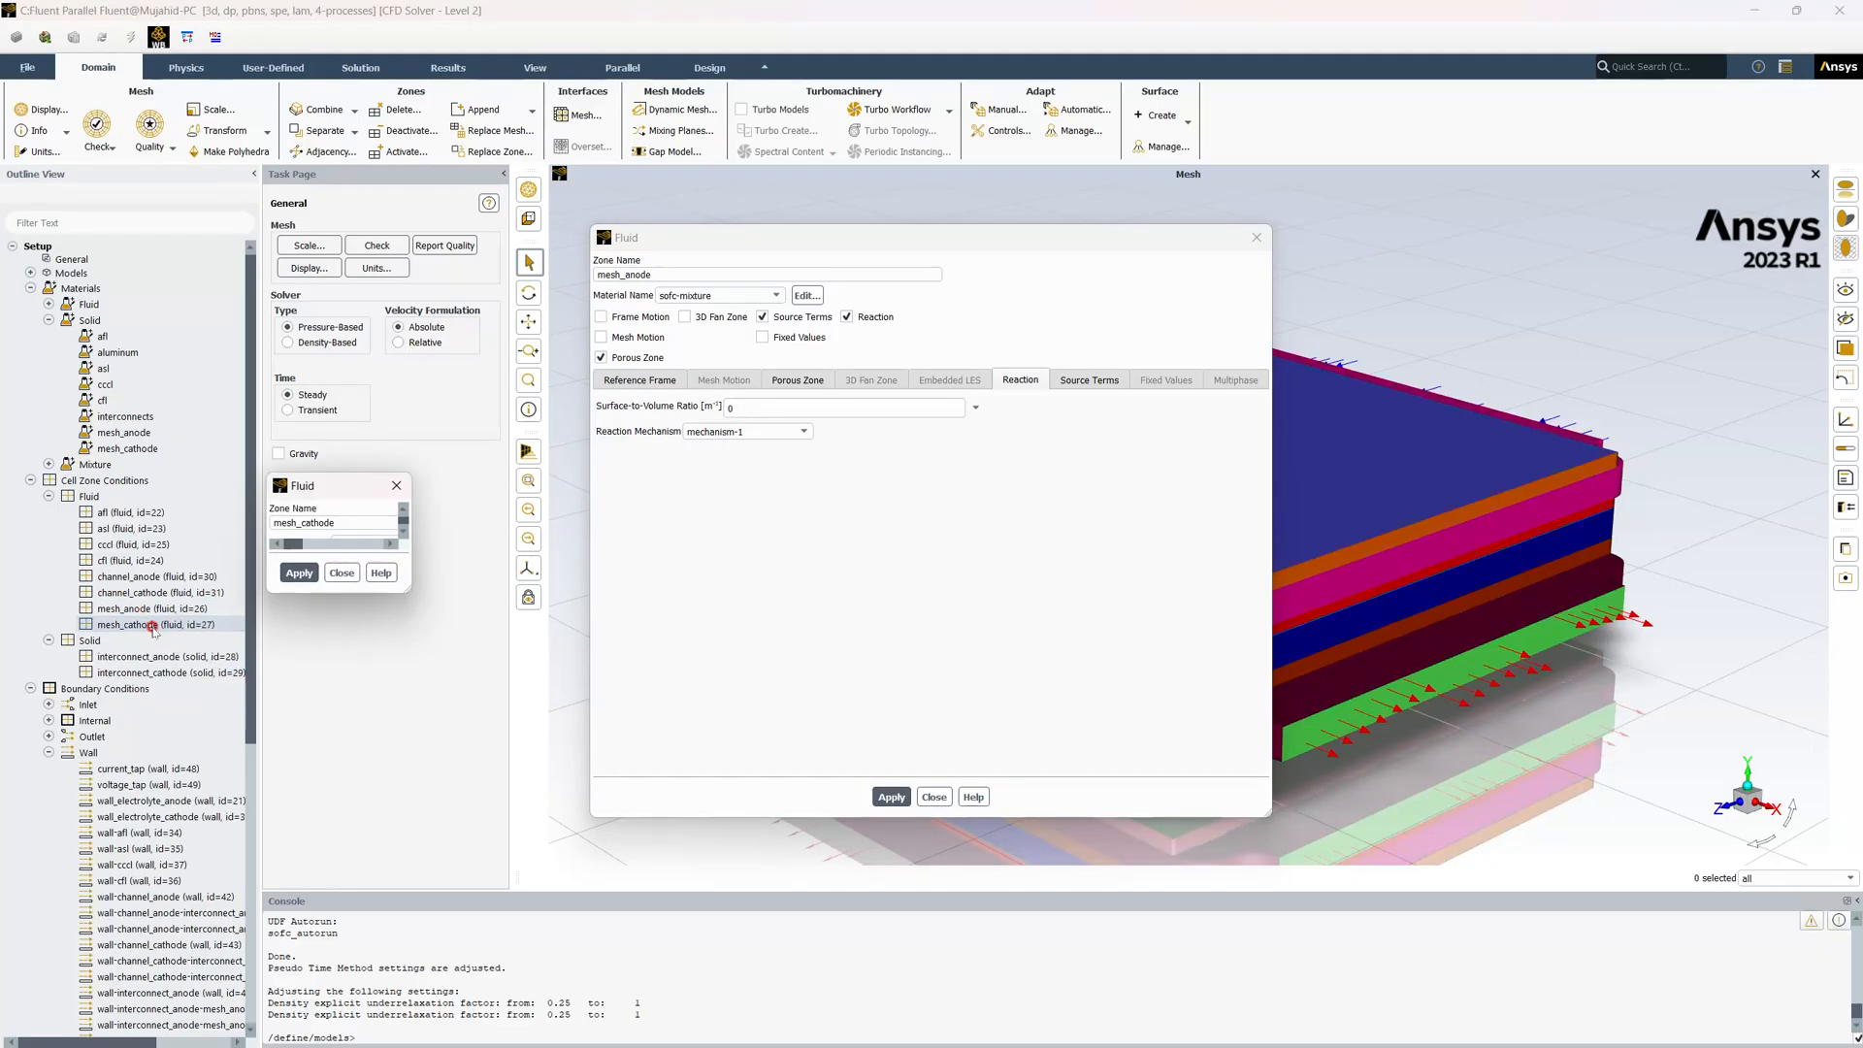
{"action": "left_click", "coordinate": [1256, 237]}
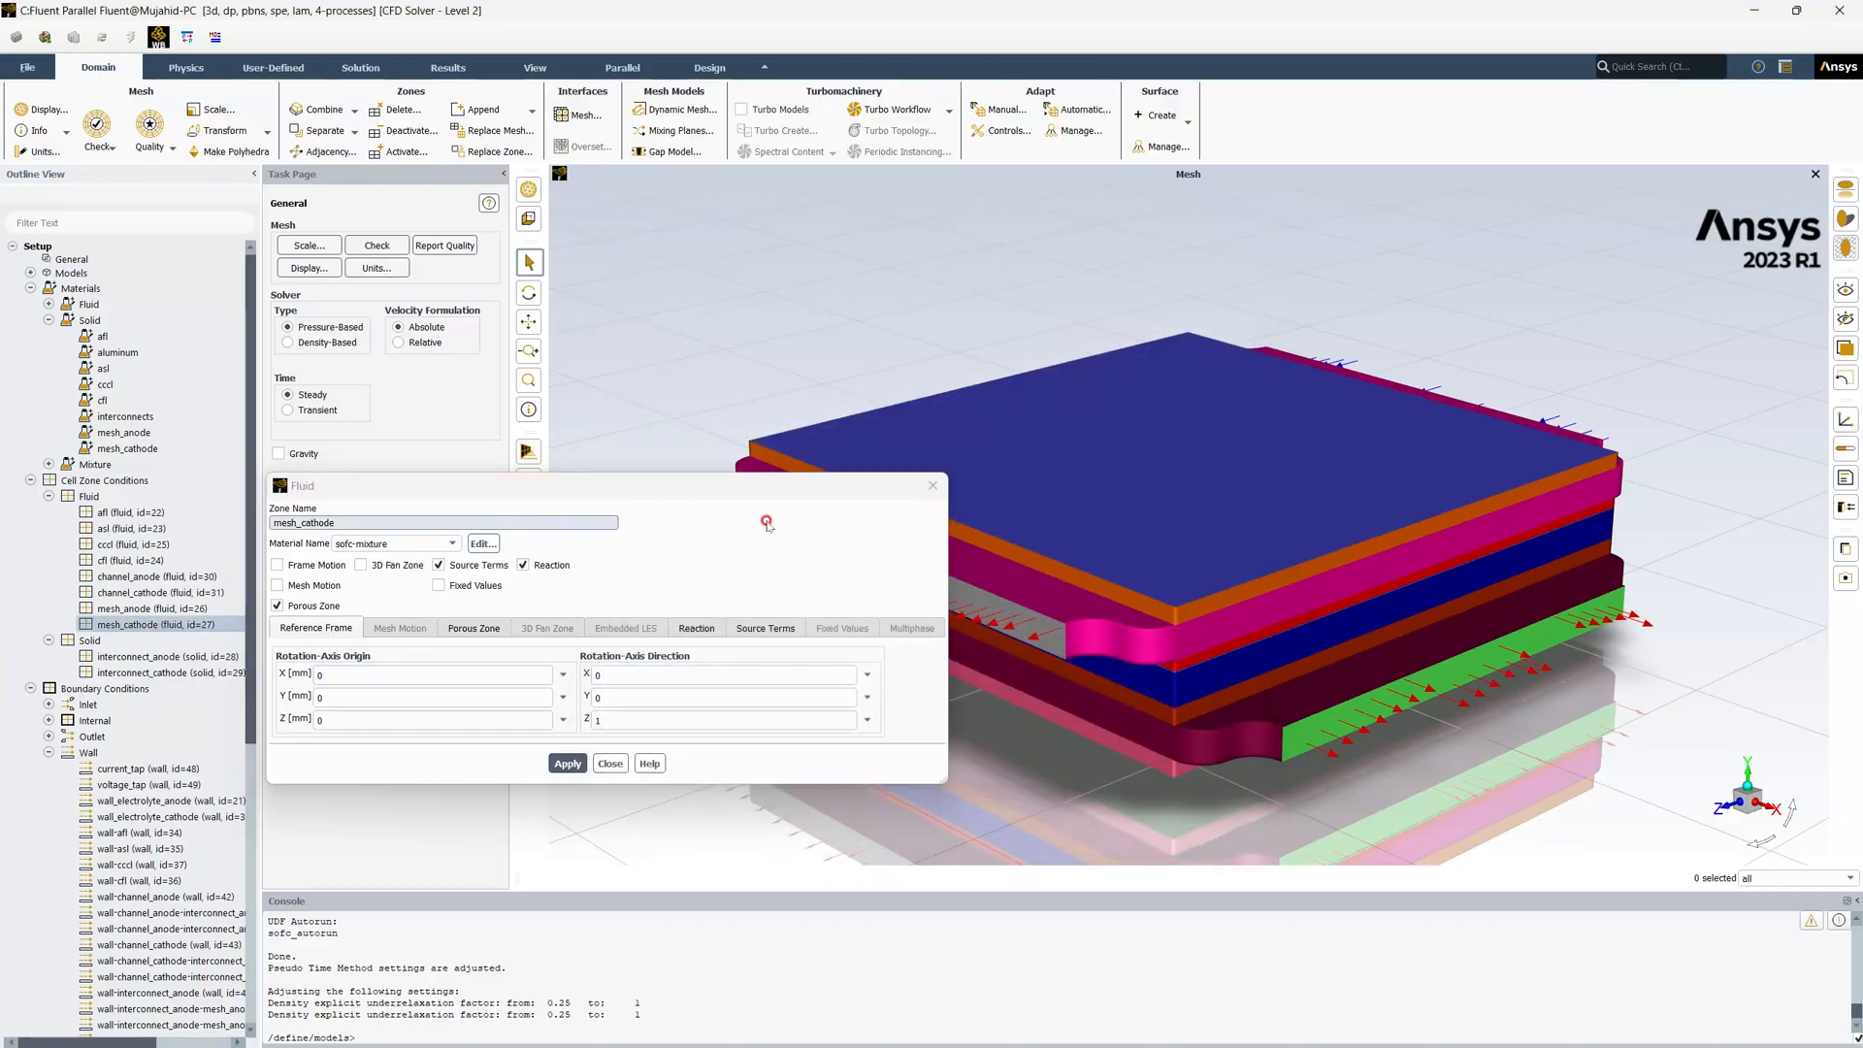
{"action": "left_click", "coordinate": [473, 627]}
{"action": "left_click", "coordinate": [688, 632]}
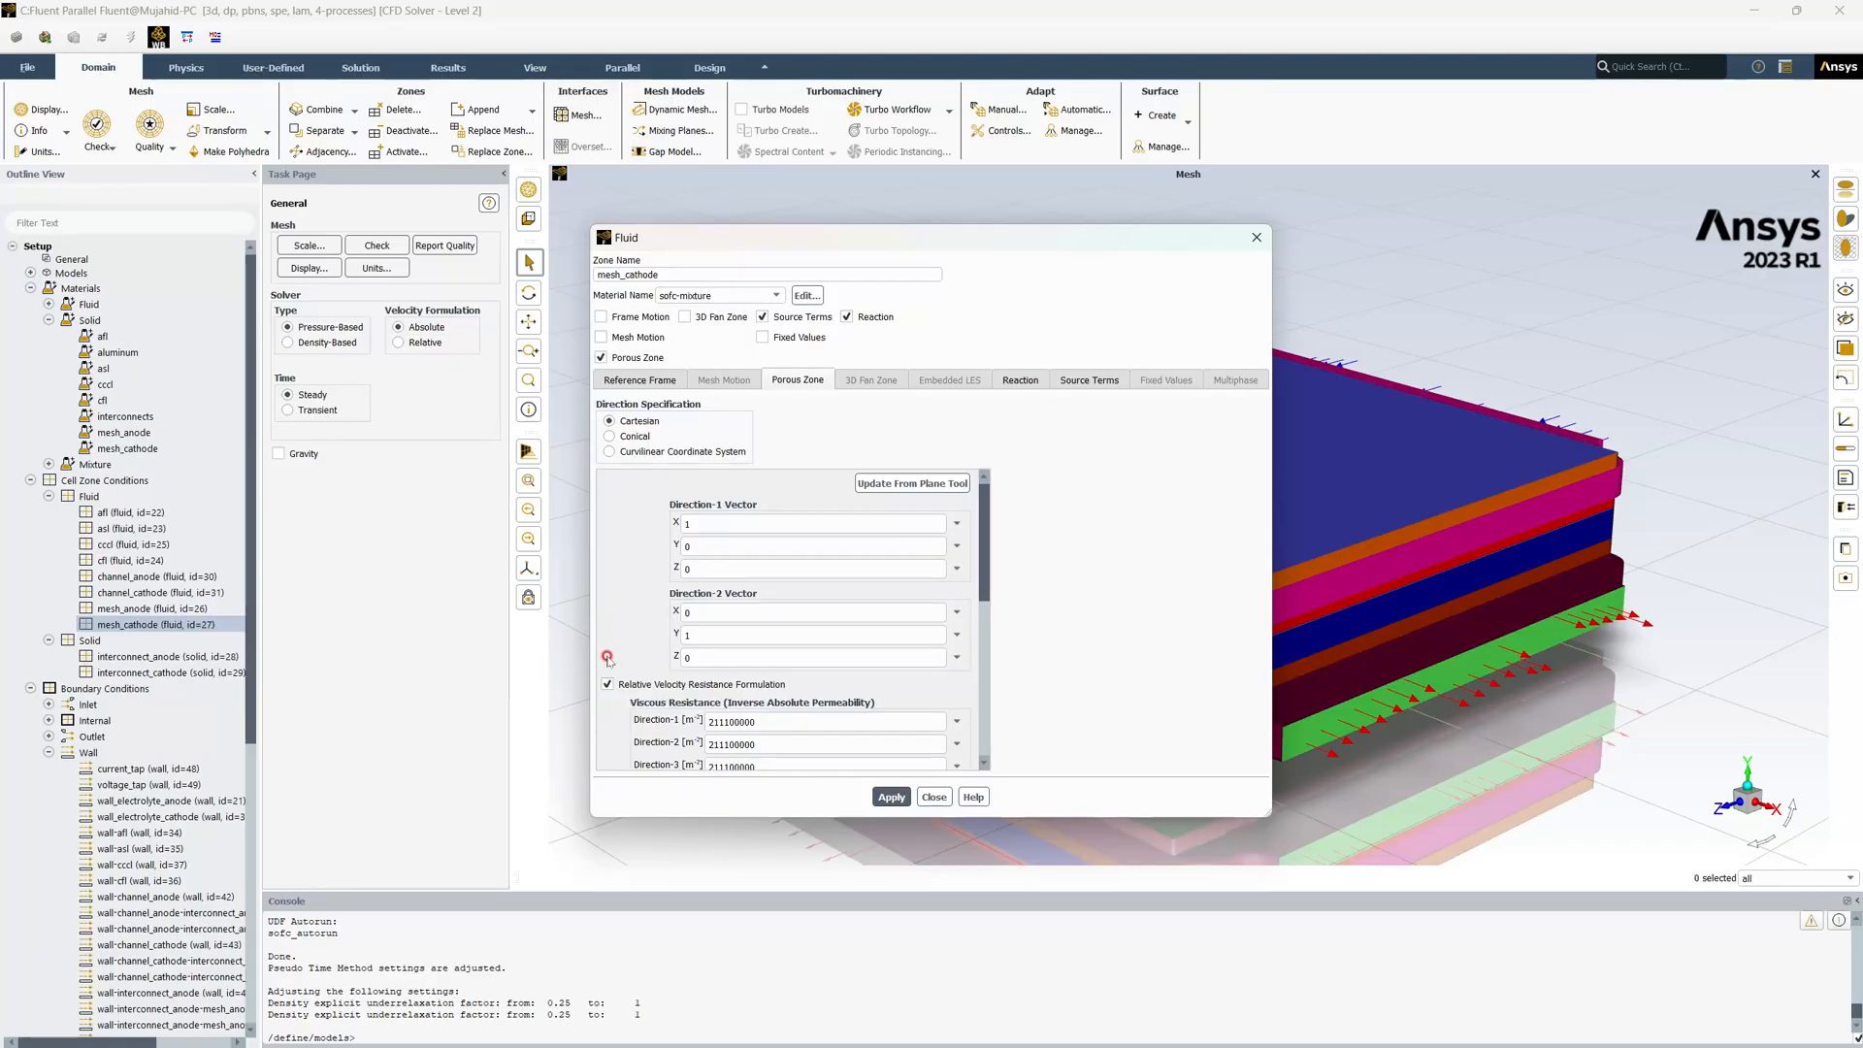
{"action": "left_click", "coordinate": [809, 658]}
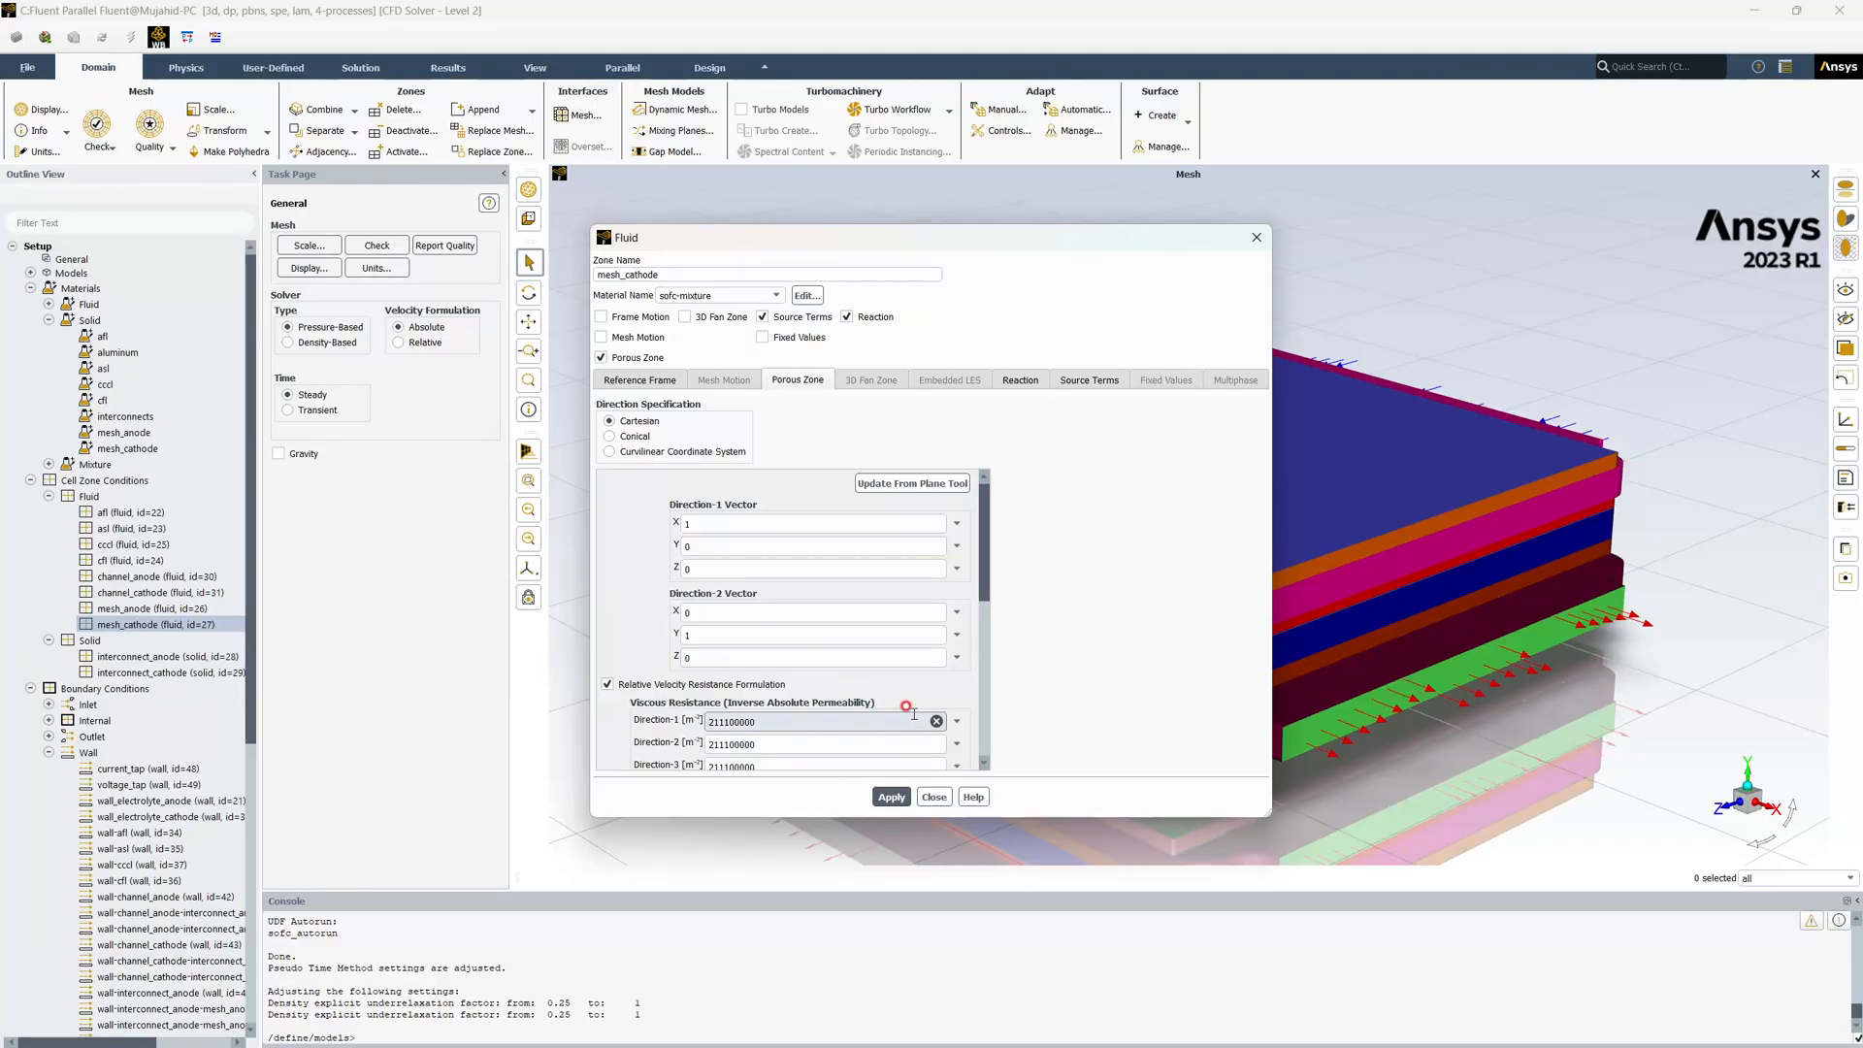
{"action": "left_click_drag", "start_coordinate": [801, 722], "coordinate": [601, 718]}
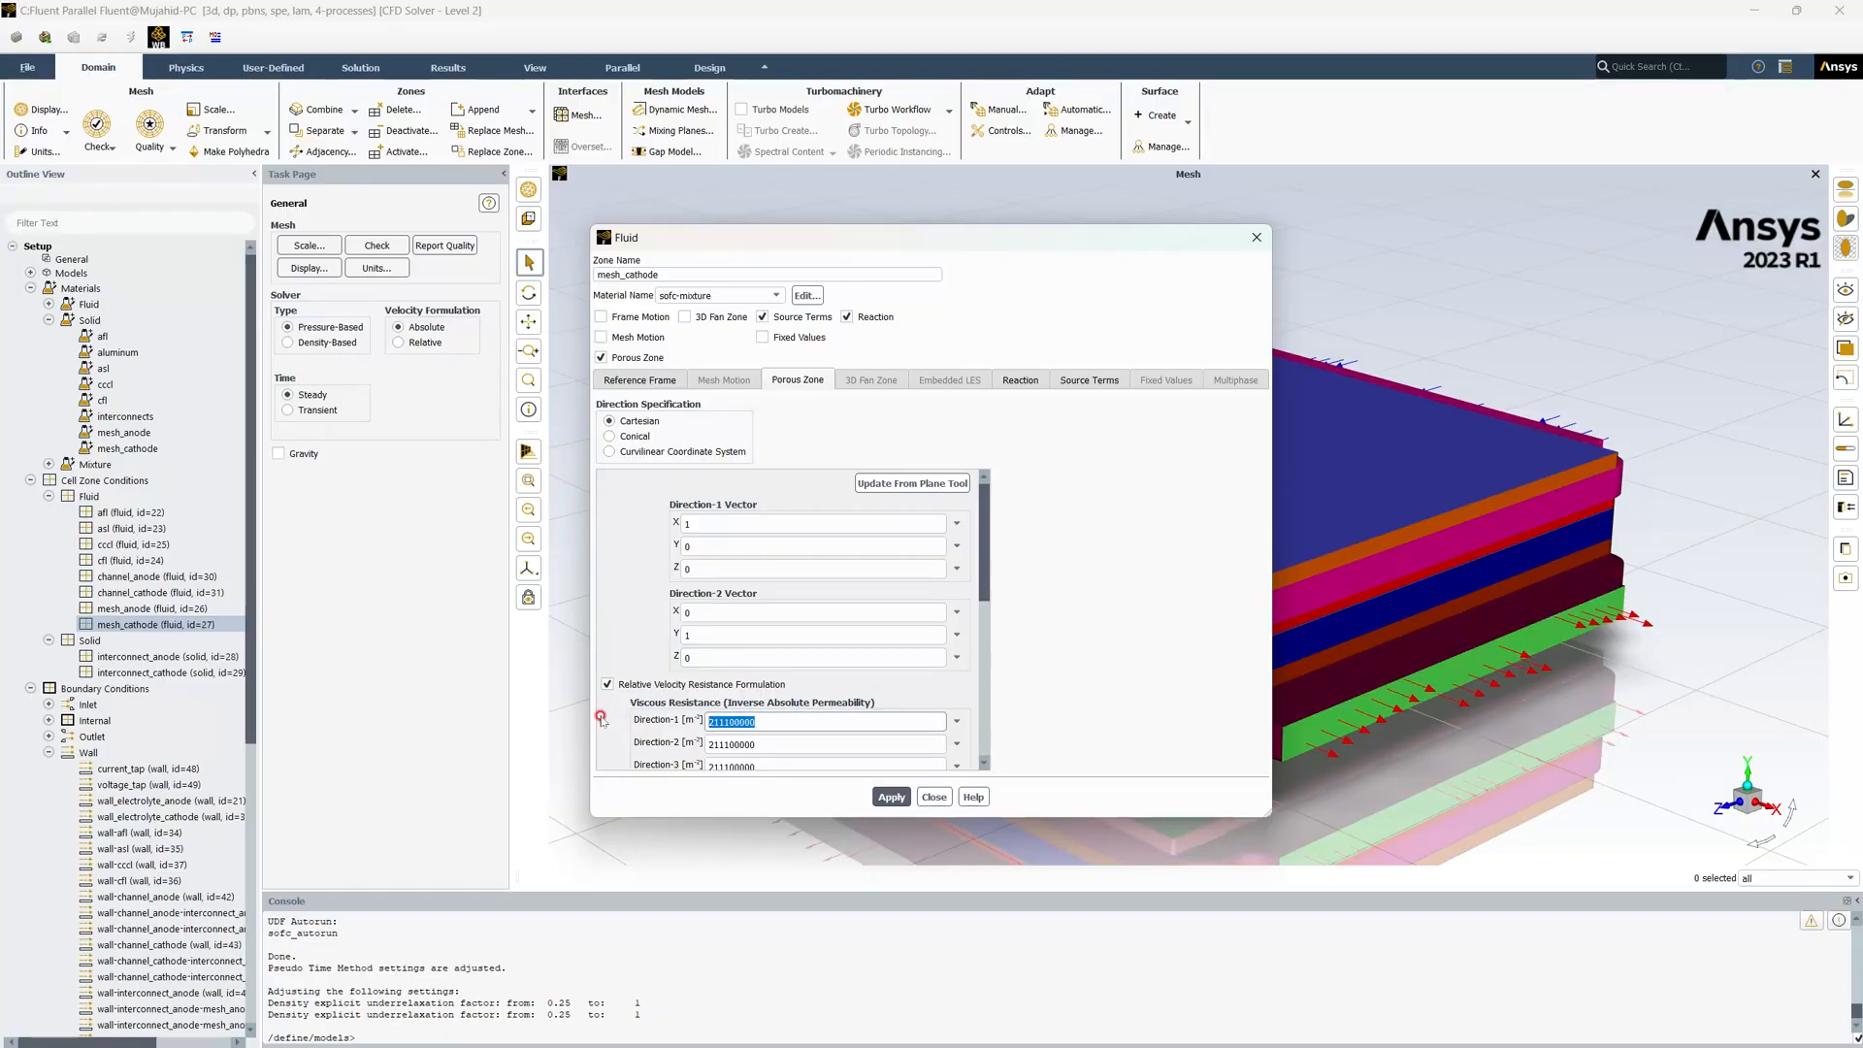
{"action": "left_click", "coordinate": [782, 722]}
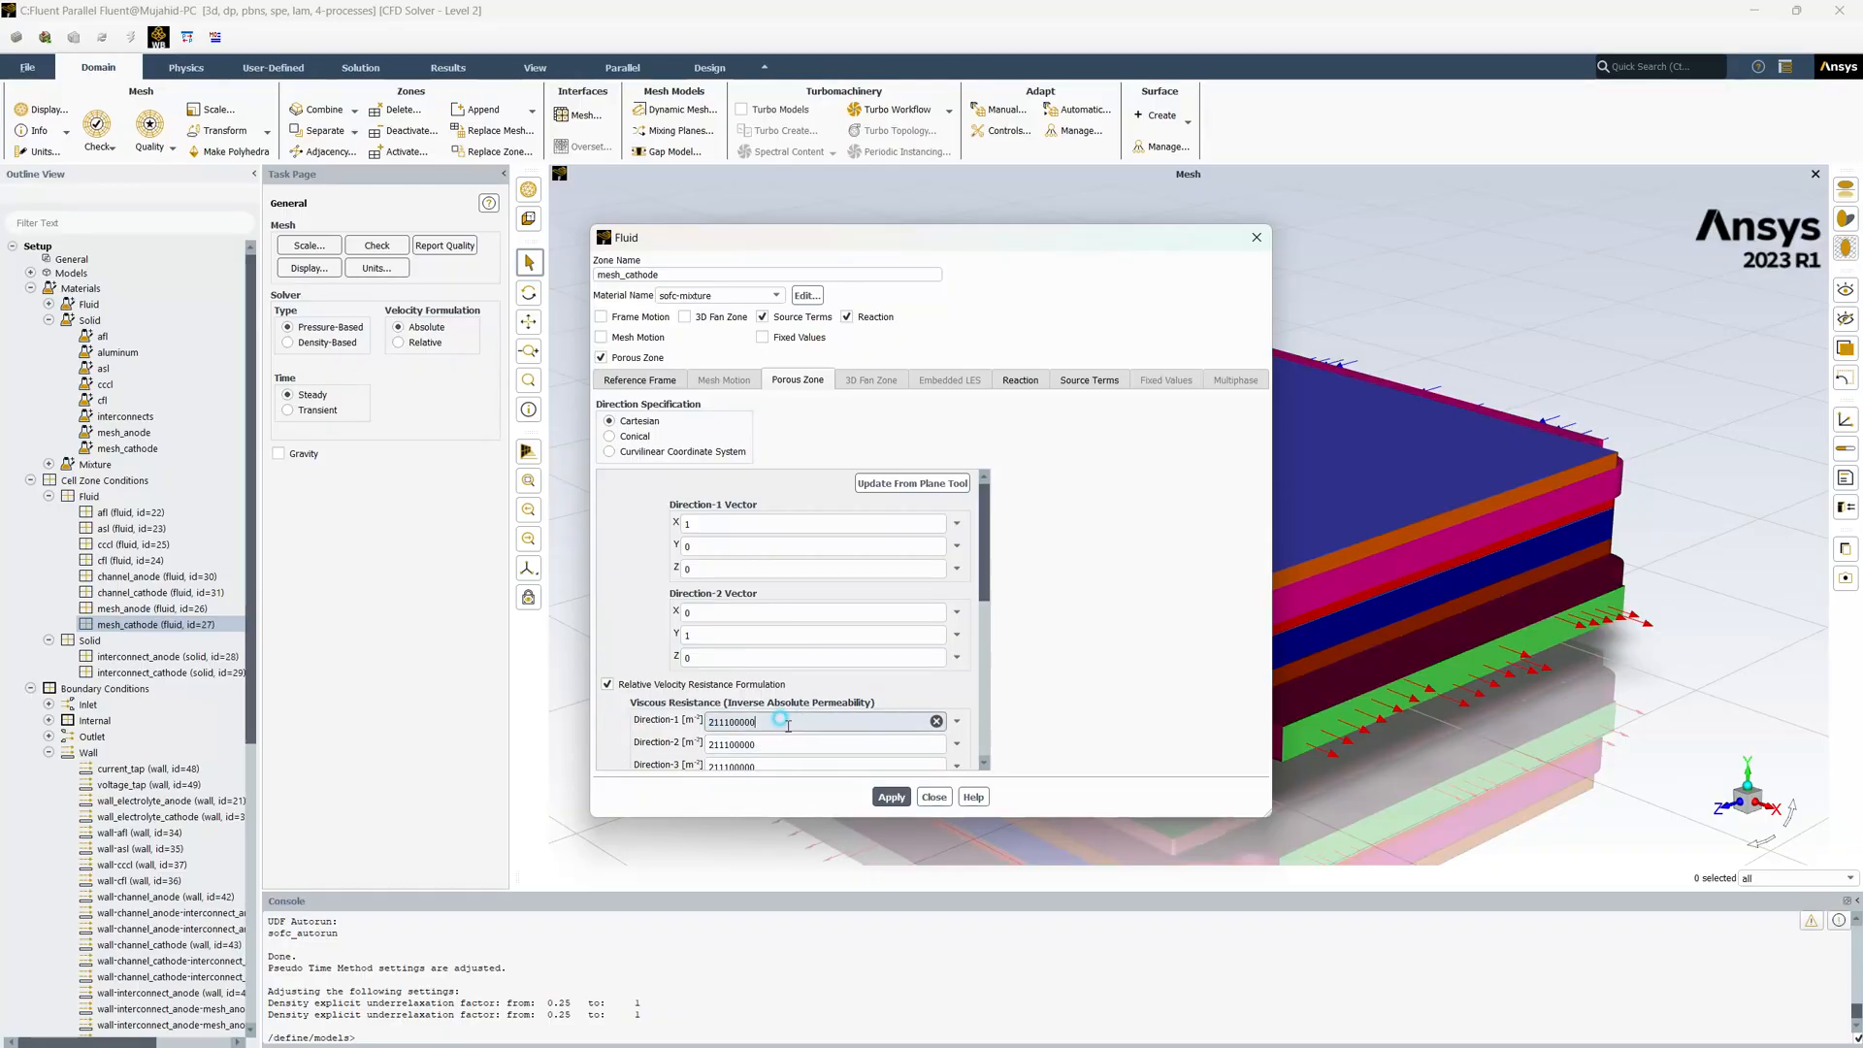
{"action": "left_click_drag", "start_coordinate": [788, 725], "coordinate": [659, 727]}
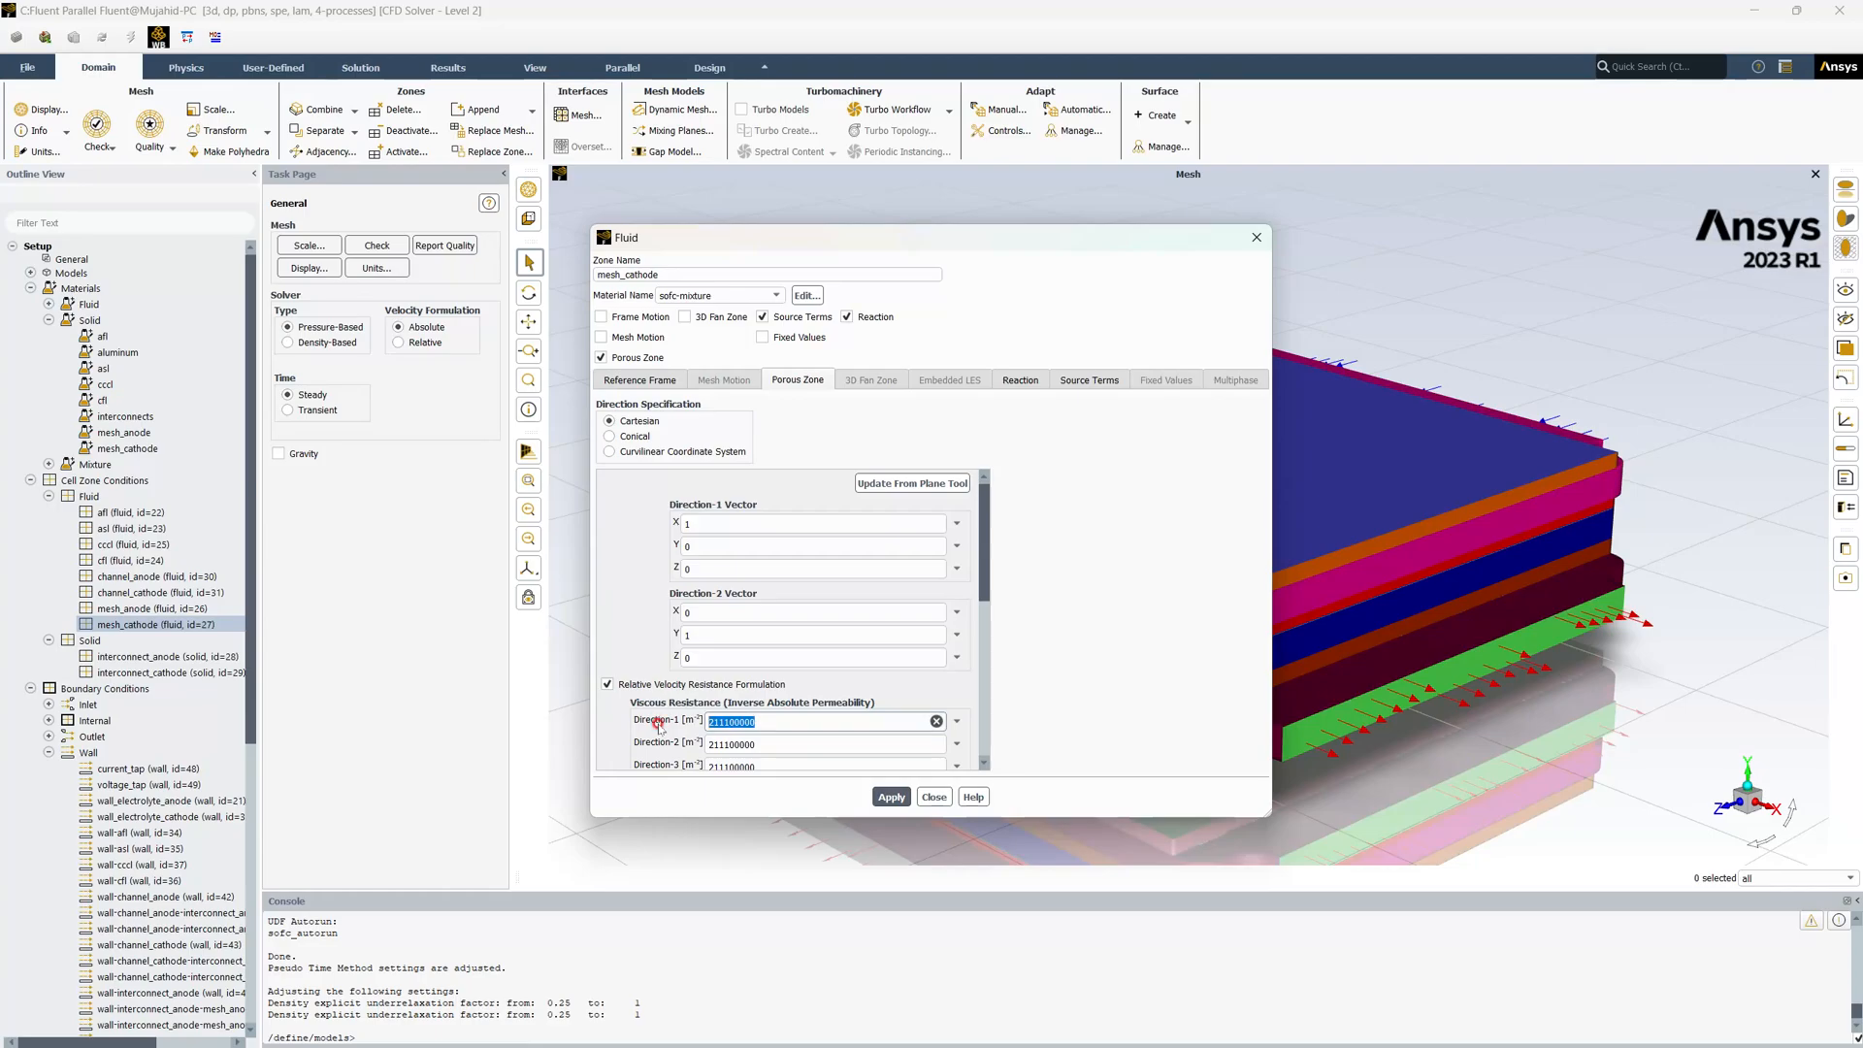
{"action": "type", "text": "1e12"}
Copy the Direction-1 viscous resistance of 1e12 into Direction-2 and Direction-3 of mesh_cathode
{"action": "left_click_drag", "start_coordinate": [789, 722], "coordinate": [591, 719]}
{"action": "key", "text": "ctrl+c"}
{"action": "left_click_drag", "start_coordinate": [776, 746], "coordinate": [597, 741]}
{"action": "key", "text": "ctrl+v"}
{"action": "left_click_drag", "start_coordinate": [766, 765], "coordinate": [614, 752]}
{"action": "key", "text": "ctrl+v"}
Set mesh_cathode's fluid porosity to 0.5 and its solid material to mesh_cathode, and apply the zone settings
{"action": "scroll", "coordinate": [804, 543], "scroll_direction": "down", "scroll_amount": 5}
{"action": "left_click", "coordinate": [679, 692]}
{"action": "left_click_drag", "start_coordinate": [679, 692], "coordinate": [635, 692]}
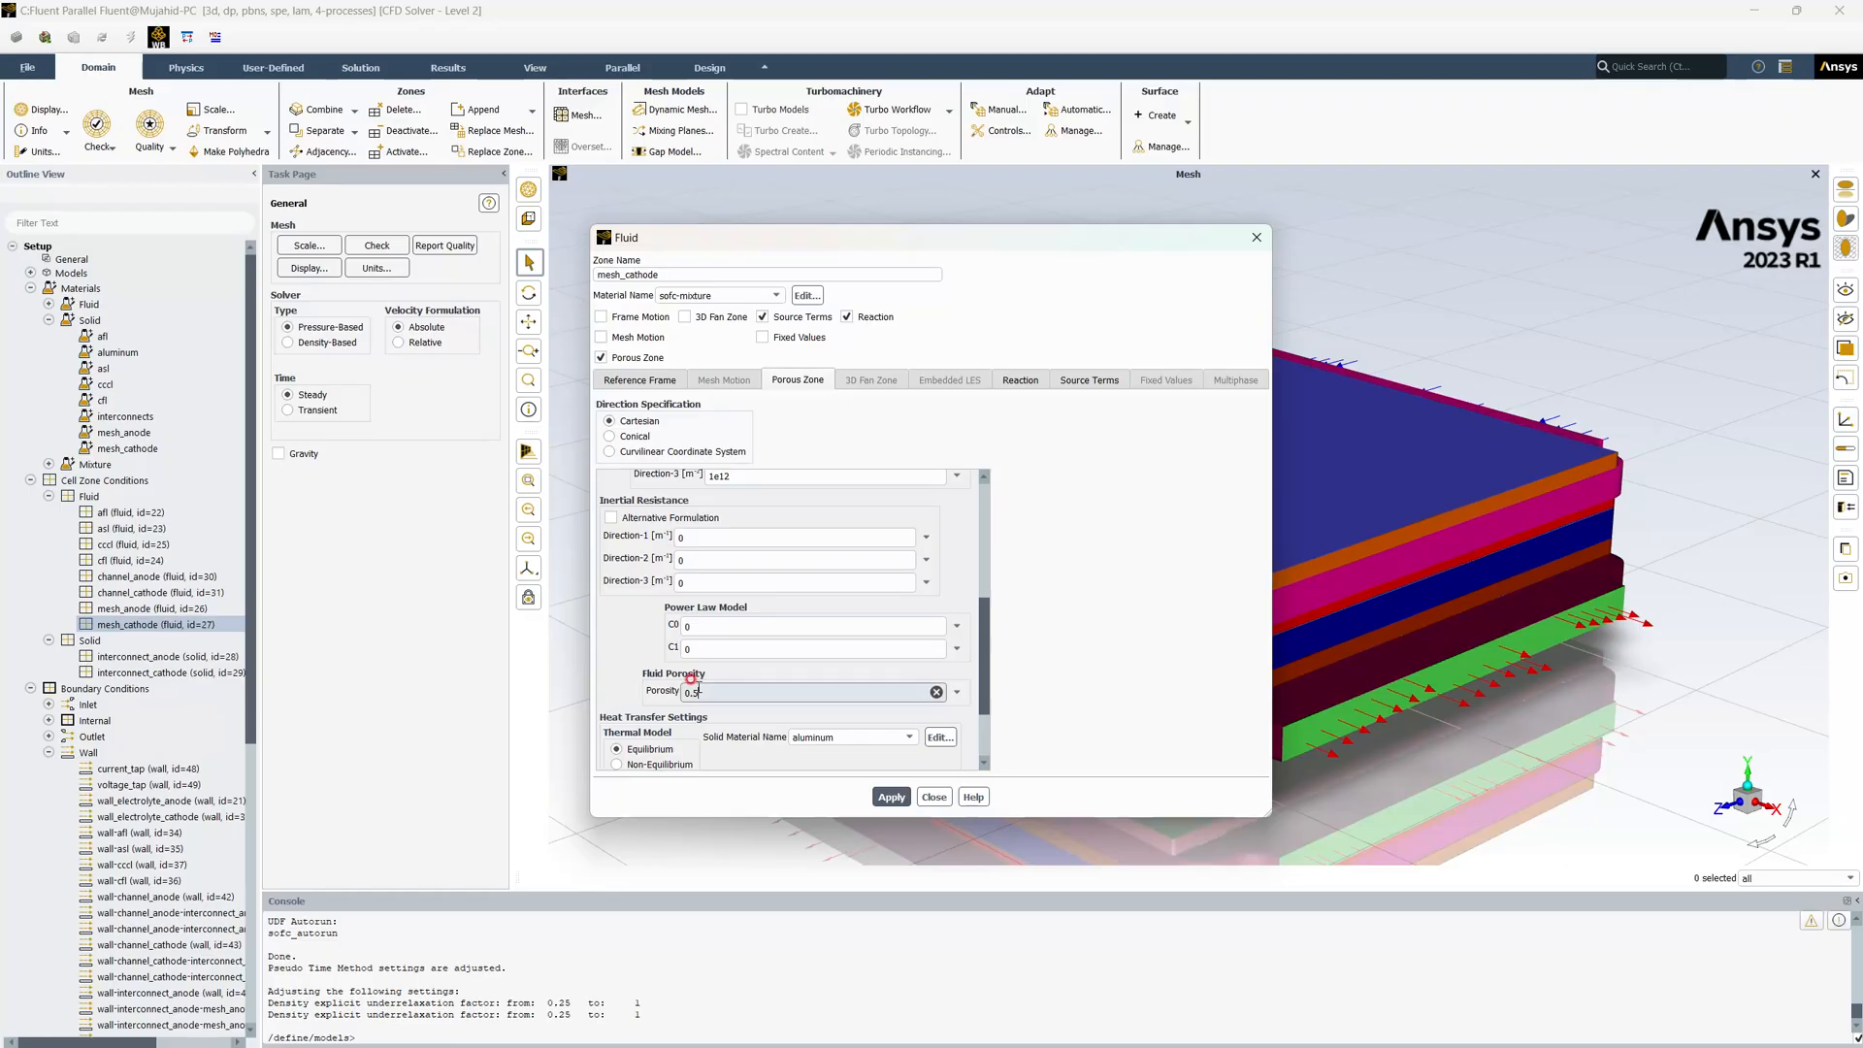
{"action": "left_click", "coordinate": [859, 738]}
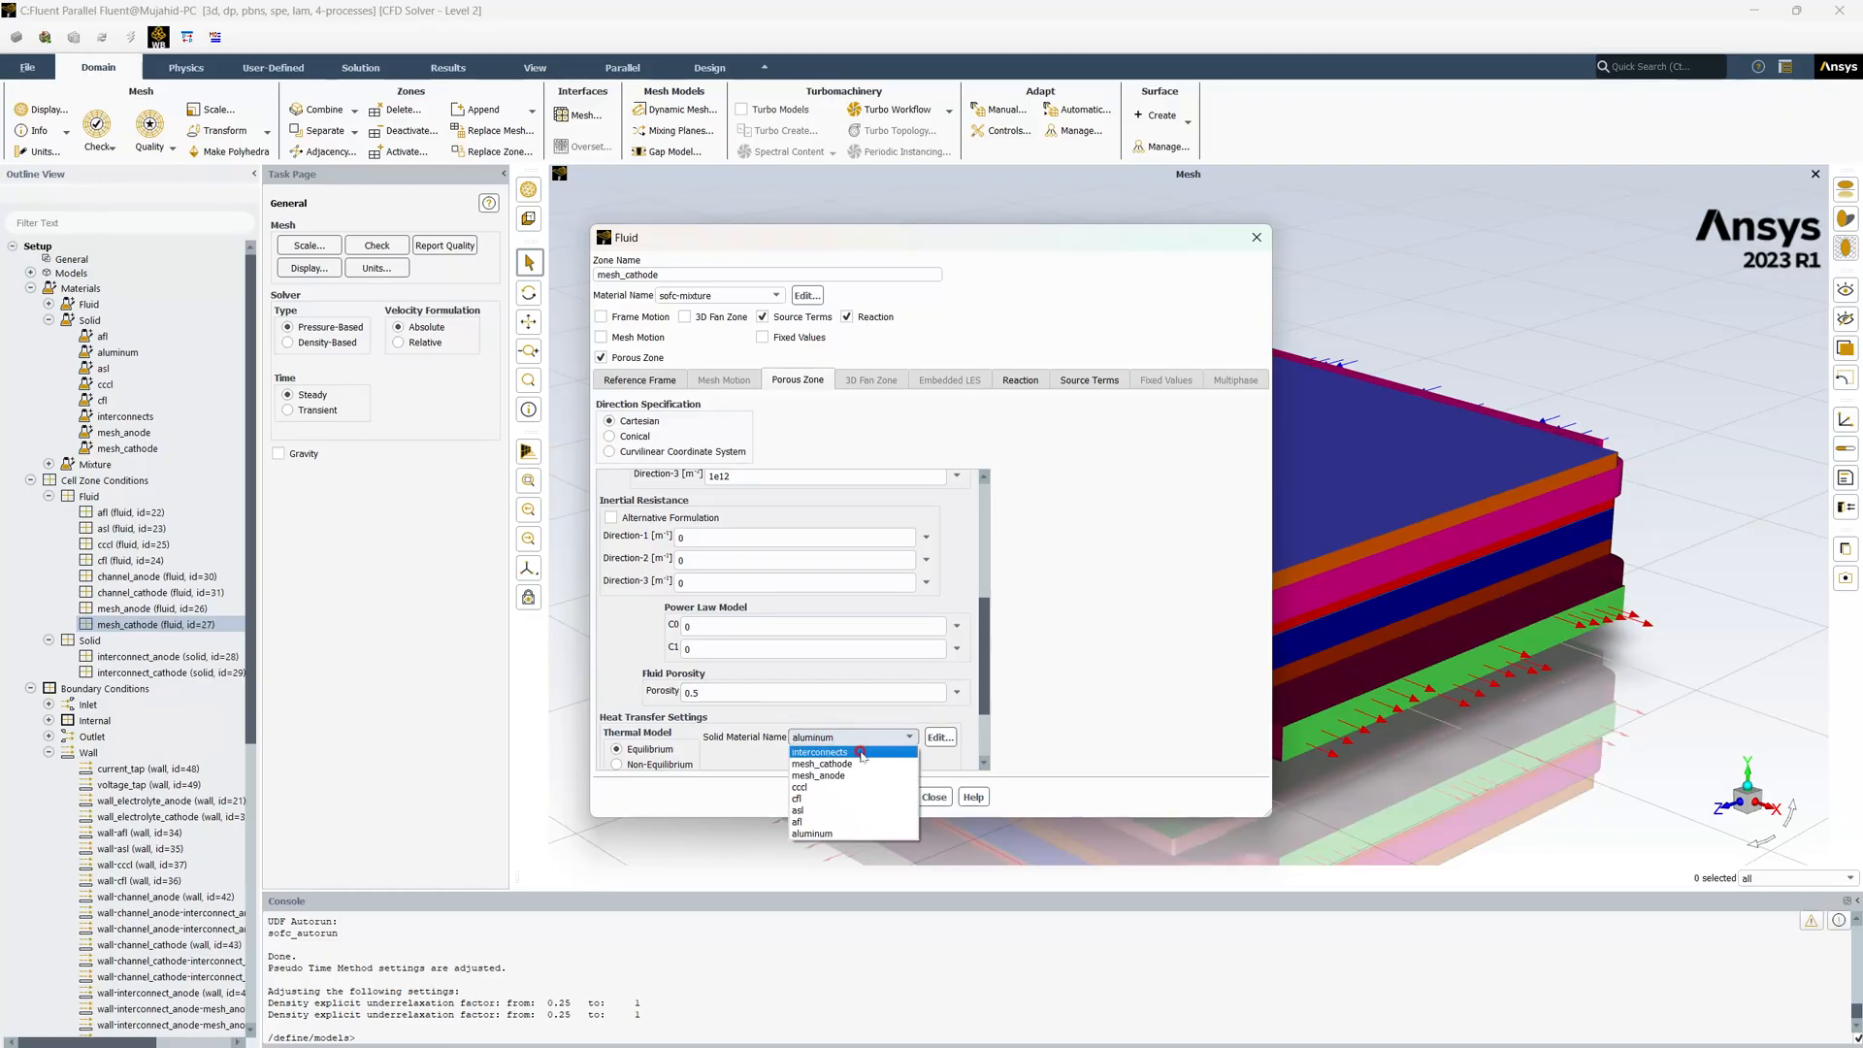
{"action": "left_click", "coordinate": [836, 763]}
{"action": "left_click", "coordinate": [880, 790]}
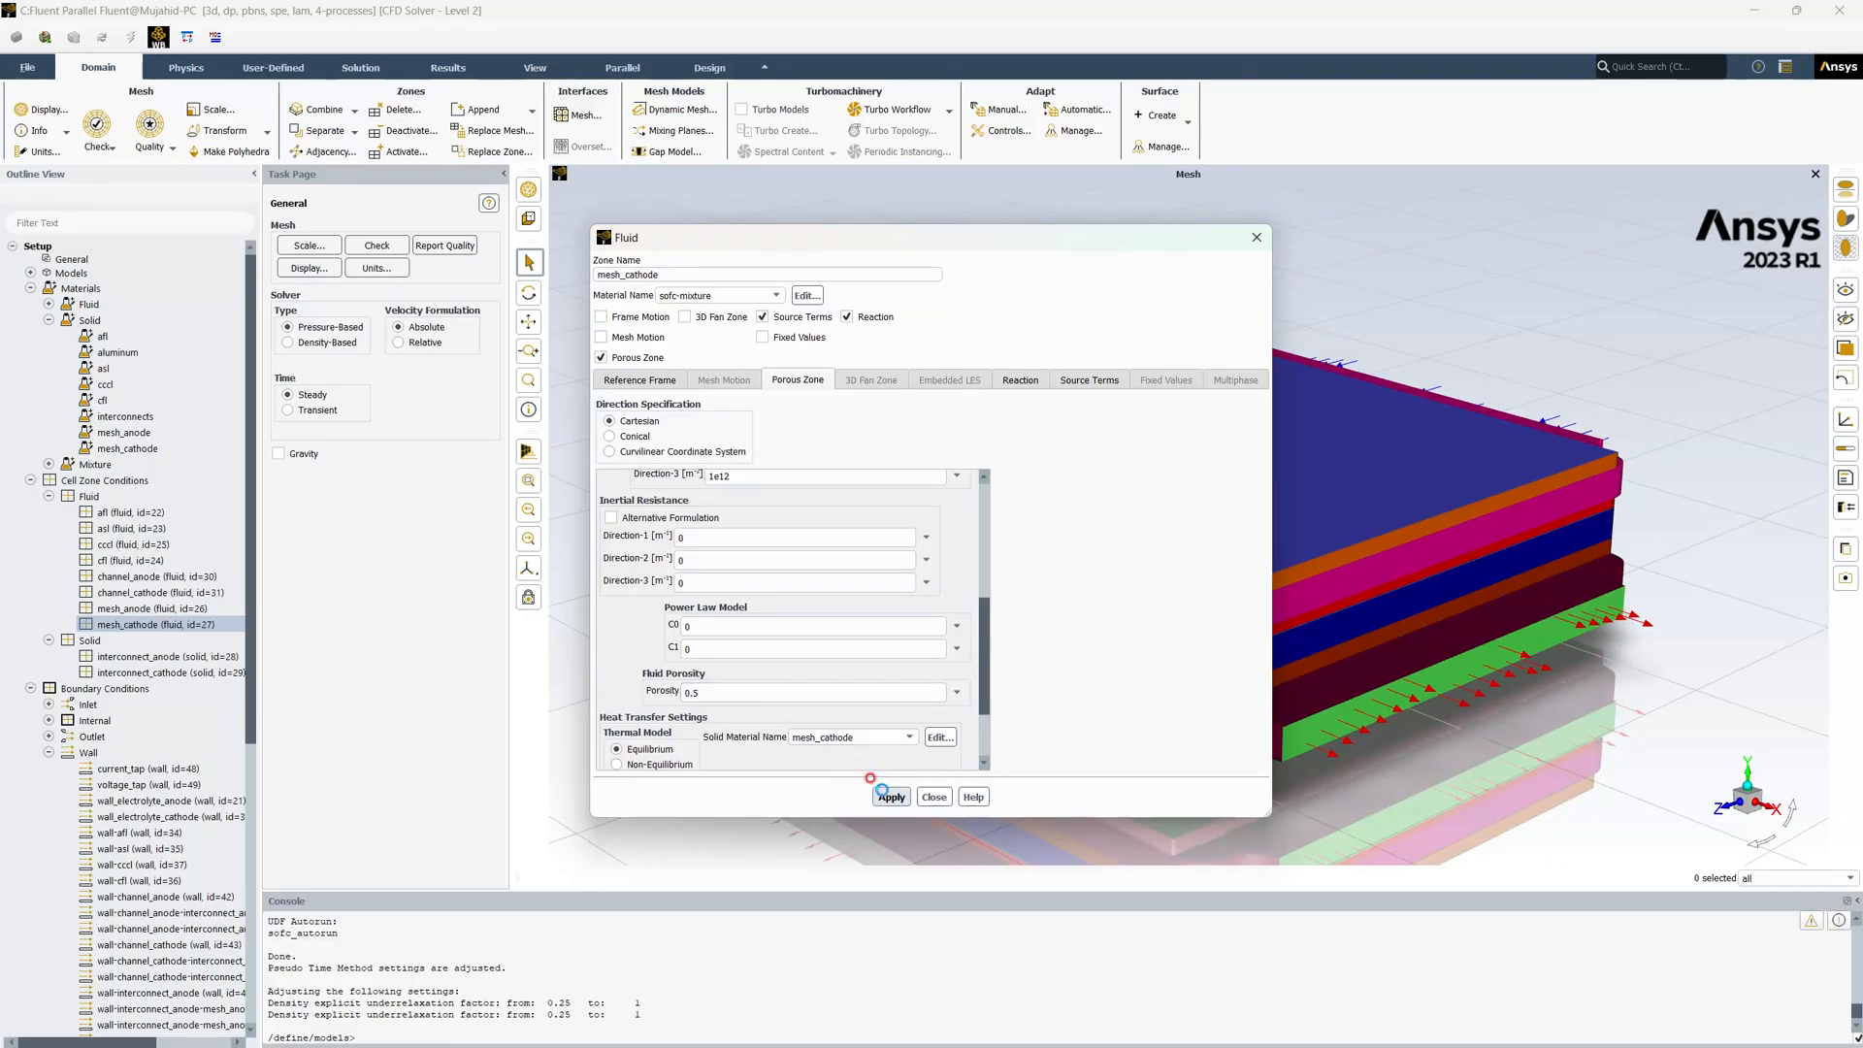
{"action": "scroll", "coordinate": [854, 544], "scroll_direction": "up", "scroll_amount": 3}
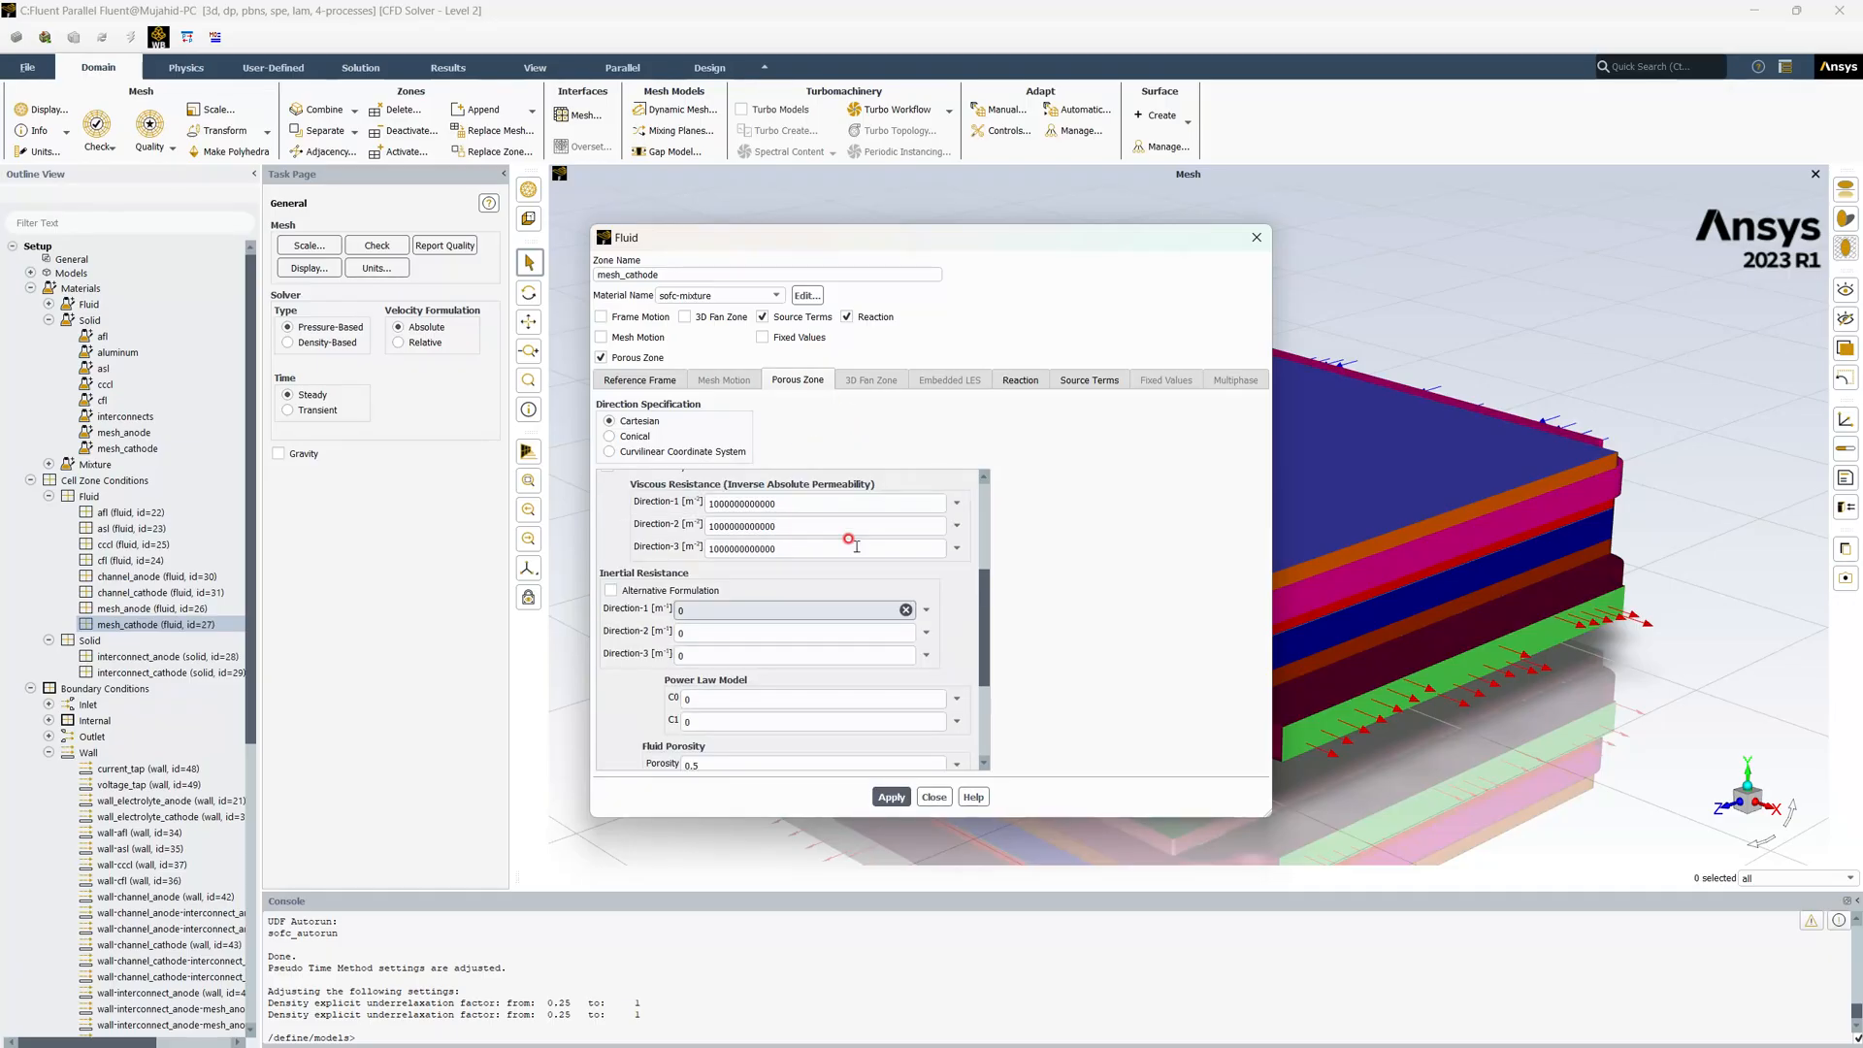
{"action": "scroll", "coordinate": [854, 544], "scroll_direction": "up", "scroll_amount": 3}
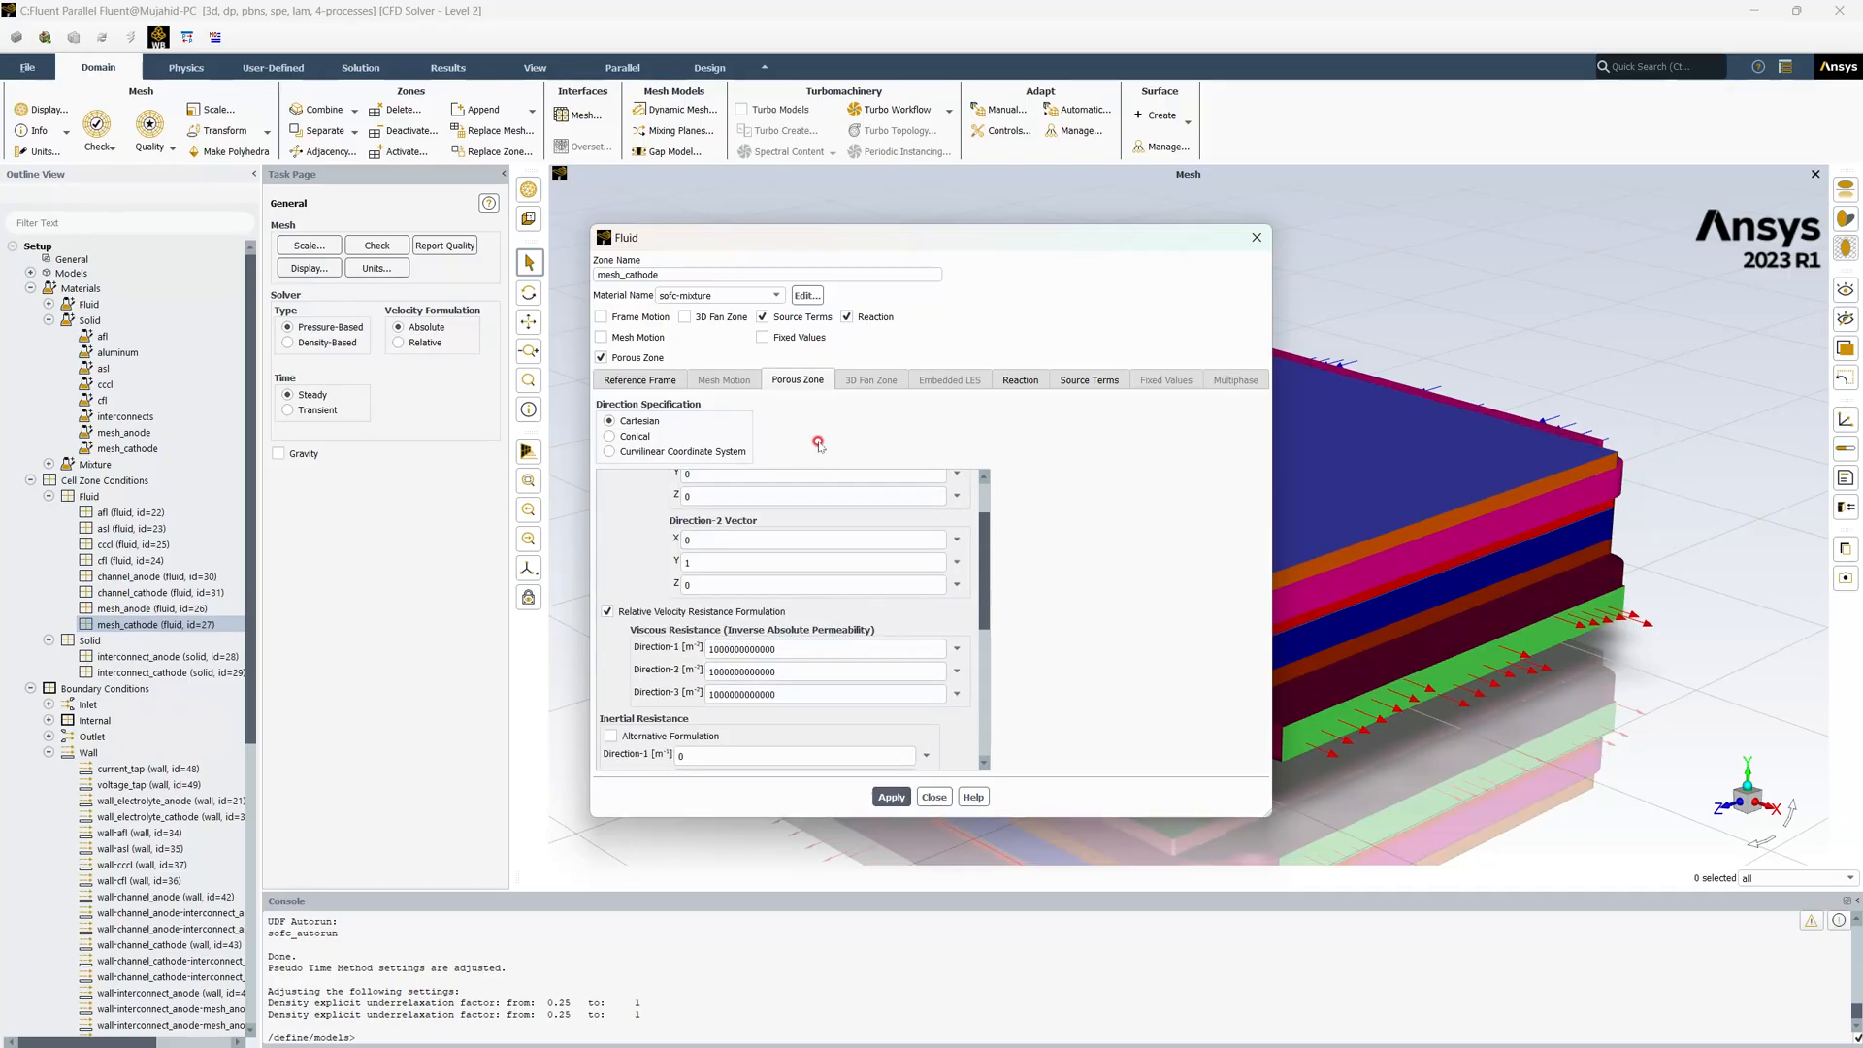
{"action": "left_click", "coordinate": [934, 797]}
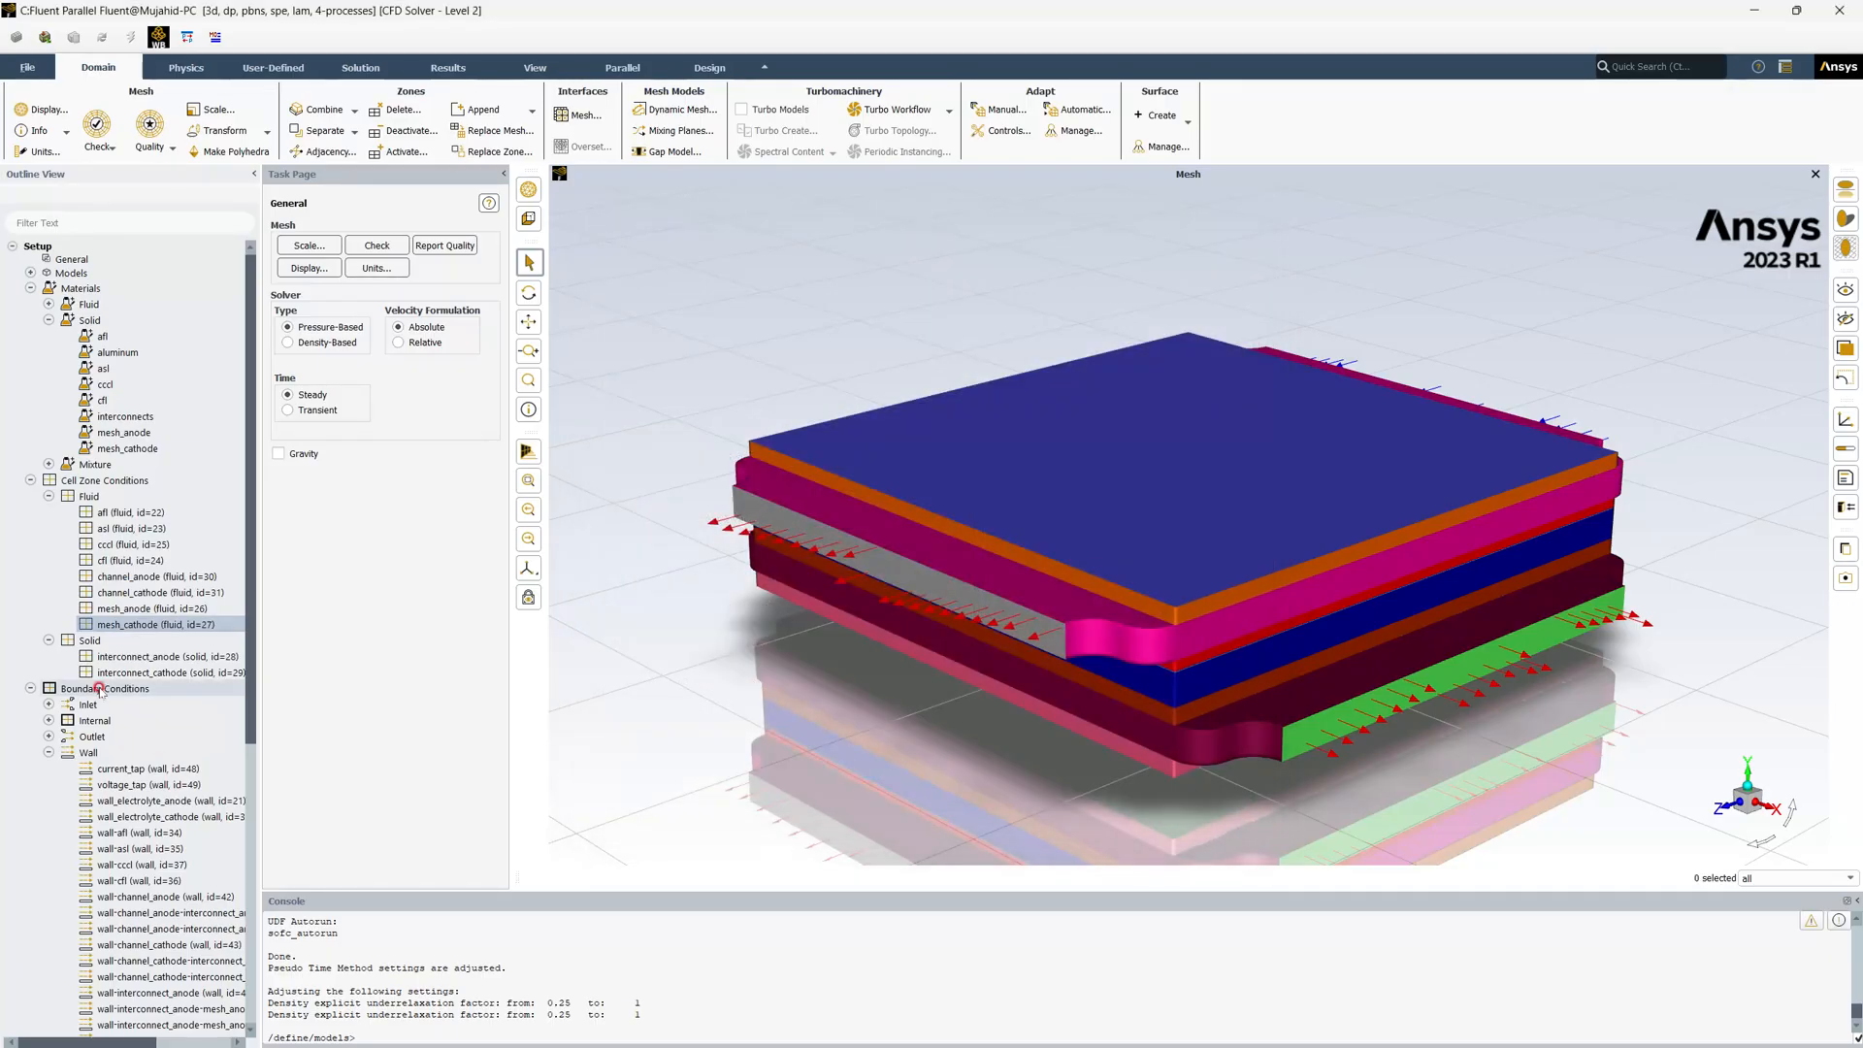
Assign the interconnects material to the interconnect_anode solid zone and apply it
{"action": "double_click", "coordinate": [149, 657]}
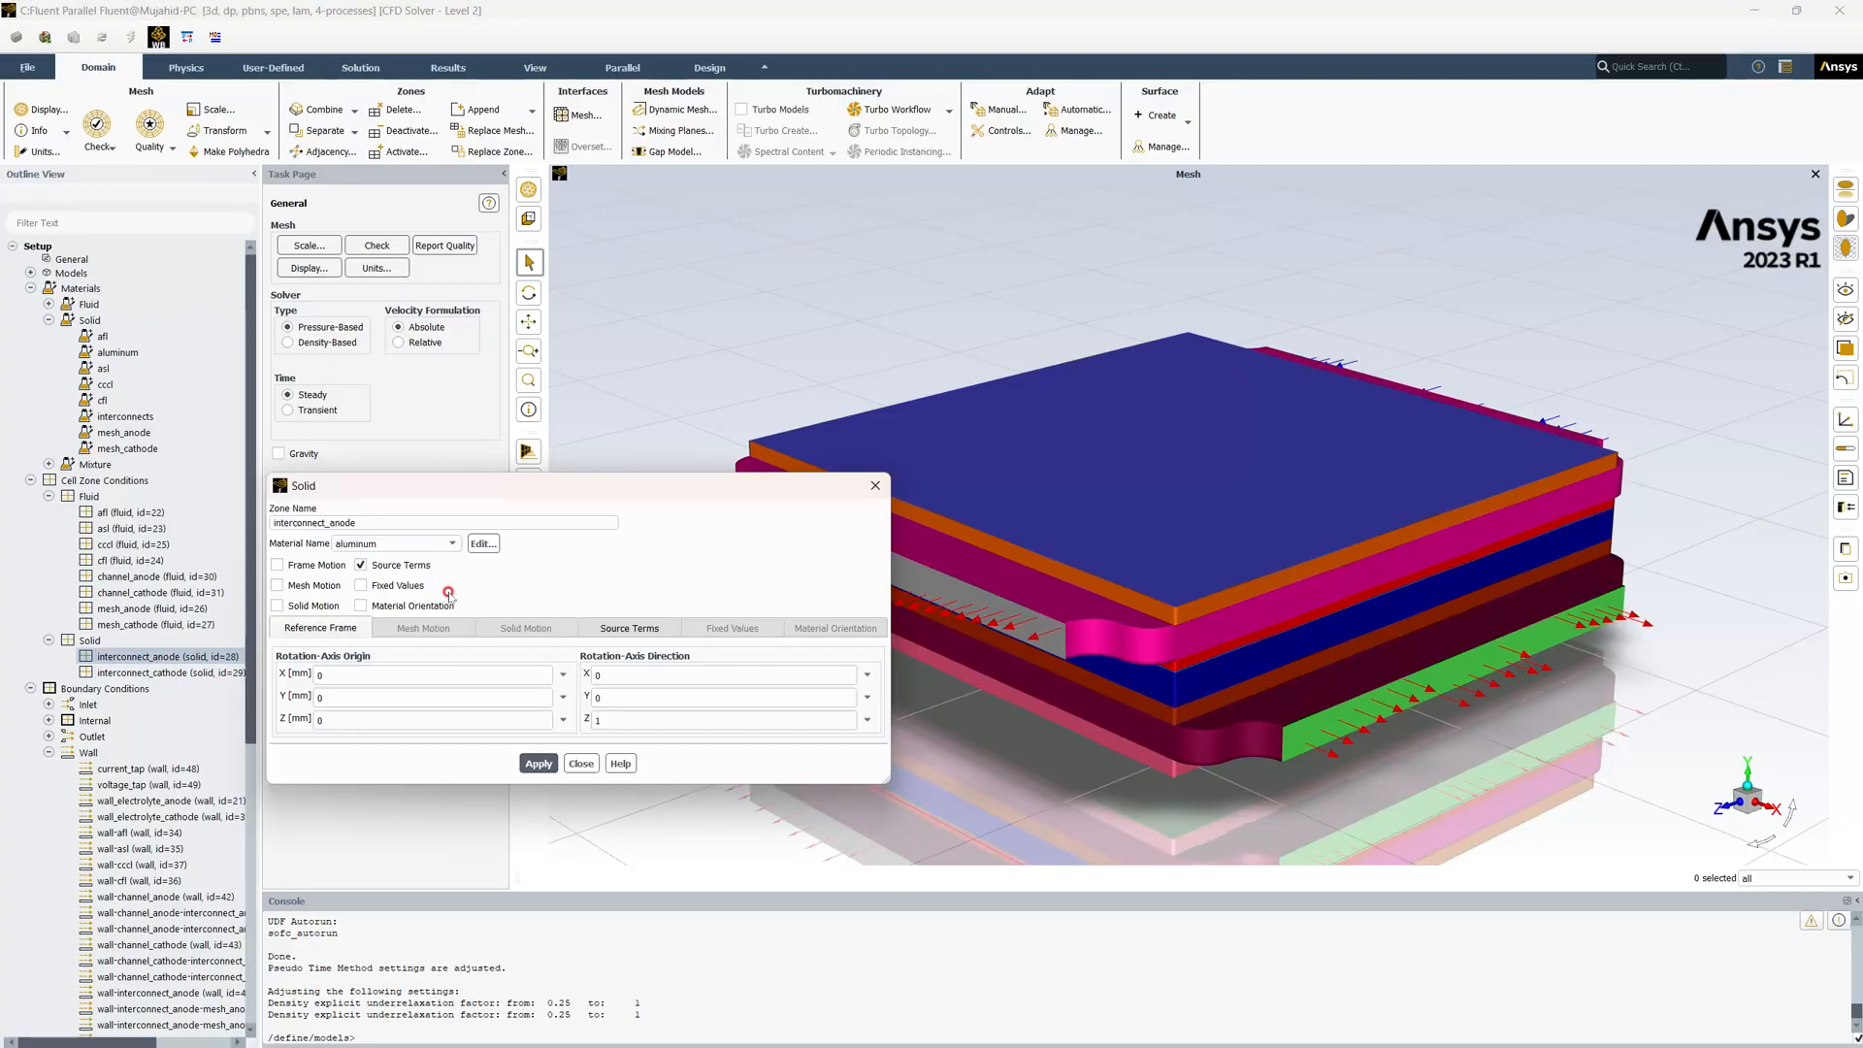
{"action": "left_click", "coordinate": [436, 546]}
{"action": "left_click", "coordinate": [364, 559]}
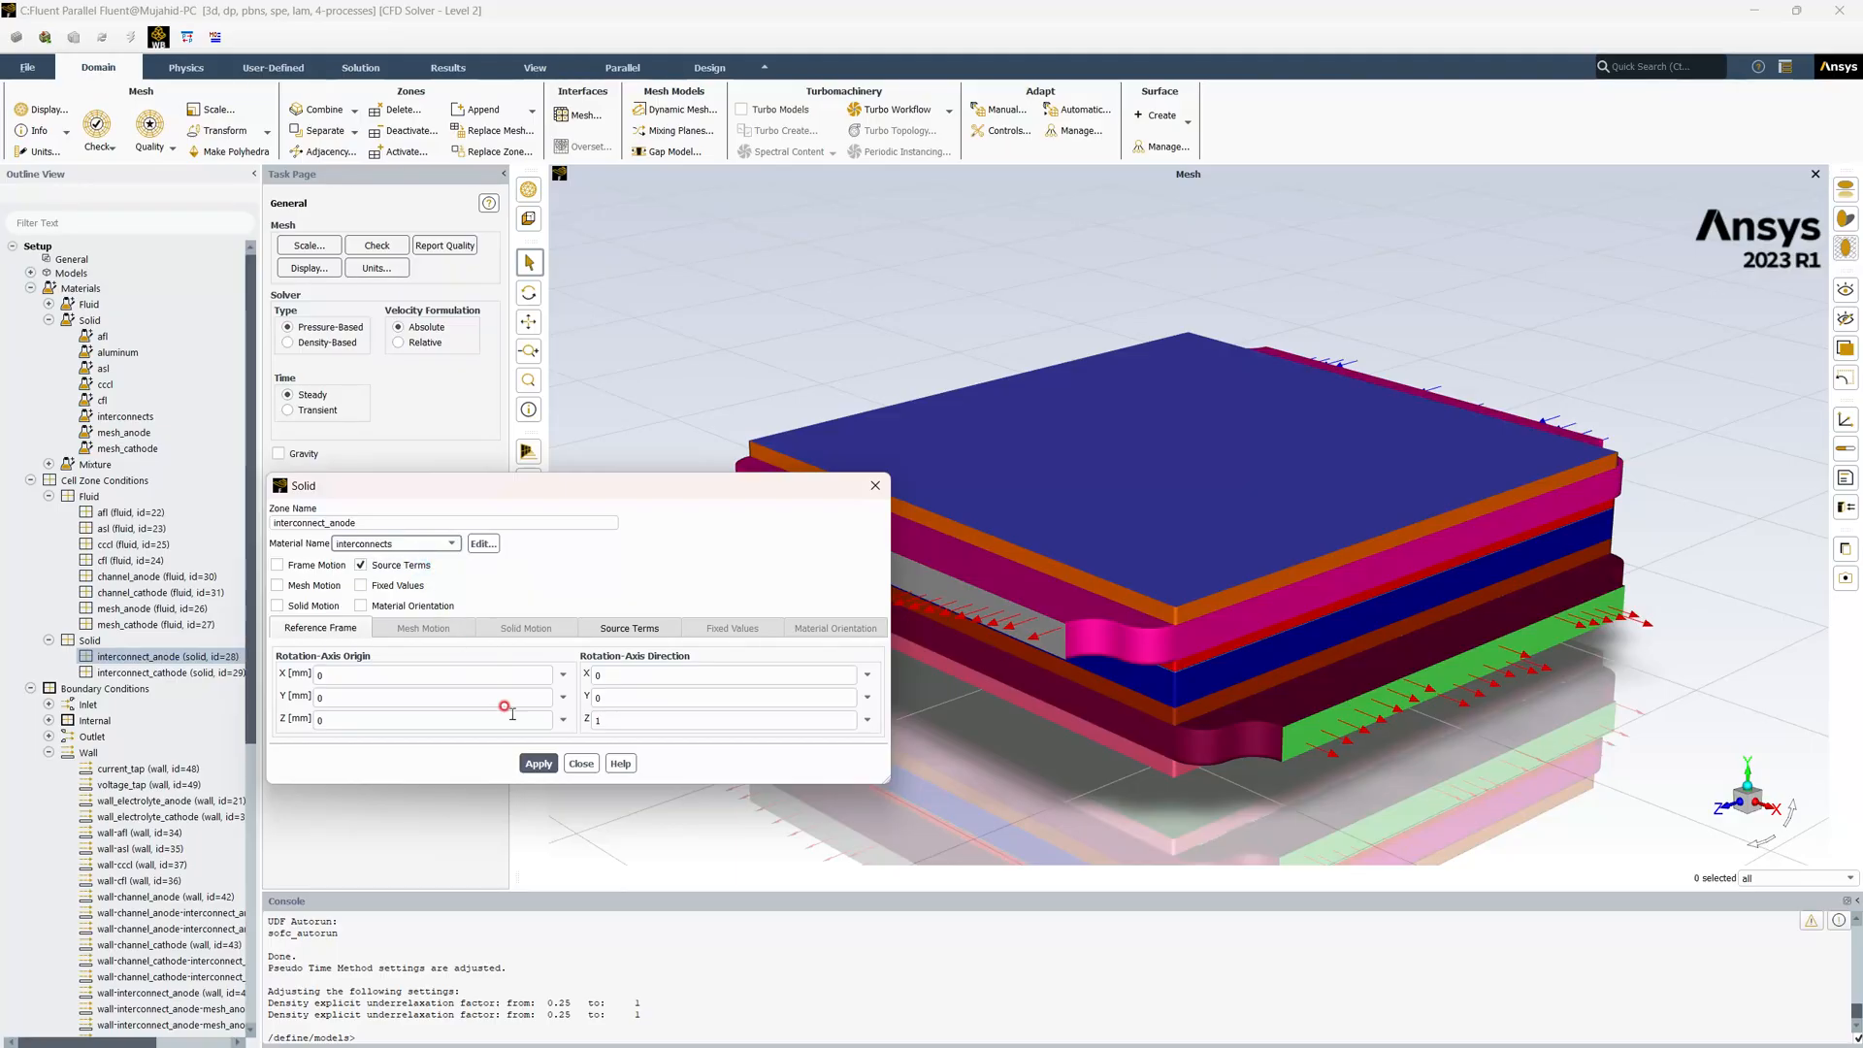
{"action": "left_click", "coordinate": [539, 764]}
{"action": "left_click", "coordinate": [581, 764]}
Assign the interconnects material to the interconnect_cathode solid zone and apply it
{"action": "double_click", "coordinate": [172, 674]}
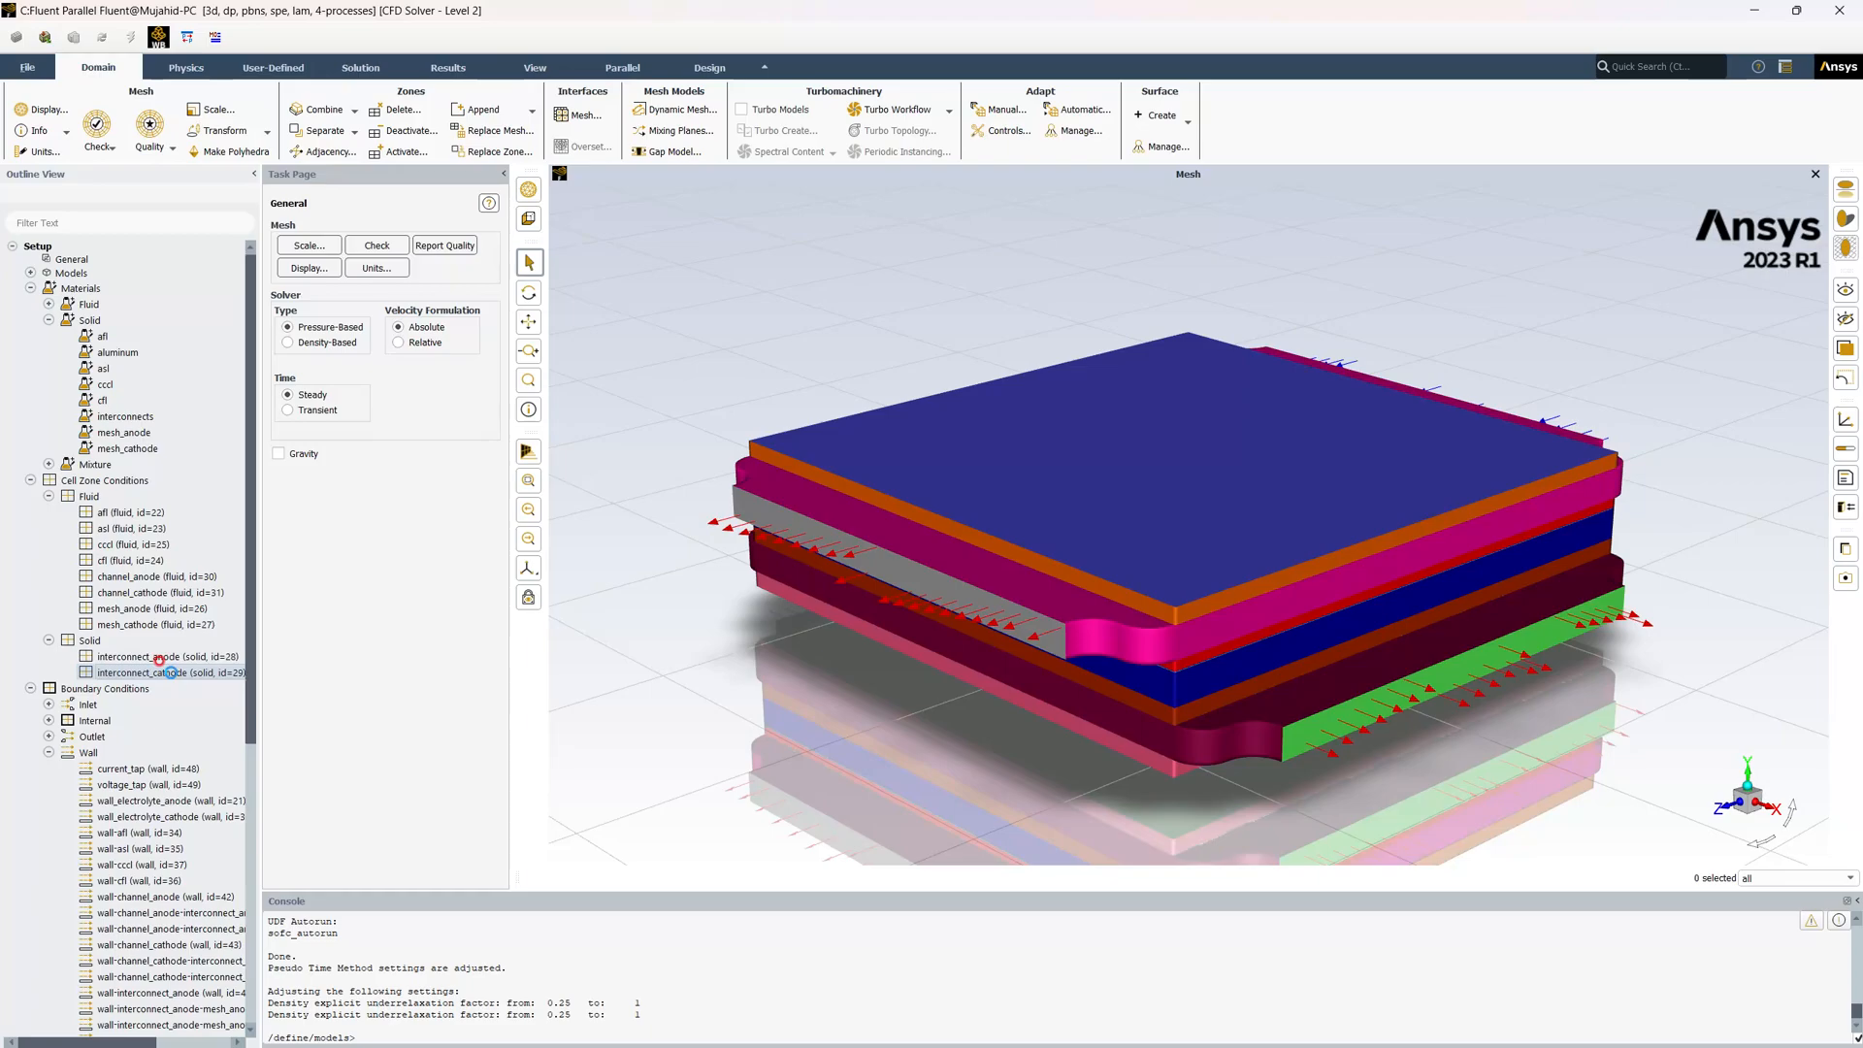
{"action": "left_click", "coordinate": [393, 543]}
{"action": "left_click", "coordinate": [391, 567]}
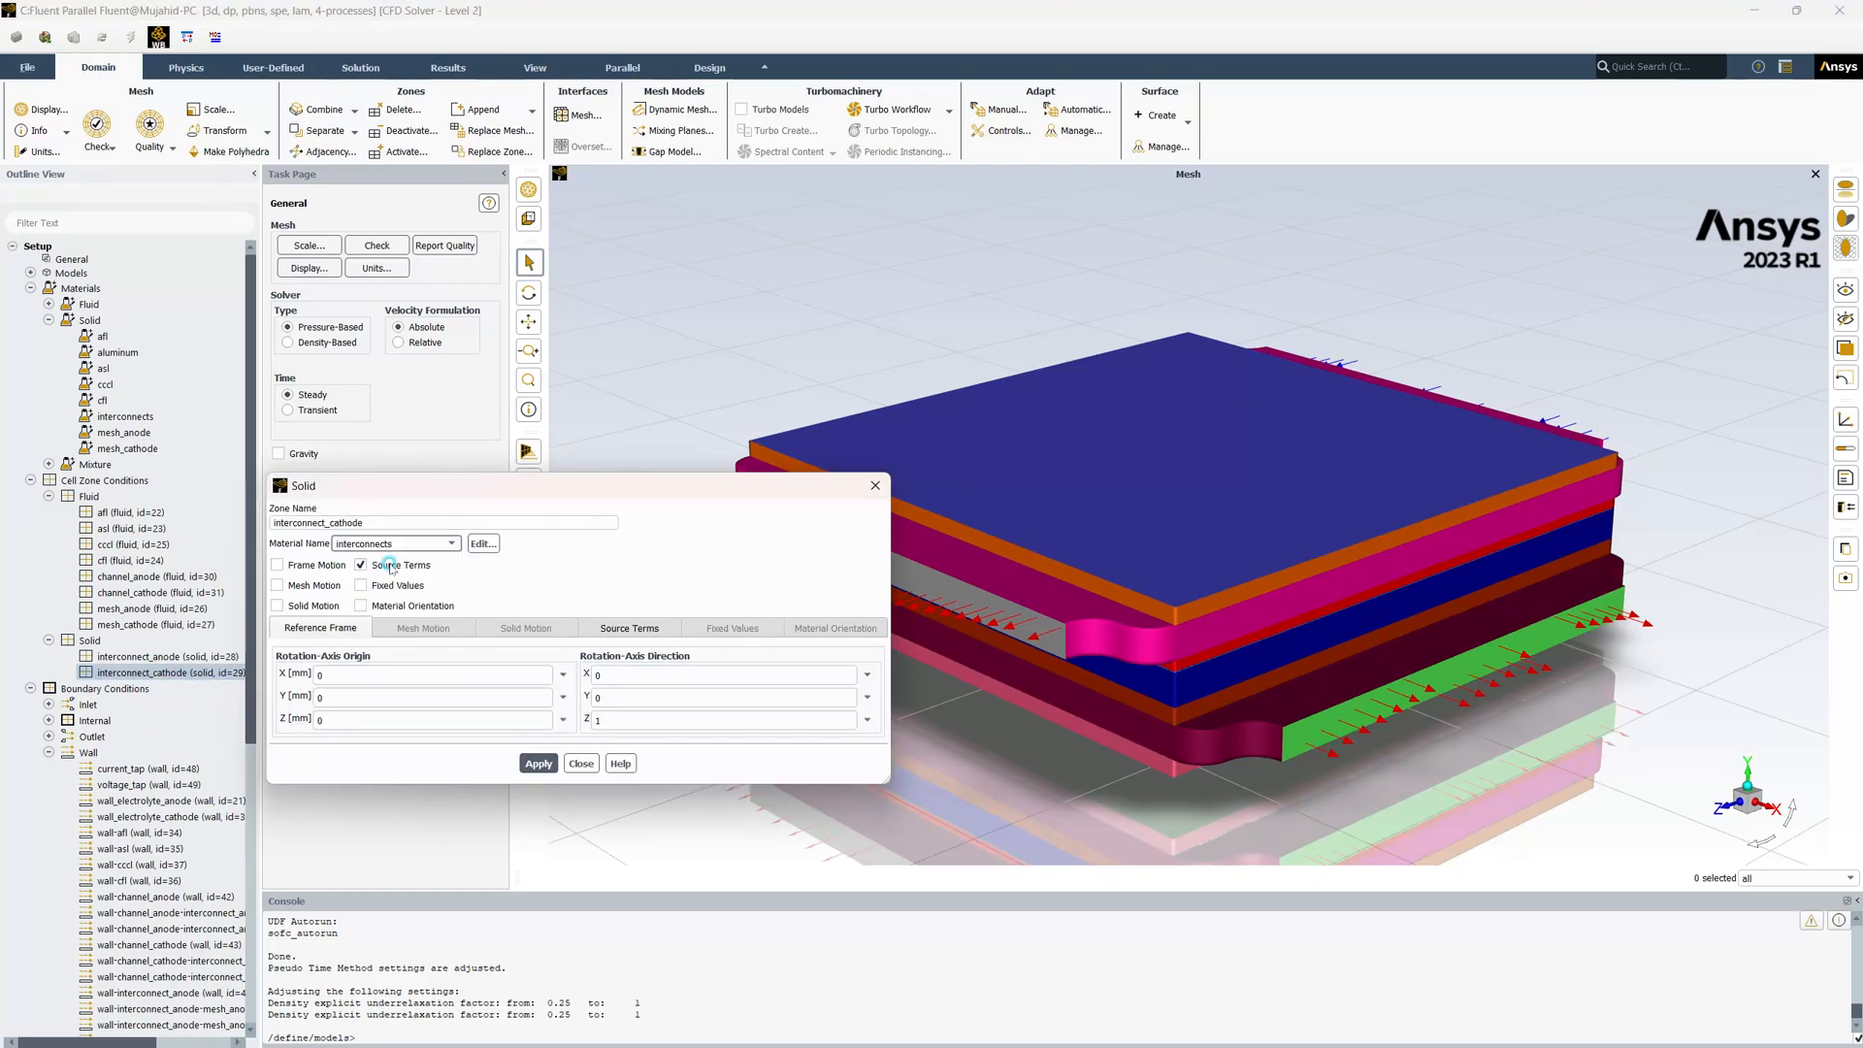
{"action": "left_click", "coordinate": [538, 763]}
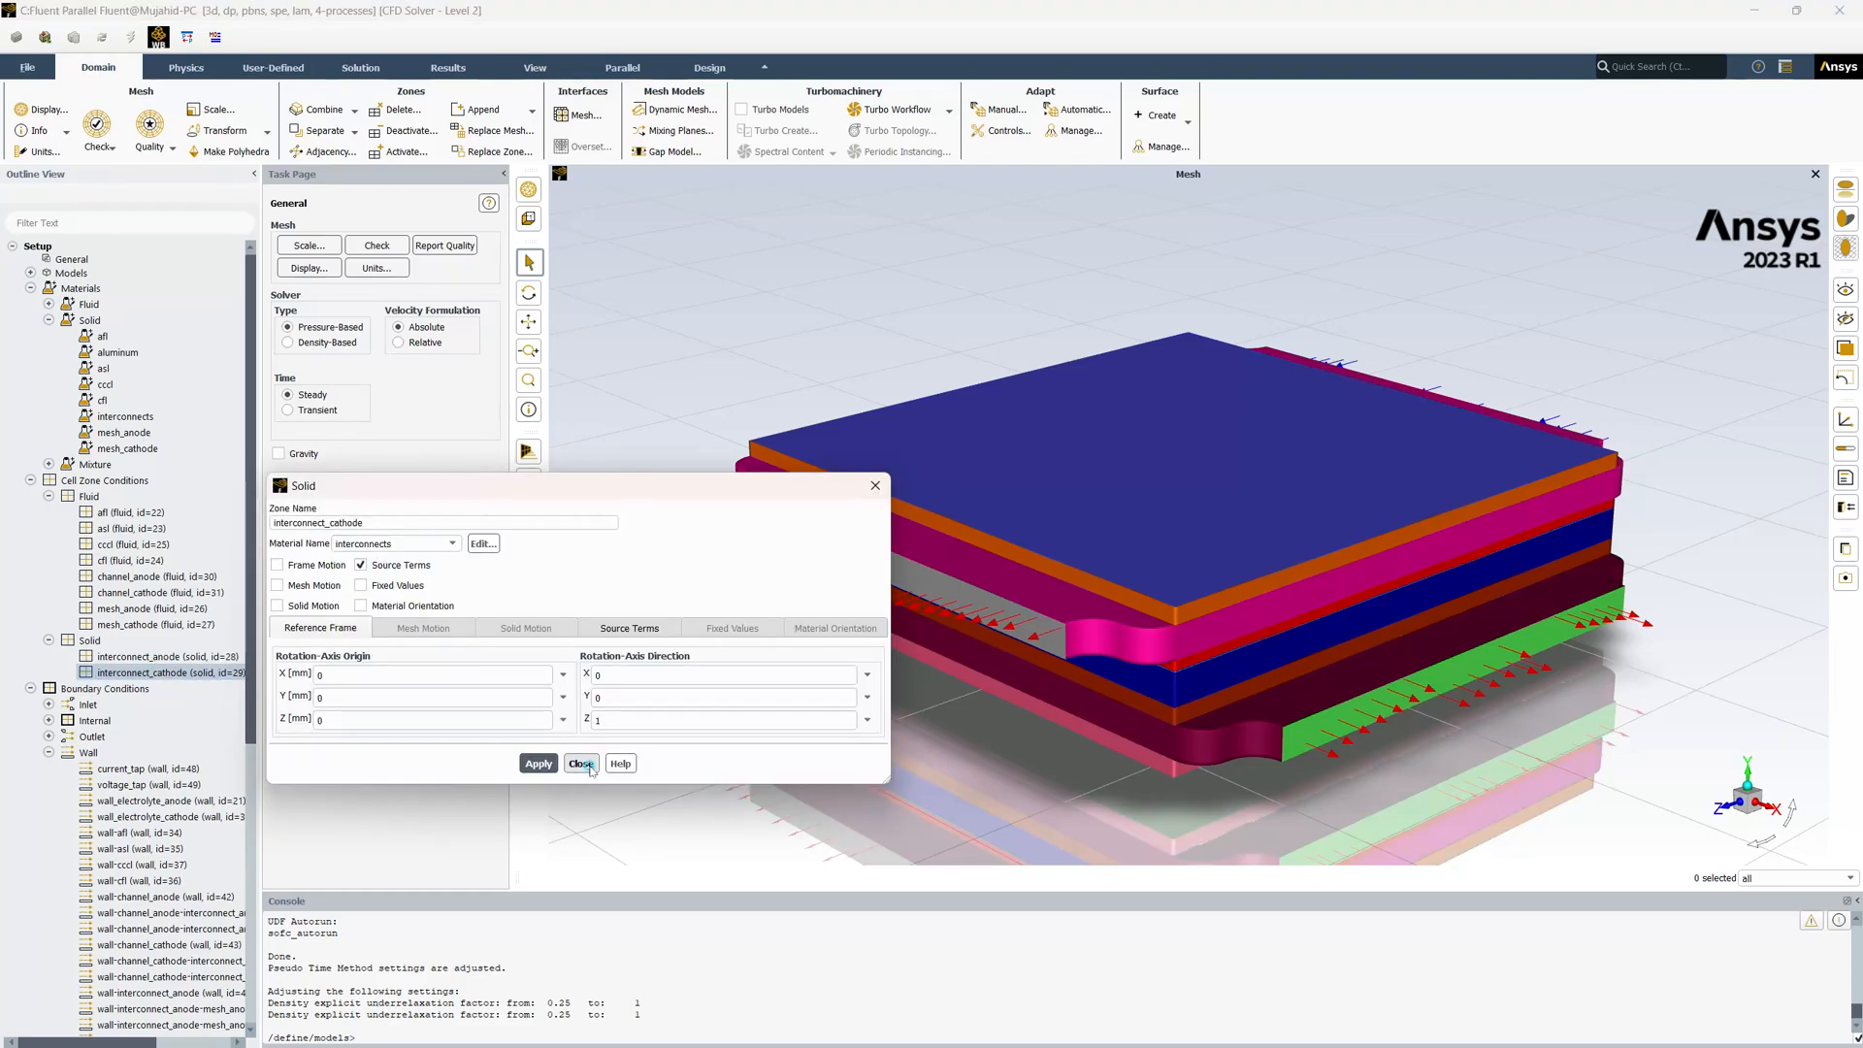
{"action": "left_click", "coordinate": [581, 764]}
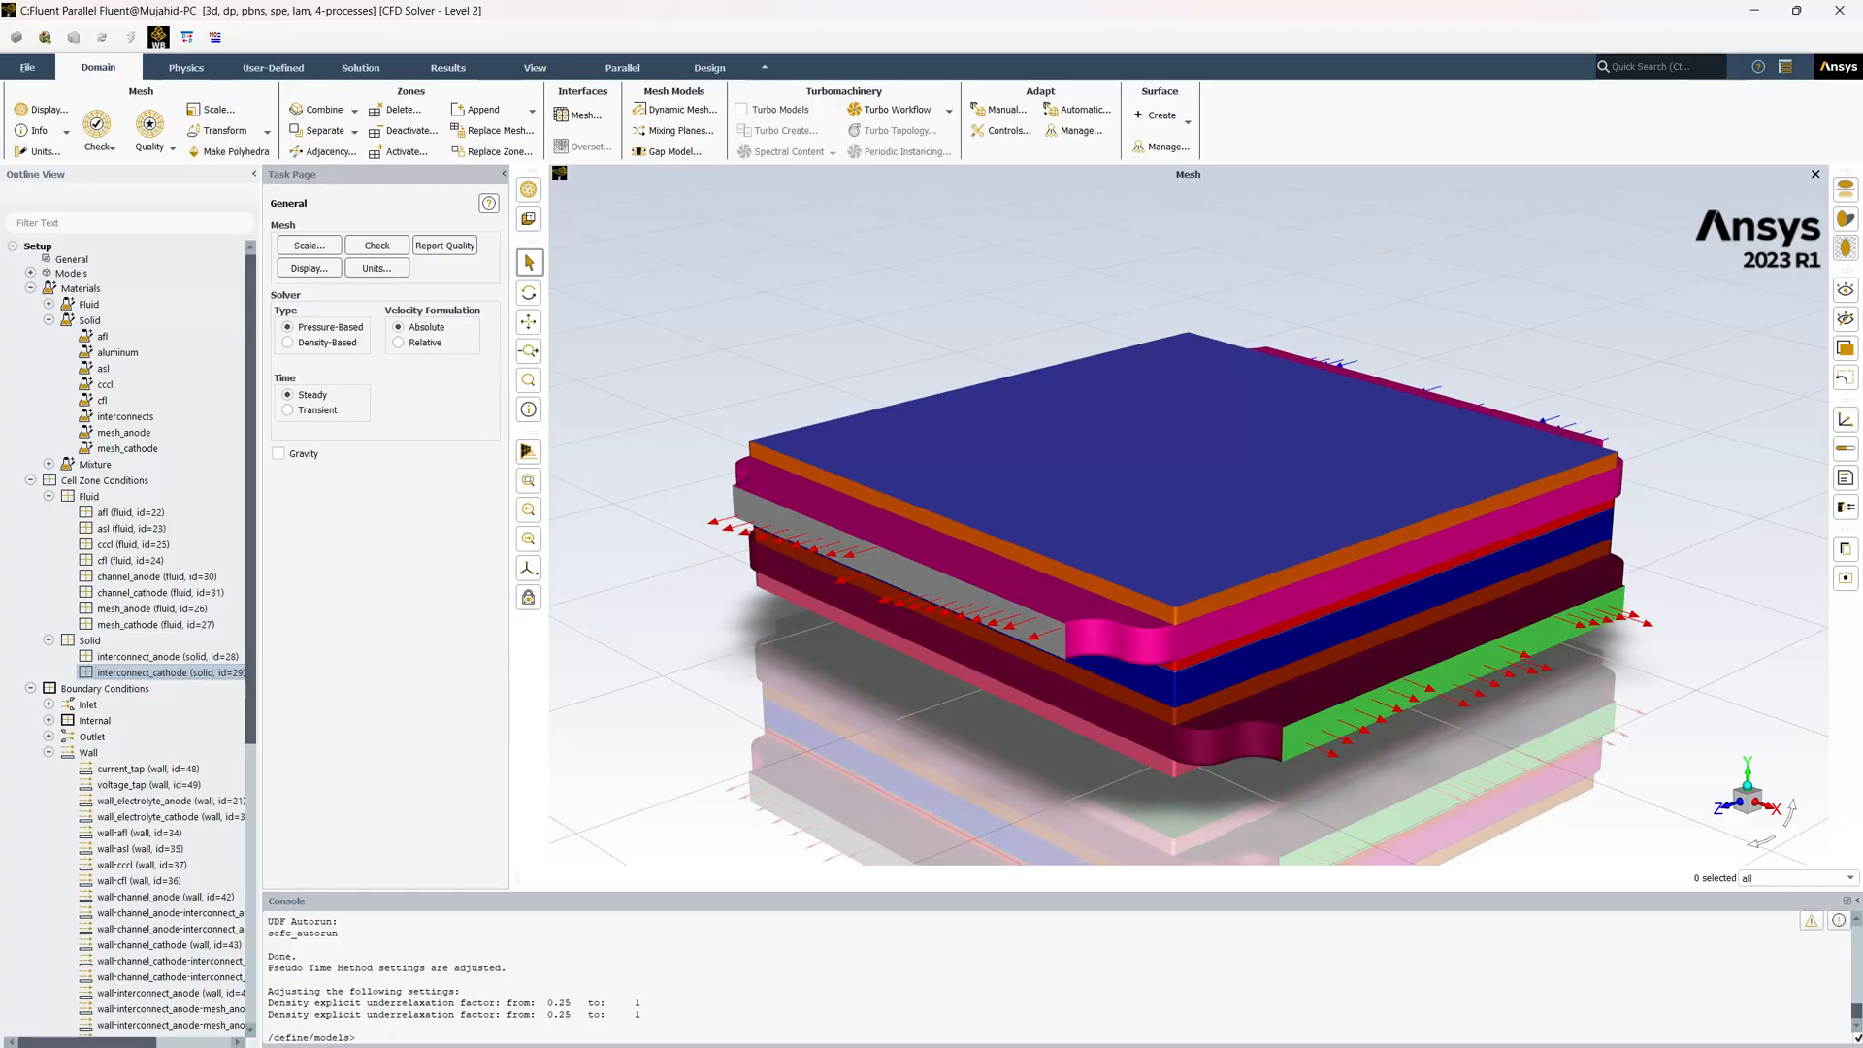
Change the inlet_anode boundary condition from velocity-inlet to the mass-flow-inlet type
{"action": "left_click", "coordinate": [30, 480]}
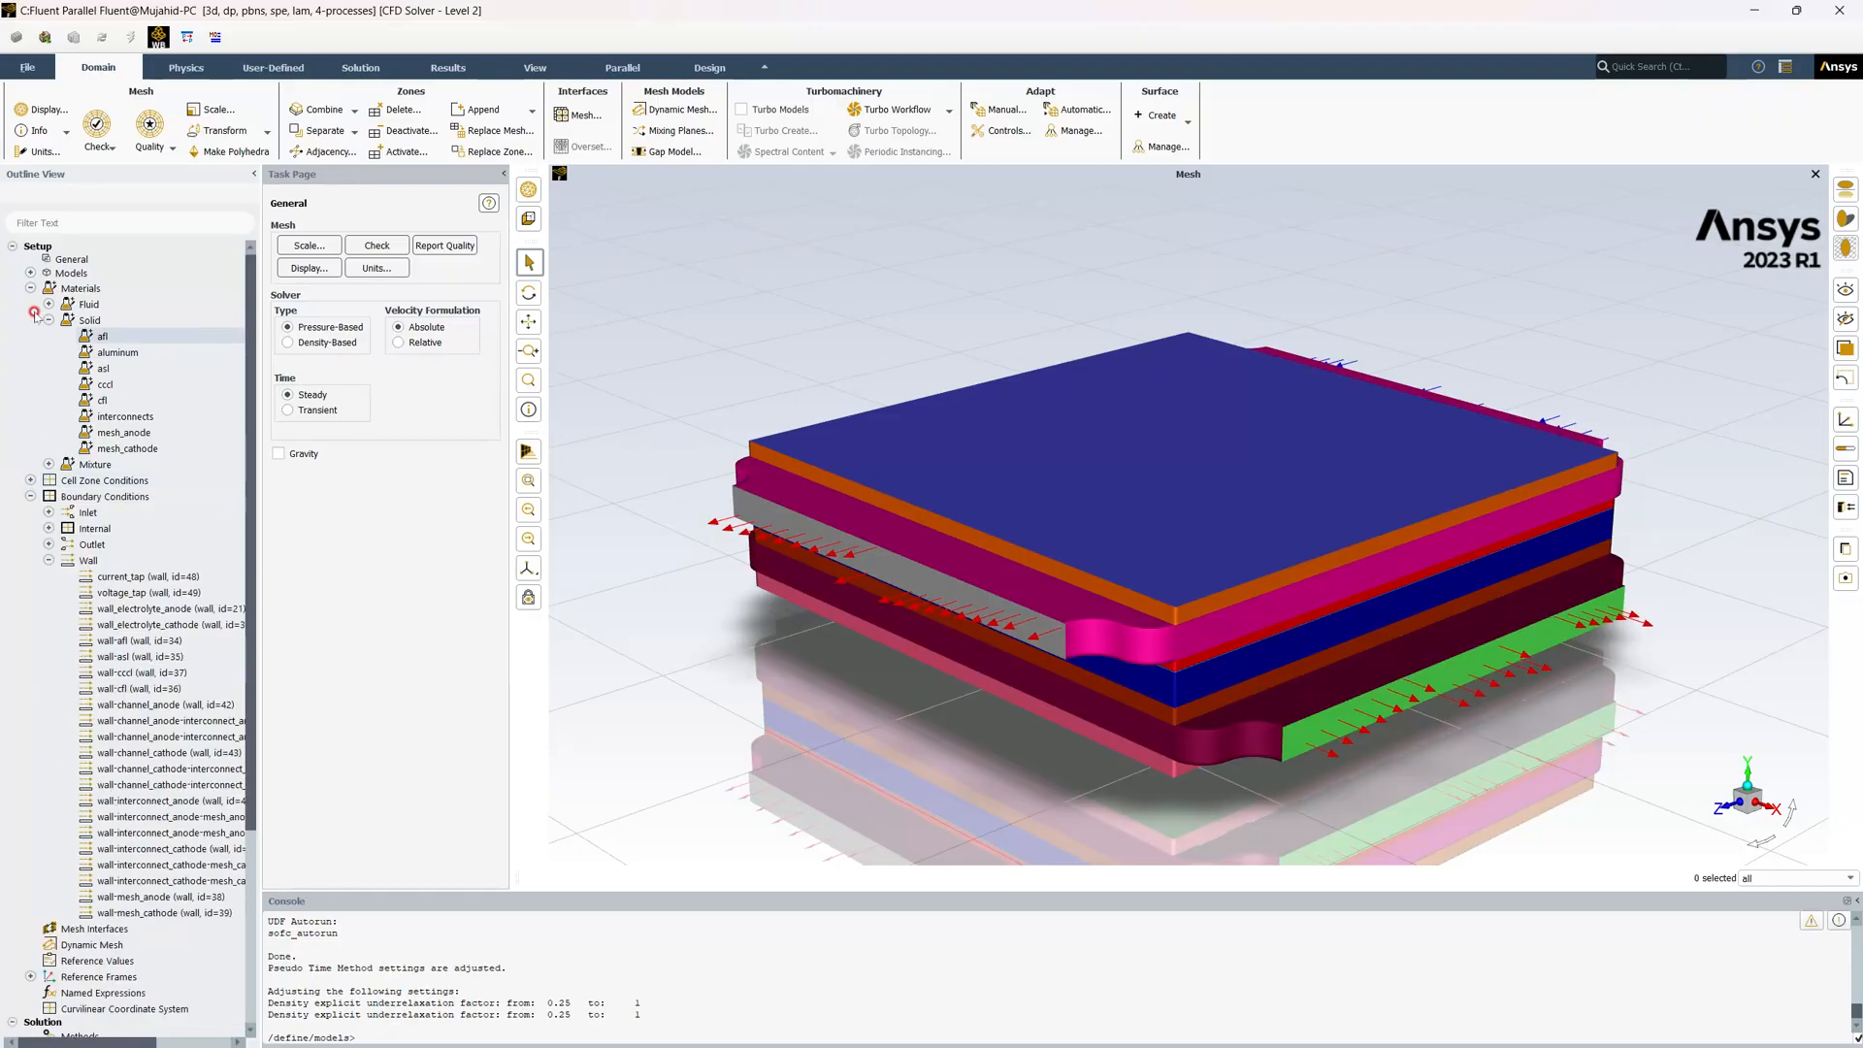
{"action": "left_click", "coordinate": [30, 289]}
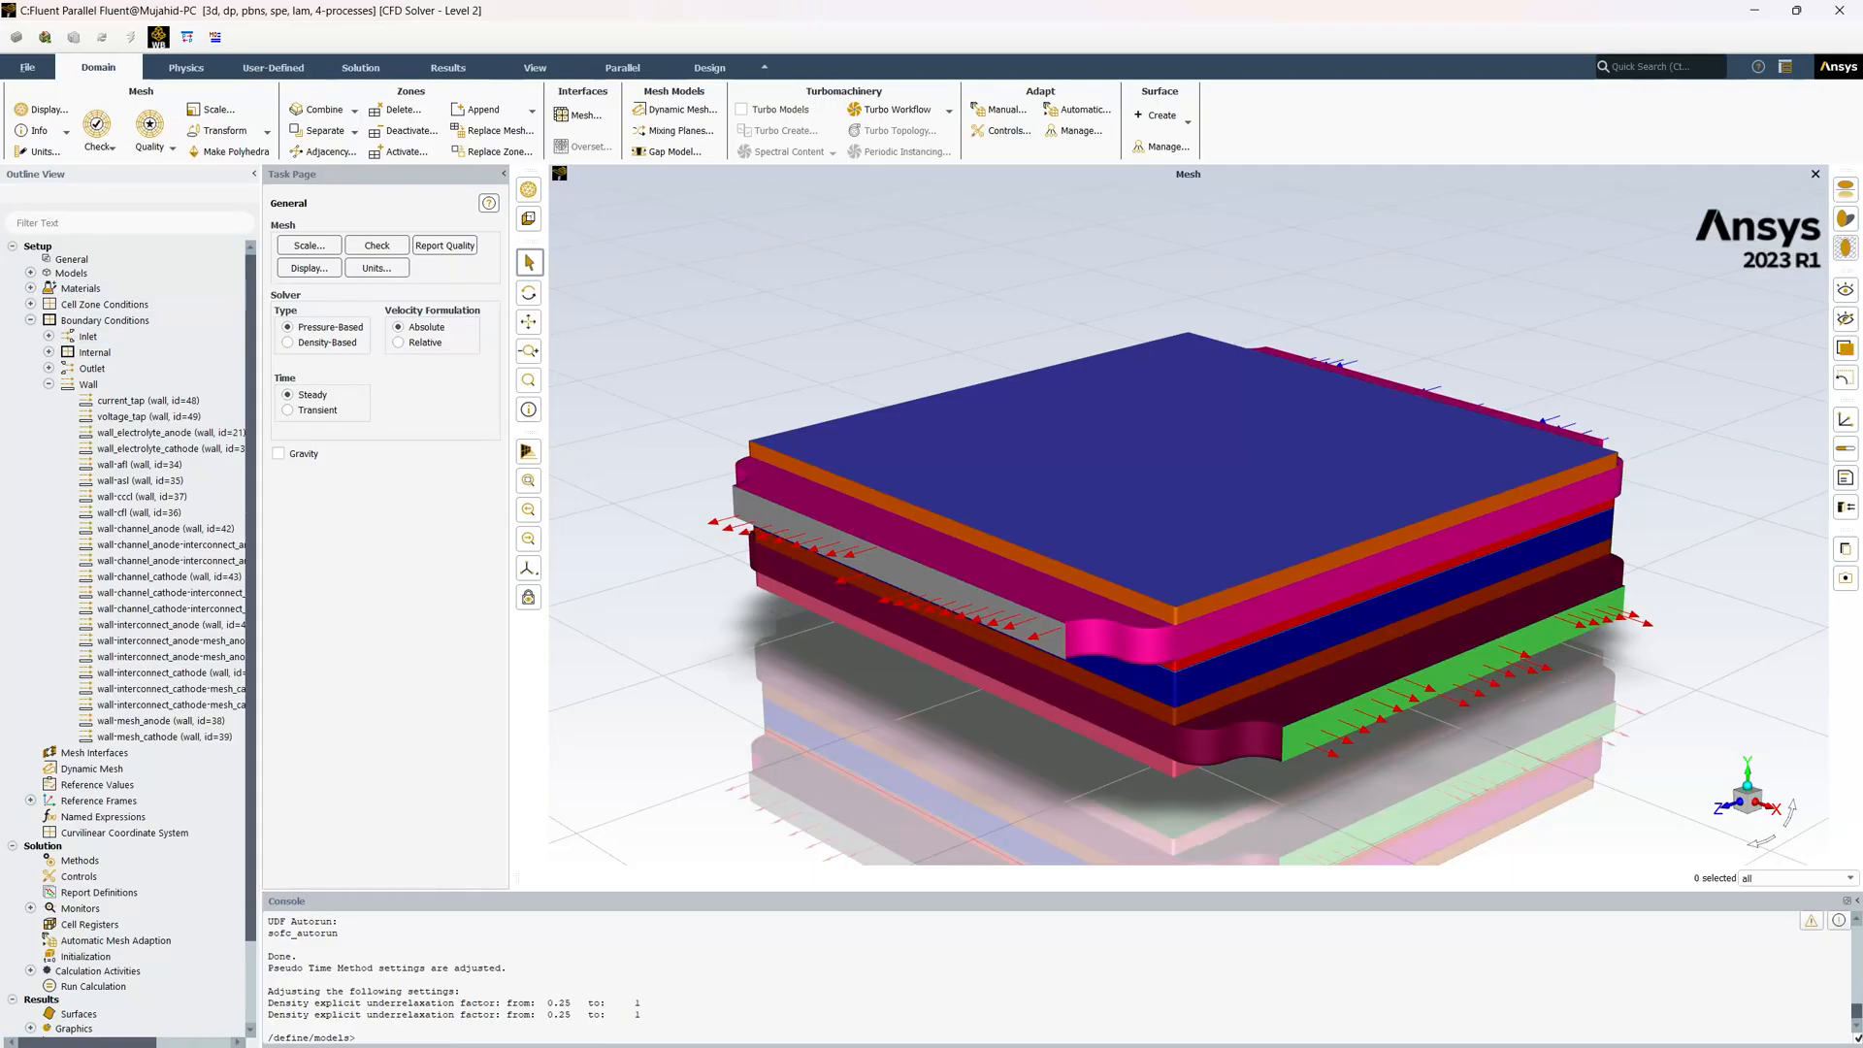
{"action": "left_click", "coordinate": [49, 335]}
{"action": "right_click", "coordinate": [143, 355]}
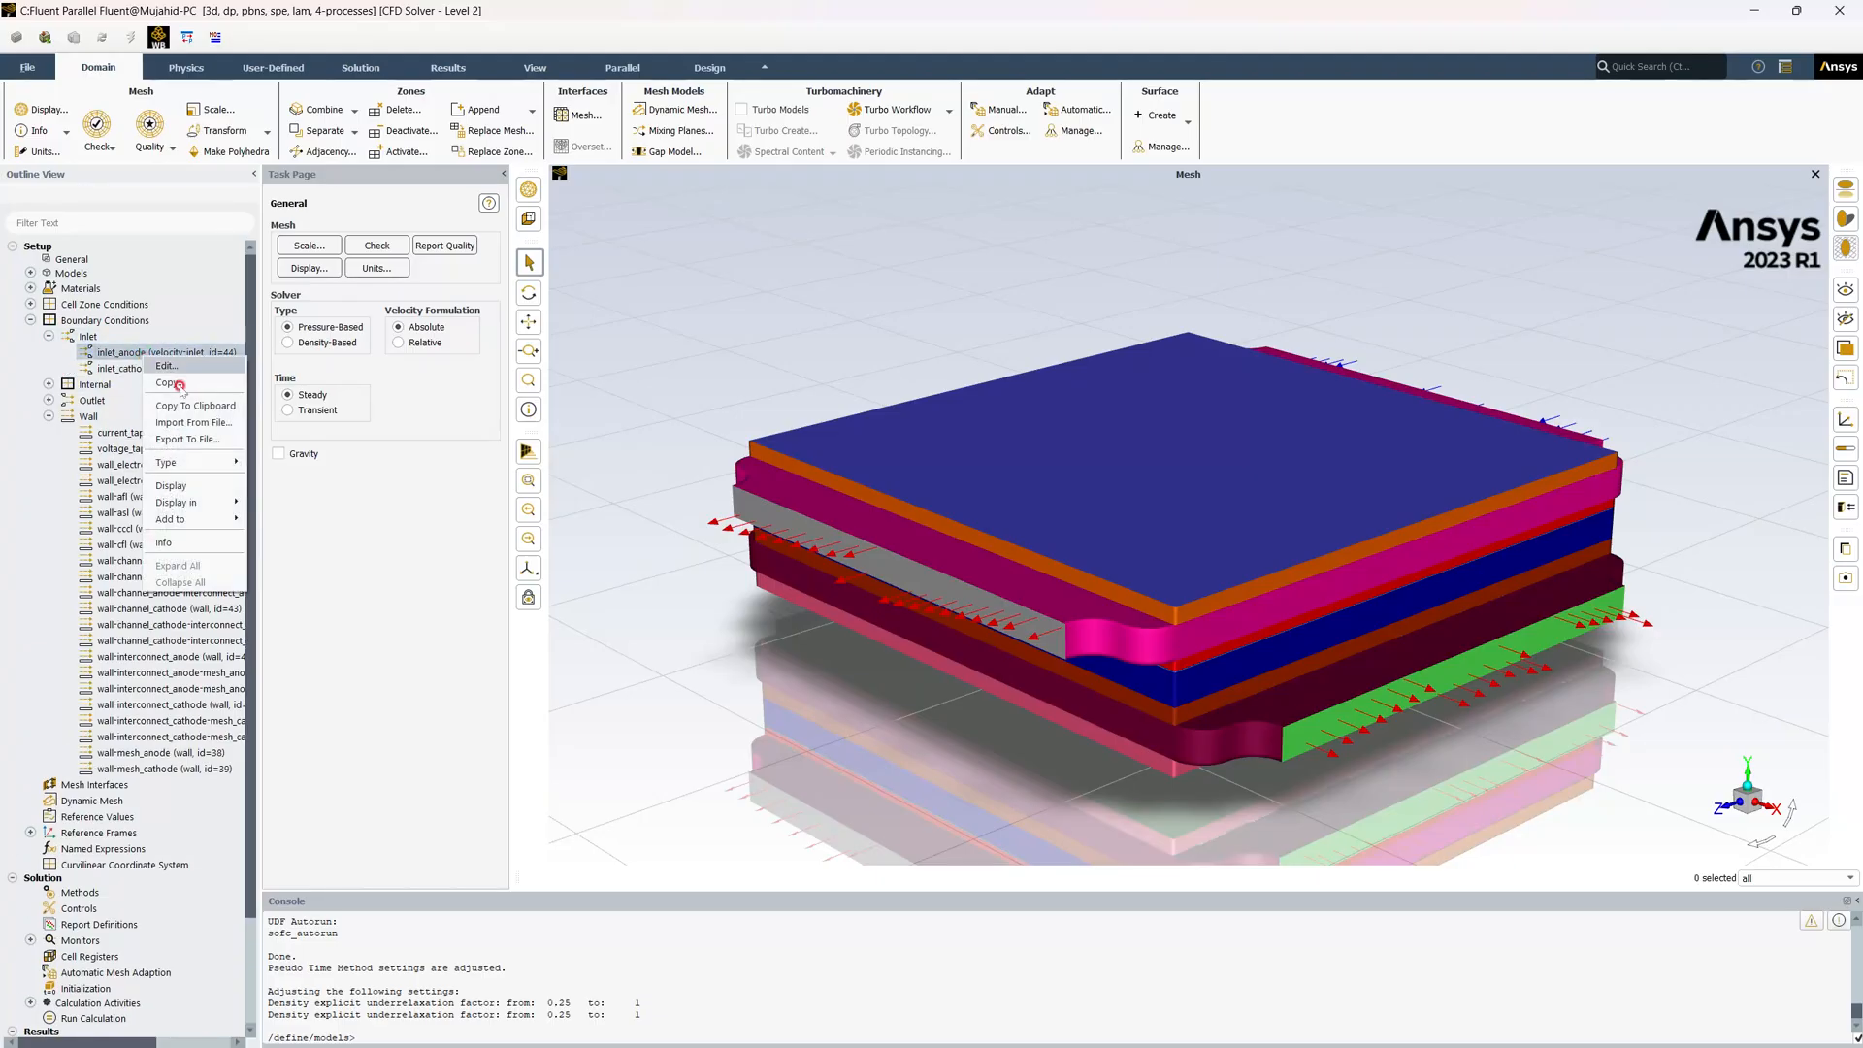
{"action": "mouse_move", "coordinate": [194, 462]}
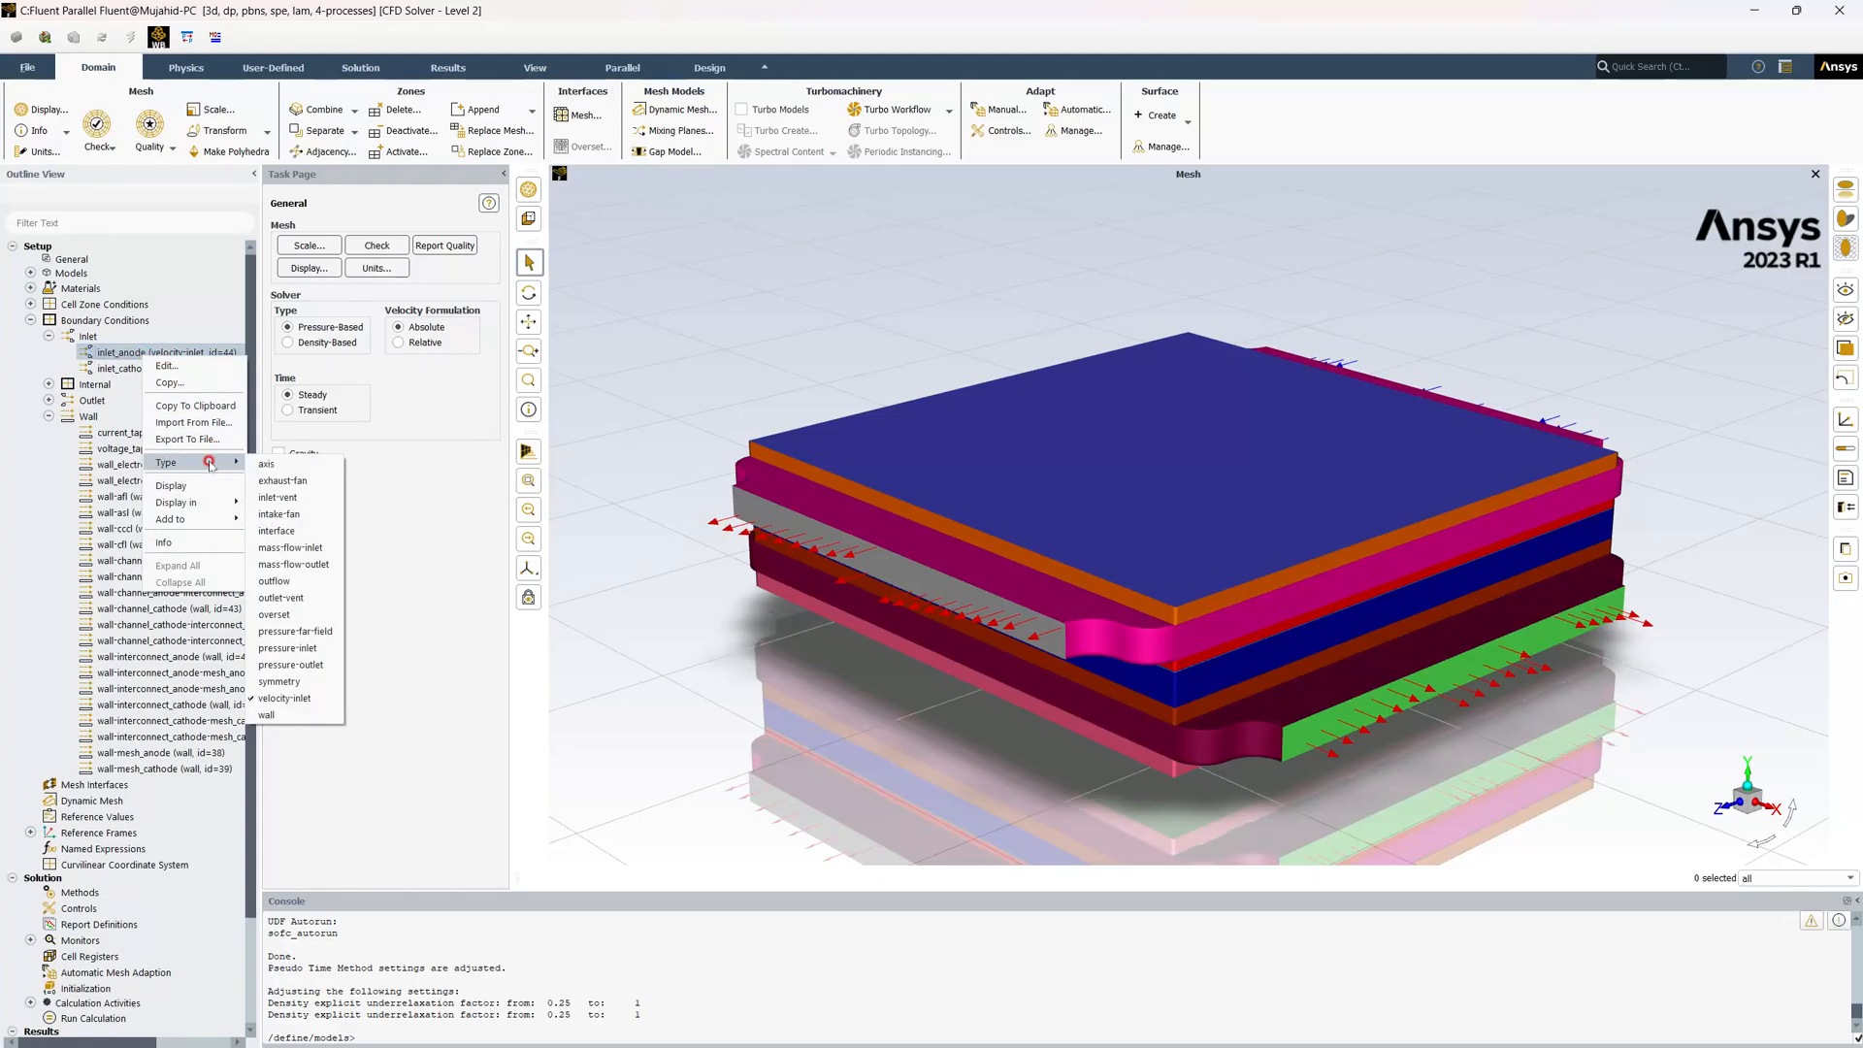
{"action": "left_click", "coordinate": [308, 549]}
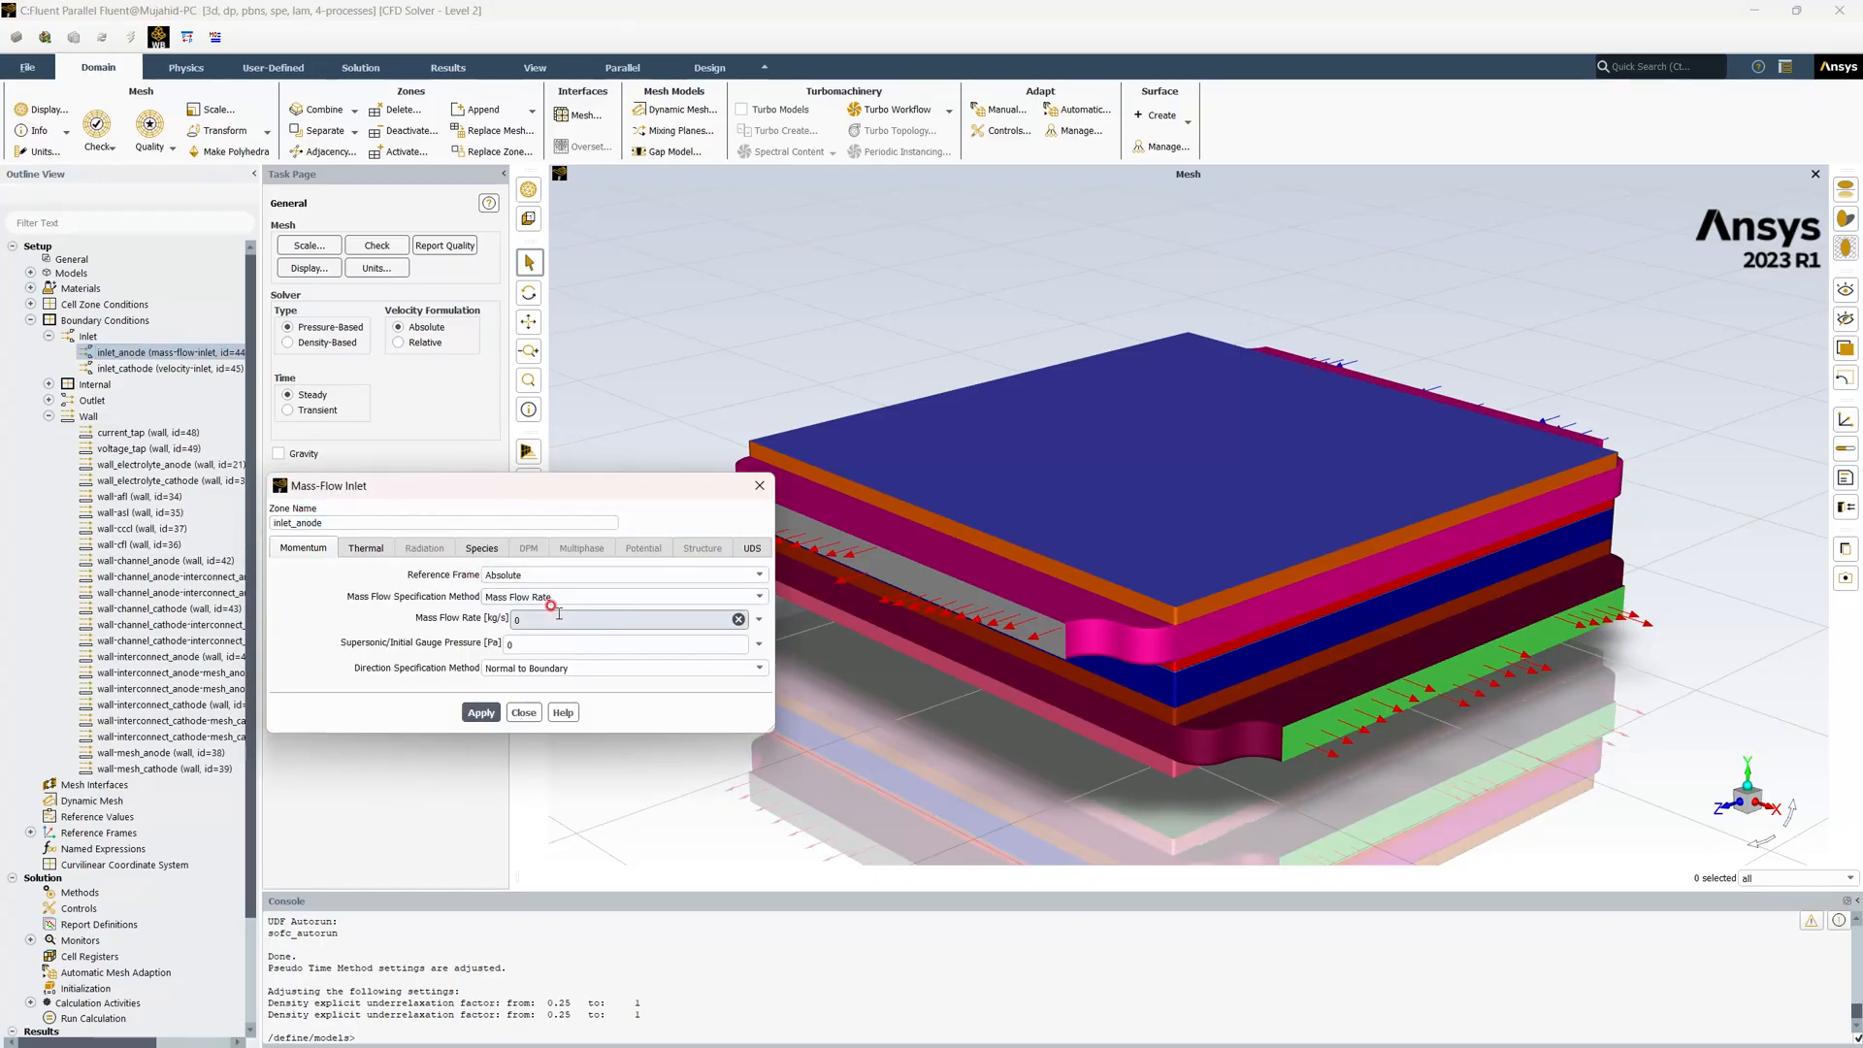
Set inlet_anode's mass flow rate to 2e-7 kg/s and its total temperature to 1023 K
{"action": "left_click_drag", "start_coordinate": [458, 601], "coordinate": [446, 602]}
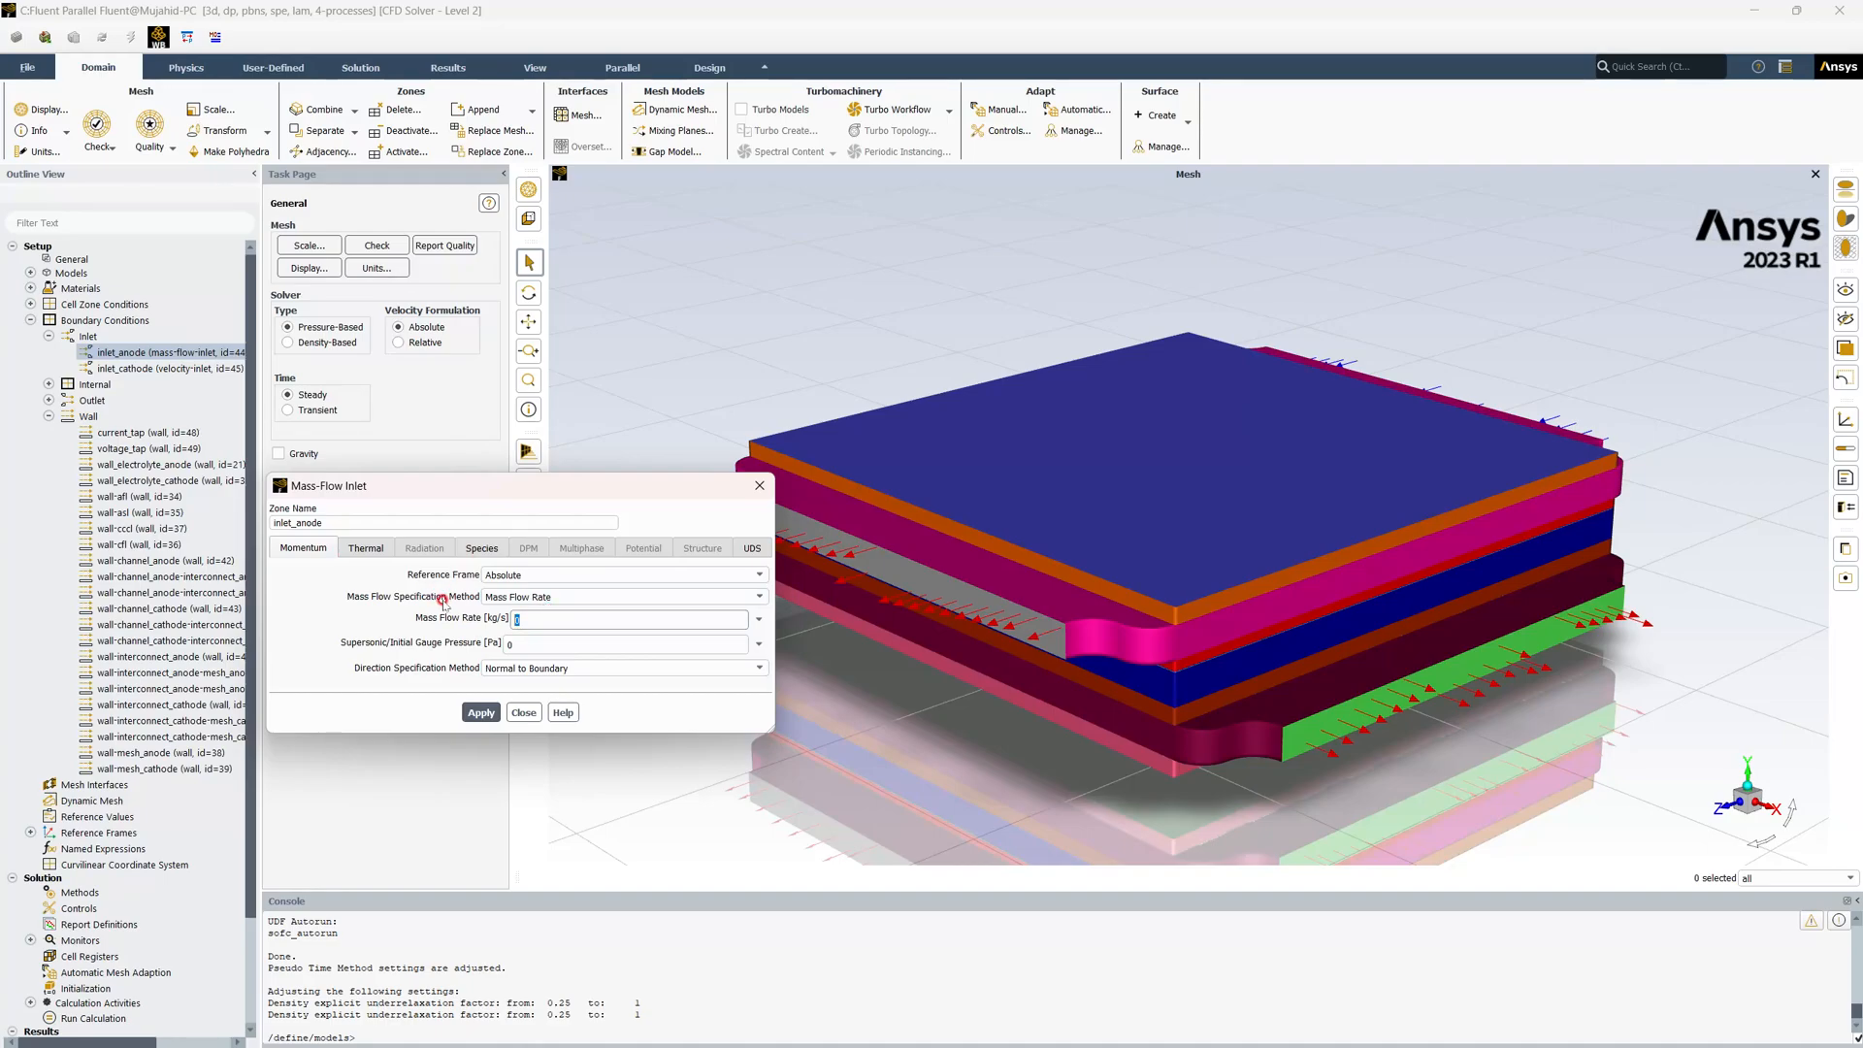
{"action": "type", "text": "2e-7"}
{"action": "left_click", "coordinate": [366, 548]}
{"action": "left_click_drag", "start_coordinate": [417, 576], "coordinate": [313, 574]}
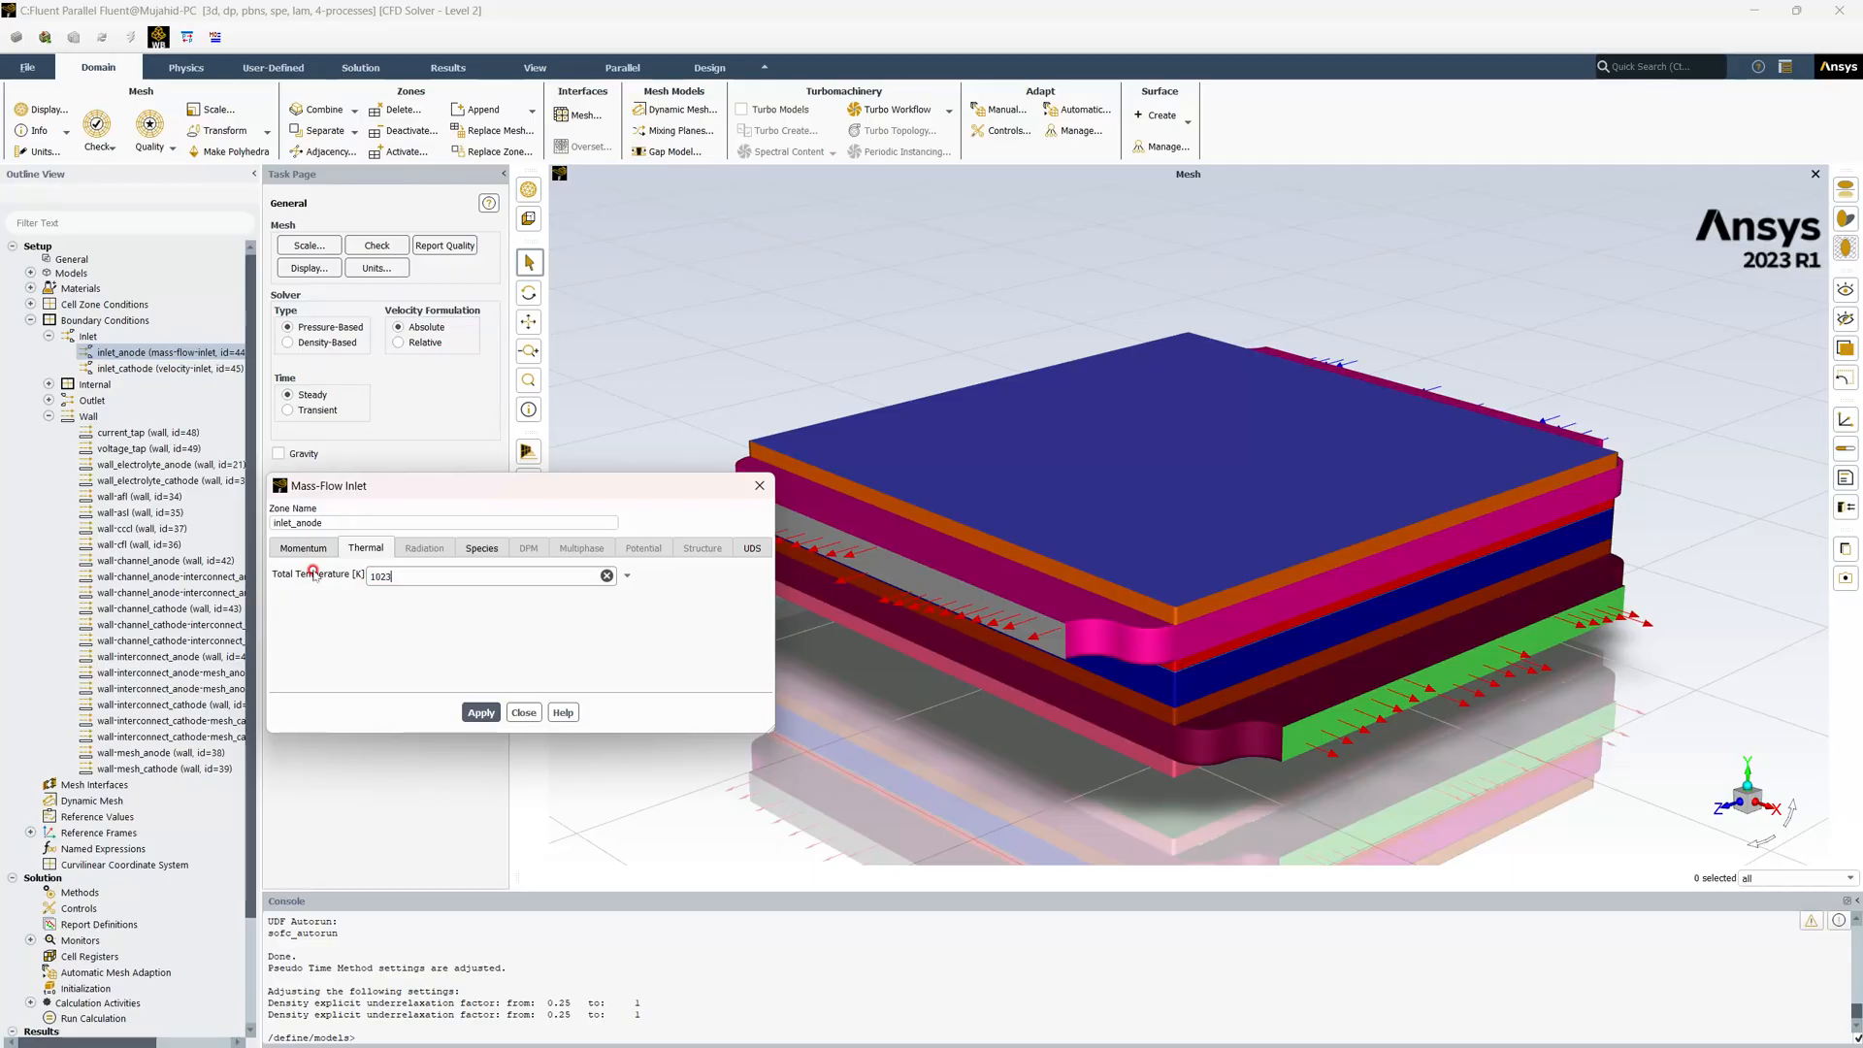
Specify inlet_anode's species as mole fractions, with h2o at 0.03 and h2 at 0.97, and apply the settings
{"action": "left_click", "coordinate": [482, 548]}
{"action": "left_click", "coordinate": [361, 604]}
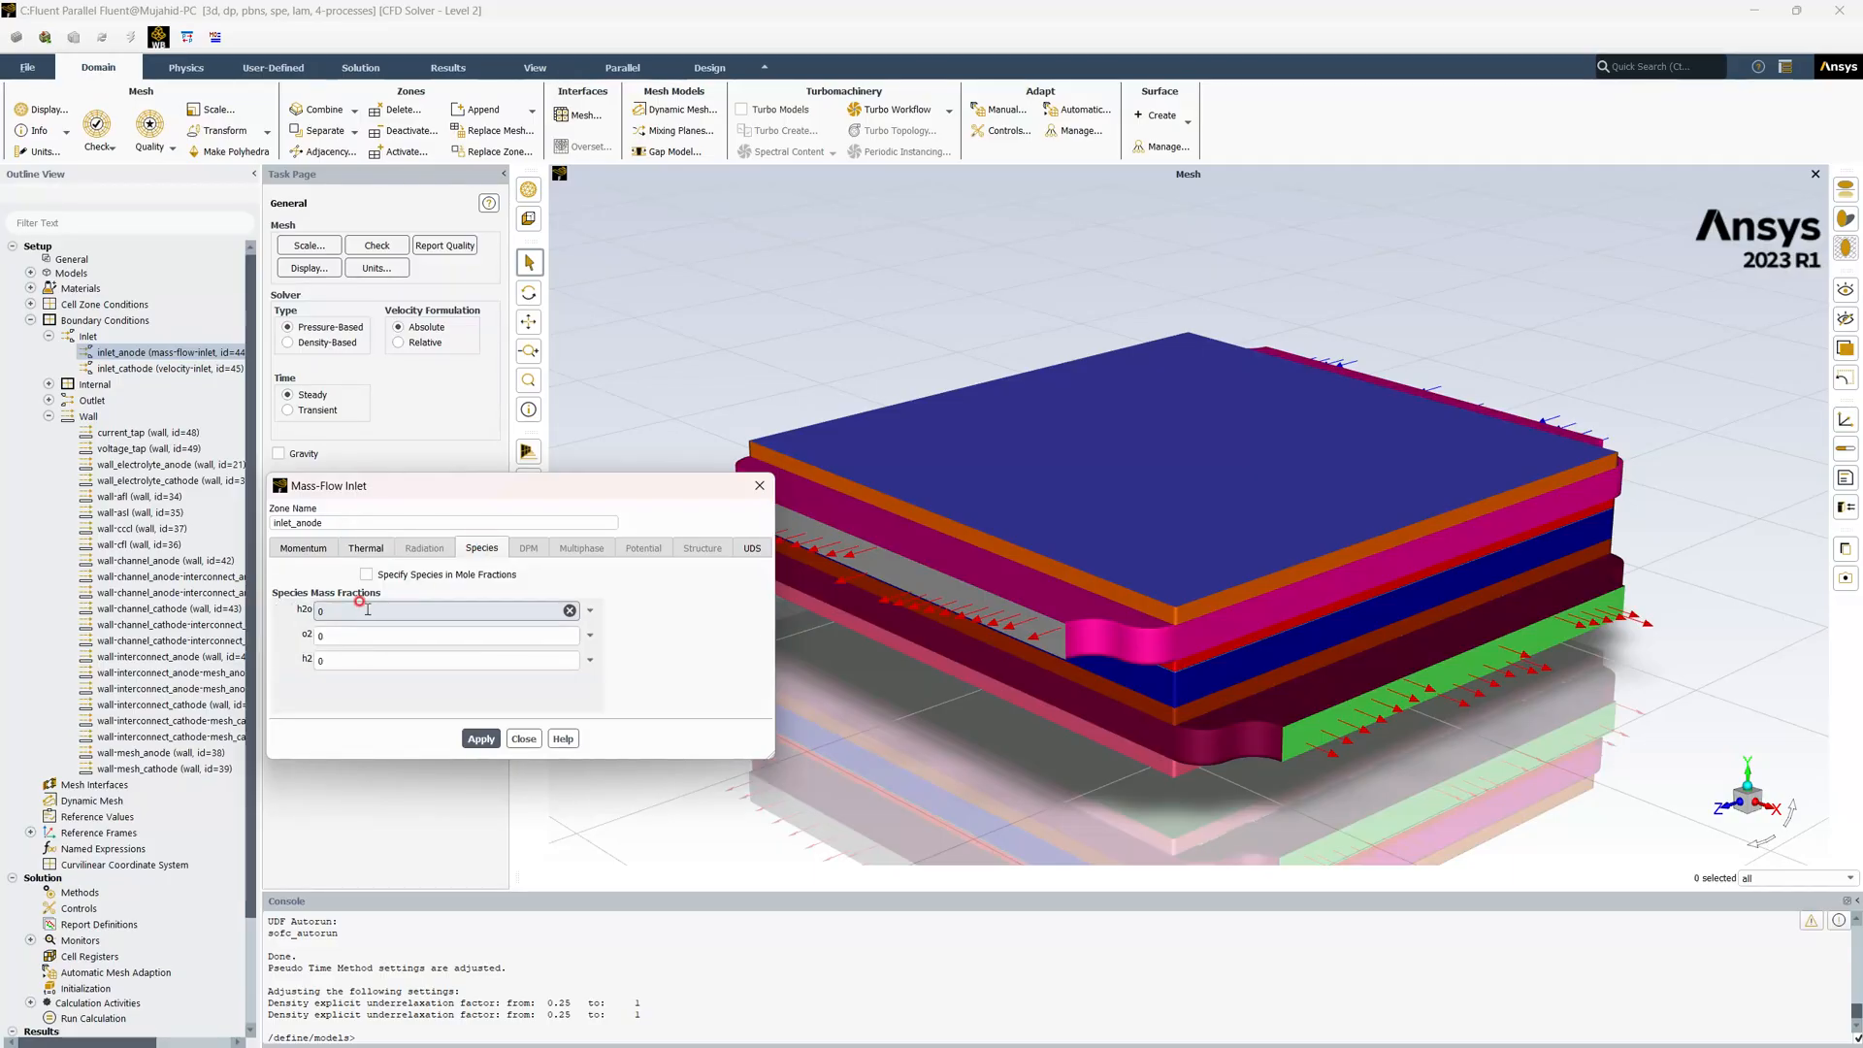
{"action": "left_click", "coordinate": [368, 575]}
{"action": "left_click", "coordinate": [347, 605]}
{"action": "type", "text": "0.03"}
{"action": "left_click", "coordinate": [344, 660]}
{"action": "left_click_drag", "start_coordinate": [349, 665], "coordinate": [288, 669]}
{"action": "type", "text": "0.97"}
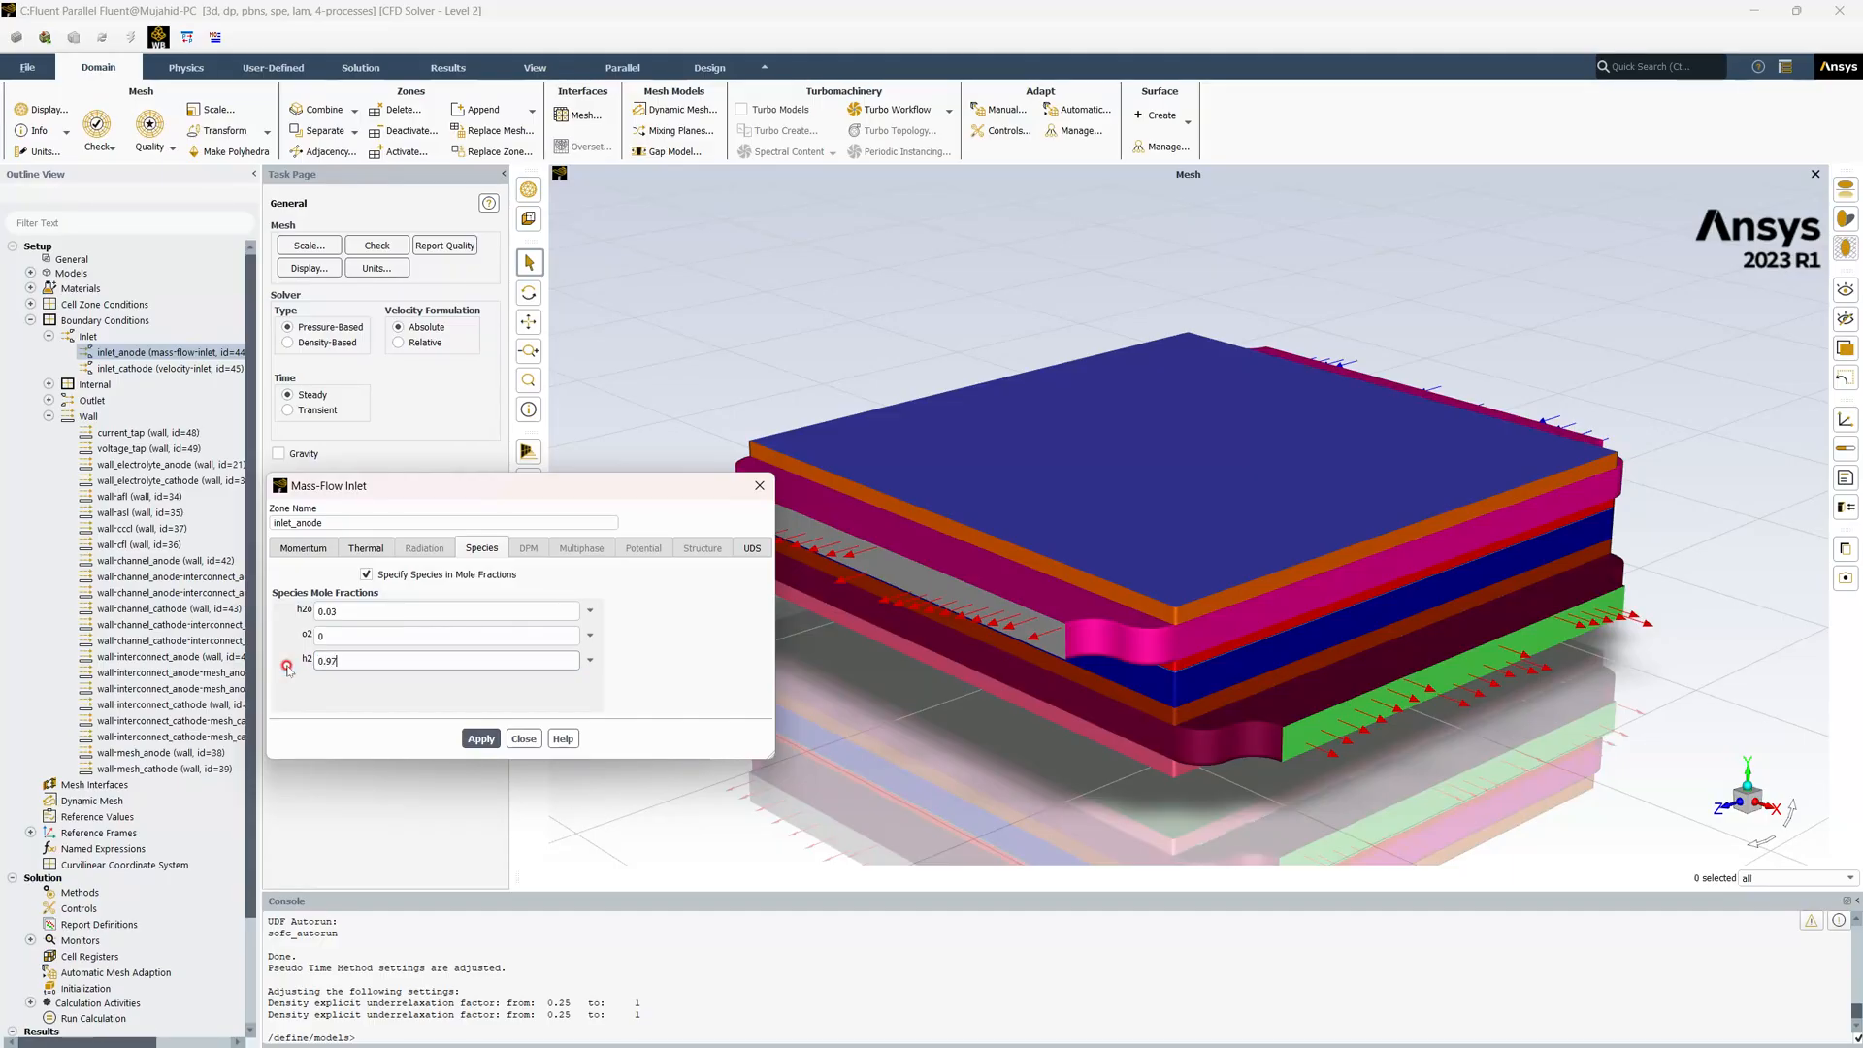
{"action": "left_click", "coordinate": [478, 738]}
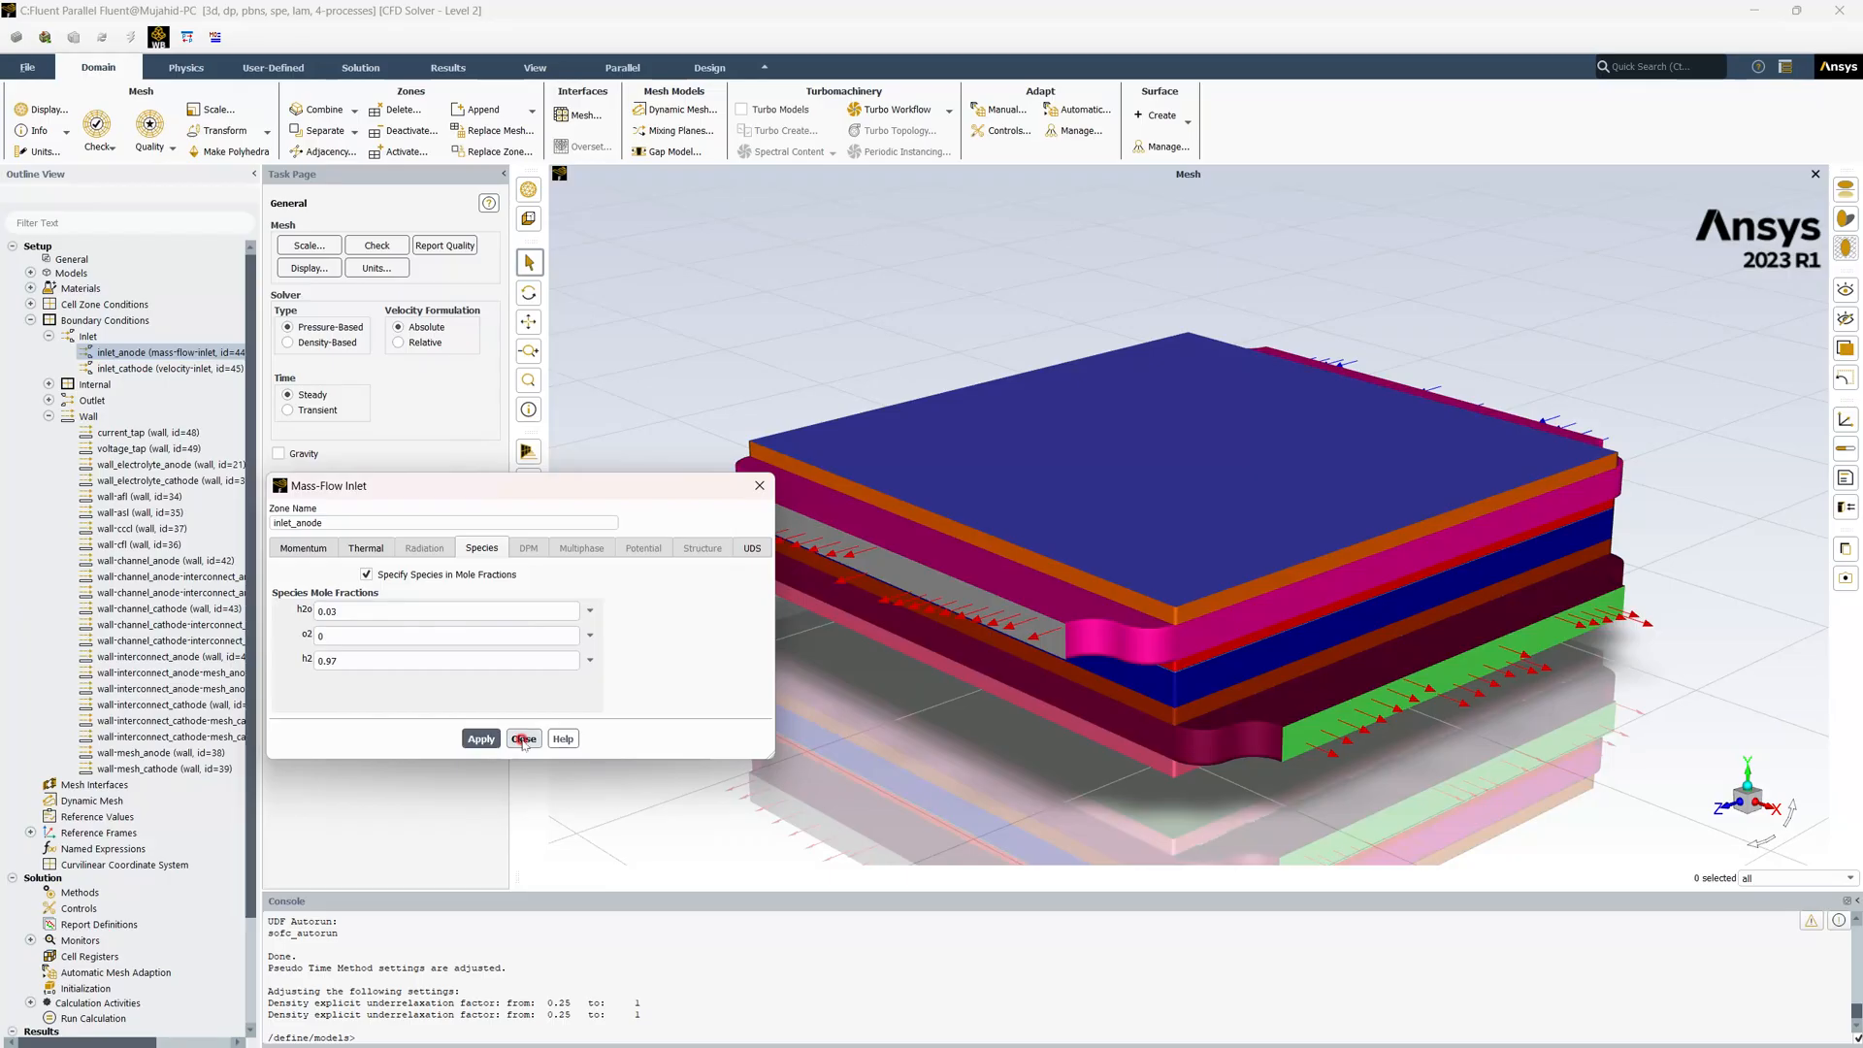
{"action": "left_click", "coordinate": [523, 738]}
Change inlet_cathode to the mass-flow-inlet type and set its mass flow rate to 8e-6 kg/s
{"action": "right_click", "coordinate": [146, 370]}
{"action": "left_click", "coordinate": [194, 399]}
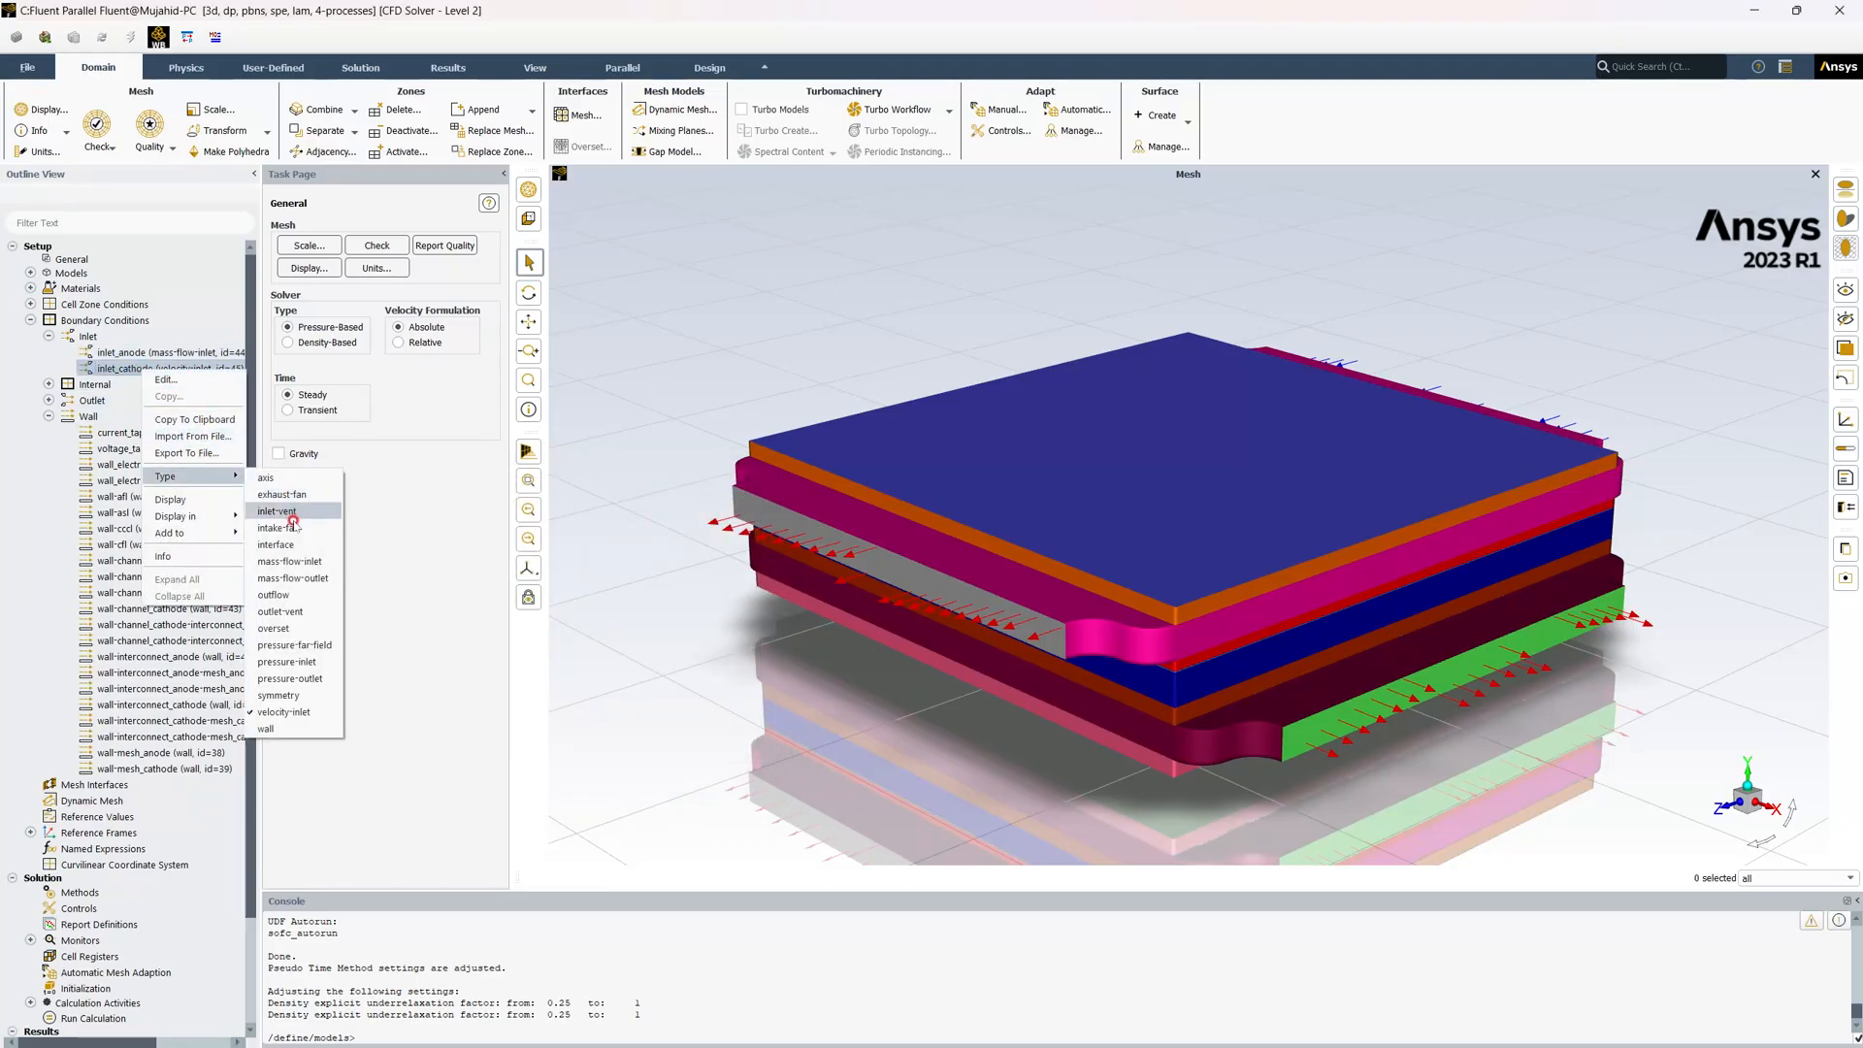
{"action": "left_click", "coordinate": [289, 561]}
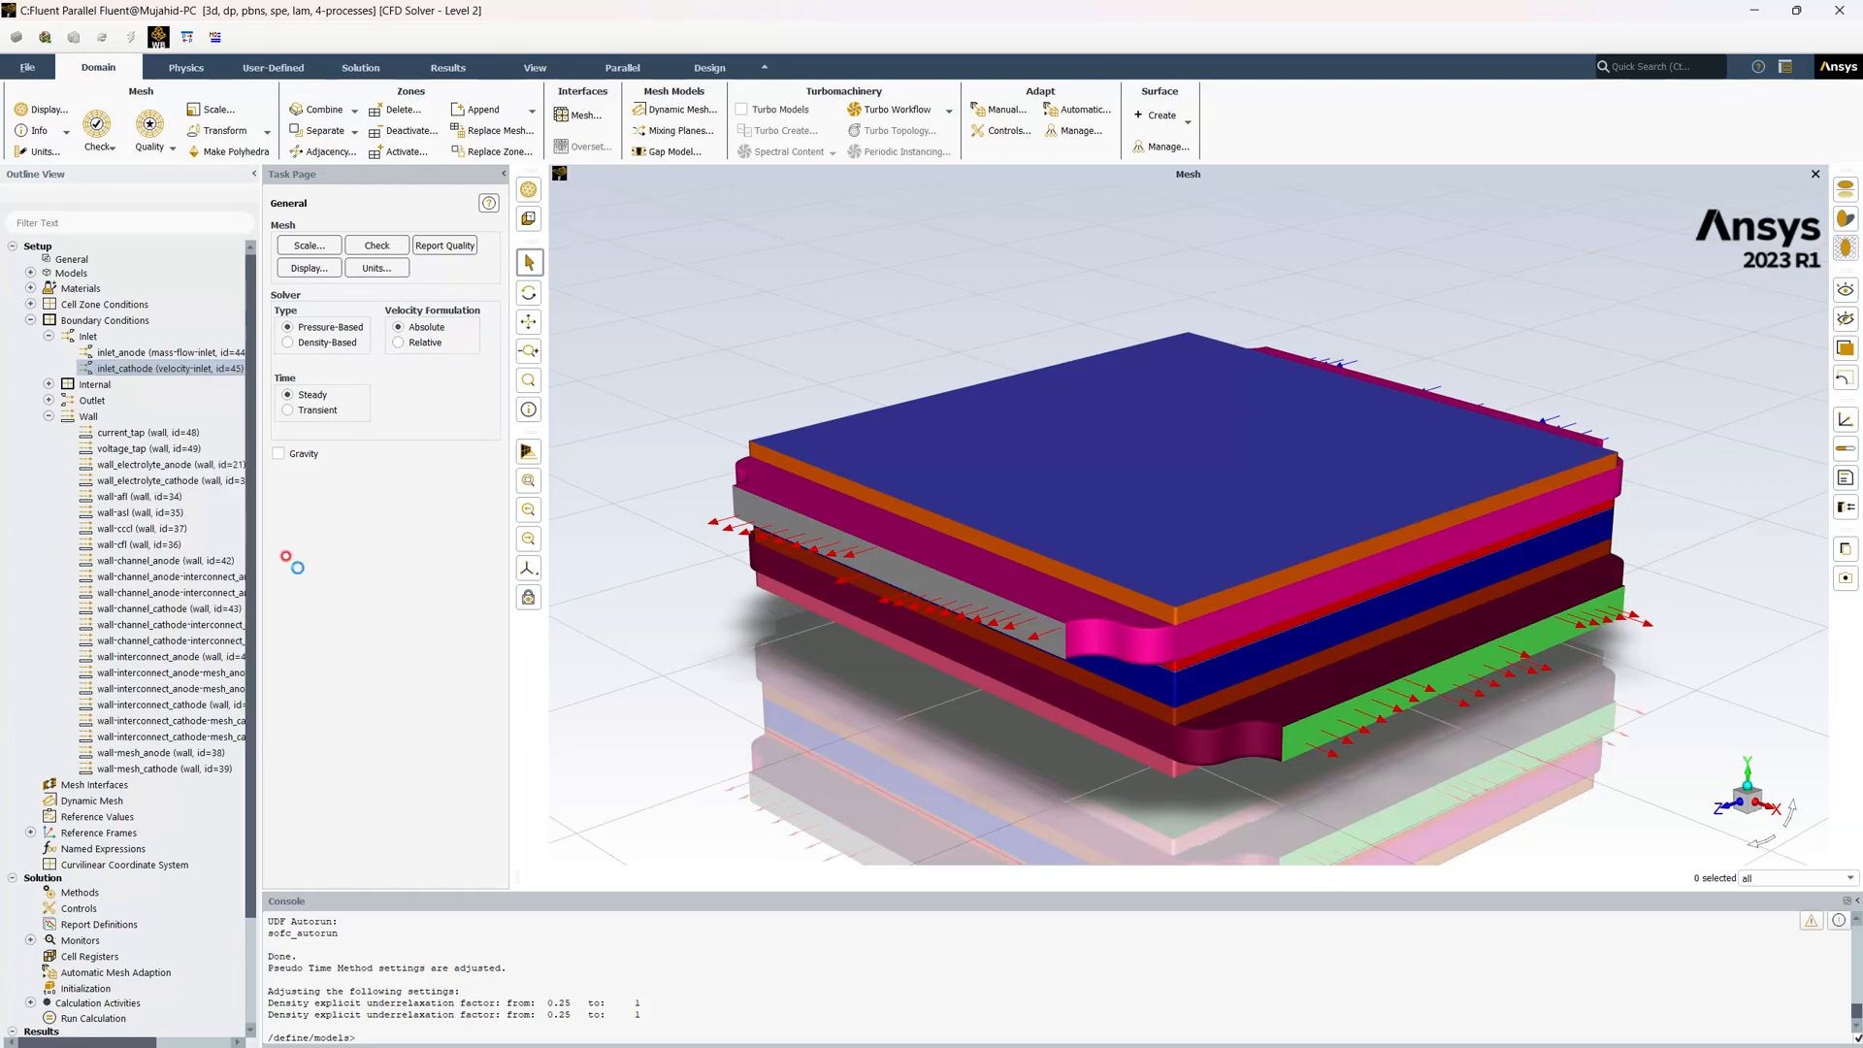
{"action": "left_click", "coordinate": [540, 598]}
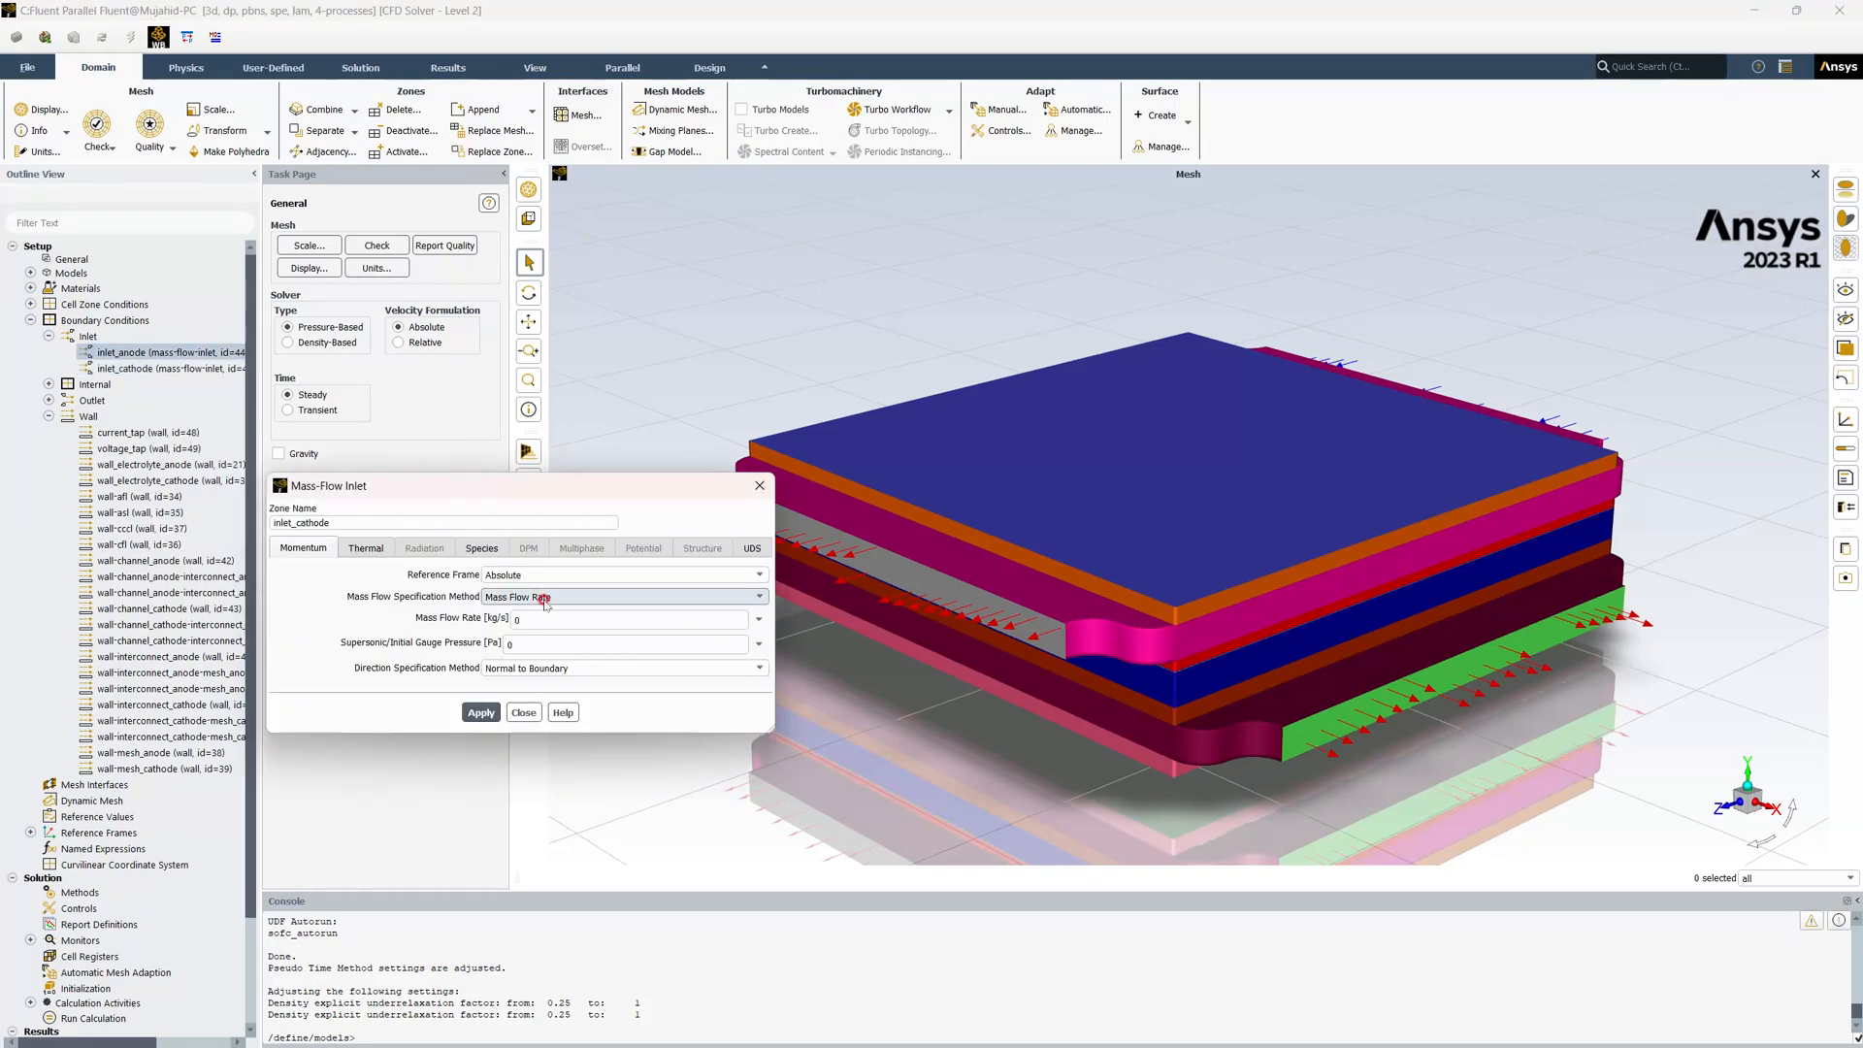
{"action": "left_click", "coordinate": [451, 613]}
{"action": "type", "text": "8e-6"}
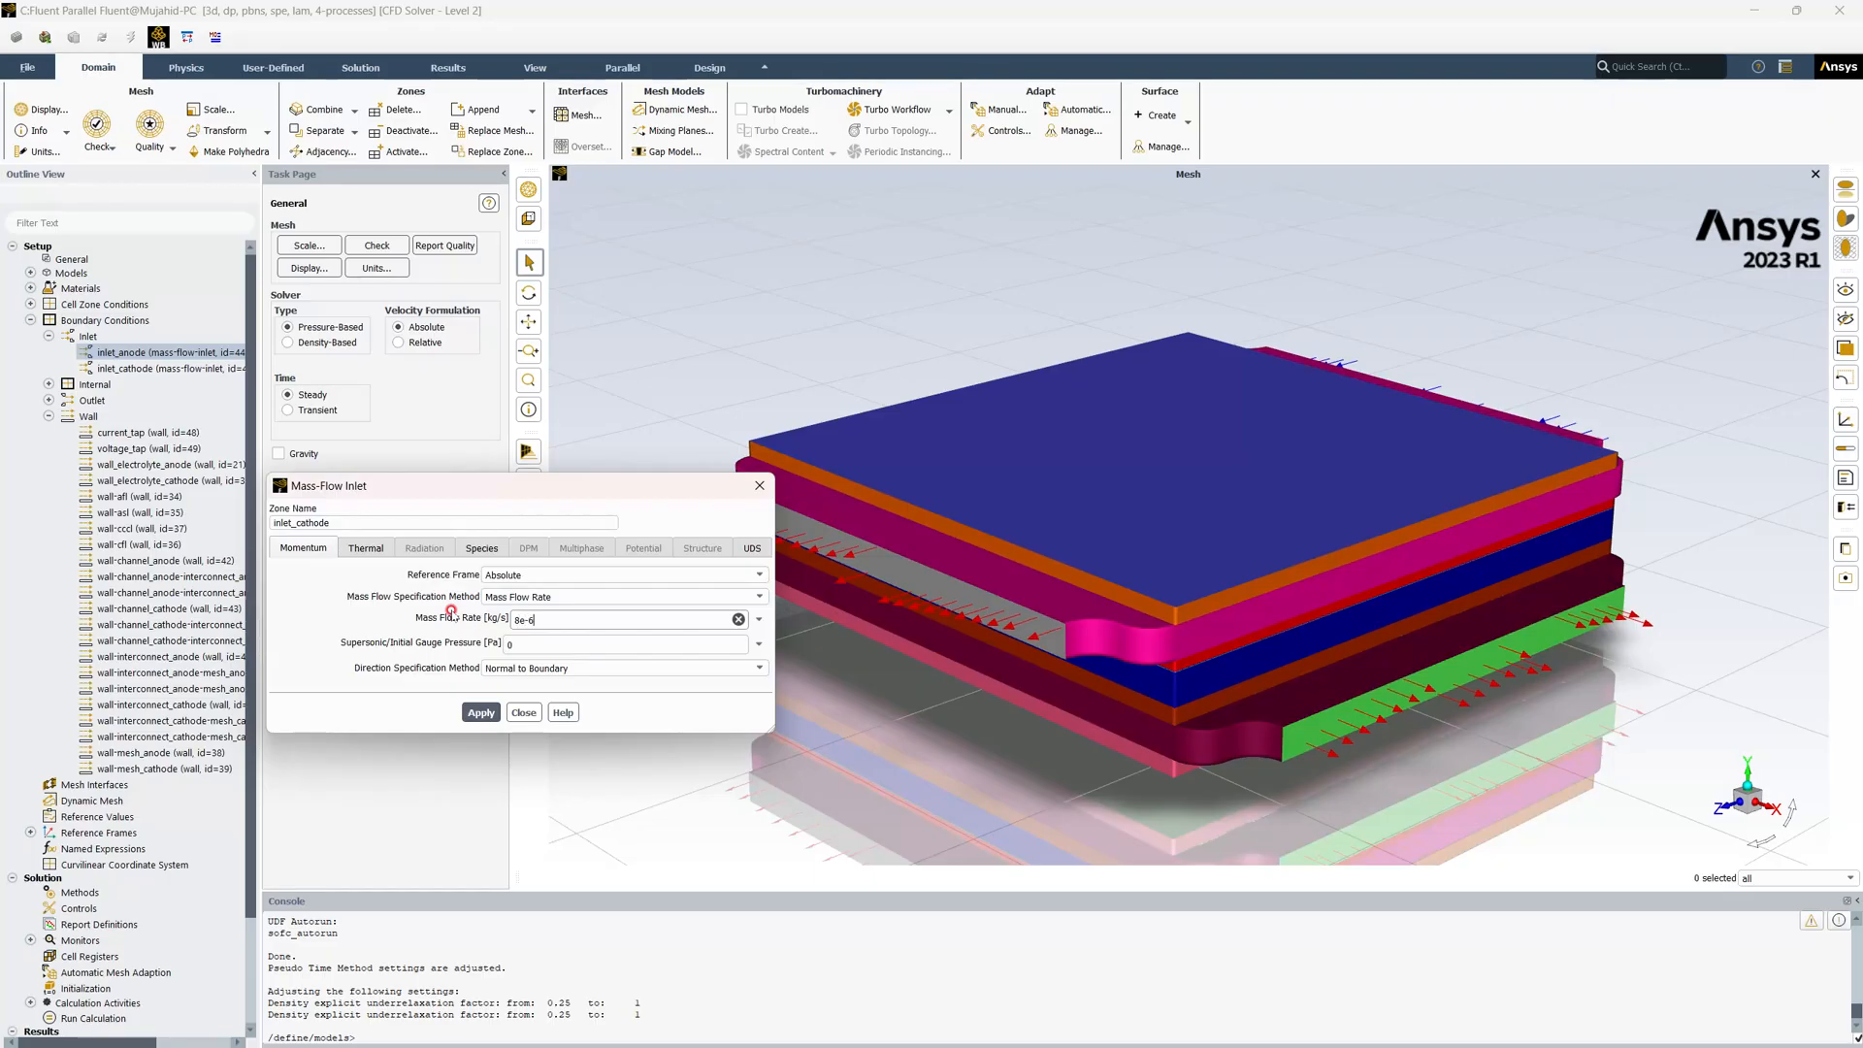
Enter the total temperature for the inlet_cathode boundary condition
{"action": "left_click", "coordinate": [425, 549]}
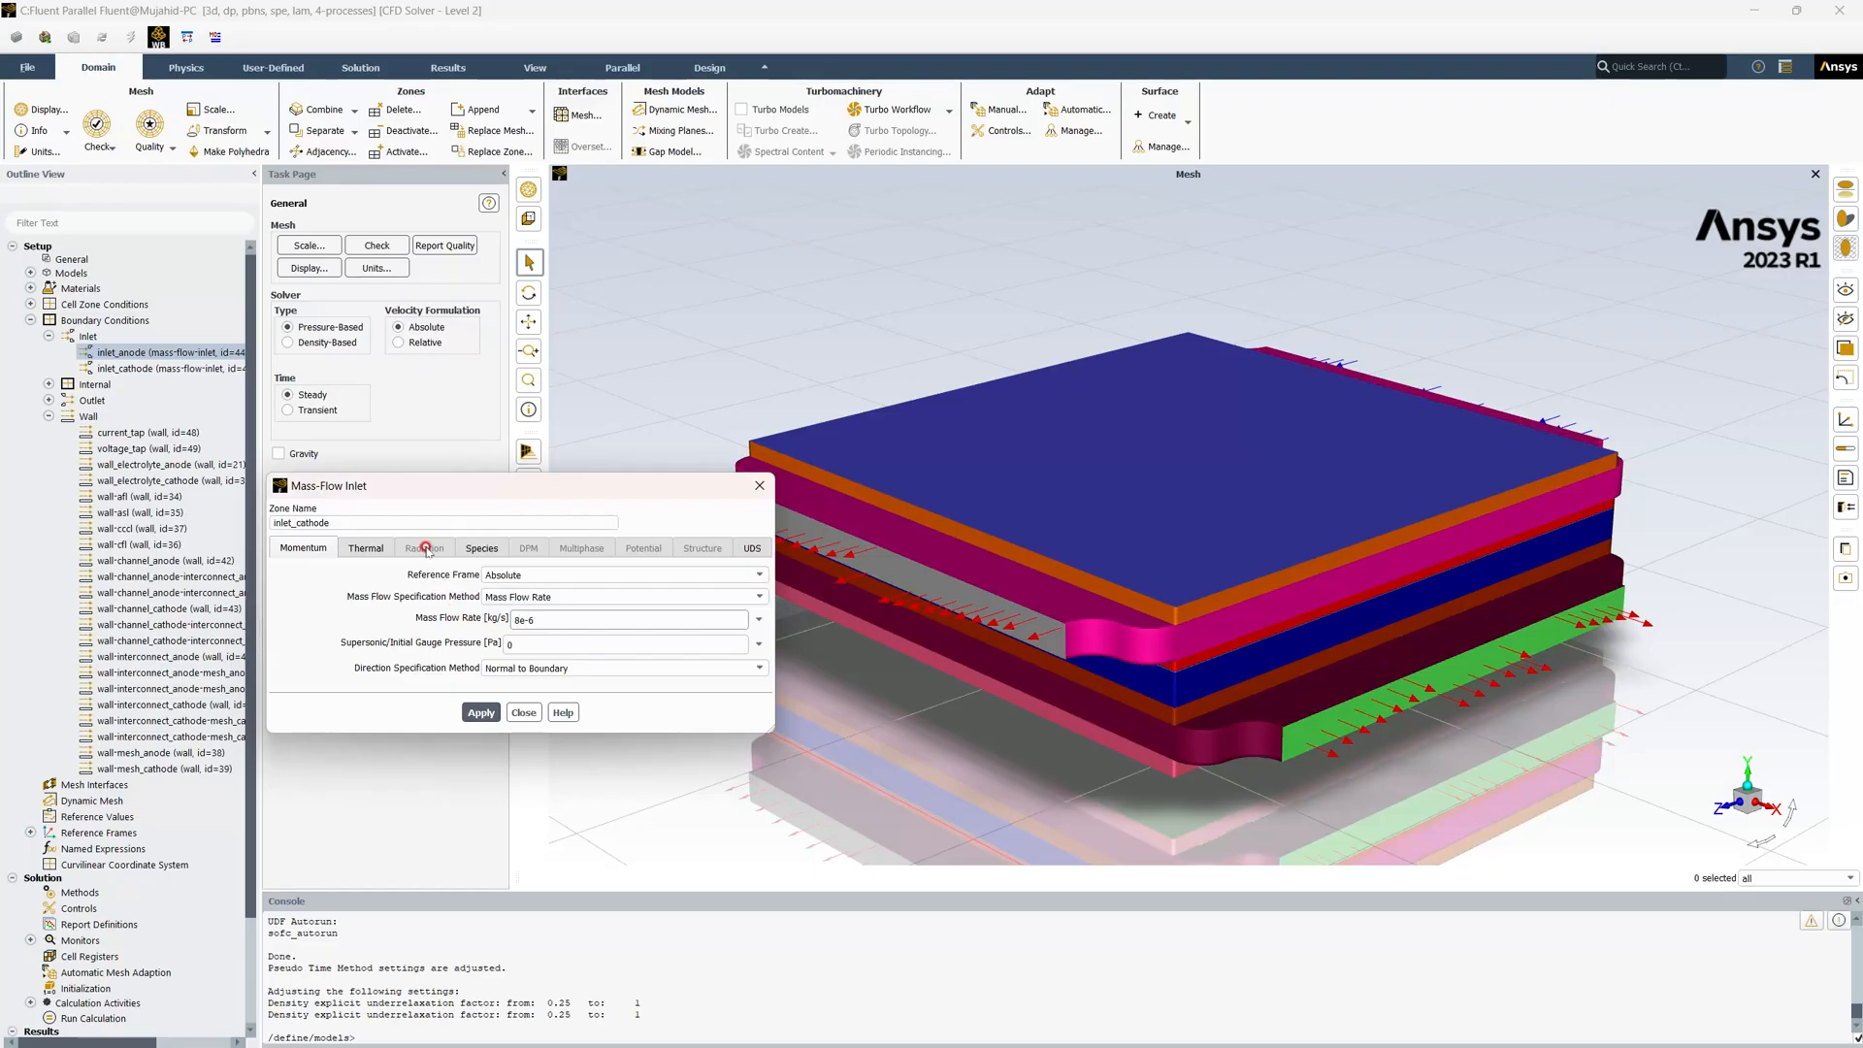
{"action": "left_click", "coordinate": [354, 547]}
{"action": "left_click", "coordinate": [307, 577]}
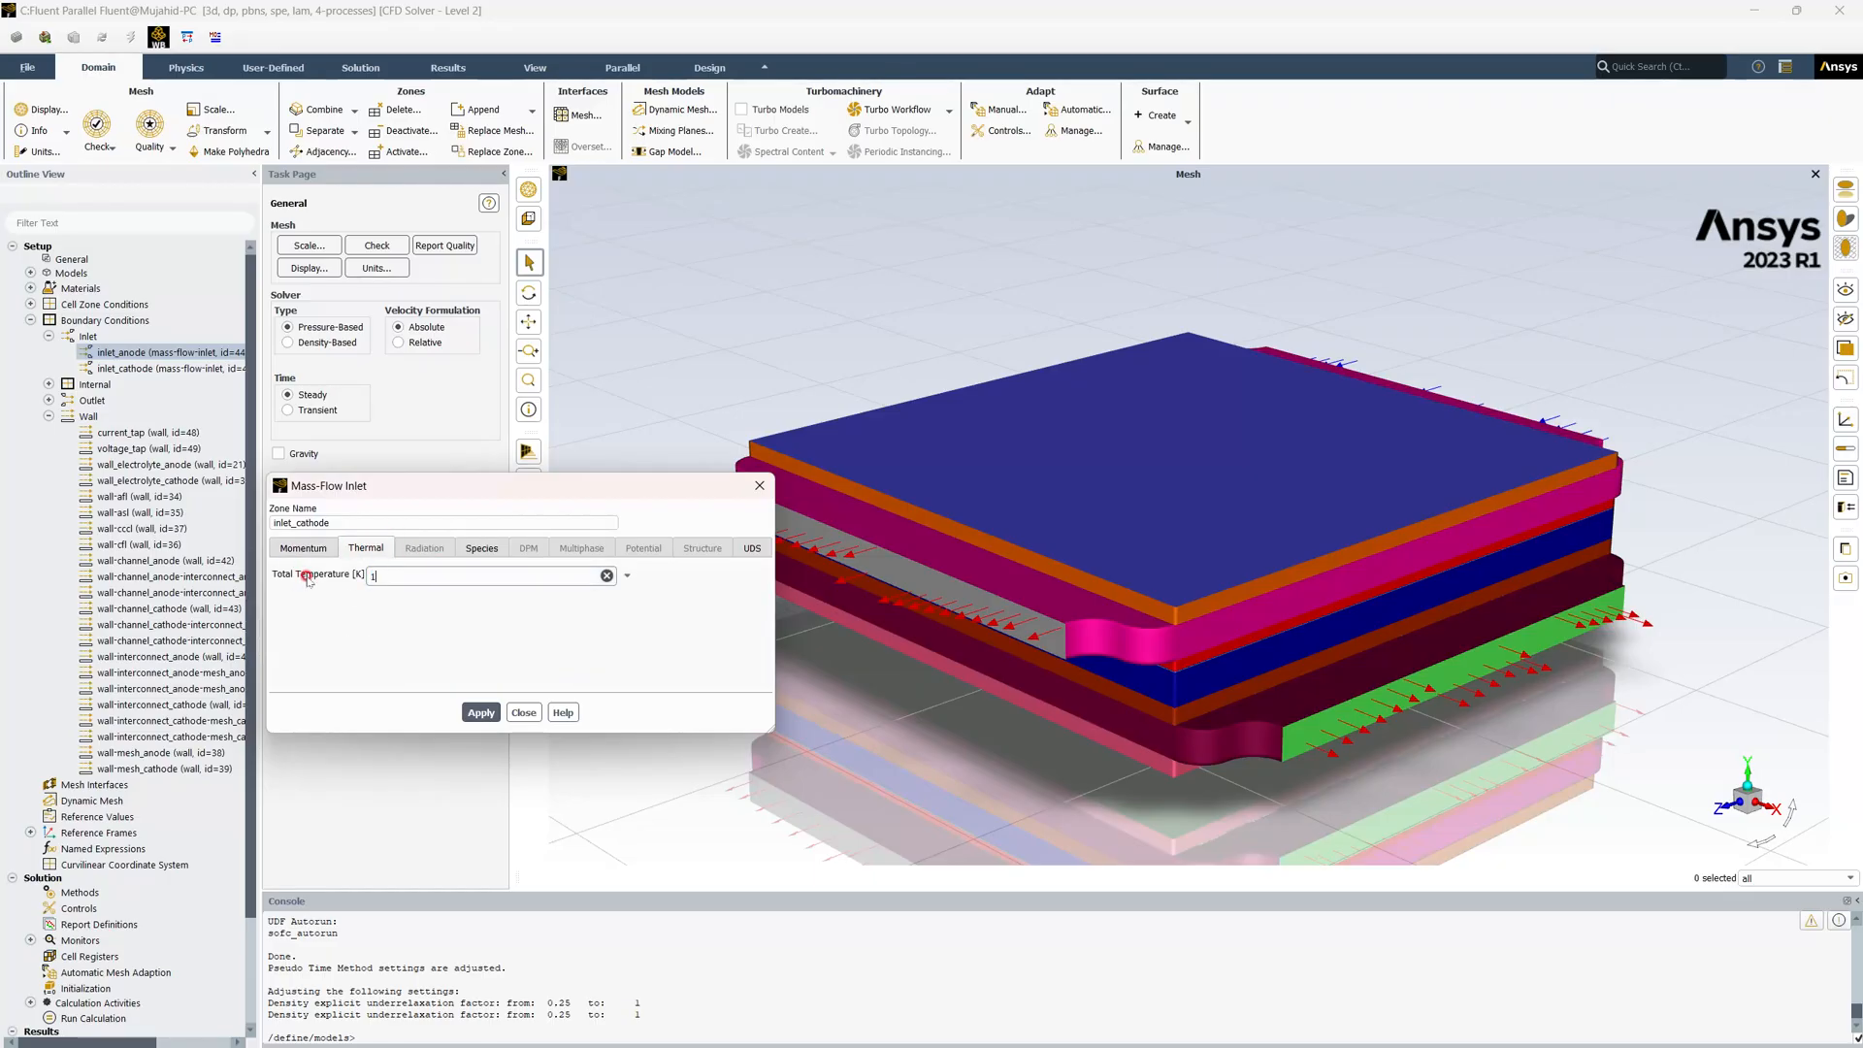
Specify inlet_cathode's species as mole fractions with o2 at 0.21, apply the settings and close the boundary definition
{"action": "left_click", "coordinate": [481, 549]}
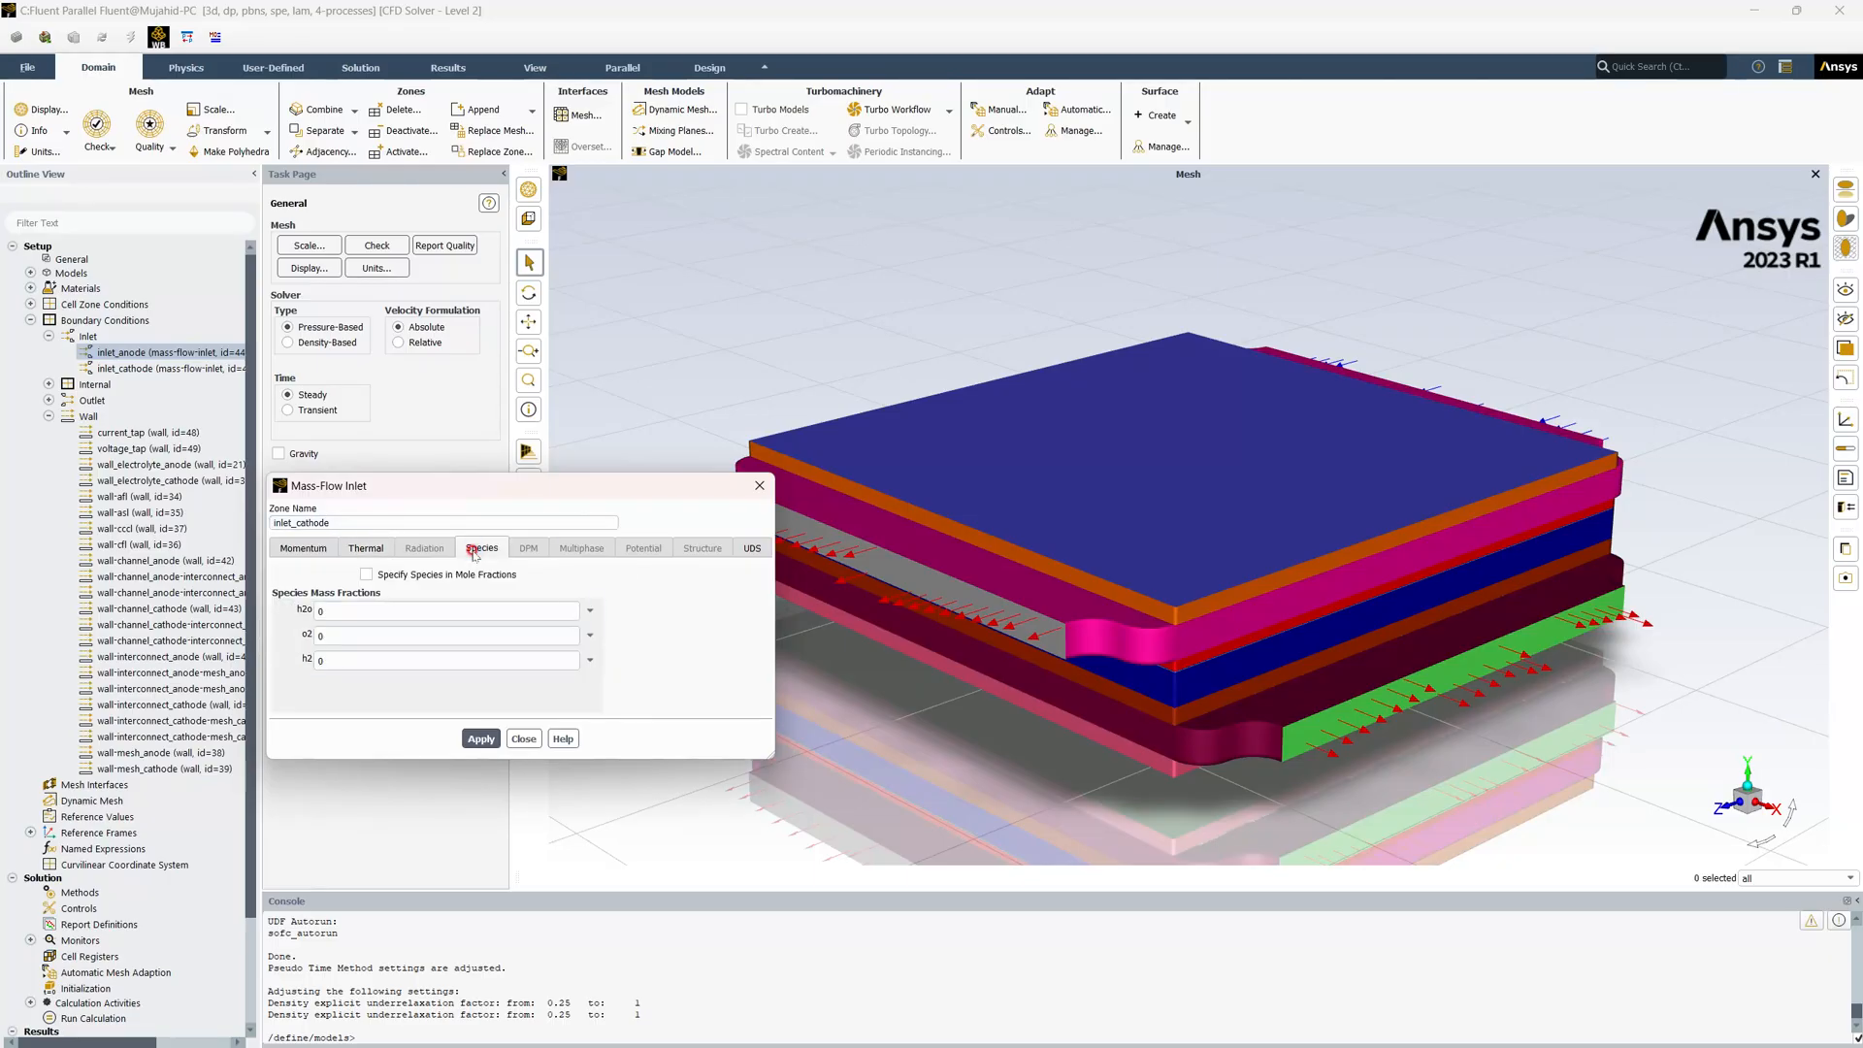
{"action": "left_click", "coordinate": [427, 579]}
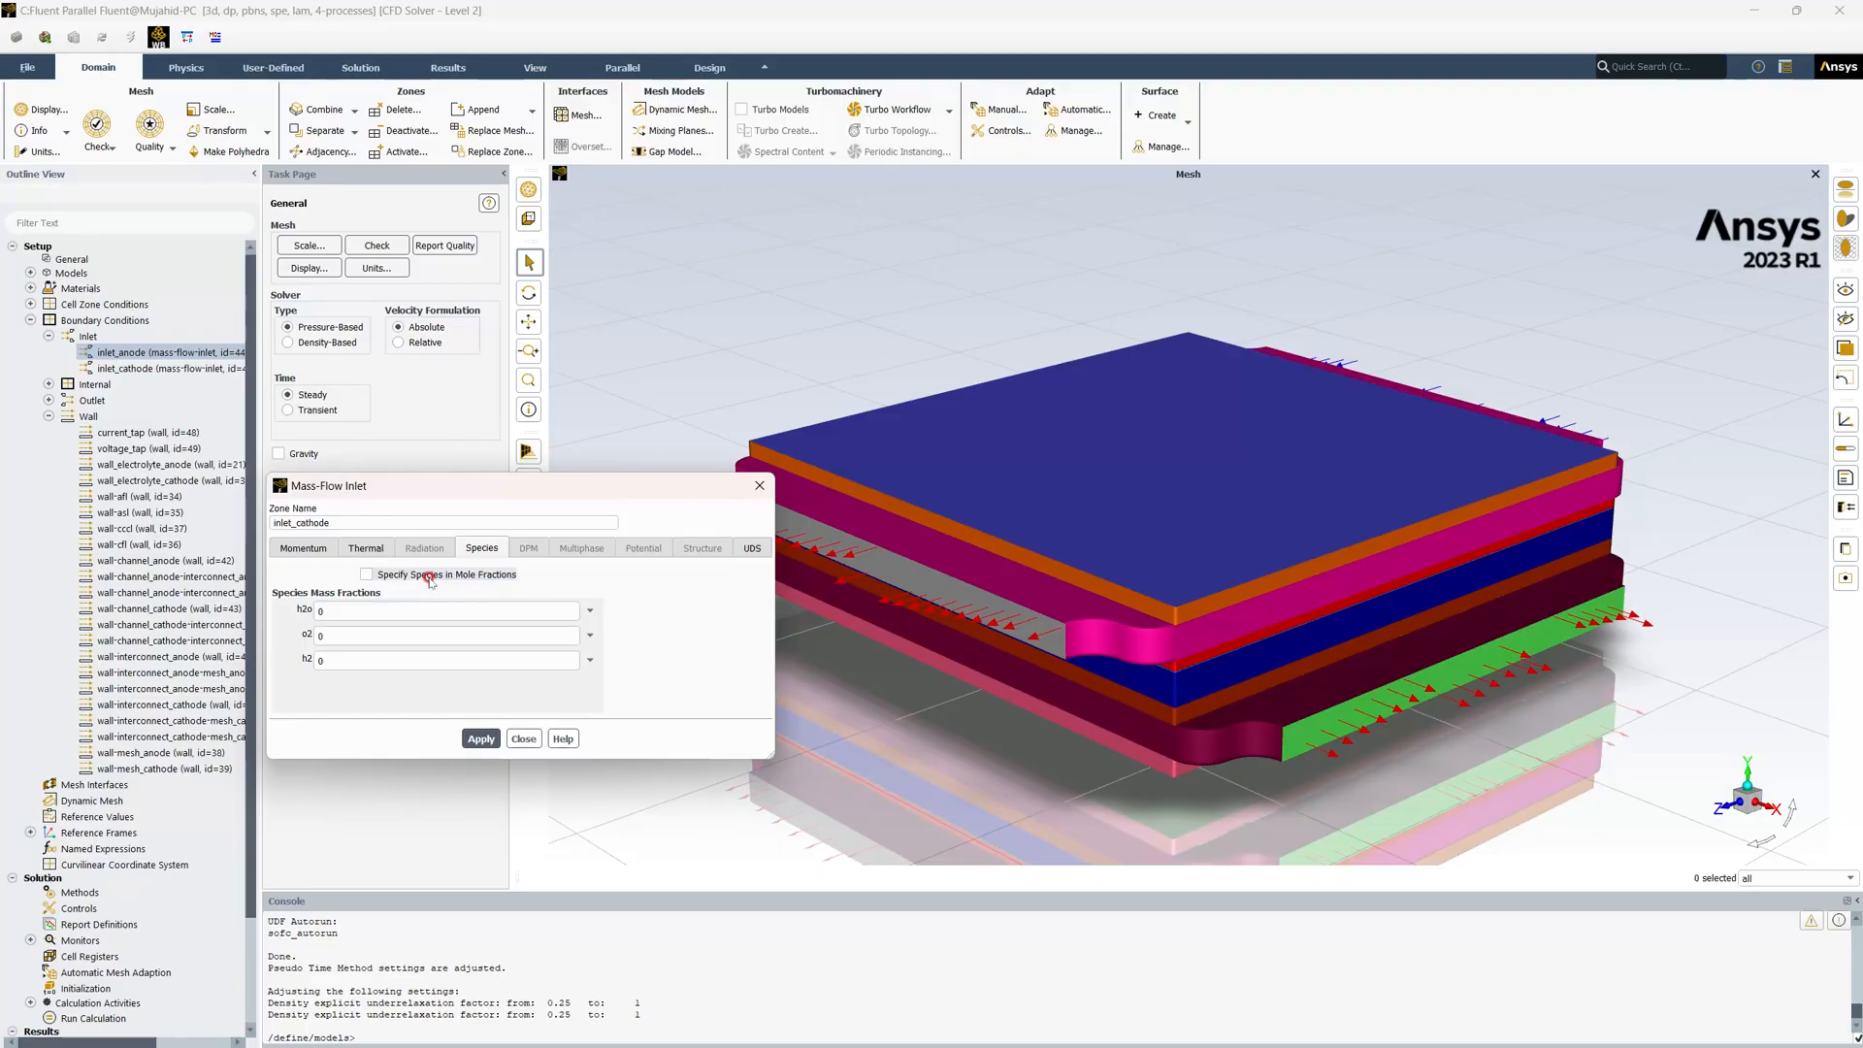
{"action": "left_click", "coordinate": [428, 578]}
{"action": "left_click", "coordinate": [298, 632]}
{"action": "type", "text": "0.21"}
{"action": "left_click", "coordinate": [472, 753]}
{"action": "left_click", "coordinate": [375, 548]}
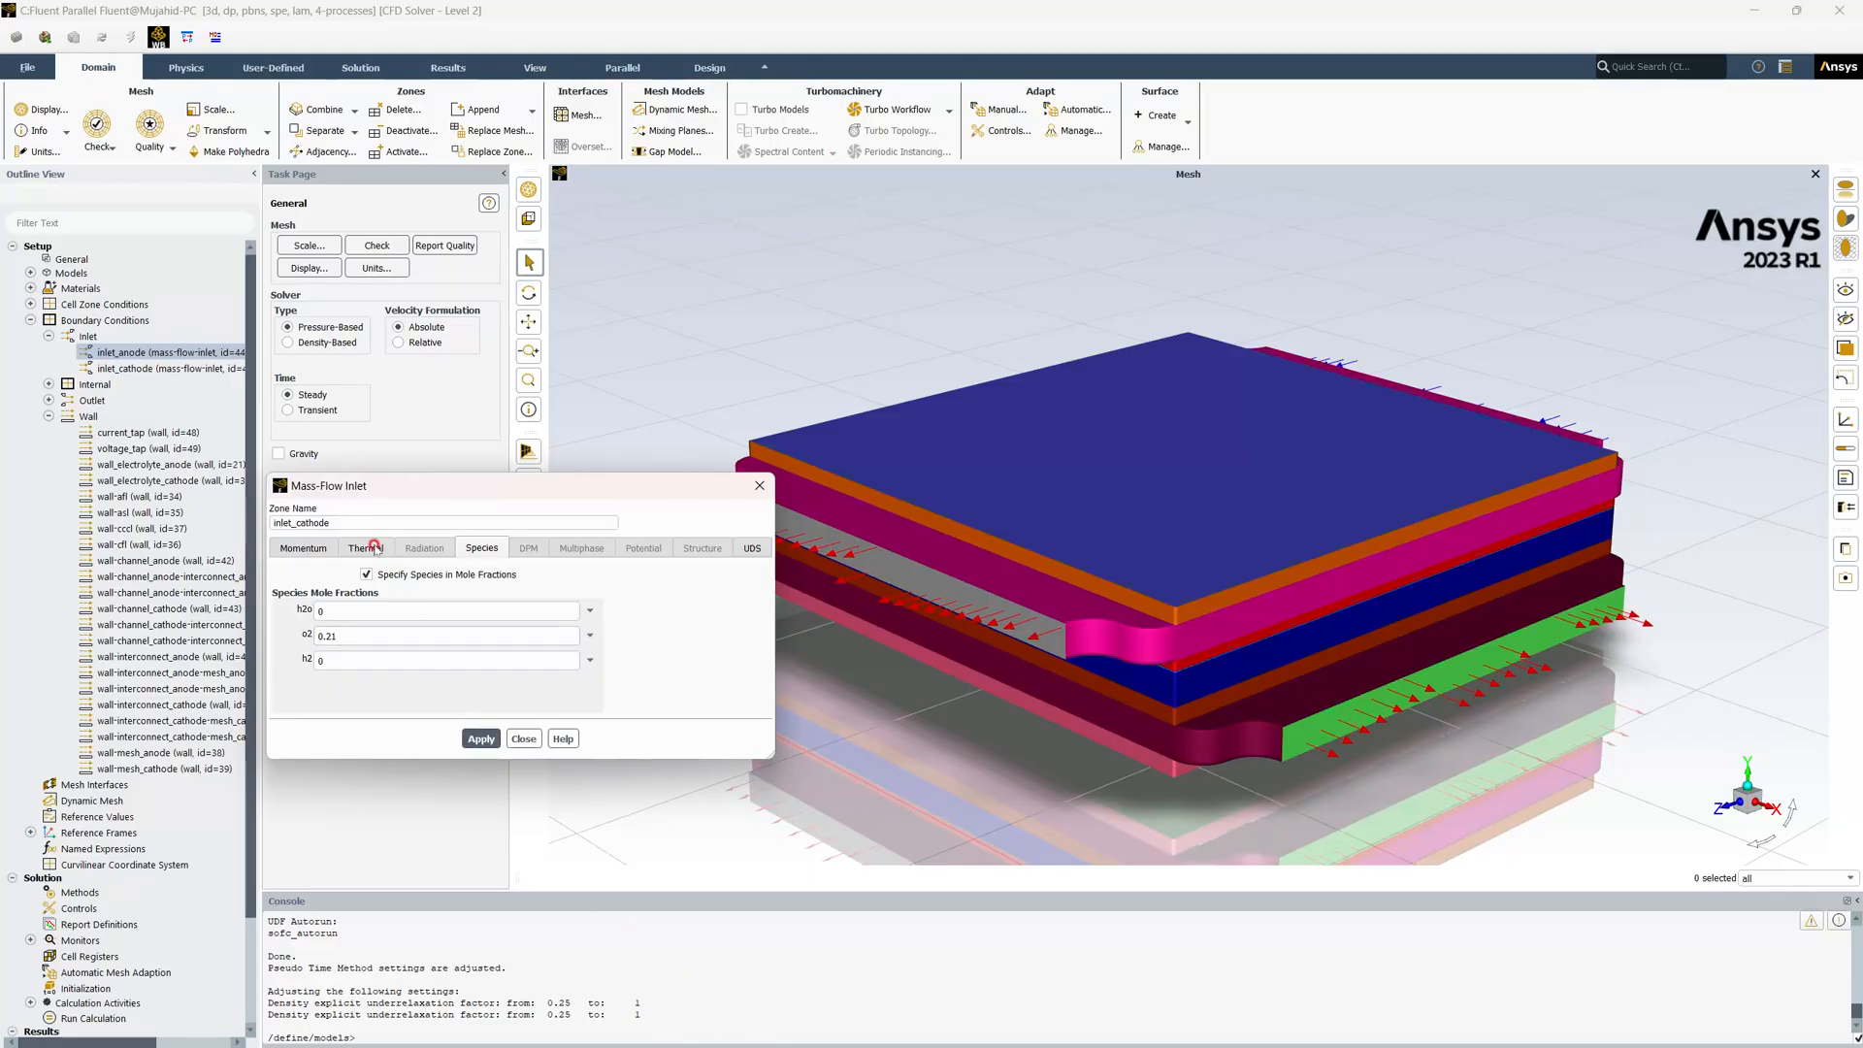
{"action": "left_click", "coordinate": [303, 548]}
{"action": "left_click", "coordinate": [524, 738]}
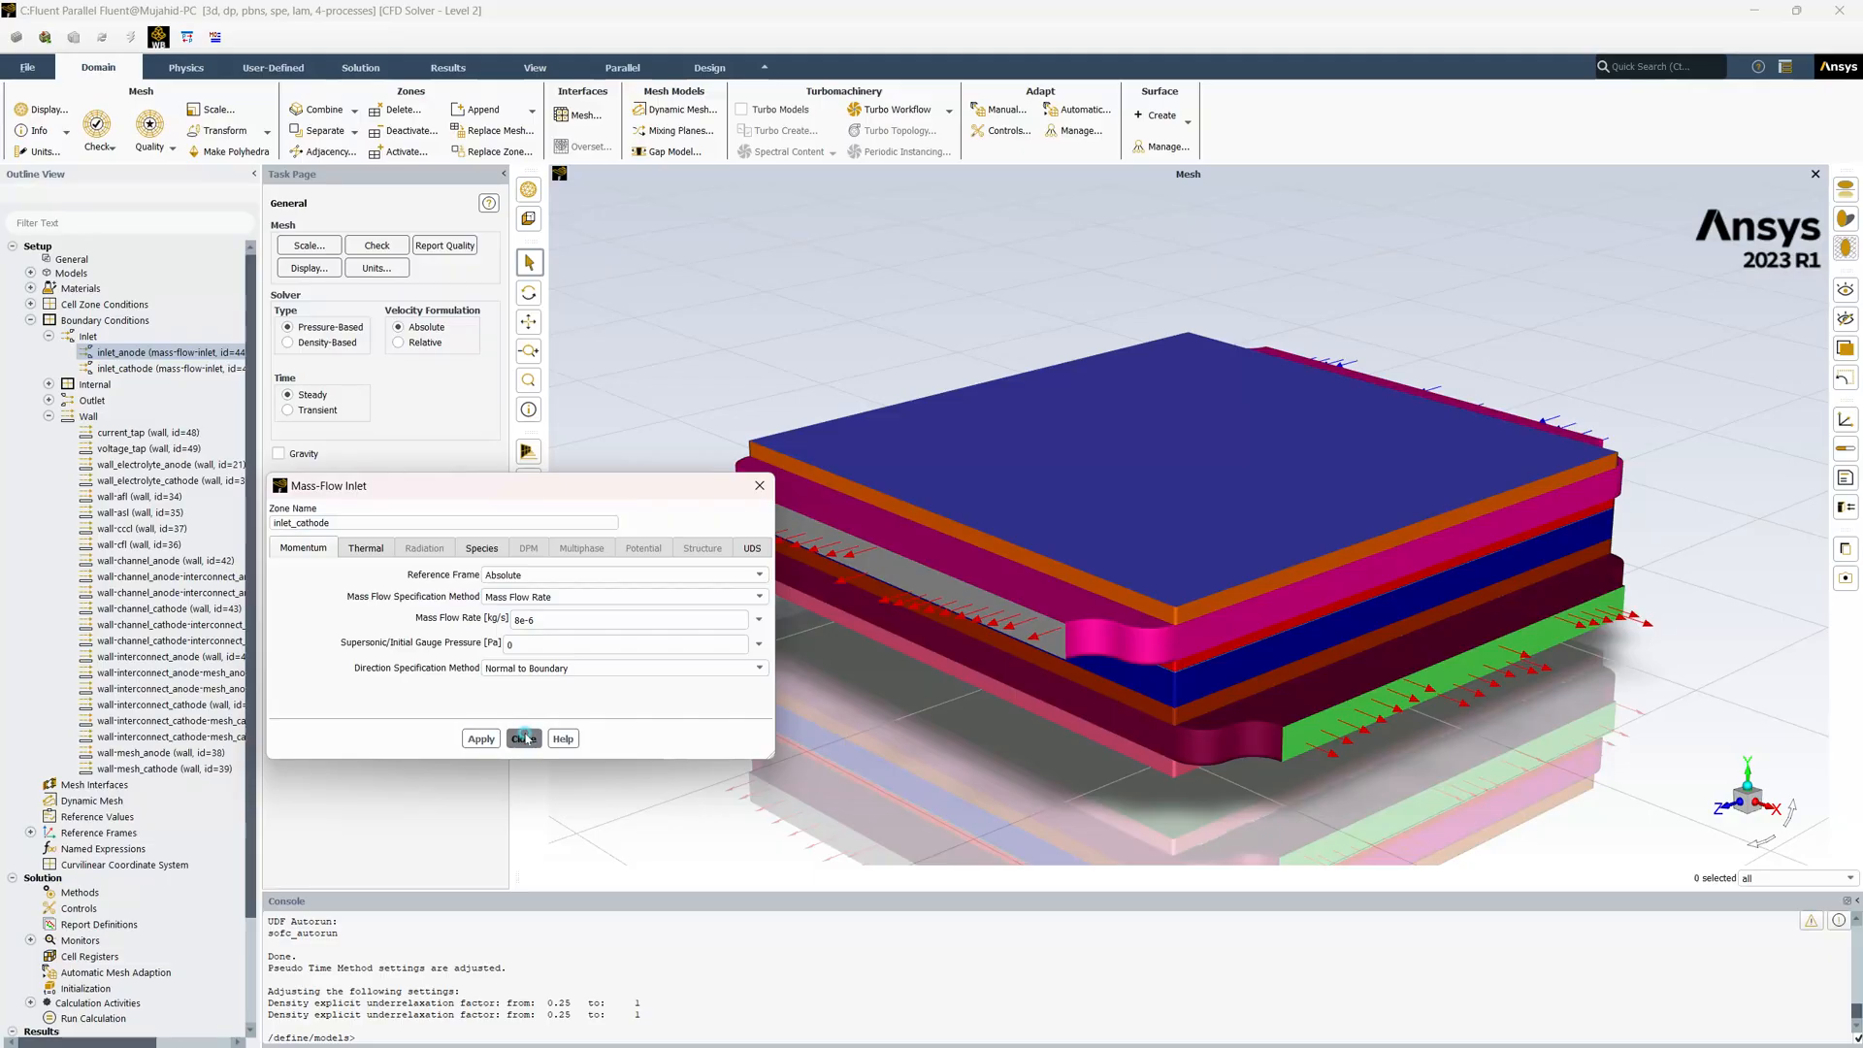
Enable Prevent Reverse Flow for the outlet_anode pressure outlet and apply the setting
{"action": "left_click", "coordinate": [139, 353]}
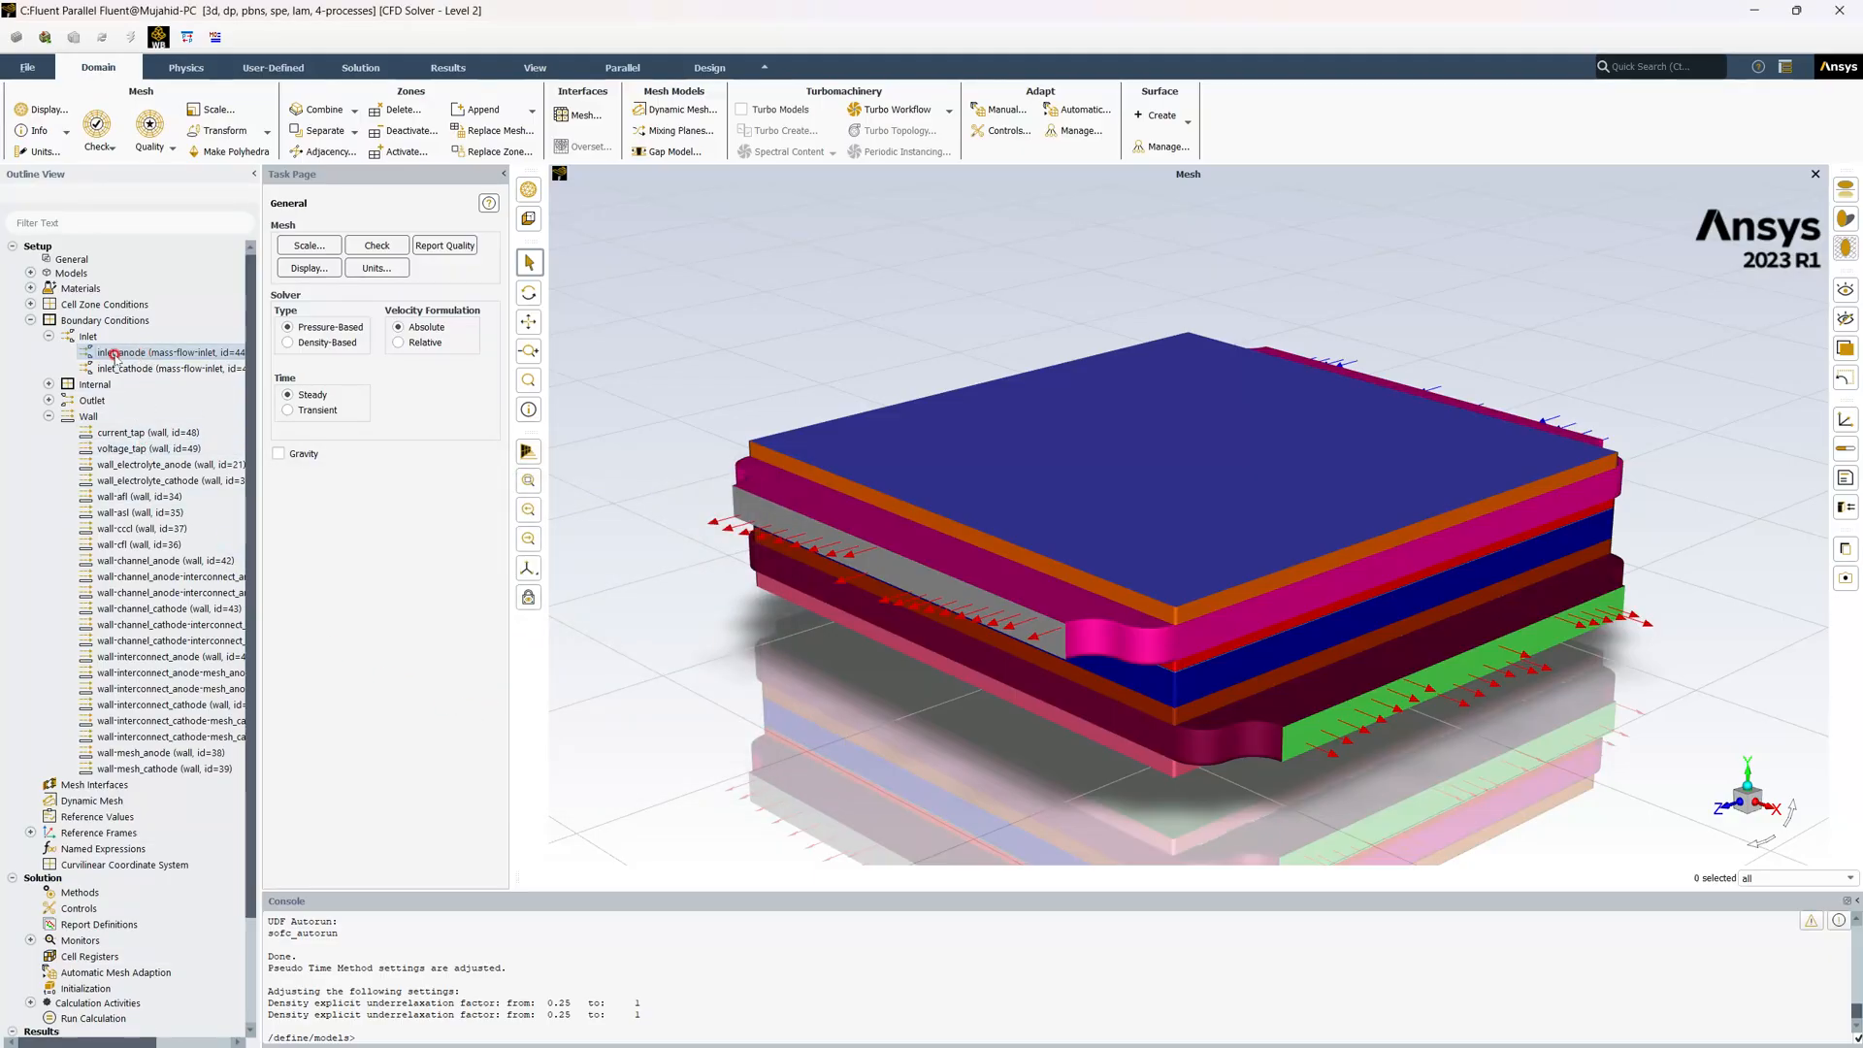
{"action": "left_click", "coordinate": [48, 335]}
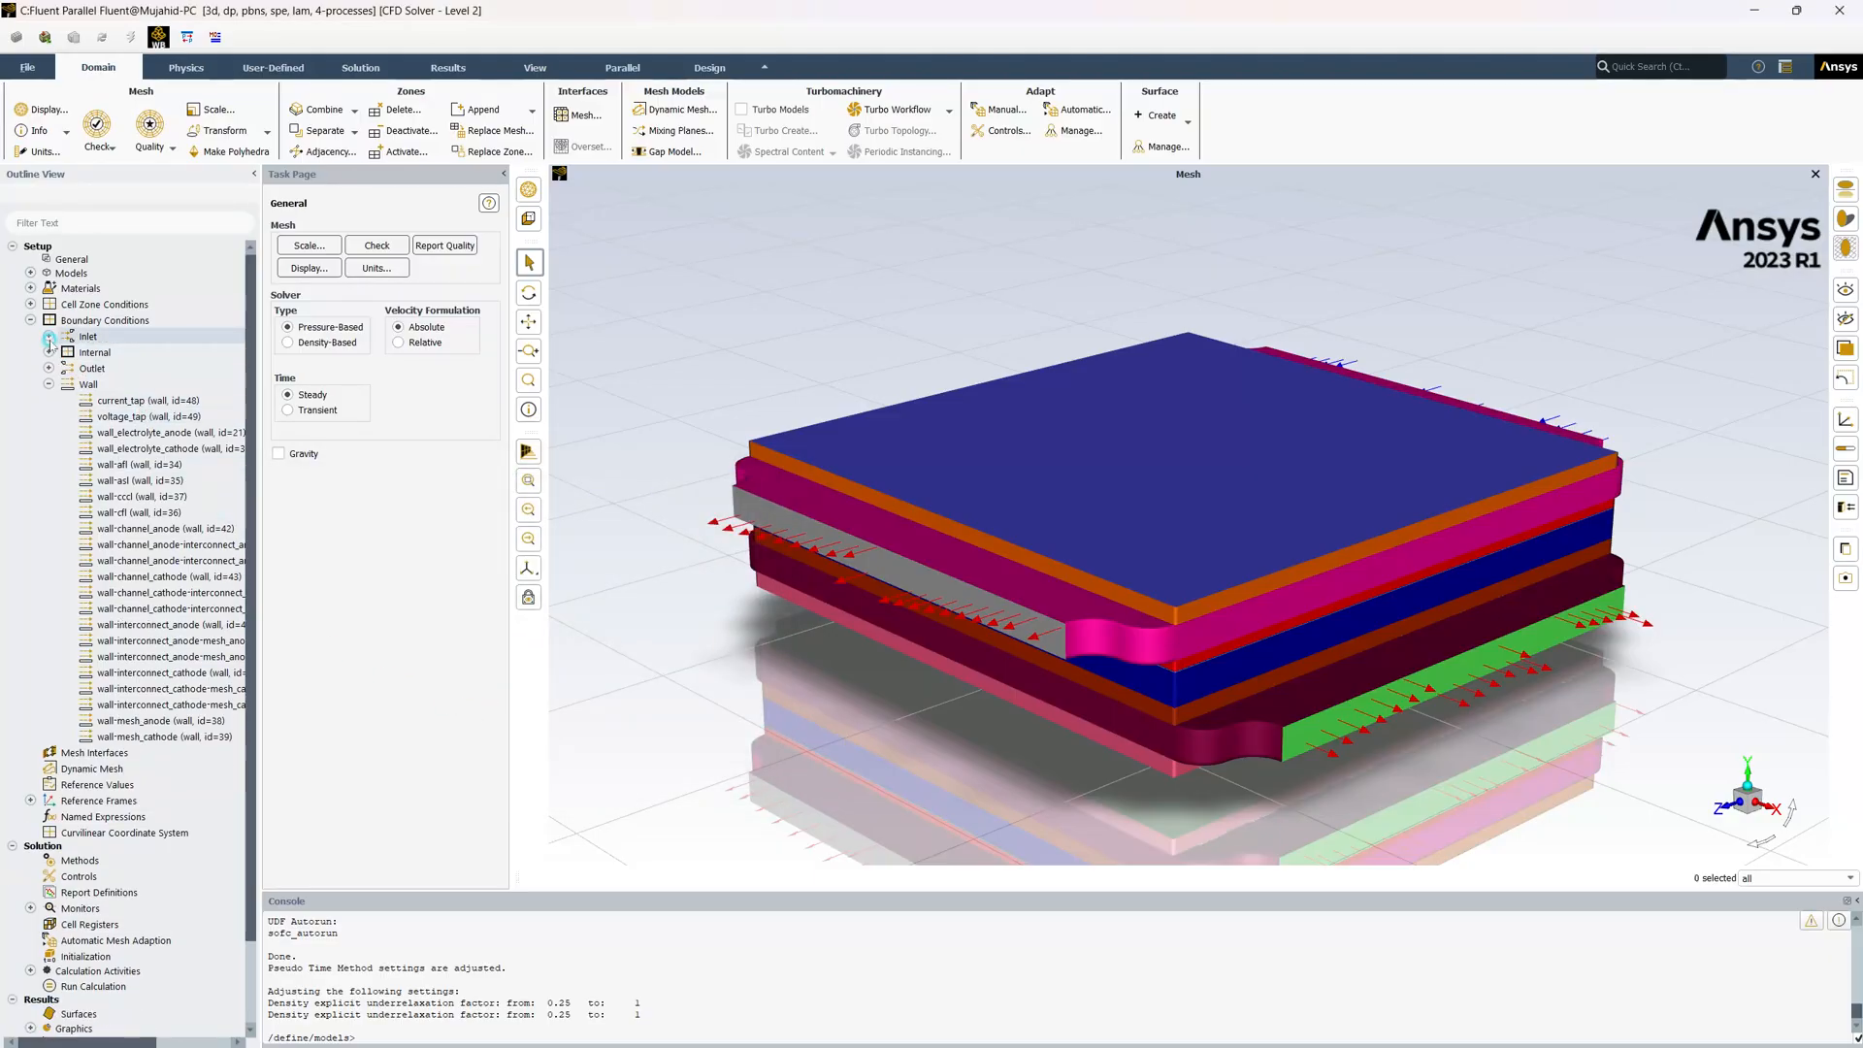
{"action": "left_click", "coordinate": [107, 369]}
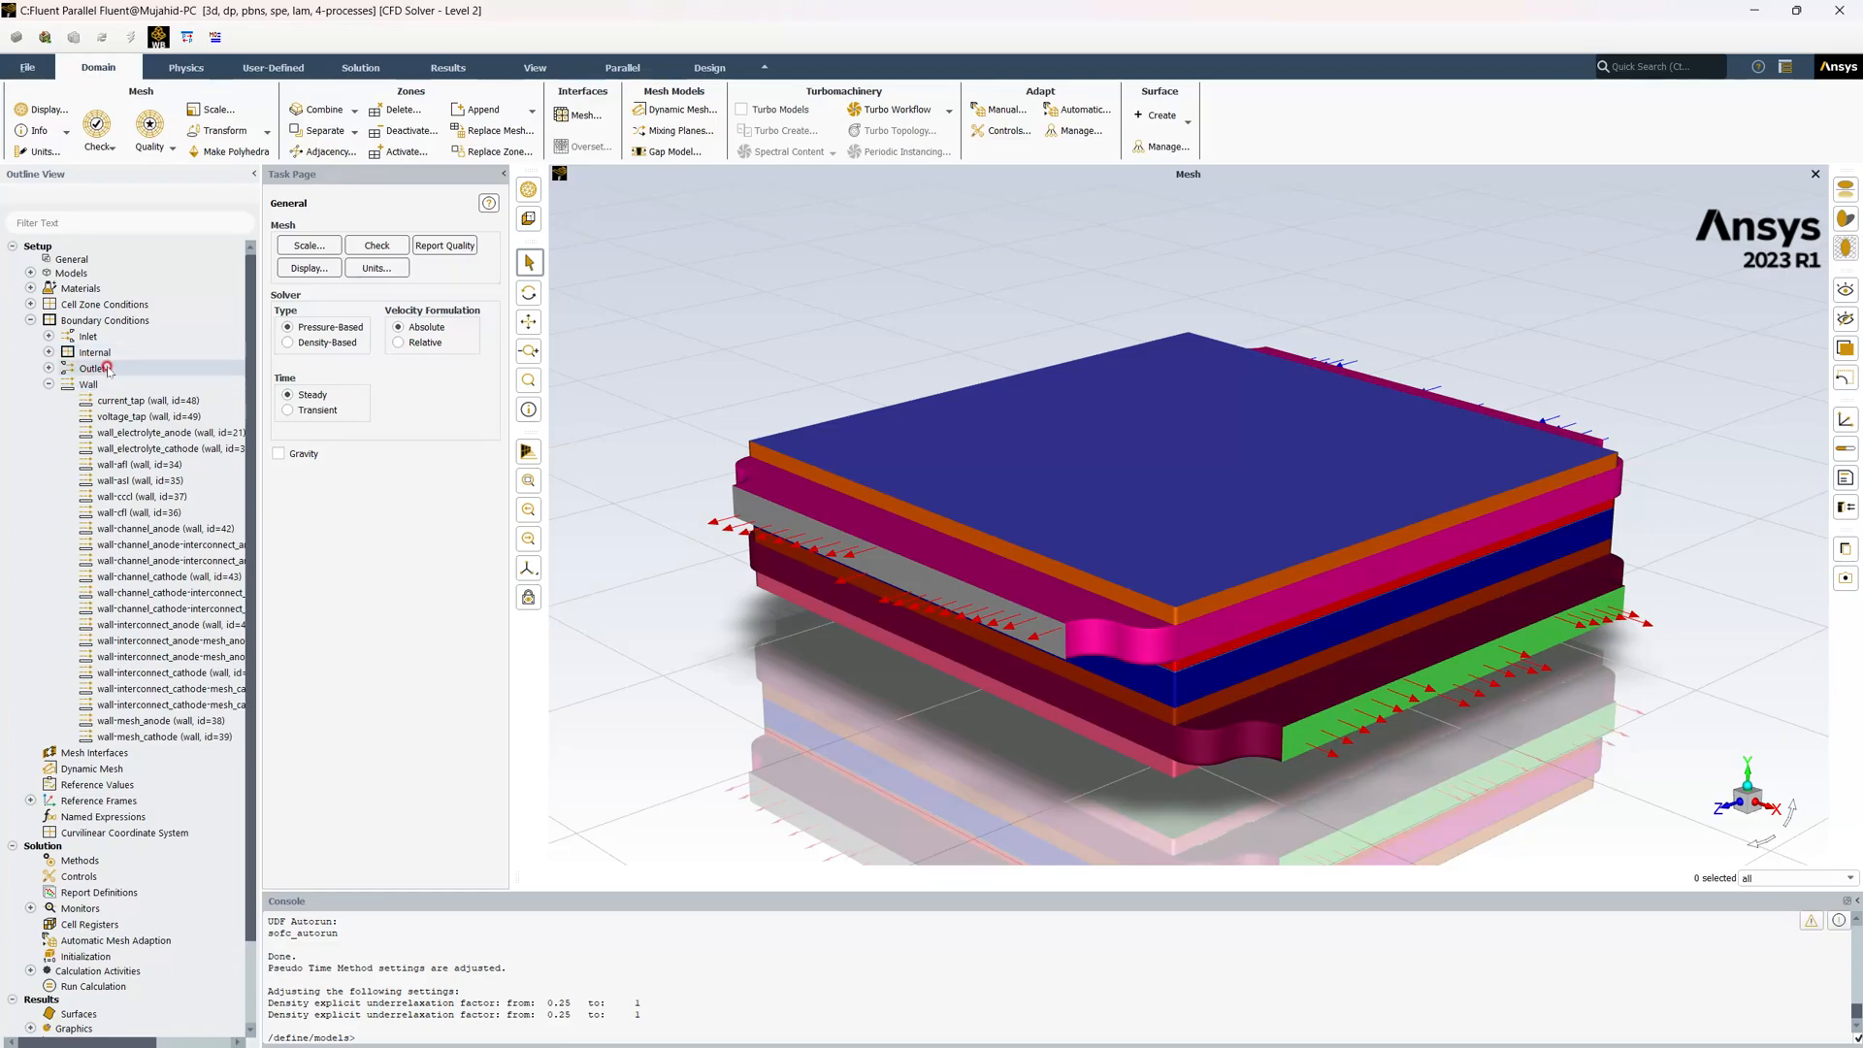
{"action": "left_click", "coordinate": [51, 368]}
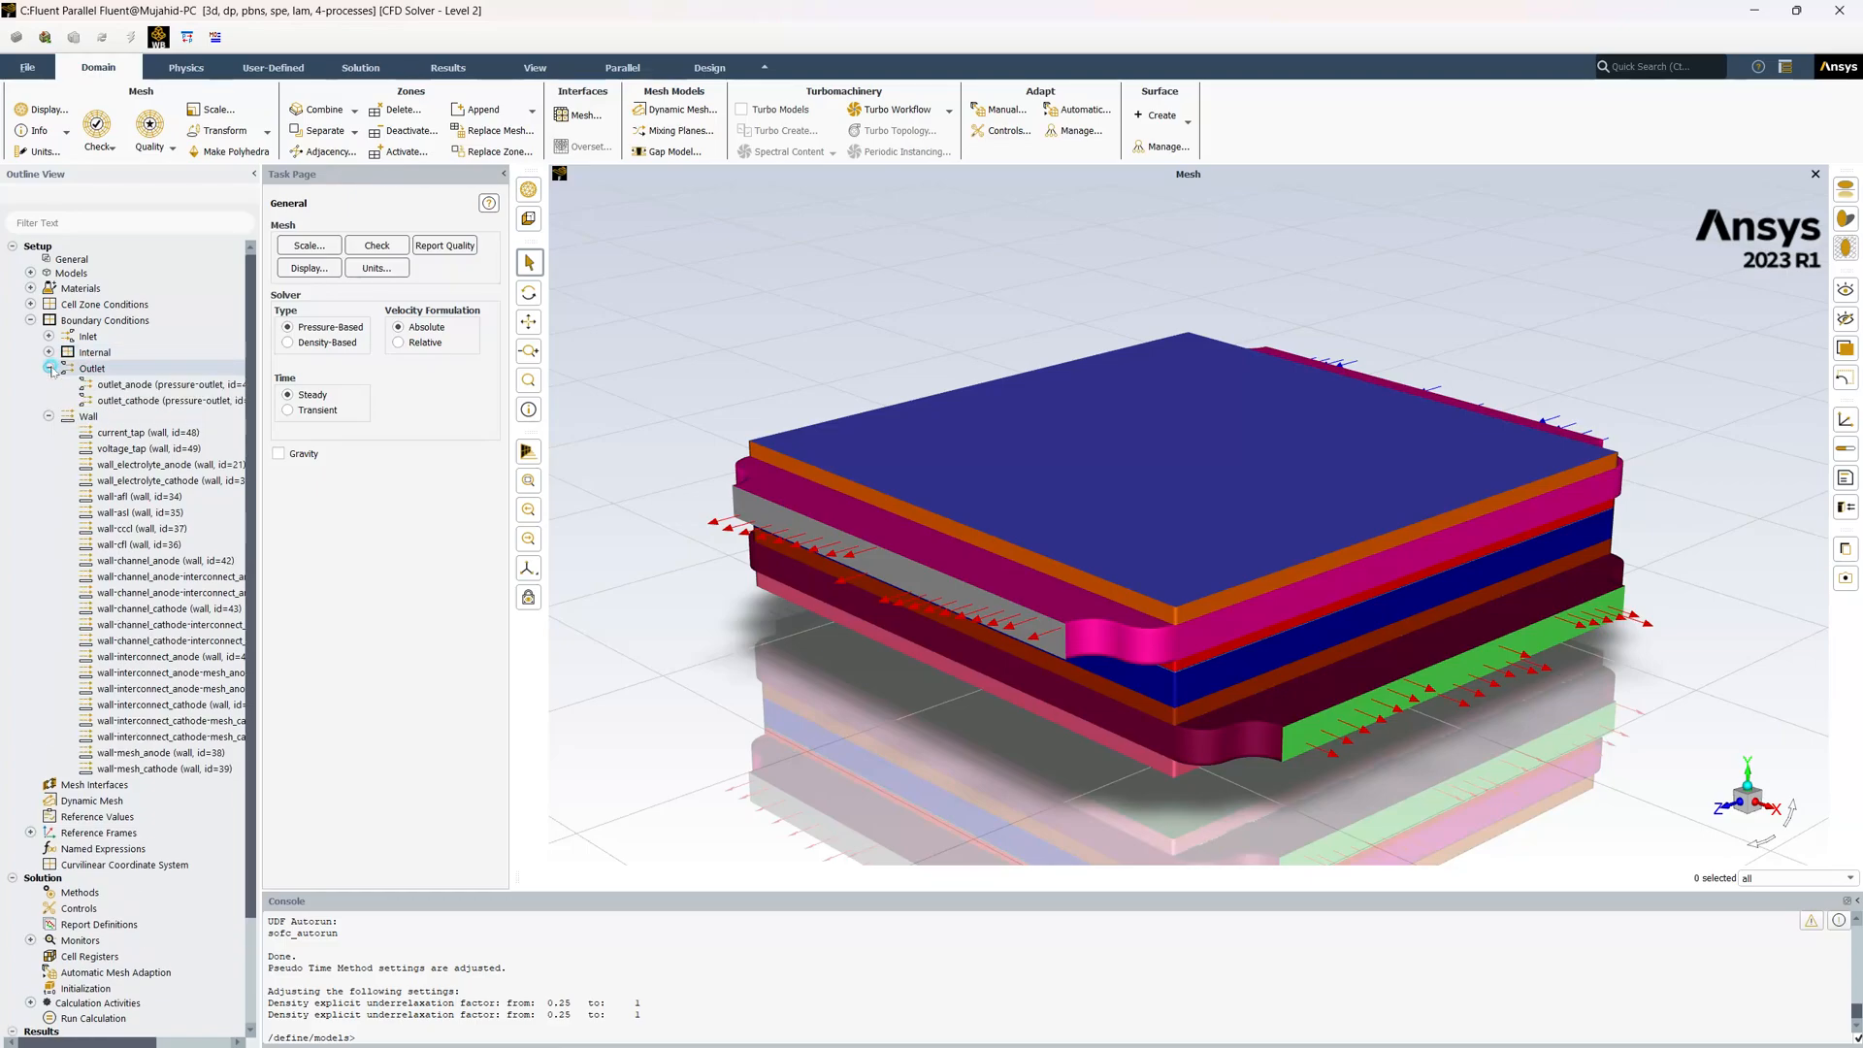
{"action": "left_click", "coordinate": [48, 417]}
{"action": "left_click", "coordinate": [156, 387]}
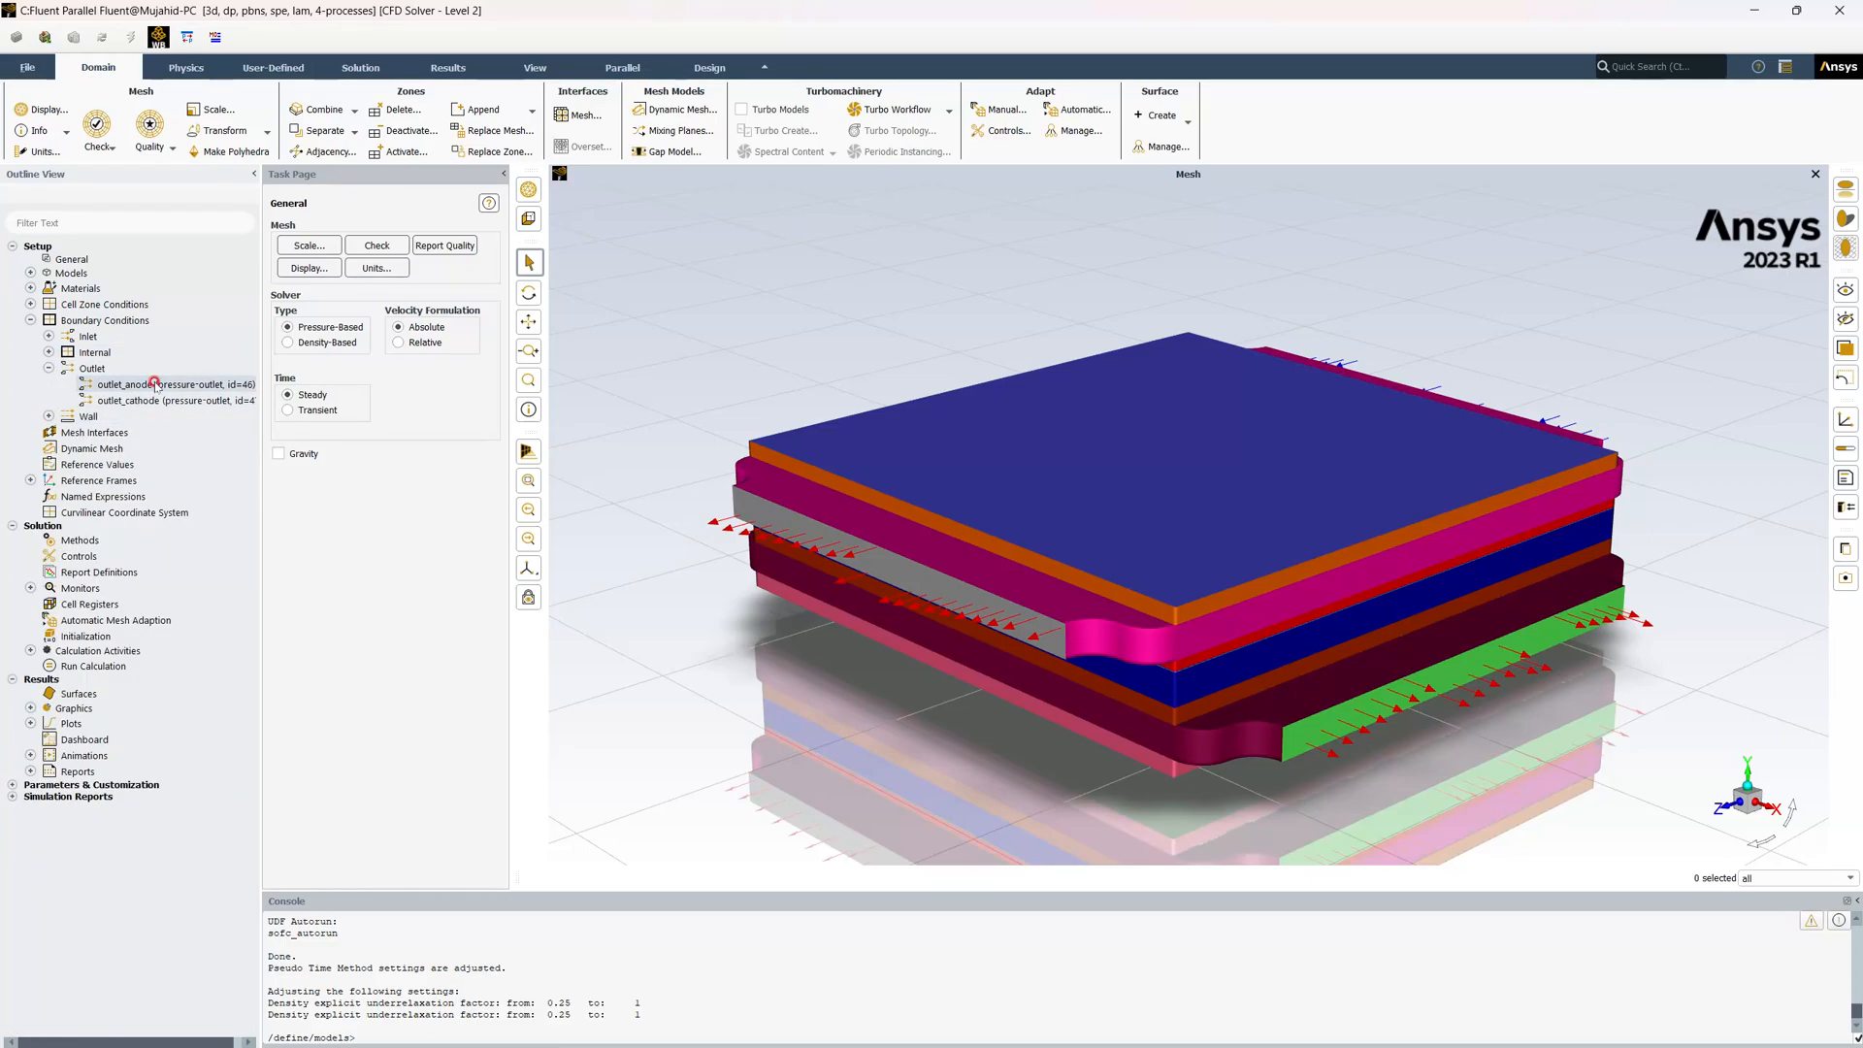
{"action": "right_click", "coordinate": [155, 385]}
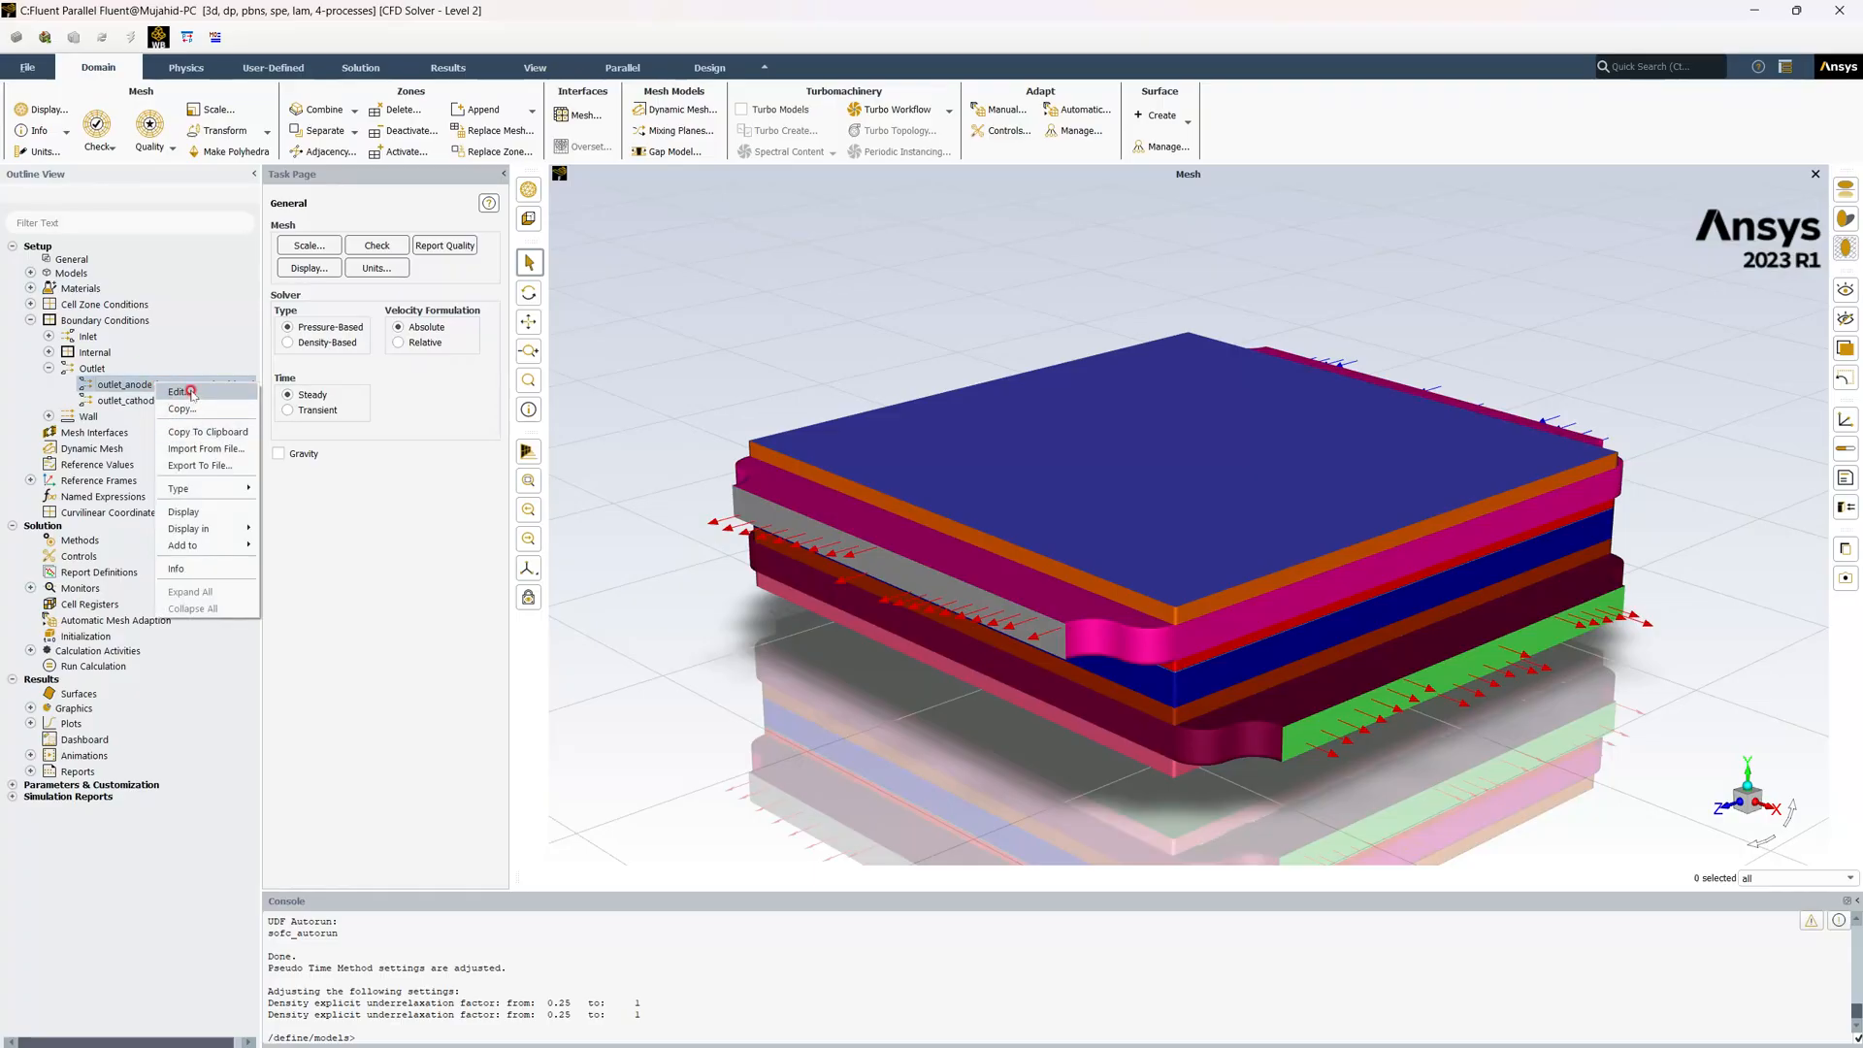
{"action": "left_click", "coordinate": [105, 386]}
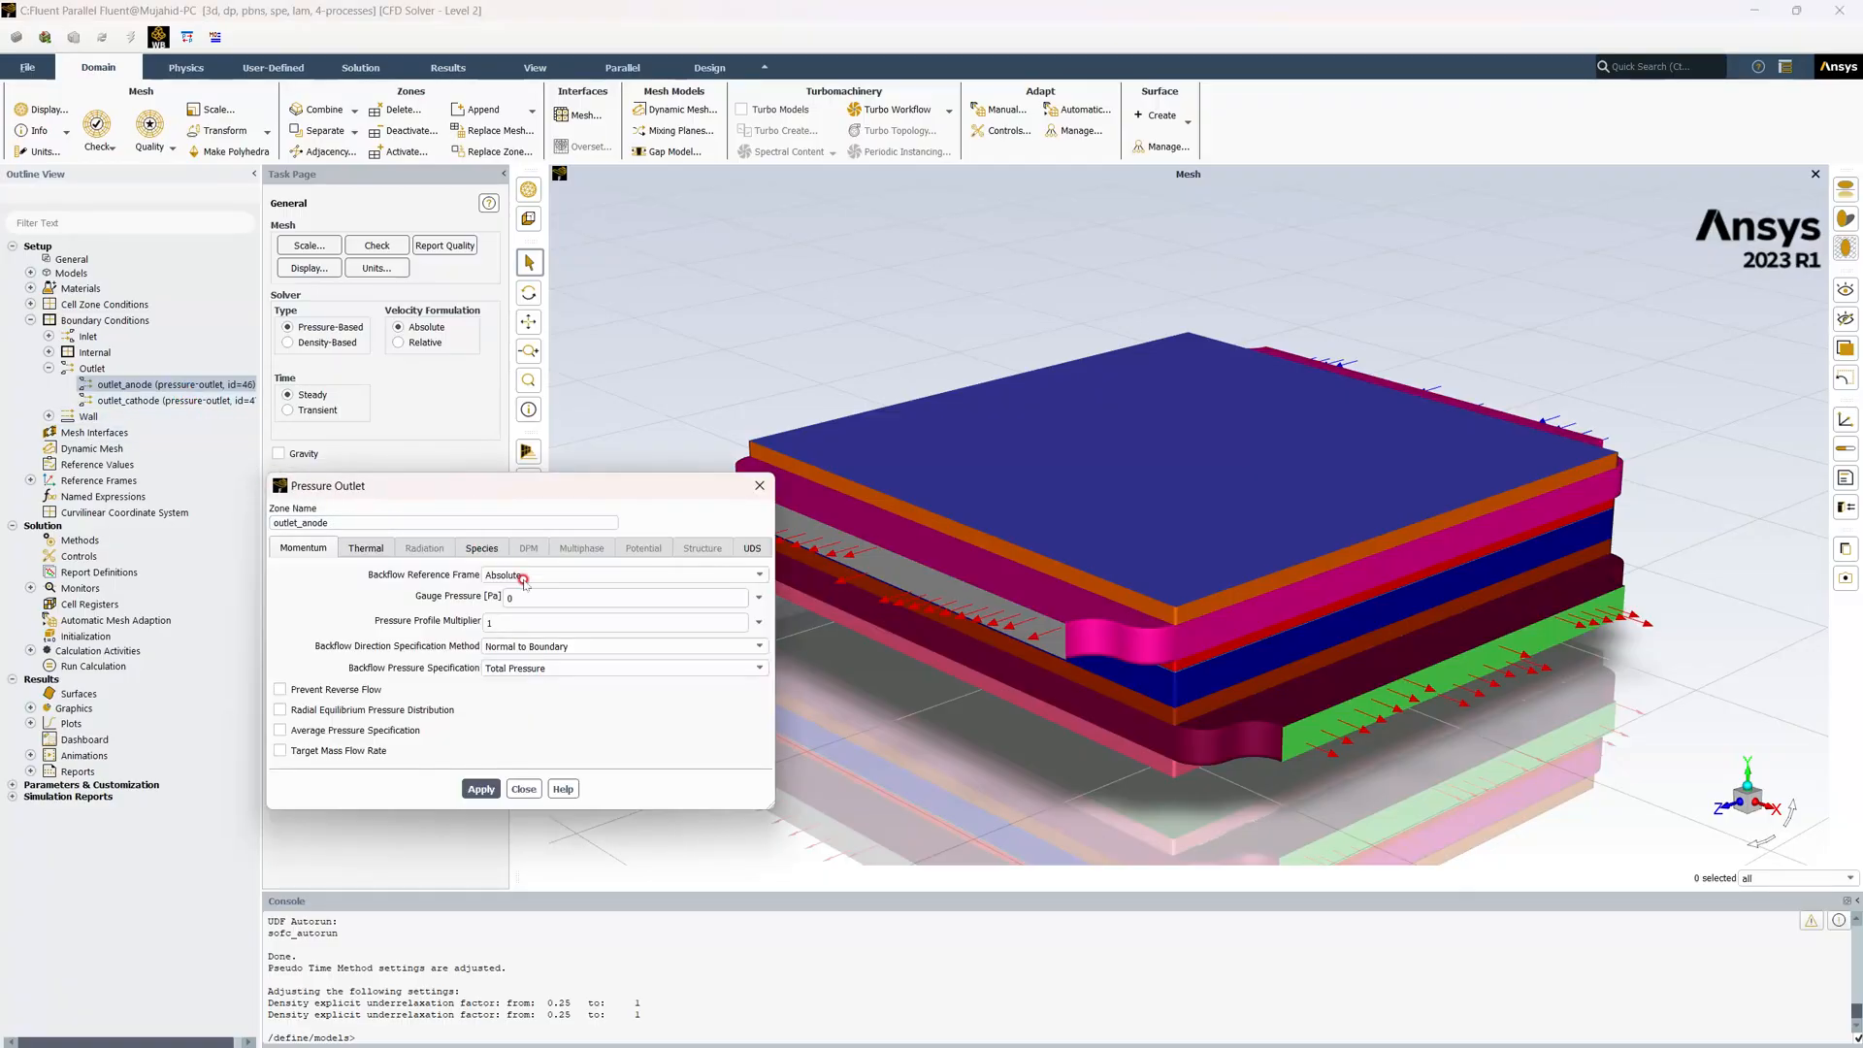
{"action": "left_click", "coordinate": [351, 689]}
{"action": "left_click", "coordinate": [490, 723]}
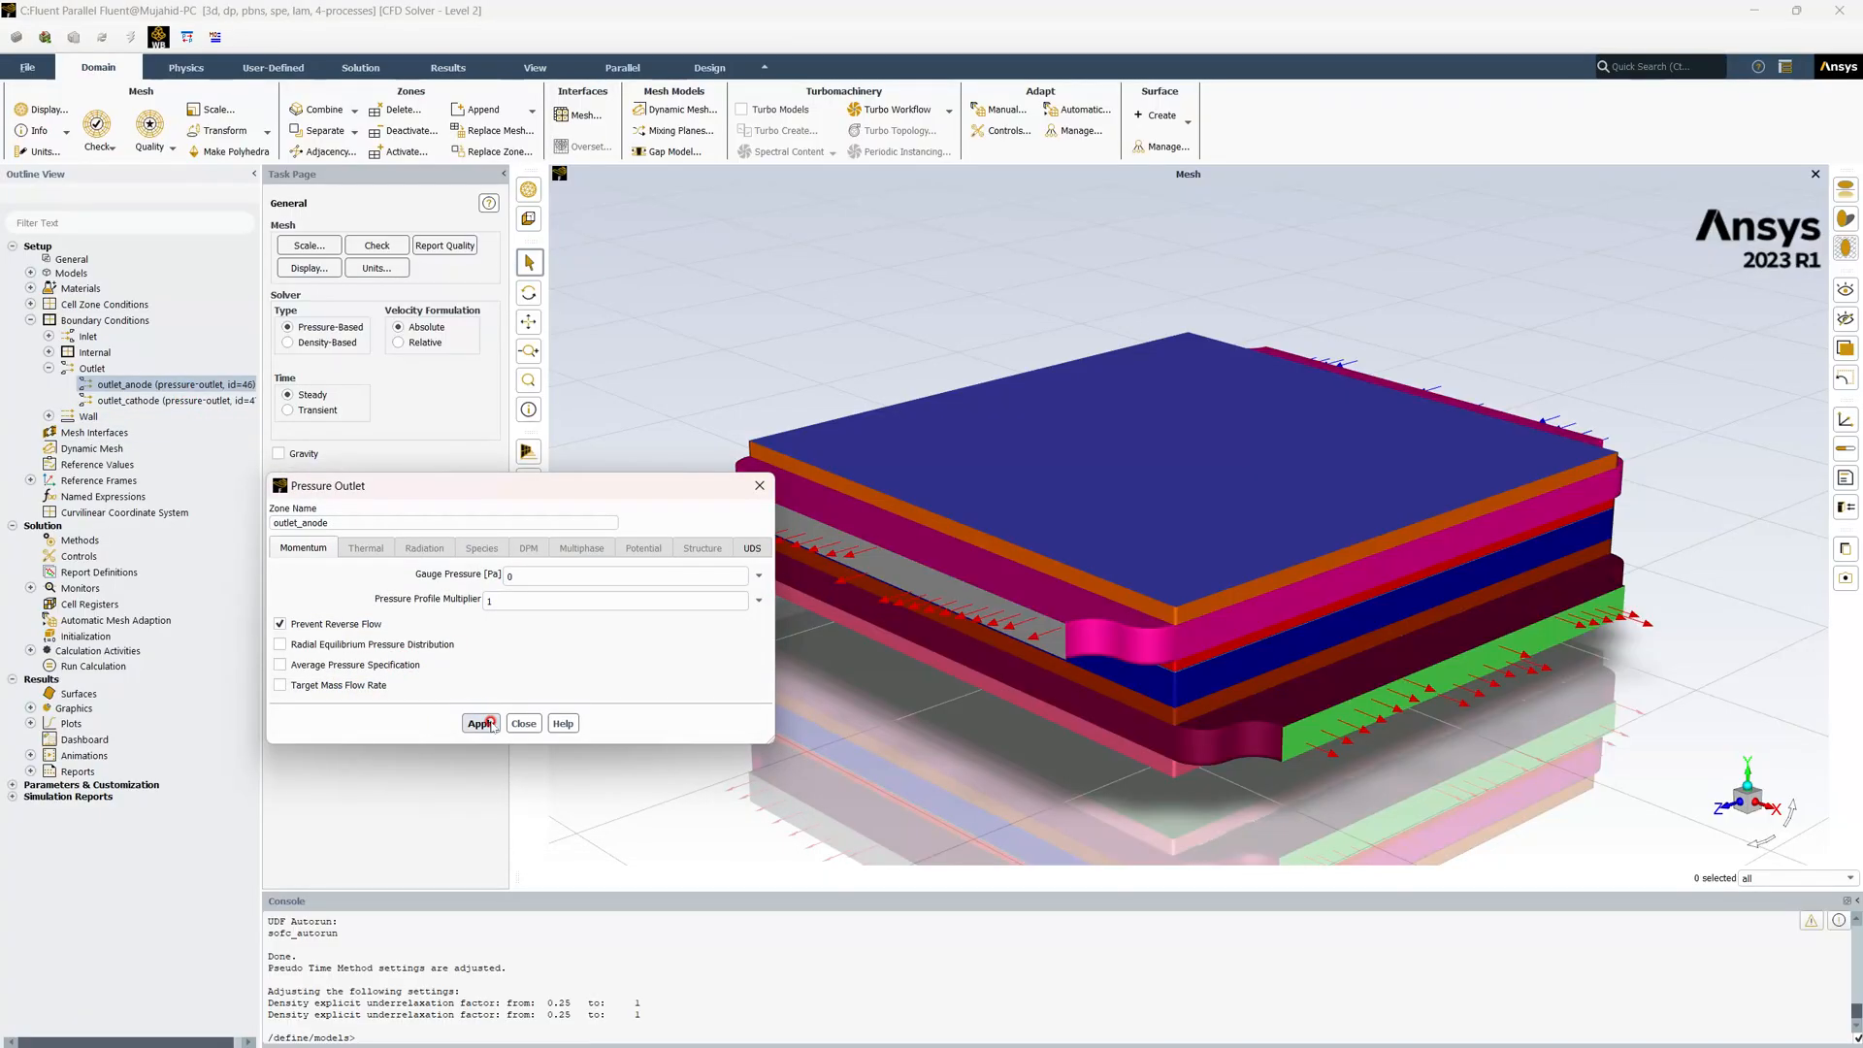
{"action": "left_click", "coordinate": [523, 723]}
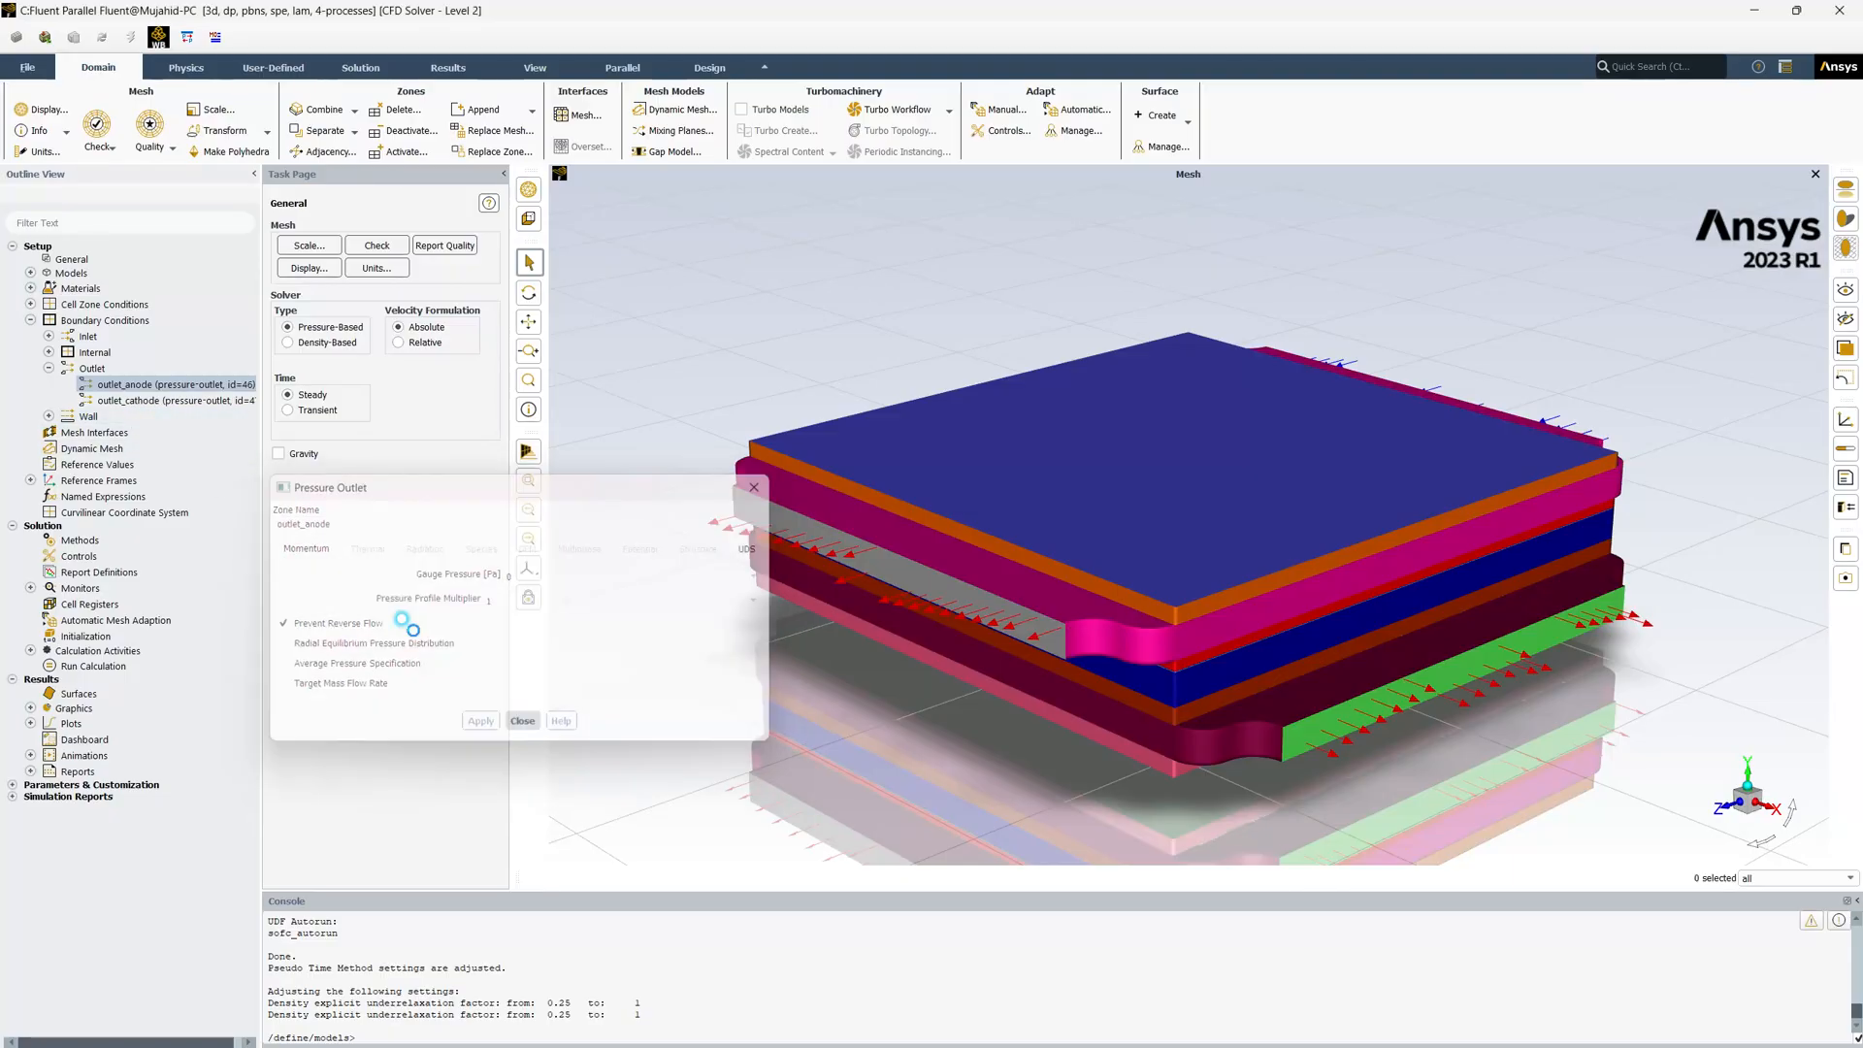
Enable Prevent Reverse Flow for the outlet_cathode pressure outlet and collapse the boundary conditions list
{"action": "left_click", "coordinate": [184, 401]}
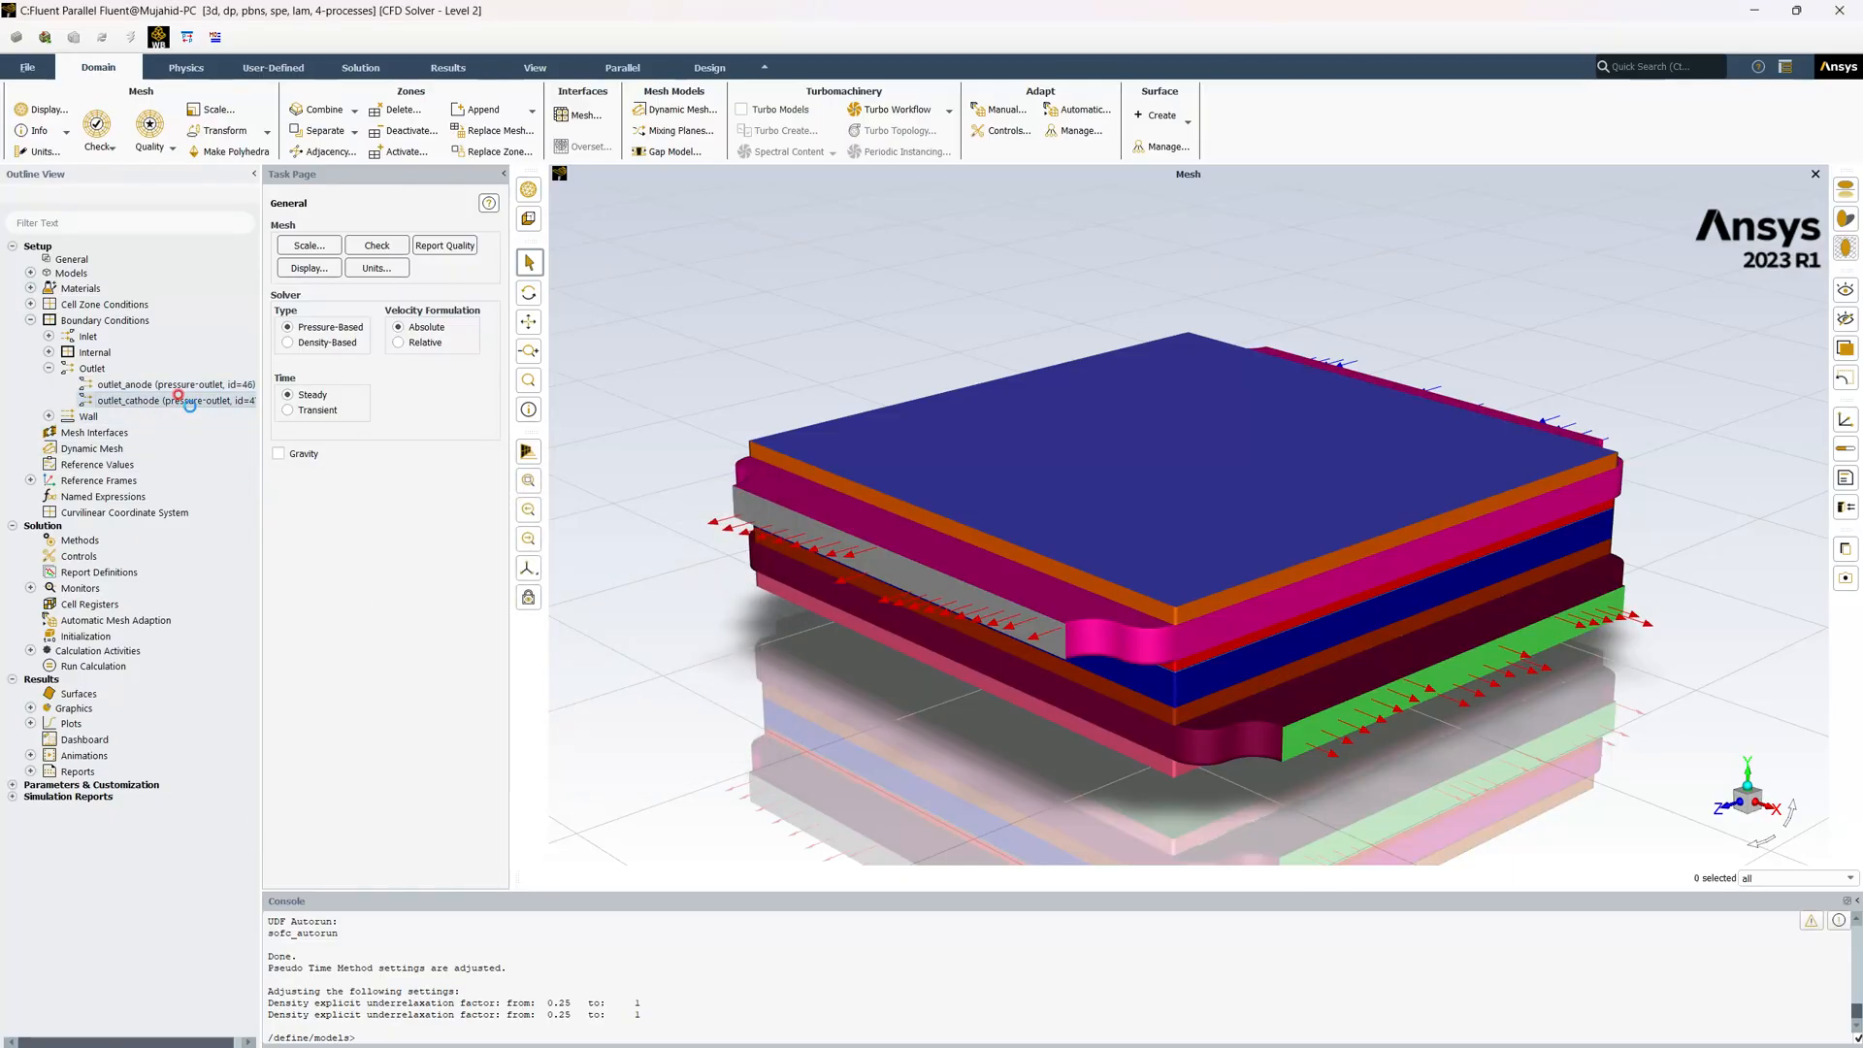
{"action": "double_click", "coordinate": [184, 401]}
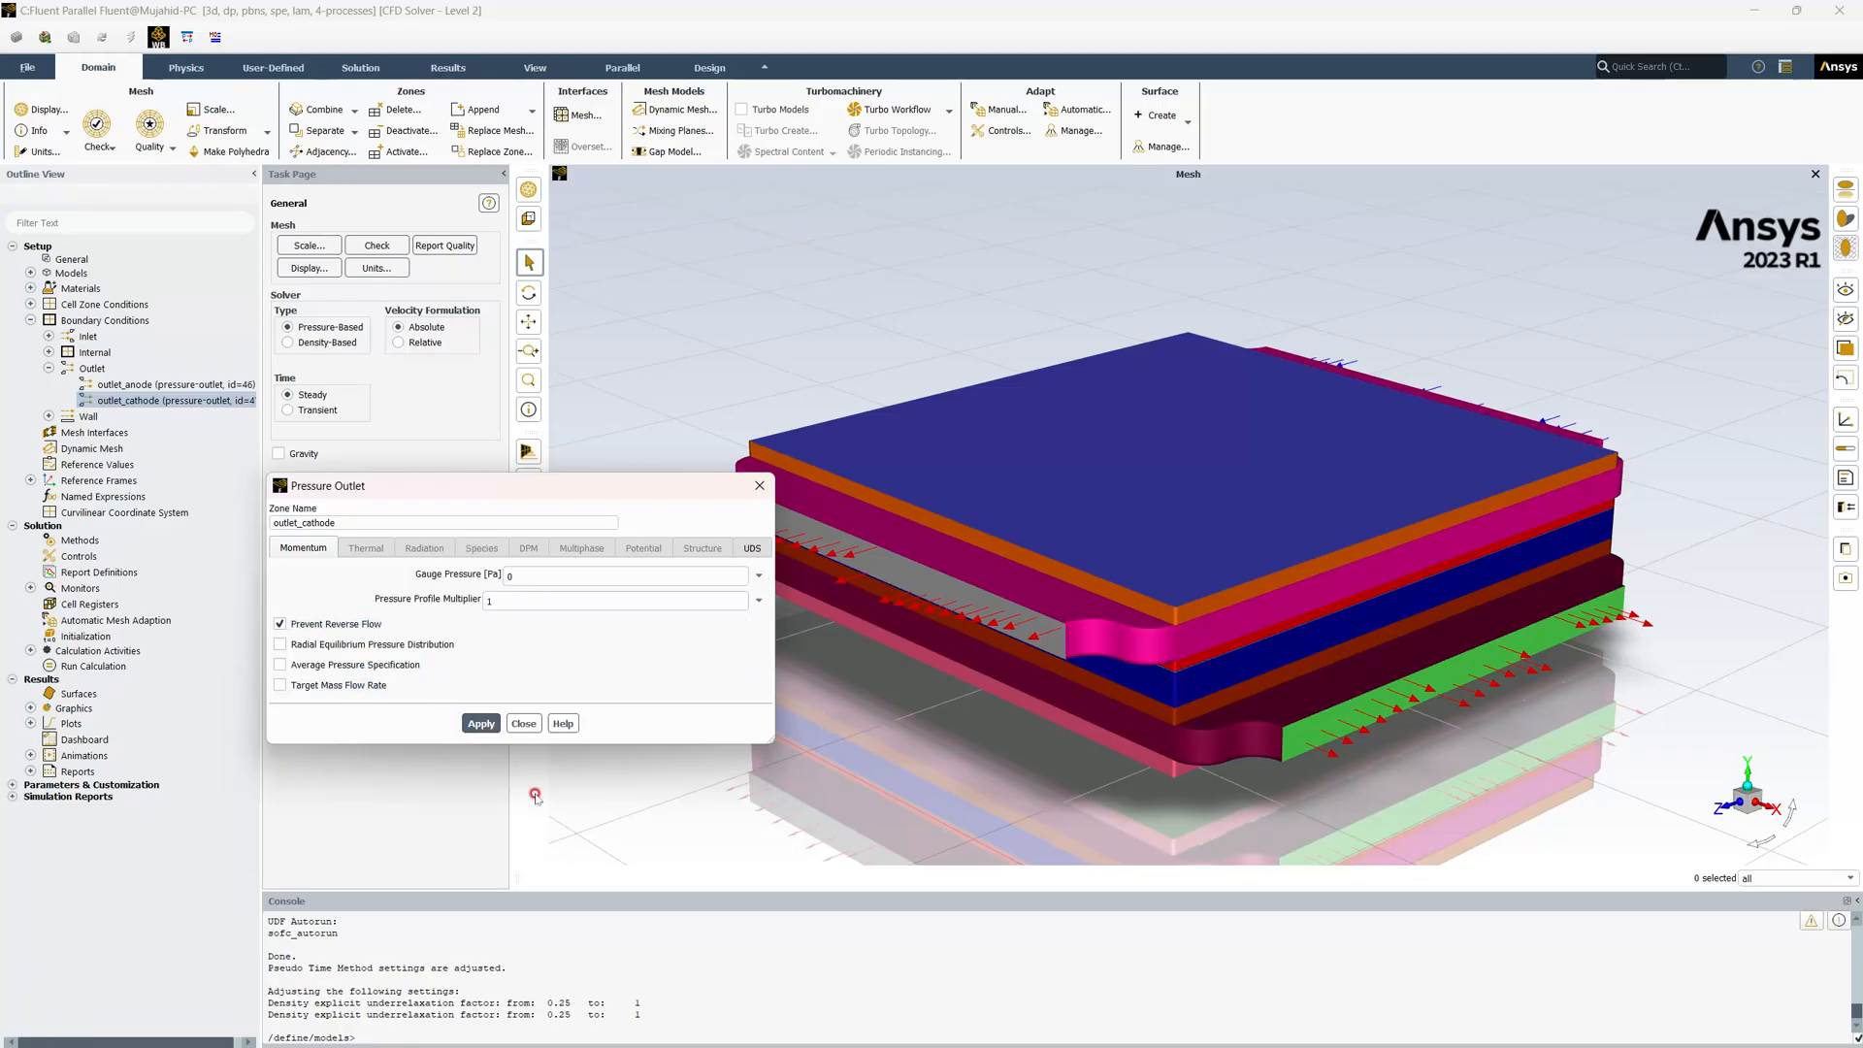
{"action": "left_click", "coordinate": [523, 723]}
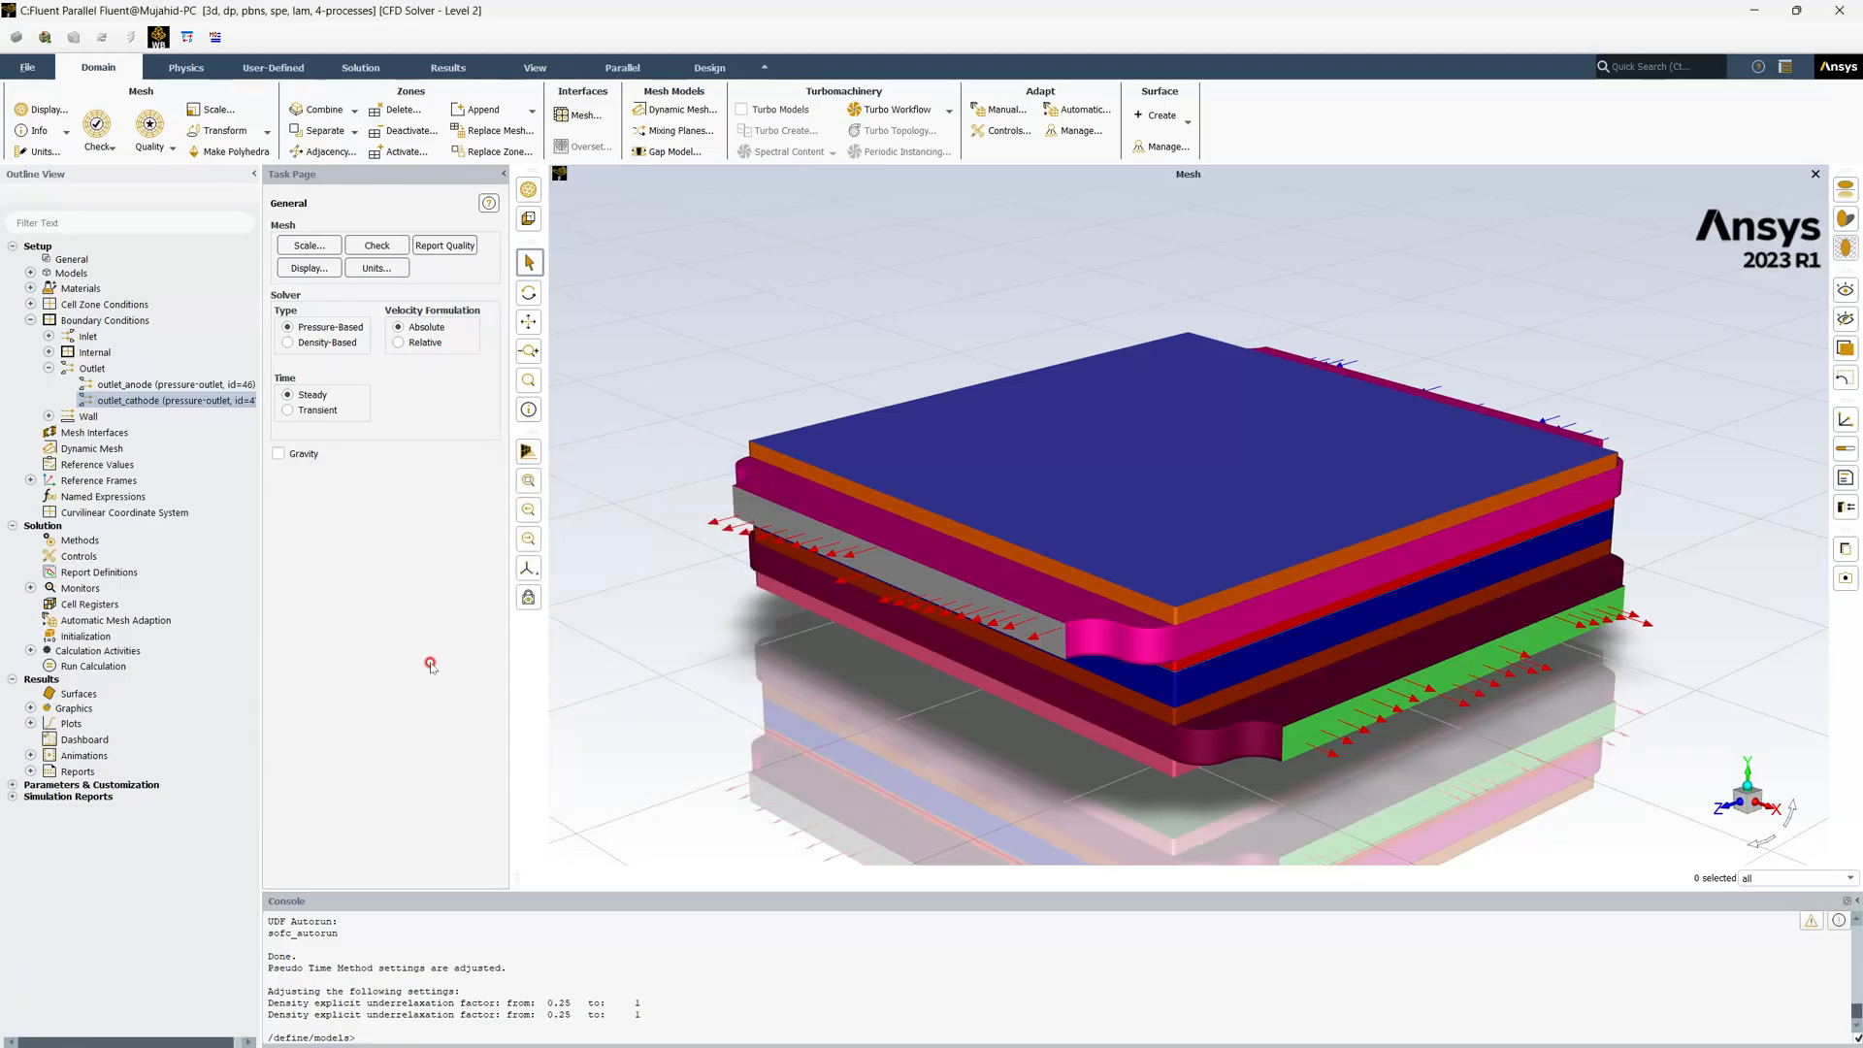
{"action": "left_click", "coordinate": [48, 368]}
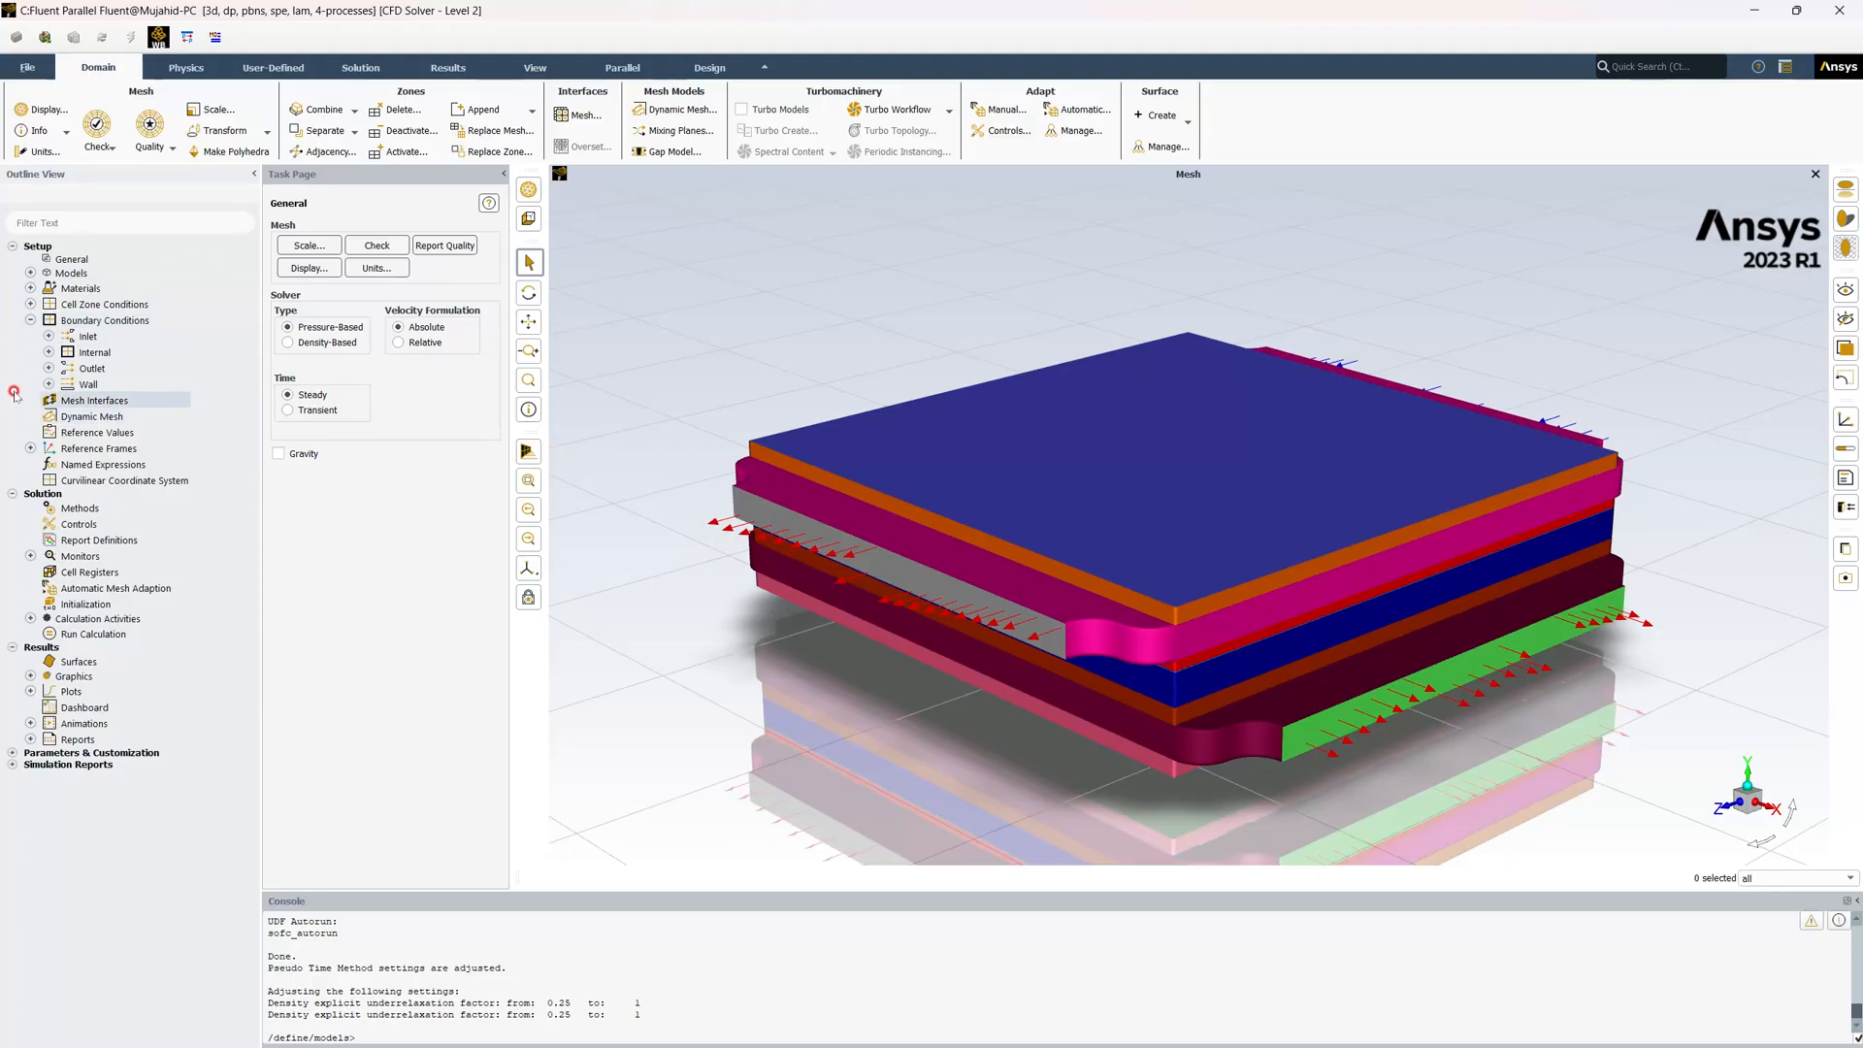
{"action": "left_click", "coordinate": [30, 320]}
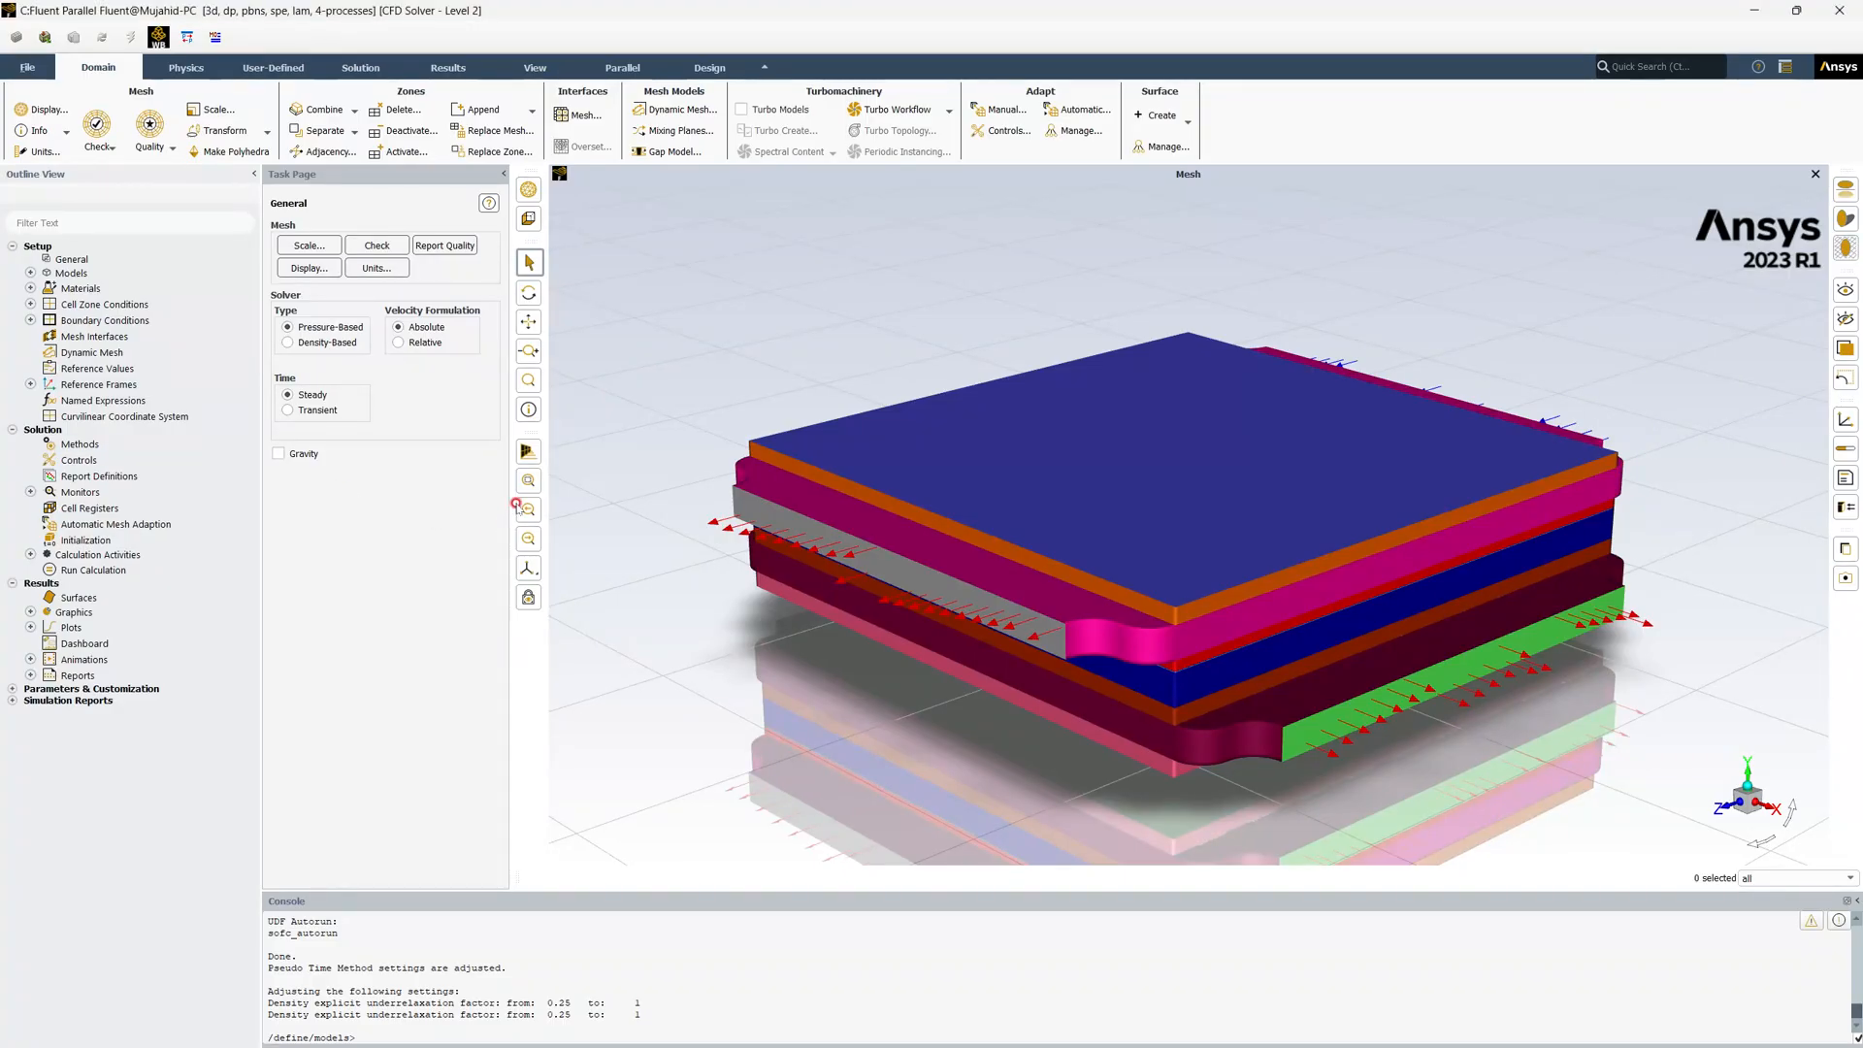
Import the report definitions from report_definations.tsv in the Simulation folder and expand their list
{"action": "scroll", "coordinate": [602, 951], "scroll_direction": "down", "scroll_amount": 1}
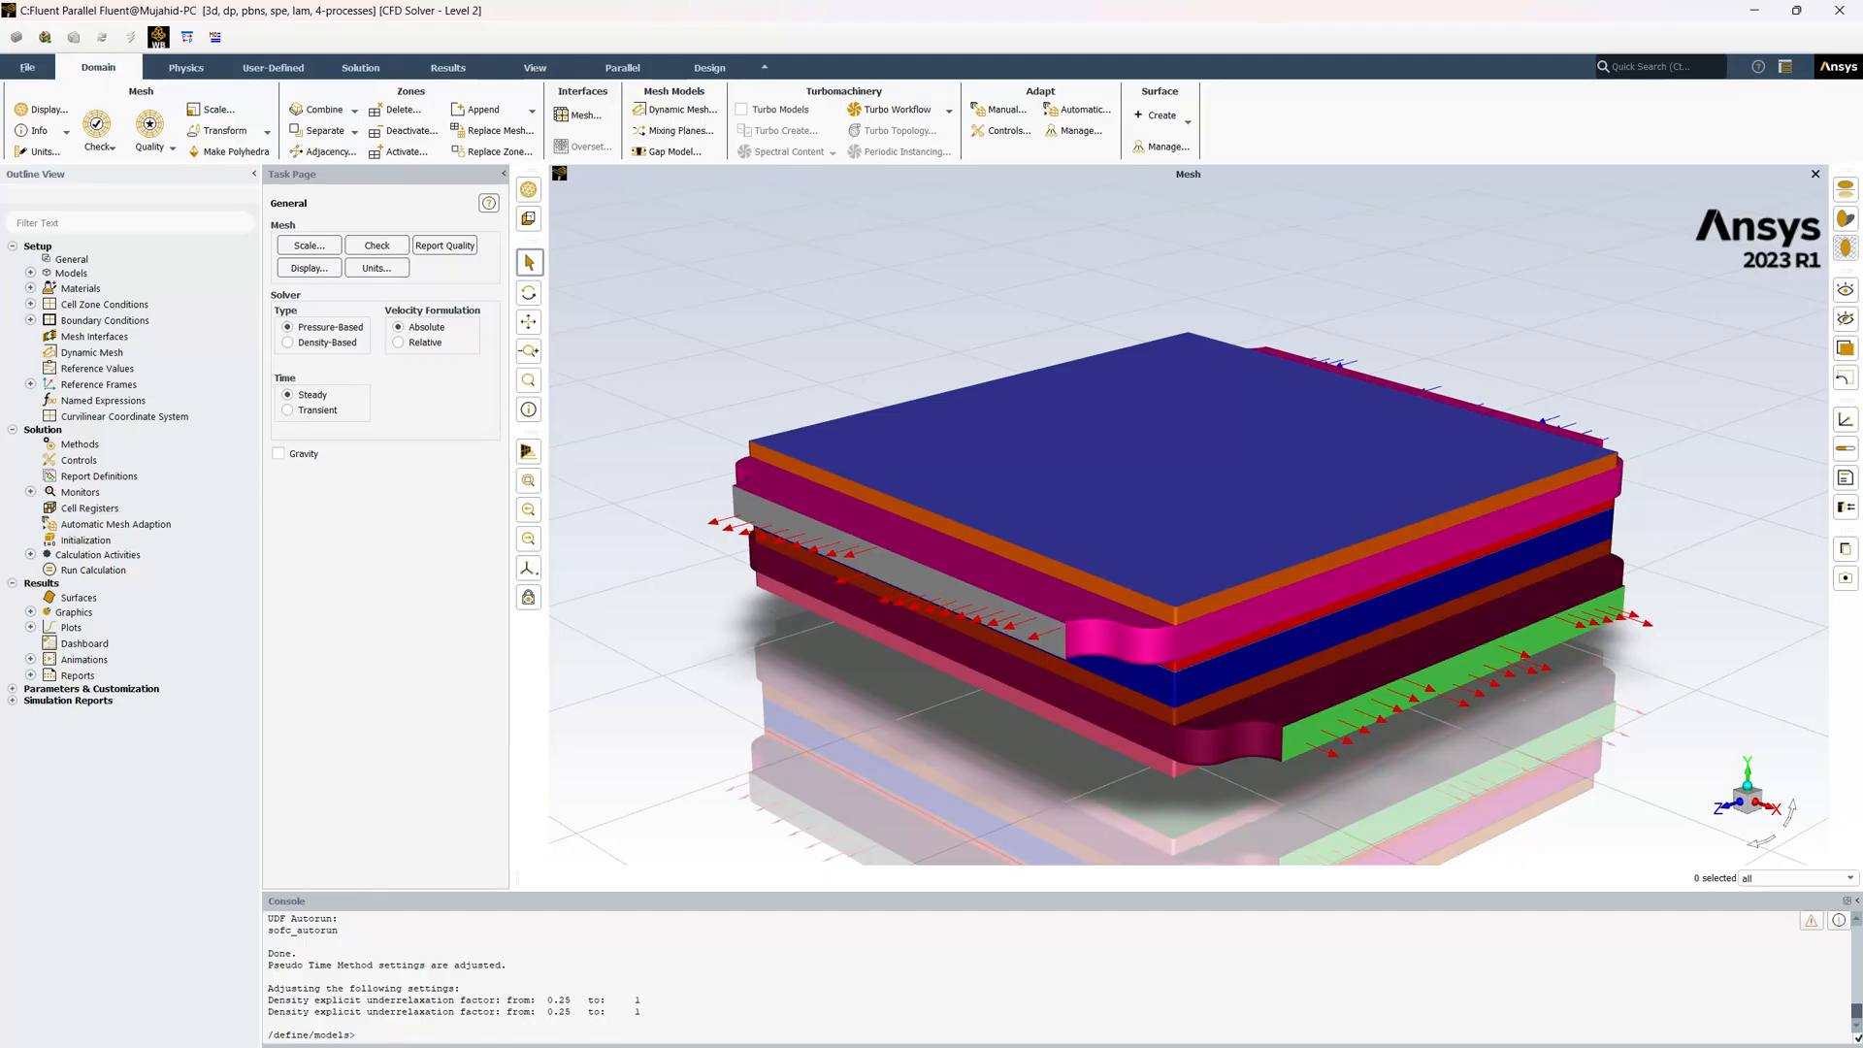
{"action": "right_click", "coordinate": [105, 479]}
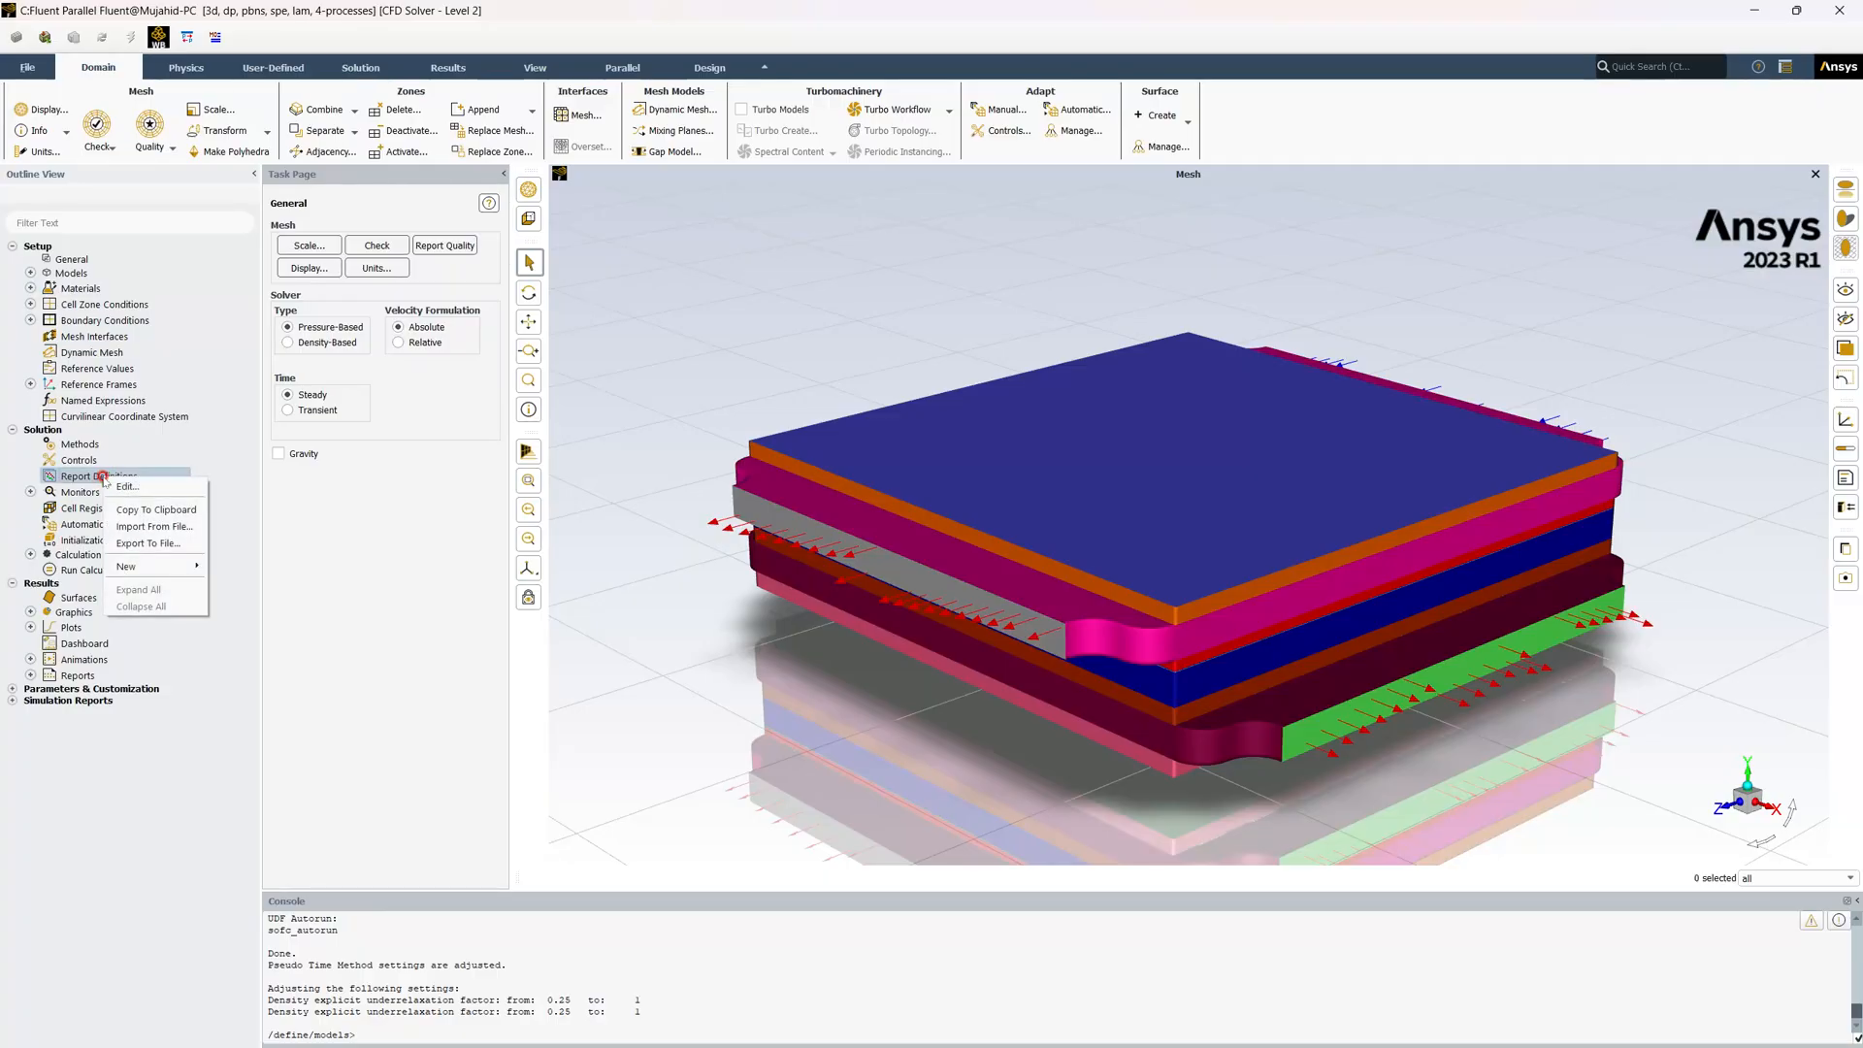
{"action": "left_click", "coordinate": [167, 526]}
{"action": "left_click", "coordinate": [1095, 396]}
{"action": "left_click", "coordinate": [1095, 396]}
{"action": "left_click", "coordinate": [1094, 396]}
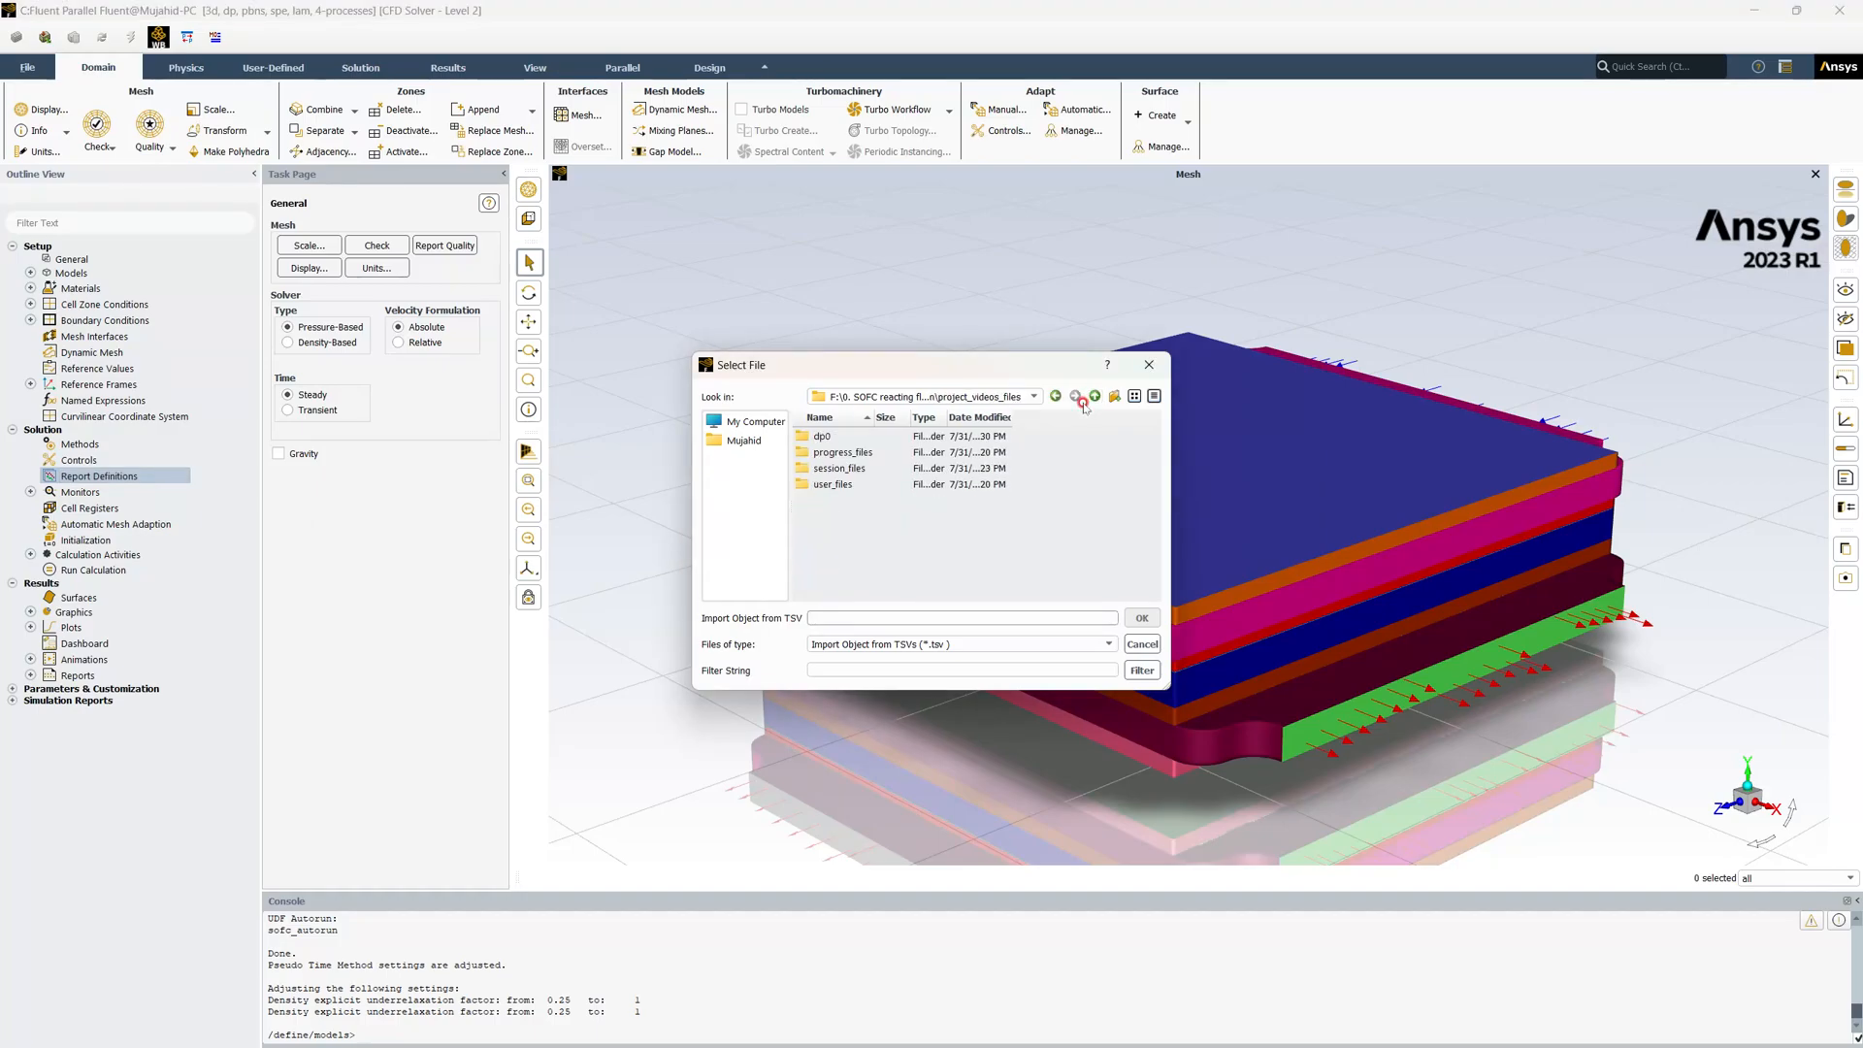
{"action": "left_click", "coordinate": [972, 623]}
{"action": "left_click", "coordinate": [1083, 396]}
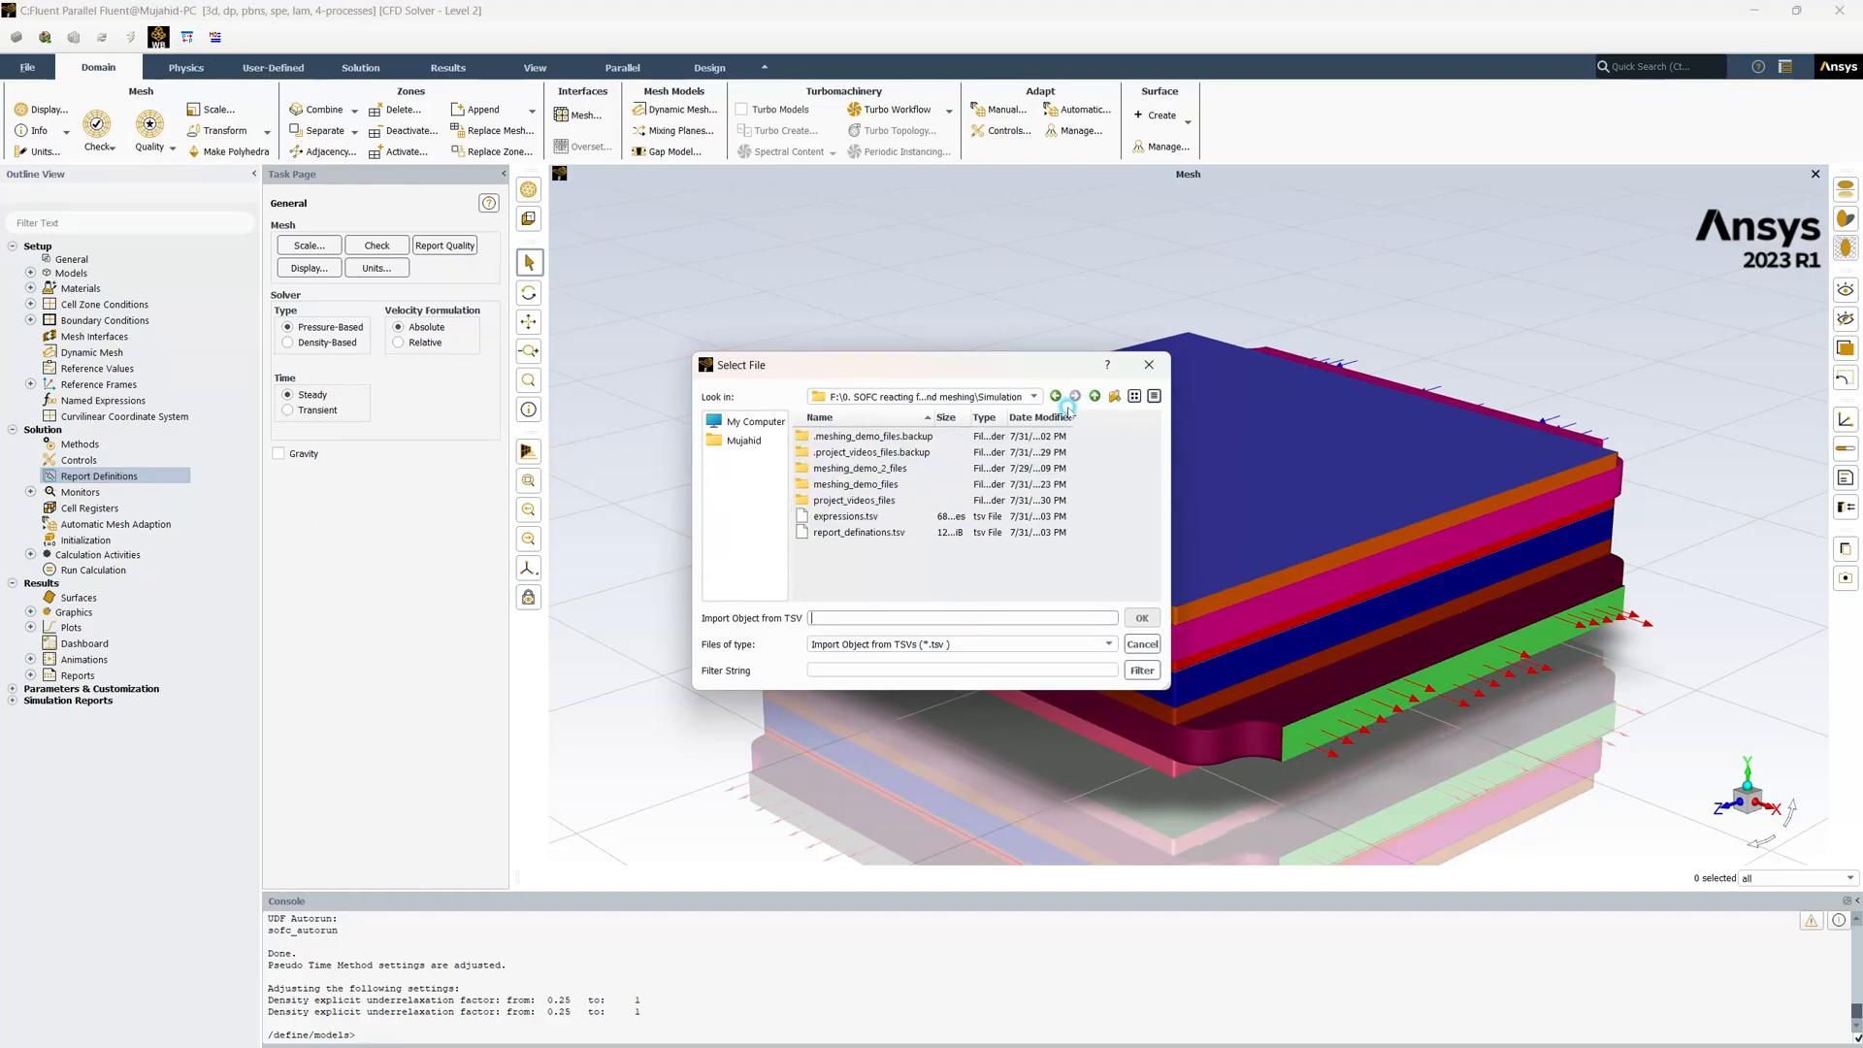
{"action": "left_click", "coordinate": [864, 539]}
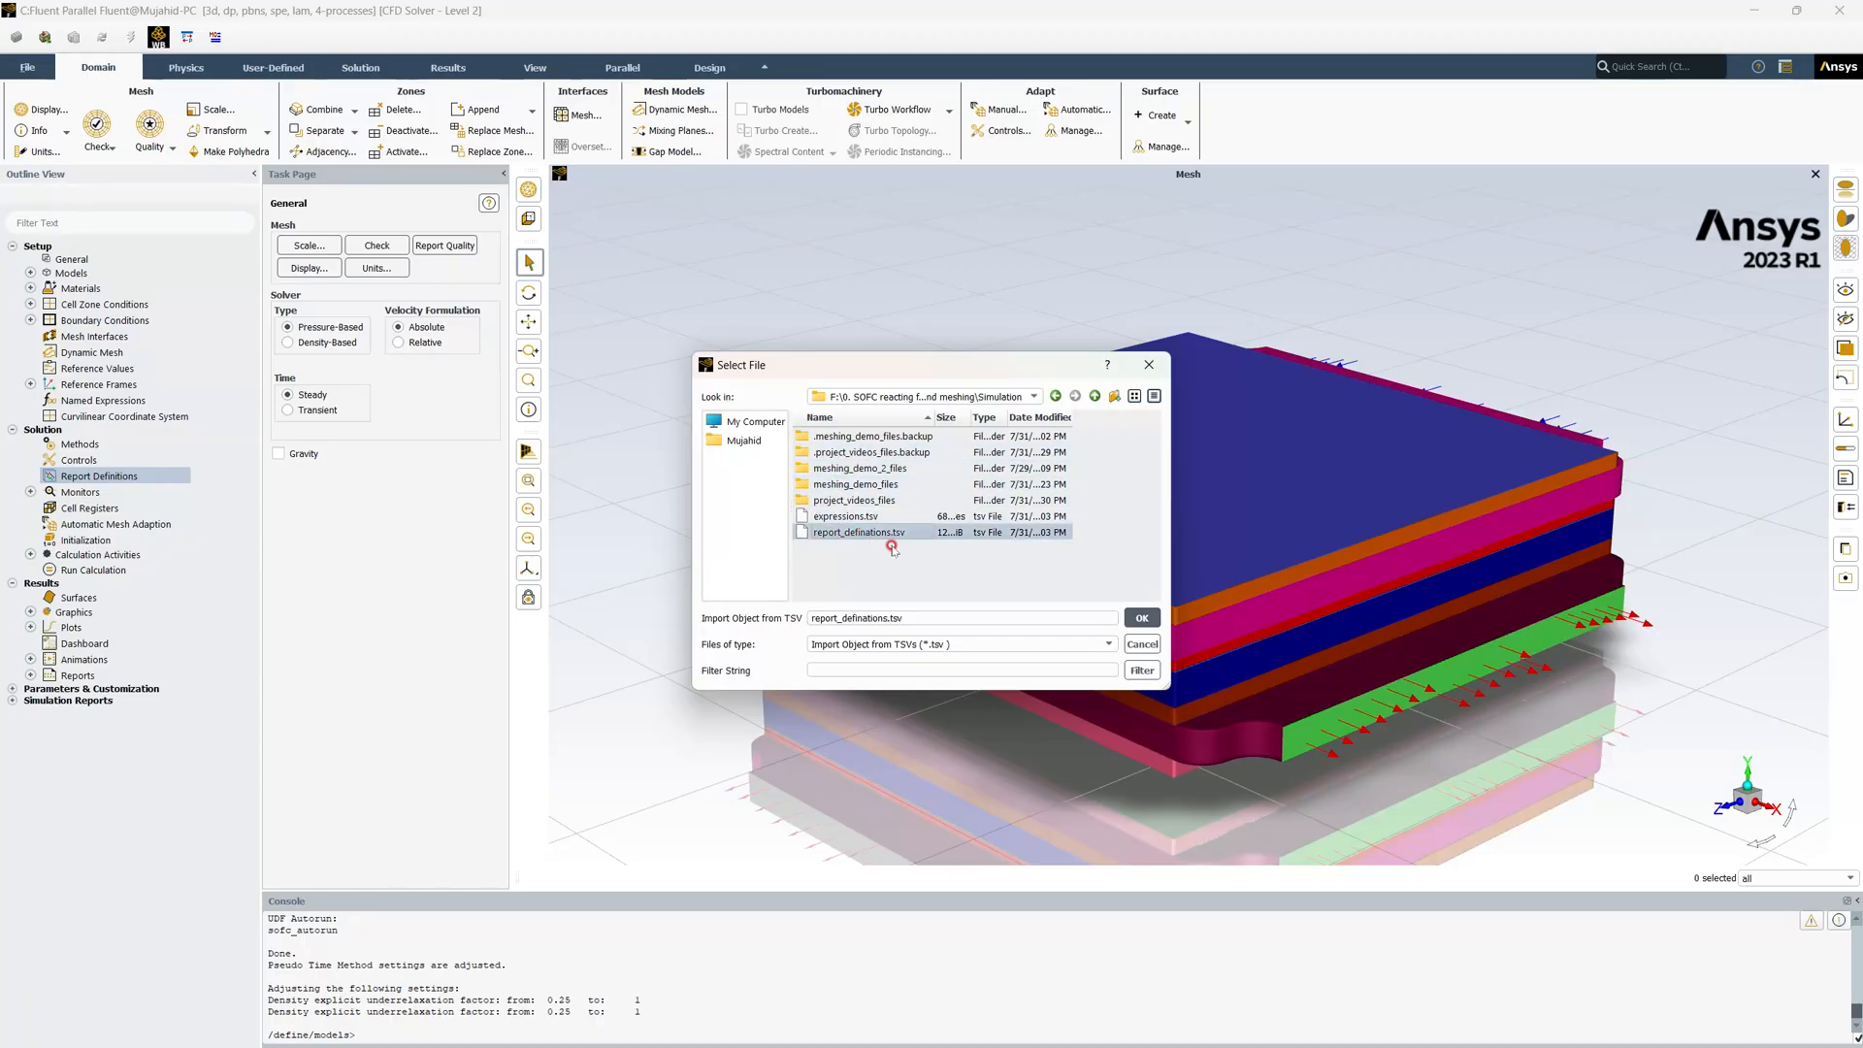
{"action": "left_click", "coordinate": [1145, 621]}
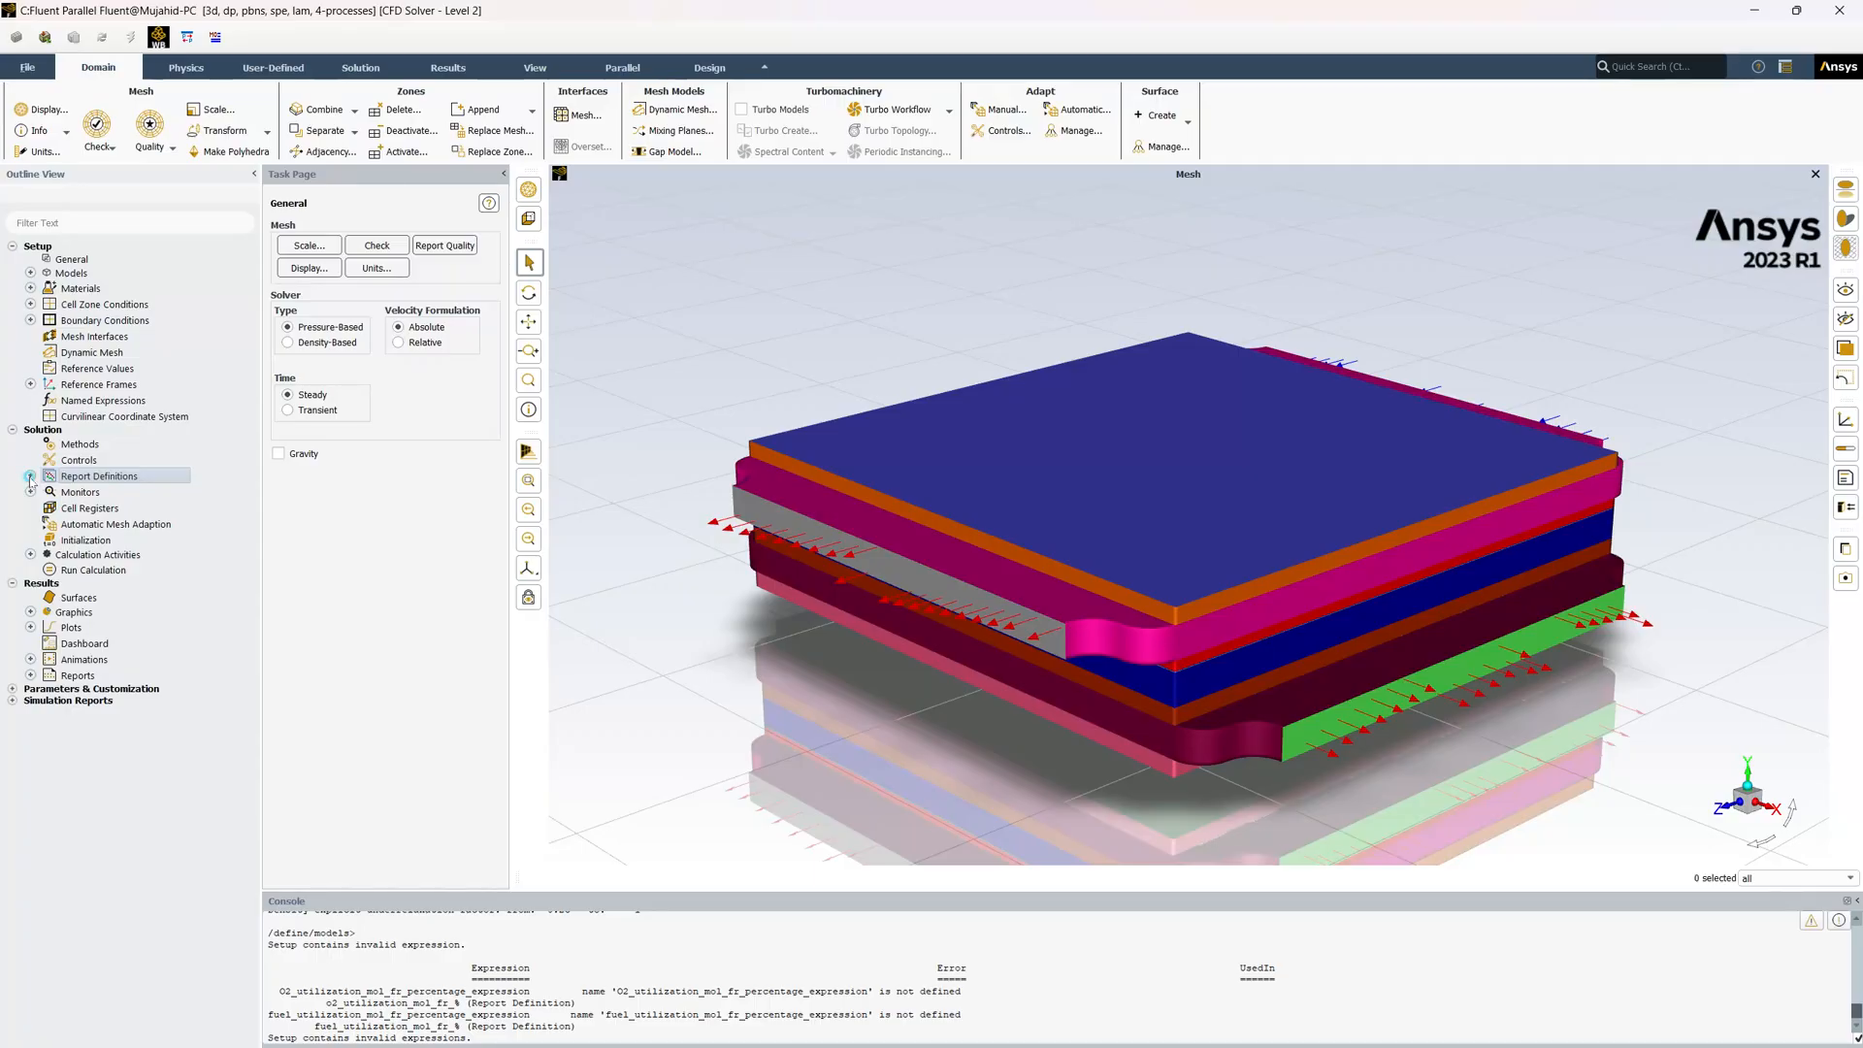
{"action": "left_click", "coordinate": [30, 477]}
{"action": "scroll", "coordinate": [107, 520], "scroll_direction": "down", "scroll_amount": 3}
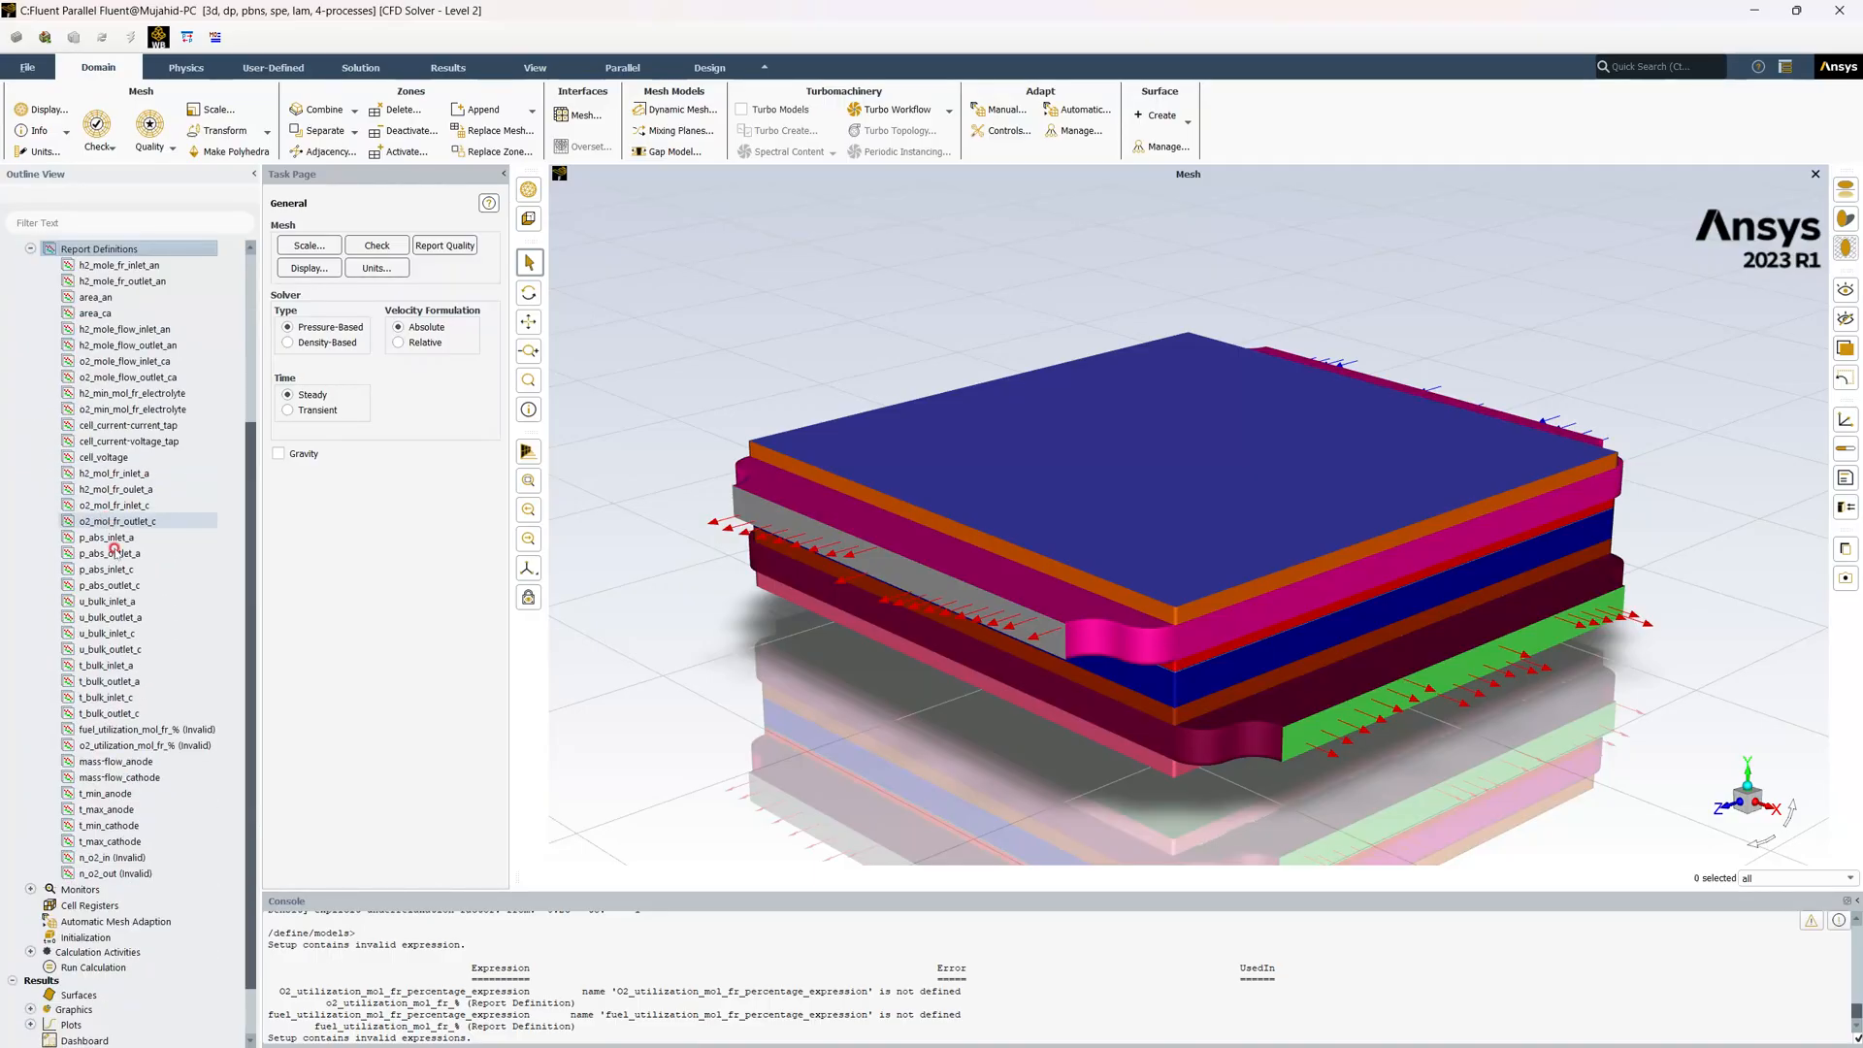
Import the named expressions from the file expressions.tsv
{"action": "scroll", "coordinate": [111, 810], "scroll_direction": "up", "scroll_amount": 5}
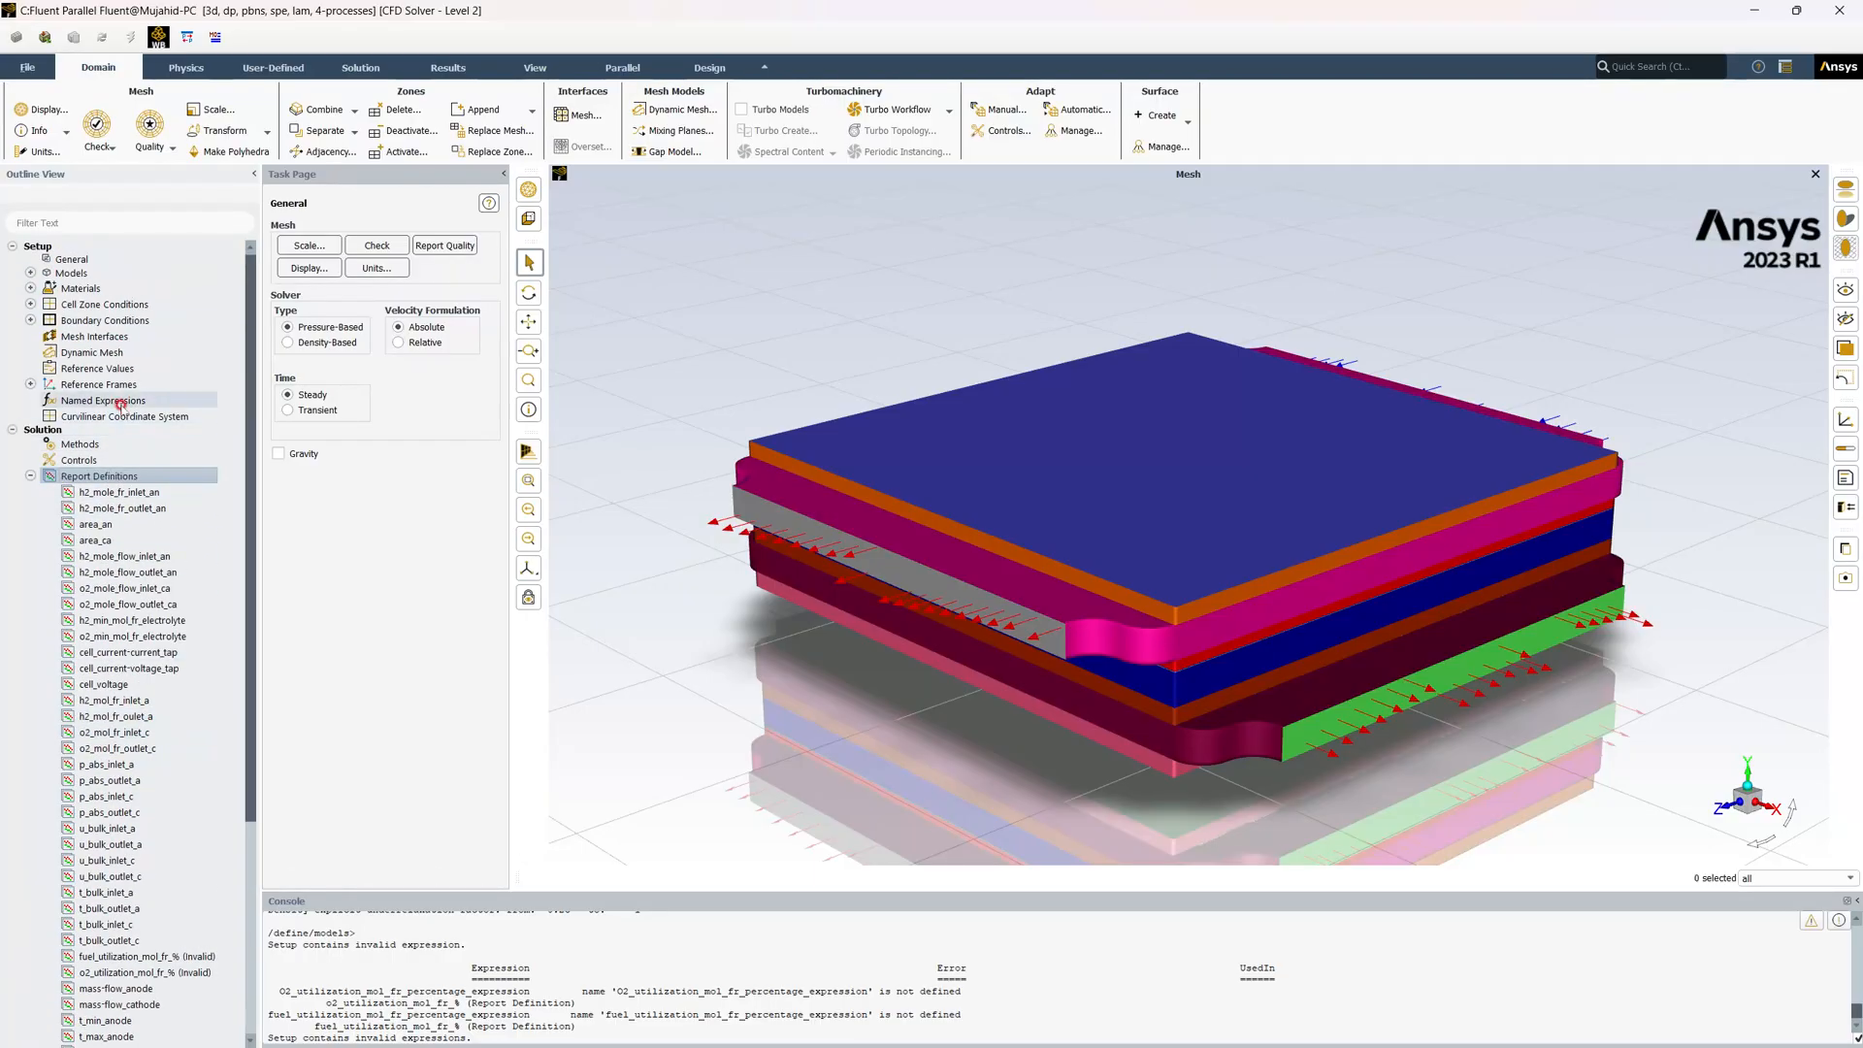
{"action": "right_click", "coordinate": [94, 401]}
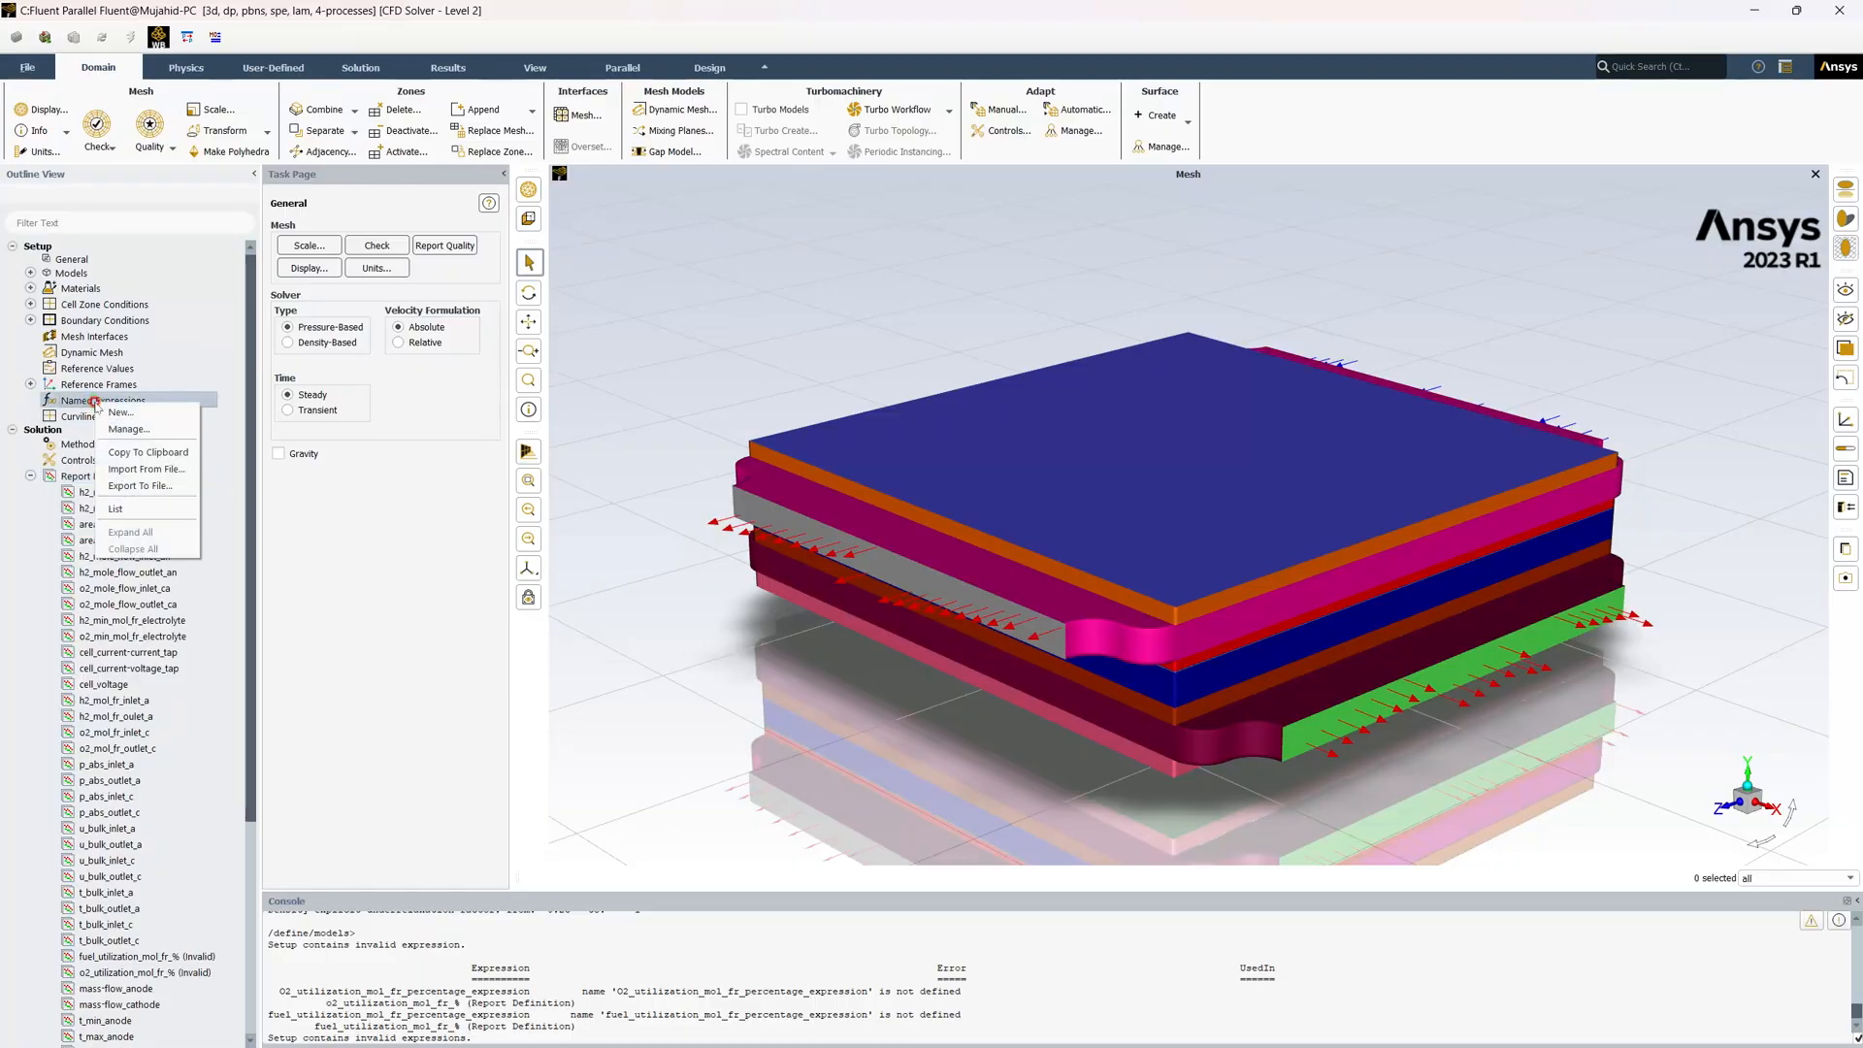
{"action": "left_click", "coordinate": [155, 469]}
{"action": "double_click", "coordinate": [840, 517]}
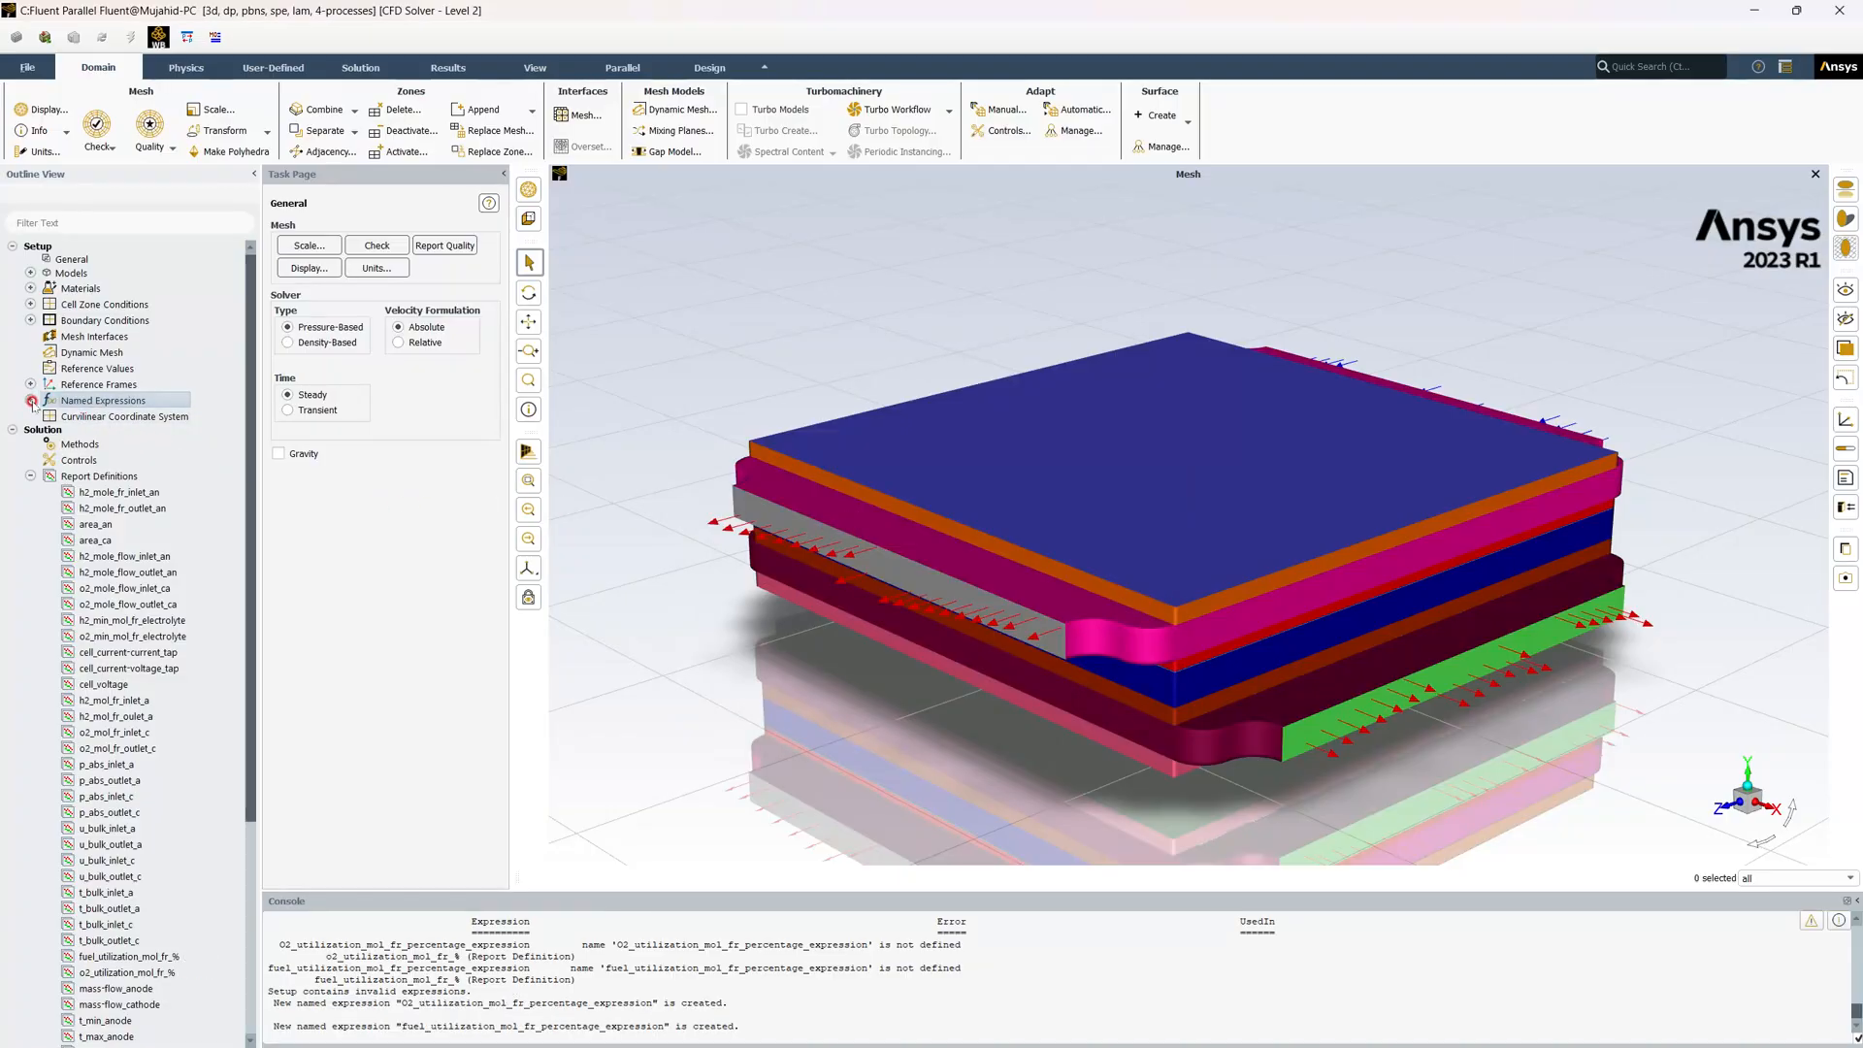
Review the imported named expressions and check the list of report definitions
{"action": "left_click", "coordinate": [30, 401]}
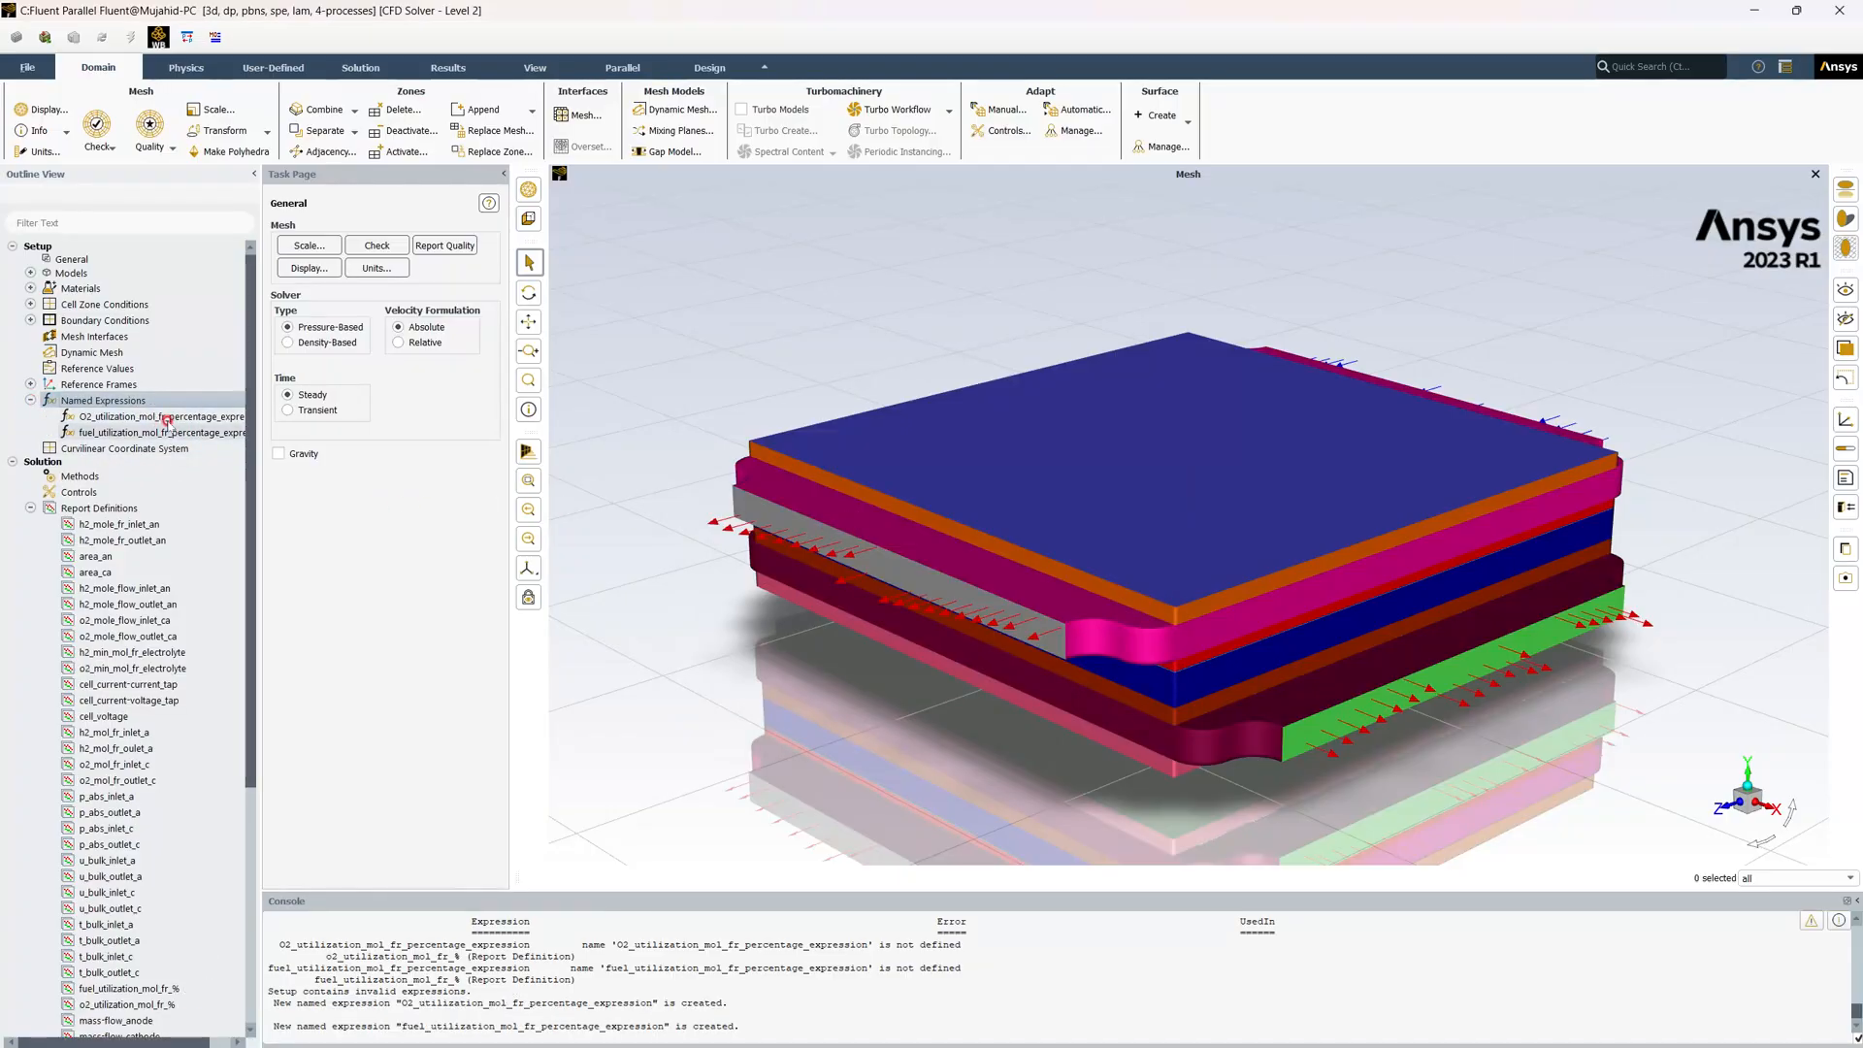
{"action": "scroll", "coordinate": [170, 524], "scroll_direction": "down", "scroll_amount": 7}
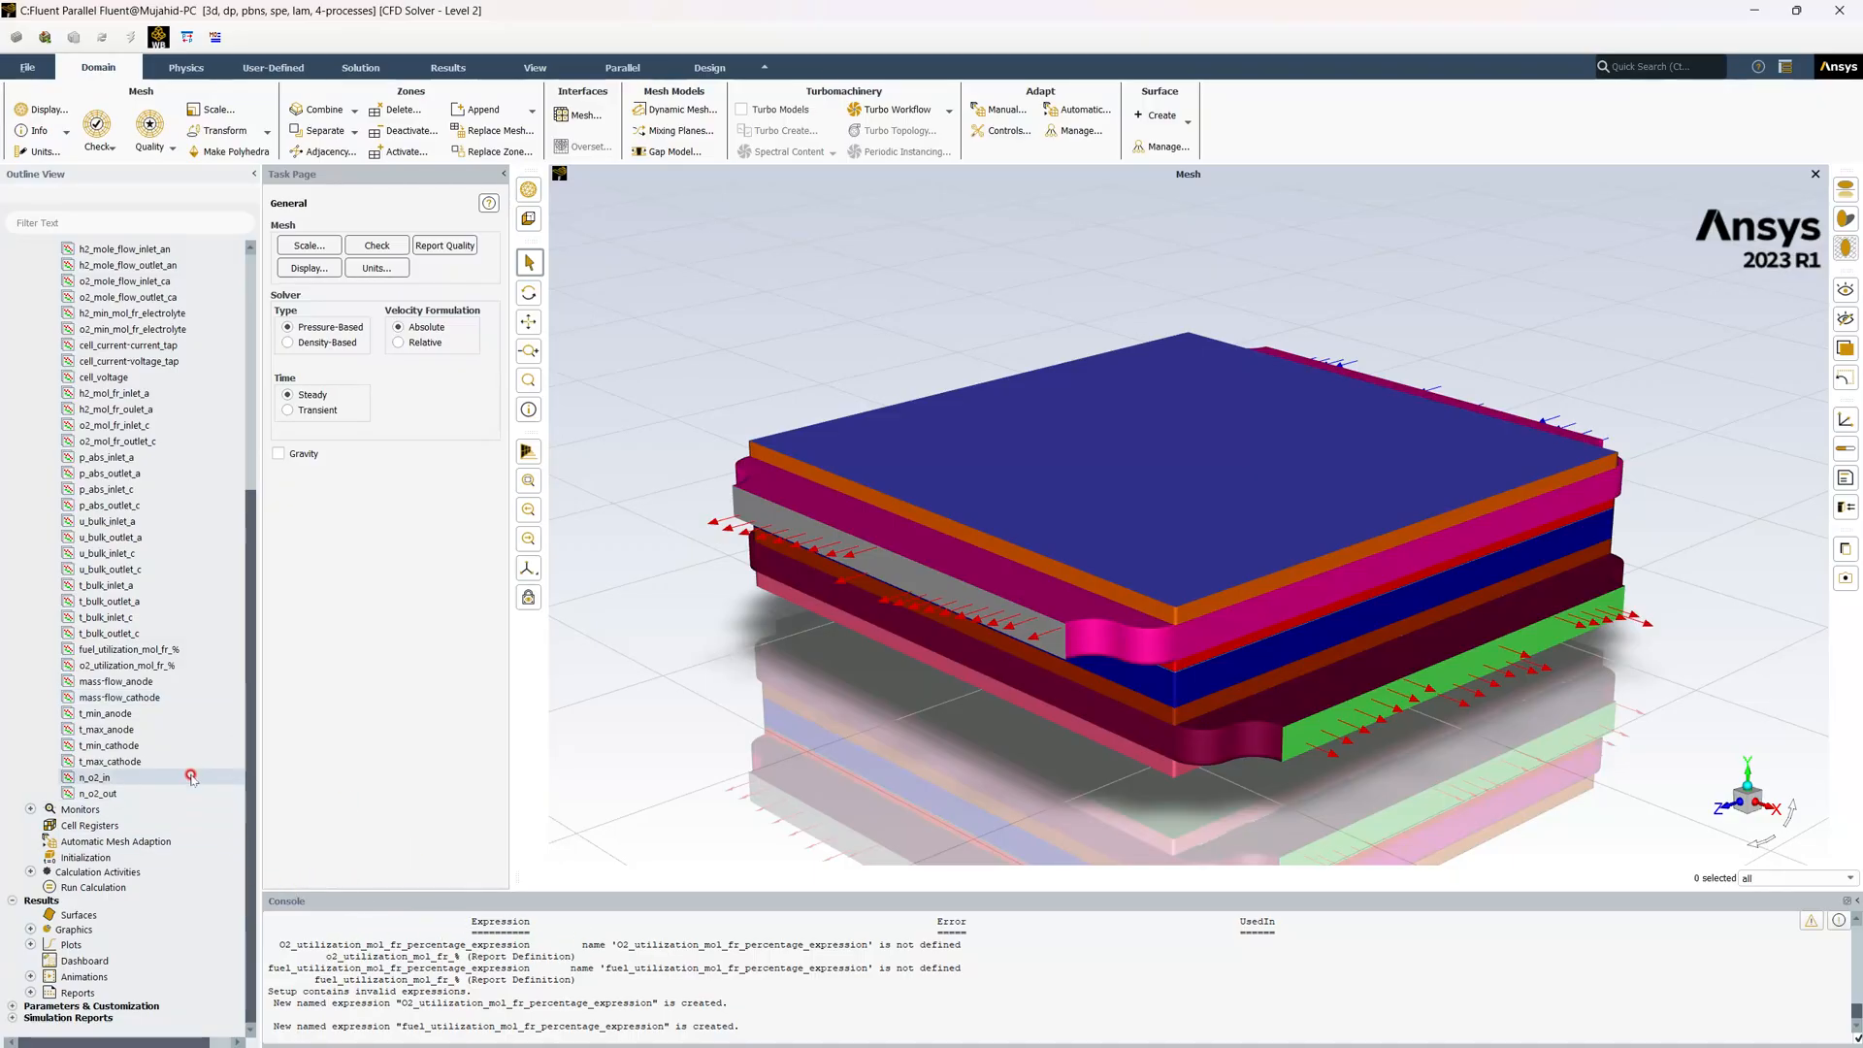
{"action": "scroll", "coordinate": [184, 757], "scroll_direction": "up", "scroll_amount": 7}
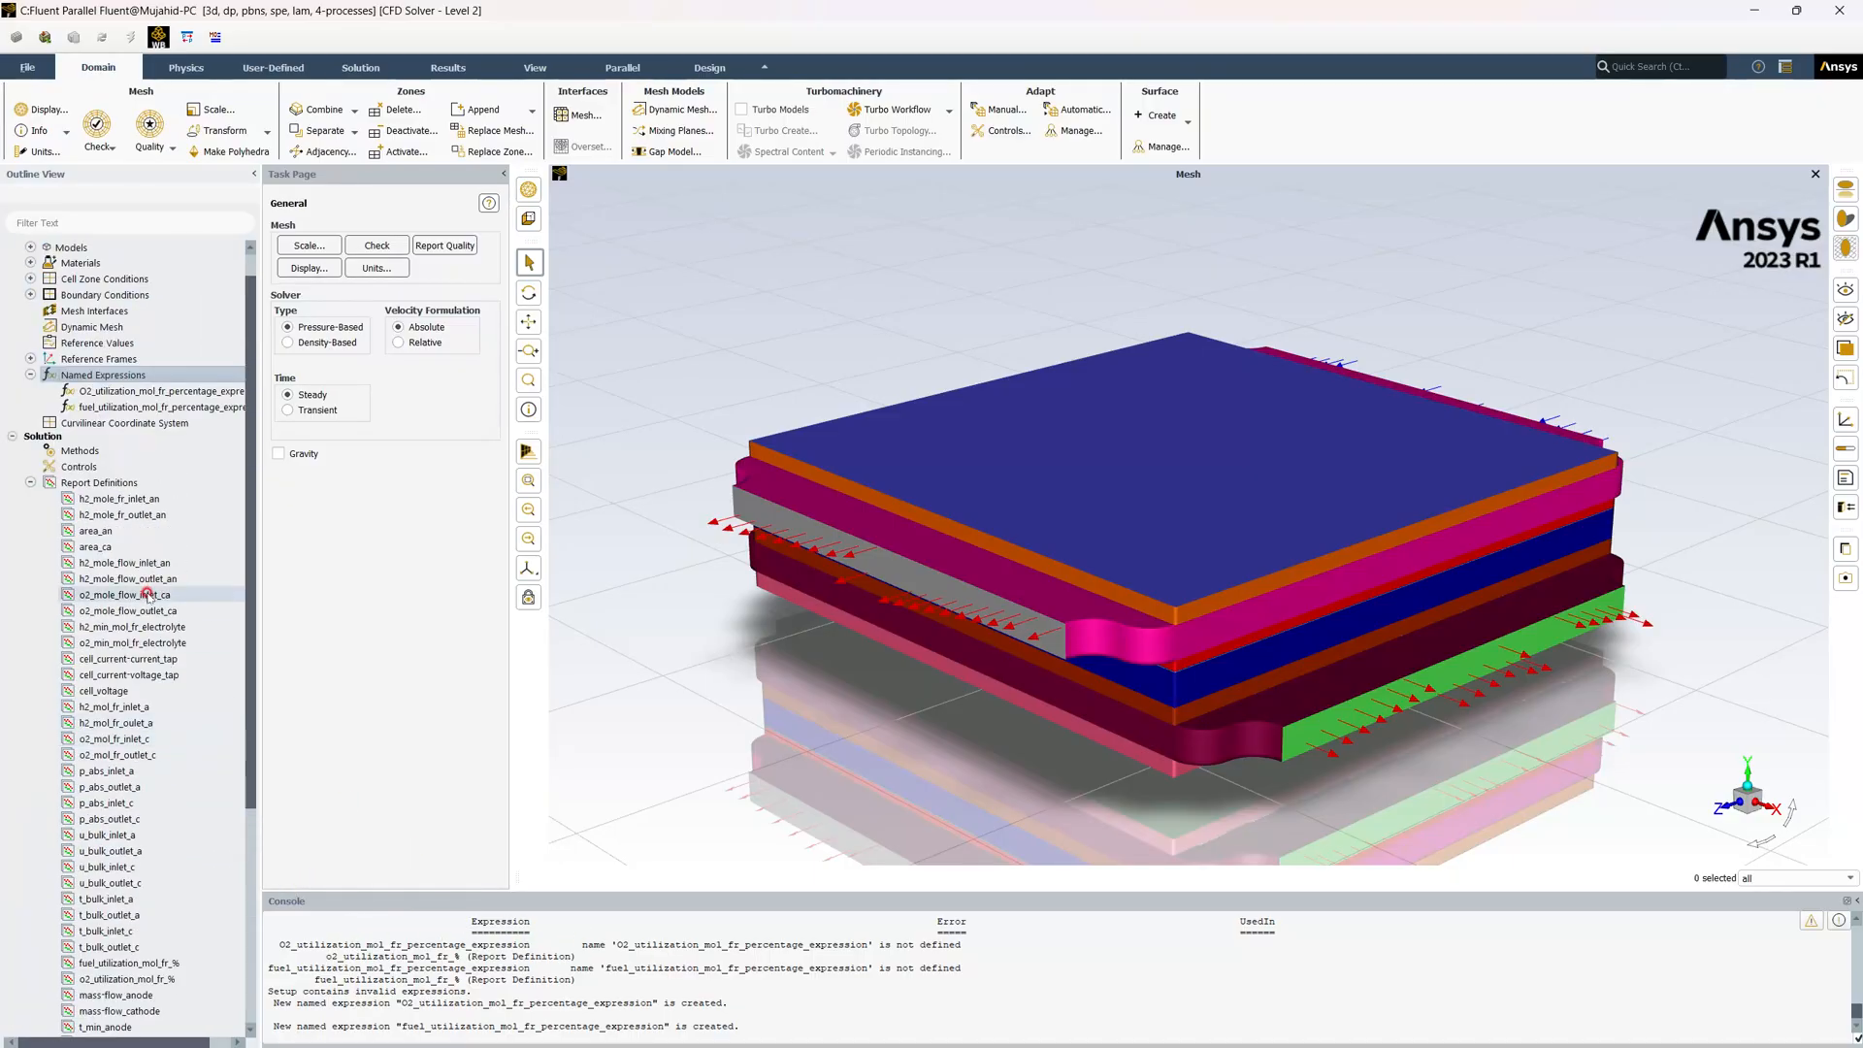
{"action": "scroll", "coordinate": [129, 540], "scroll_direction": "down", "scroll_amount": 7}
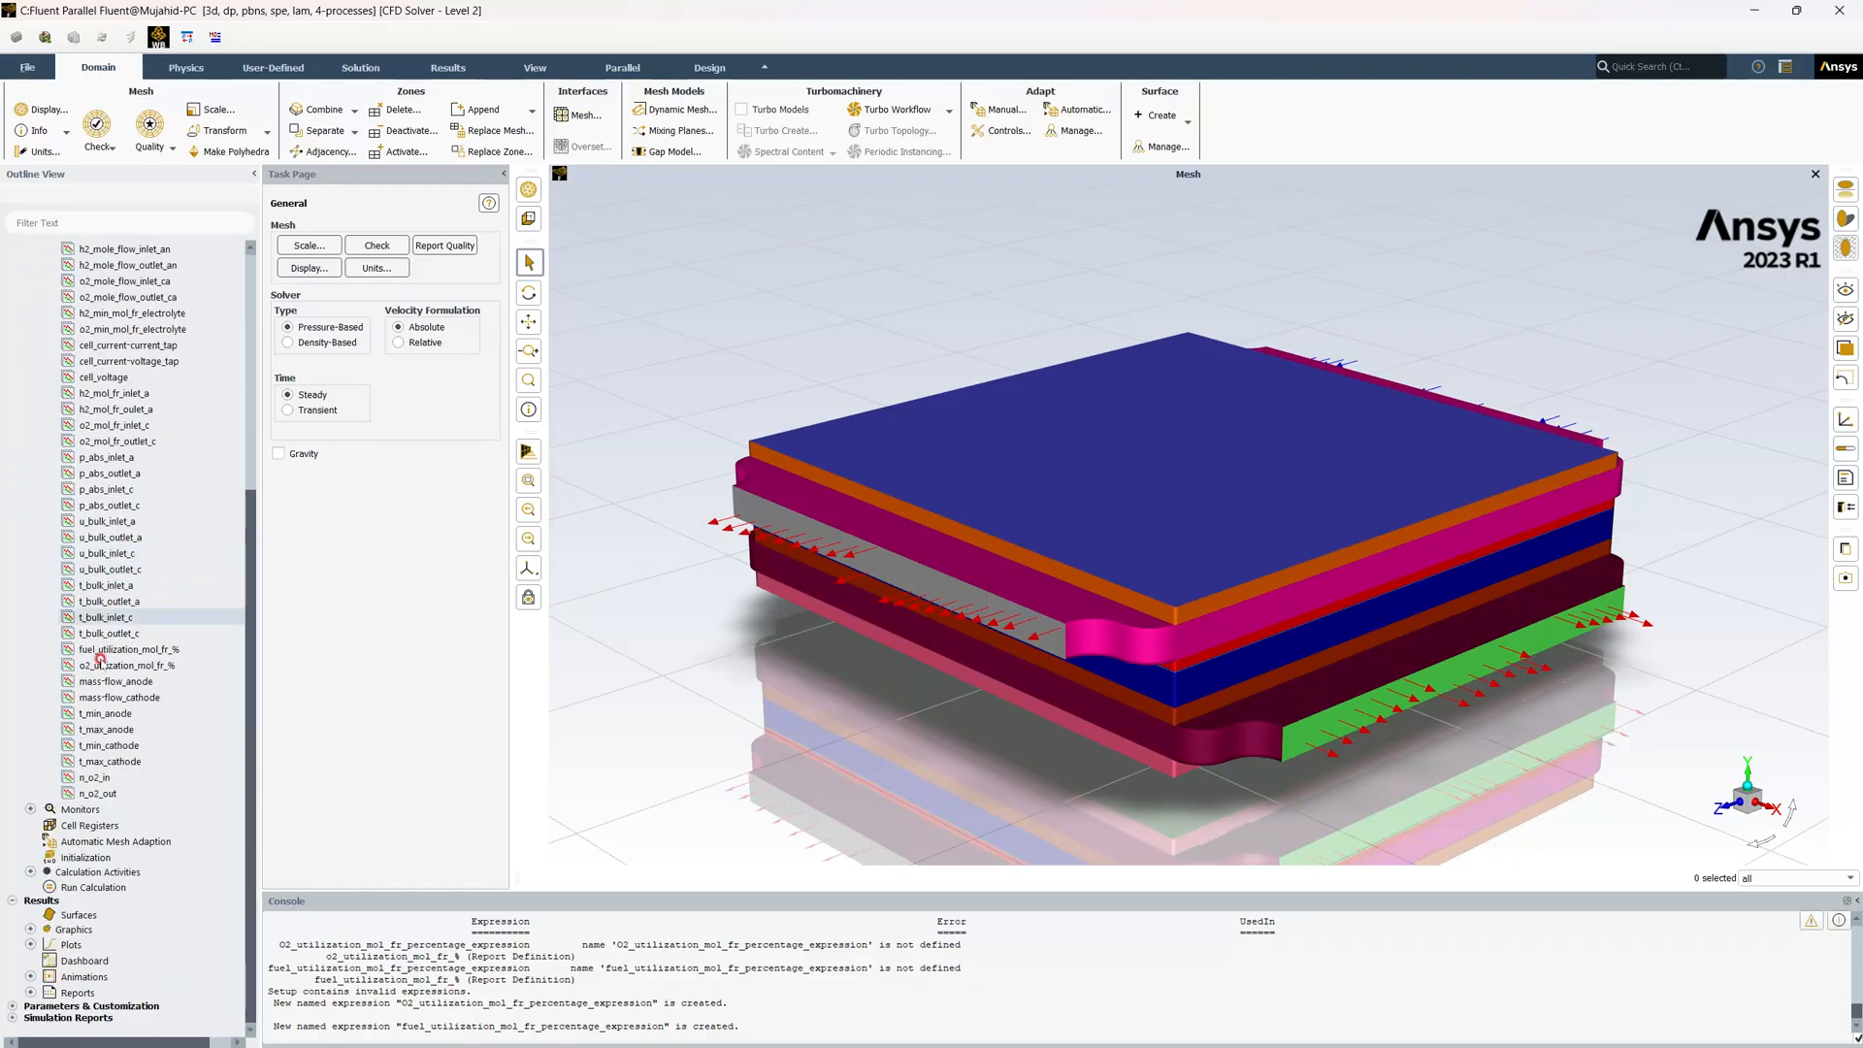
{"action": "scroll", "coordinate": [126, 583], "scroll_direction": "up", "scroll_amount": 3}
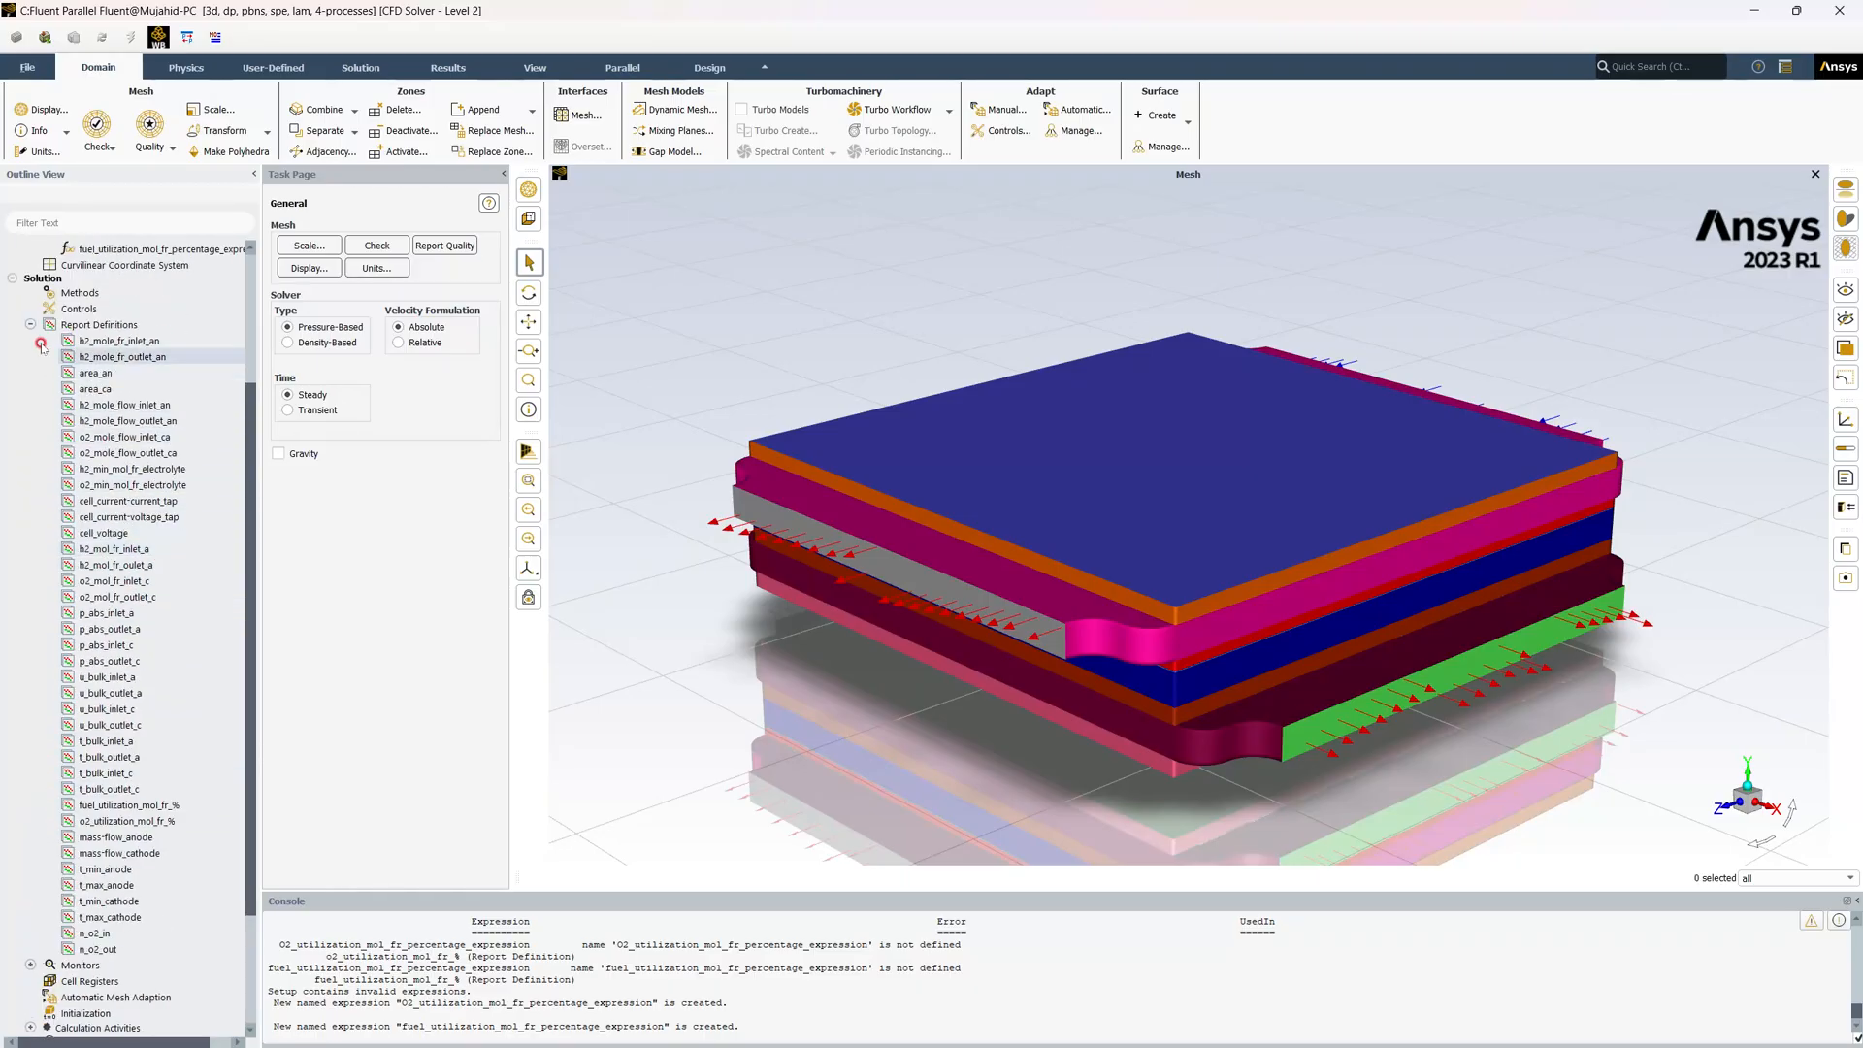
Collapse the expanded lists of report definitions and named expressions in the outline
{"action": "left_click", "coordinate": [28, 325]}
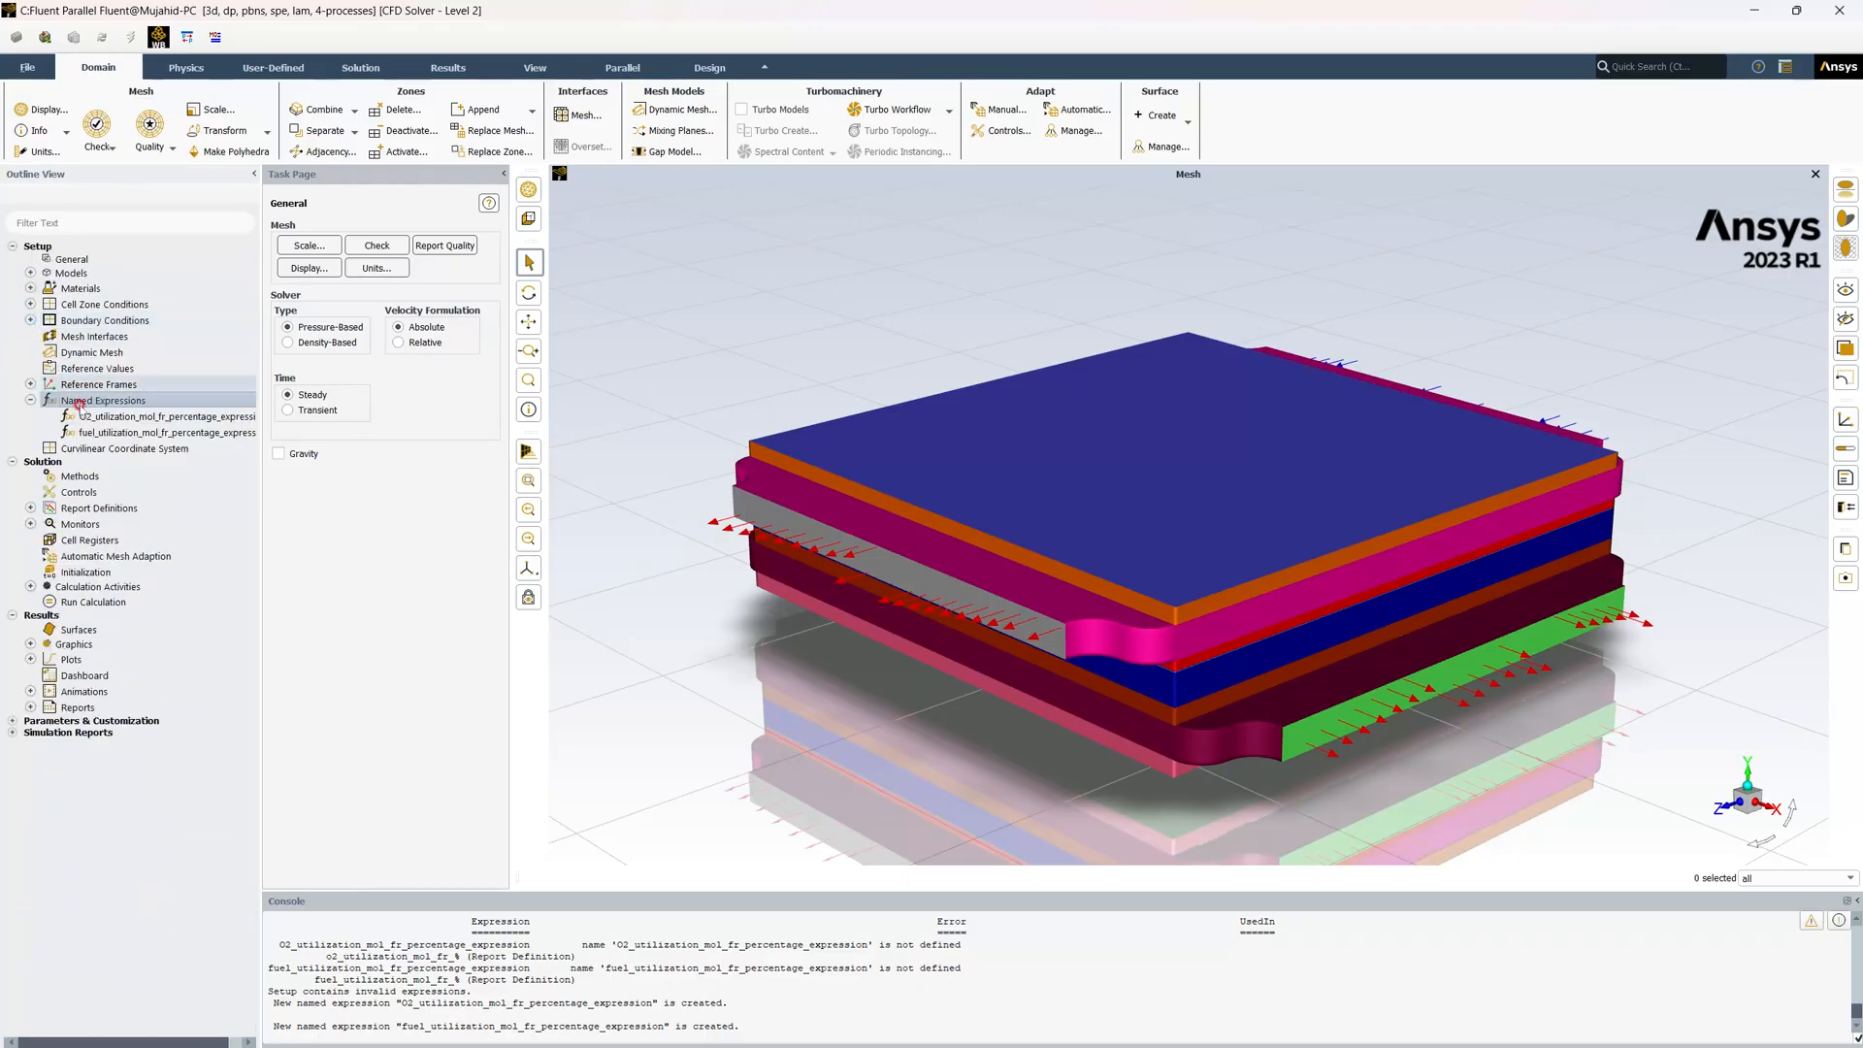
{"action": "left_click", "coordinate": [28, 398]}
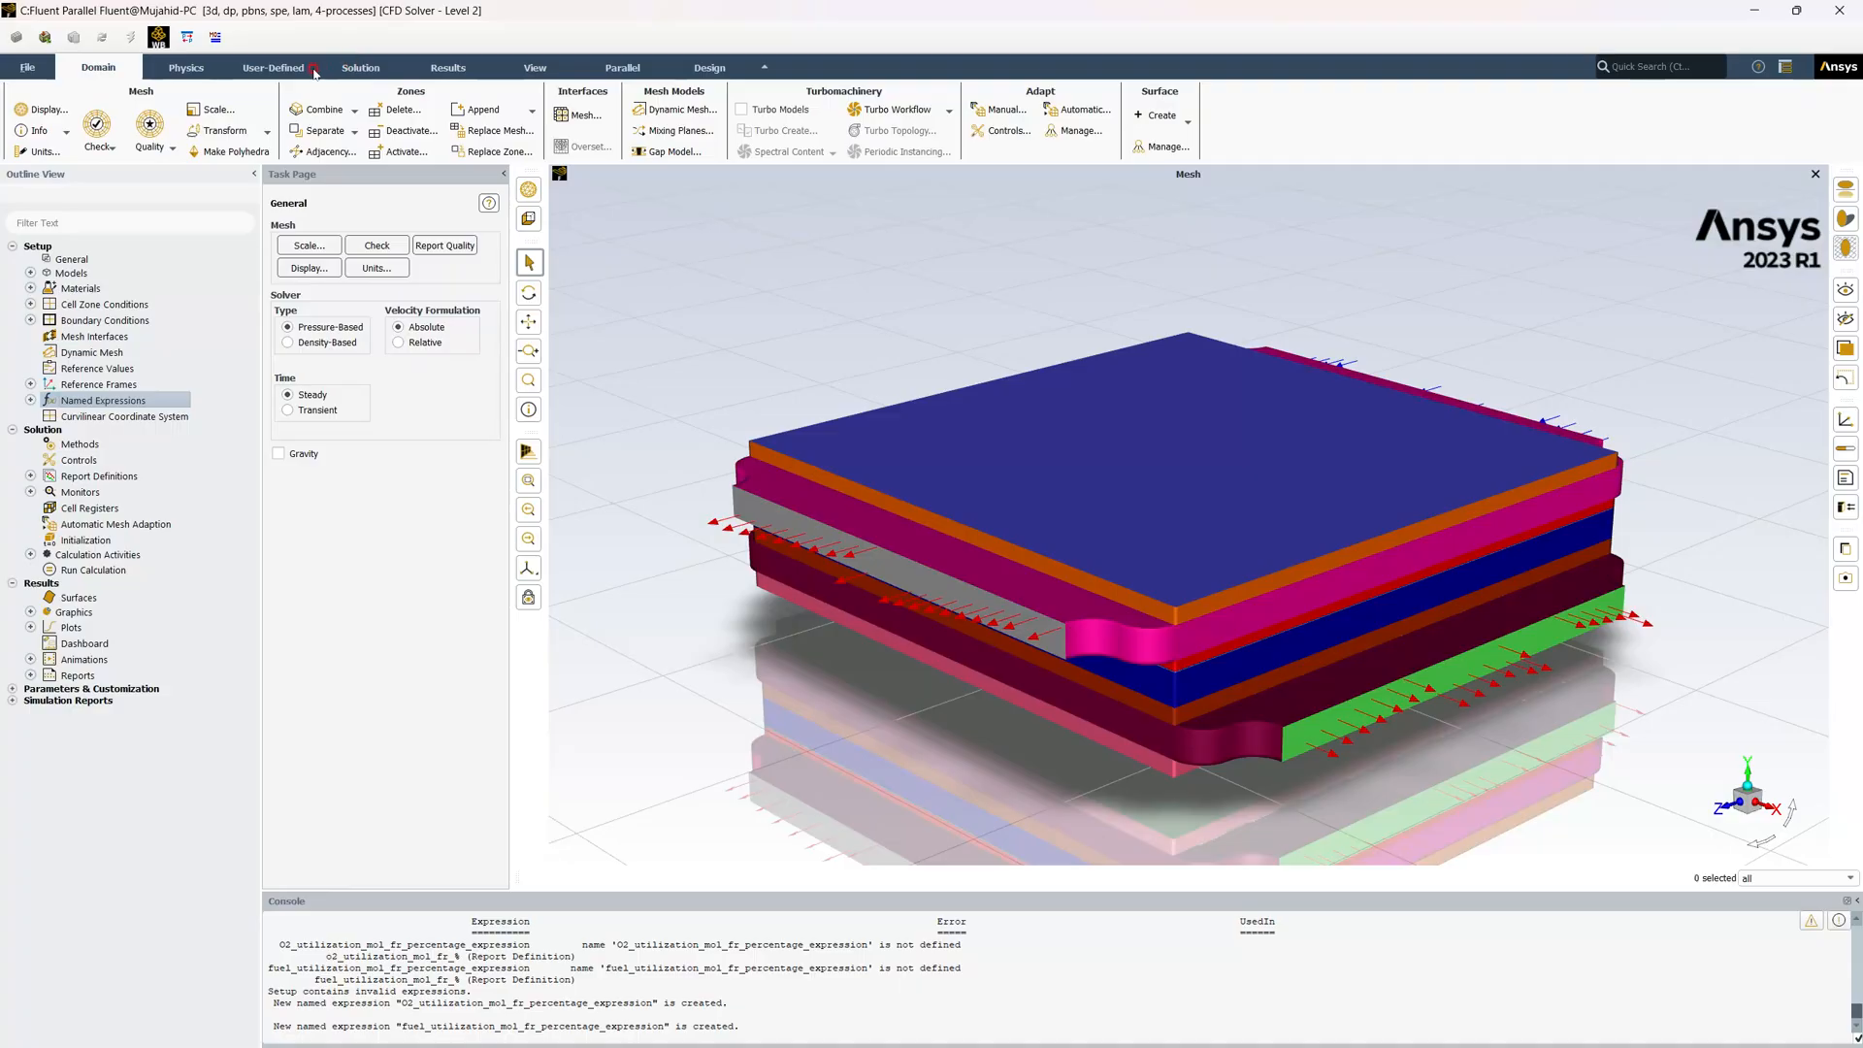
{"action": "left_click", "coordinate": [359, 69]}
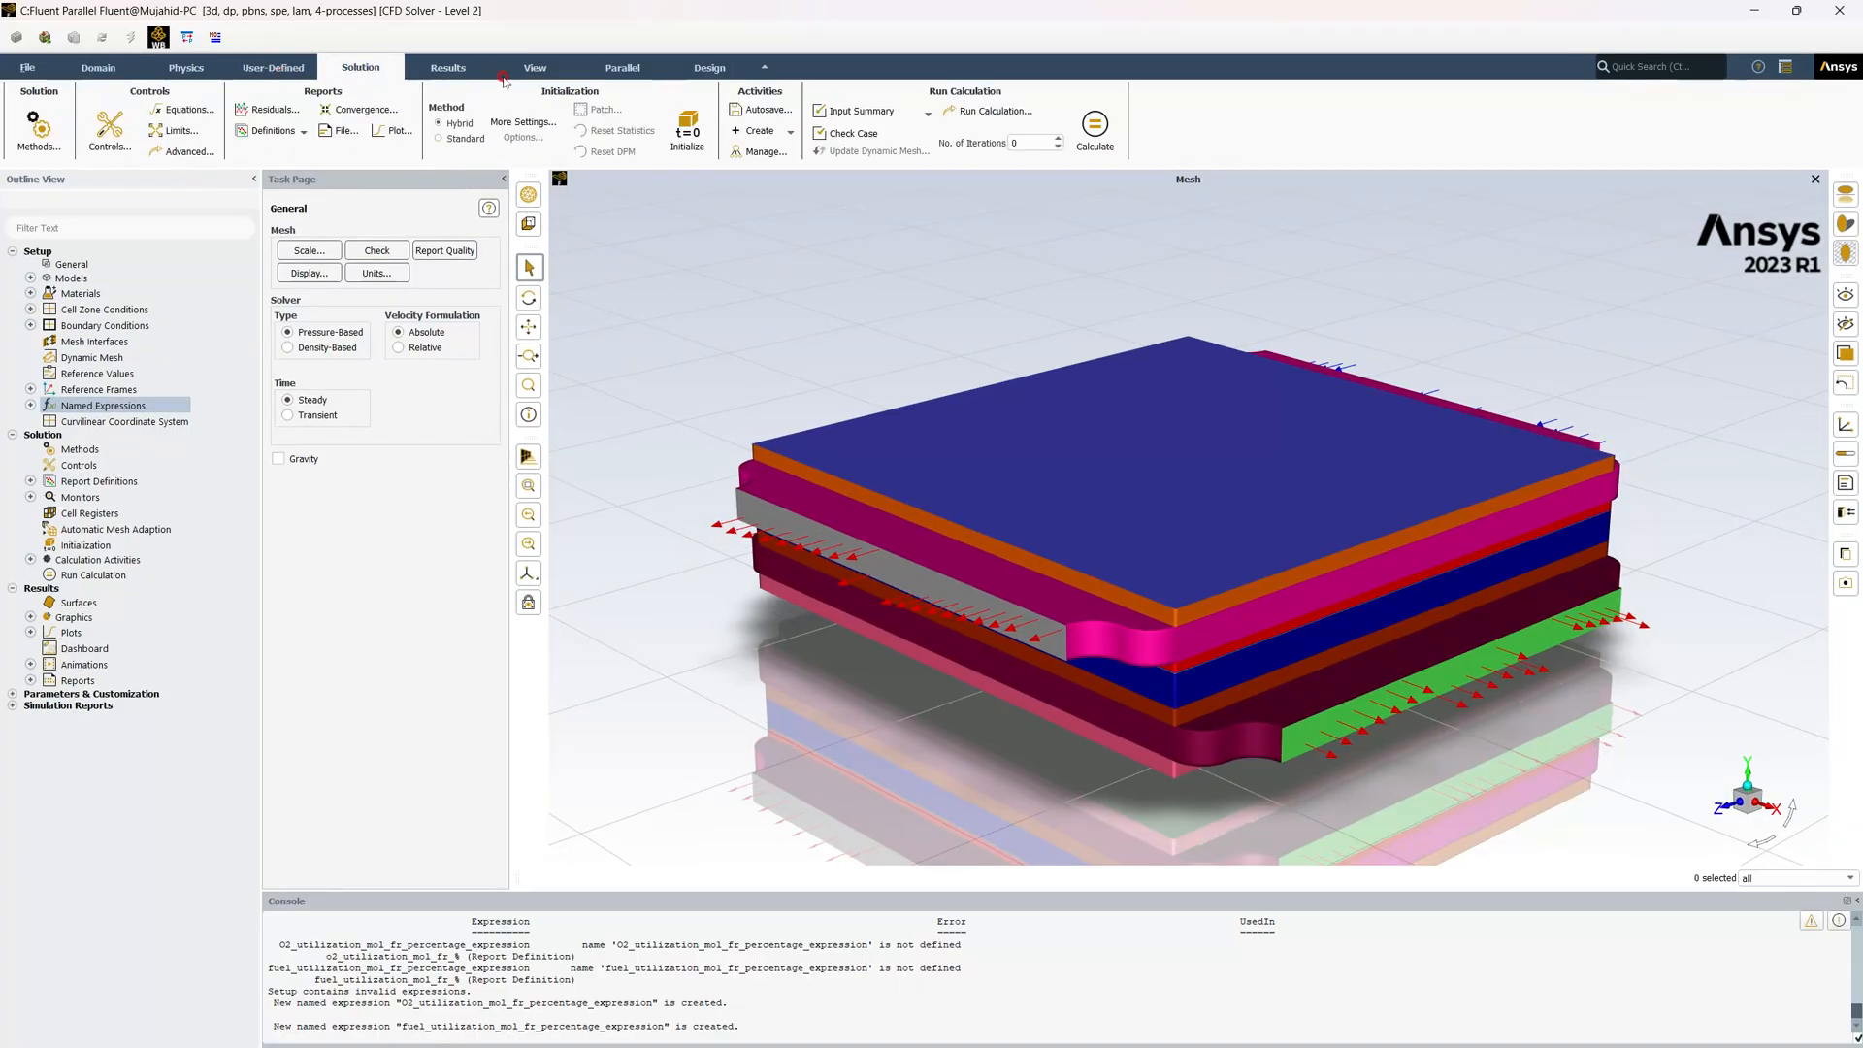
Review the available mesh partitioning methods, keep Metis, and partition the mesh into 4 partitions
{"action": "left_click", "coordinate": [621, 70]}
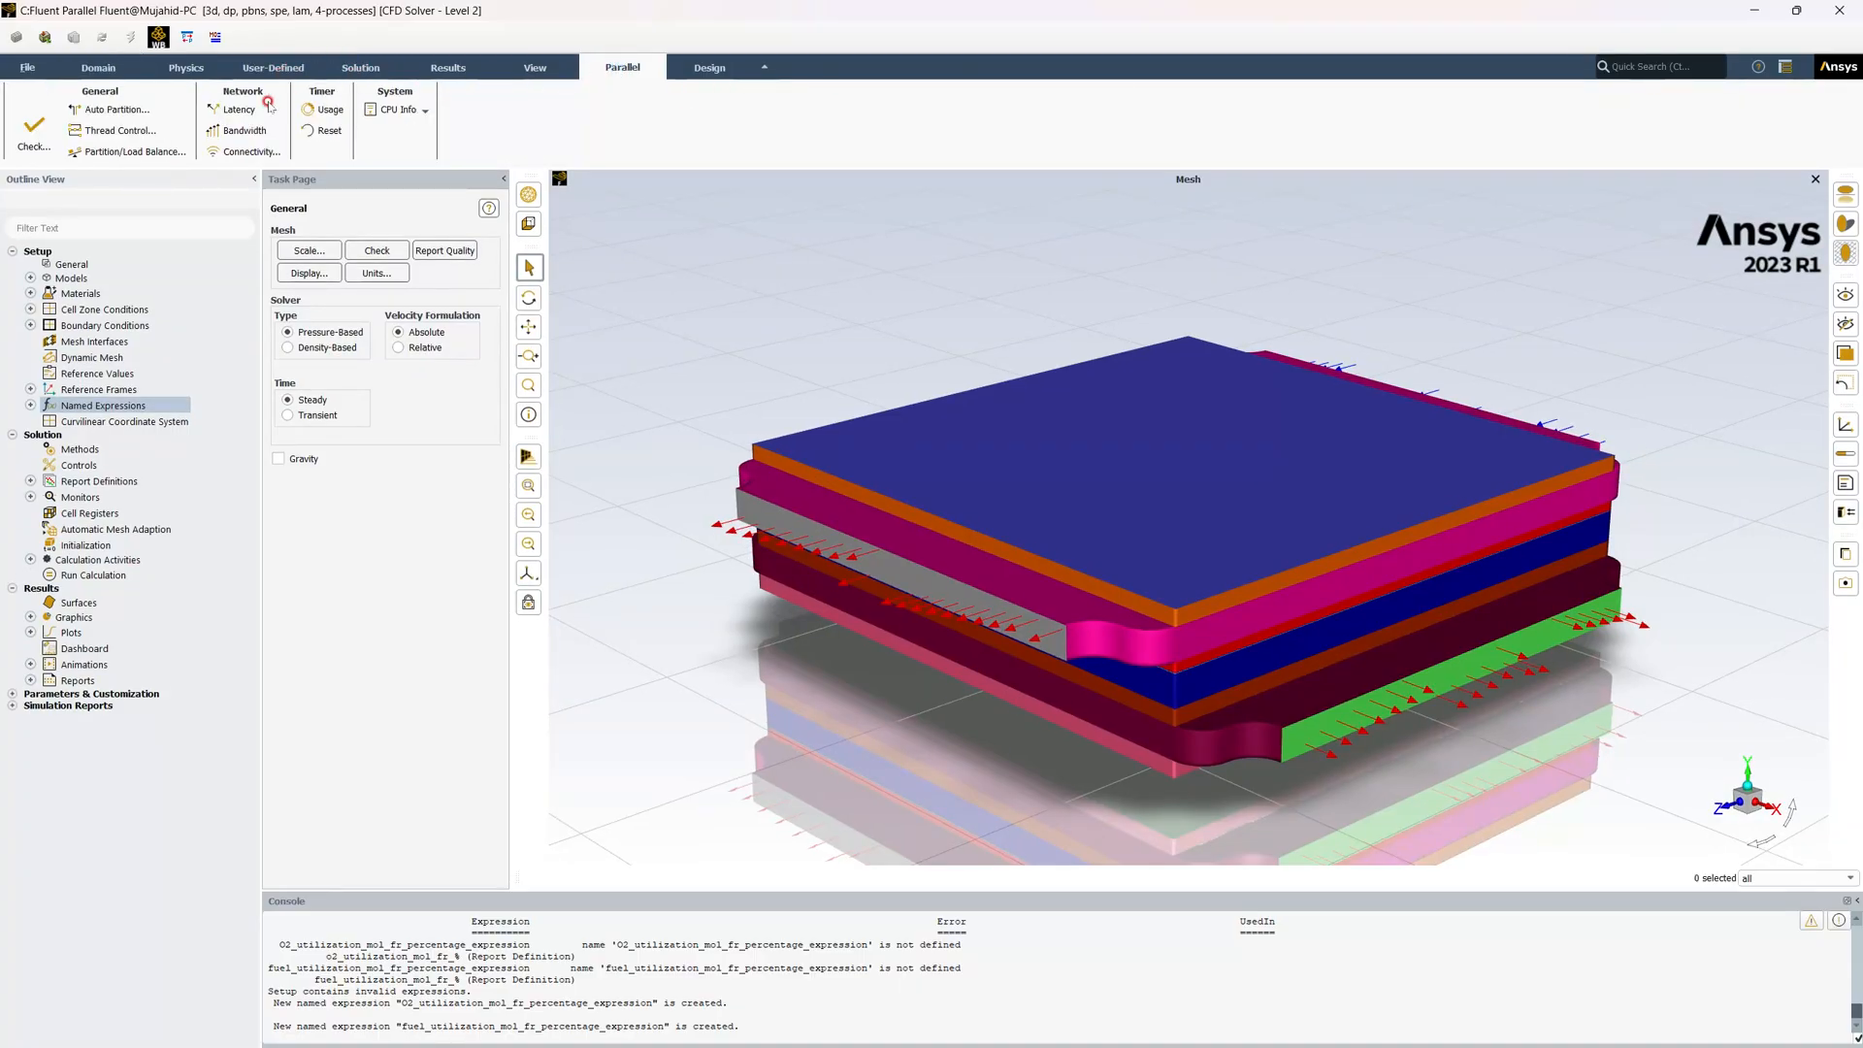
{"action": "left_click", "coordinate": [97, 150]}
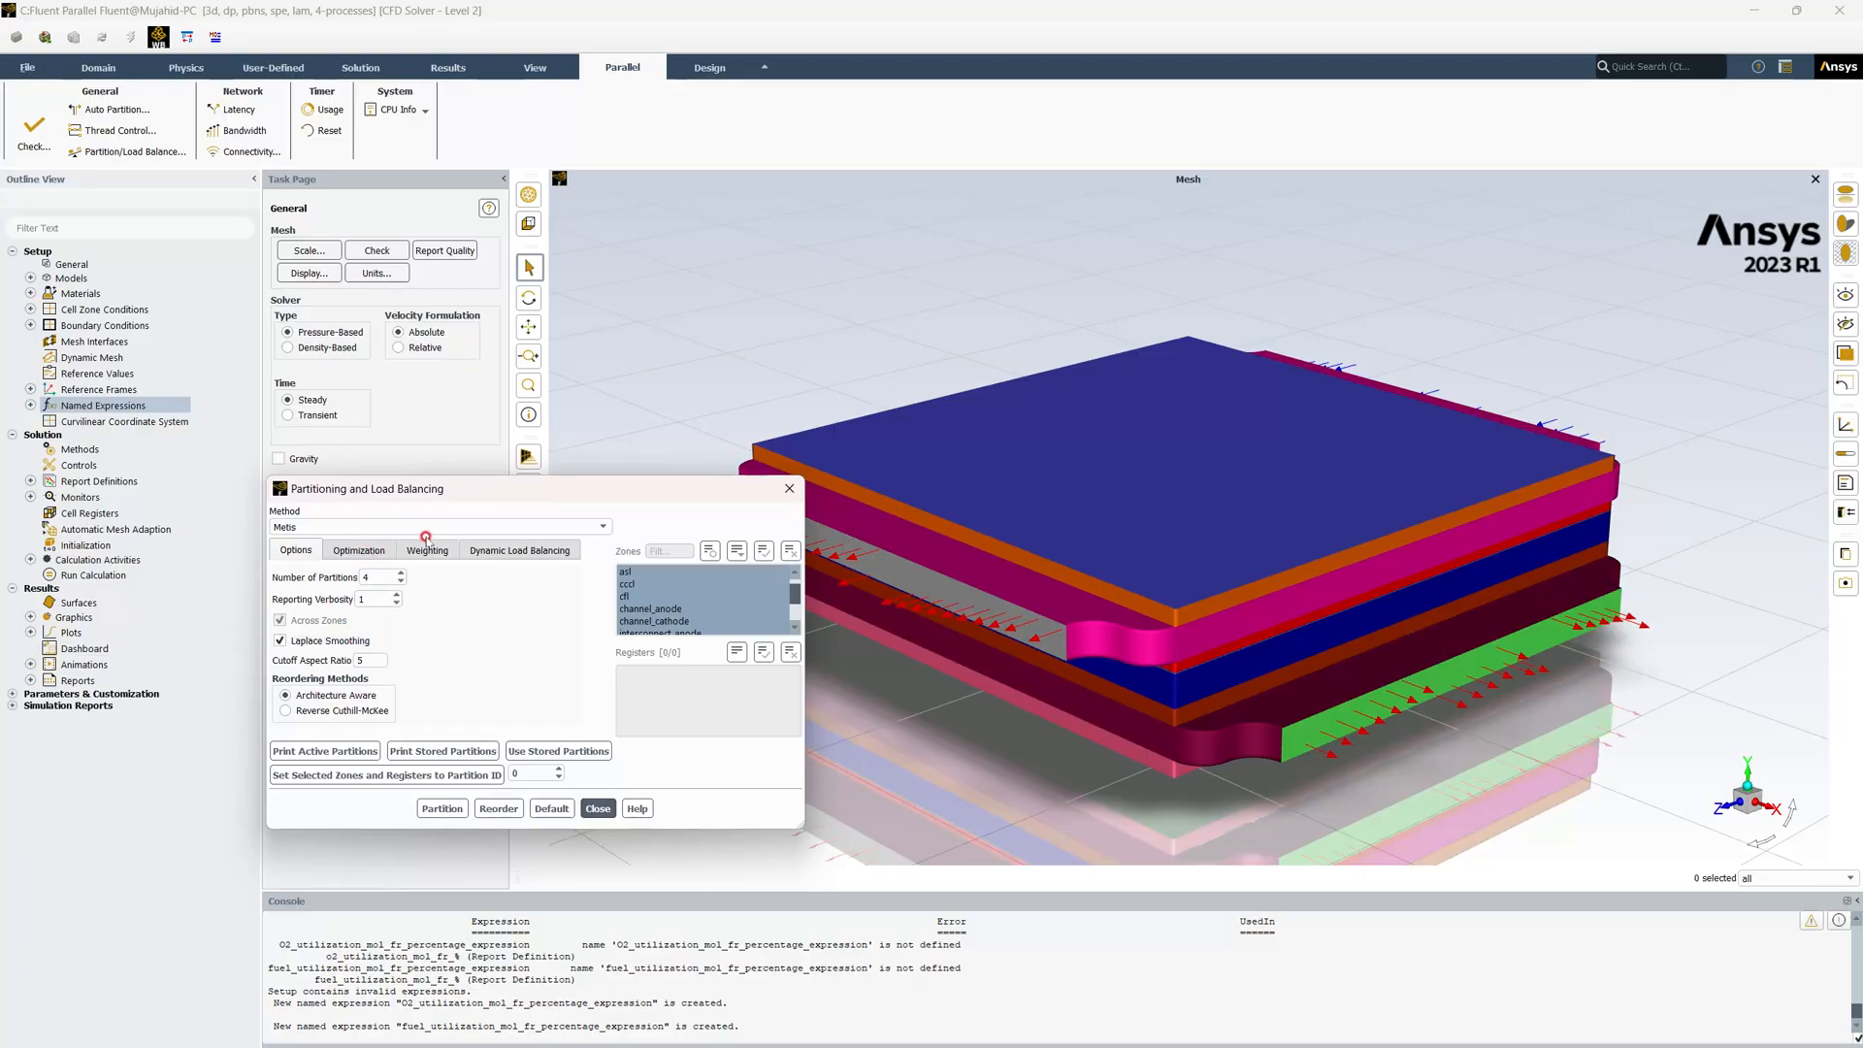
{"action": "left_click", "coordinate": [464, 528]}
{"action": "scroll", "coordinate": [464, 571], "scroll_direction": "up", "scroll_amount": 5}
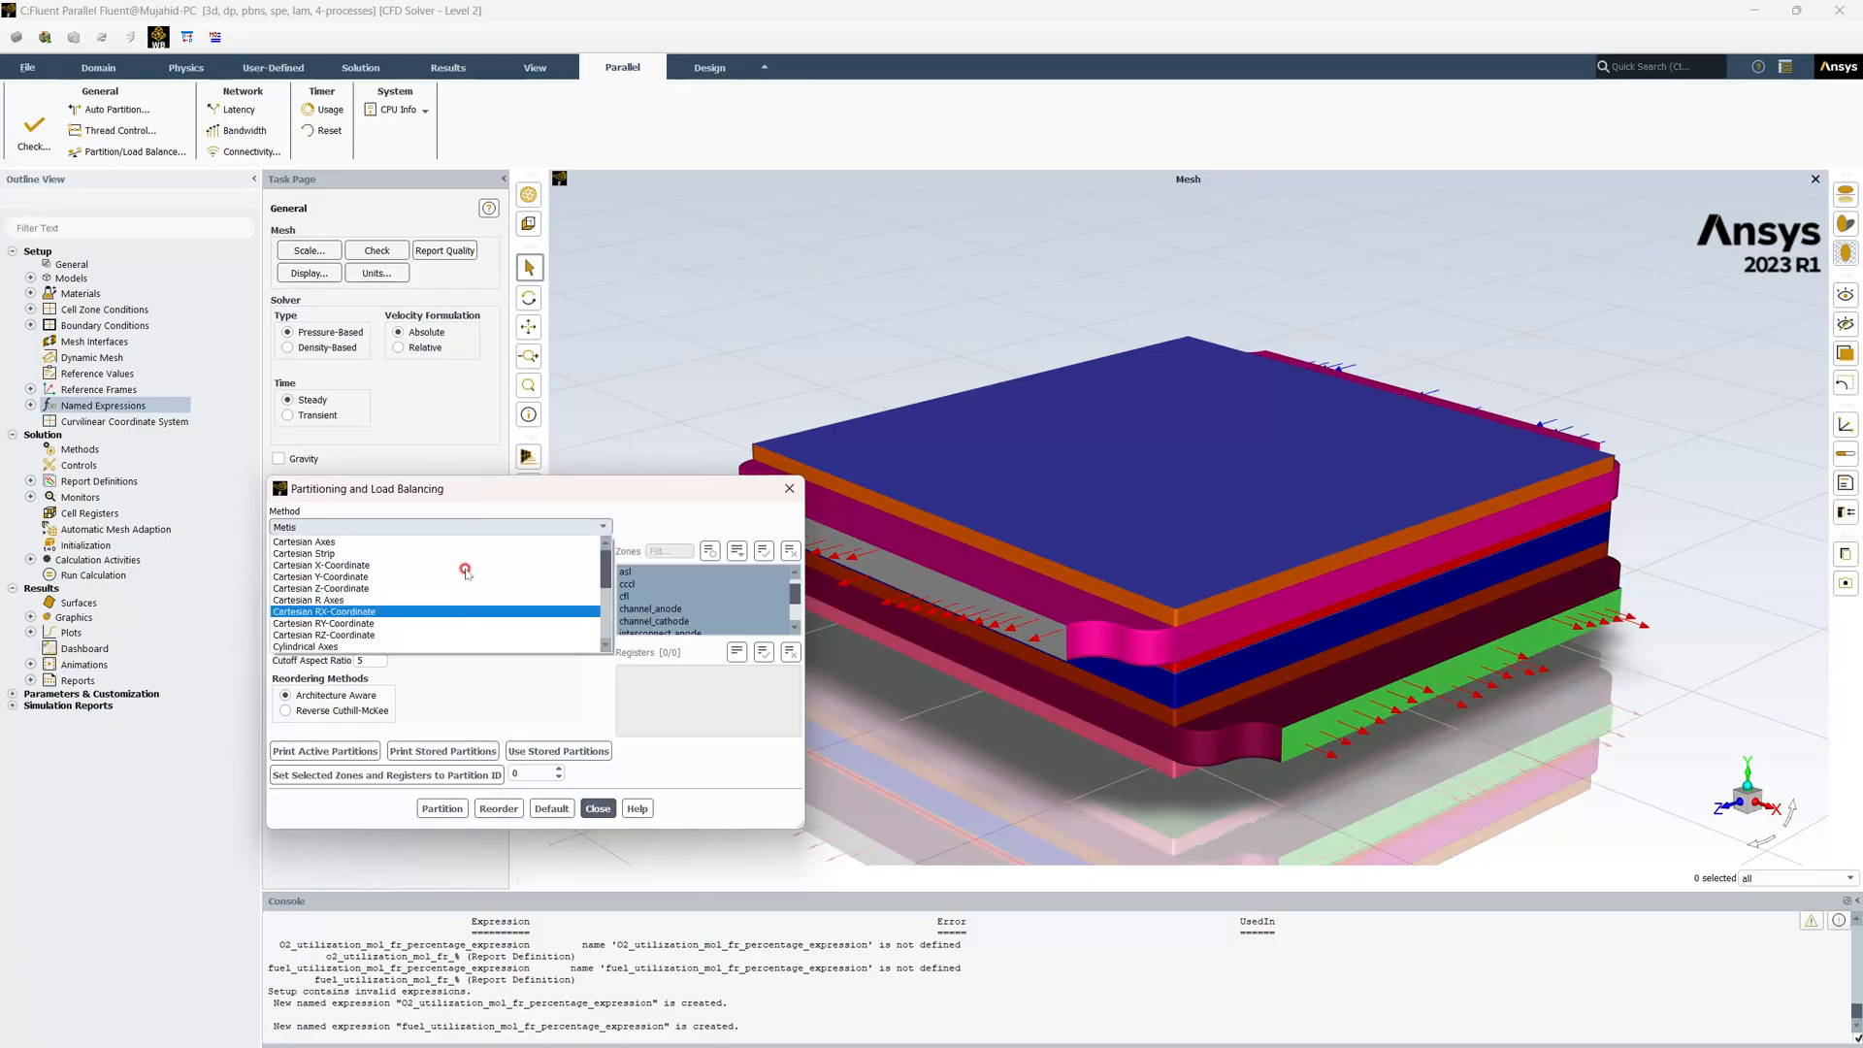
{"action": "scroll", "coordinate": [461, 562], "scroll_direction": "down", "scroll_amount": 2}
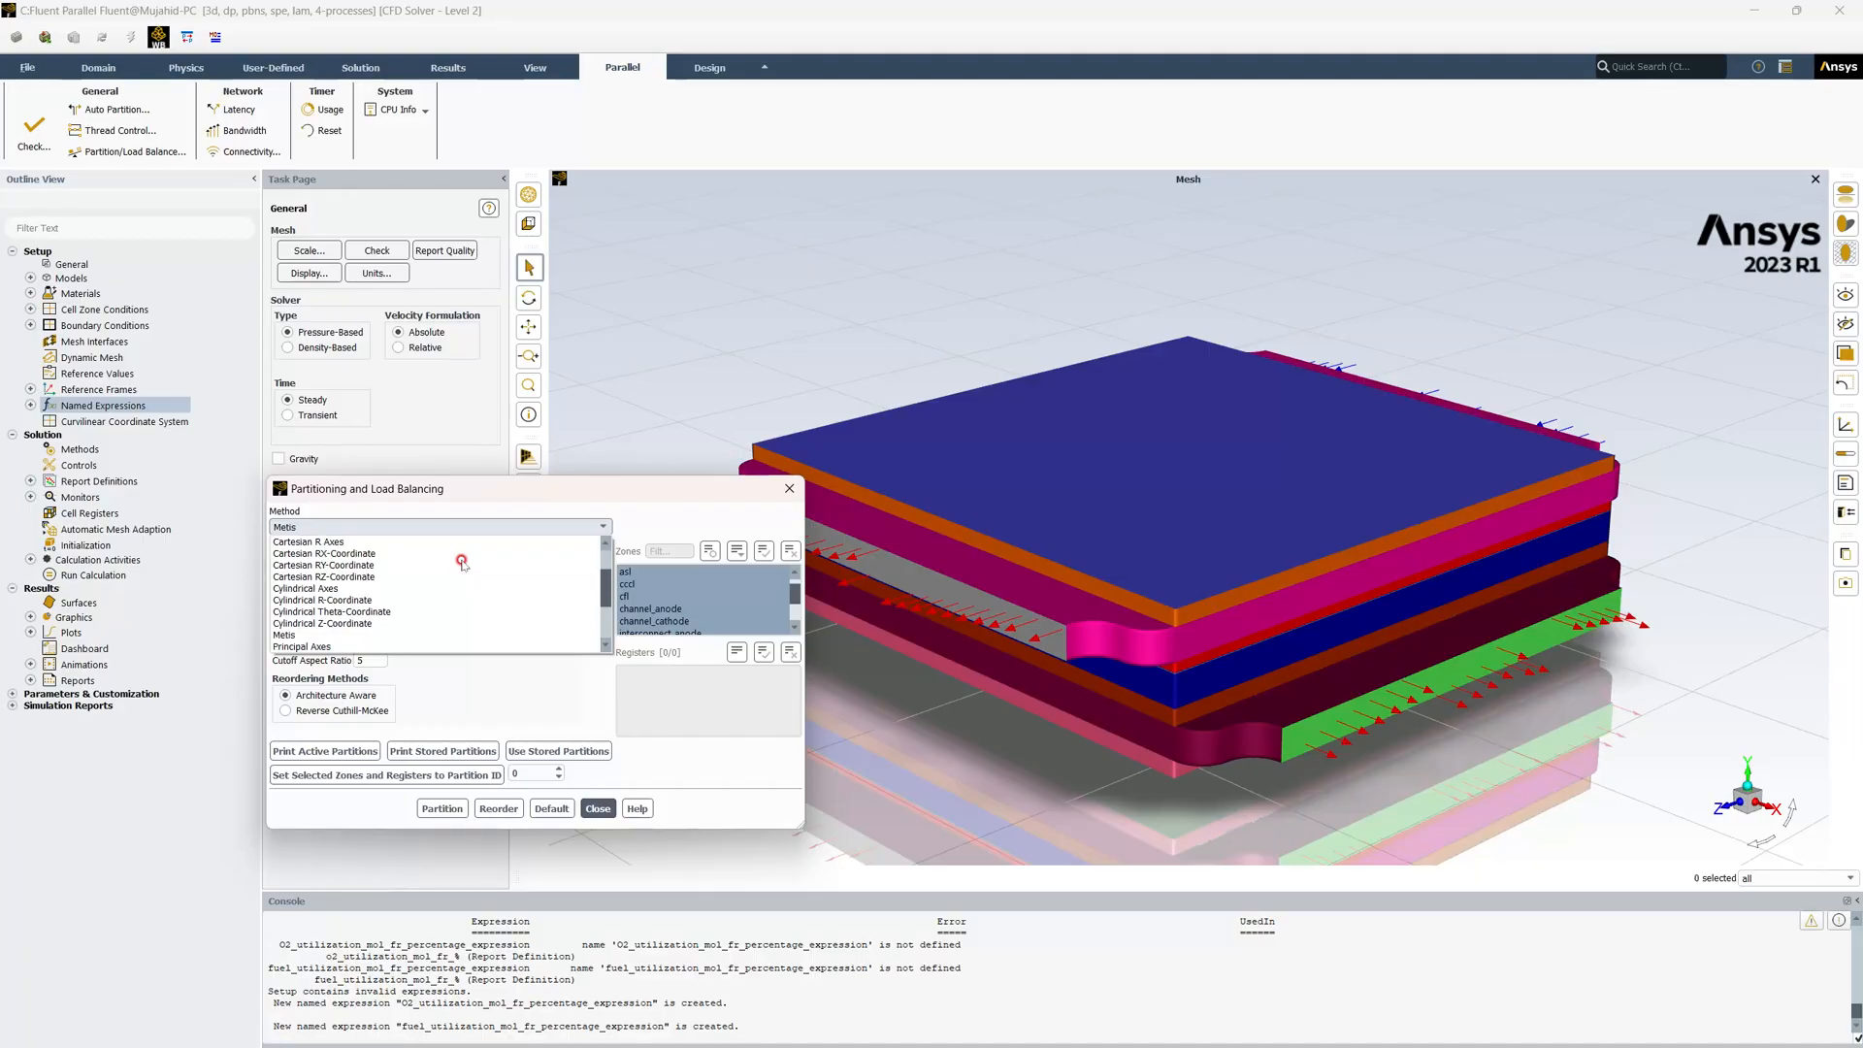
{"action": "scroll", "coordinate": [457, 555], "scroll_direction": "down", "scroll_amount": 2}
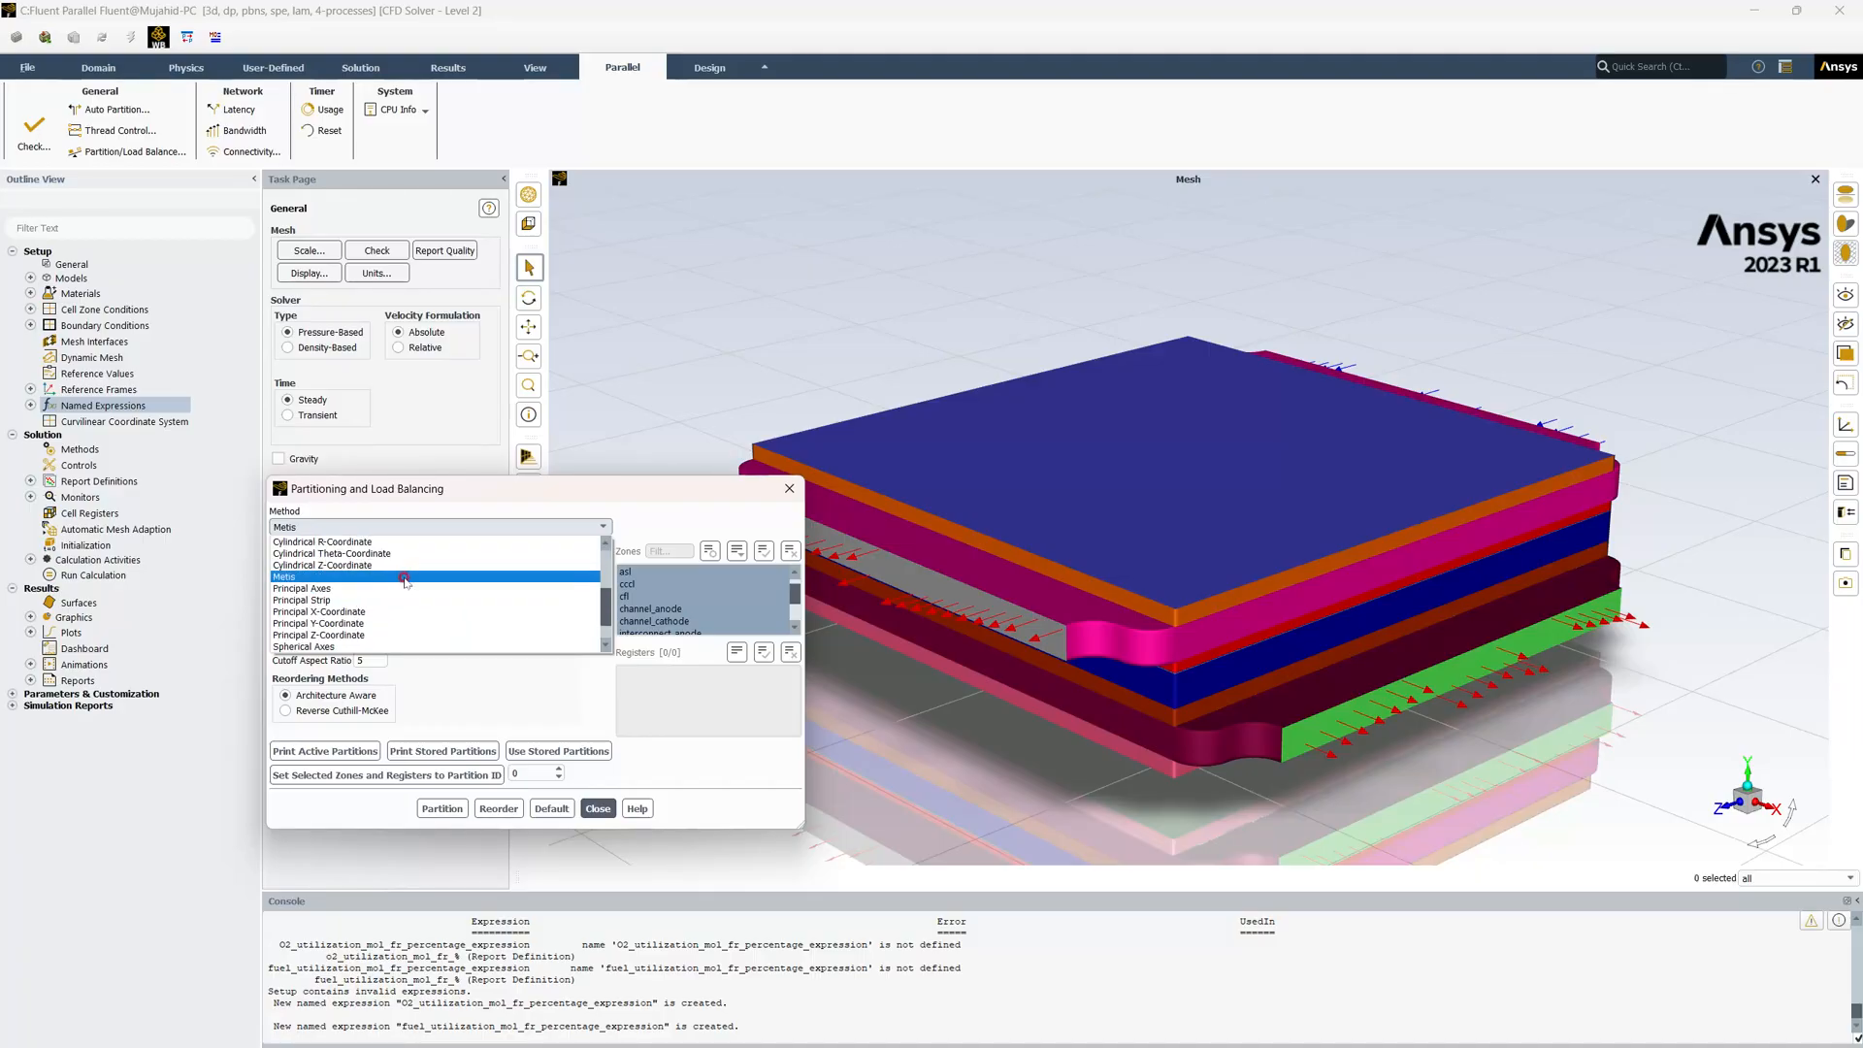
{"action": "left_click", "coordinate": [393, 567]}
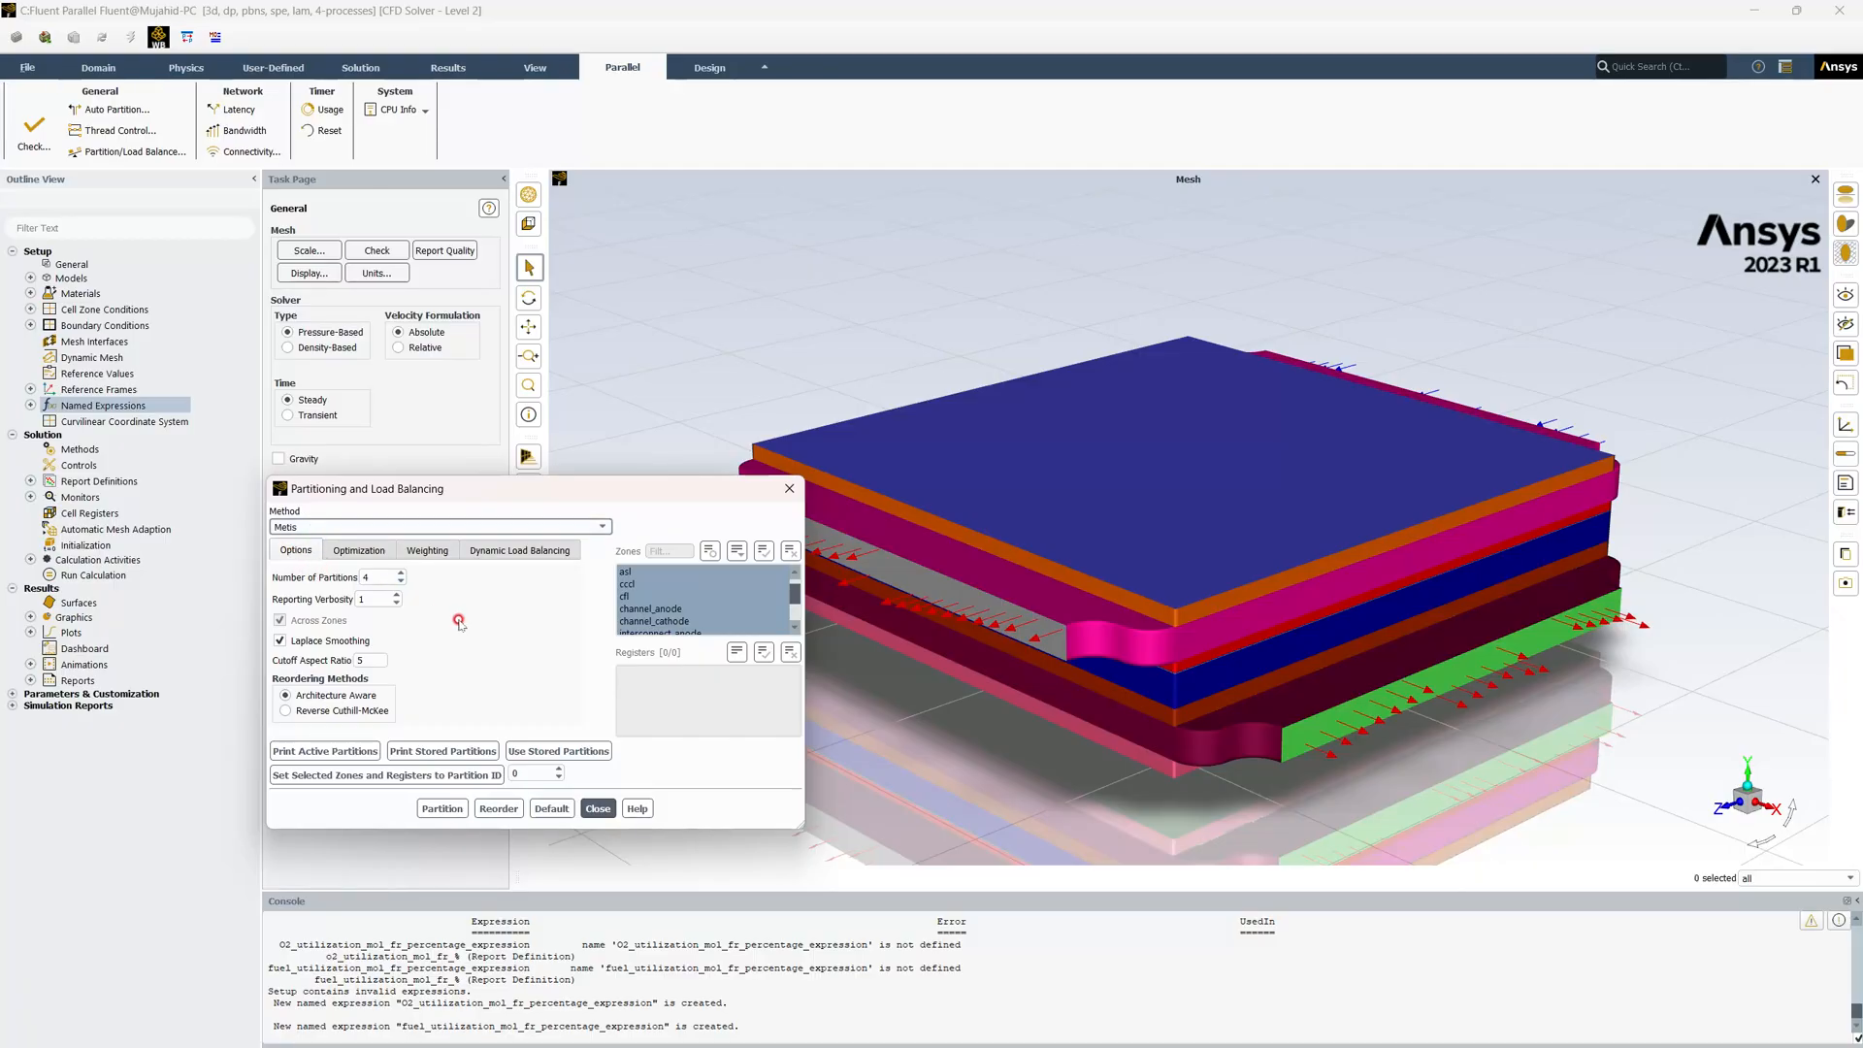
{"action": "left_click", "coordinate": [460, 805]}
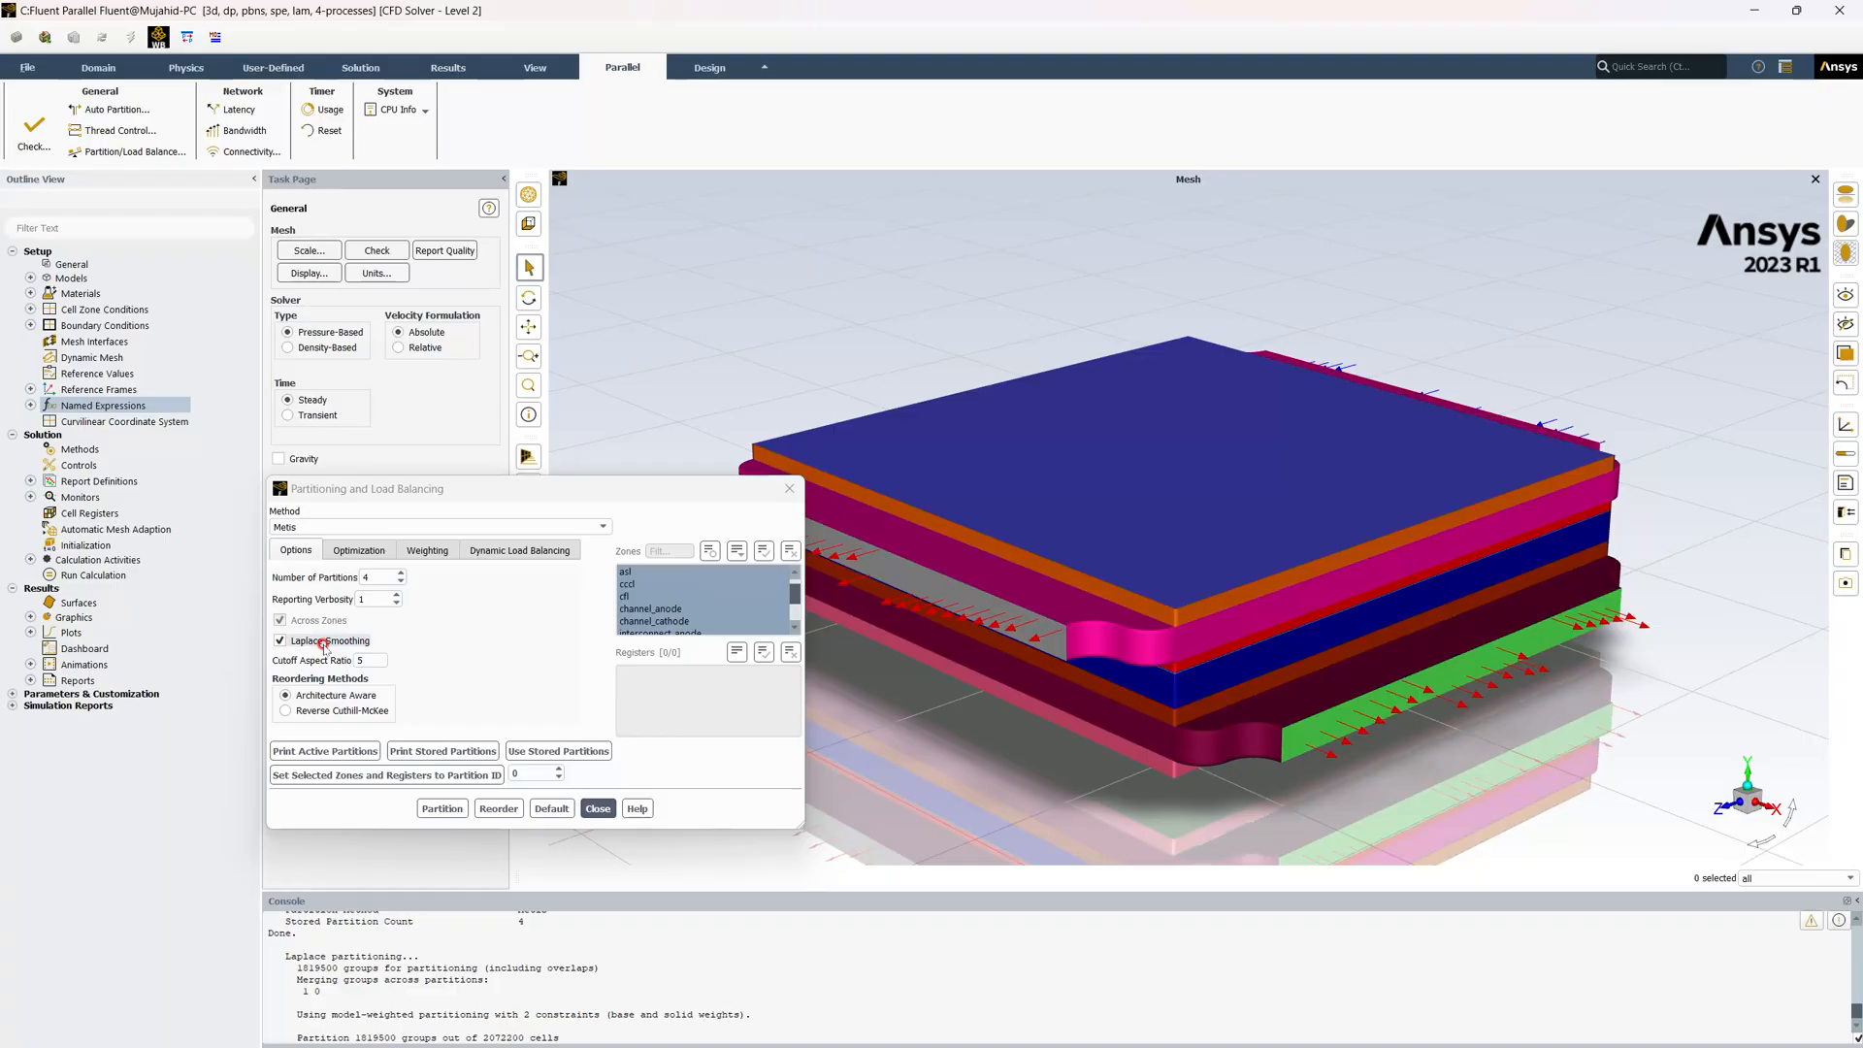
Set the partition smoothing iterations to 10, repartition the mesh, and apply the stored partitions
{"action": "left_click", "coordinate": [363, 551]}
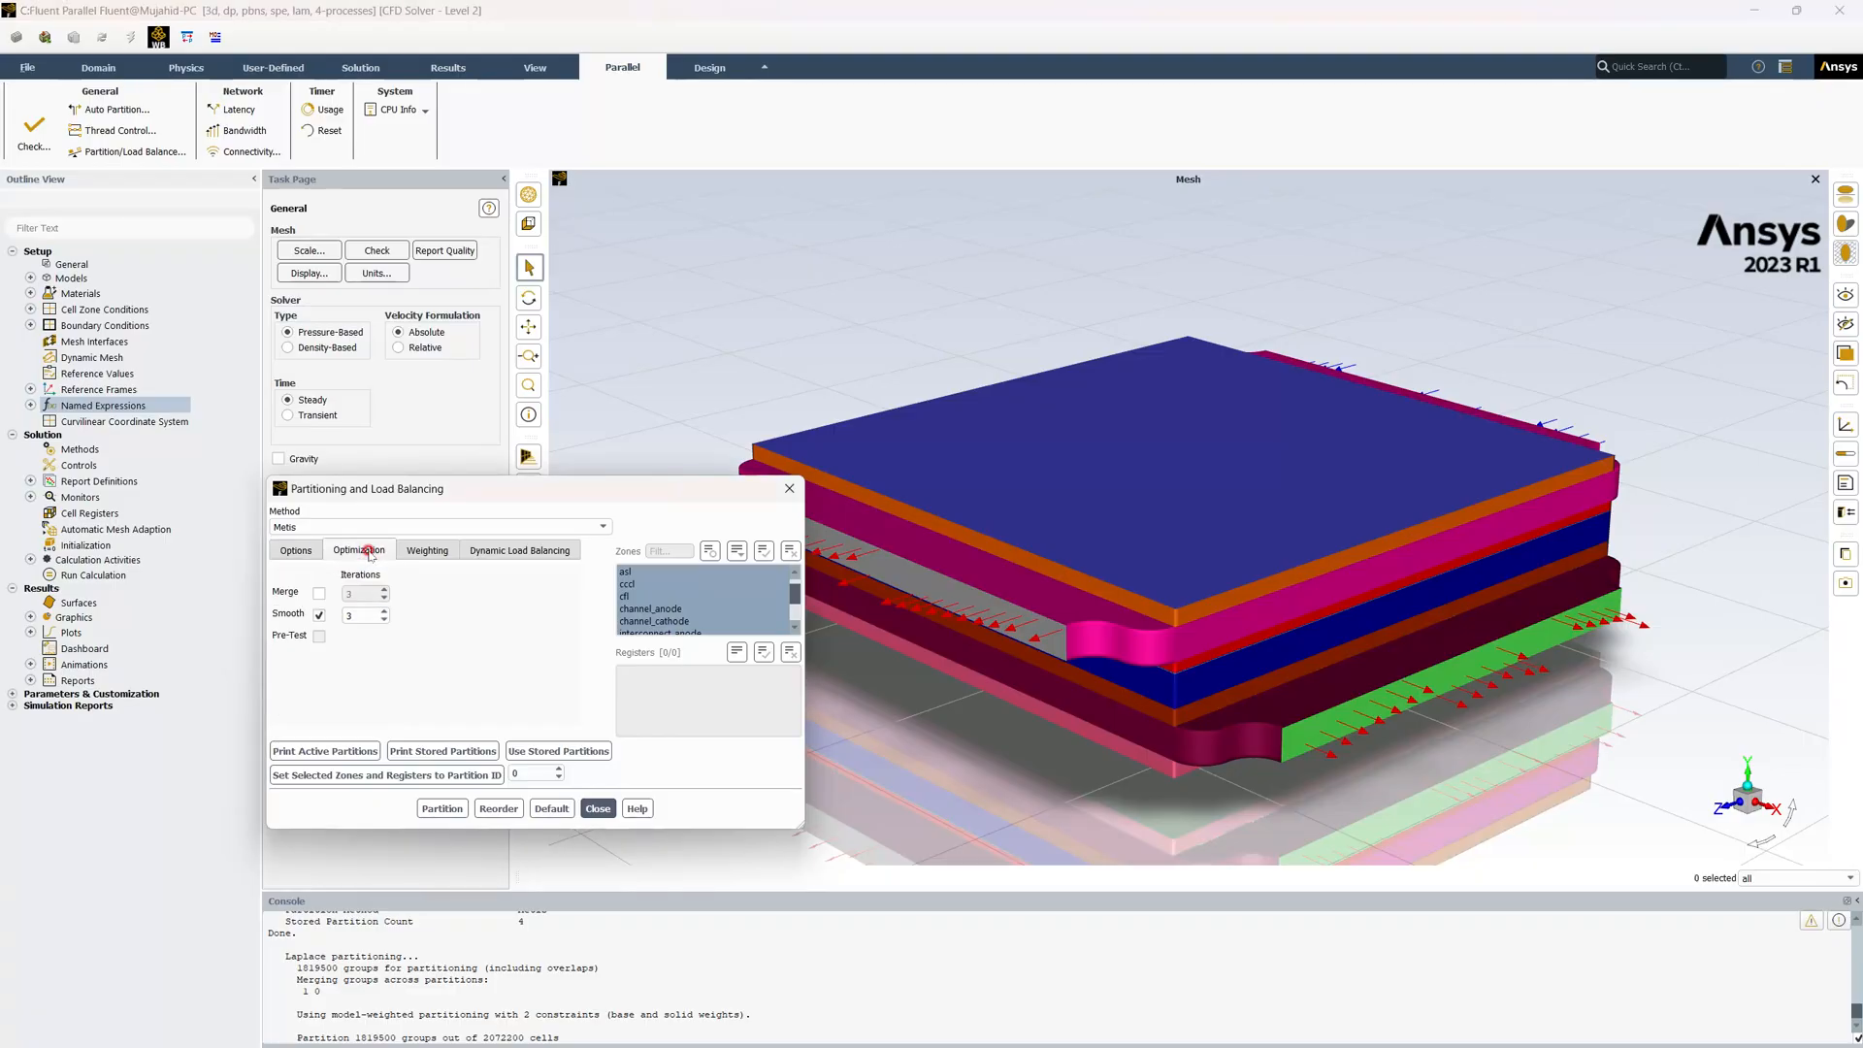
{"action": "double_click", "coordinate": [355, 616]}
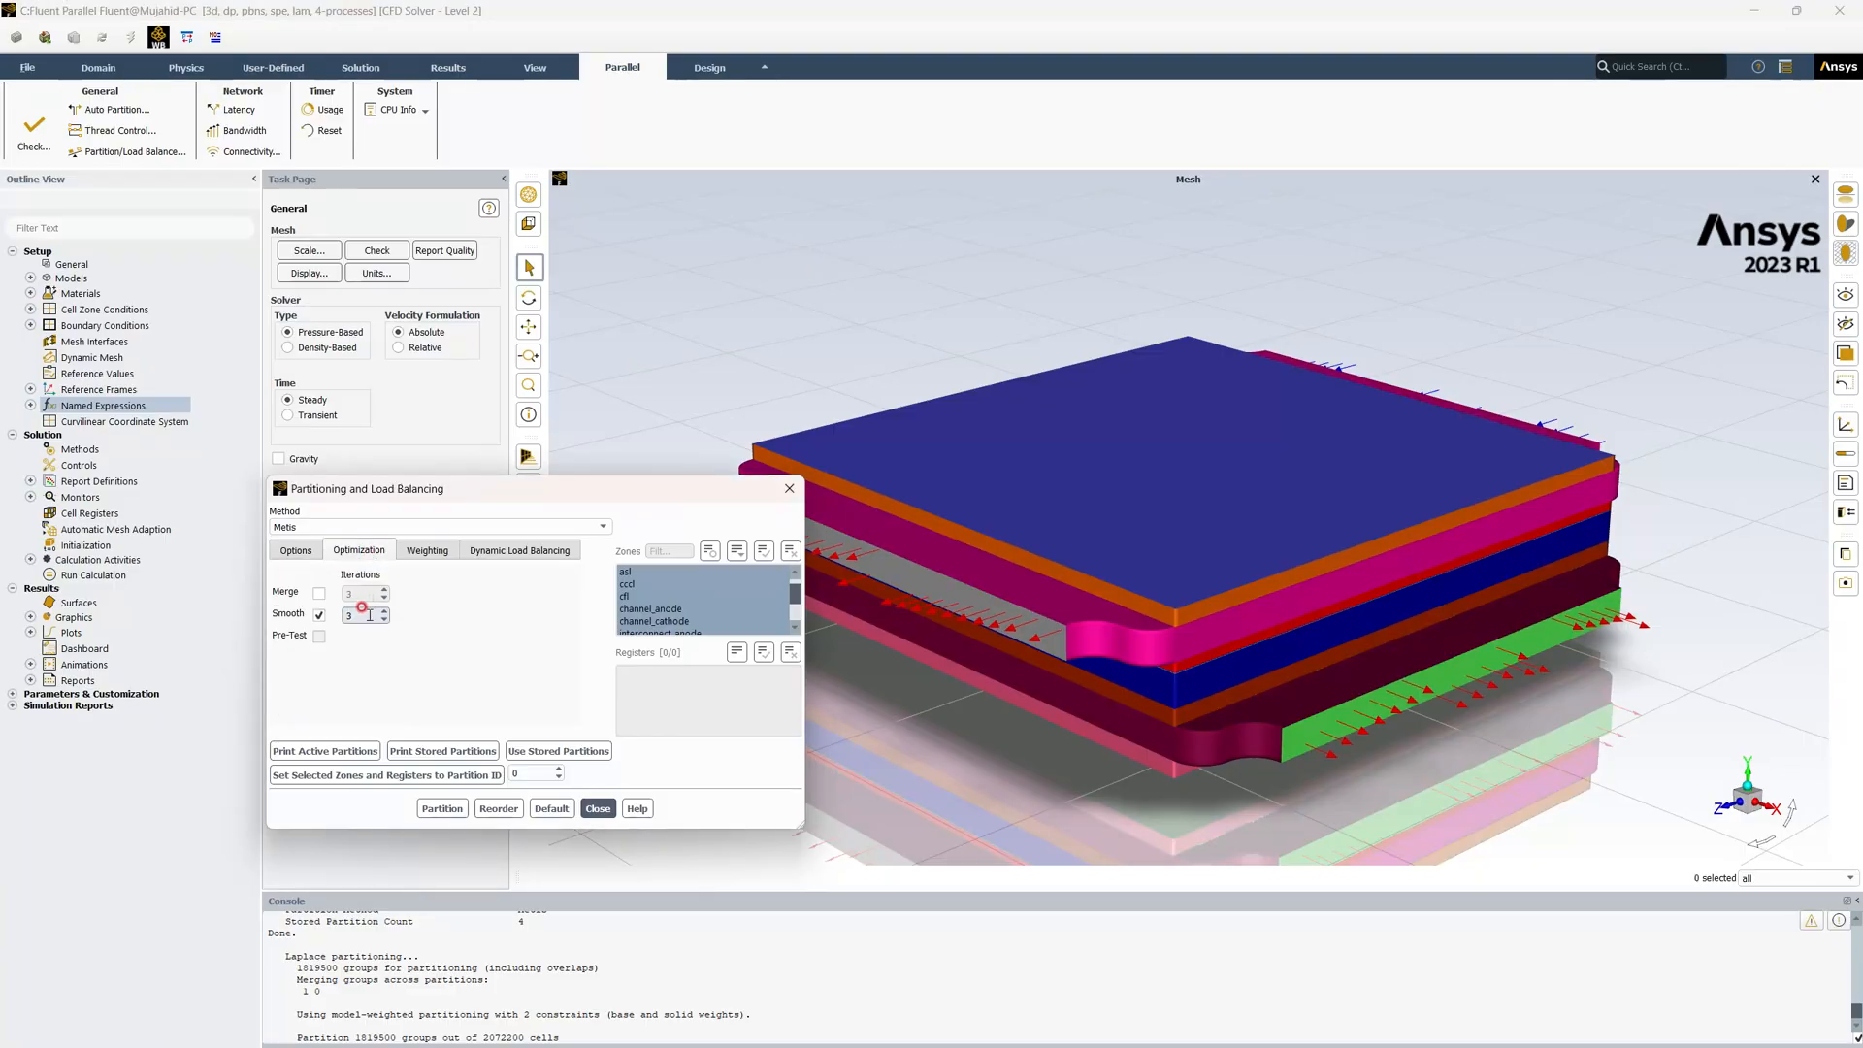
{"action": "left_click", "coordinate": [318, 614]}
{"action": "left_click", "coordinate": [465, 806]}
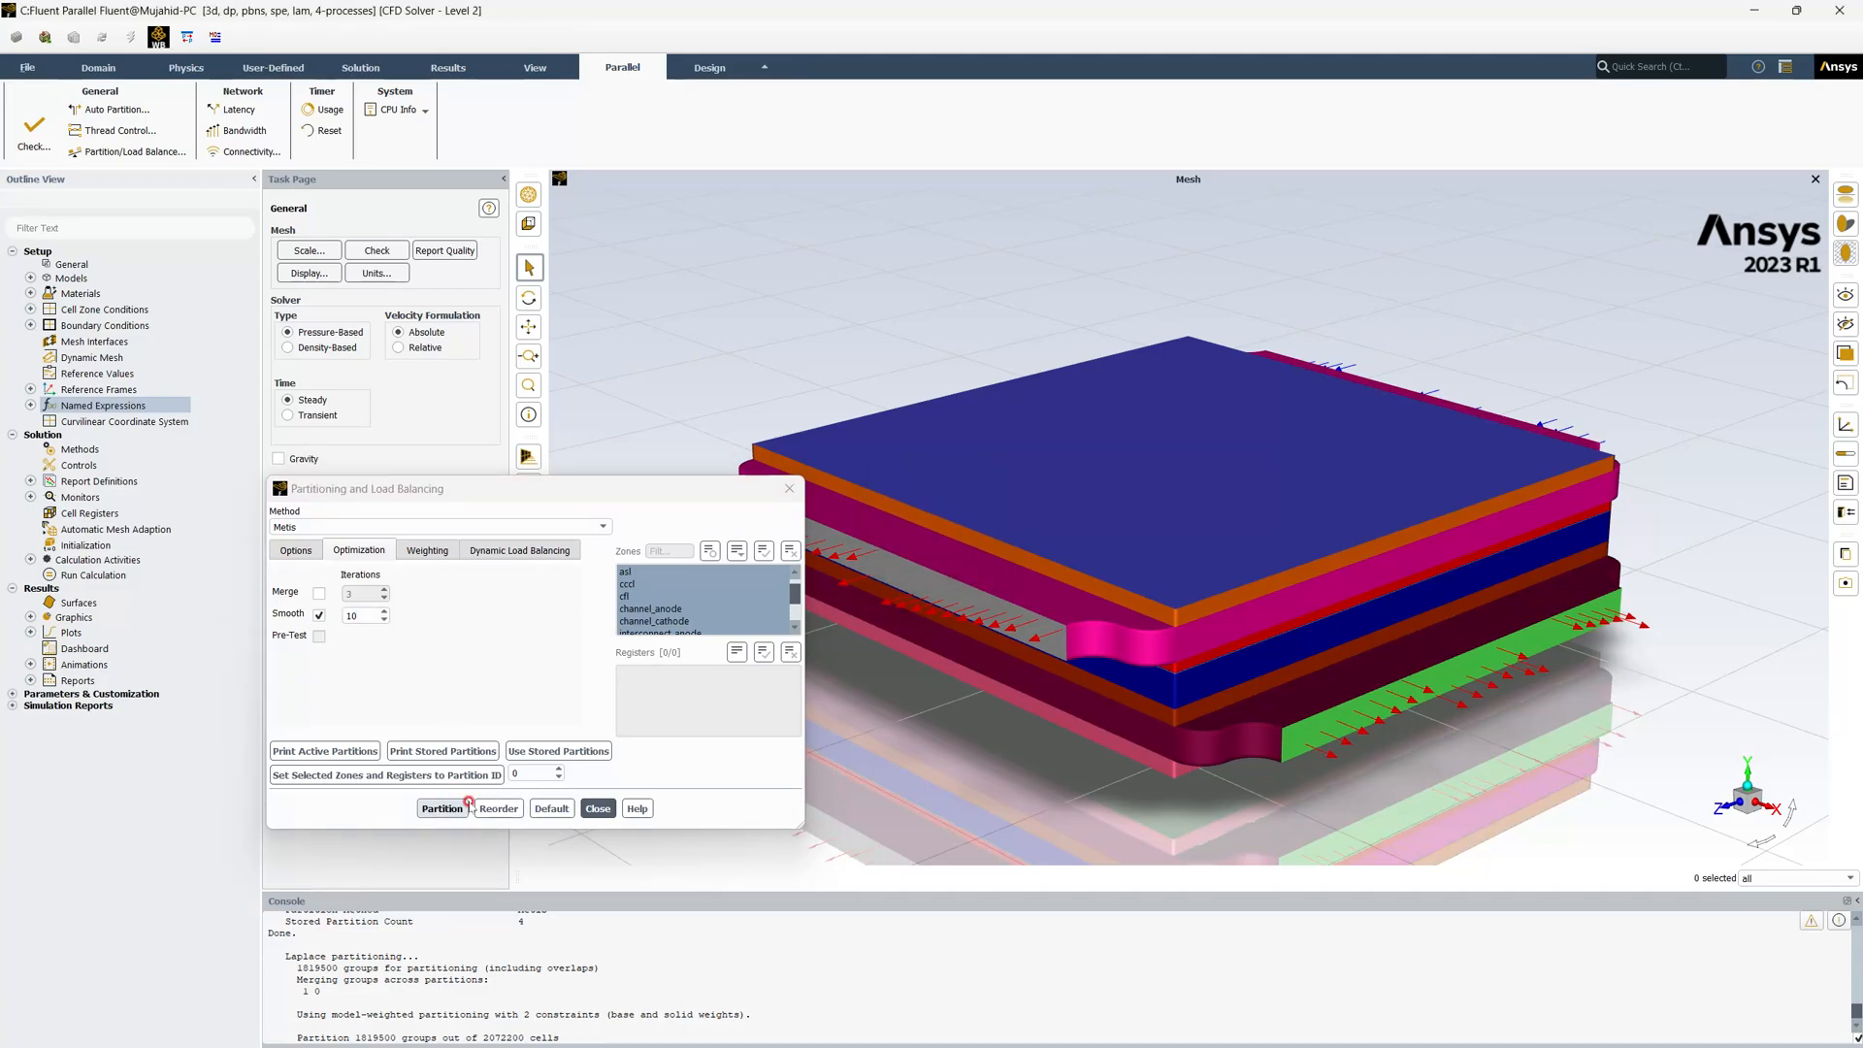
{"action": "left_click", "coordinate": [569, 749]}
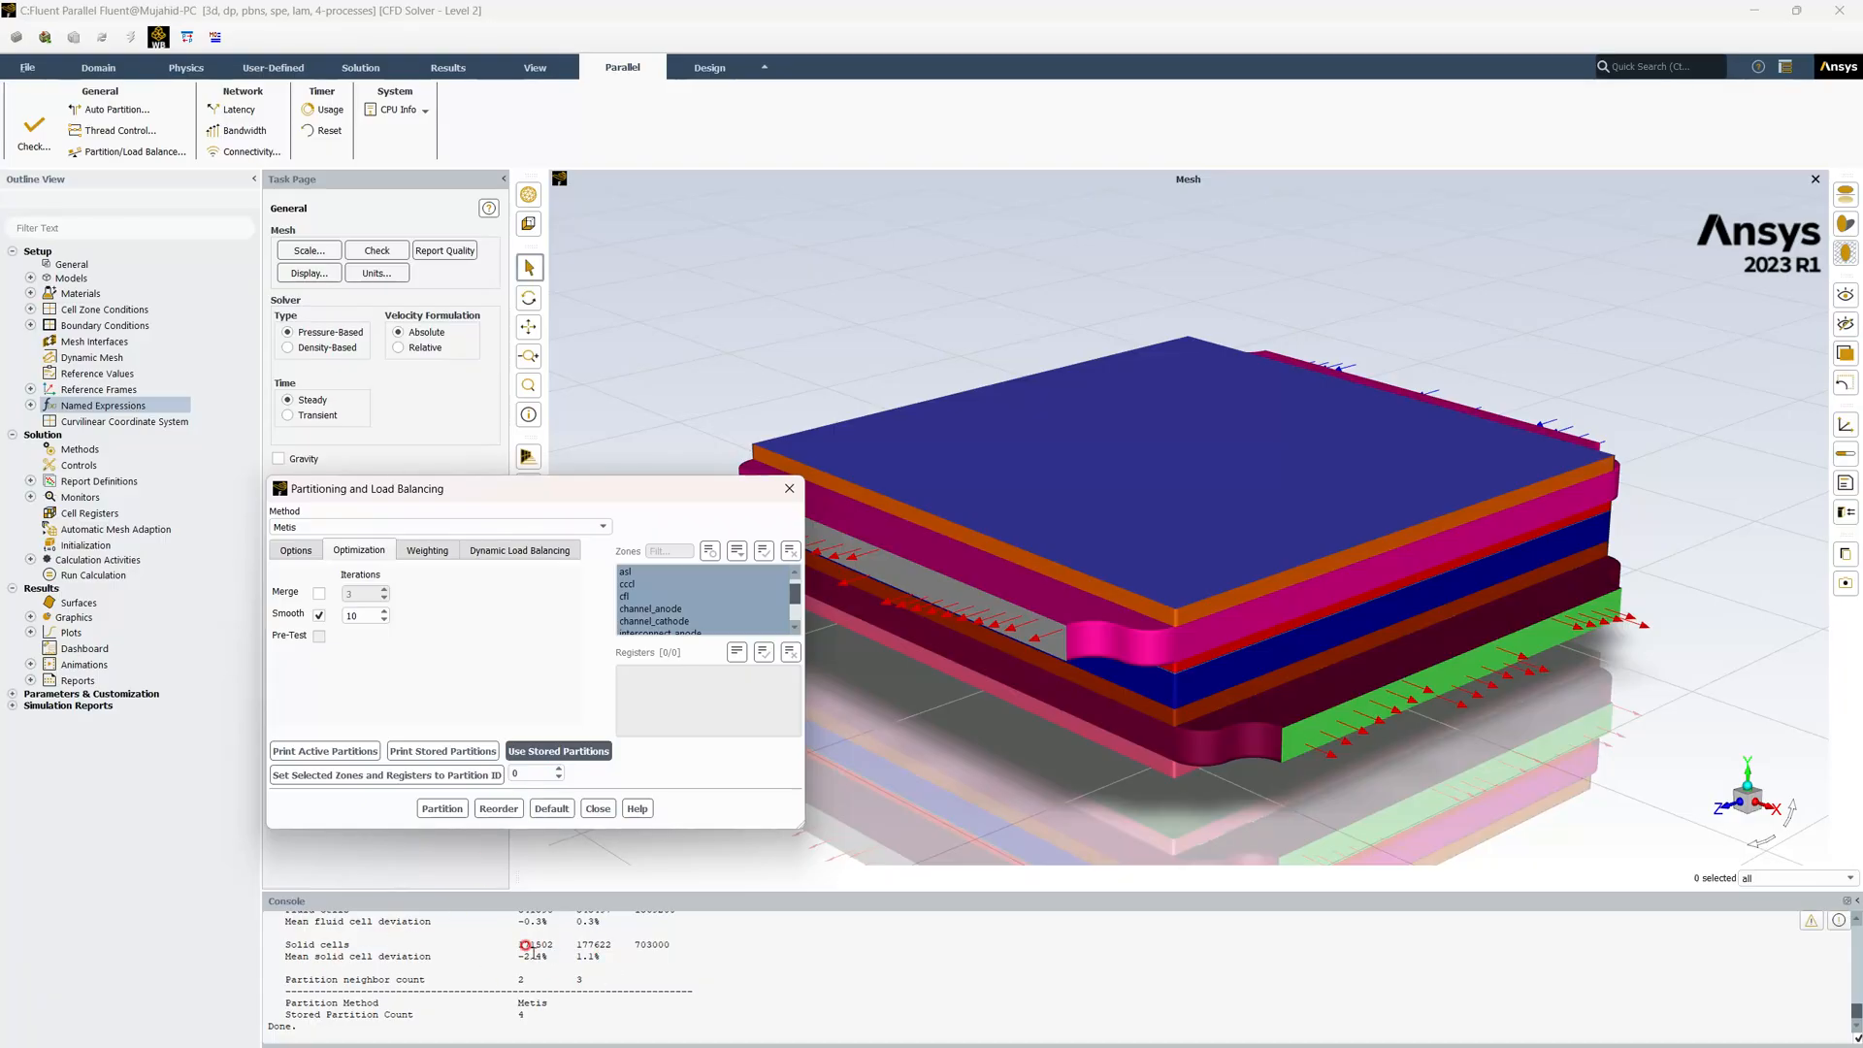
{"action": "left_click", "coordinate": [595, 810]}
{"action": "left_click", "coordinate": [596, 809]}
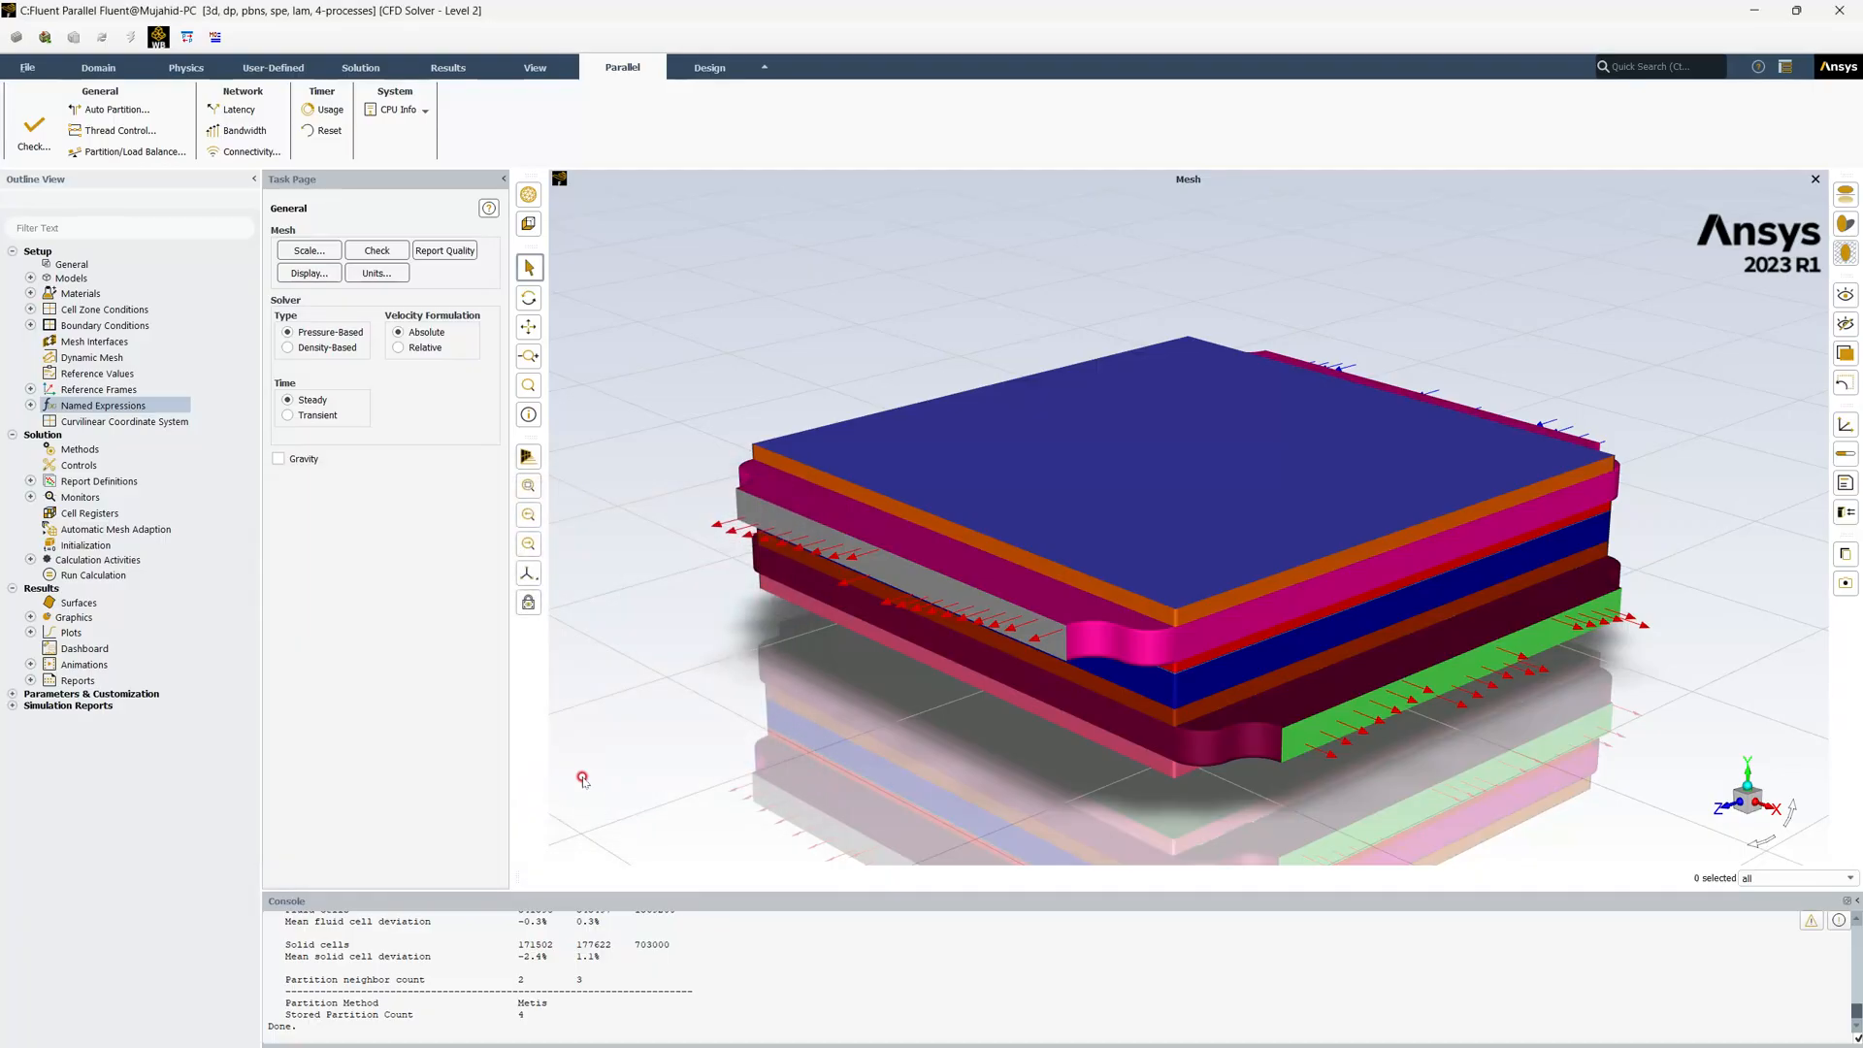
Display the mesh faces and partitions with a transparency of 62 and inspect the partition boundaries from several angles
{"action": "left_click", "coordinate": [107, 72]}
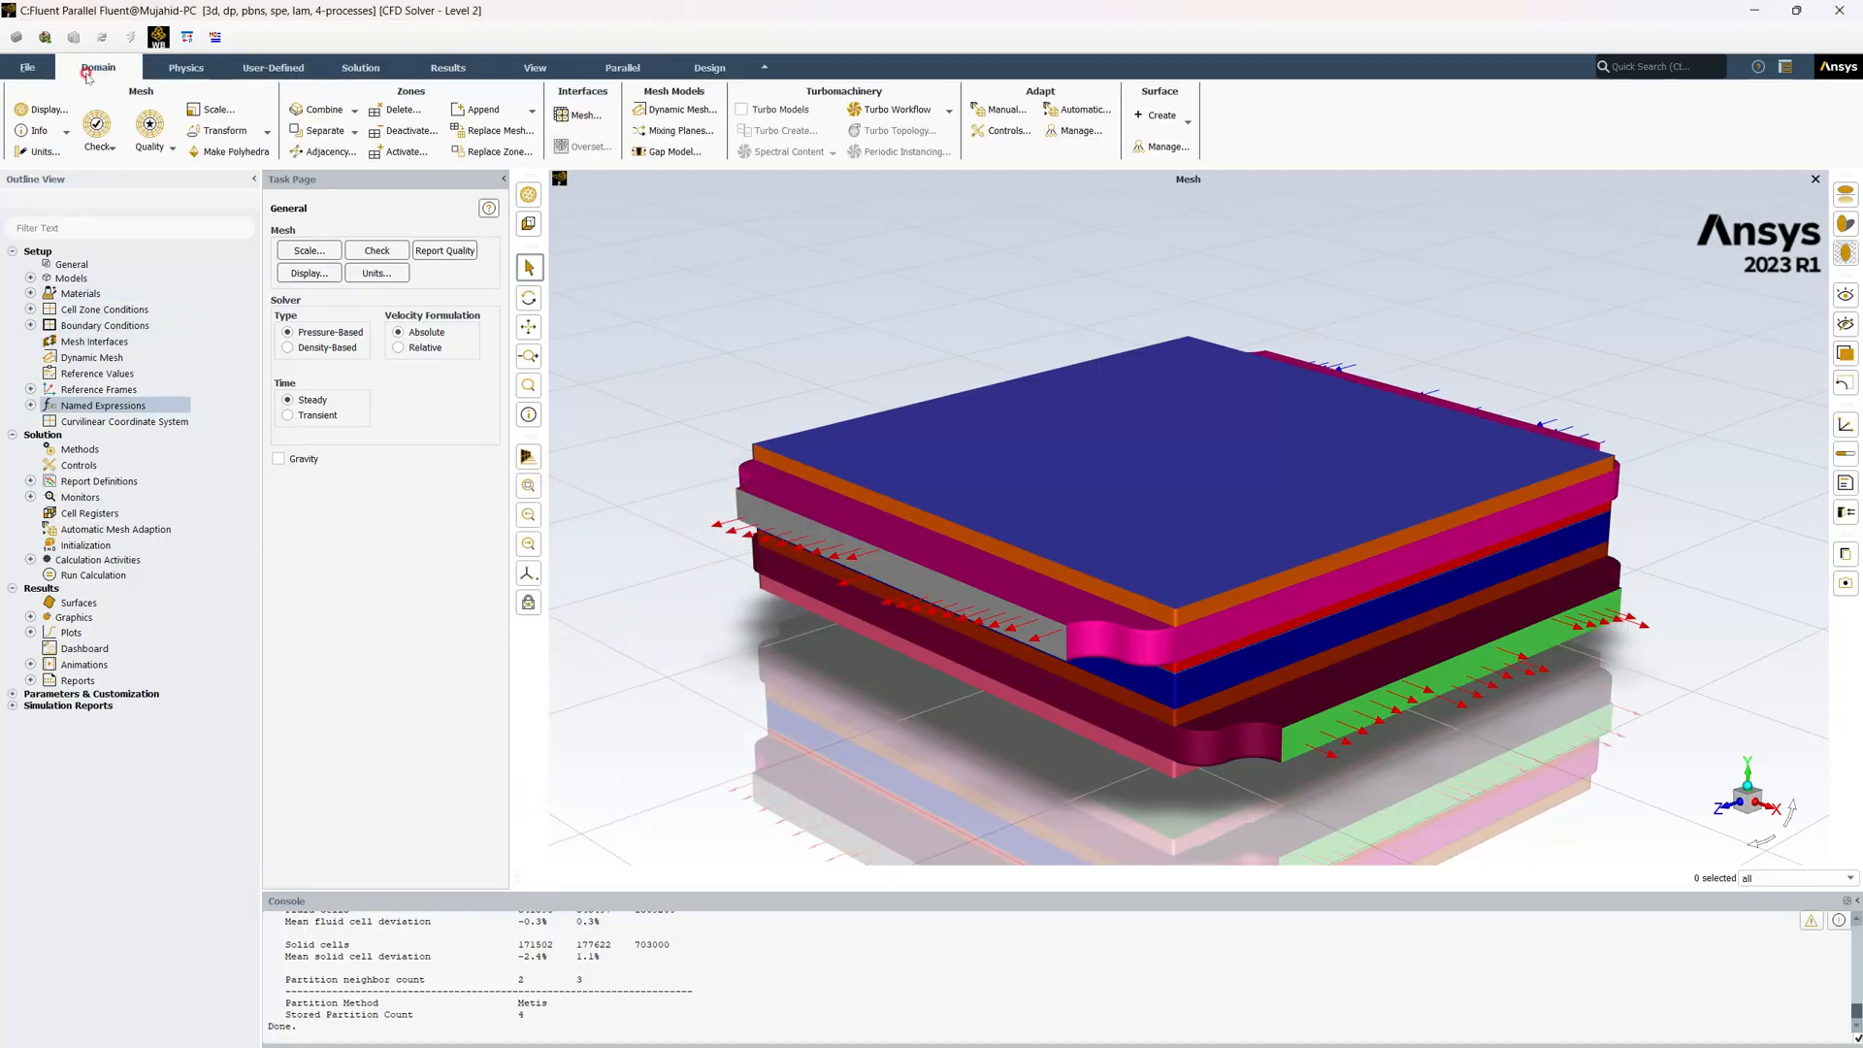
{"action": "left_click", "coordinate": [44, 108]}
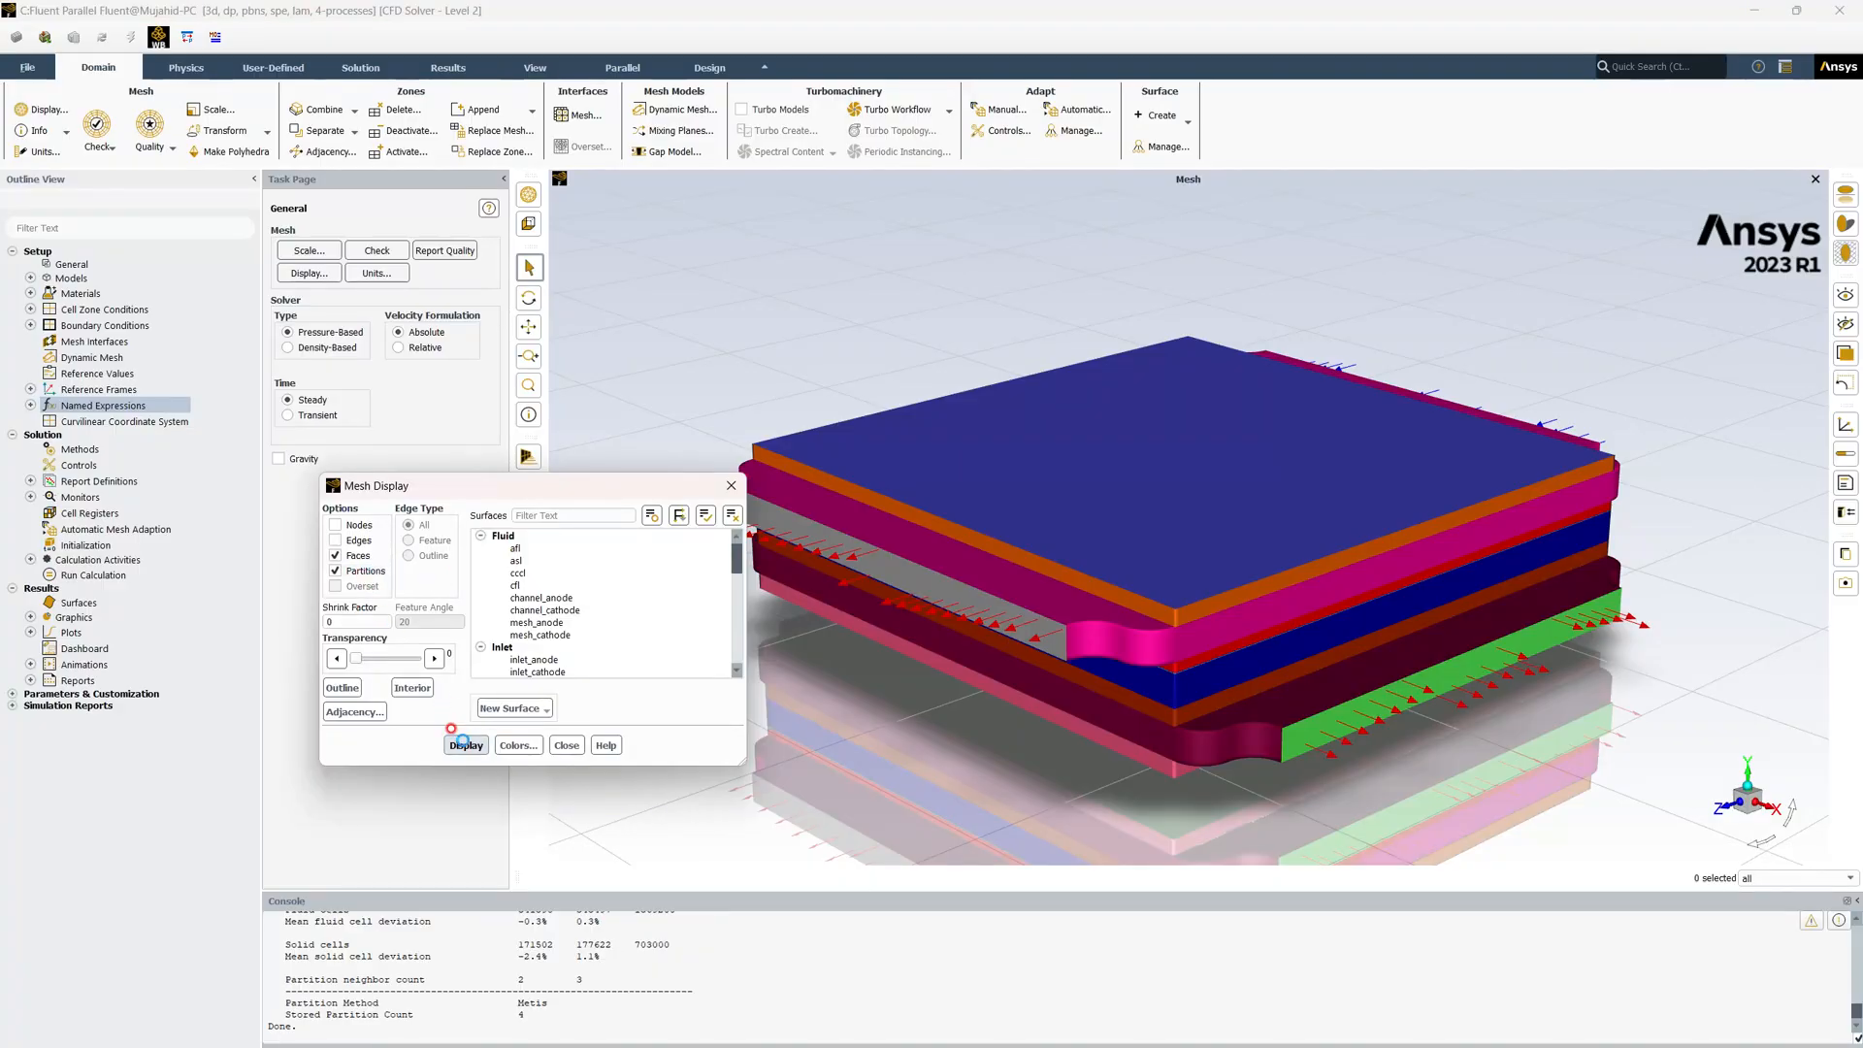
{"action": "left_click", "coordinate": [464, 742]}
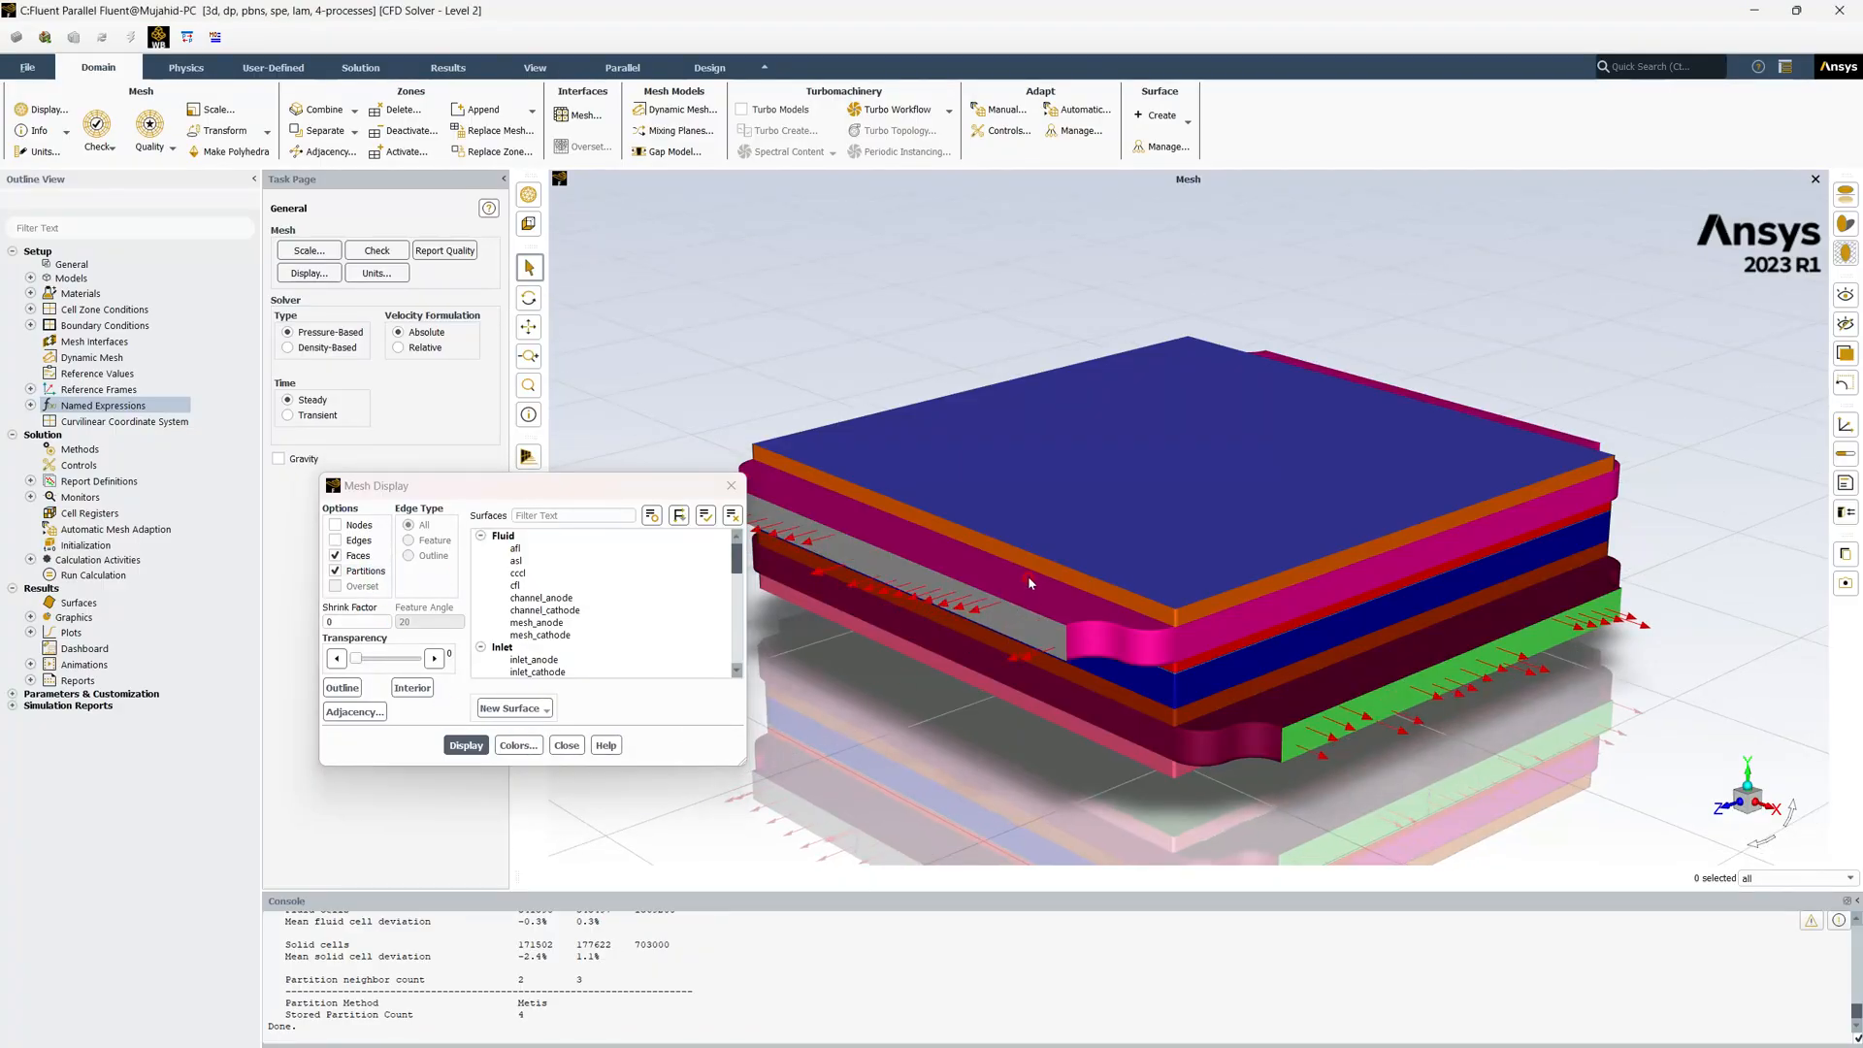
{"action": "left_click_drag", "start_coordinate": [1027, 574], "coordinate": [1031, 629]}
{"action": "left_click_drag", "start_coordinate": [357, 658], "coordinate": [401, 658]}
{"action": "left_click", "coordinate": [464, 742]}
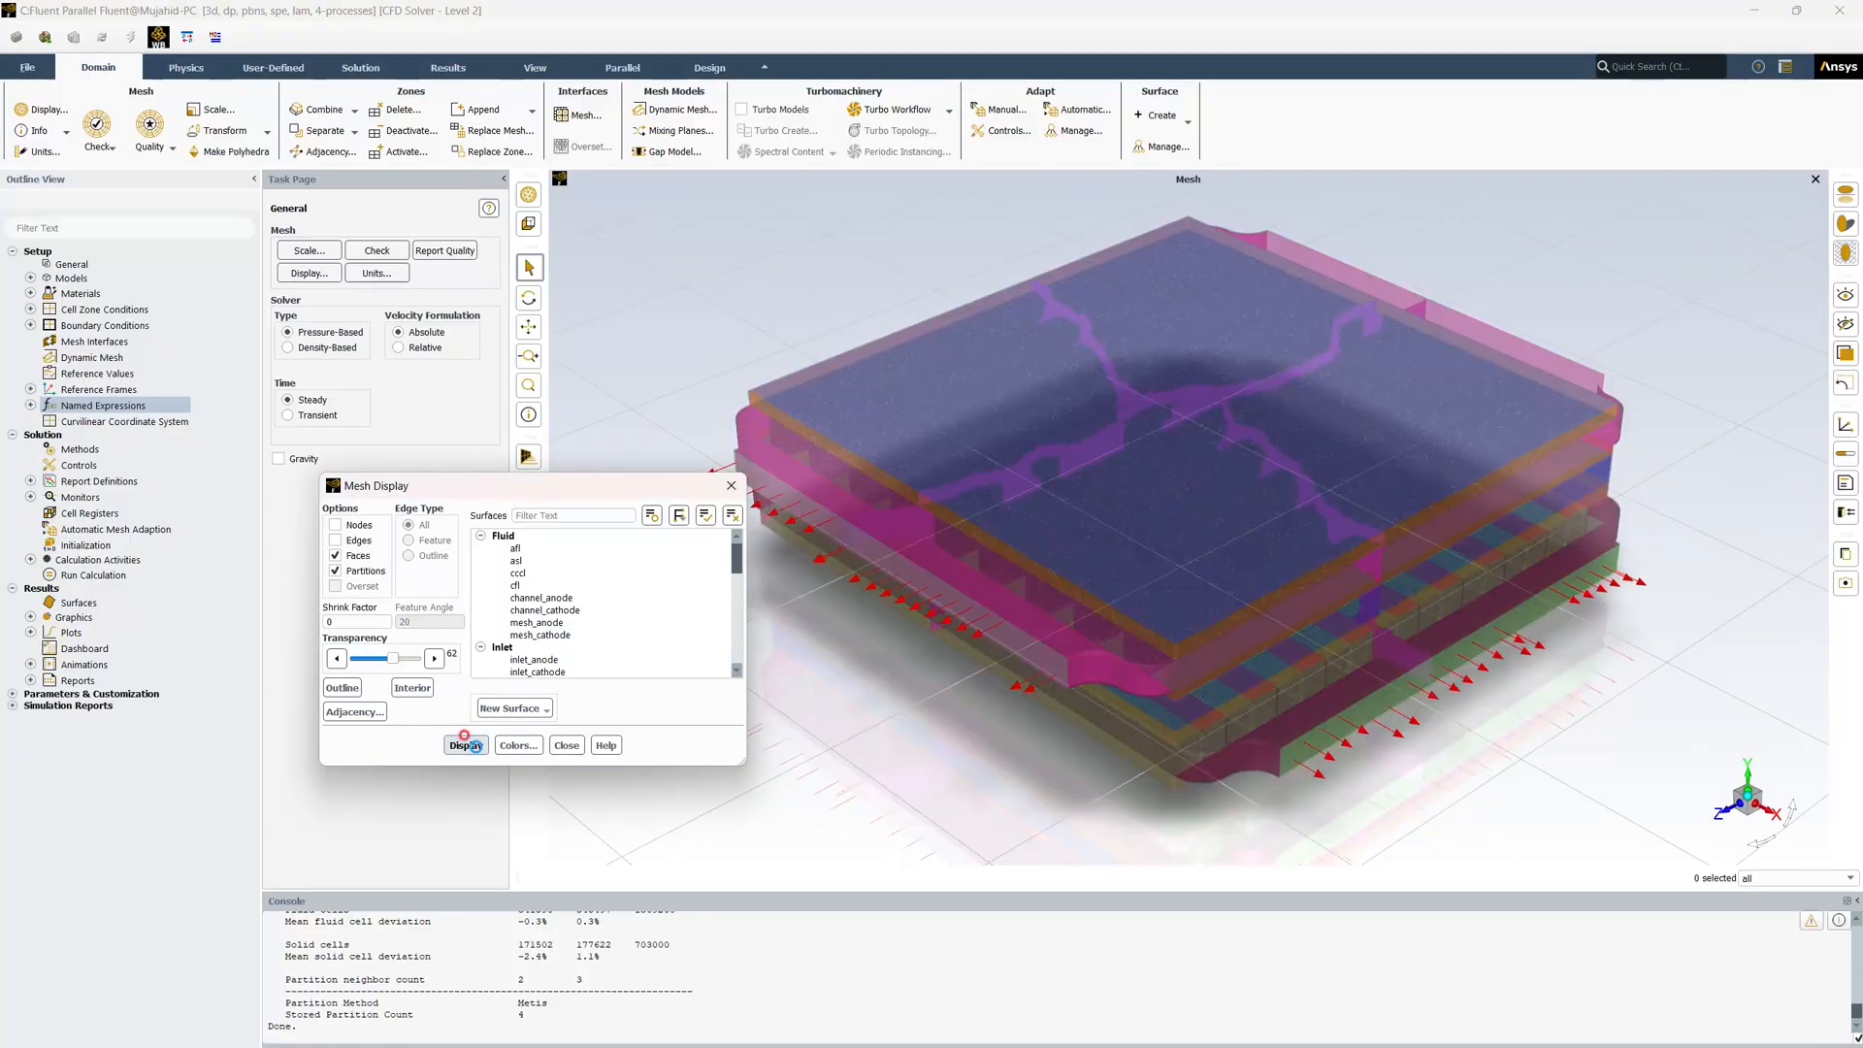
{"action": "left_click_drag", "start_coordinate": [1138, 481], "coordinate": [1163, 526]}
{"action": "scroll", "coordinate": [1182, 339], "scroll_direction": "up", "scroll_amount": 2}
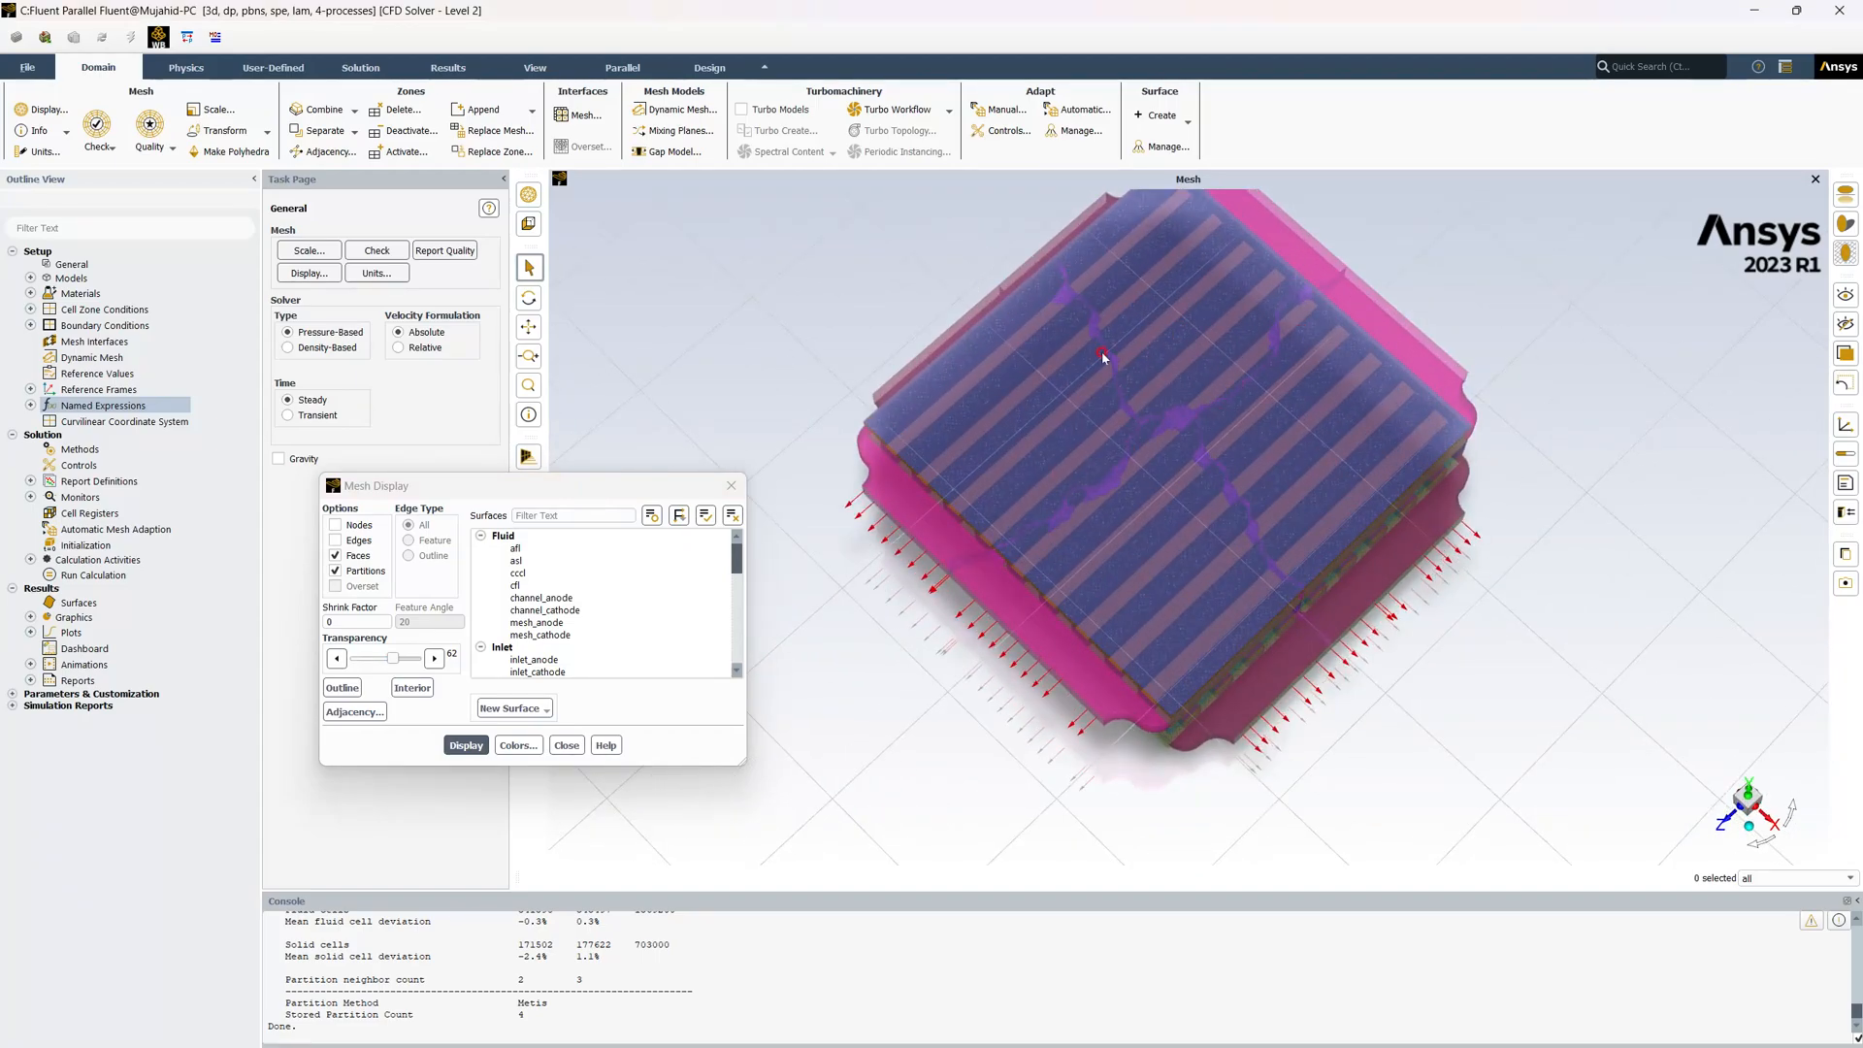
{"action": "left_click_drag", "start_coordinate": [1102, 498], "coordinate": [1171, 522]}
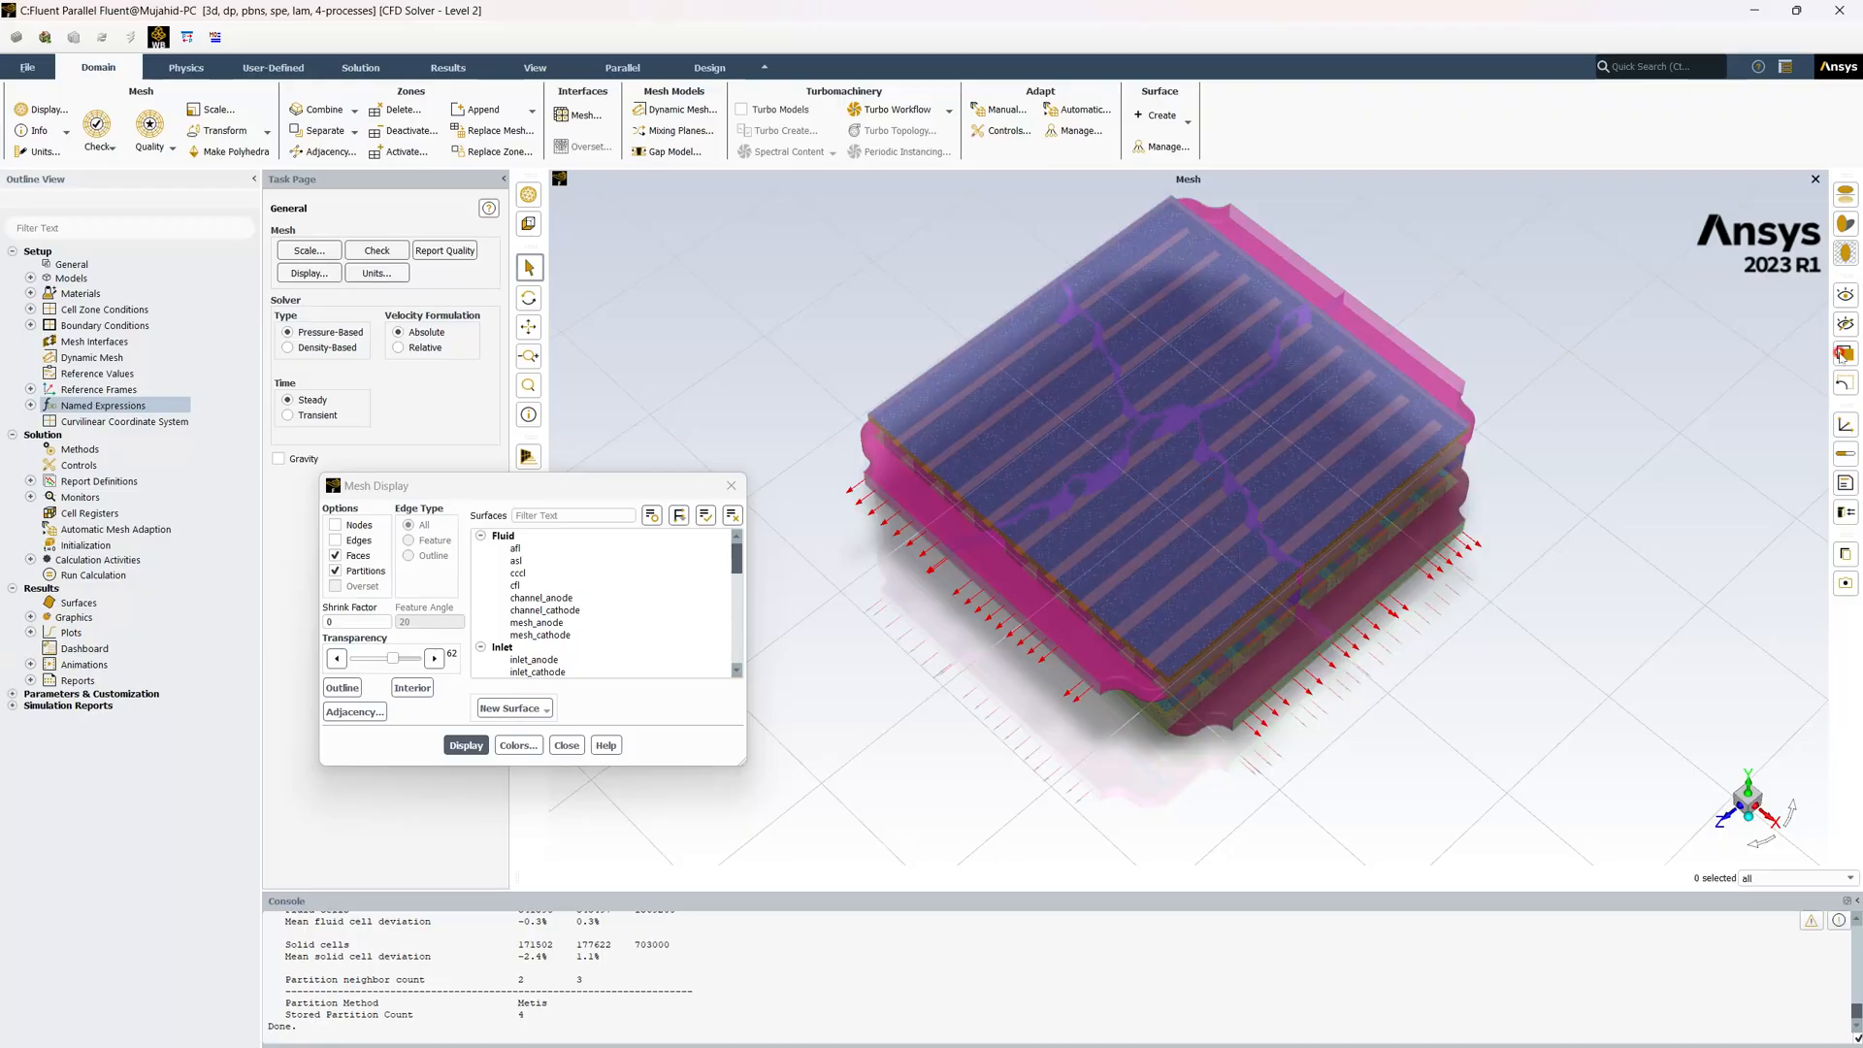
{"action": "left_click_drag", "start_coordinate": [1295, 466], "coordinate": [1164, 275]}
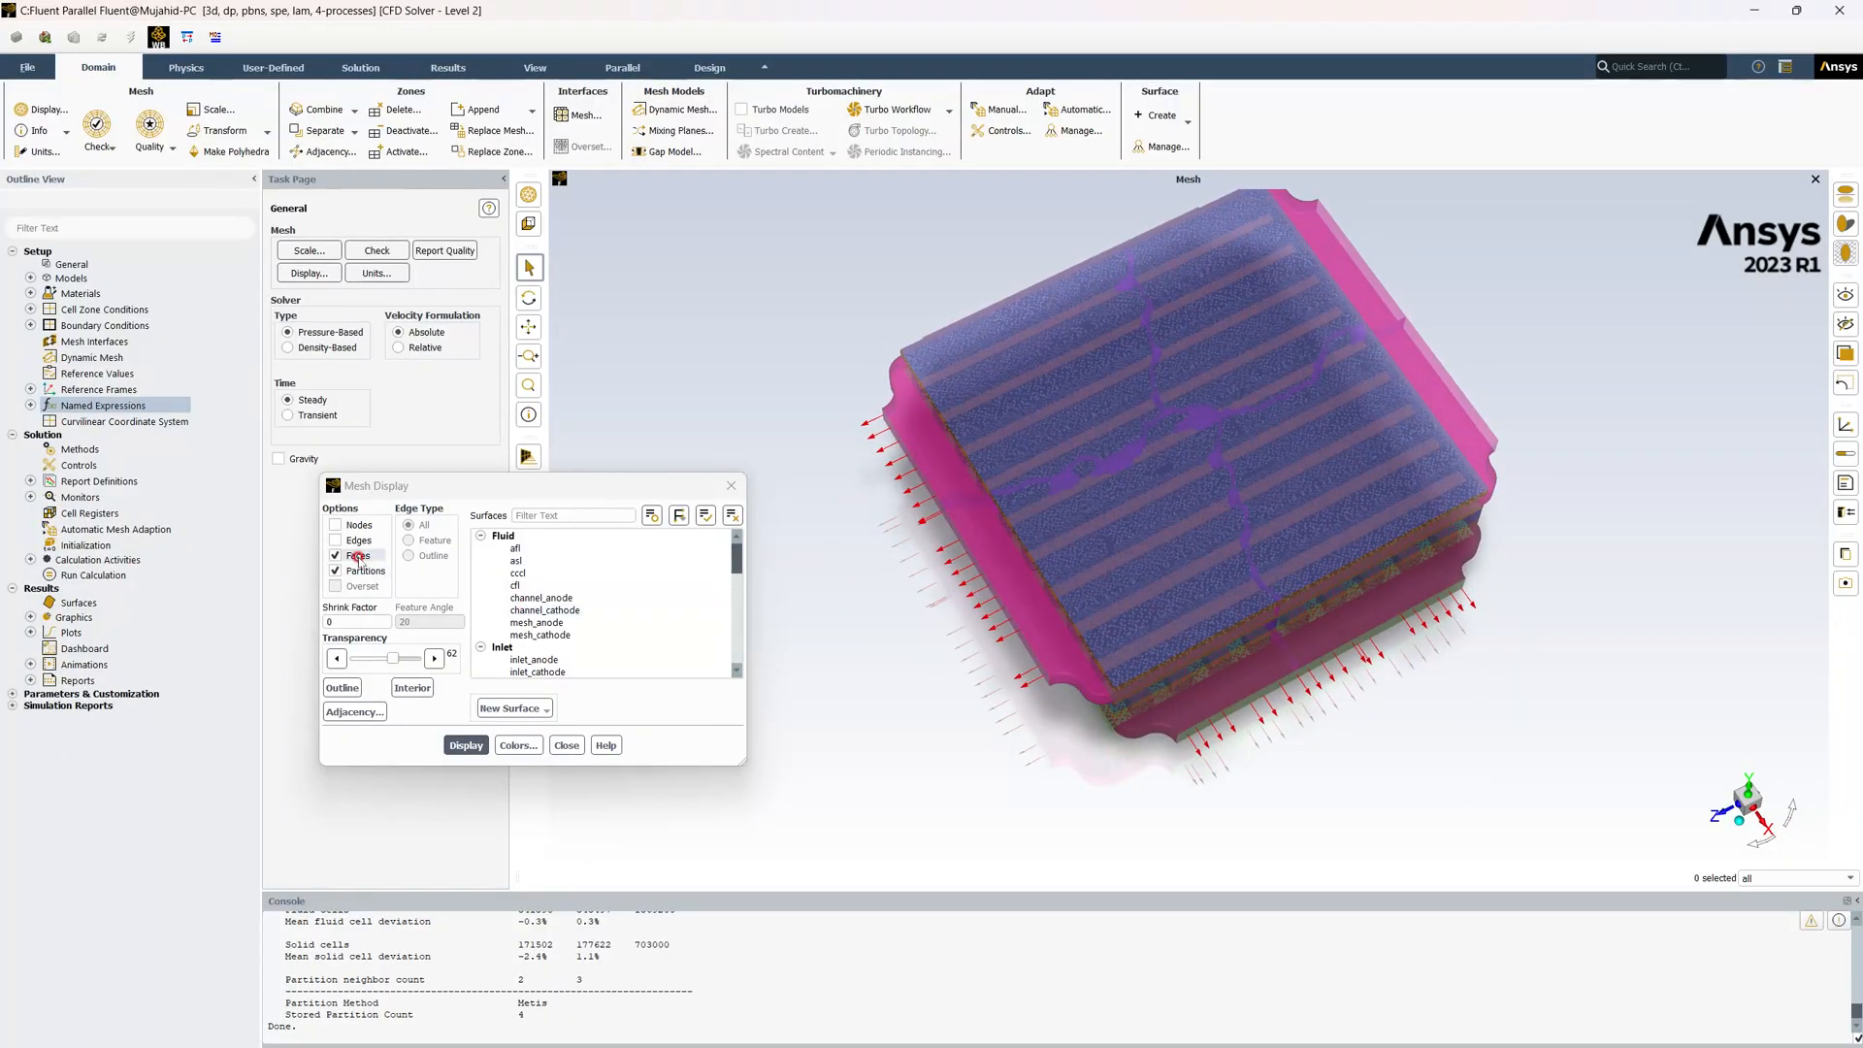
{"action": "left_click_drag", "start_coordinate": [1203, 543], "coordinate": [1124, 514]}
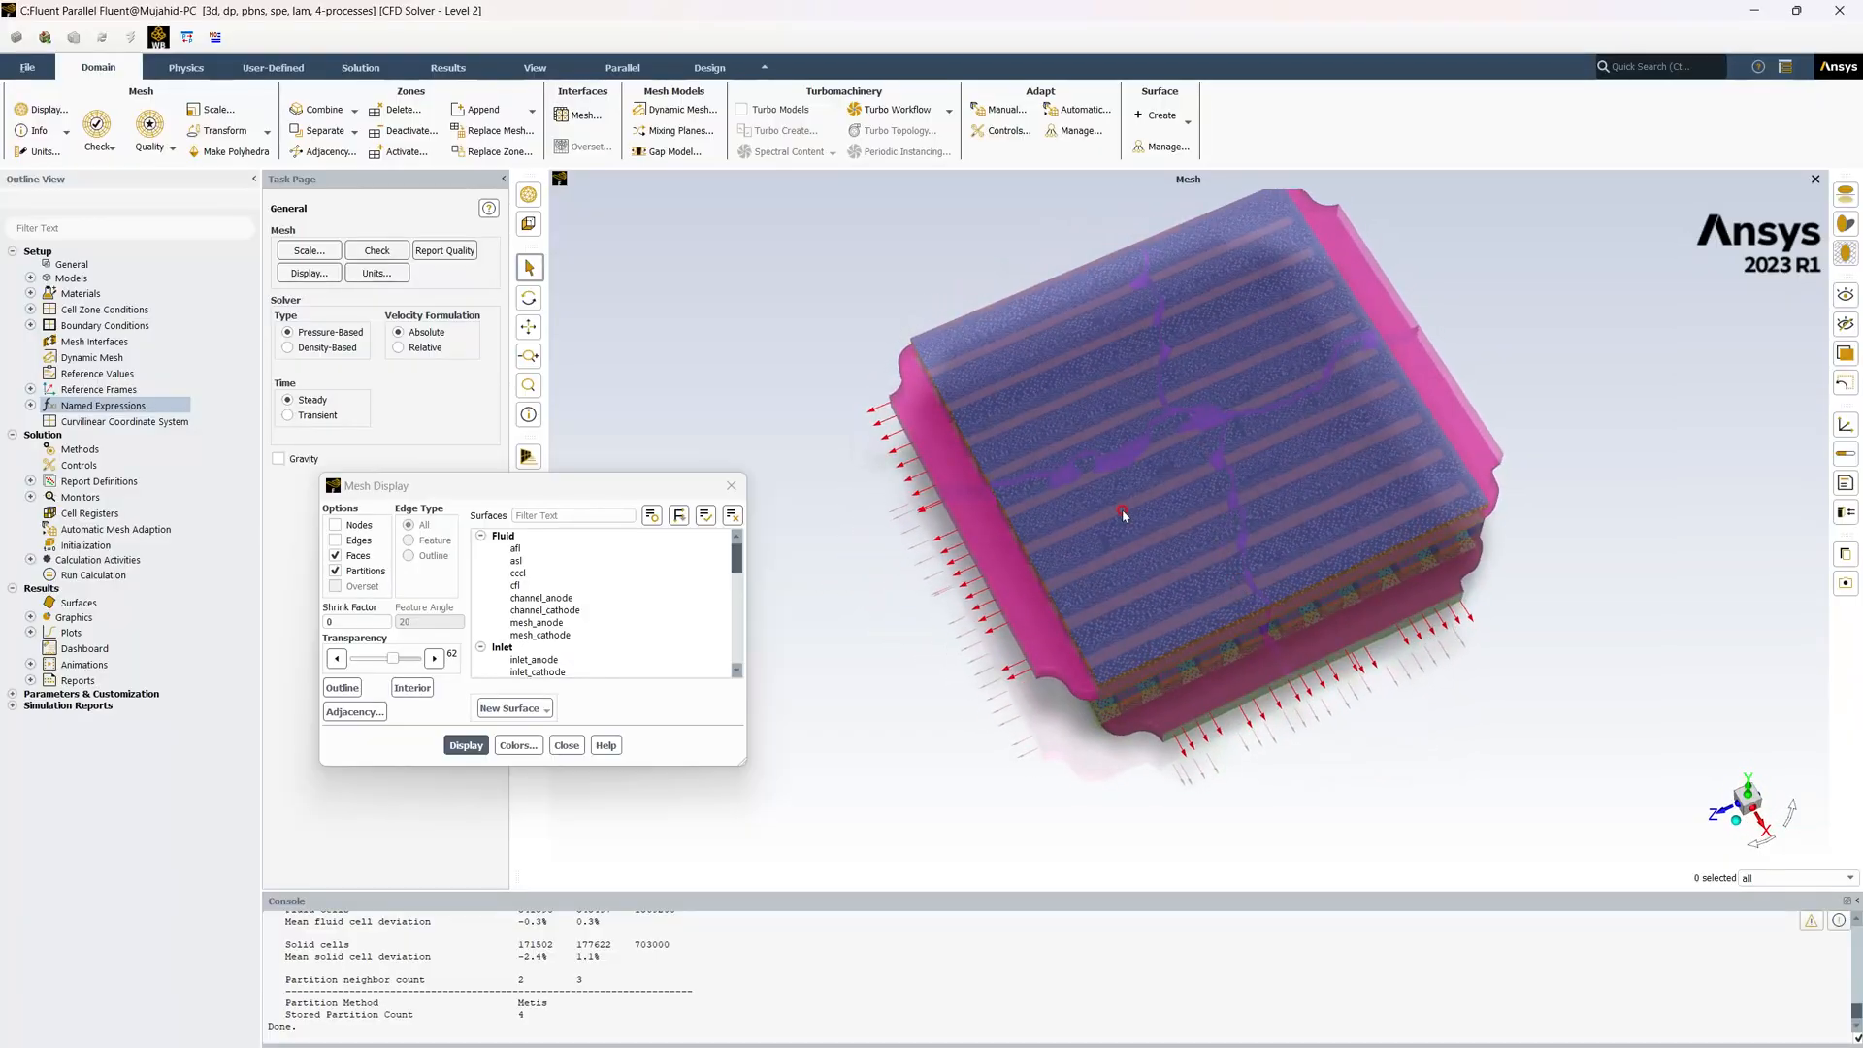
Set the cutoff aspect ratio for Laplace smoothing to 2 and repartition the mesh
{"action": "left_click", "coordinate": [462, 69]}
{"action": "left_click", "coordinate": [626, 70]}
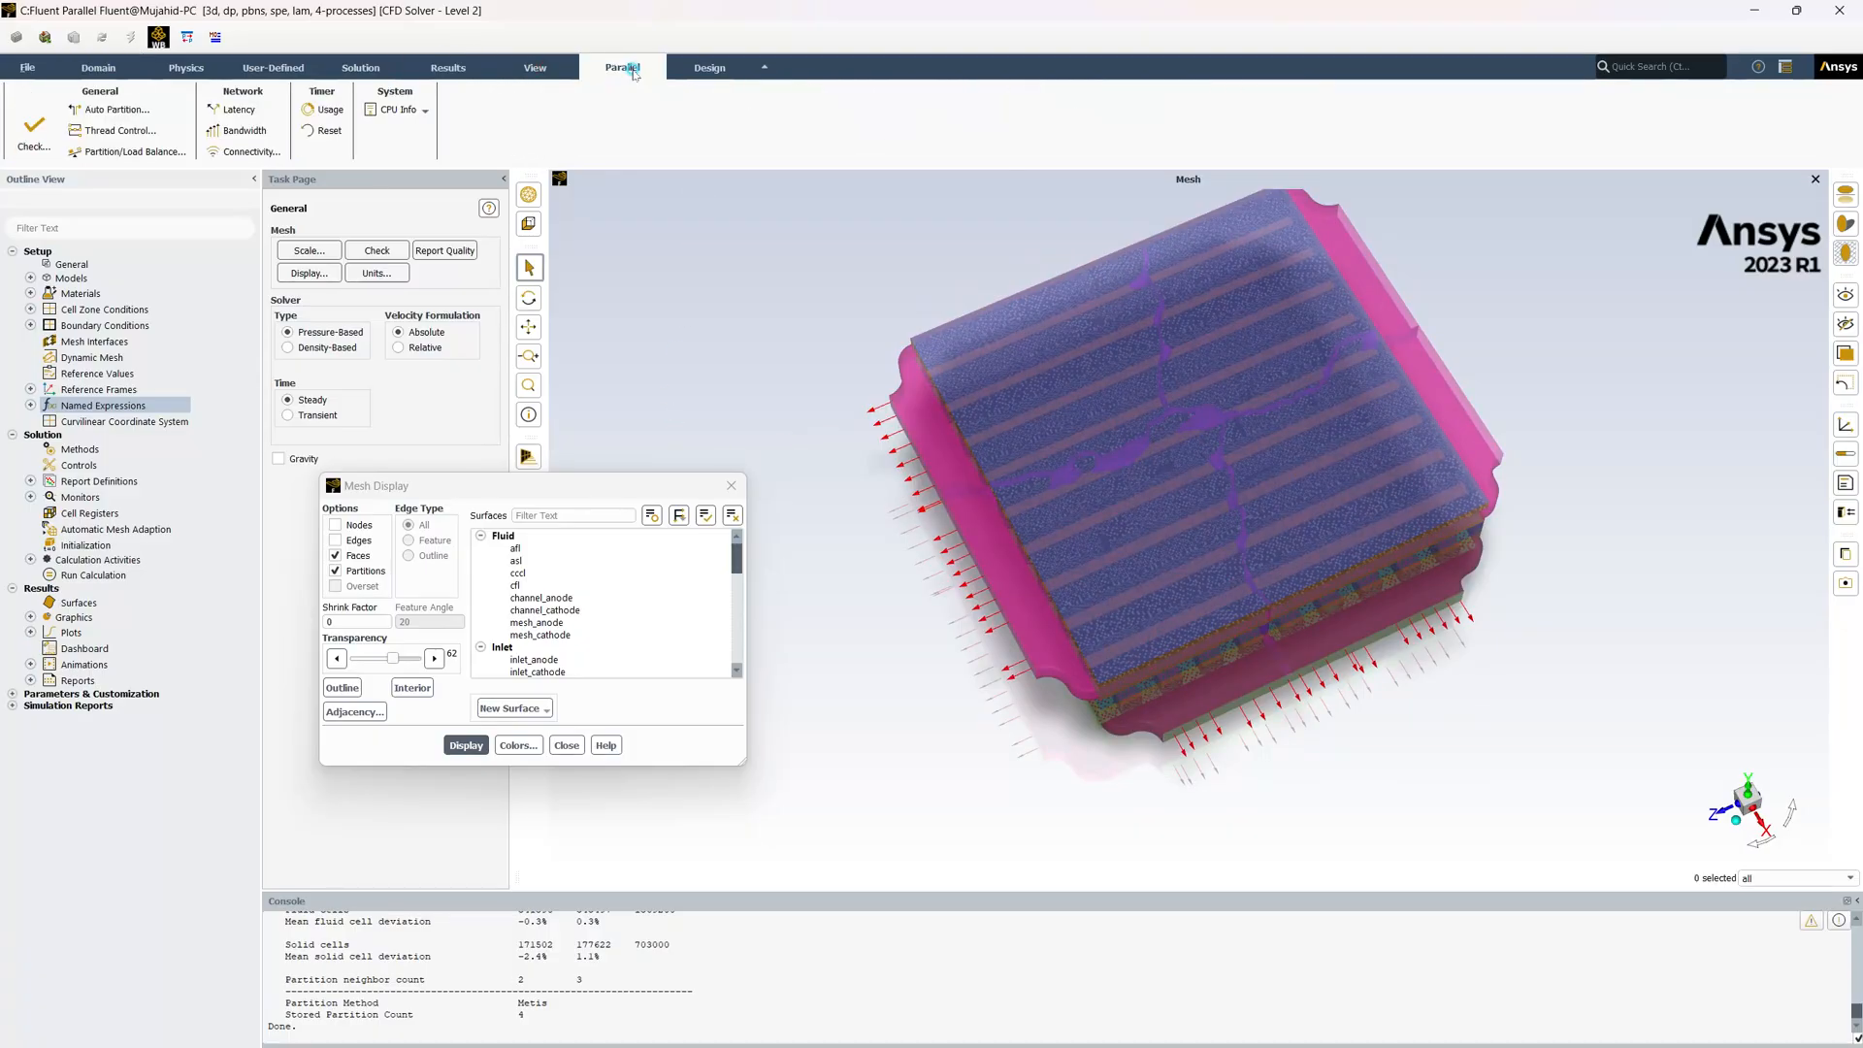
{"action": "left_click", "coordinate": [130, 152]}
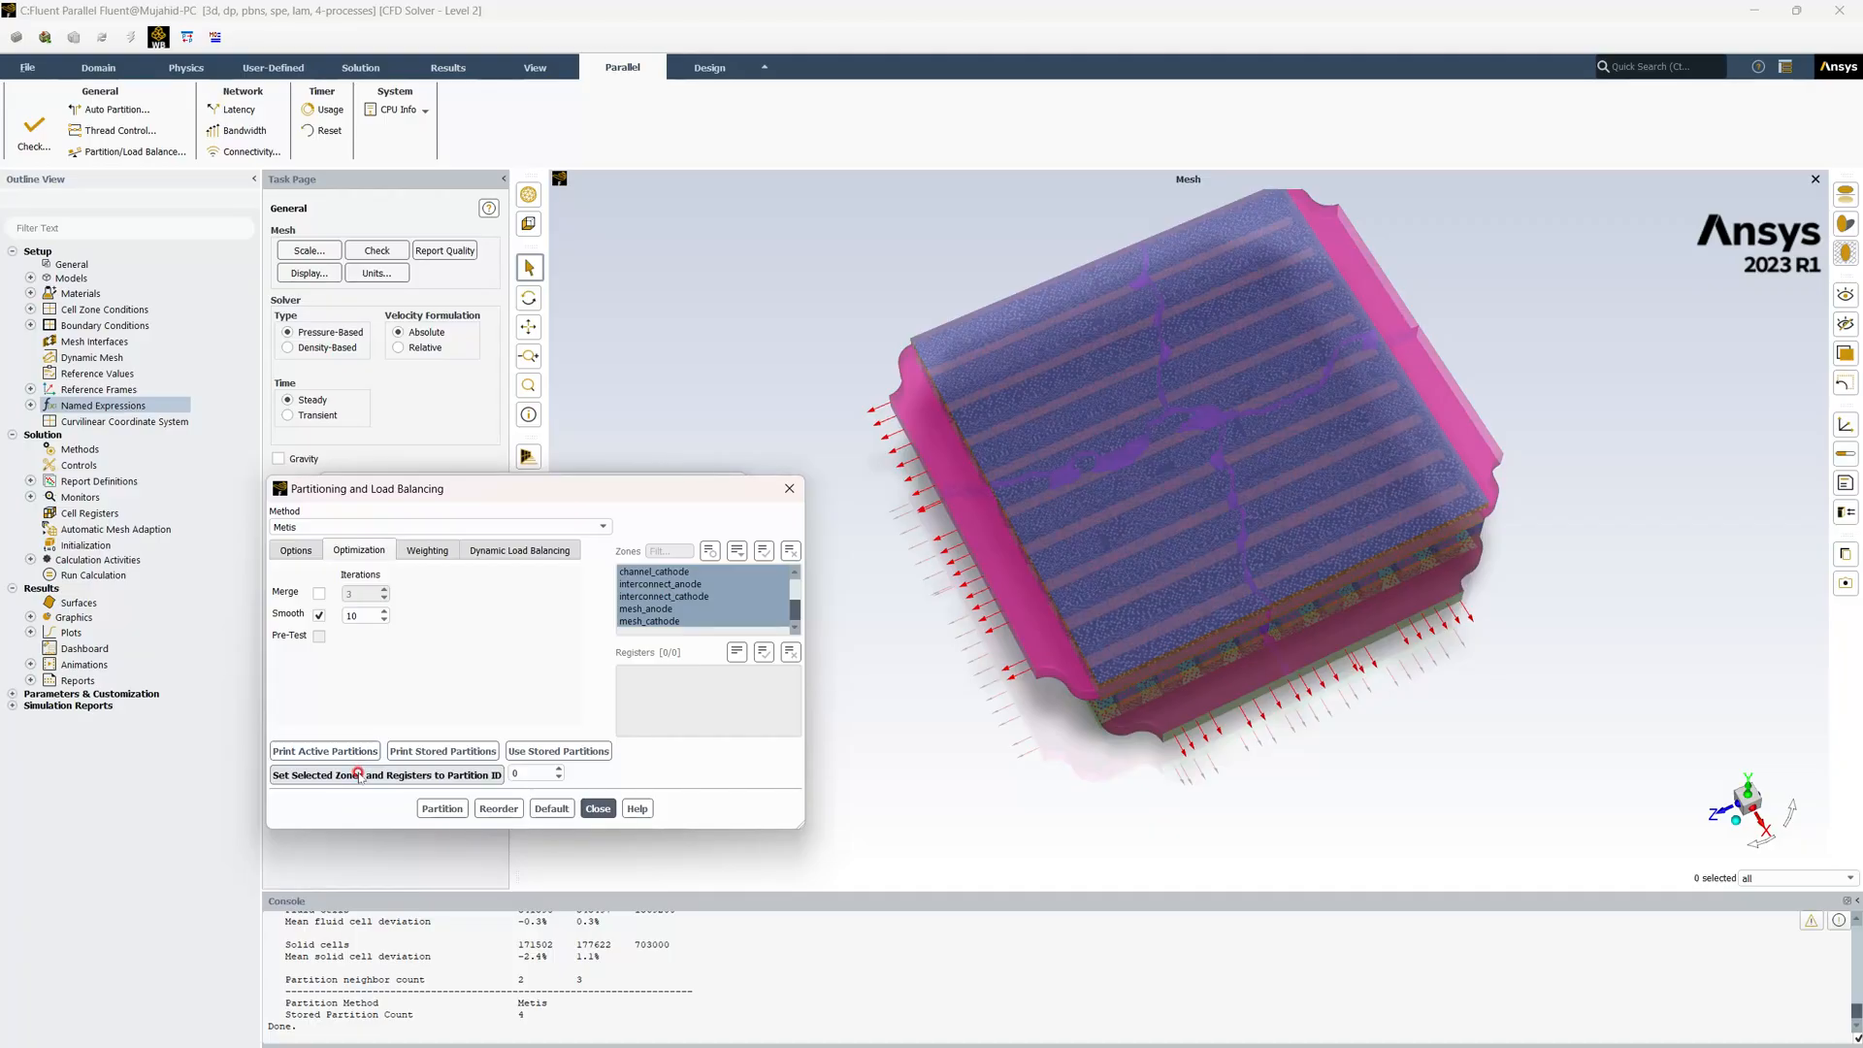
{"action": "left_click", "coordinate": [302, 552]}
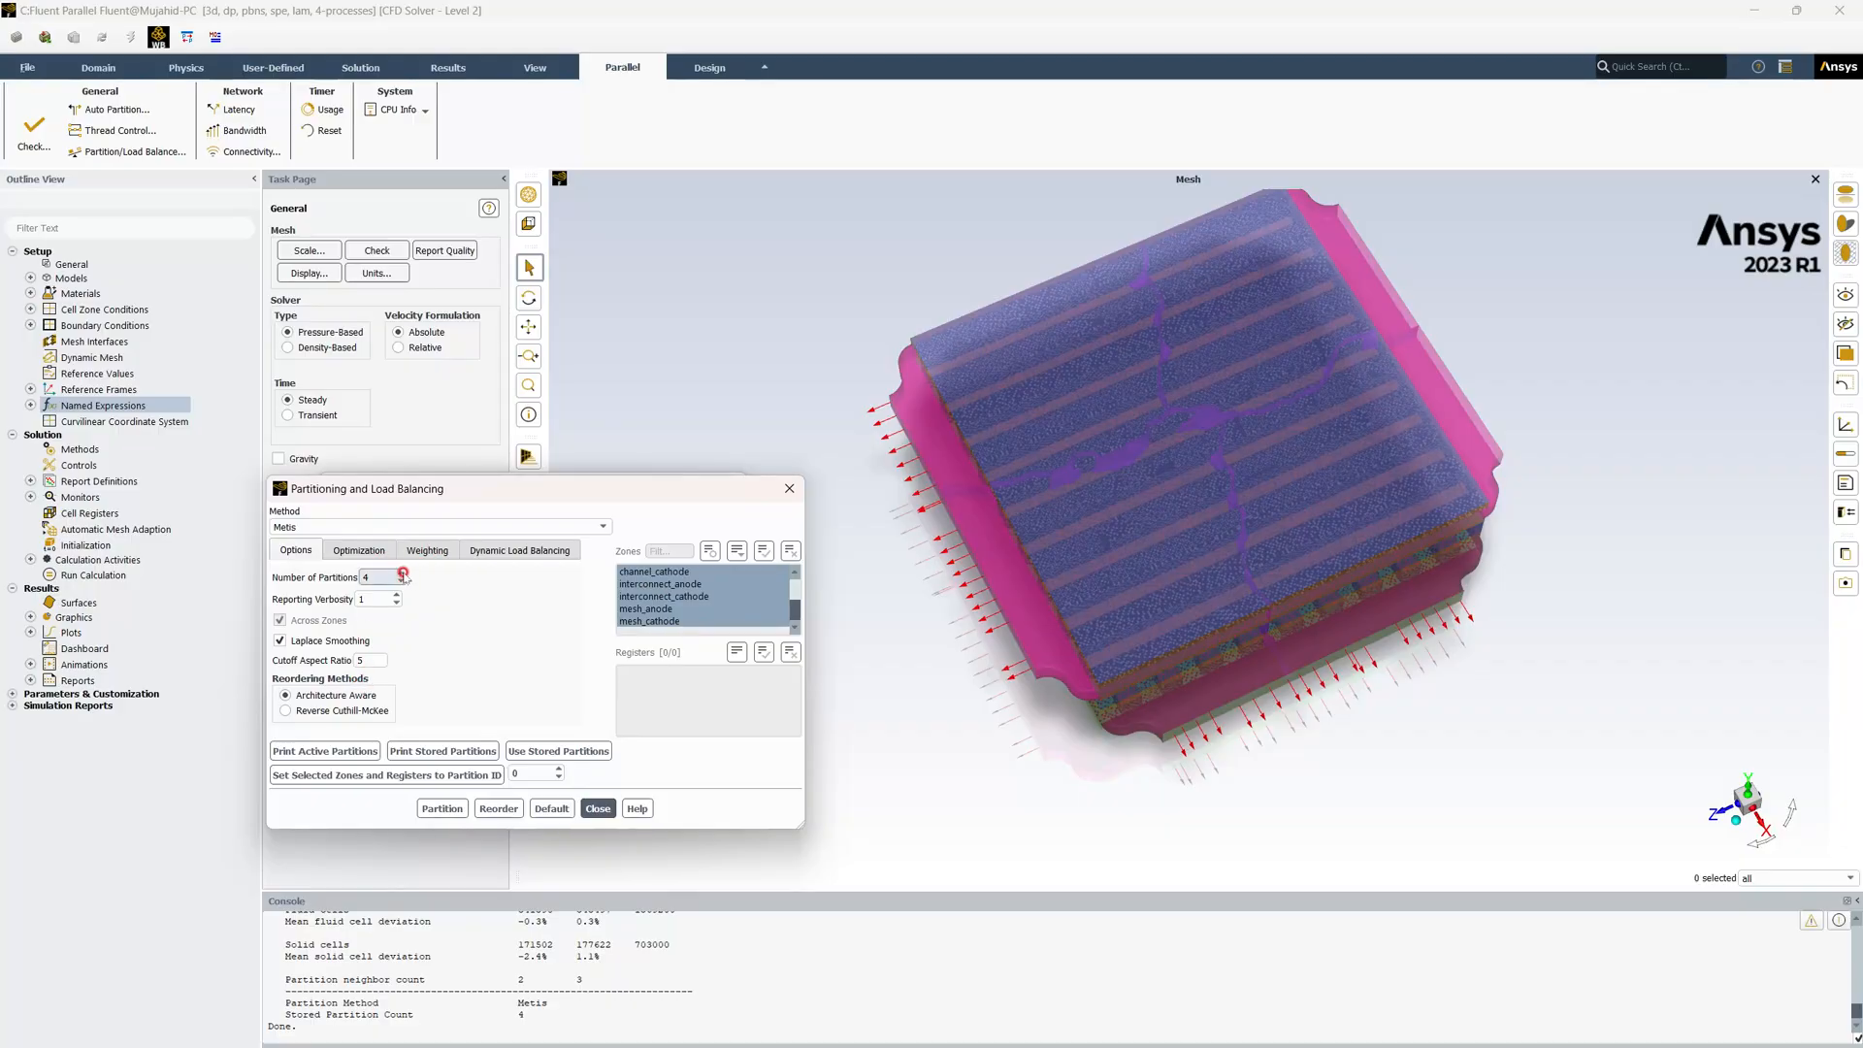
{"action": "double_click", "coordinate": [361, 660]}
{"action": "type", "text": "1"}
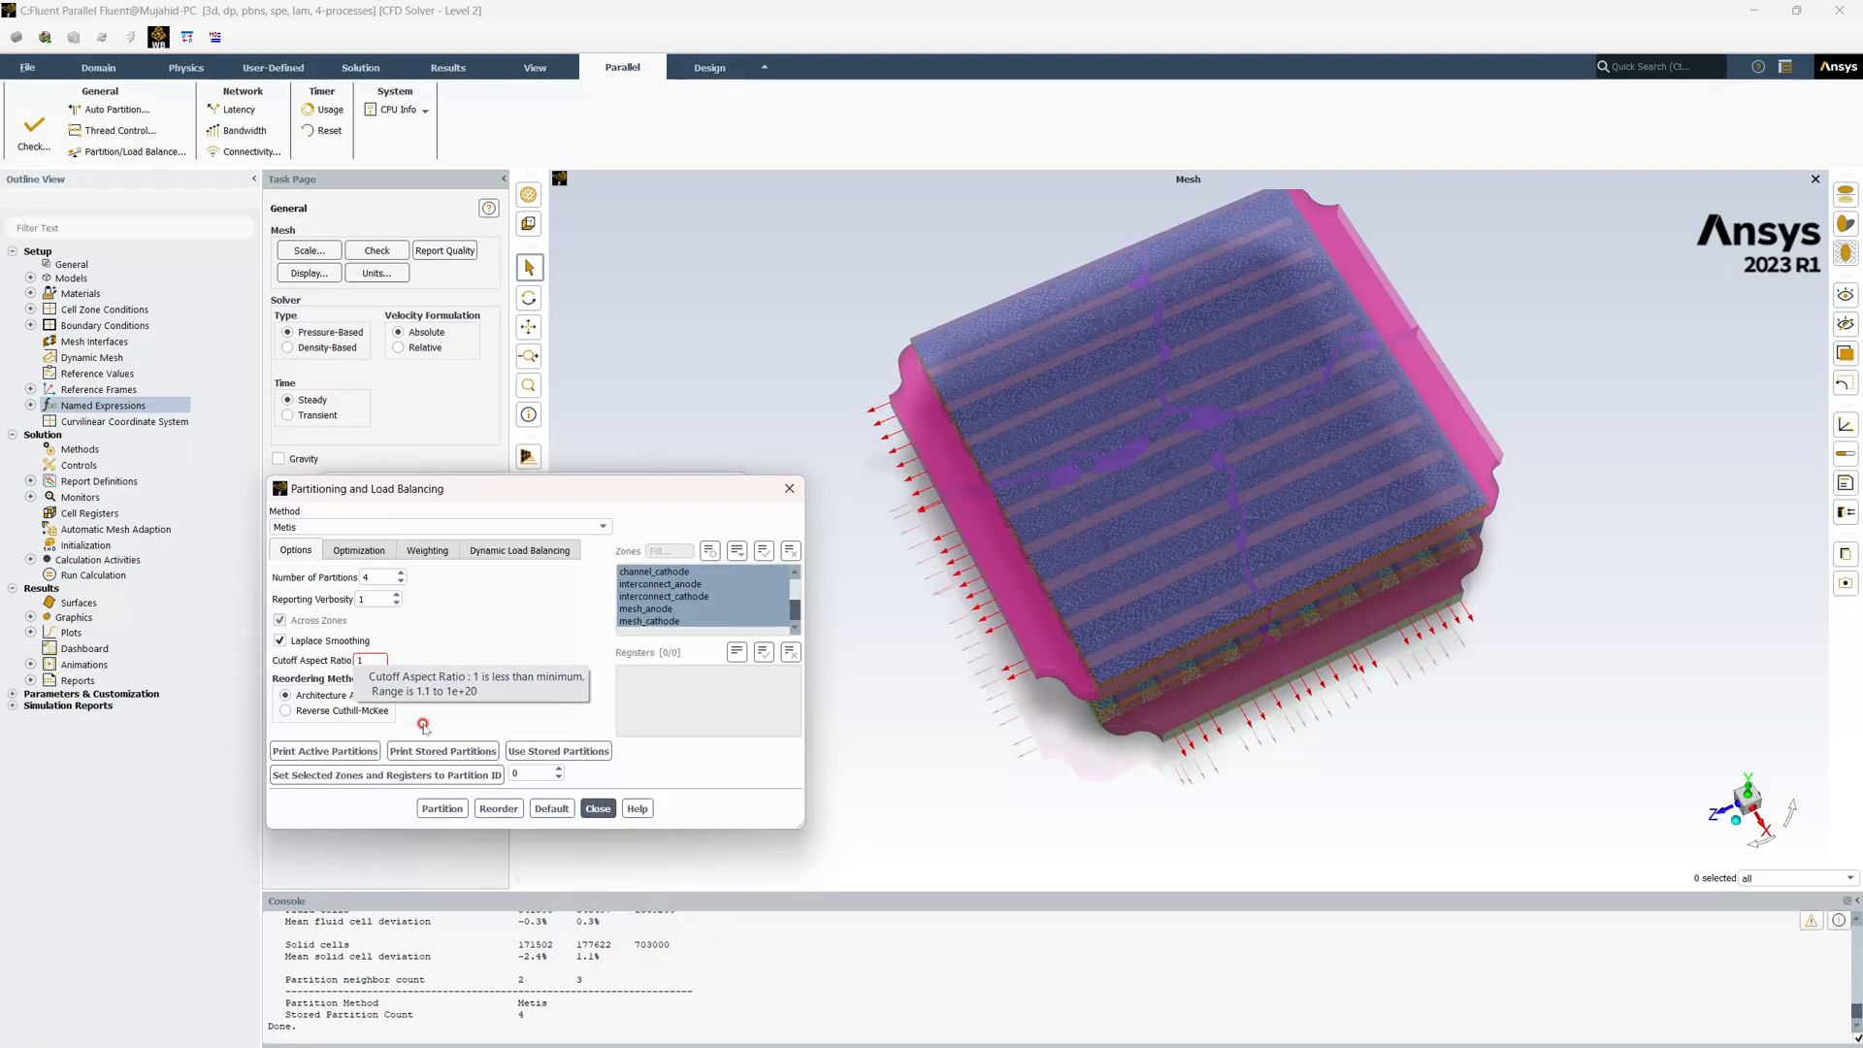
{"action": "key", "text": "BackSpace"}
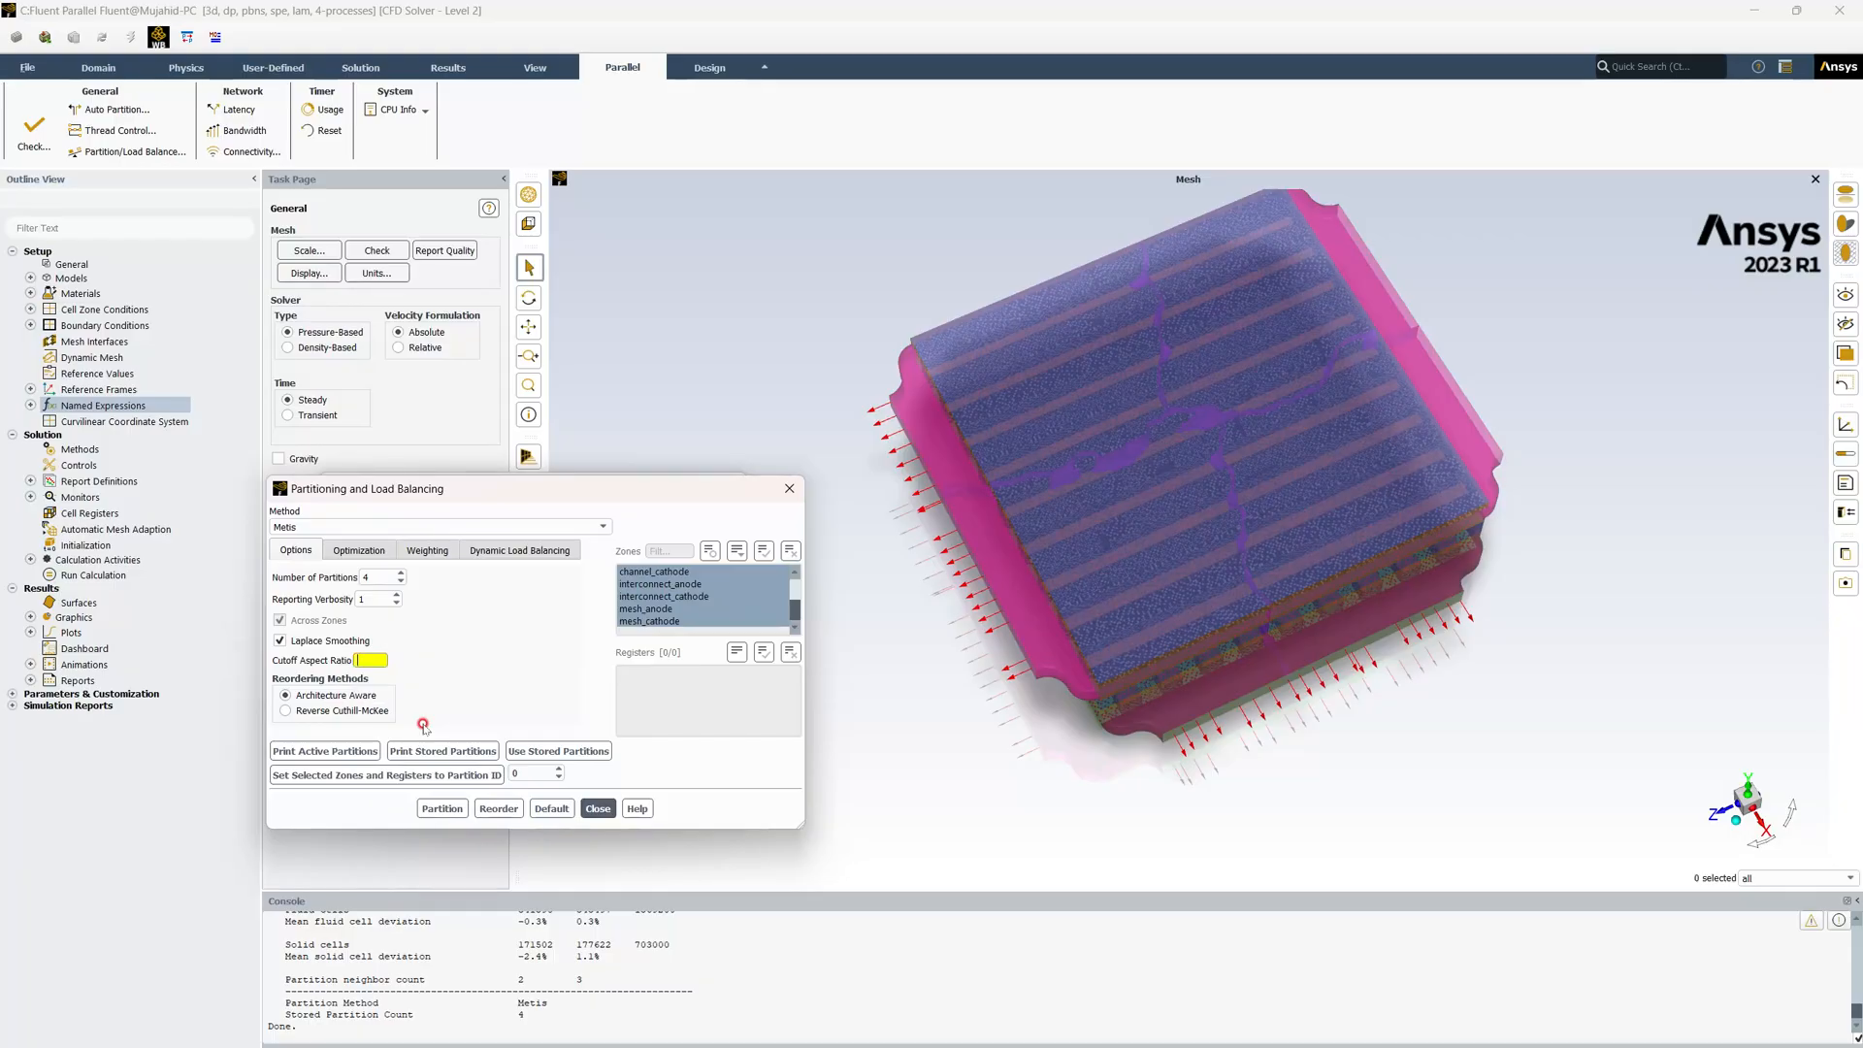
{"action": "left_click", "coordinate": [441, 809]}
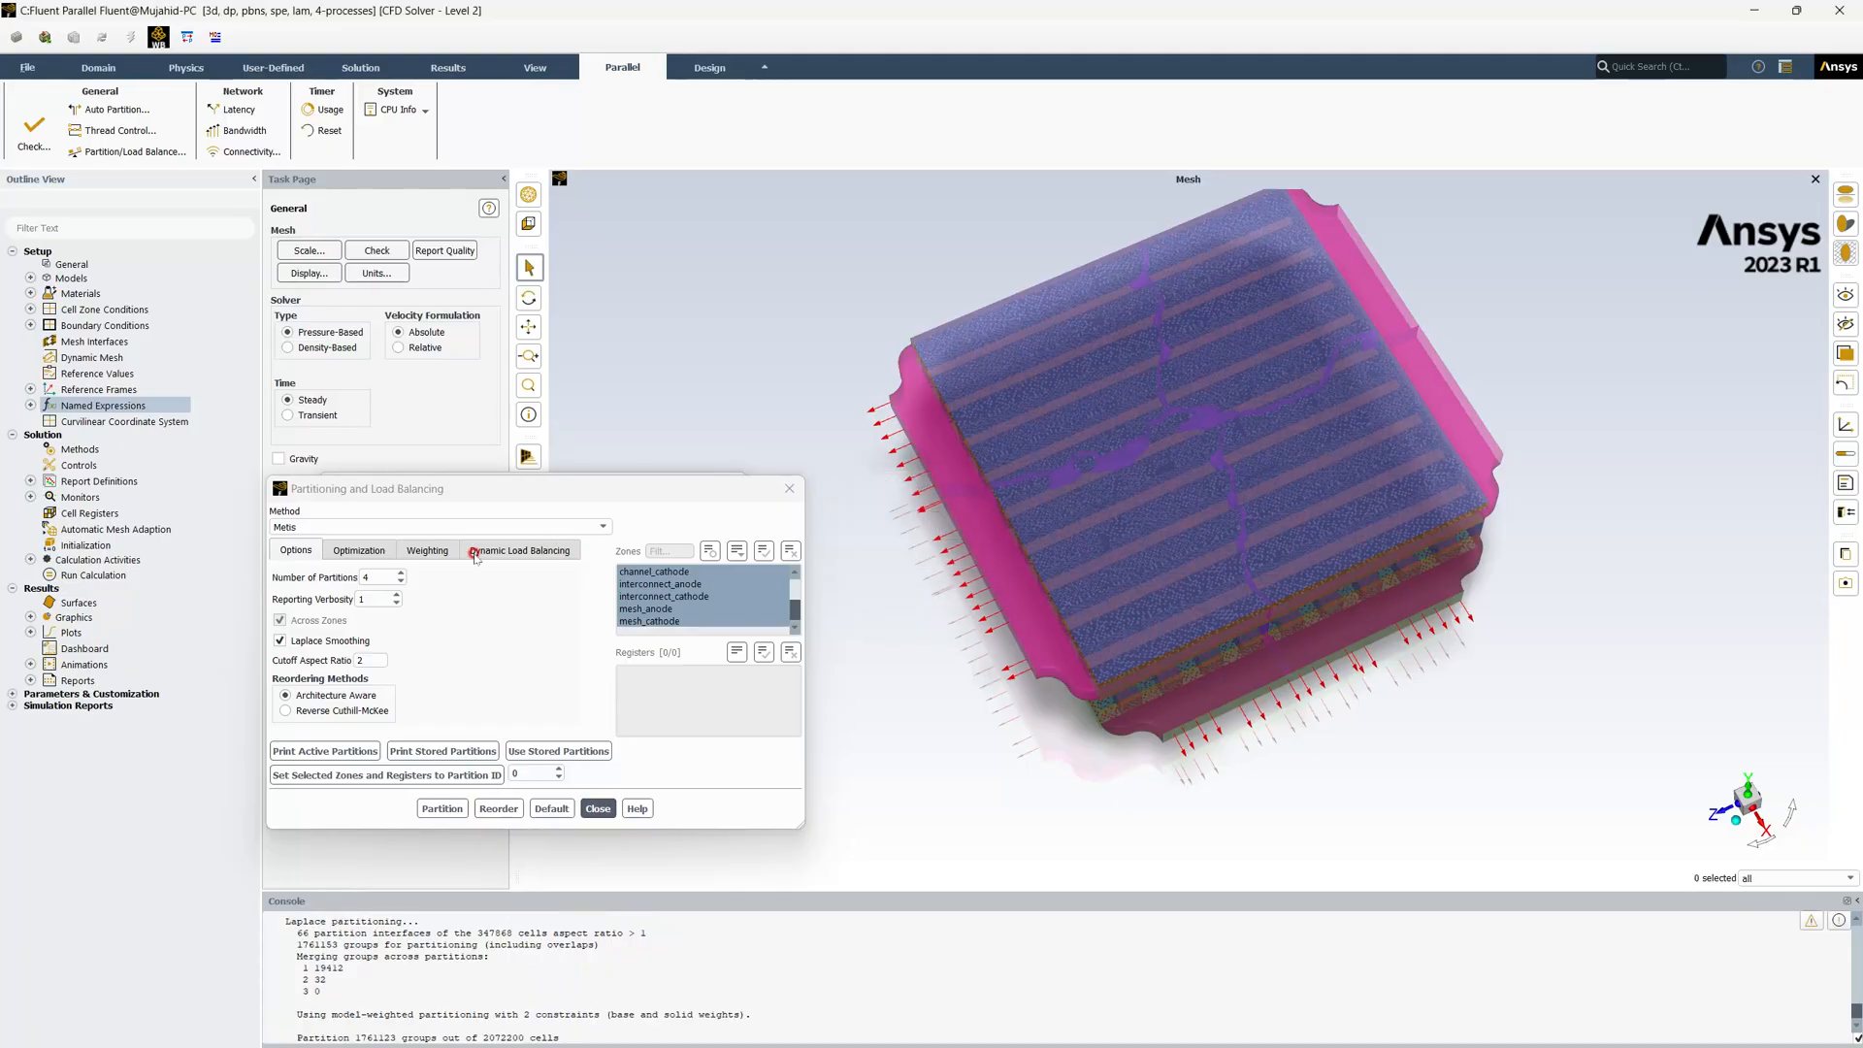
Redisplay the transparent mesh with its partitions to check the partition boundaries
{"action": "left_click", "coordinate": [98, 68]}
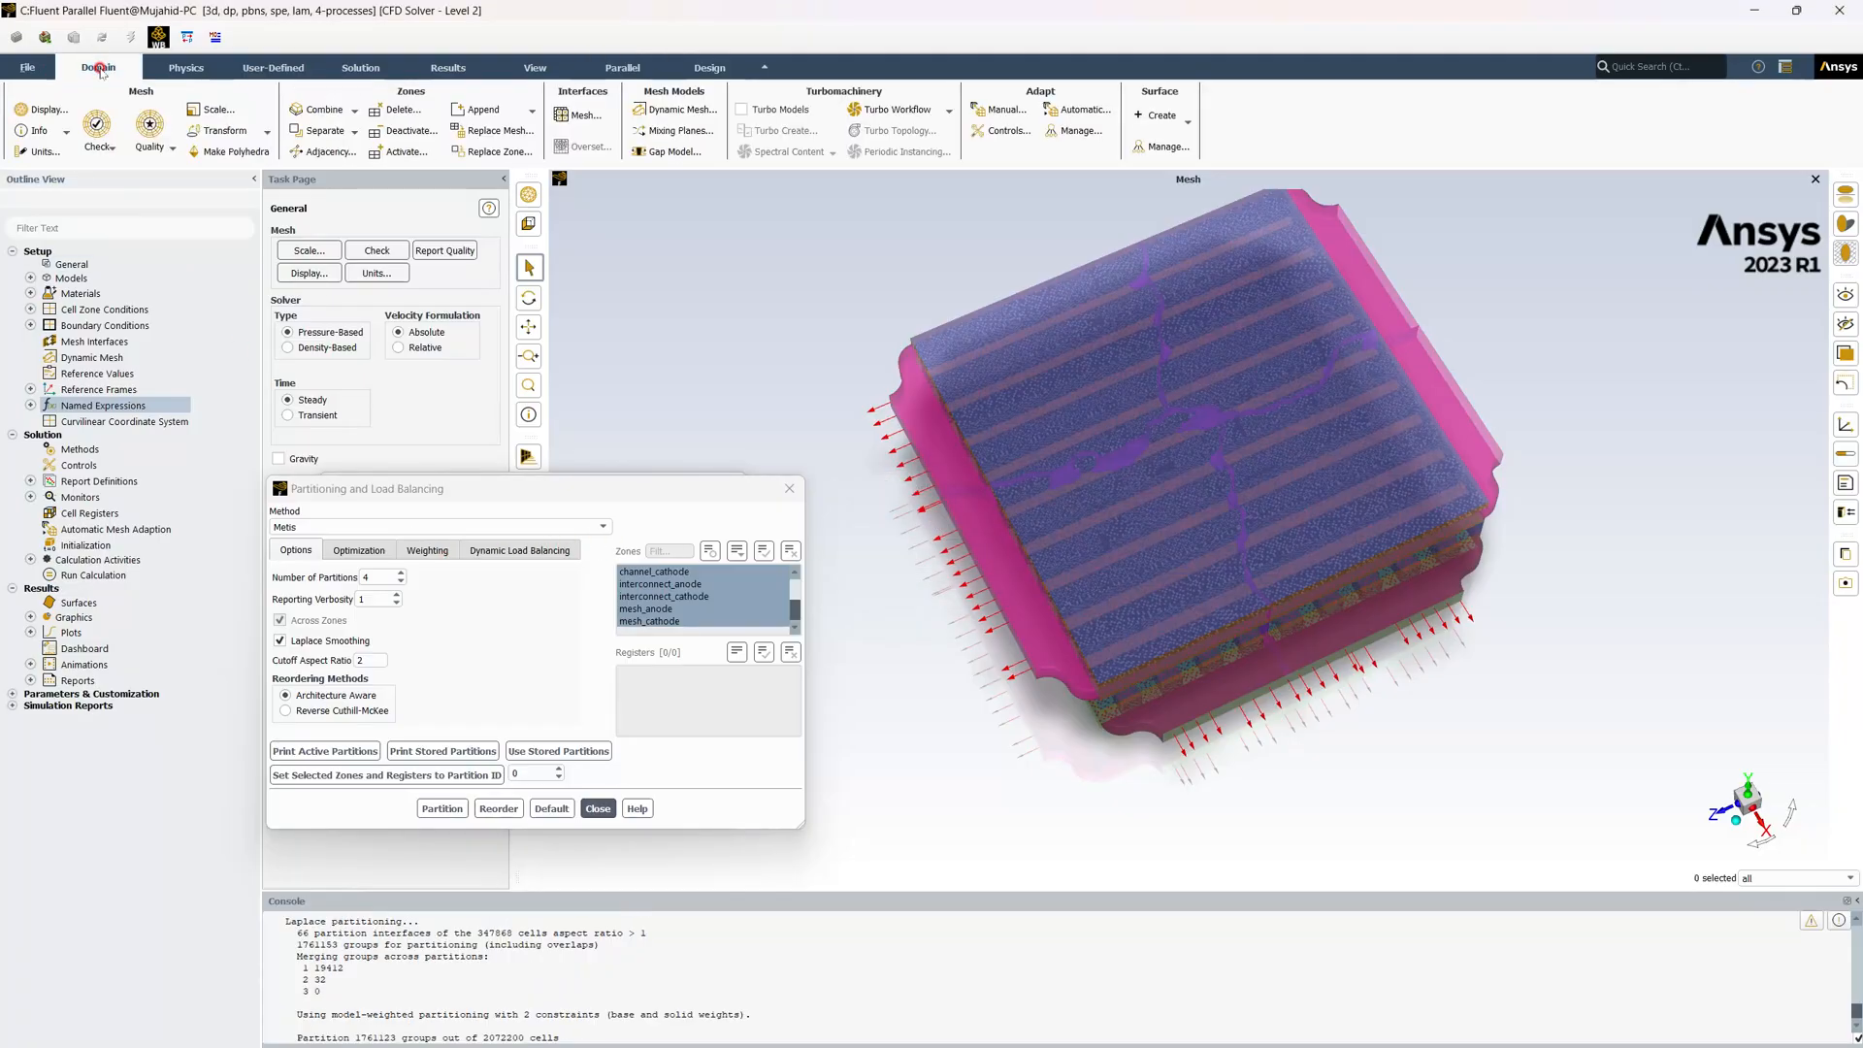
{"action": "left_click", "coordinate": [45, 109]}
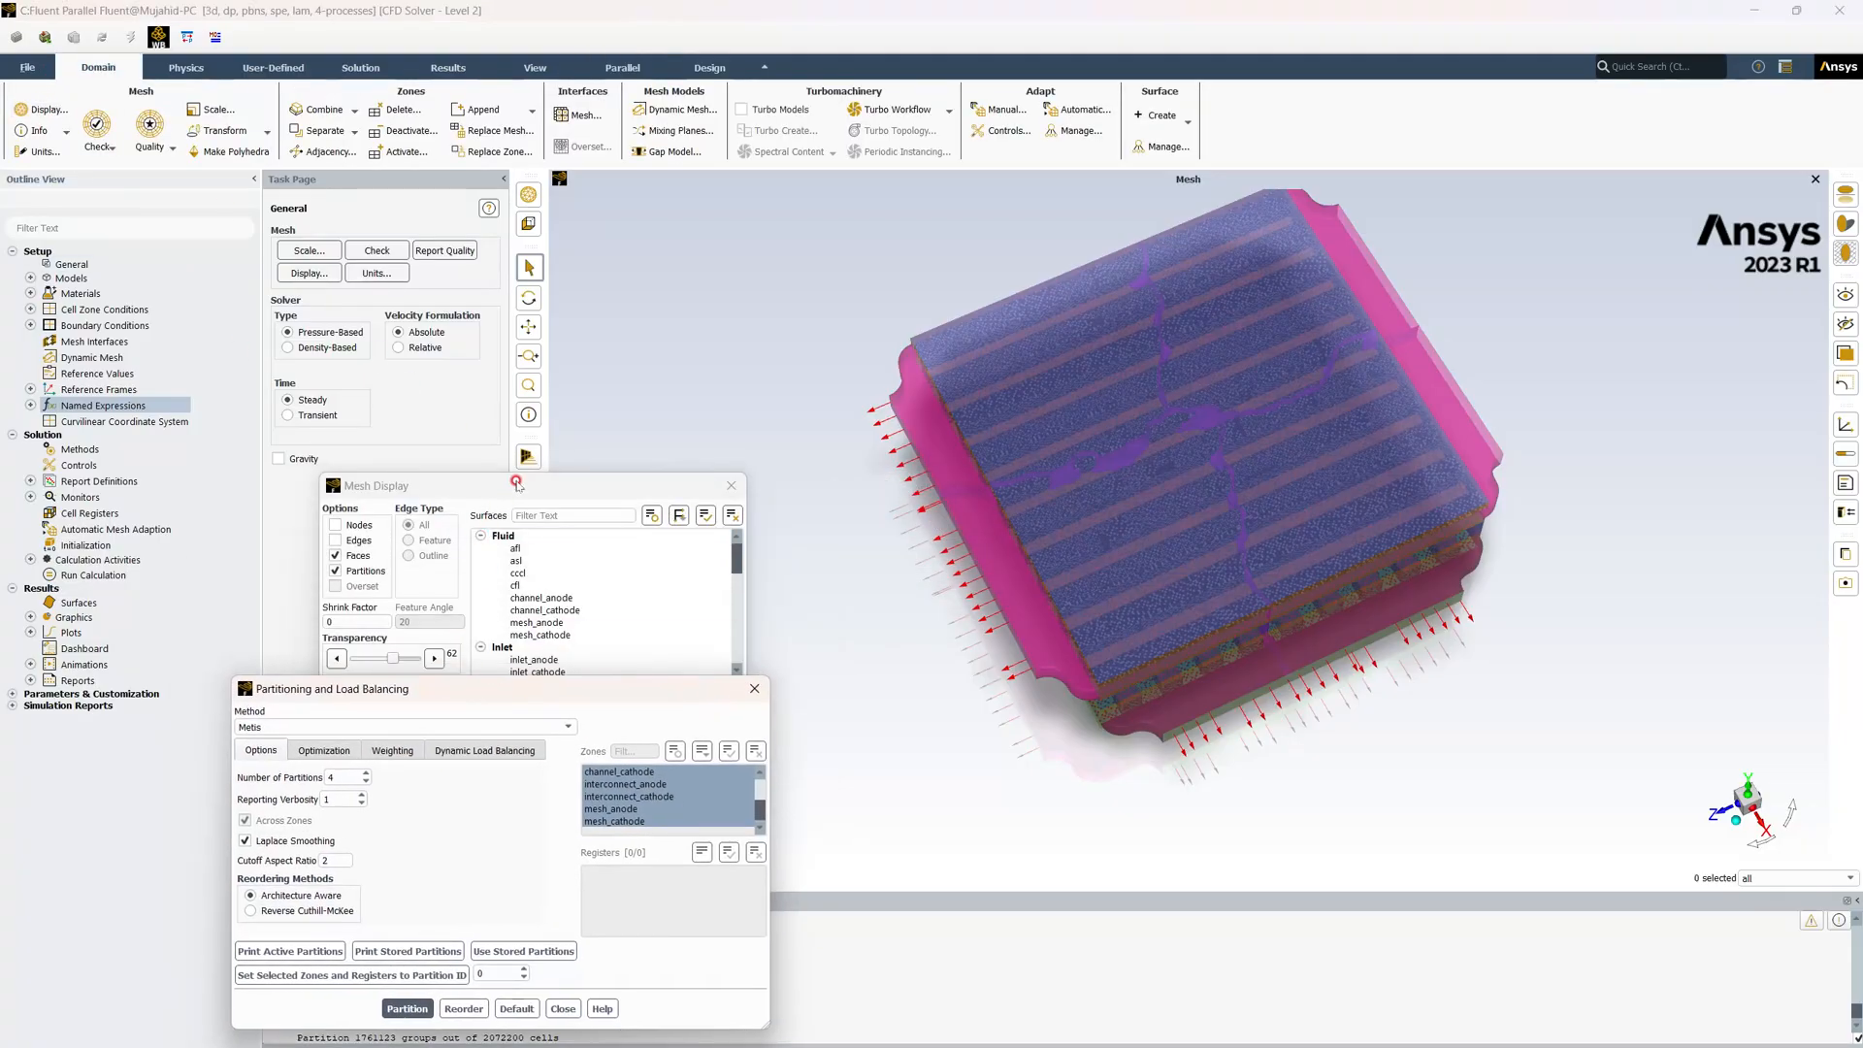
{"action": "left_click_drag", "start_coordinate": [519, 487], "coordinate": [604, 298]}
{"action": "left_click", "coordinate": [548, 553]}
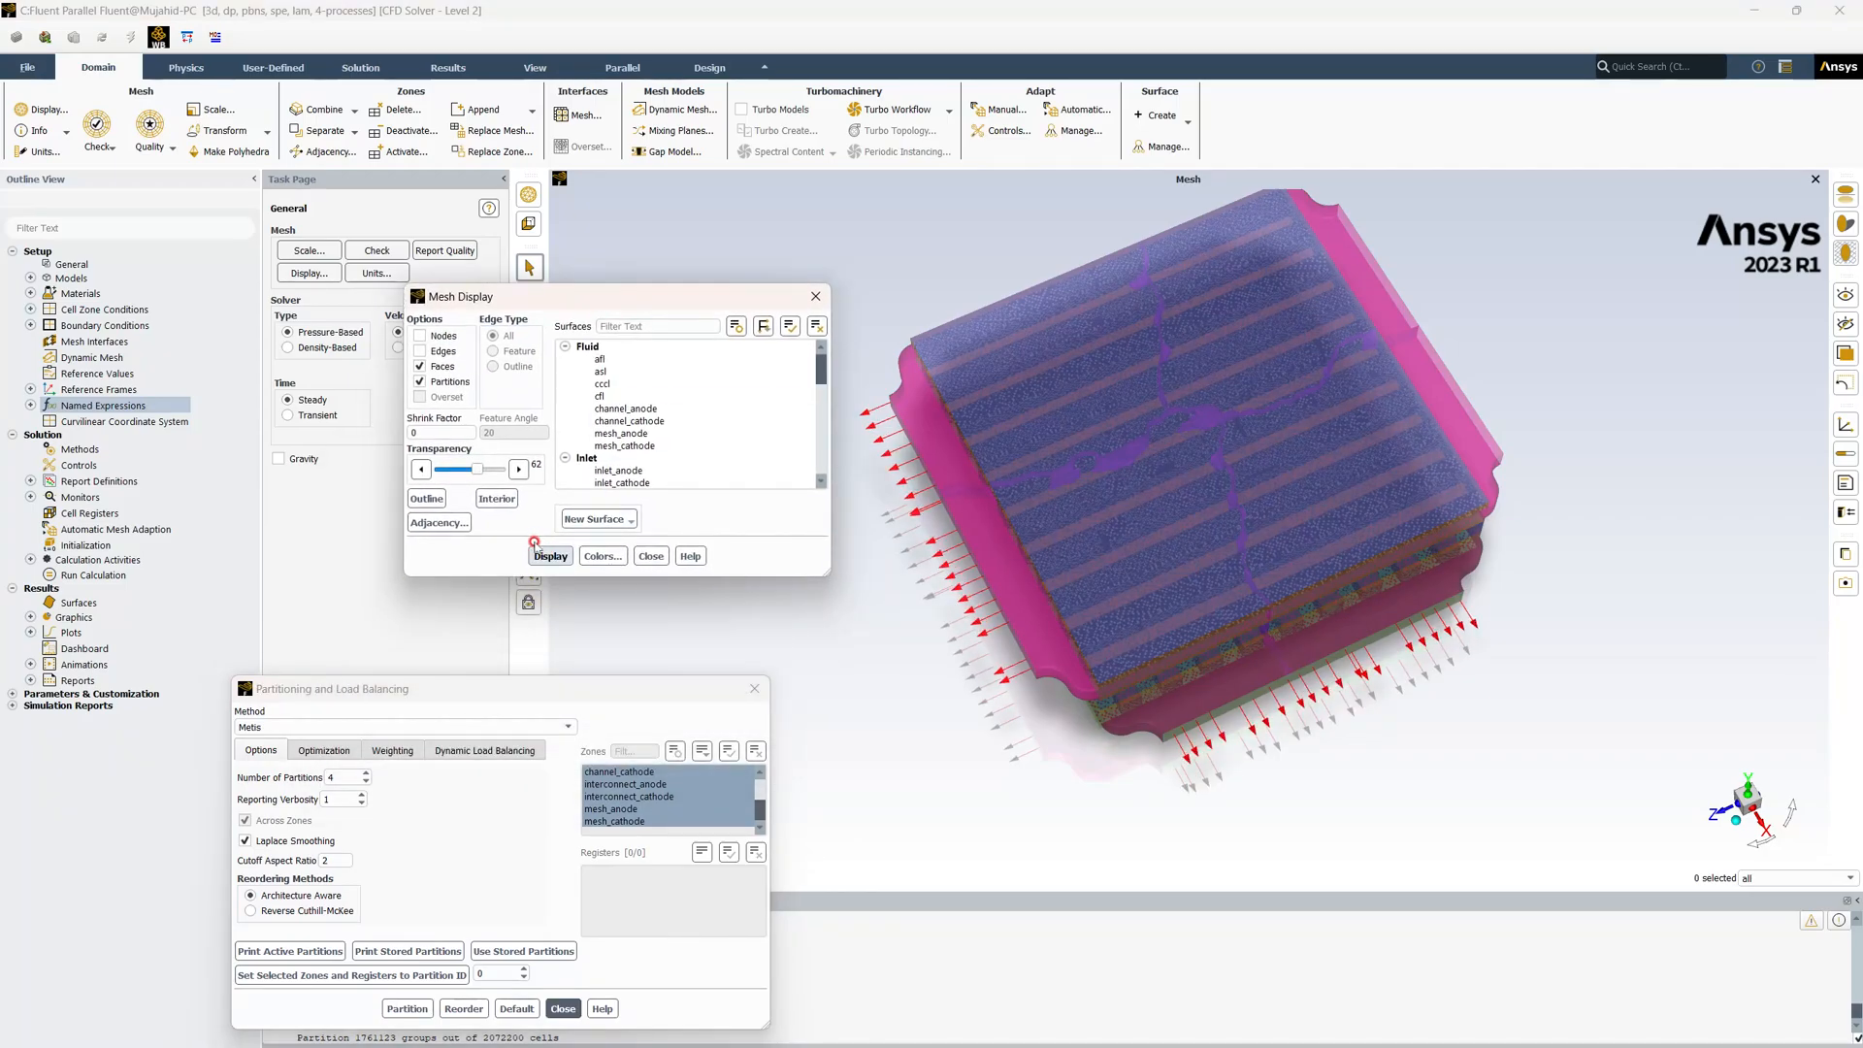
{"action": "left_click", "coordinate": [541, 552]}
Set the cutoff aspect ratio for Laplace smoothing to 10 and repartition the mesh
{"action": "left_click_drag", "start_coordinate": [507, 690], "coordinate": [500, 589]}
{"action": "left_click", "coordinate": [331, 670]}
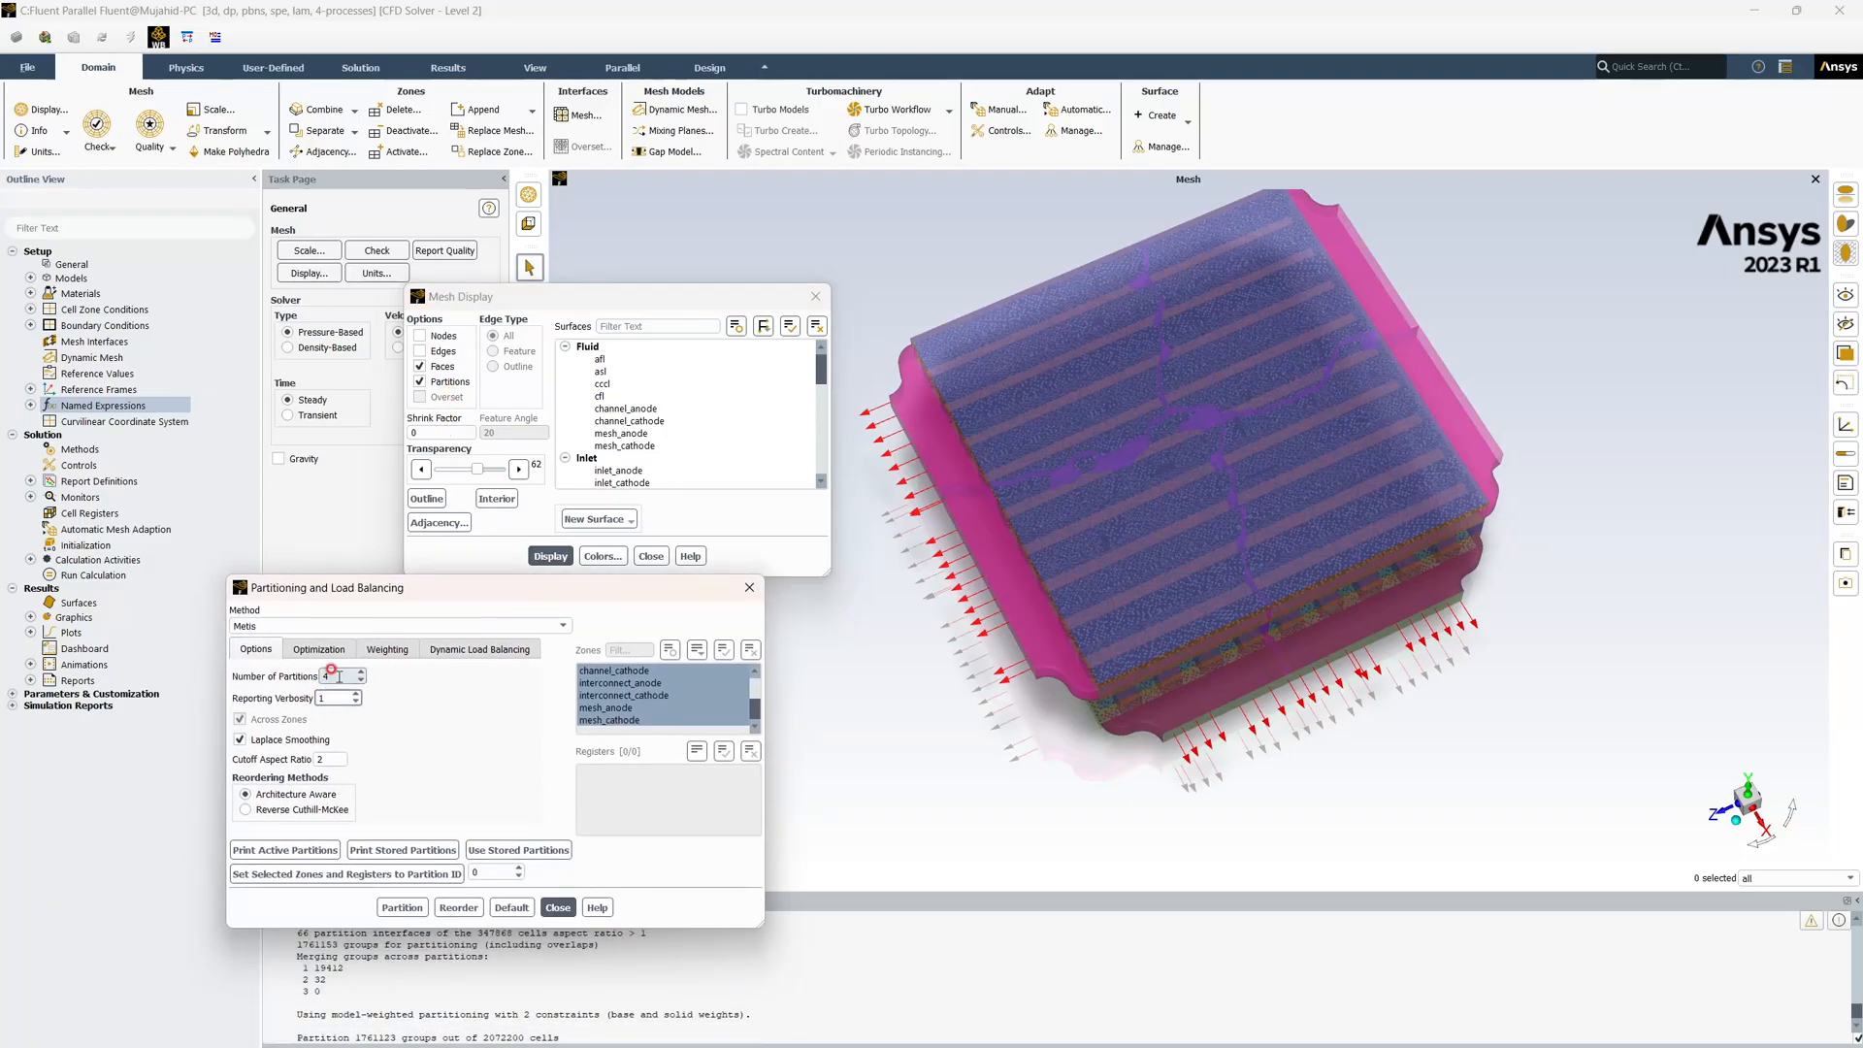
{"action": "left_click", "coordinate": [329, 651]}
{"action": "left_click_drag", "start_coordinate": [333, 759], "coordinate": [307, 762]}
{"action": "left_click", "coordinate": [457, 771]}
{"action": "type", "text": "10"}
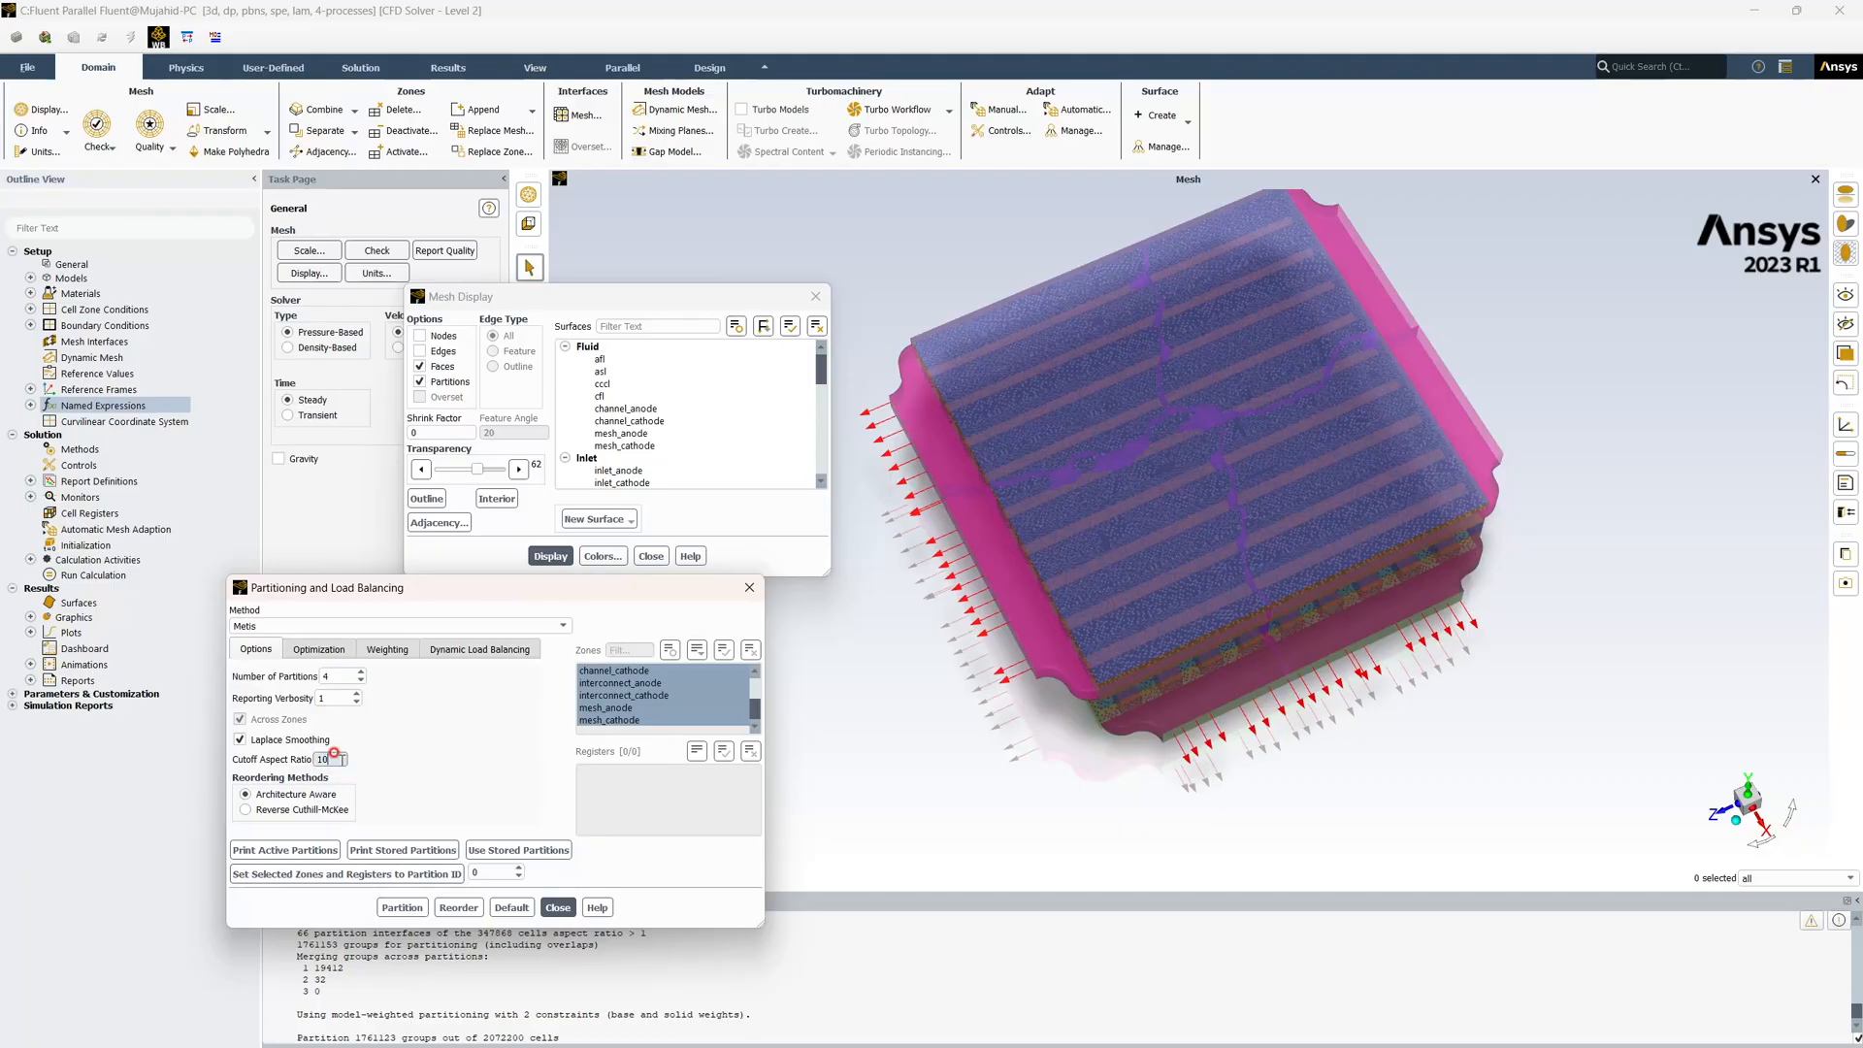
{"action": "left_click", "coordinate": [402, 907]}
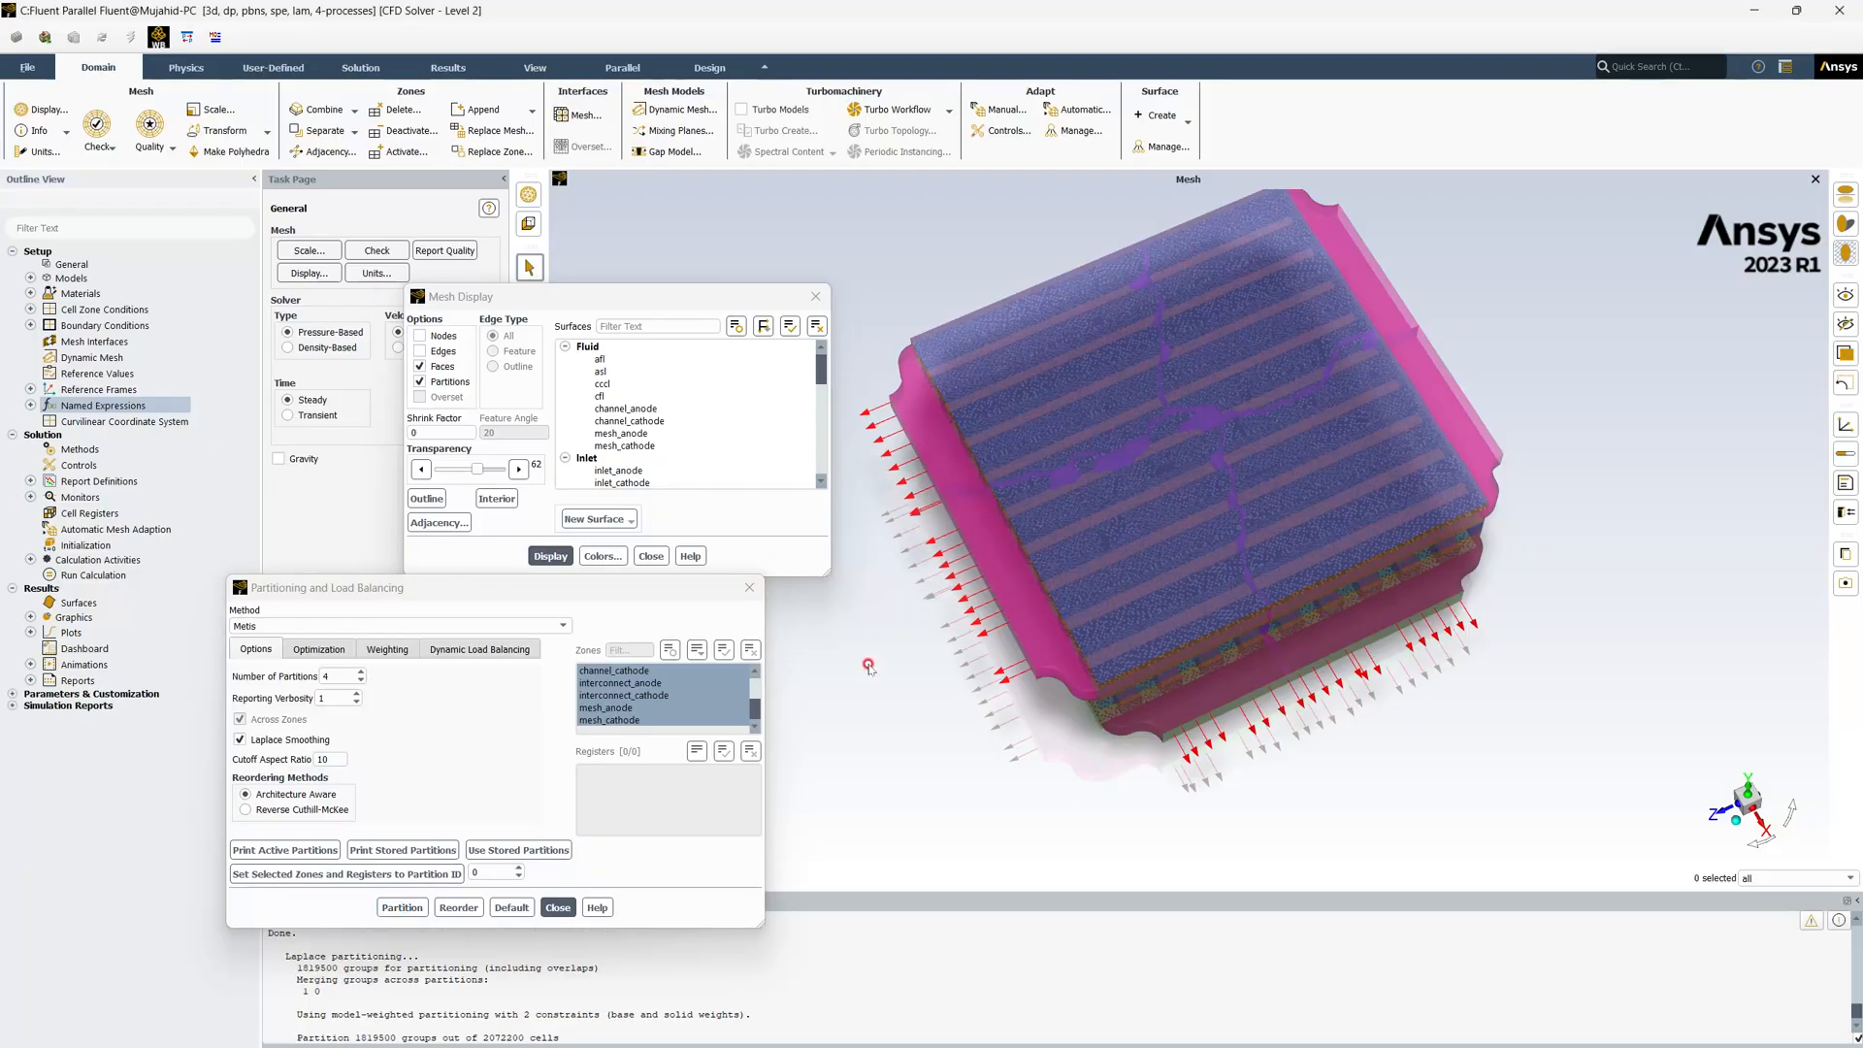
Redisplay the partitioned mesh, apply the stored partitions, and finish with the partitioning and mesh display settings
{"action": "left_click", "coordinate": [553, 550]}
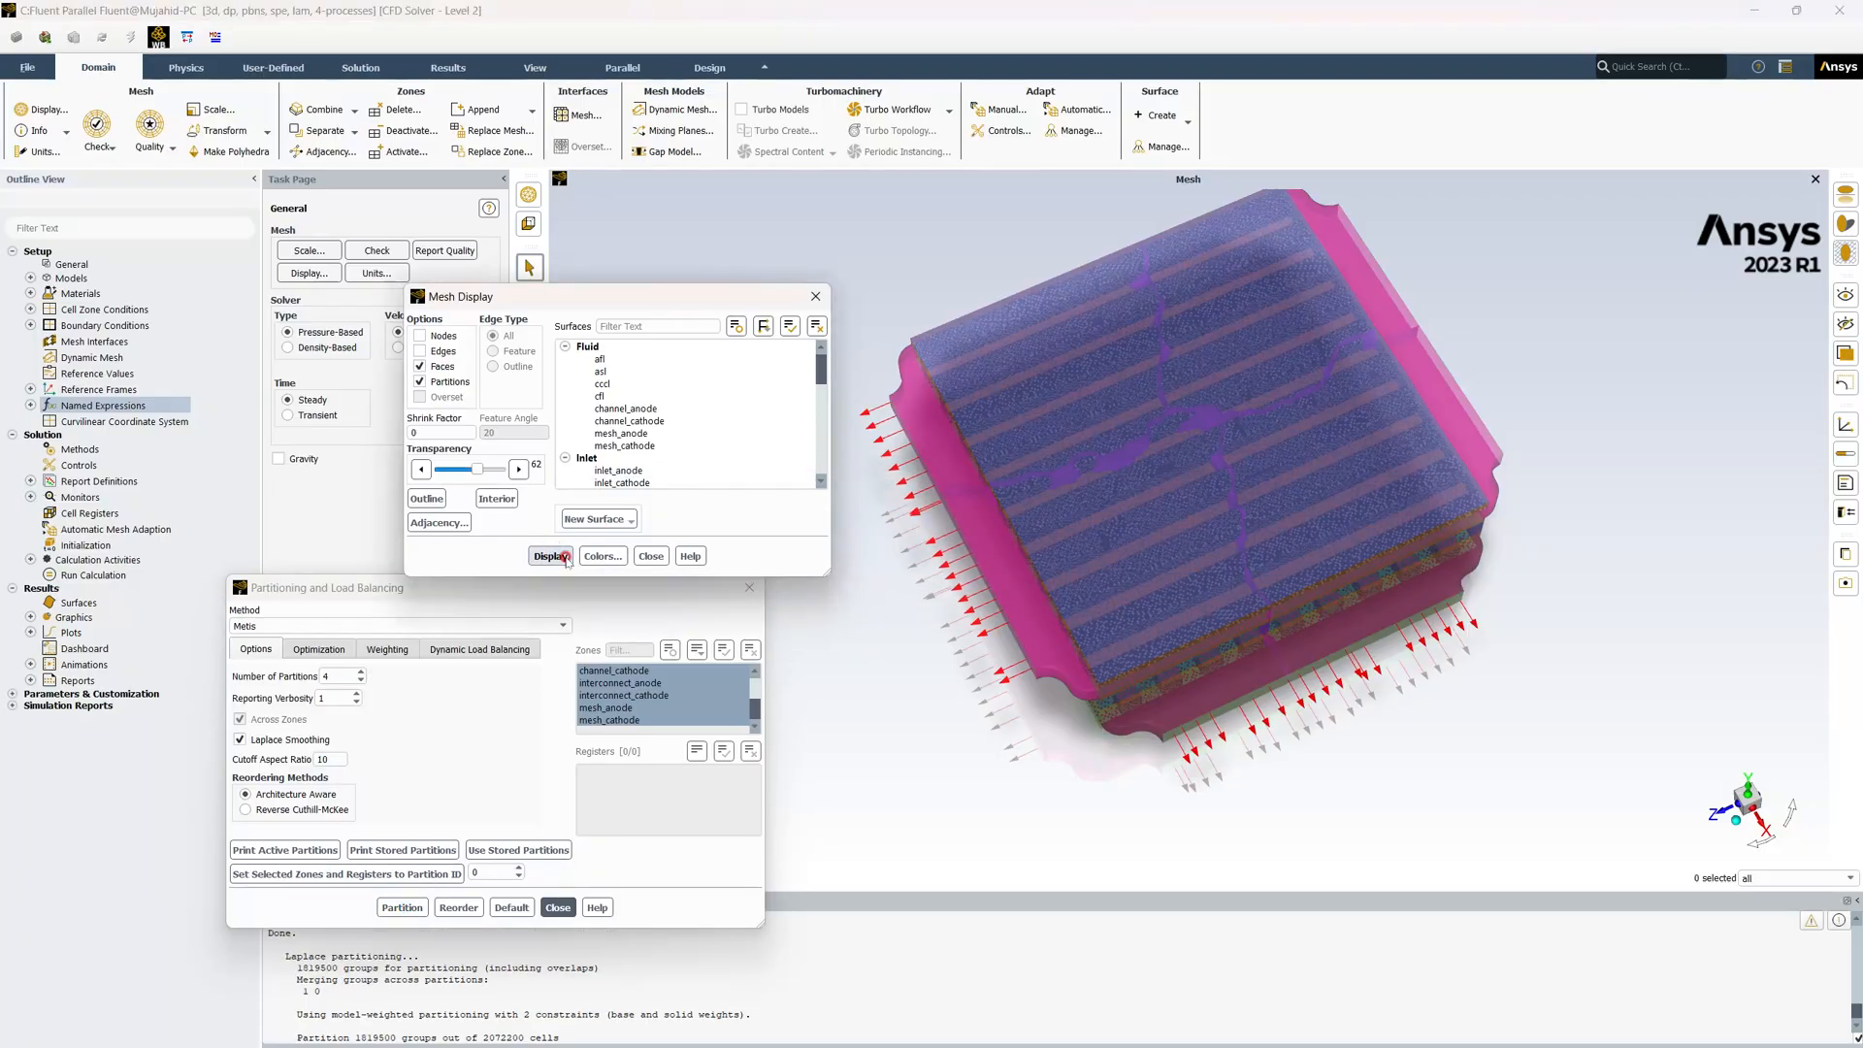
{"action": "left_click", "coordinate": [398, 649]}
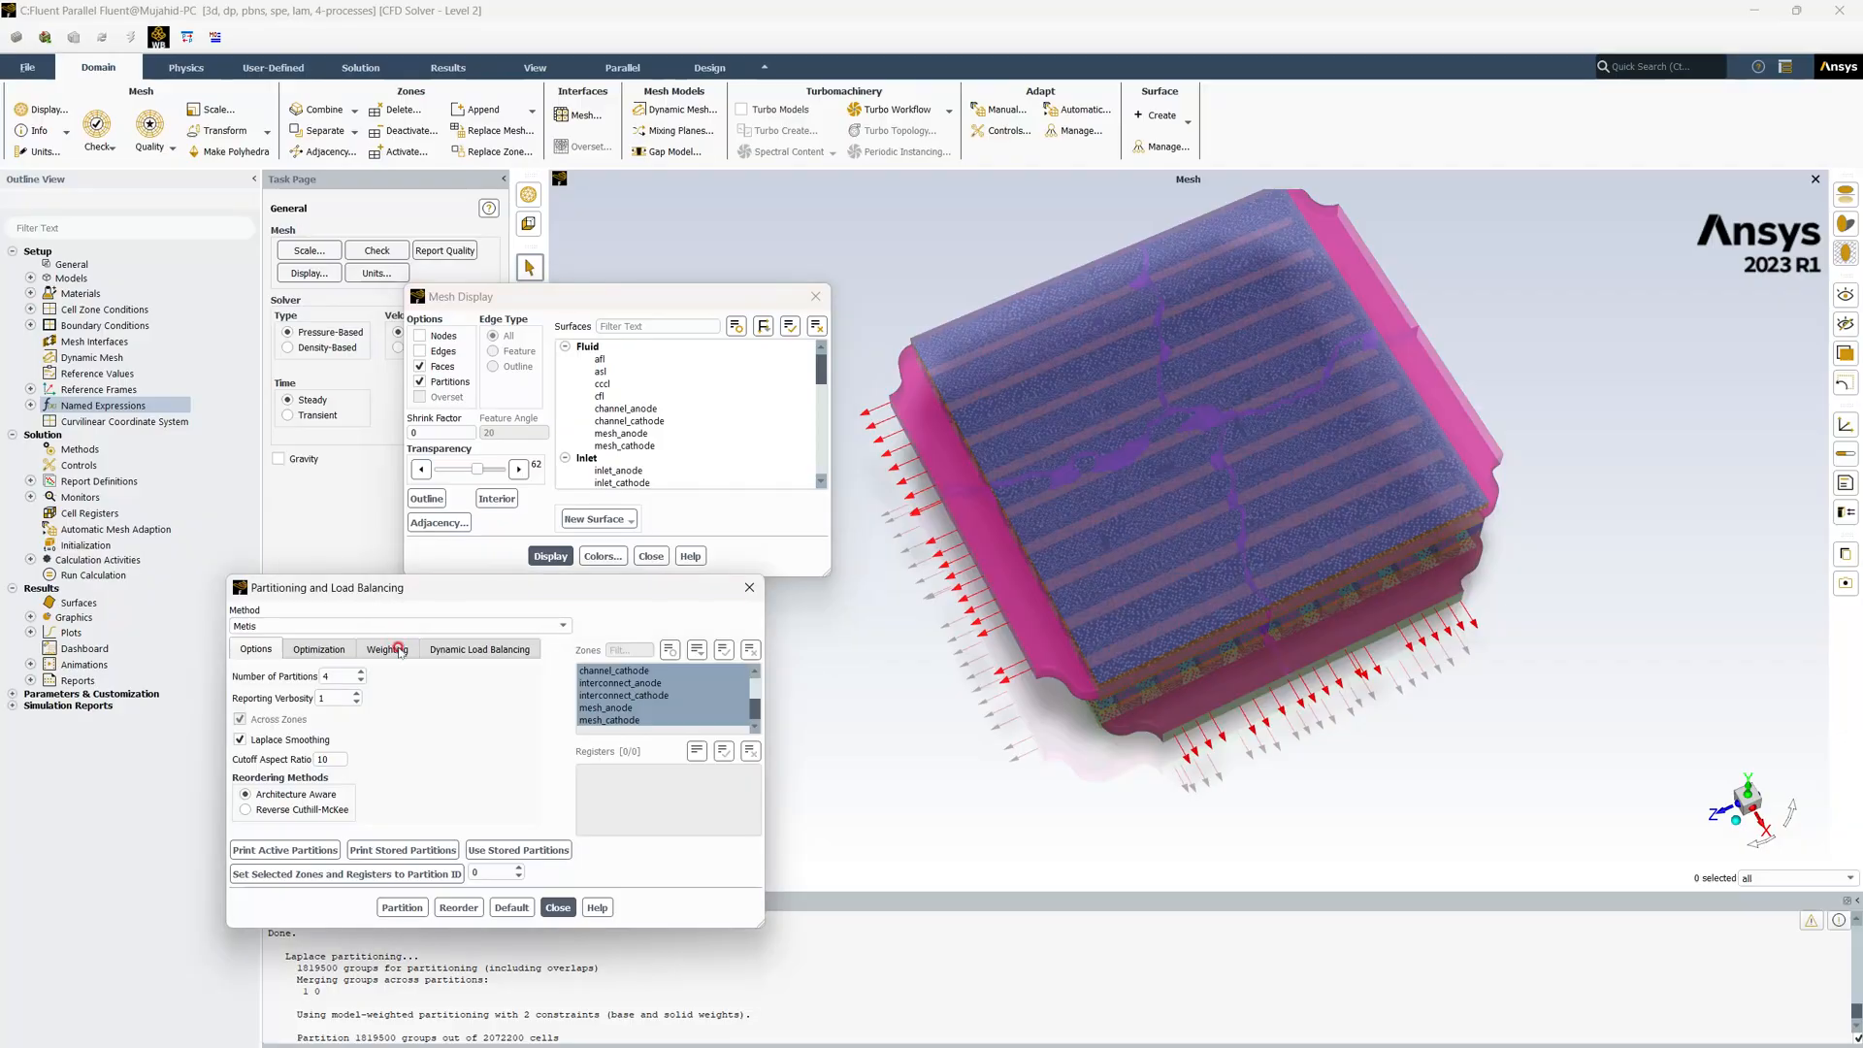
{"action": "left_click", "coordinate": [328, 647]}
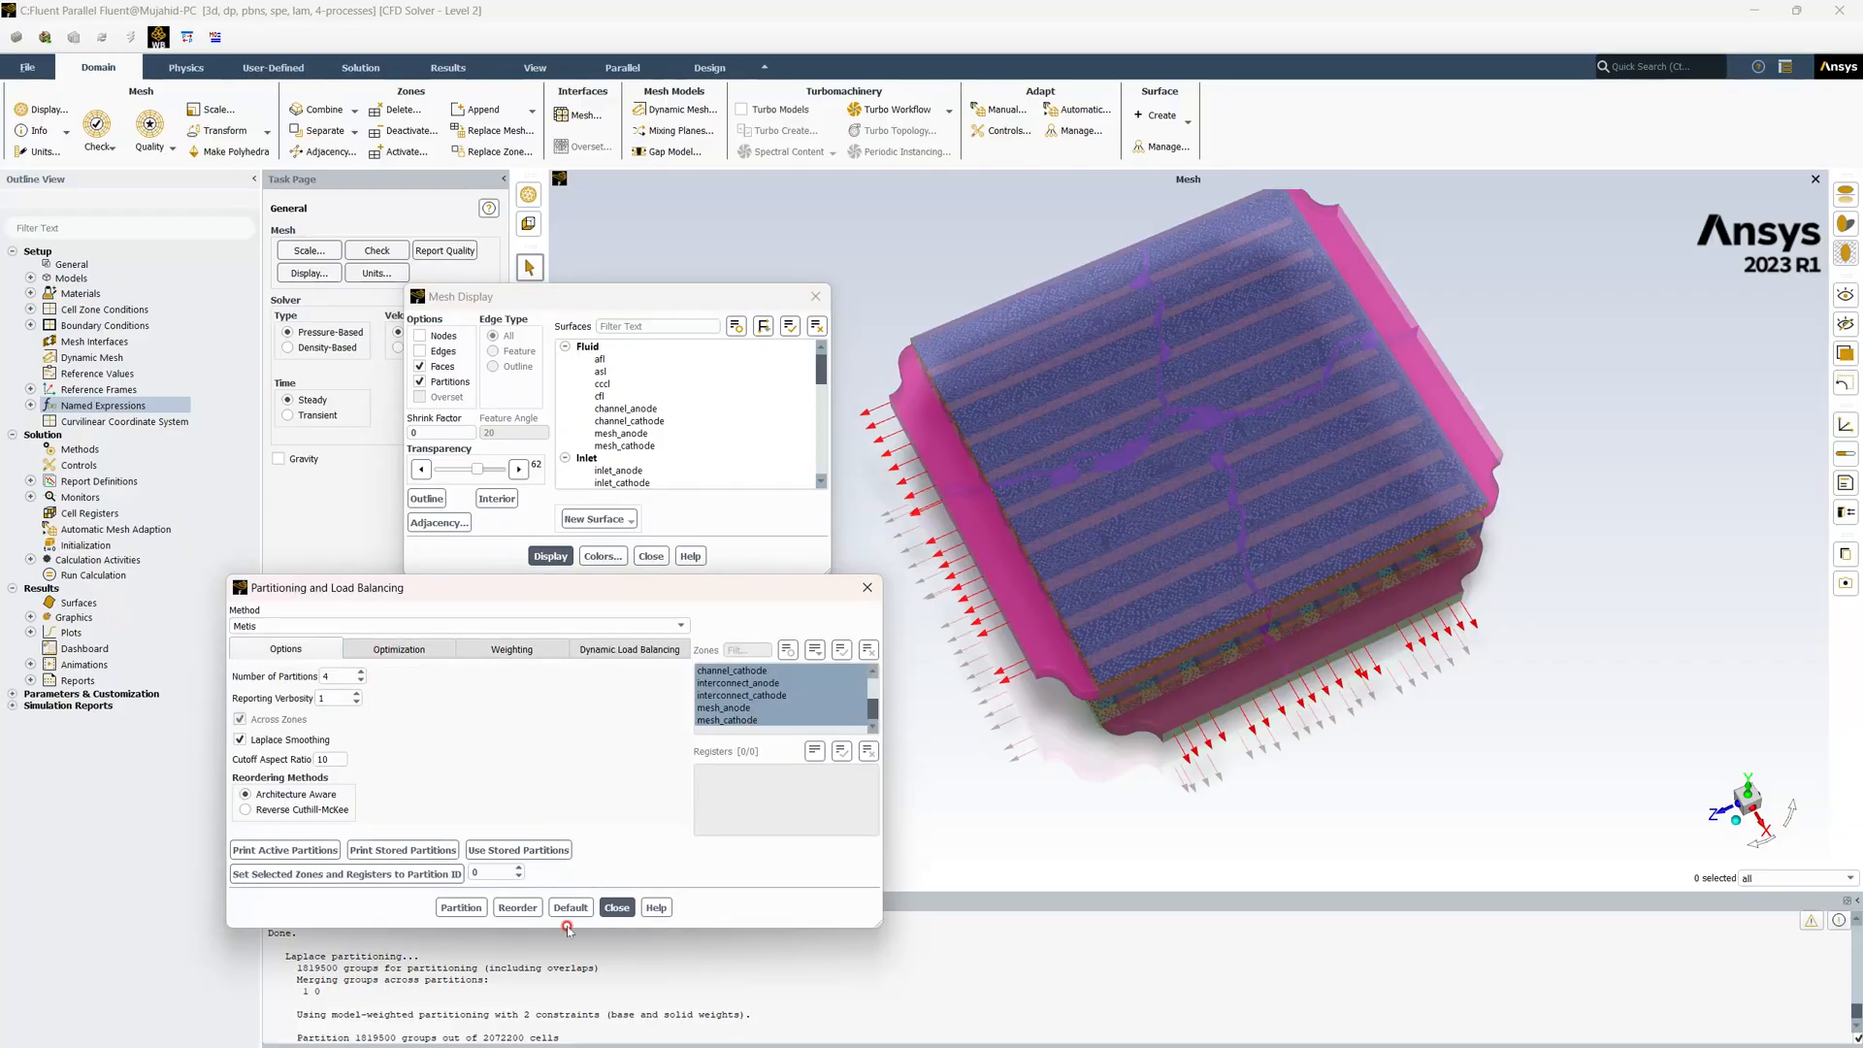
{"action": "left_click", "coordinate": [540, 849]}
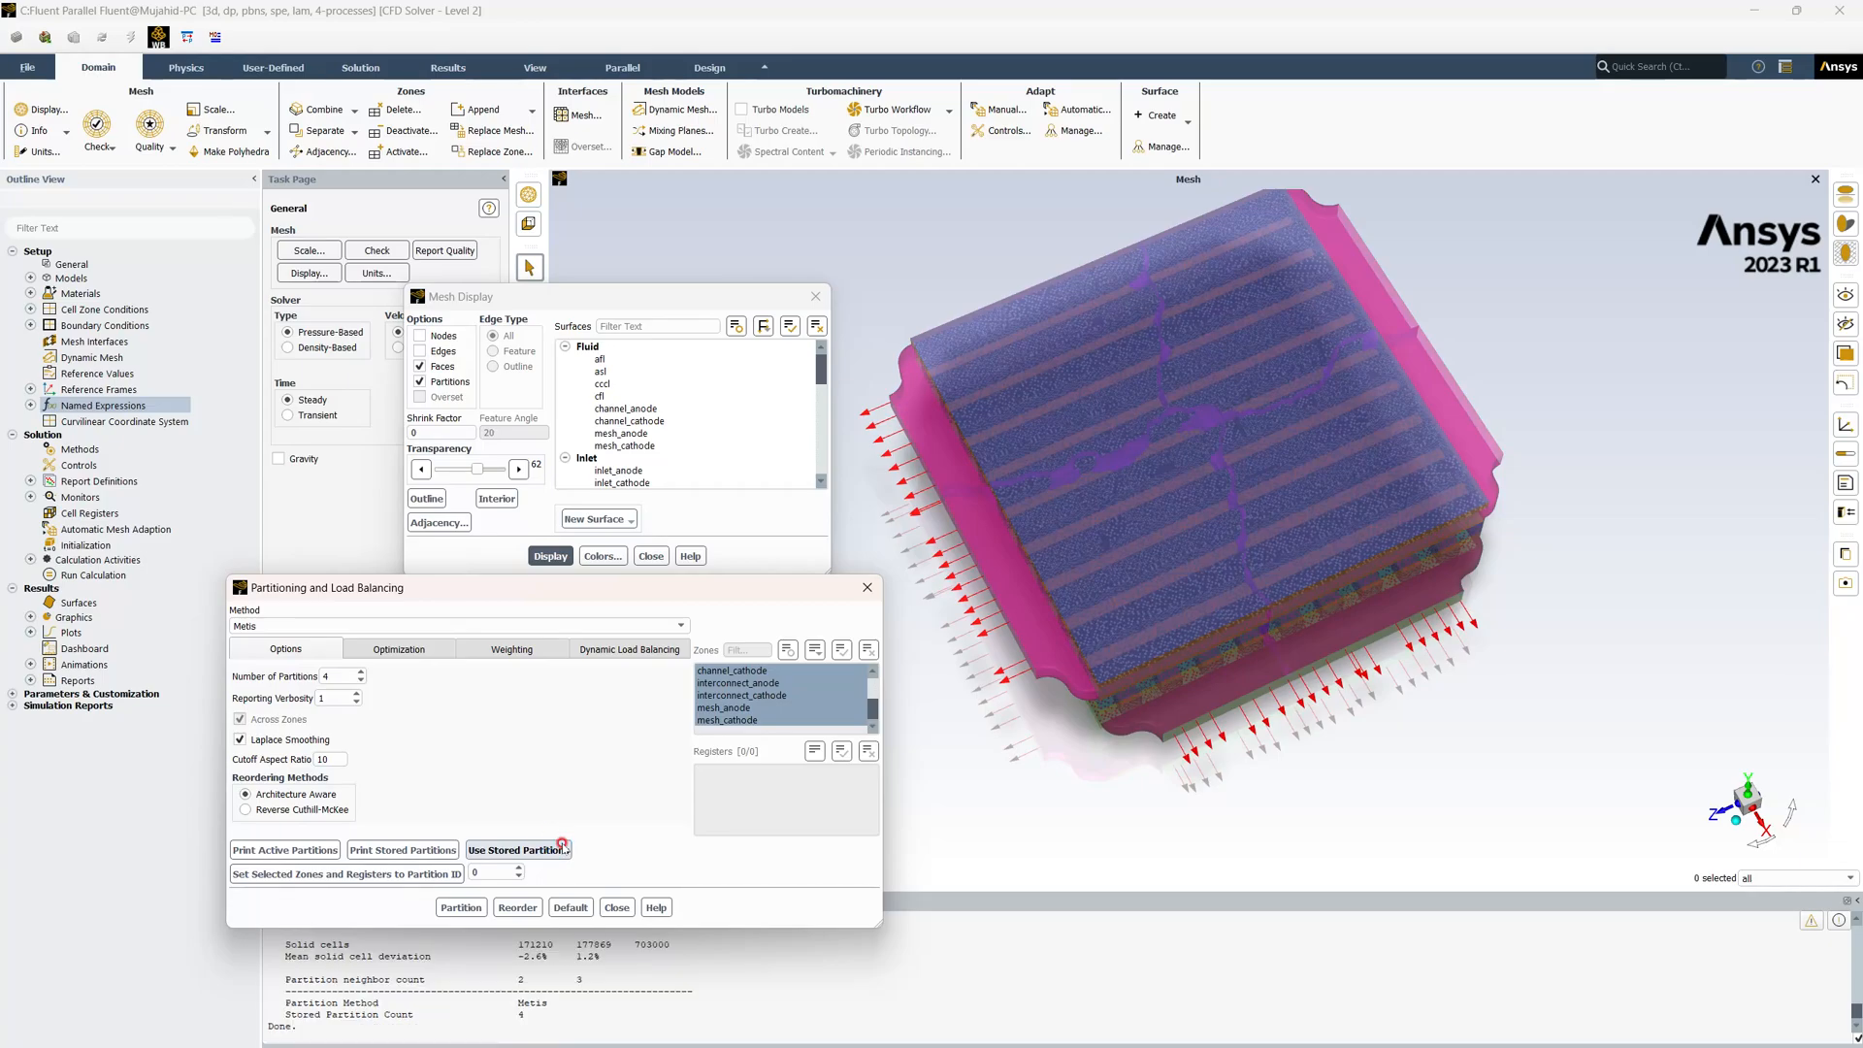
{"action": "left_click", "coordinate": [620, 907]}
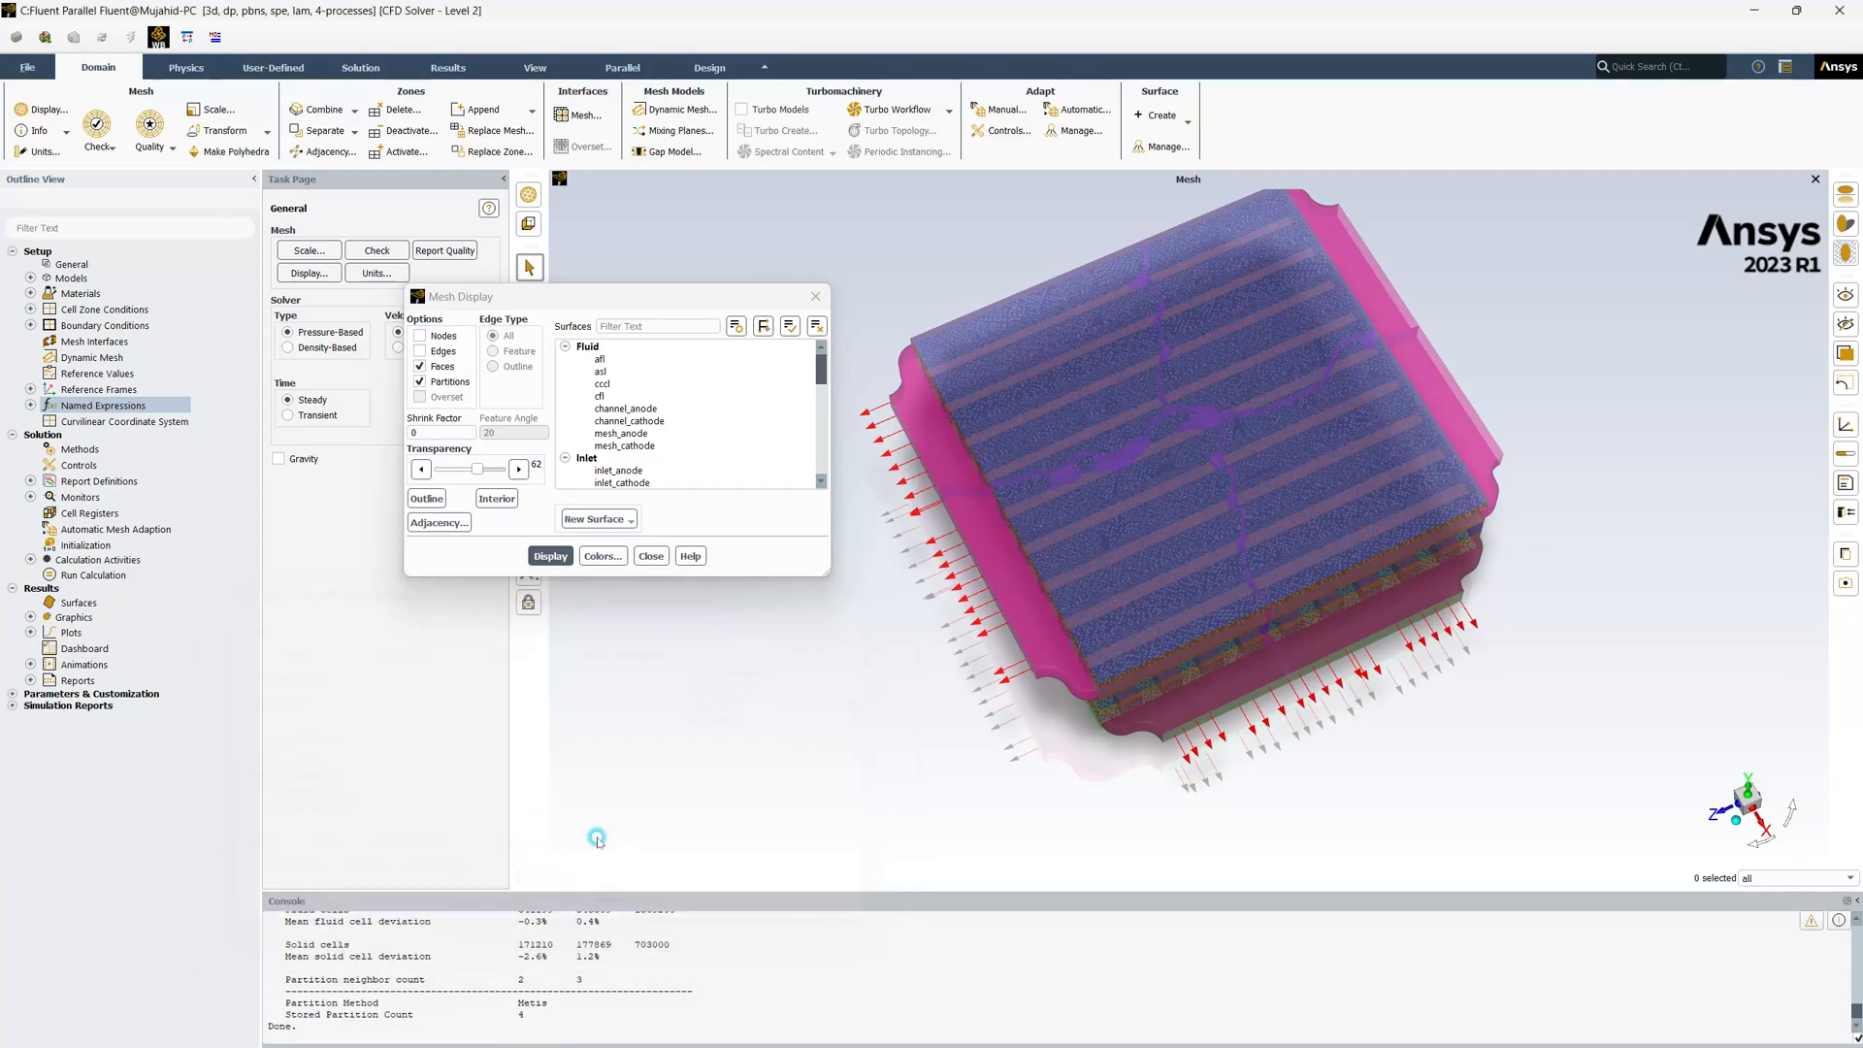
{"action": "left_click", "coordinate": [650, 556]}
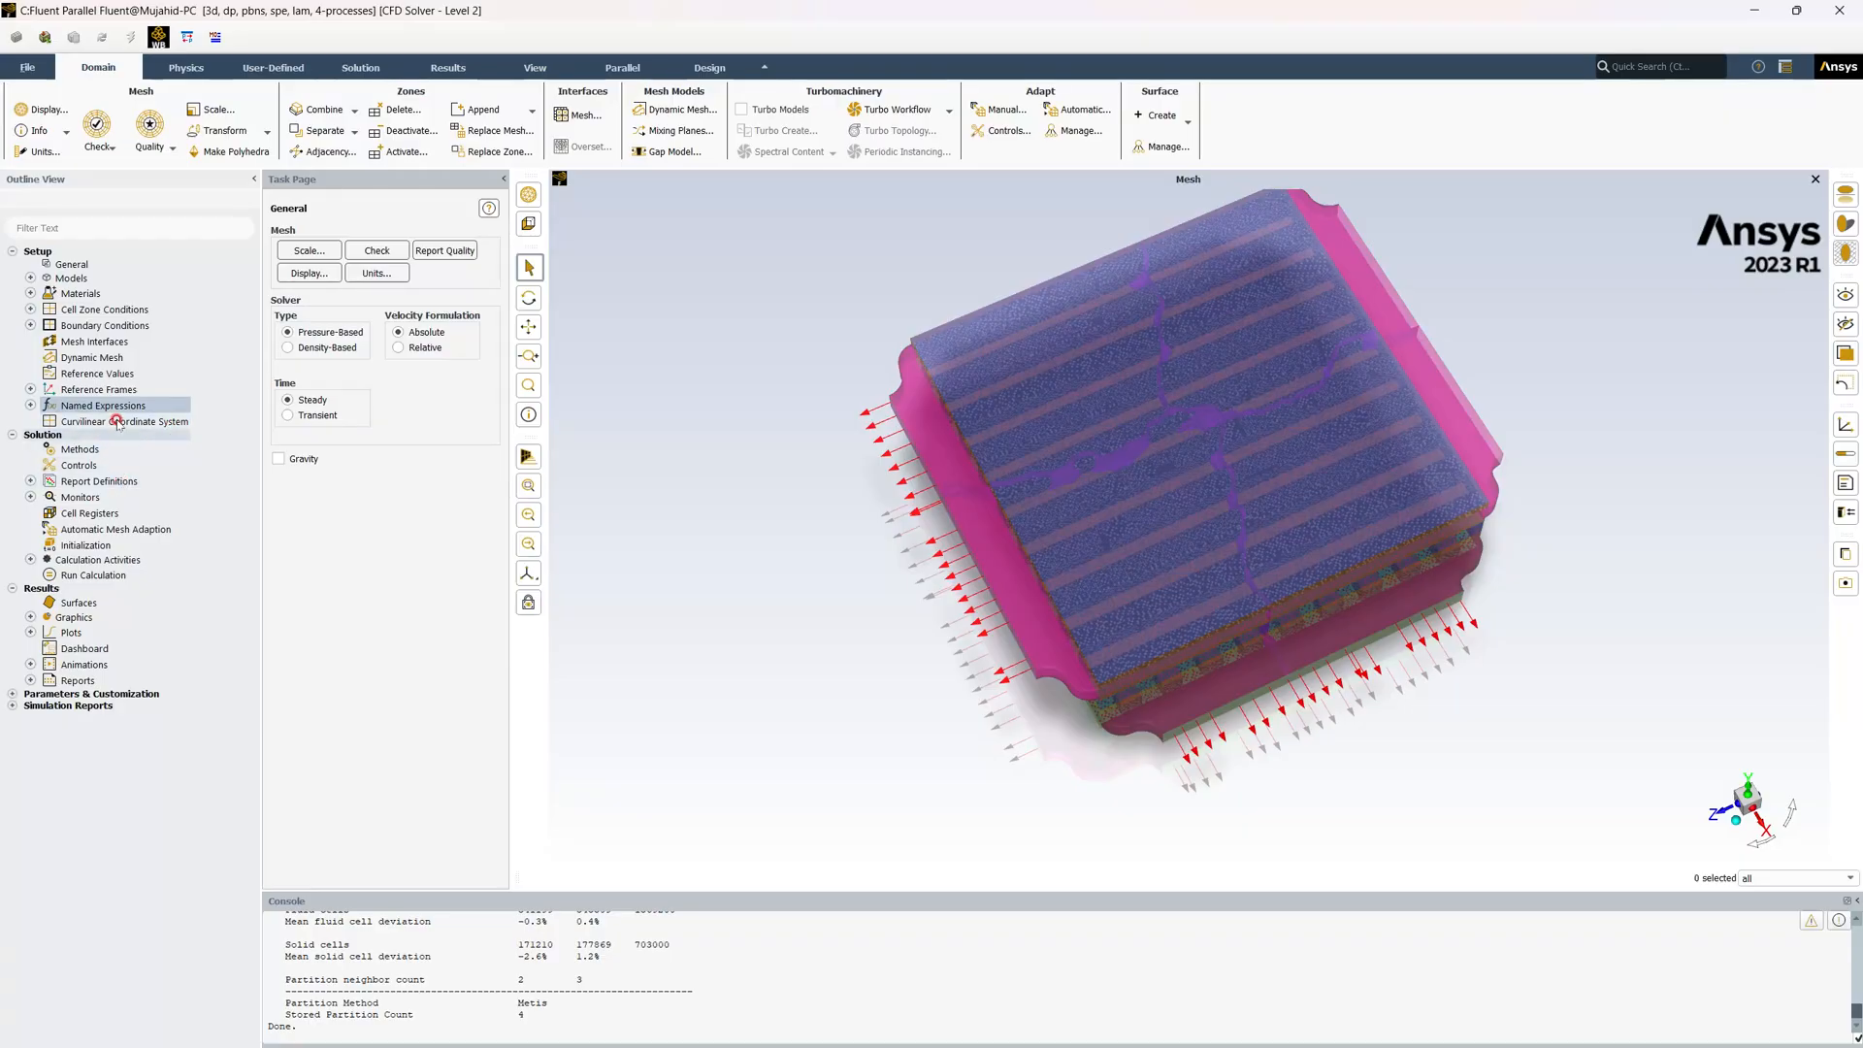
Start a new report plot under the solution monitors and name it t_min_max
{"action": "left_click", "coordinate": [31, 497]}
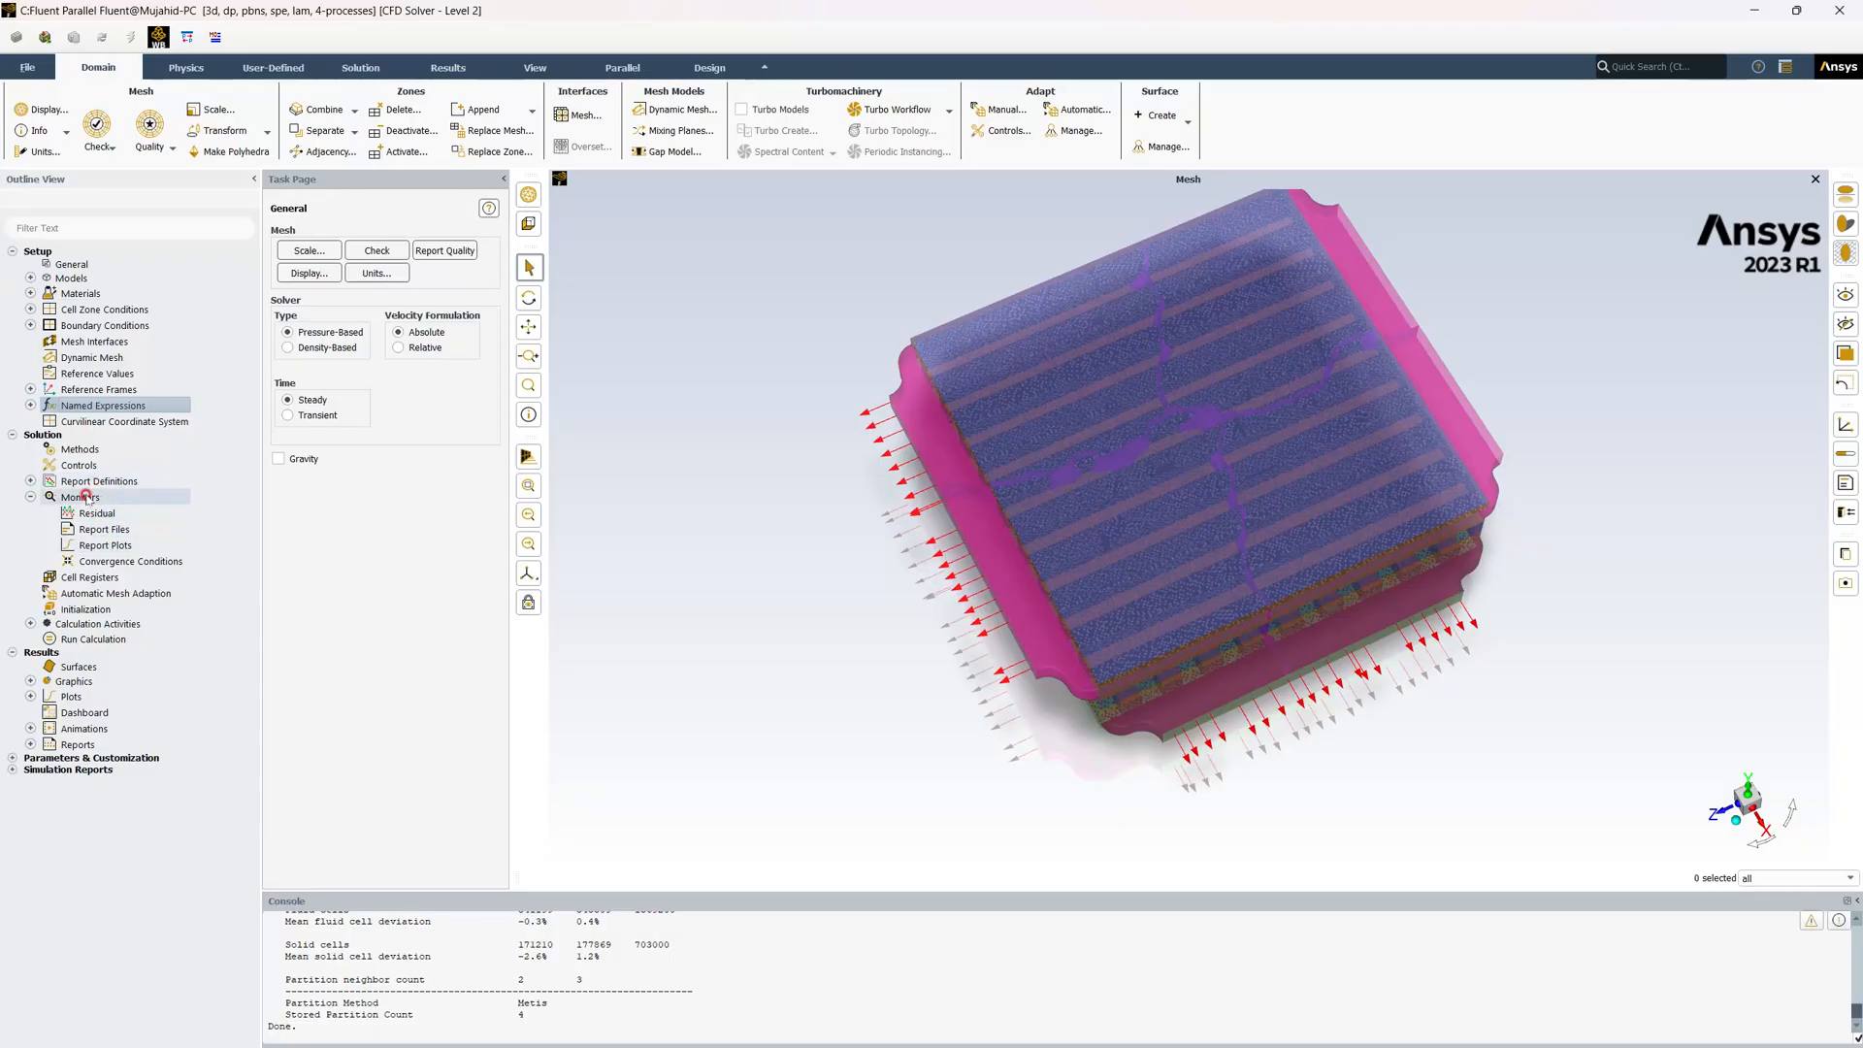
{"action": "right_click", "coordinate": [106, 546]}
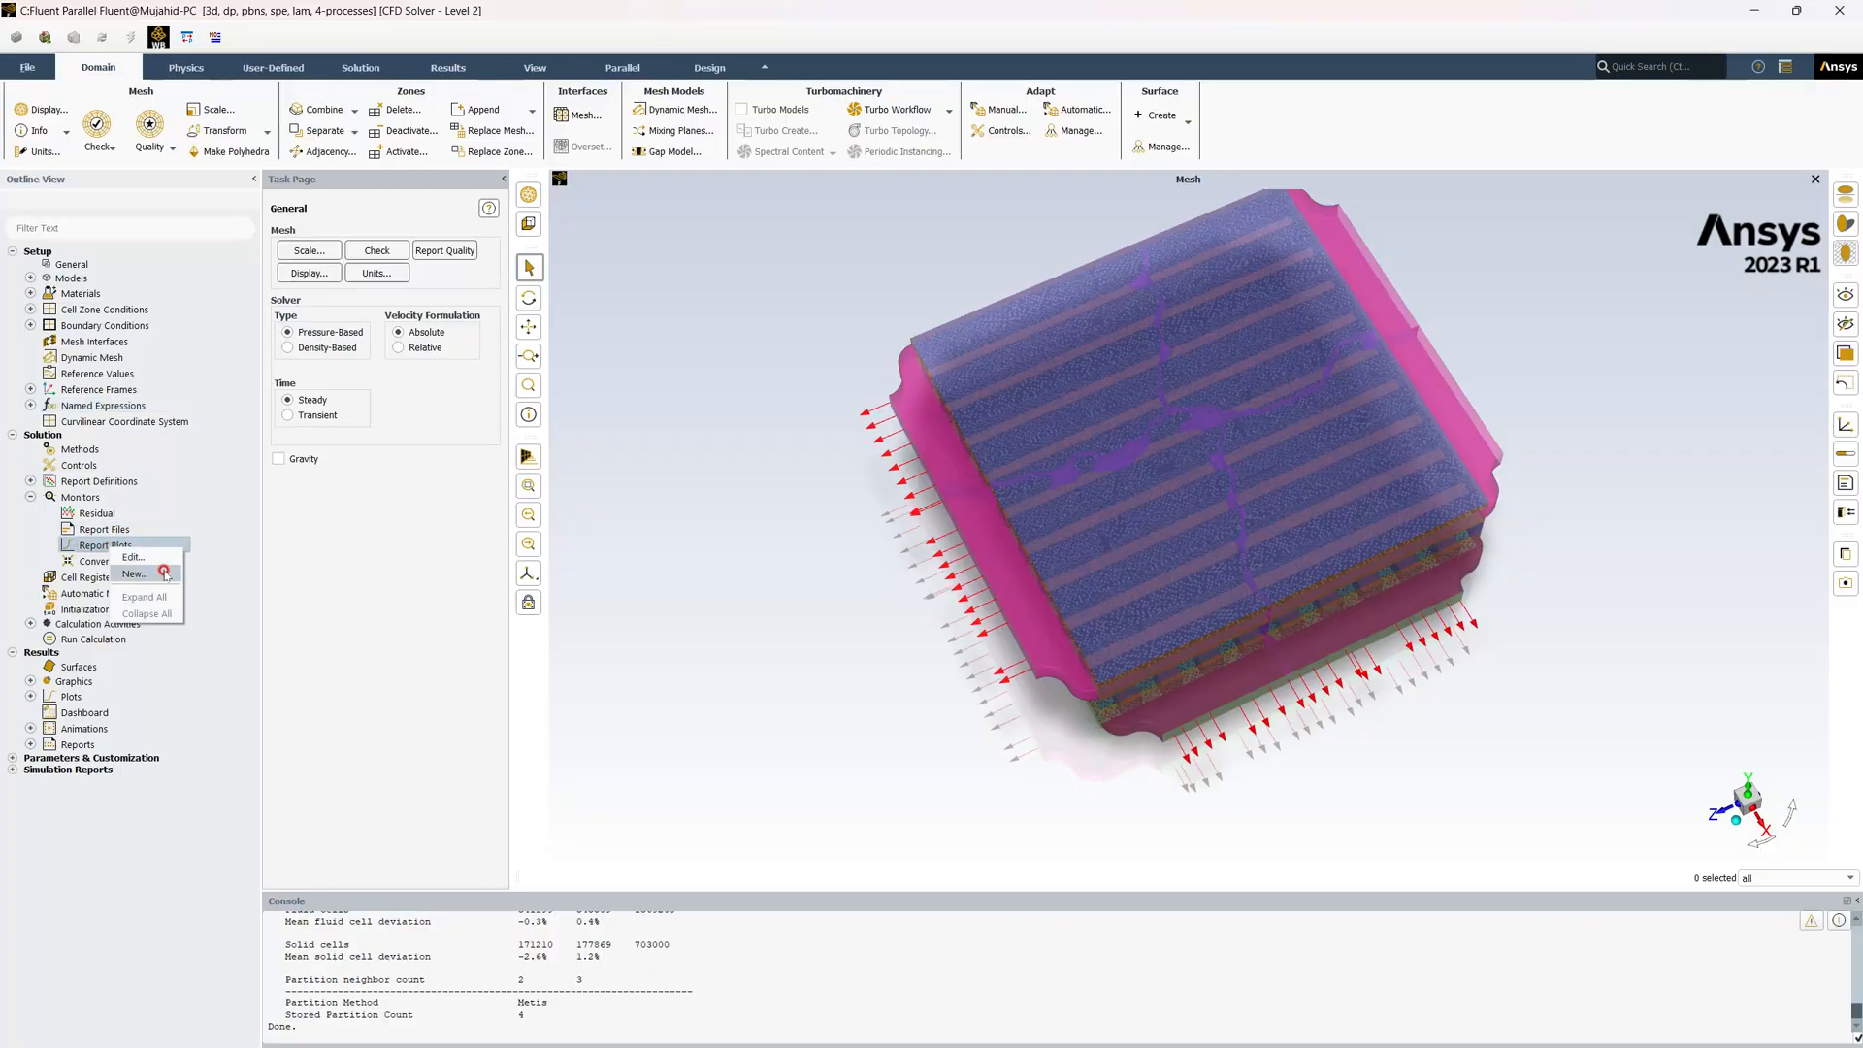
{"action": "left_click", "coordinate": [144, 557]}
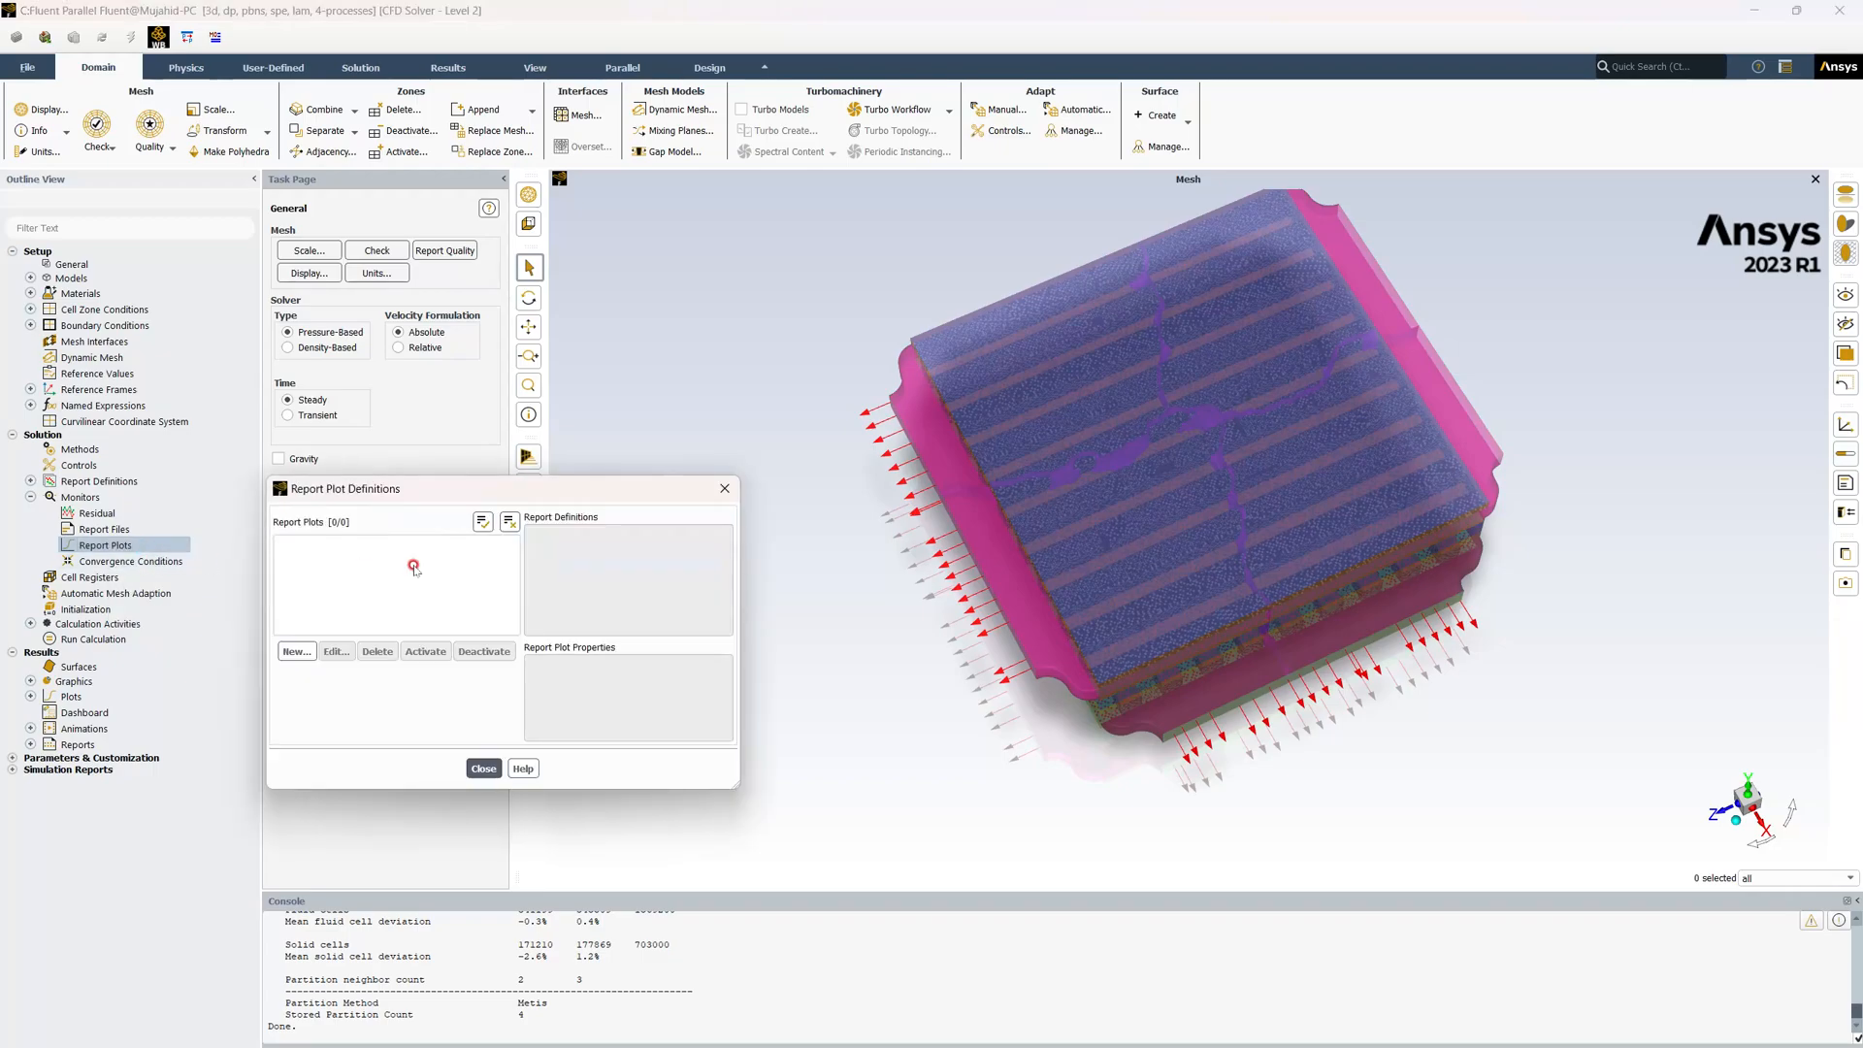
{"action": "left_click", "coordinate": [724, 491]}
{"action": "right_click", "coordinate": [112, 546]}
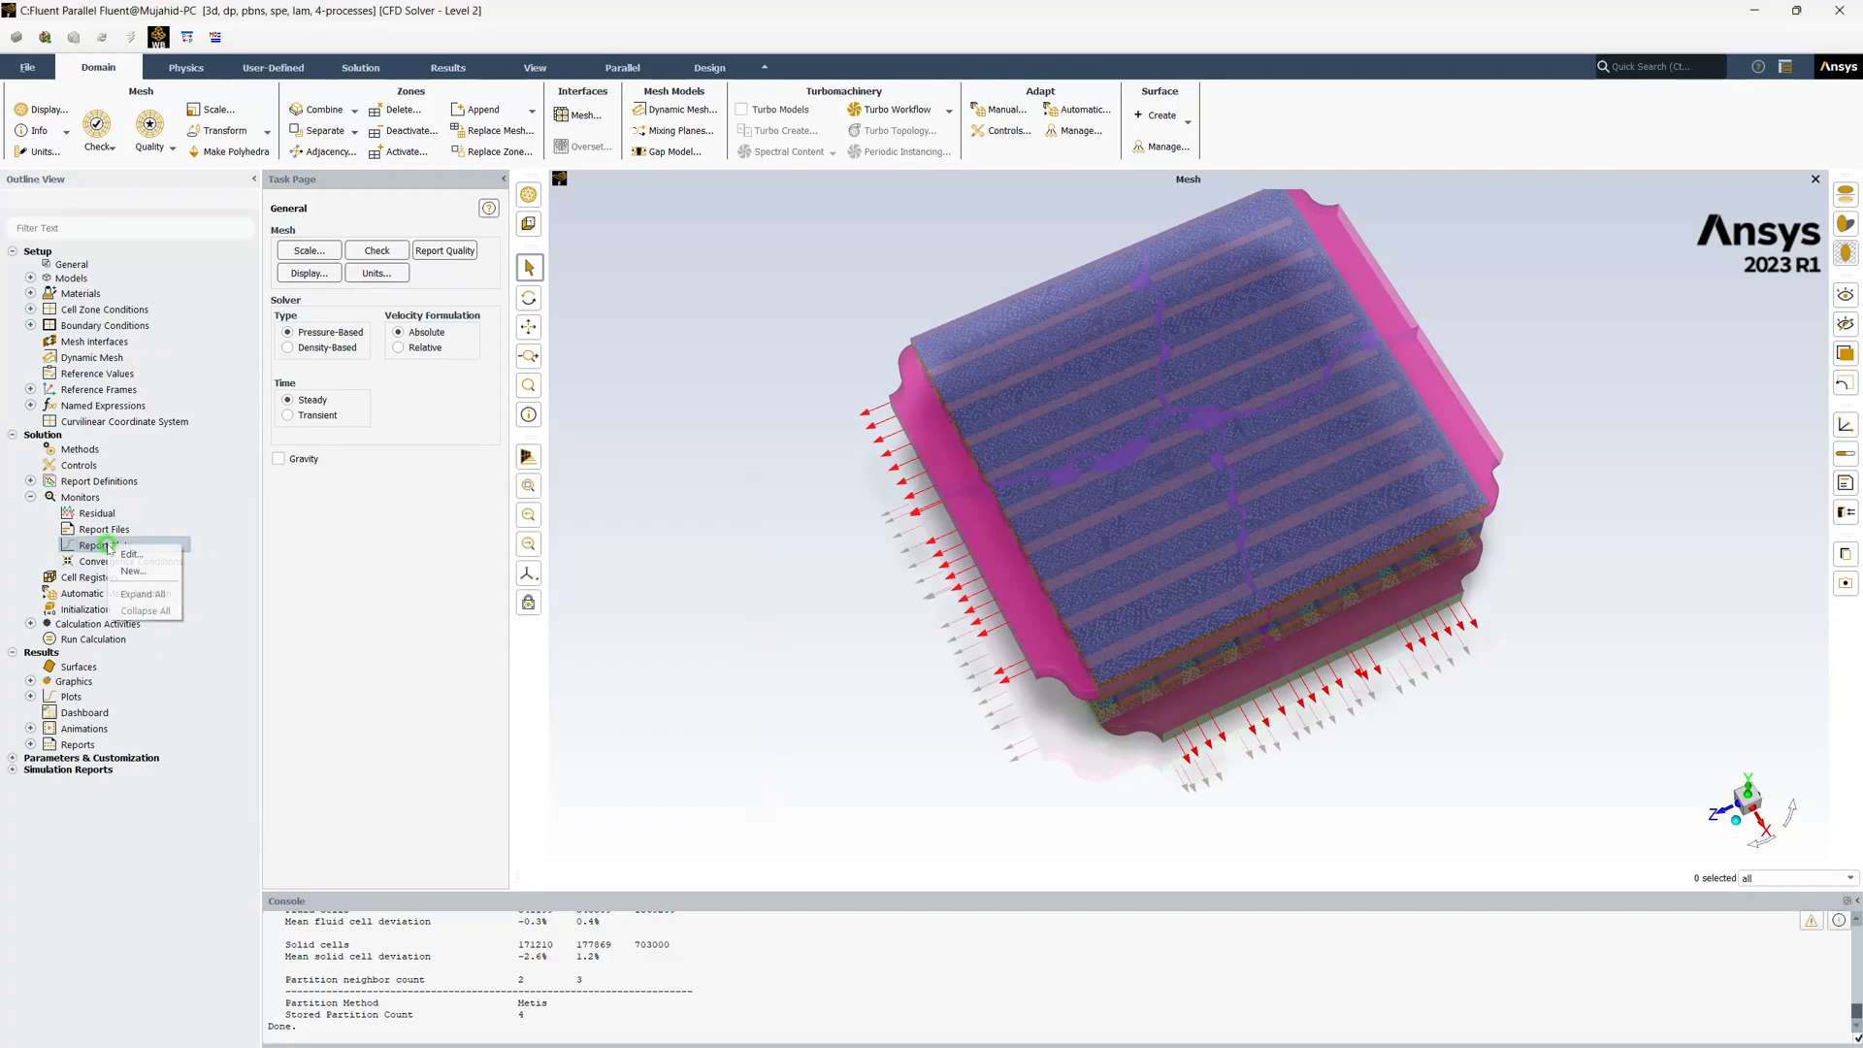
{"action": "left_click", "coordinate": [143, 572]}
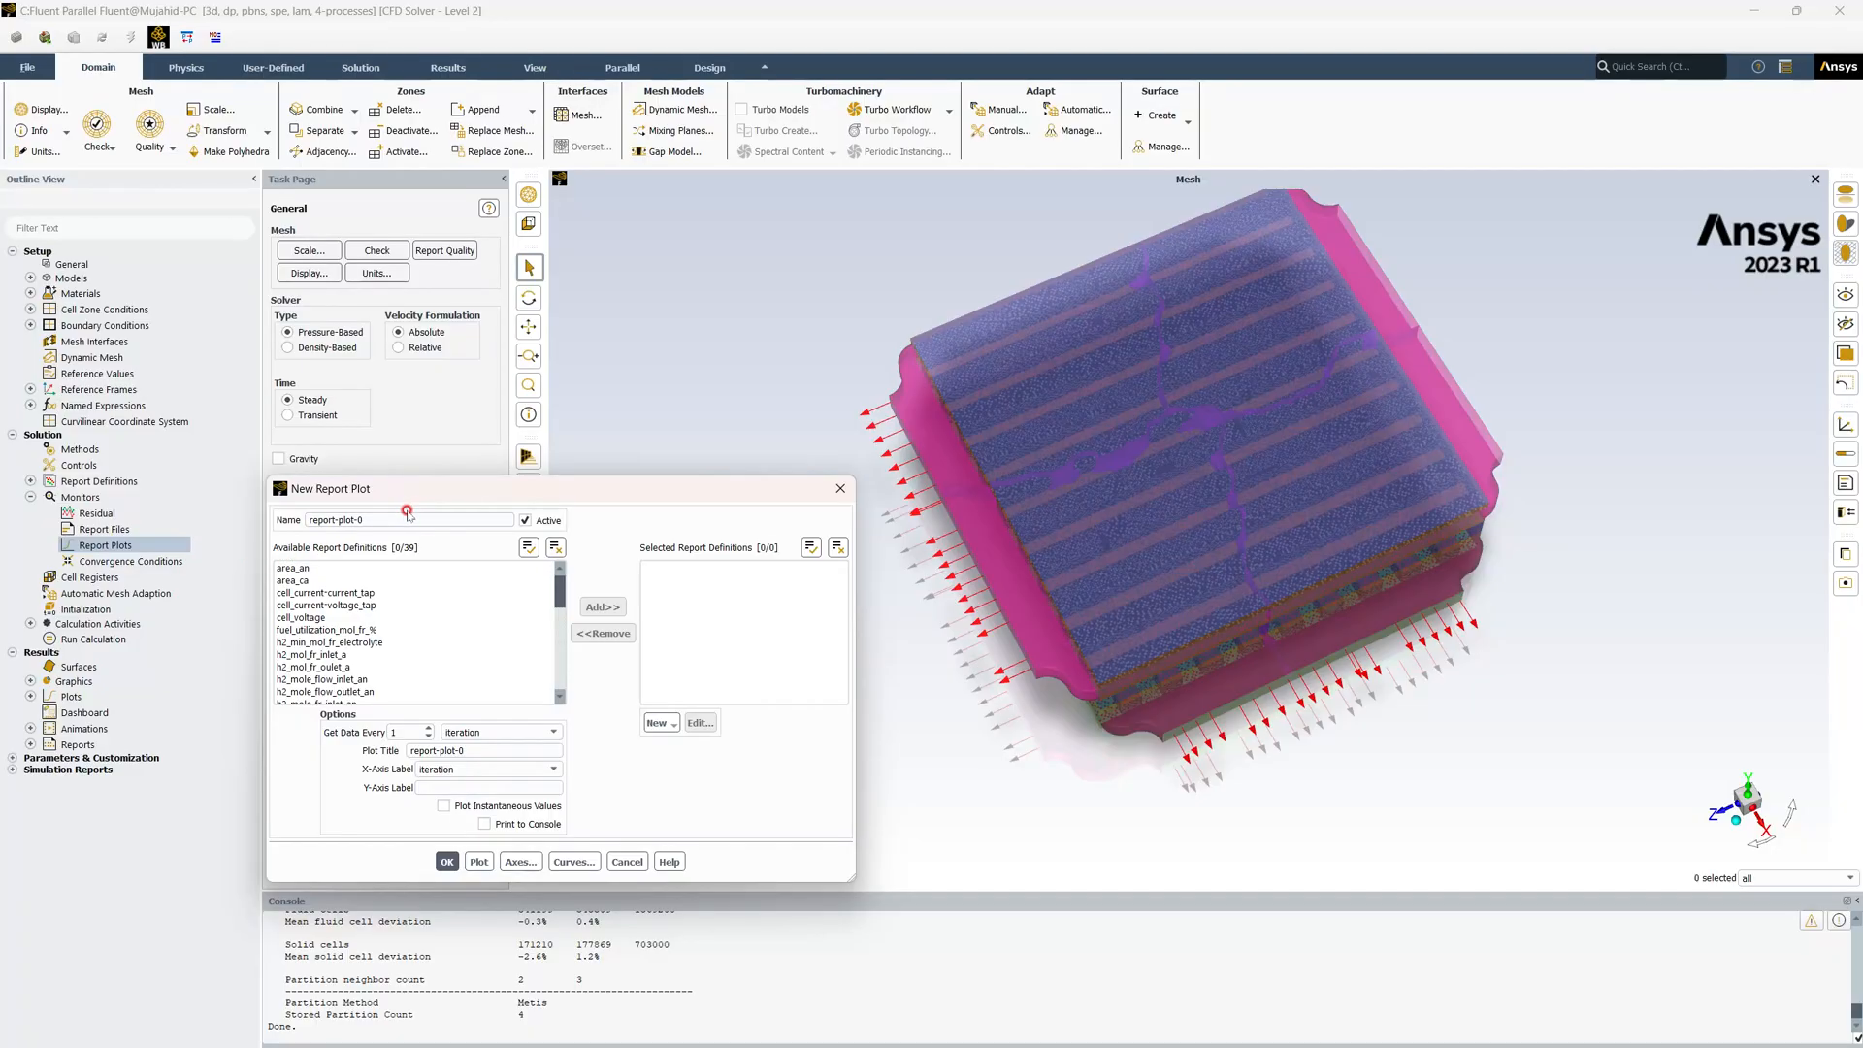
{"action": "left_click_drag", "start_coordinate": [387, 520], "coordinate": [287, 522]}
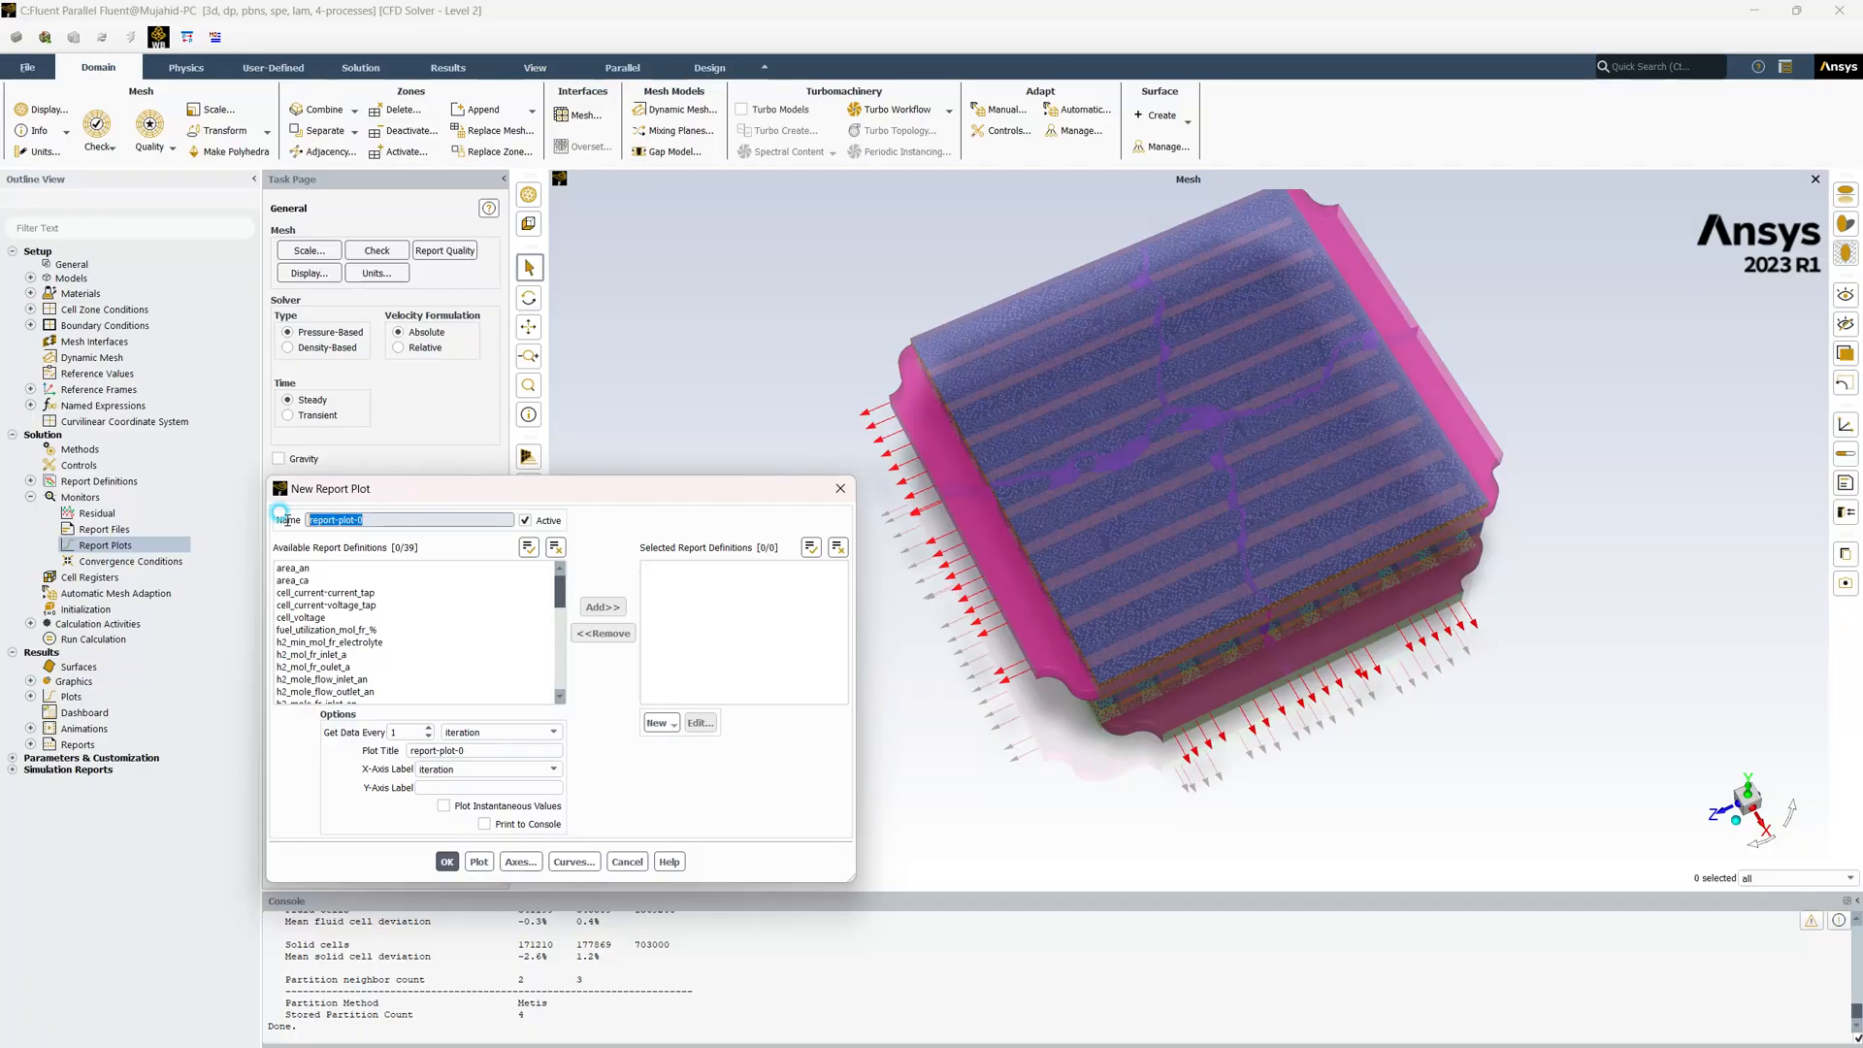
{"action": "type", "text": "tm"}
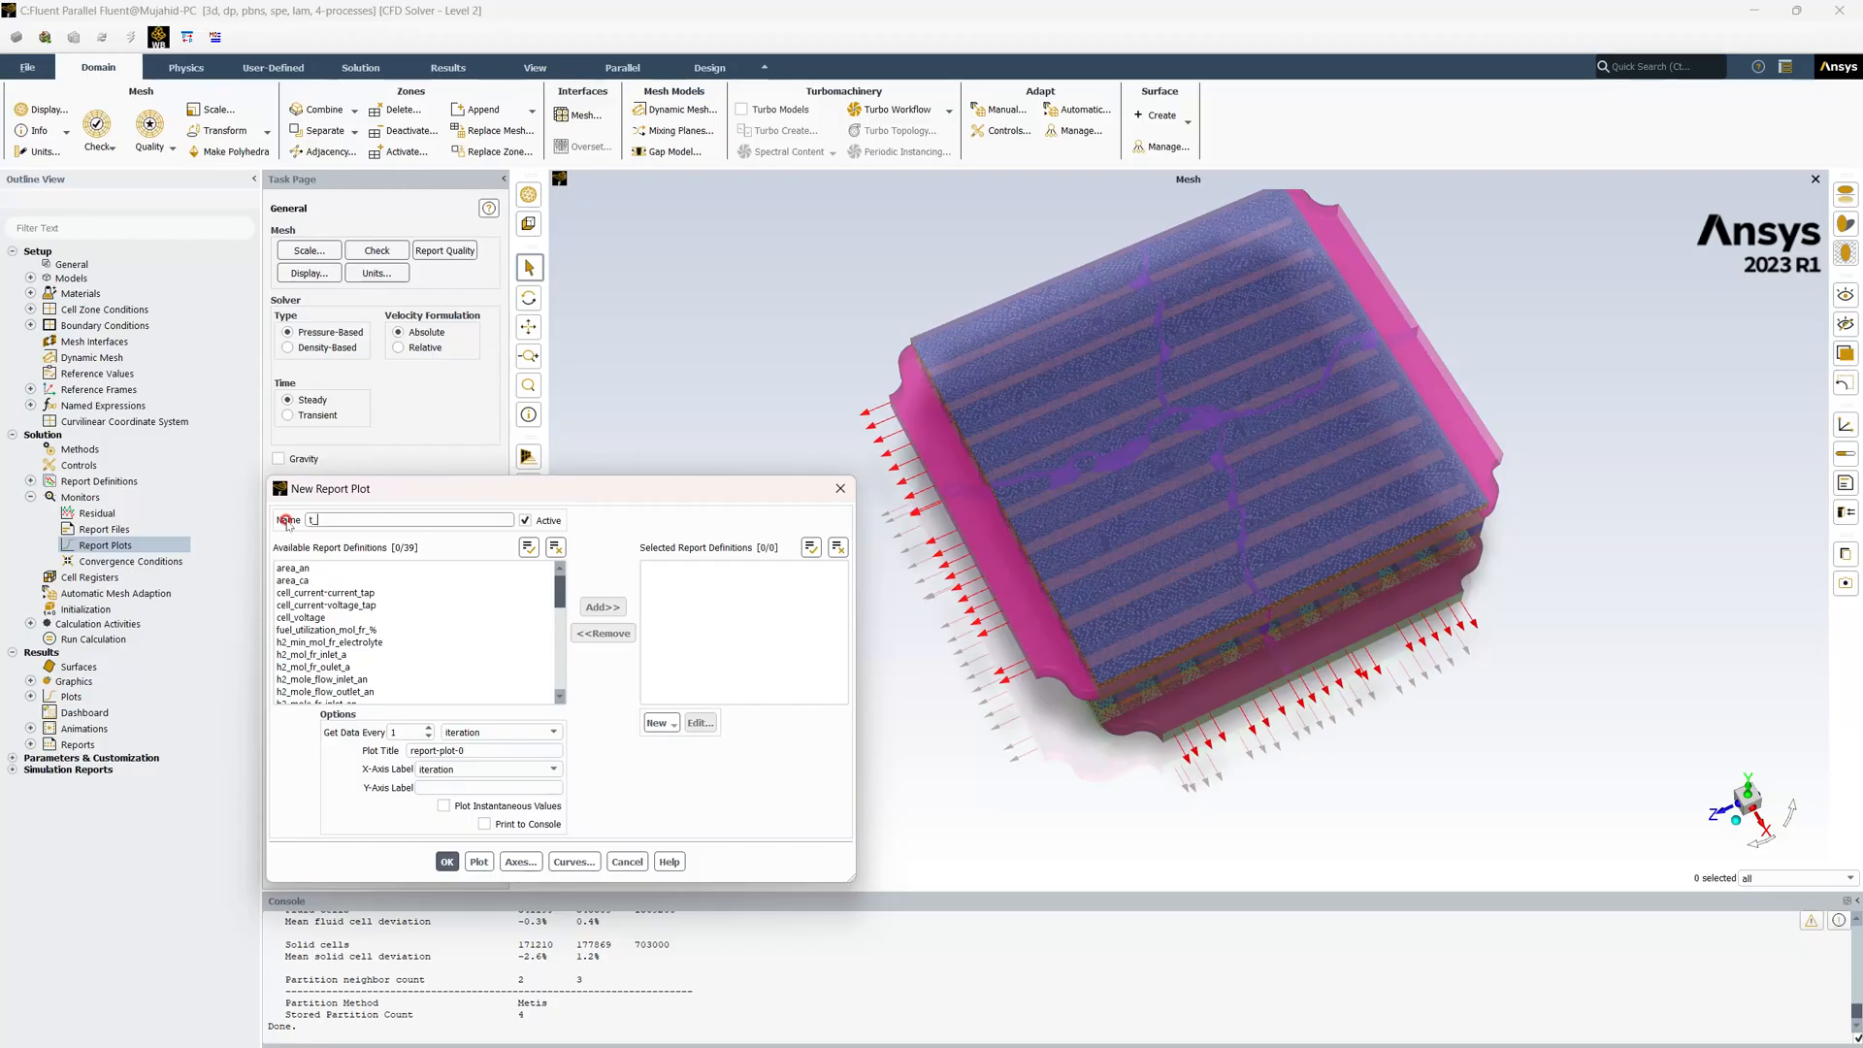
{"action": "type", "text": "n_max"}
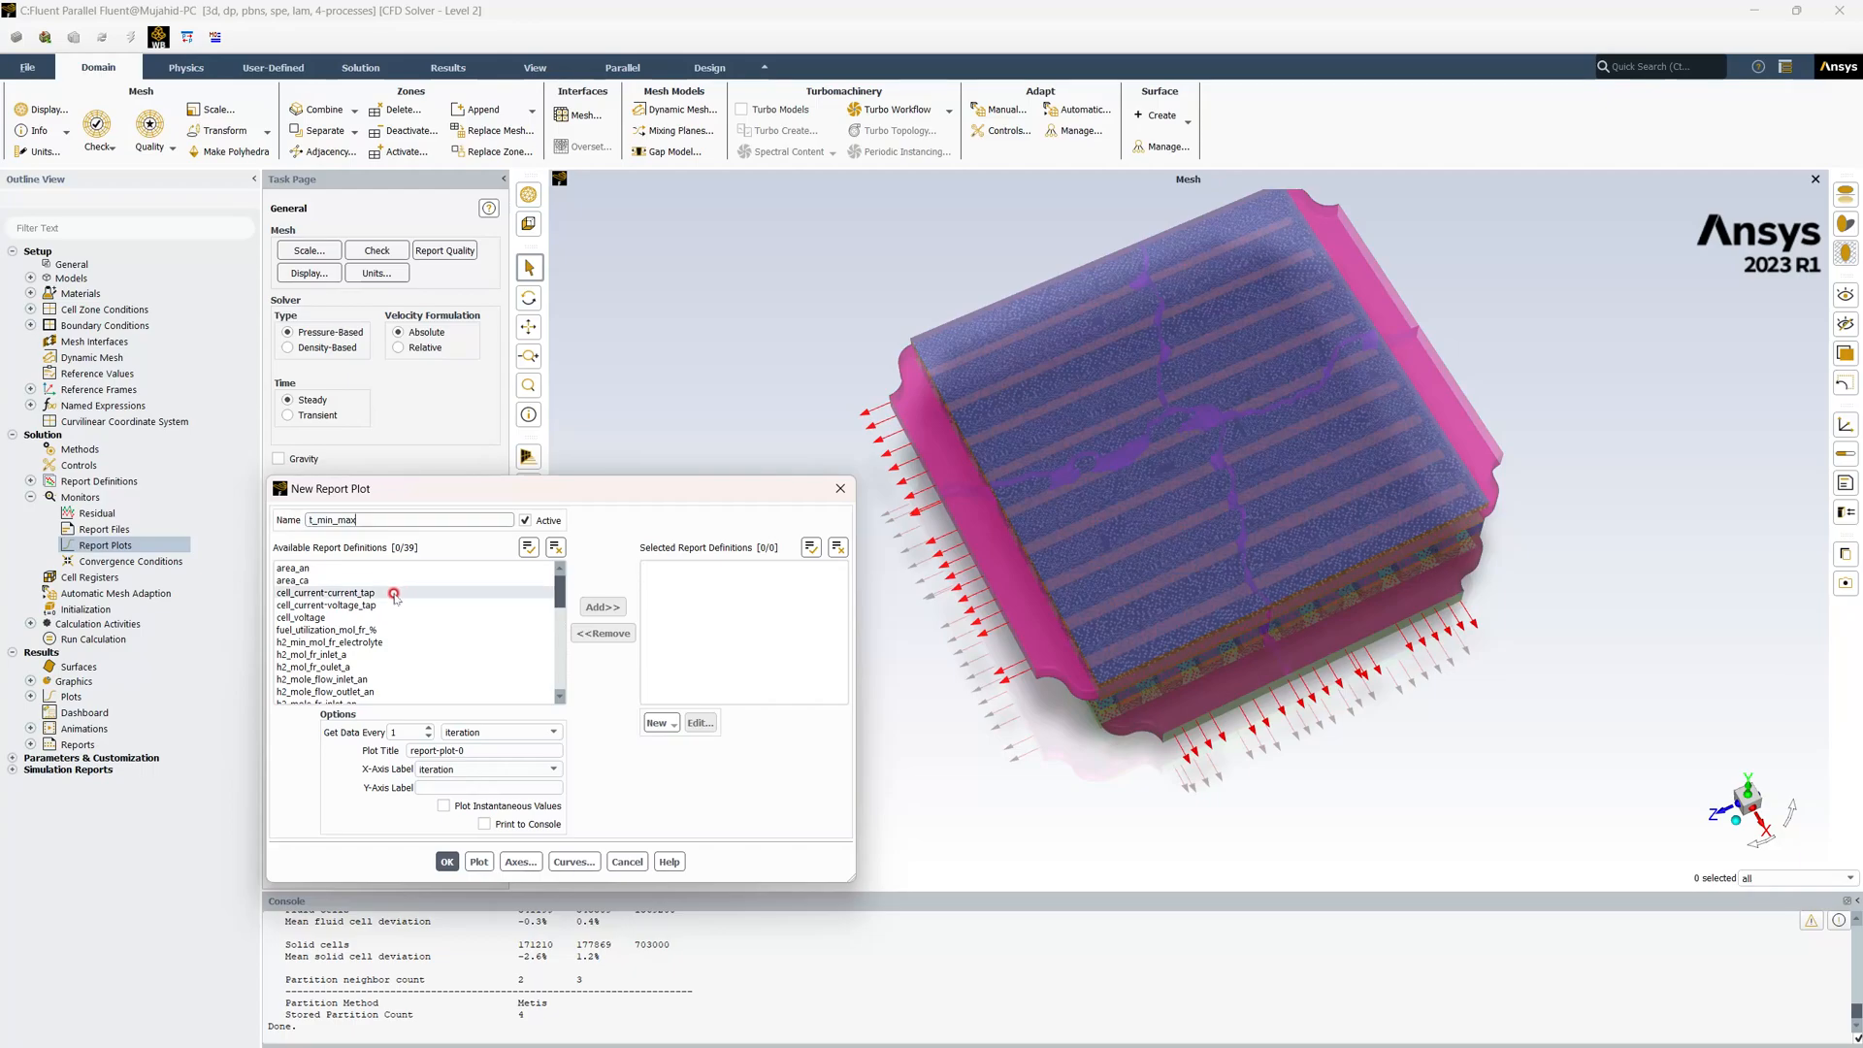
Add the report definitions t_max_anode, t_max_cathode, t_min_anode and t_min_cathode to the t_min_max plot
{"action": "scroll", "coordinate": [391, 593], "scroll_direction": "down", "scroll_amount": 6}
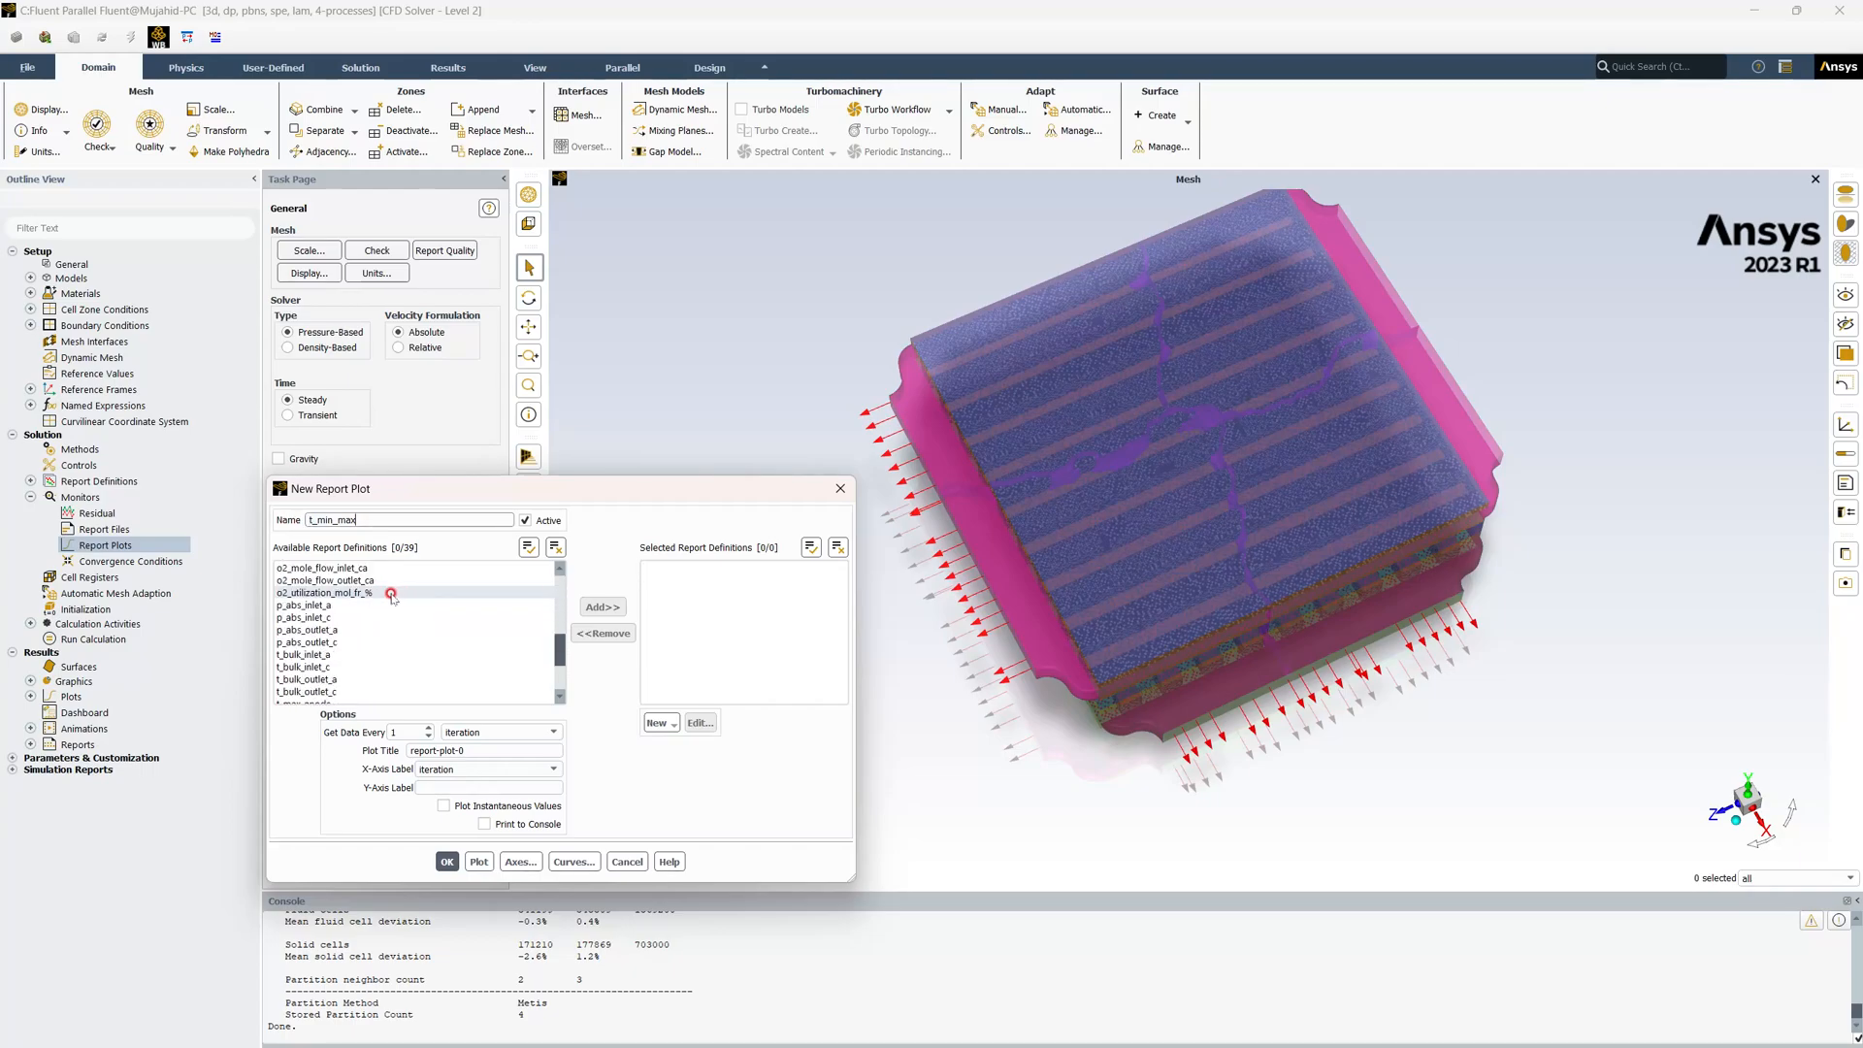
{"action": "scroll", "coordinate": [333, 642], "scroll_direction": "down", "scroll_amount": 3}
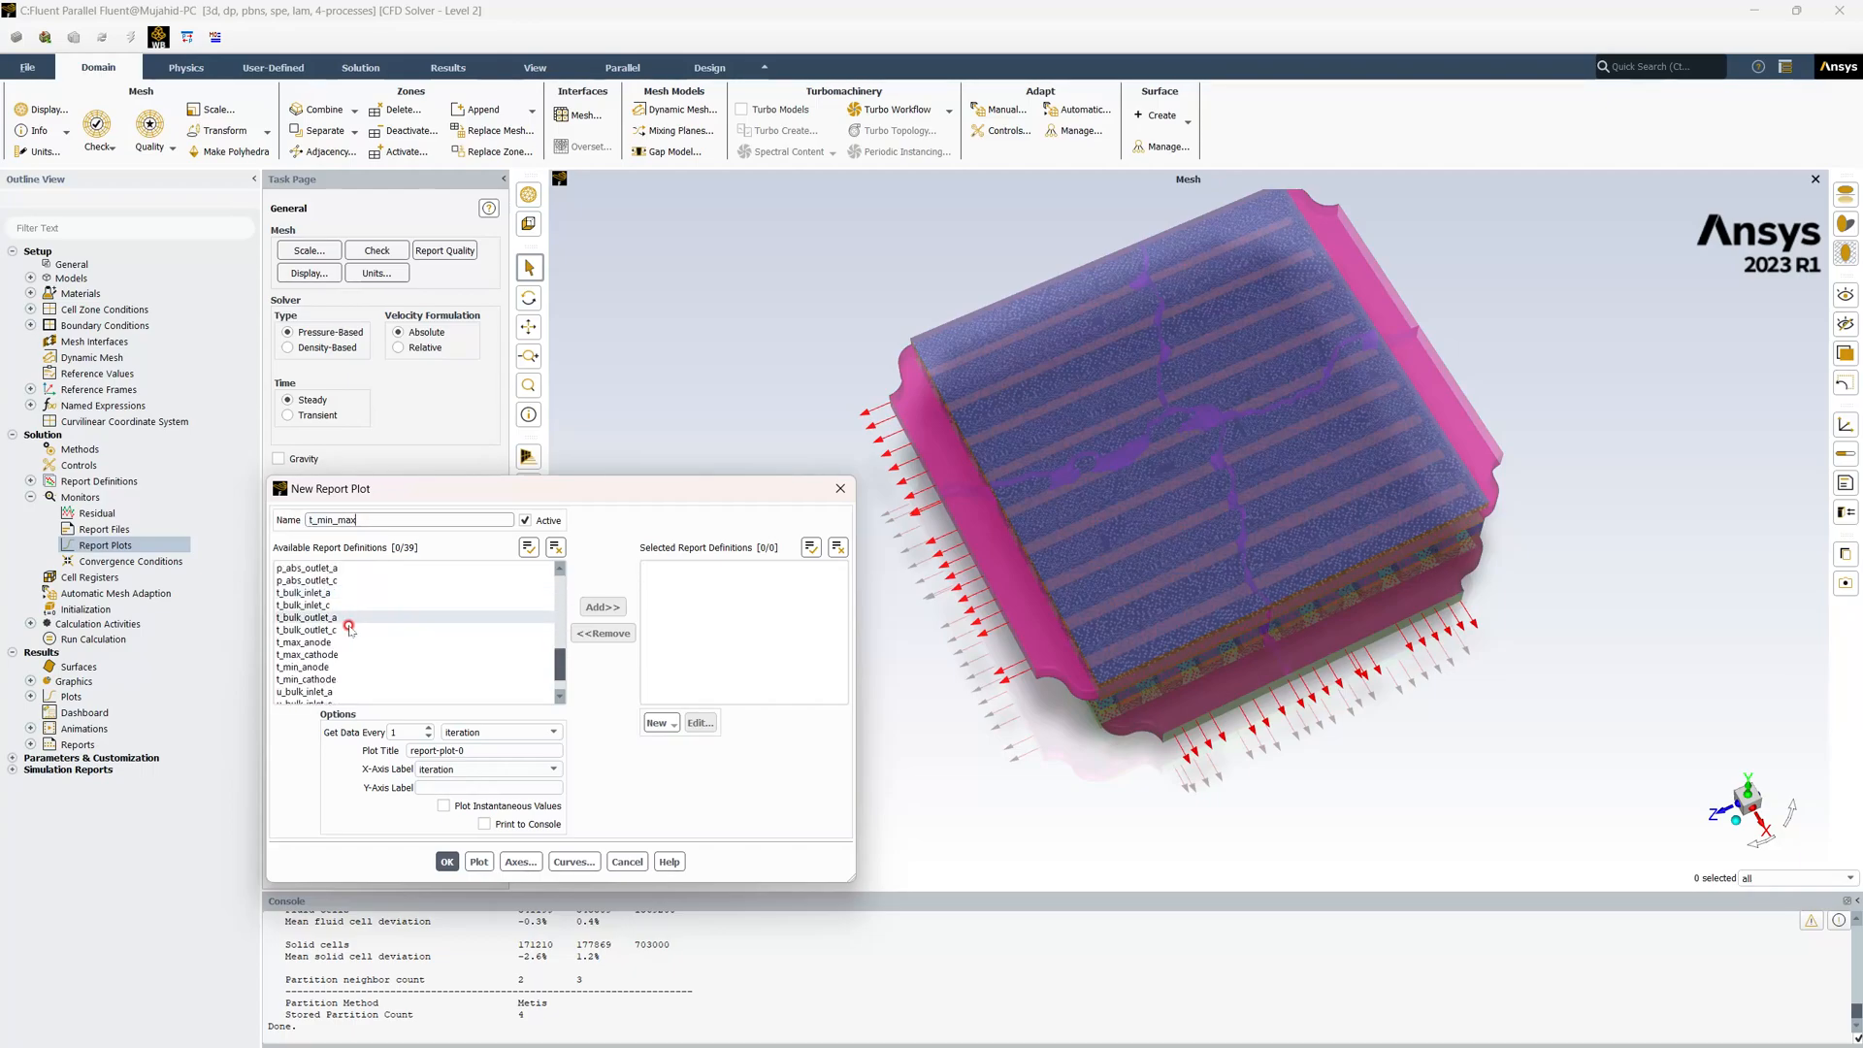
{"action": "left_click", "coordinate": [333, 643]}
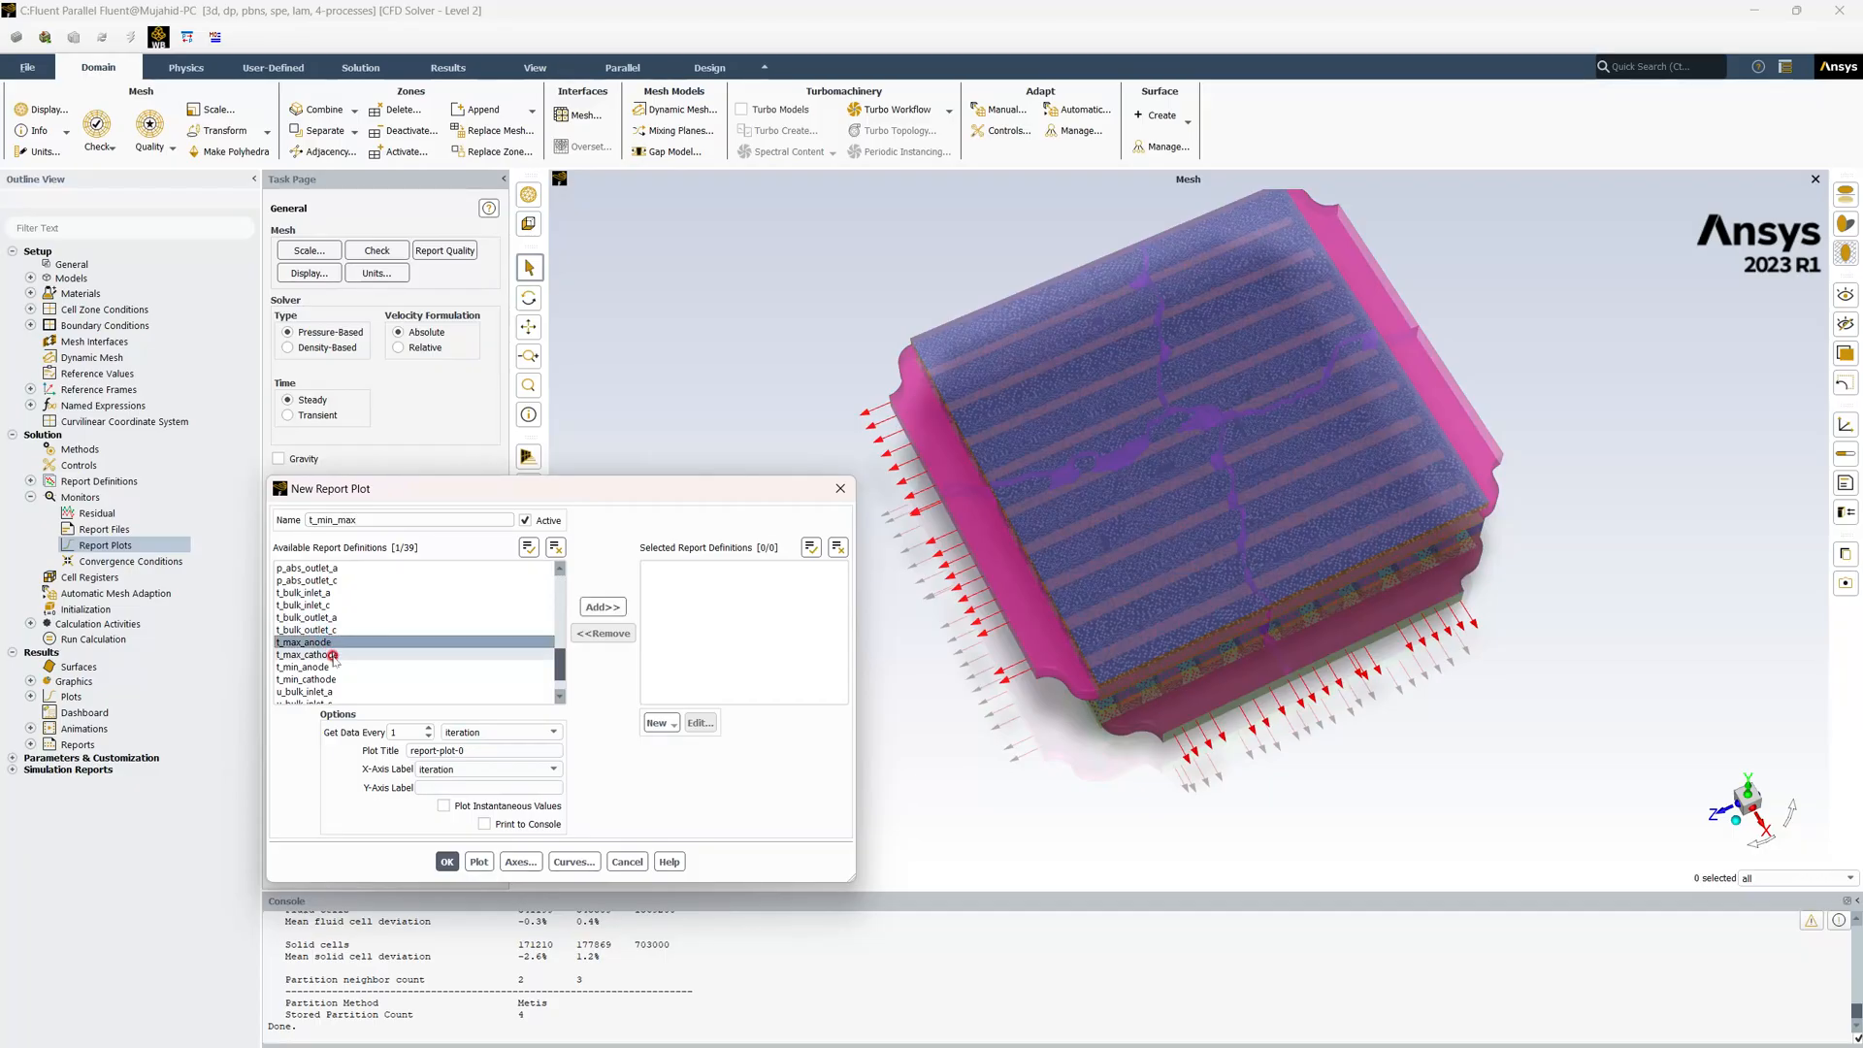
{"action": "left_click", "coordinate": [333, 657]}
{"action": "left_click", "coordinate": [329, 668]}
{"action": "left_click", "coordinate": [329, 681]}
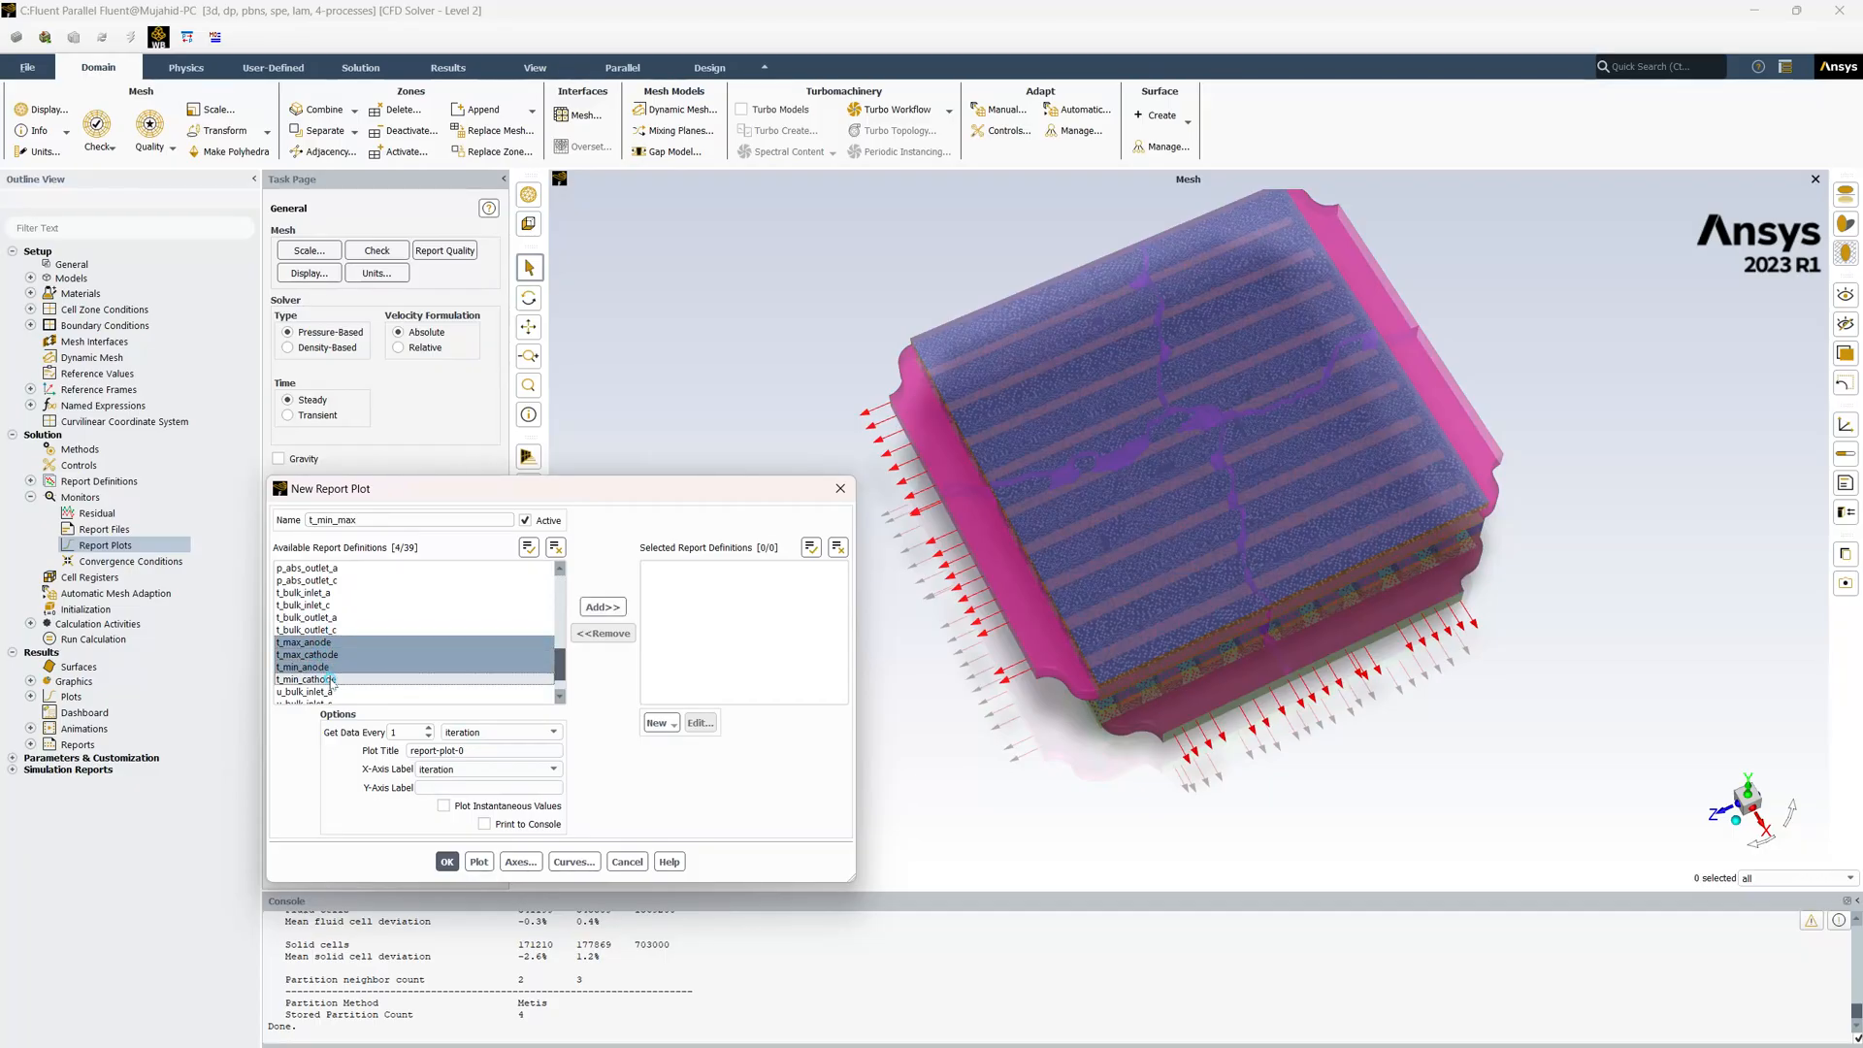
{"action": "left_click", "coordinate": [592, 607]}
Set the plot title to "Min and Max Temperatures" and create the t_min_max report plot
{"action": "left_click_drag", "start_coordinate": [473, 750], "coordinate": [333, 742]}
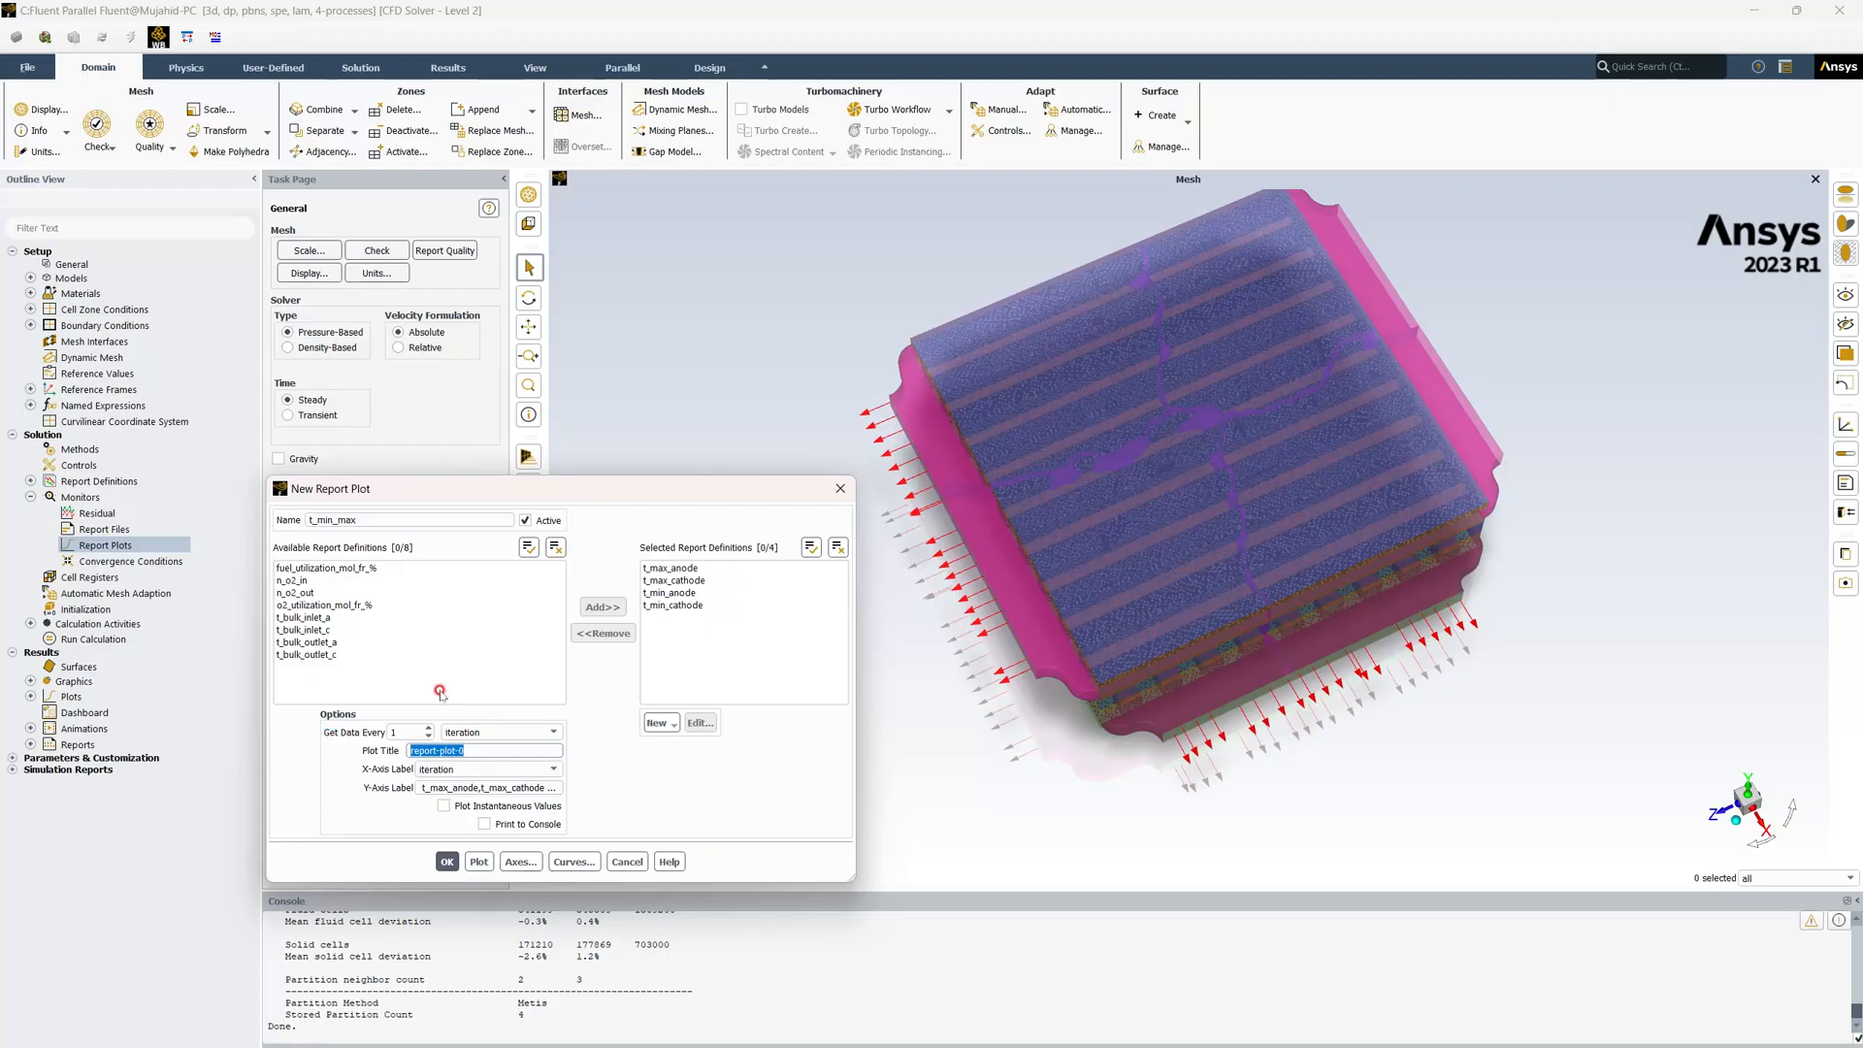
{"action": "type", "text": "Min and Max Temperatures"}
{"action": "left_click", "coordinate": [449, 863]}
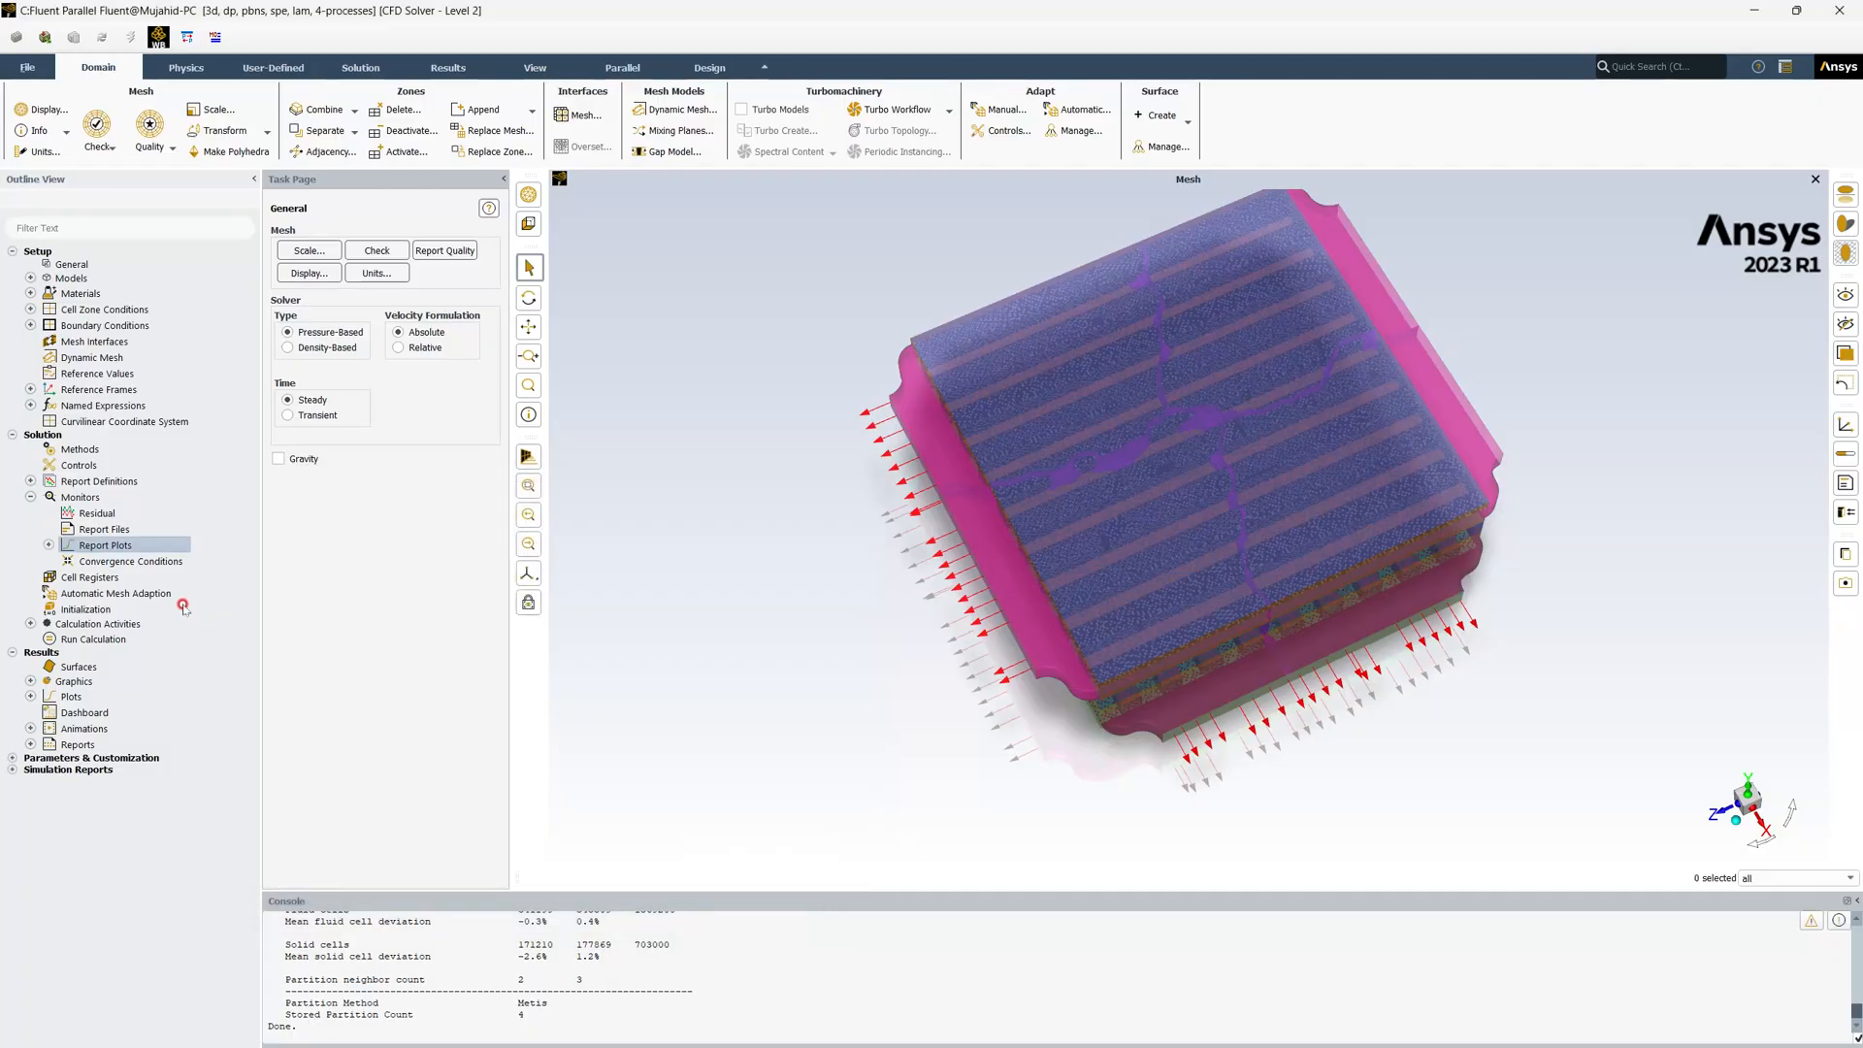
Start another new report plot and name it h2_o2_utilization
{"action": "left_click", "coordinate": [49, 547]}
{"action": "right_click", "coordinate": [127, 548]}
{"action": "left_click", "coordinate": [158, 573]}
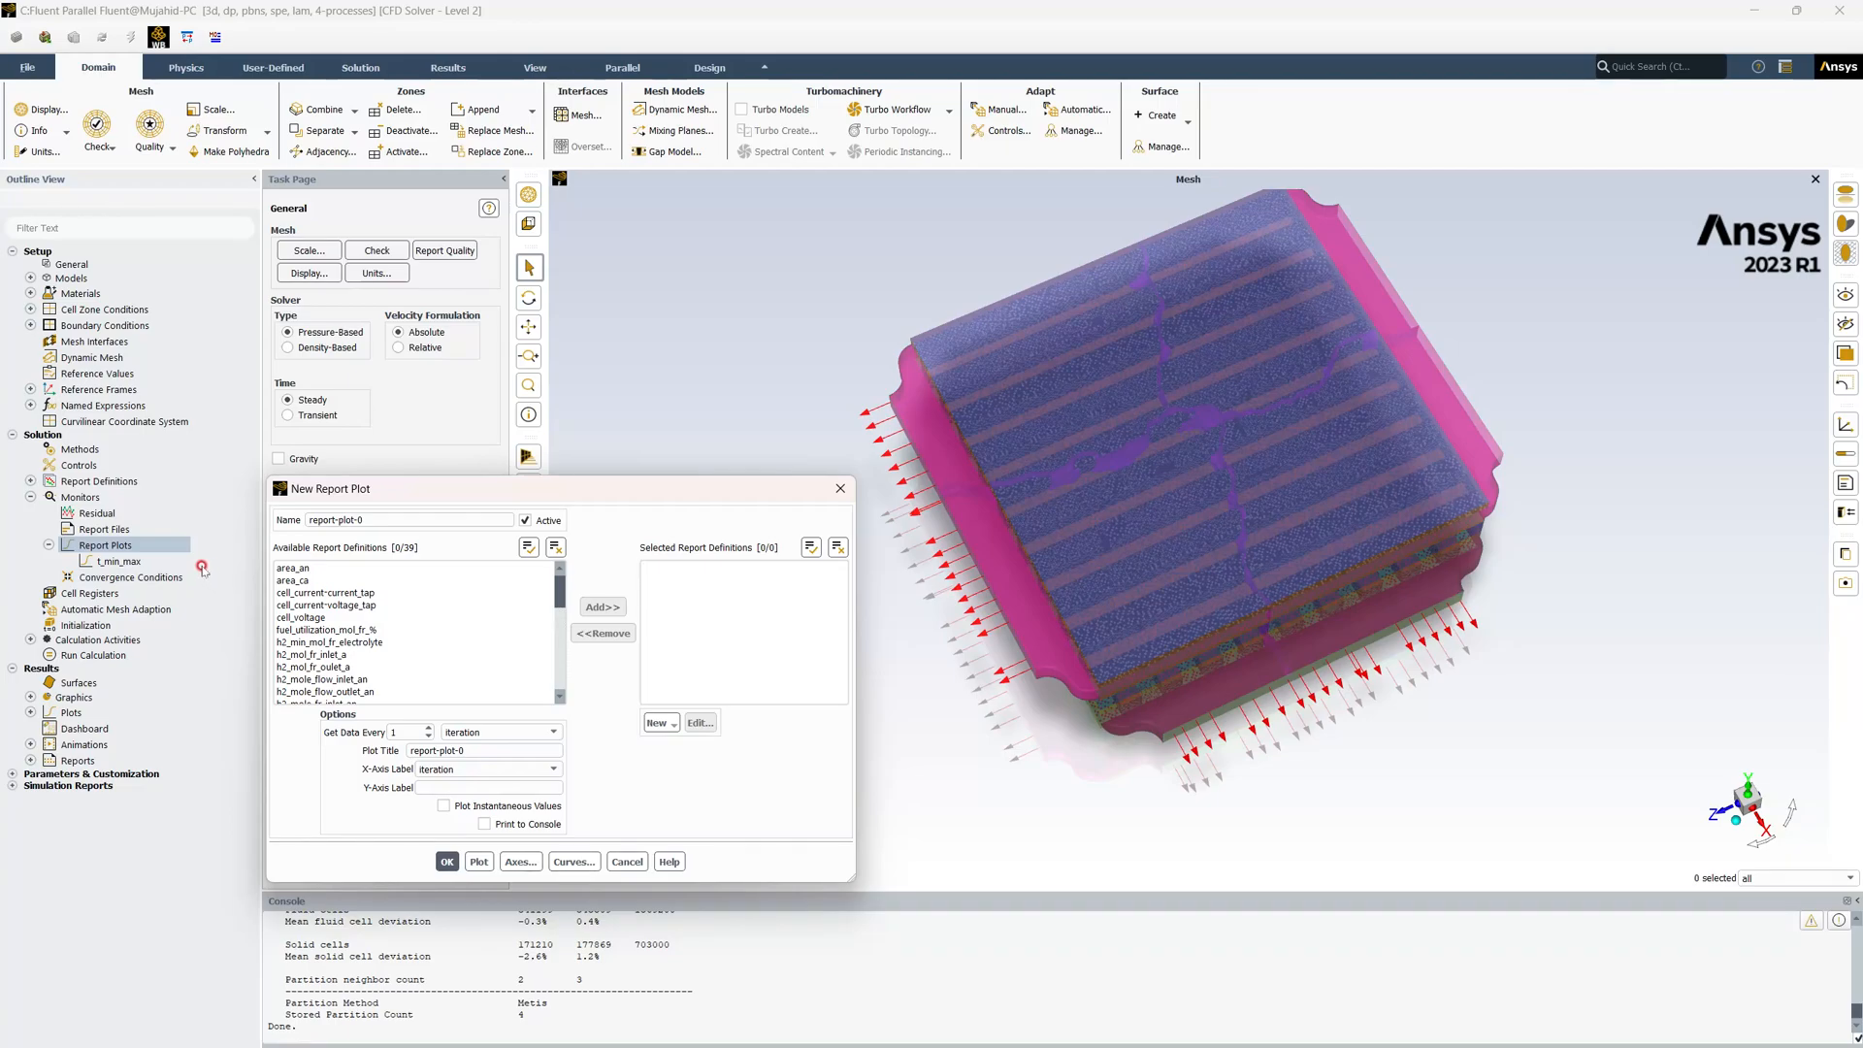
{"action": "left_click_drag", "start_coordinate": [386, 519], "coordinate": [258, 515]}
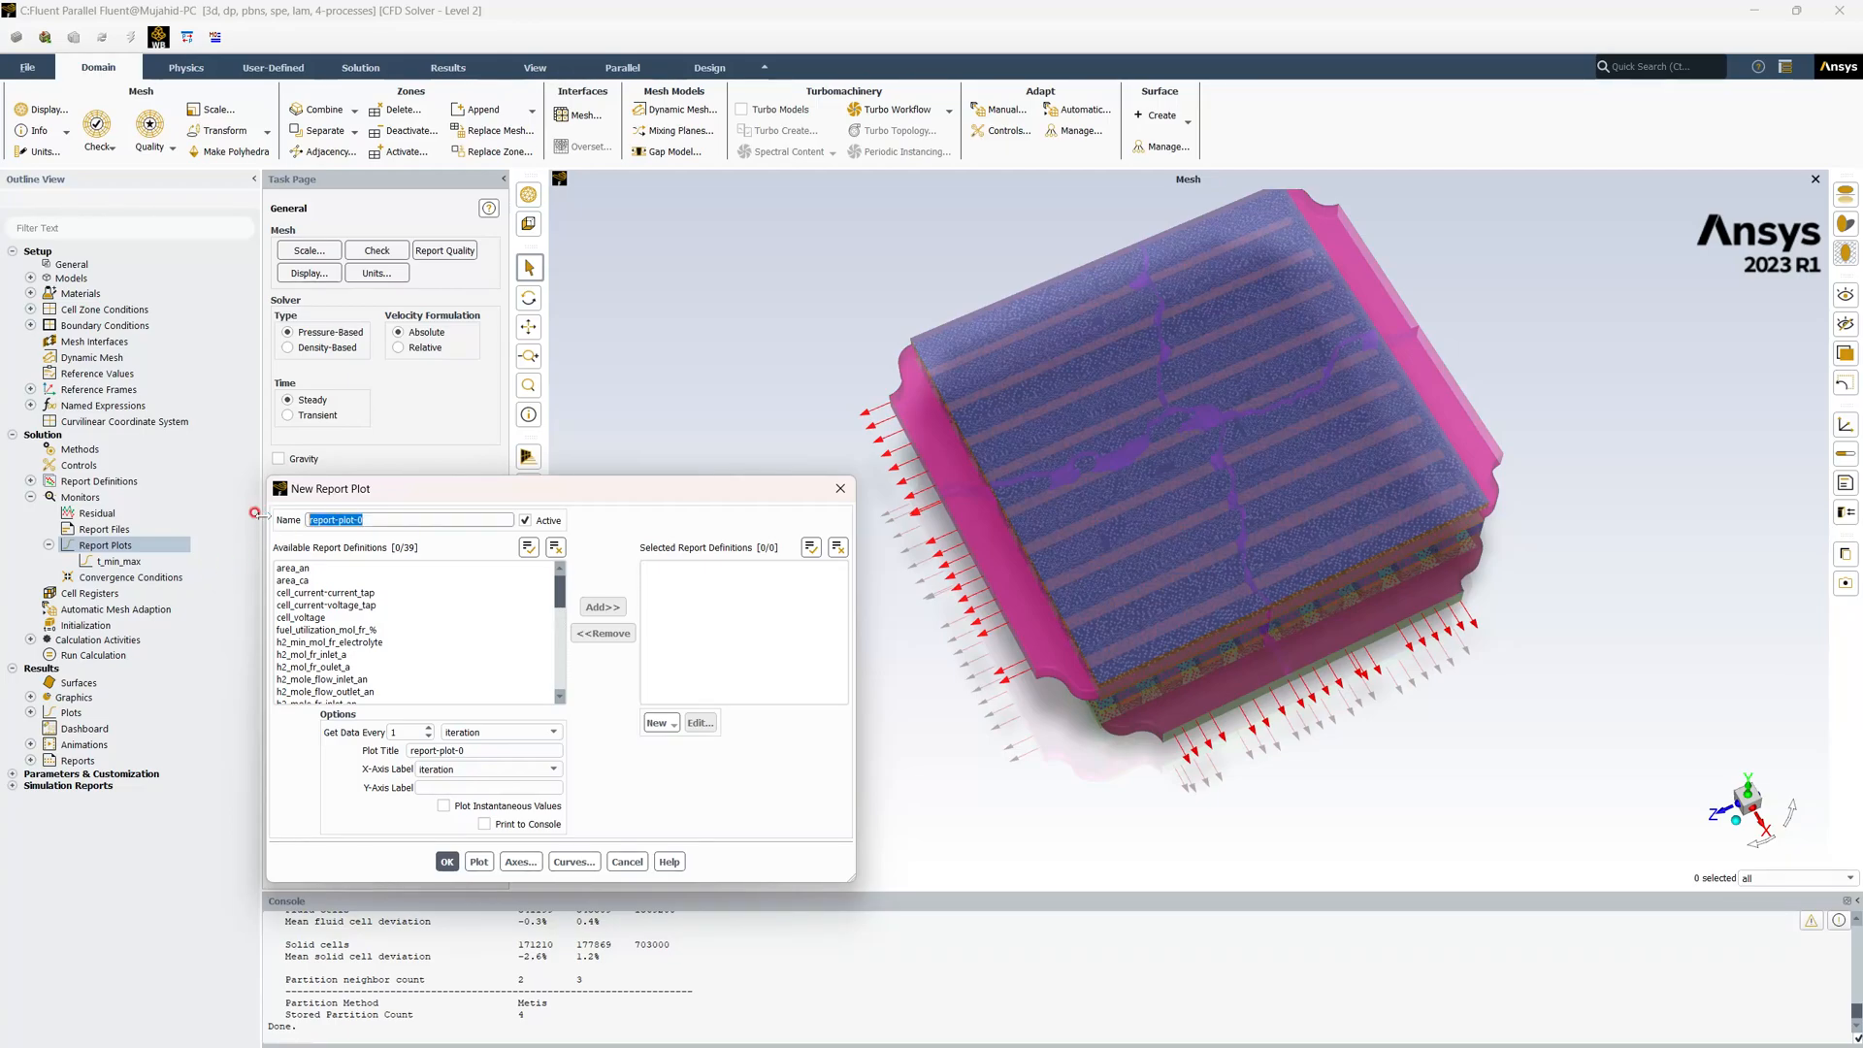
{"action": "type", "text": "h2_o2_utilization"}
Add the report definitions fuel_utilization_mol_fr_% and o2_utilization_mol_fr_% to the h2_o2_utilization plot
{"action": "left_click", "coordinate": [364, 630]}
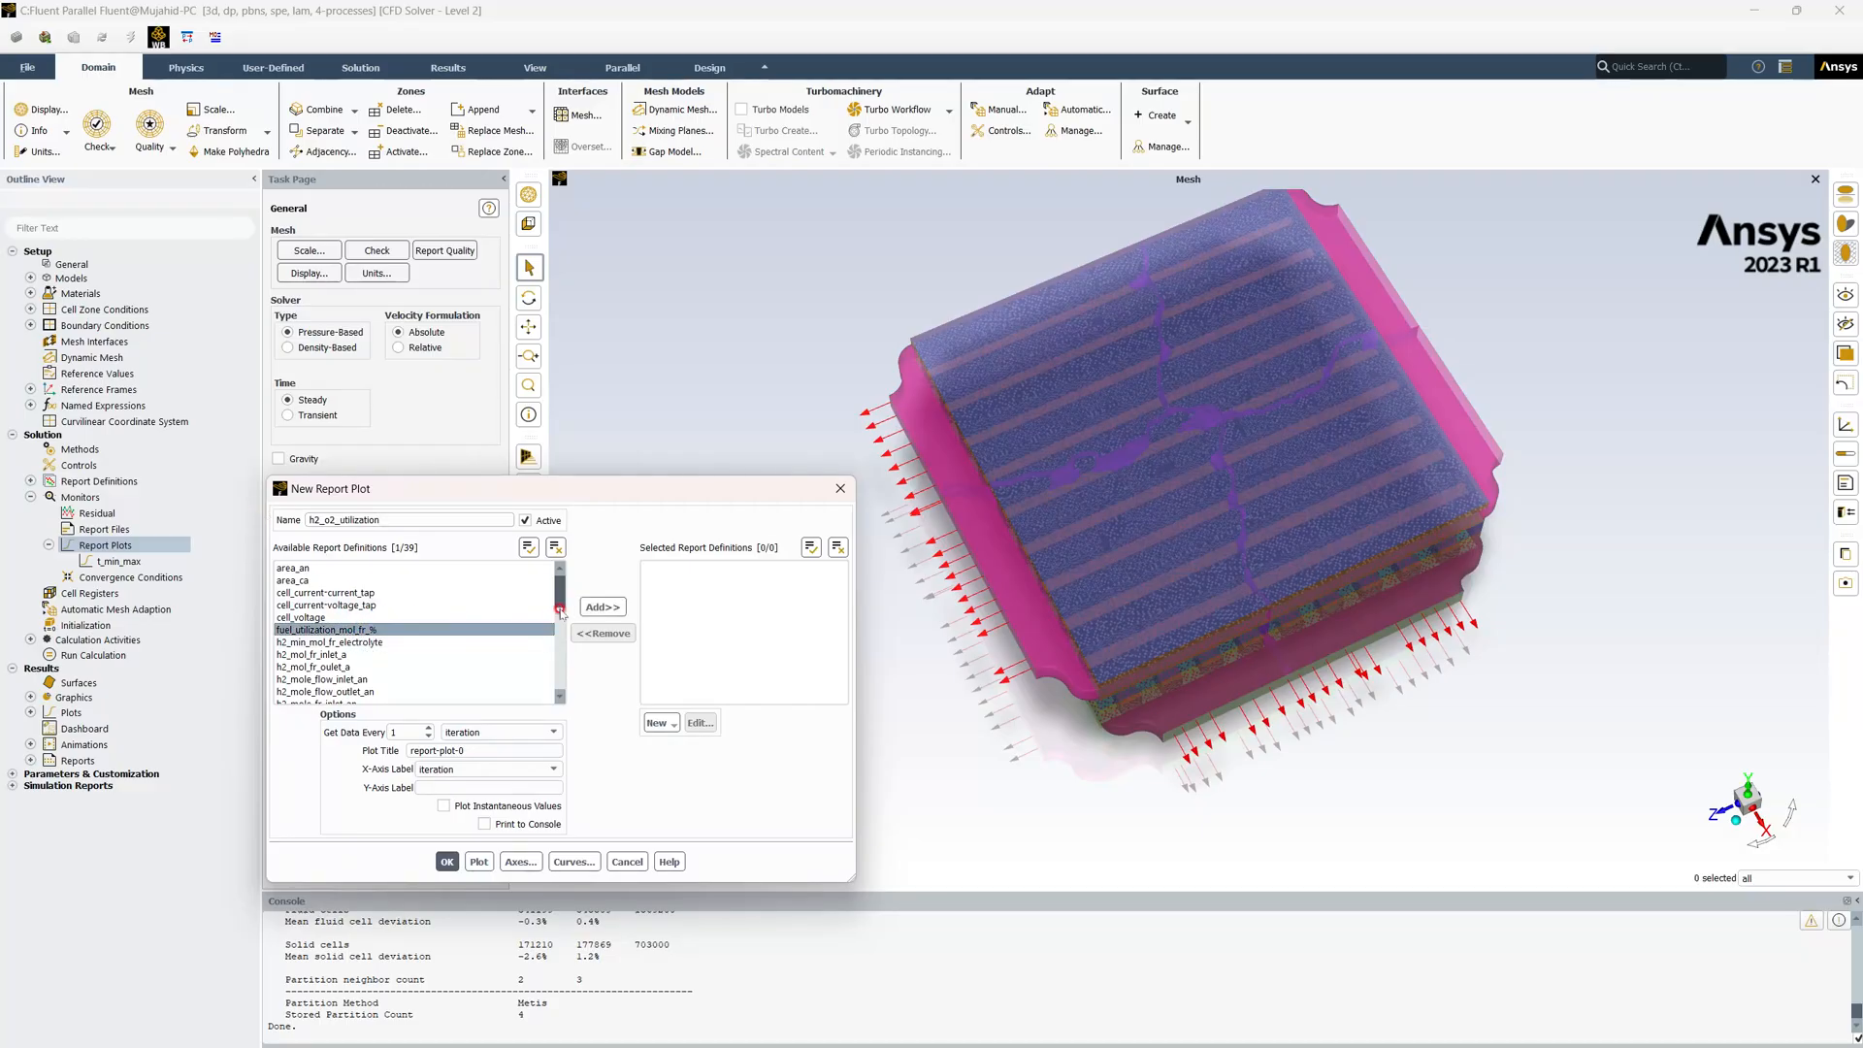
{"action": "left_click", "coordinate": [580, 606]}
{"action": "scroll", "coordinate": [437, 626], "scroll_direction": "down", "scroll_amount": 5}
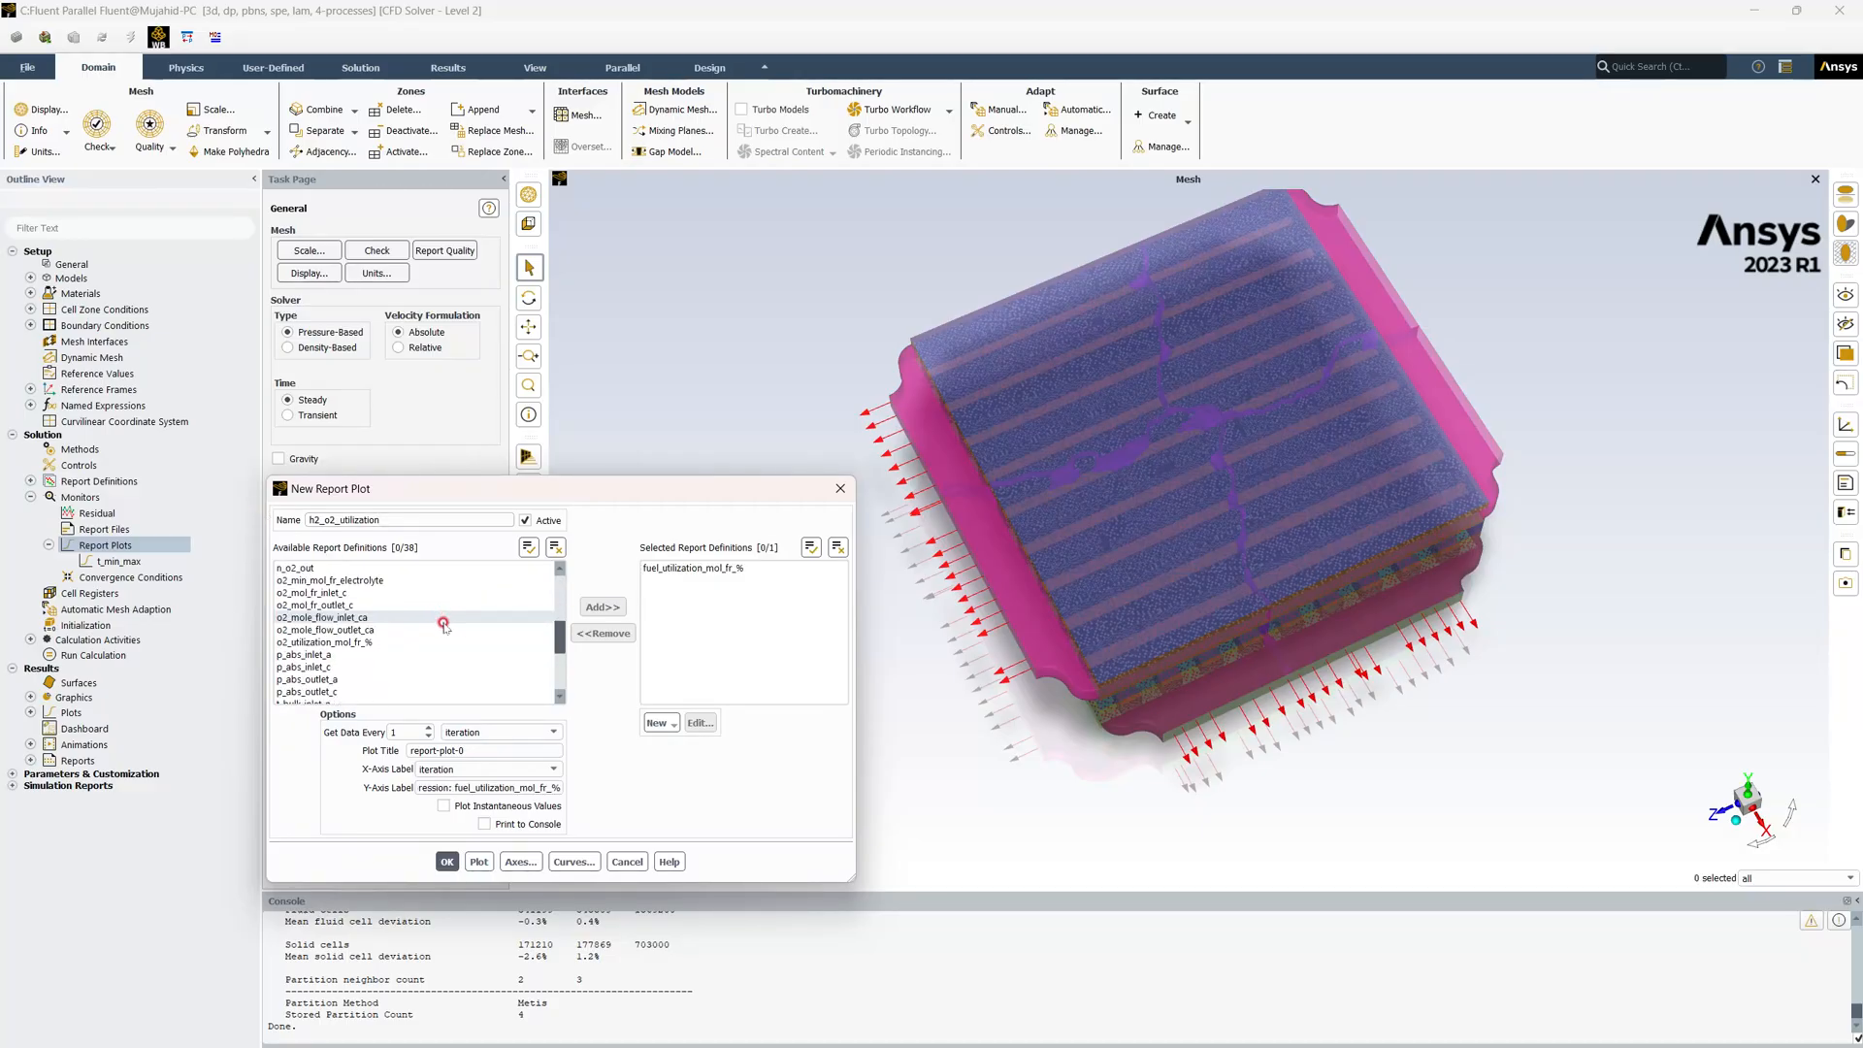
{"action": "left_click", "coordinate": [427, 642]}
{"action": "left_click", "coordinate": [602, 607]}
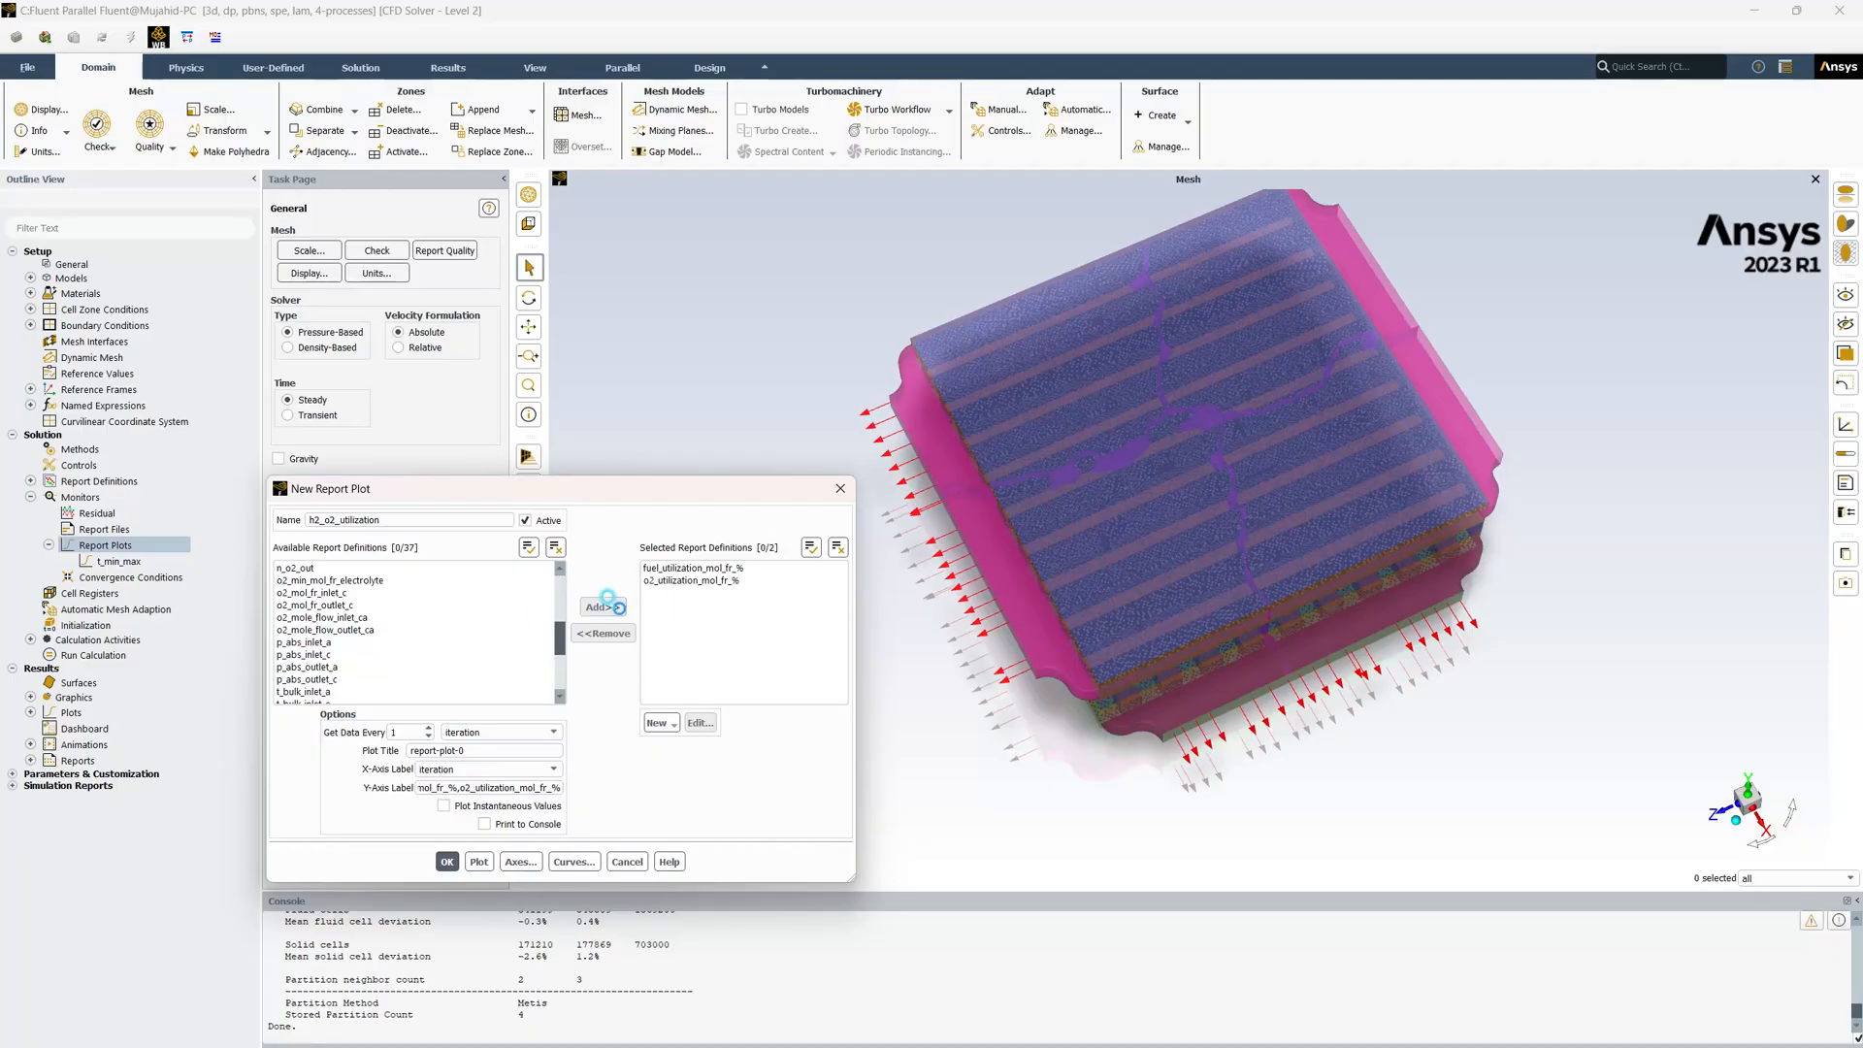
Set the plot title to "H2_O2_utilization" and create the utilization report plot
{"action": "left_click_drag", "start_coordinate": [464, 750], "coordinate": [379, 747]}
{"action": "type", "text": "H2_"}
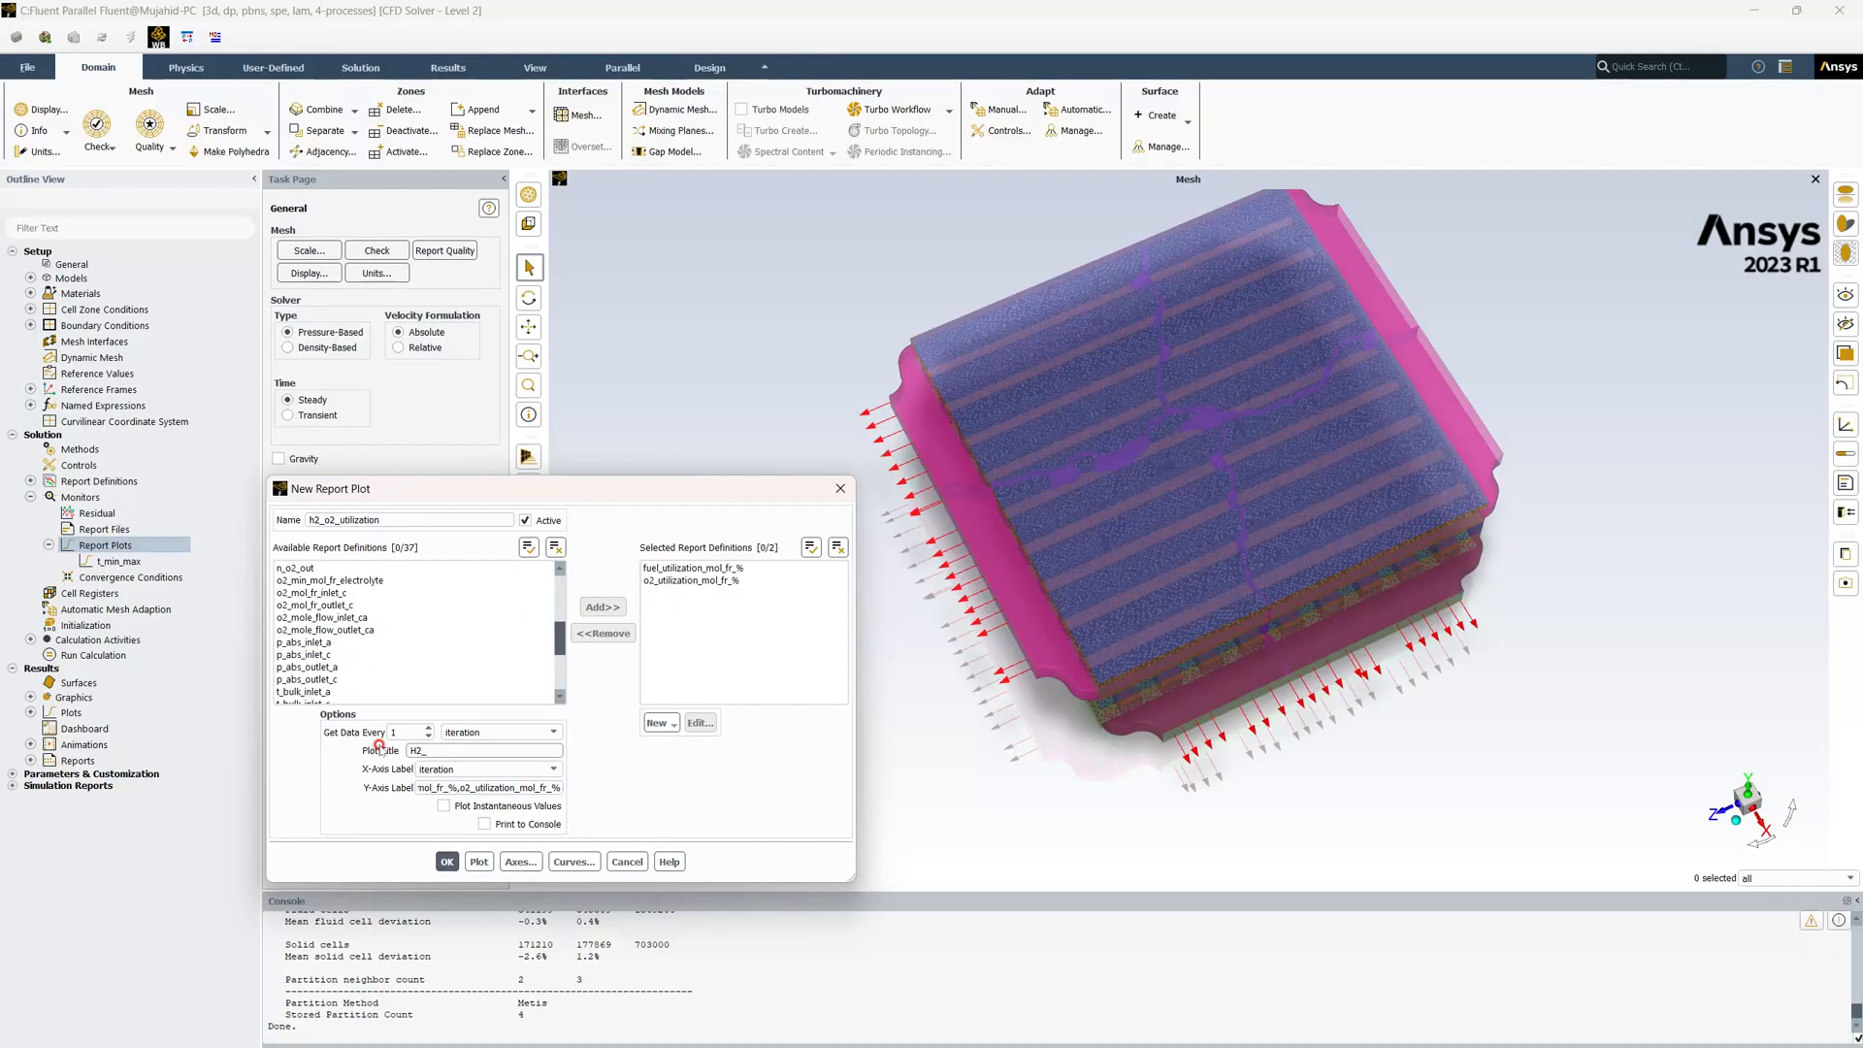
{"action": "type", "text": "O2_utilization"}
{"action": "left_click", "coordinate": [447, 862]}
Start a new report plot and name it h2_o2_min_mol_fractions
{"action": "right_click", "coordinate": [120, 545]}
{"action": "left_click", "coordinate": [143, 568]}
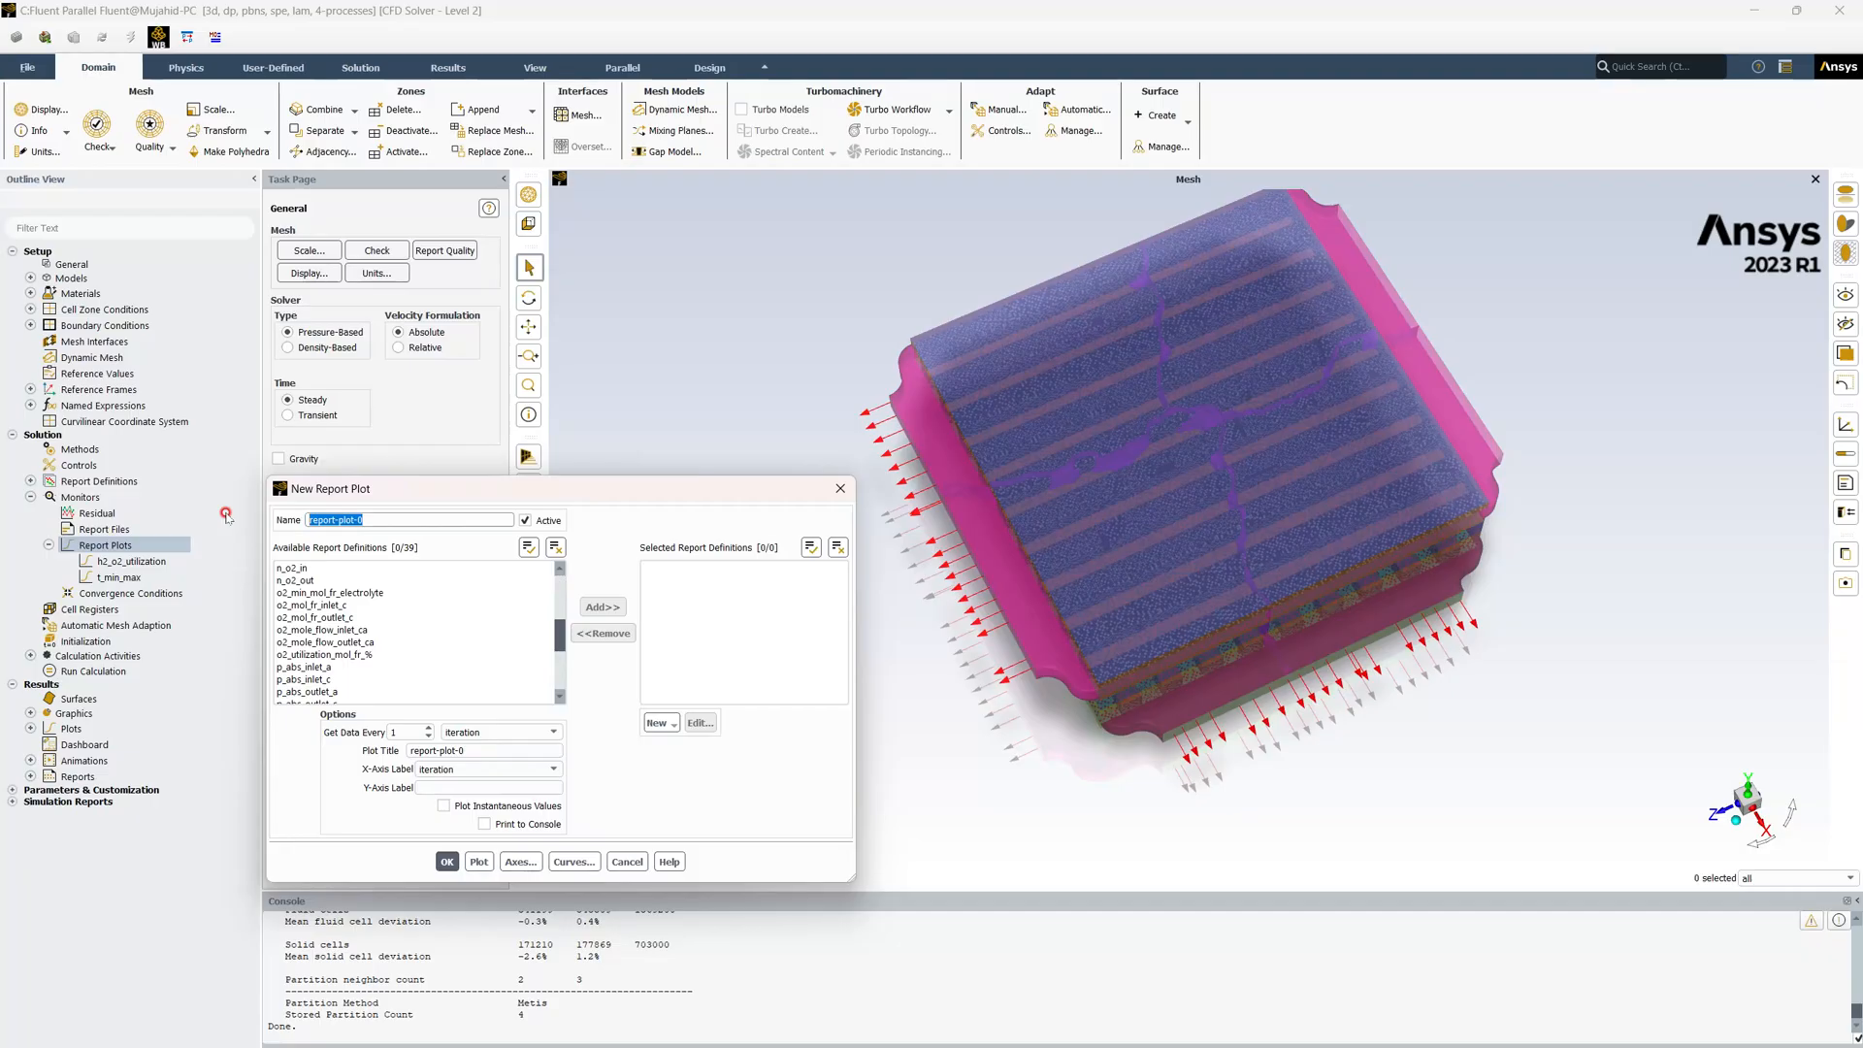
{"action": "type", "text": "h2_o2_min_mol_fractions"}
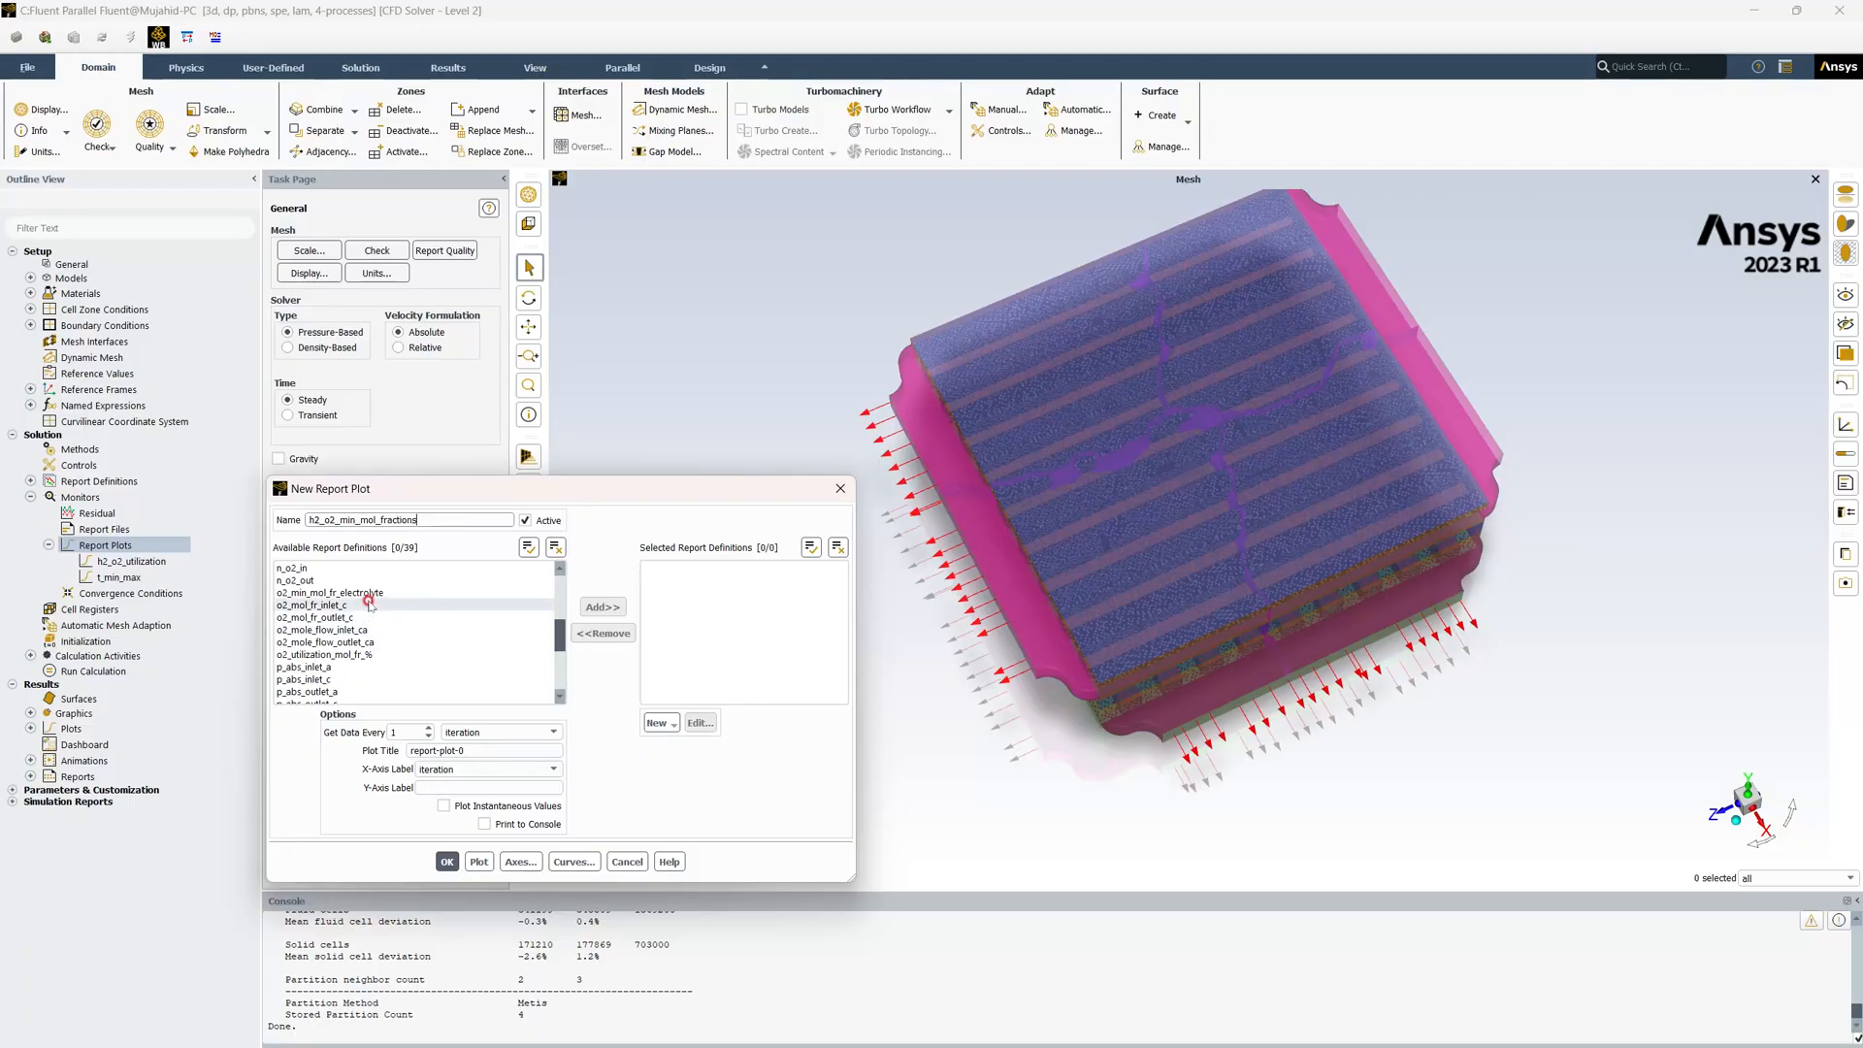
Add the report definitions h2_min_mol_fr_electrolyte and o2_min_mol_fr_electrolyte to the h2_o2_min_mol_fractions plot
{"action": "scroll", "coordinate": [350, 607], "scroll_direction": "down", "scroll_amount": 4}
{"action": "scroll", "coordinate": [347, 618], "scroll_direction": "up", "scroll_amount": 8}
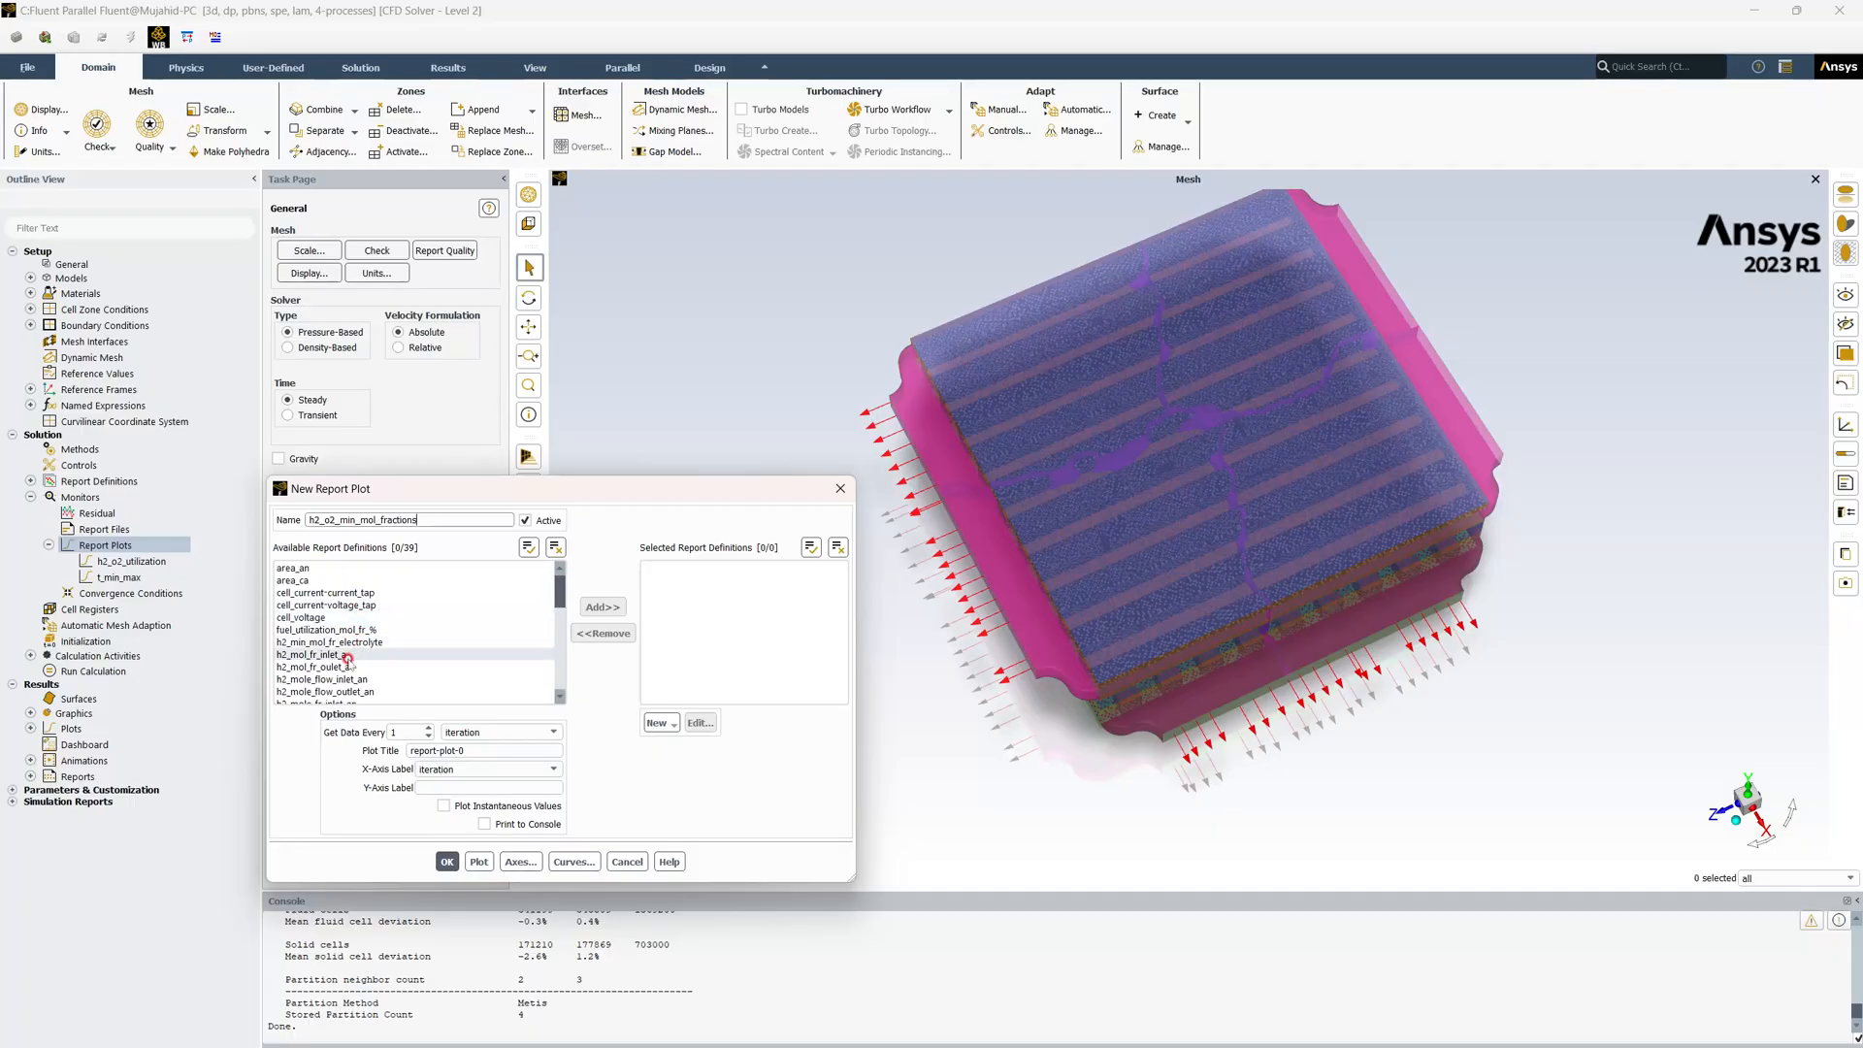
{"action": "left_click", "coordinate": [330, 642]}
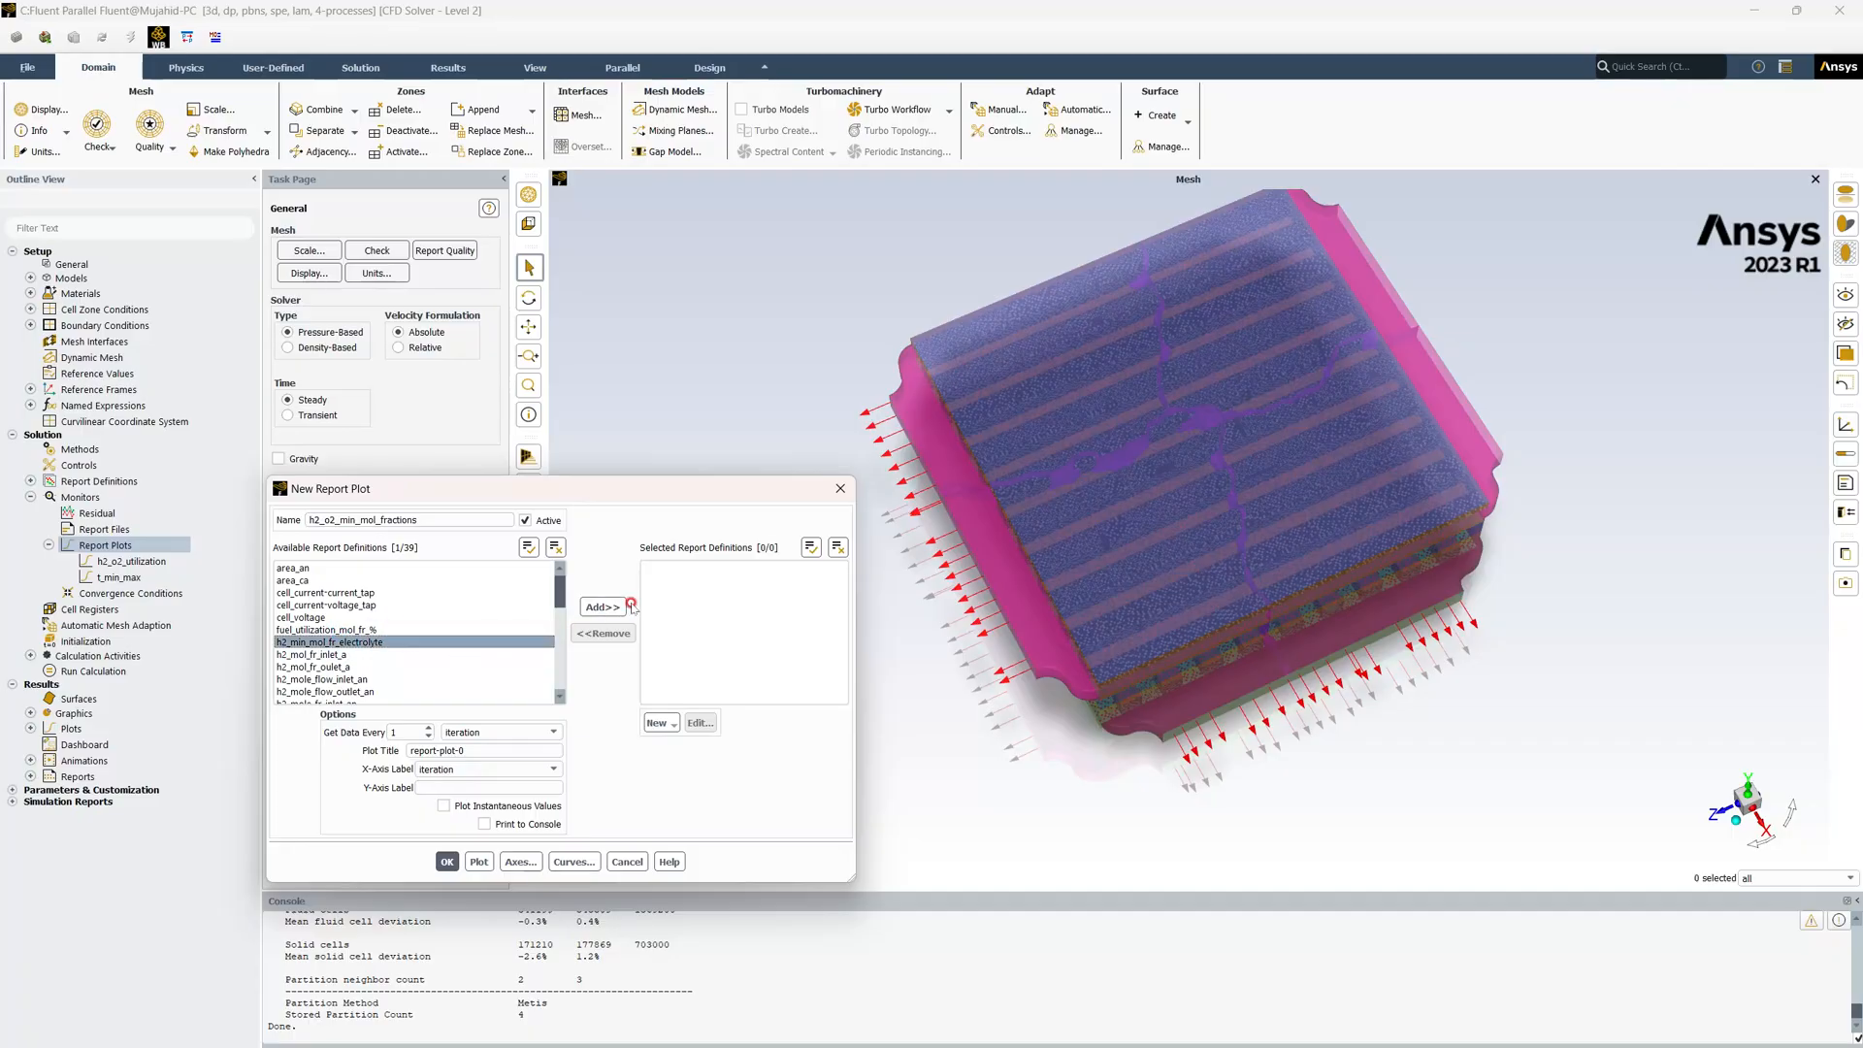
{"action": "left_click", "coordinate": [602, 607]}
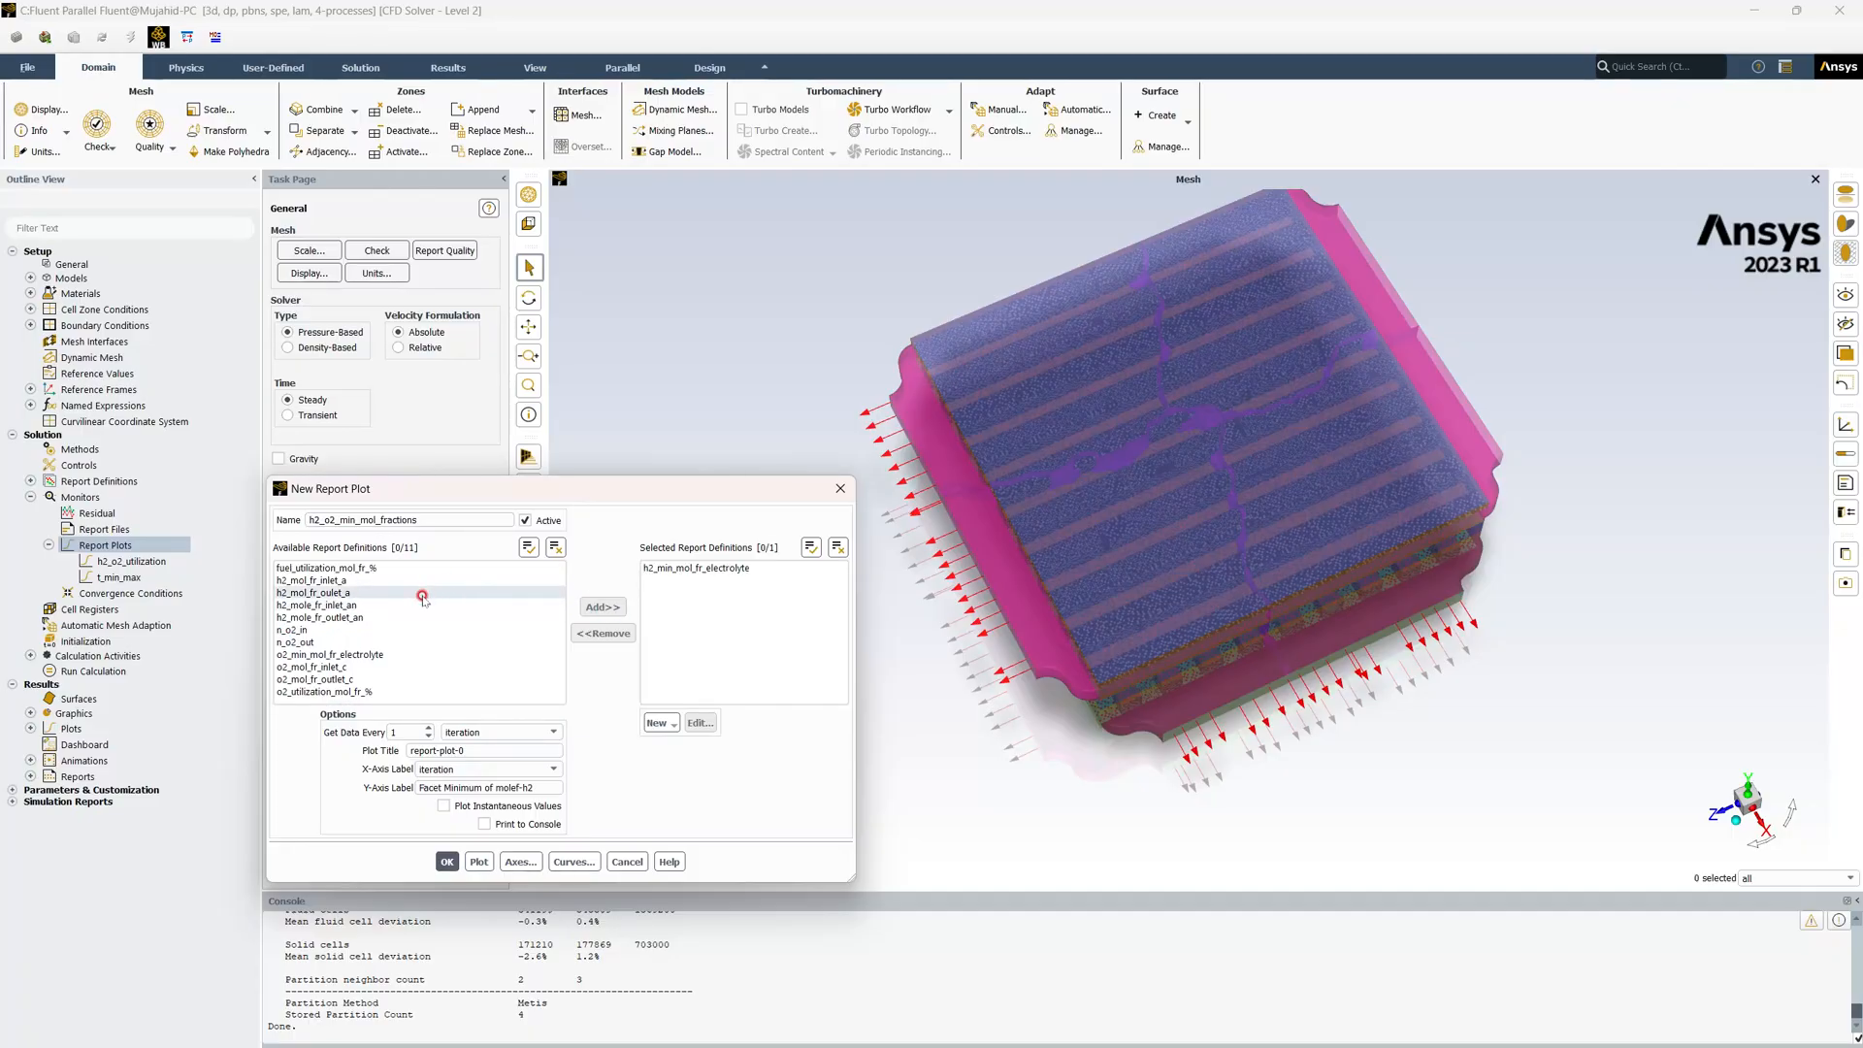
{"action": "left_click", "coordinate": [395, 656]}
{"action": "left_click", "coordinate": [602, 607]}
Set the plot title to "Min Mole fractions" and create the minimum mole fraction report plot
{"action": "left_click_drag", "start_coordinate": [520, 745], "coordinate": [350, 758]}
{"action": "type", "text": "Min "}
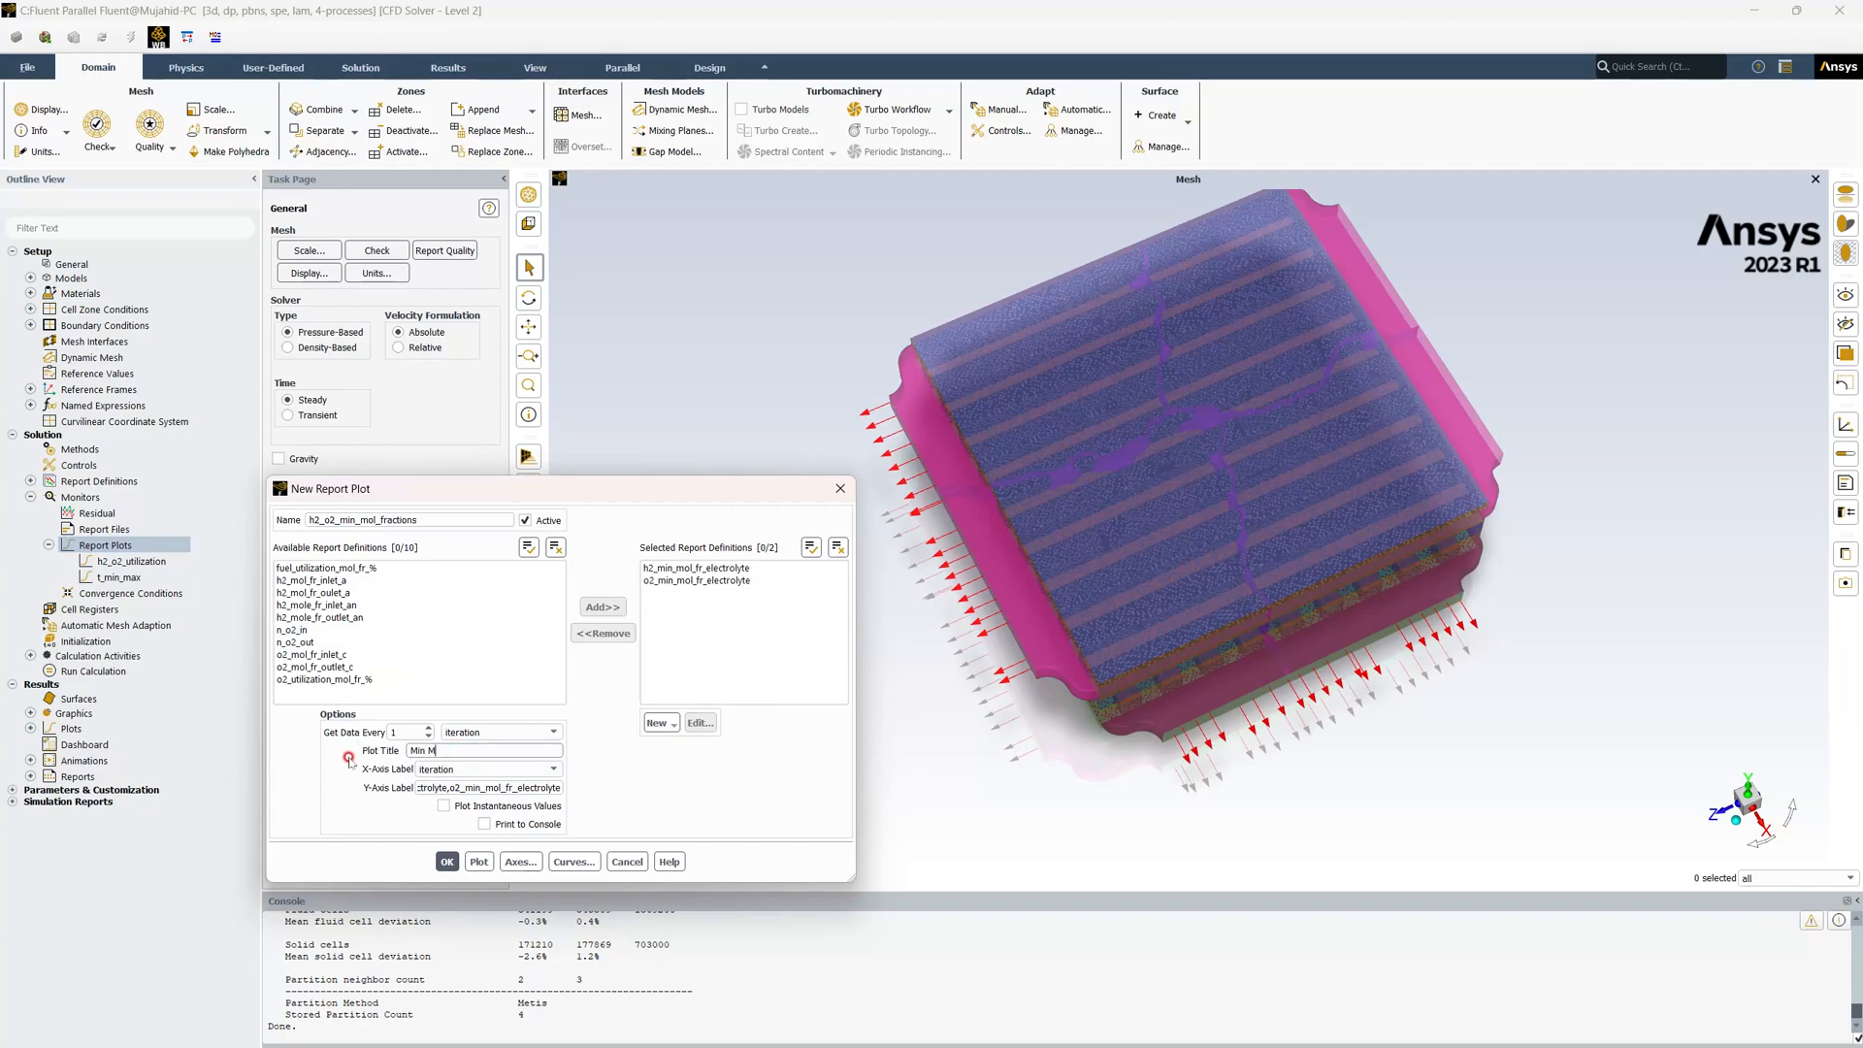
{"action": "type", "text": "Mole fractions"}
{"action": "left_click", "coordinate": [445, 861]}
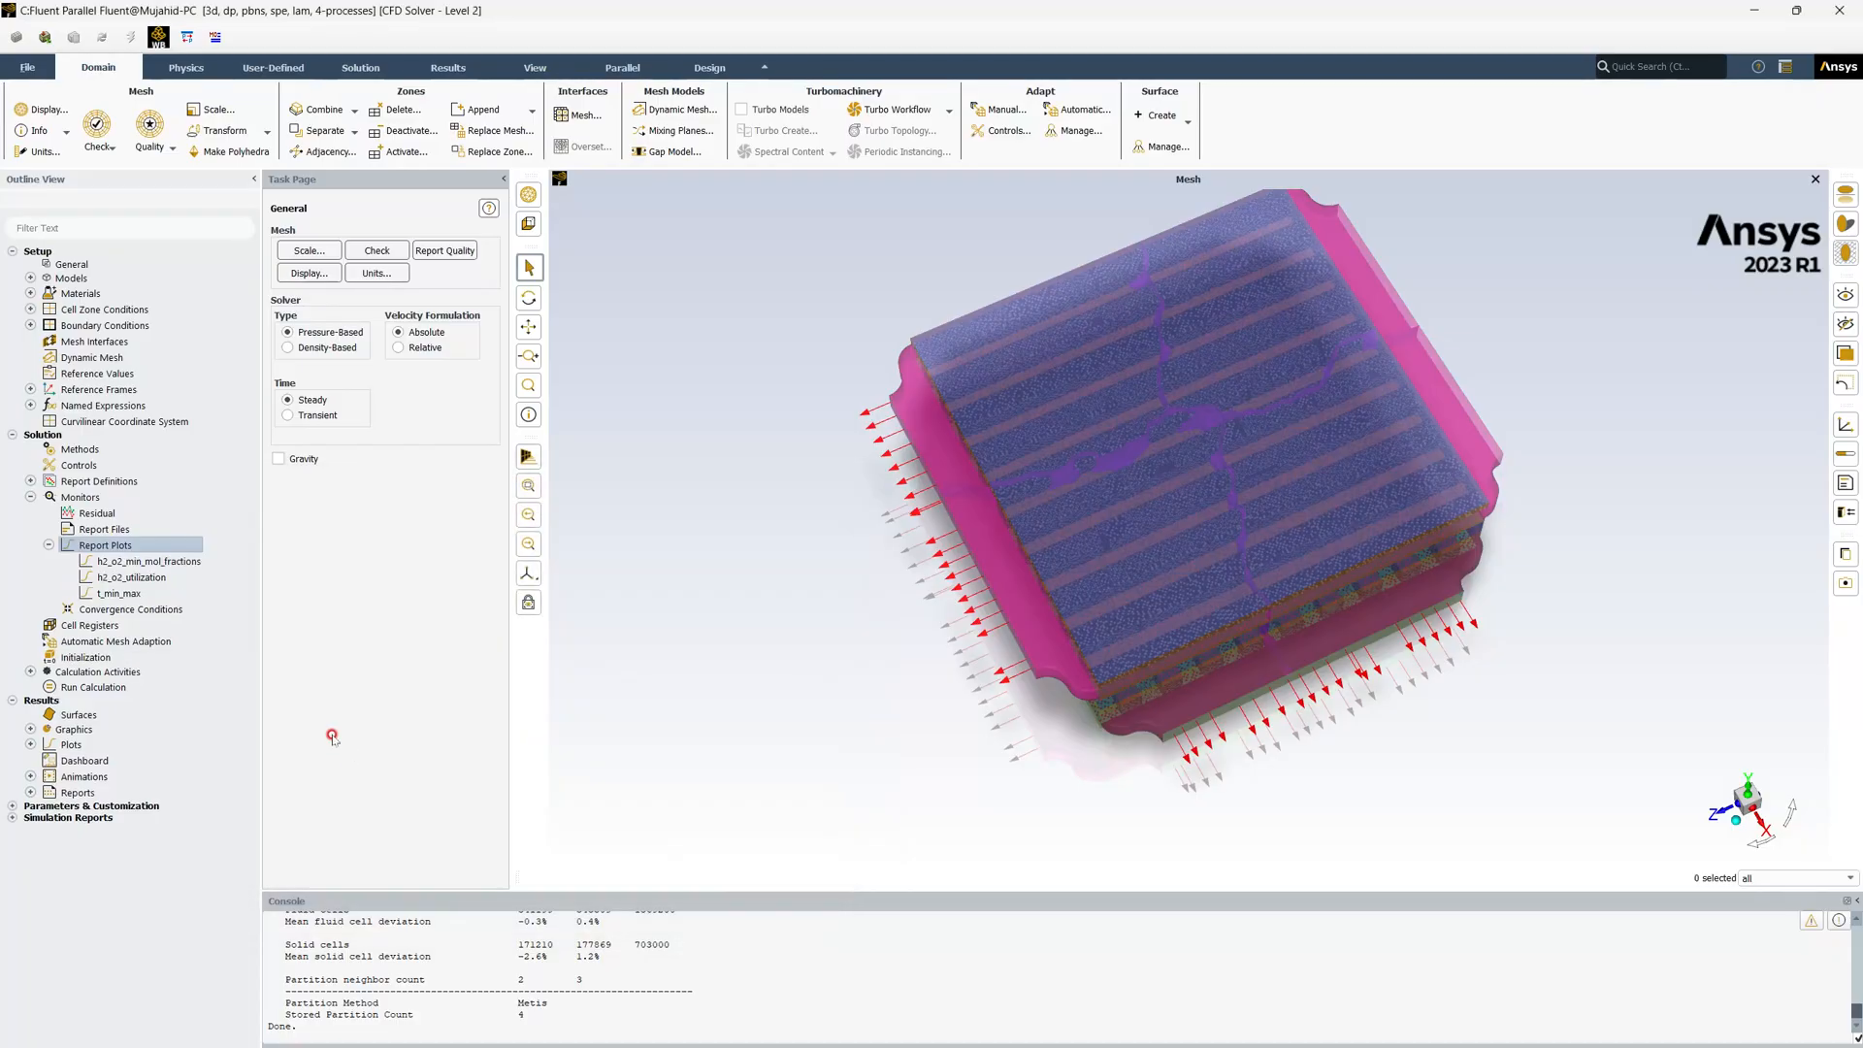
Start a new report plot and name it cell_current
{"action": "right_click", "coordinate": [114, 546]}
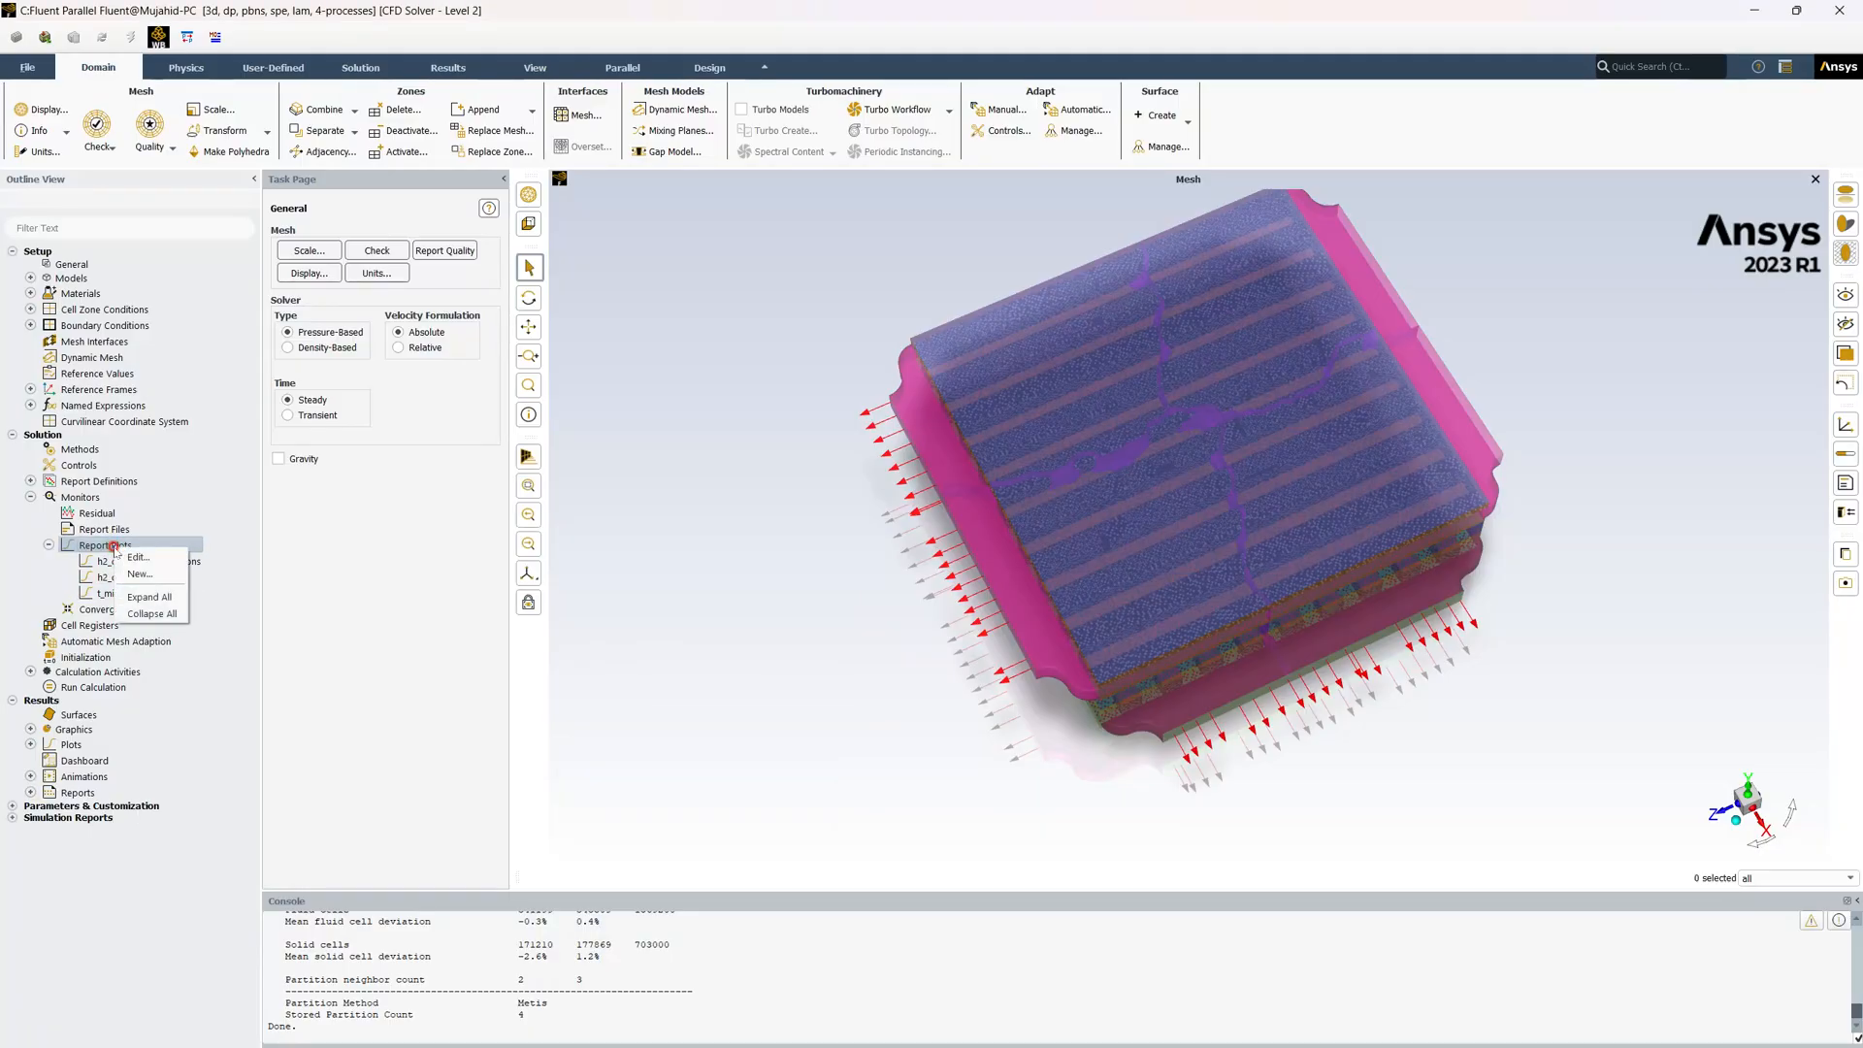
{"action": "left_click", "coordinate": [139, 573]}
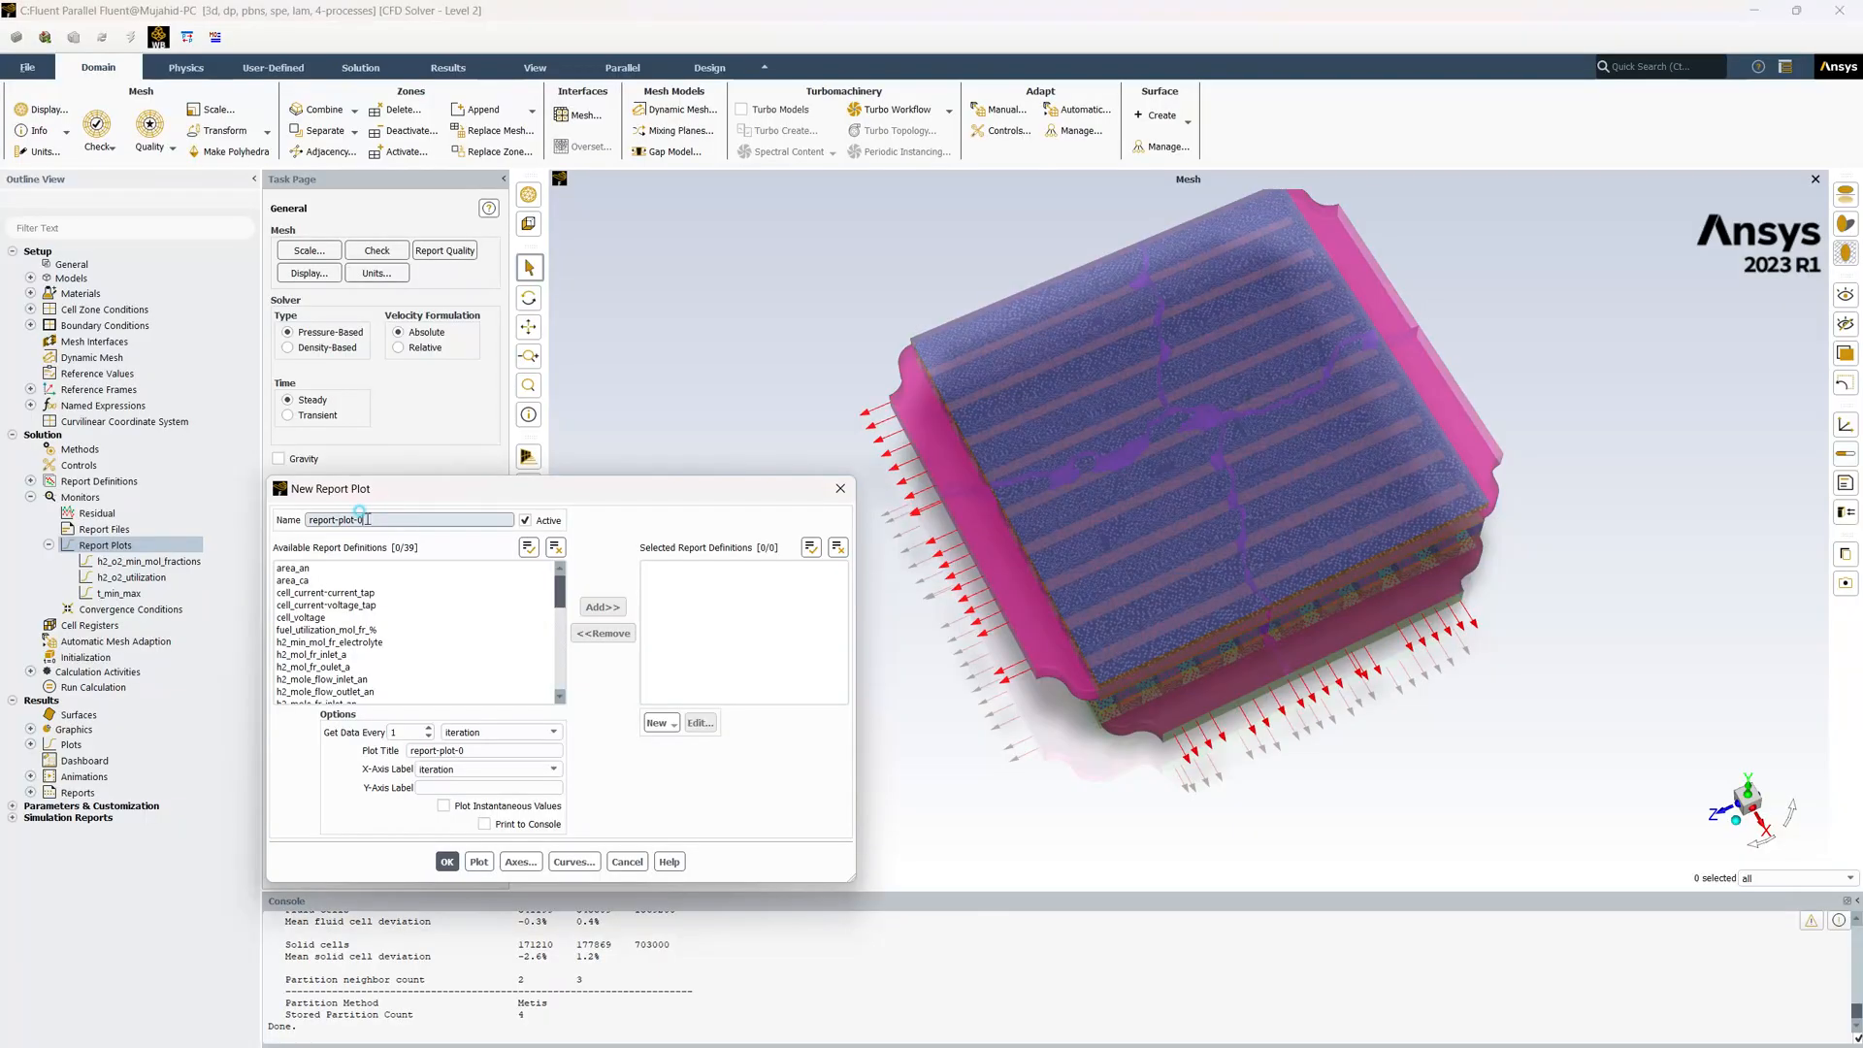
{"action": "type", "text": "ce"}
{"action": "key", "text": "BackSpace"}
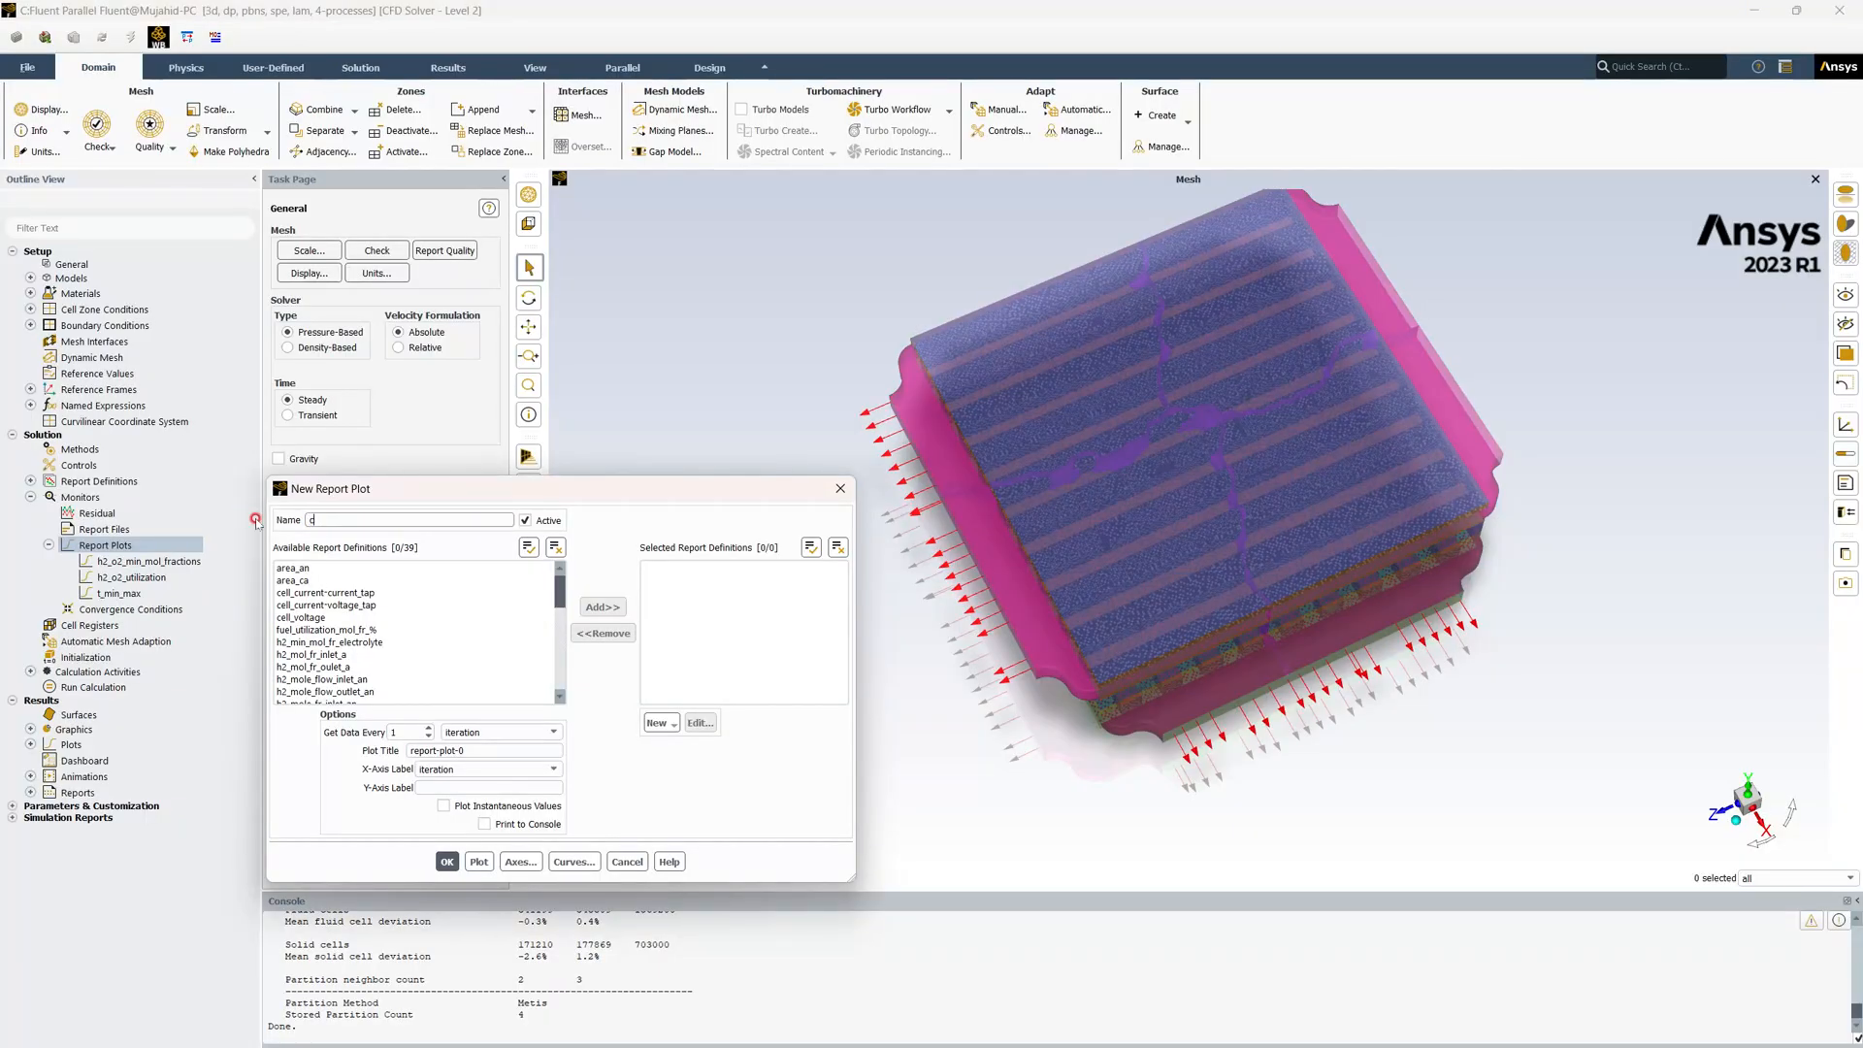
{"action": "type", "text": "urrent_on-"}
{"action": "key", "text": "BackSpace"}
{"action": "key", "text": "BackSpace"}
{"action": "key", "text": "BackSpace"}
{"action": "key", "text": "BackSpace"}
{"action": "type", "text": "ce"}
Add the report definitions cell_current-current_tap and cell_current-voltage_tap to the cell_current plot
{"action": "left_click", "coordinate": [345, 592]}
{"action": "left_click", "coordinate": [330, 605]}
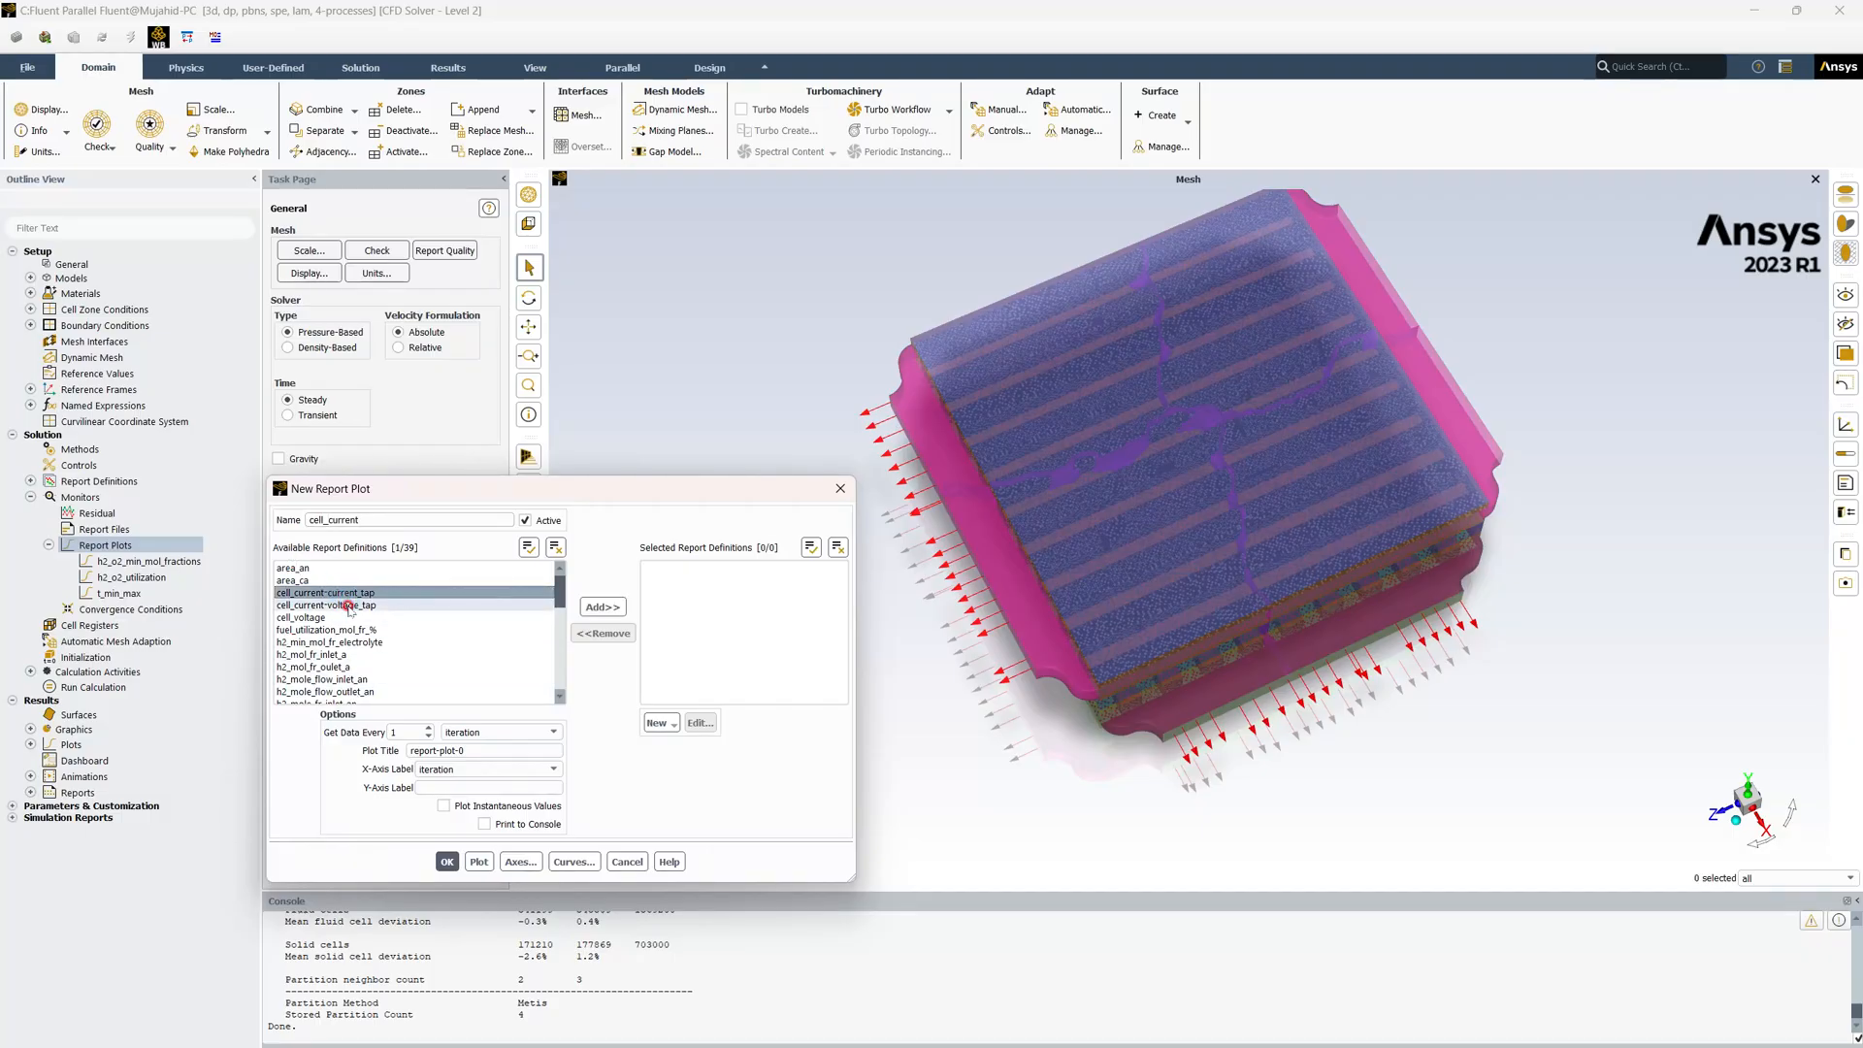
{"action": "left_click", "coordinate": [601, 606]}
Set the plot title to "Current on Taps" and create the cell current report plot
{"action": "triple_click", "coordinate": [490, 750]}
{"action": "type", "text": "Curr"}
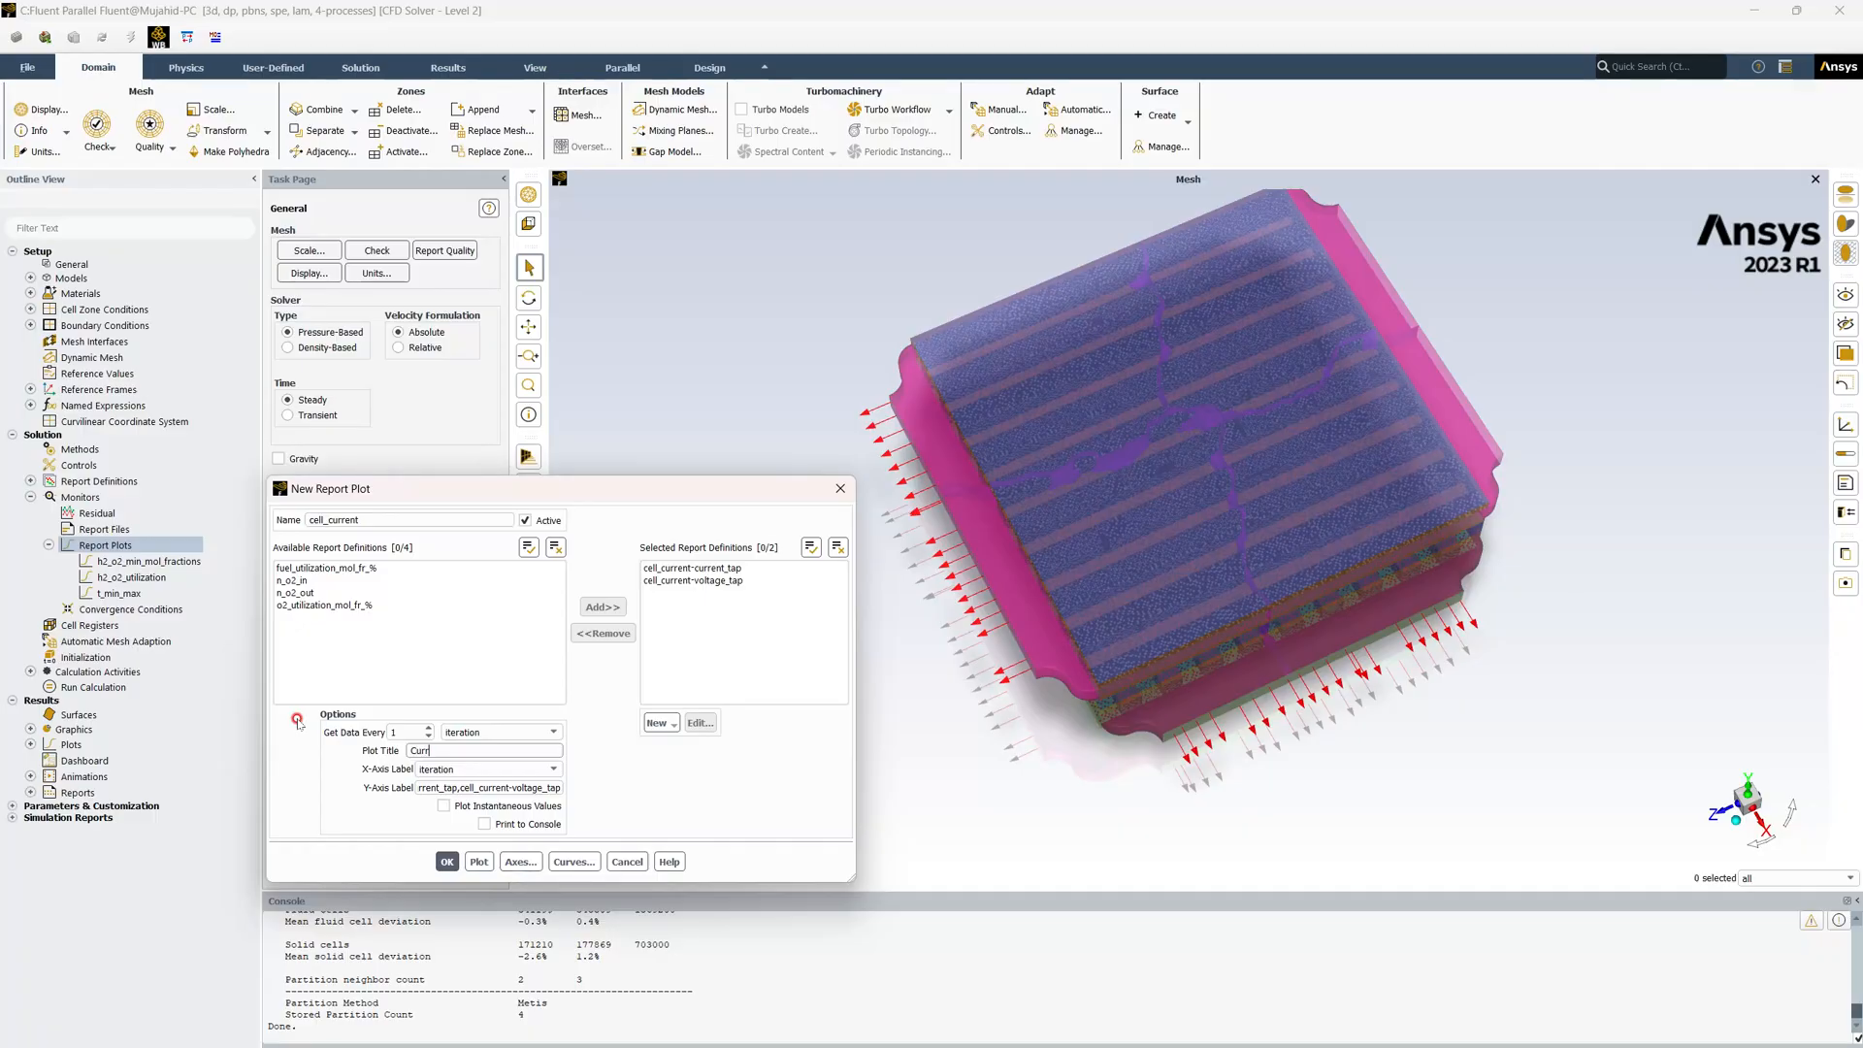
{"action": "type", "text": "ent on Taps"}
{"action": "left_click", "coordinate": [445, 860]}
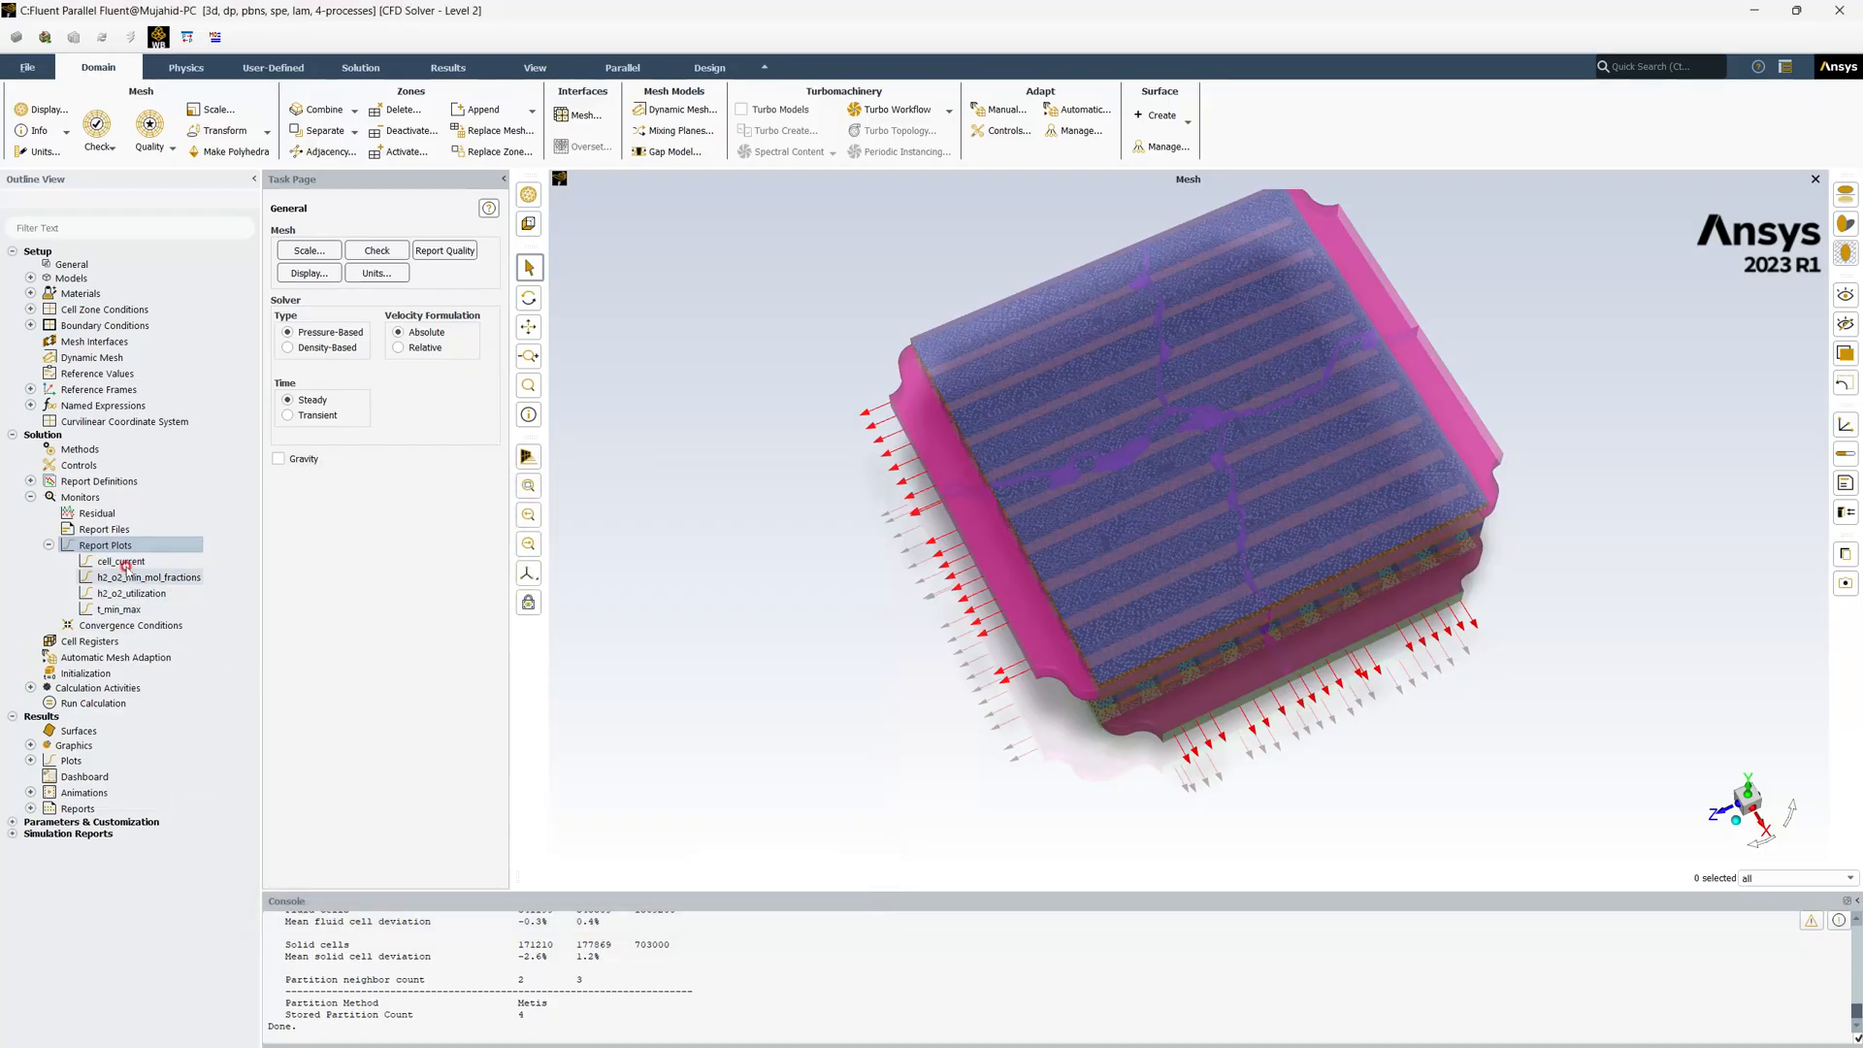
Start a new report plot named cell_voltage with the plot title "Voltage (V)"
{"action": "right_click", "coordinate": [113, 544]}
{"action": "left_click", "coordinate": [138, 568]}
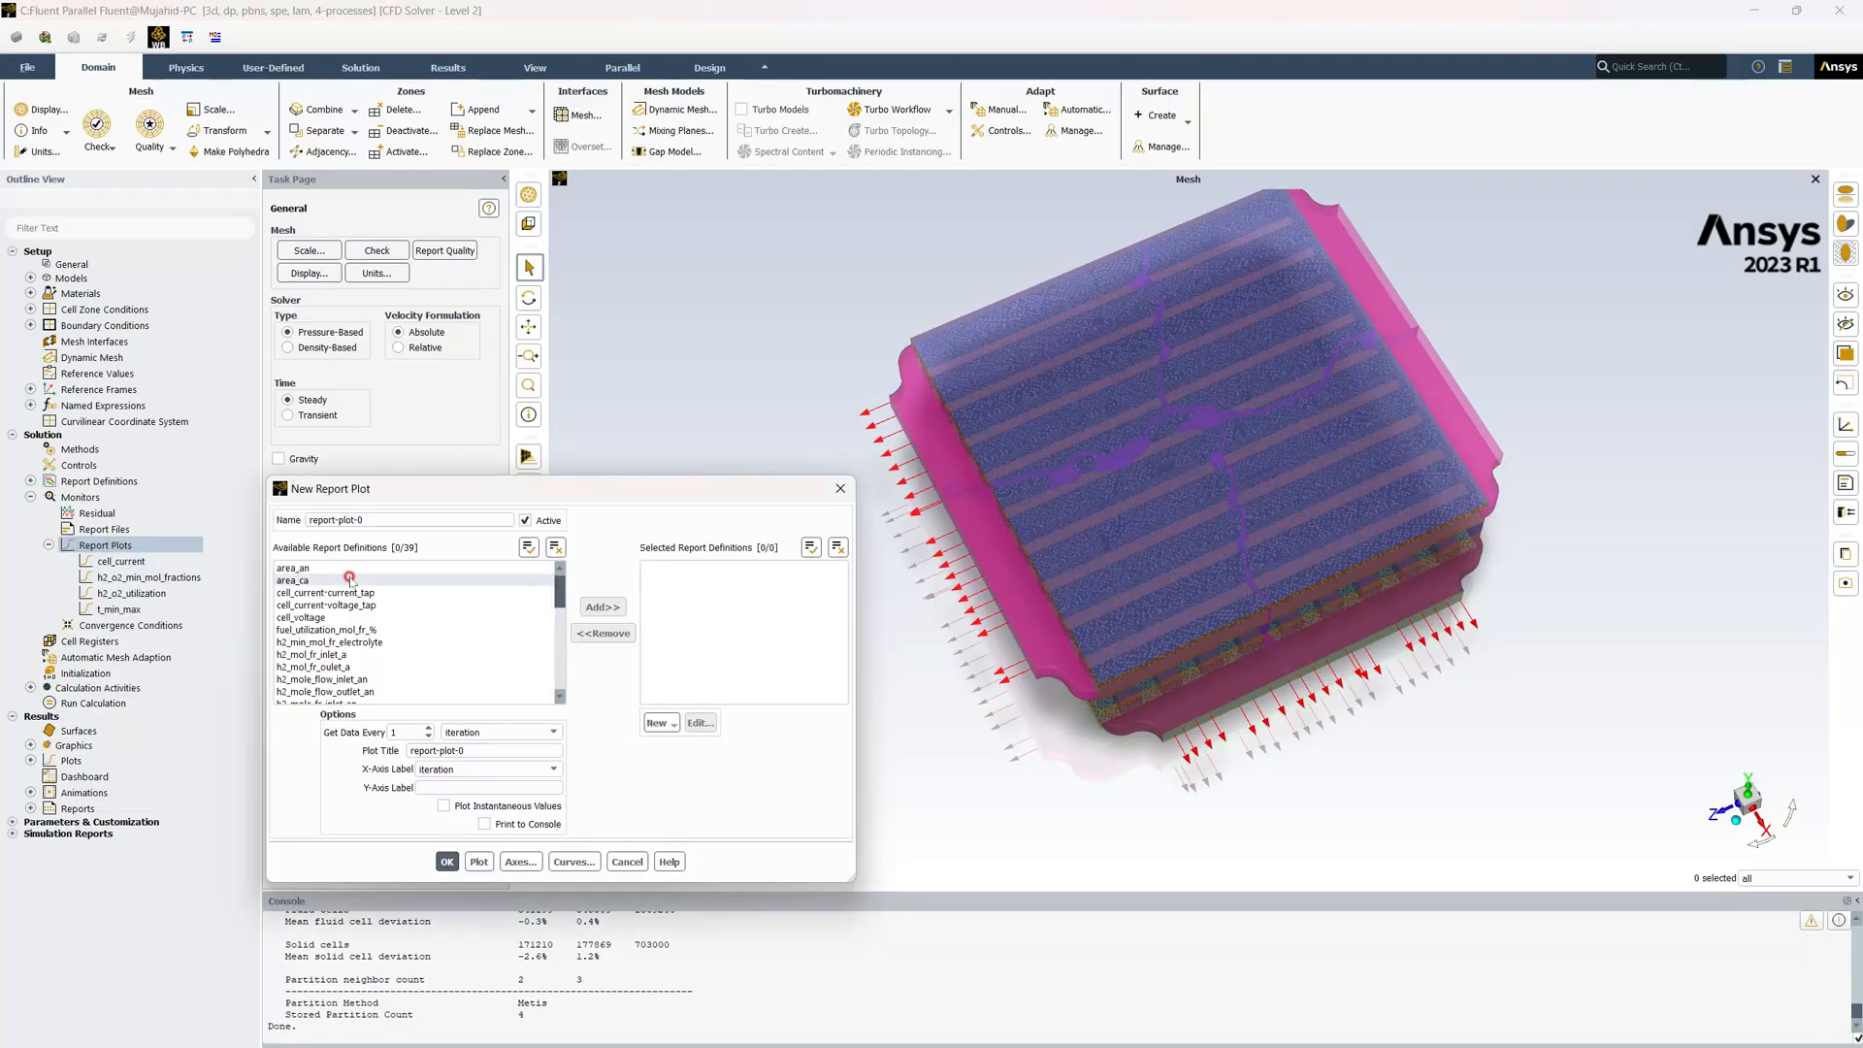
{"action": "type", "text": "cell"}
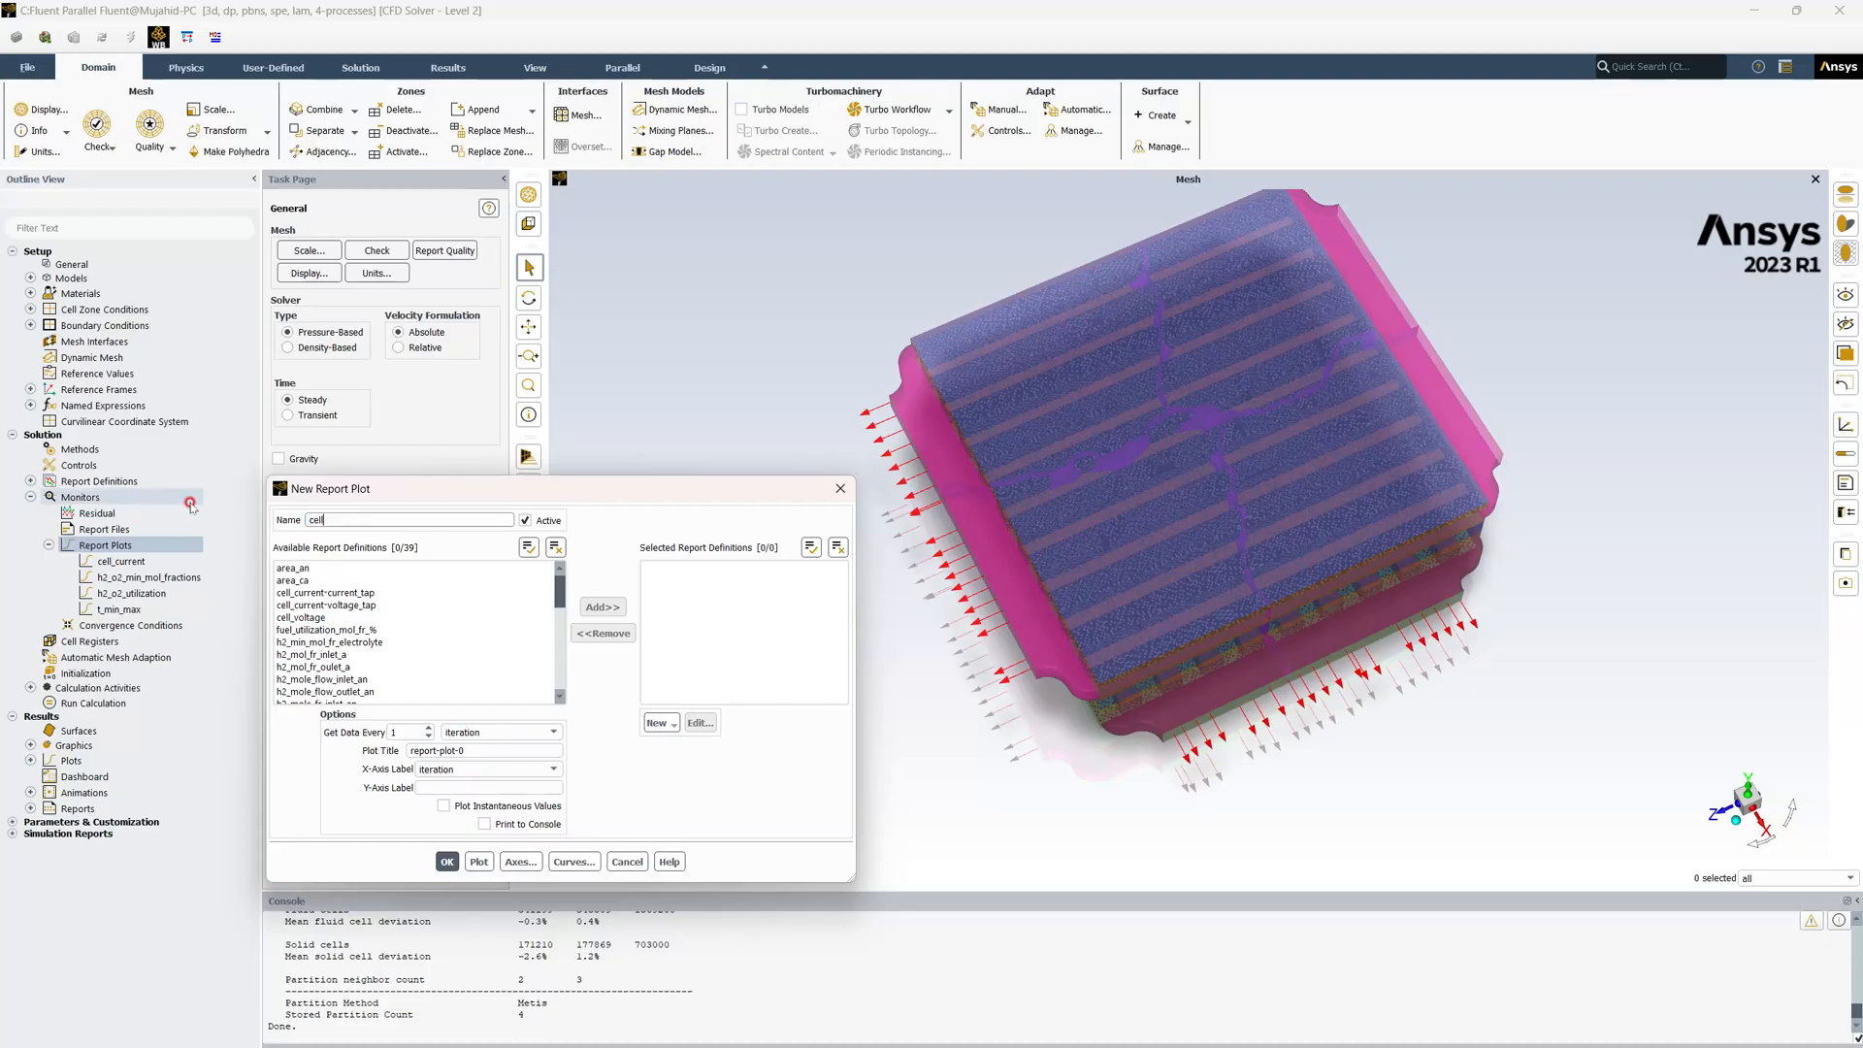
{"action": "type", "text": "_voltage"}
{"action": "left_click_drag", "start_coordinate": [487, 749], "coordinate": [295, 727]}
{"action": "type", "text": "Volta"}
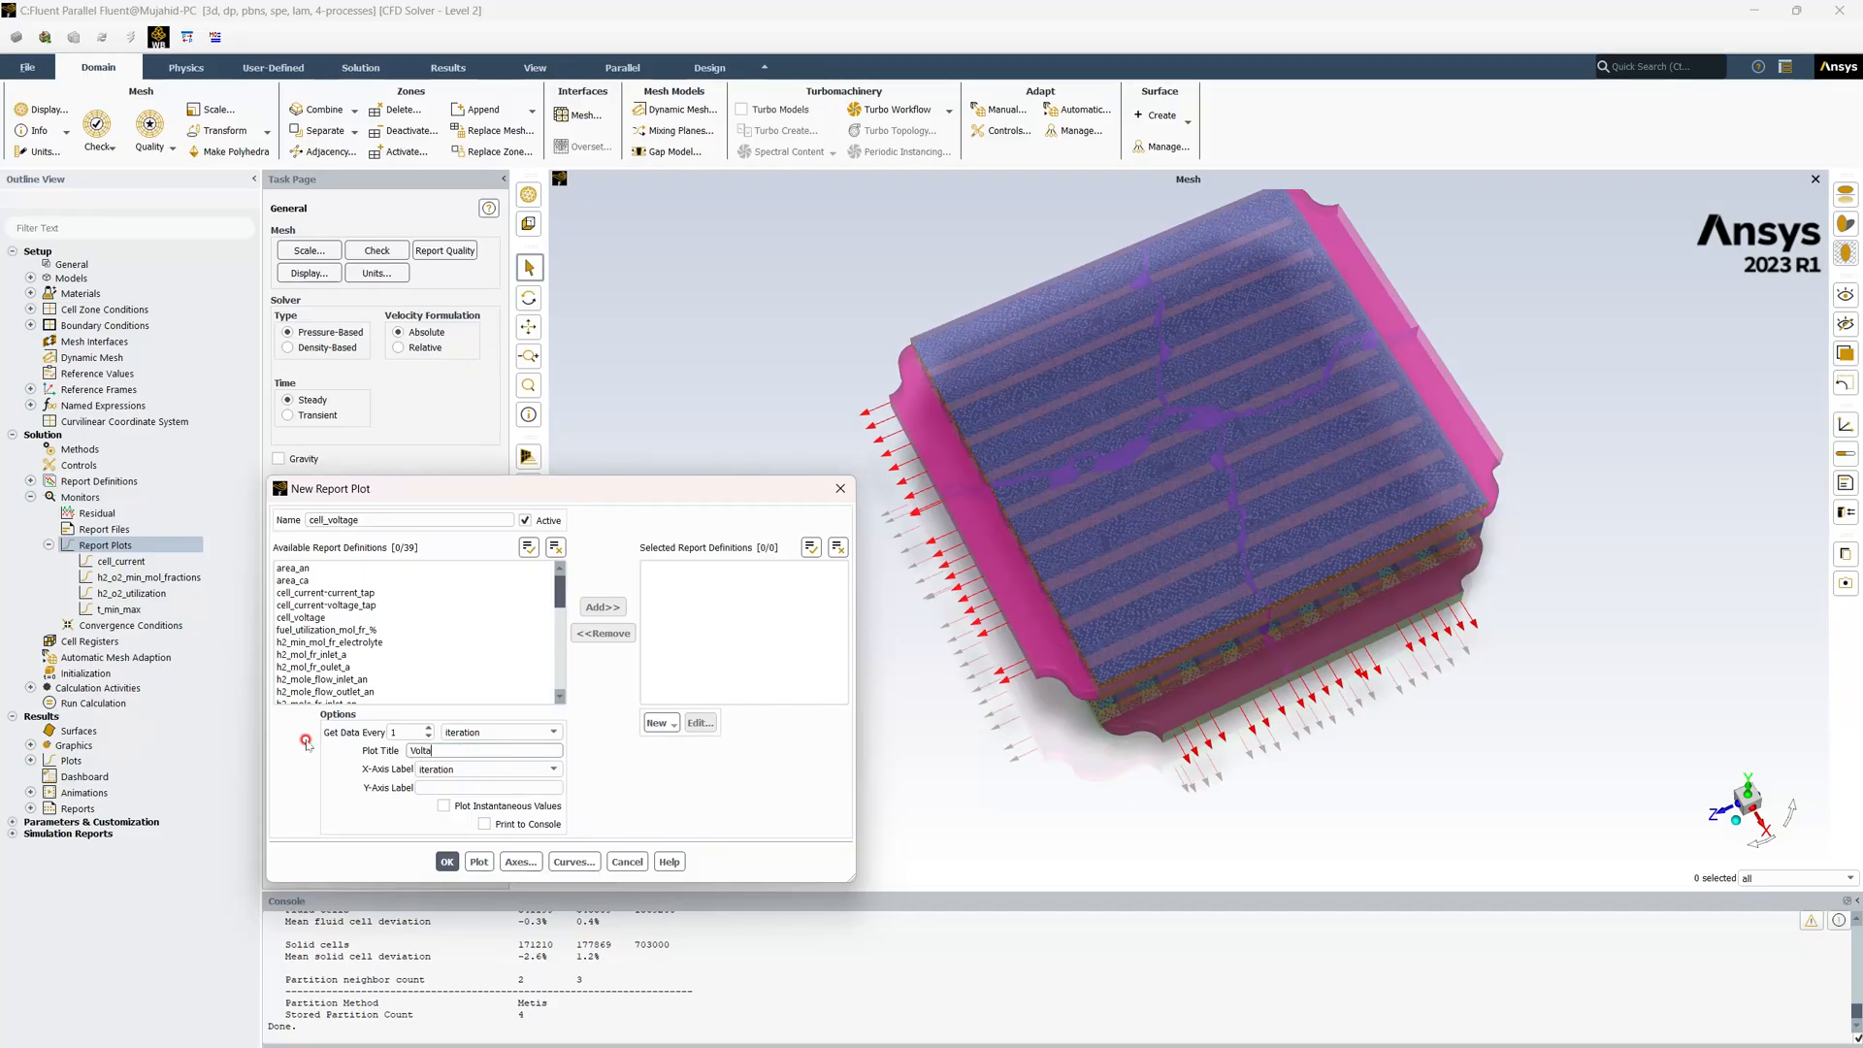
{"action": "type", "text": "ge (V"}
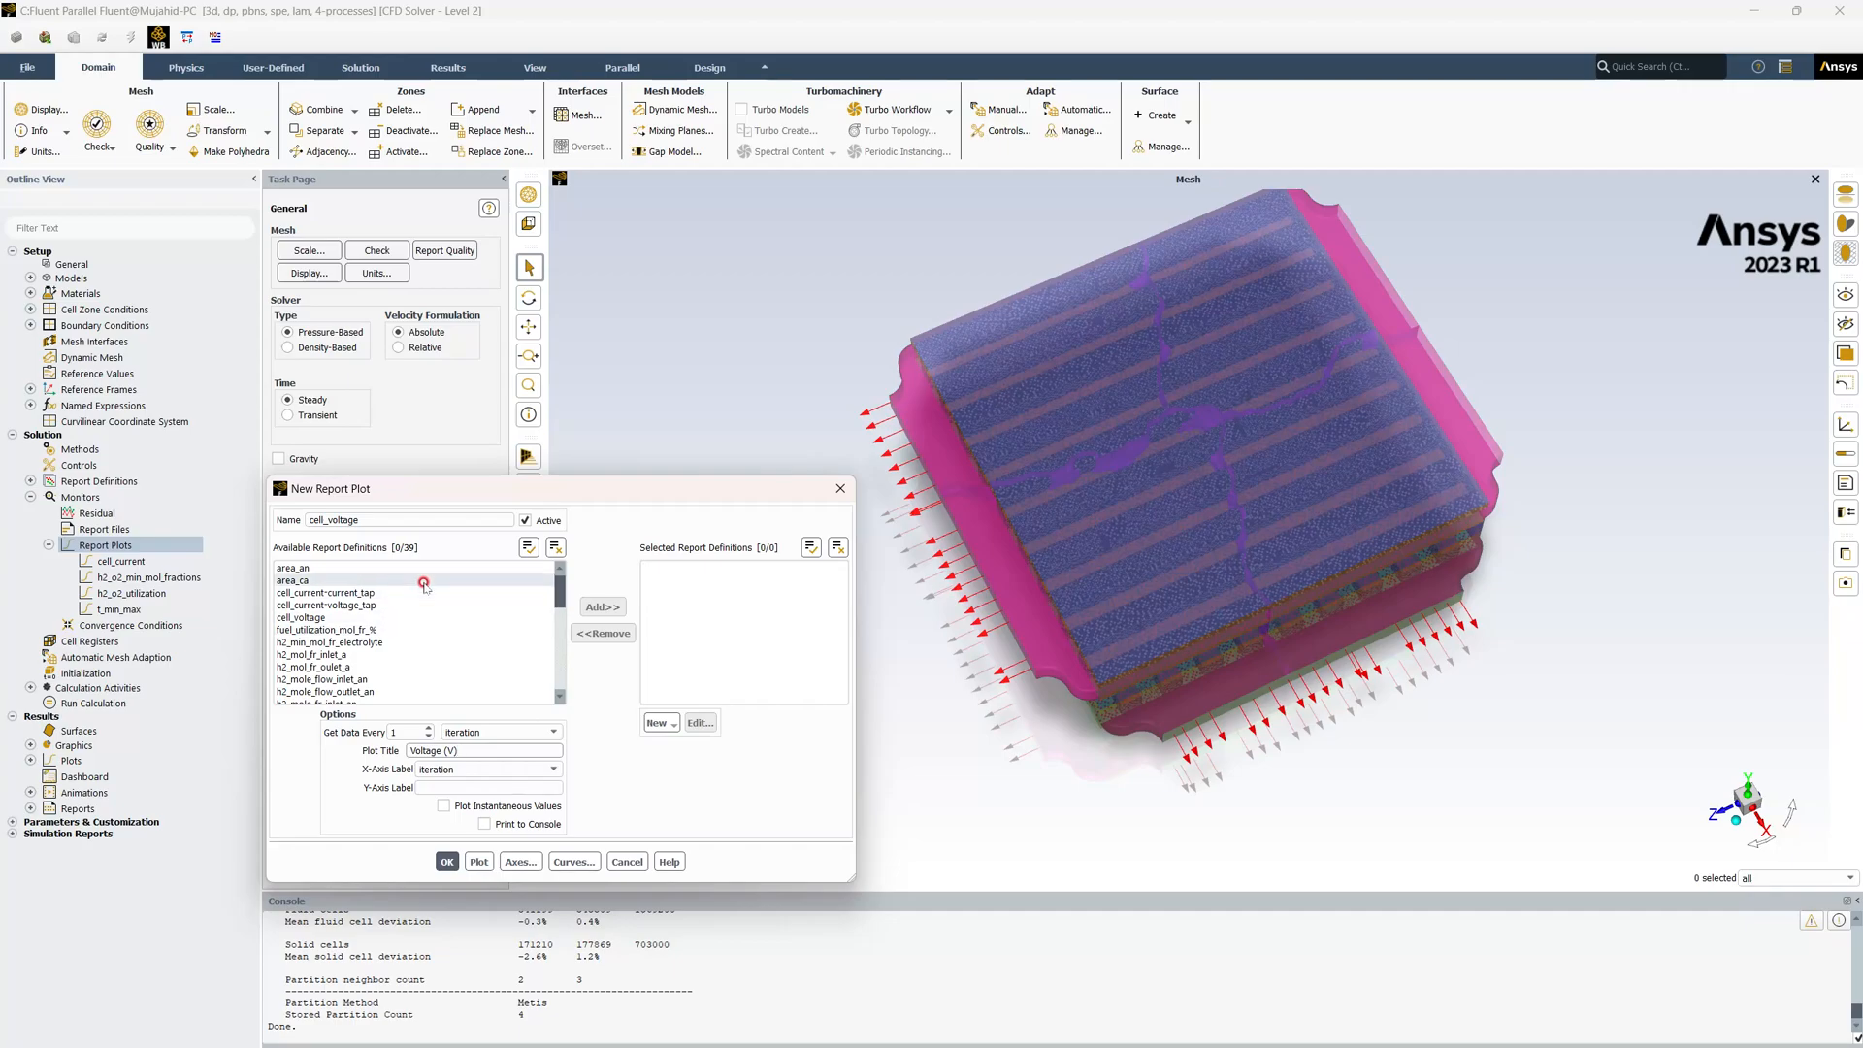
Add the cell_voltage report definition to the voltage plot and create the plot
{"action": "left_click", "coordinate": [398, 616]}
{"action": "left_click", "coordinate": [602, 606]}
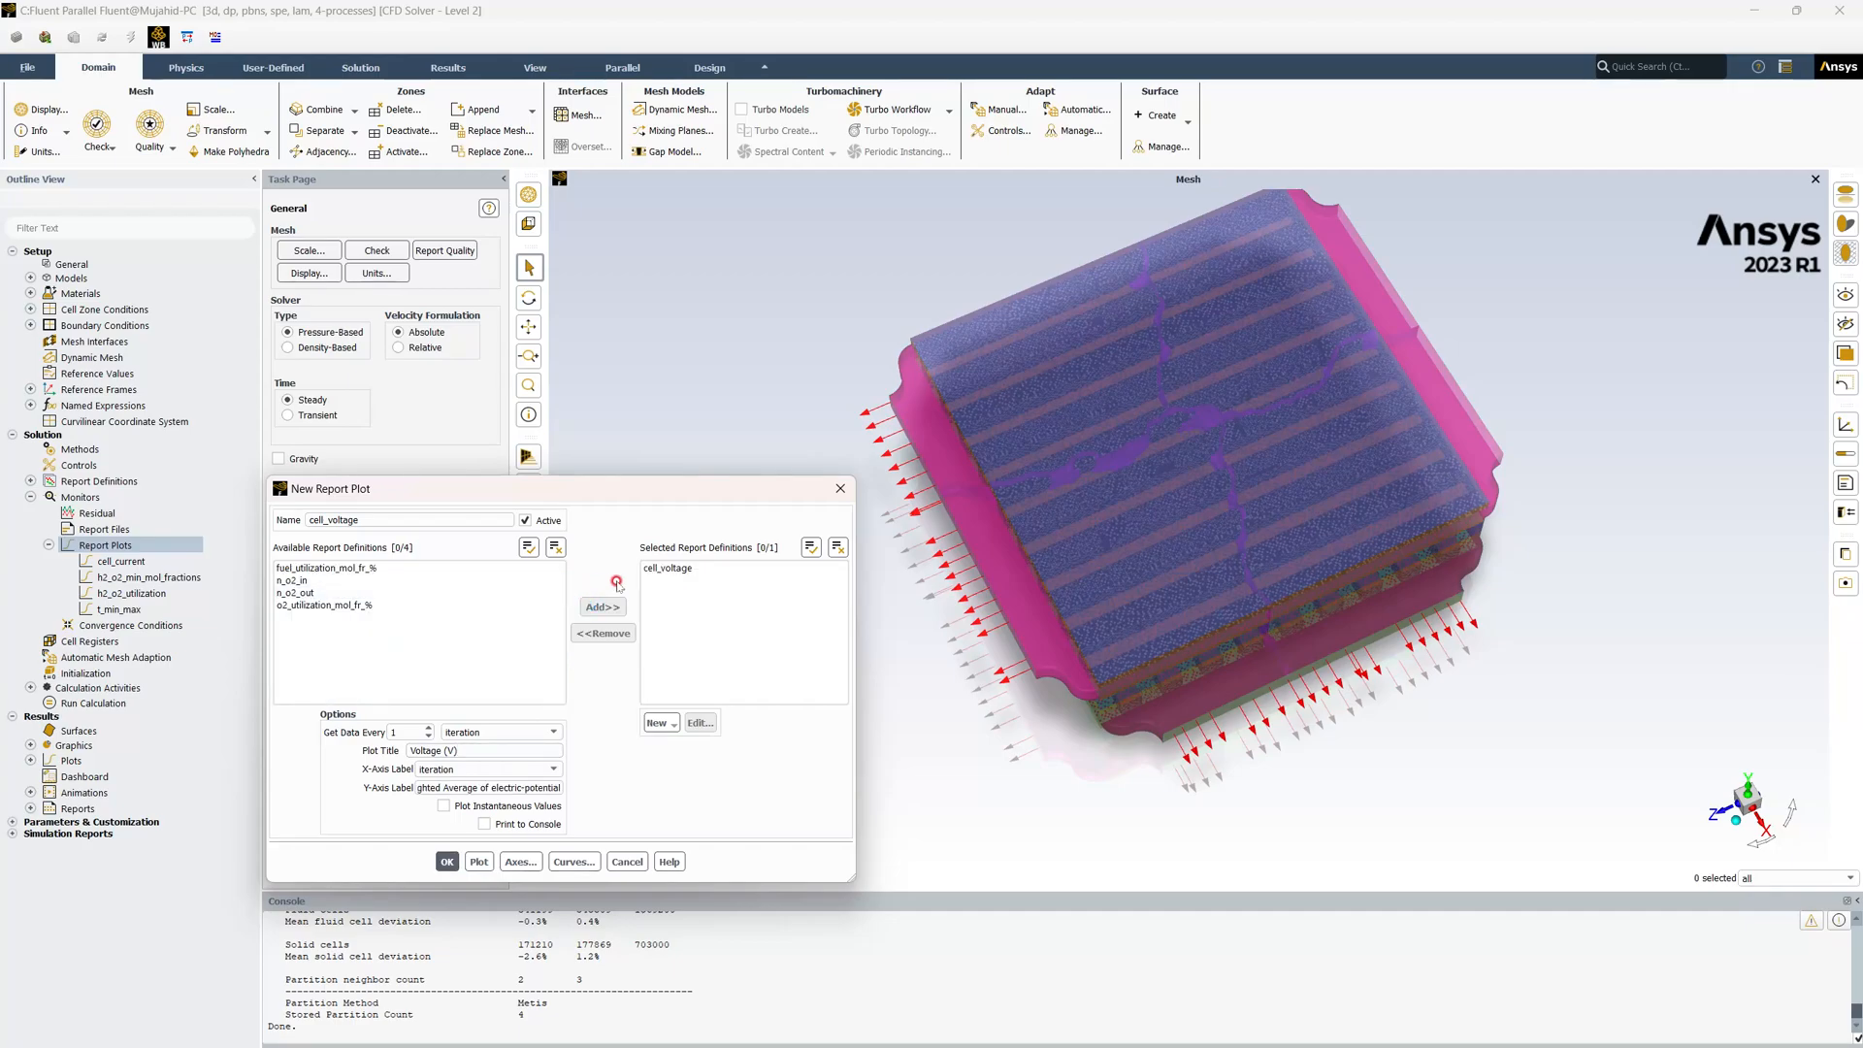
{"action": "left_click", "coordinate": [446, 862]}
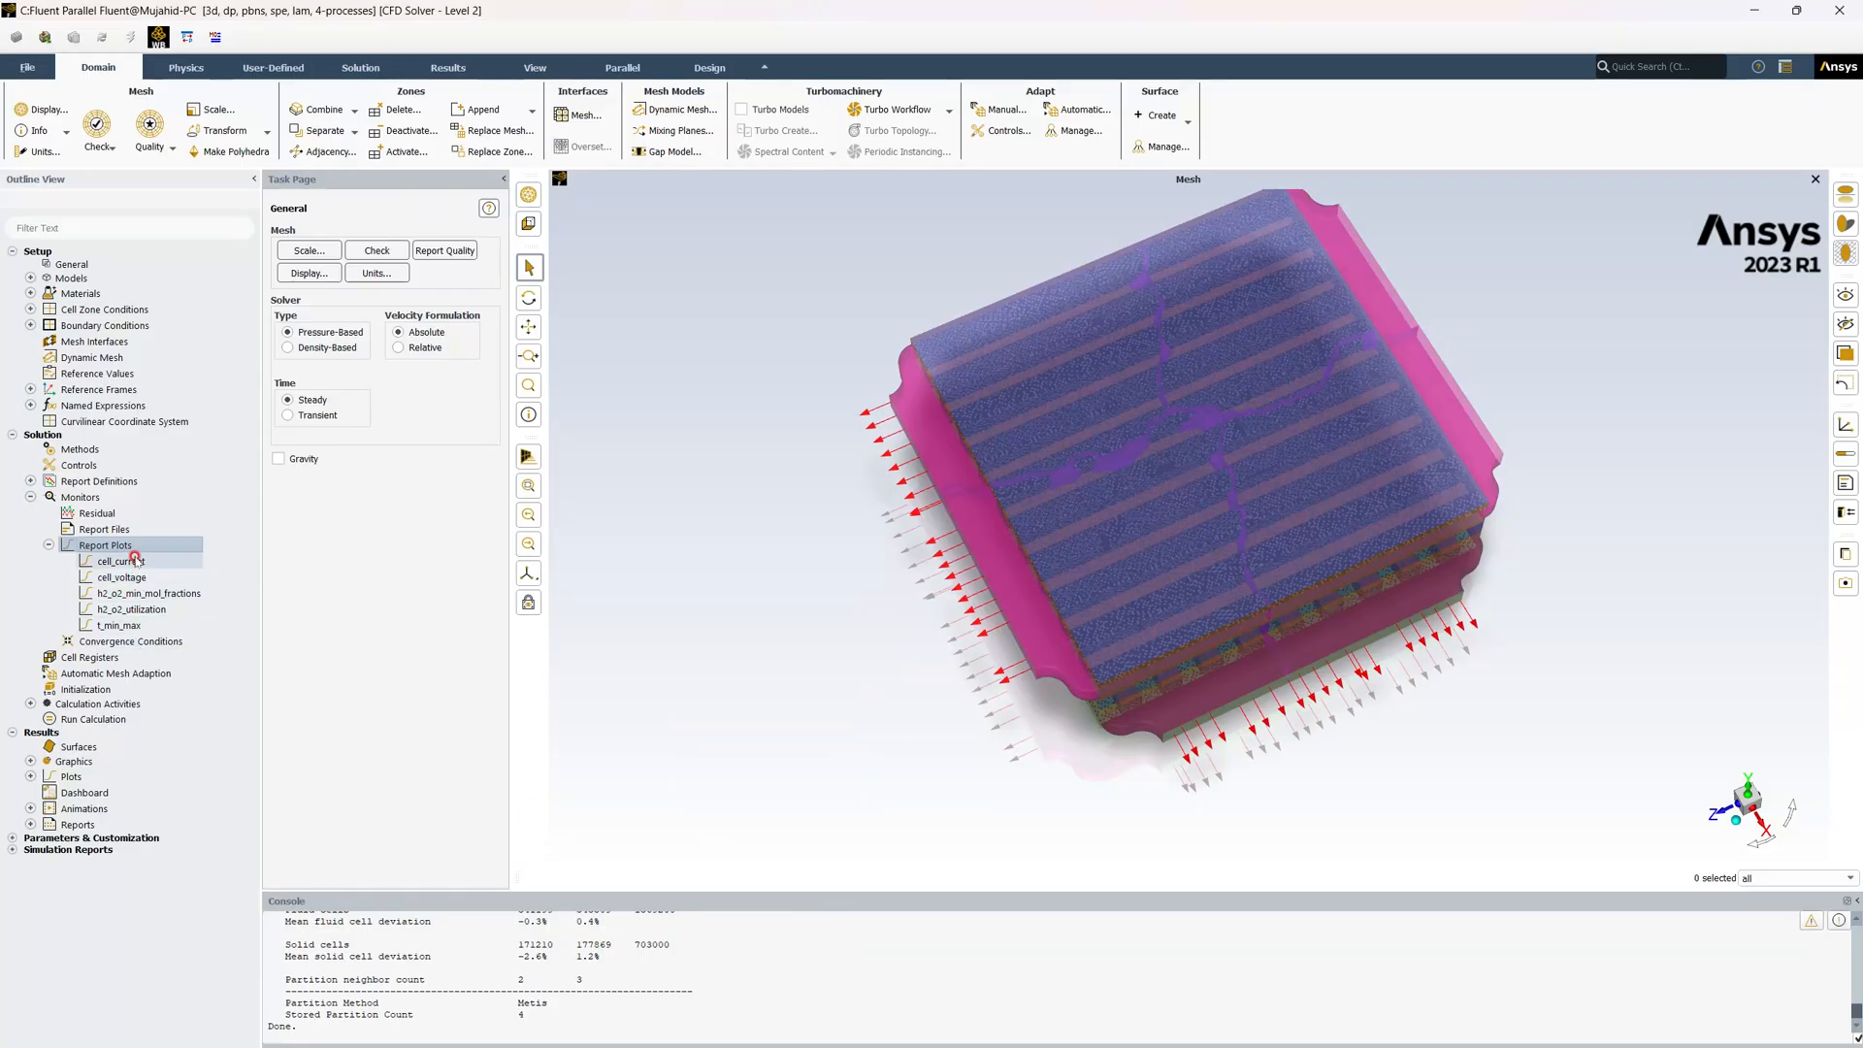
Start a new report file and add cell_current-current_tap, cell_current-voltage_tap and cell_voltage to it
{"action": "double_click", "coordinate": [117, 529]}
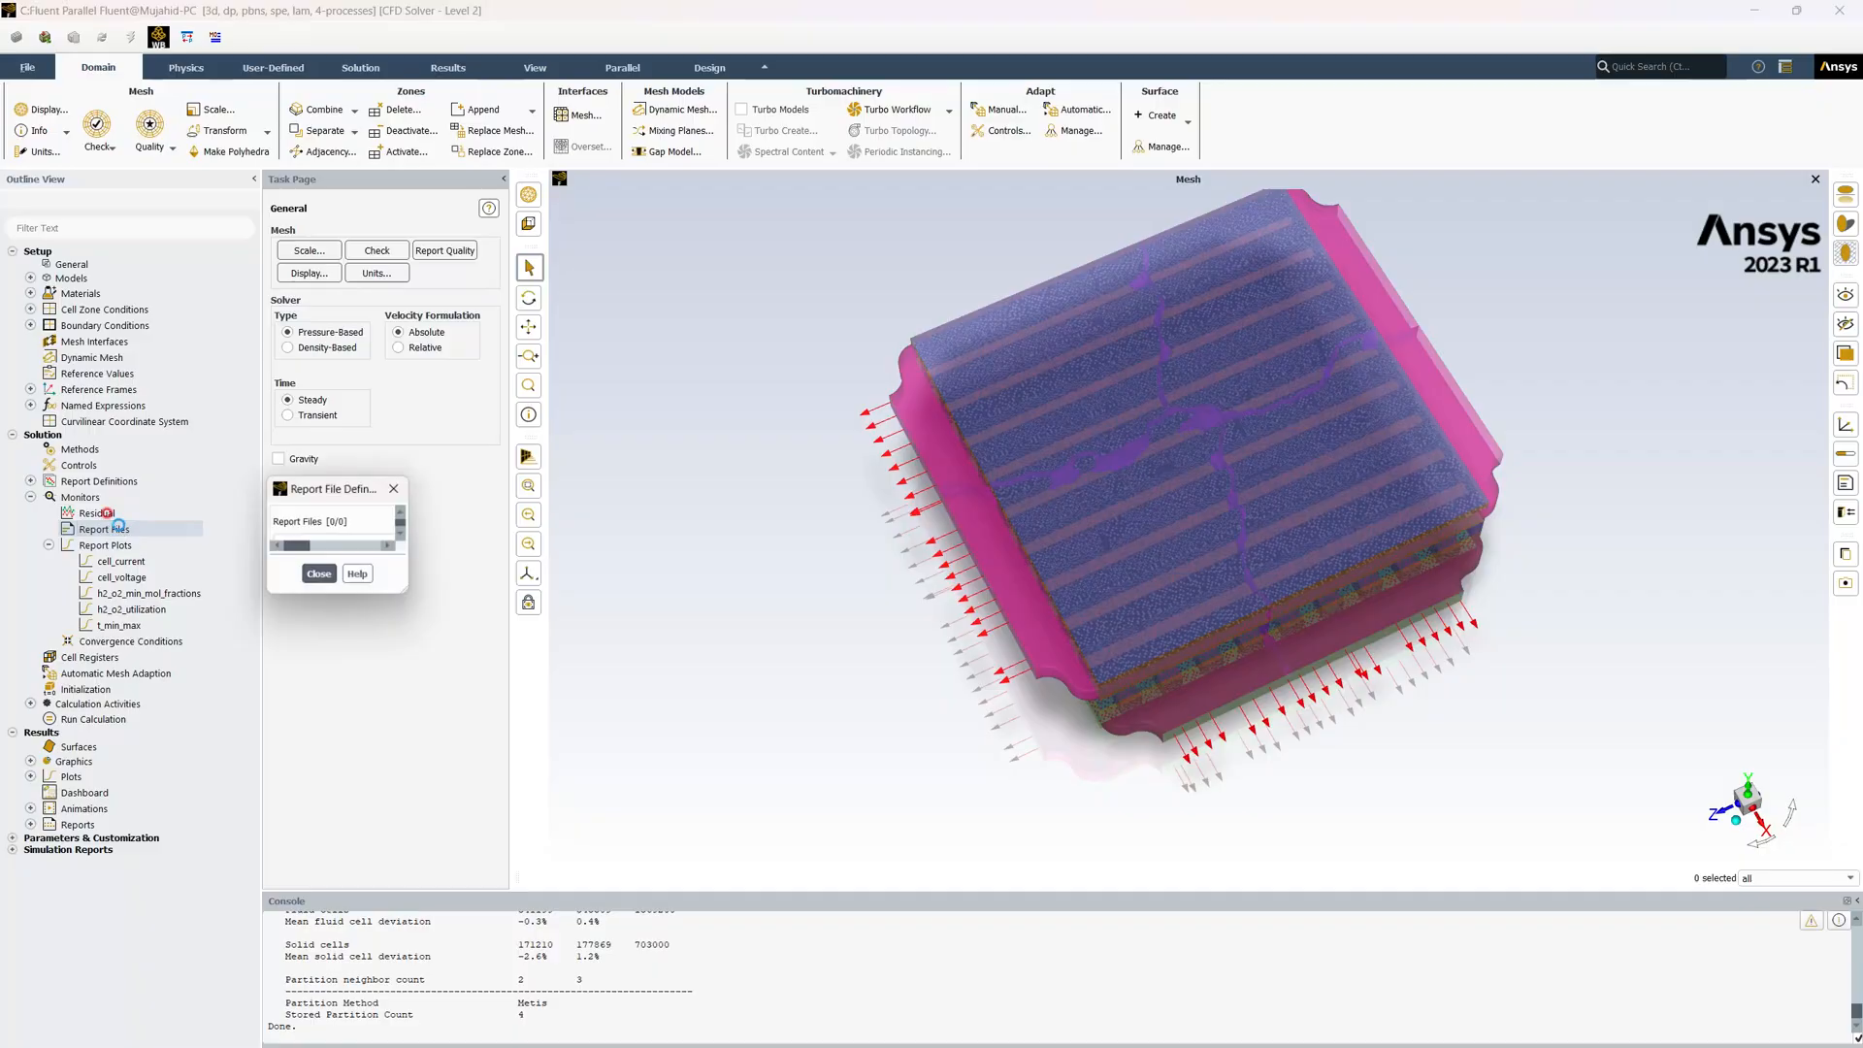
{"action": "left_click", "coordinate": [284, 660]}
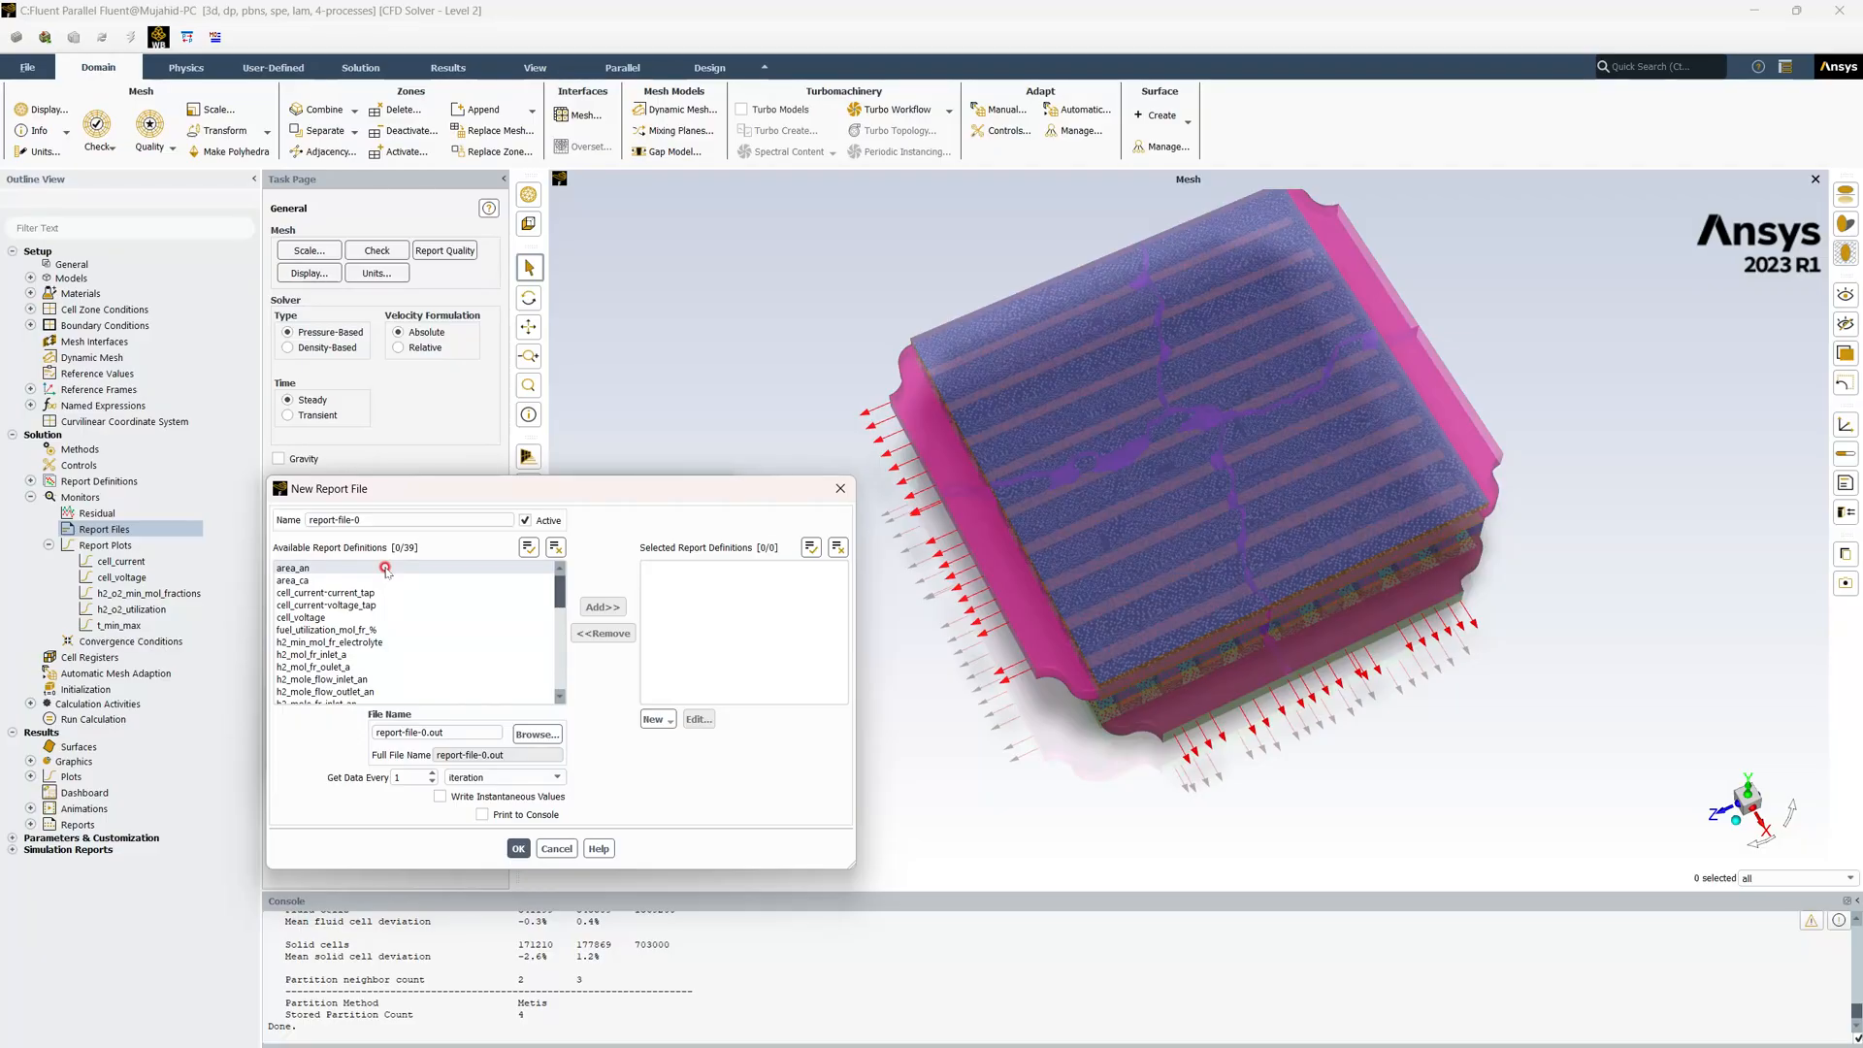
{"action": "left_click", "coordinate": [365, 592]}
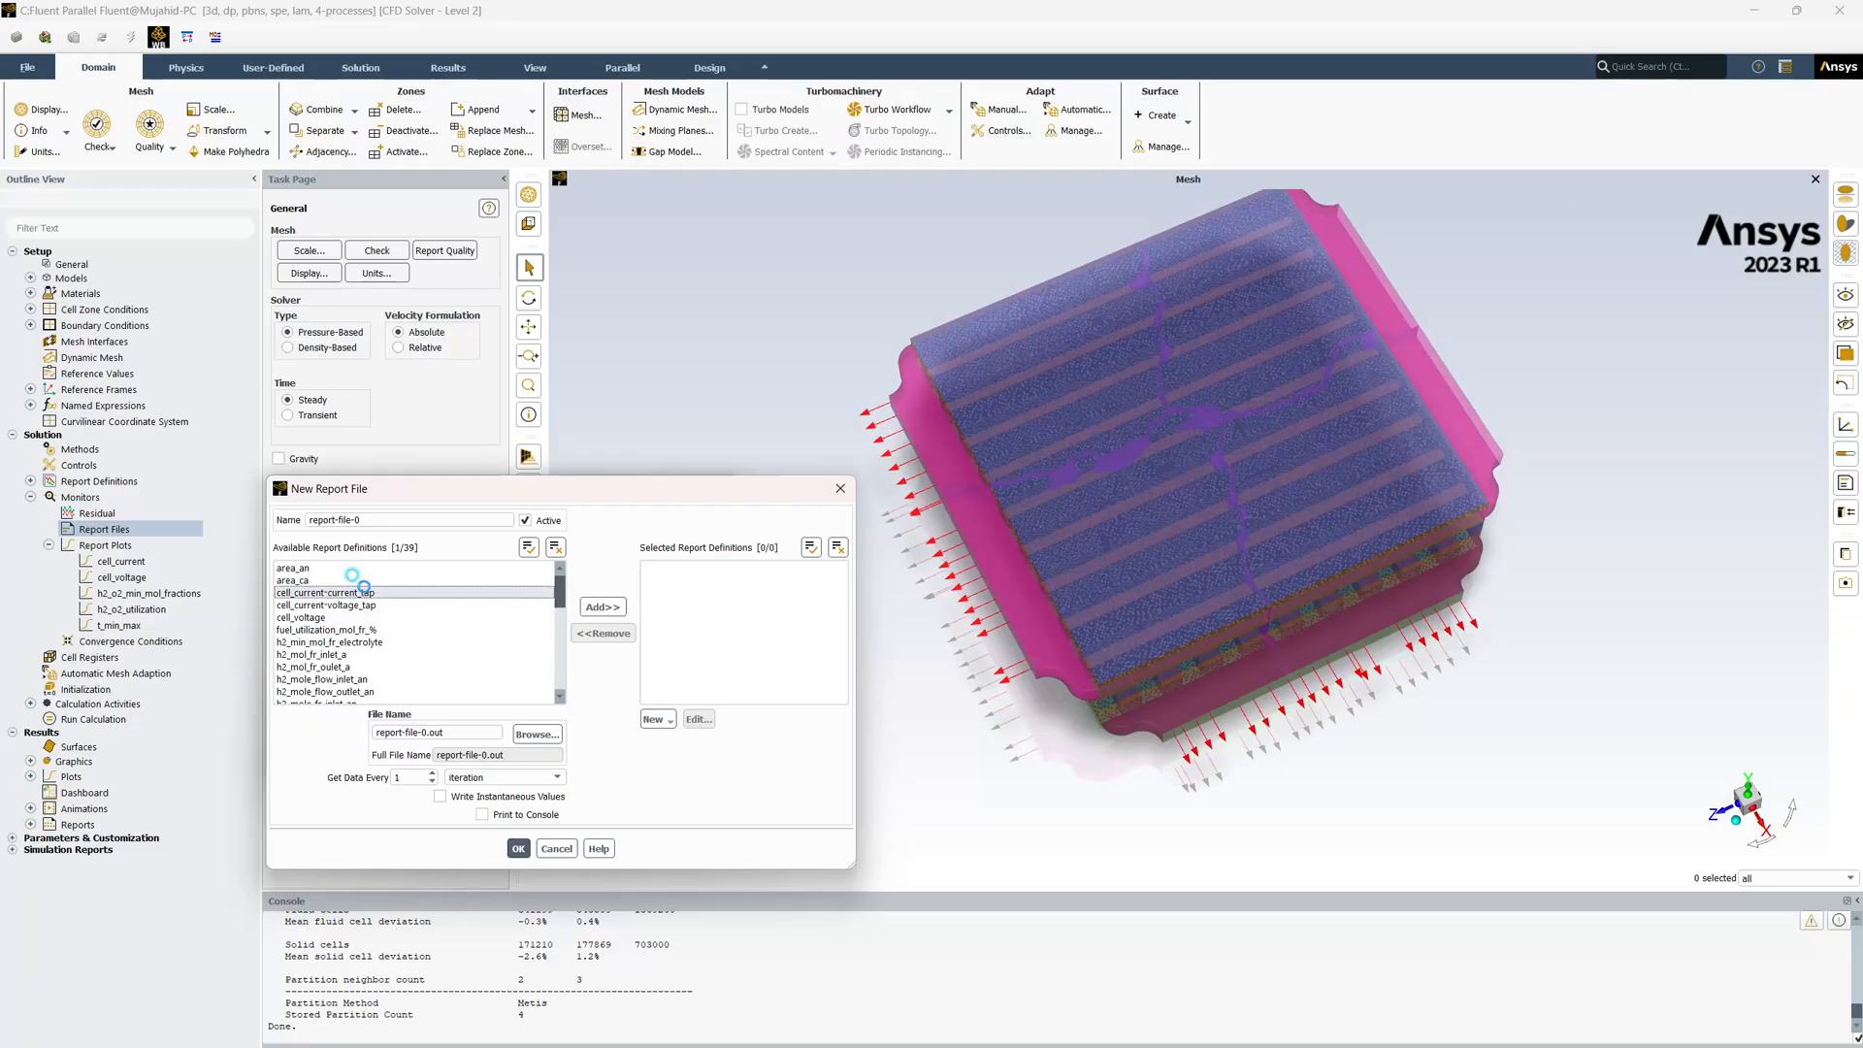
{"action": "left_click", "coordinate": [353, 606]}
{"action": "left_click", "coordinate": [356, 618]}
{"action": "left_click", "coordinate": [601, 606]}
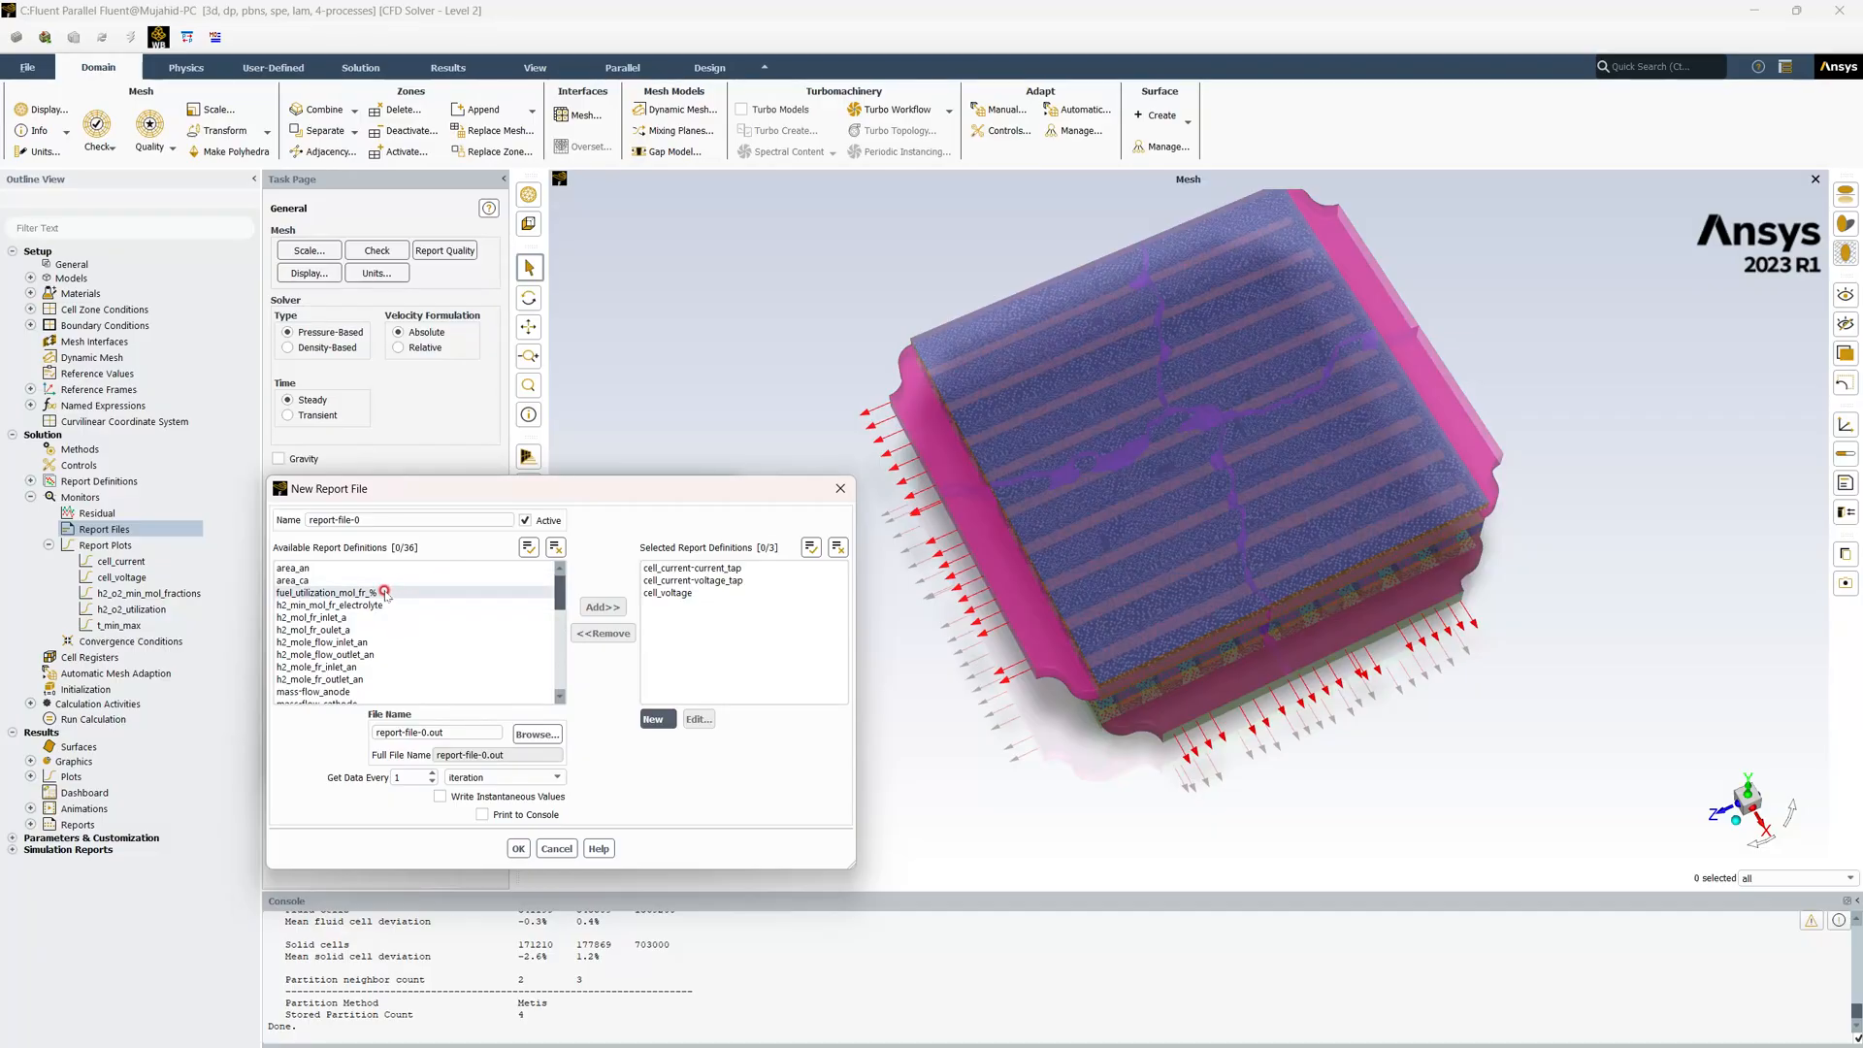
Add the report definitions fuel_utilization_mol_fr_% and o2_utilization_mol_fr_% to the report file
{"action": "left_click", "coordinate": [385, 592]}
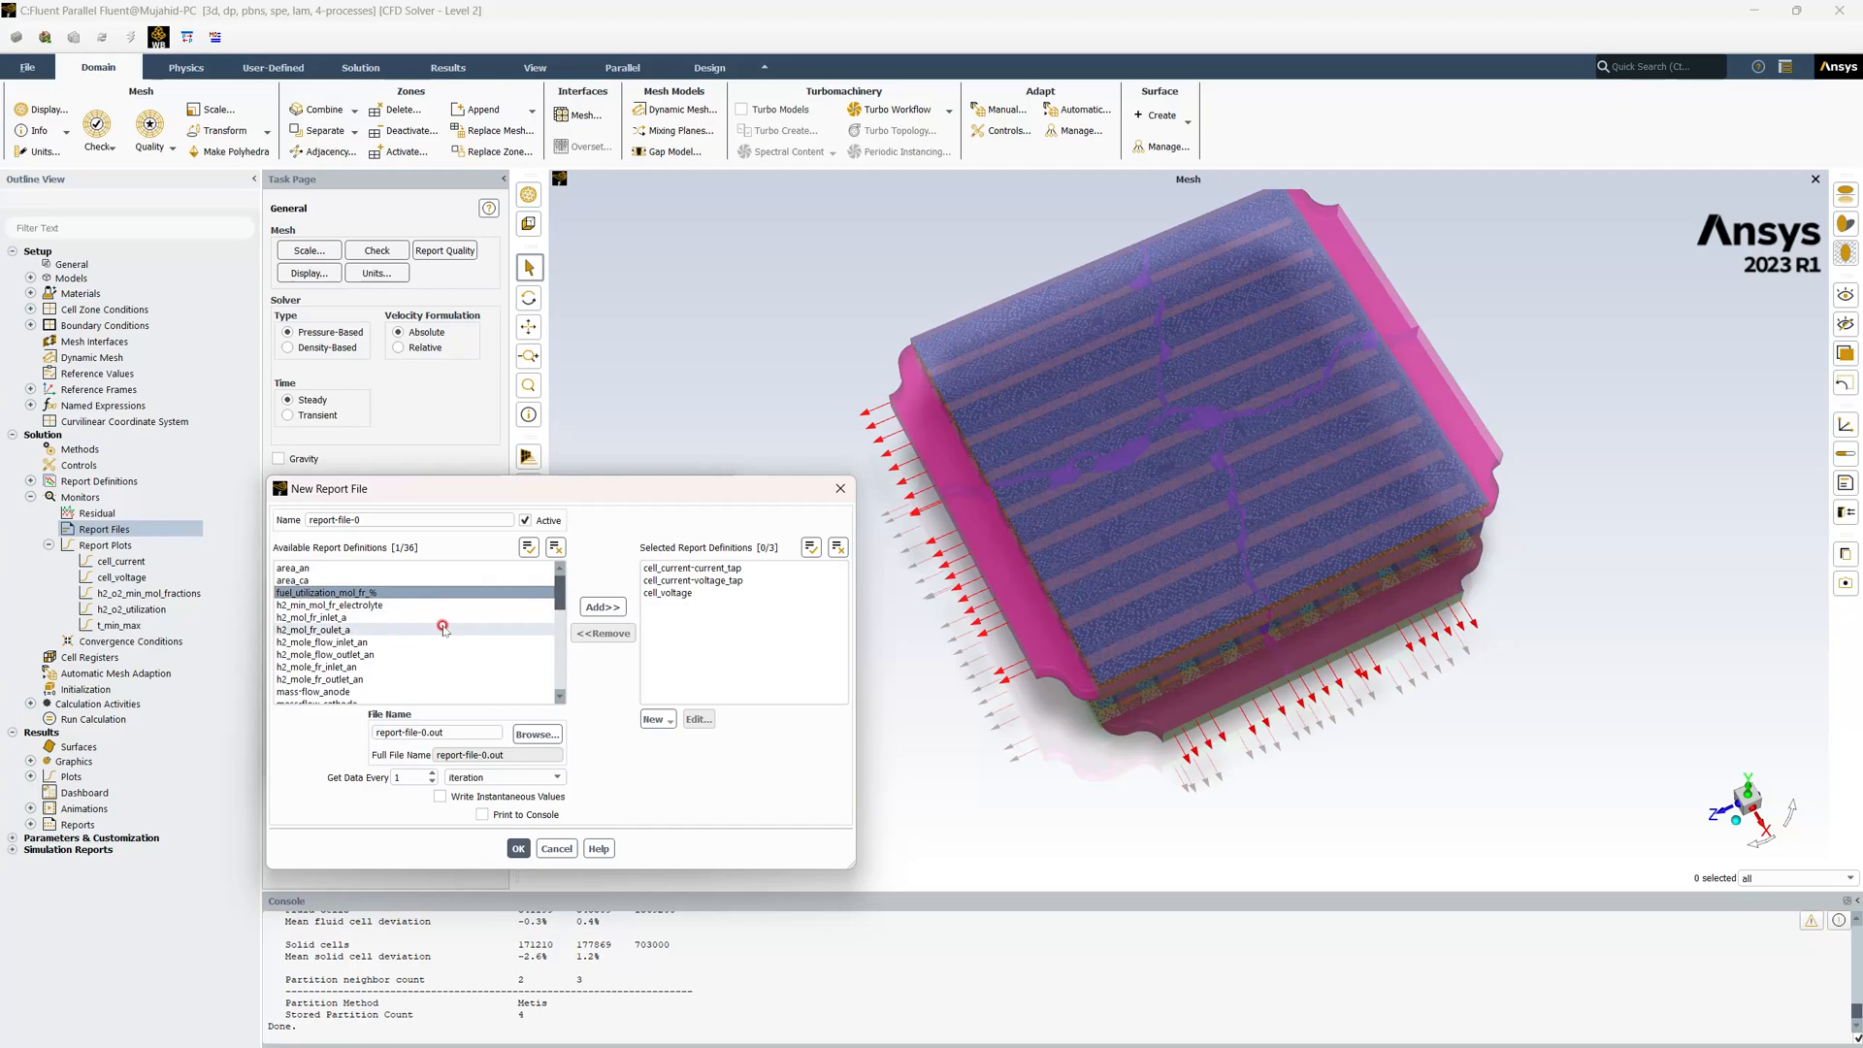
{"action": "scroll", "coordinate": [443, 626], "scroll_direction": "down", "scroll_amount": 2}
{"action": "scroll", "coordinate": [441, 636], "scroll_direction": "up", "scroll_amount": 2}
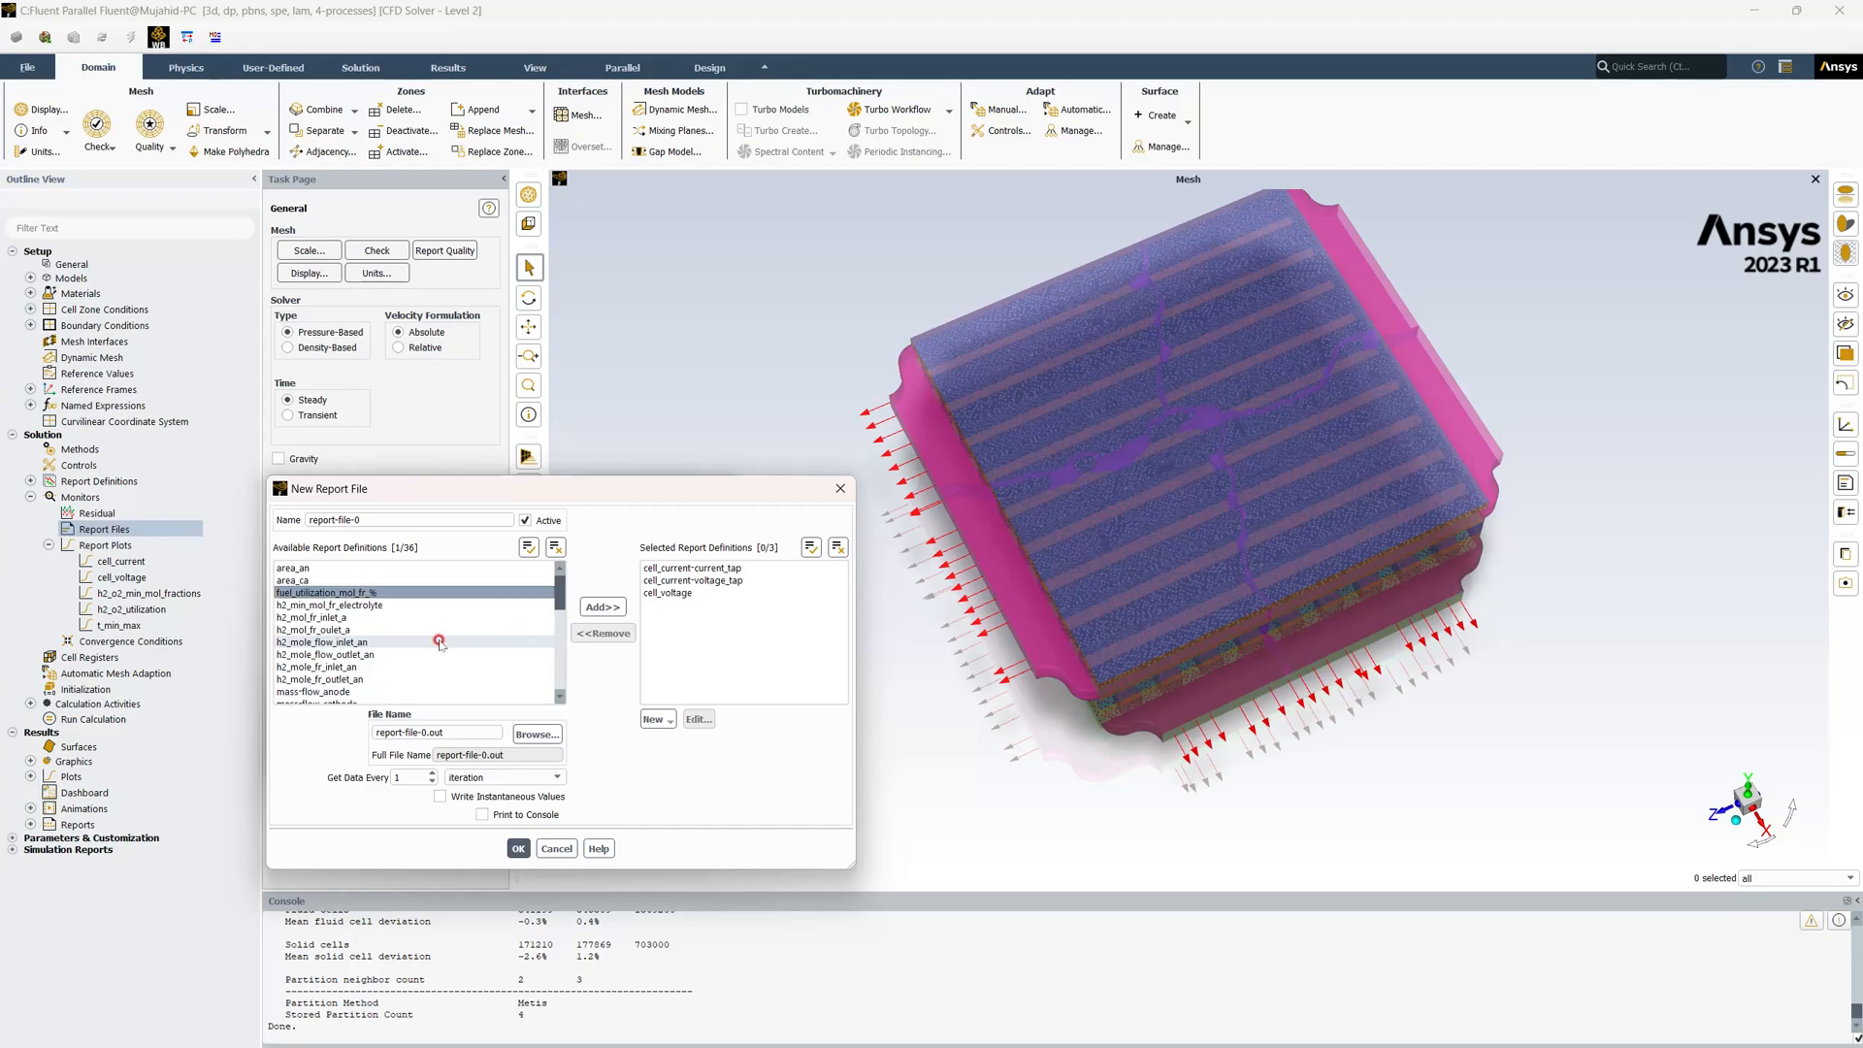
{"action": "scroll", "coordinate": [439, 635], "scroll_direction": "down", "scroll_amount": 4}
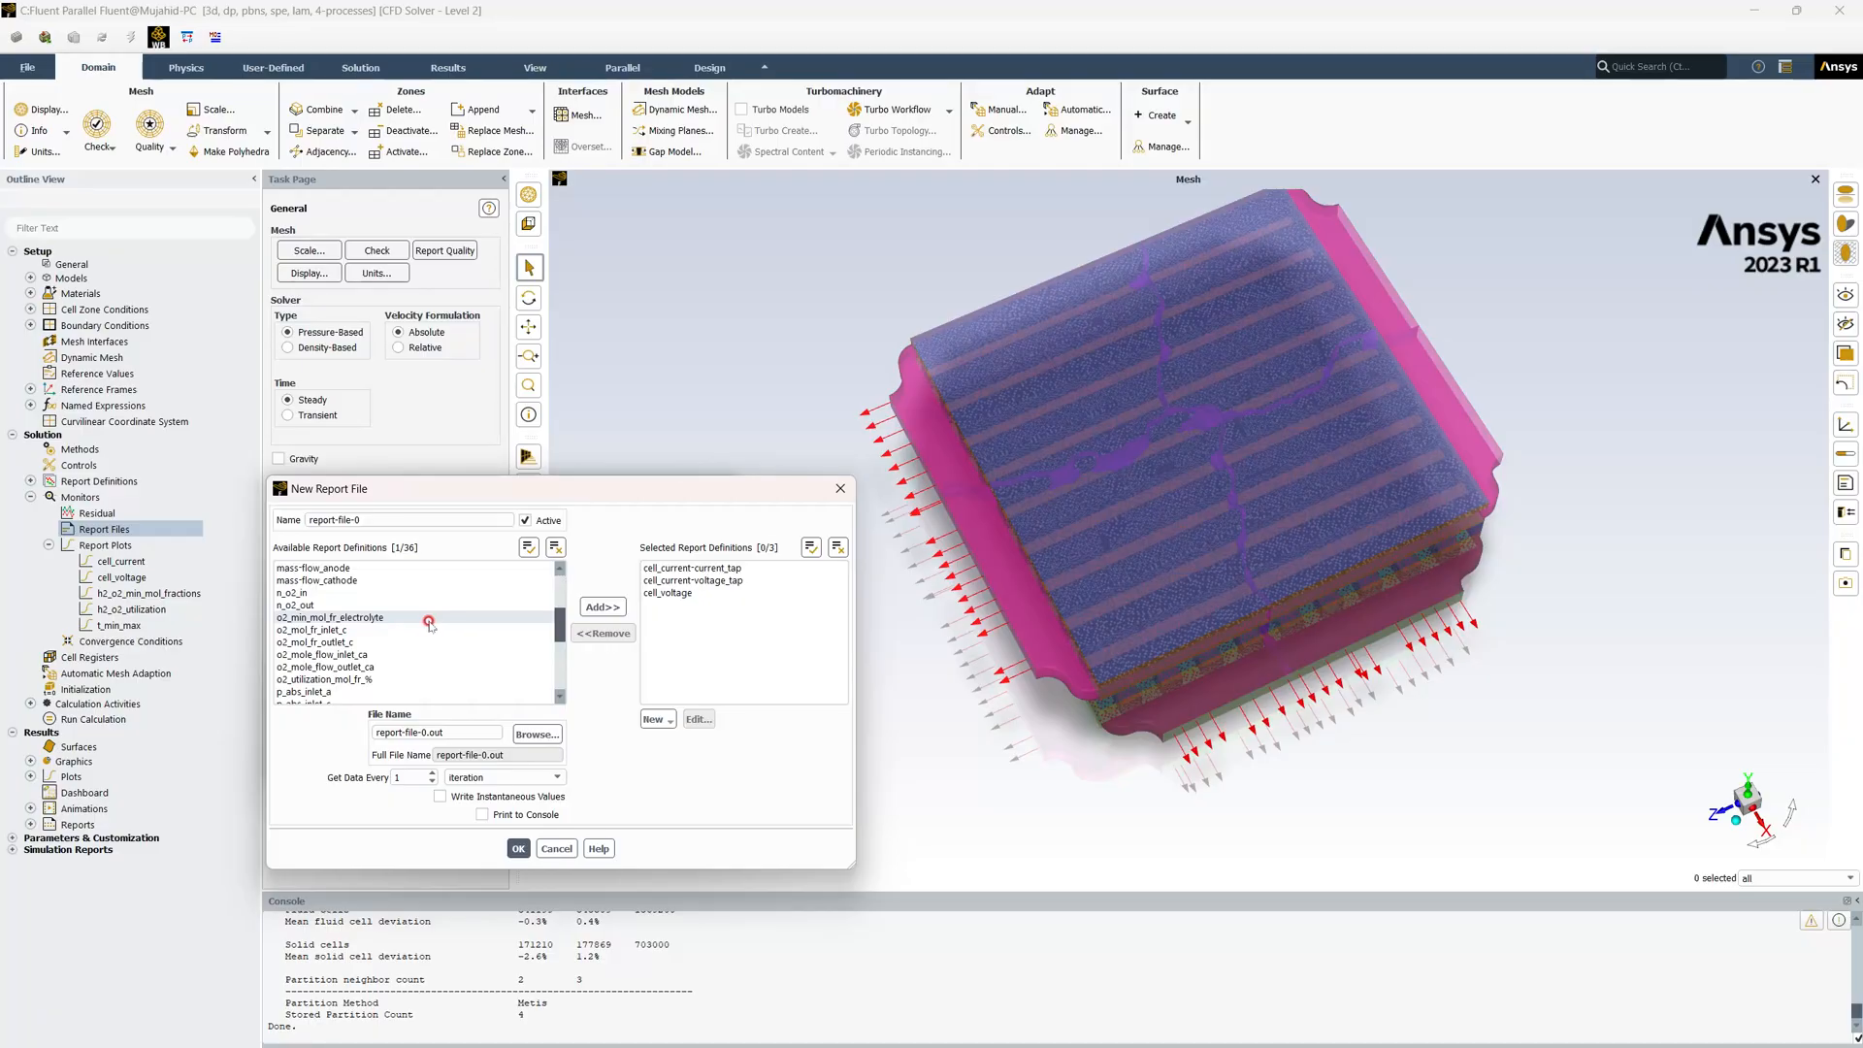
{"action": "scroll", "coordinate": [429, 623], "scroll_direction": "down", "scroll_amount": 2}
{"action": "left_click", "coordinate": [429, 619]}
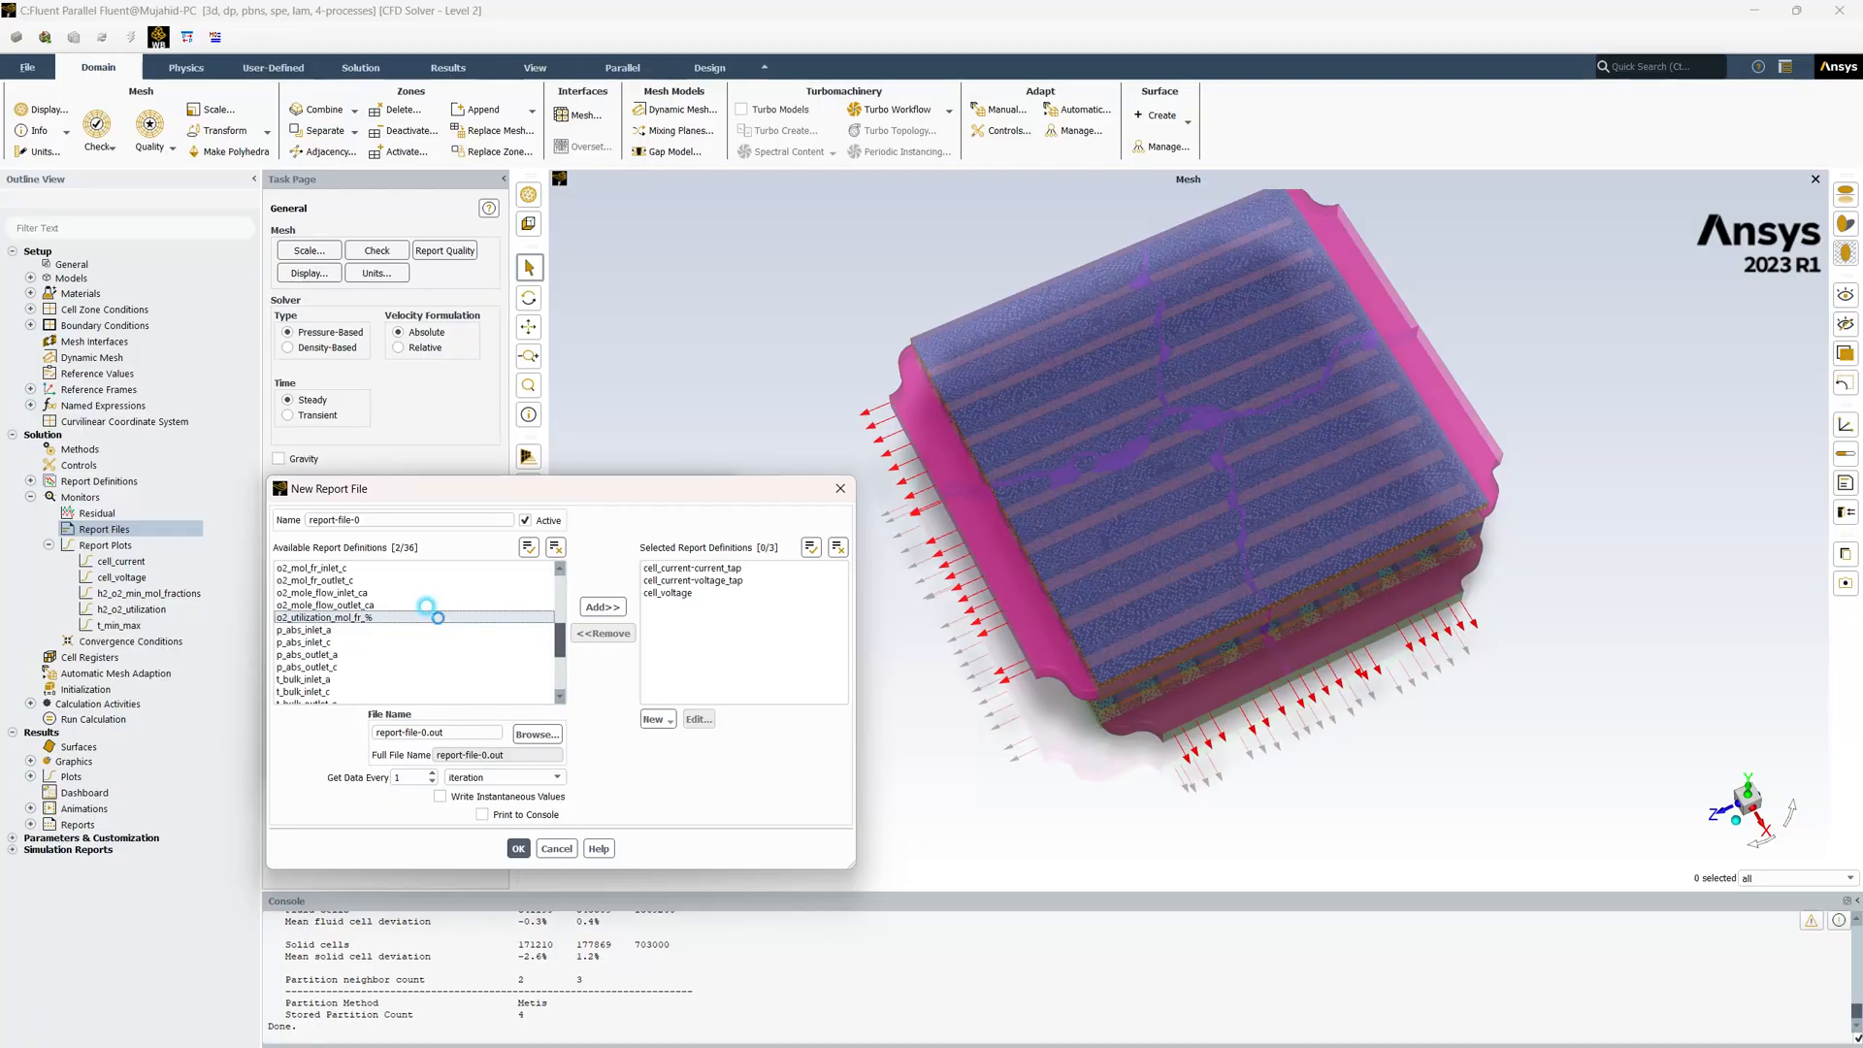
{"action": "left_click", "coordinate": [602, 607]}
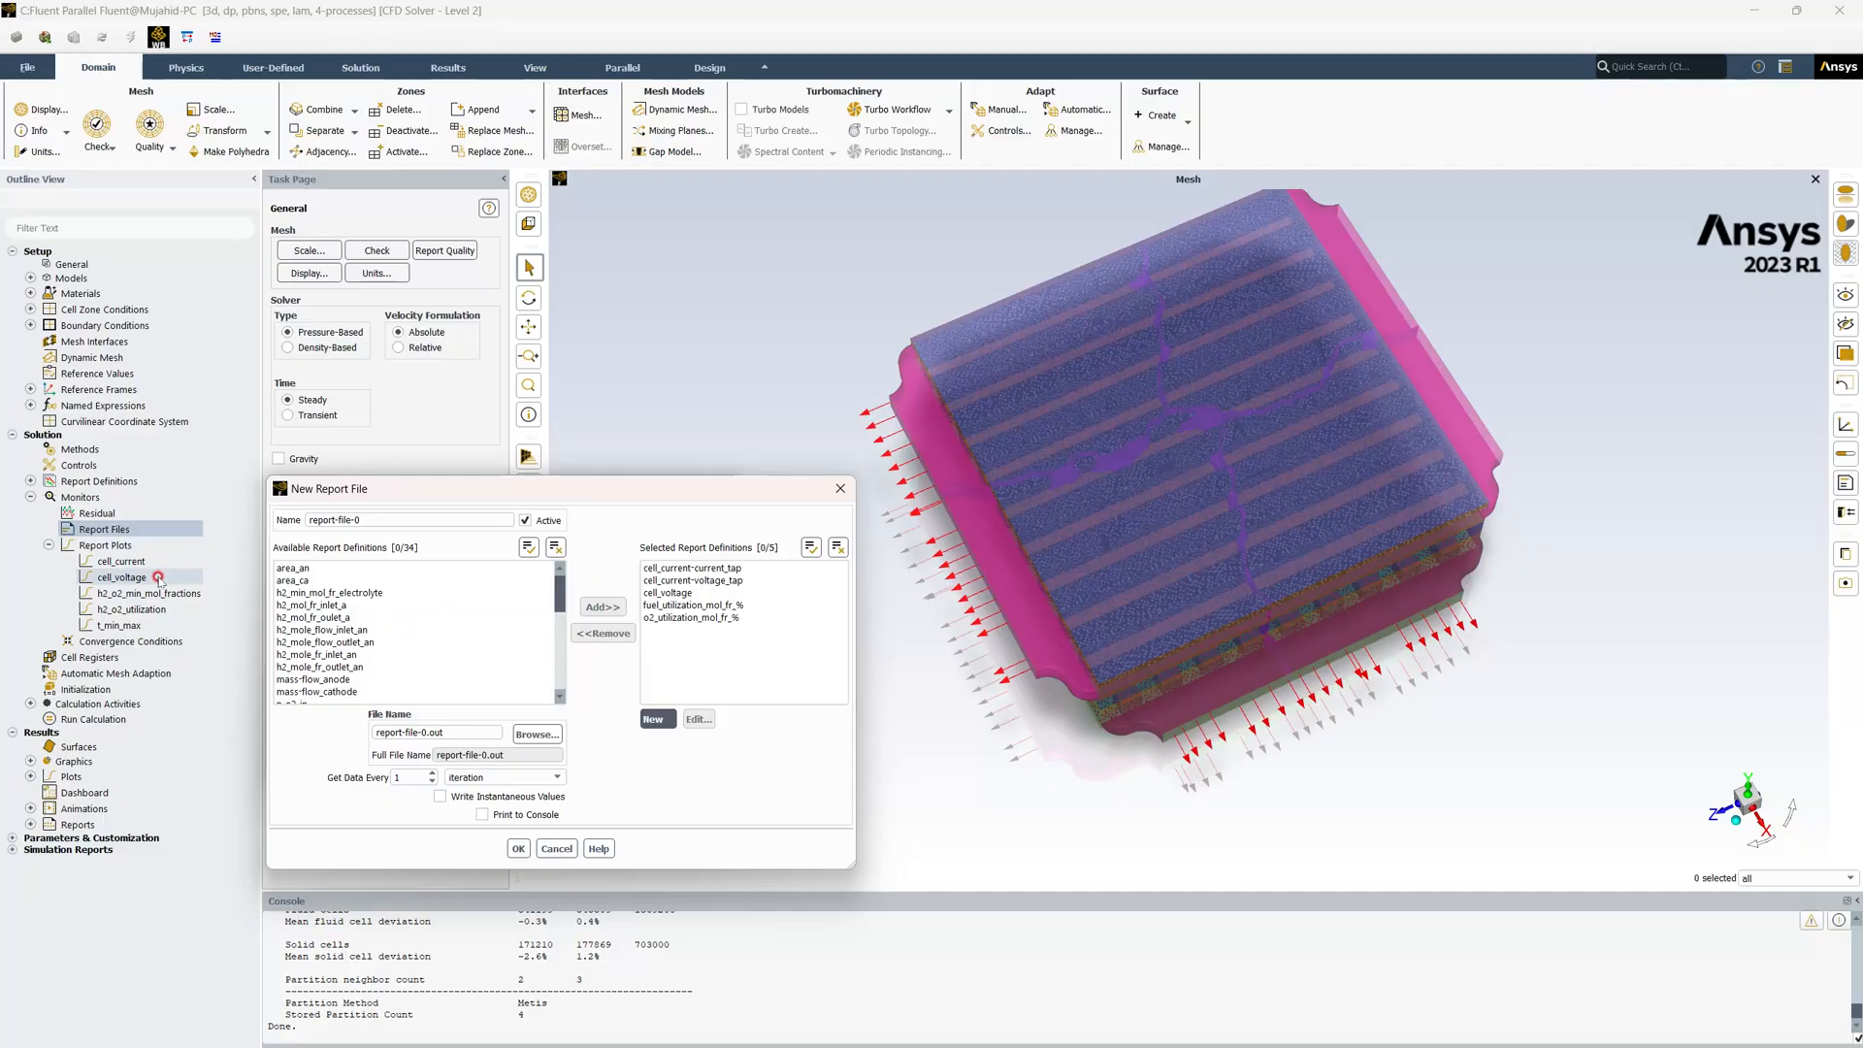
Add t_max_anode, t_max_cathode, t_min_anode and t_min_cathode to the report file
{"action": "scroll", "coordinate": [380, 618], "scroll_direction": "down", "scroll_amount": 6}
{"action": "scroll", "coordinate": [372, 618], "scroll_direction": "down", "scroll_amount": 2}
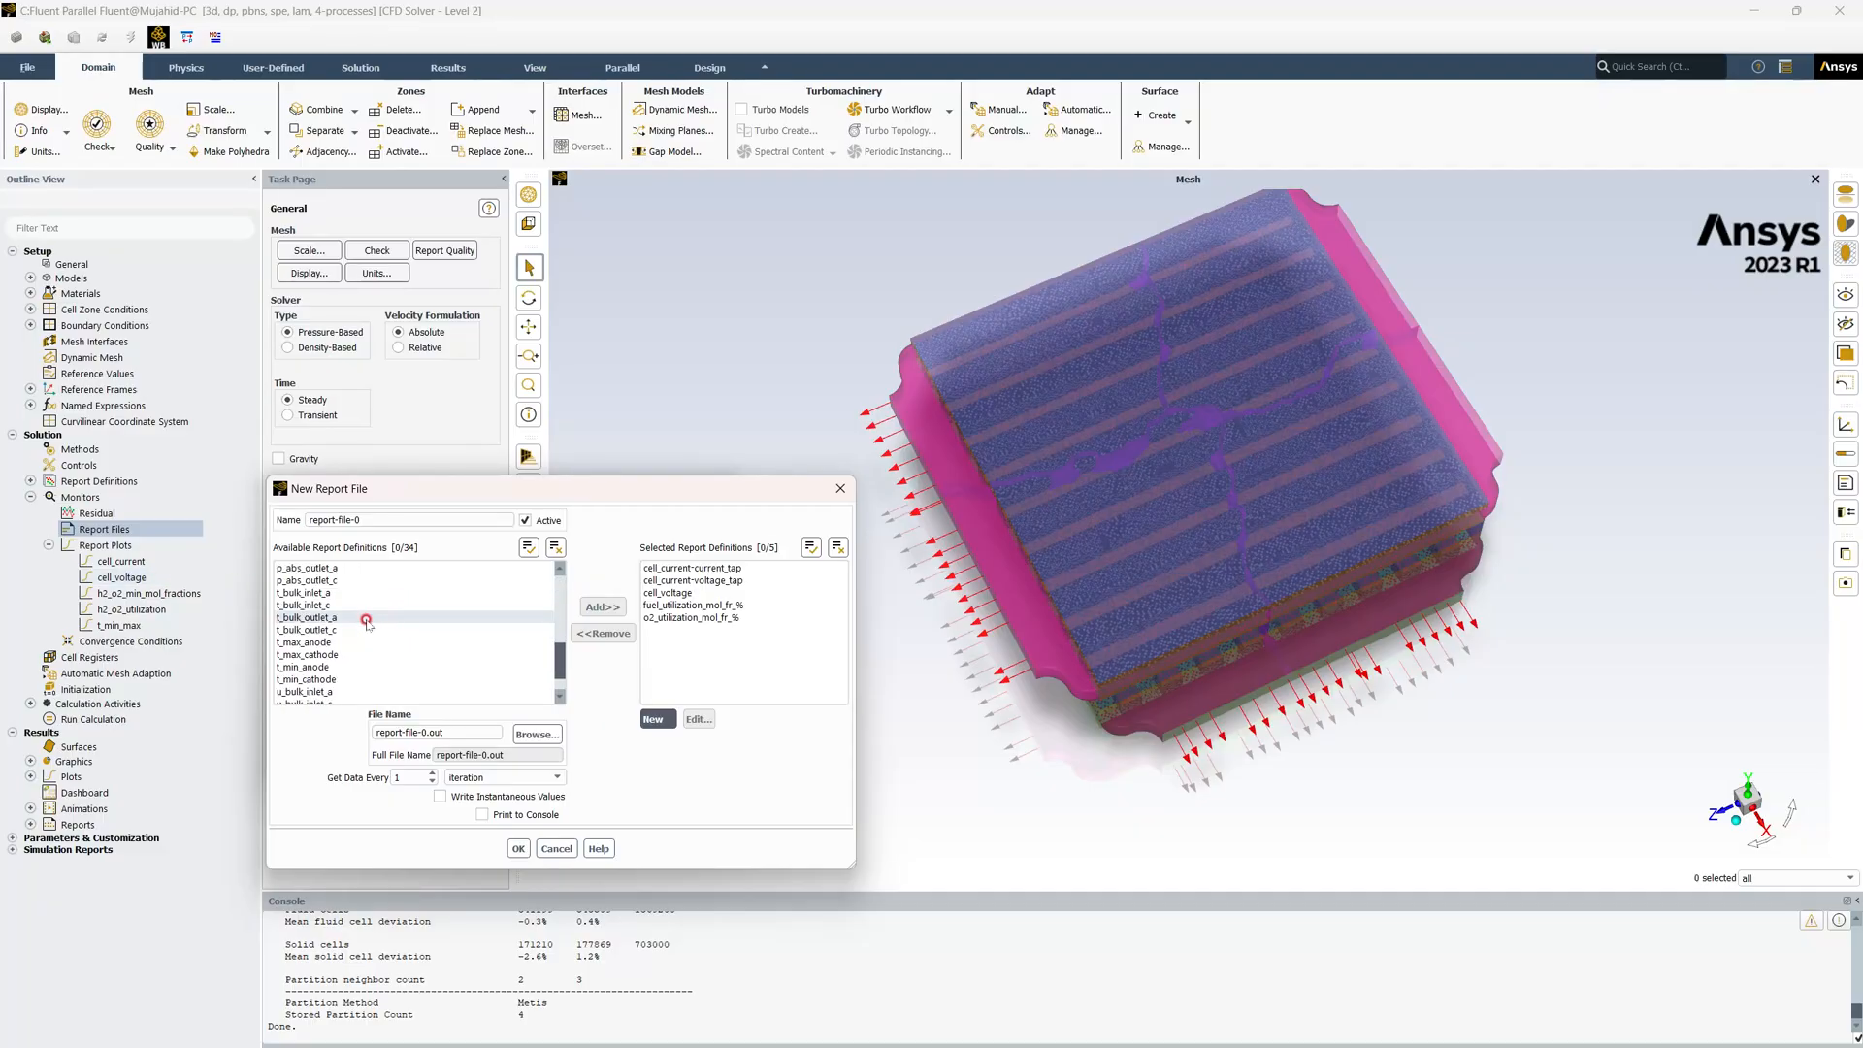
{"action": "left_click", "coordinate": [340, 642]}
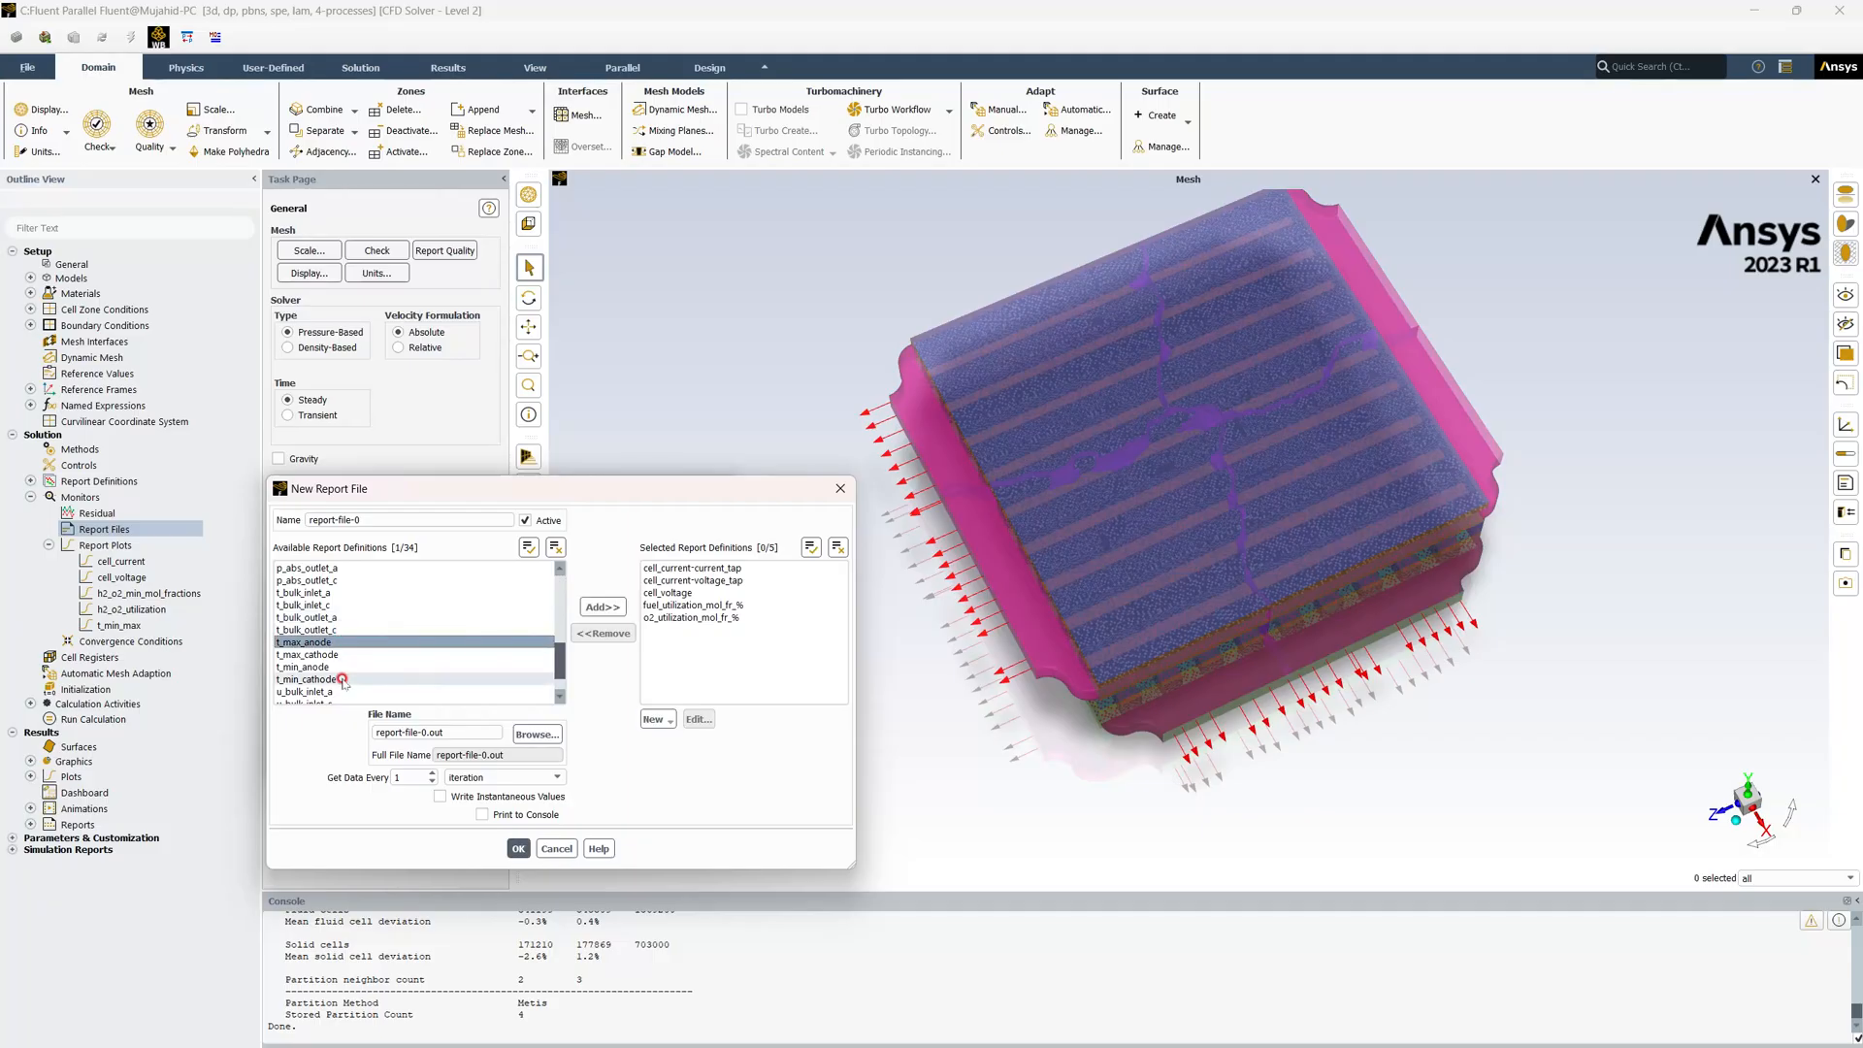
{"action": "left_click", "coordinate": [341, 679], "text": "shift"}
{"action": "left_click", "coordinate": [603, 606]}
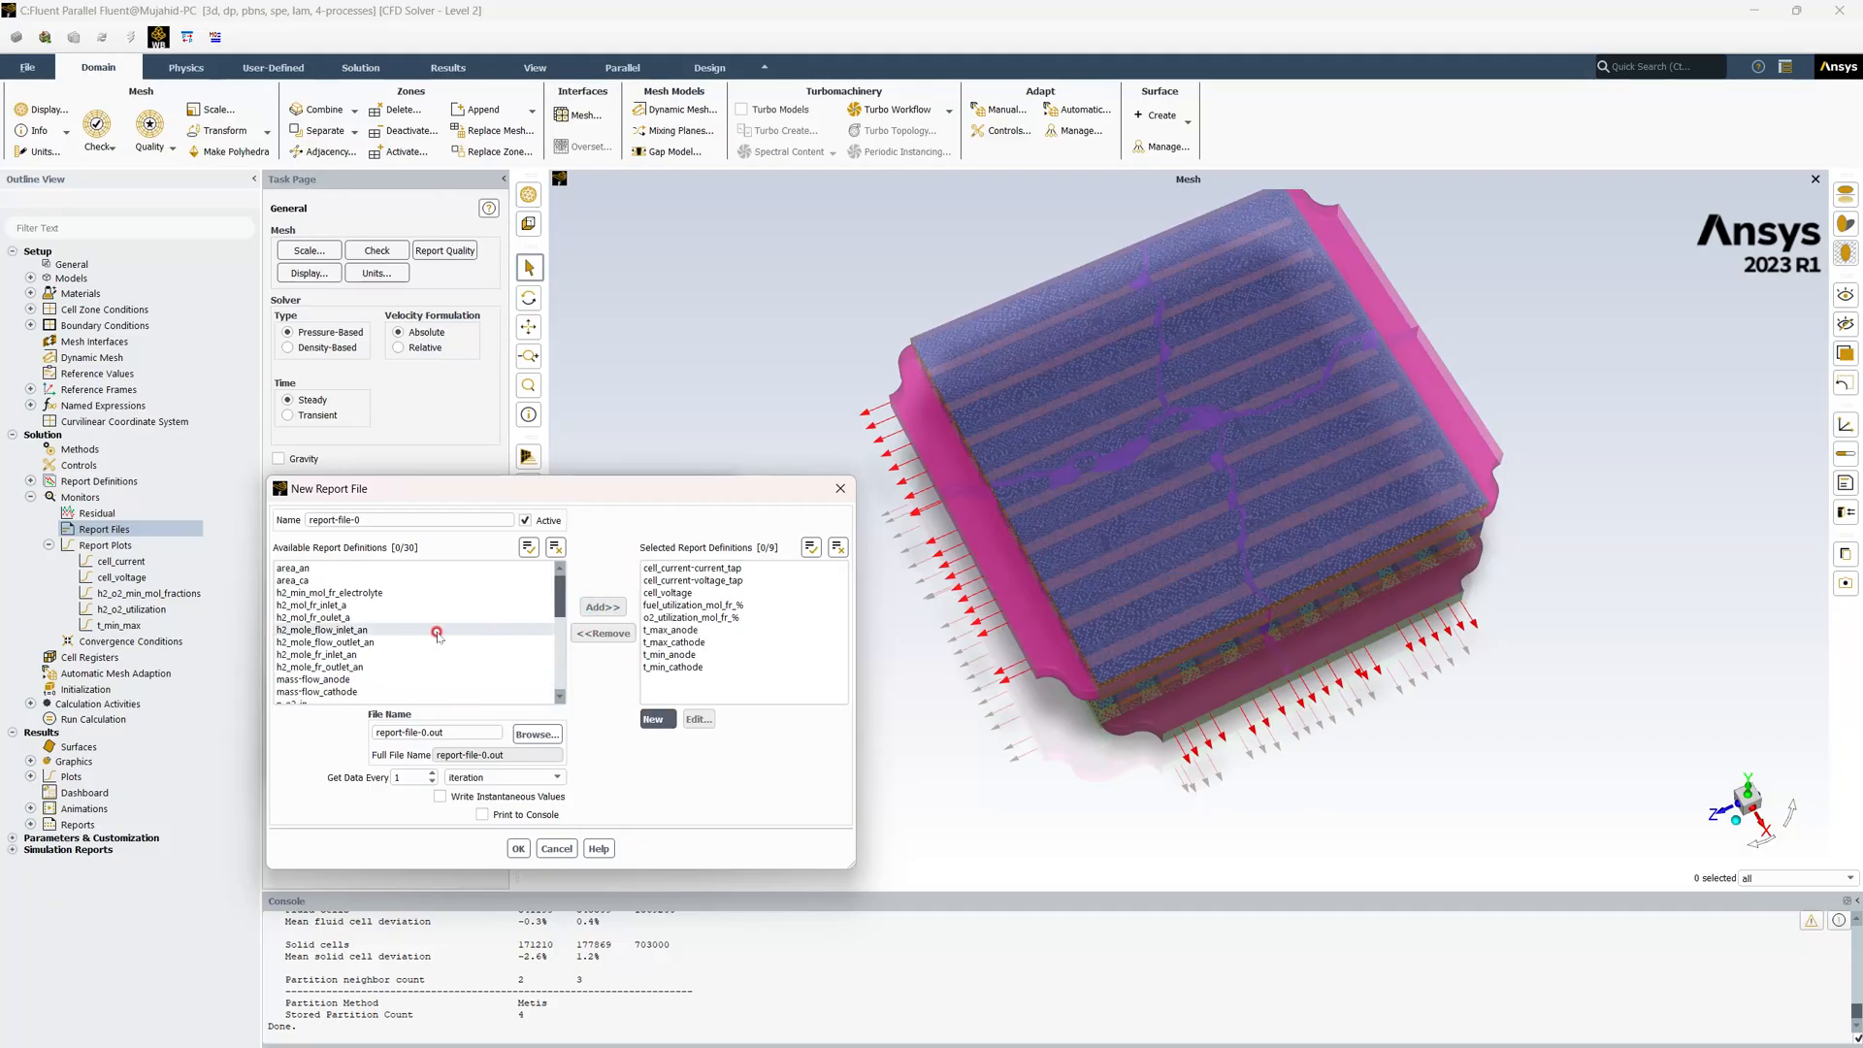
Add h2_min_mol_fr_electrolyte and o2_min_mol_fr_electrolyte to the report file
{"action": "scroll", "coordinate": [411, 632], "scroll_direction": "down", "scroll_amount": 2}
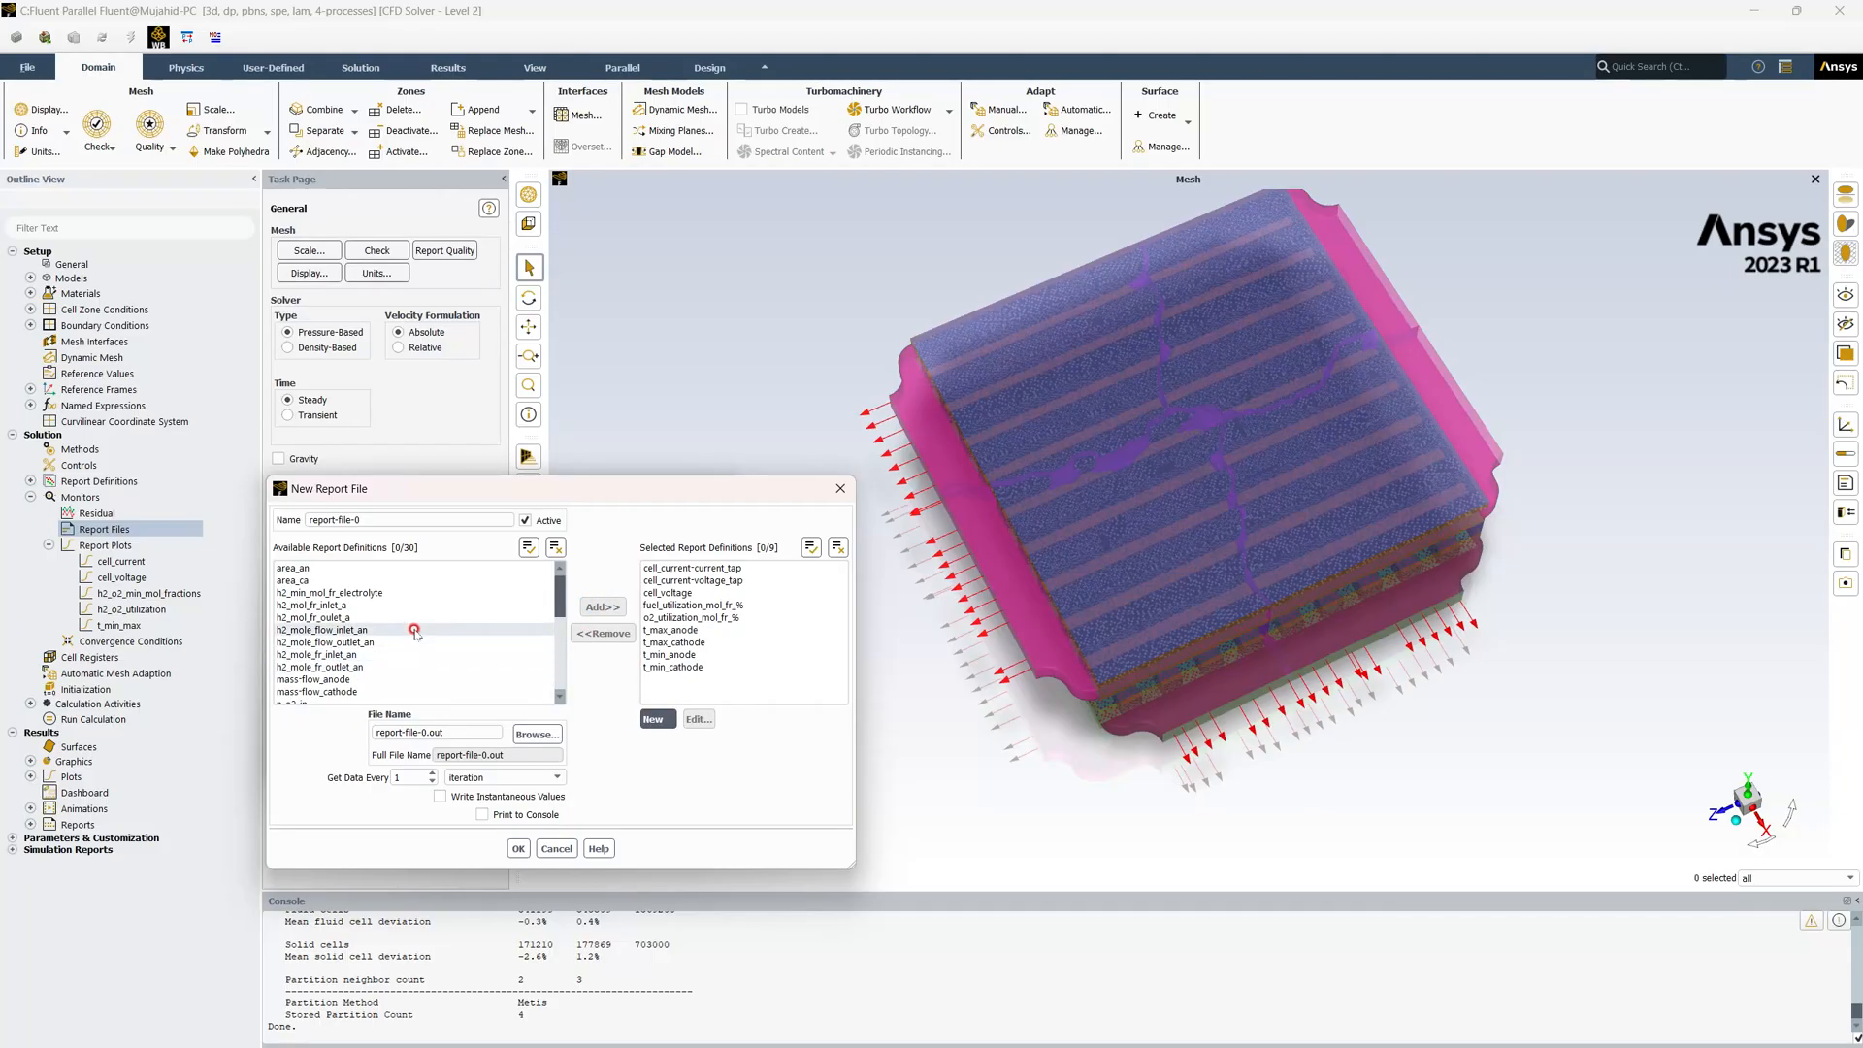
{"action": "left_click", "coordinate": [406, 641]}
{"action": "scroll", "coordinate": [405, 641], "scroll_direction": "down", "scroll_amount": 2}
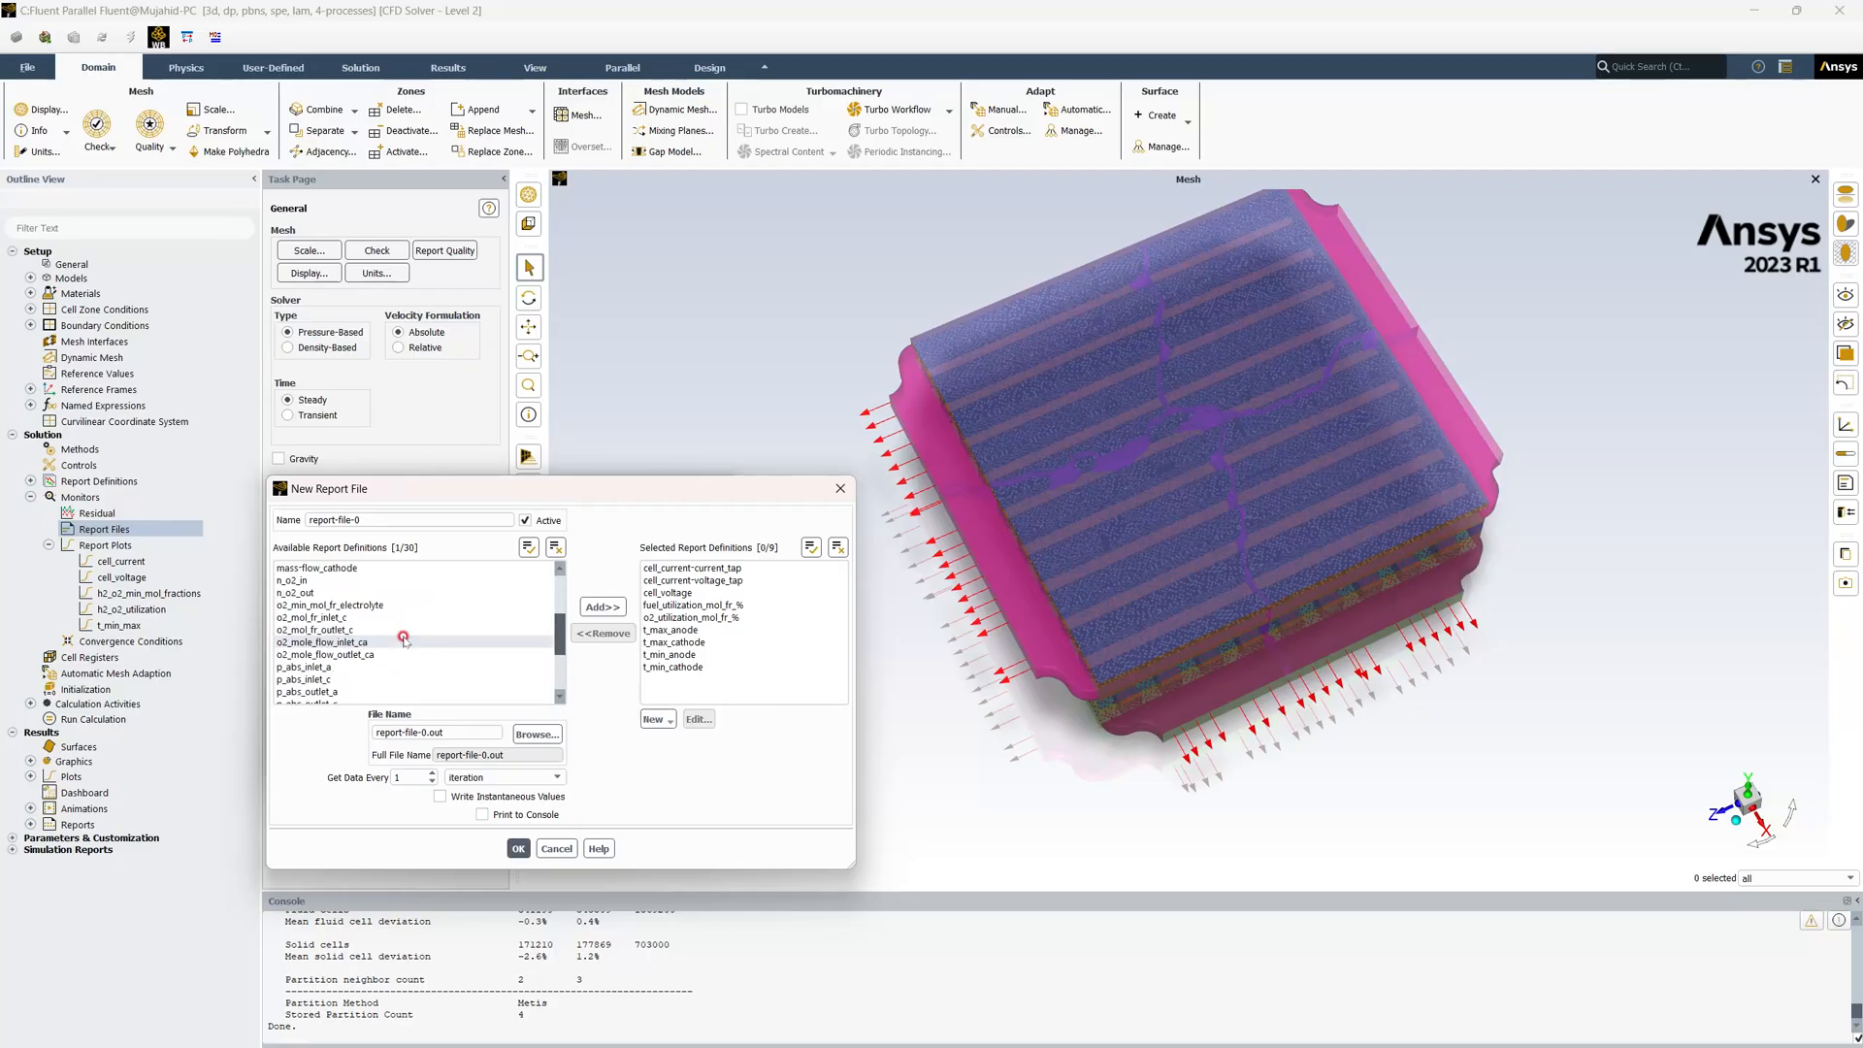
{"action": "left_click", "coordinate": [395, 605]}
{"action": "left_click", "coordinate": [593, 613]}
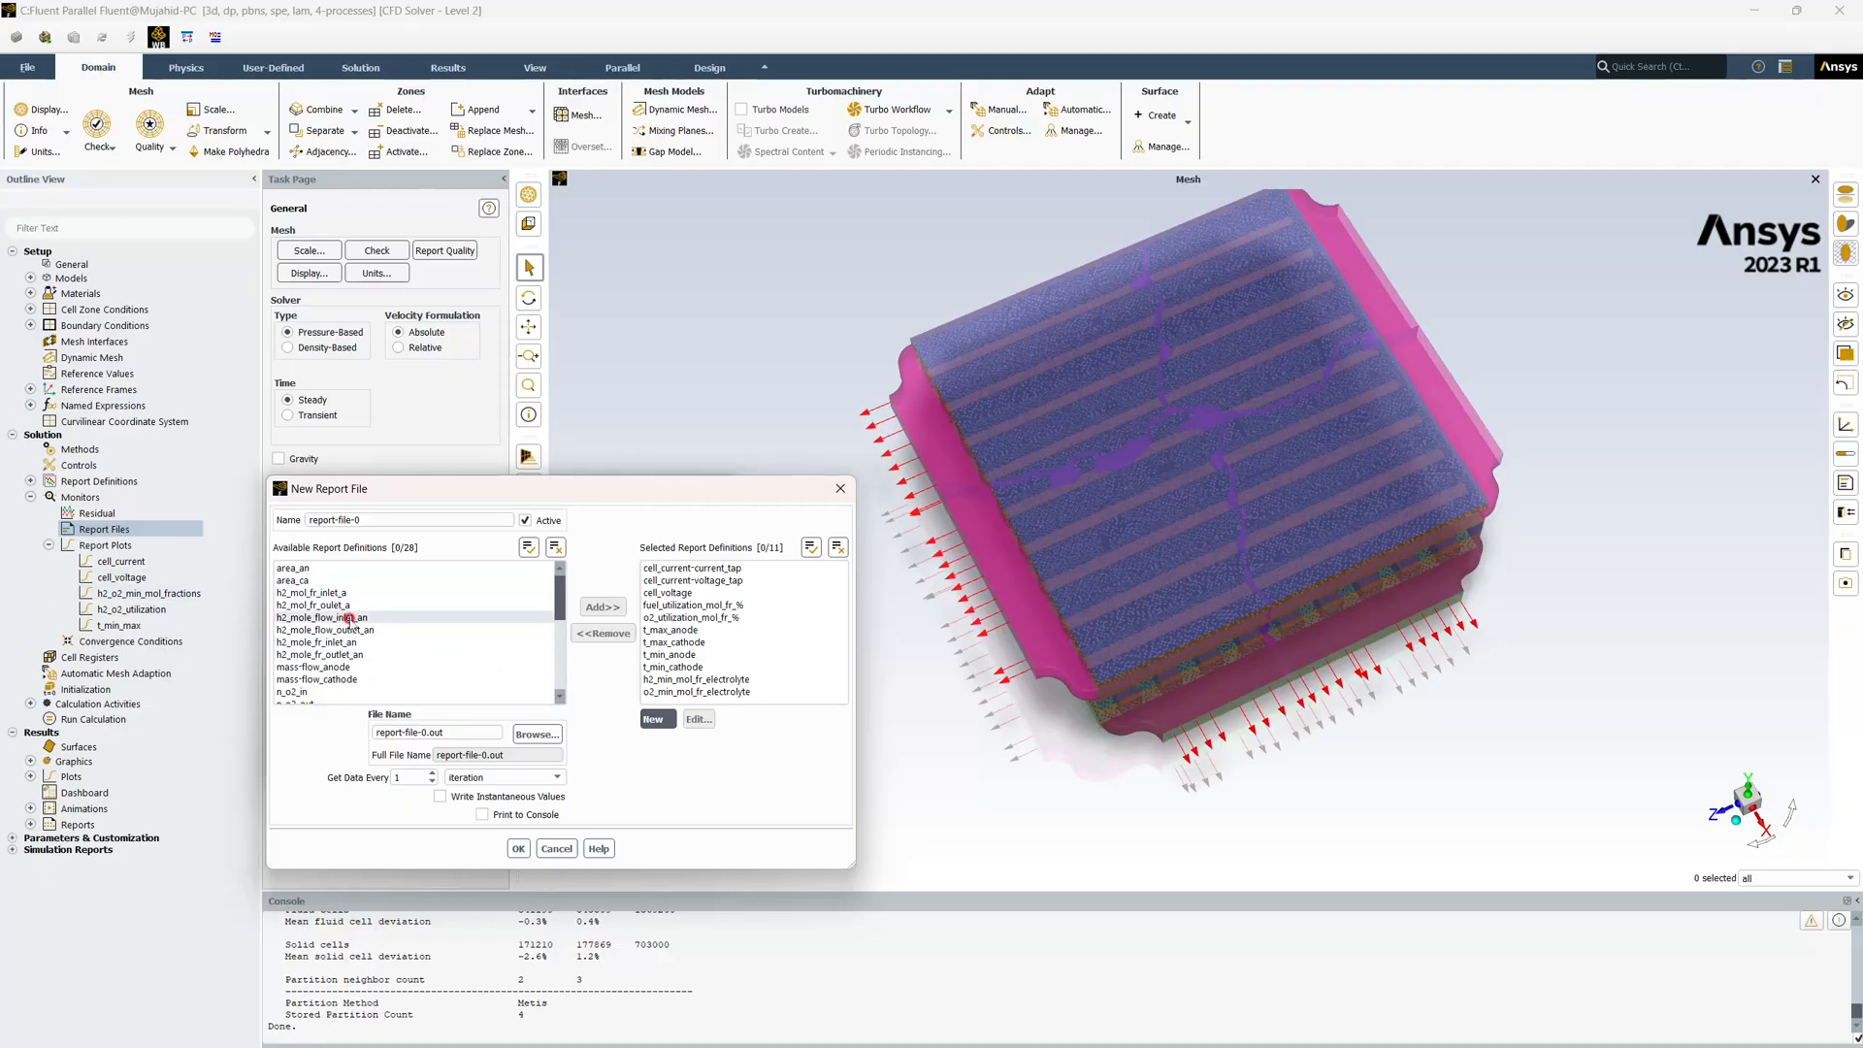
Add the anode and cathode mass flow report definitions to the report file
{"action": "scroll", "coordinate": [350, 621], "scroll_direction": "down", "scroll_amount": 2}
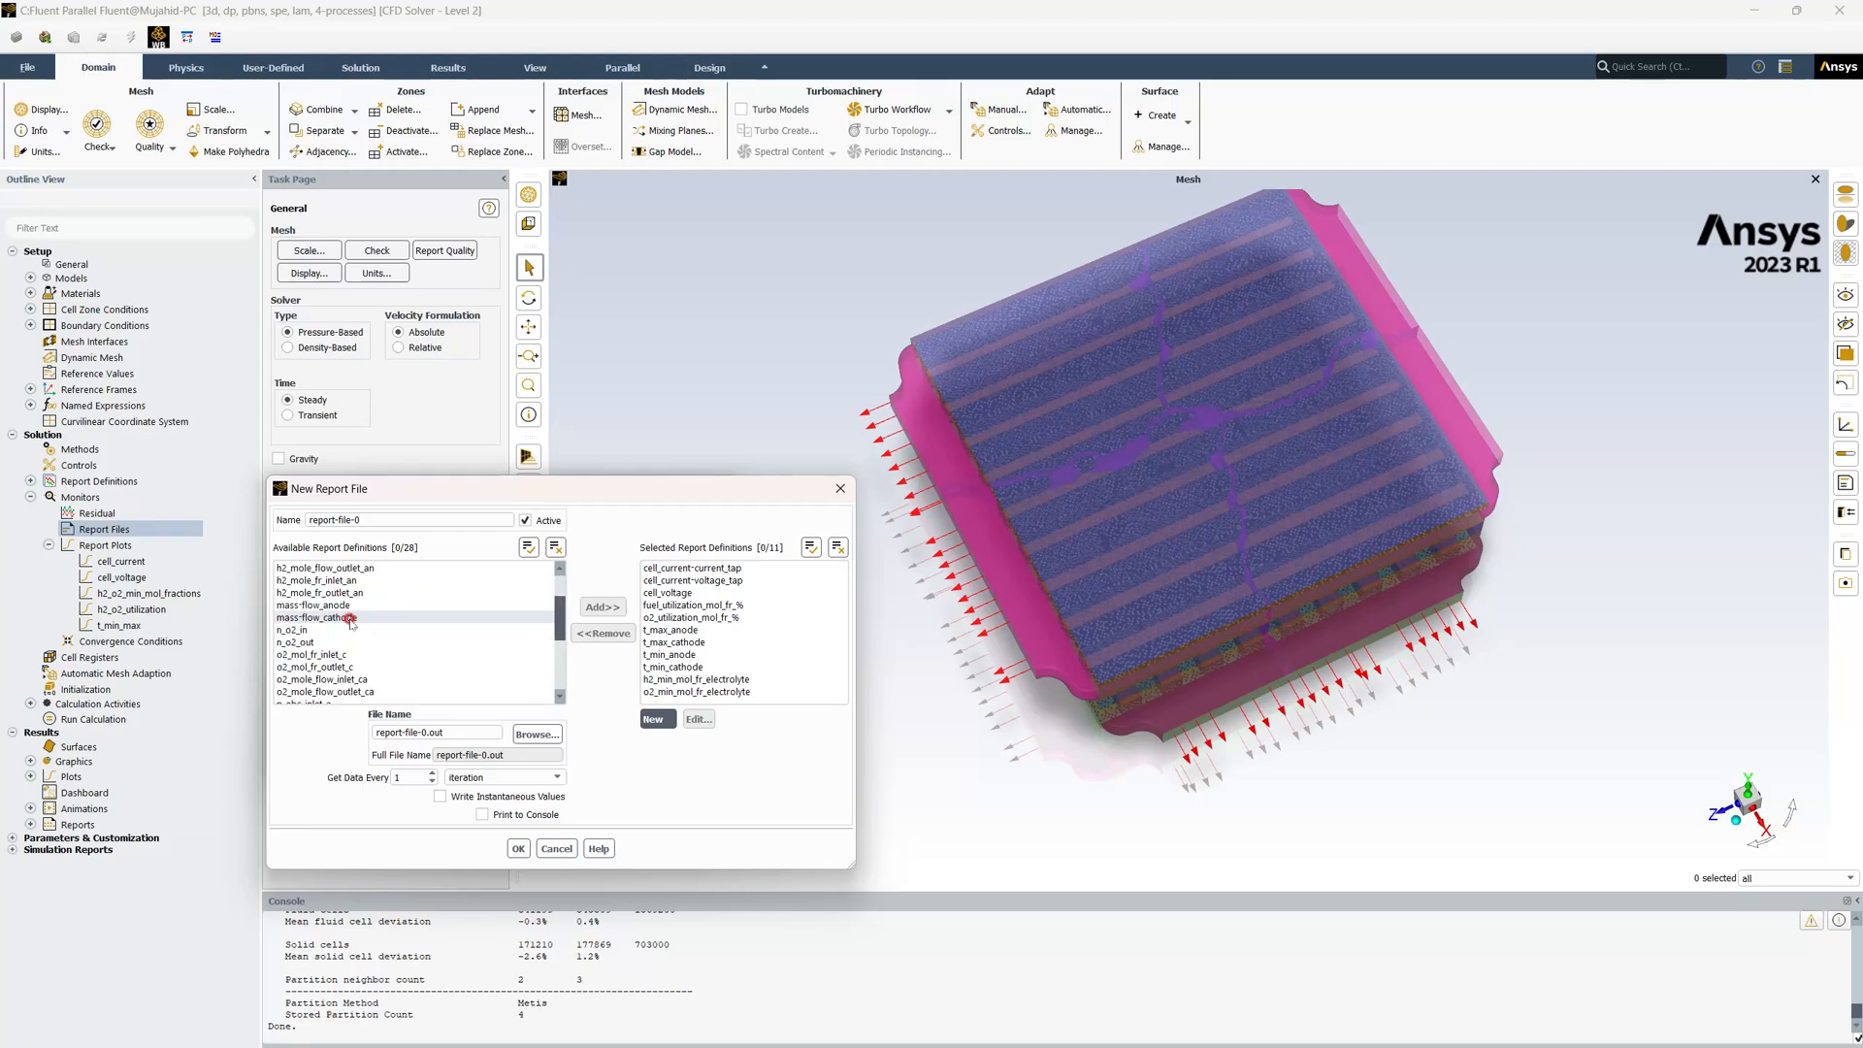
{"action": "scroll", "coordinate": [351, 622], "scroll_direction": "up", "scroll_amount": 2}
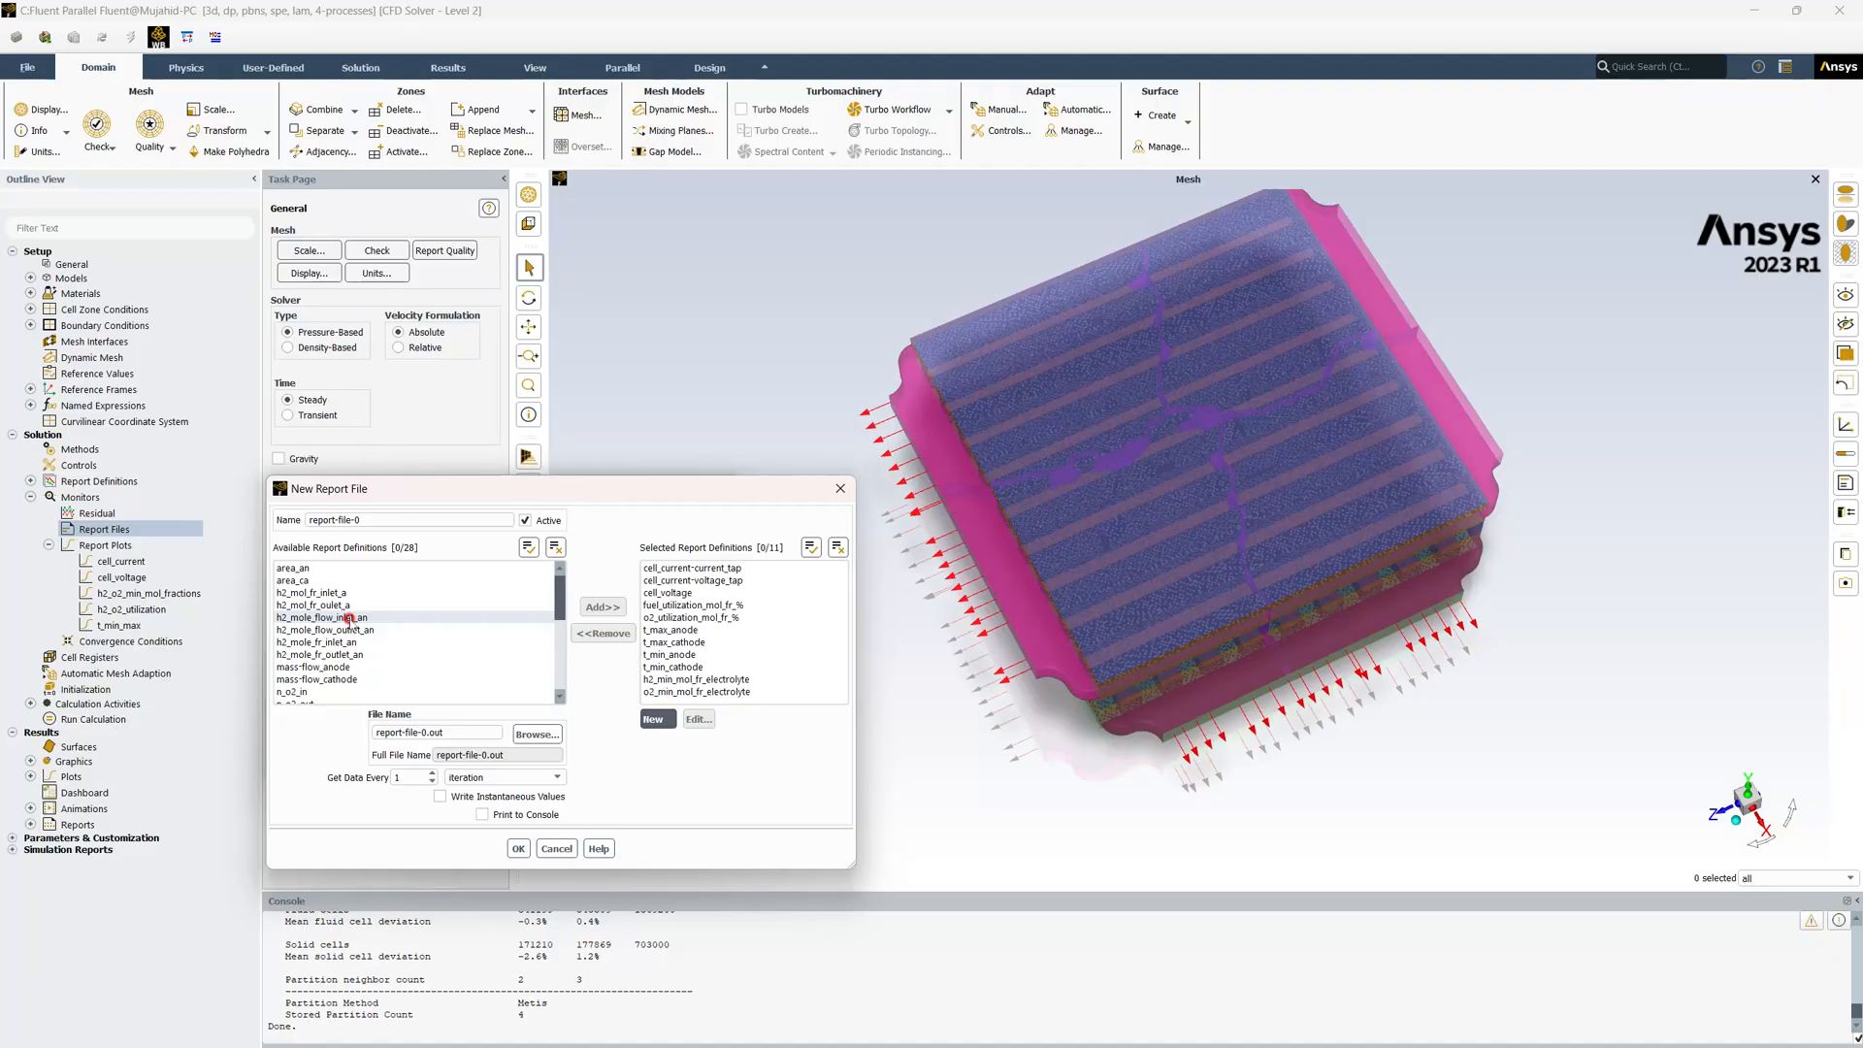
{"action": "left_click", "coordinate": [394, 668]}
{"action": "left_click", "coordinate": [394, 667]}
{"action": "left_click", "coordinate": [395, 679], "text": "ctrl"}
{"action": "left_click", "coordinate": [602, 608]}
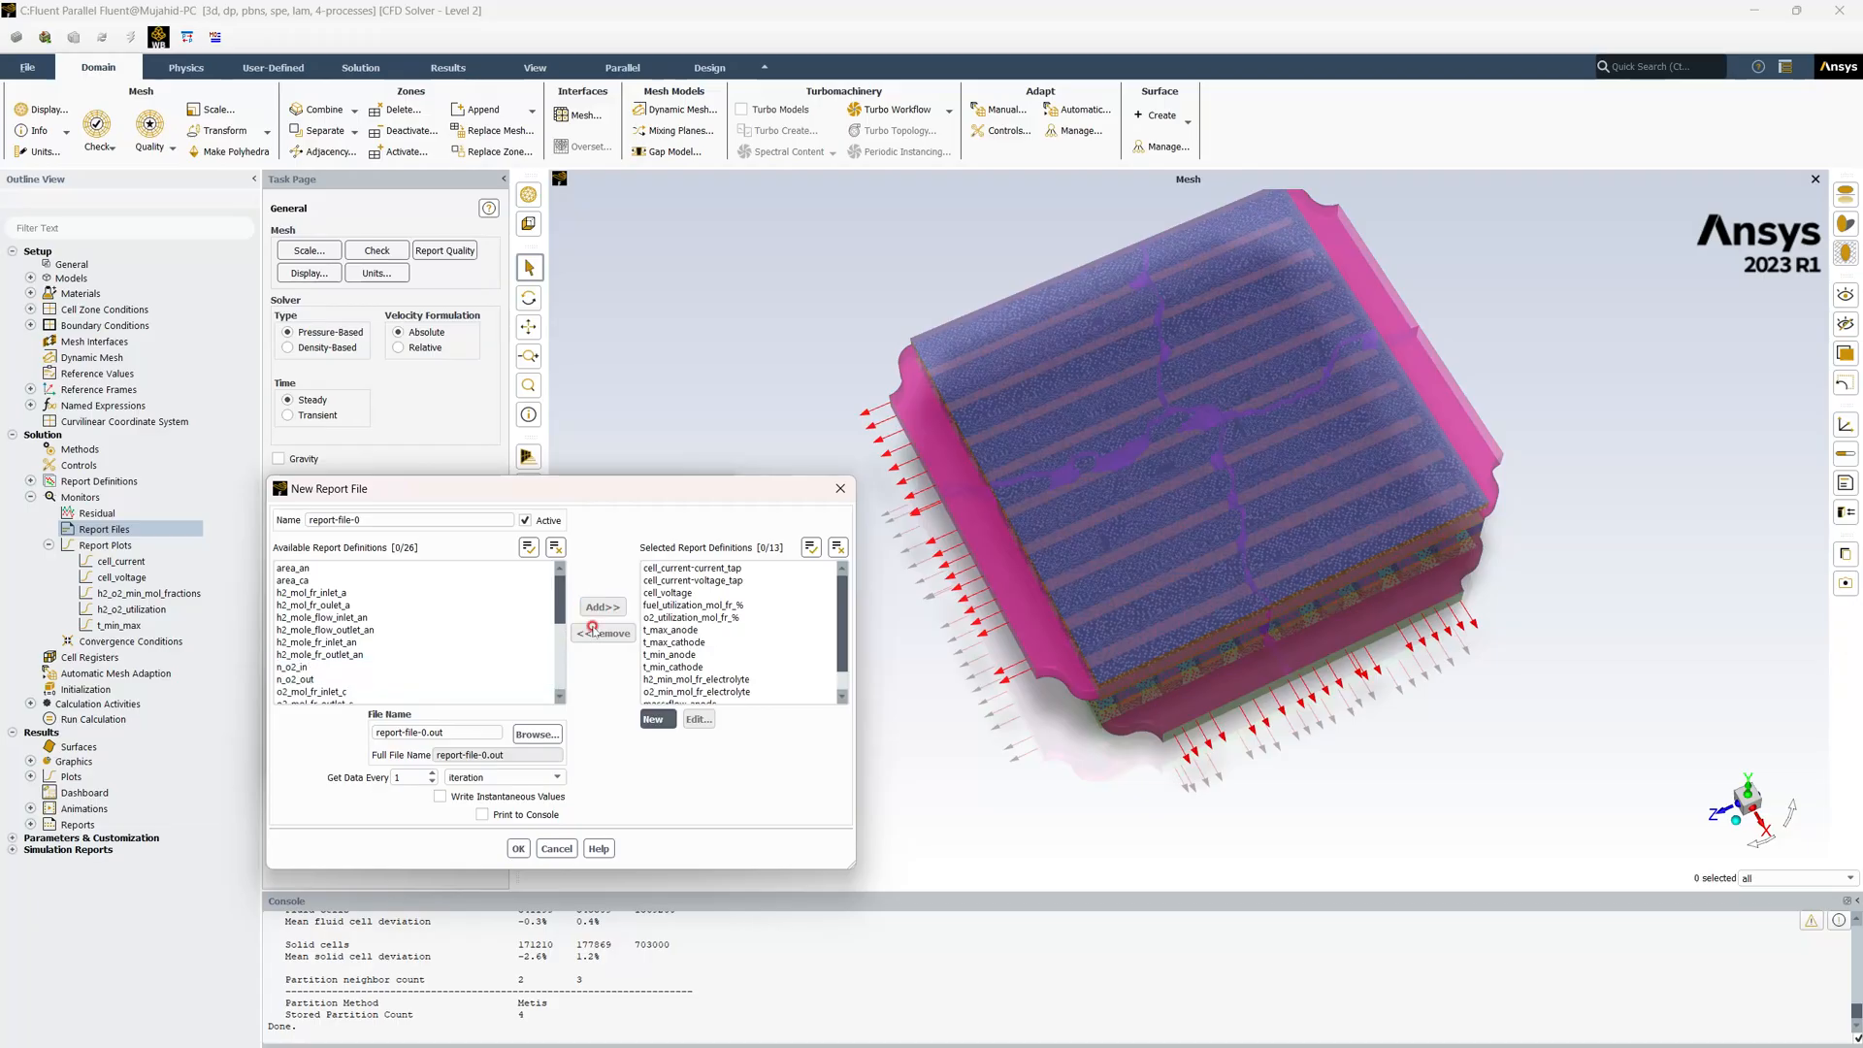
Set the report file to get data every 10 iterations, create it and close the report file definitions
{"action": "scroll", "coordinate": [781, 628], "scroll_direction": "down", "scroll_amount": 1}
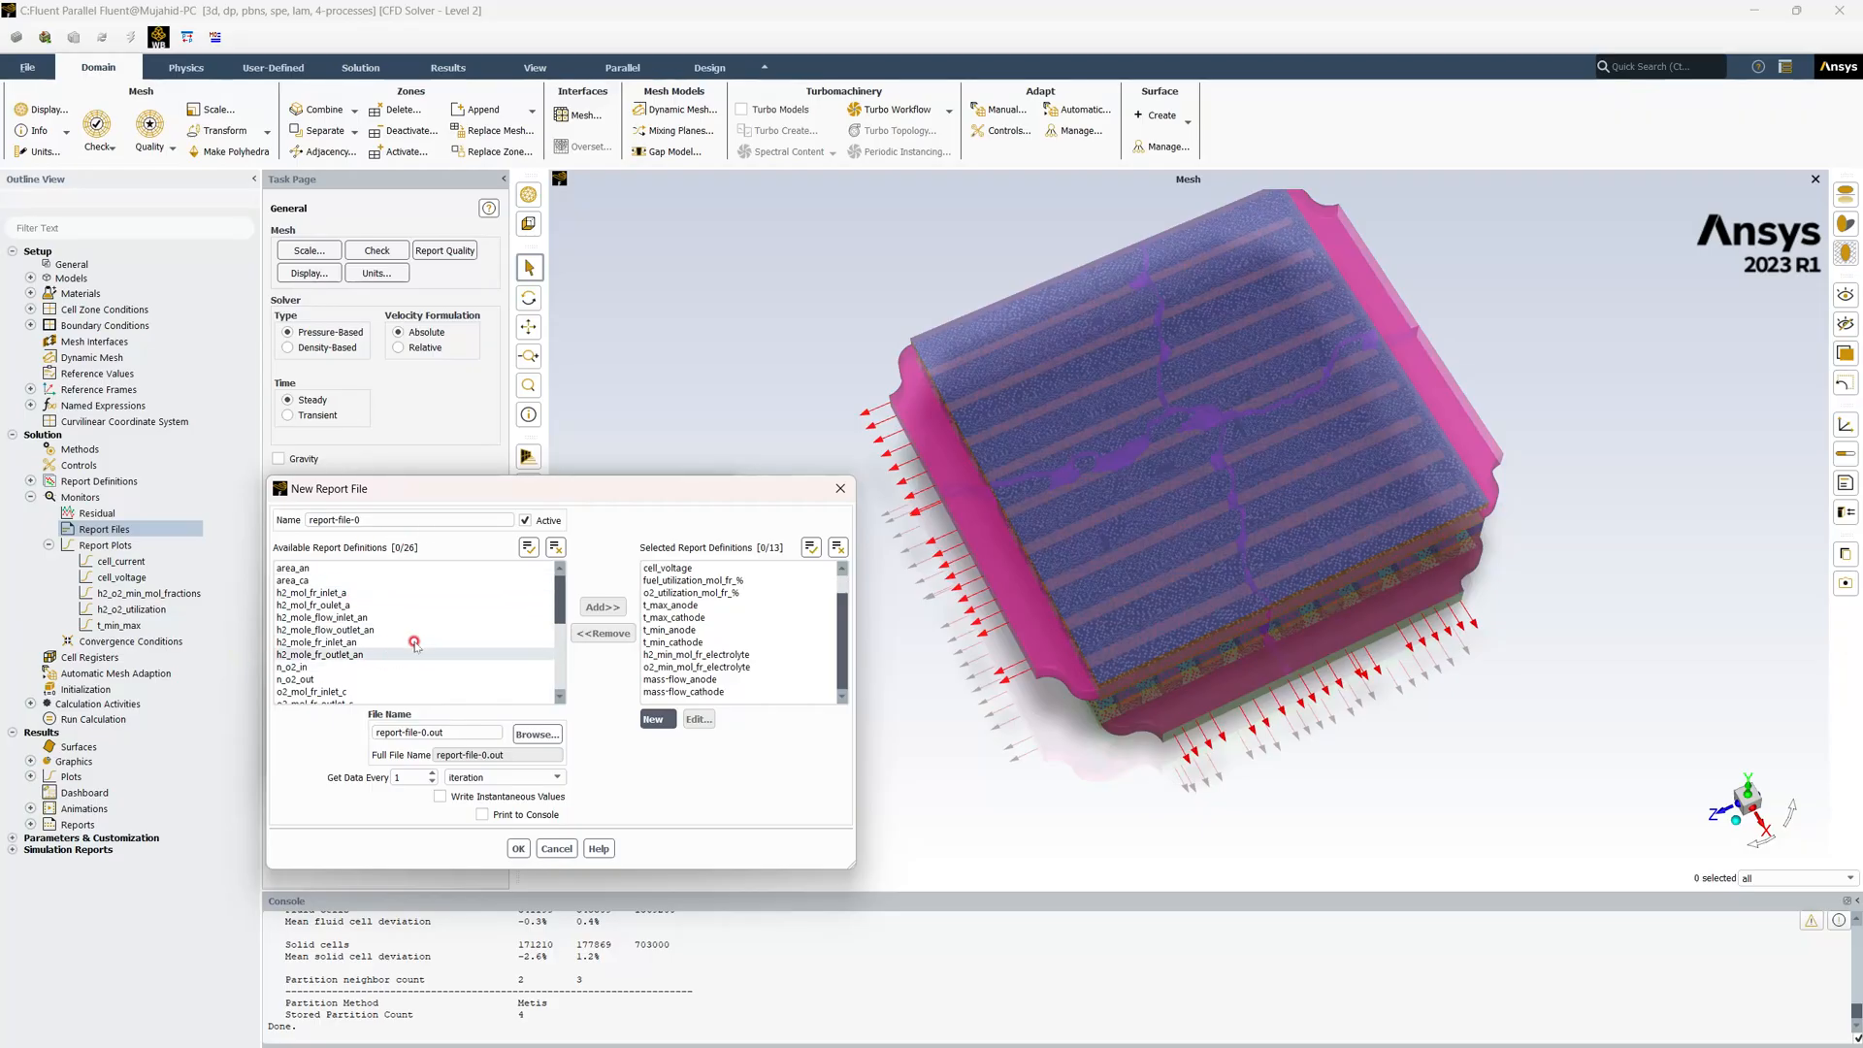
{"action": "double_click", "coordinate": [402, 777]}
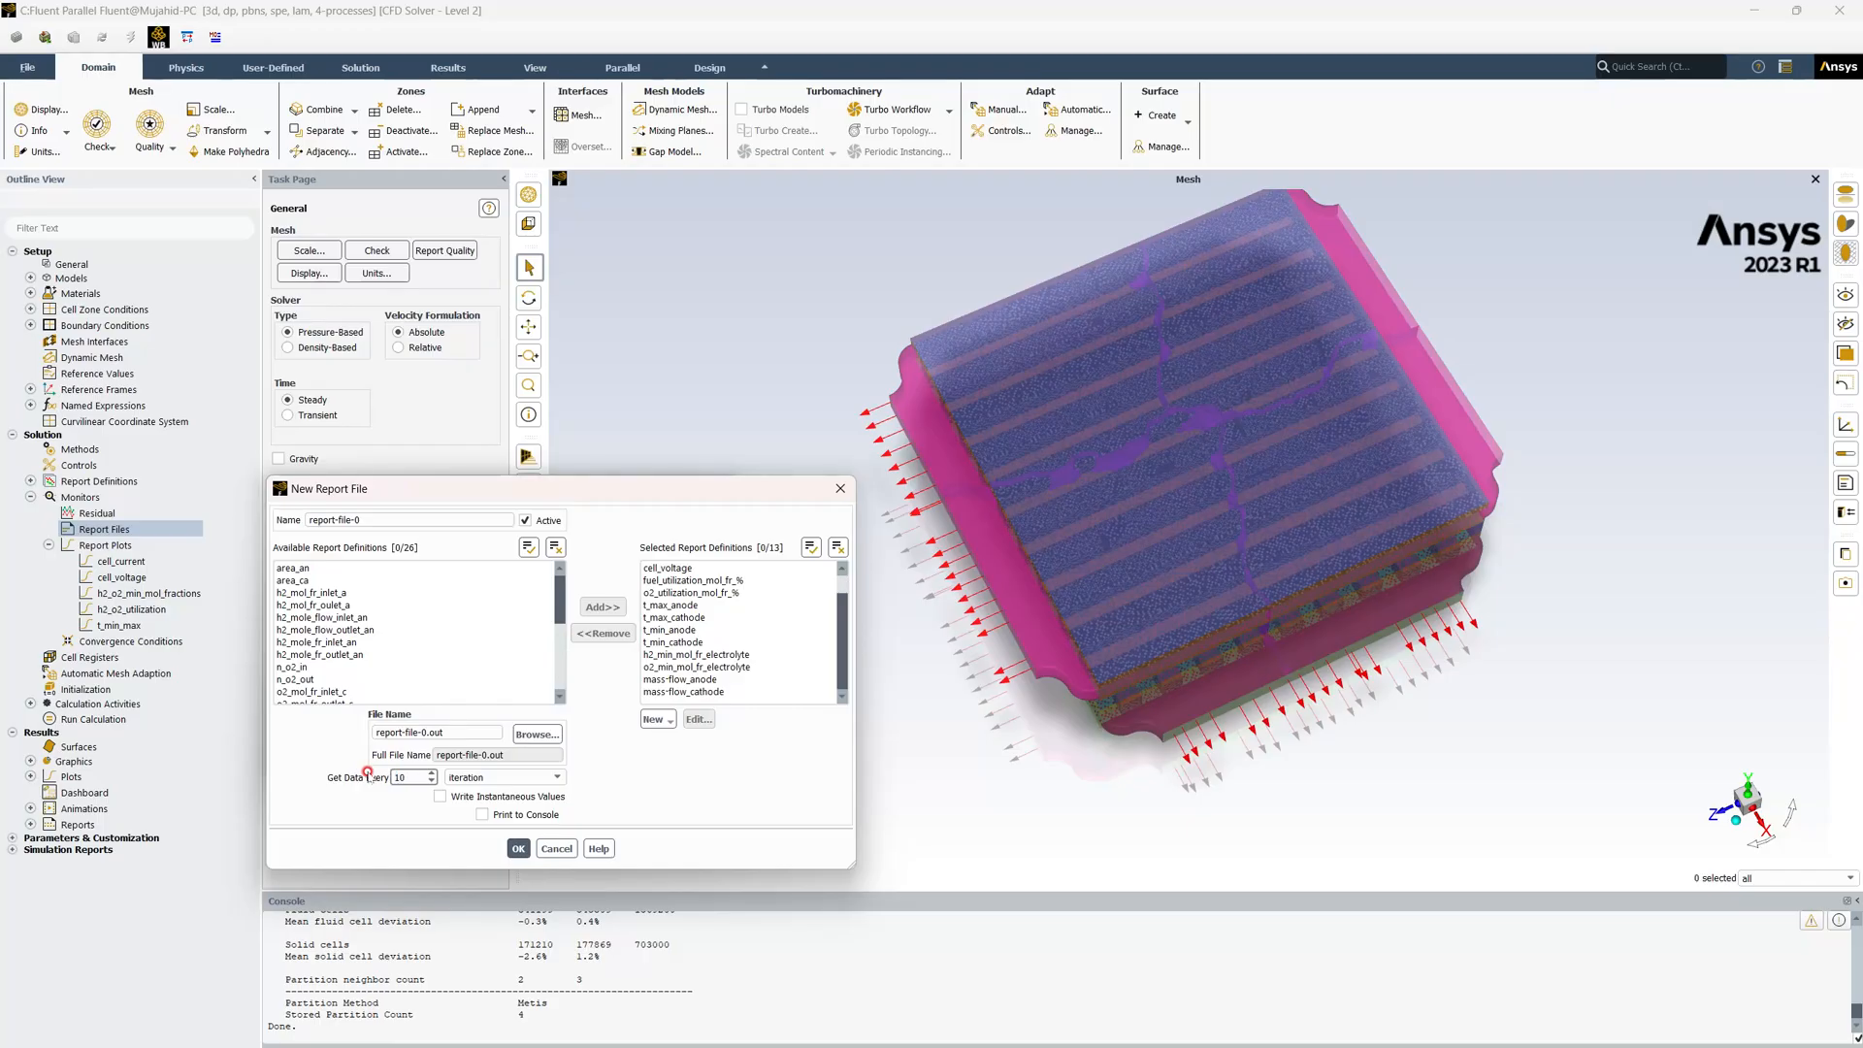
{"action": "left_click", "coordinate": [518, 848]}
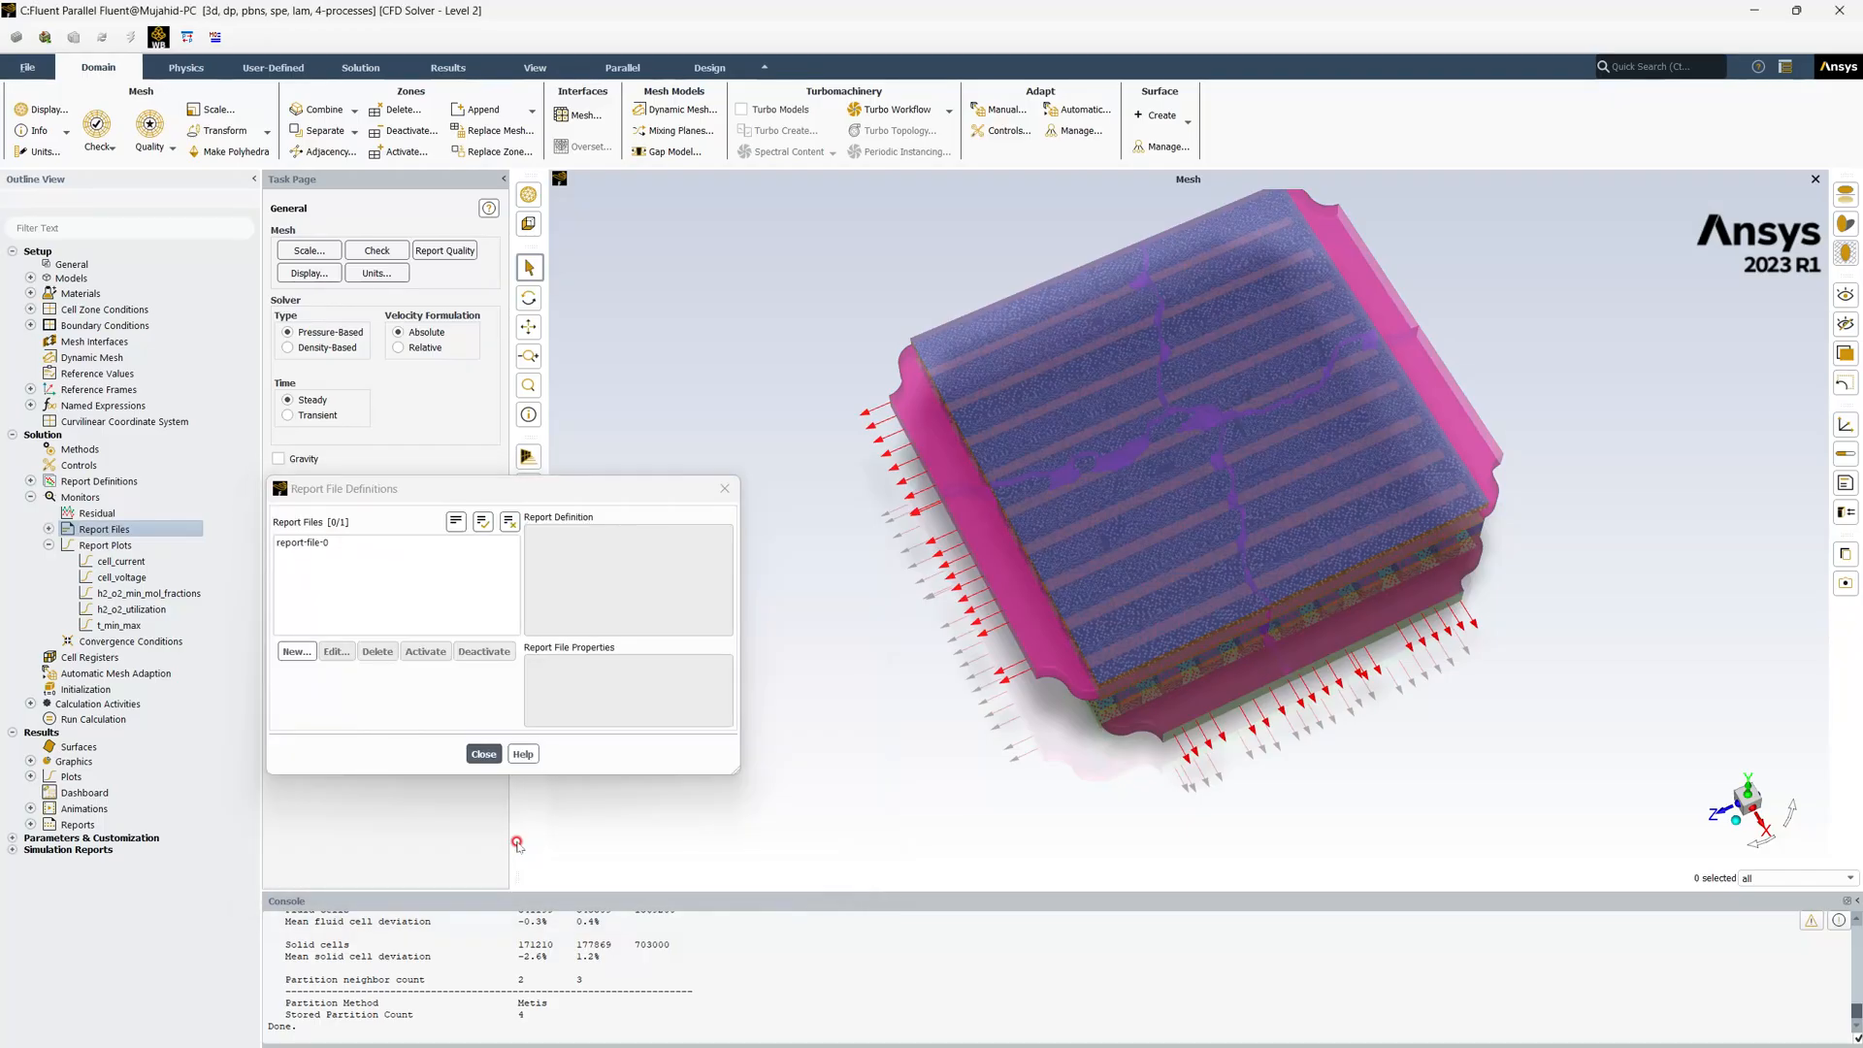
{"action": "left_click", "coordinate": [483, 754]}
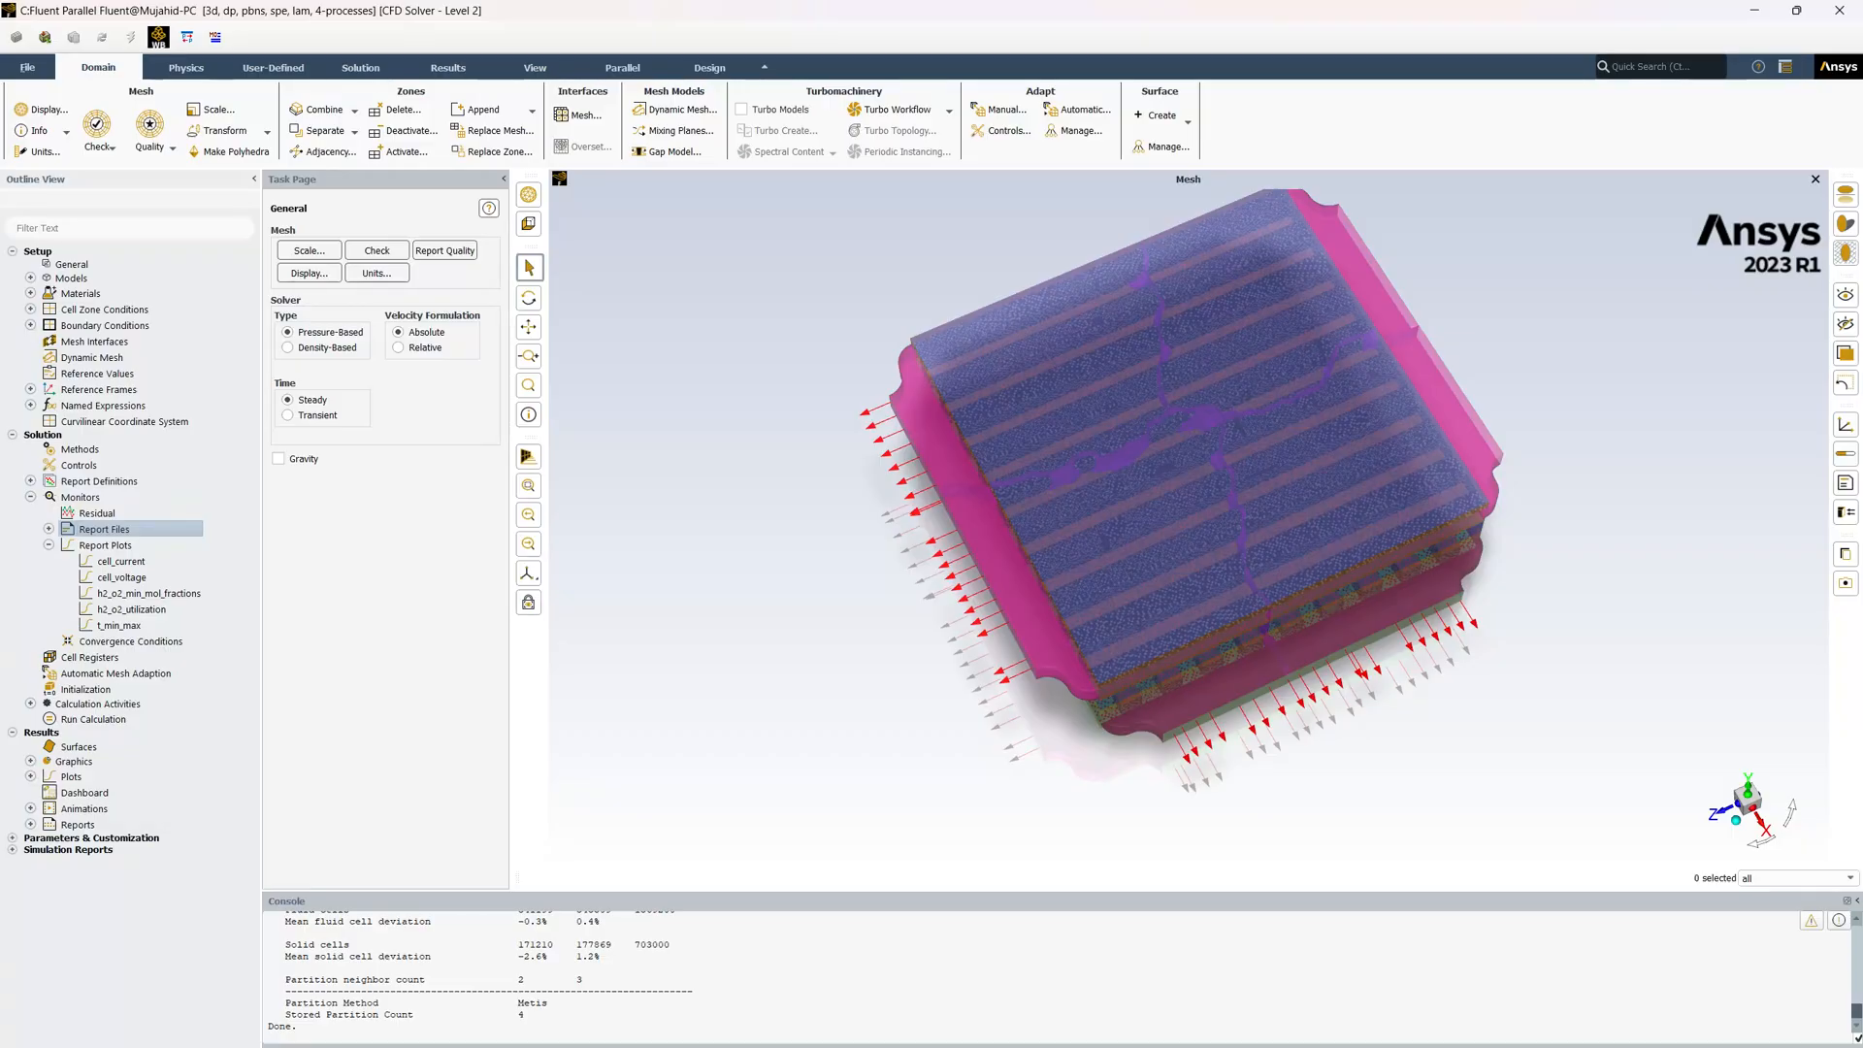
Set the initial temperature to 1073 K in the standard initialization values
{"action": "left_click", "coordinate": [344, 71]}
{"action": "left_click", "coordinate": [478, 137]}
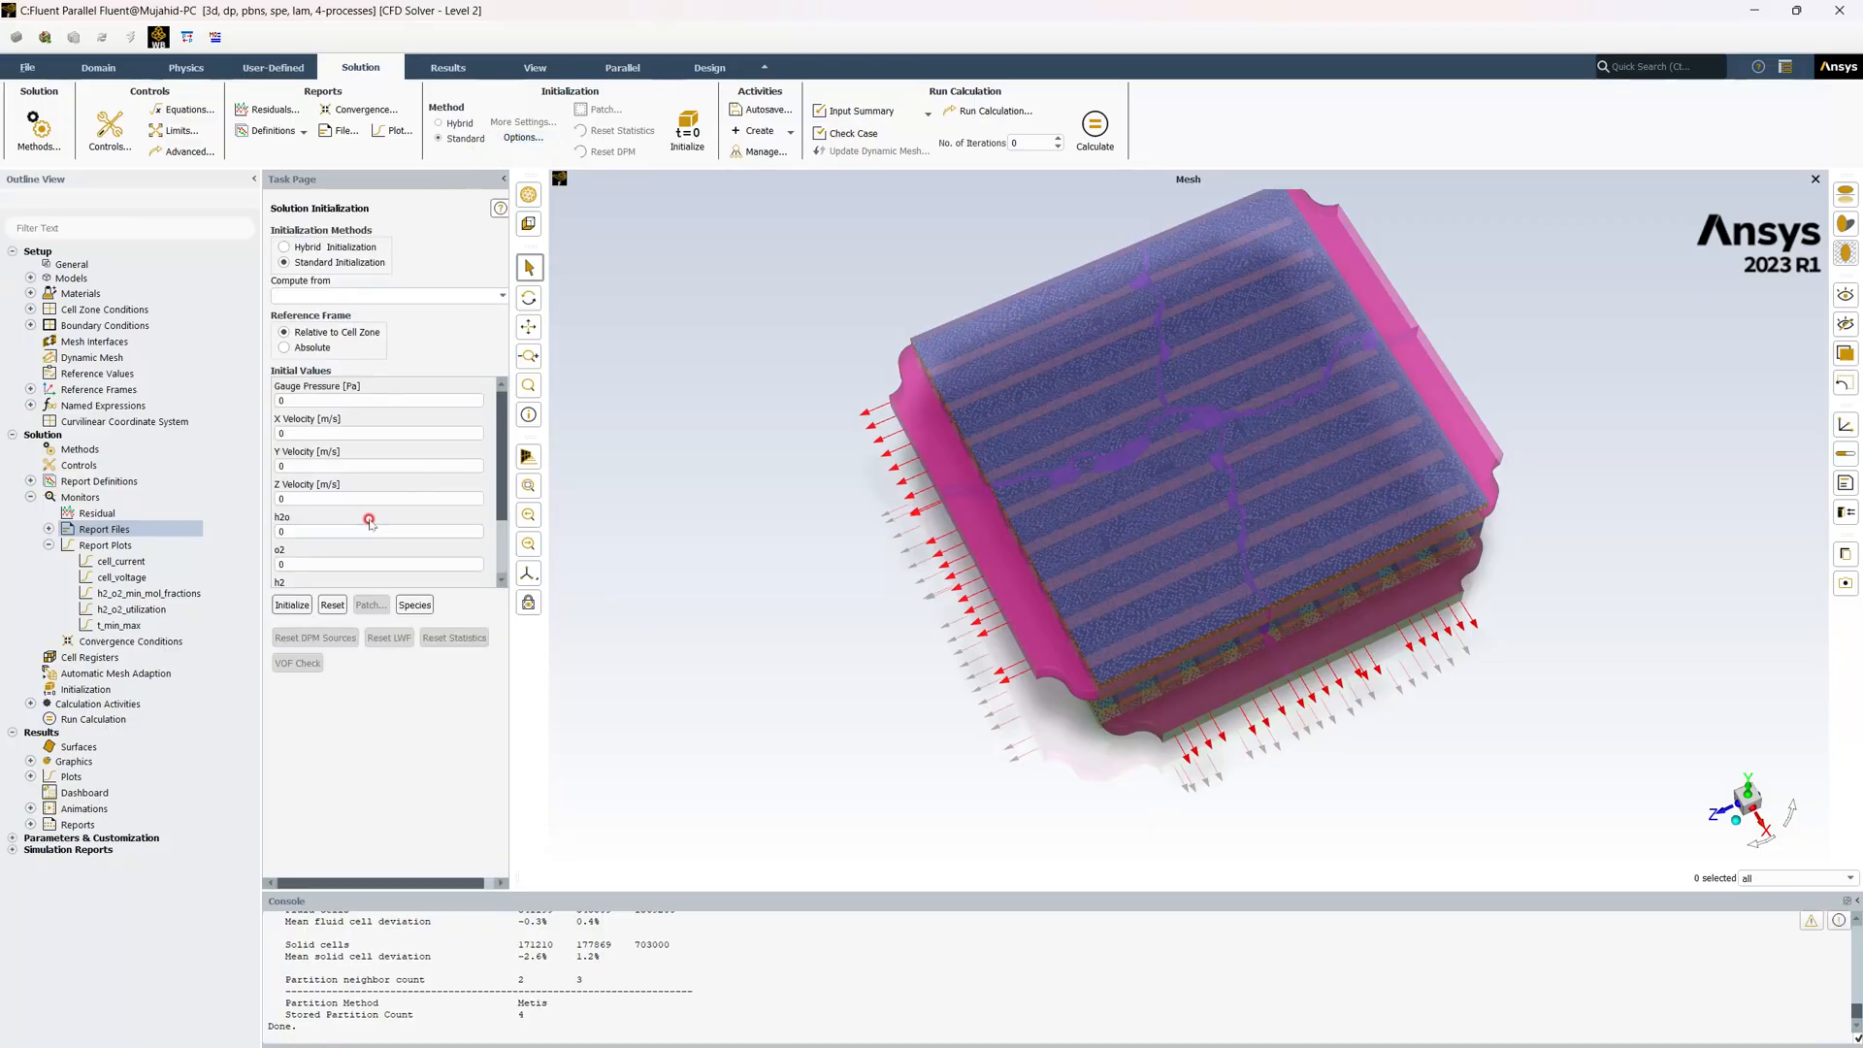
{"action": "scroll", "coordinate": [370, 522], "scroll_direction": "down", "scroll_amount": 3}
{"action": "double_click", "coordinate": [330, 541]}
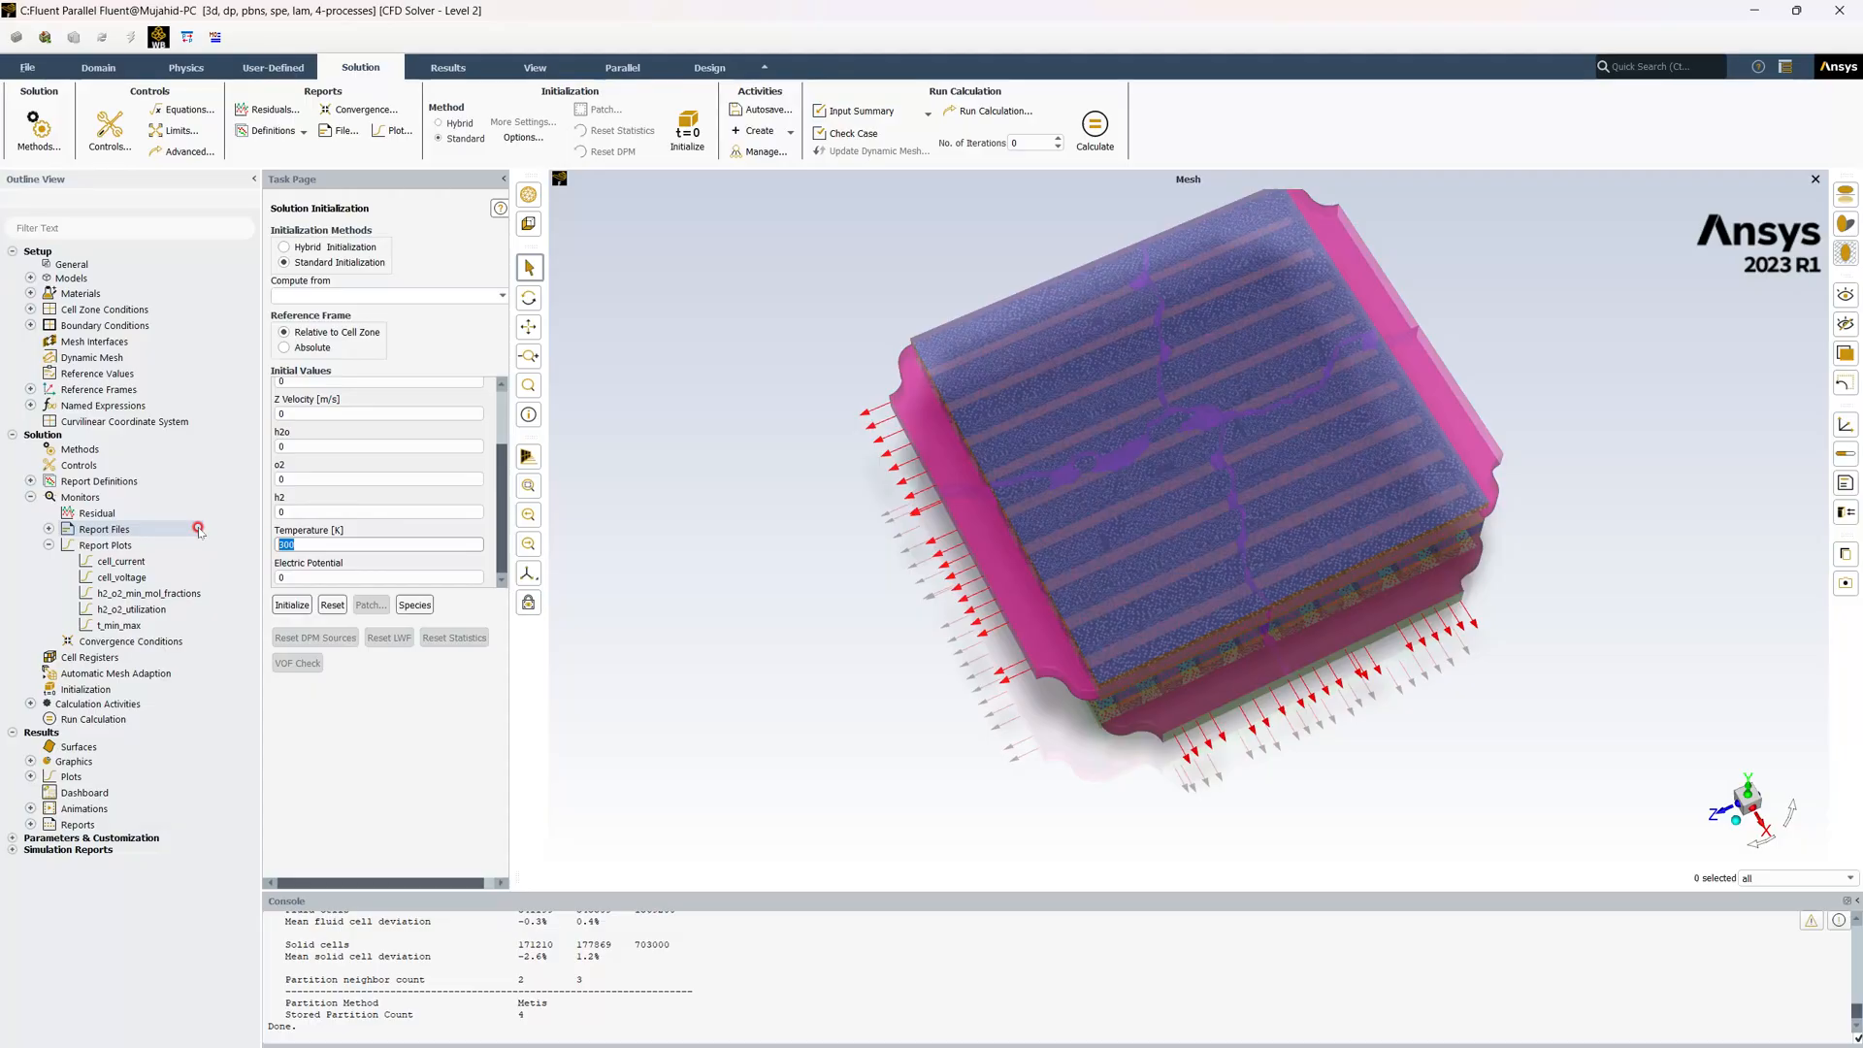
{"action": "type", "text": "1073"}
{"action": "left_click", "coordinate": [199, 530]}
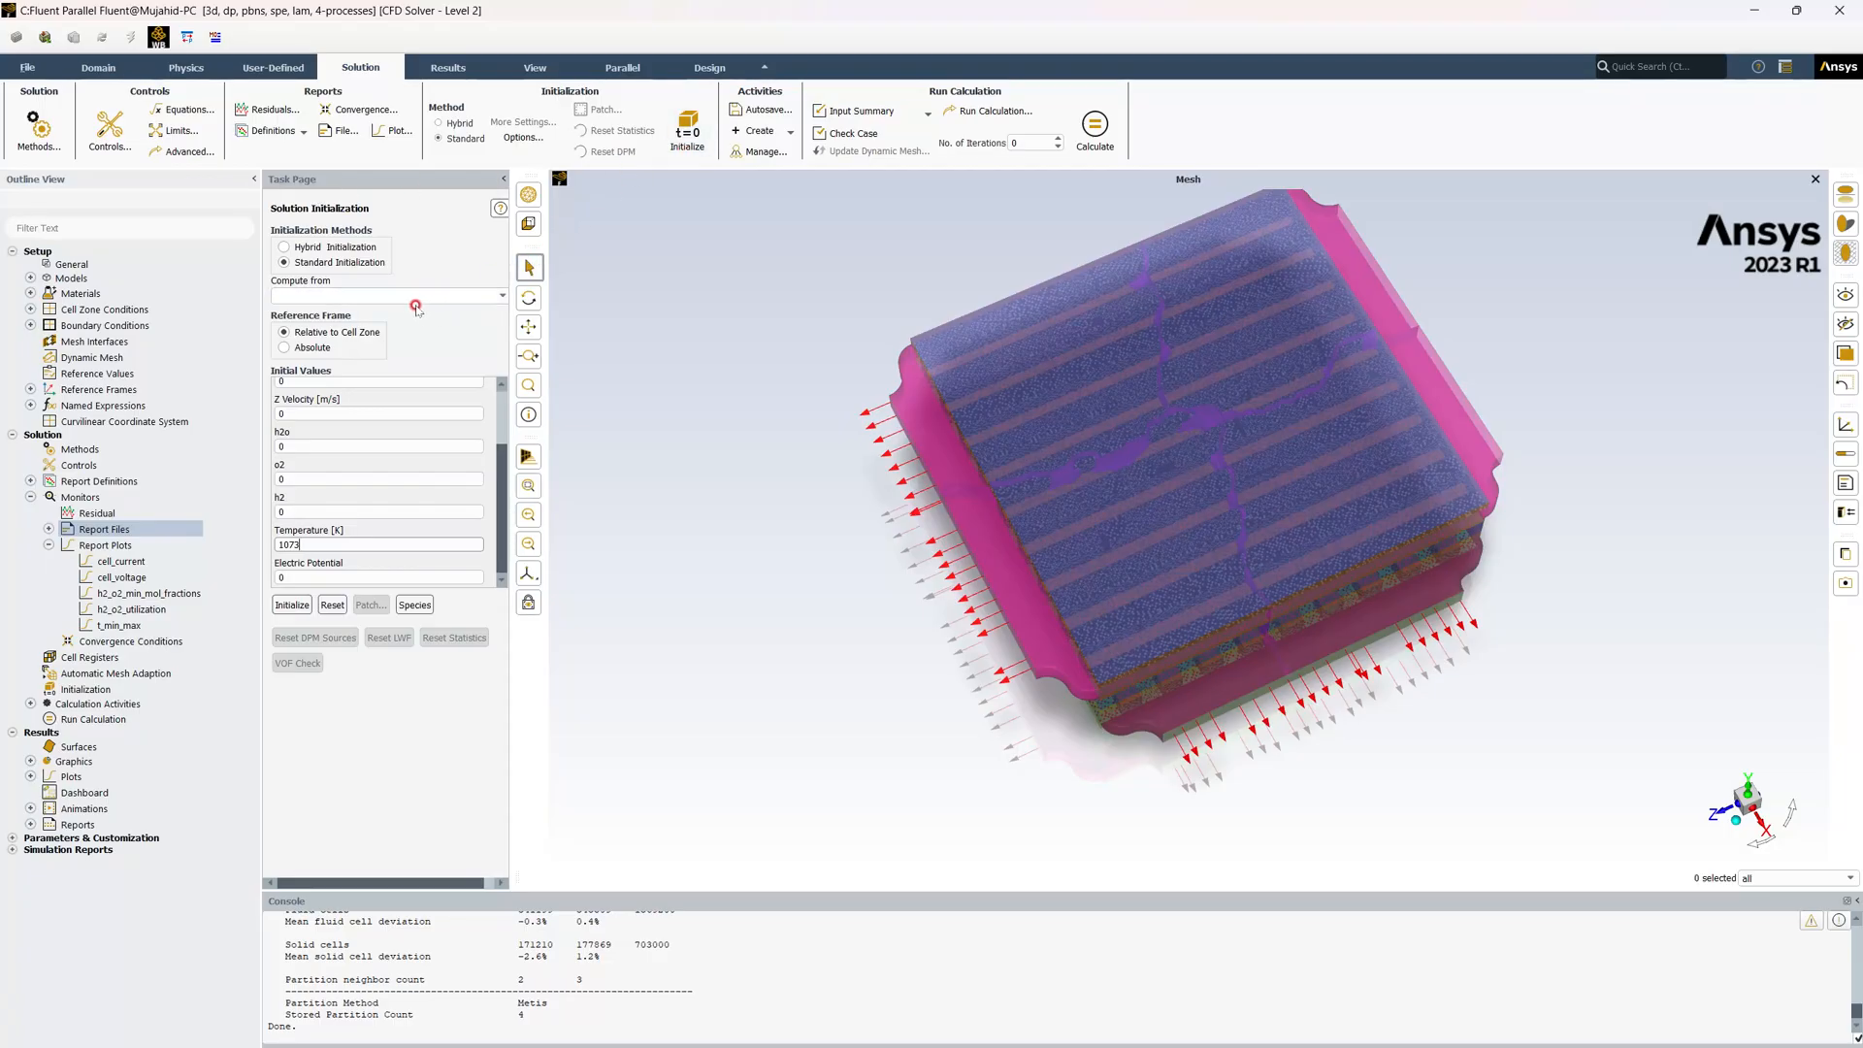
{"action": "left_click", "coordinate": [526, 138]}
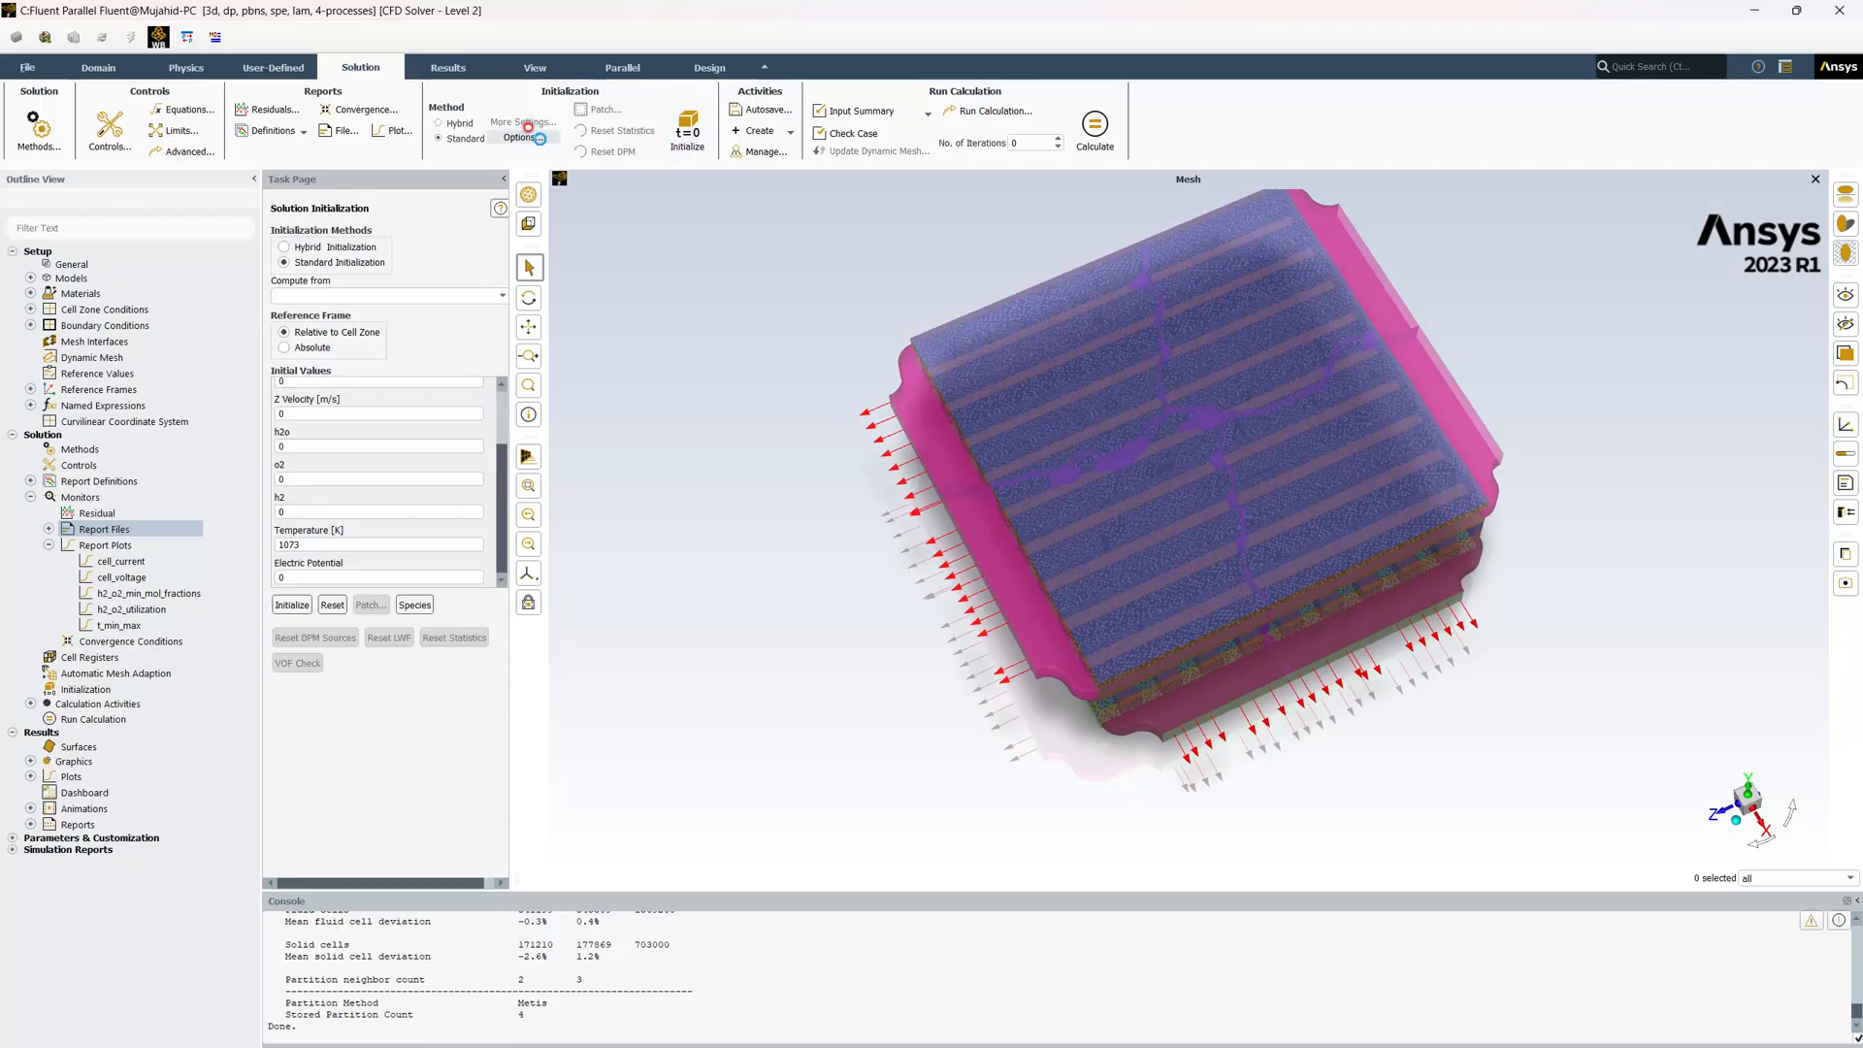
{"action": "left_click", "coordinate": [403, 380]}
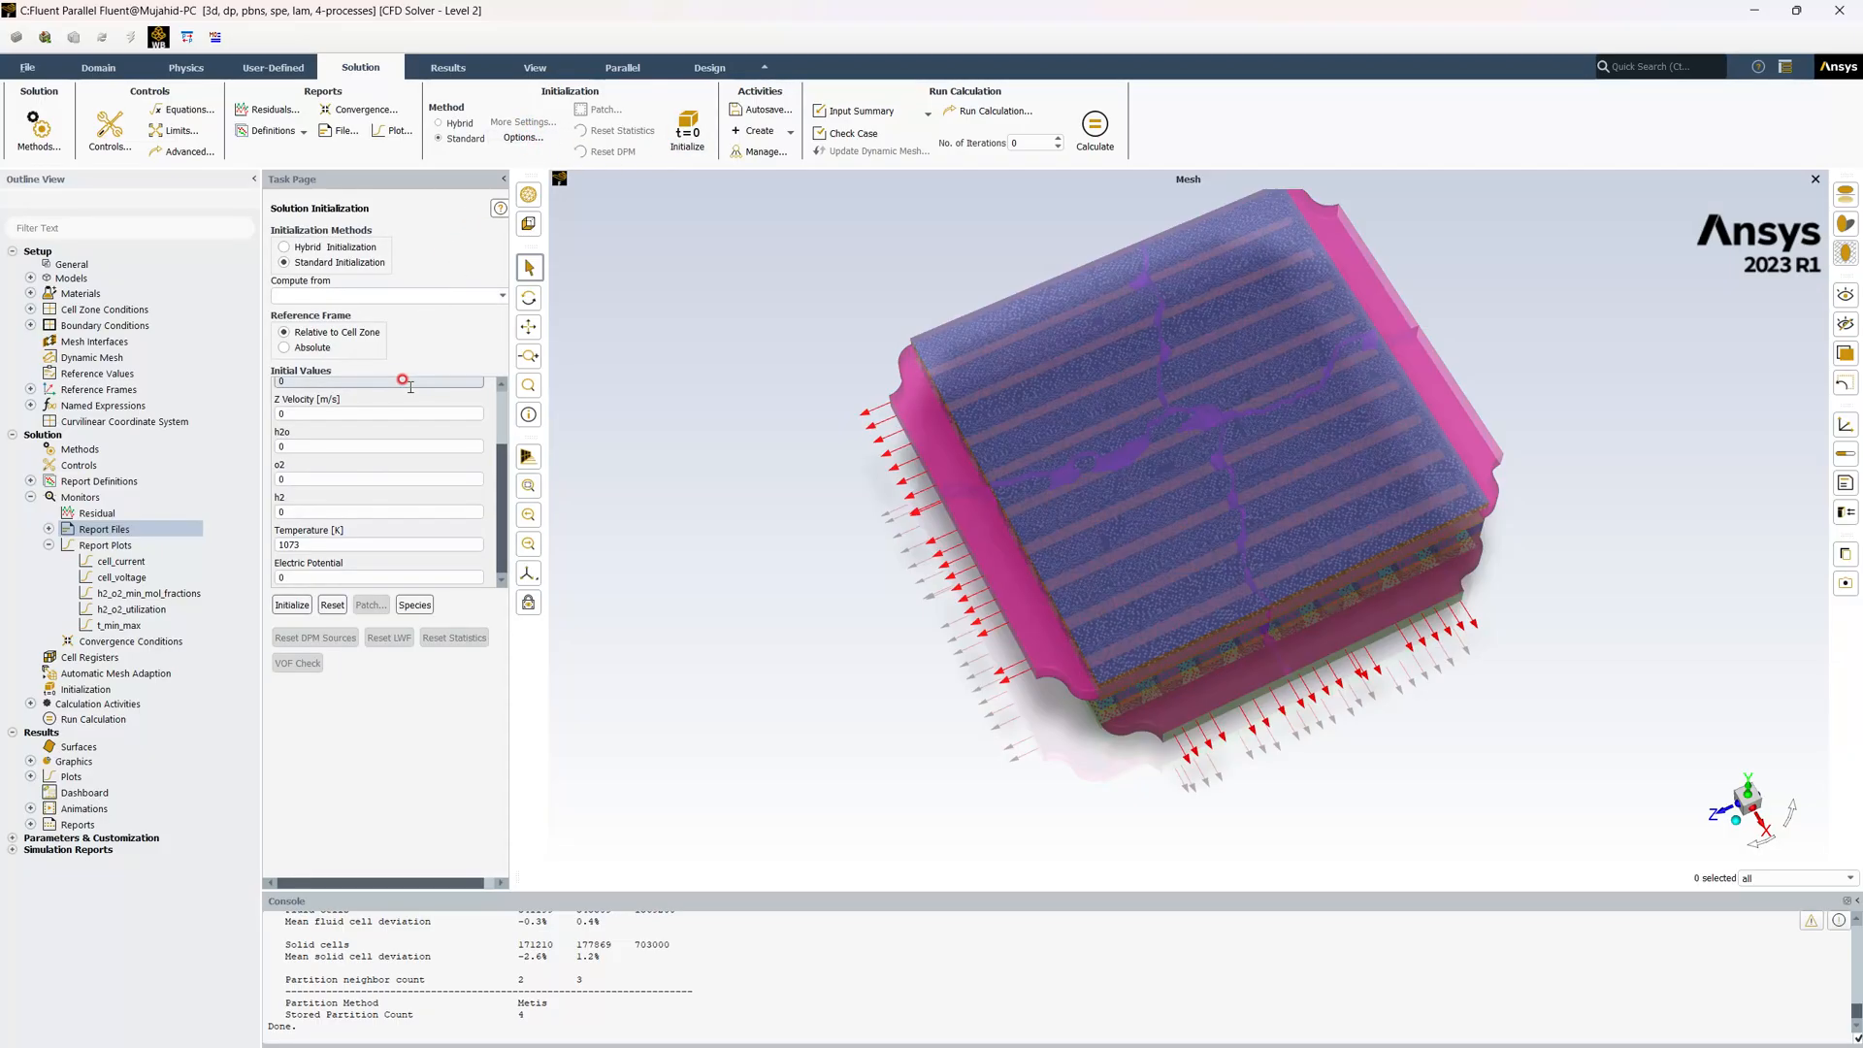
{"action": "scroll", "coordinate": [402, 380], "scroll_direction": "up", "scroll_amount": 2}
Review the multigrid settings of all equations in the advanced solution controls
{"action": "left_click", "coordinate": [206, 155]}
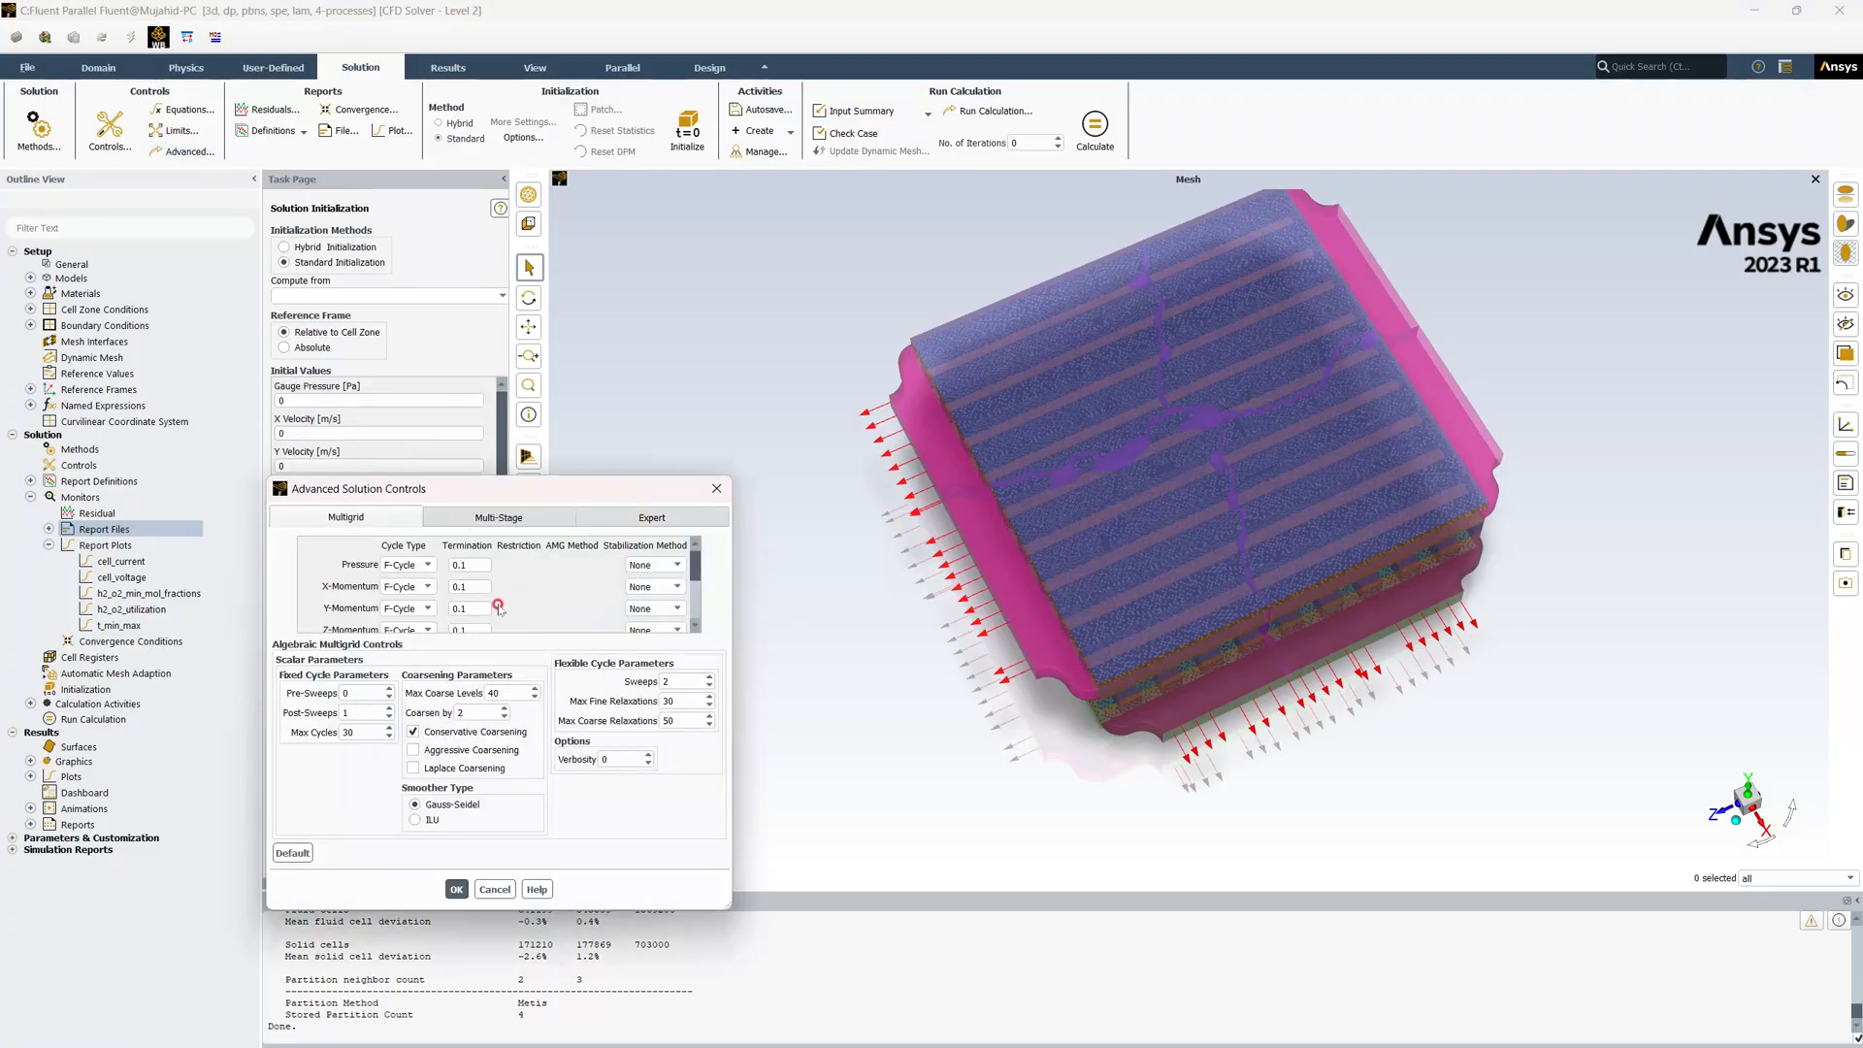
{"action": "scroll", "coordinate": [498, 607], "scroll_direction": "down", "scroll_amount": 3}
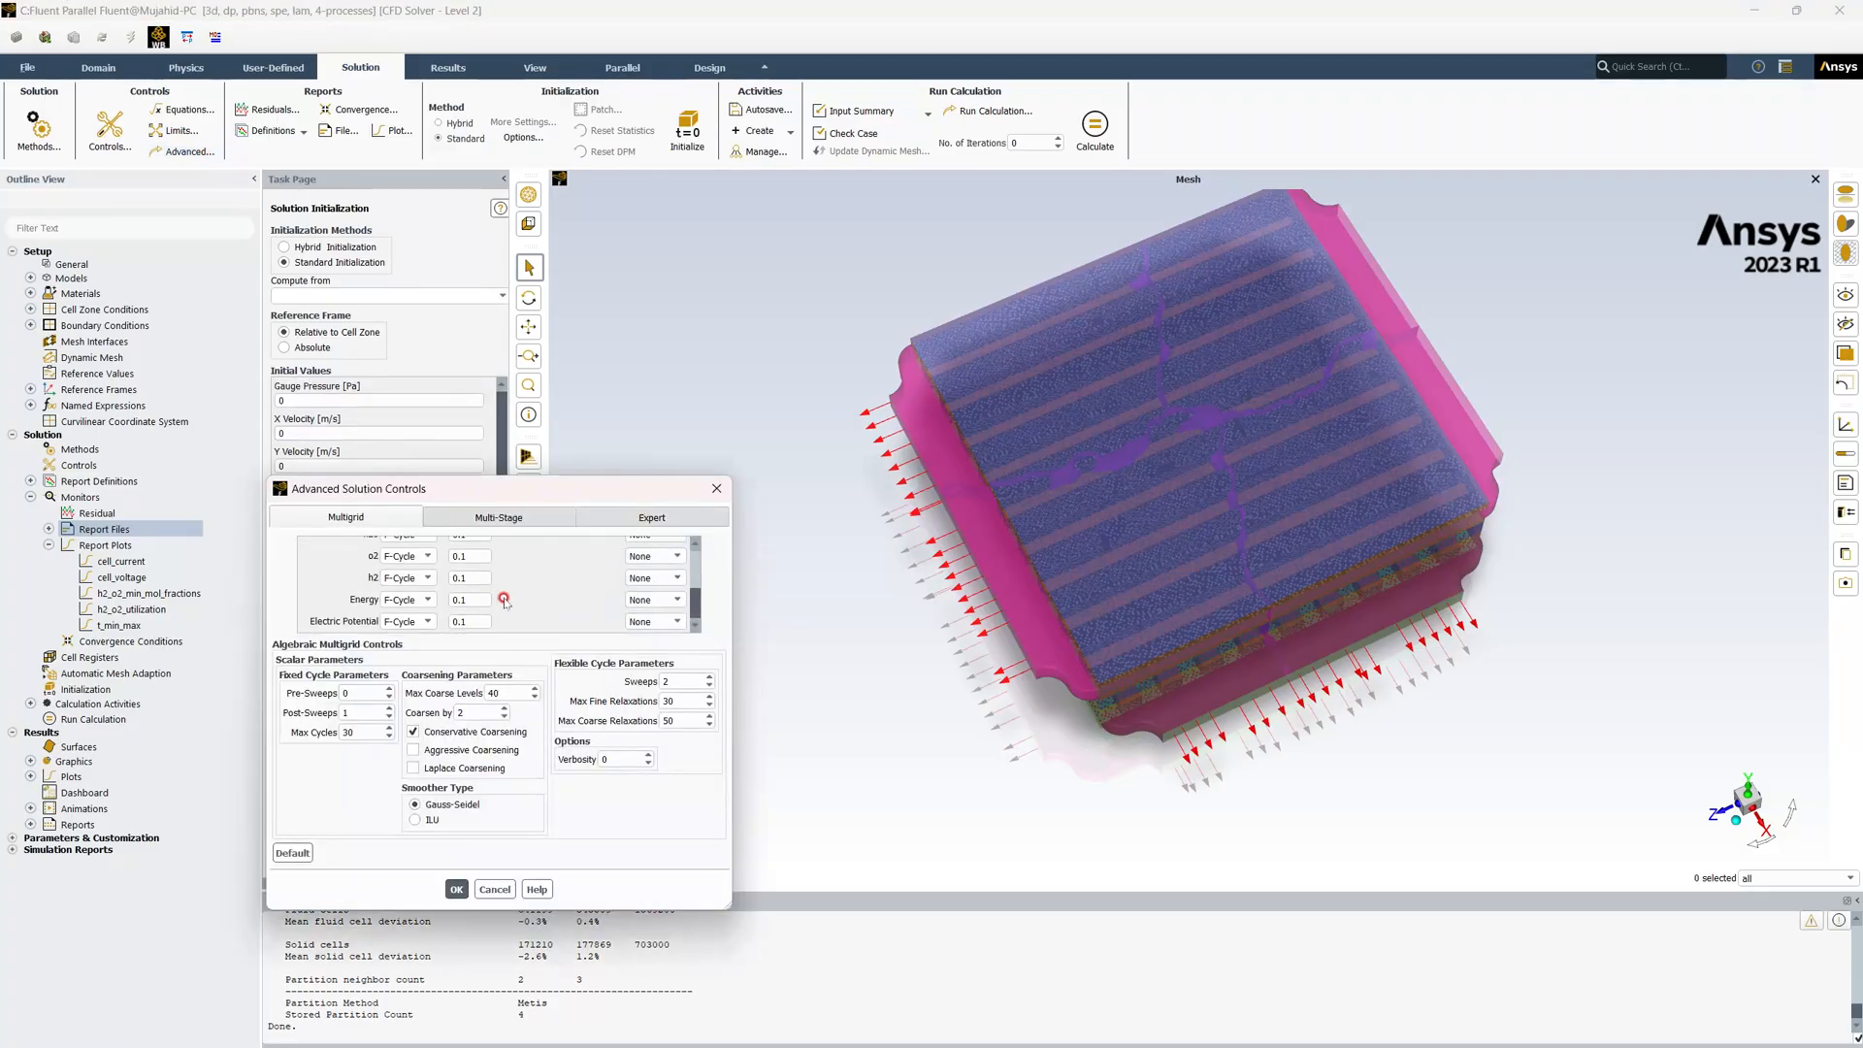
{"action": "left_click", "coordinate": [497, 891]}
Set the momentum under-relaxation factor to 0.5 and initialize the solution
{"action": "left_click", "coordinate": [122, 143]}
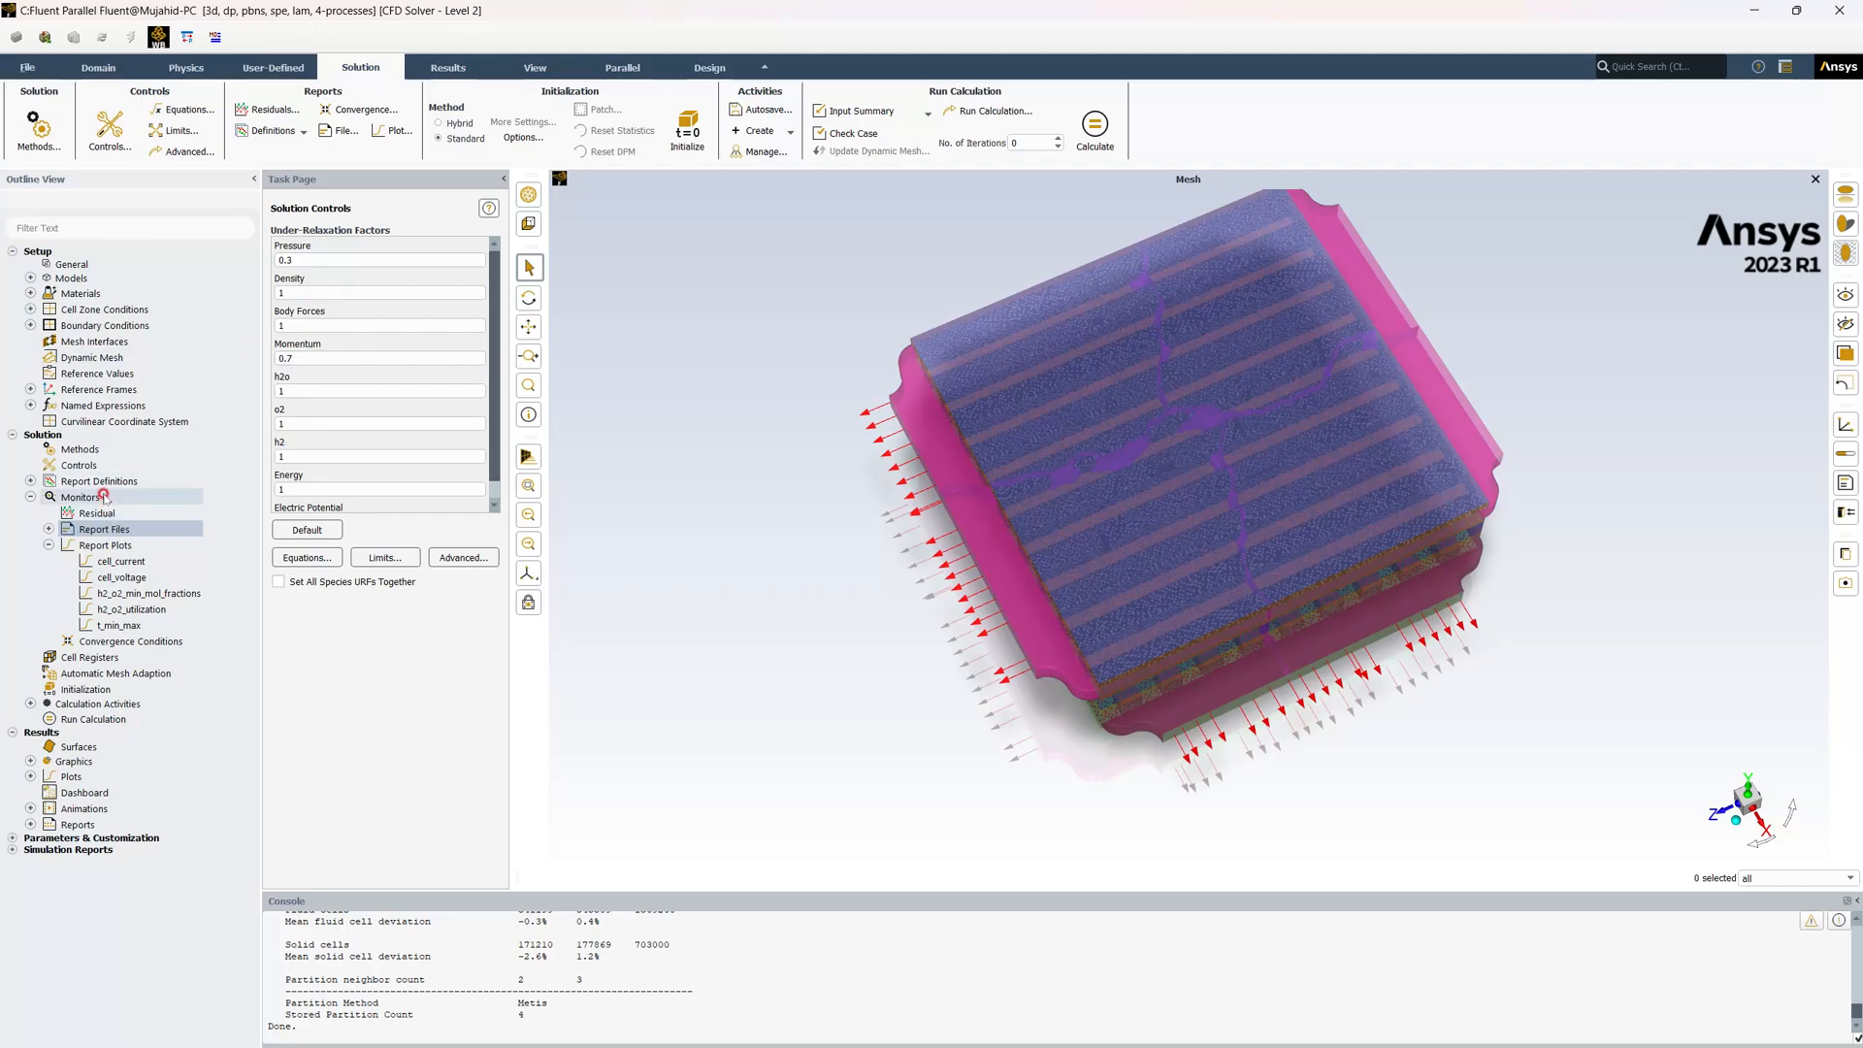
{"action": "left_click_drag", "start_coordinate": [320, 358], "coordinate": [251, 358]}
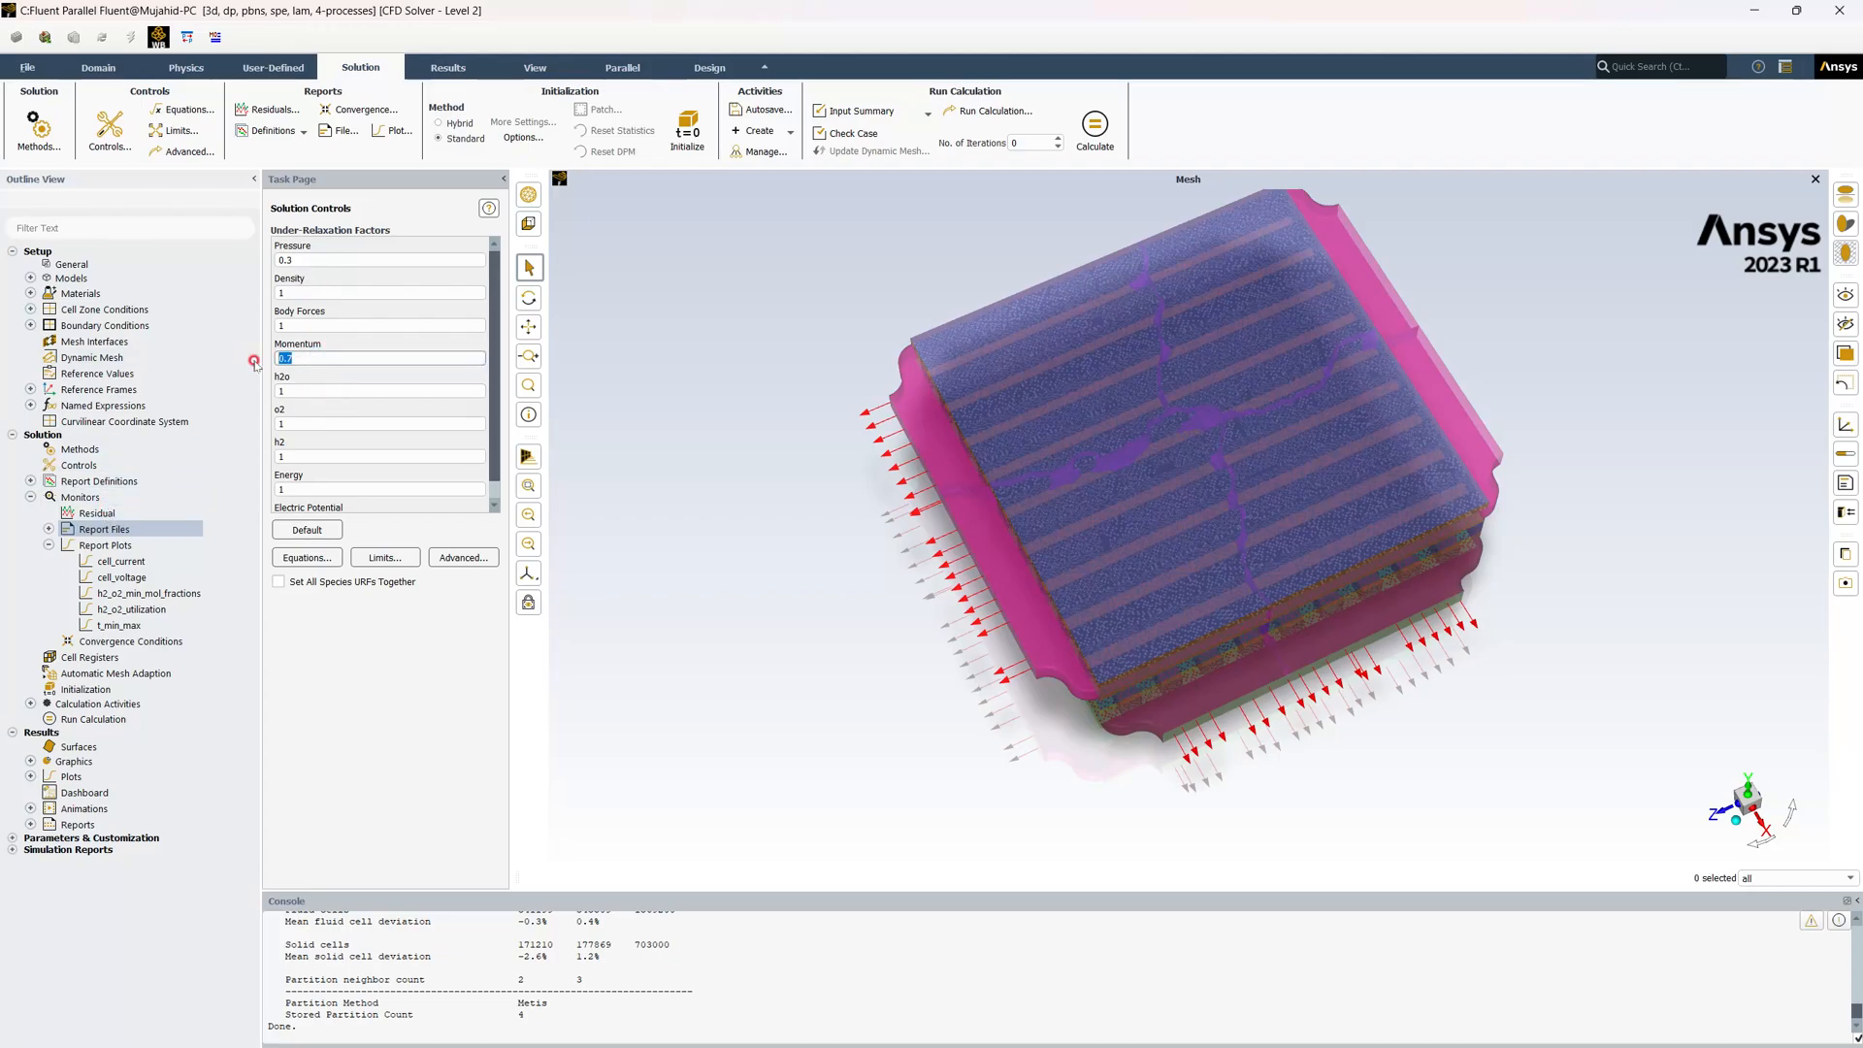
{"action": "type", "text": "0.5"}
{"action": "left_click", "coordinate": [691, 136]}
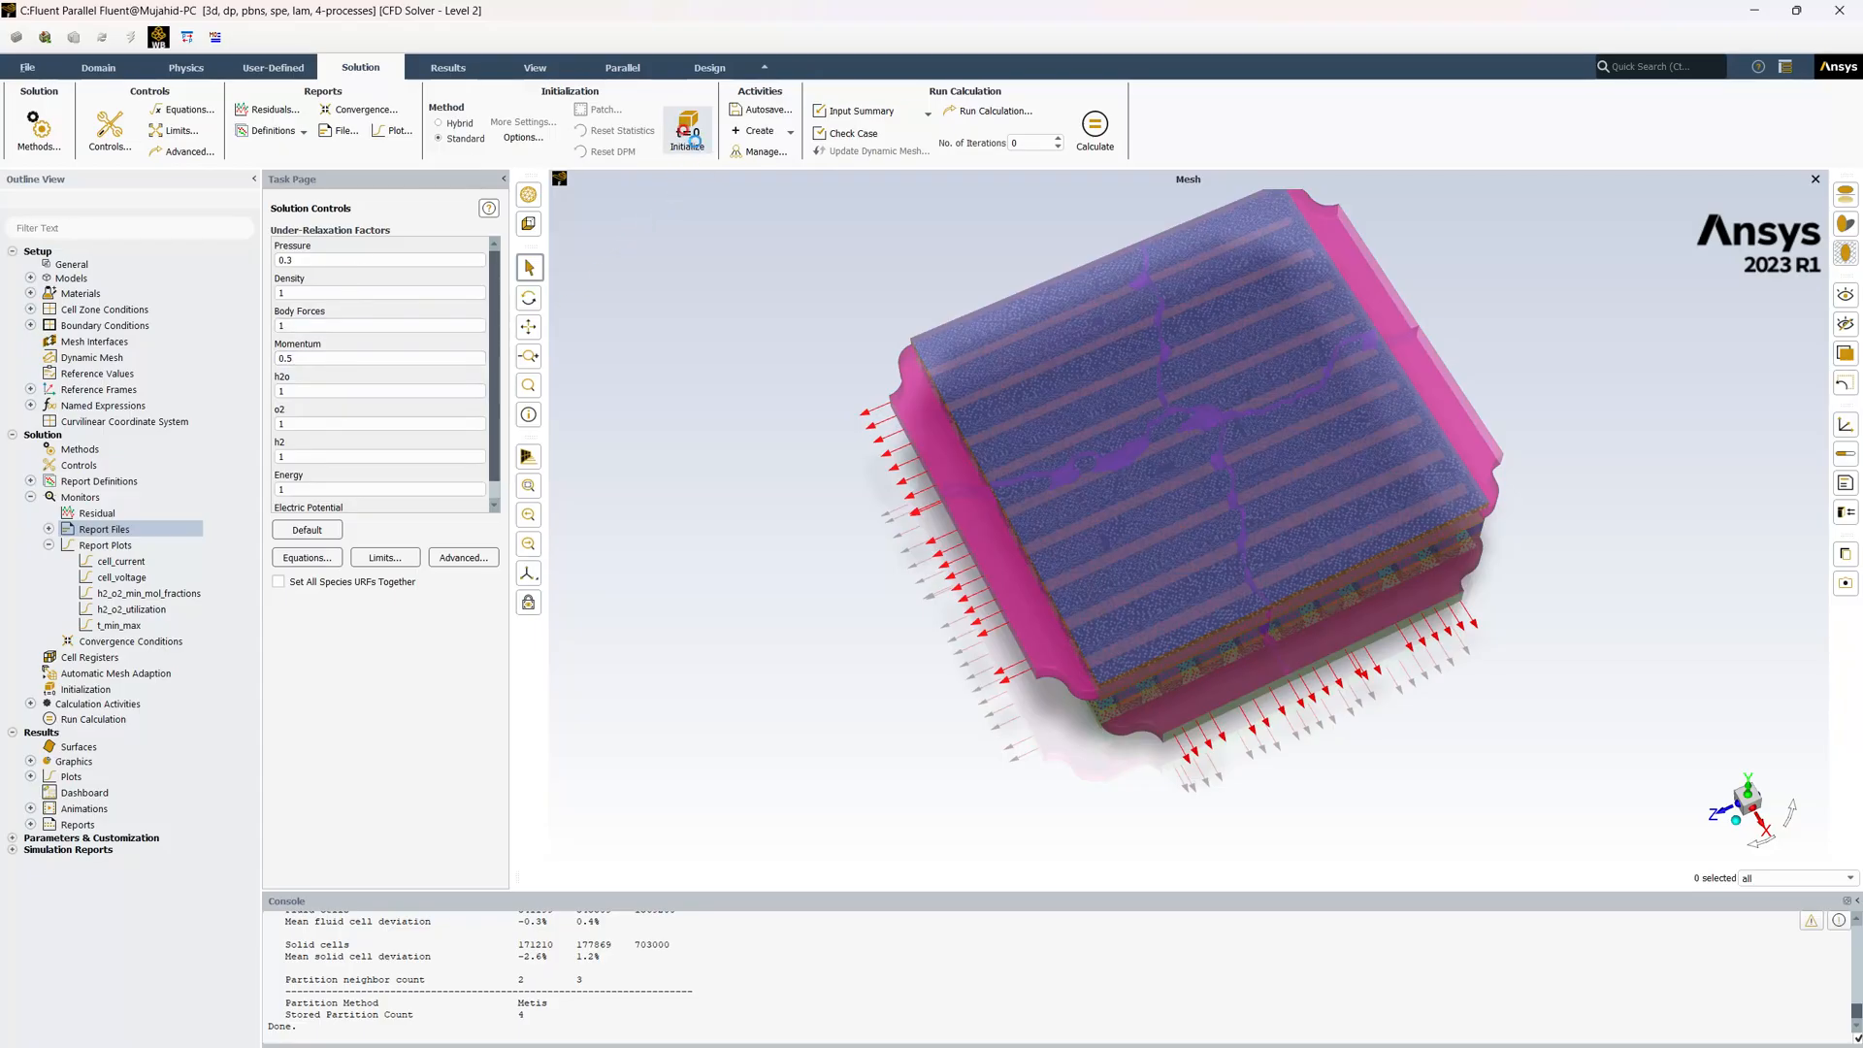
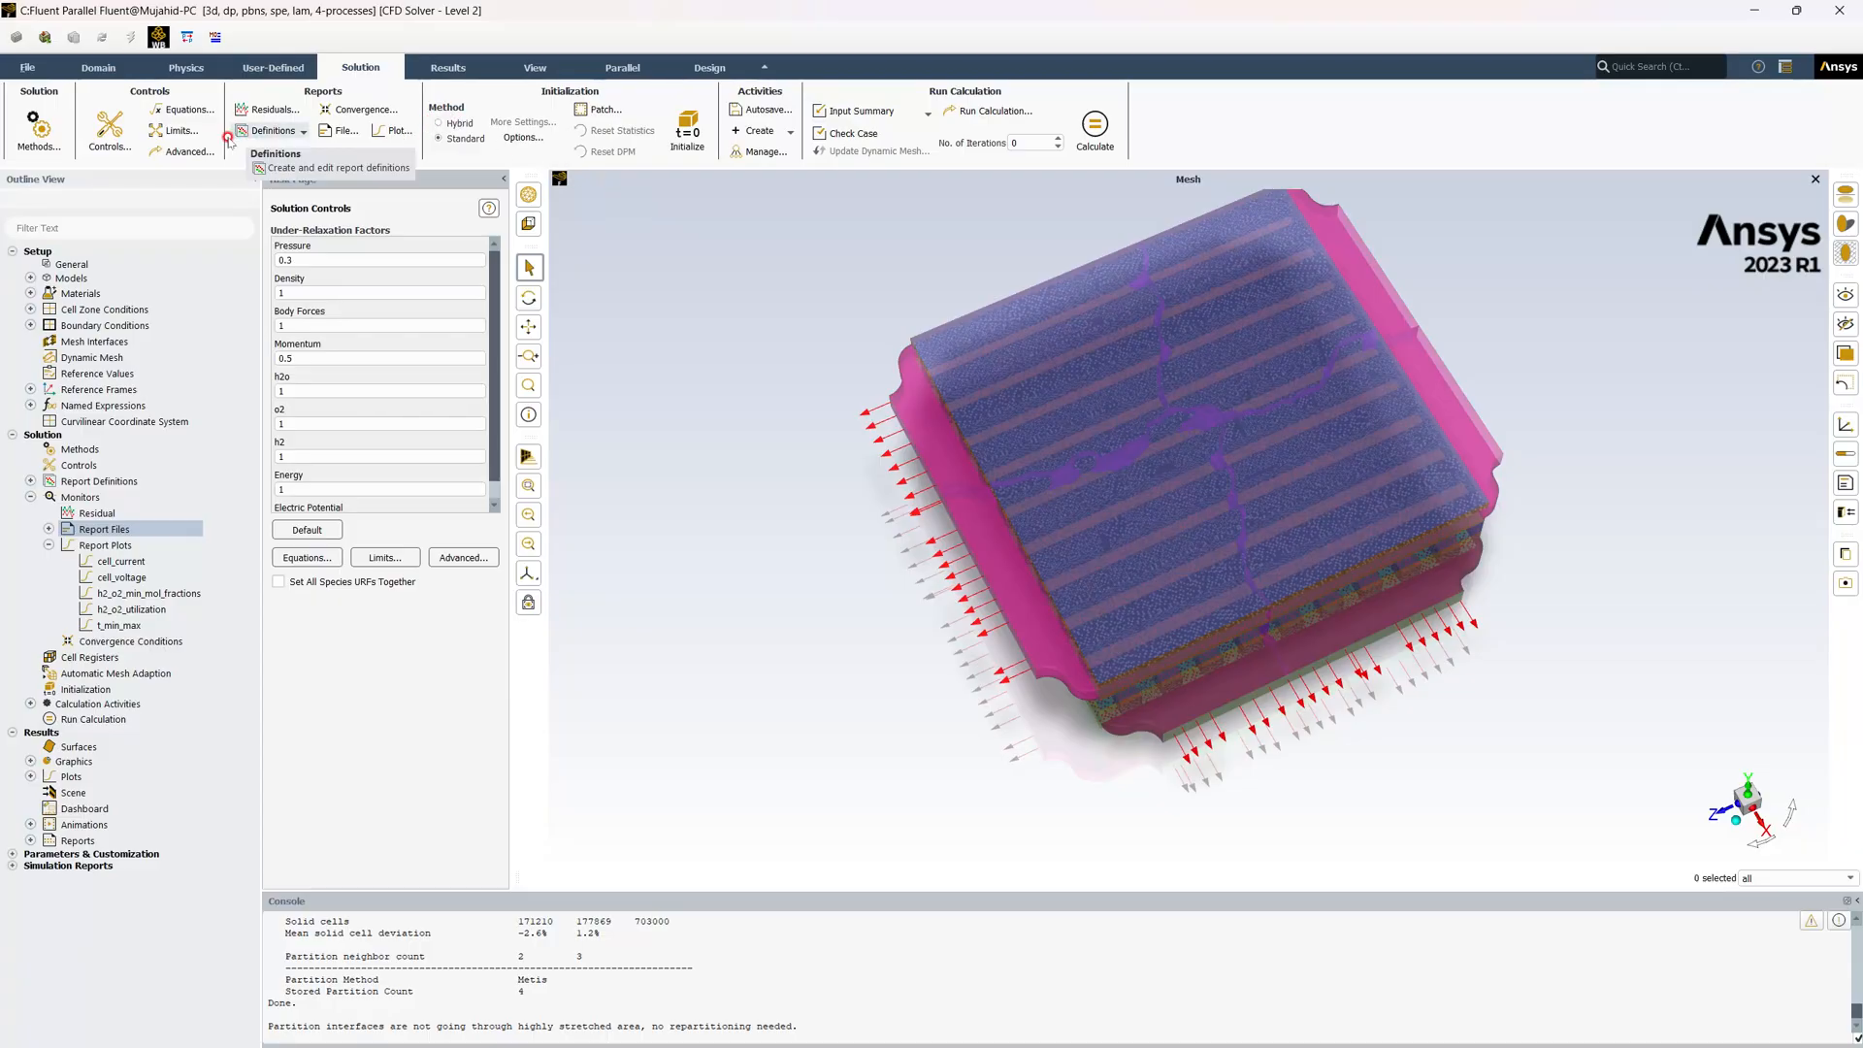
Review the solution methods and the standard initialization values
{"action": "left_click", "coordinate": [35, 129]}
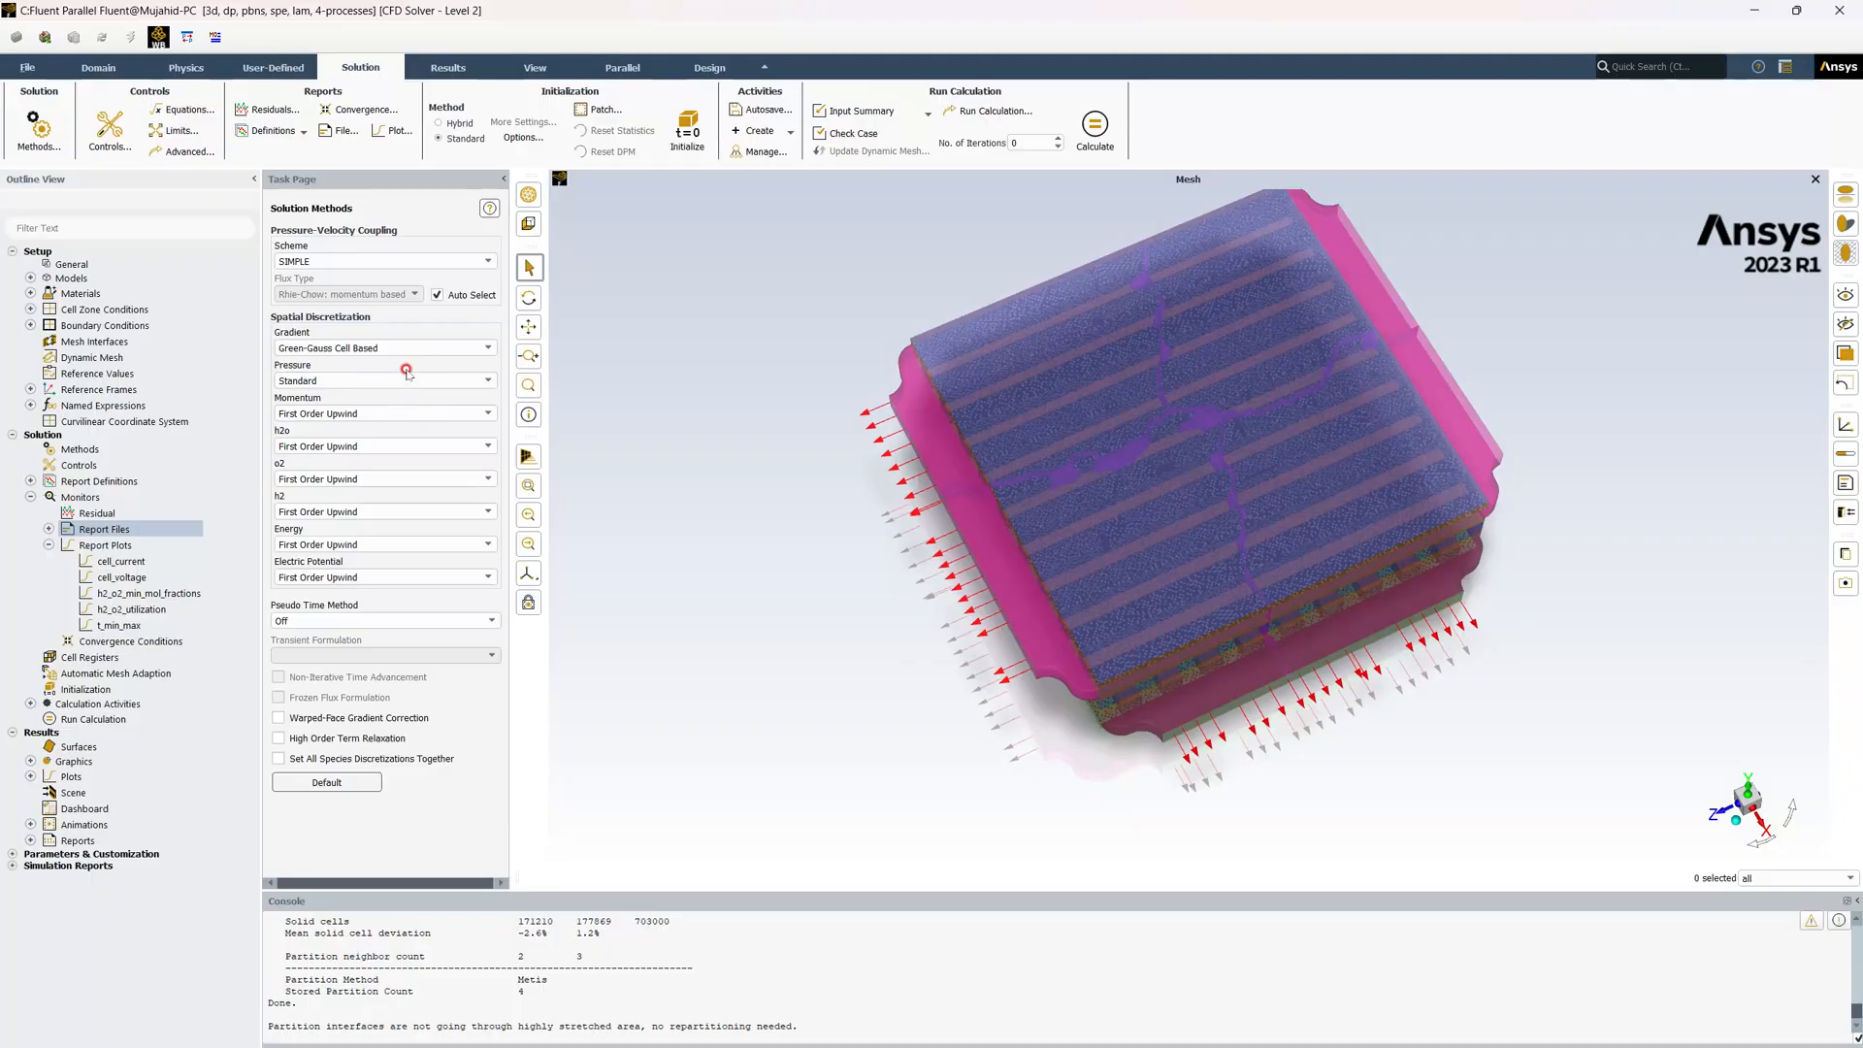
{"action": "left_click", "coordinate": [528, 138]}
{"action": "scroll", "coordinate": [418, 524], "scroll_direction": "down", "scroll_amount": 3}
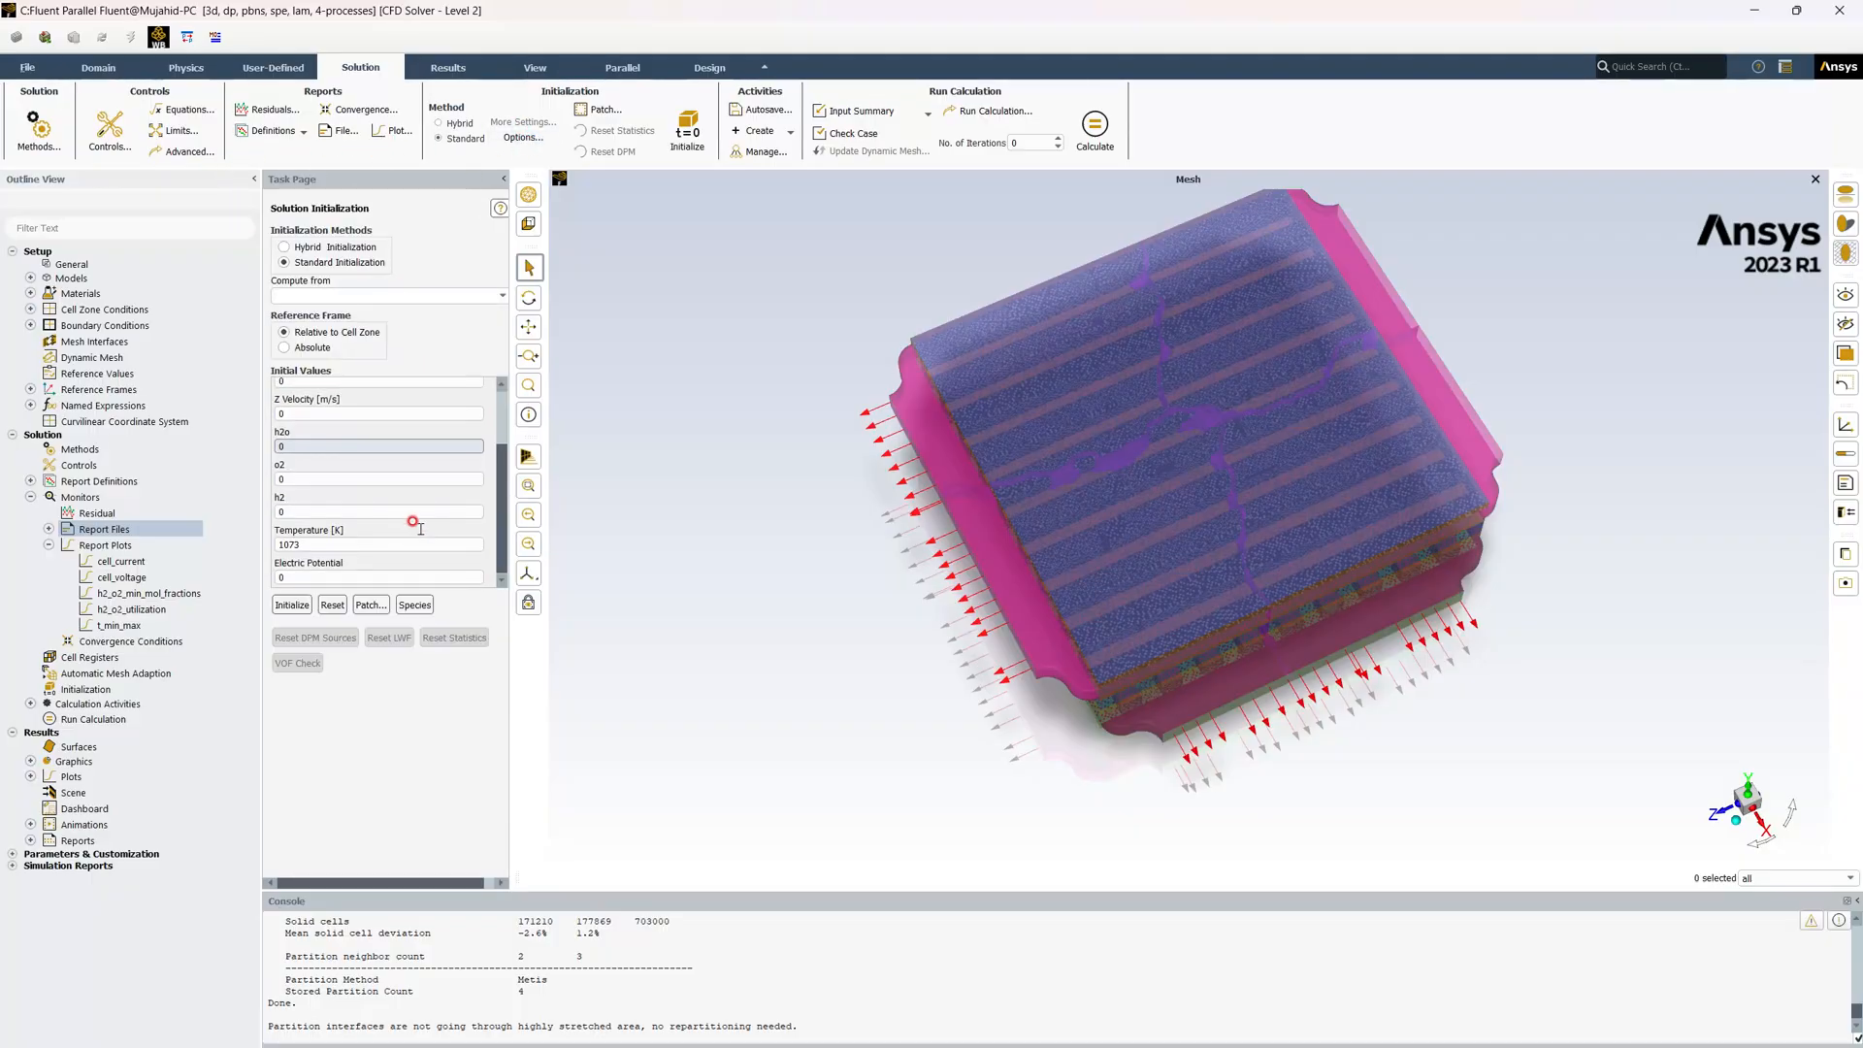
{"action": "scroll", "coordinate": [369, 476], "scroll_direction": "up", "scroll_amount": 3}
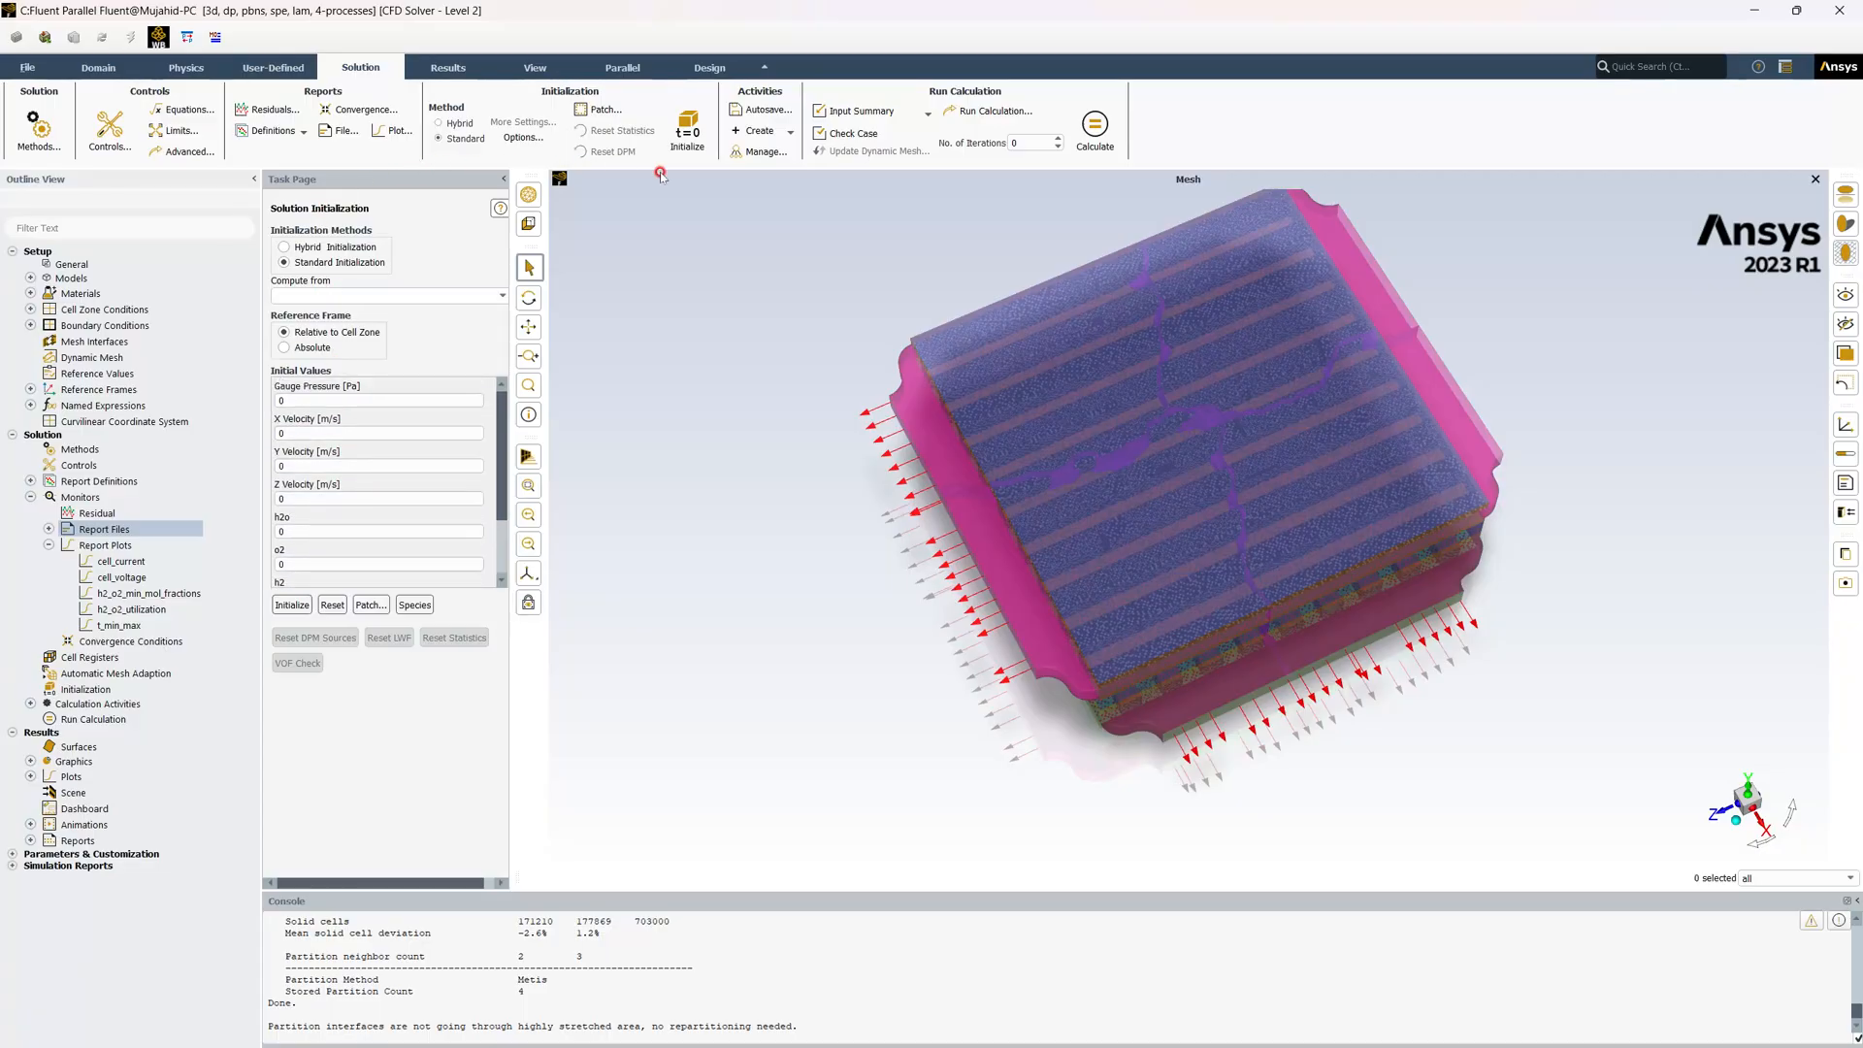
Run the calculation for 50 iterations, using the settings and mesh changes for the current calculation only
{"action": "double_click", "coordinate": [1015, 142]}
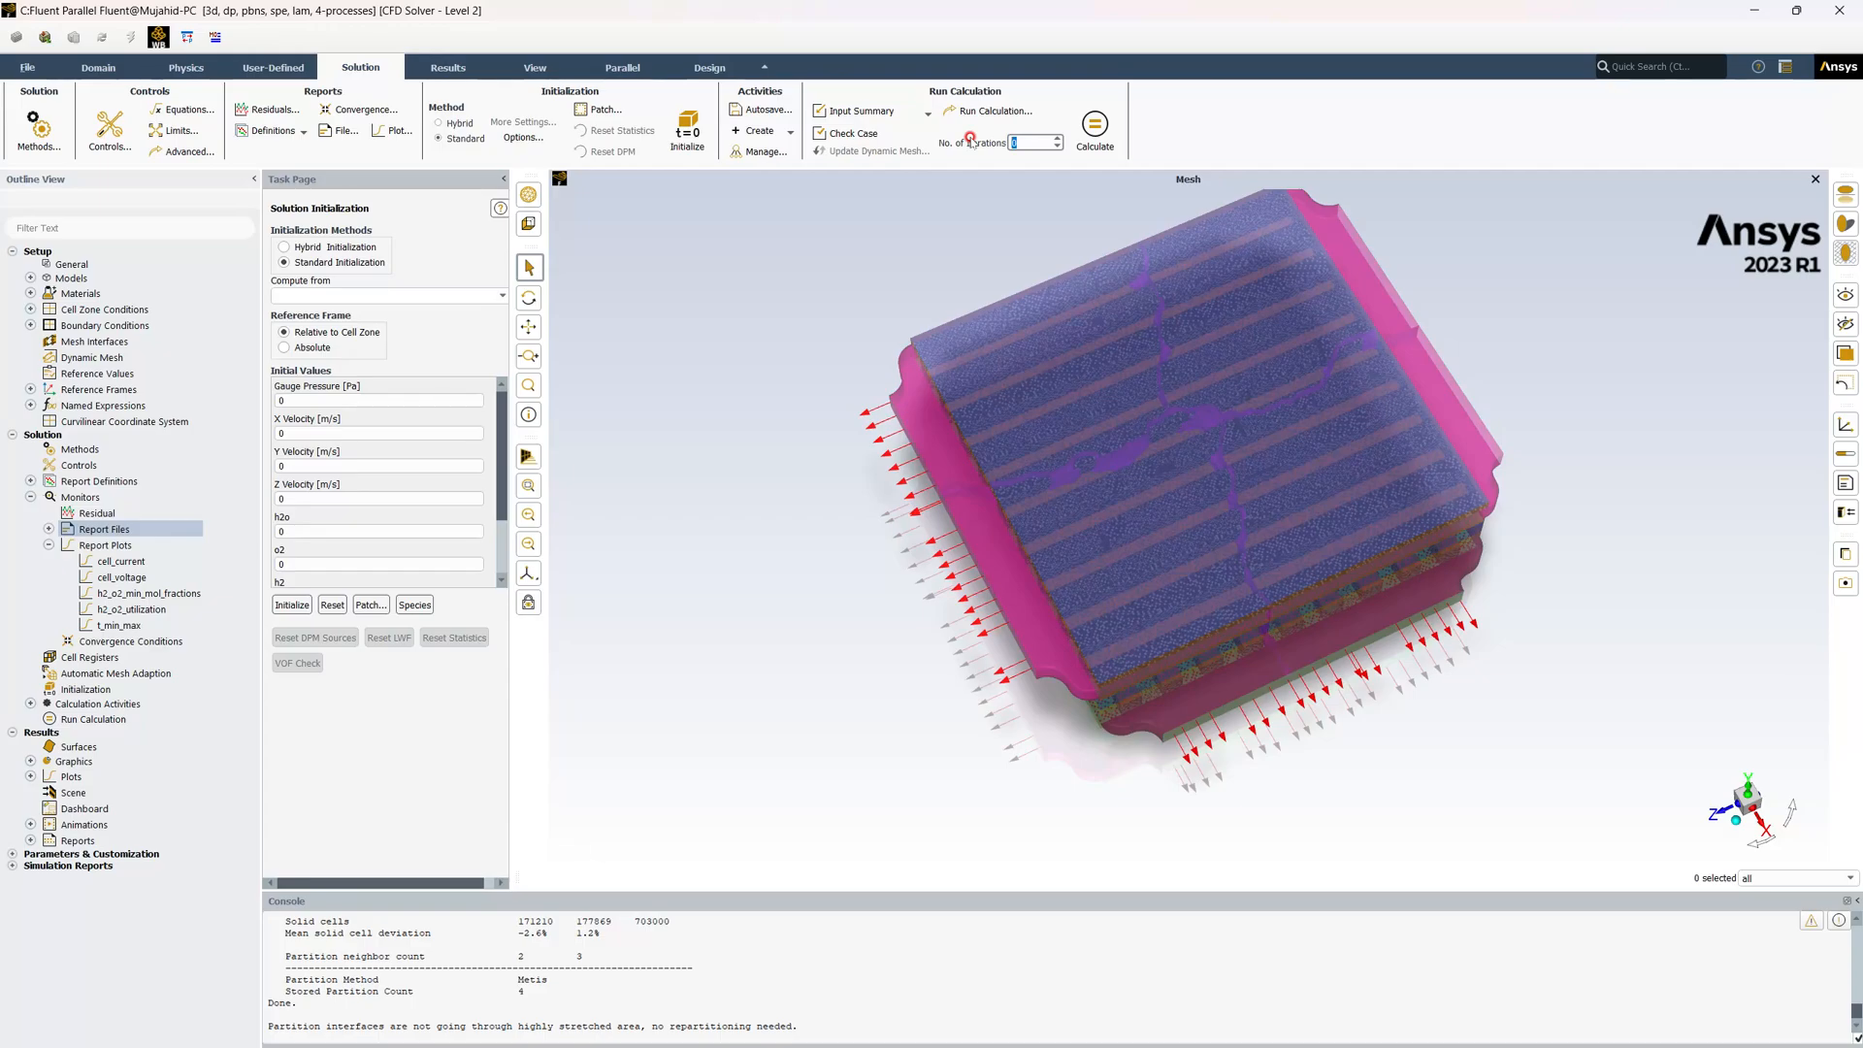
{"action": "type", "text": "50"}
{"action": "left_click", "coordinate": [1101, 136]}
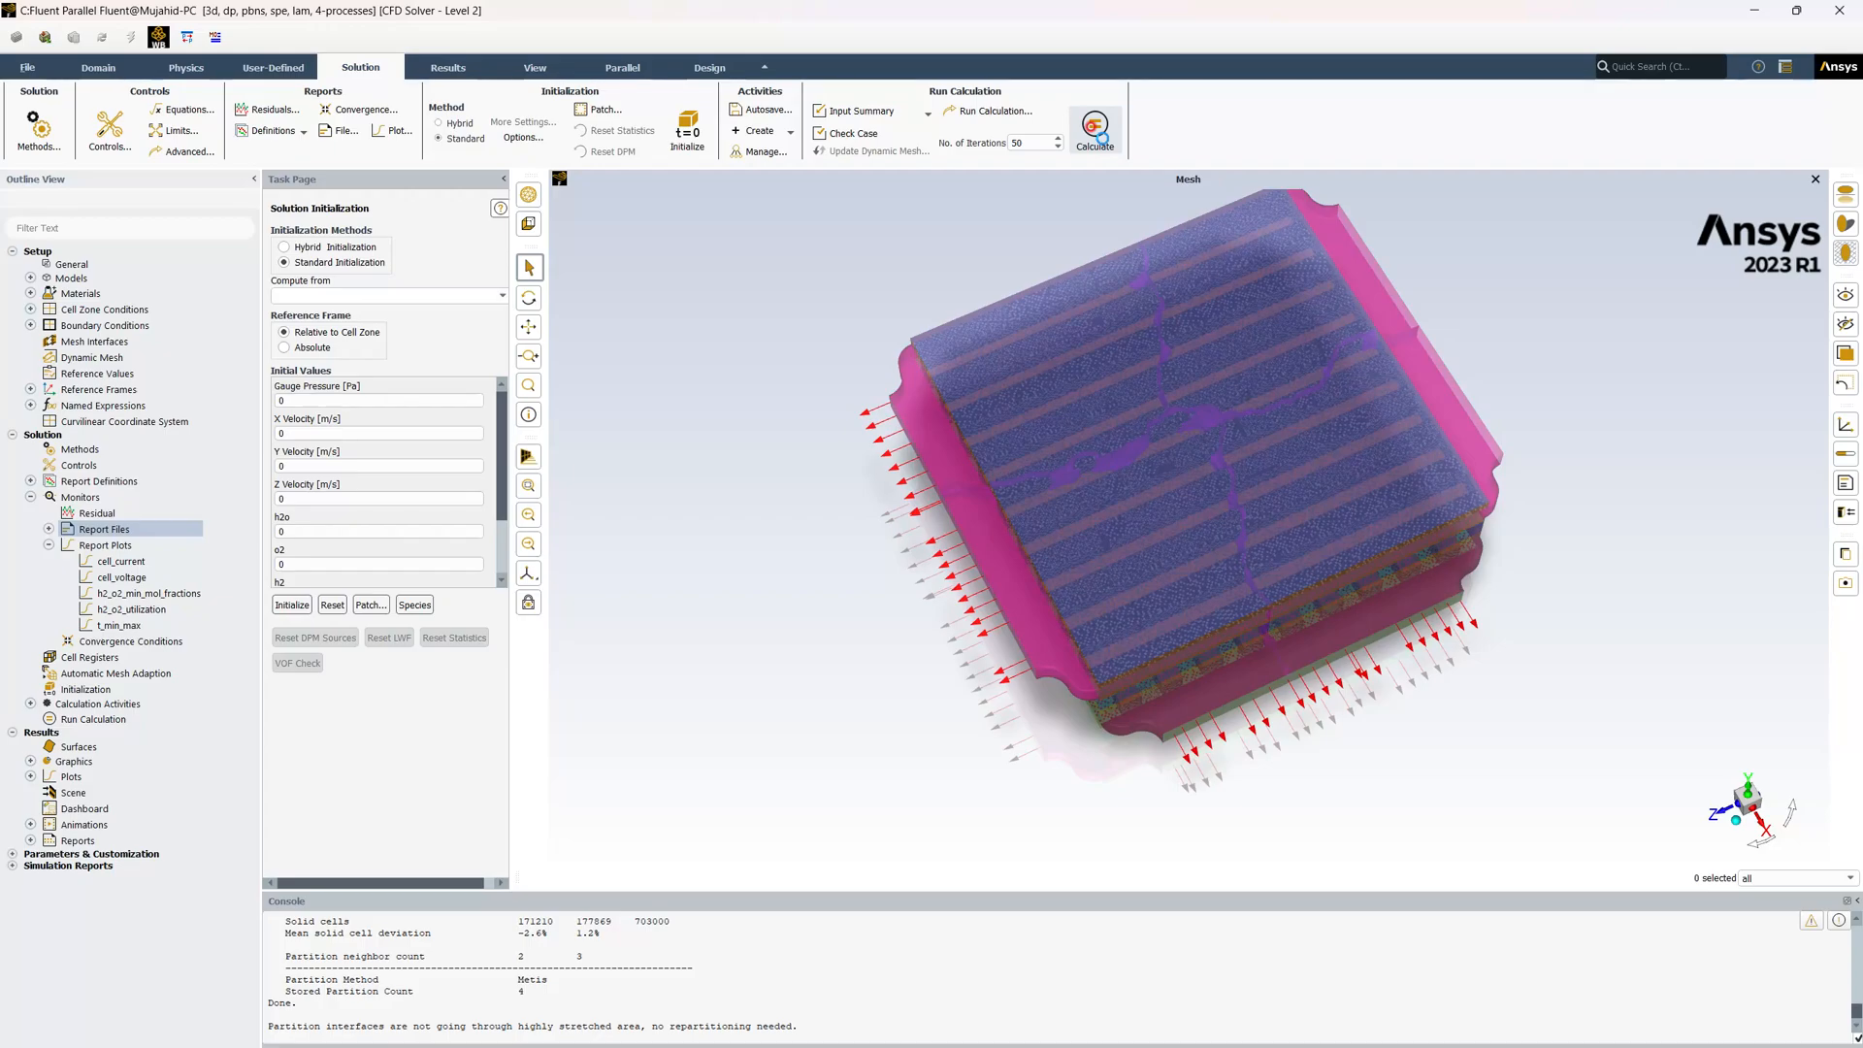
{"action": "left_click", "coordinate": [1099, 137]}
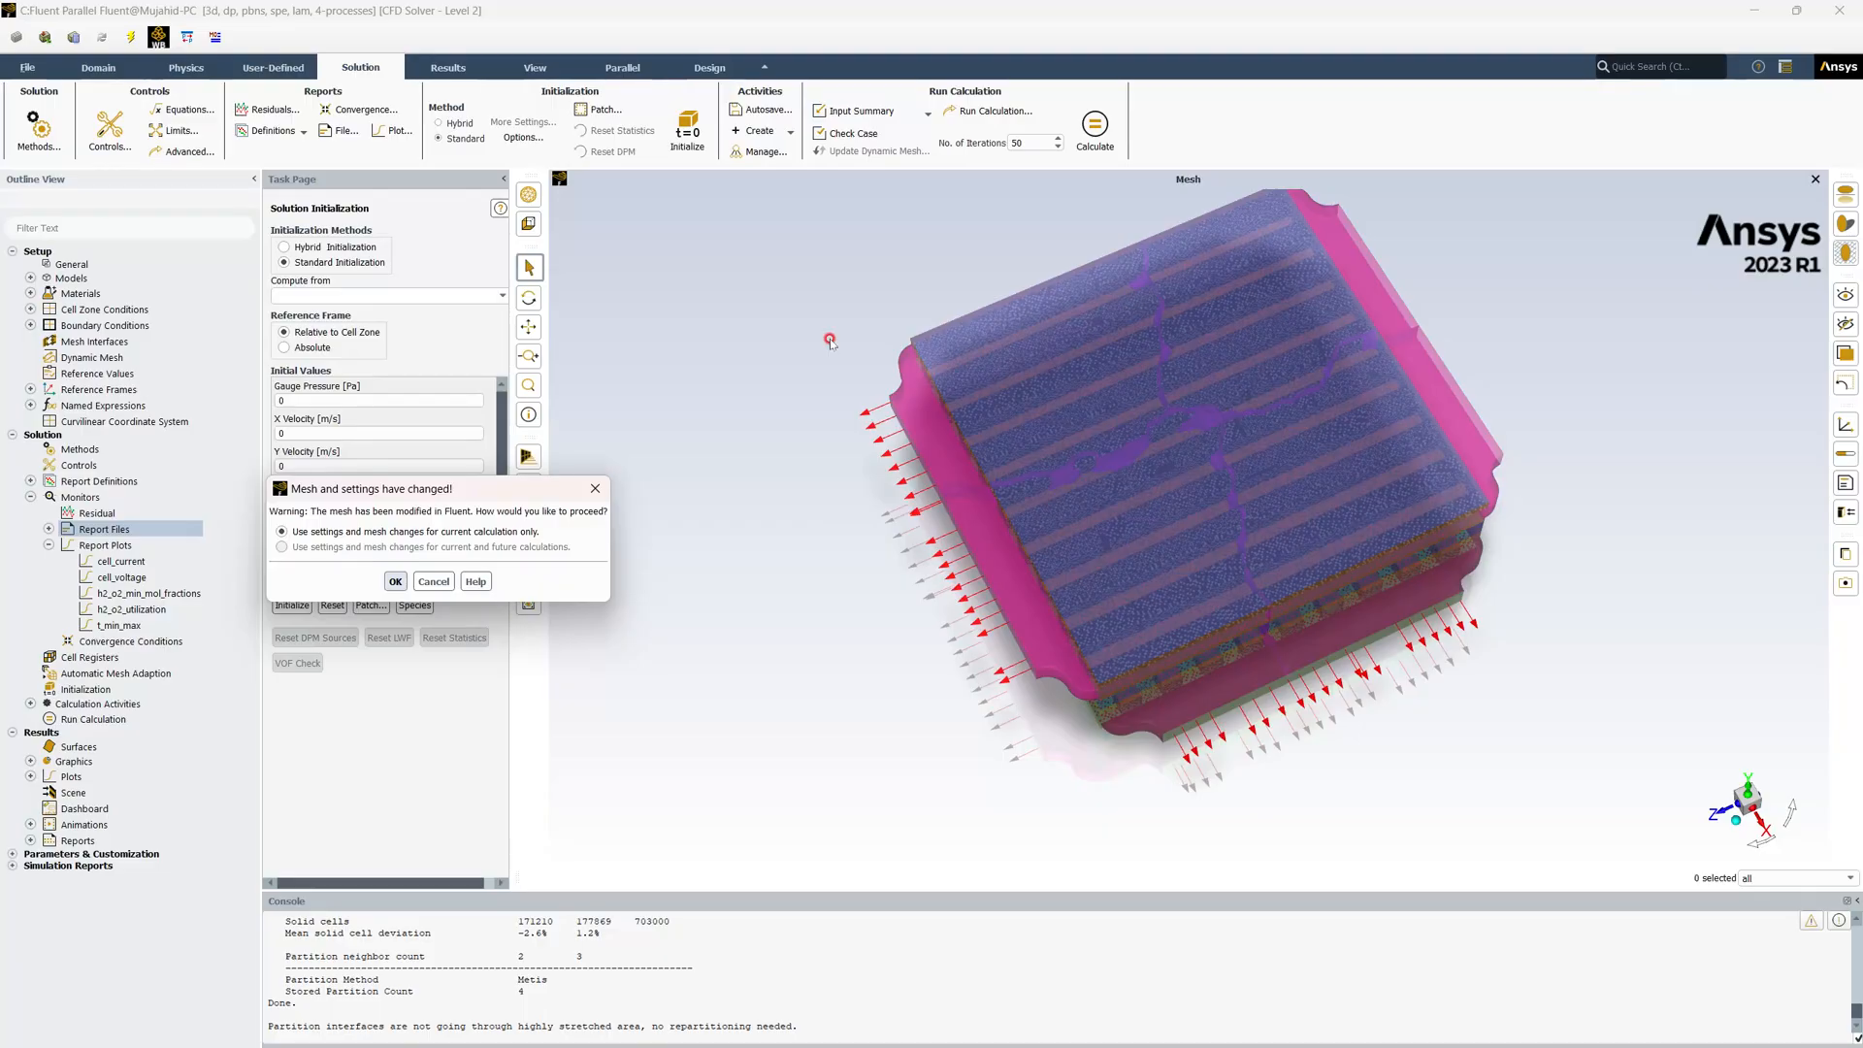
{"action": "left_click", "coordinate": [396, 582]}
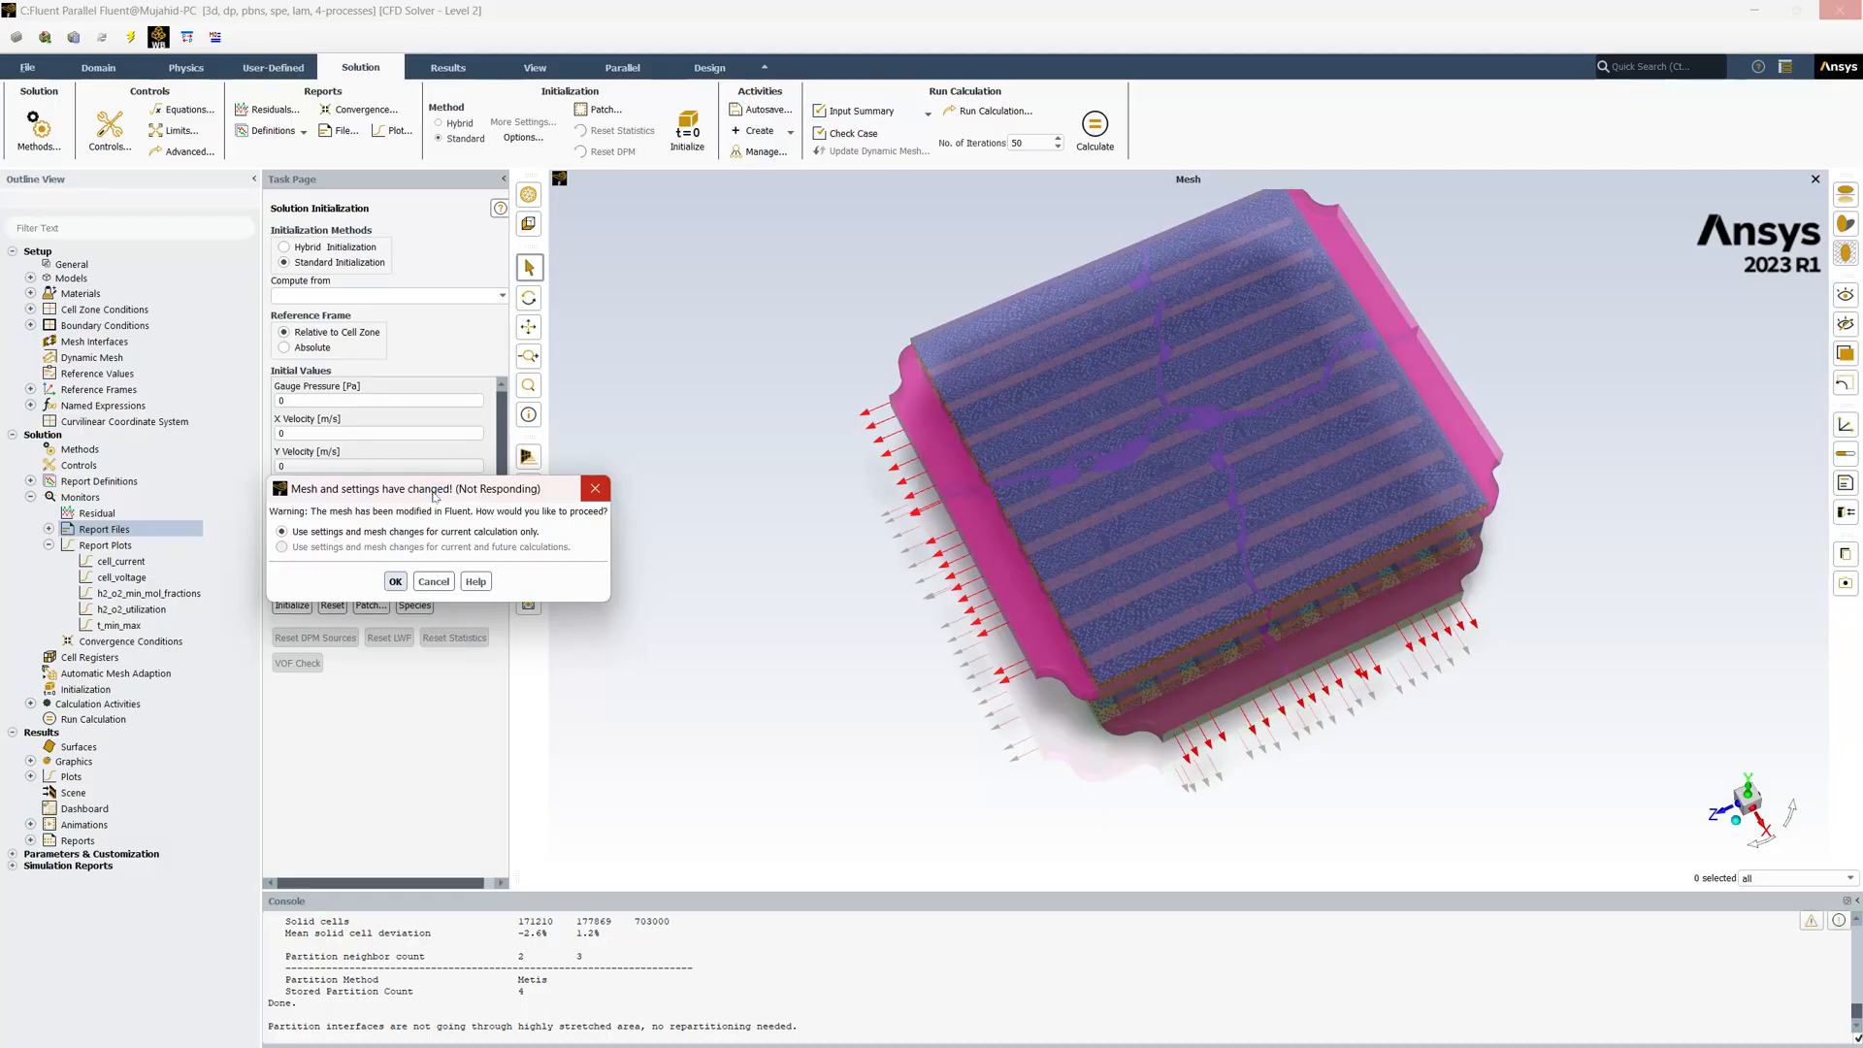
{"action": "key", "text": "Return"}
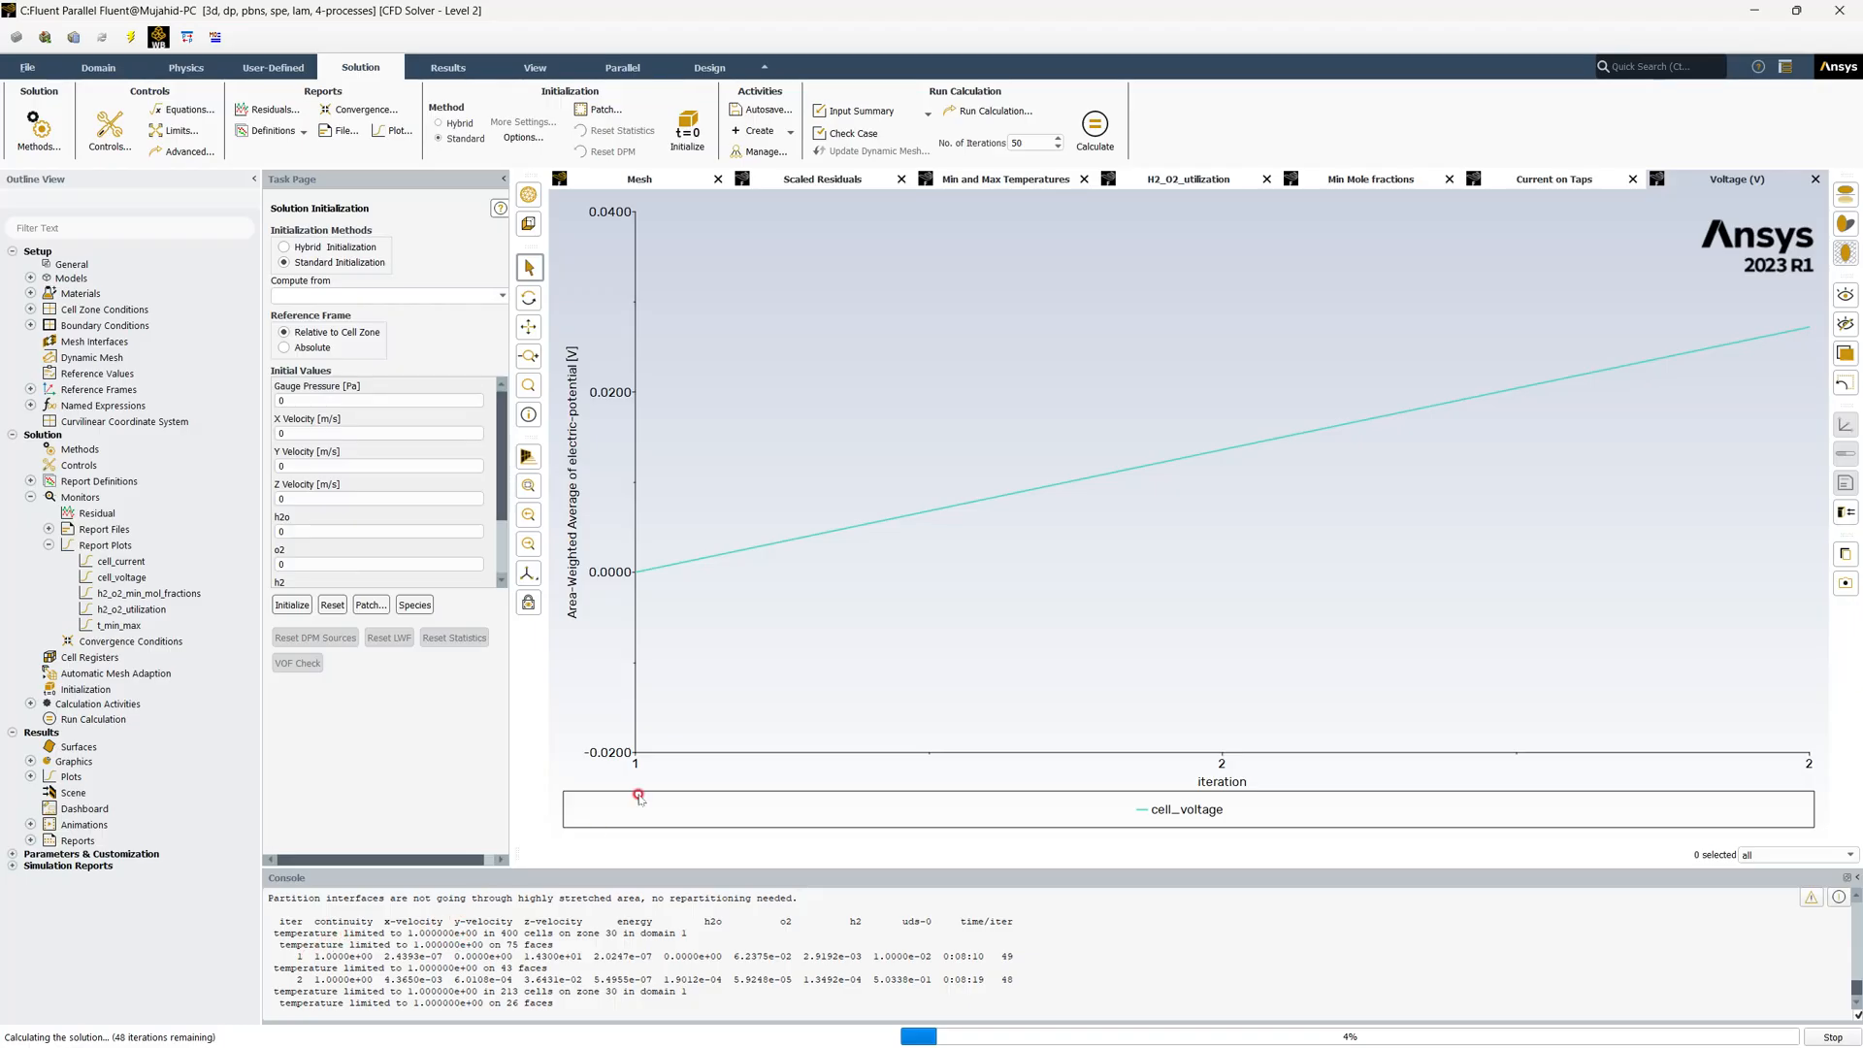
Examine the temperature, utilization, mole fraction, tap current and voltage plots during the calculation, and dismiss the messages
{"action": "left_click", "coordinate": [1032, 181]}
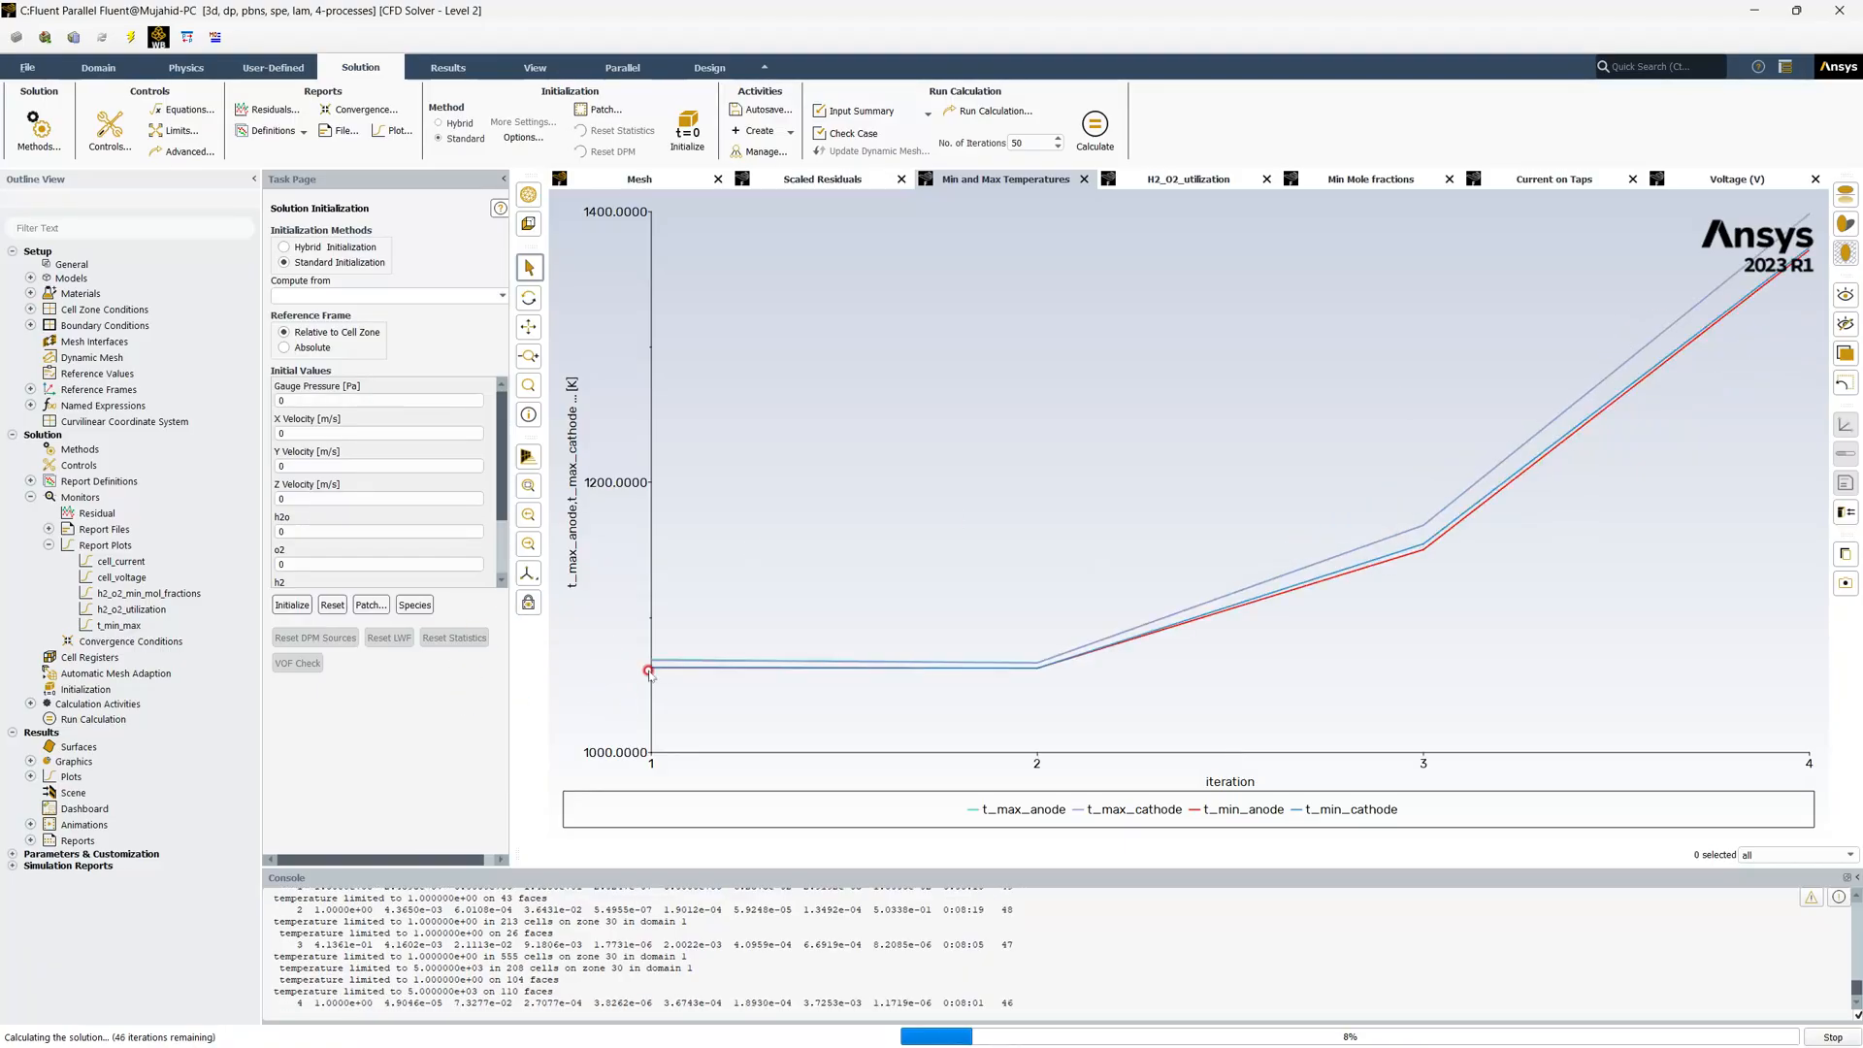
{"action": "mouse_move", "coordinate": [652, 677]}
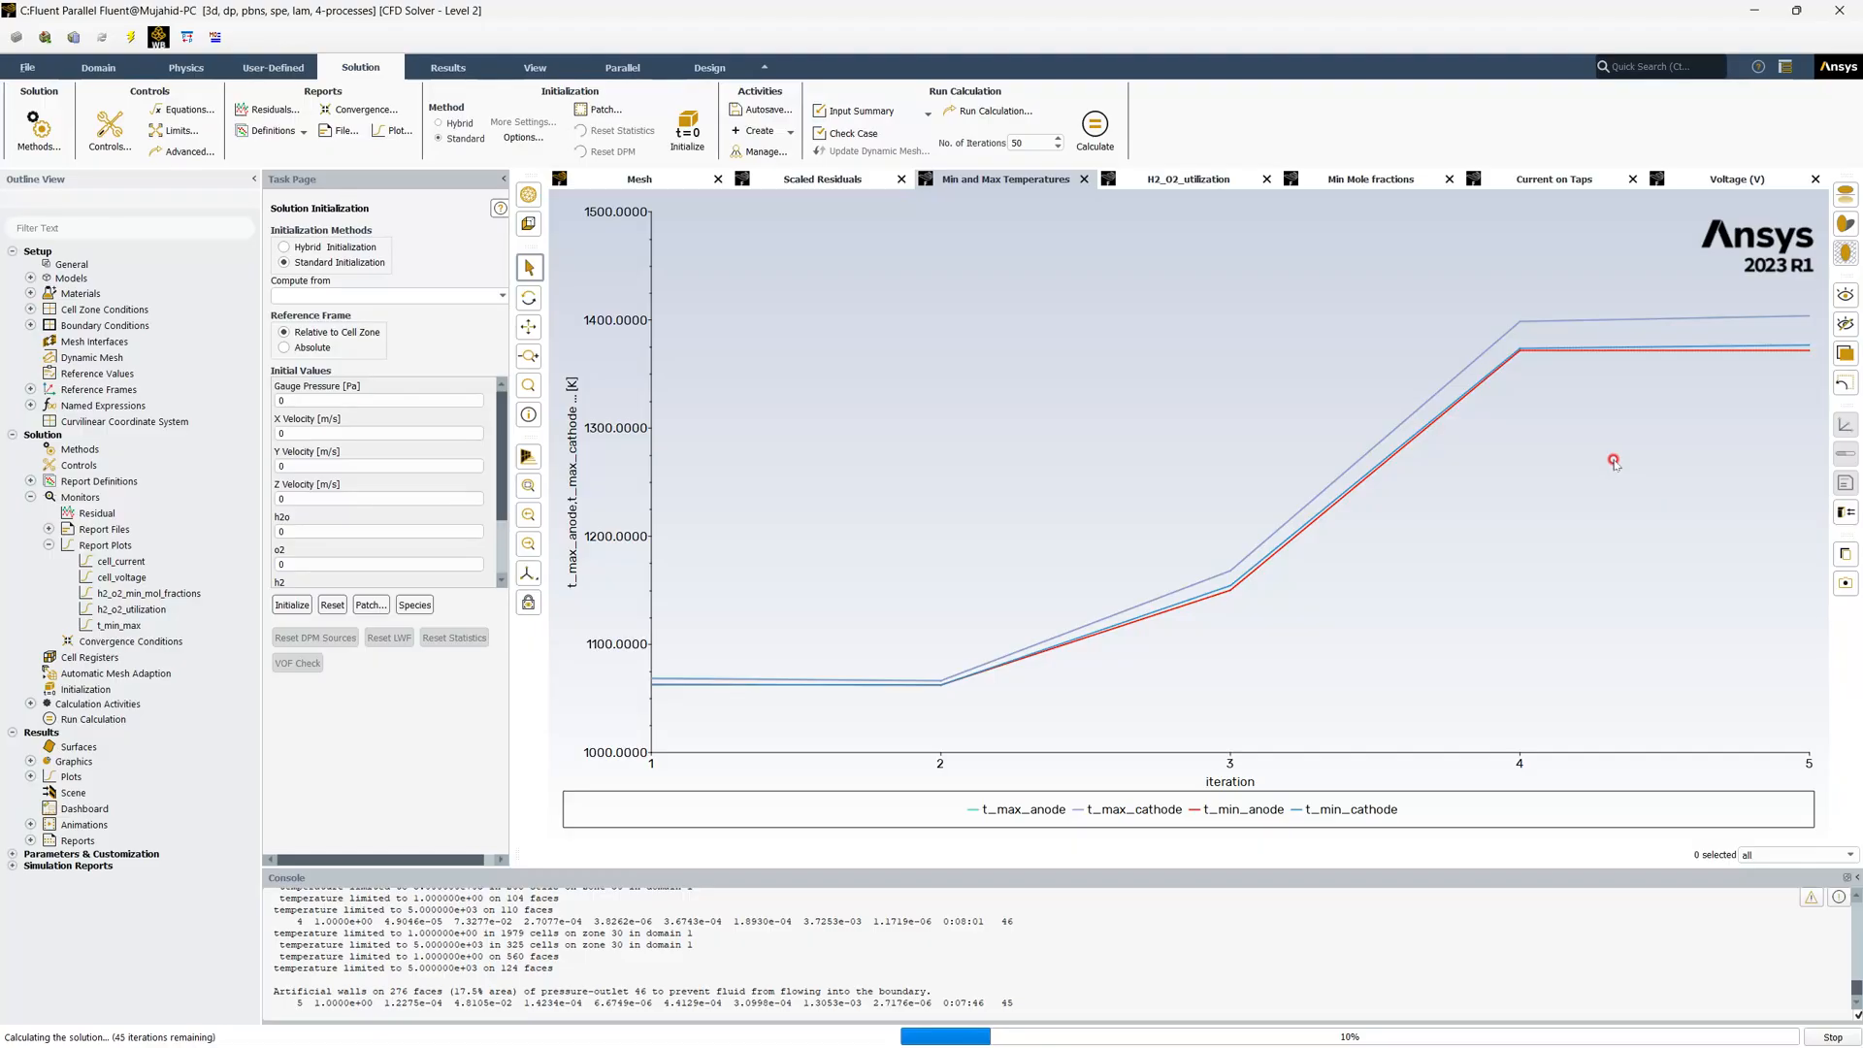
{"action": "left_click", "coordinate": [1193, 183]}
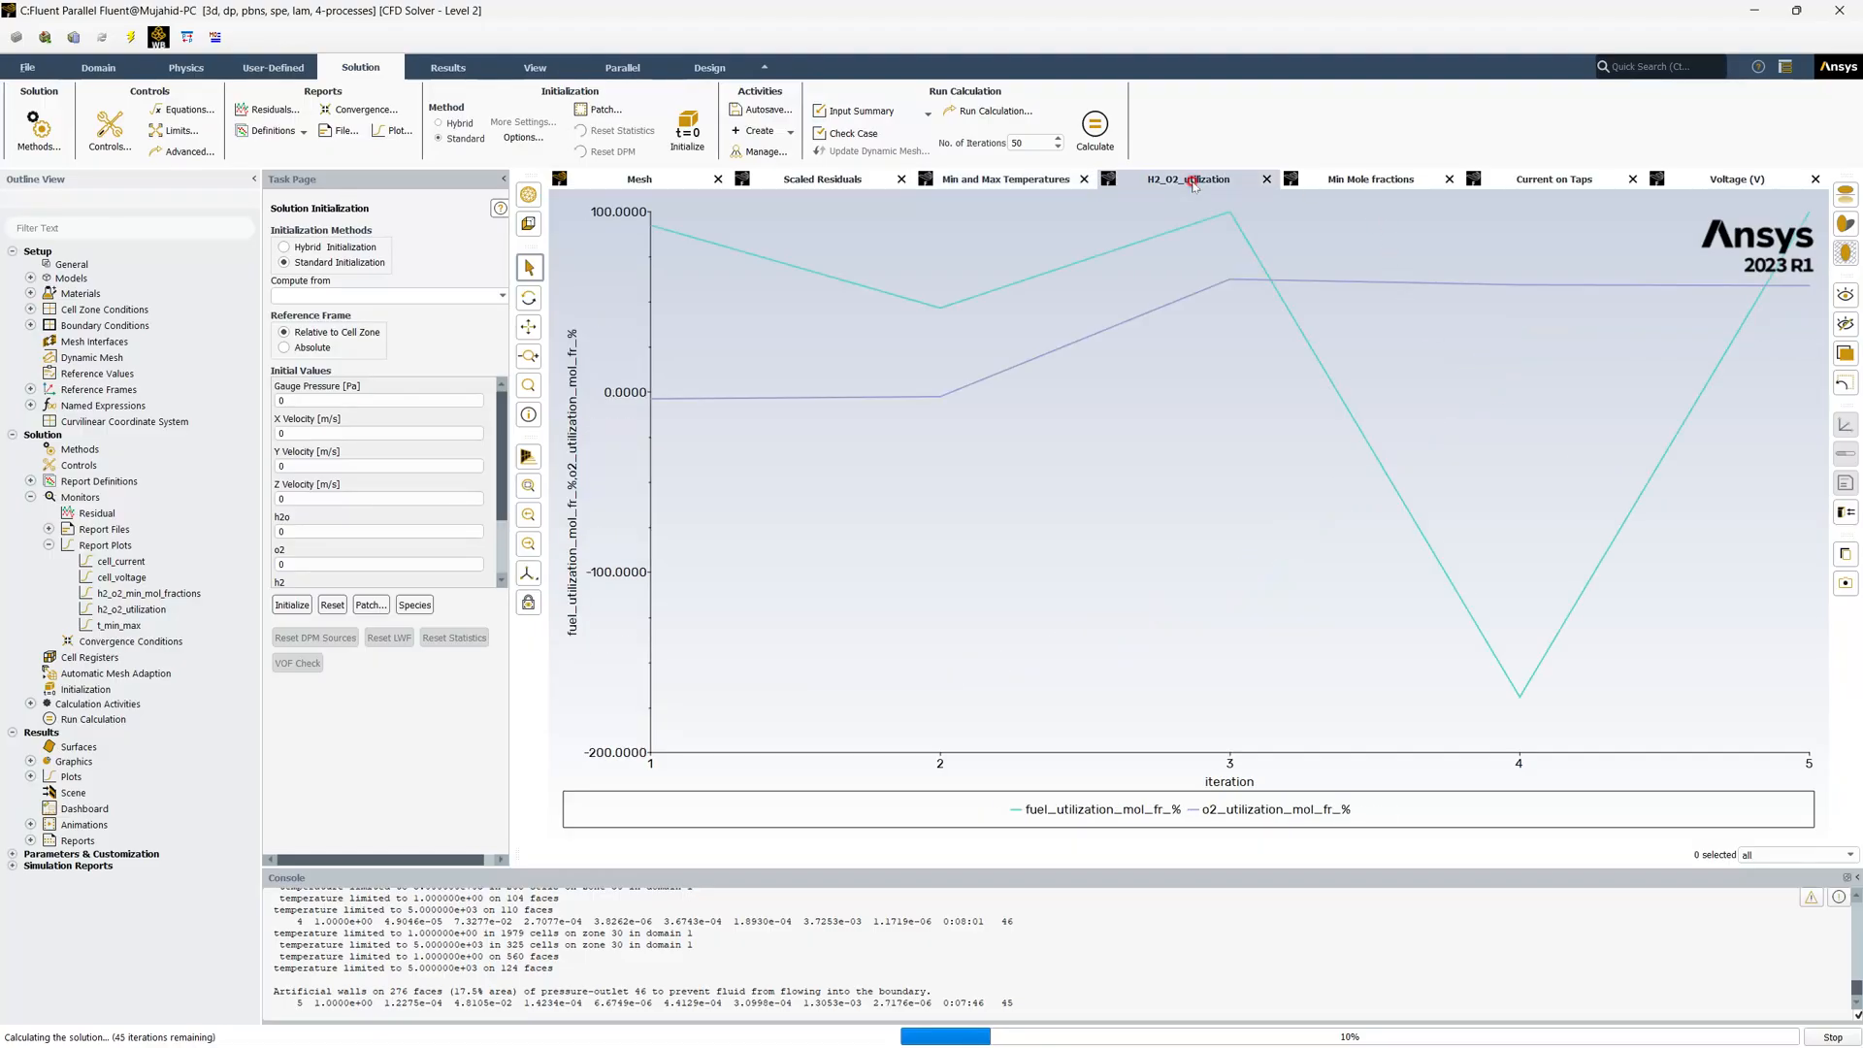
{"action": "left_click", "coordinate": [1364, 180]}
{"action": "left_click", "coordinate": [1566, 183]}
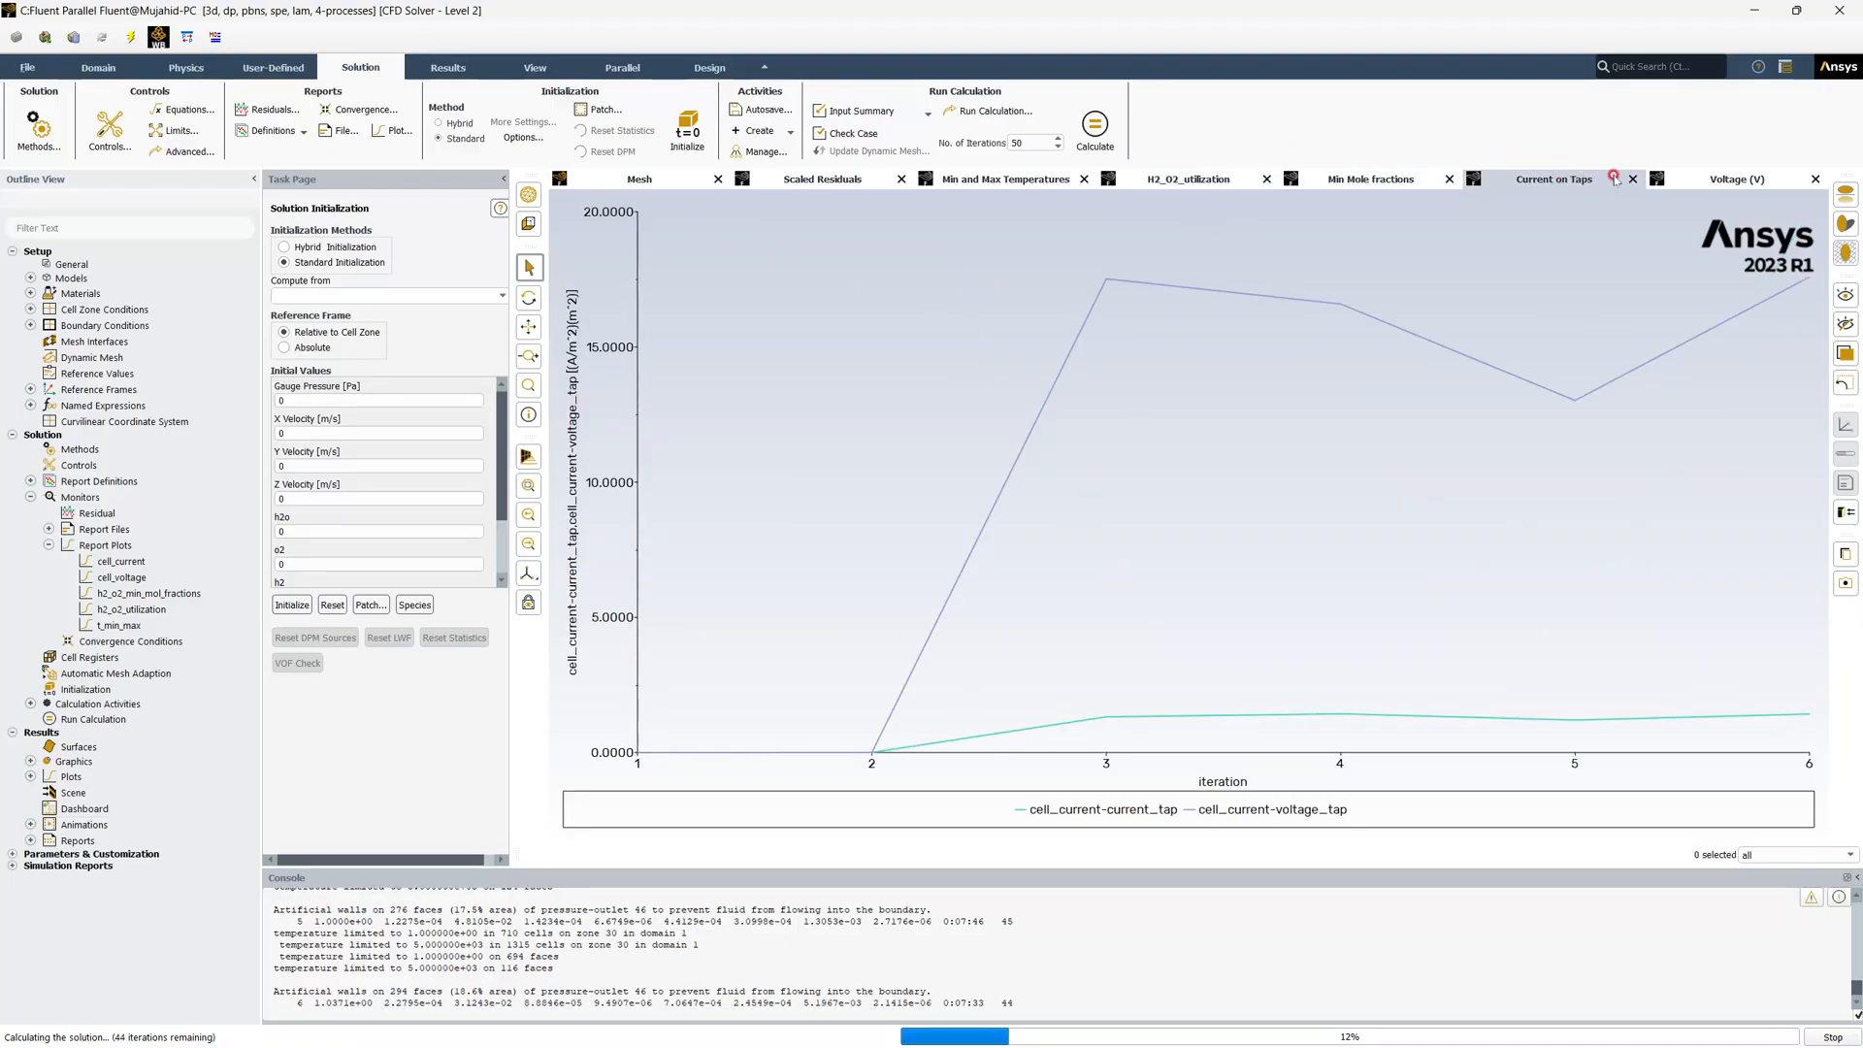
{"action": "left_click", "coordinate": [1739, 178]}
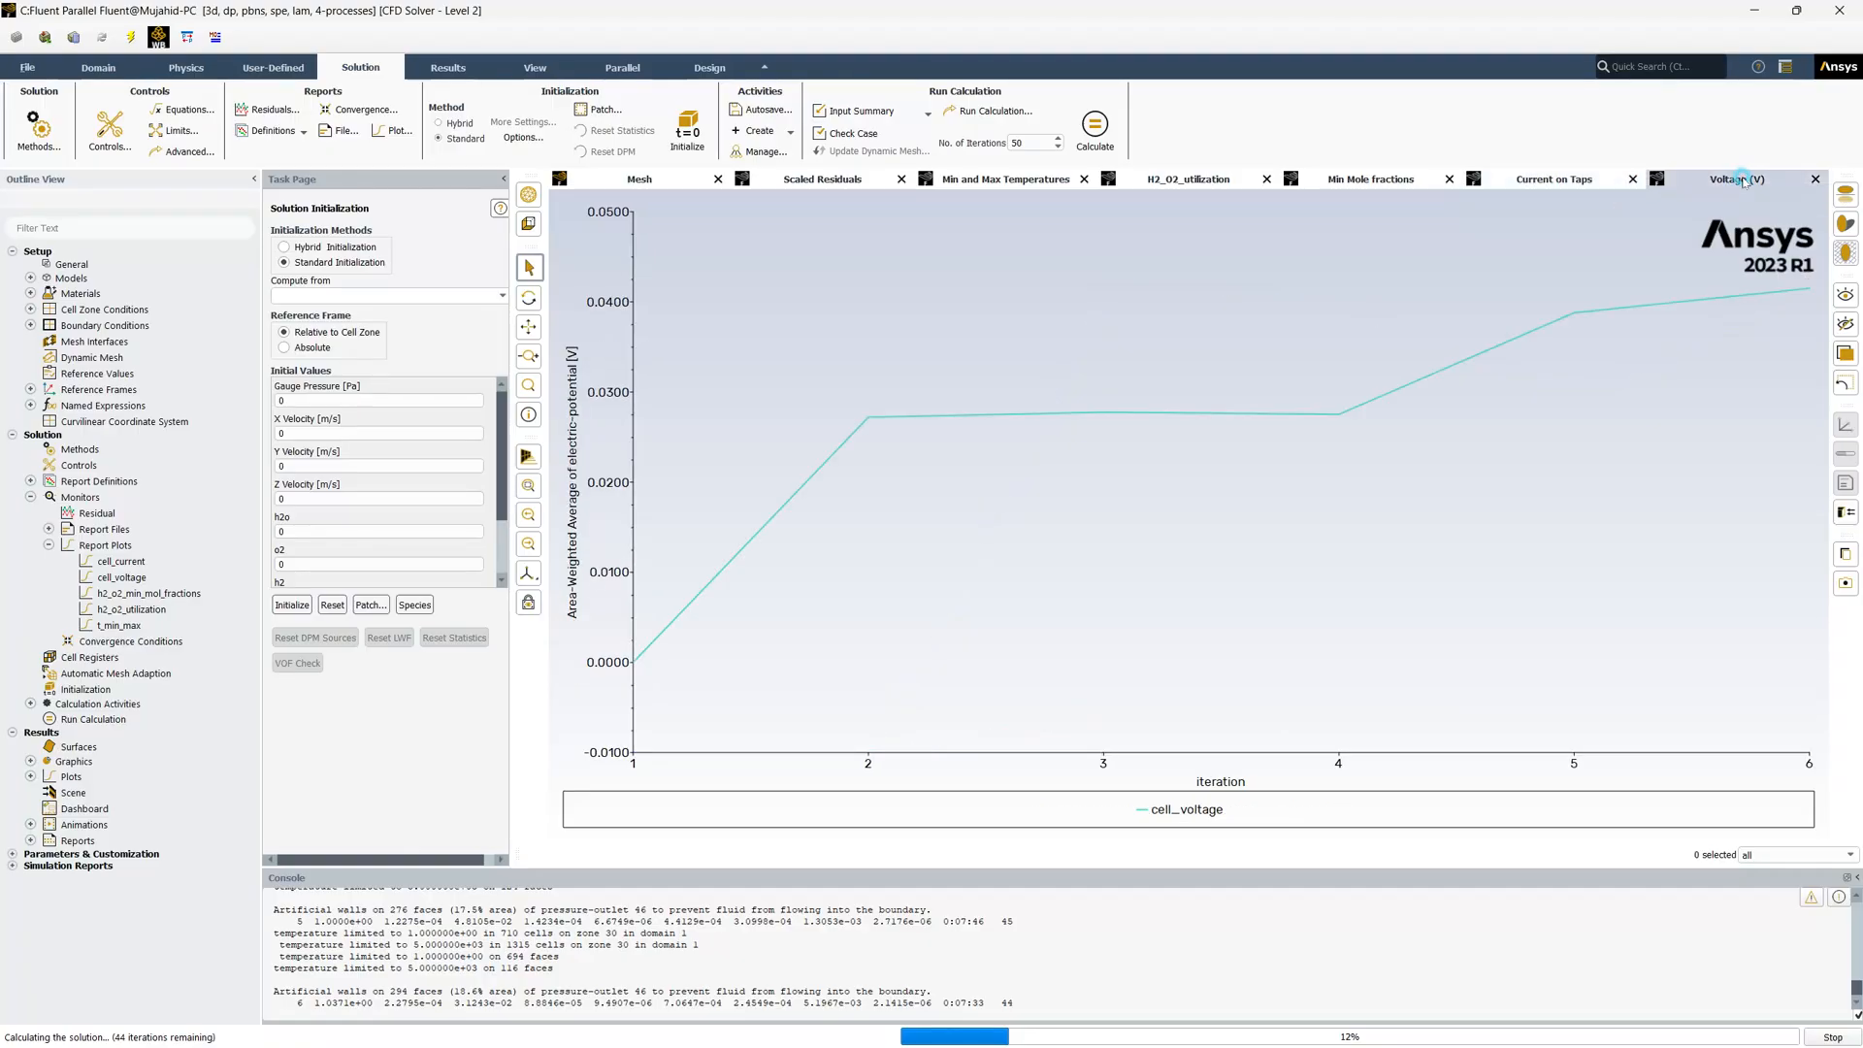
{"action": "mouse_move", "coordinate": [1505, 356]}
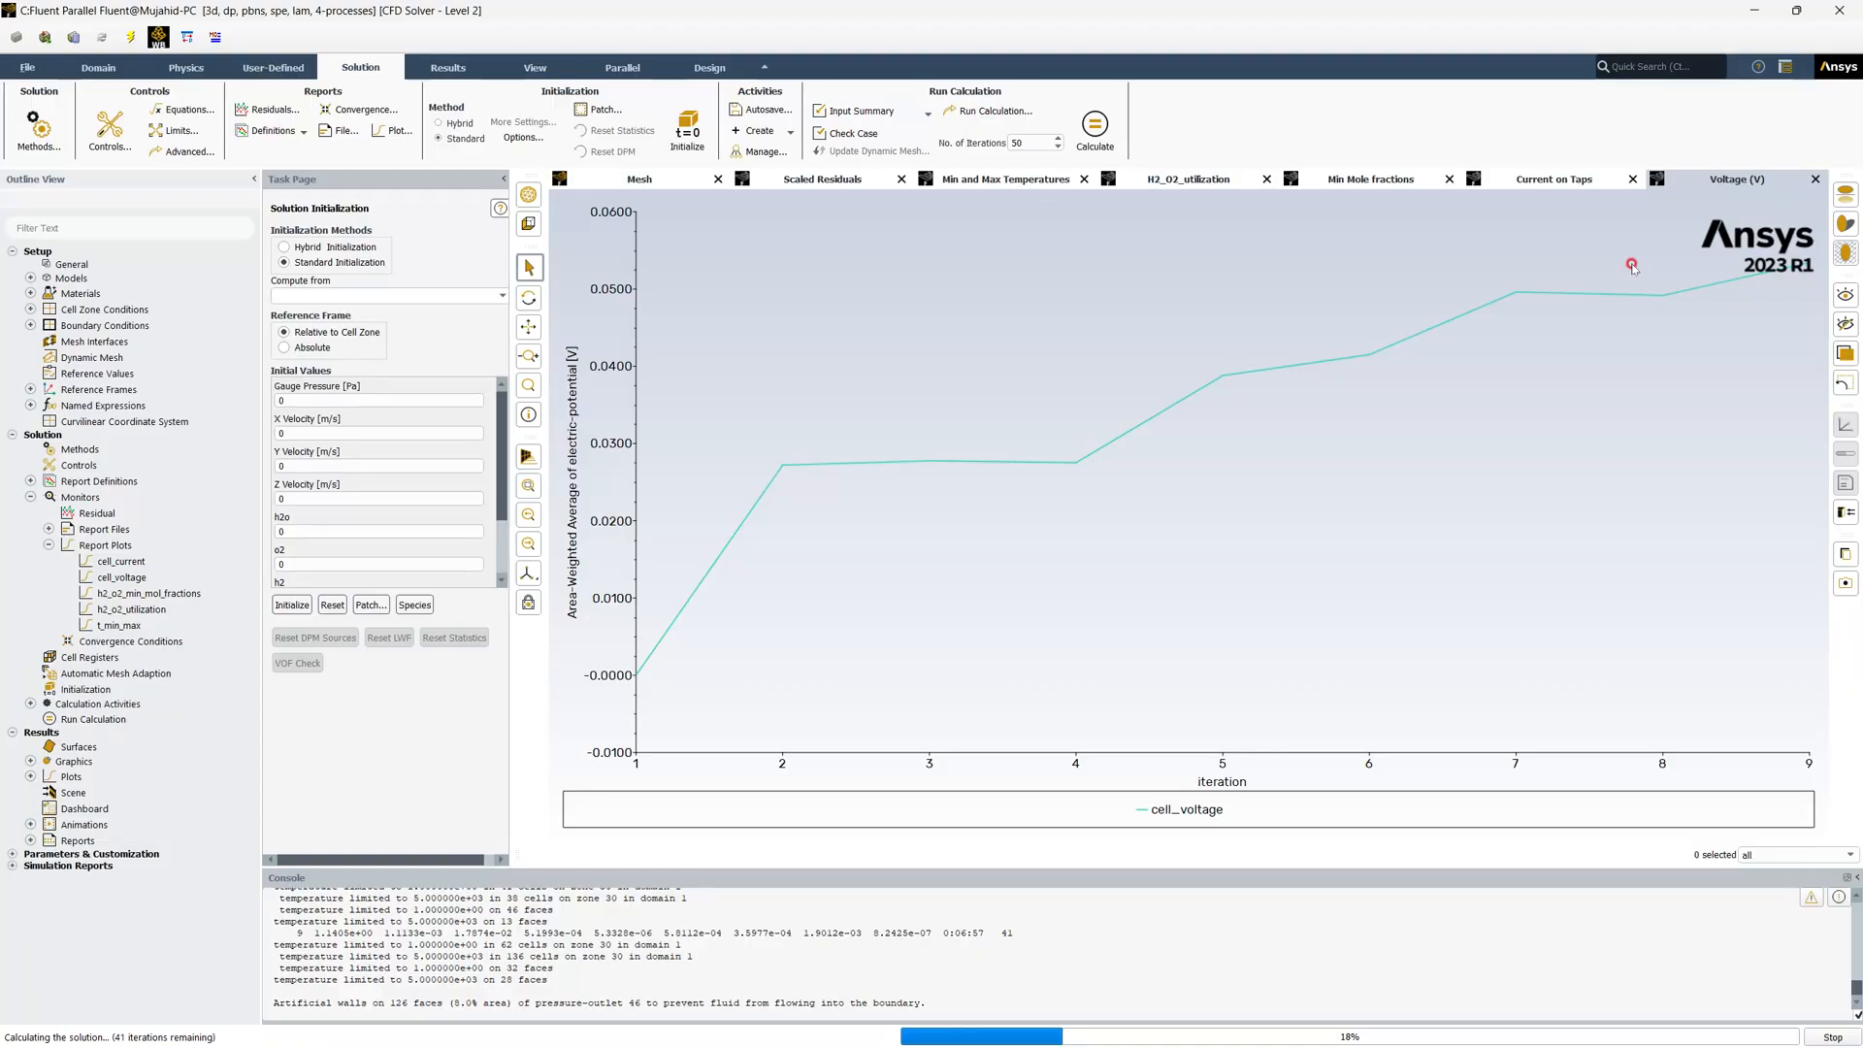
{"action": "mouse_move", "coordinate": [1627, 276]}
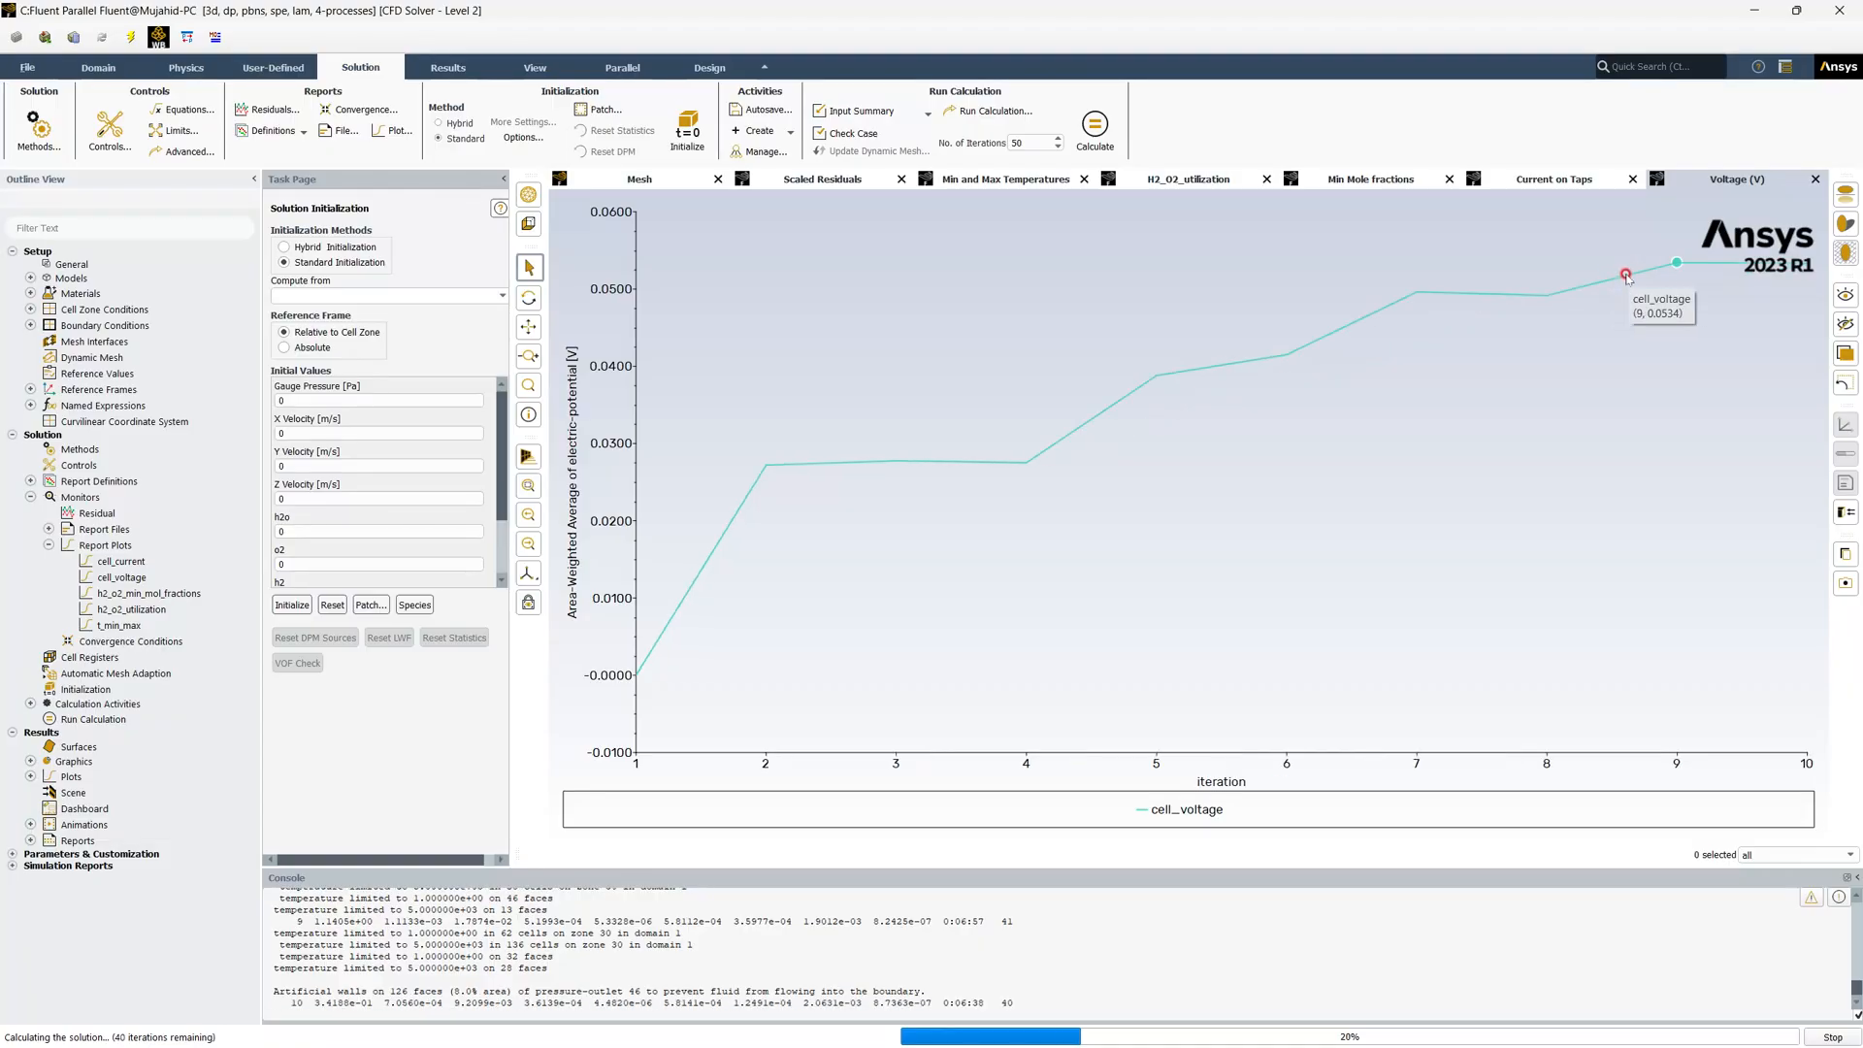
{"action": "left_click", "coordinate": [1538, 185]}
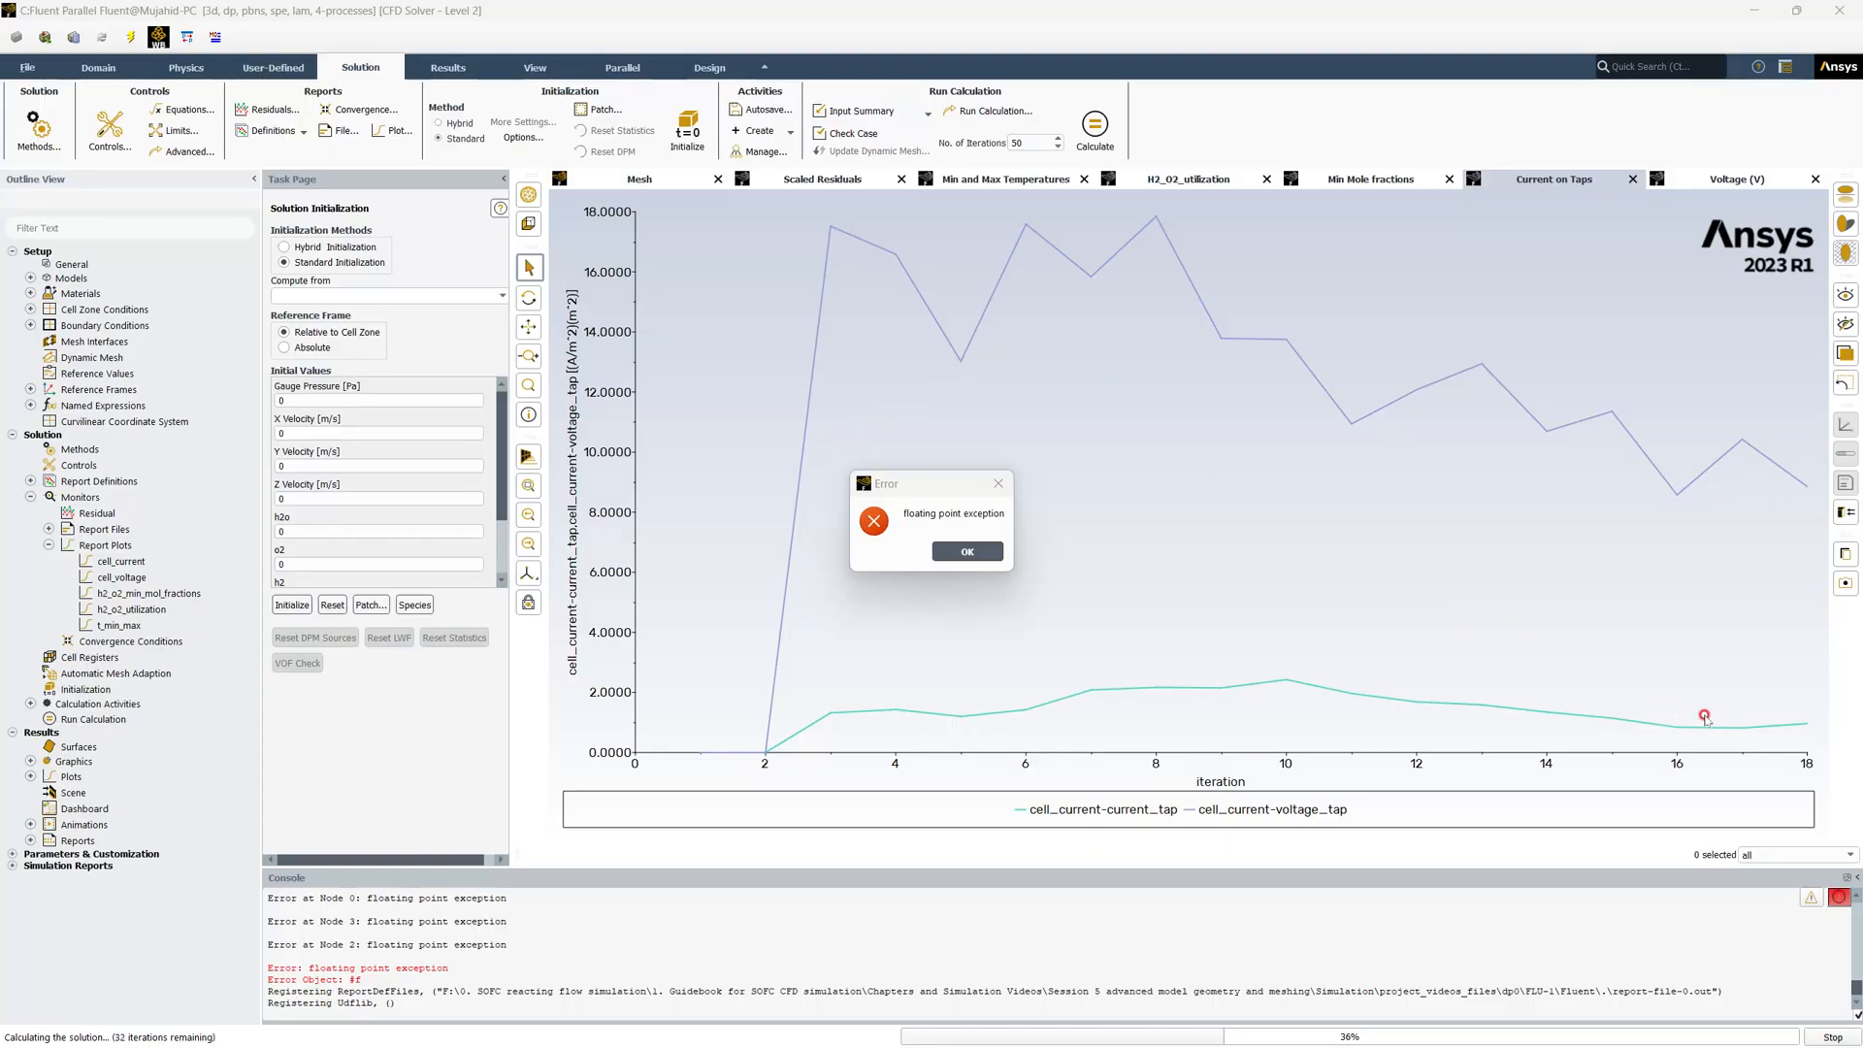
{"action": "left_click", "coordinate": [963, 554]}
{"action": "left_click", "coordinate": [959, 555]}
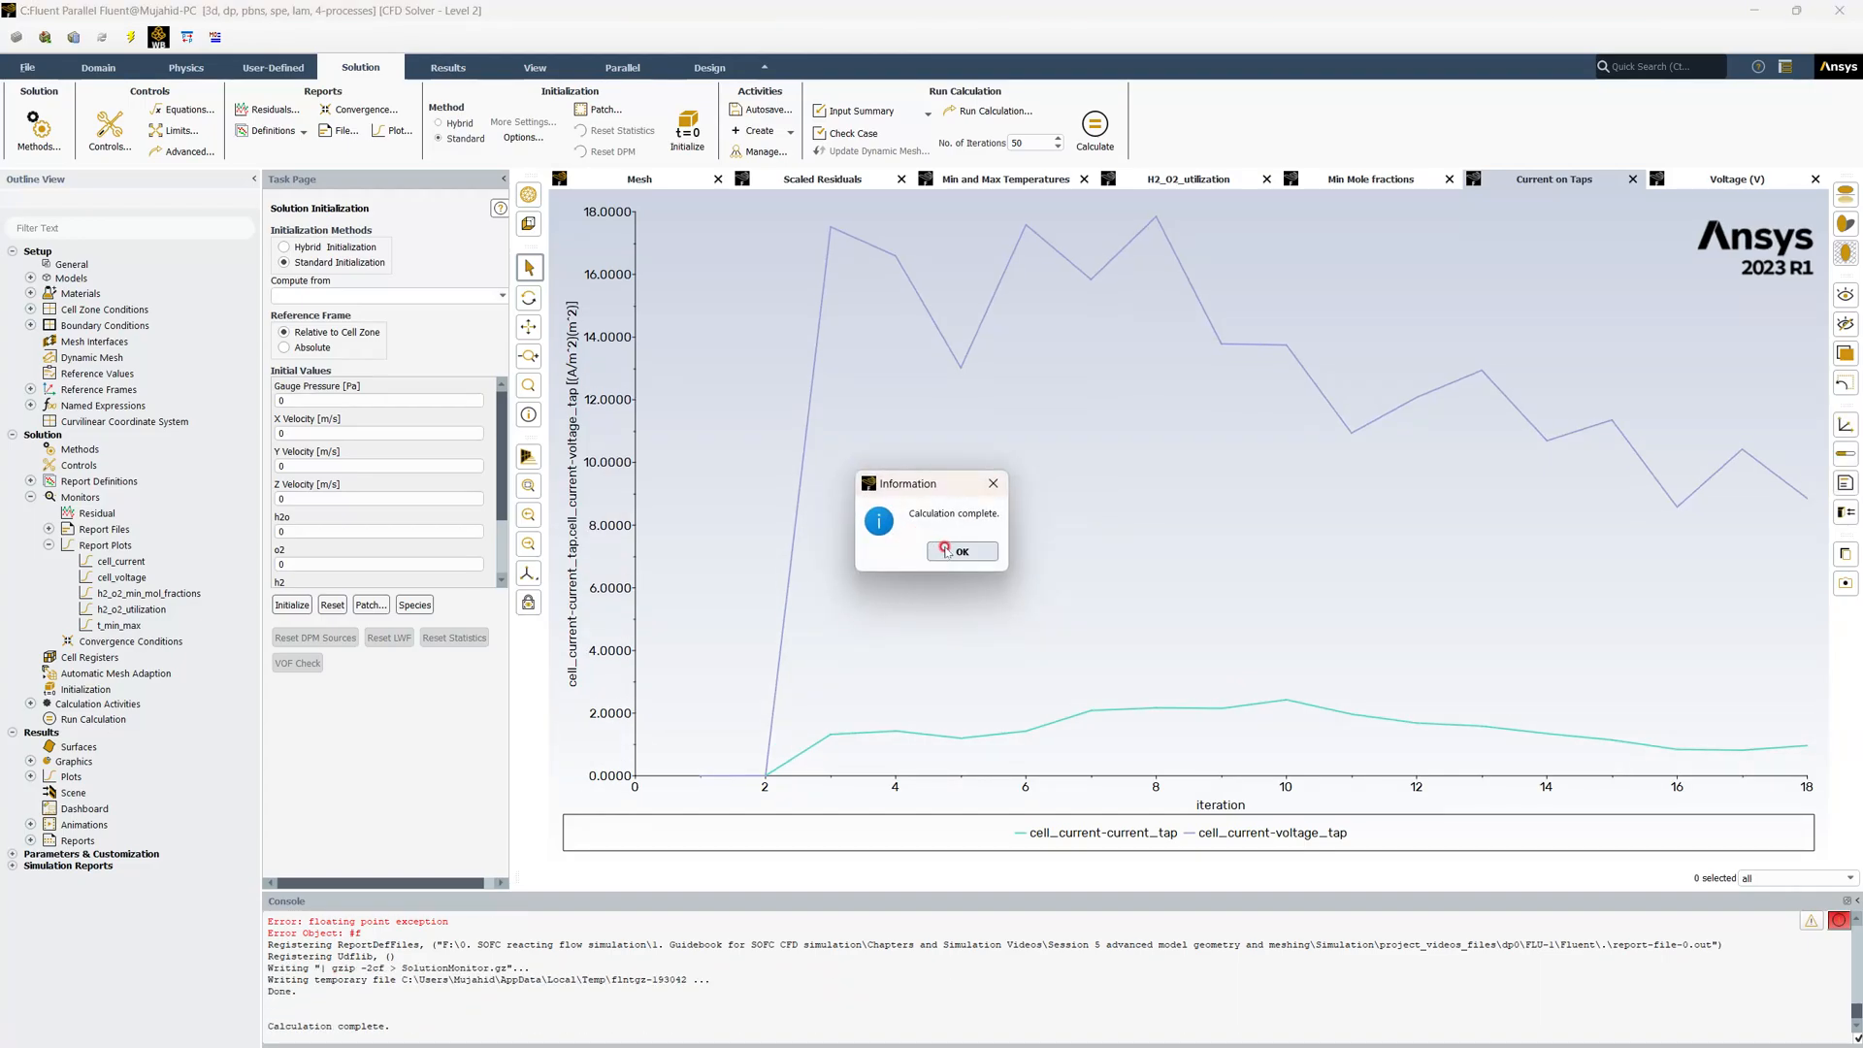
{"action": "left_click", "coordinate": [946, 552]}
Check the H2_O2_utilization plot and reinitialize the solution, discarding the unsaved data
{"action": "left_click", "coordinate": [1169, 178]}
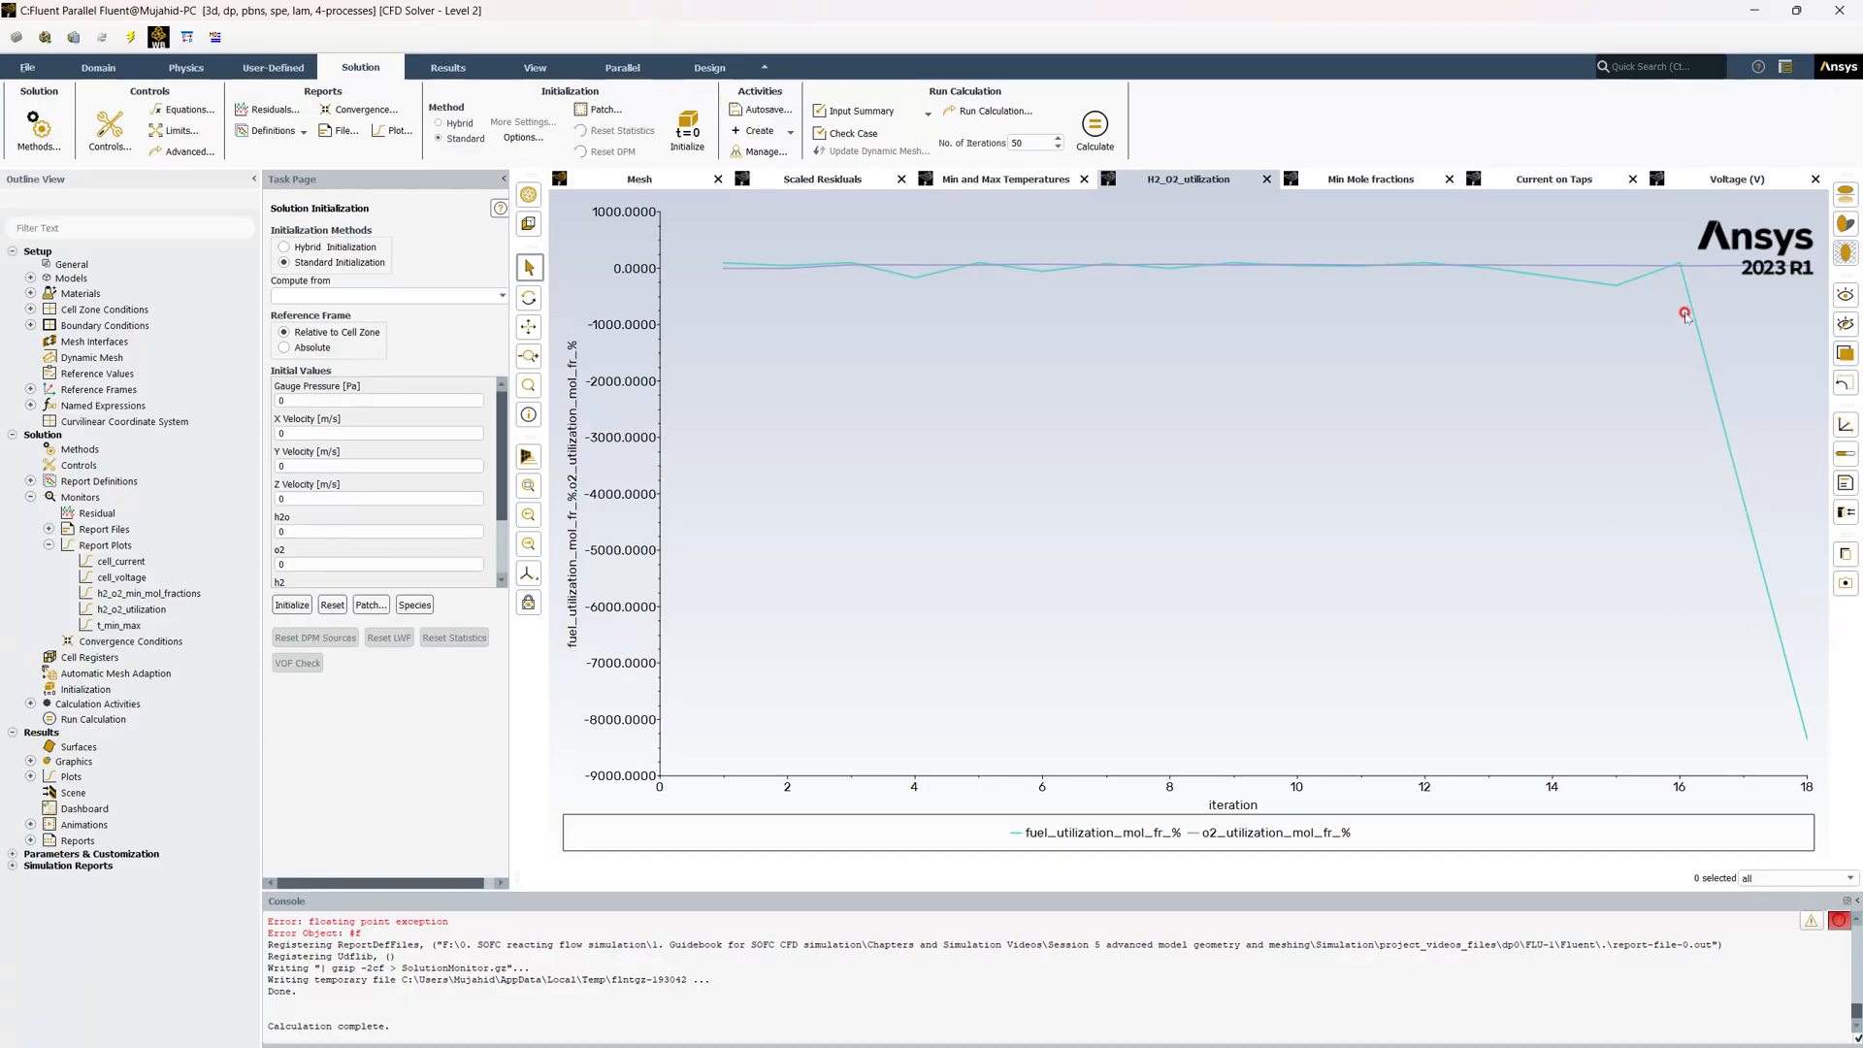
{"action": "mouse_move", "coordinate": [1685, 309]}
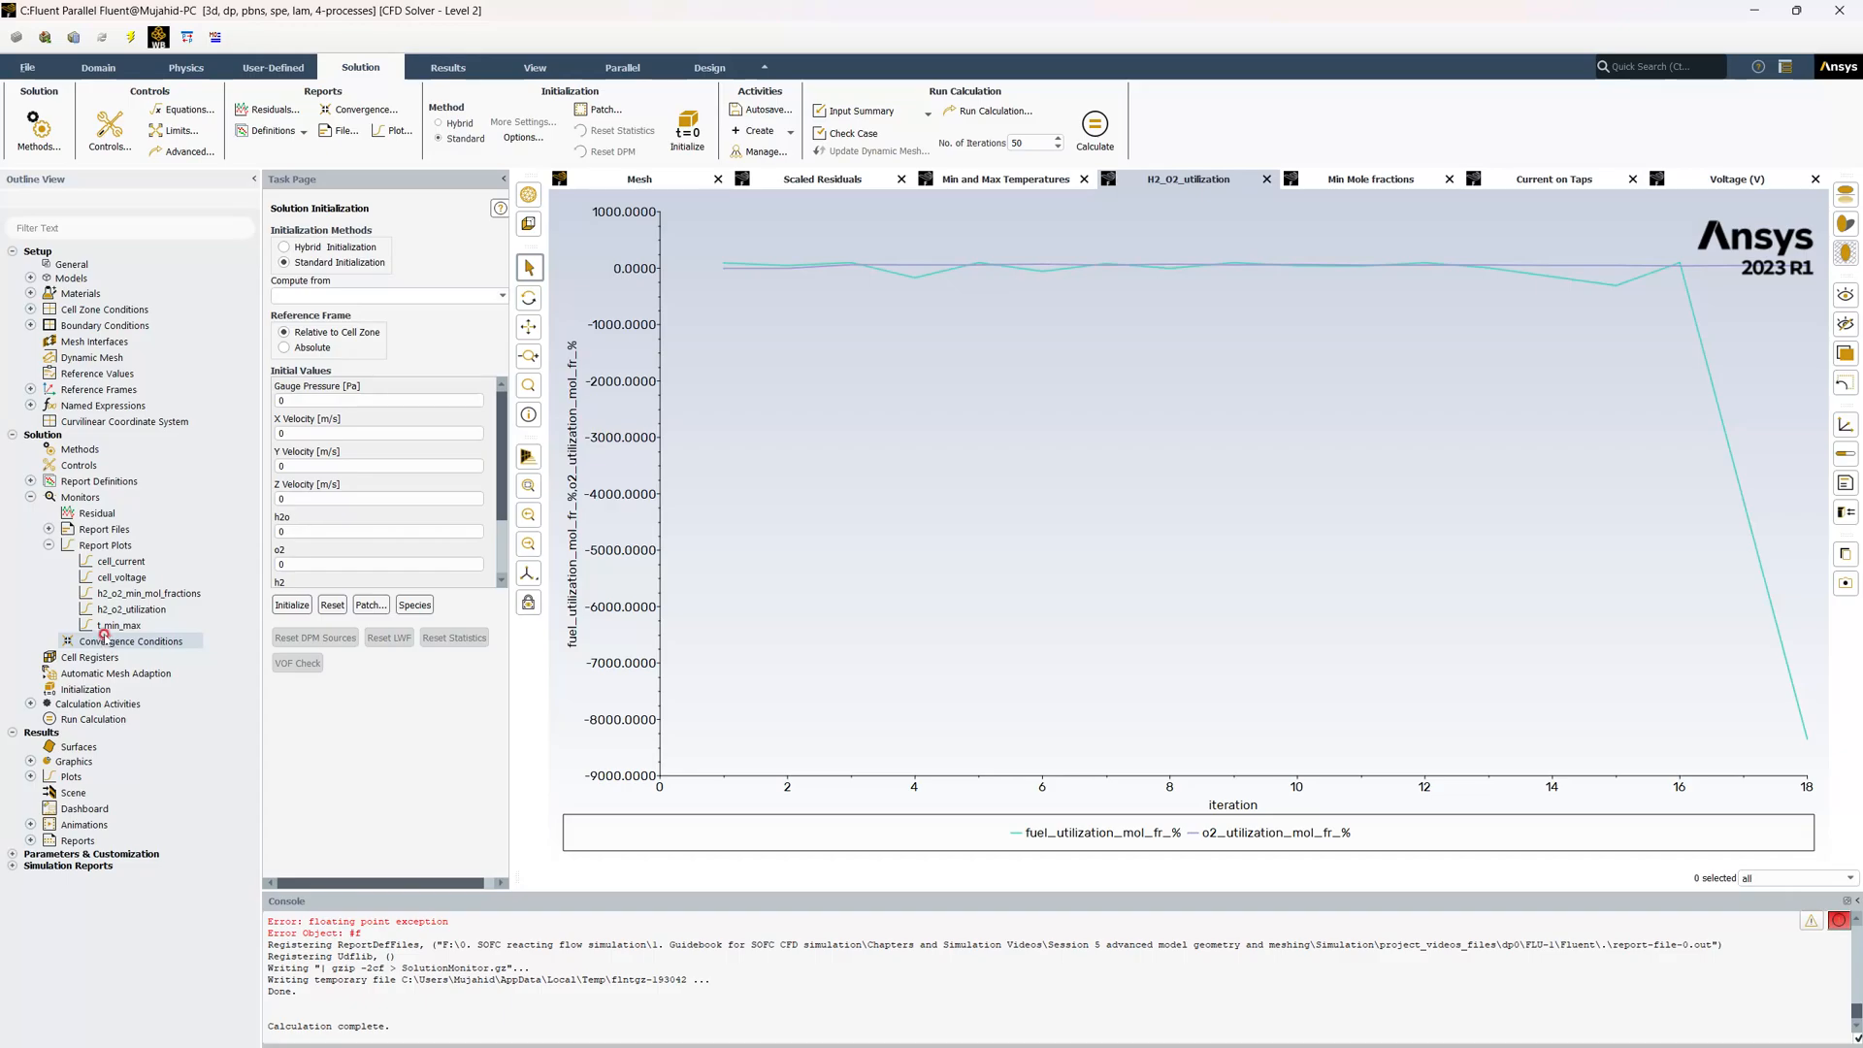
{"action": "left_click", "coordinate": [694, 136]}
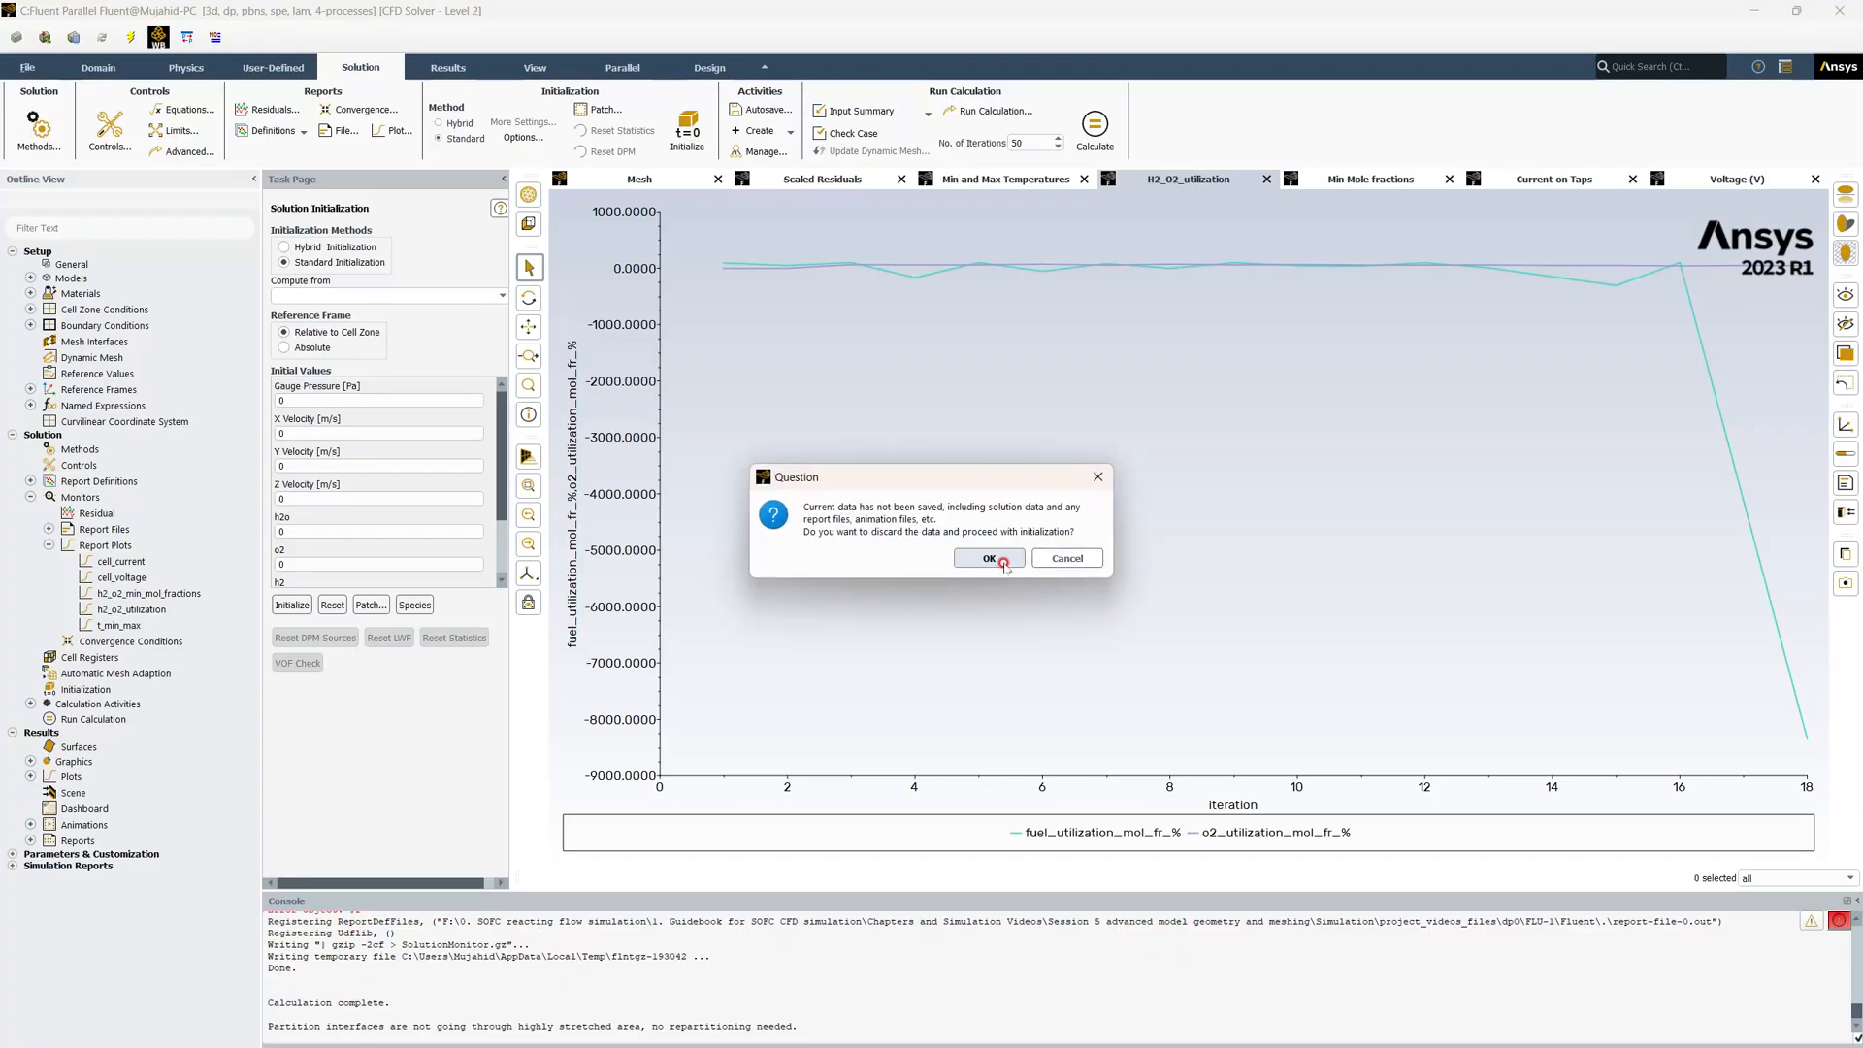
{"action": "left_click", "coordinate": [1002, 561]}
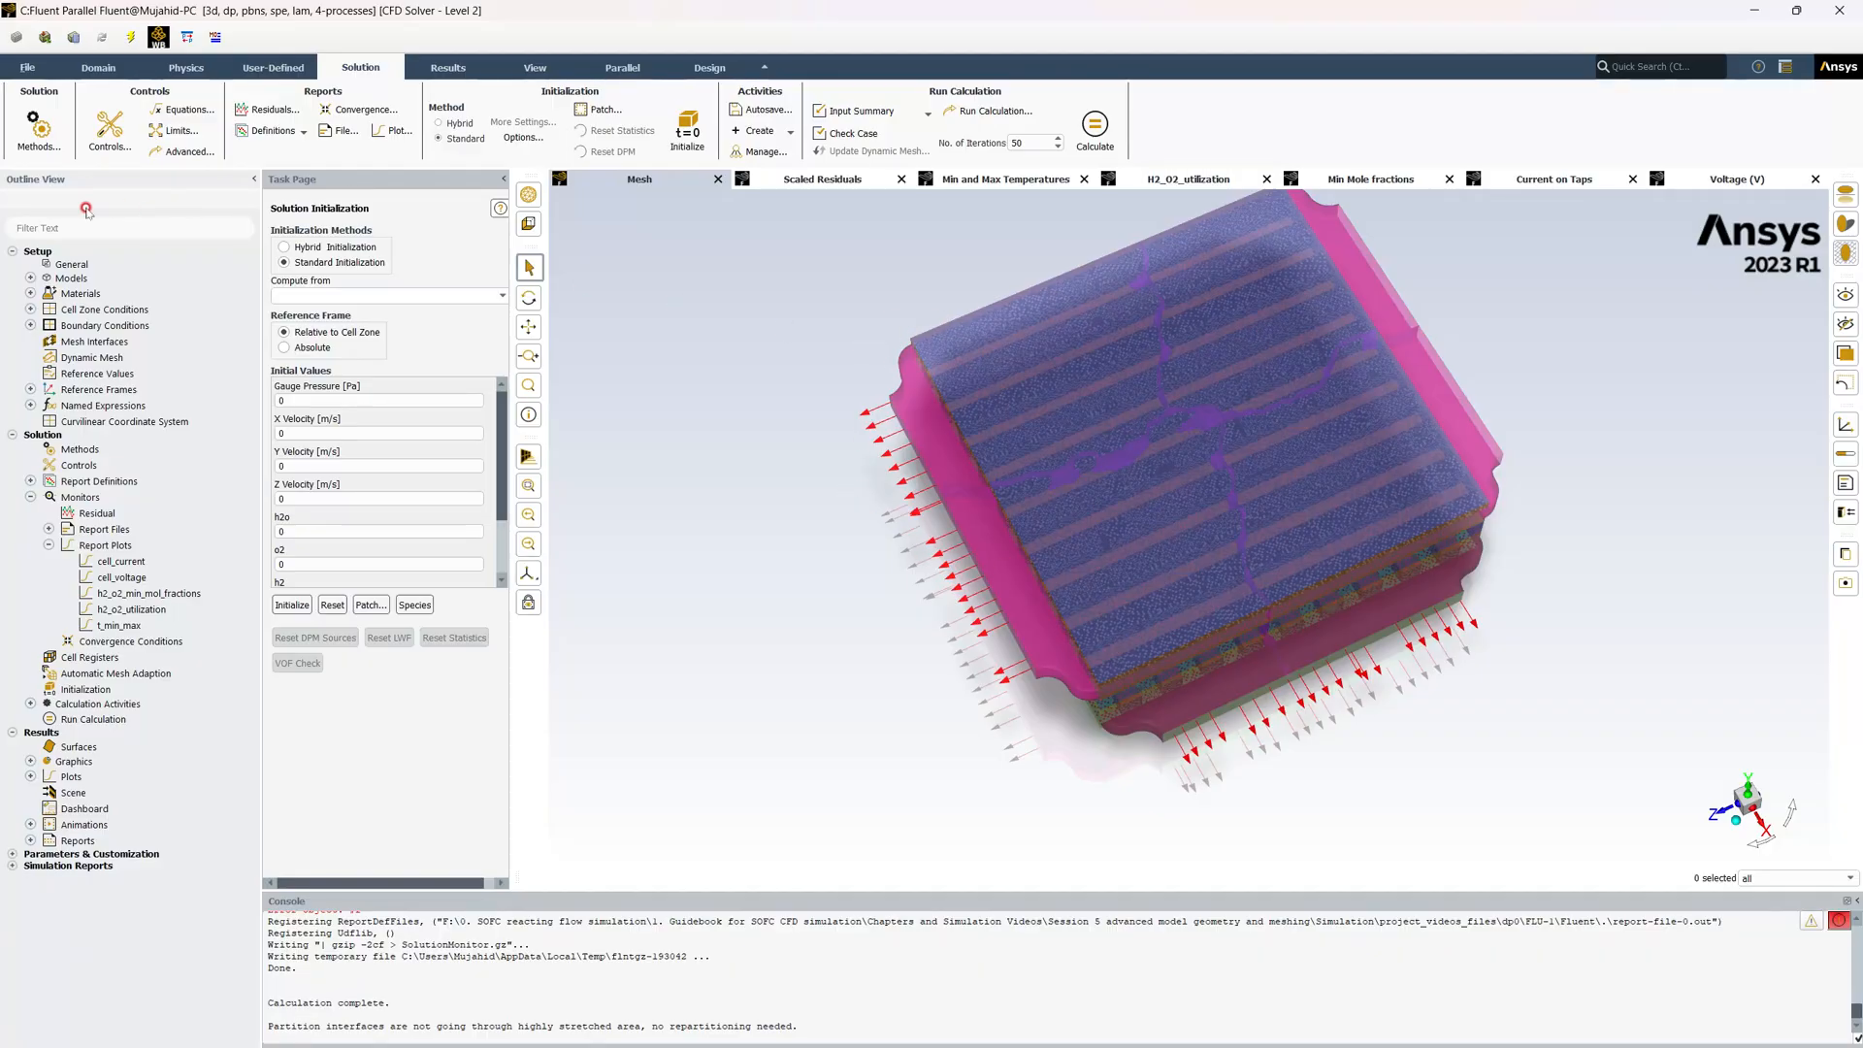
Set the mesh display transparency to 85 and redisplay the mesh
{"action": "left_click", "coordinate": [108, 69]}
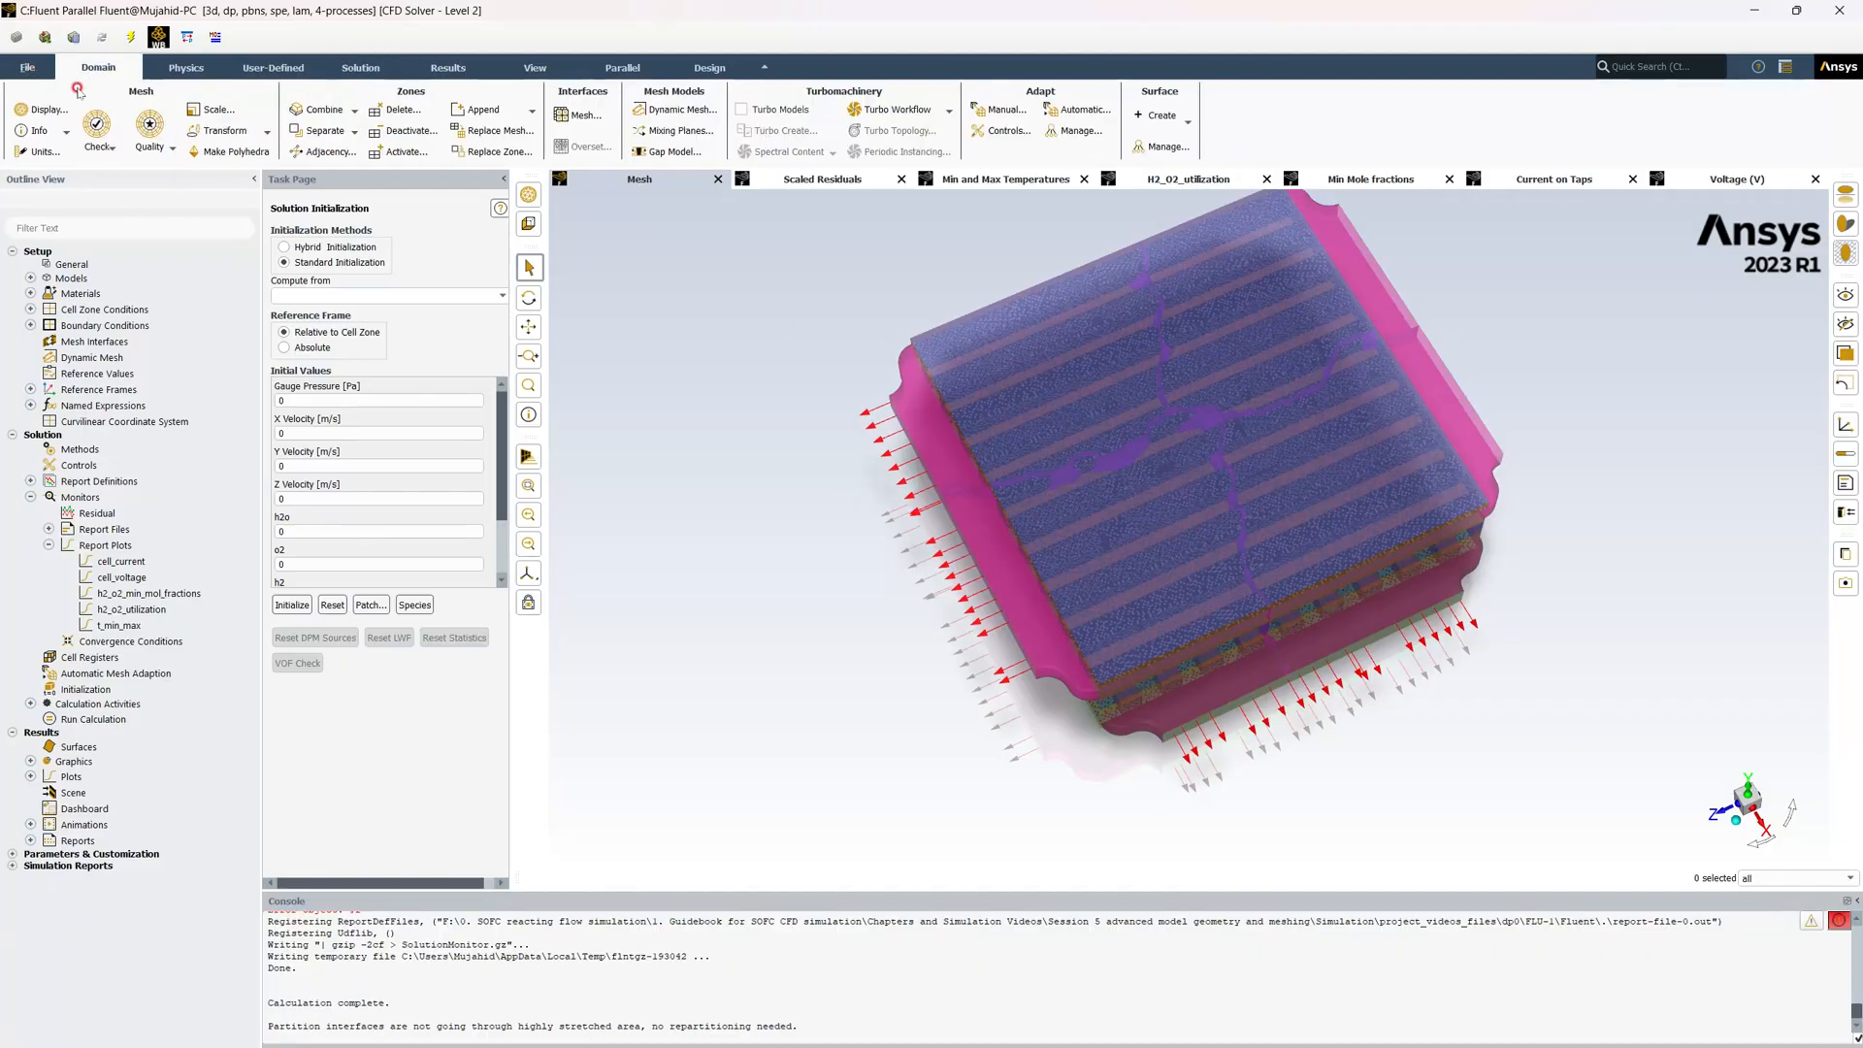
{"action": "left_click", "coordinate": [53, 100]}
{"action": "left_click", "coordinate": [550, 555]}
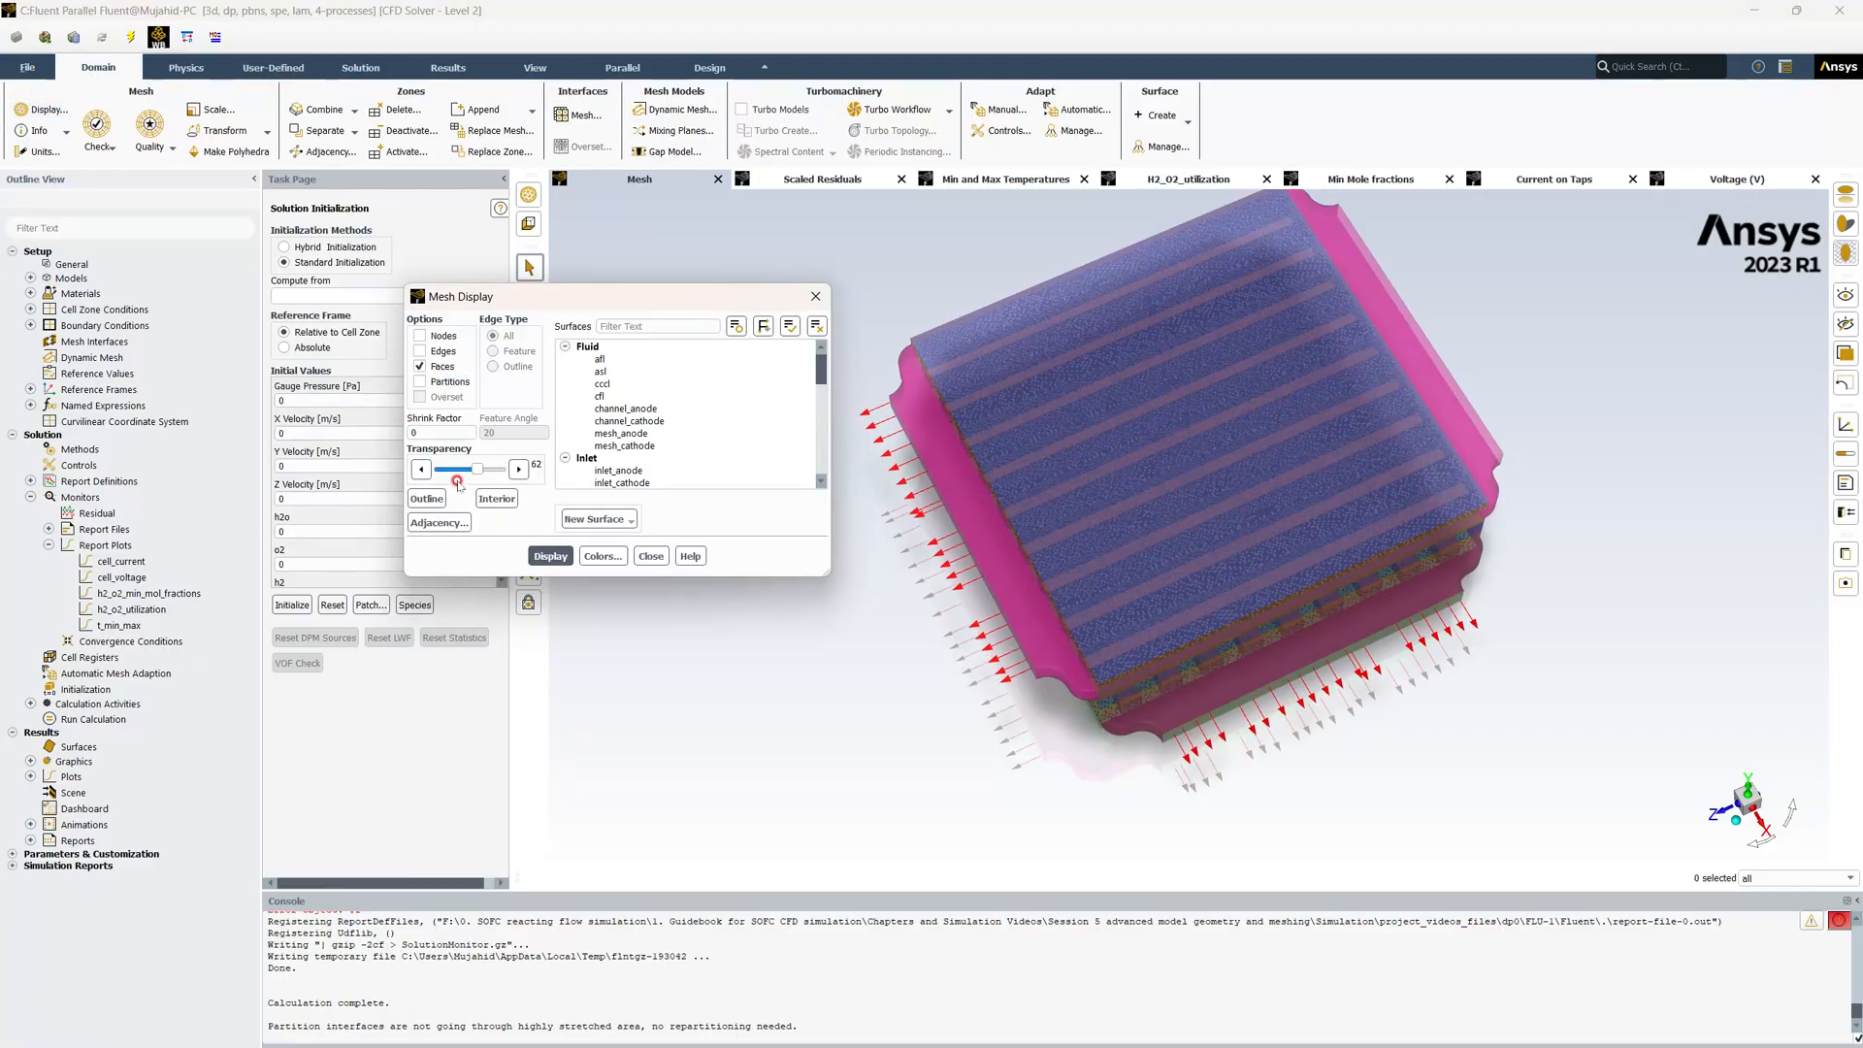
{"action": "left_click_drag", "start_coordinate": [486, 472], "coordinate": [492, 469]}
{"action": "left_click", "coordinate": [563, 558]}
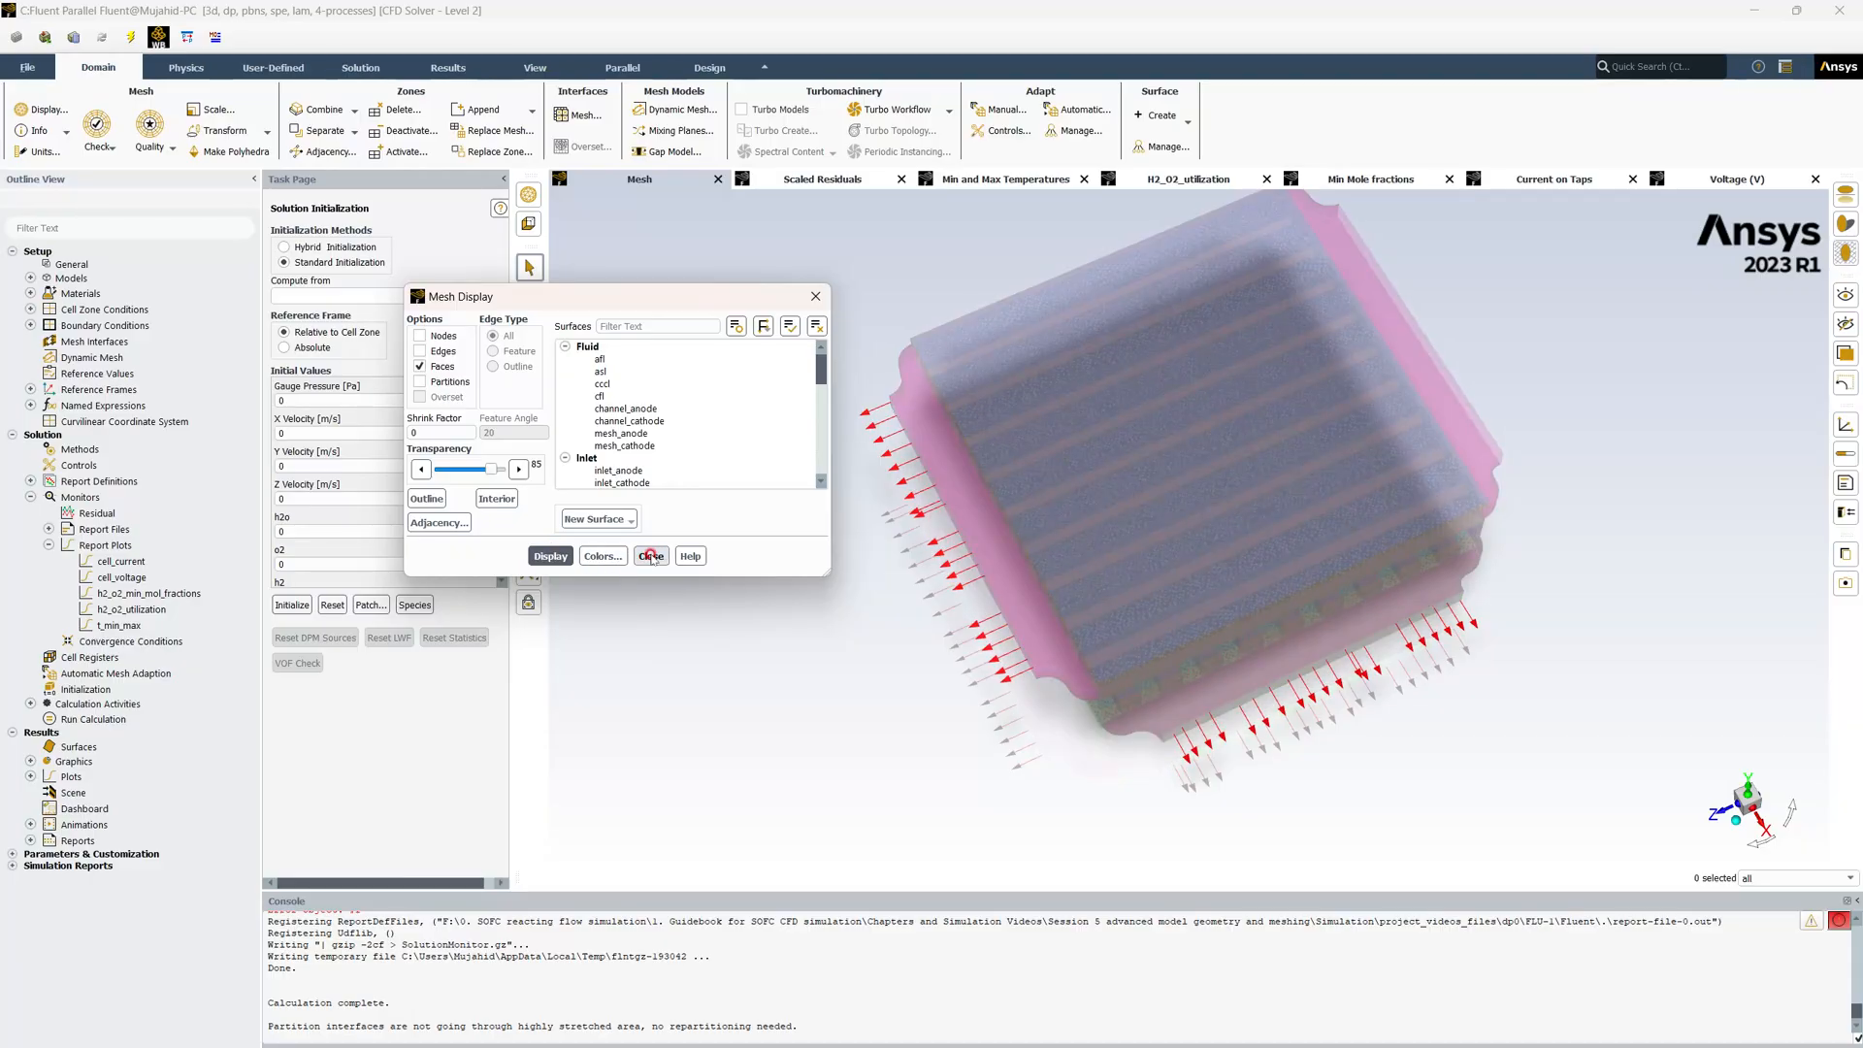
Set the mesh display transparency to 0 and redisplay the opaque mesh
{"action": "left_click", "coordinate": [489, 469]}
{"action": "left_click_drag", "start_coordinate": [489, 469], "coordinate": [462, 470]}
{"action": "left_click", "coordinate": [549, 556]}
{"action": "left_click", "coordinate": [656, 558]}
{"action": "left_click_drag", "start_coordinate": [1089, 621], "coordinate": [1084, 592]}
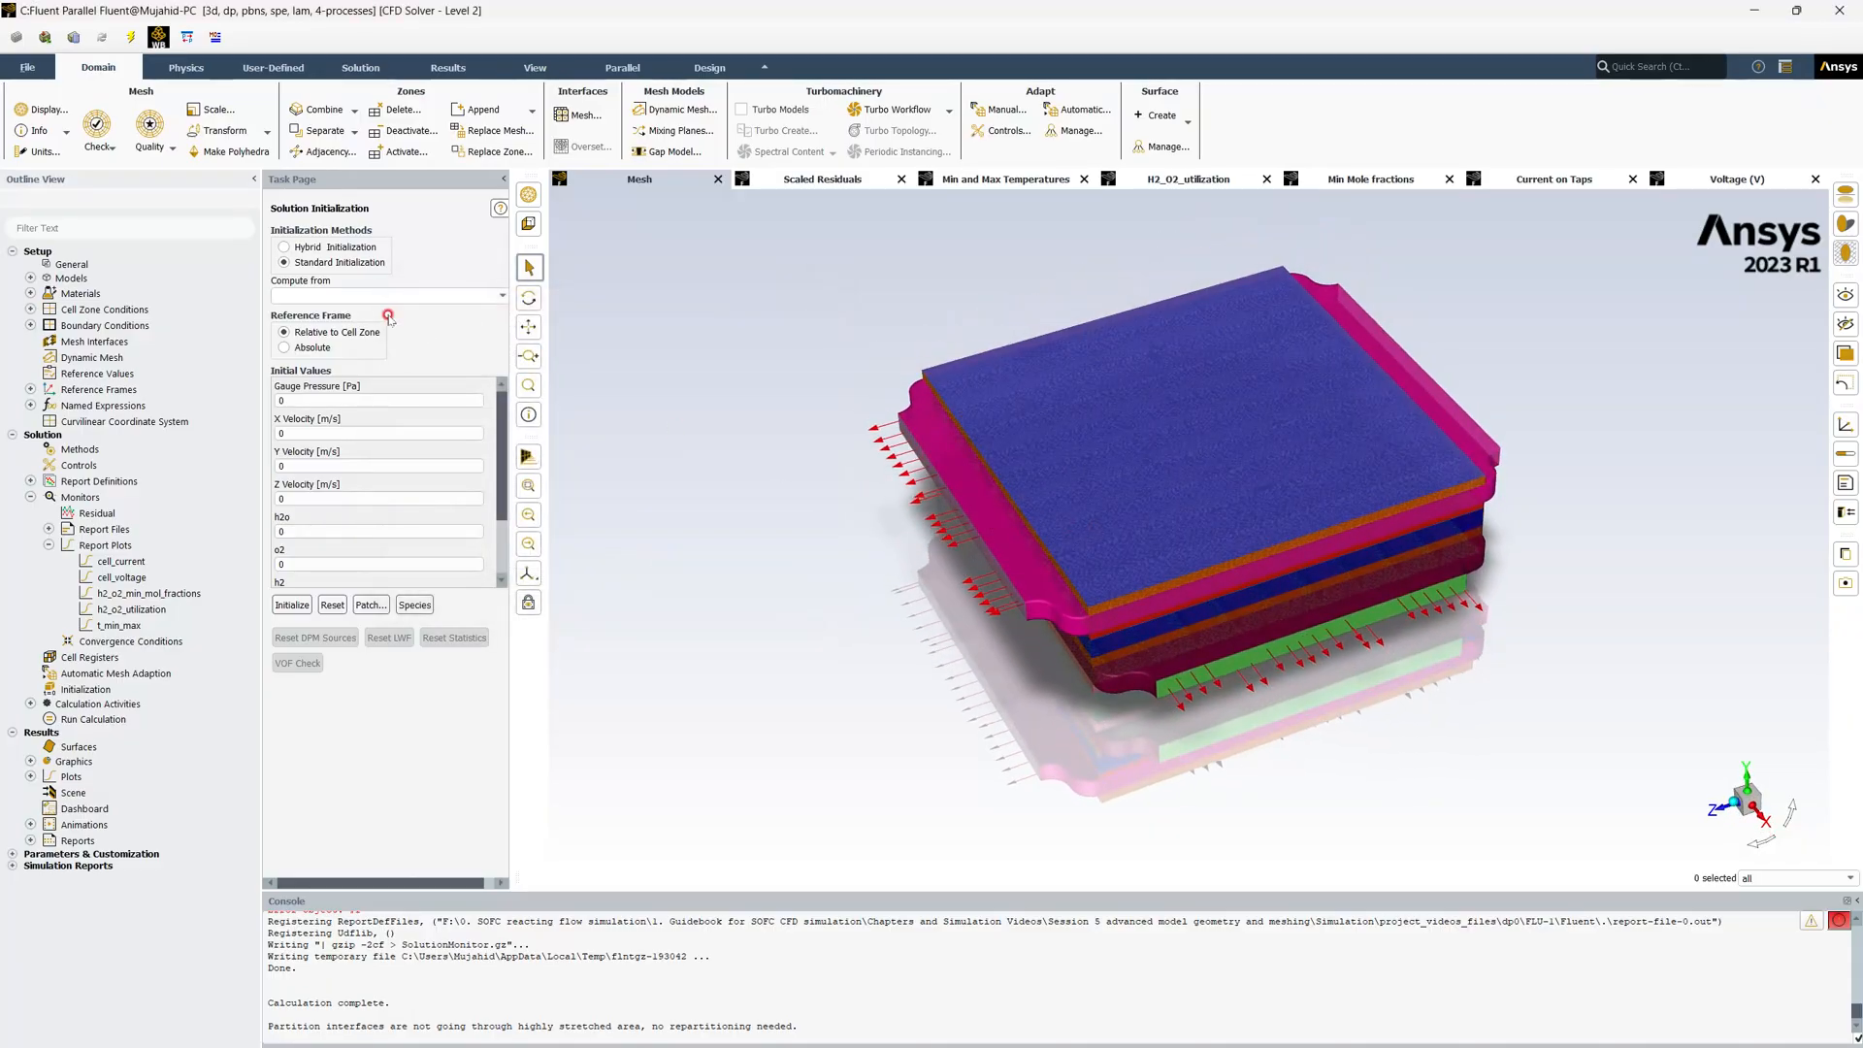
{"action": "left_click", "coordinate": [43, 110]}
{"action": "left_click_drag", "start_coordinate": [454, 470], "coordinate": [385, 470]}
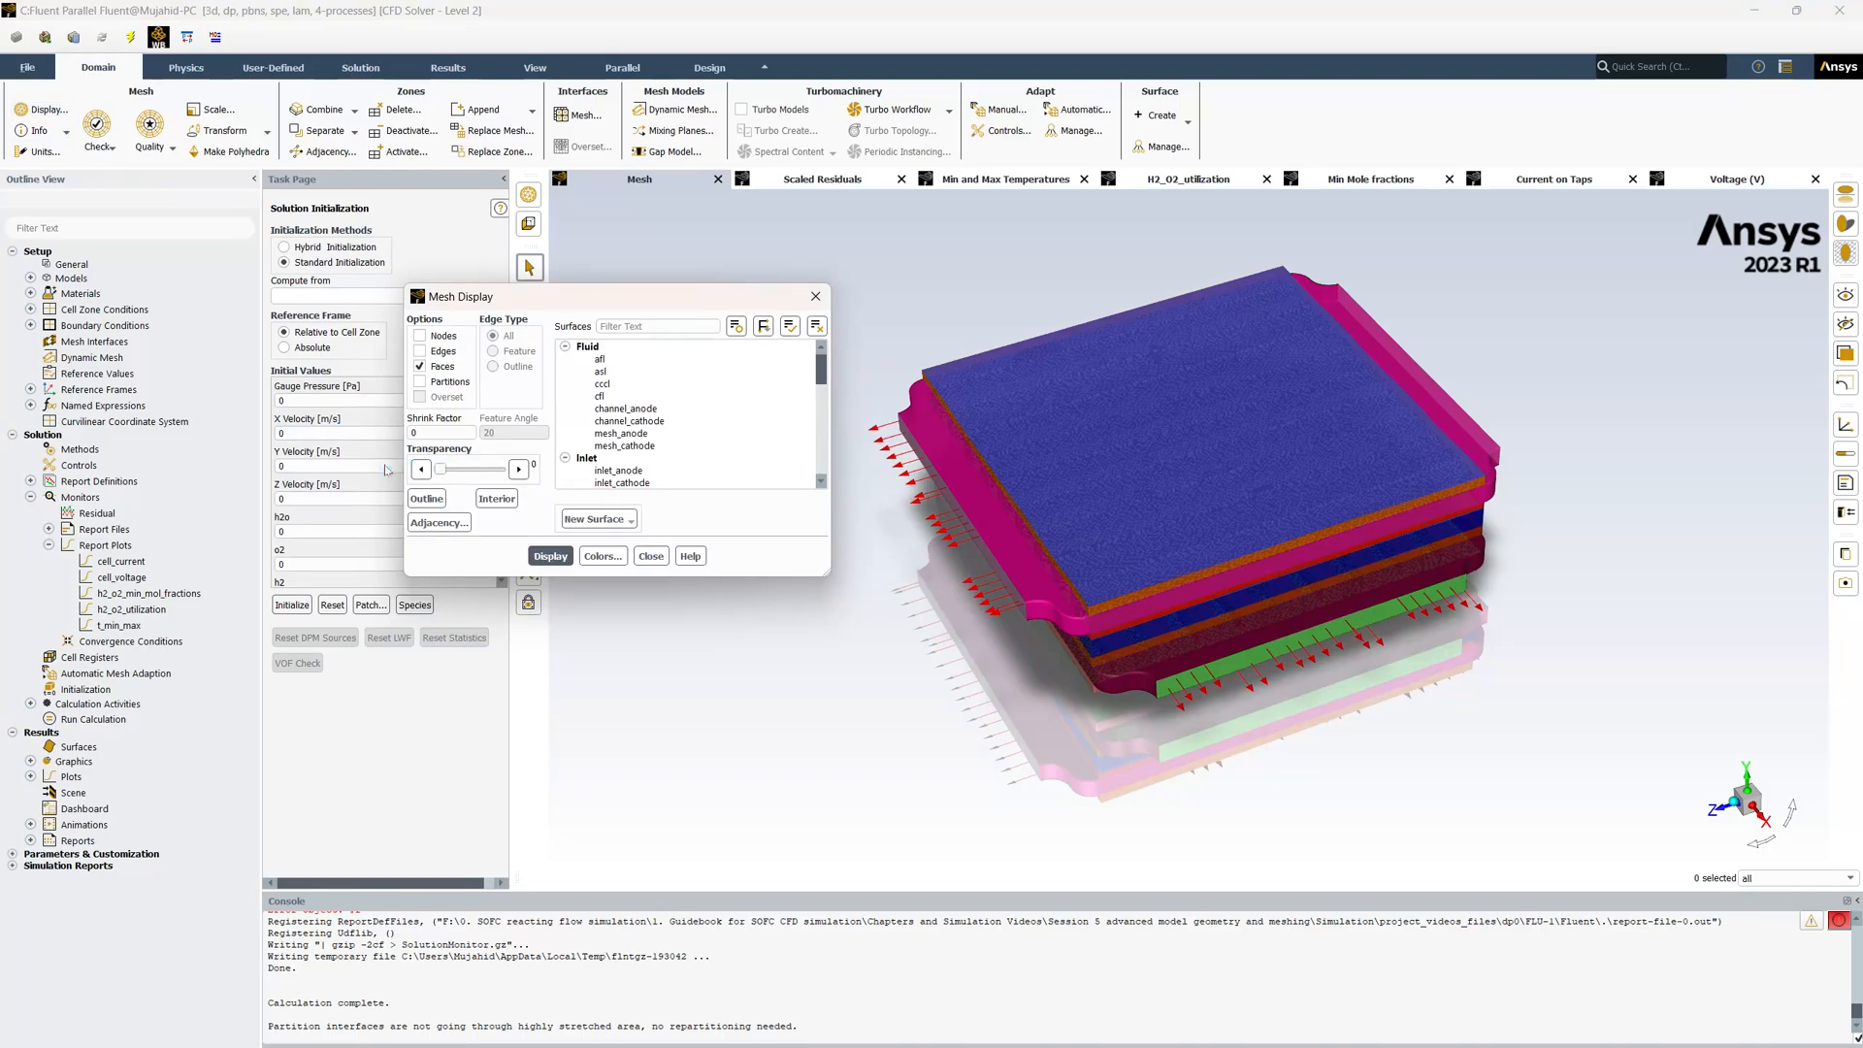
{"action": "left_click", "coordinate": [549, 556]}
{"action": "left_click", "coordinate": [651, 556]}
{"action": "left_click_drag", "start_coordinate": [1086, 588], "coordinate": [1143, 594]}
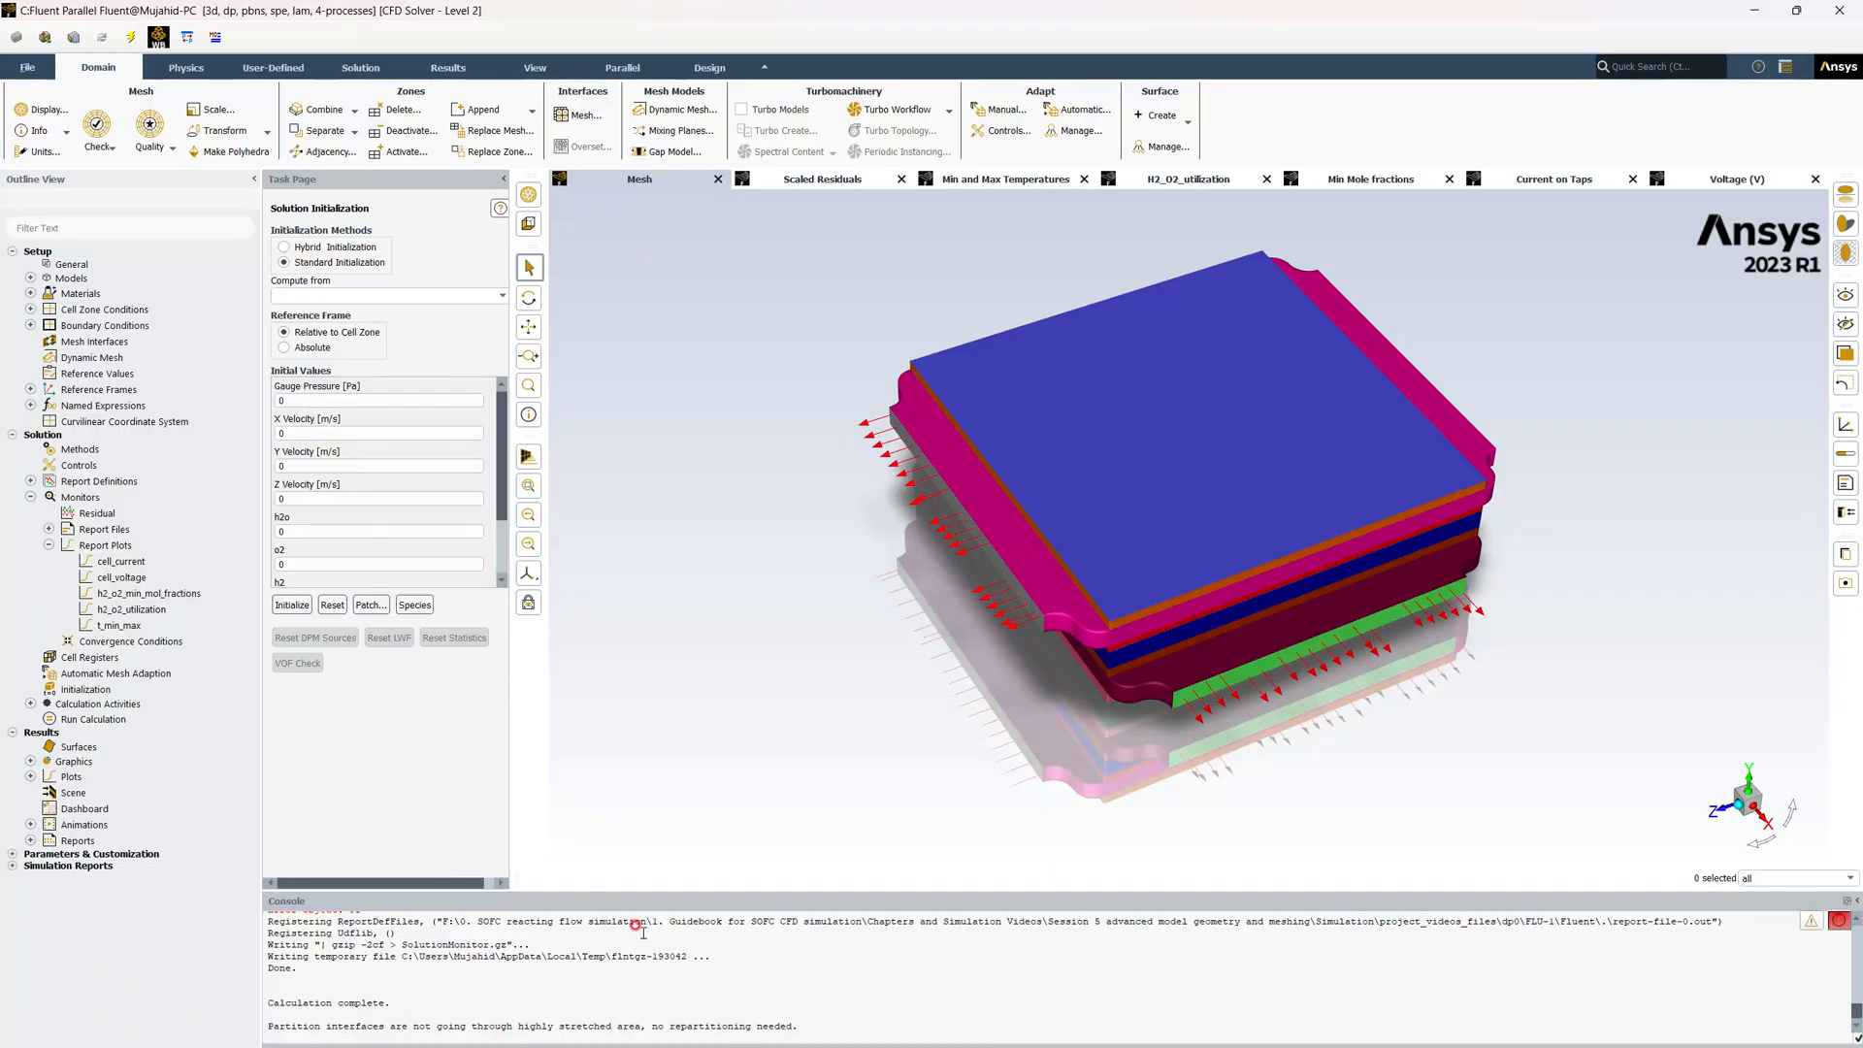
{"action": "left_click", "coordinate": [47, 529]}
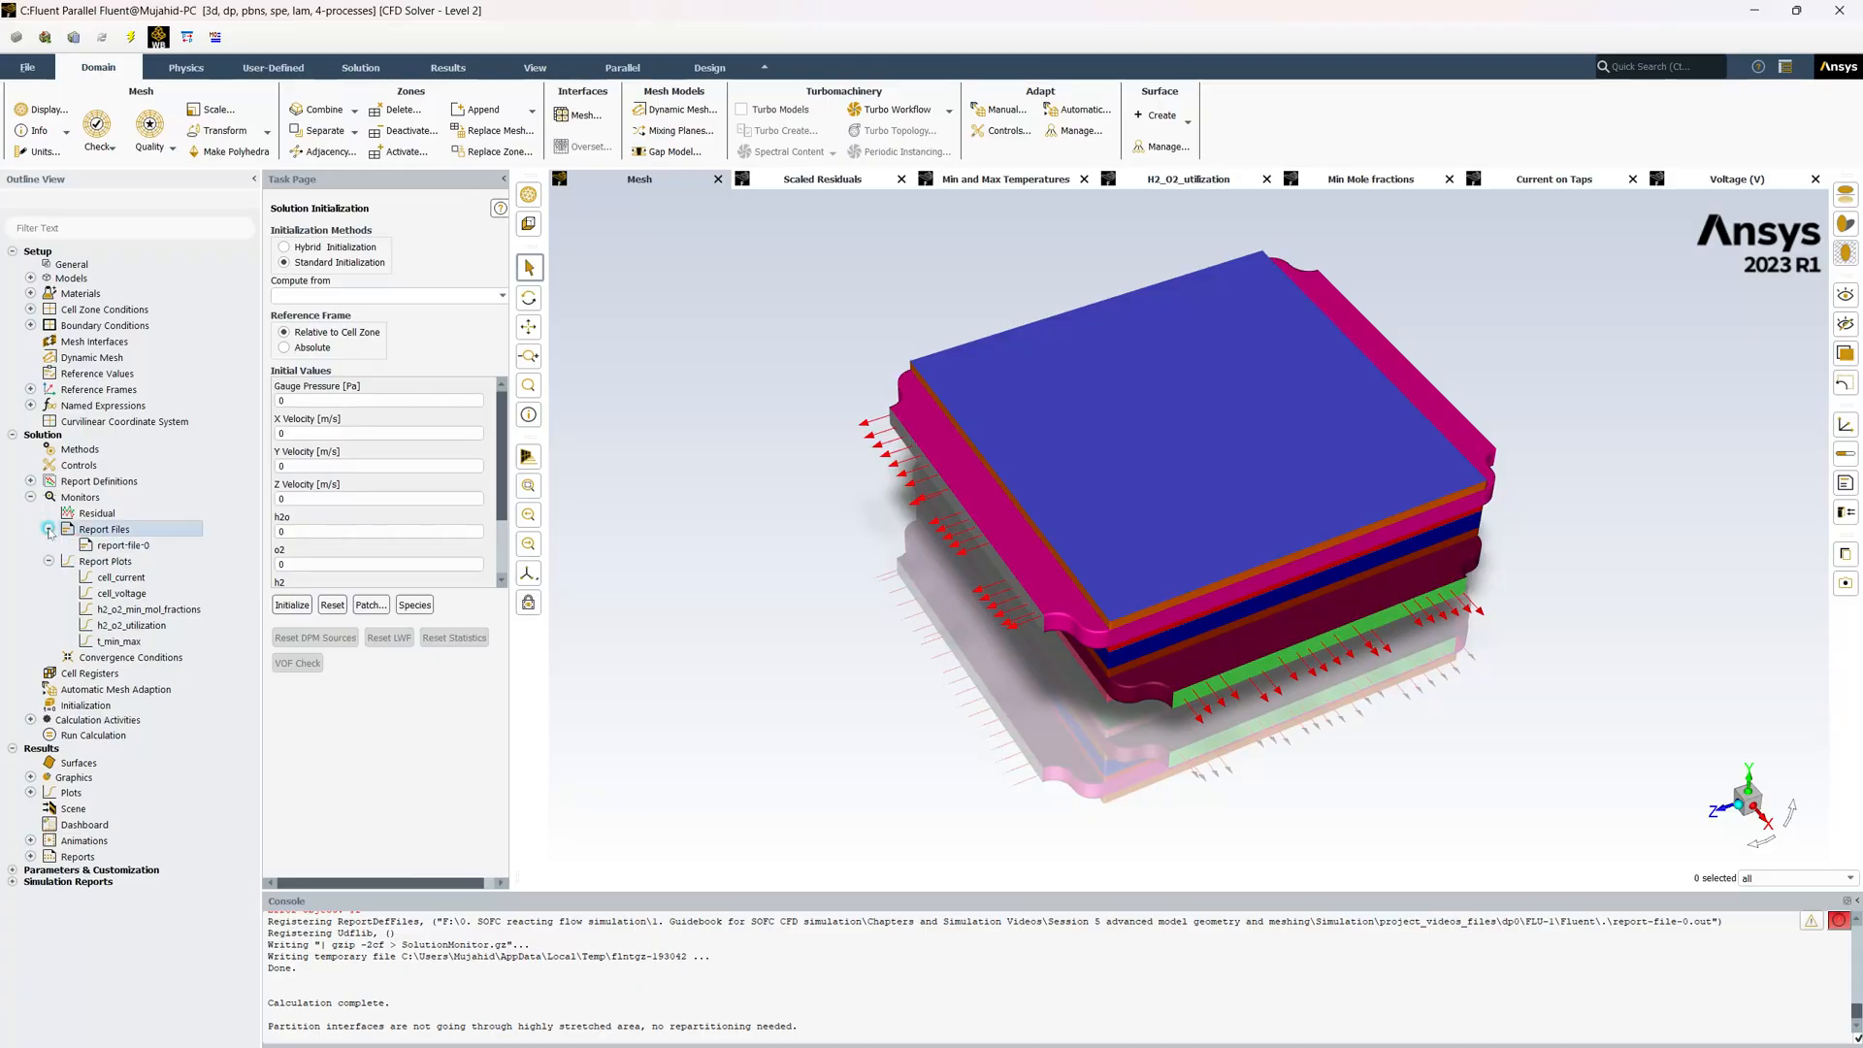
{"action": "double_click", "coordinate": [139, 547]}
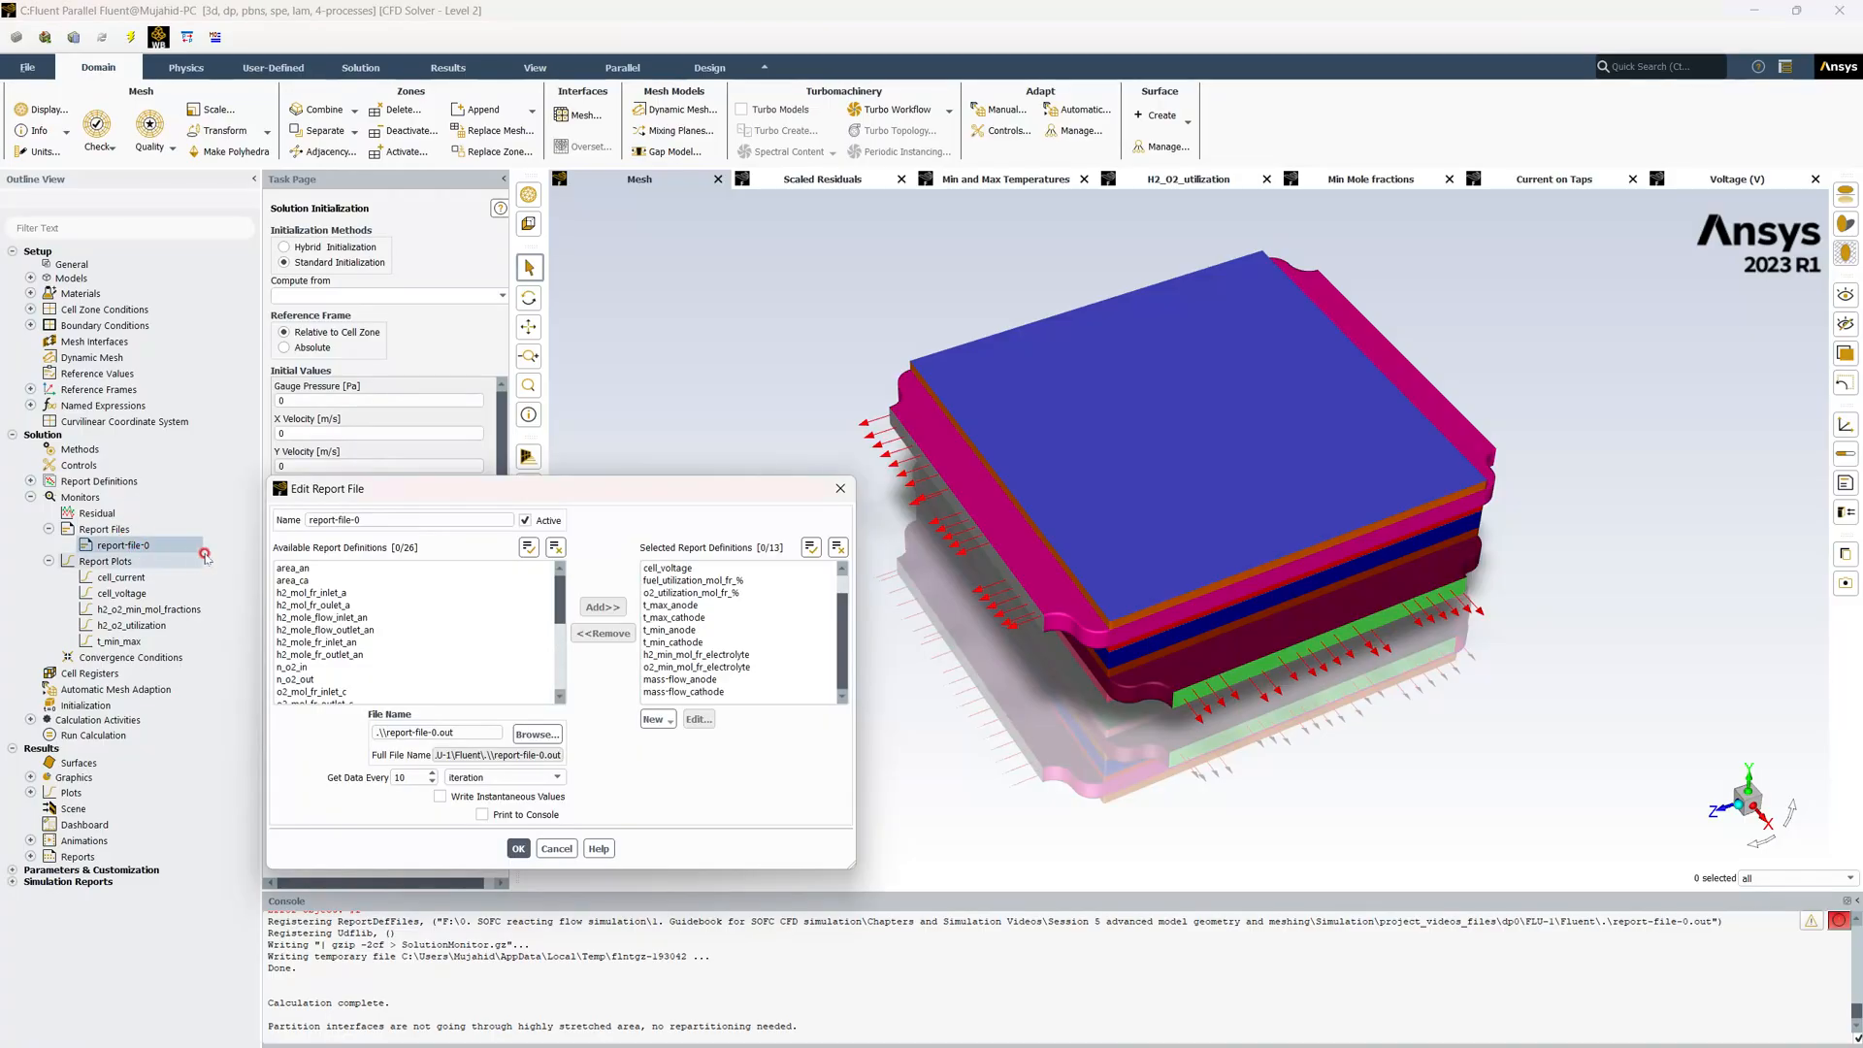
{"action": "left_click", "coordinate": [689, 593]}
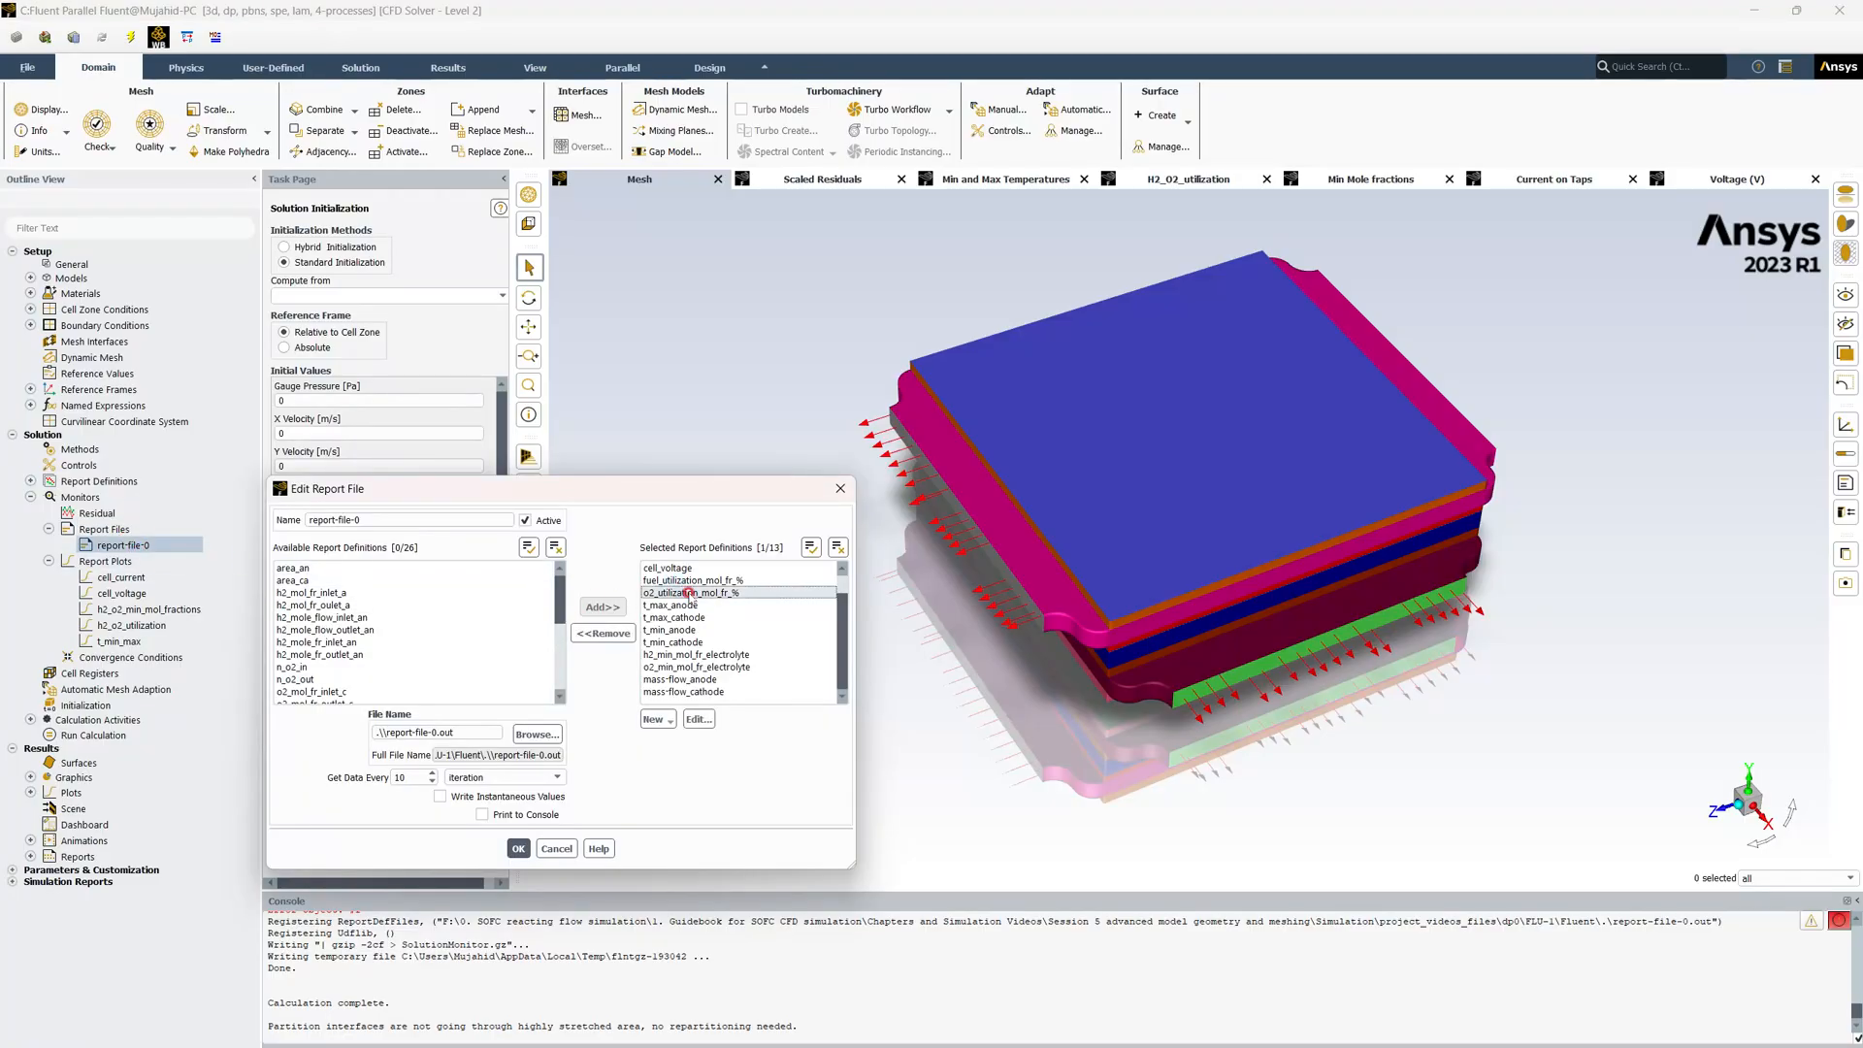
{"action": "left_click", "coordinate": [604, 633]}
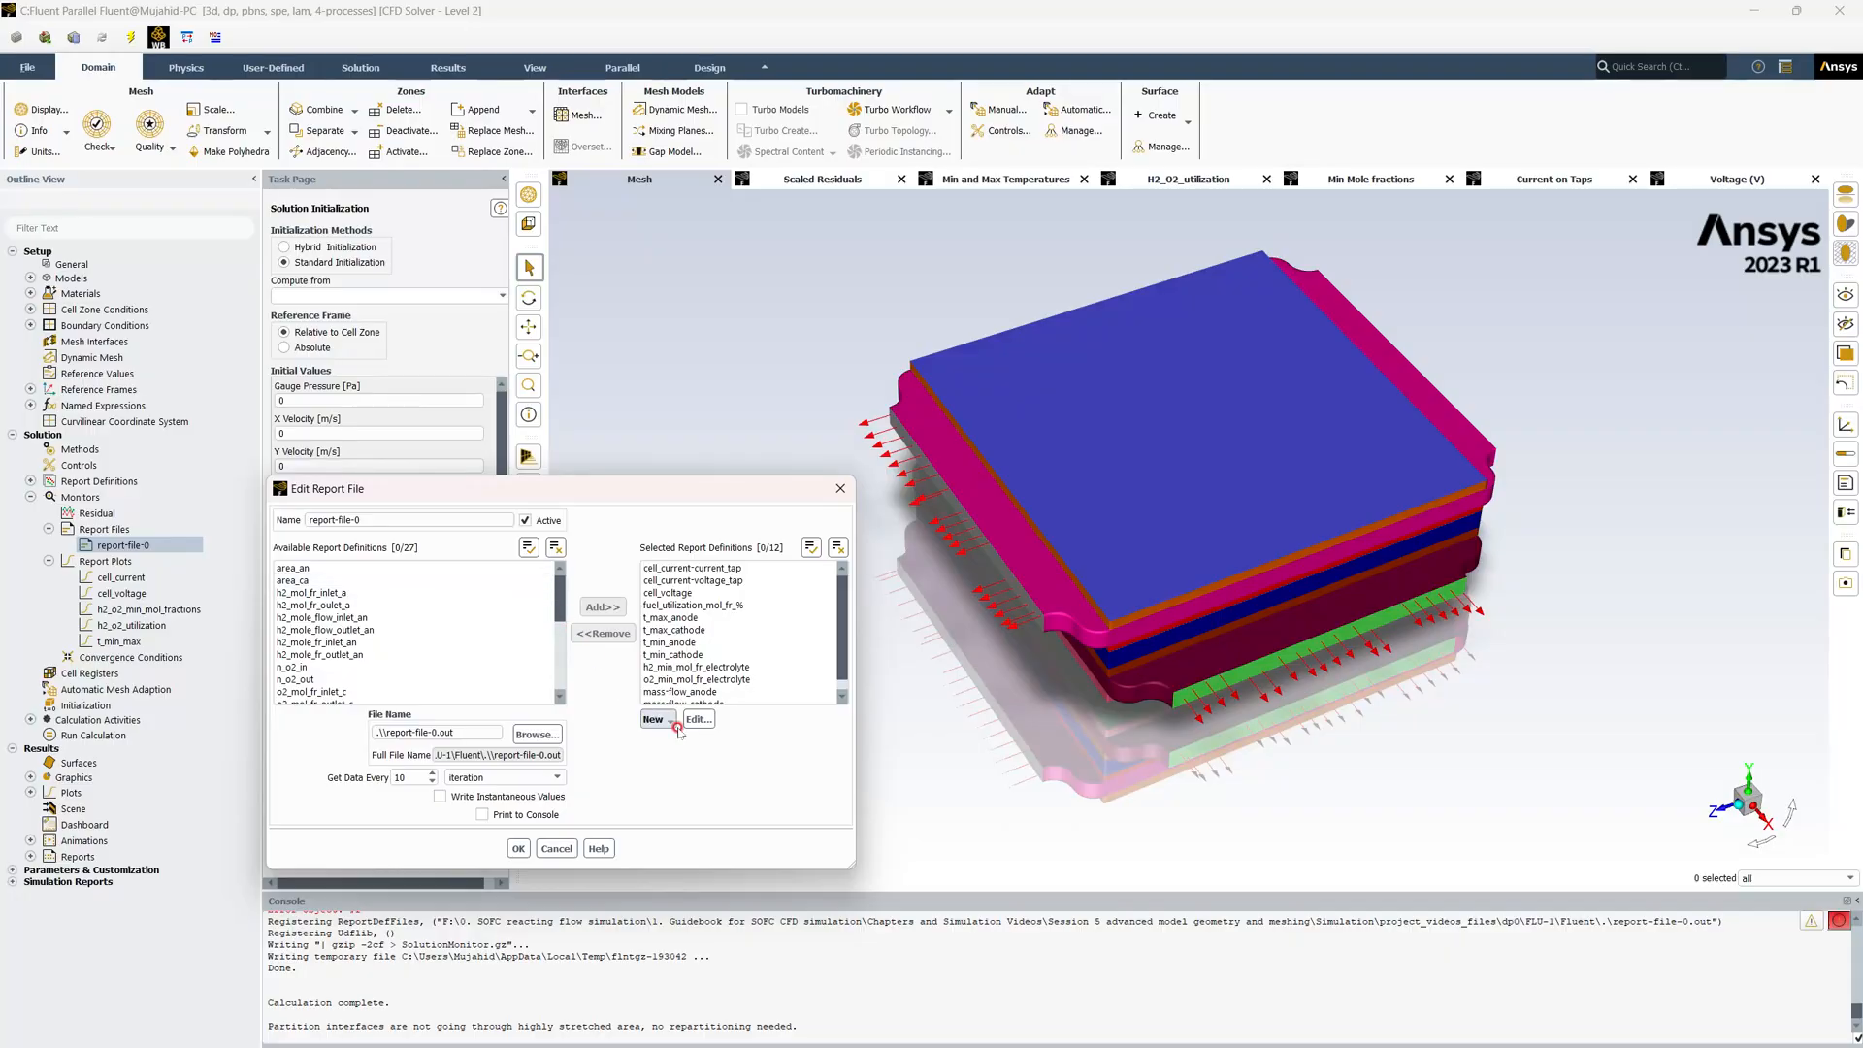
{"action": "left_click", "coordinate": [556, 848]}
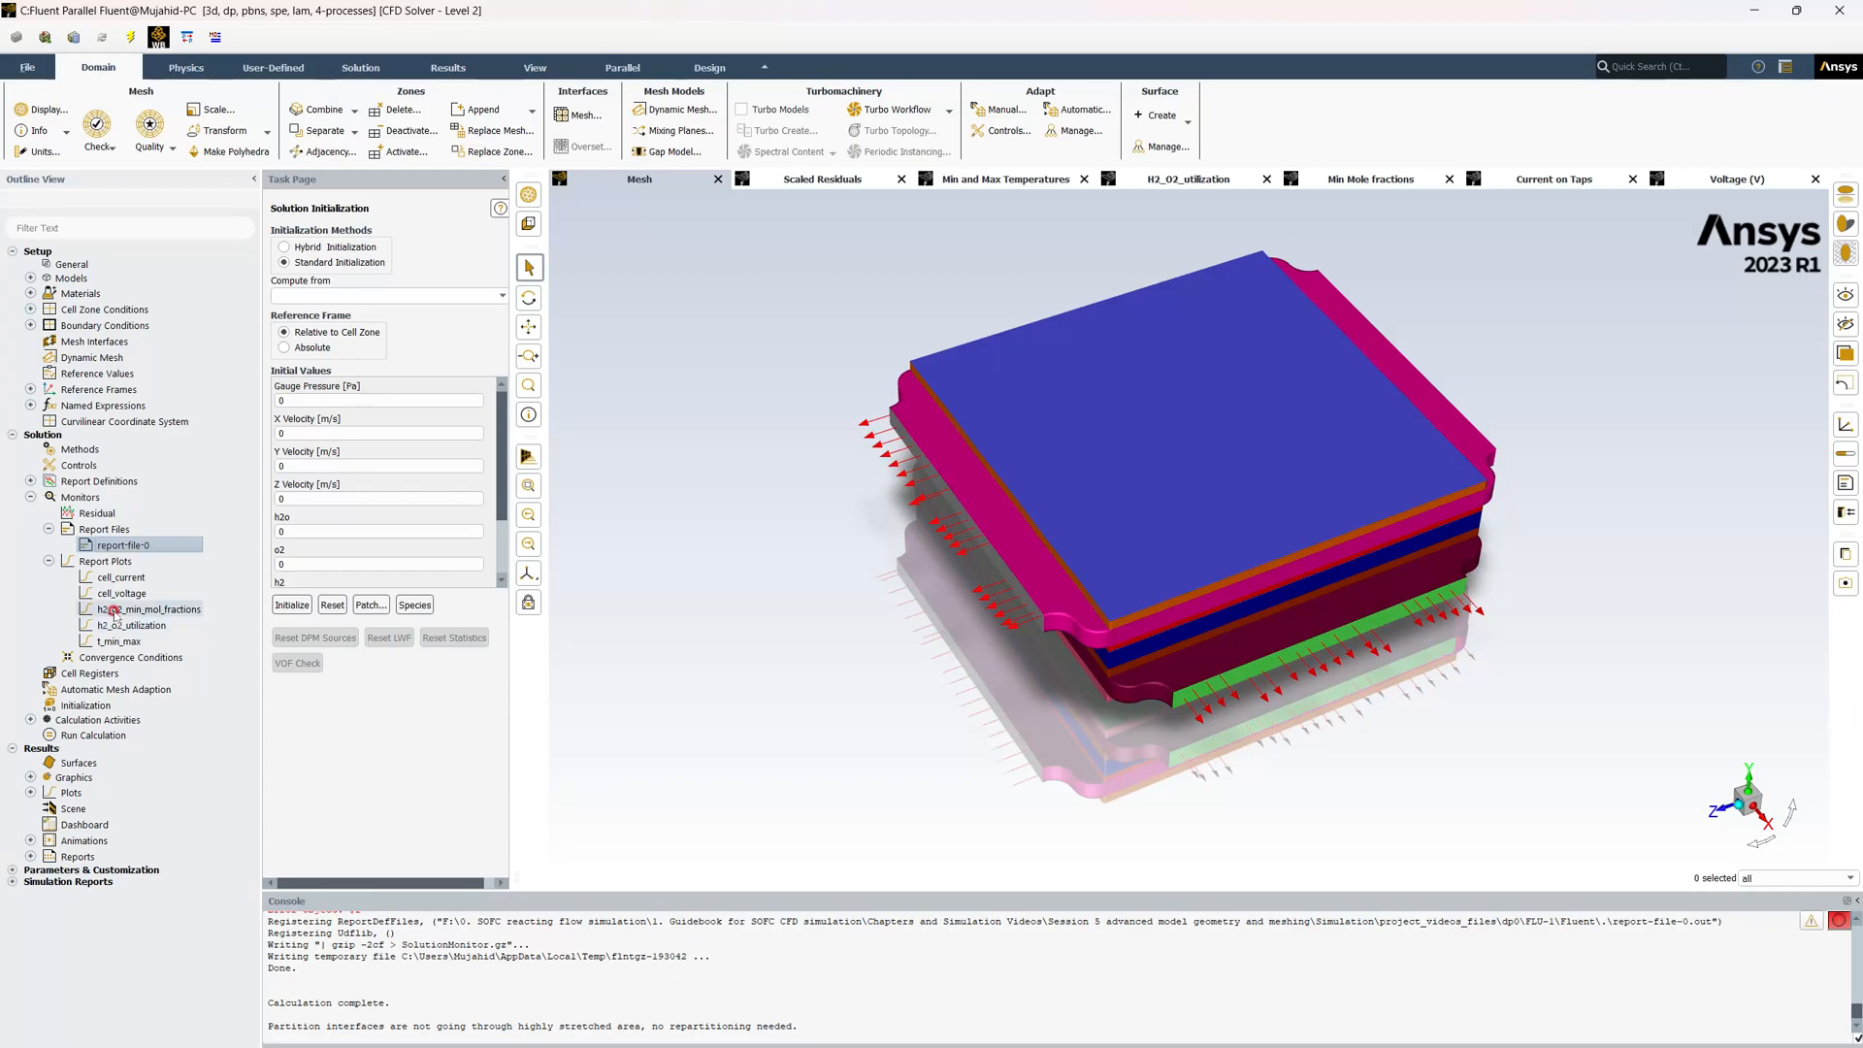
Remove o2_utilization_mol_fr_% from the h2_o2_utilization report plot and run the calculation for 50 iterations
{"action": "double_click", "coordinate": [116, 626]}
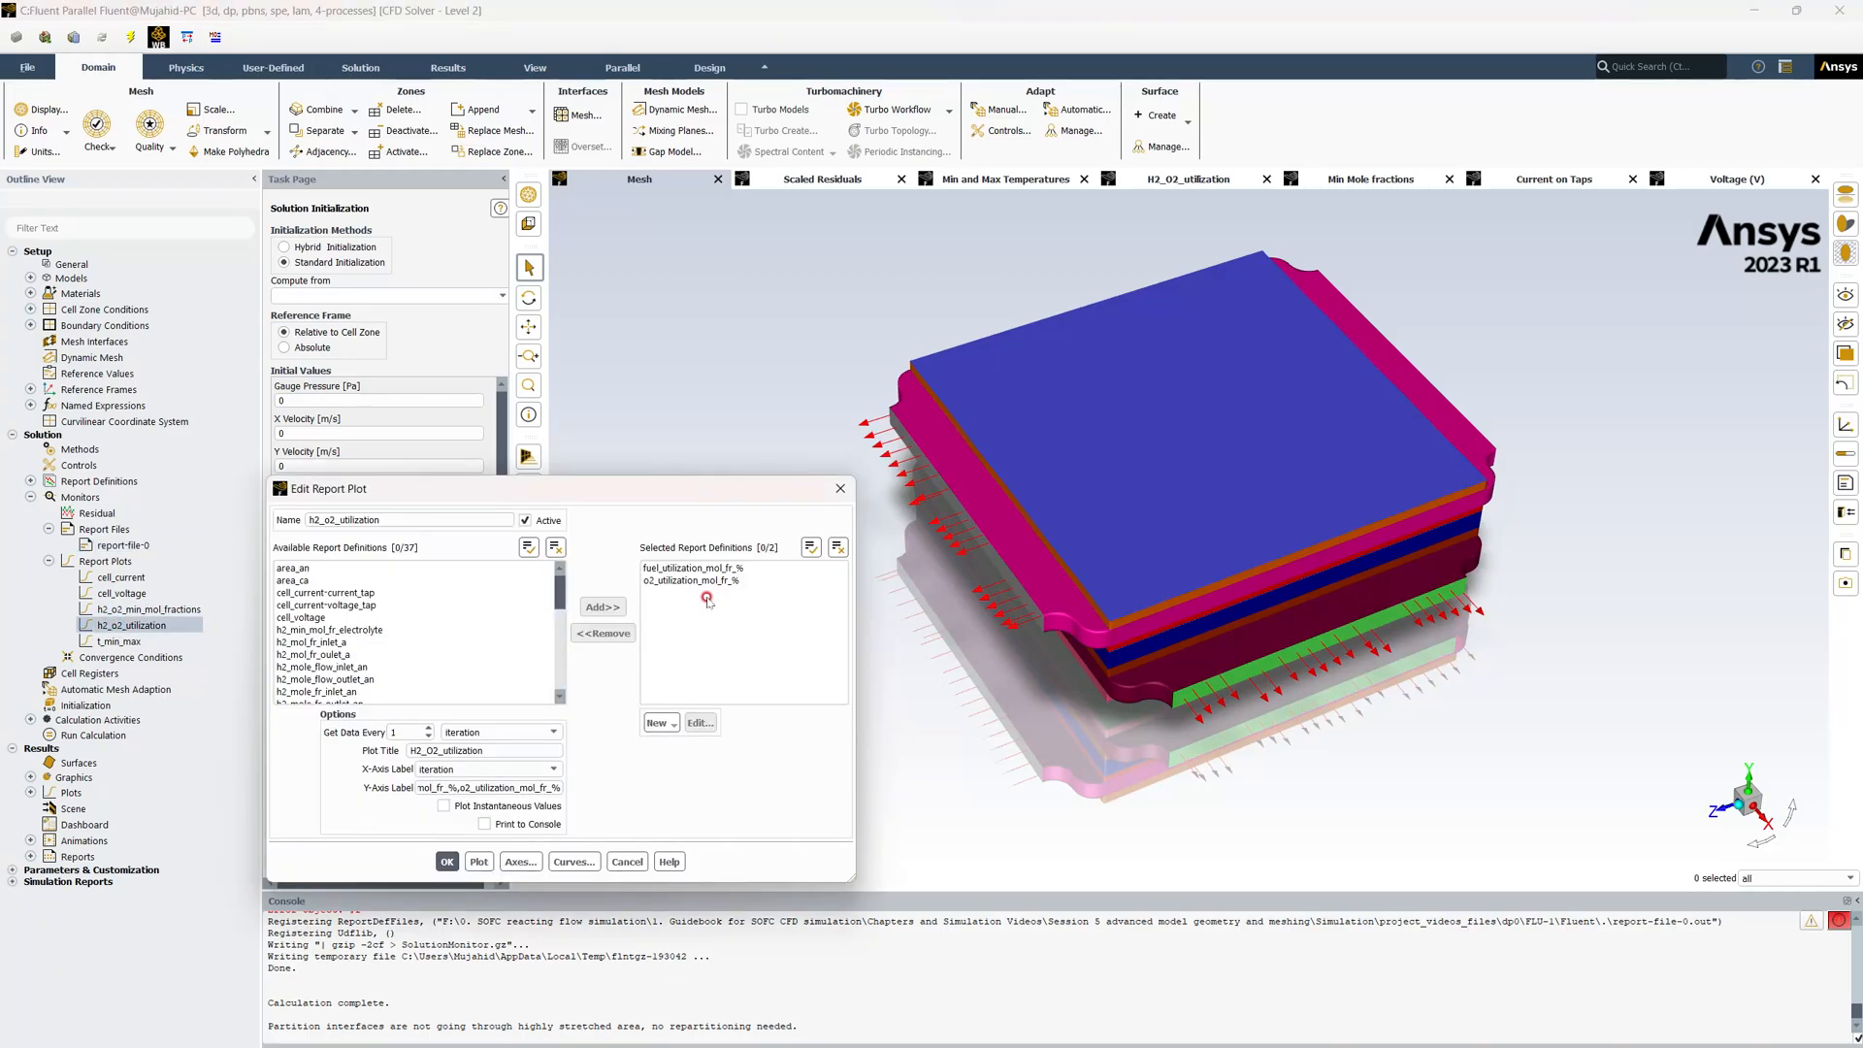
{"action": "left_click", "coordinate": [675, 582]}
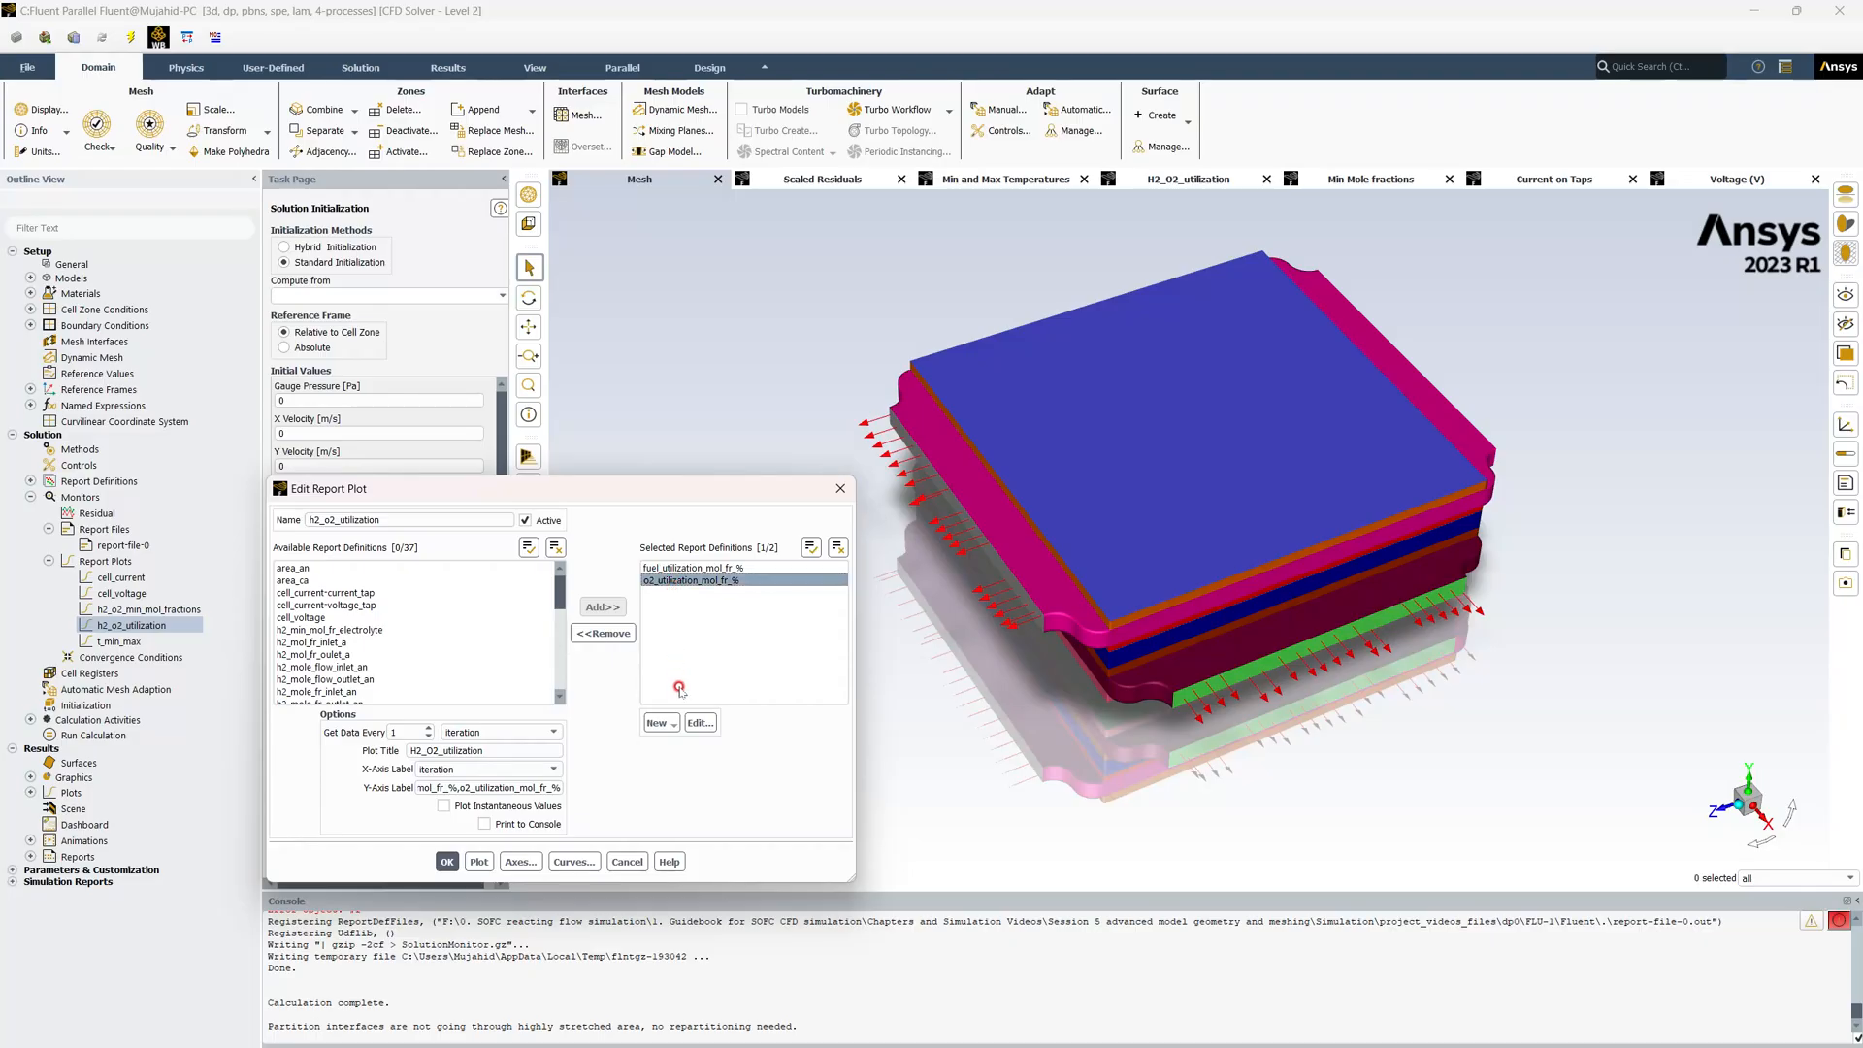
{"action": "left_click", "coordinate": [605, 633]}
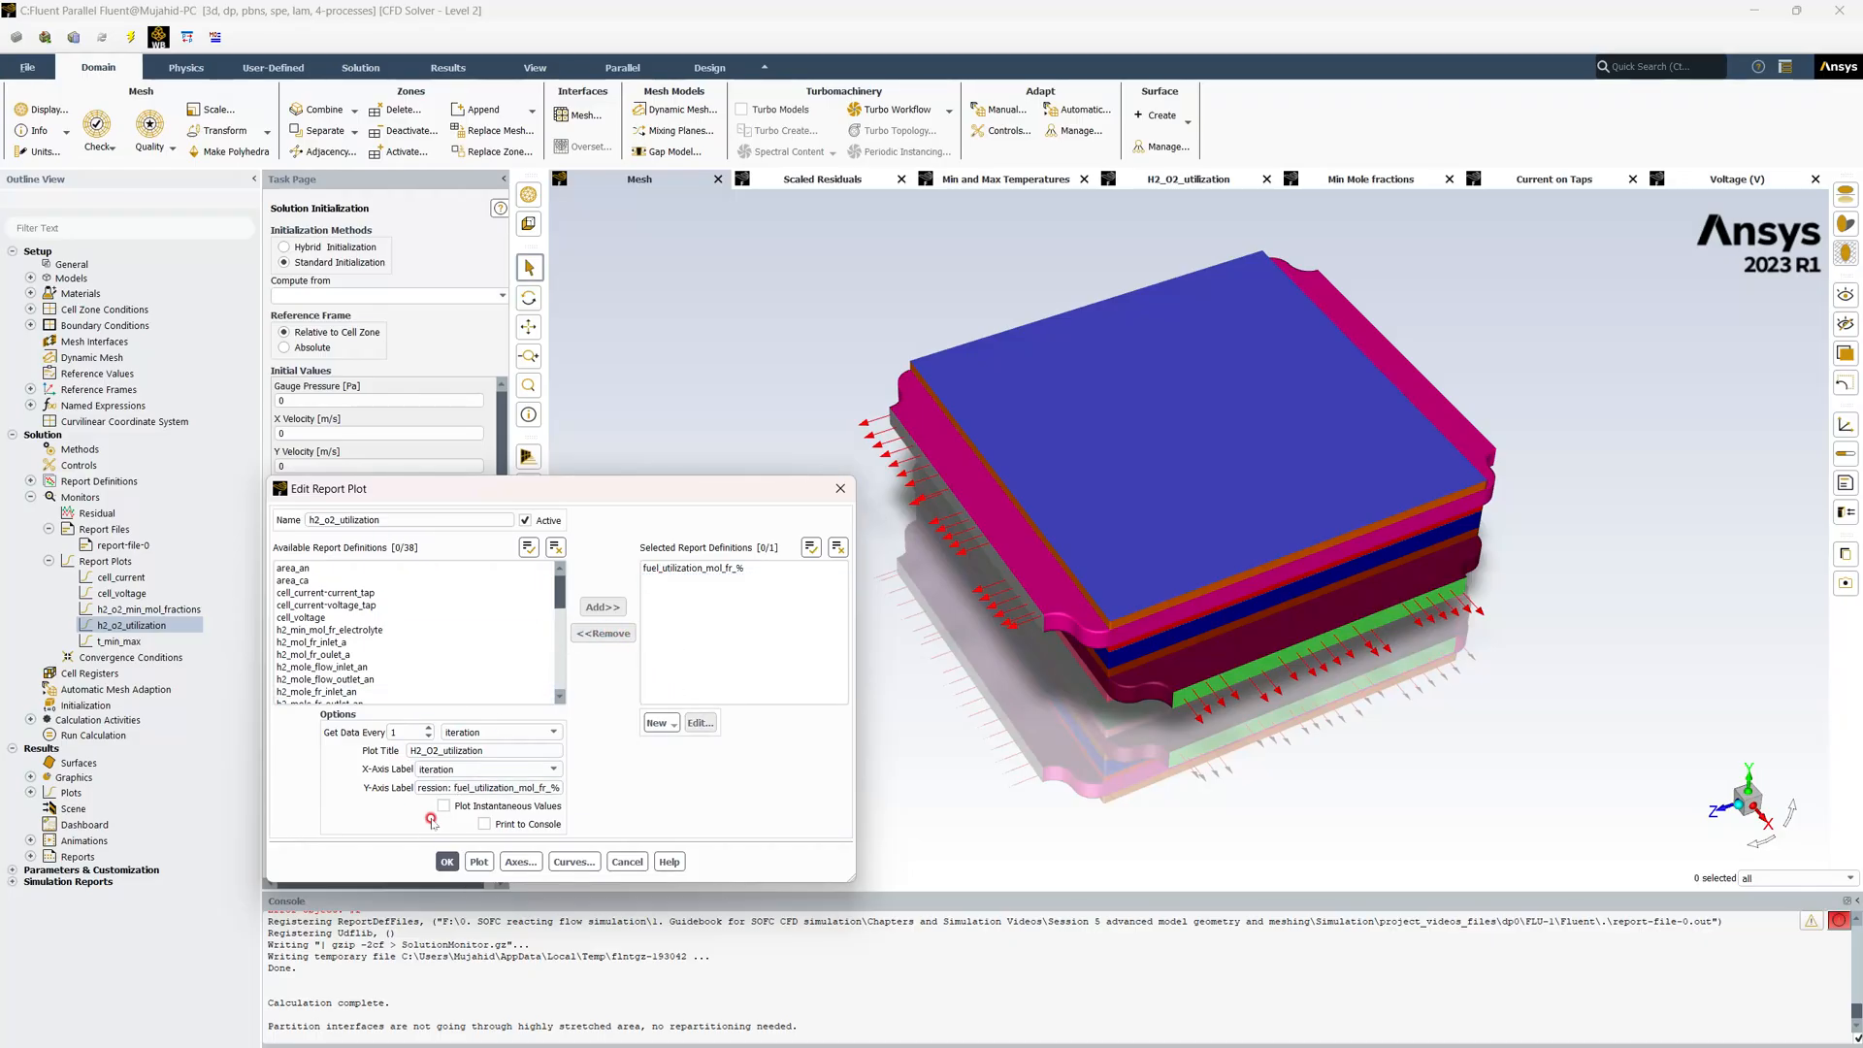
{"action": "left_click", "coordinate": [447, 862]}
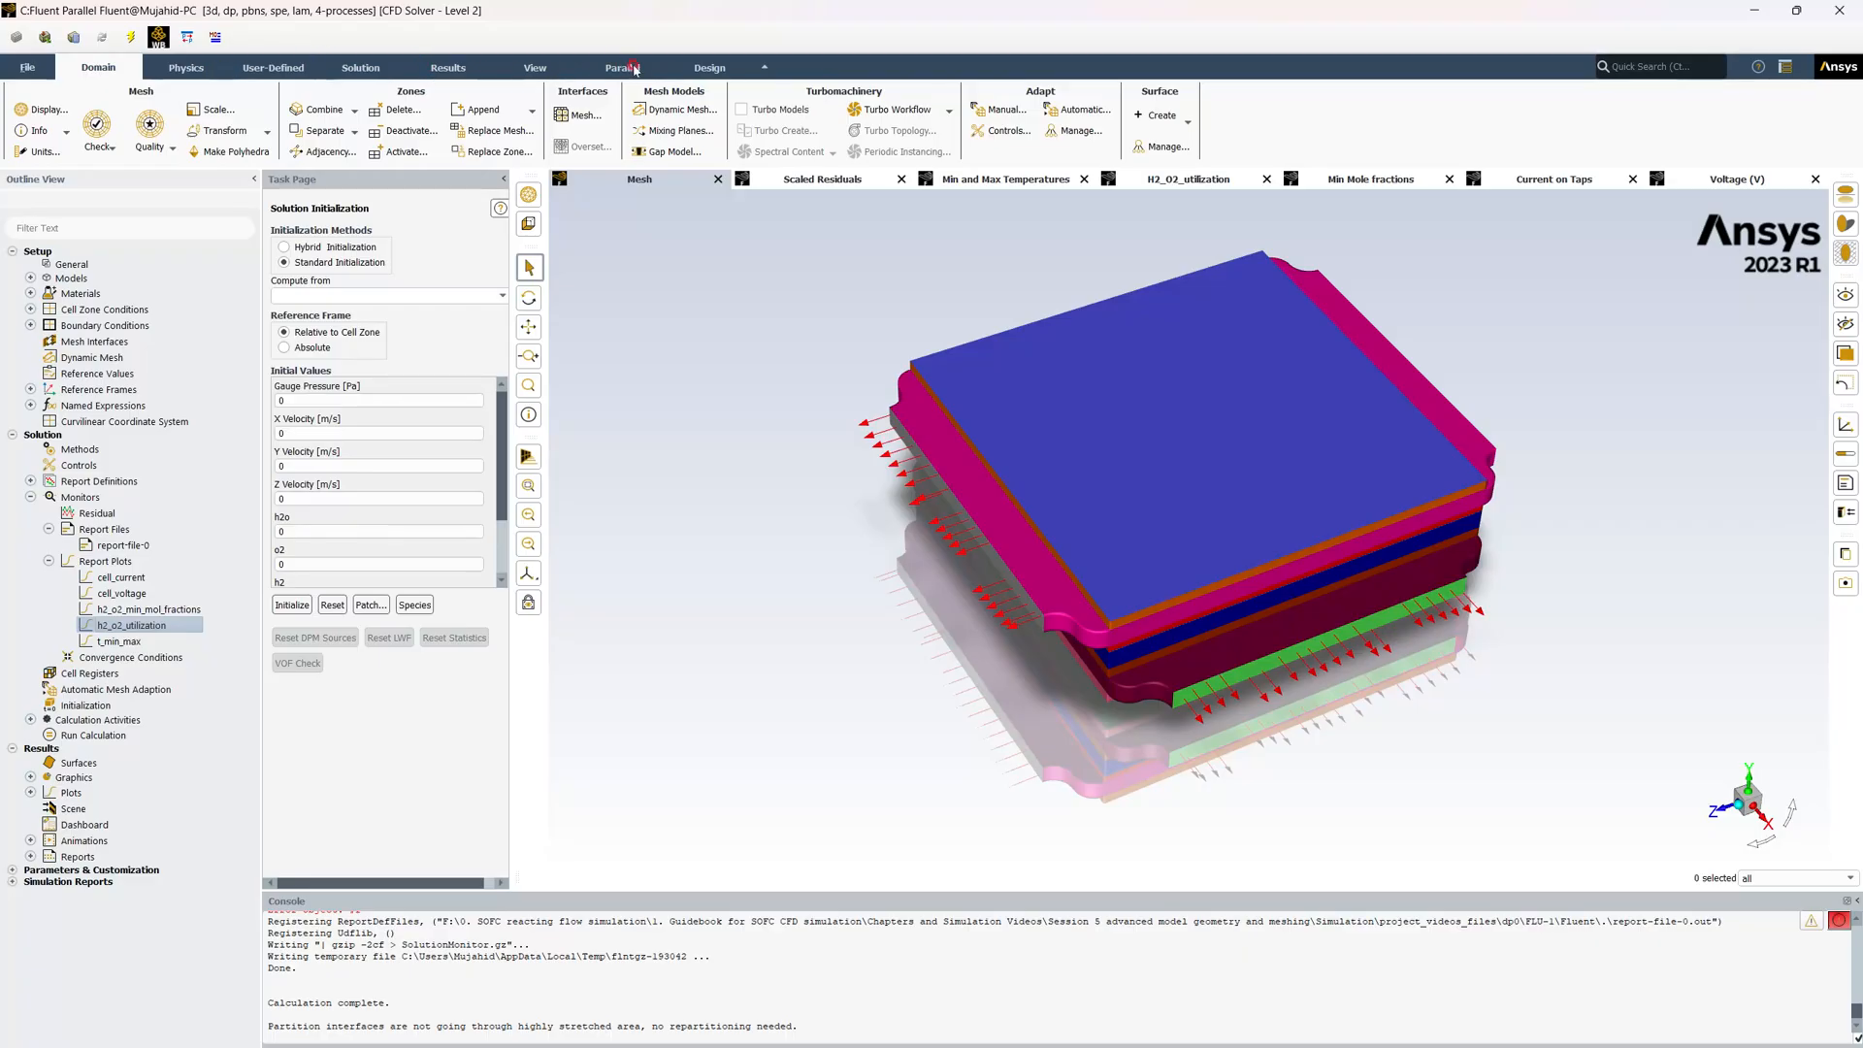
{"action": "left_click", "coordinate": [371, 61]}
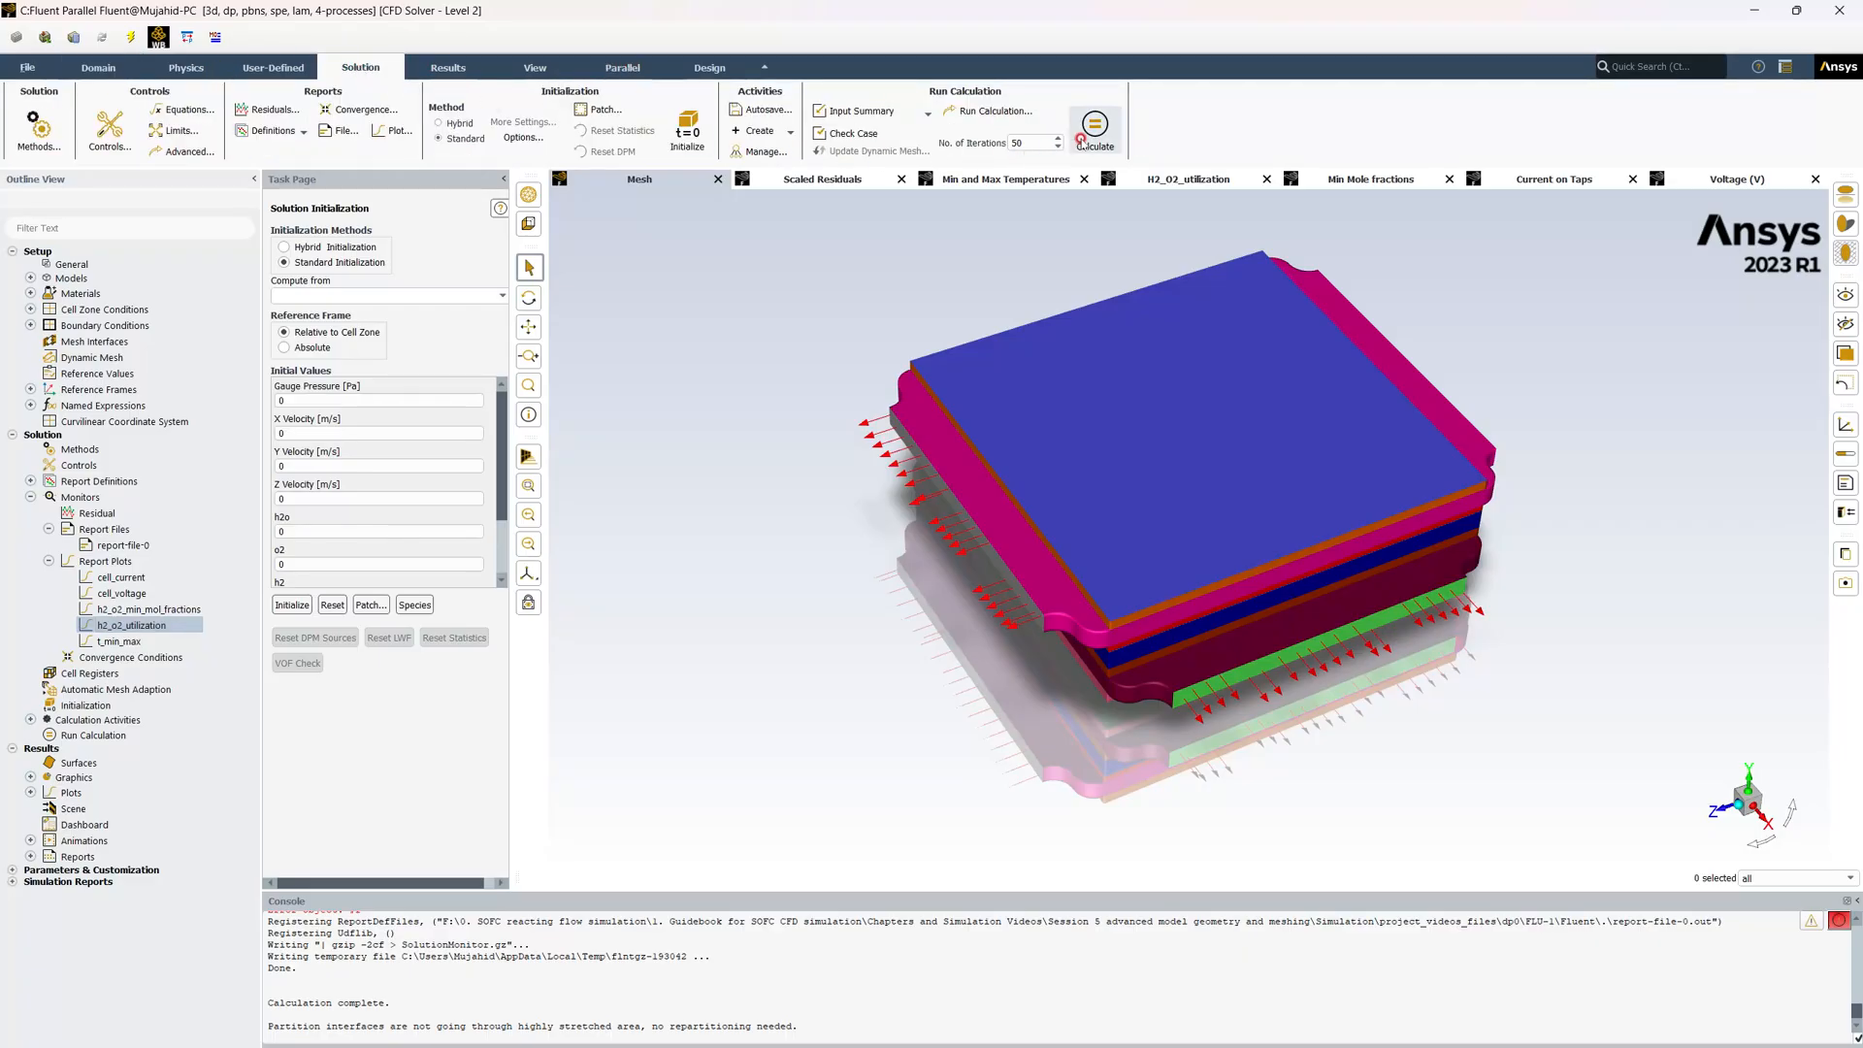
{"action": "left_click", "coordinate": [1094, 129]}
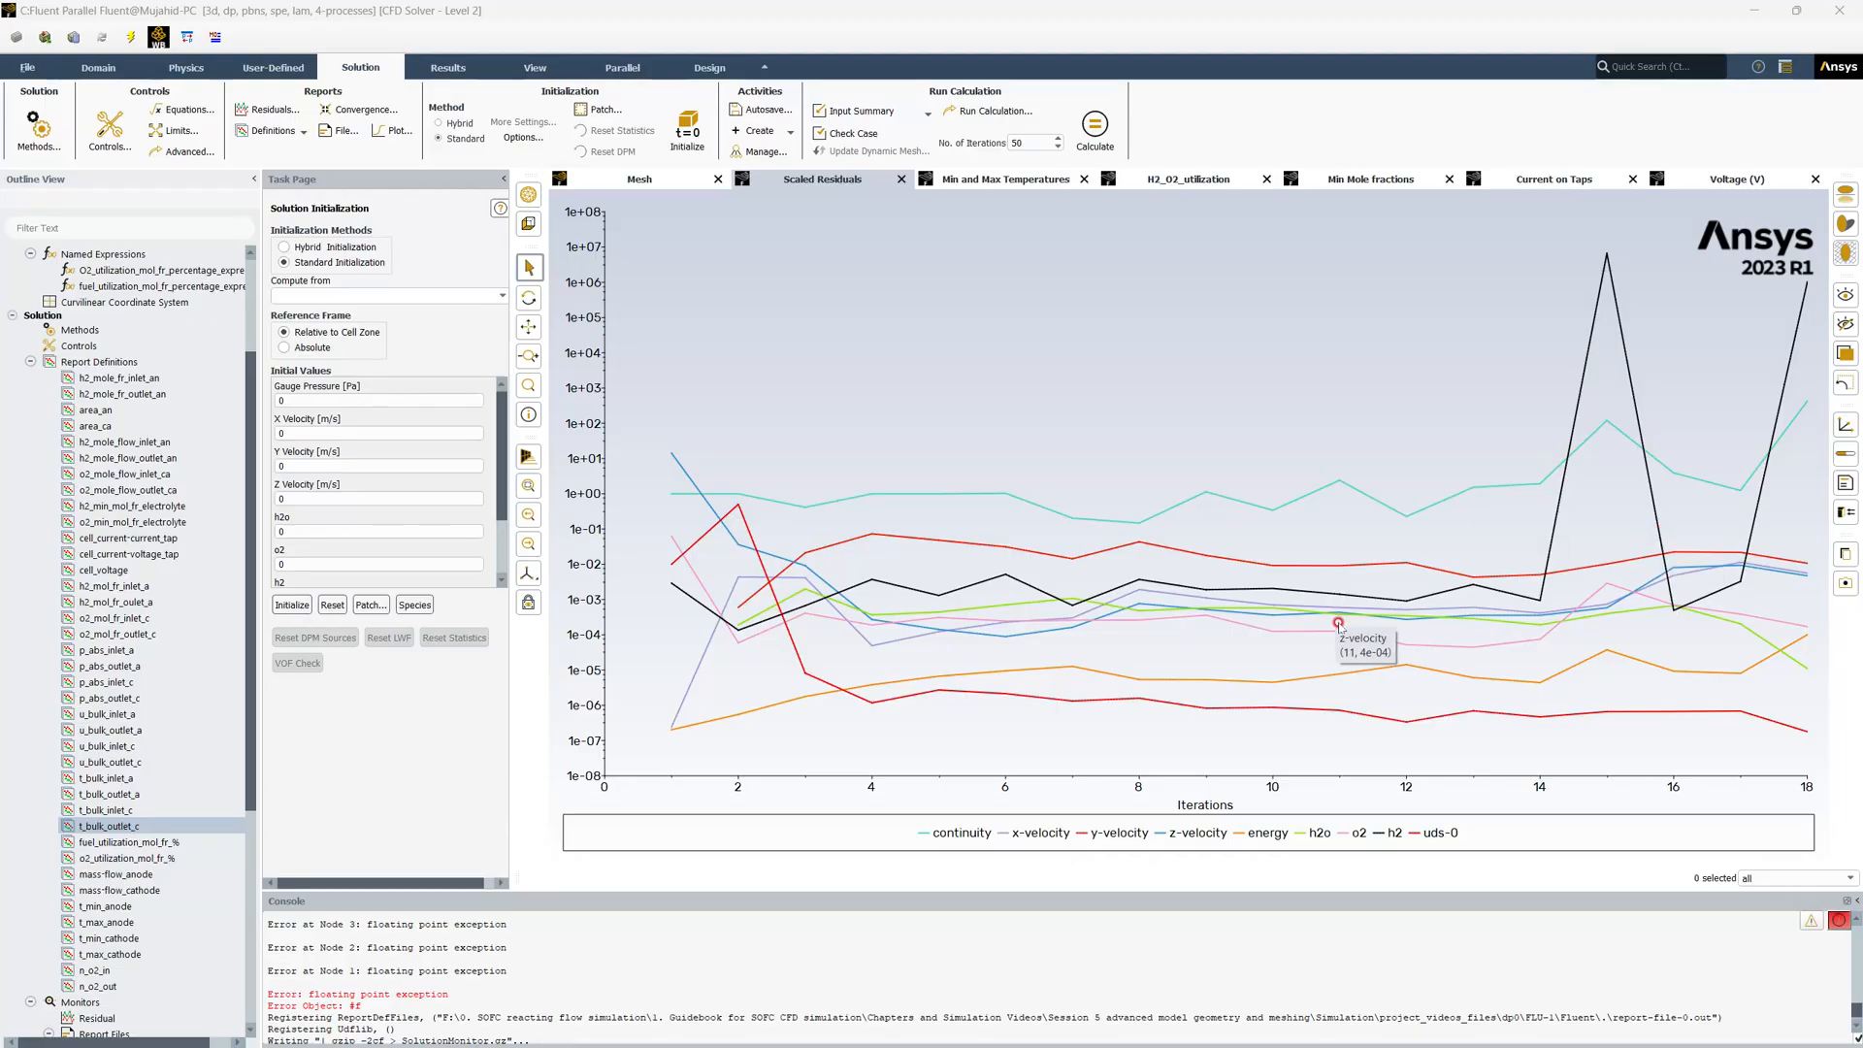
Set the multigrid stabilization method to BCGSTAB for Electric Potential and Energy in the advanced solution controls
{"action": "left_click", "coordinate": [33, 362]}
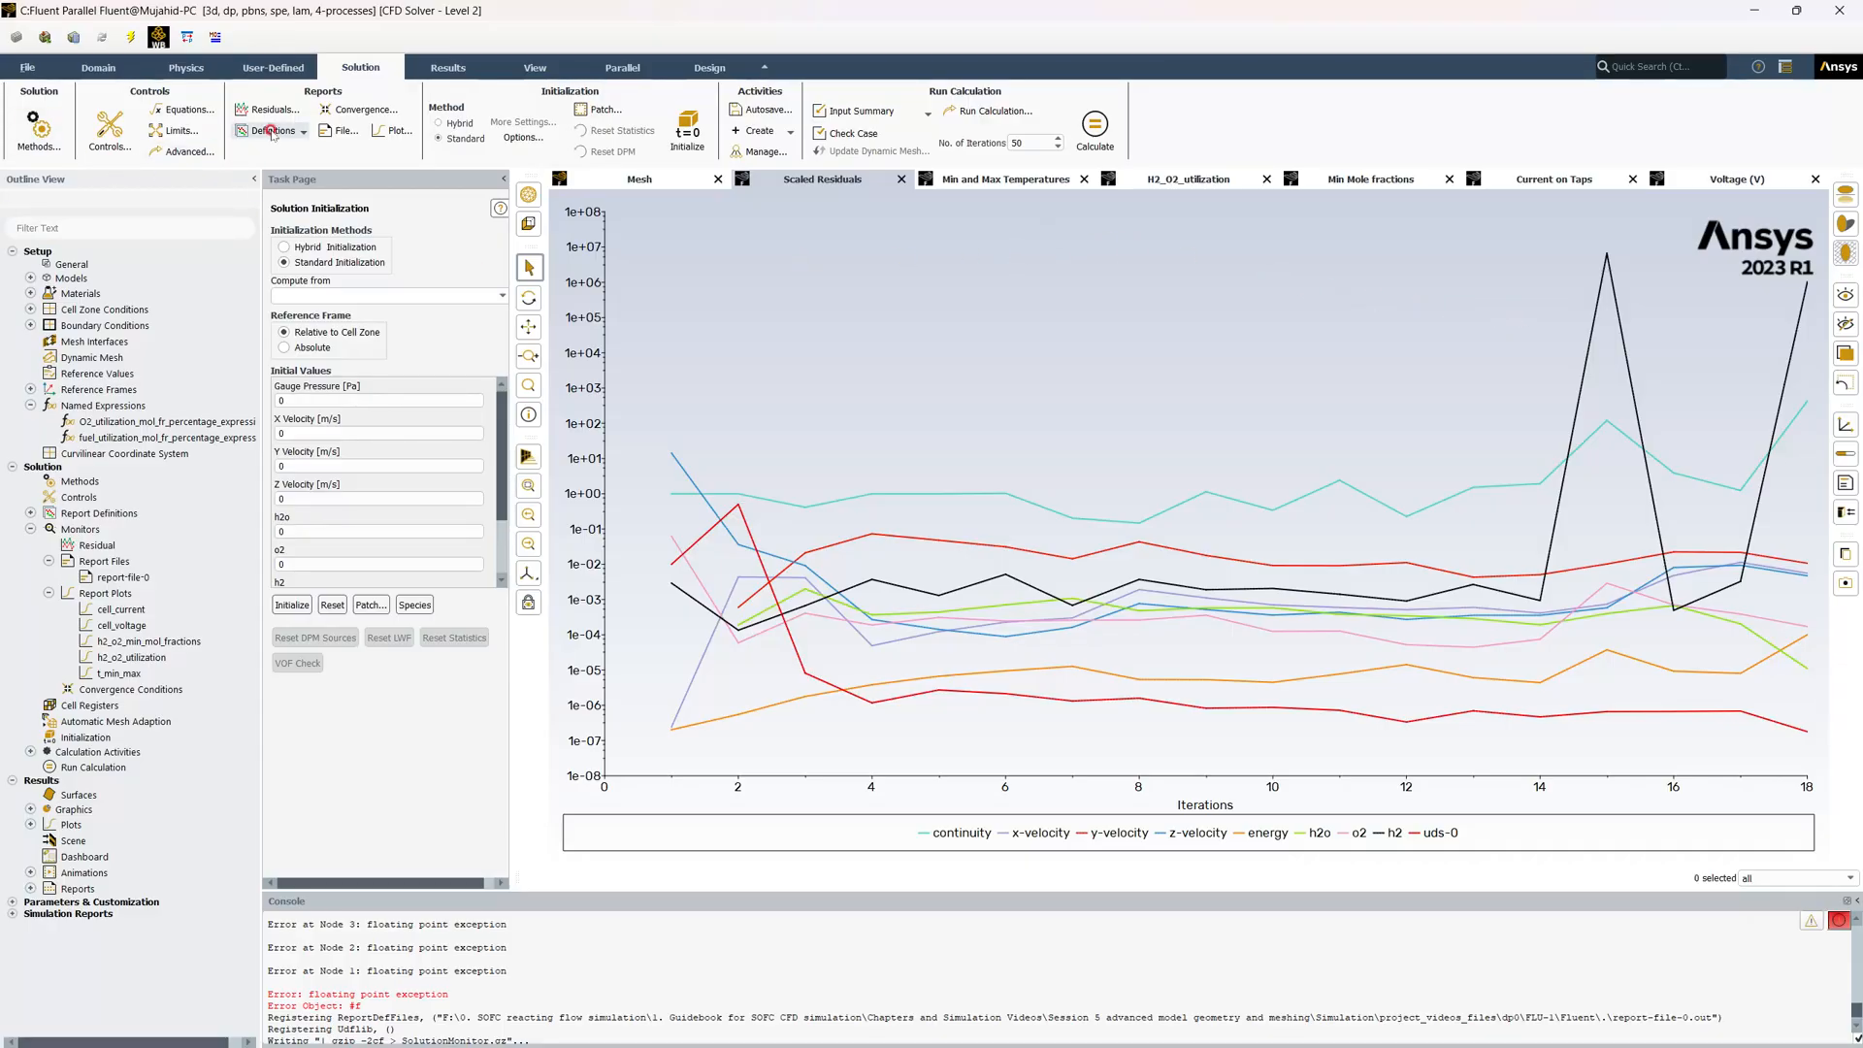
{"action": "left_click", "coordinate": [183, 152]}
{"action": "scroll", "coordinate": [685, 580], "scroll_direction": "down", "scroll_amount": 5}
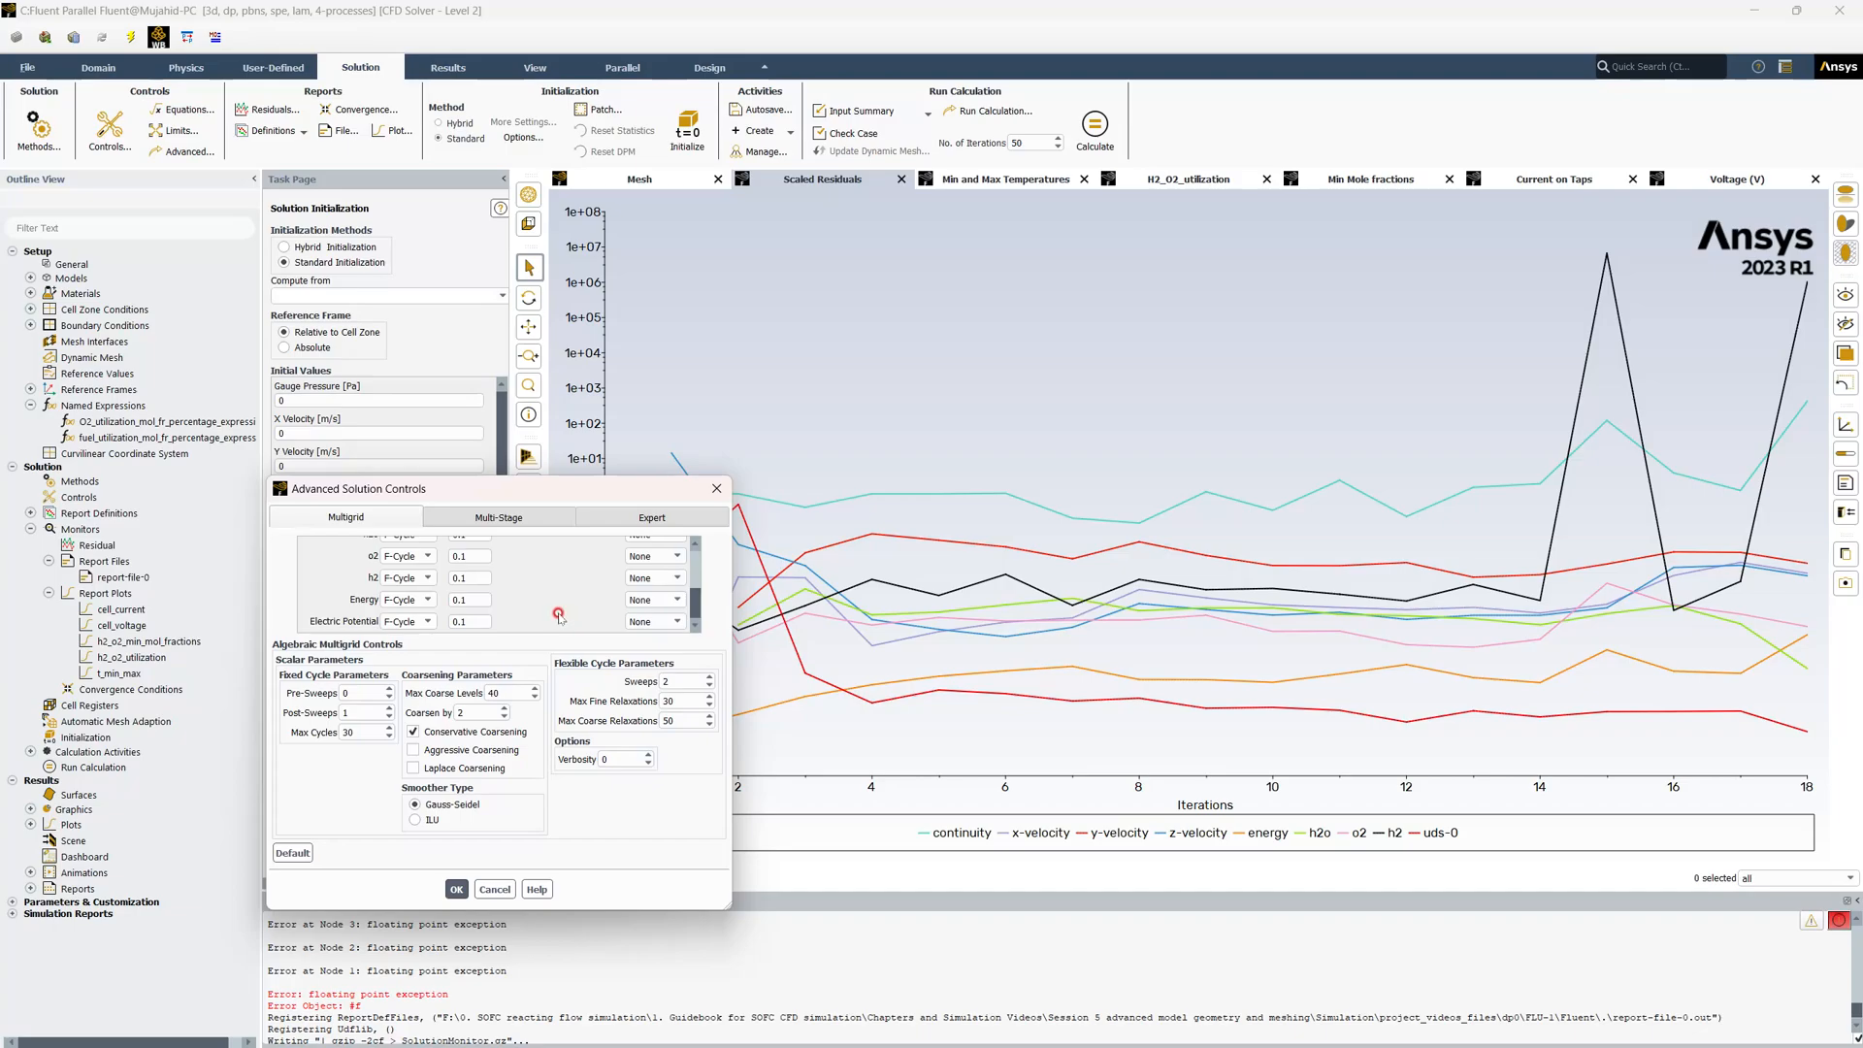
{"action": "left_click", "coordinate": [679, 622]}
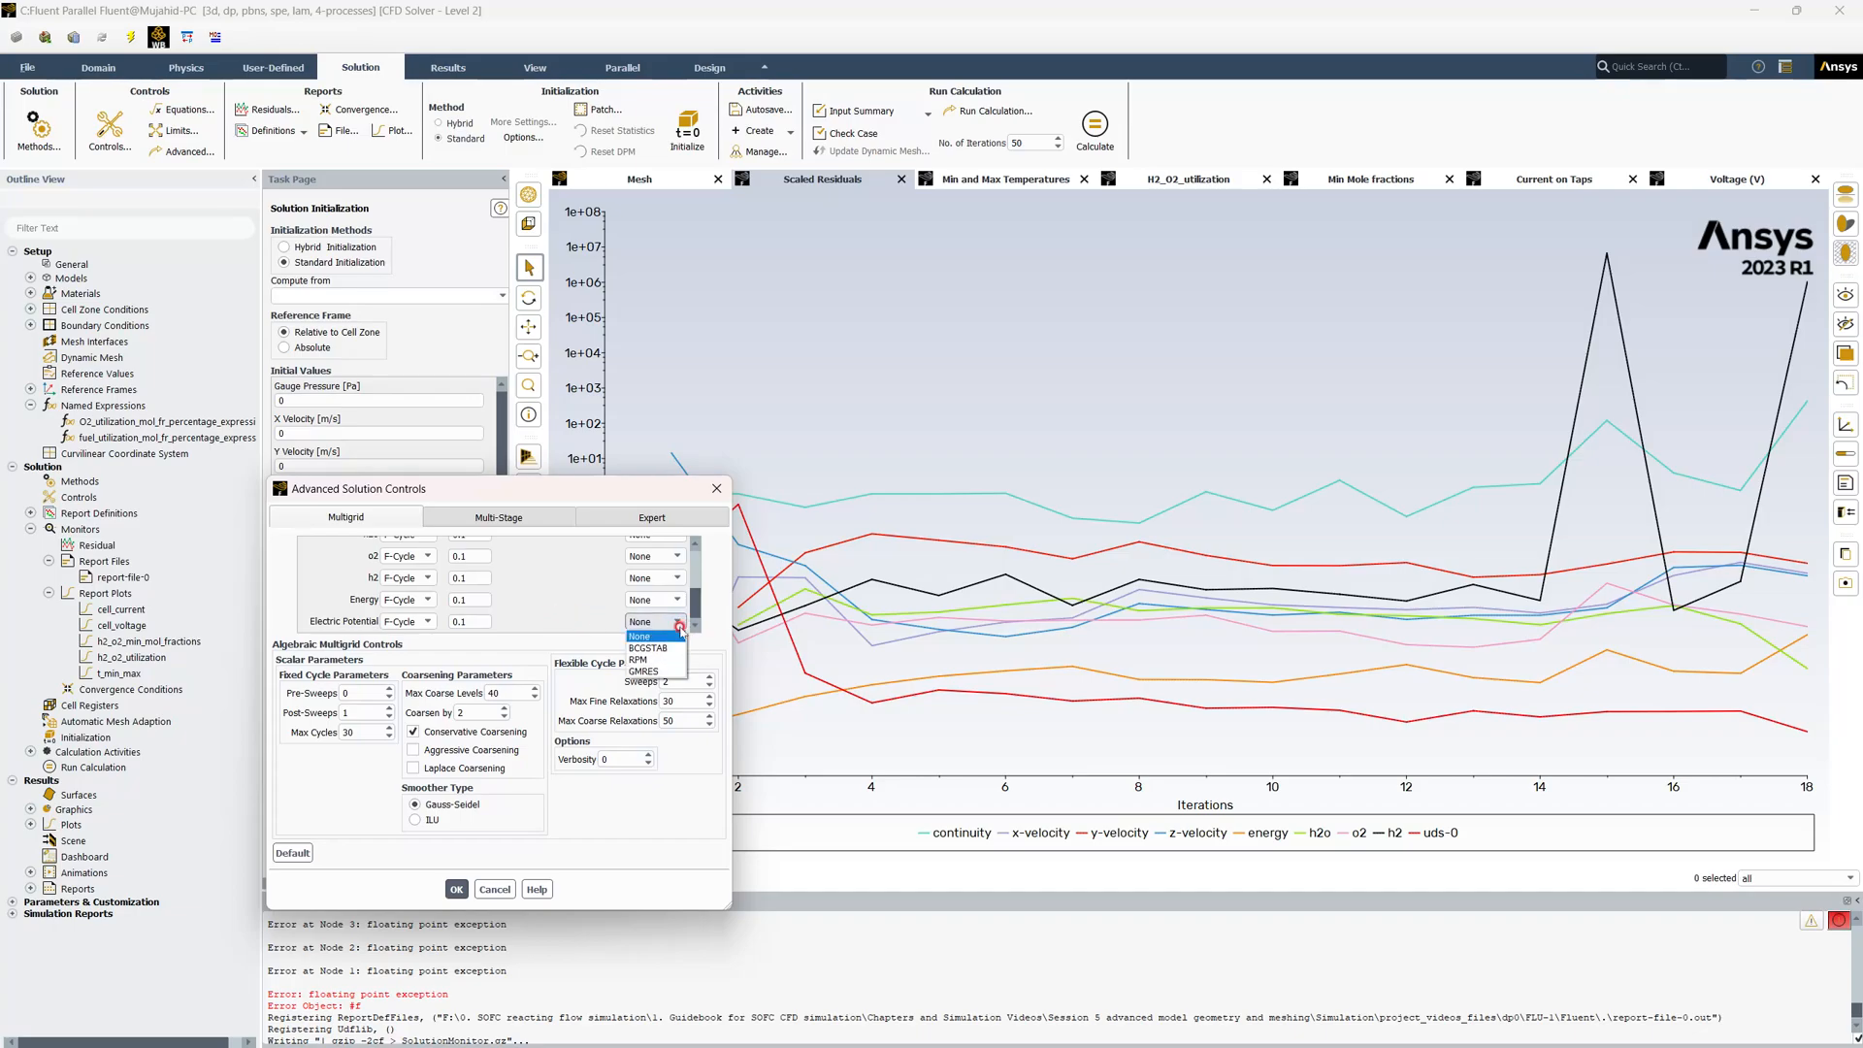
{"action": "left_click", "coordinate": [675, 648]}
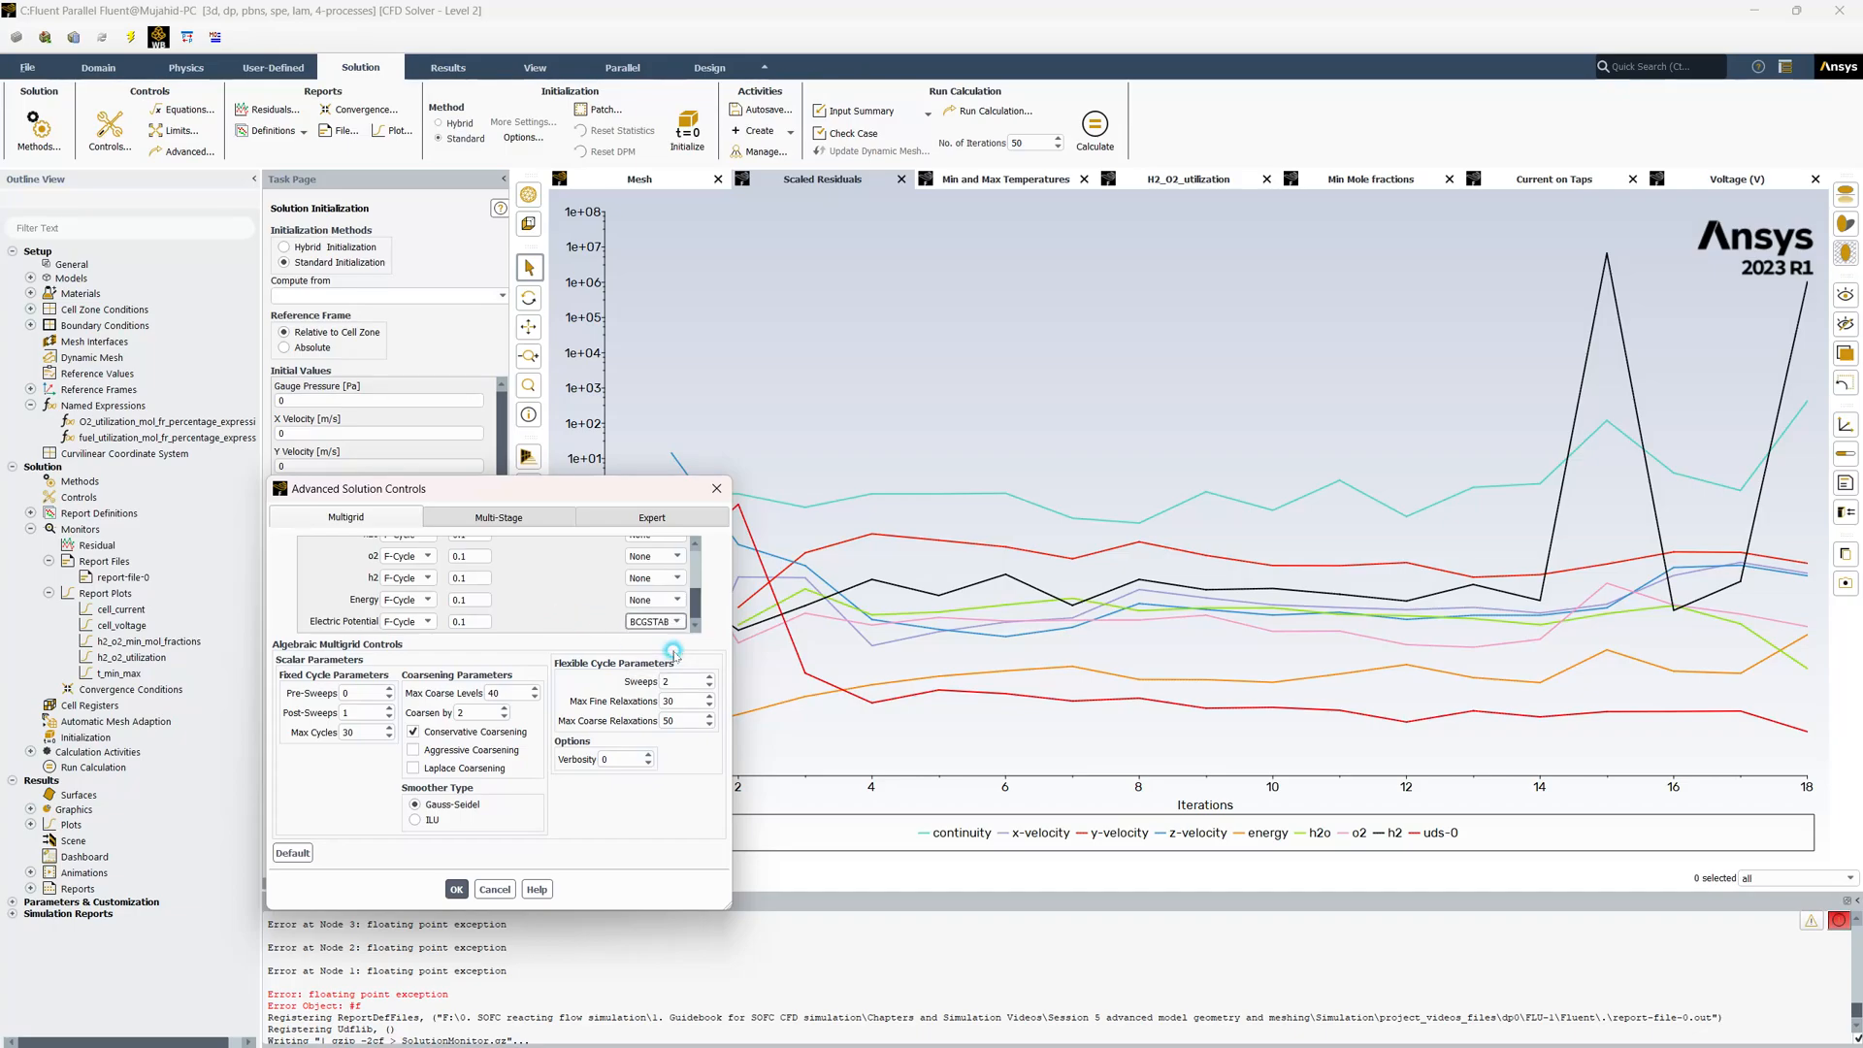
{"action": "left_click", "coordinate": [680, 600]}
{"action": "left_click", "coordinate": [655, 626]}
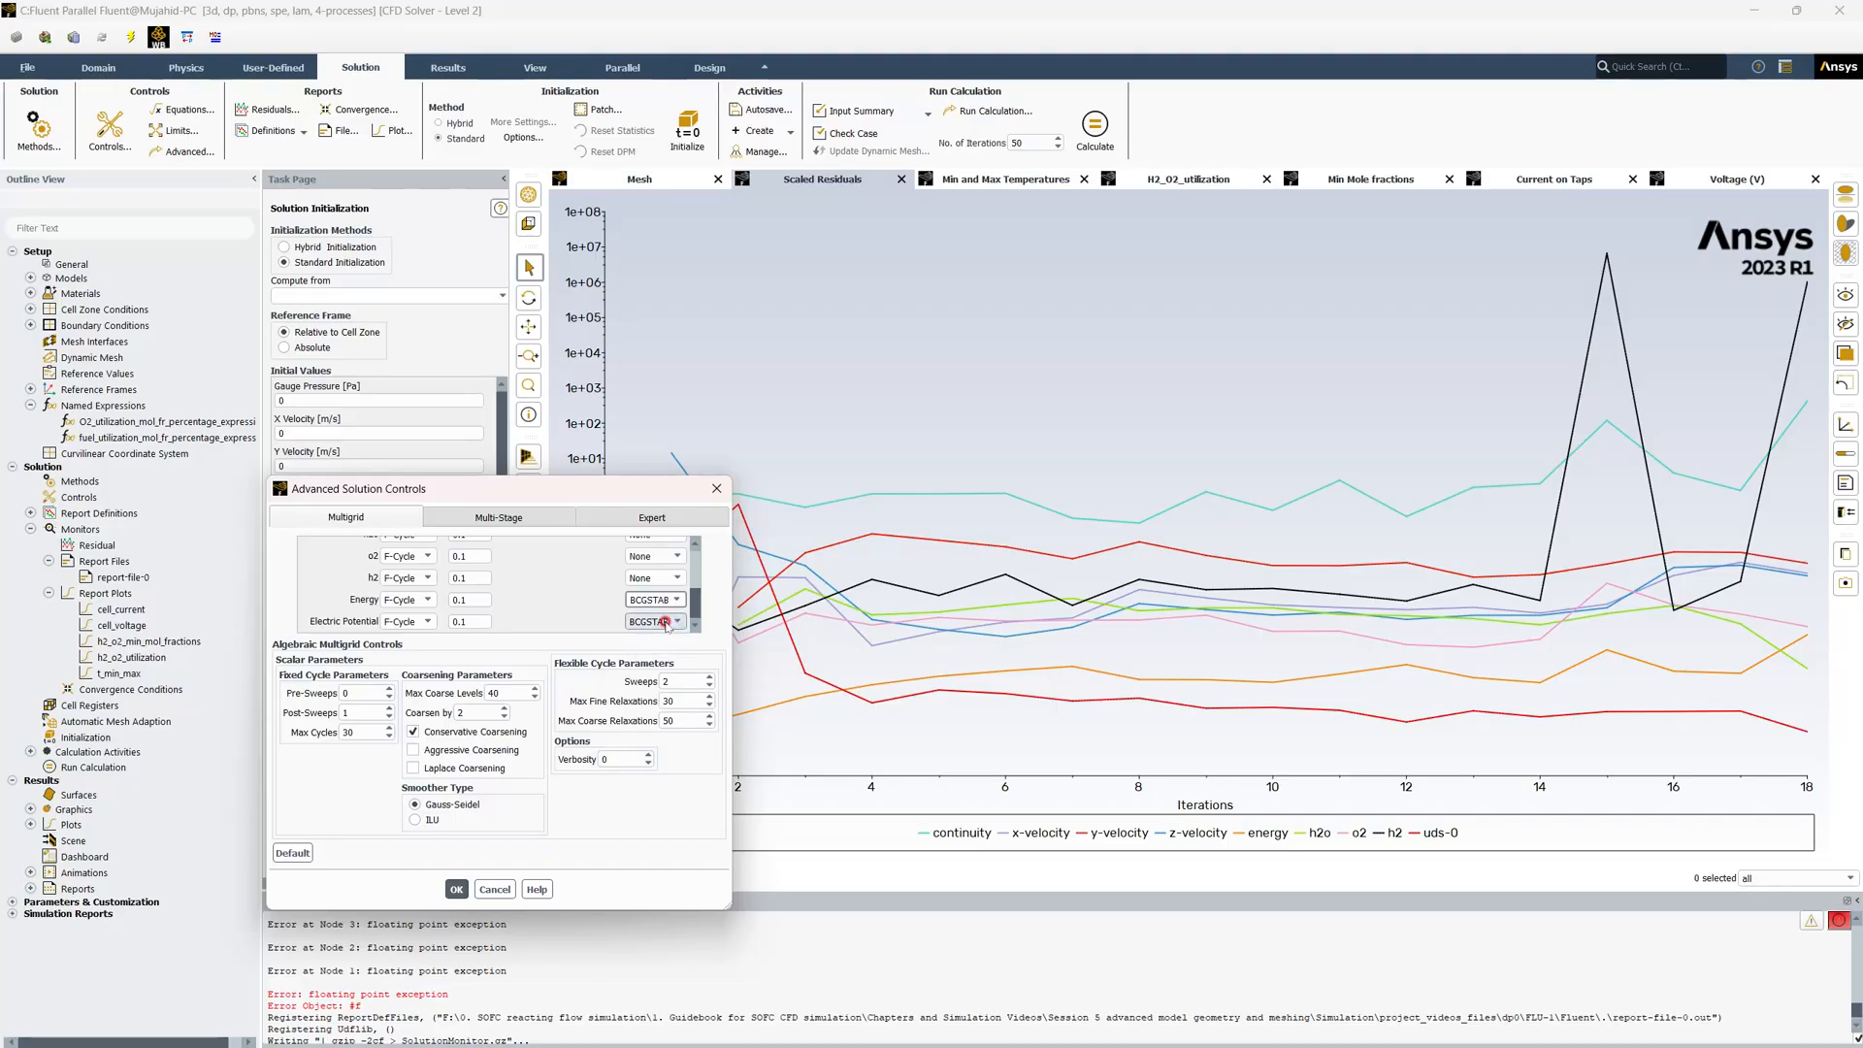
{"action": "left_click", "coordinate": [470, 882]}
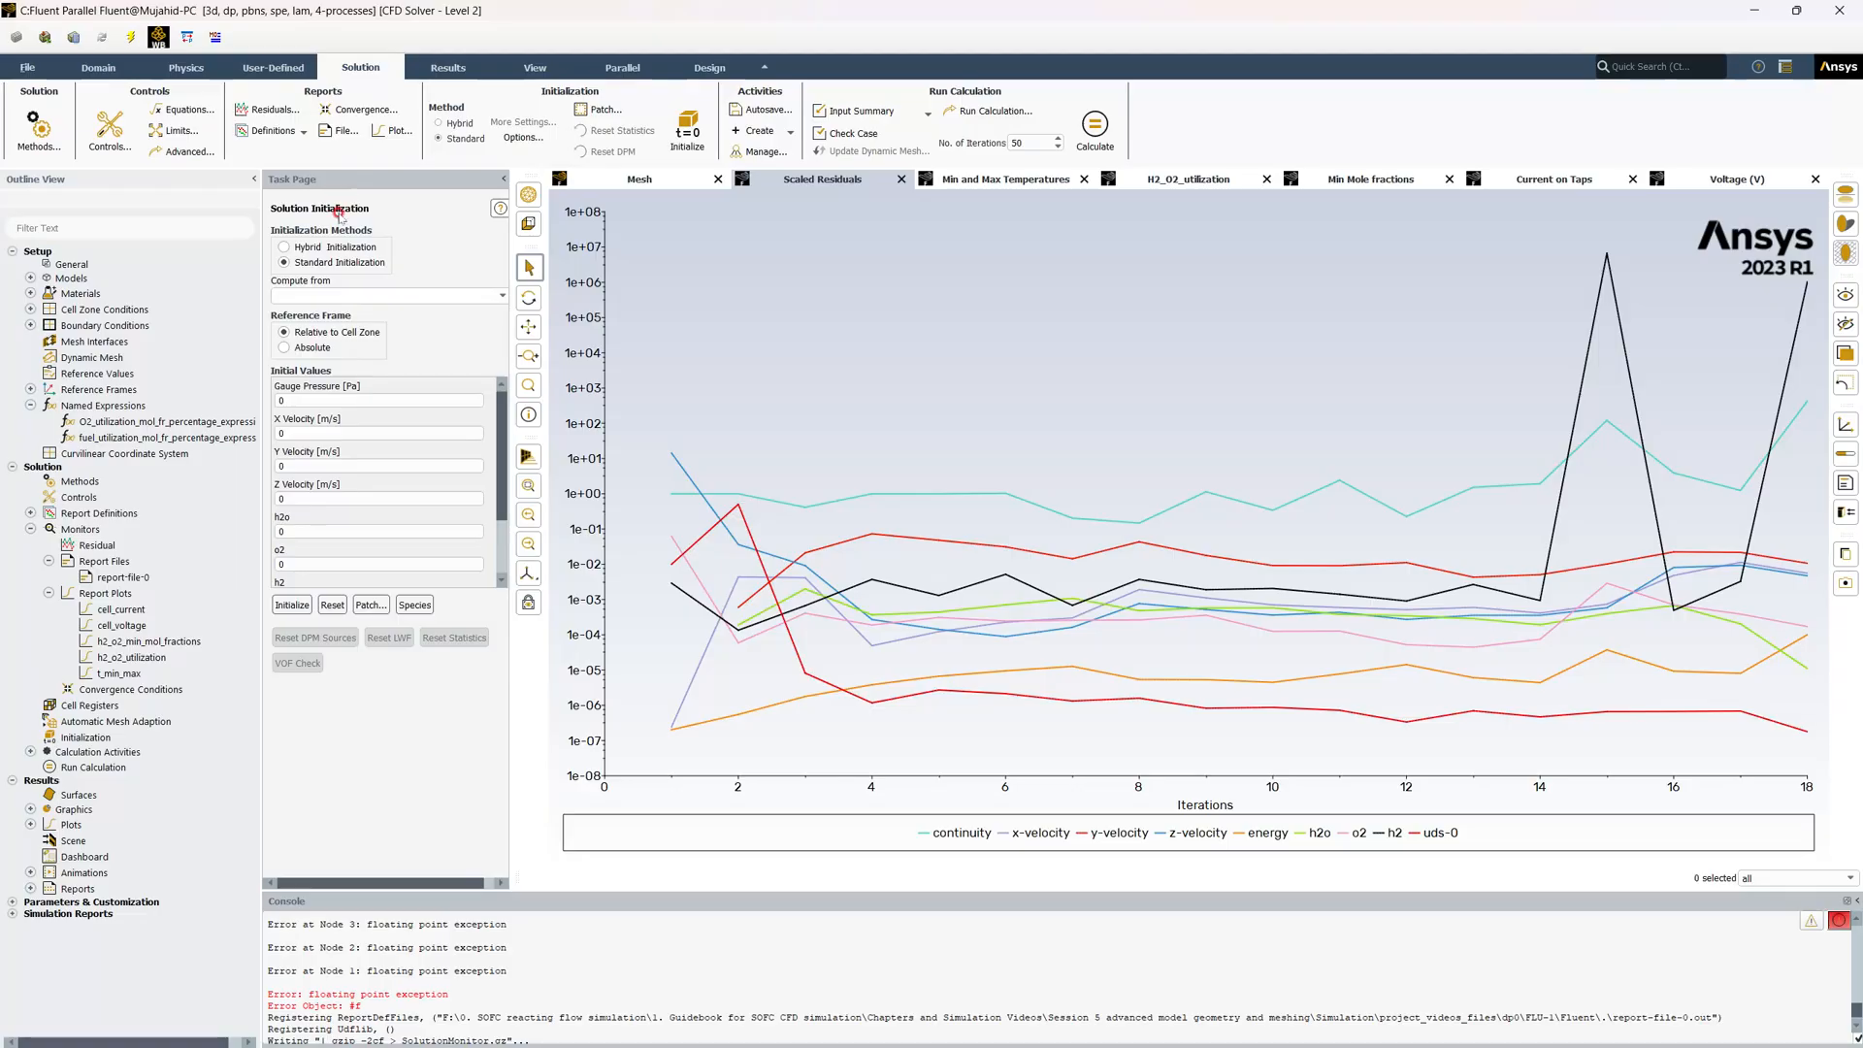
Set the Momentum under-relaxation factor to 0.3 and reinitialize the solution, discarding the unsaved data
{"action": "left_click", "coordinate": [511, 138]}
{"action": "left_click", "coordinate": [180, 151]}
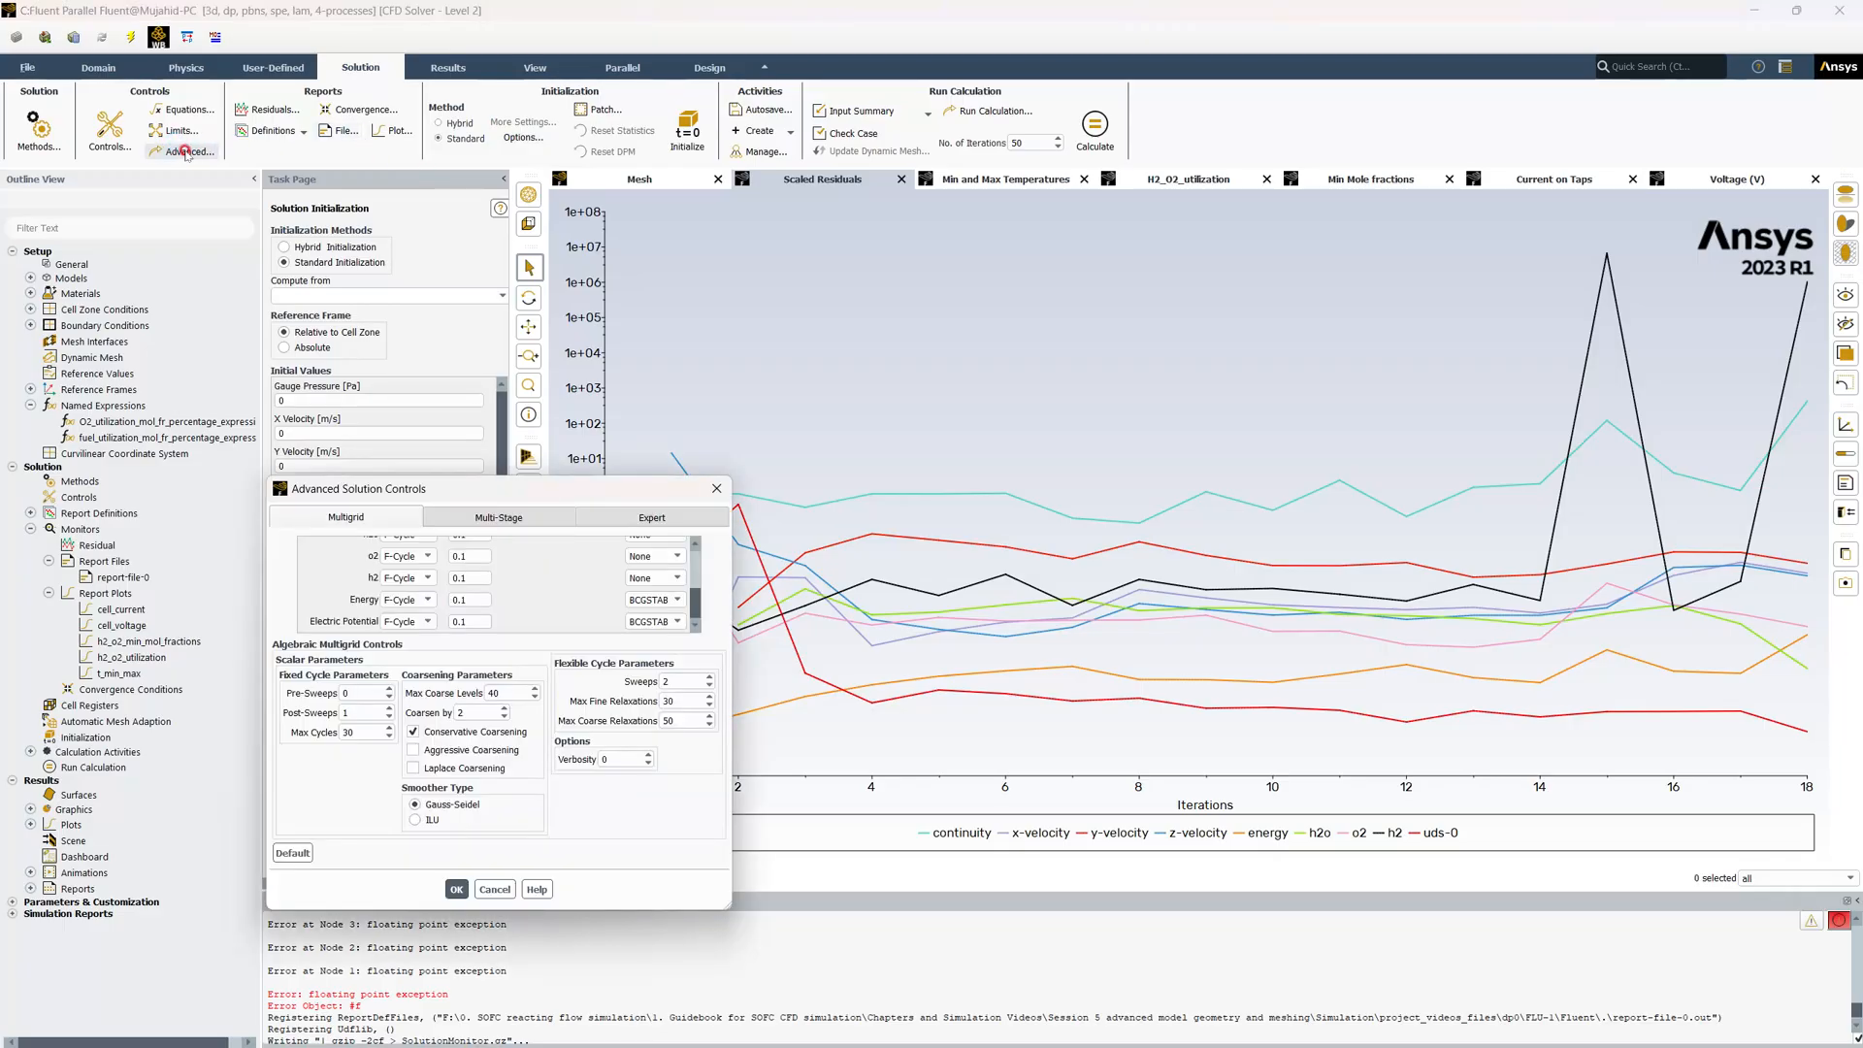
{"action": "left_click", "coordinate": [723, 495]}
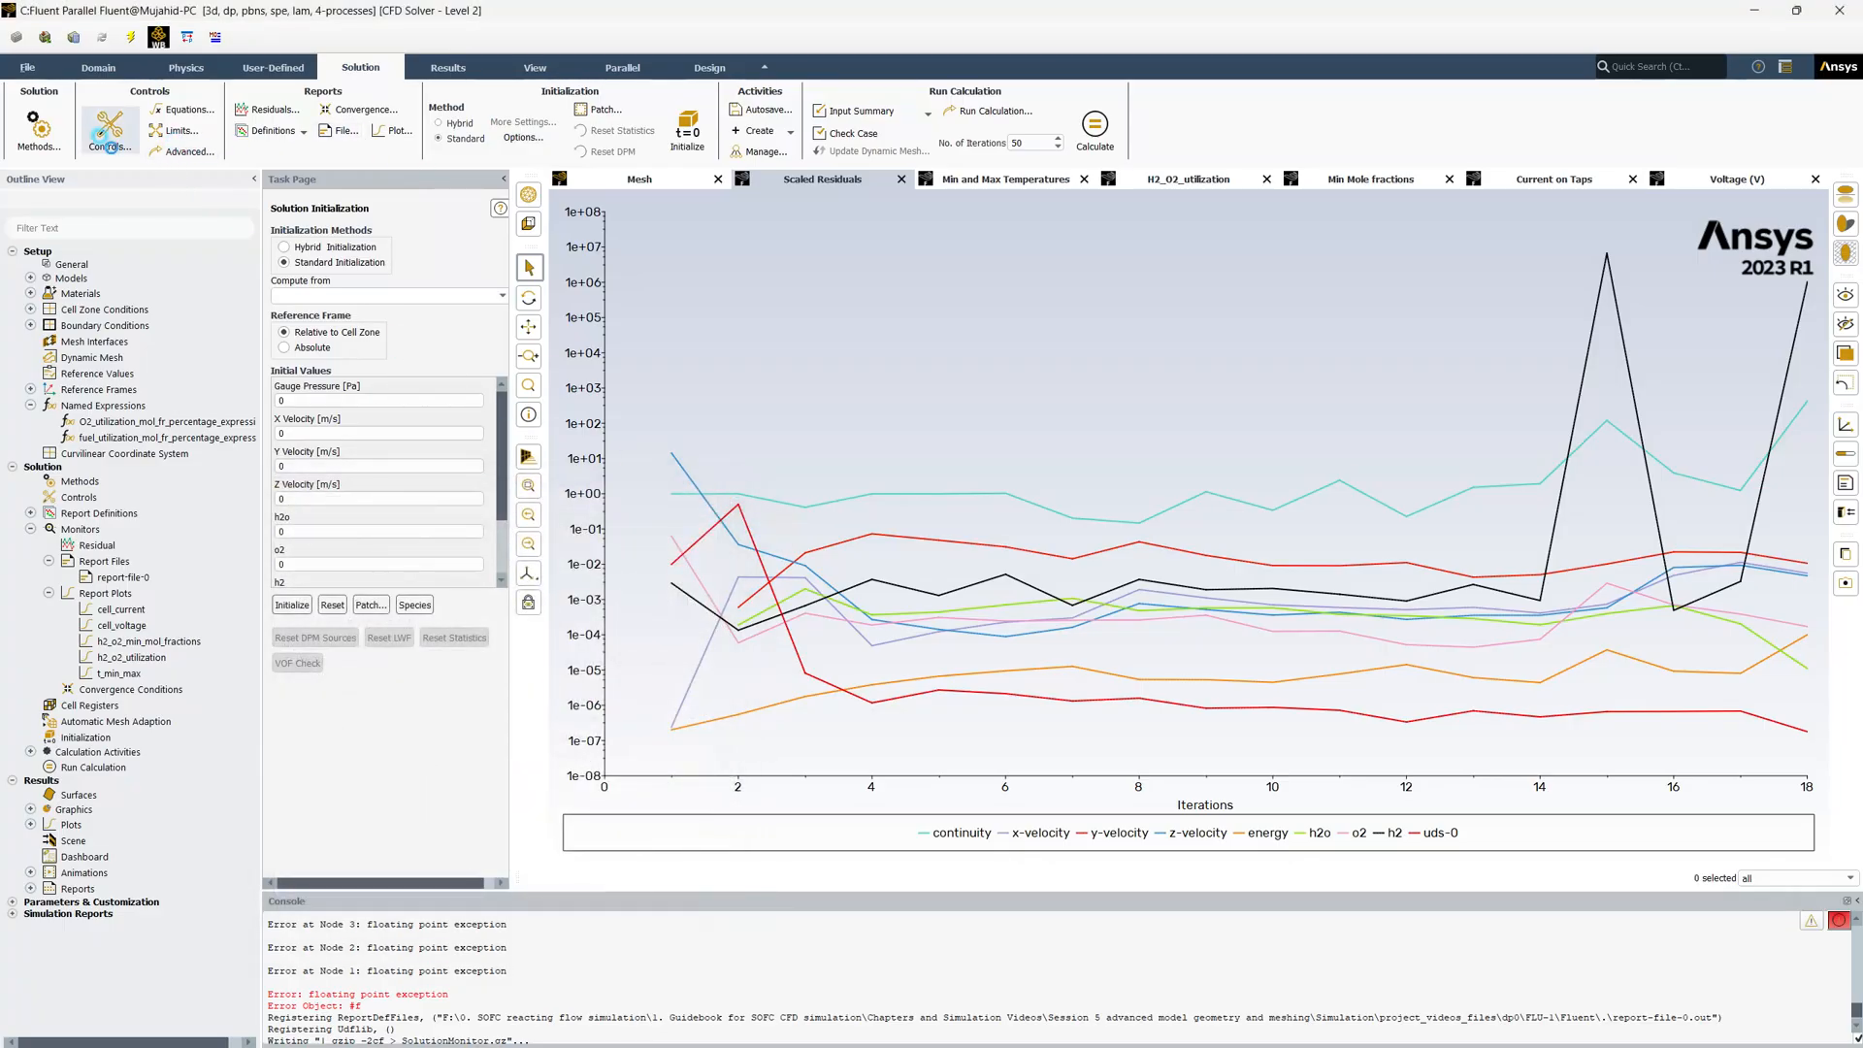
{"action": "left_click", "coordinate": [109, 128]}
{"action": "left_click", "coordinate": [339, 387]}
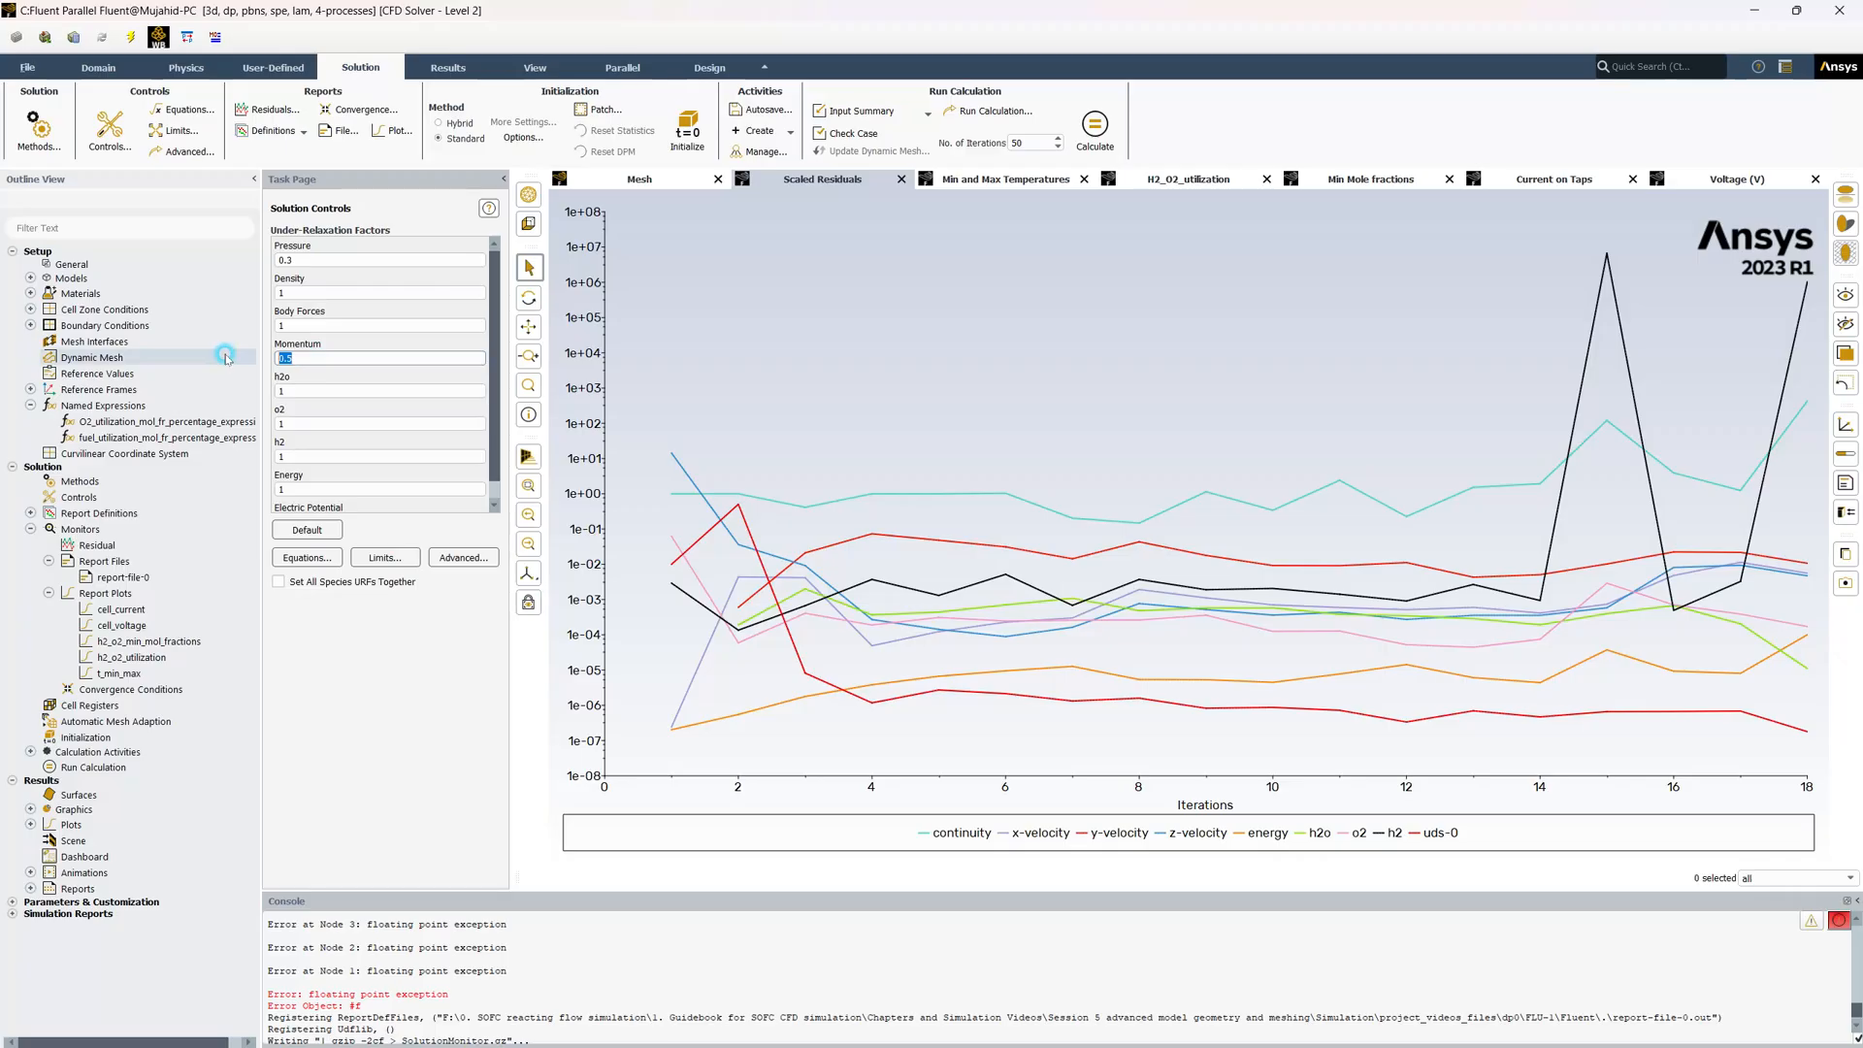
{"action": "left_click_drag", "start_coordinate": [313, 358], "coordinate": [281, 356]}
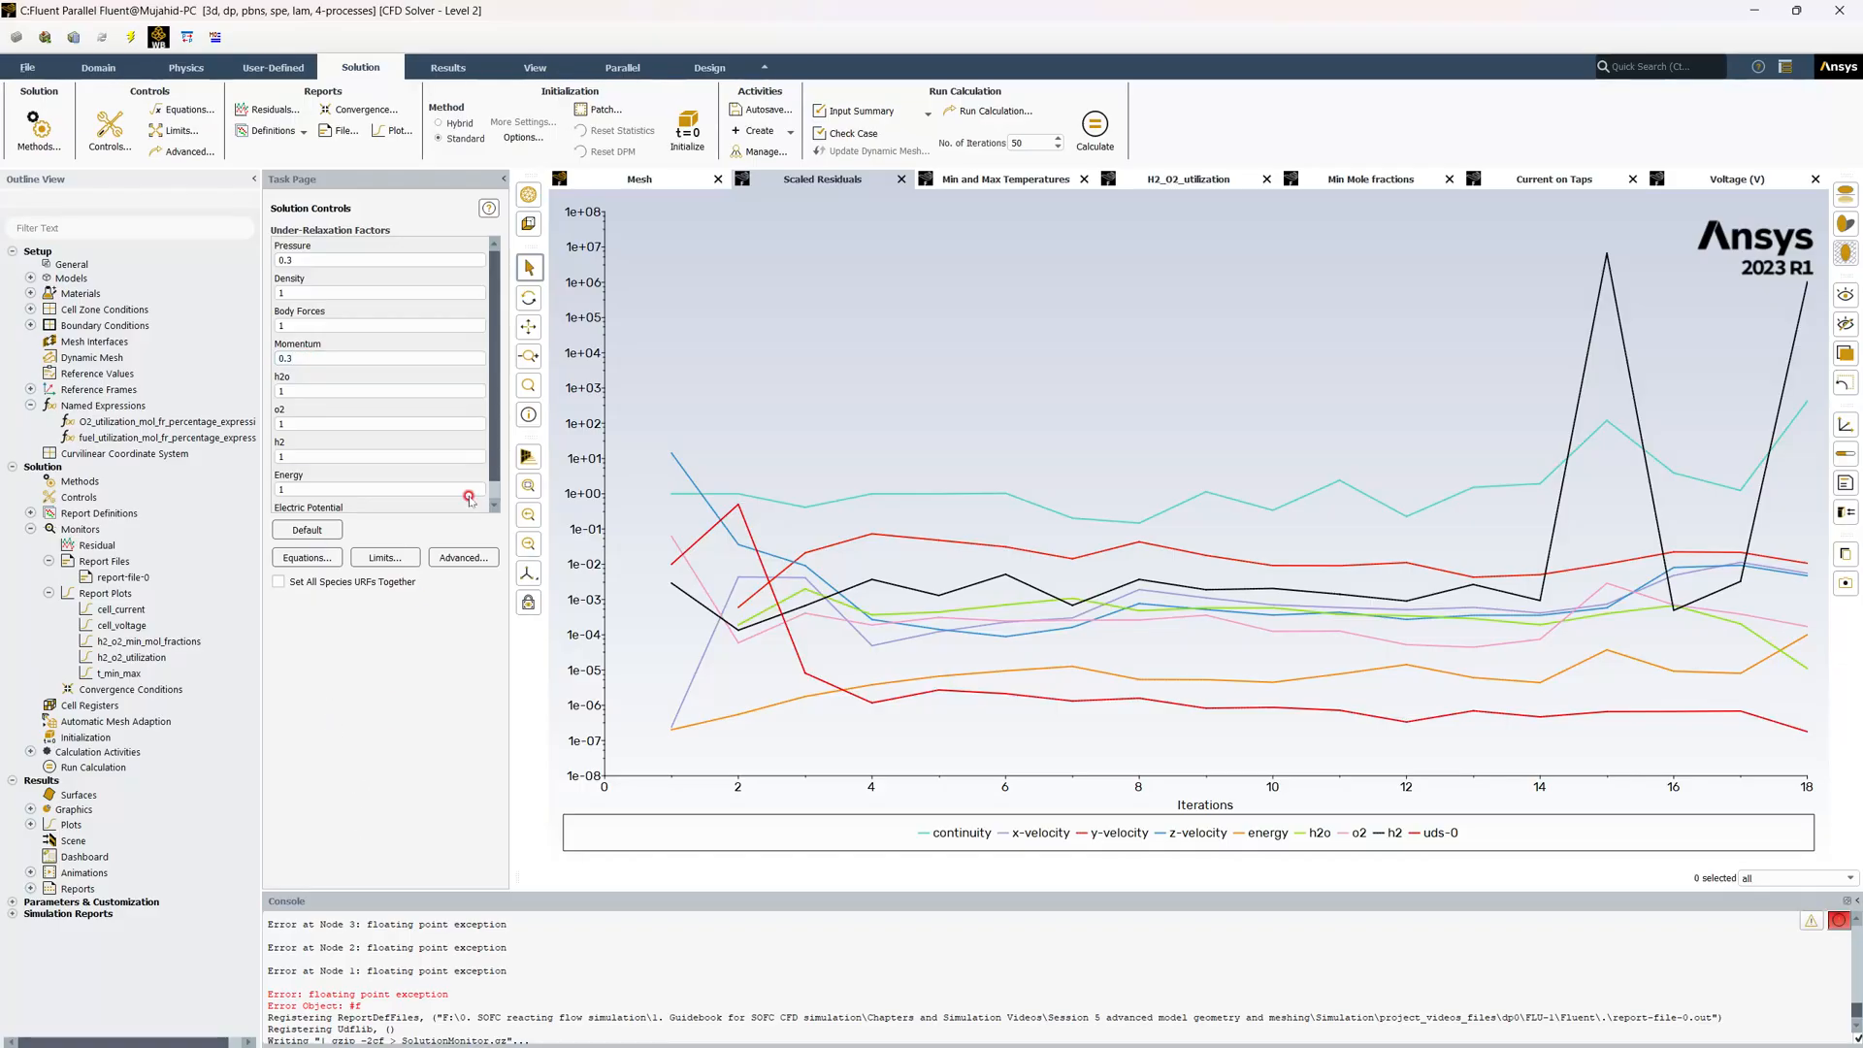
{"action": "left_click", "coordinate": [698, 137]}
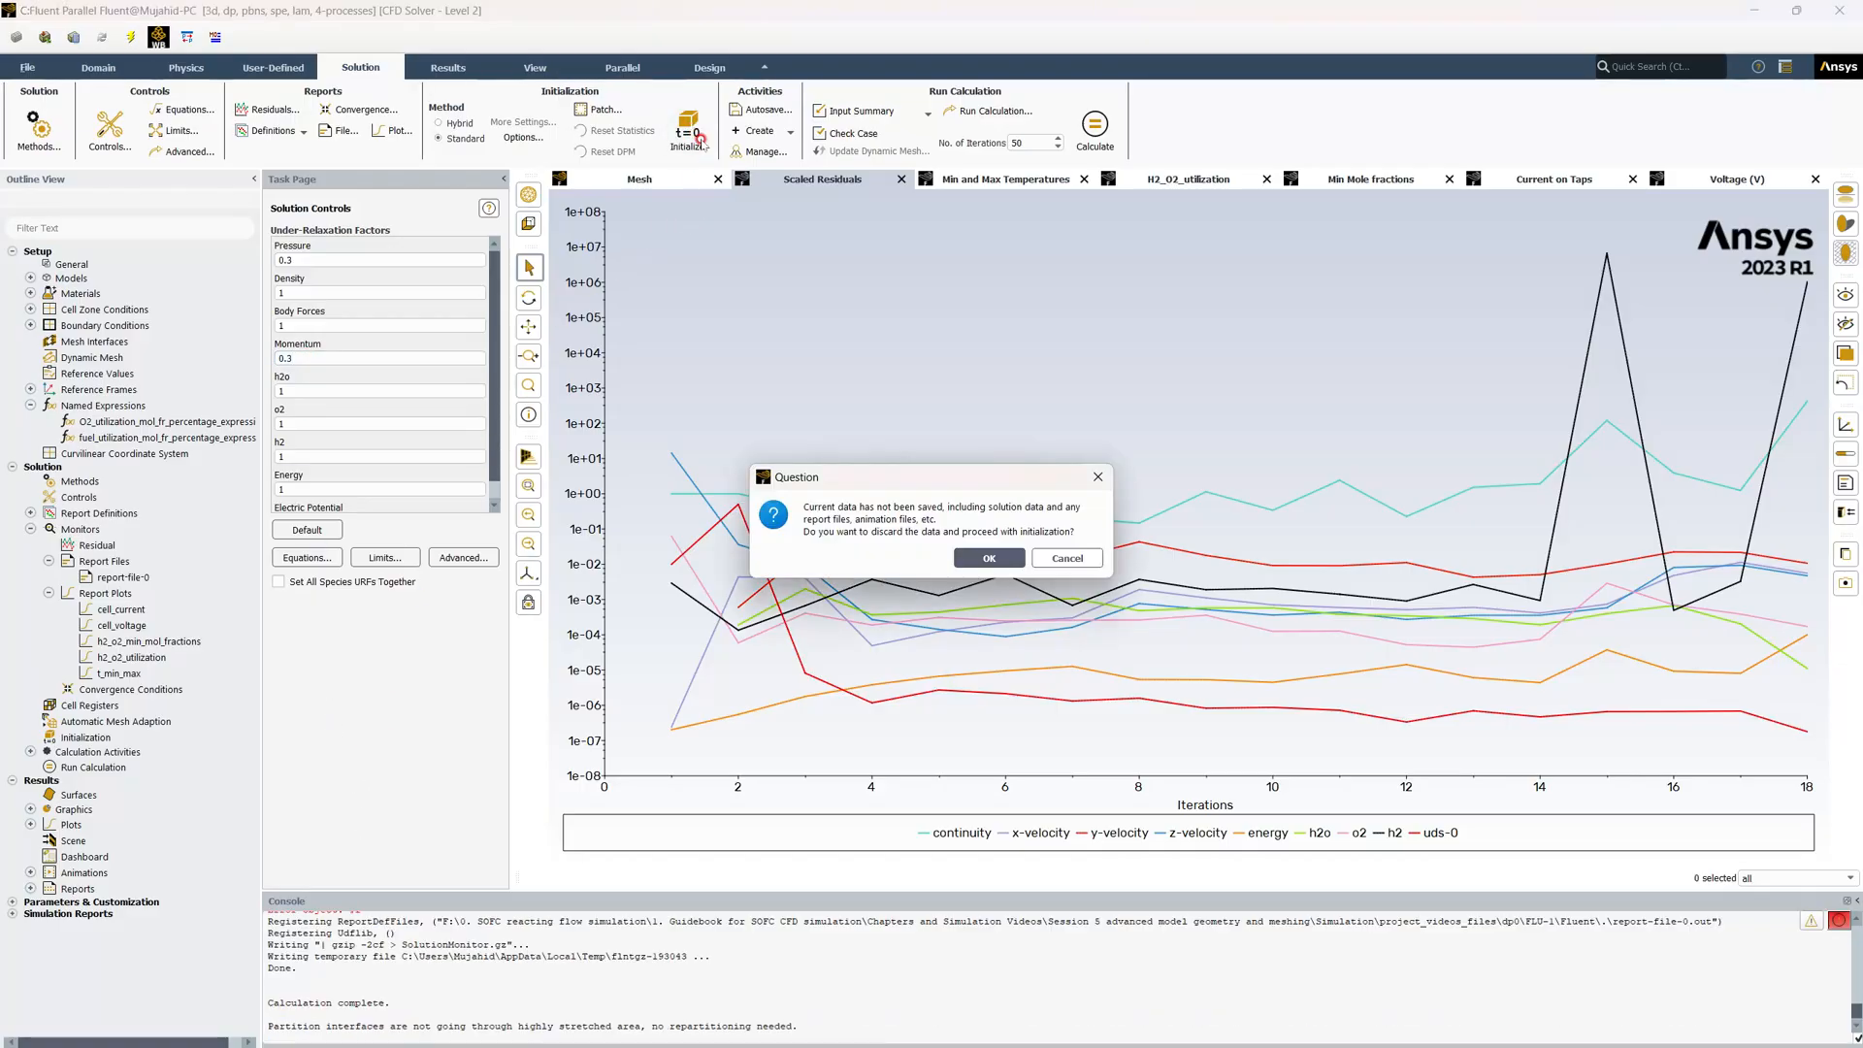
{"action": "left_click", "coordinate": [988, 558]}
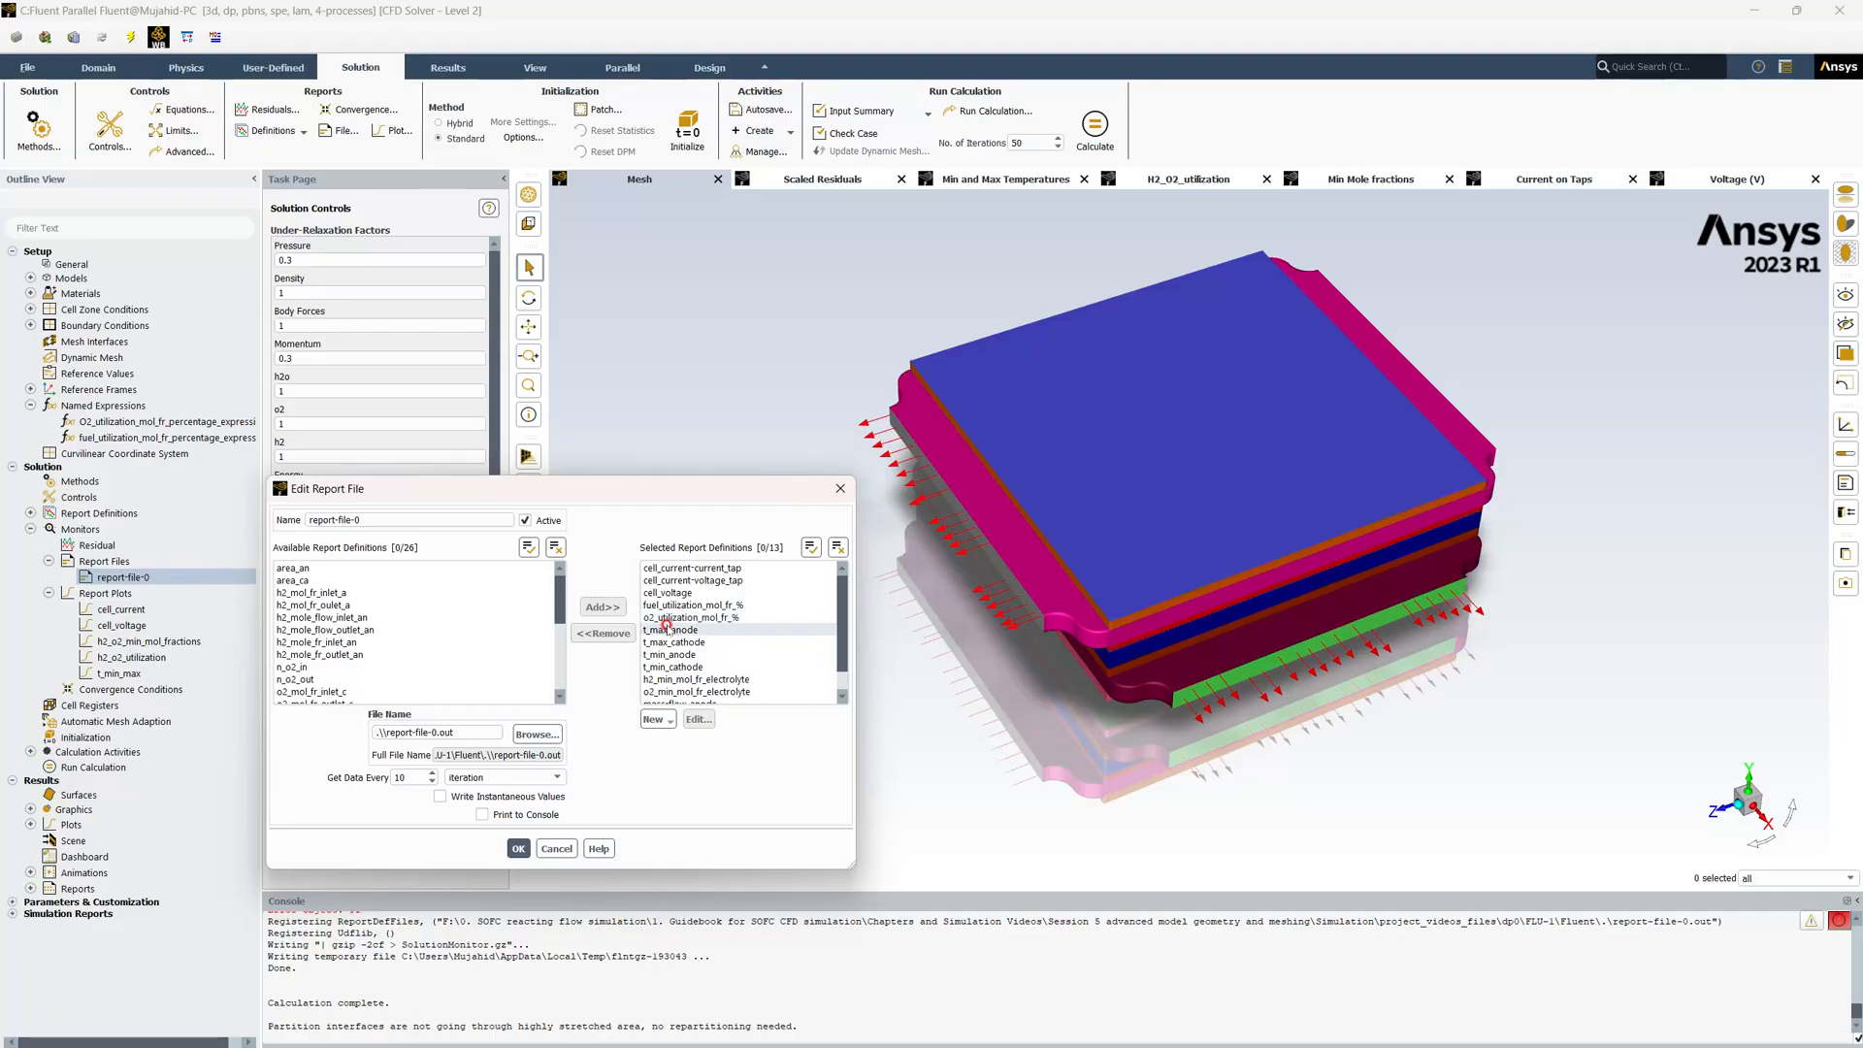
Check the definitions selected in report-file-0 and add o2_utilization_mol_fr_% to the h2_o2_utilization report plot
{"action": "scroll", "coordinate": [667, 626], "scroll_direction": "down", "scroll_amount": 1}
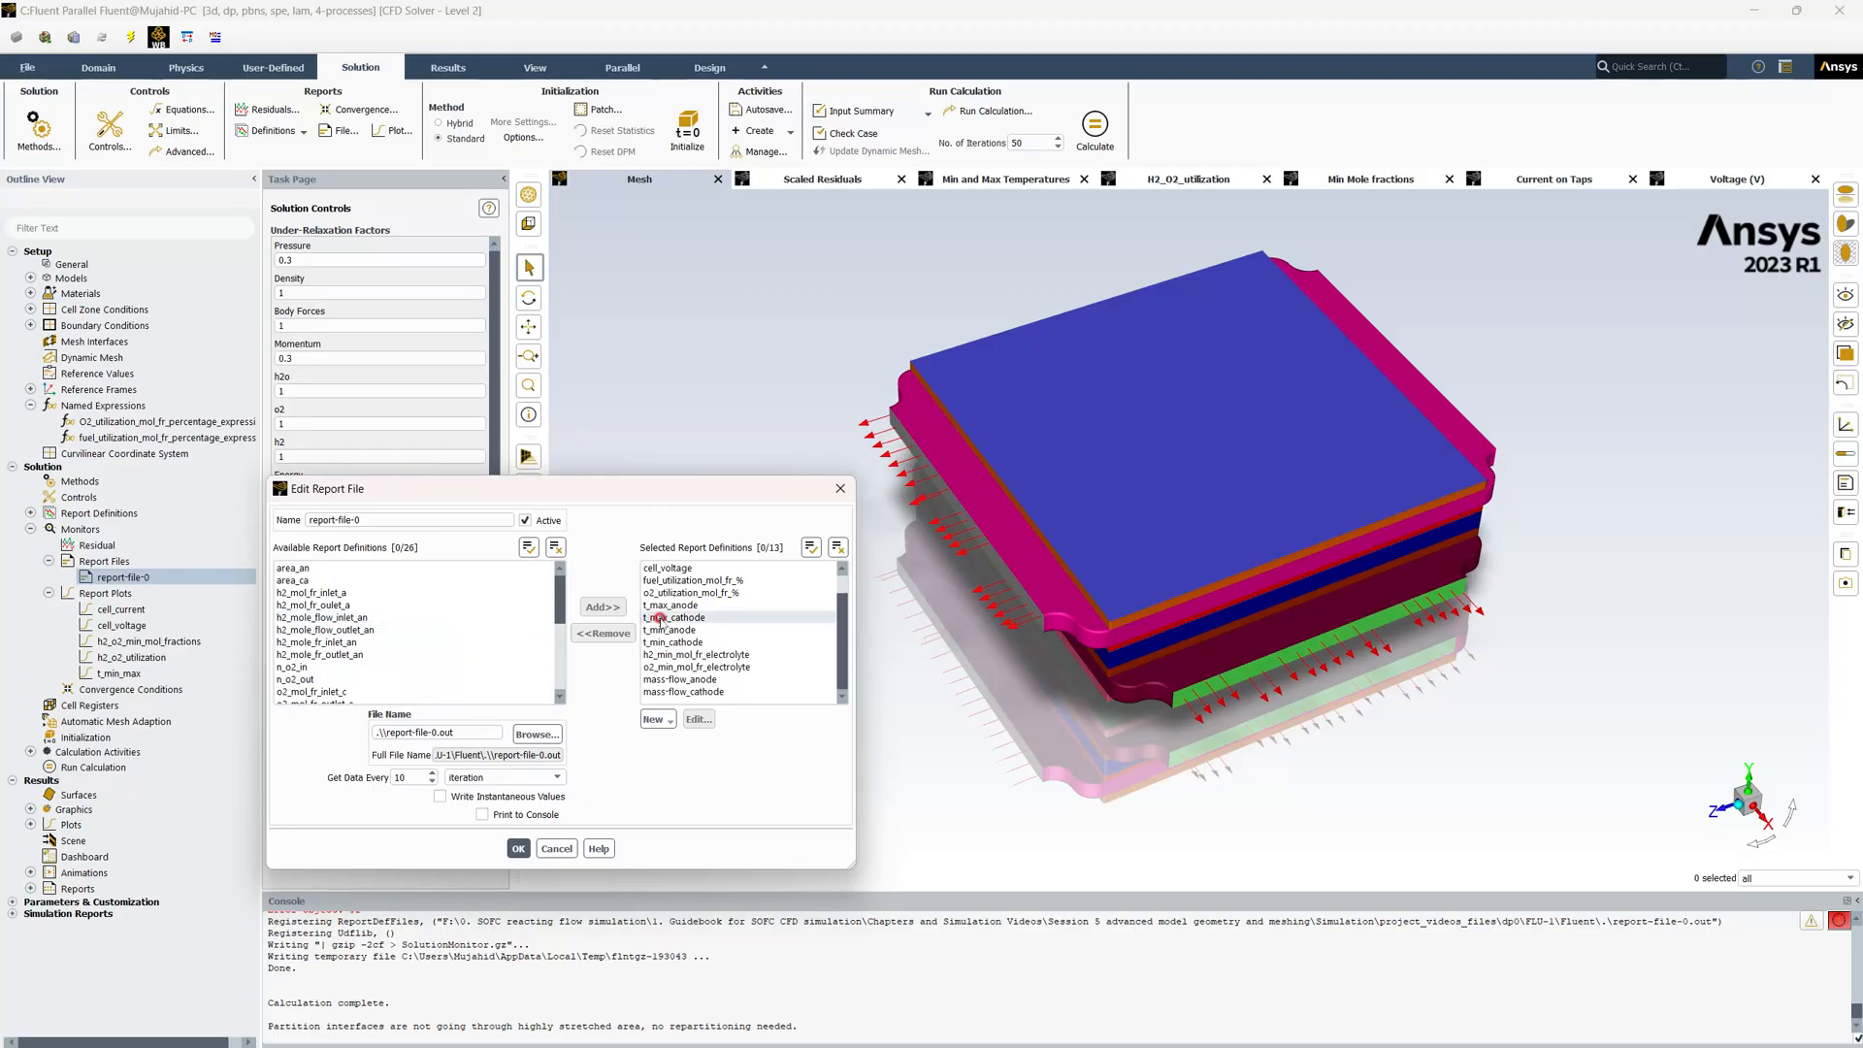
{"action": "scroll", "coordinate": [660, 619], "scroll_direction": "up", "scroll_amount": 1}
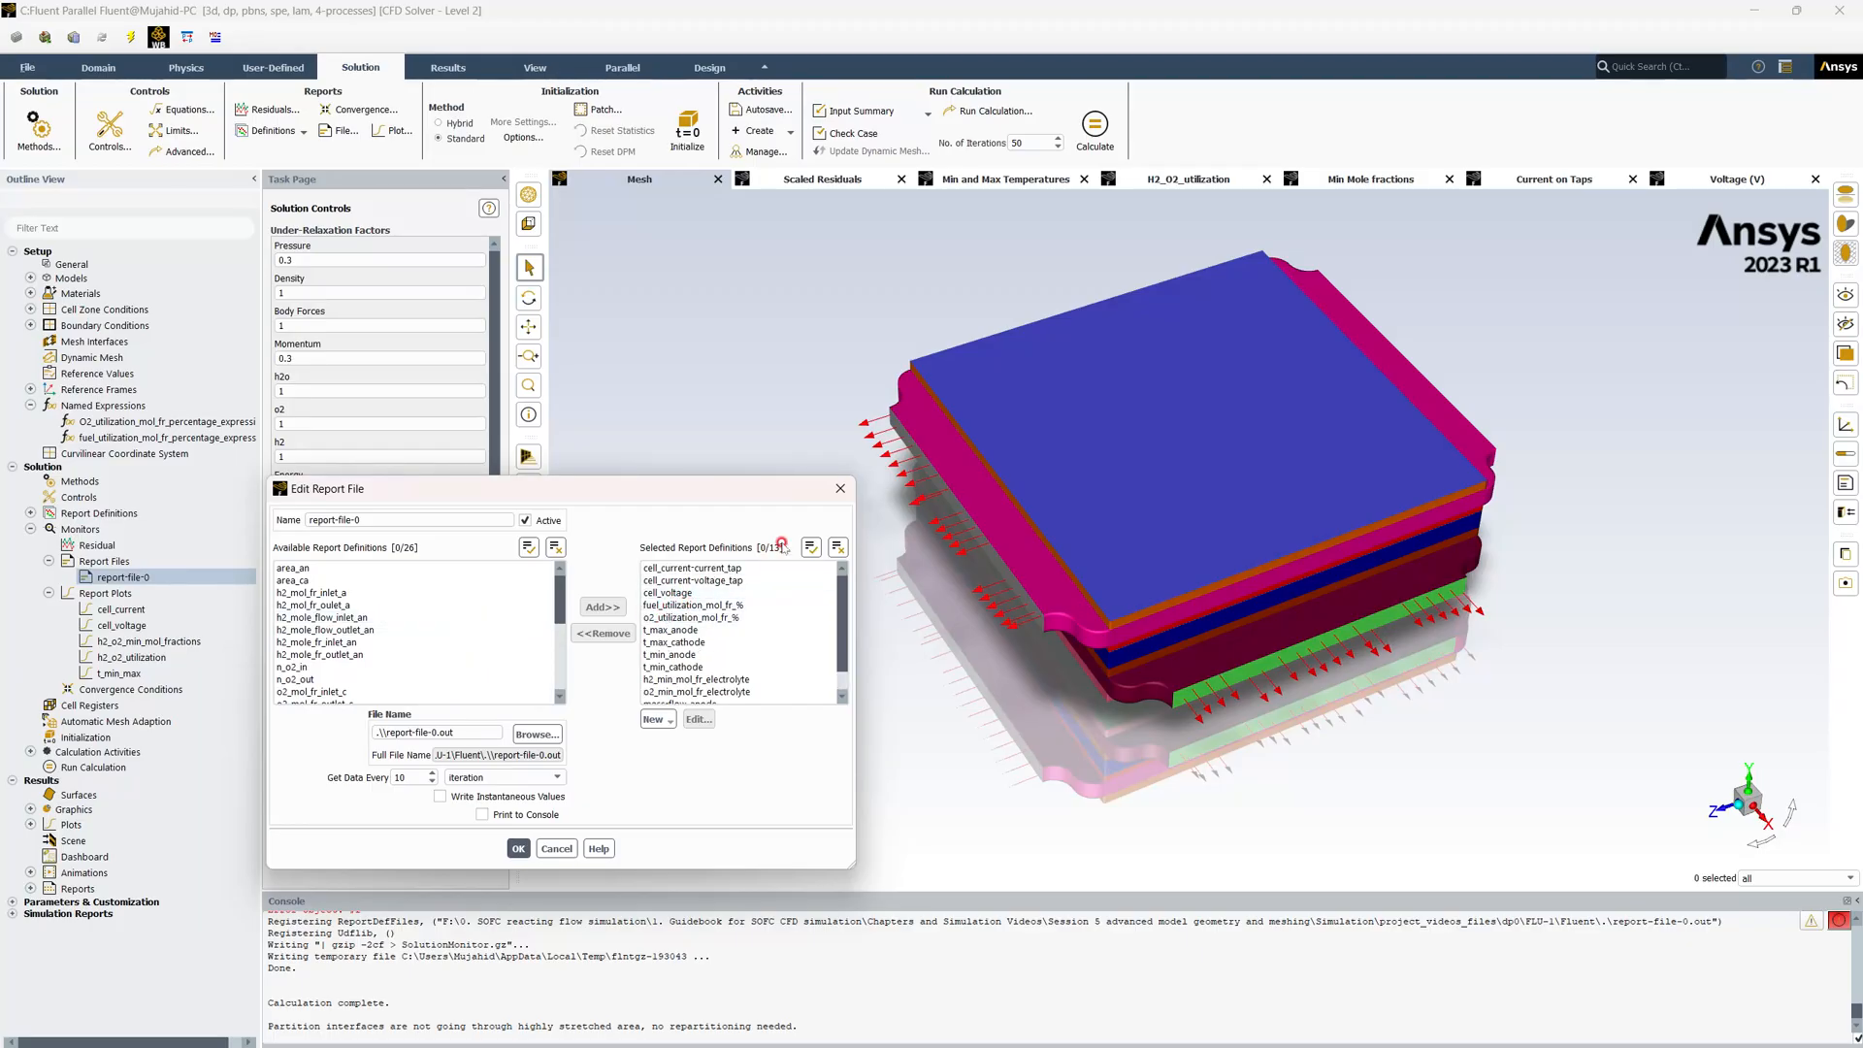
{"action": "left_click", "coordinate": [841, 488]}
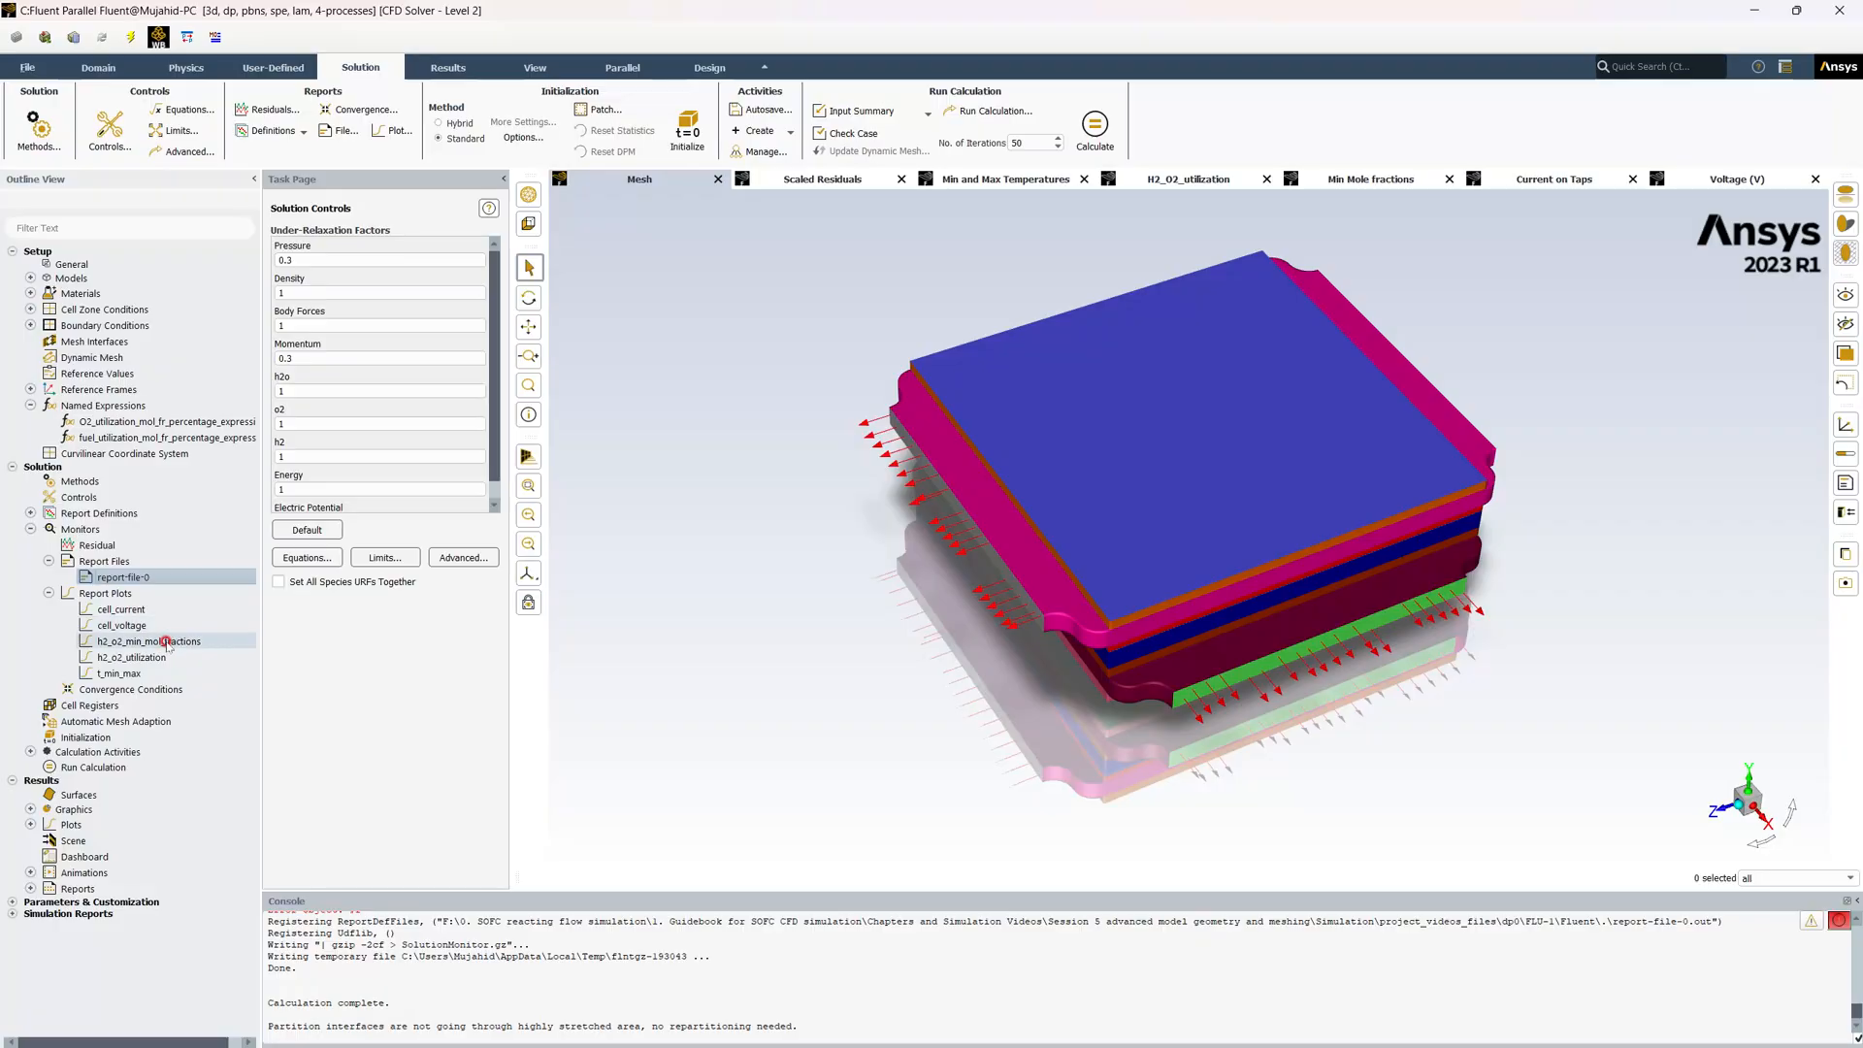
{"action": "left_click", "coordinate": [170, 658]}
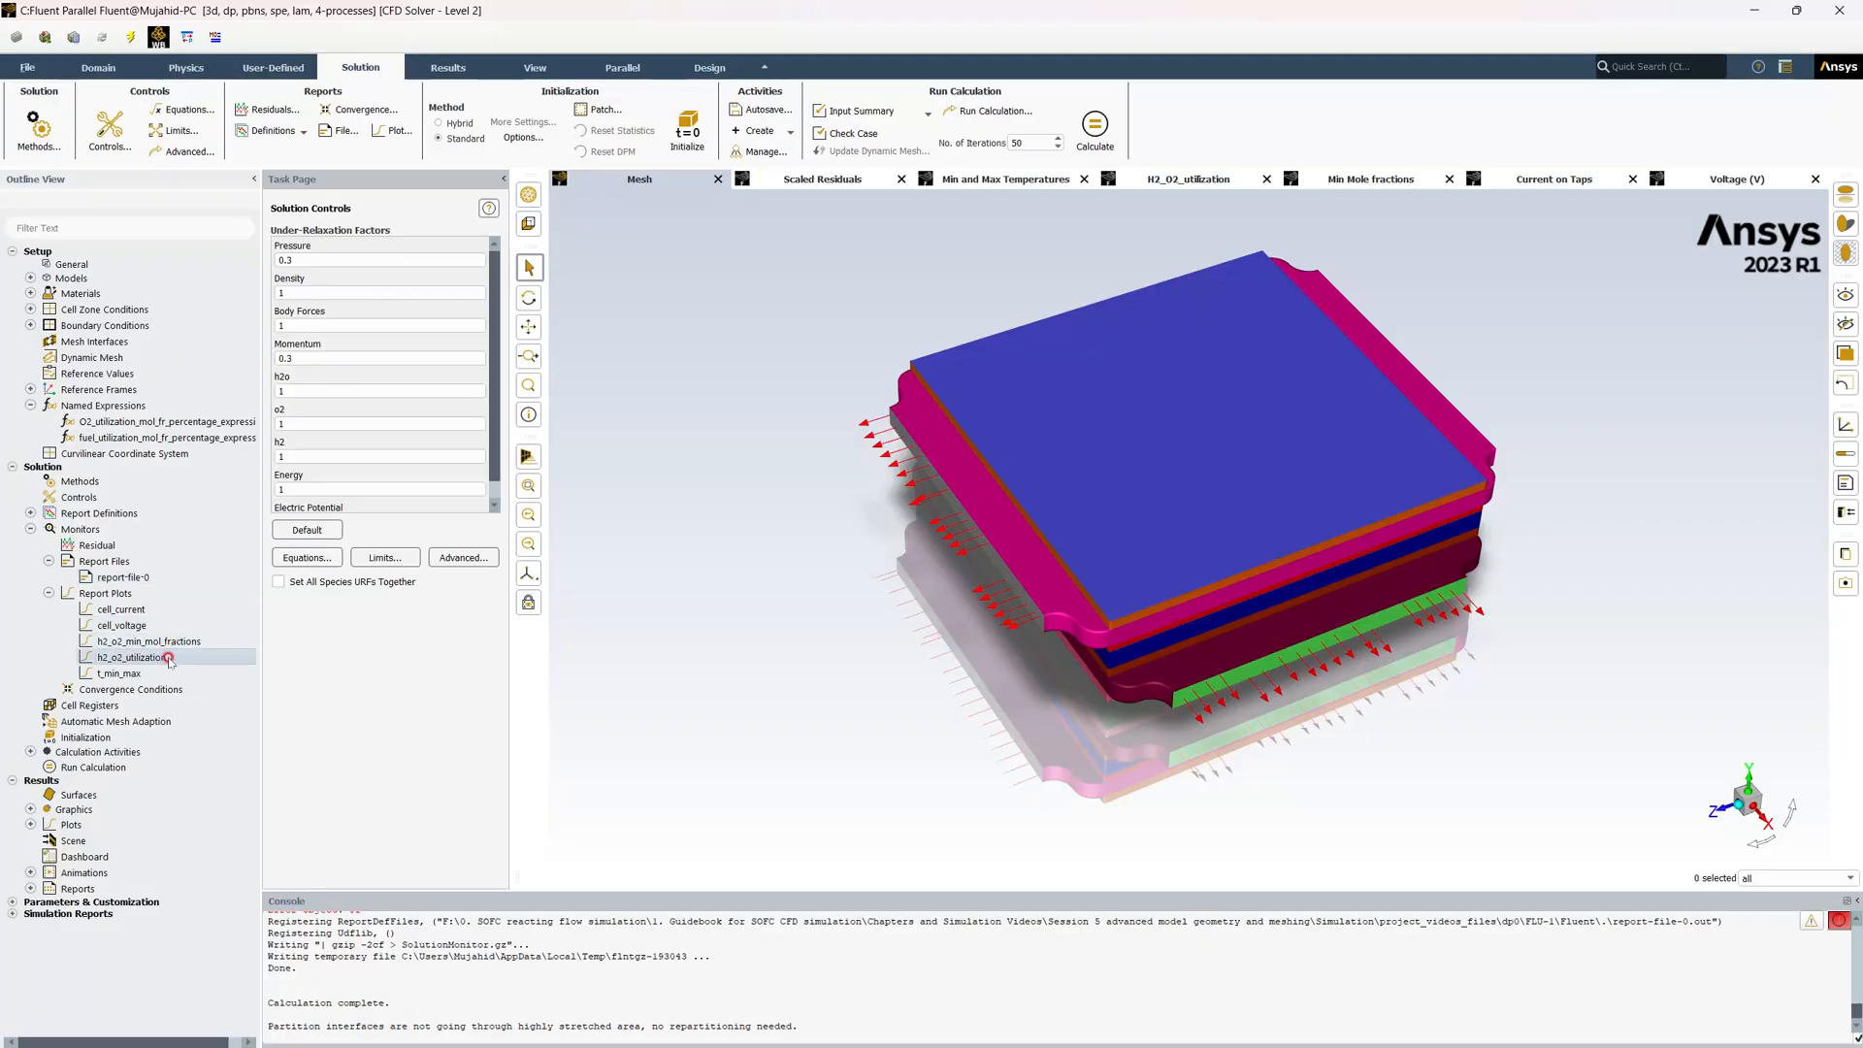
{"action": "double_click", "coordinate": [170, 658]}
{"action": "scroll", "coordinate": [363, 660], "scroll_direction": "down", "scroll_amount": 4}
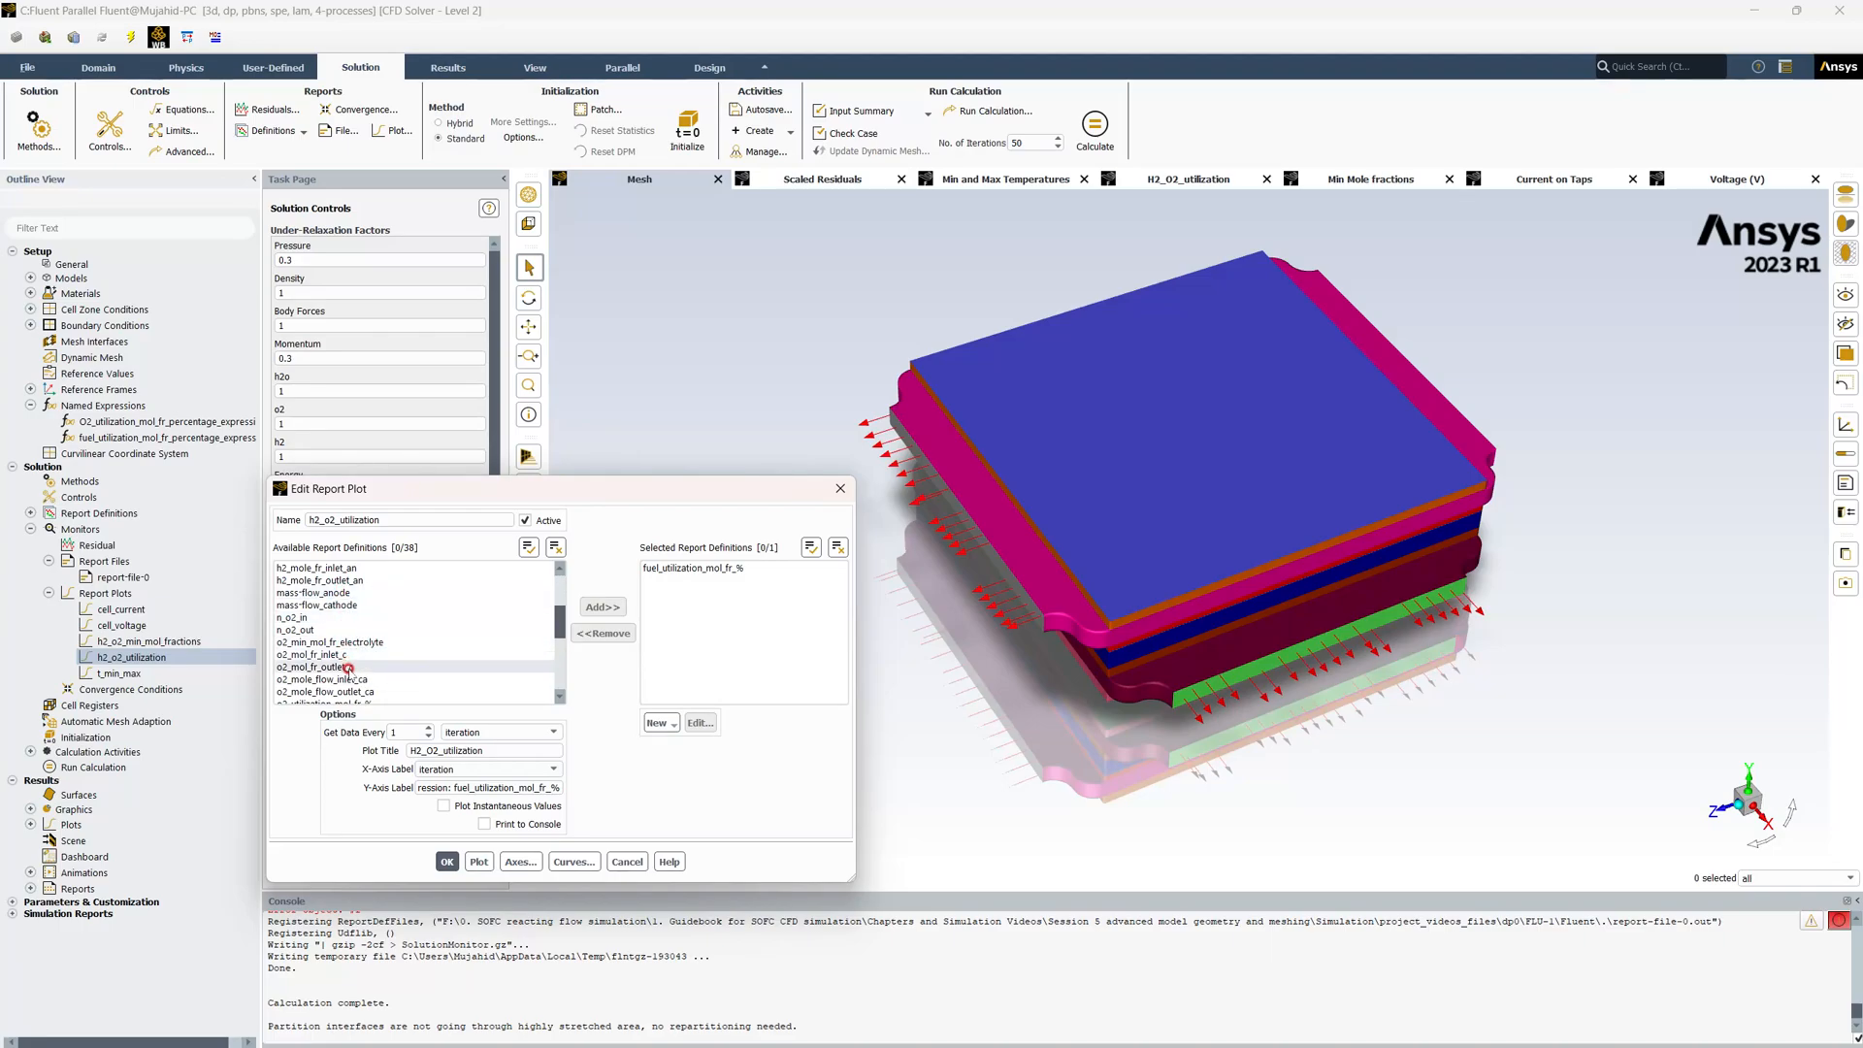
{"action": "scroll", "coordinate": [347, 641], "scroll_direction": "down", "scroll_amount": 2}
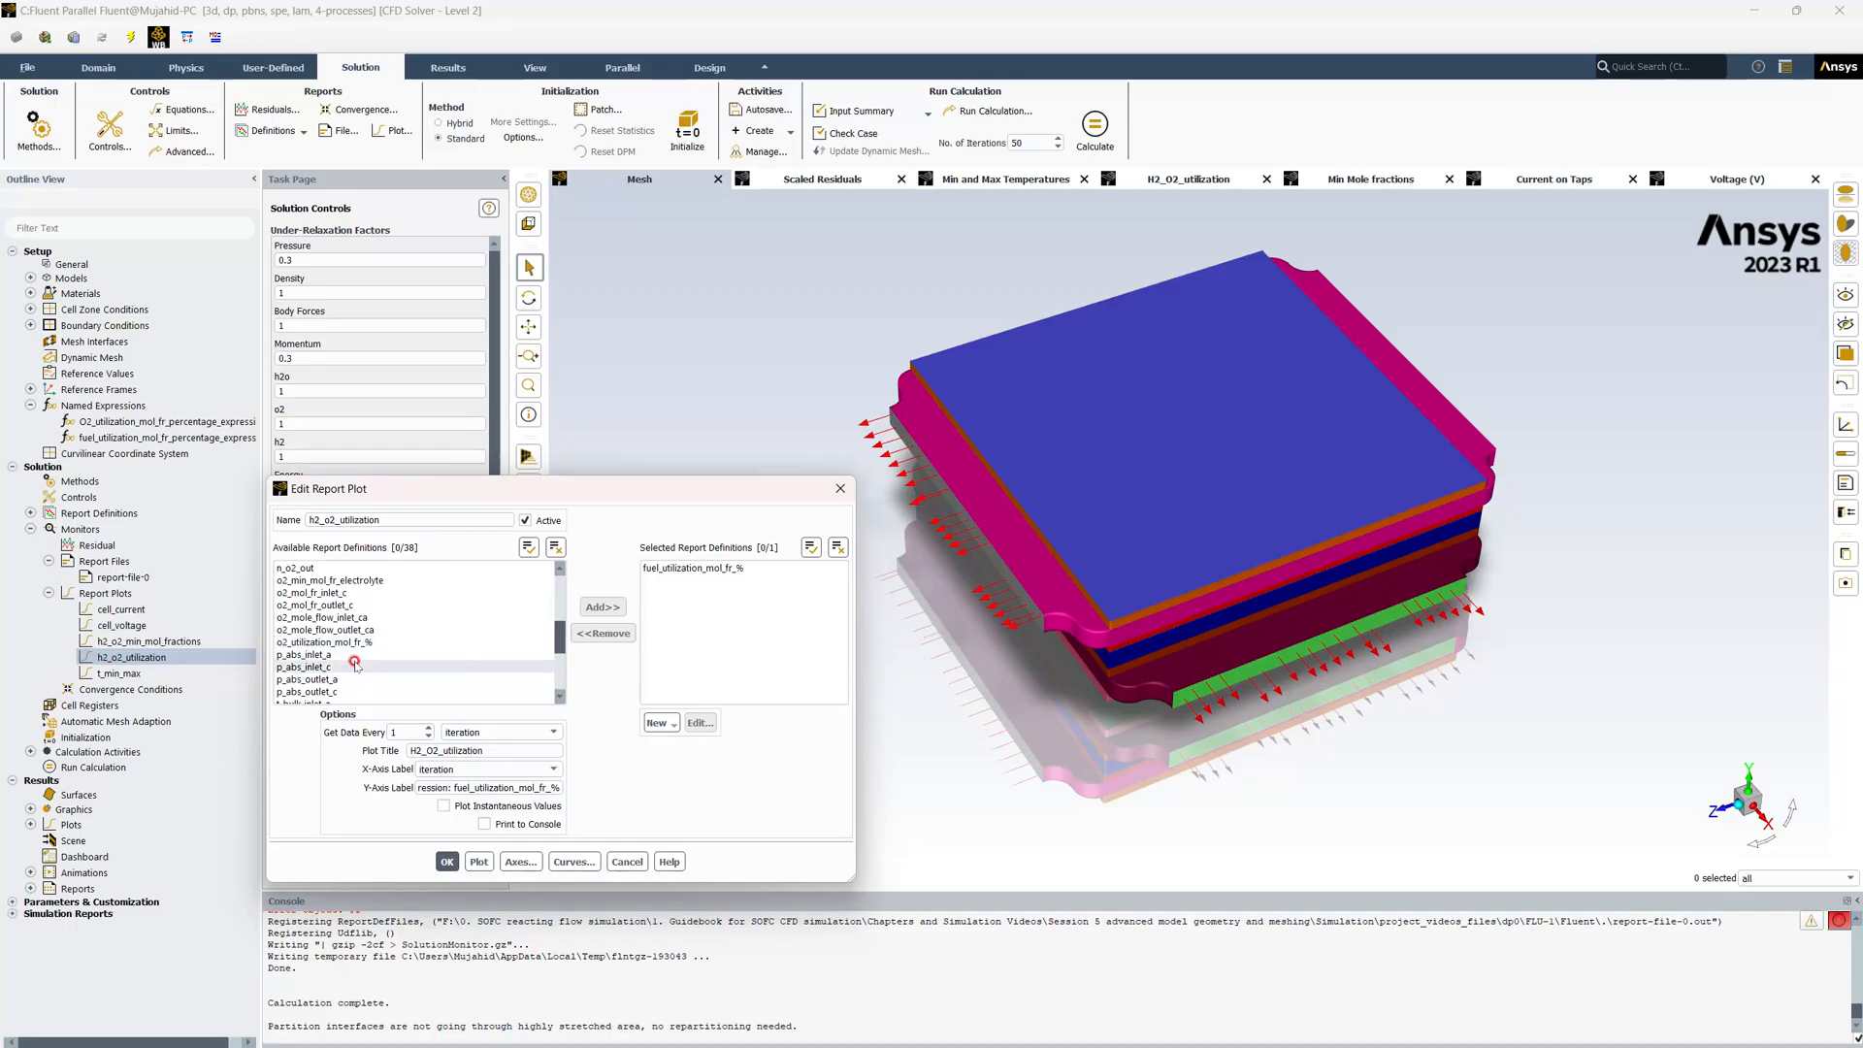
{"action": "left_click", "coordinate": [352, 643]}
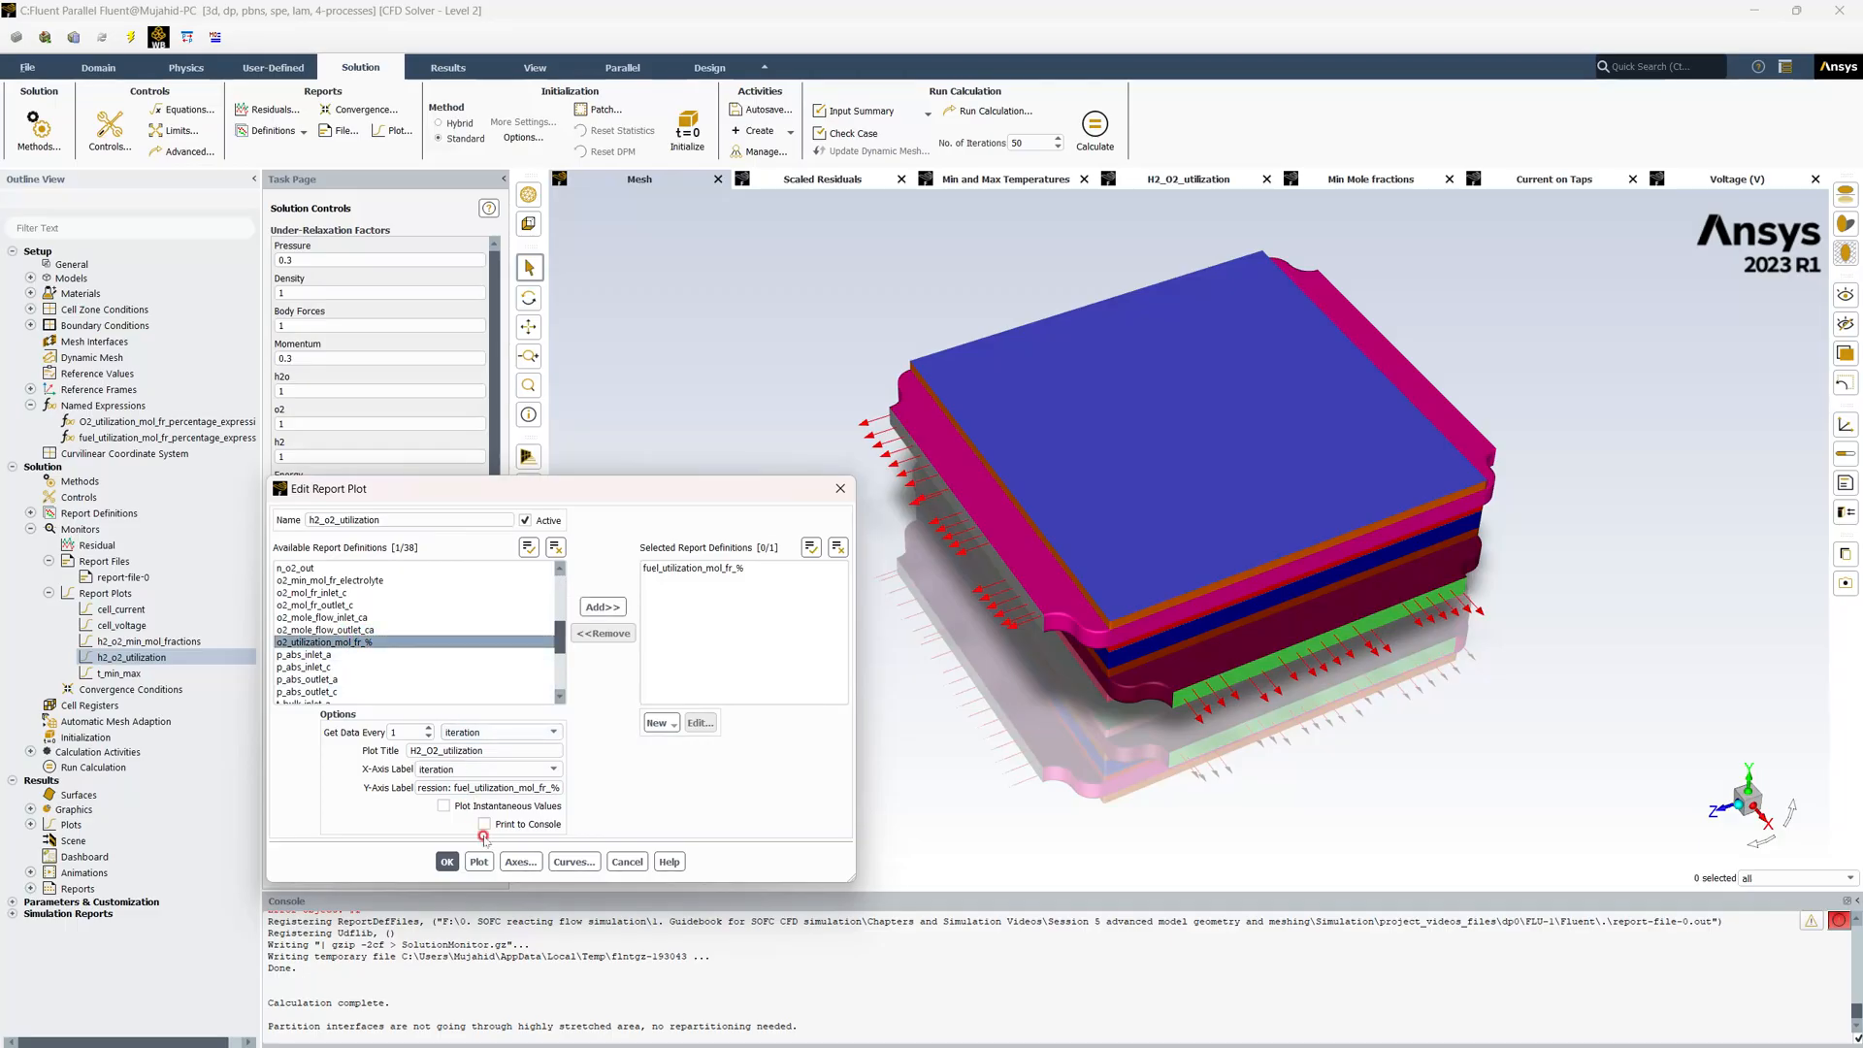
{"action": "left_click", "coordinate": [601, 606]}
{"action": "left_click", "coordinate": [446, 862]}
Check the definitions selected in report-file-0 and run 50 iterations, using the changed settings for the current calculation only
{"action": "double_click", "coordinate": [123, 578]}
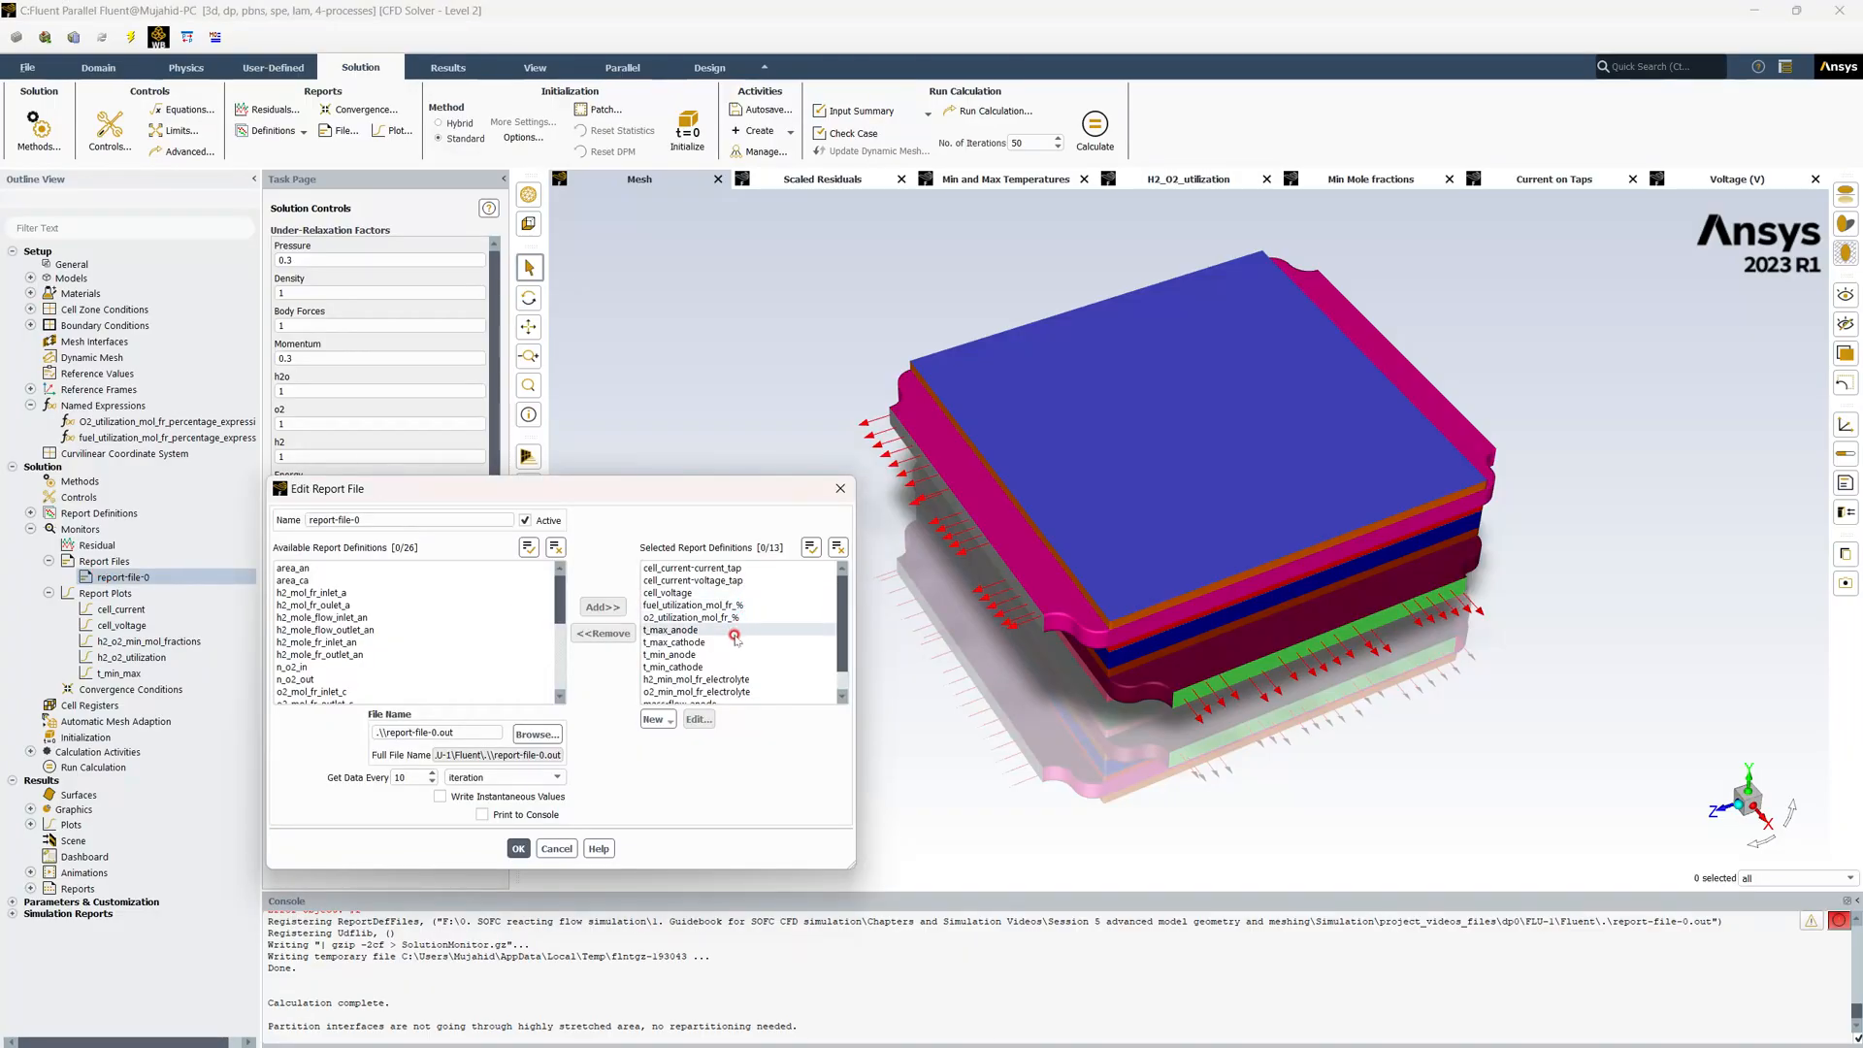
{"action": "scroll", "coordinate": [740, 669], "scroll_direction": "down", "scroll_amount": 1}
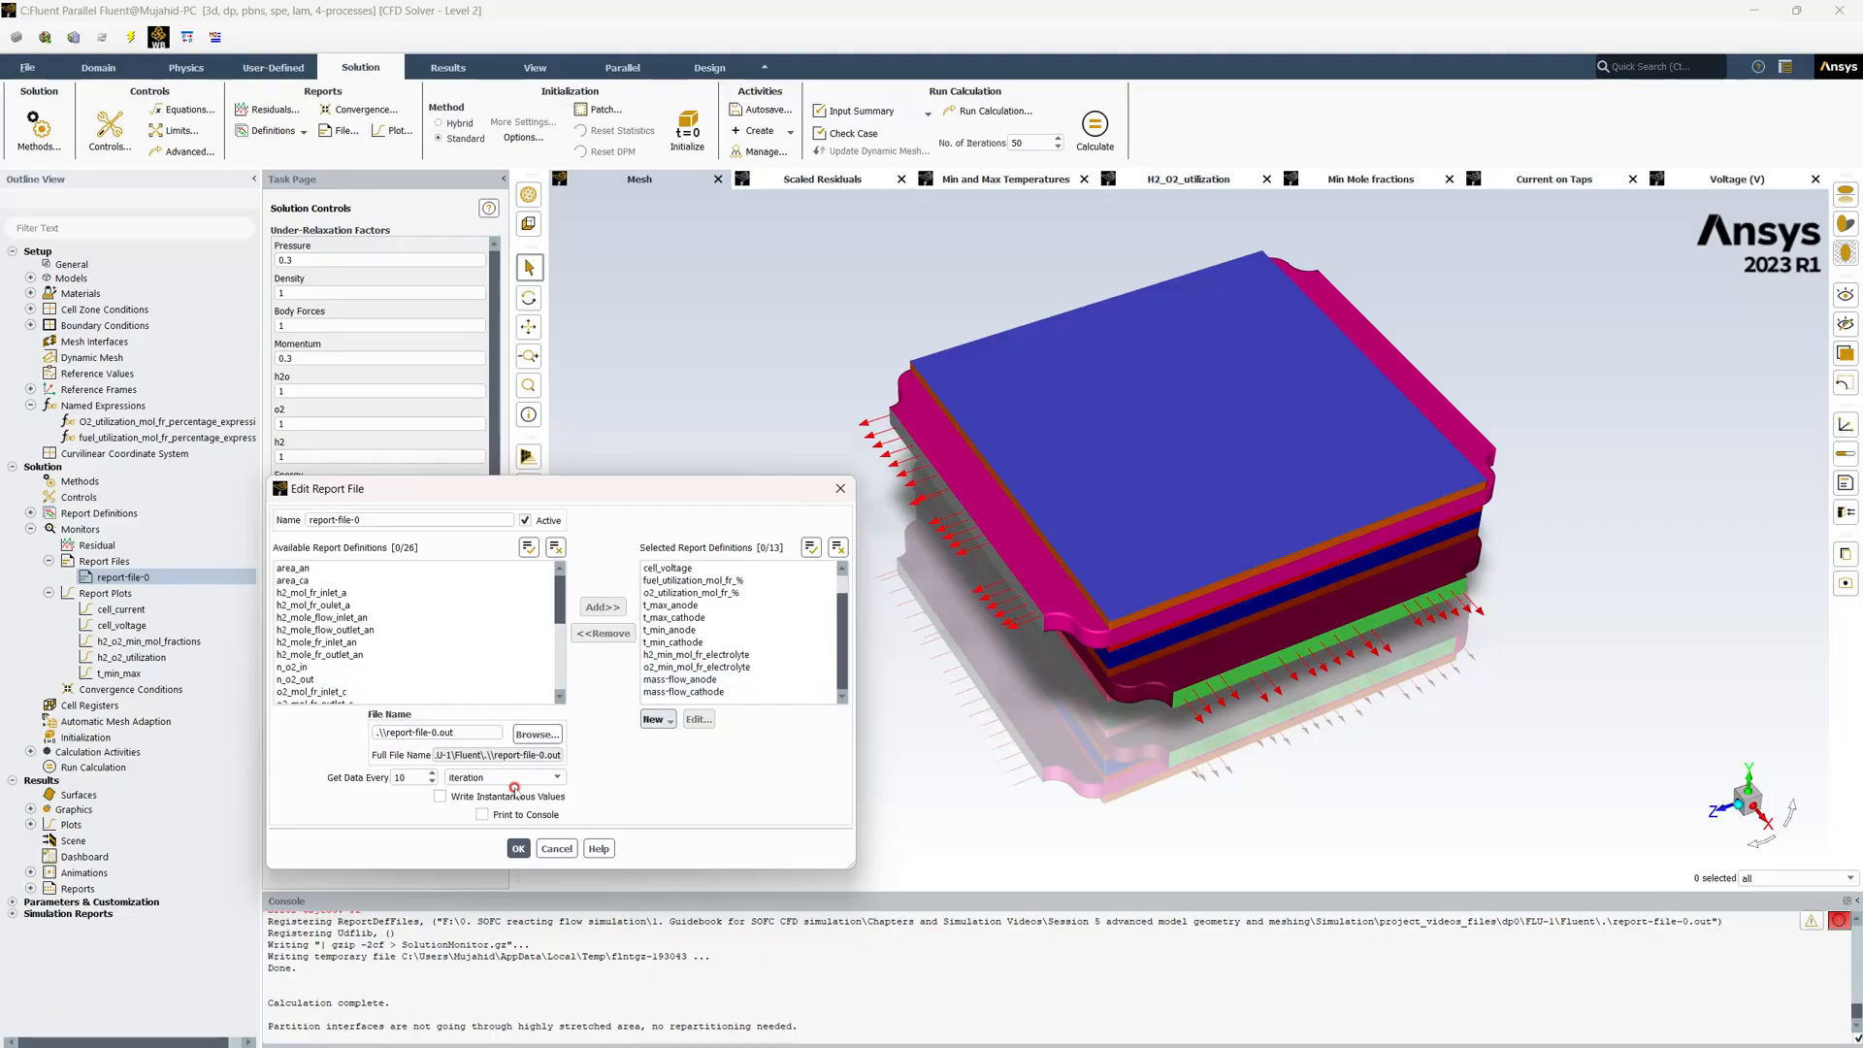
{"action": "left_click", "coordinate": [518, 848]}
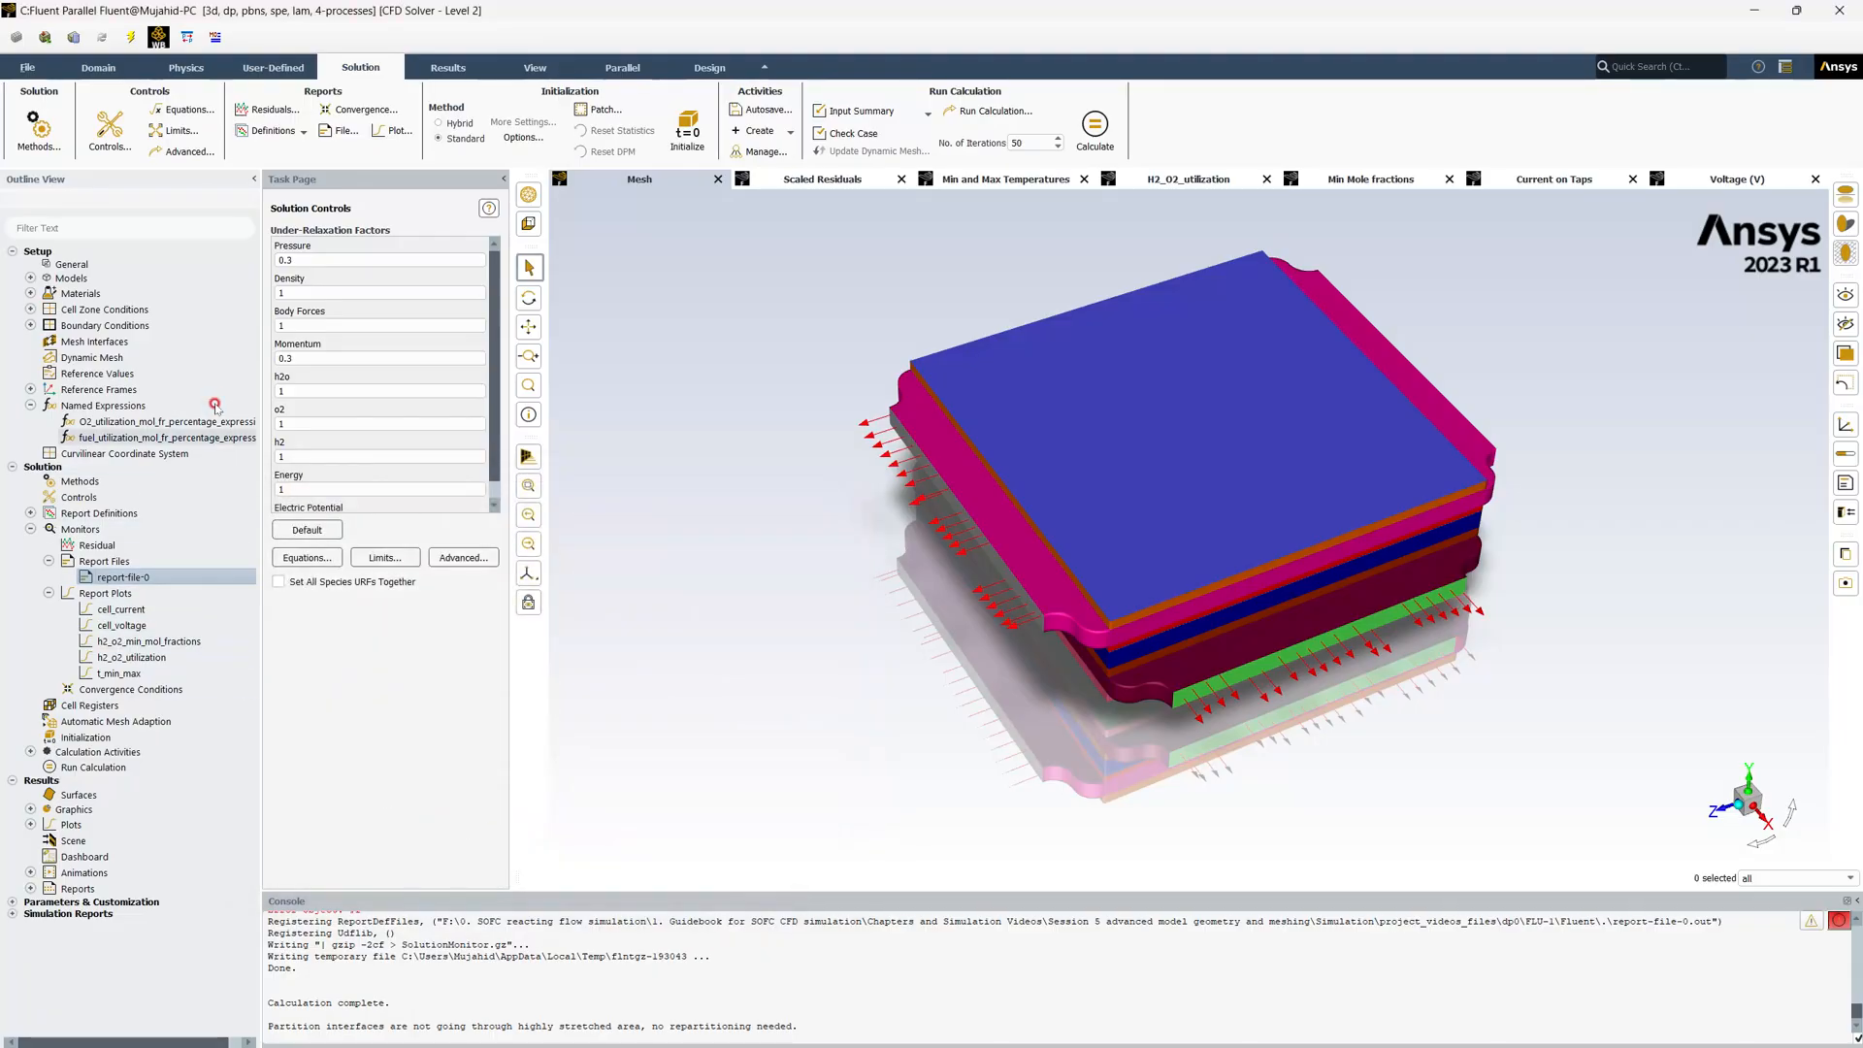
{"action": "left_click", "coordinate": [1096, 126]}
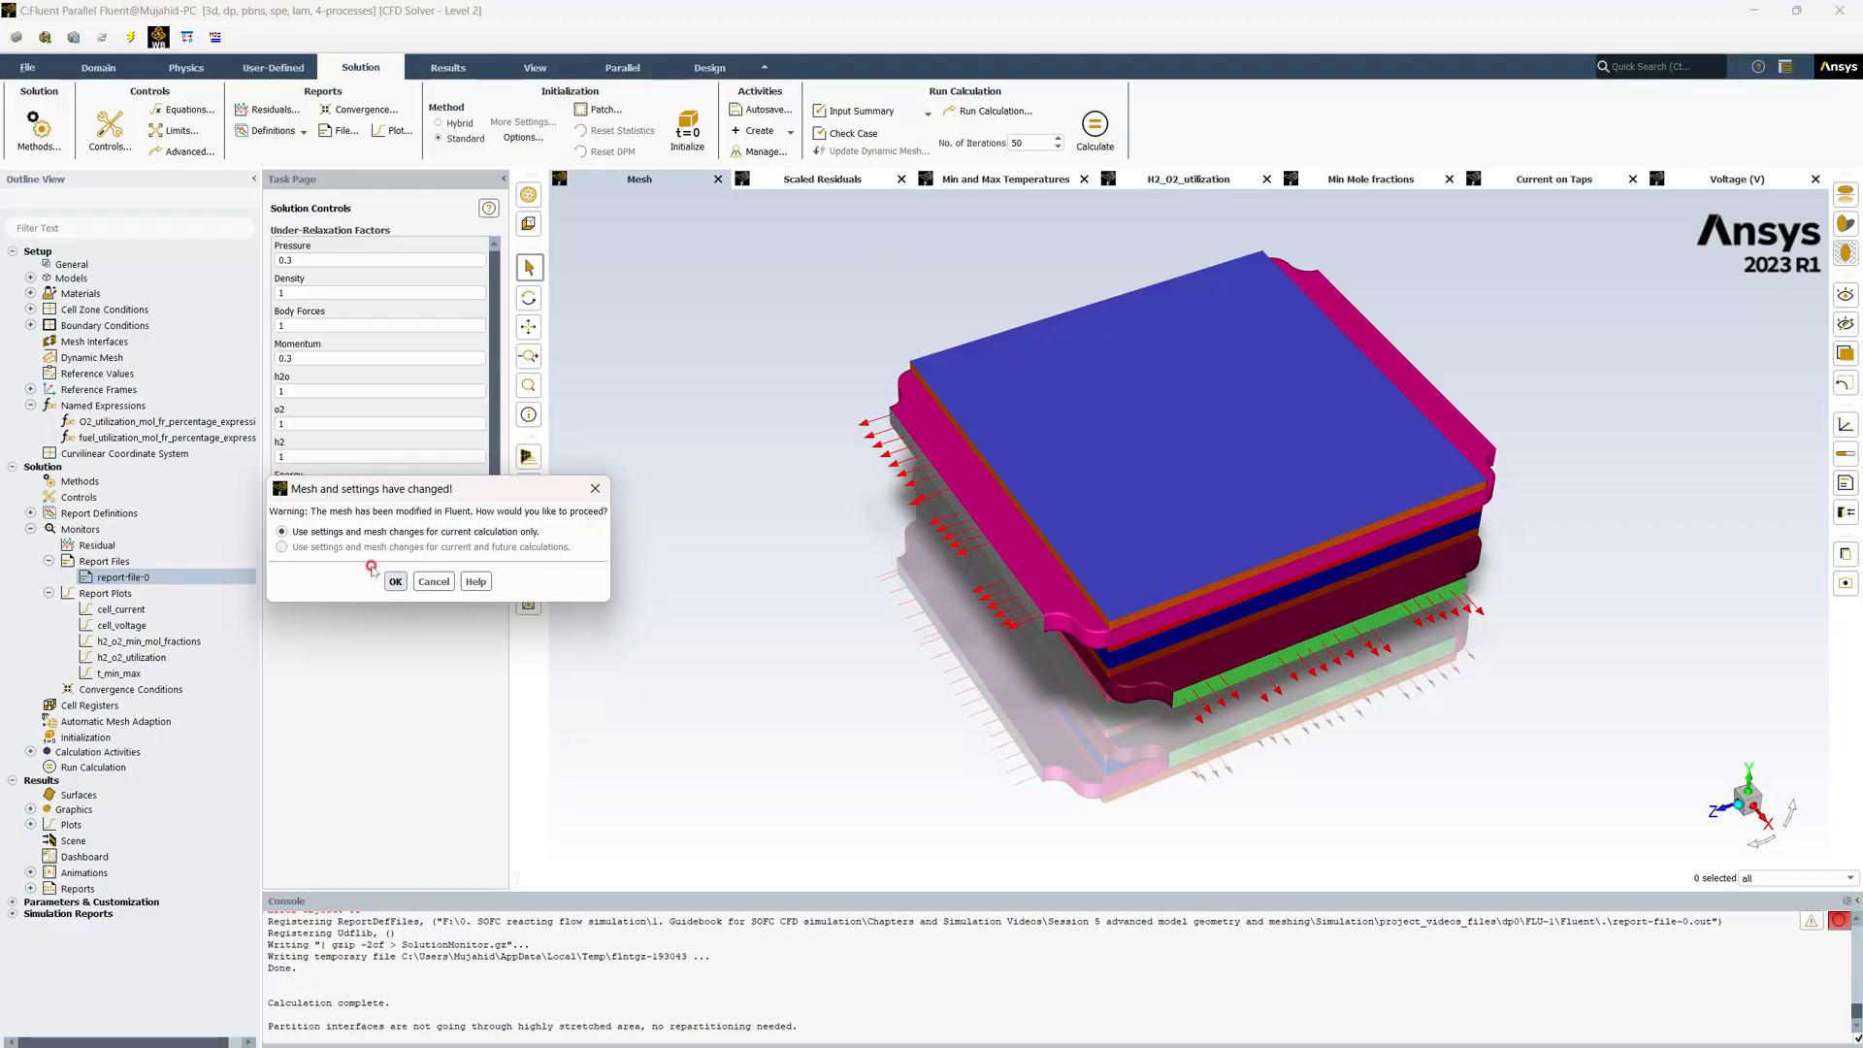
{"action": "left_click", "coordinate": [394, 581]}
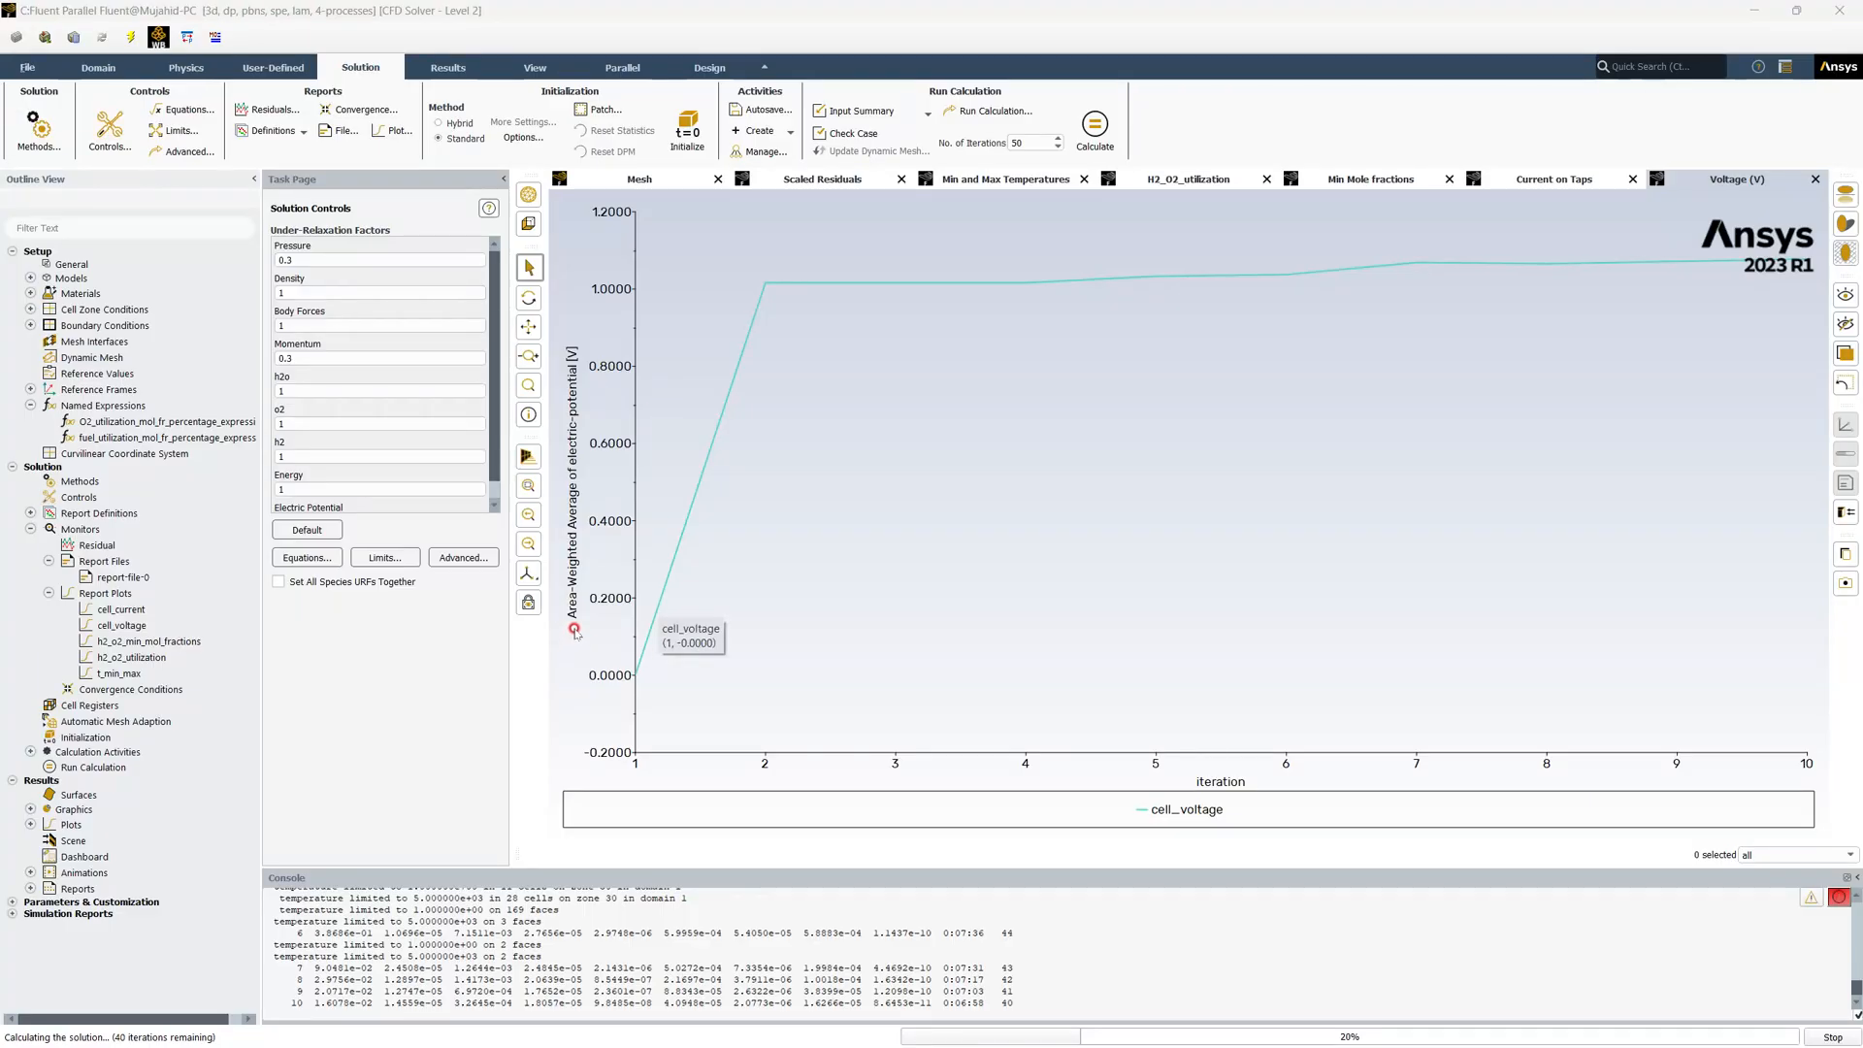
Examine the scaled residuals, temperature, utilization, mole fraction, current and voltage plots while the calculation runs
{"action": "mouse_move", "coordinate": [779, 293]}
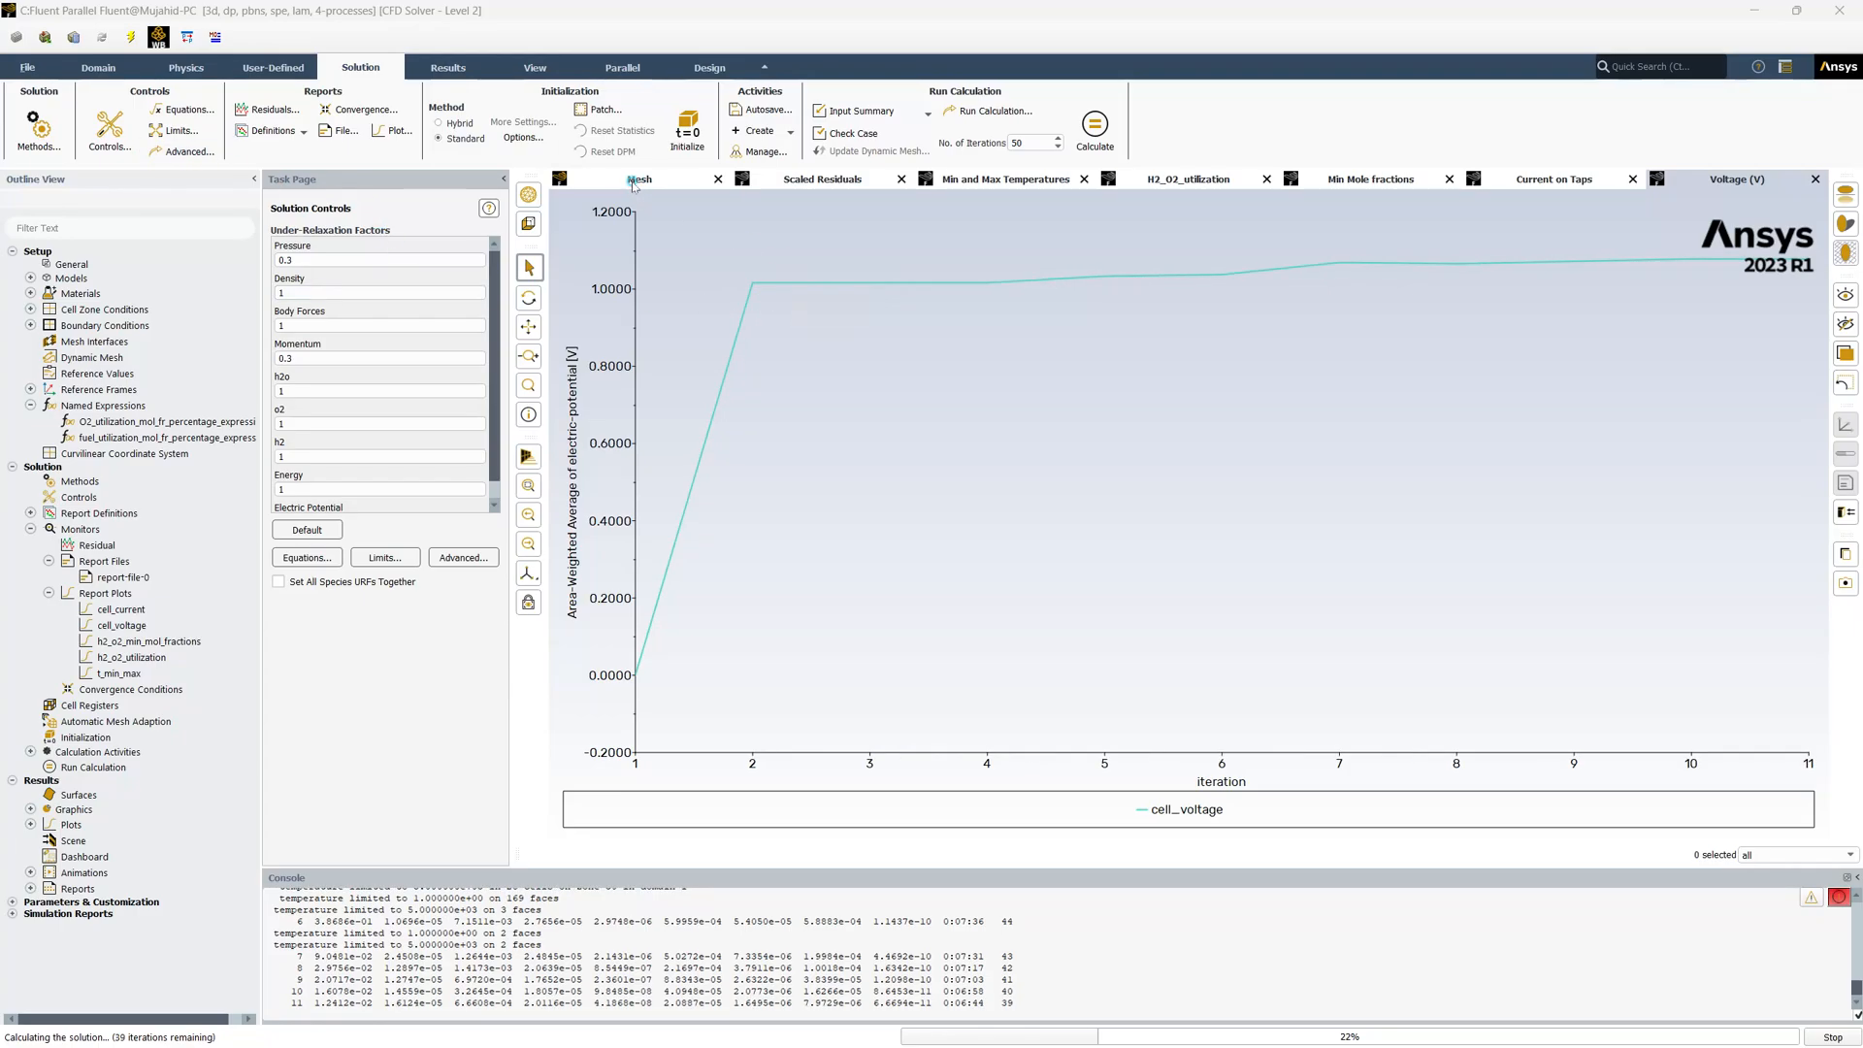
{"action": "left_click", "coordinate": [633, 180]}
{"action": "left_click", "coordinate": [824, 180]}
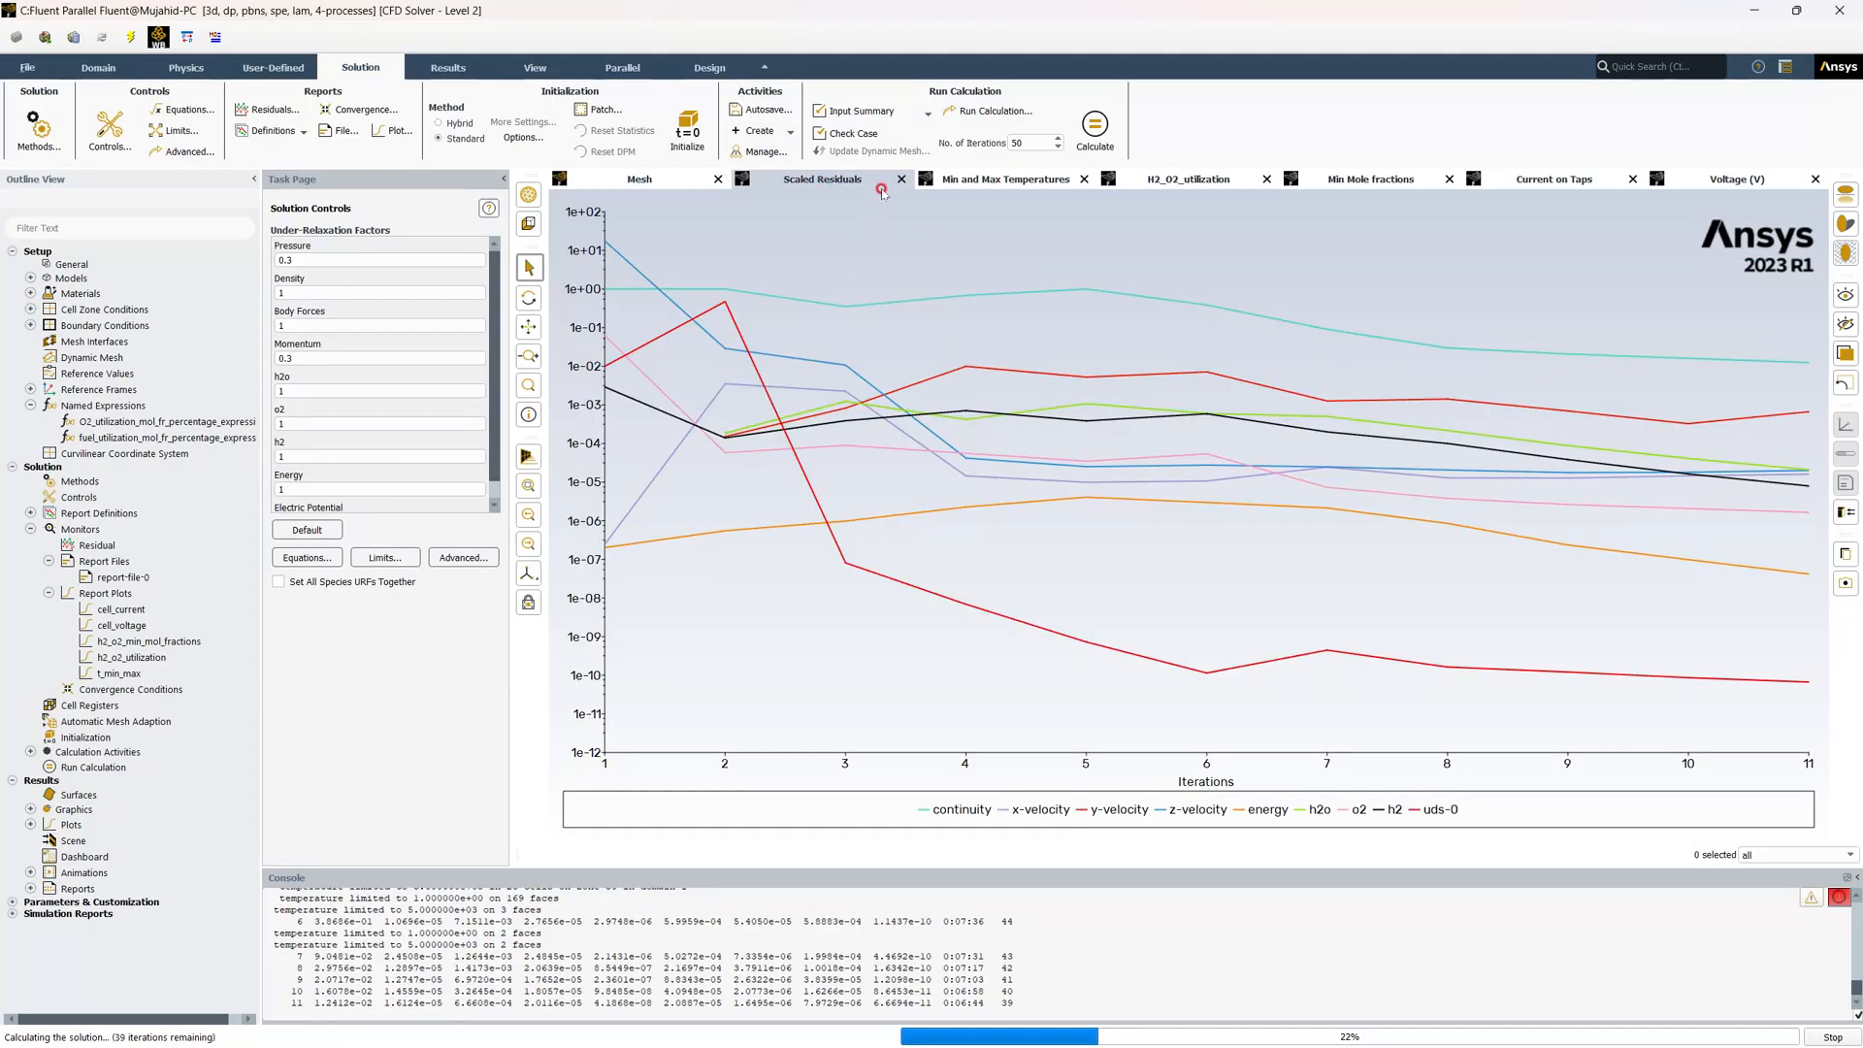
{"action": "left_click", "coordinate": [1012, 183]}
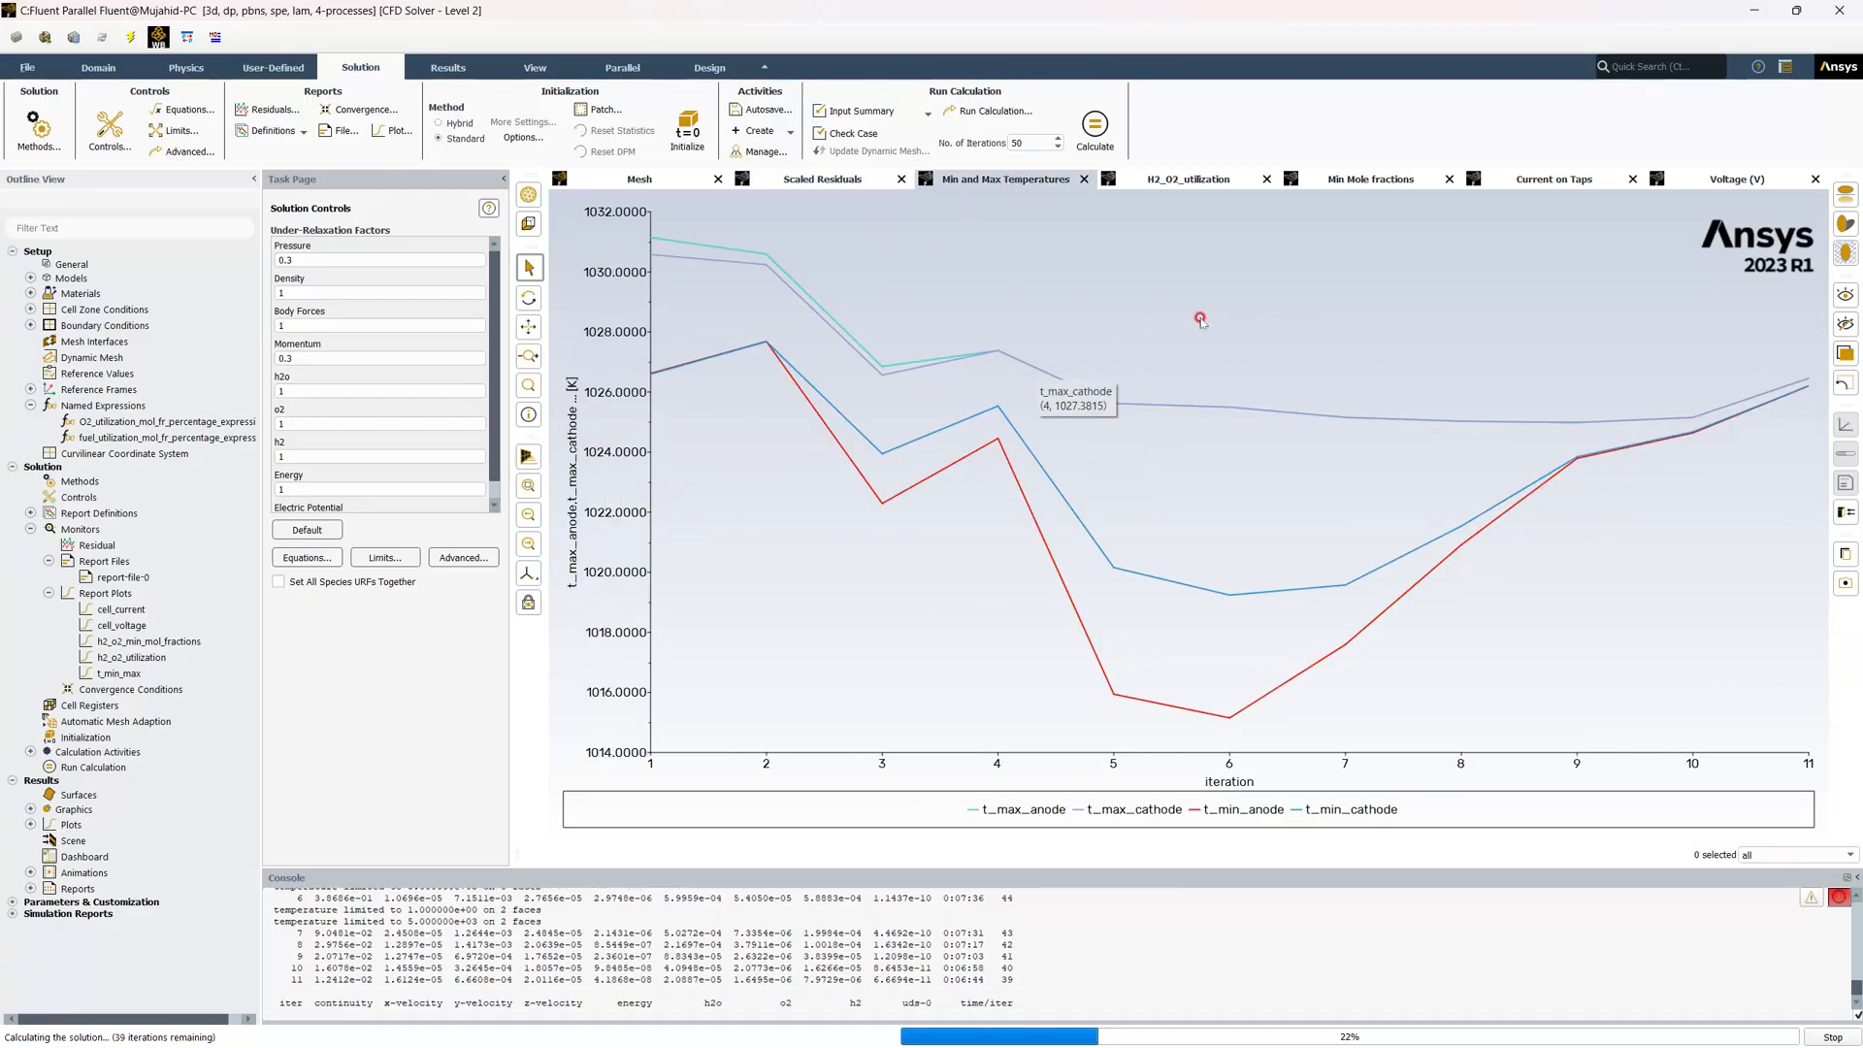
{"action": "left_click", "coordinate": [1208, 178]}
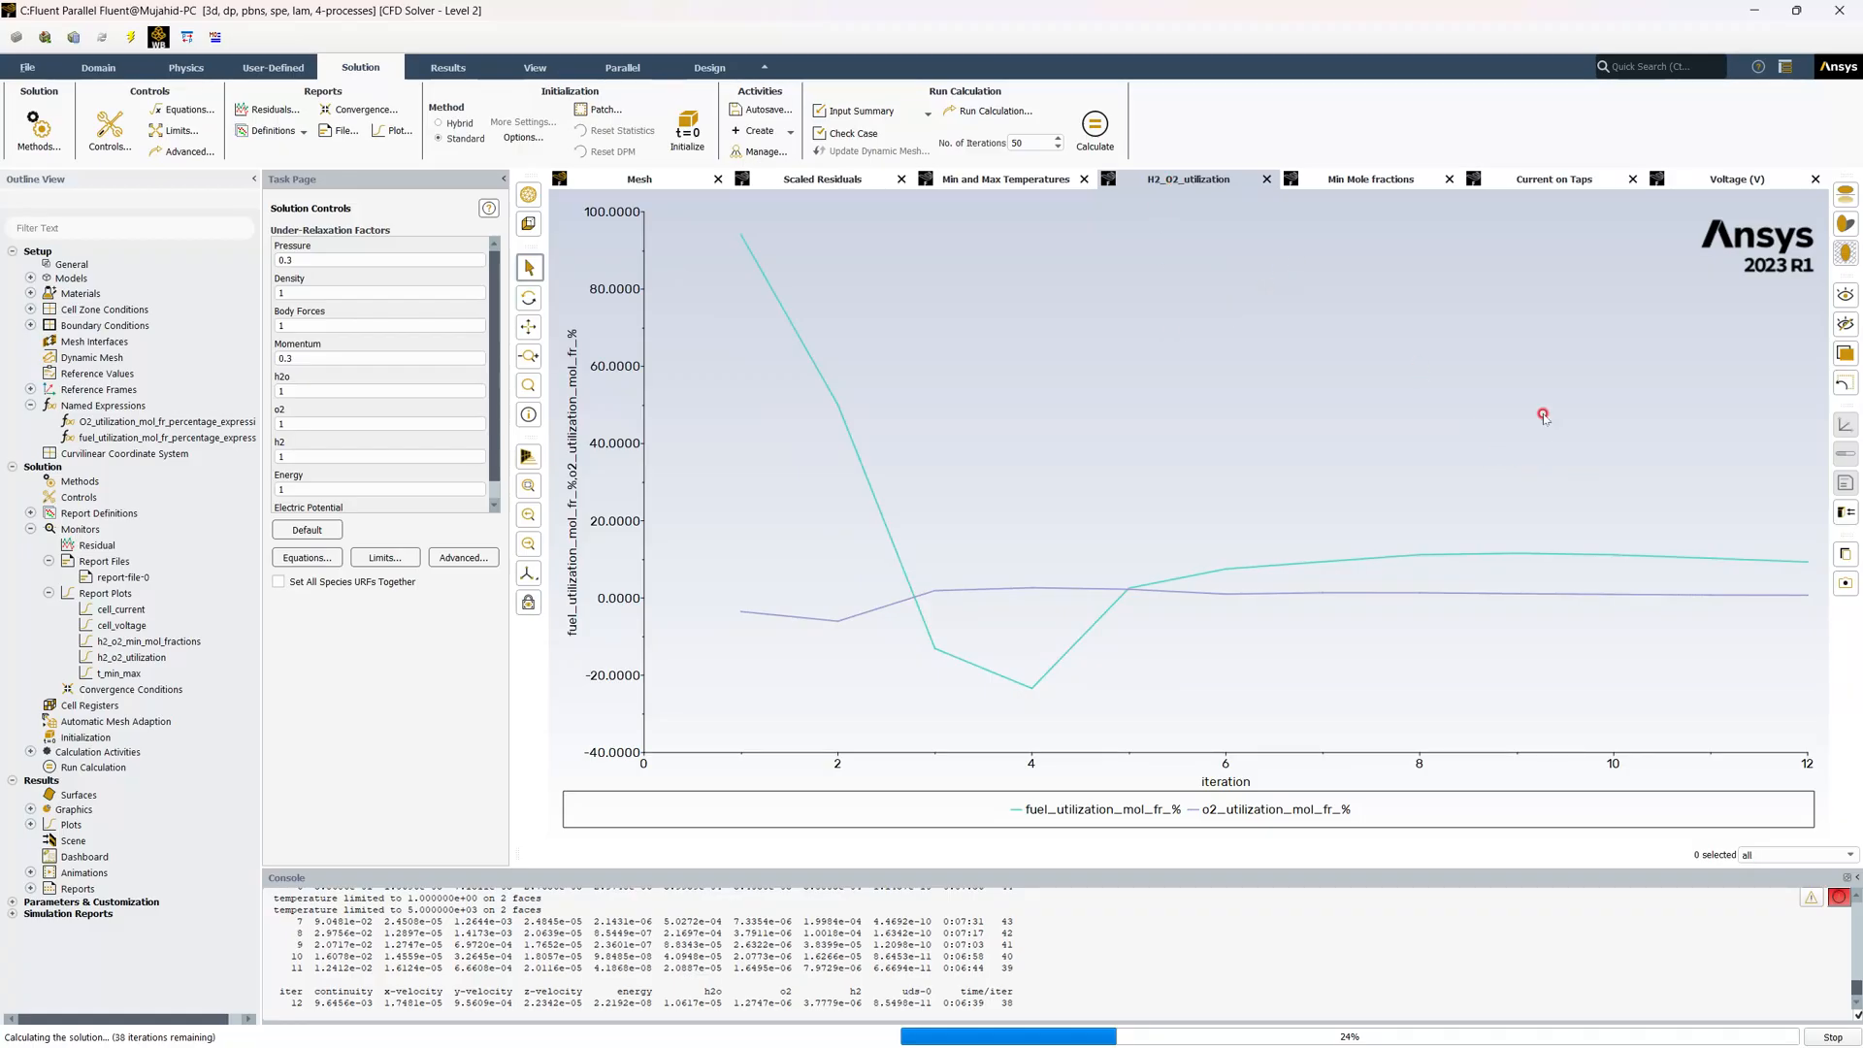
{"action": "left_click", "coordinate": [1359, 178]}
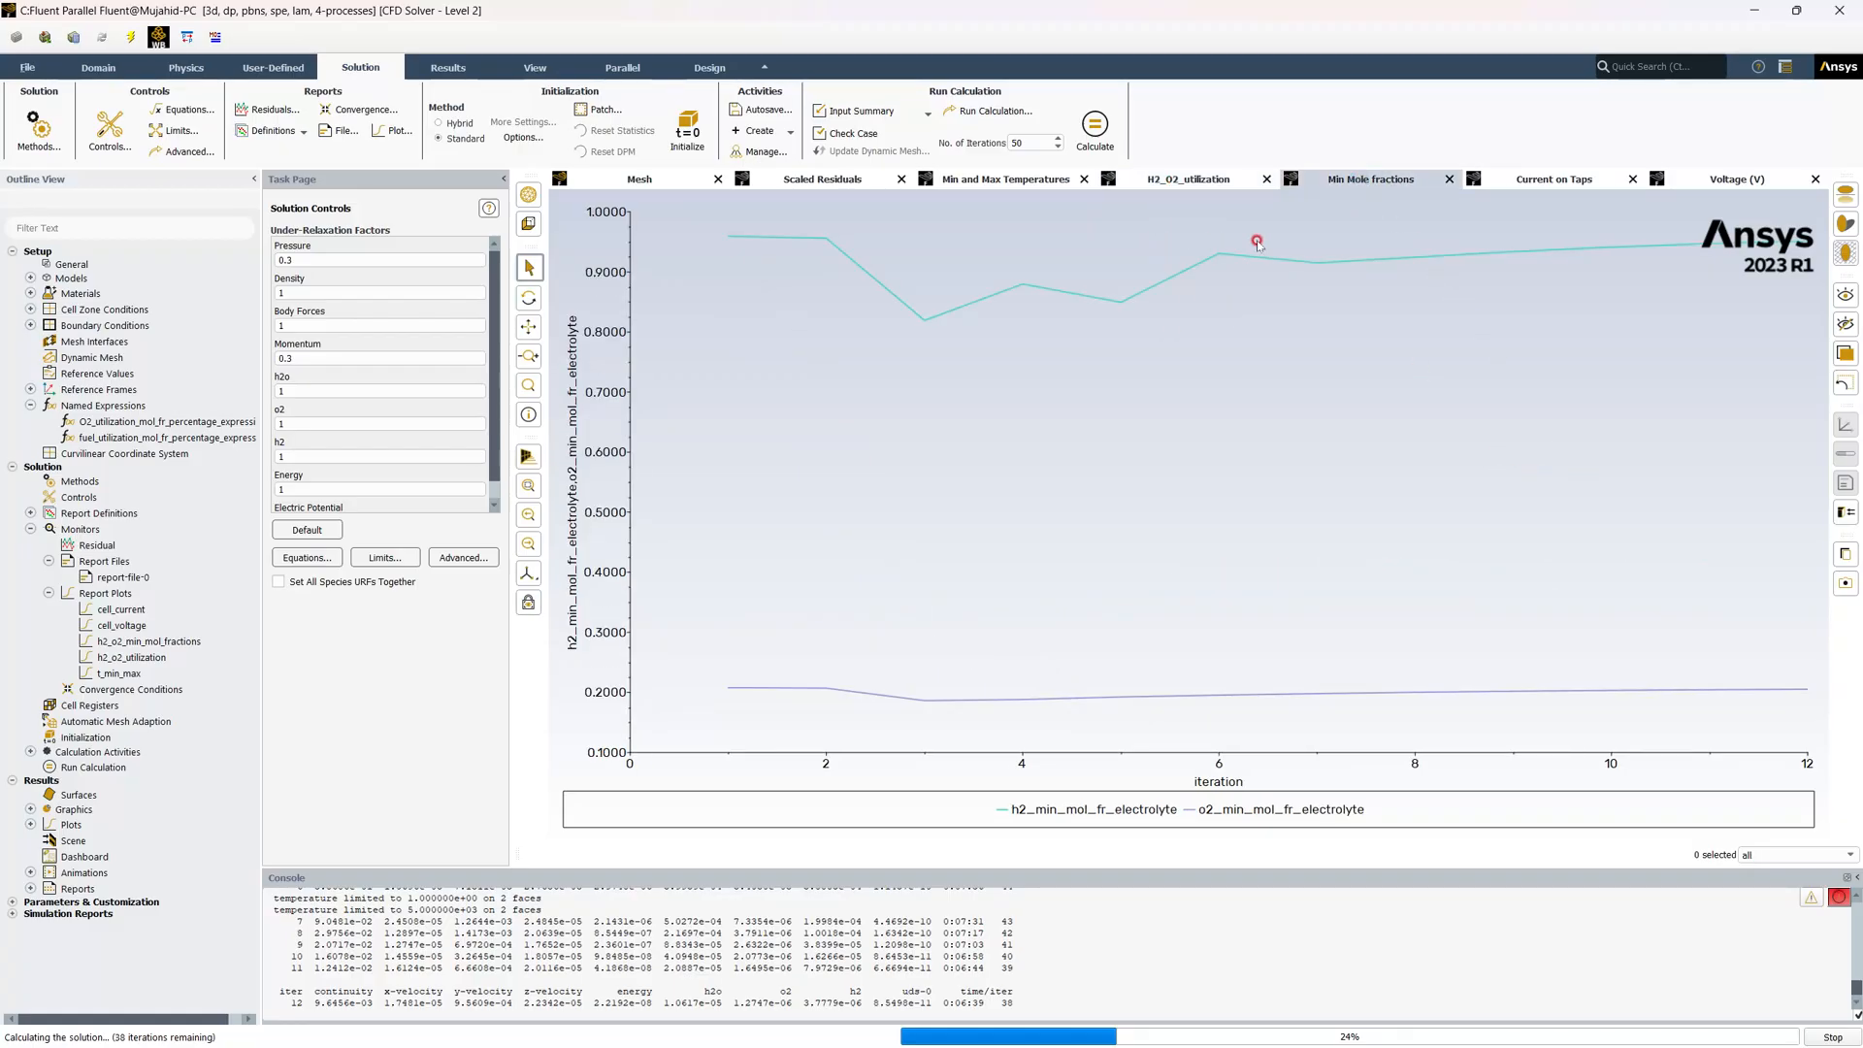
{"action": "mouse_move", "coordinate": [1592, 242]}
{"action": "left_click", "coordinate": [1568, 178]}
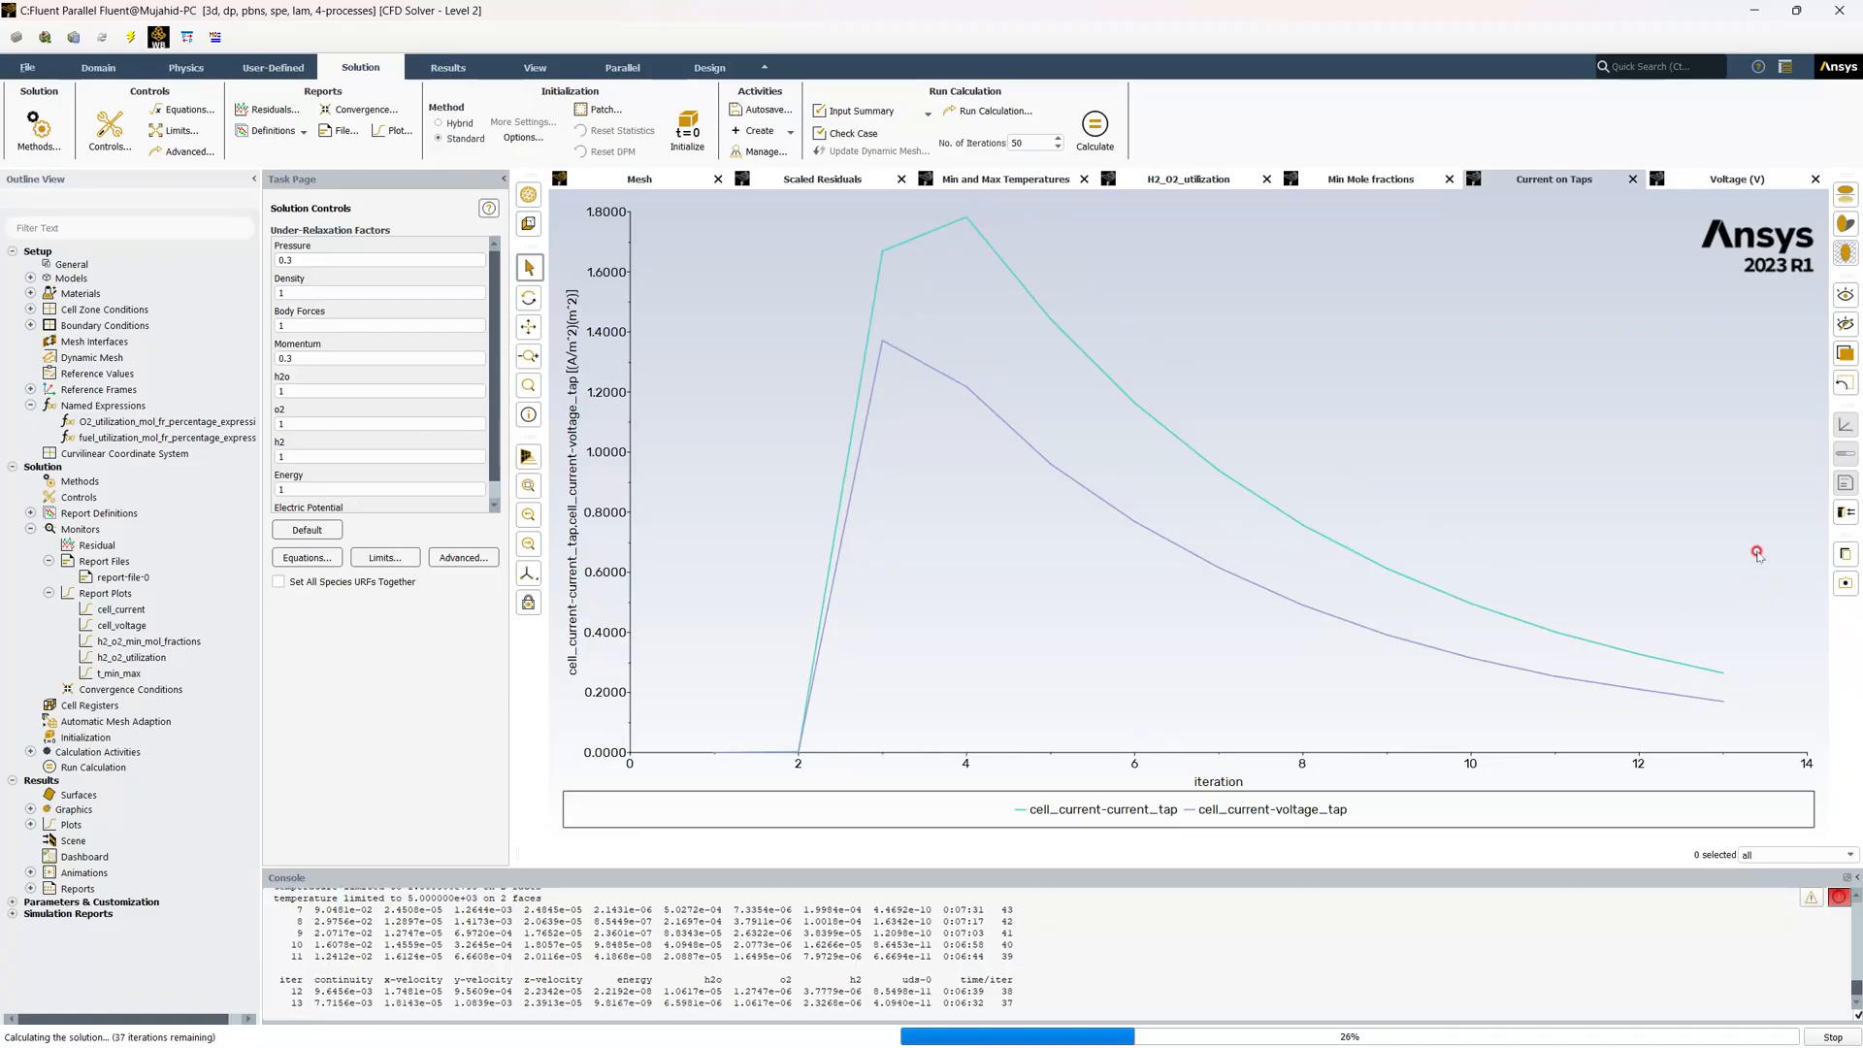
{"action": "left_click", "coordinate": [1736, 179]}
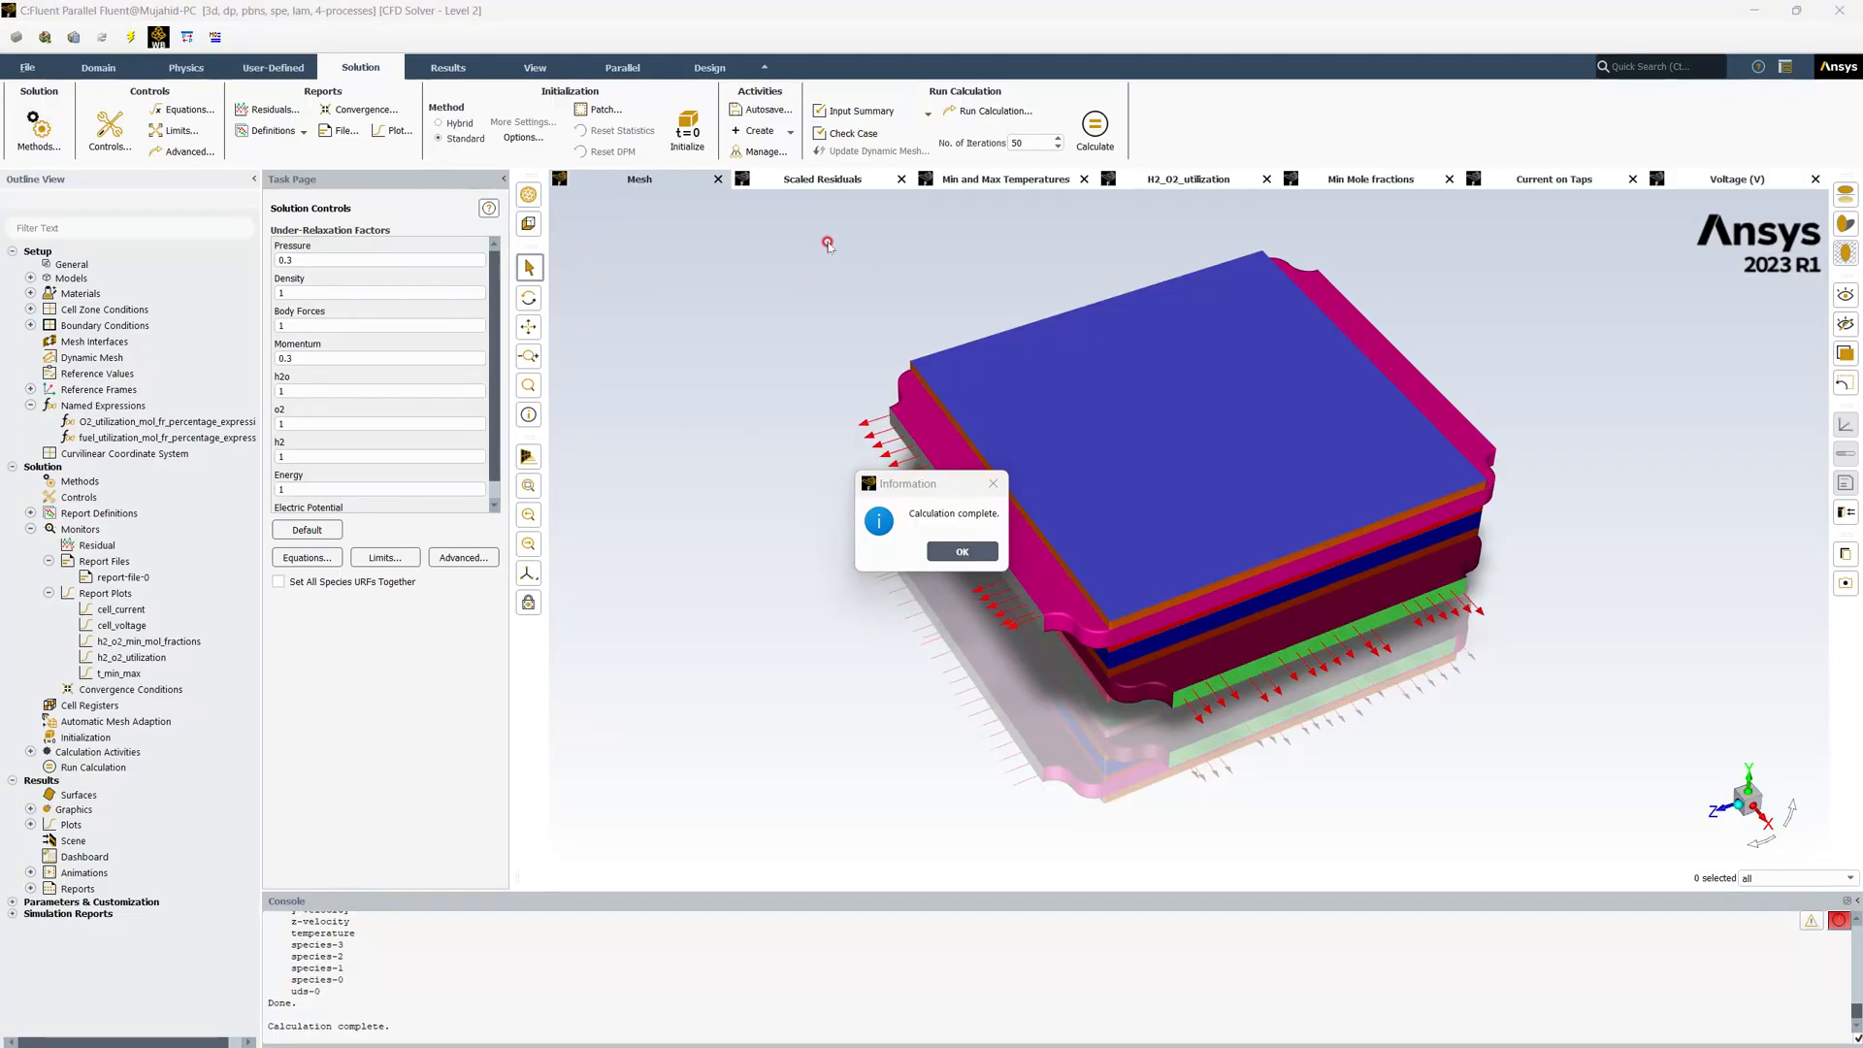
Dismiss the calculation notice and examine the Scaled Residuals plot, reading the continuity residual at the last iteration
{"action": "left_click", "coordinate": [847, 187]}
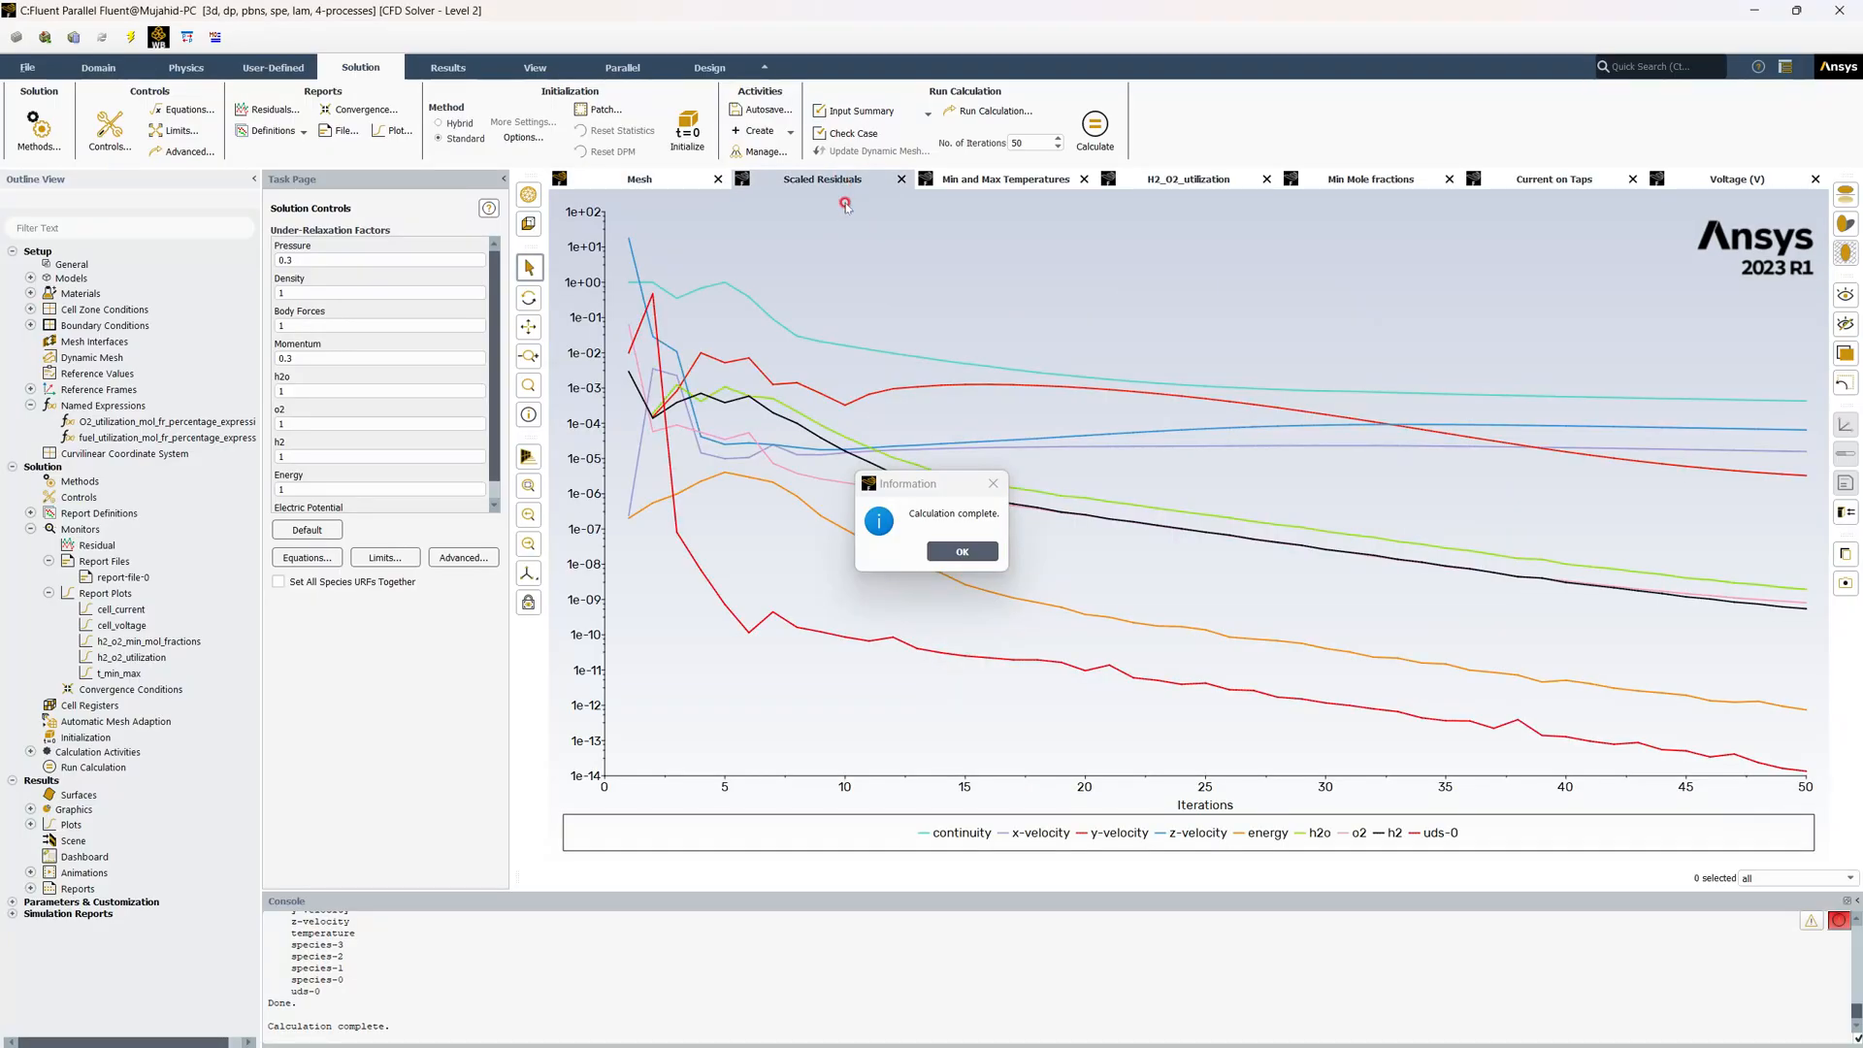
{"action": "mouse_move", "coordinate": [1754, 433]}
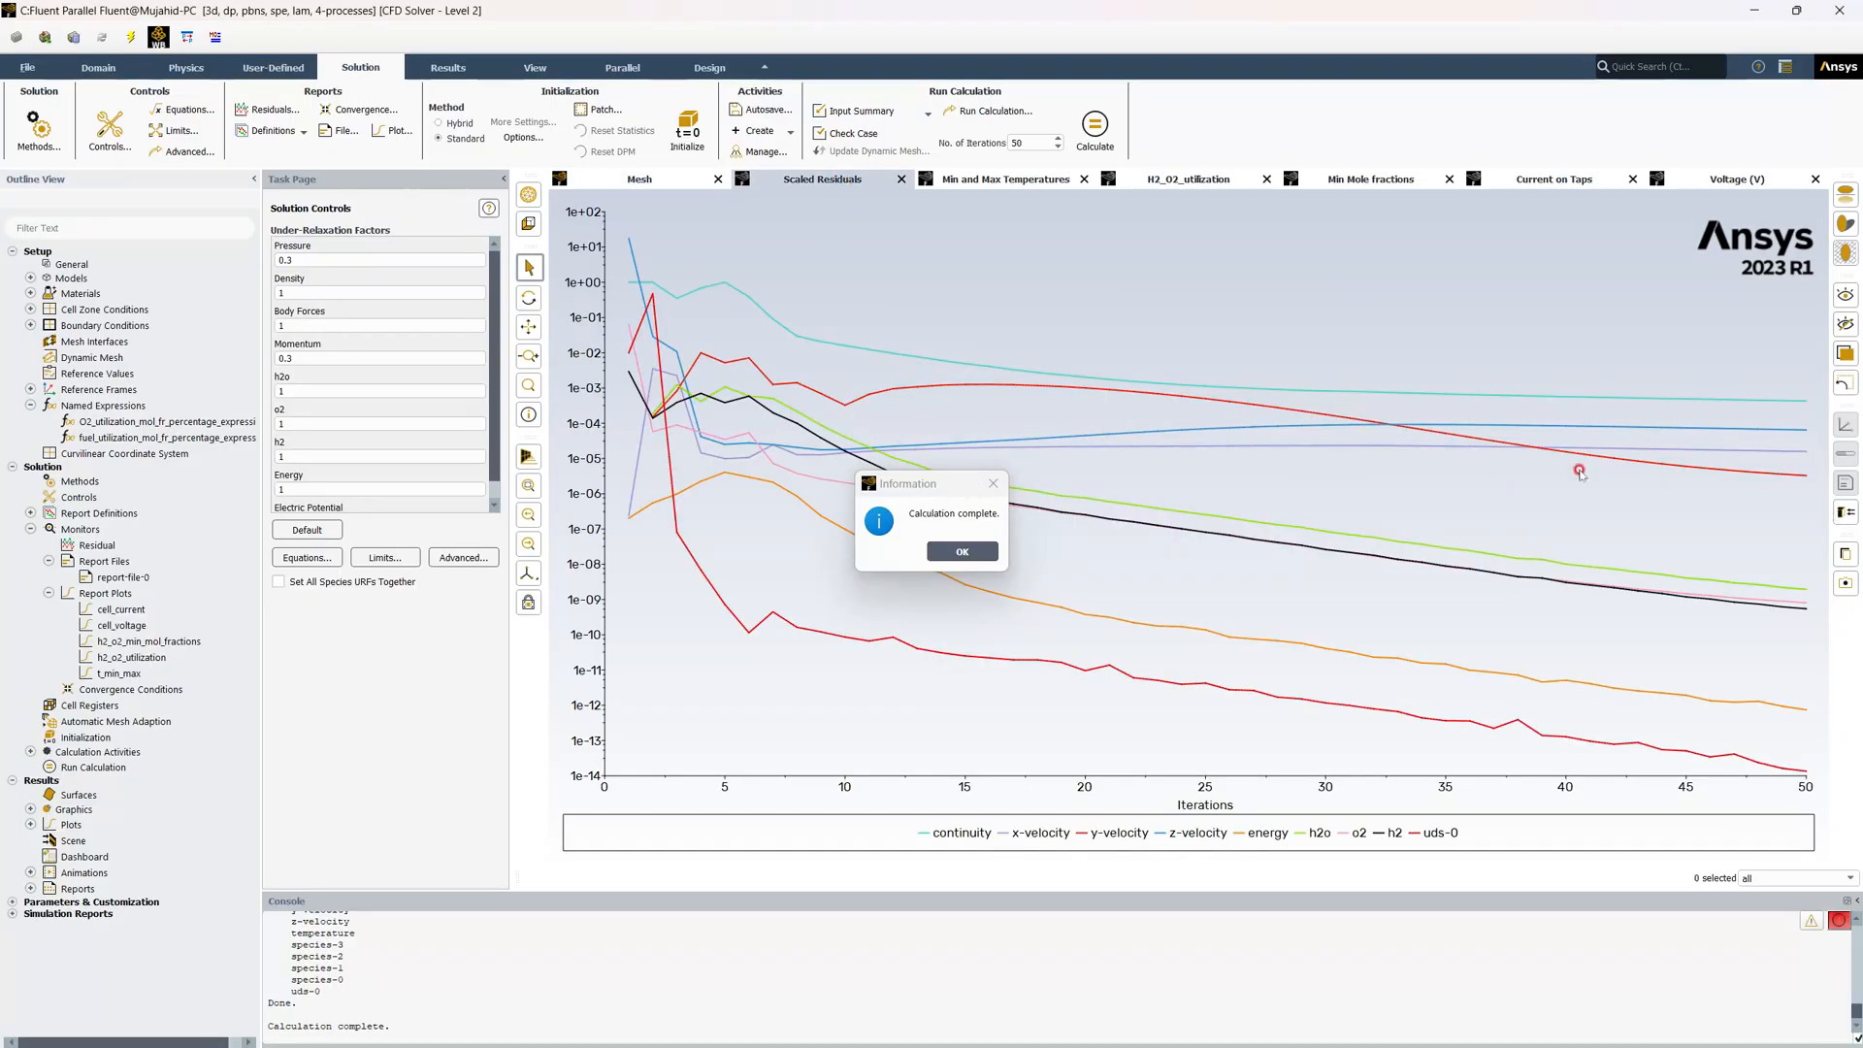
{"action": "left_click", "coordinate": [970, 552]}
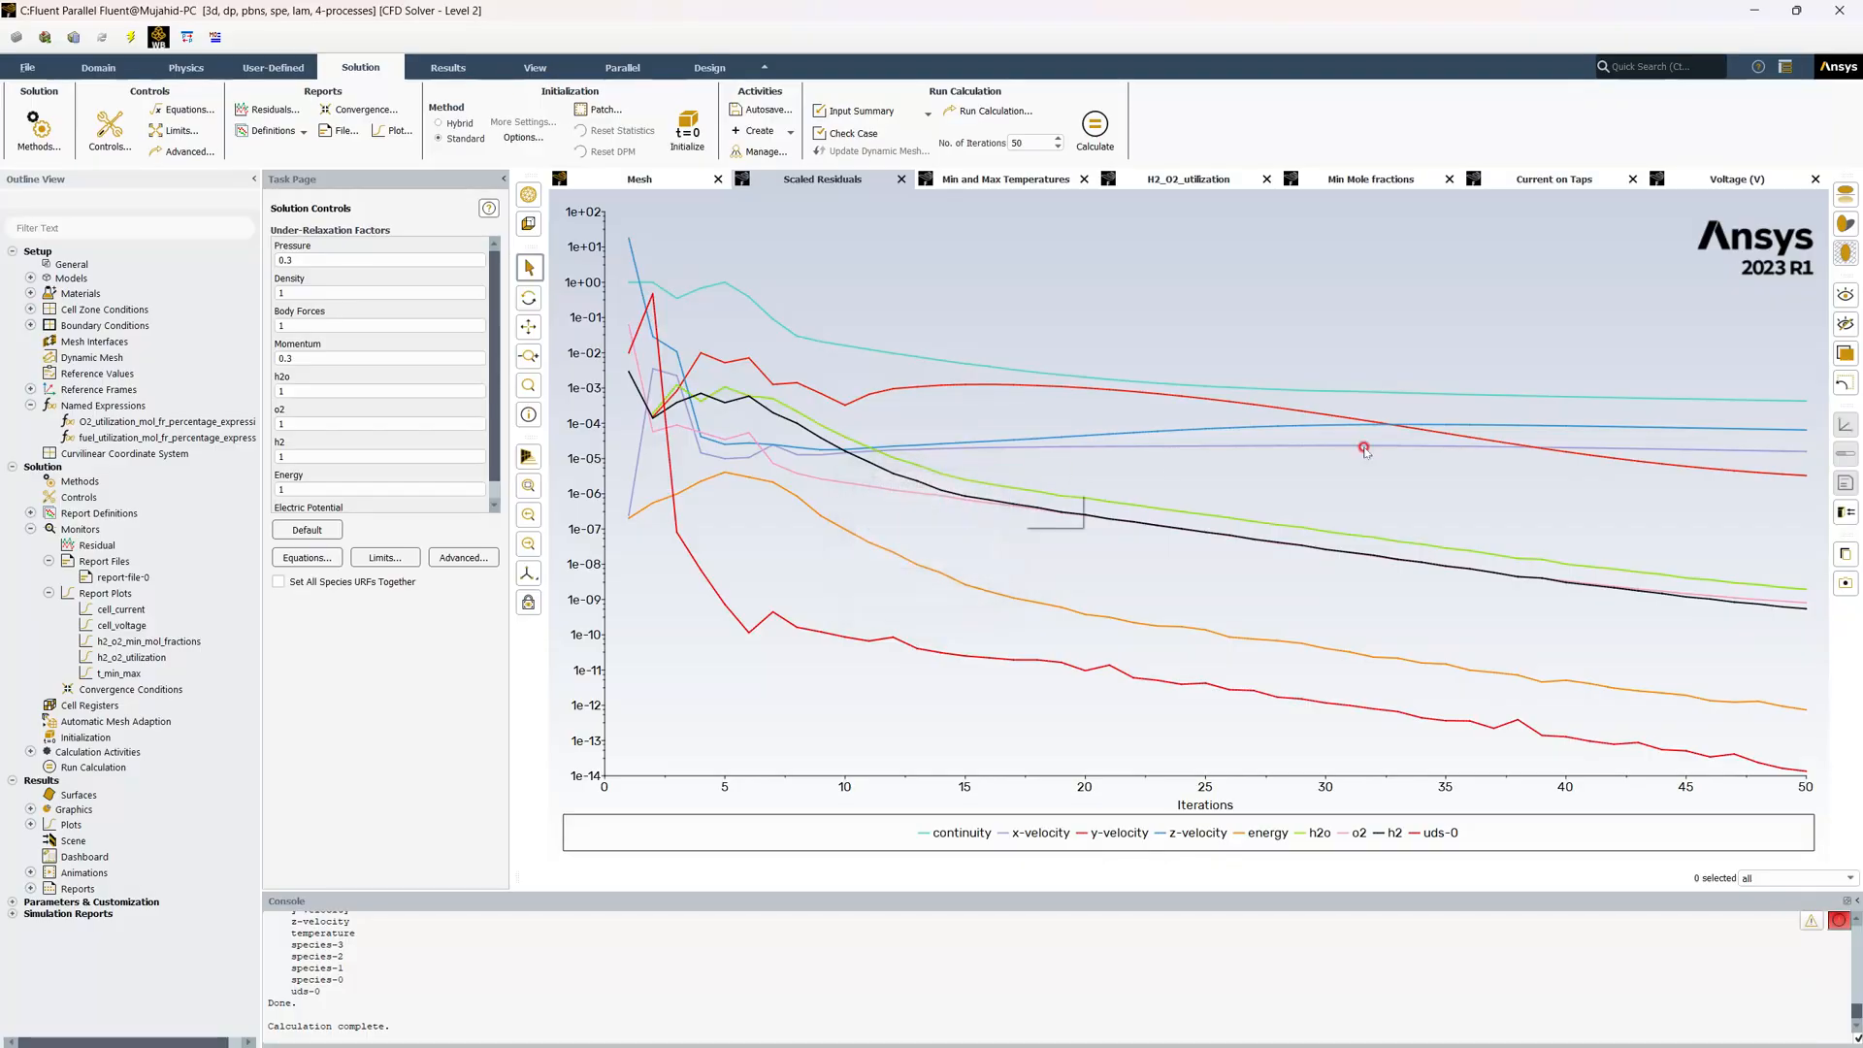
{"action": "mouse_move", "coordinate": [1700, 533]}
{"action": "mouse_move", "coordinate": [1662, 429]}
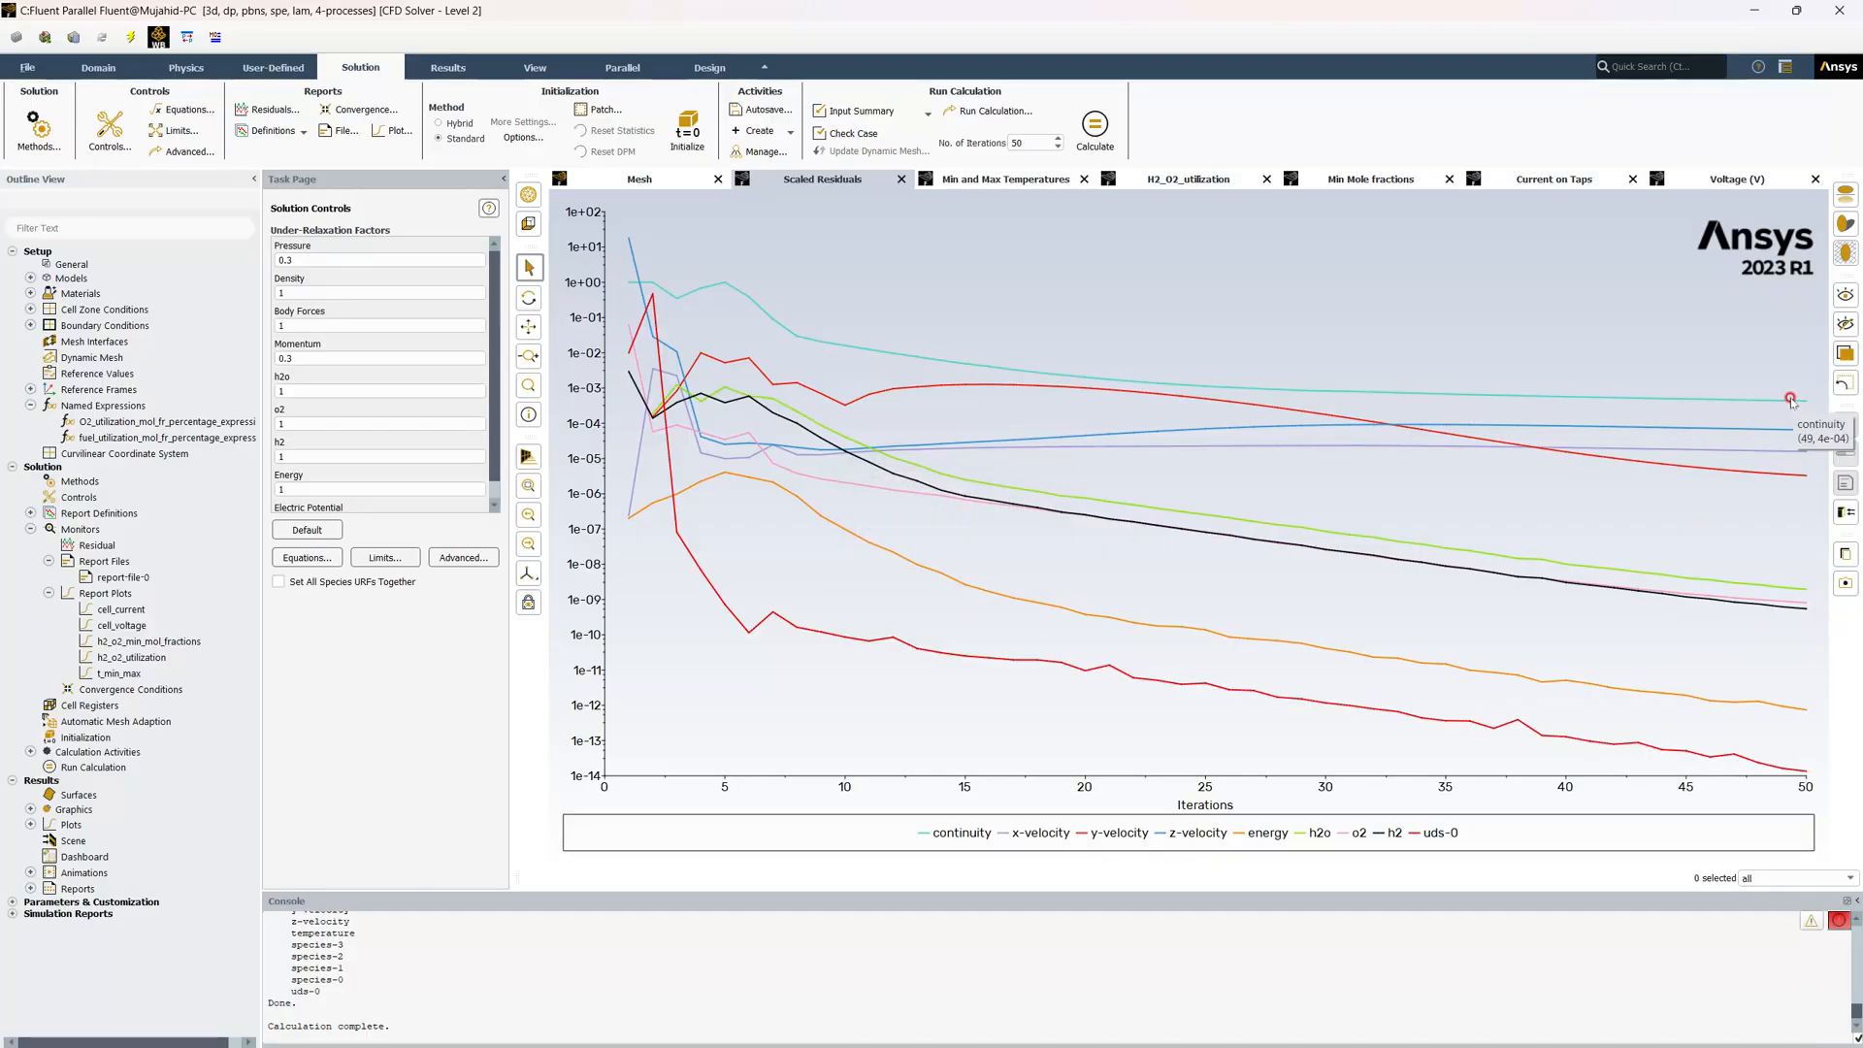
{"action": "mouse_move", "coordinate": [1193, 424]}
{"action": "mouse_move", "coordinate": [1804, 400]}
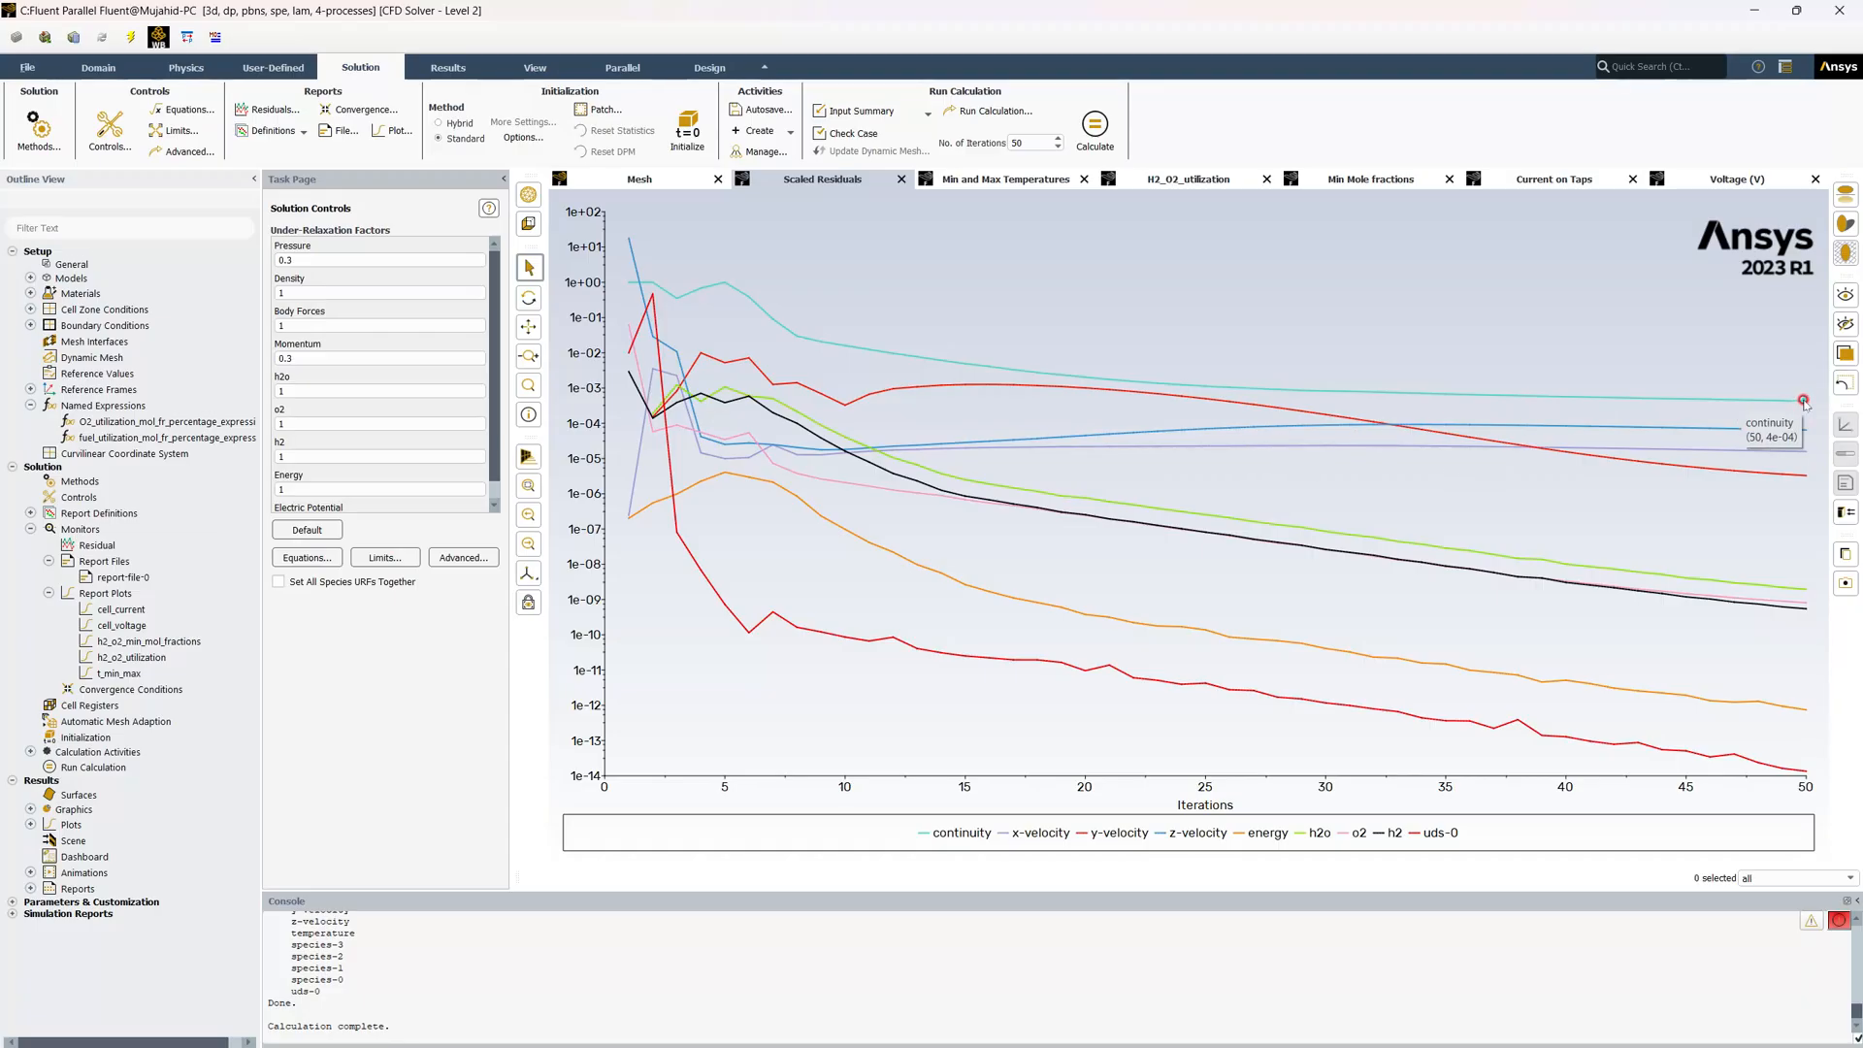
Review the temperature, H2_O2_utilization, Min Mole fractions, Current on Taps and Voltage plots from the completed run
{"action": "left_click", "coordinate": [994, 181]}
{"action": "mouse_move", "coordinate": [1768, 488]}
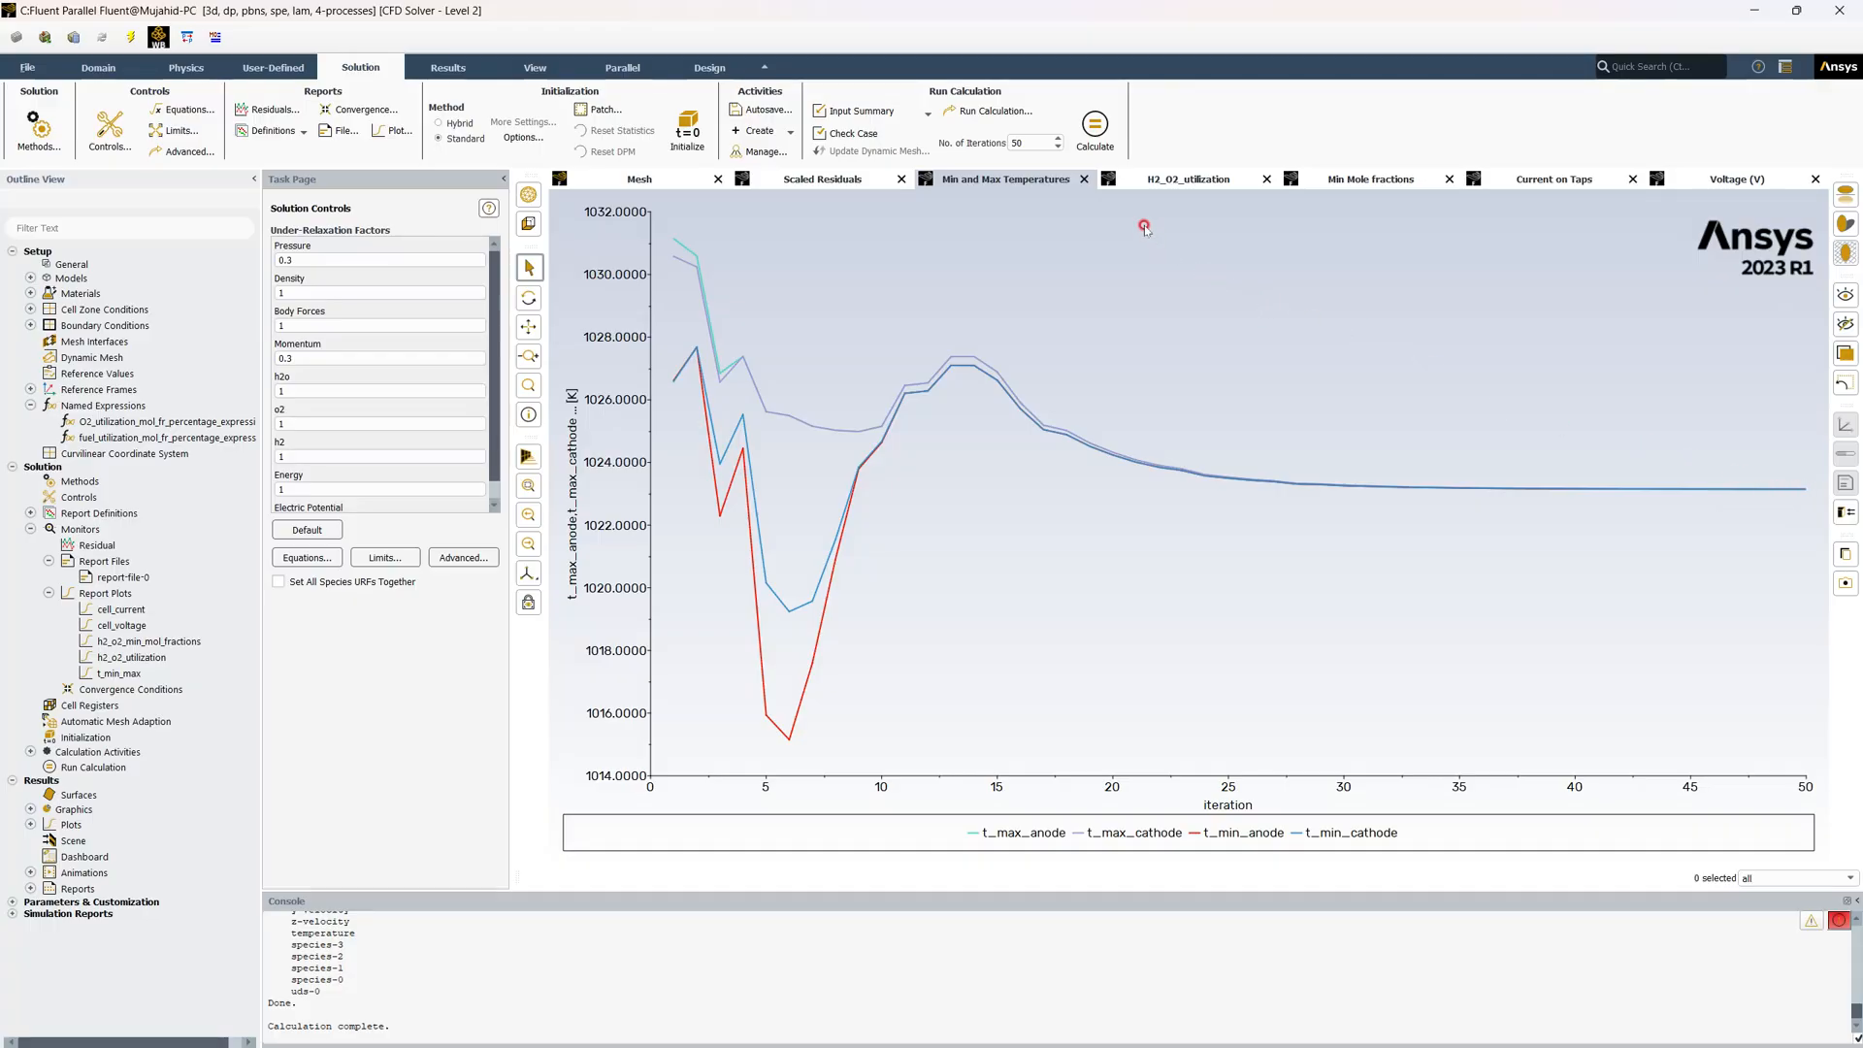
{"action": "left_click", "coordinate": [1194, 181]}
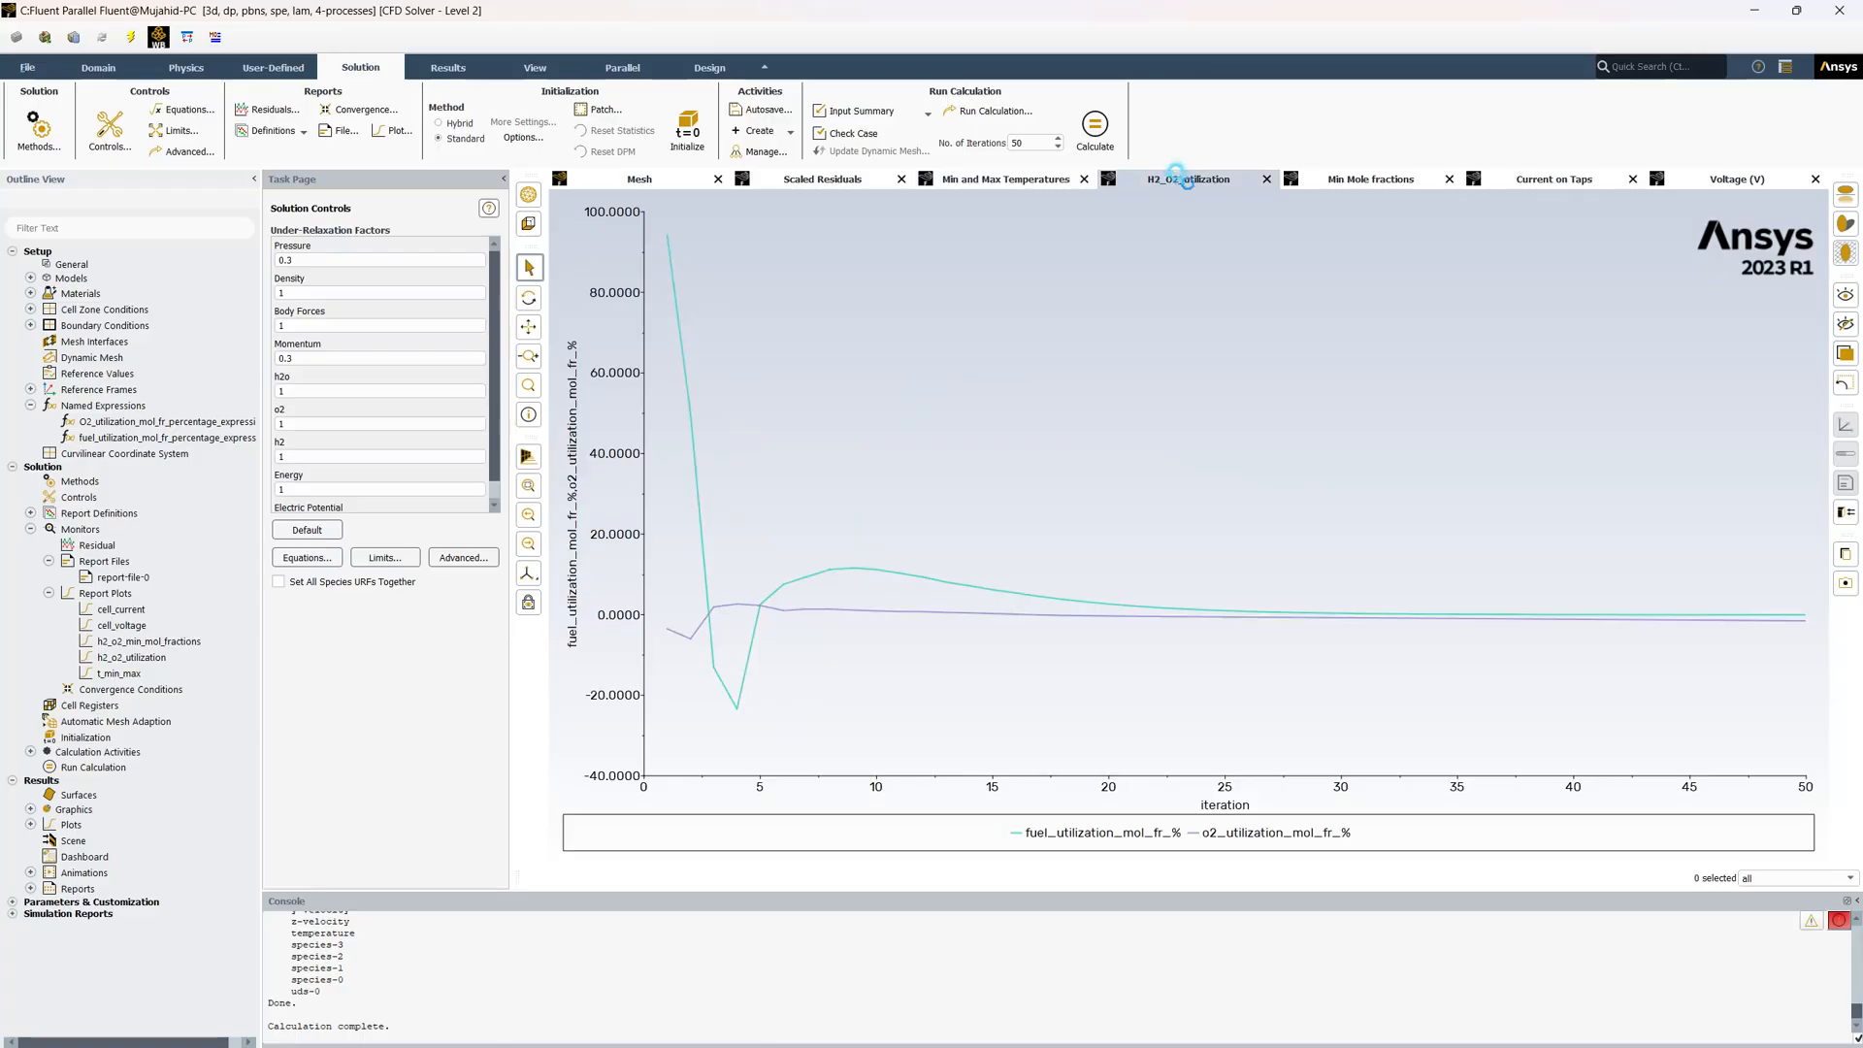
{"action": "left_click", "coordinate": [1383, 182]}
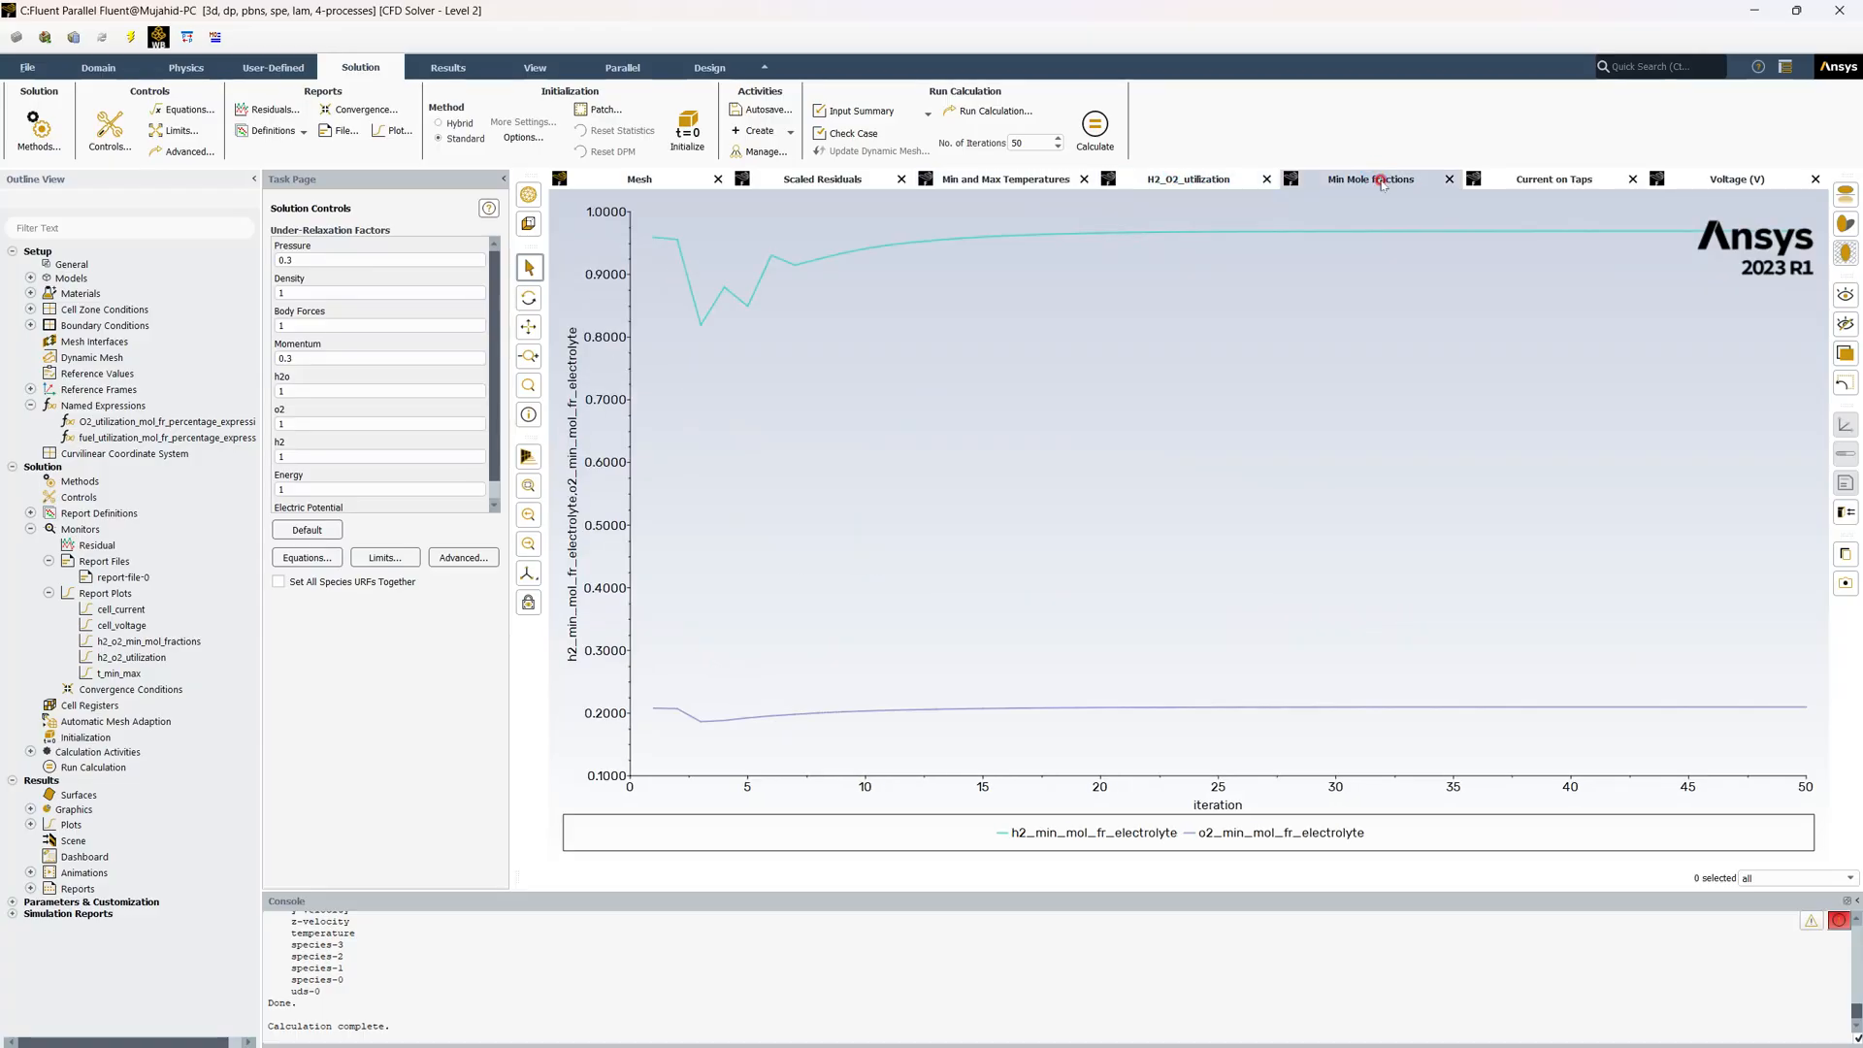
{"action": "left_click", "coordinate": [1188, 177]}
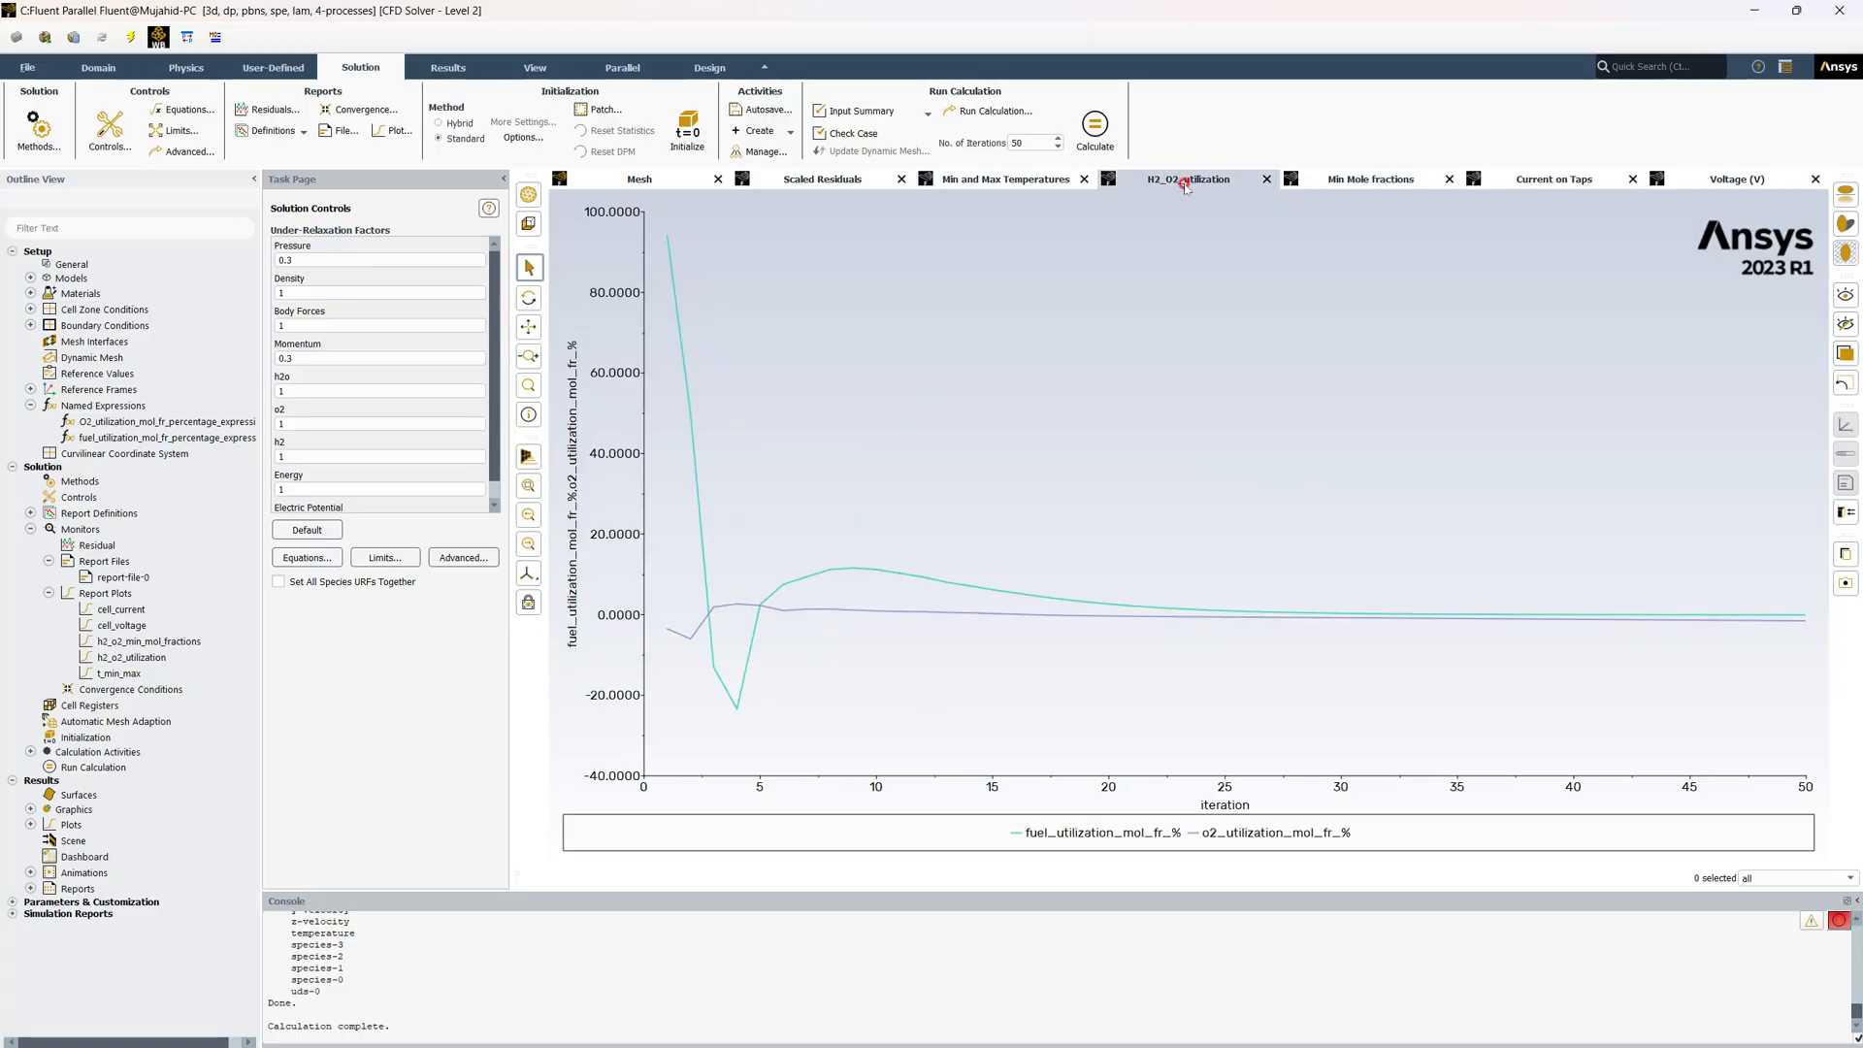
{"action": "left_click", "coordinate": [1403, 180]}
{"action": "left_click", "coordinate": [1531, 182]}
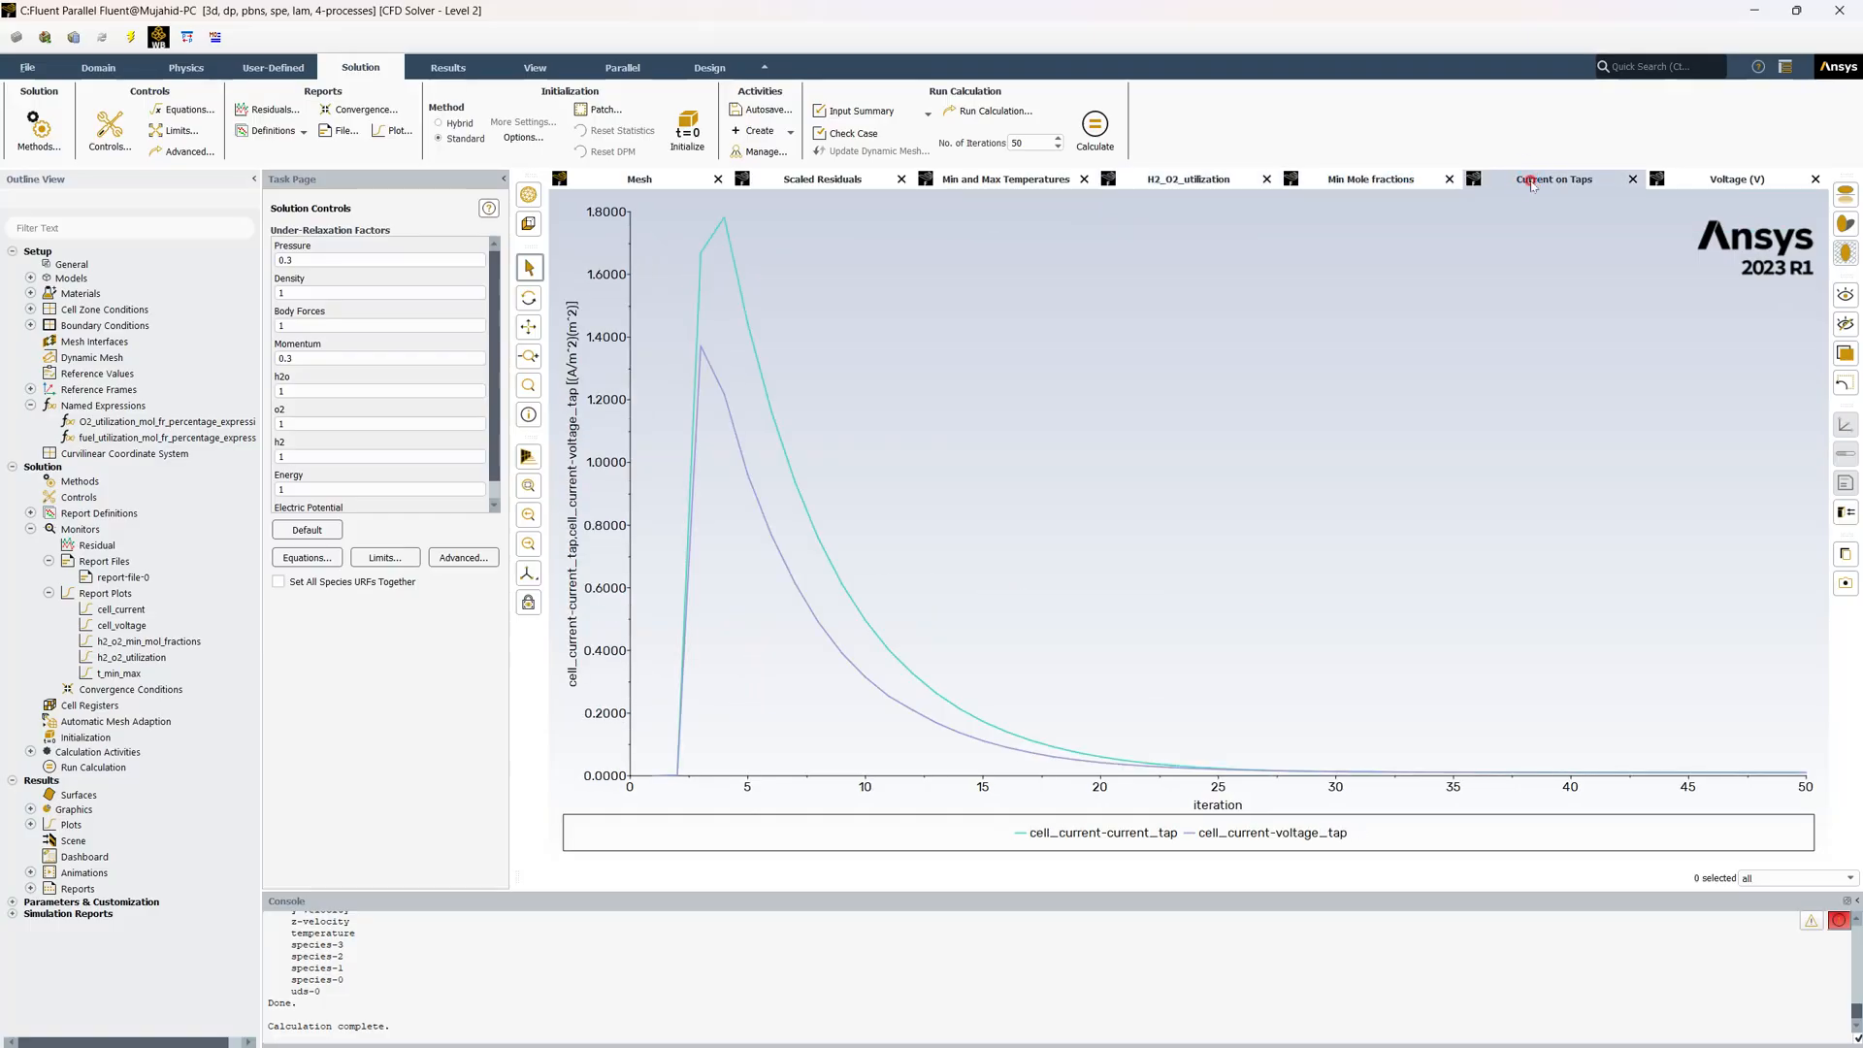
{"action": "mouse_move", "coordinate": [1803, 773]}
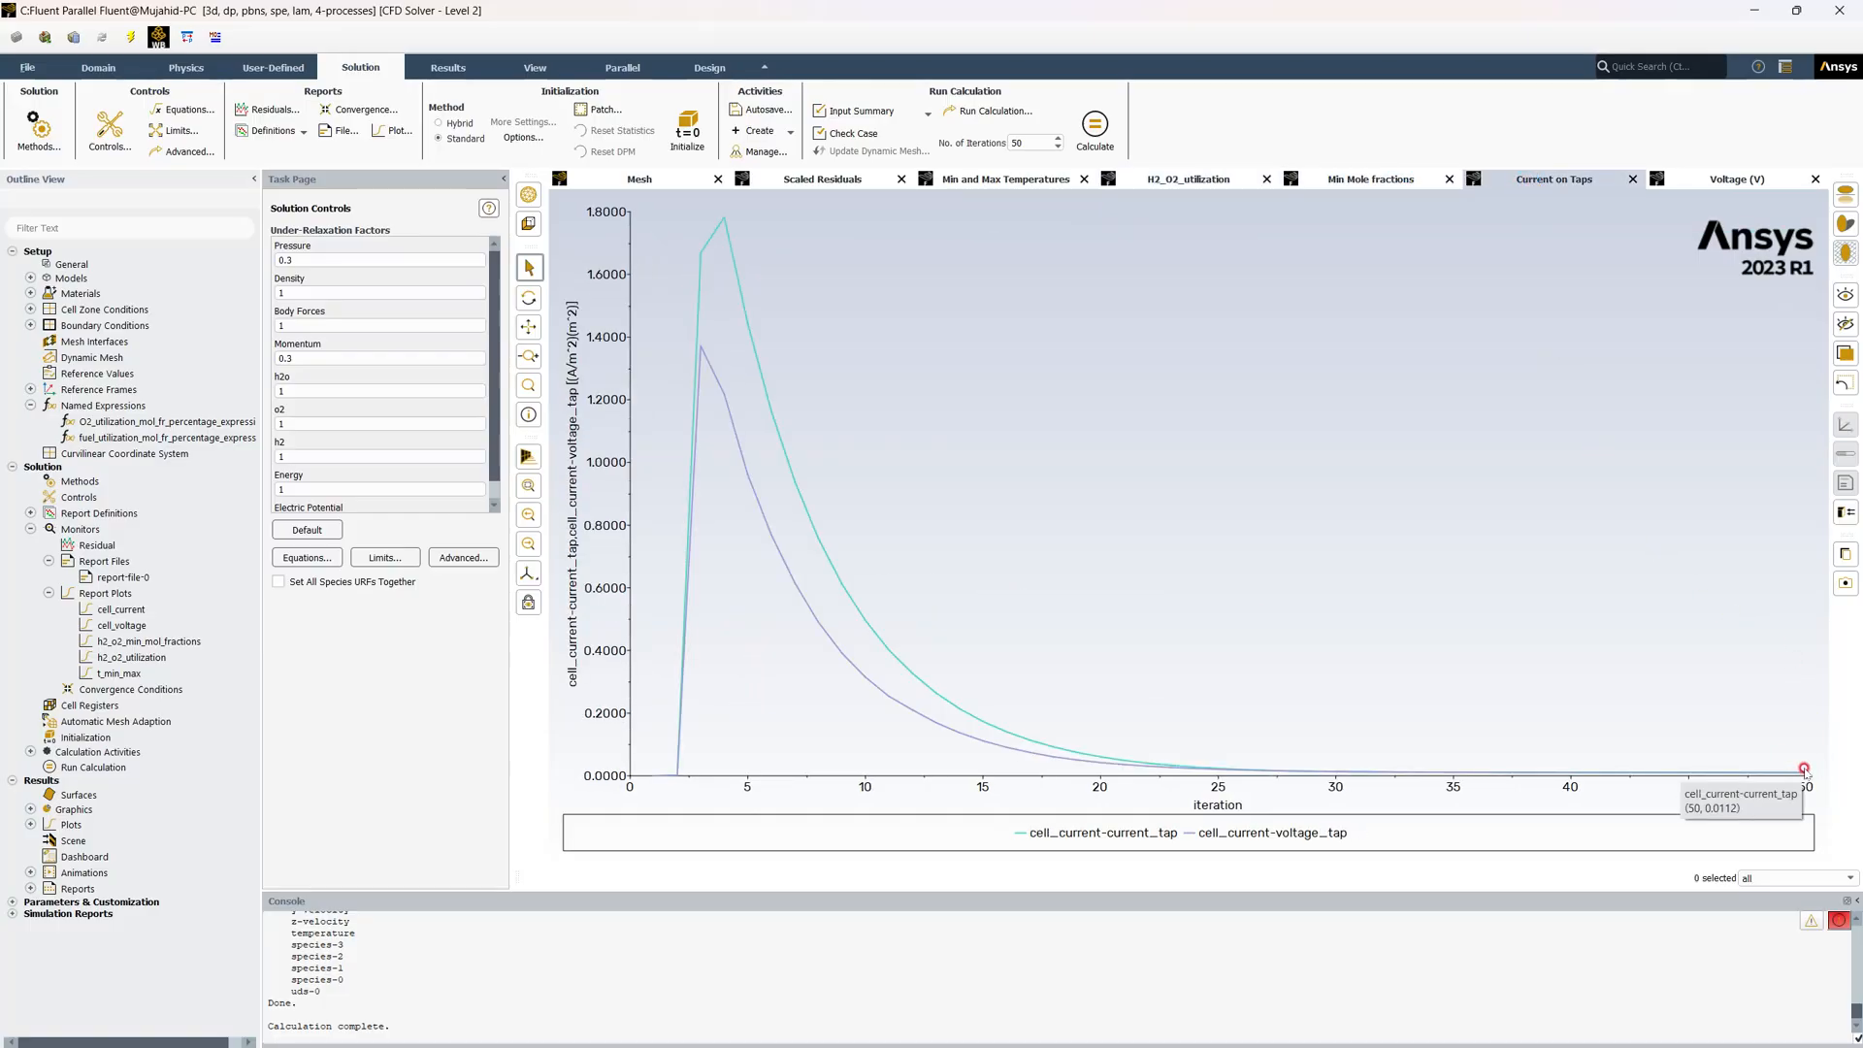
{"action": "left_click", "coordinate": [1715, 178]}
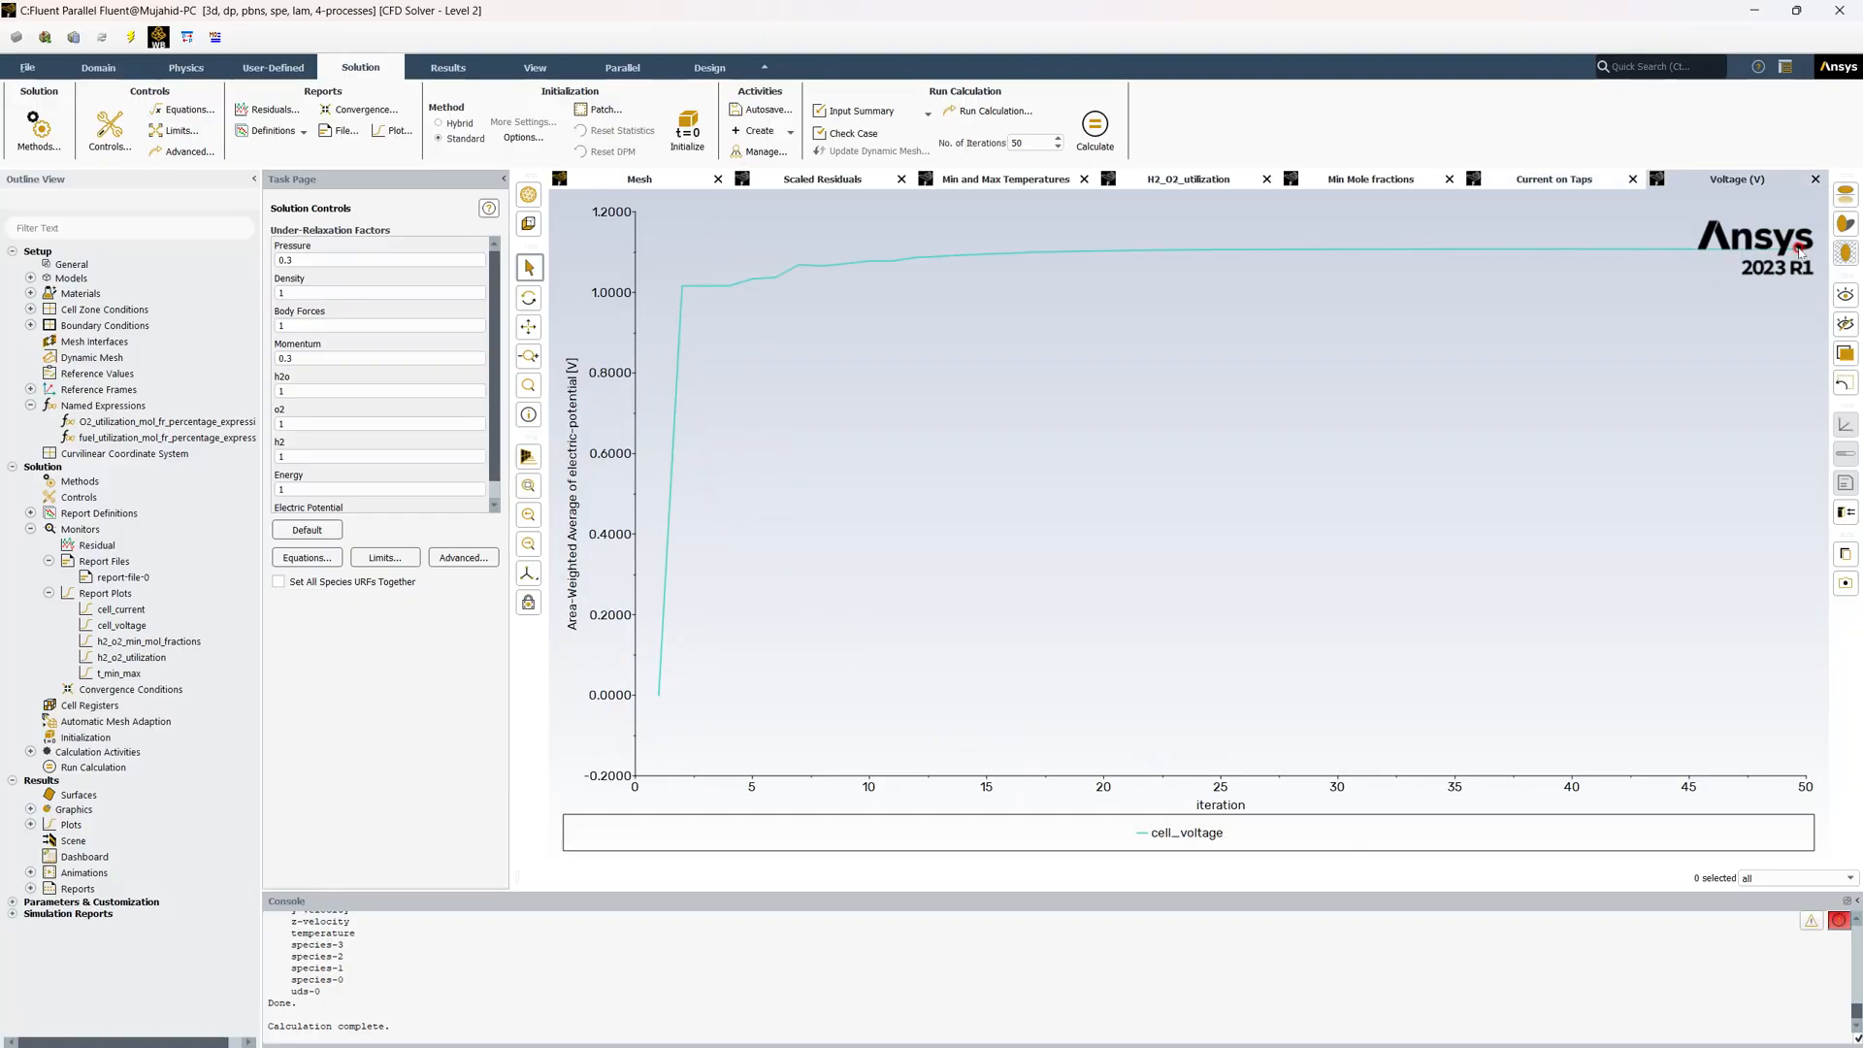
{"action": "mouse_move", "coordinate": [1772, 255]}
Set the Momentum under-relaxation factor to 0.7 and review the Current Under-Relaxation Factor in the SOFC model parameters
{"action": "left_click", "coordinate": [333, 356]}
{"action": "key", "text": "BackSpace"}
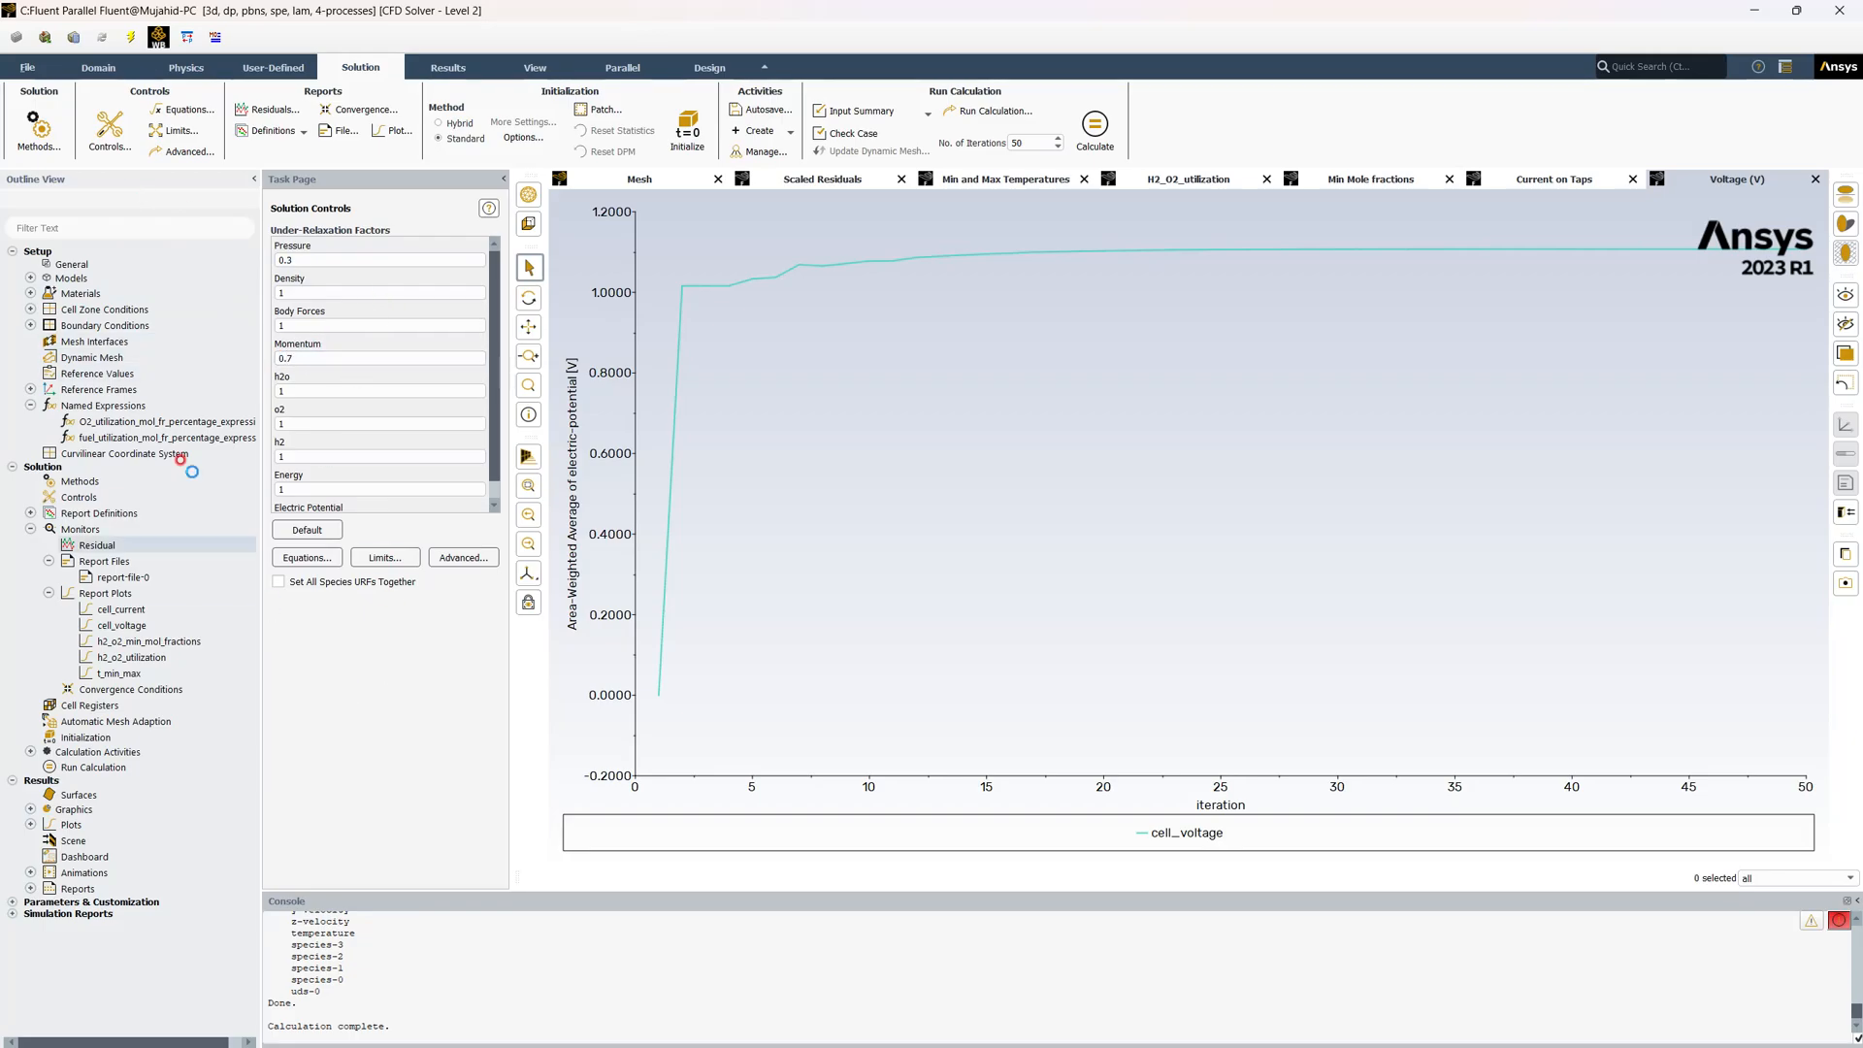
{"action": "left_click", "coordinate": [30, 277]}
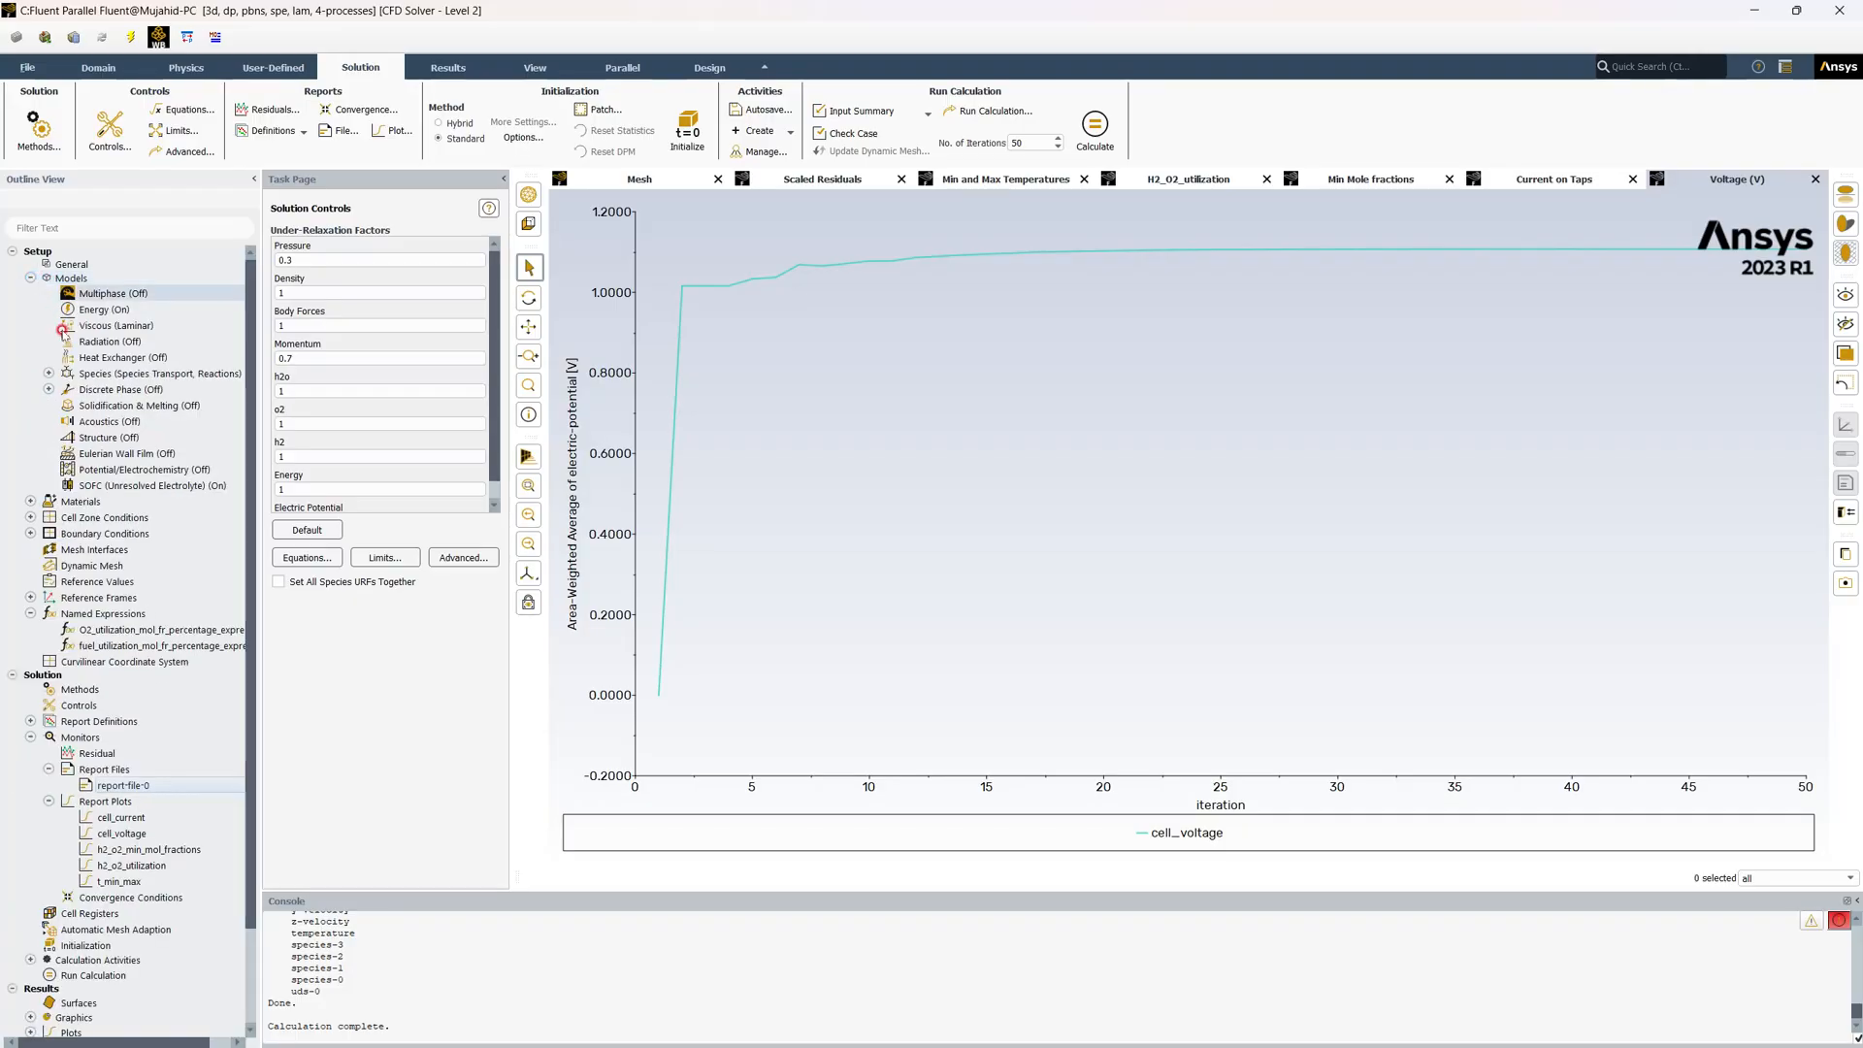
{"action": "double_click", "coordinate": [125, 483]}
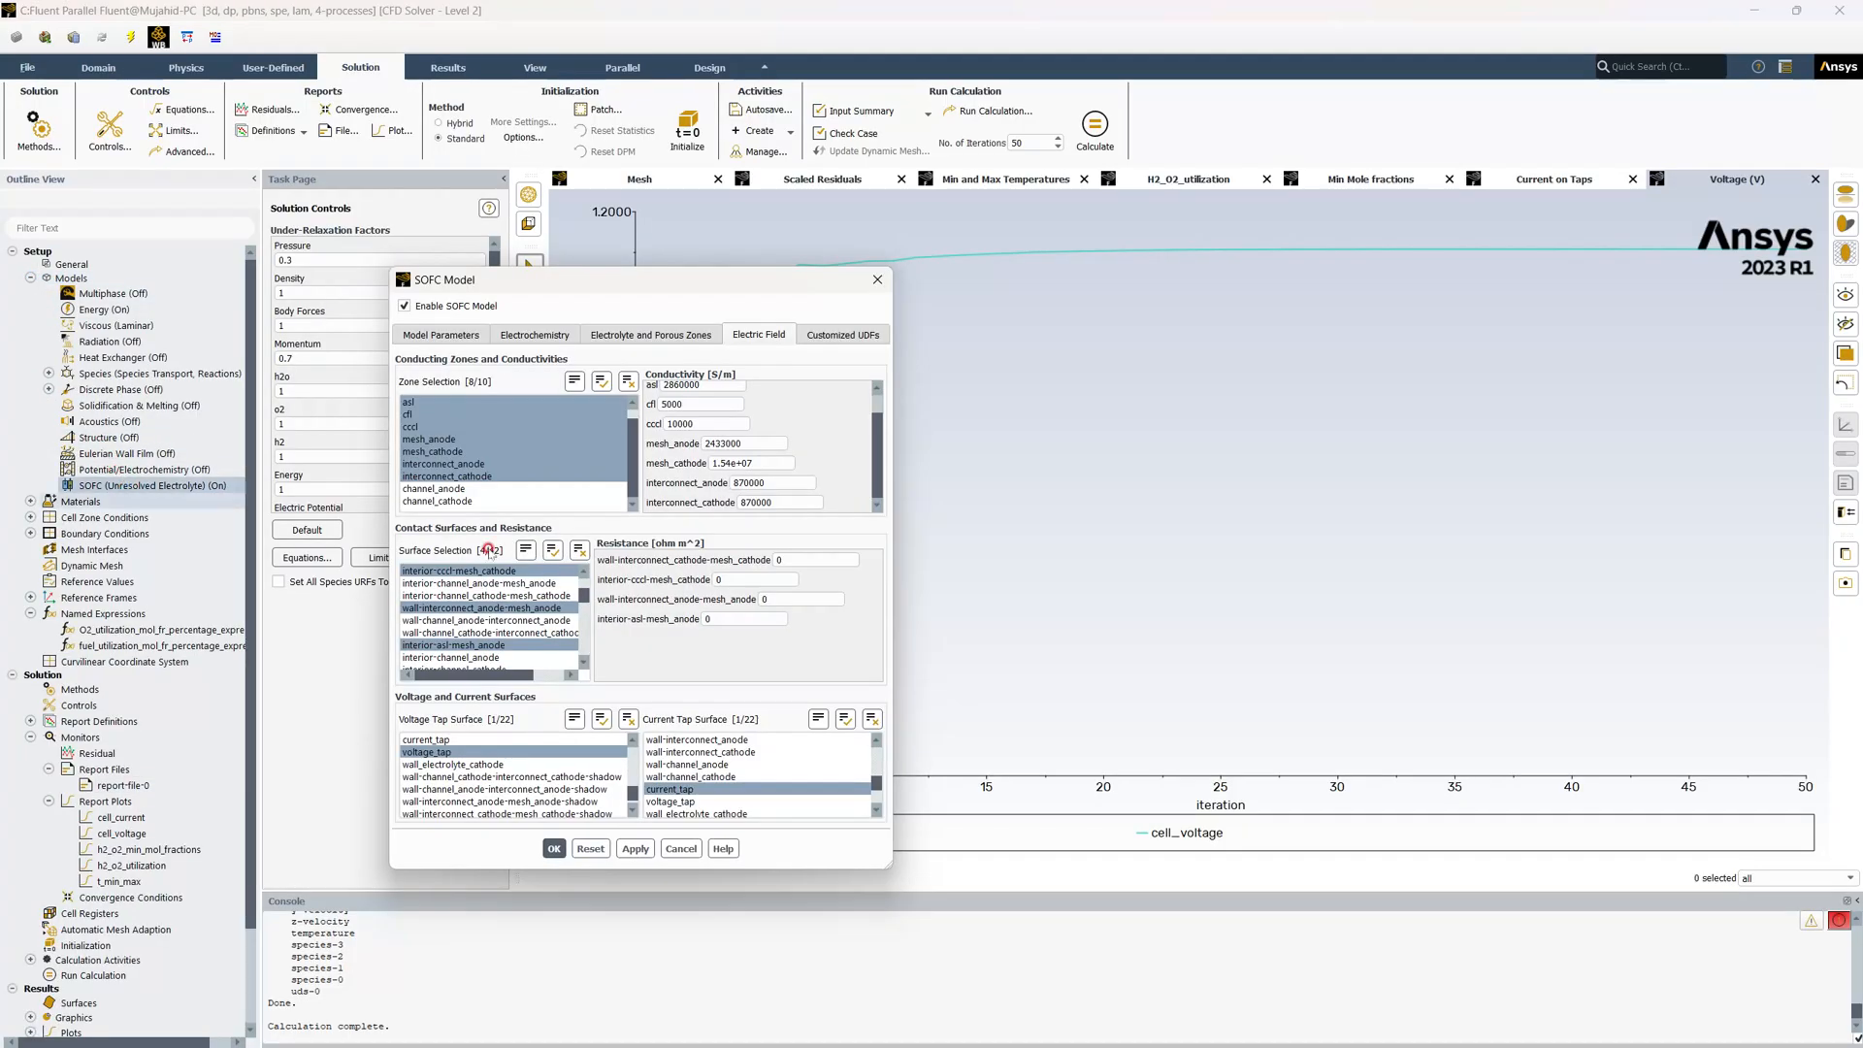
{"action": "left_click", "coordinate": [440, 334]}
{"action": "left_click", "coordinate": [574, 470]}
{"action": "left_click_drag", "start_coordinate": [573, 470], "coordinate": [434, 458]}
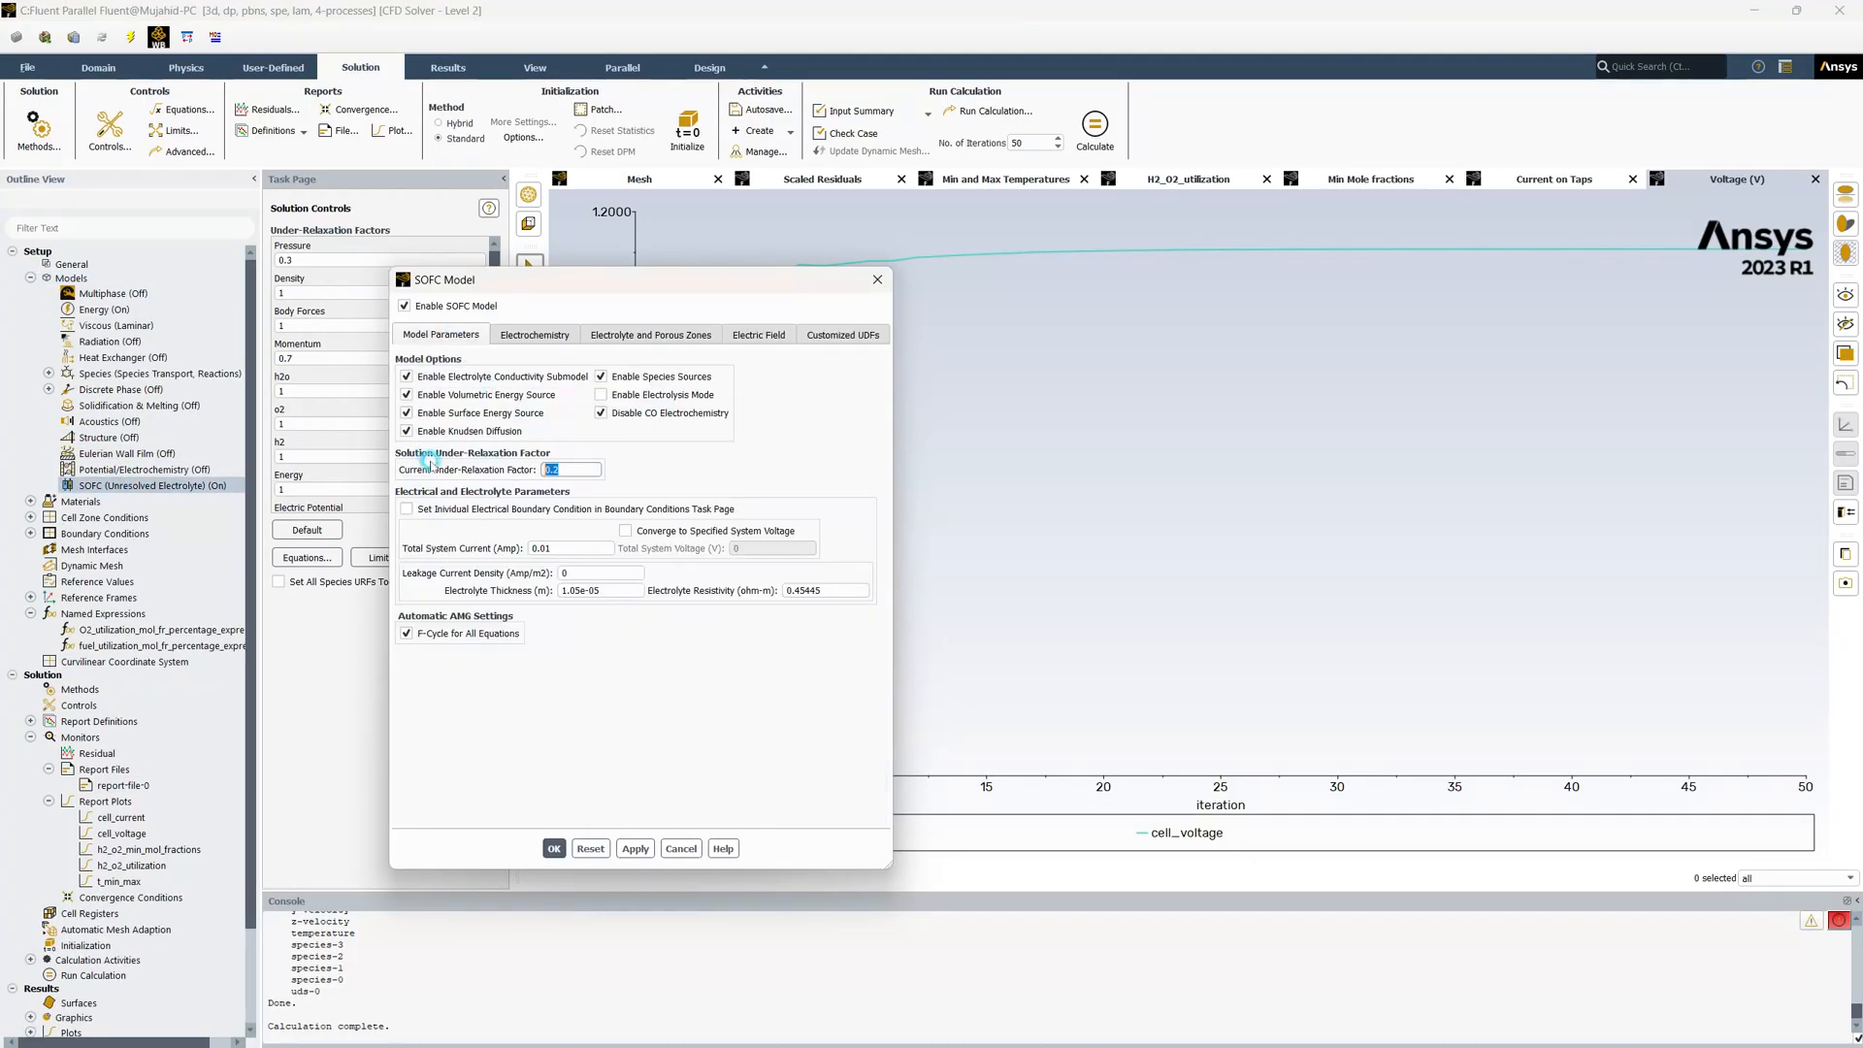
{"action": "left_click", "coordinate": [553, 848]}
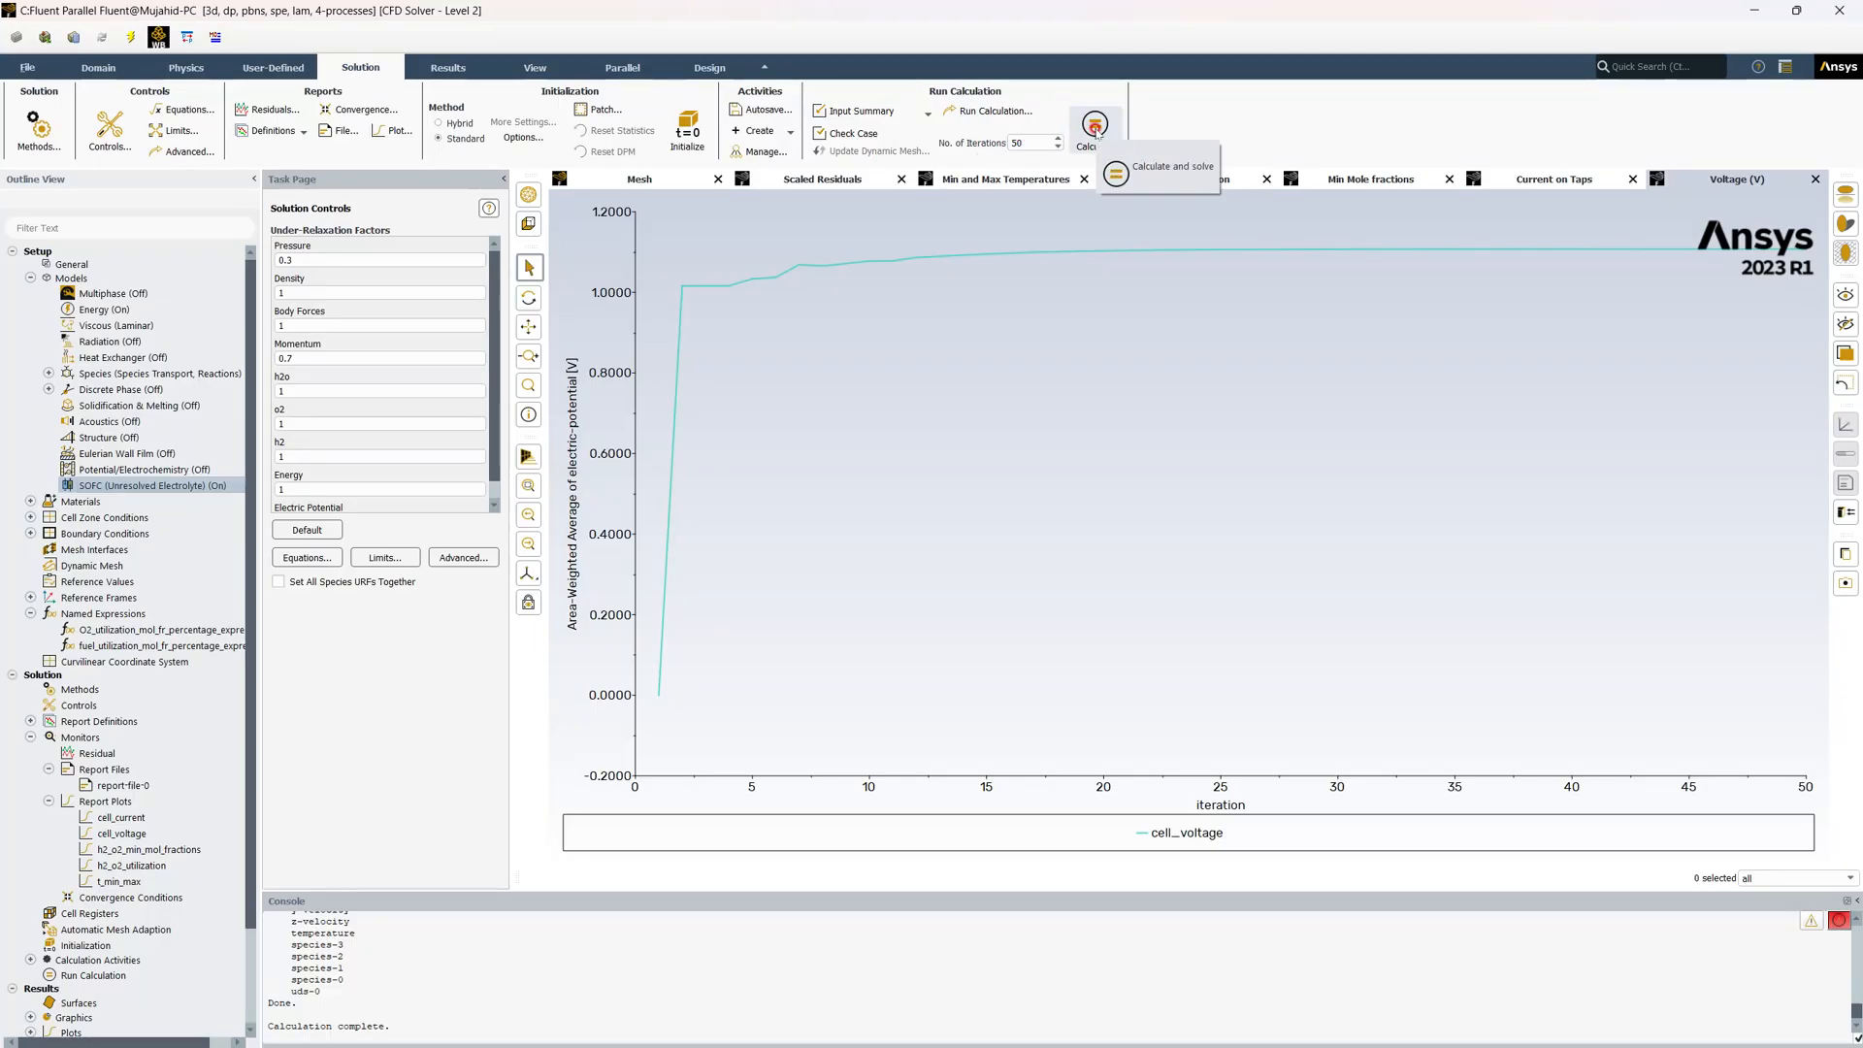
Run the calculation for another 50 iterations, using the changes for the current calculation only, and dismiss the completion notice
{"action": "left_click", "coordinate": [1095, 126]}
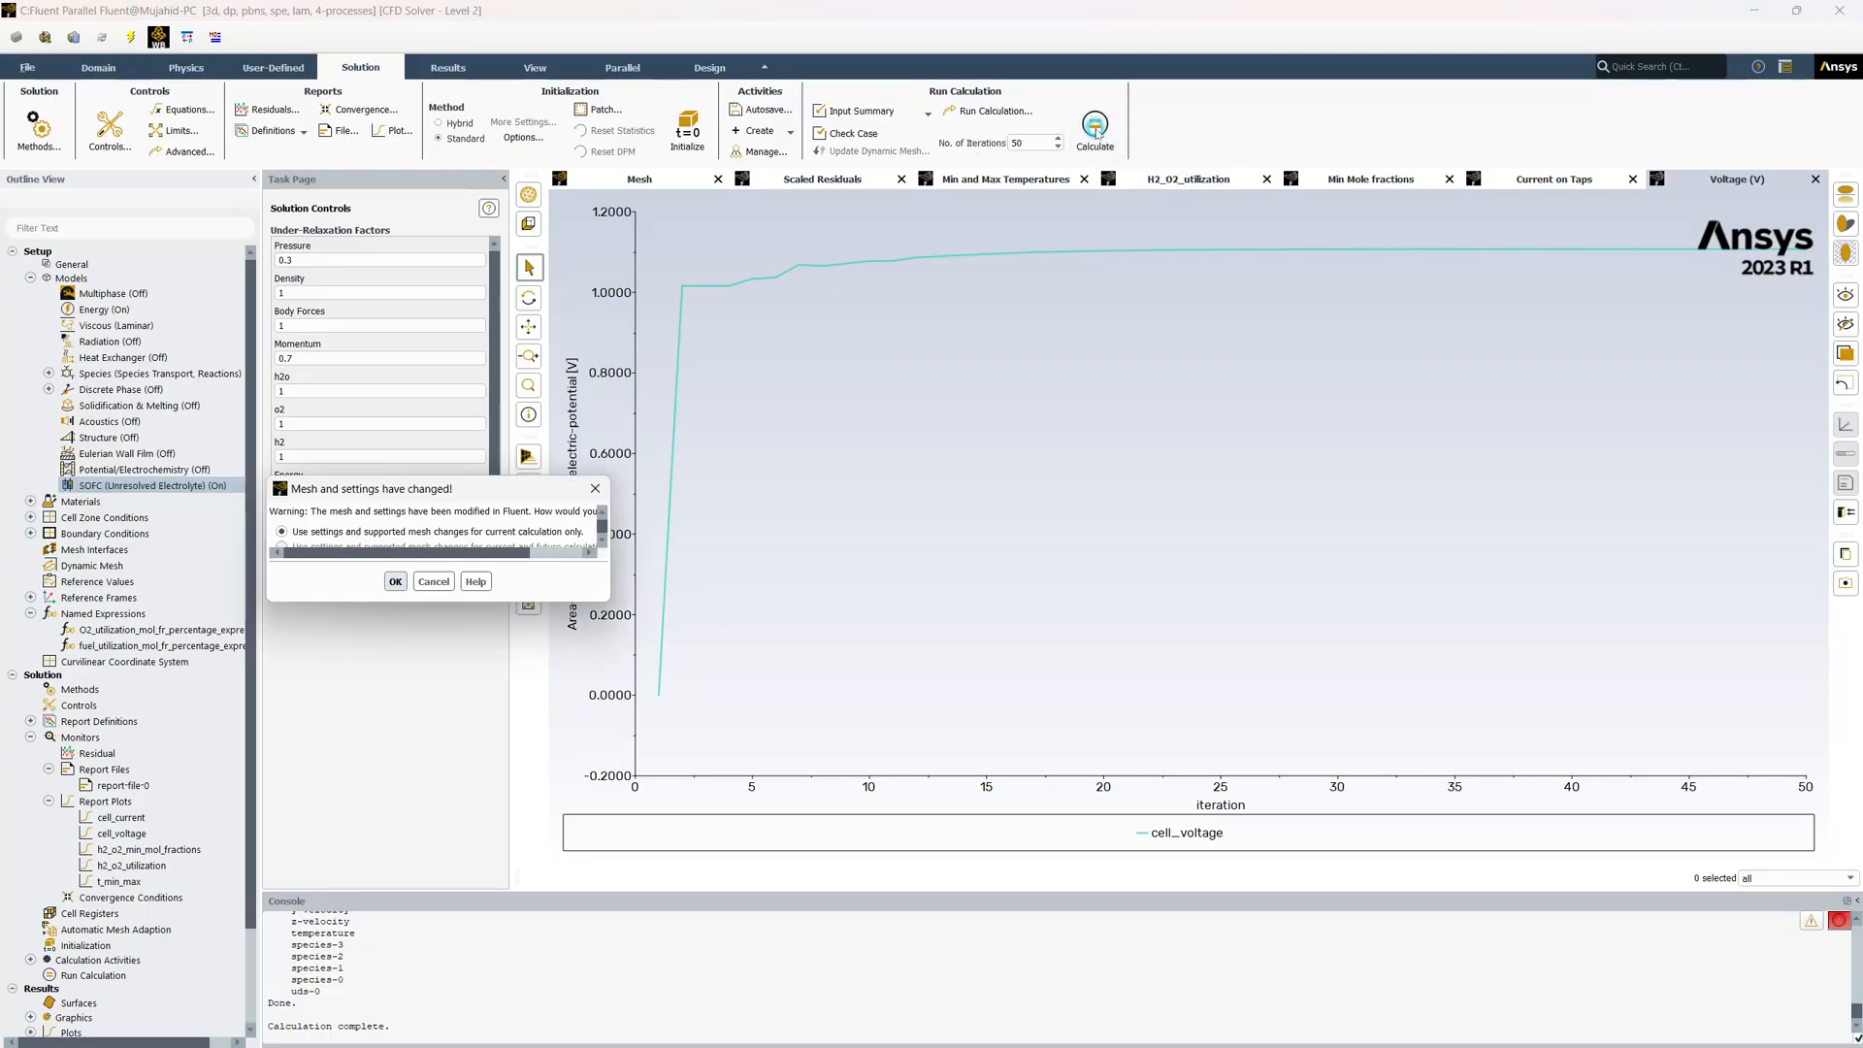
{"action": "left_click", "coordinate": [395, 581]}
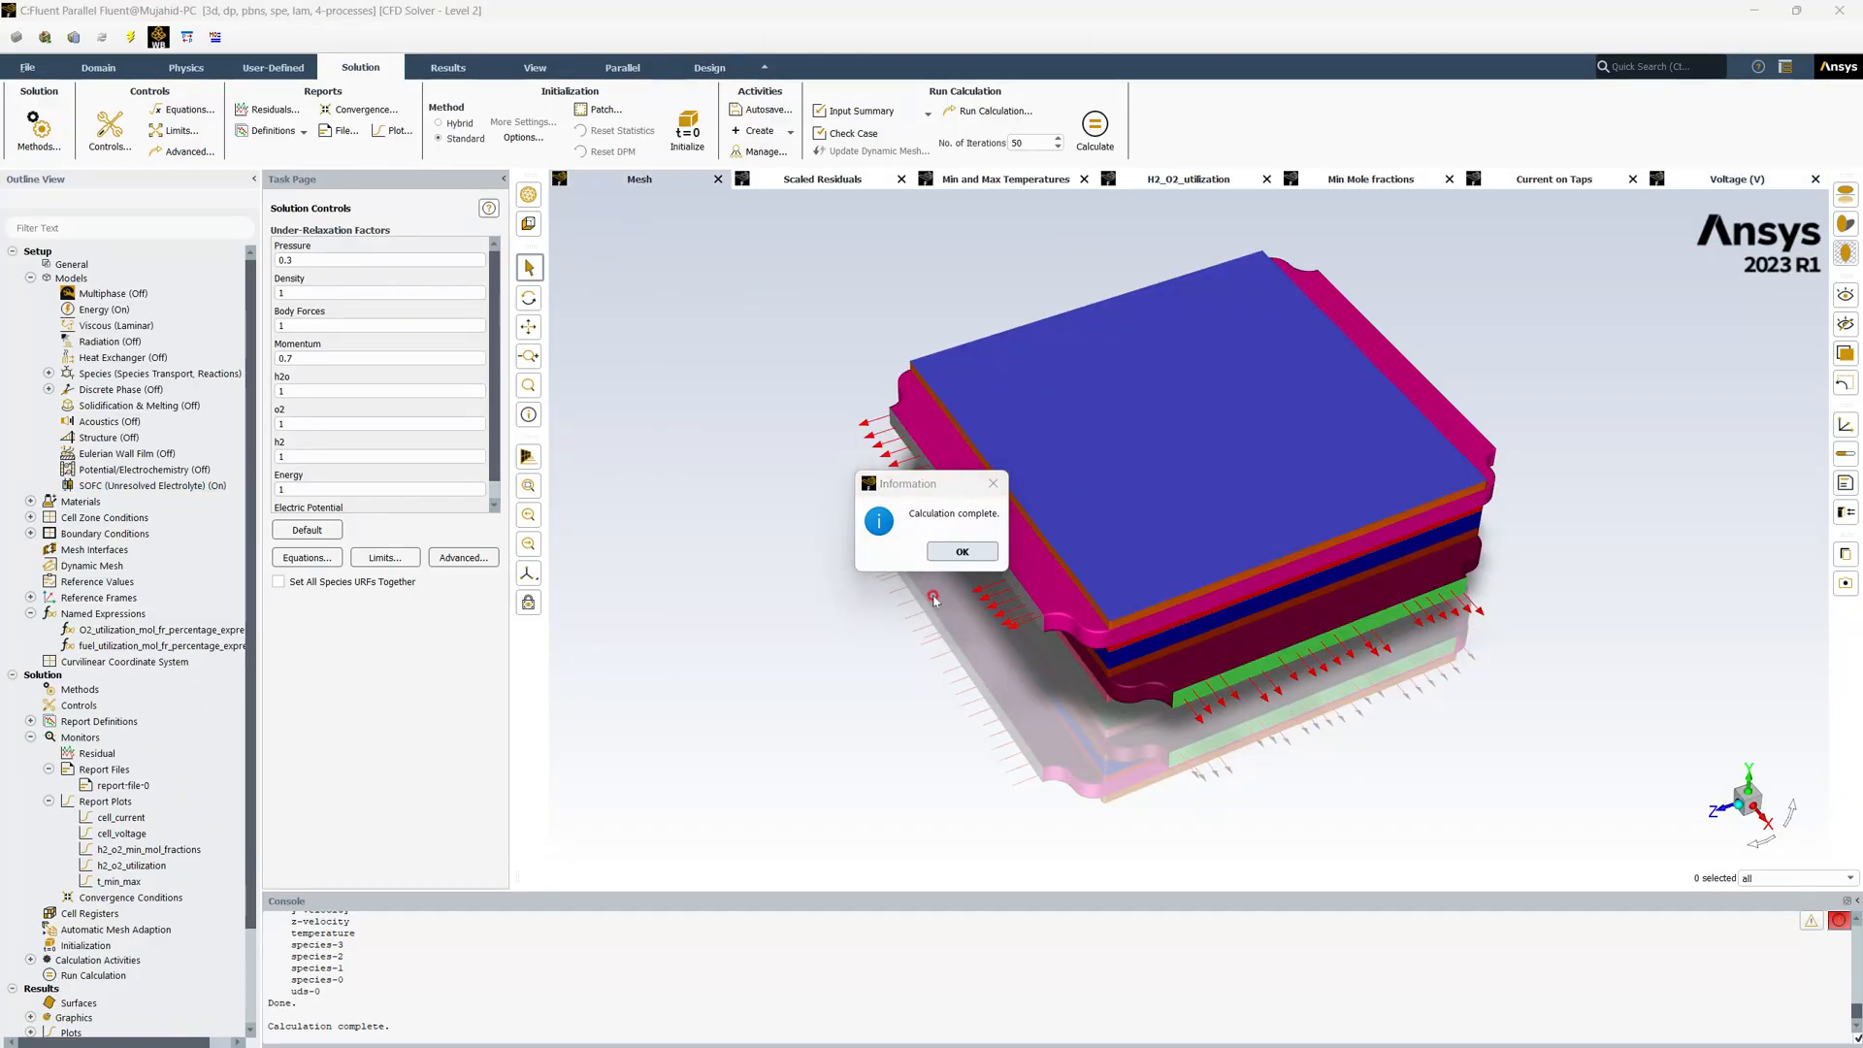
{"action": "left_click", "coordinate": [943, 549]}
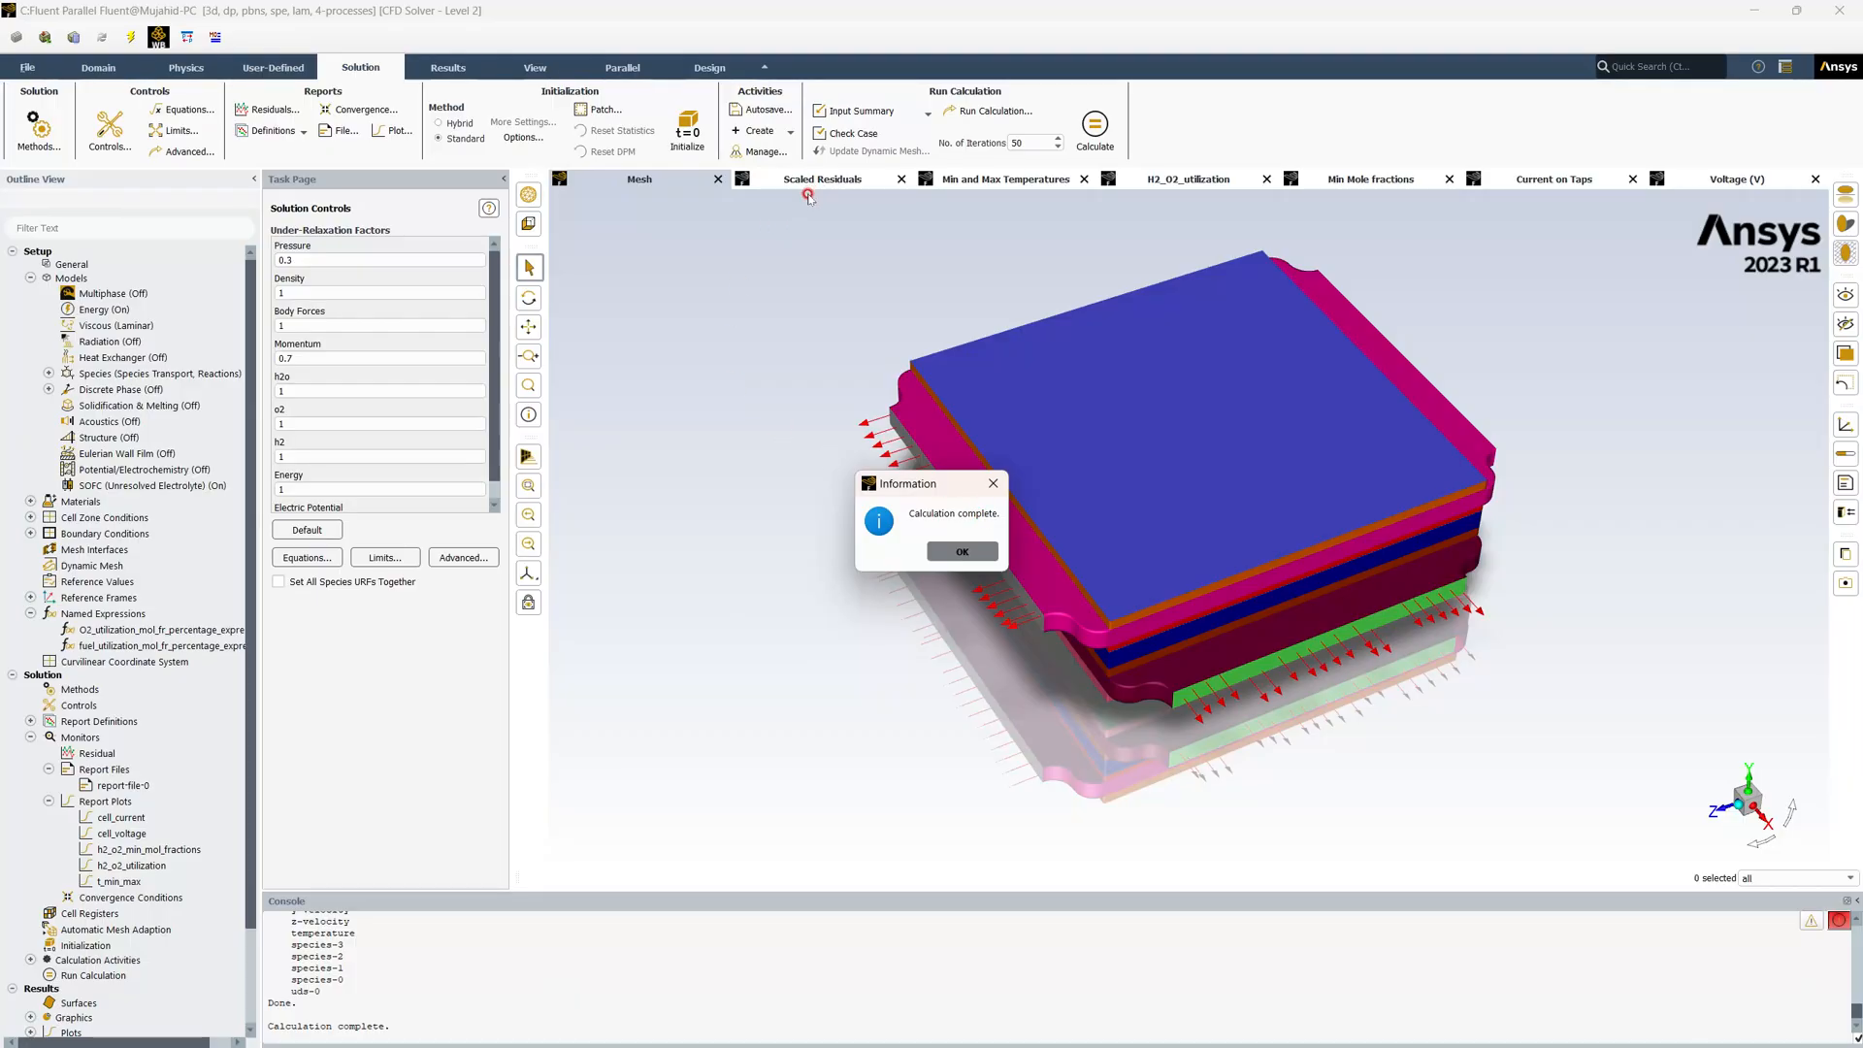
{"action": "left_click", "coordinate": [960, 552]}
Examine the Scaled Residuals and the Min and Max Temperatures plots after the additional iterations
{"action": "left_click", "coordinate": [811, 179]}
{"action": "mouse_move", "coordinate": [1369, 420]}
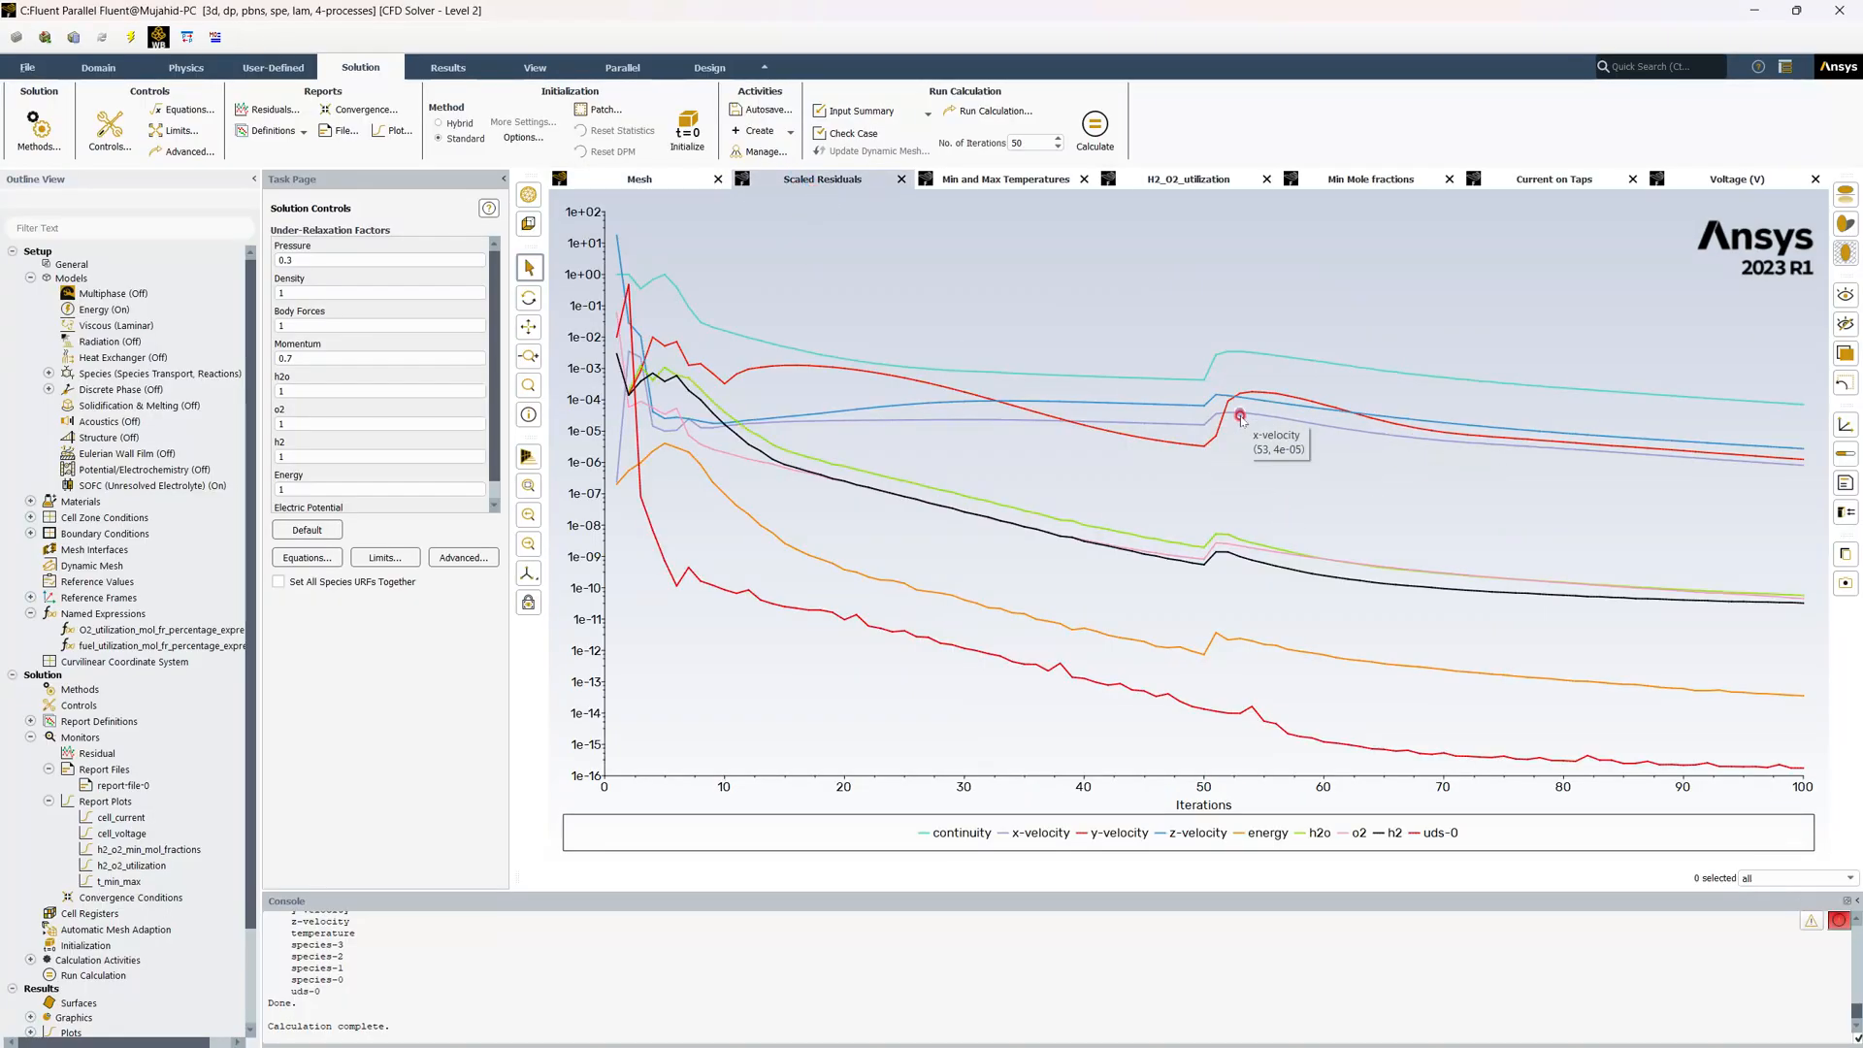
{"action": "mouse_move", "coordinate": [1803, 405]}
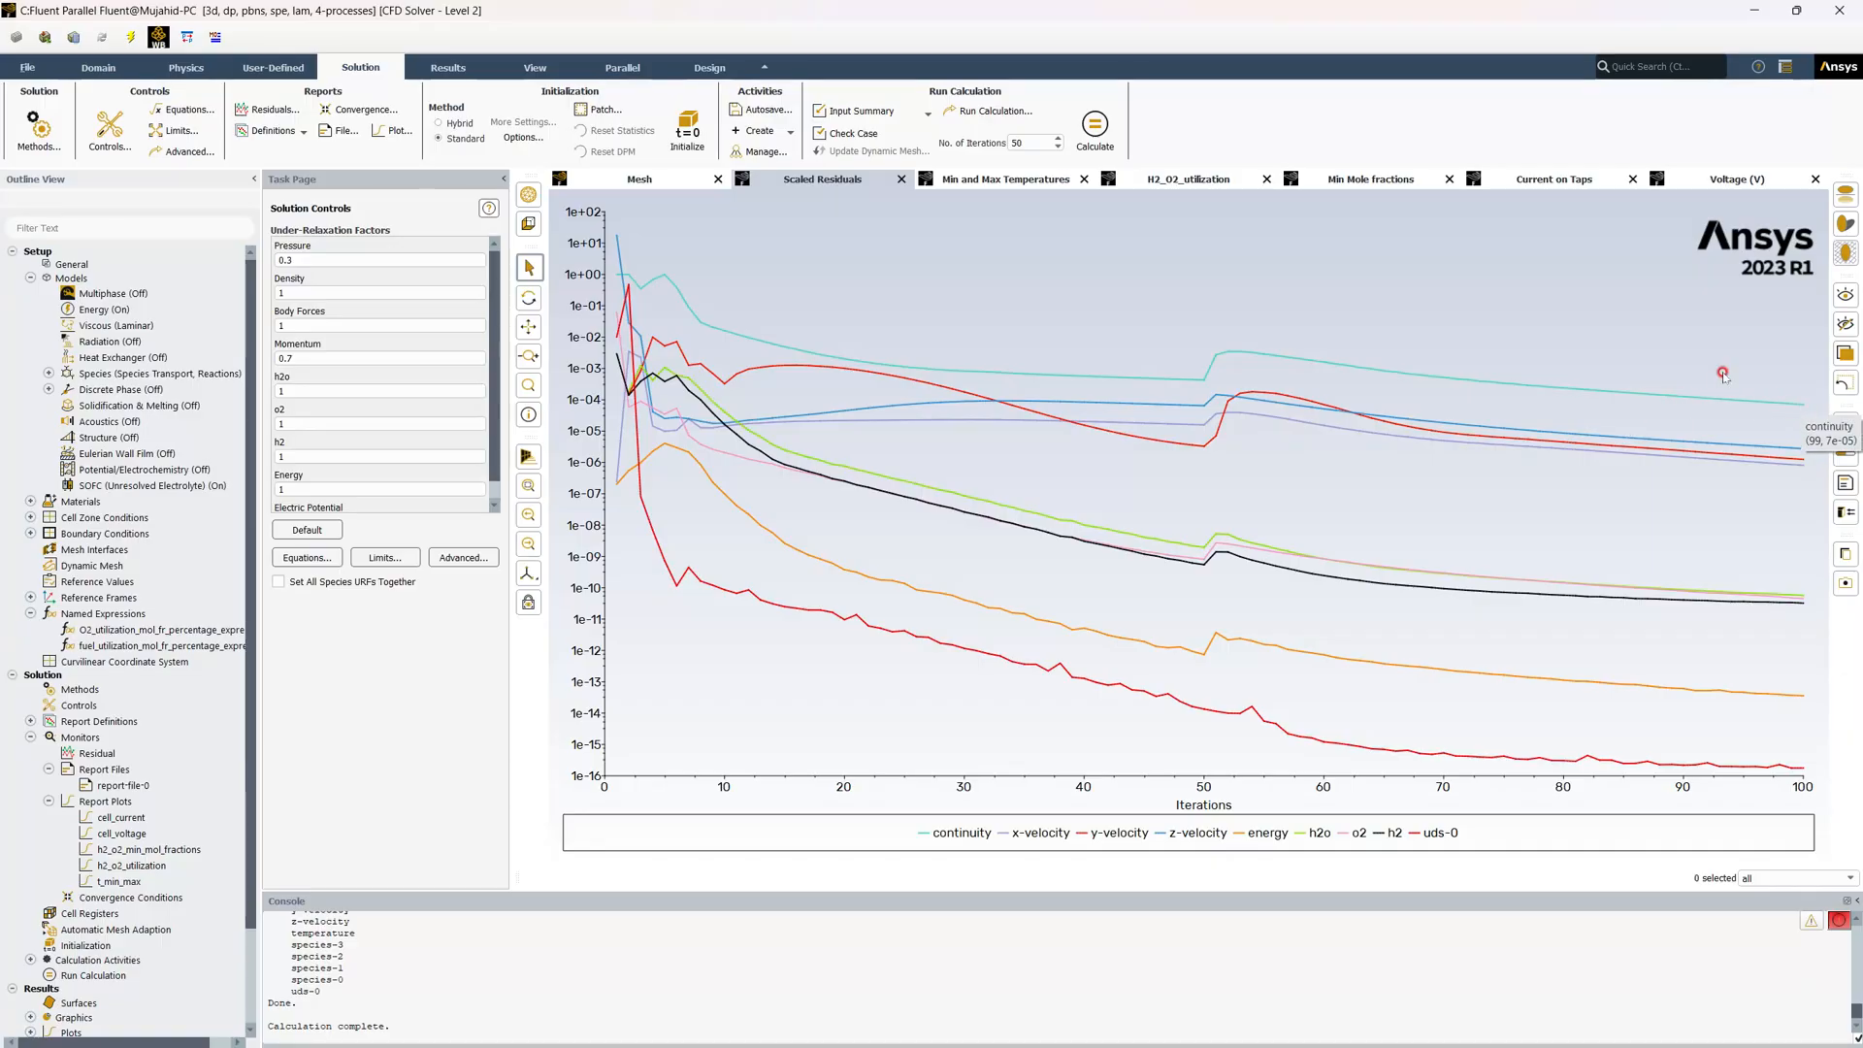
{"action": "left_click", "coordinate": [1024, 184]}
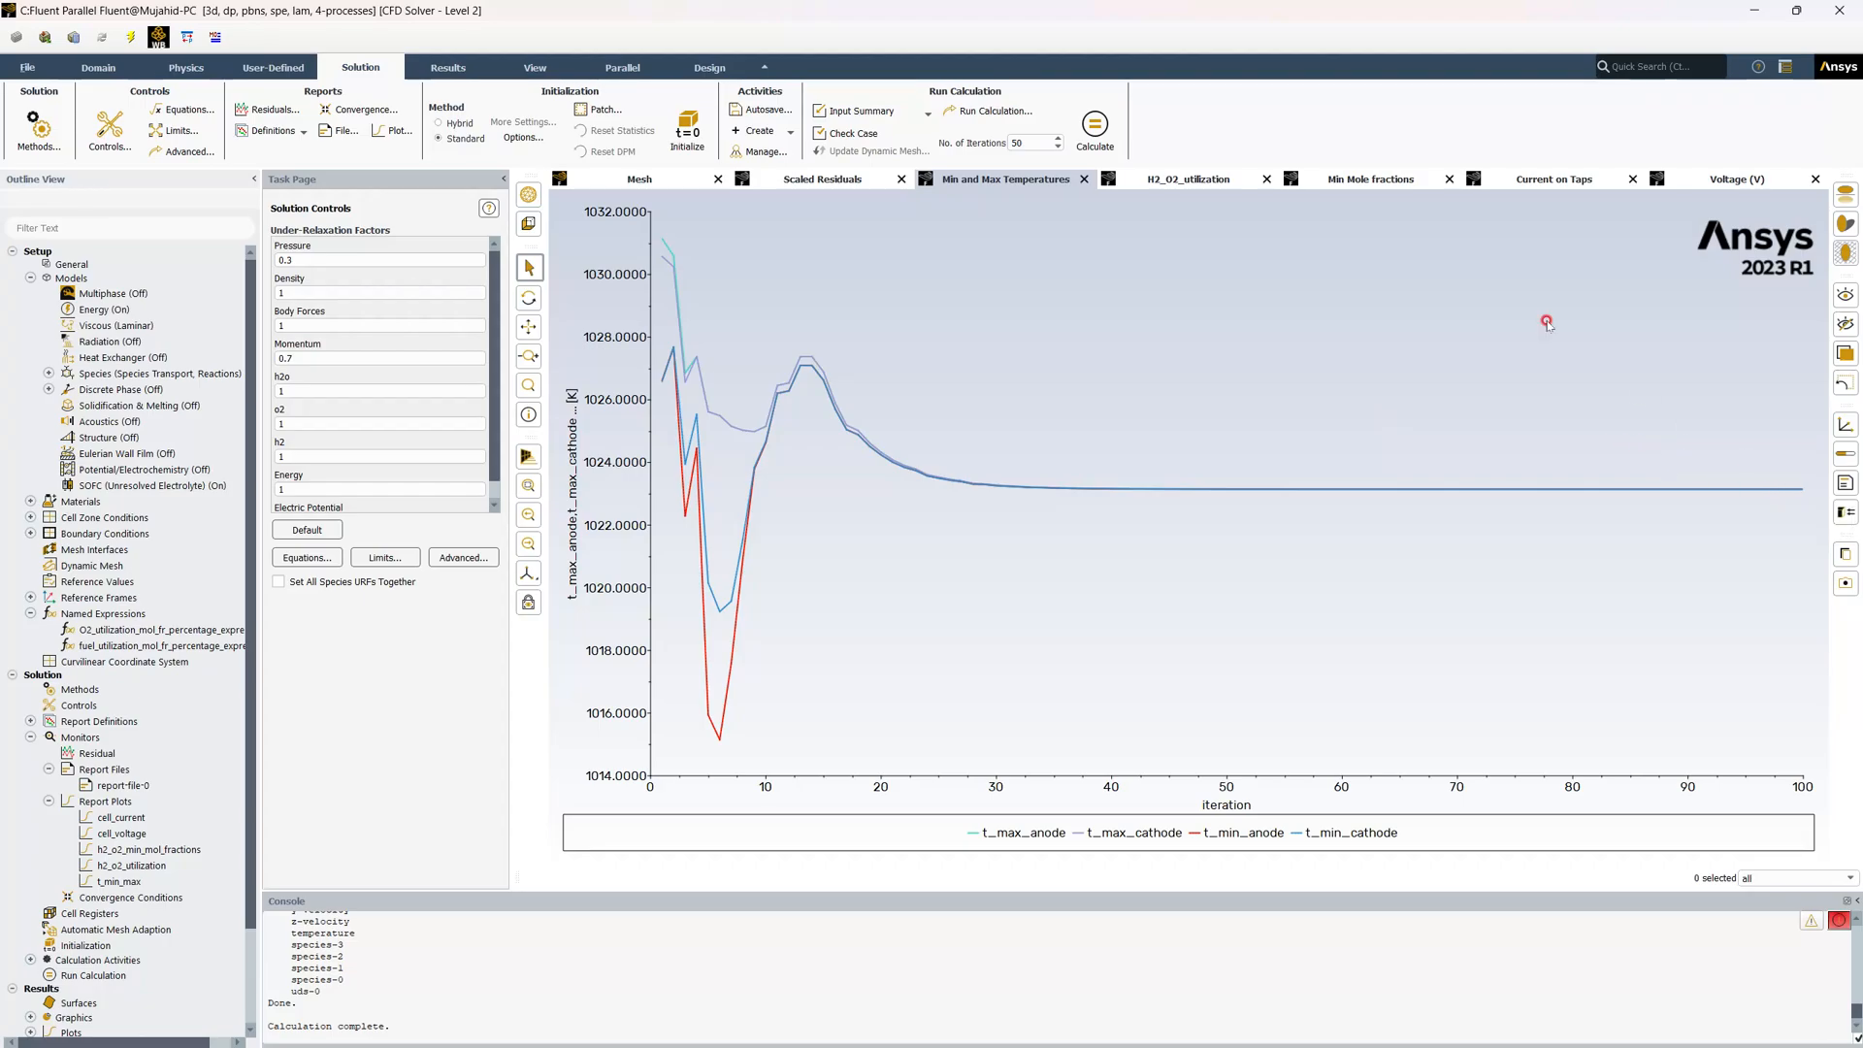
Examine the Voltage, Current on Taps and Min Mole fractions plots for convergence over the final iterations
{"action": "left_click", "coordinate": [1758, 182]}
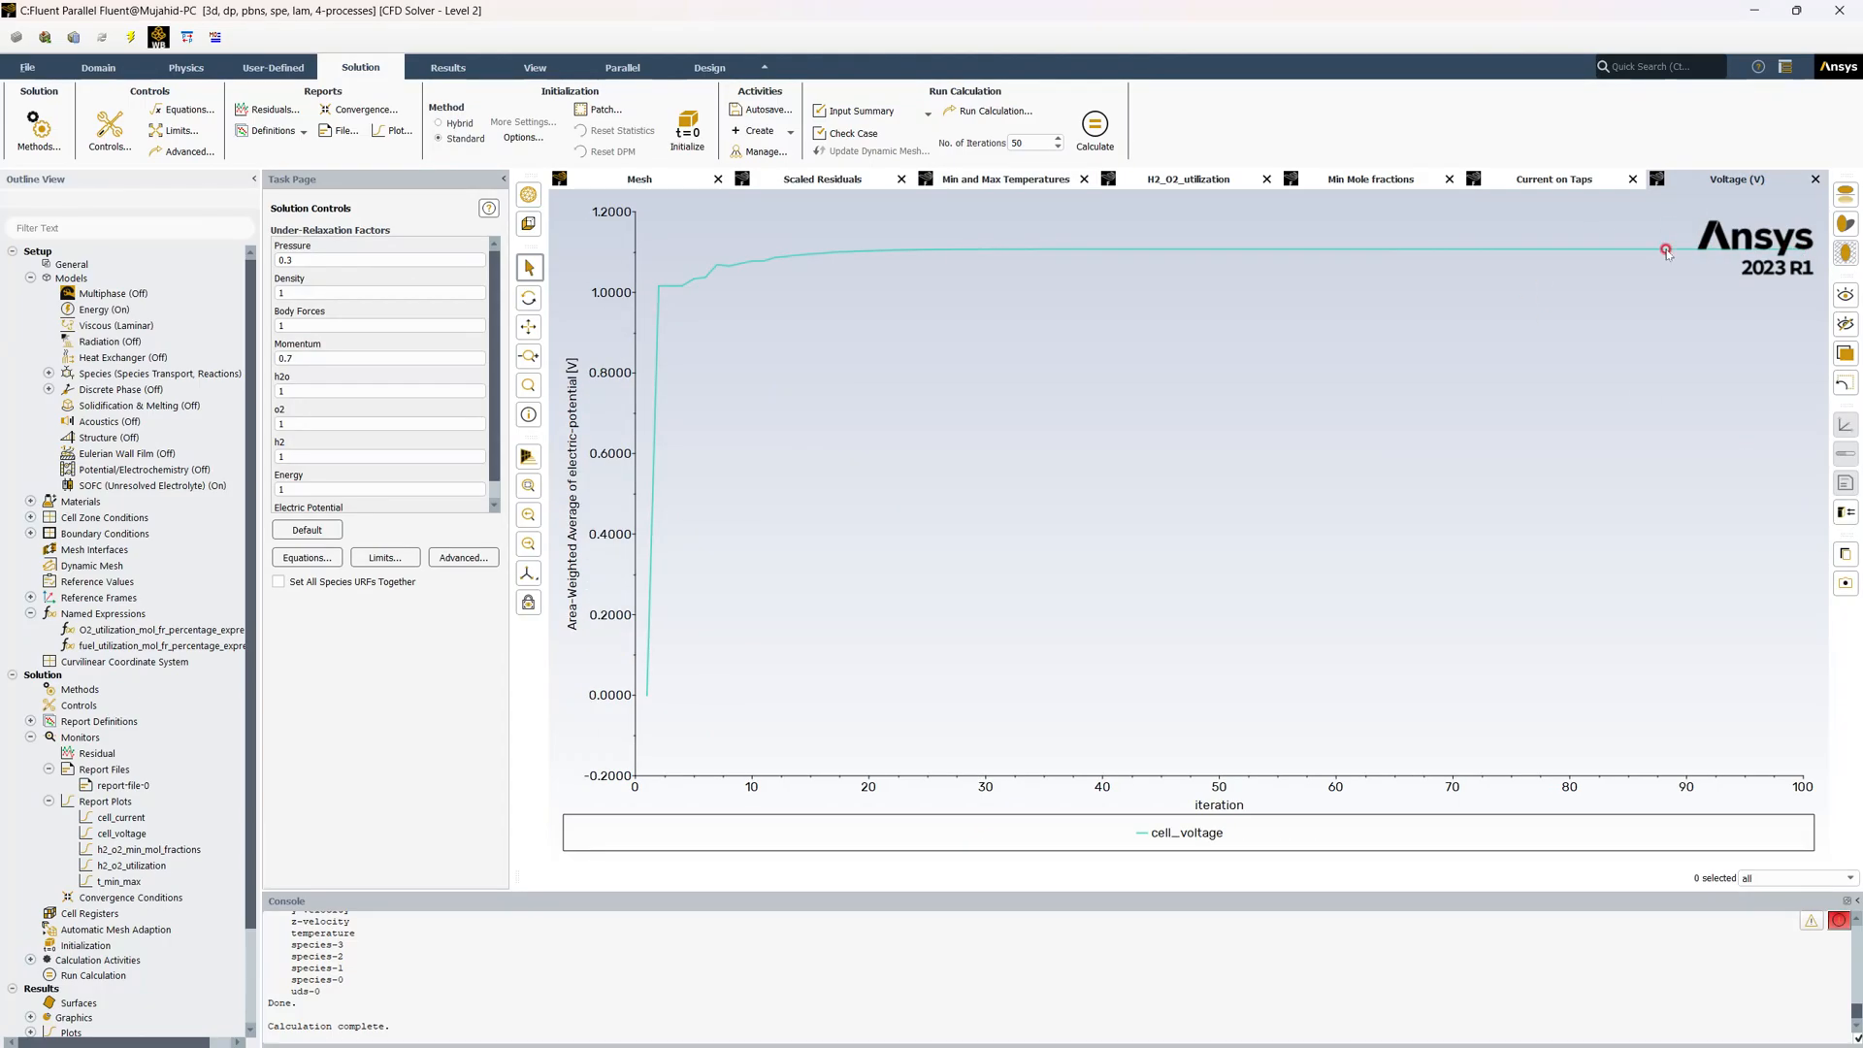
{"action": "mouse_move", "coordinate": [1652, 251]}
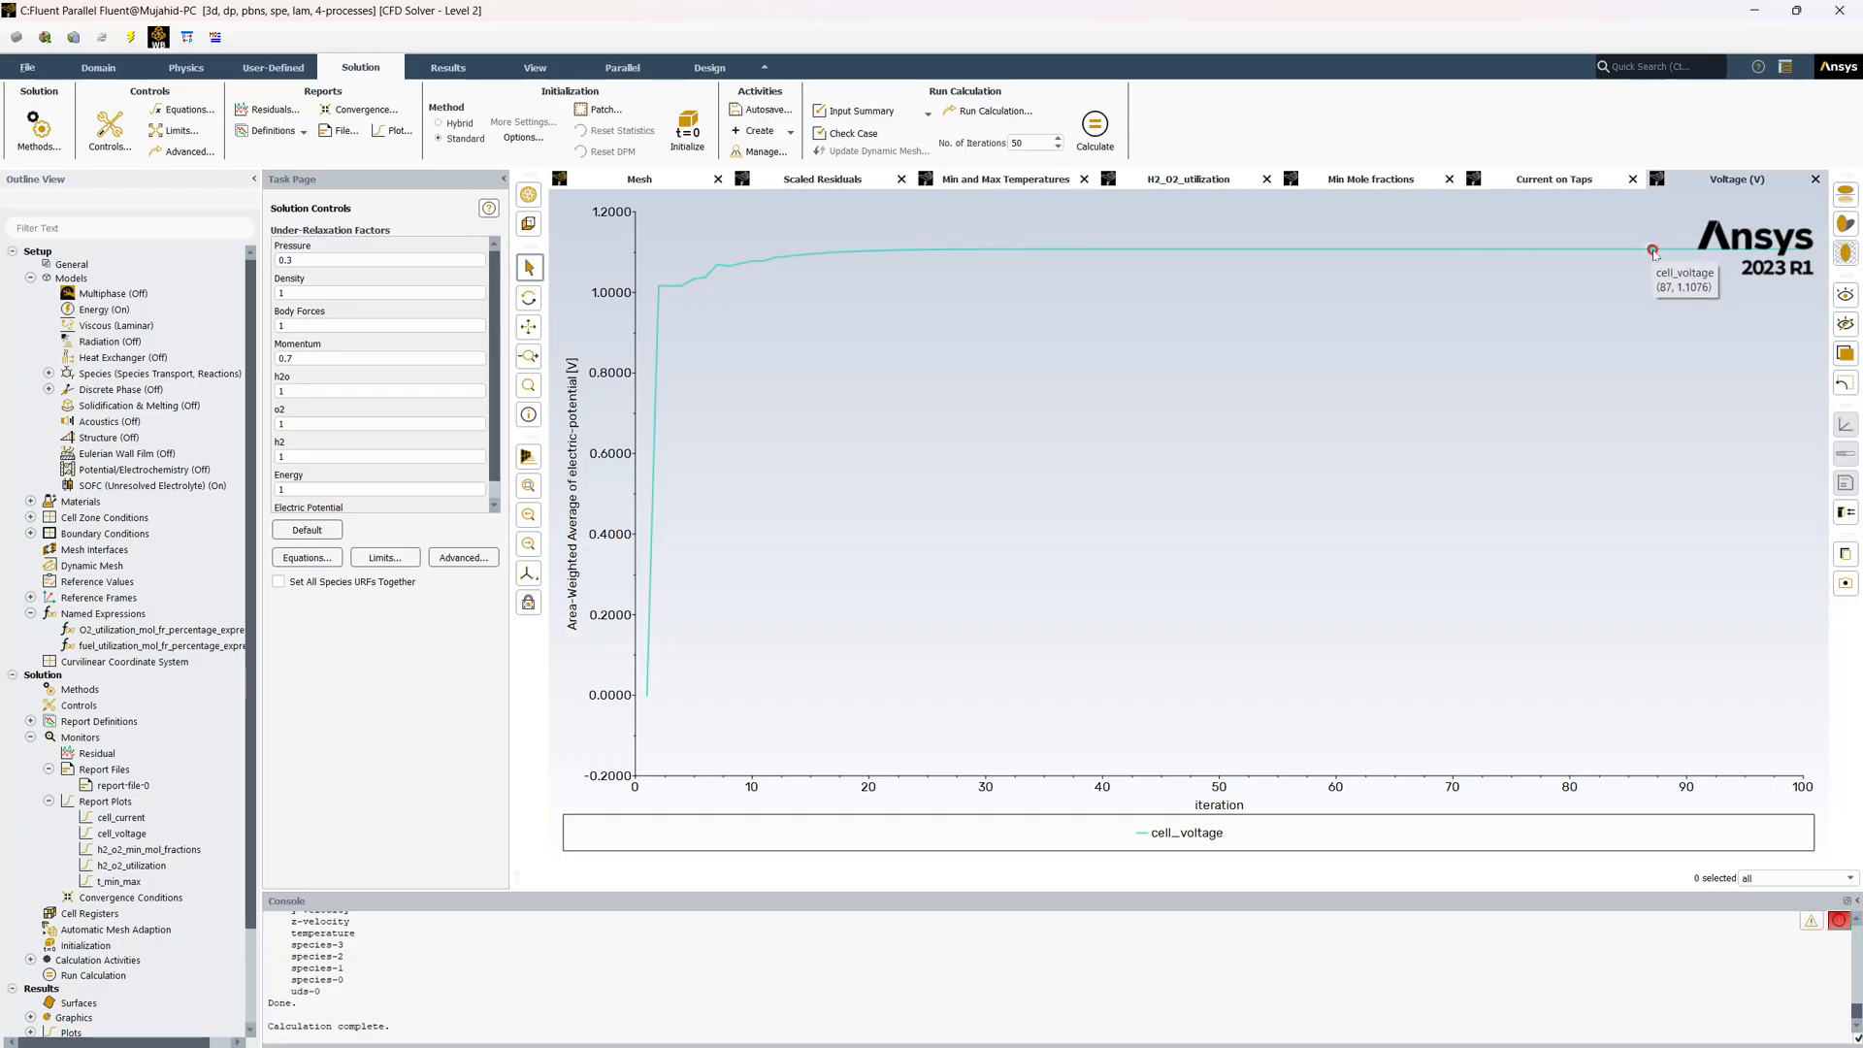
{"action": "left_click", "coordinate": [1560, 184]}
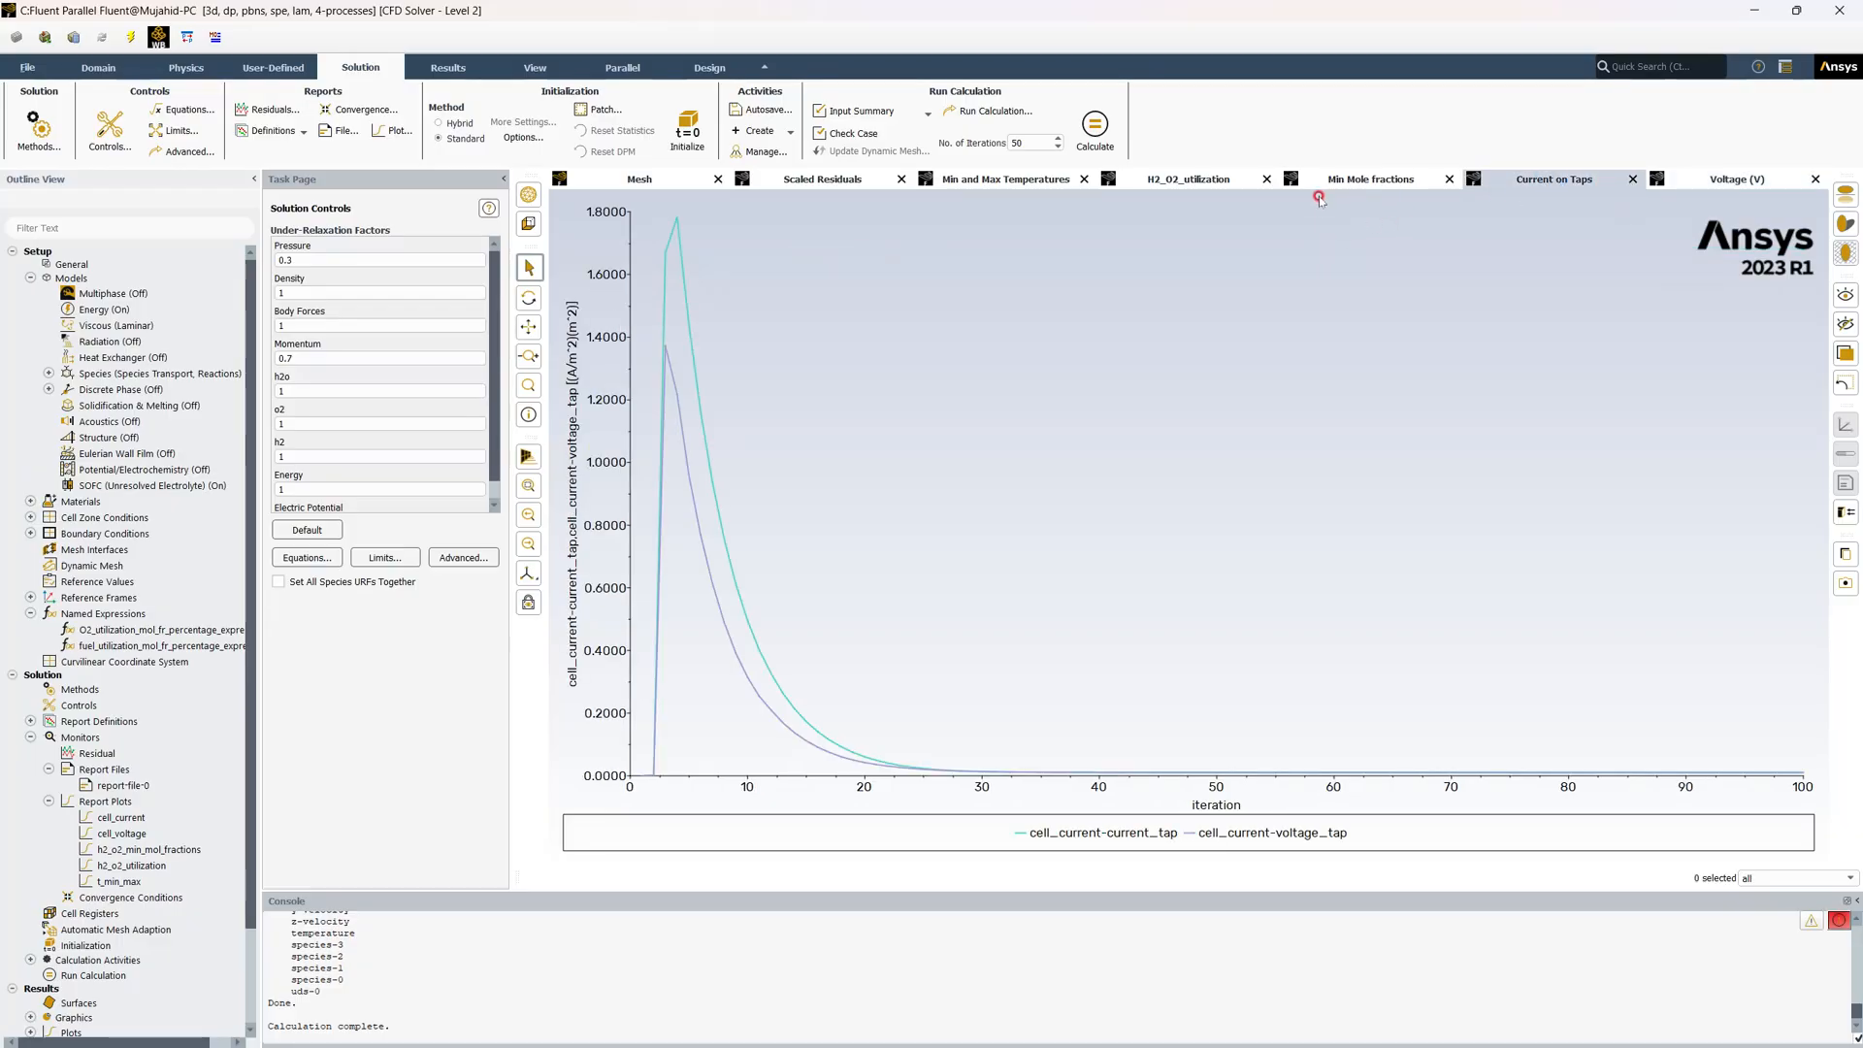
{"action": "left_click", "coordinate": [1365, 180]}
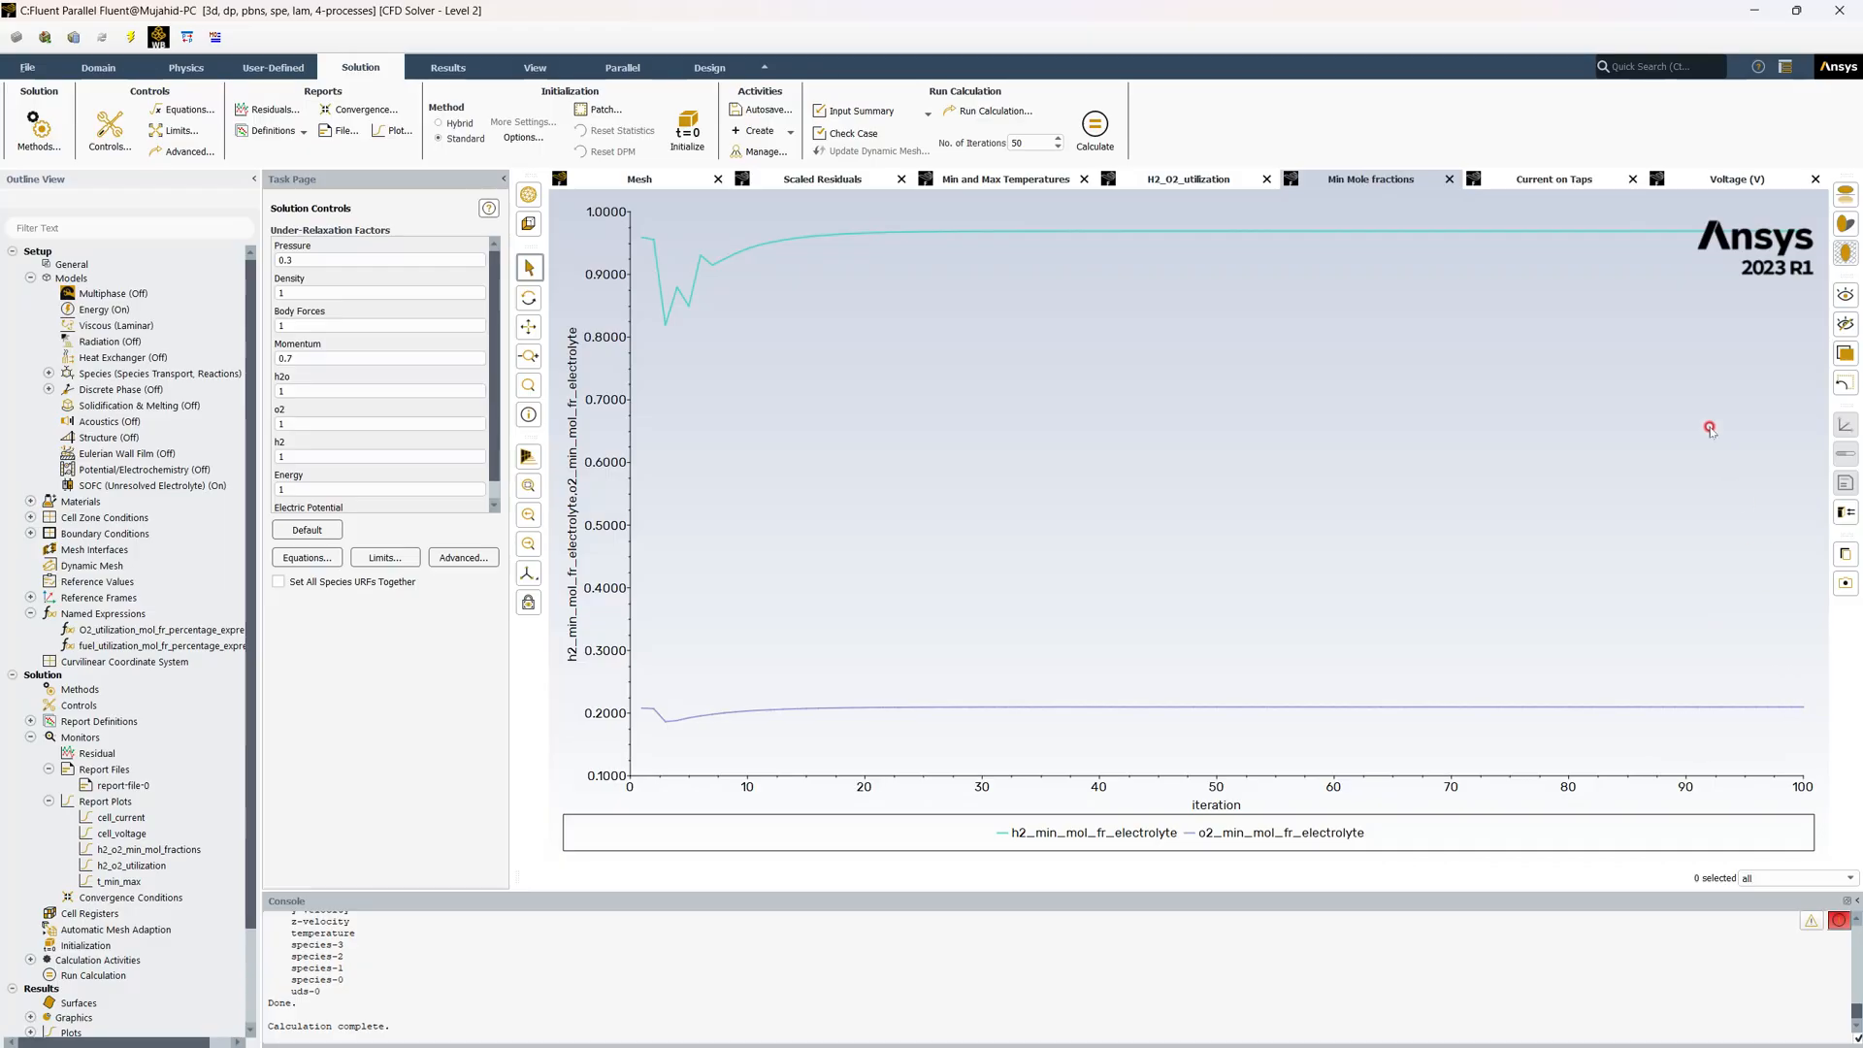
{"action": "mouse_move", "coordinate": [1671, 233]}
Save the project with the calculated results and return from Workbench to the Fluent window
{"action": "left_click", "coordinate": [27, 68]}
{"action": "left_click", "coordinate": [35, 122]}
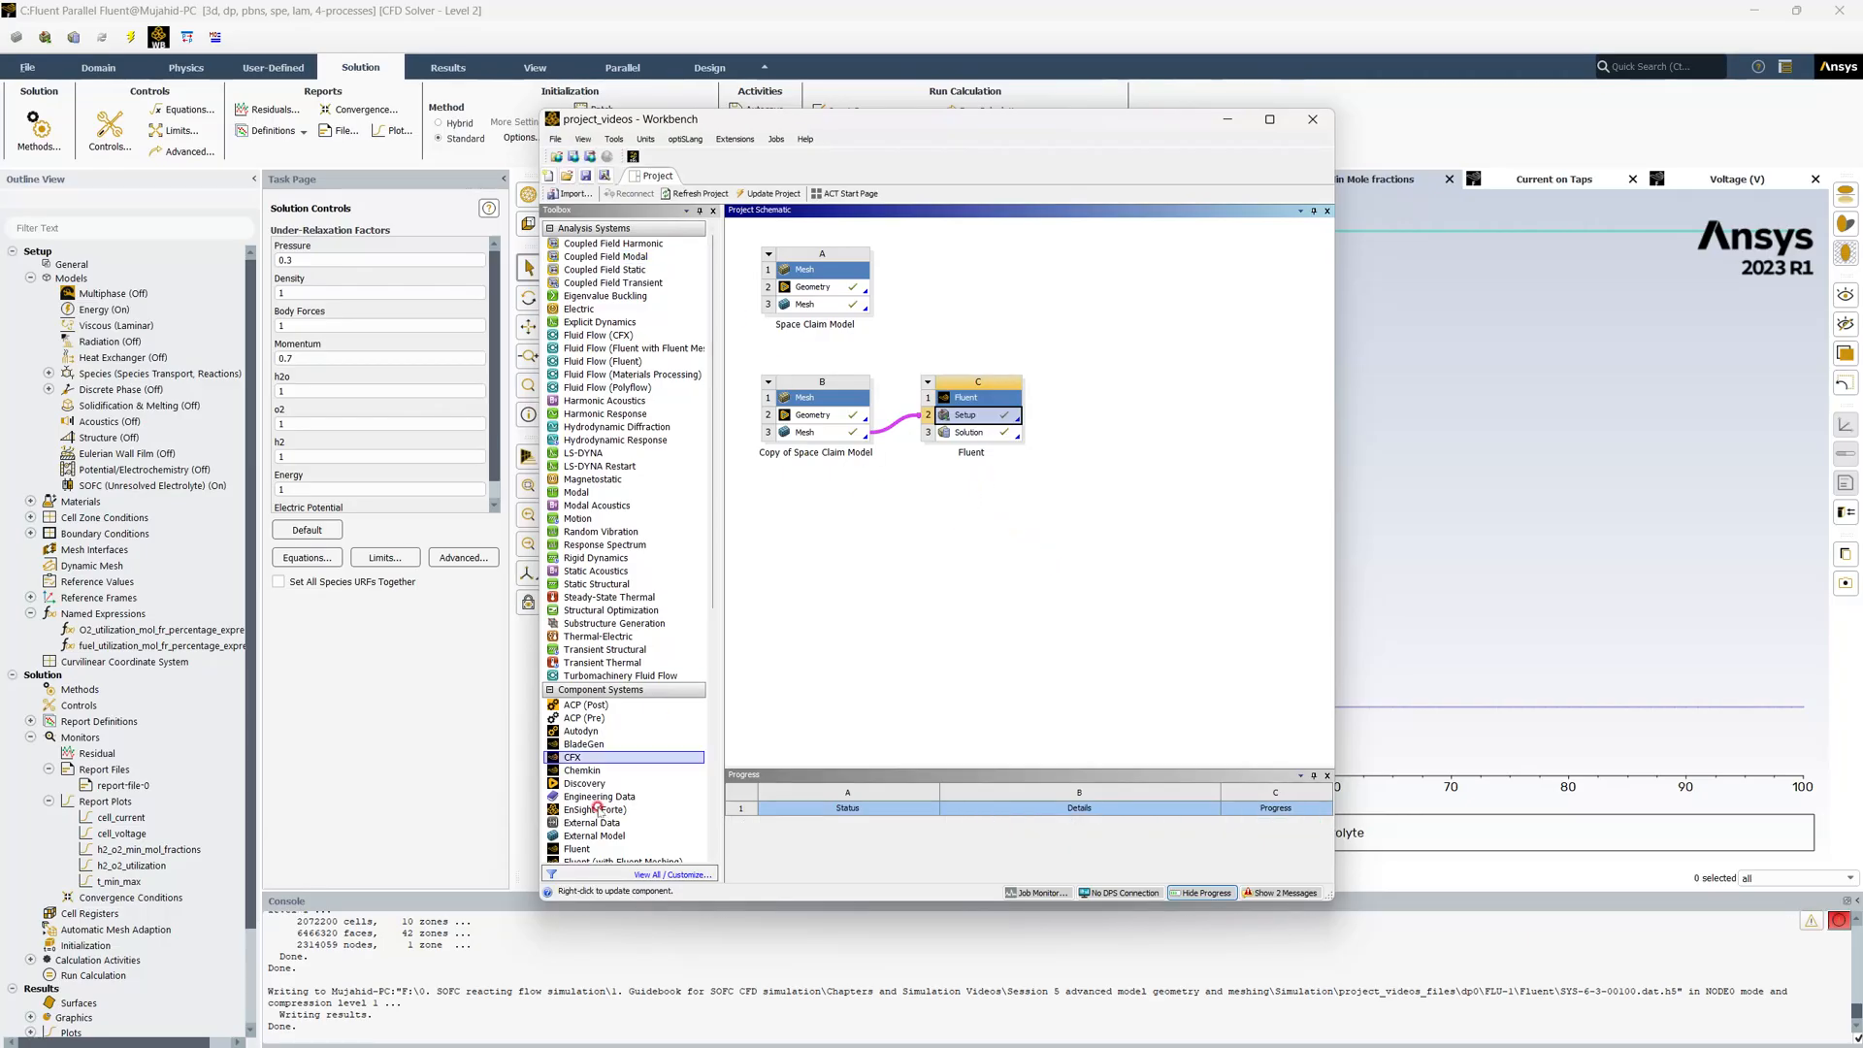
{"action": "left_click", "coordinate": [903, 20]}
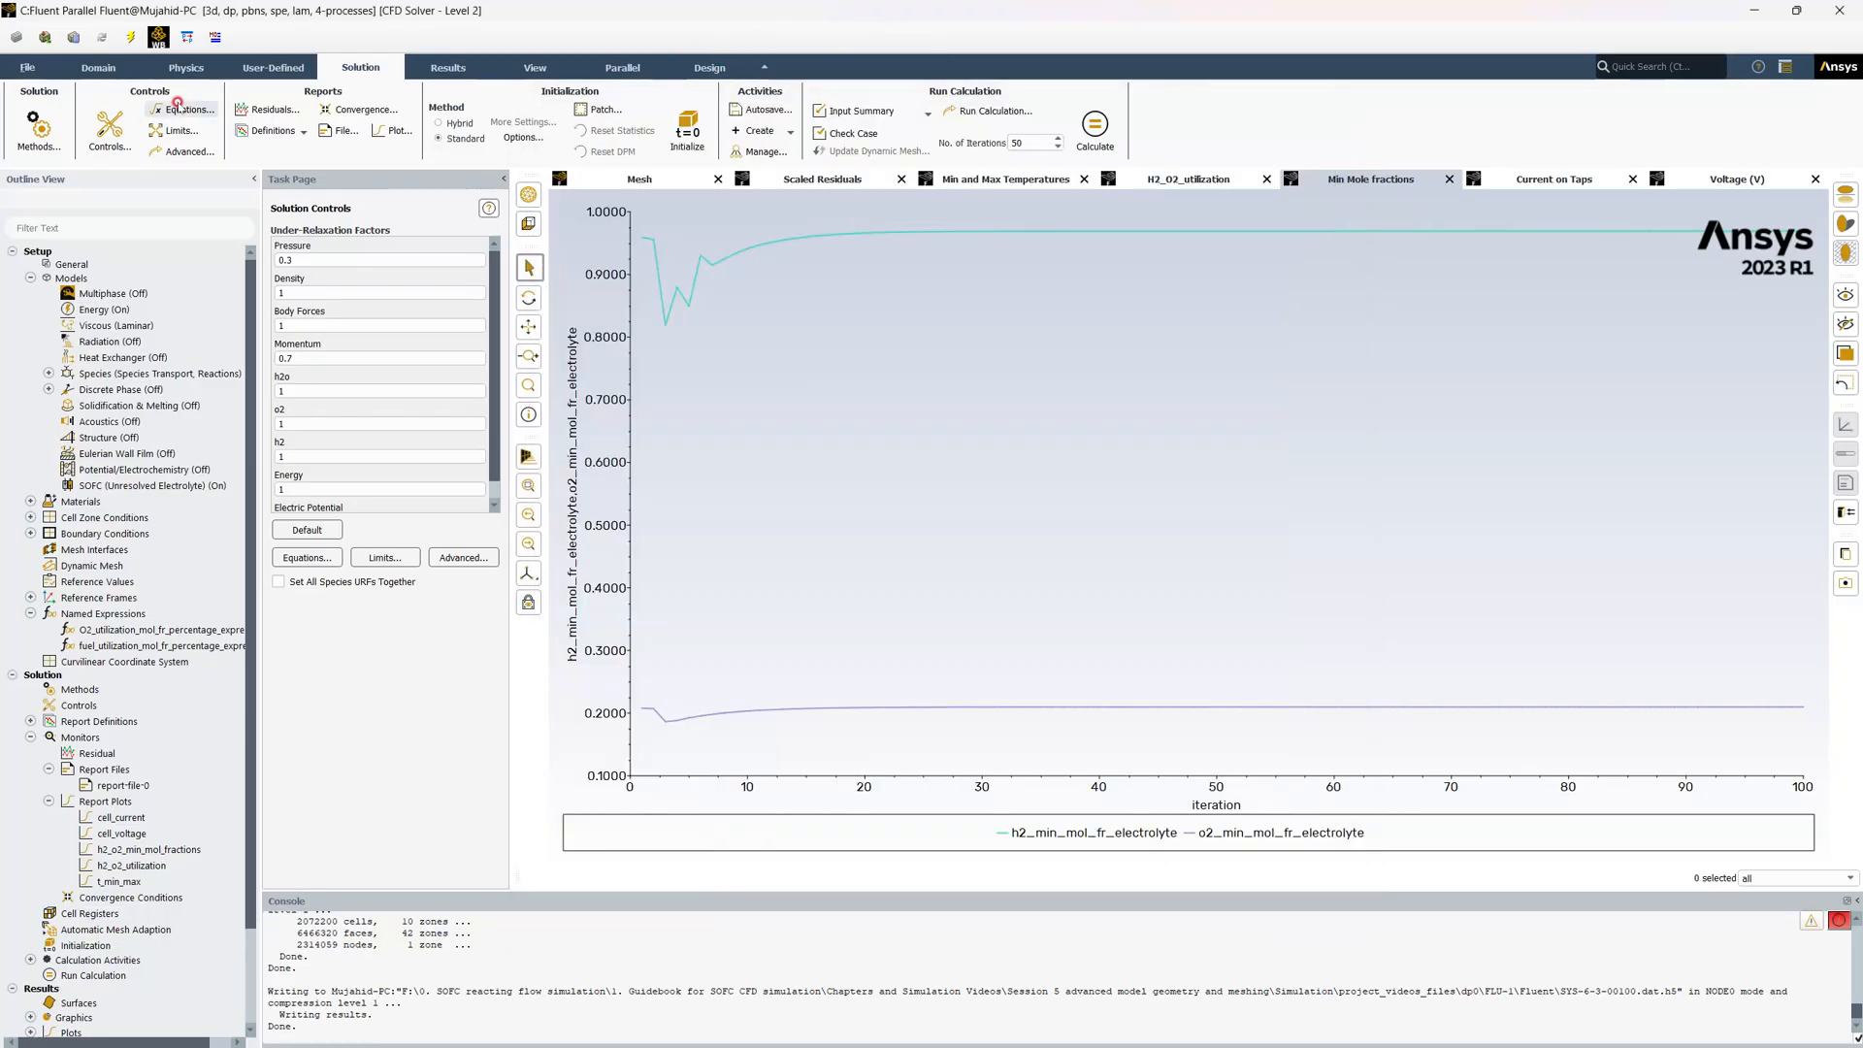
{"action": "left_click", "coordinate": [27, 67]}
{"action": "mouse_move", "coordinate": [40, 197]}
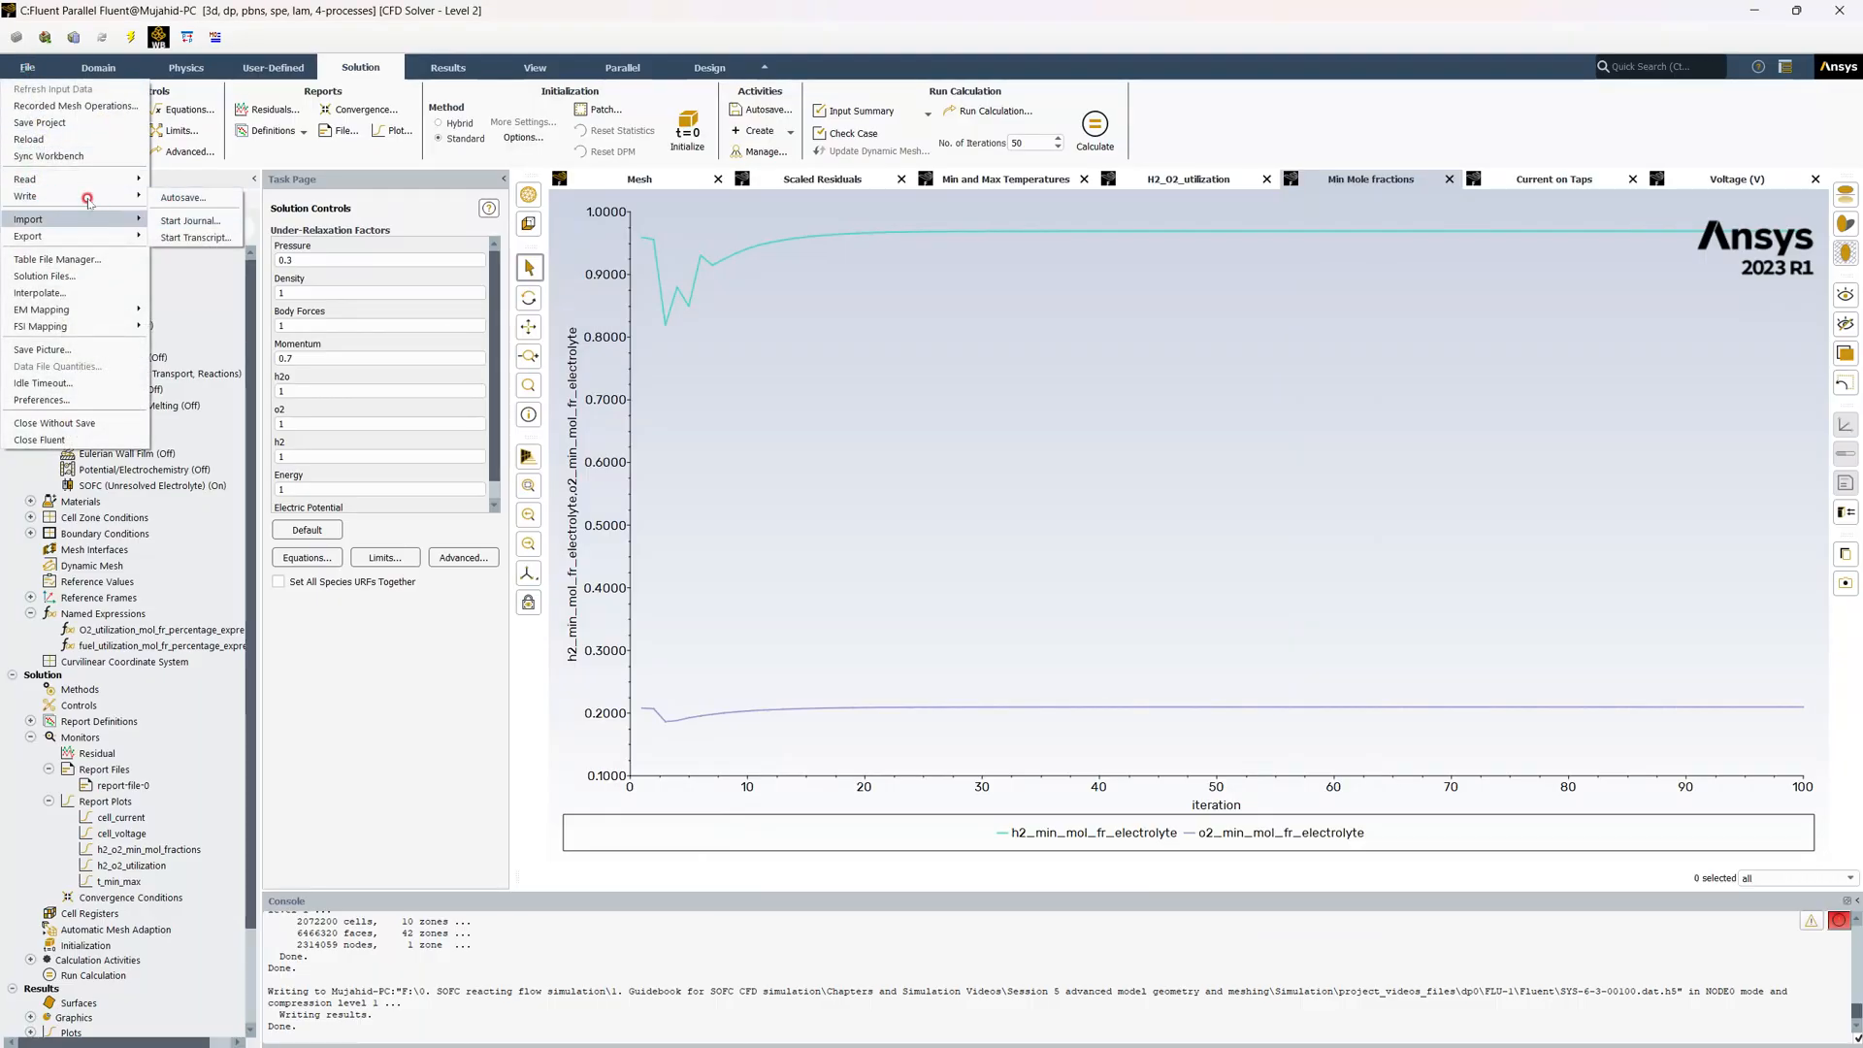
{"action": "left_click", "coordinate": [58, 13]}
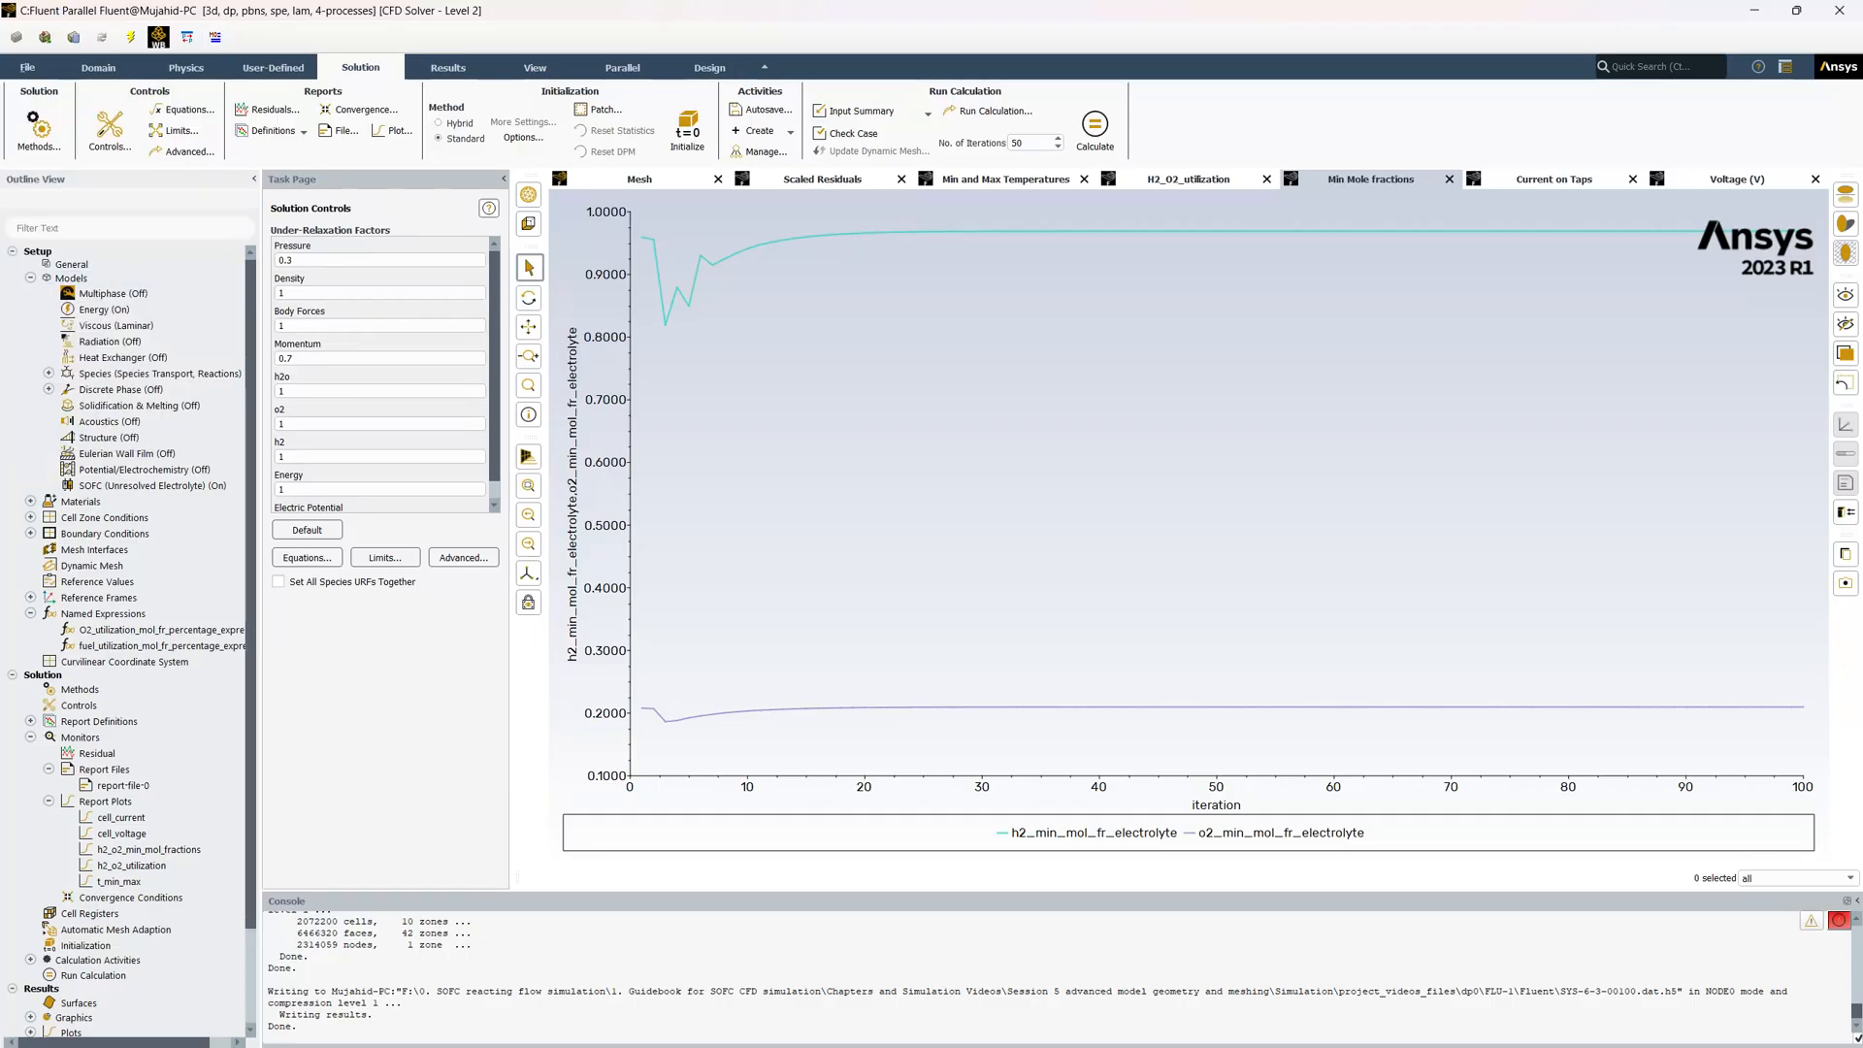